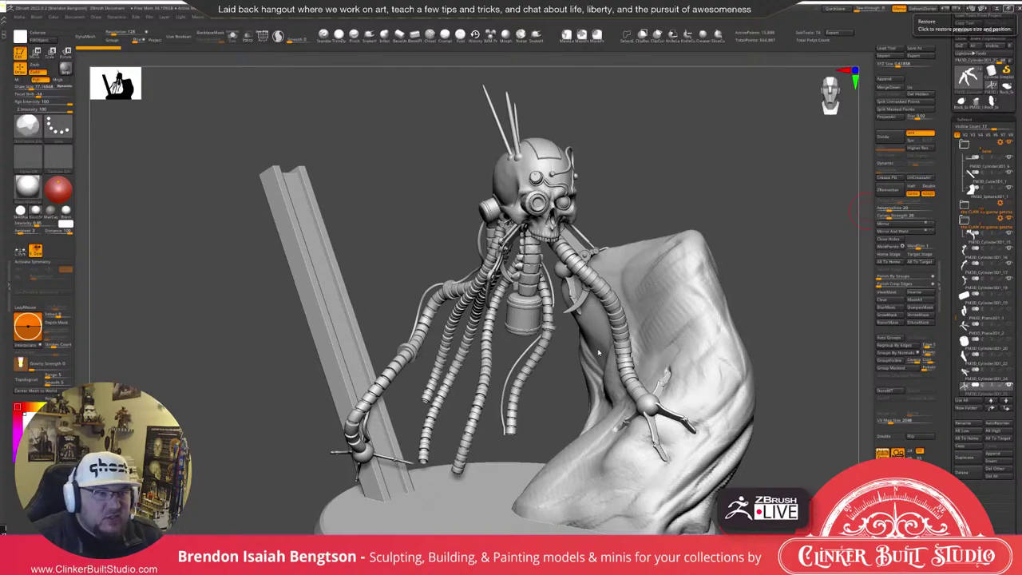
# Examine the mechanical skull creature's overall pose against the beam and rock from the front and both sides.
pyautogui.moveTo(731, 182)
pyautogui.mouseDown()
pyautogui.moveTo(761, 178)
pyautogui.moveTo(749, 178)
pyautogui.mouseUp()
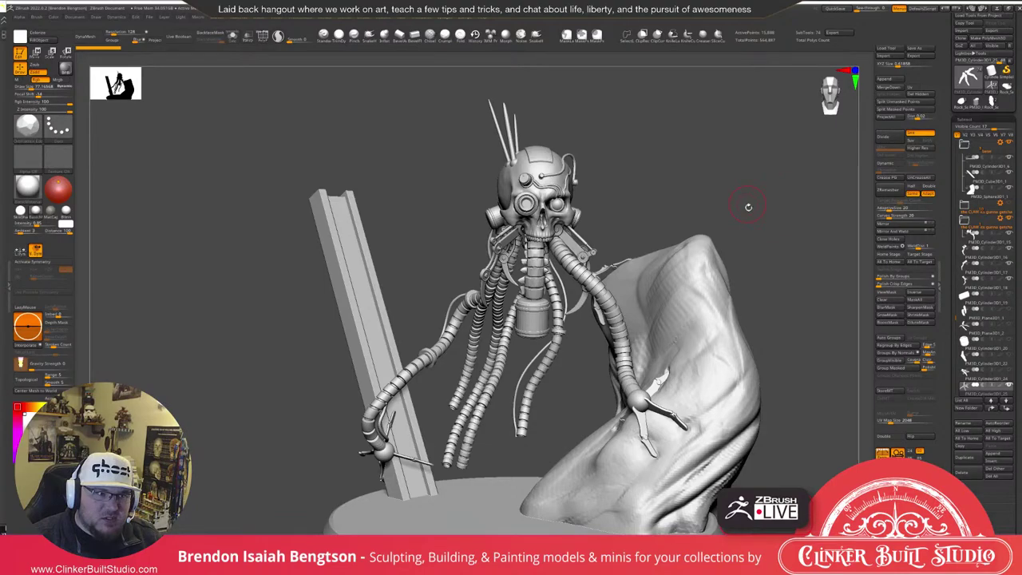
pyautogui.moveTo(748, 207); pyautogui.dragTo(787, 192)
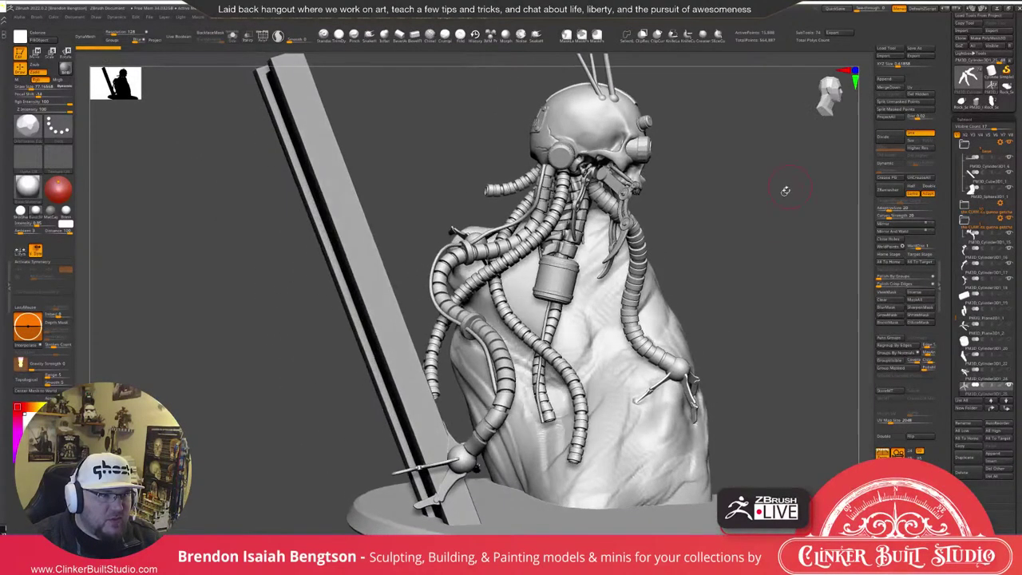
pyautogui.moveTo(557, 287); pyautogui.dragTo(550, 297, button='right')
pyautogui.moveTo(814, 180); pyautogui.dragTo(830, 177)
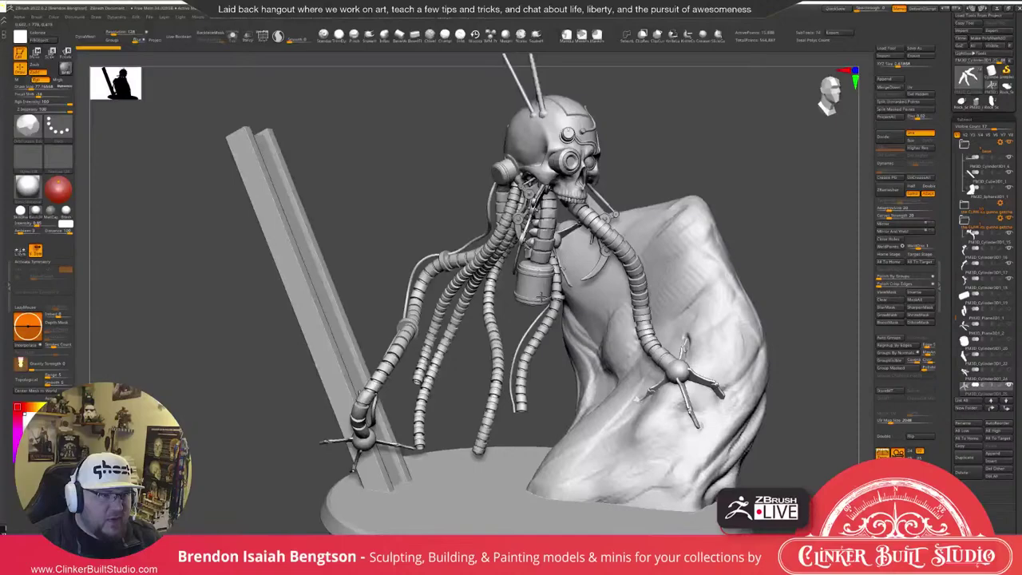
pyautogui.moveTo(542, 297); pyautogui.dragTo(561, 256, button='right')
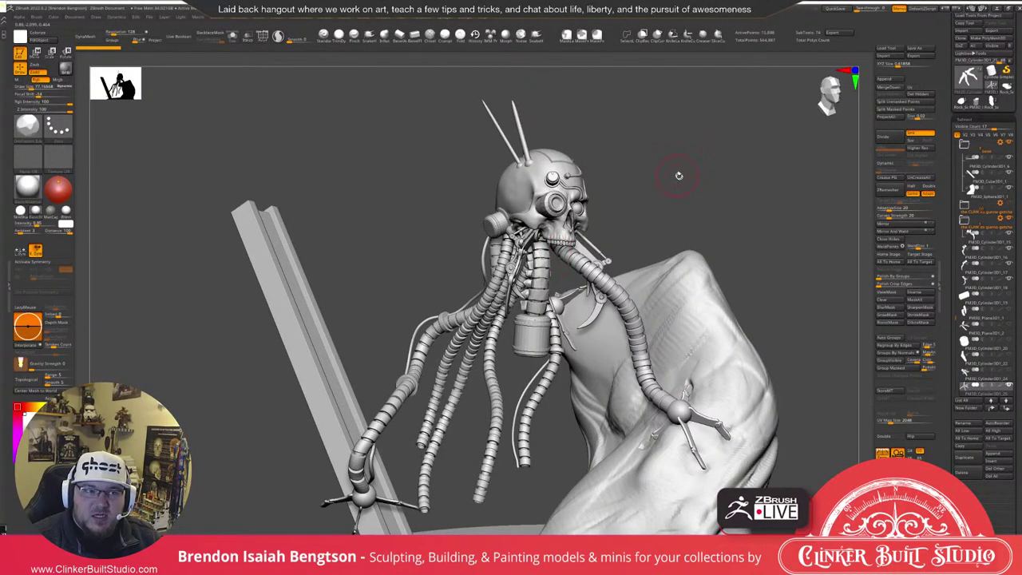
pyautogui.moveTo(712, 196); pyautogui.dragTo(708, 188)
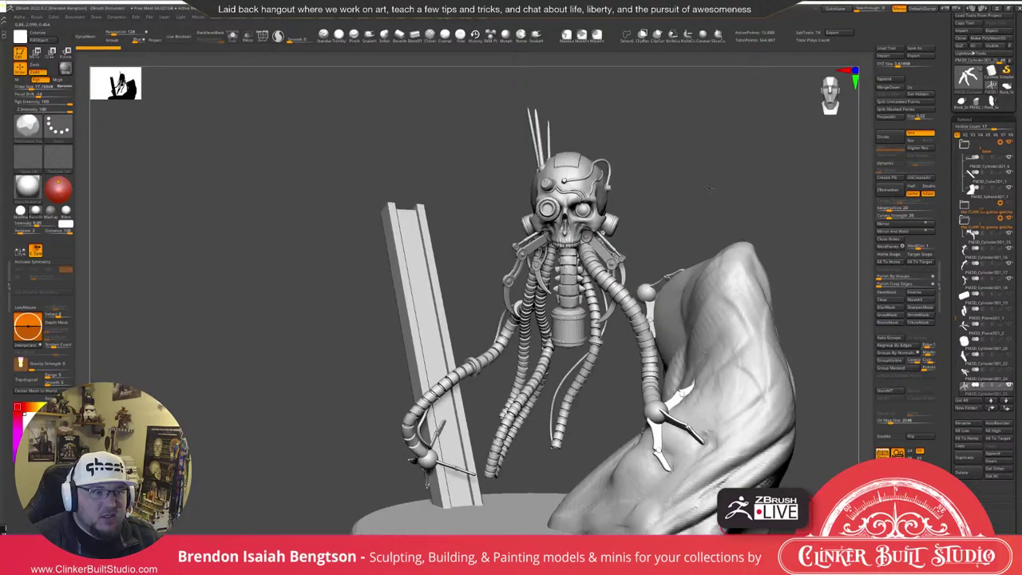
pyautogui.moveTo(708, 188); pyautogui.dragTo(704, 162)
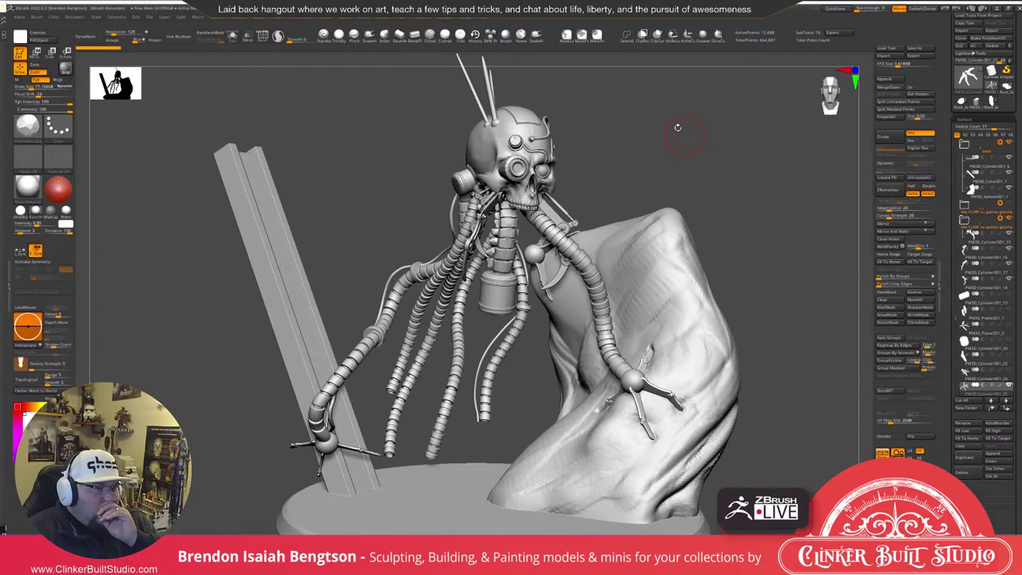
pyautogui.moveTo(677, 127); pyautogui.dragTo(783, 207)
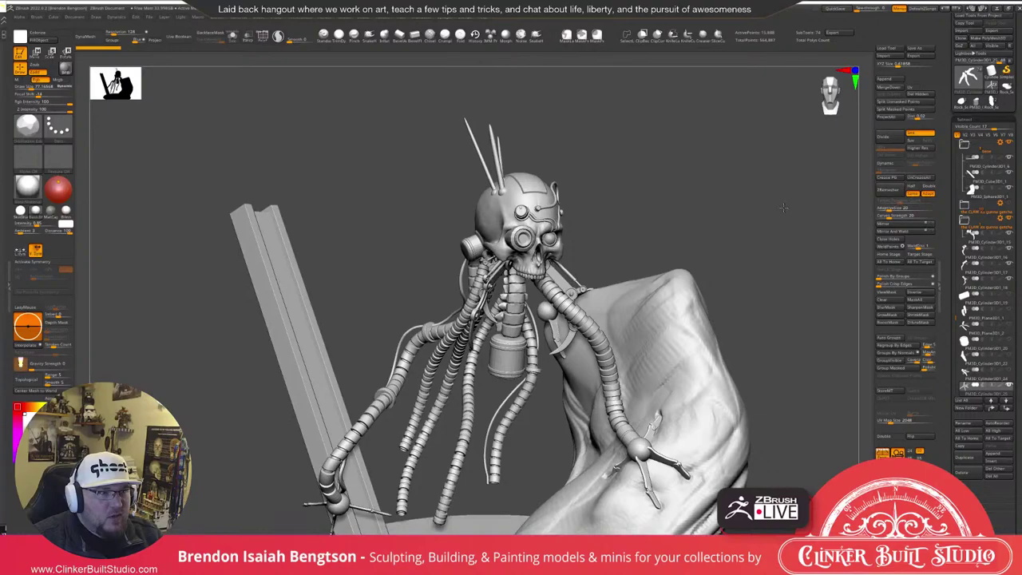
pyautogui.moveTo(783, 207)
pyautogui.mouseDown()
pyautogui.moveTo(760, 195)
pyautogui.moveTo(792, 211)
pyautogui.mouseUp()
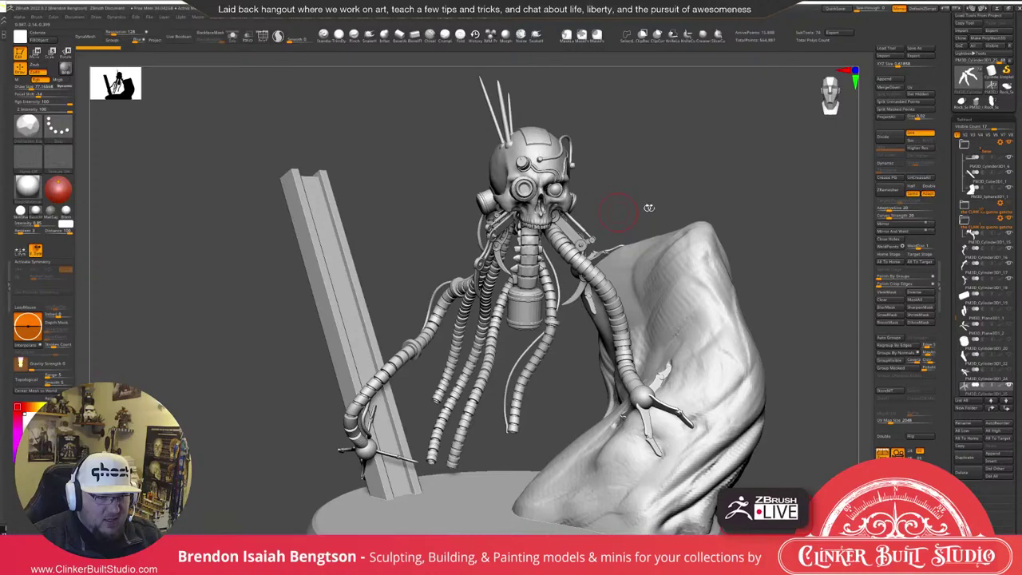
pyautogui.moveTo(619, 209)
pyautogui.mouseDown()
pyautogui.moveTo(713, 173)
pyautogui.moveTo(739, 200)
pyautogui.mouseUp()
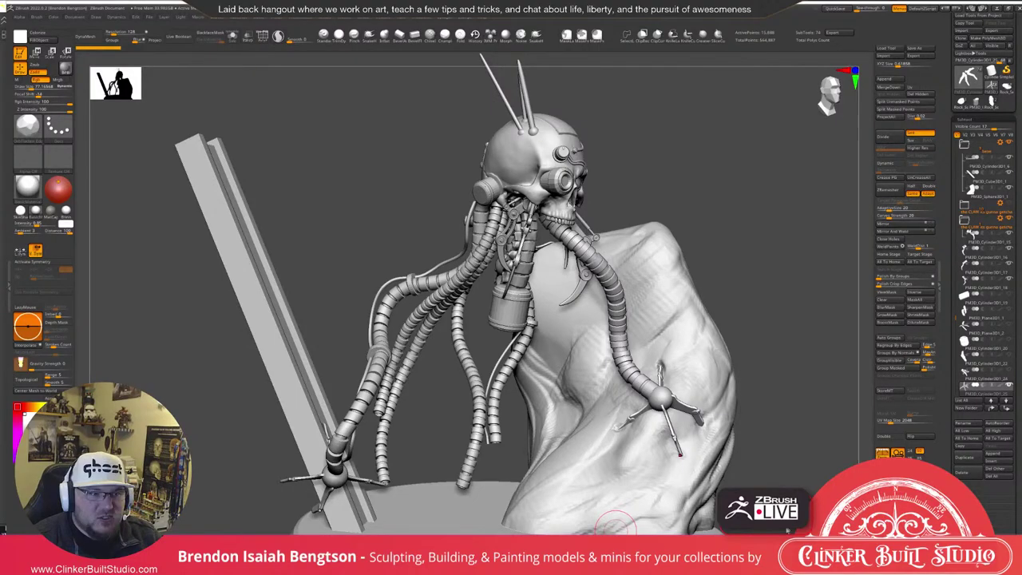
# Inspect the clawed arms, hanging tubes and back of the skull up close.
pyautogui.moveTo(686, 423); pyautogui.dragTo(631, 388, button='right')
pyautogui.moveTo(631, 388); pyautogui.dragTo(651, 389)
pyautogui.moveTo(652, 388); pyautogui.dragTo(634, 413, button='right')
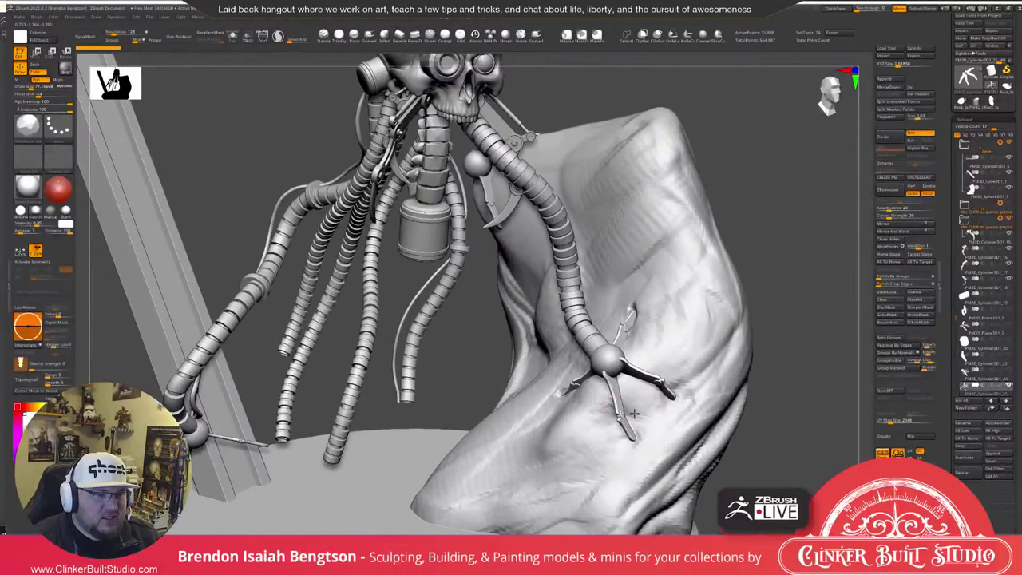
pyautogui.moveTo(633, 413); pyautogui.dragTo(533, 351)
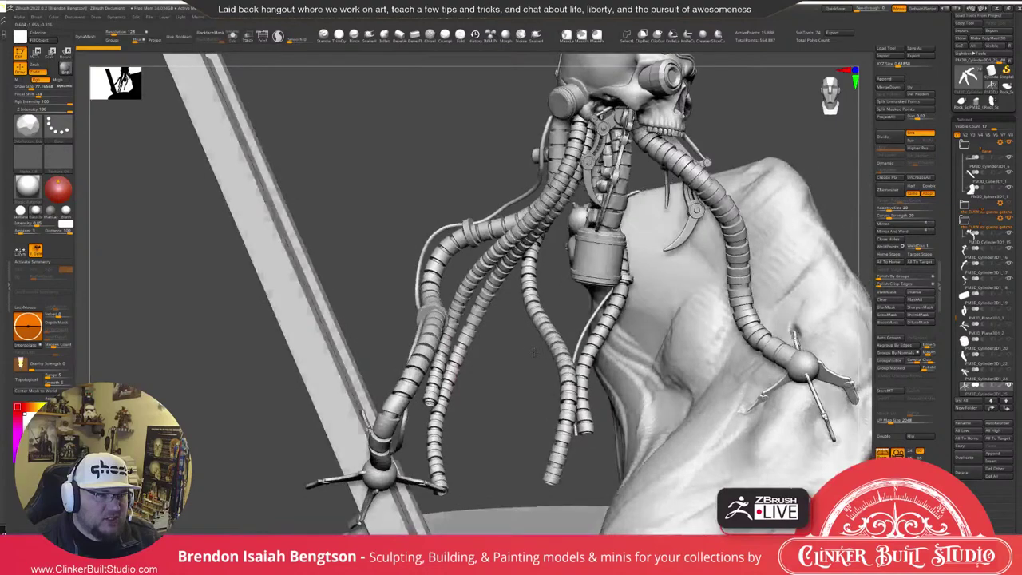
pyautogui.moveTo(533, 352); pyautogui.dragTo(568, 326, button='right')
pyautogui.moveTo(582, 341); pyautogui.dragTo(570, 334)
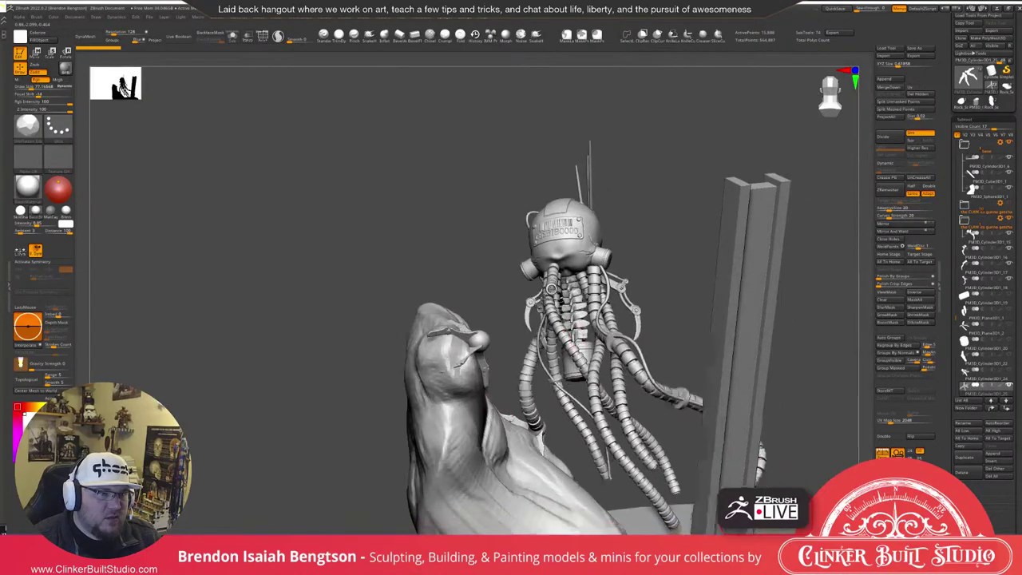
pyautogui.moveTo(581, 334); pyautogui.dragTo(594, 378, button='right')
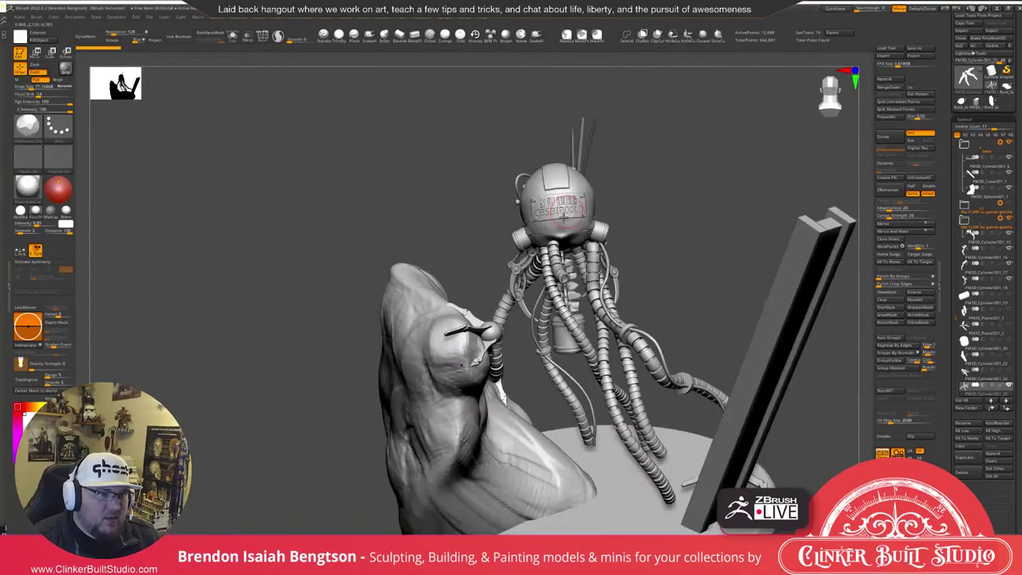
pyautogui.moveTo(503, 396)
pyautogui.mouseDown()
pyautogui.moveTo(562, 361)
pyautogui.moveTo(479, 356)
pyautogui.moveTo(533, 288)
pyautogui.moveTo(505, 226)
pyautogui.moveTo(519, 223)
pyautogui.mouseUp()
# Compare the tentacle arrangement from the front, side and rear, checking the space beneath the back of the skull.
pyautogui.keyDown('alt'); pyautogui.click(479, 356); pyautogui.keyUp('alt')
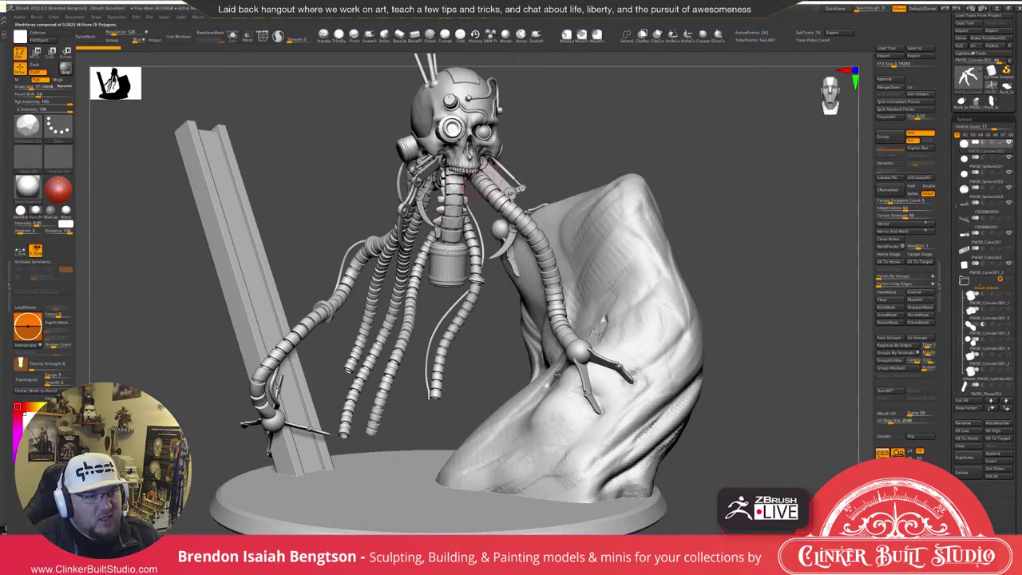
pyautogui.moveTo(529, 337)
pyautogui.mouseDown()
pyautogui.moveTo(536, 348)
pyautogui.moveTo(541, 330)
pyautogui.mouseUp()
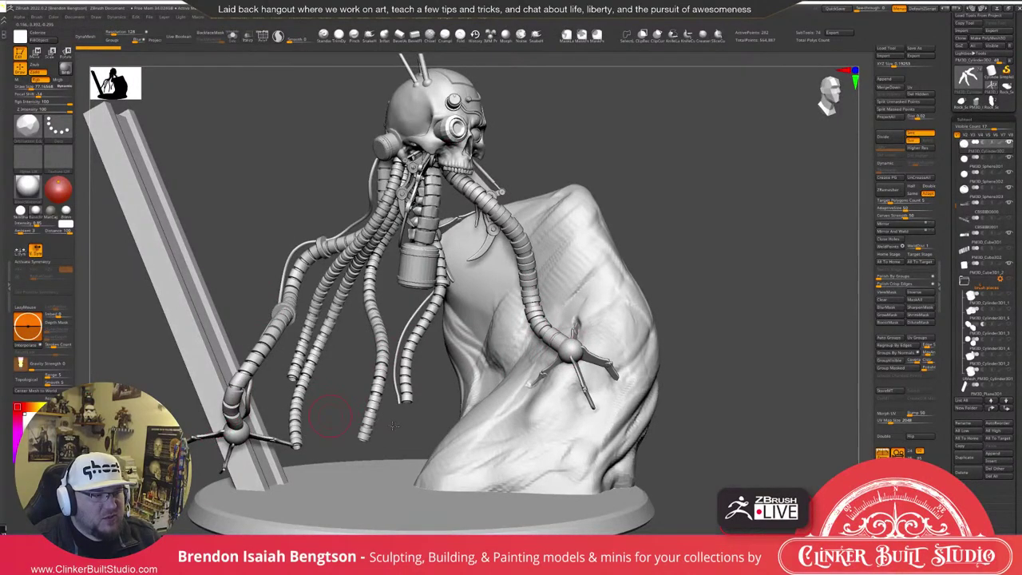
pyautogui.moveTo(393, 425); pyautogui.dragTo(467, 191)
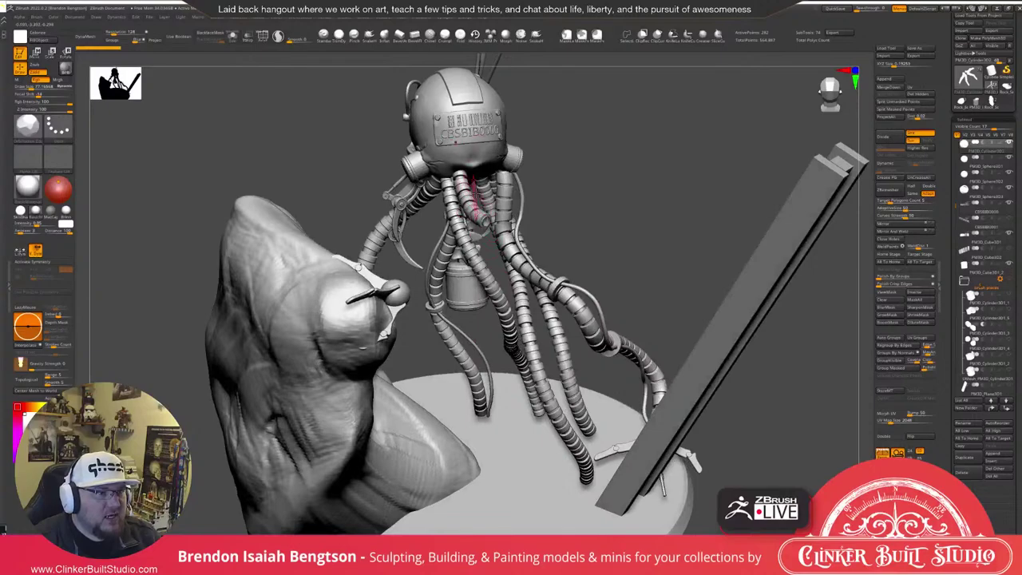
pyautogui.moveTo(591, 453); pyautogui.dragTo(572, 437)
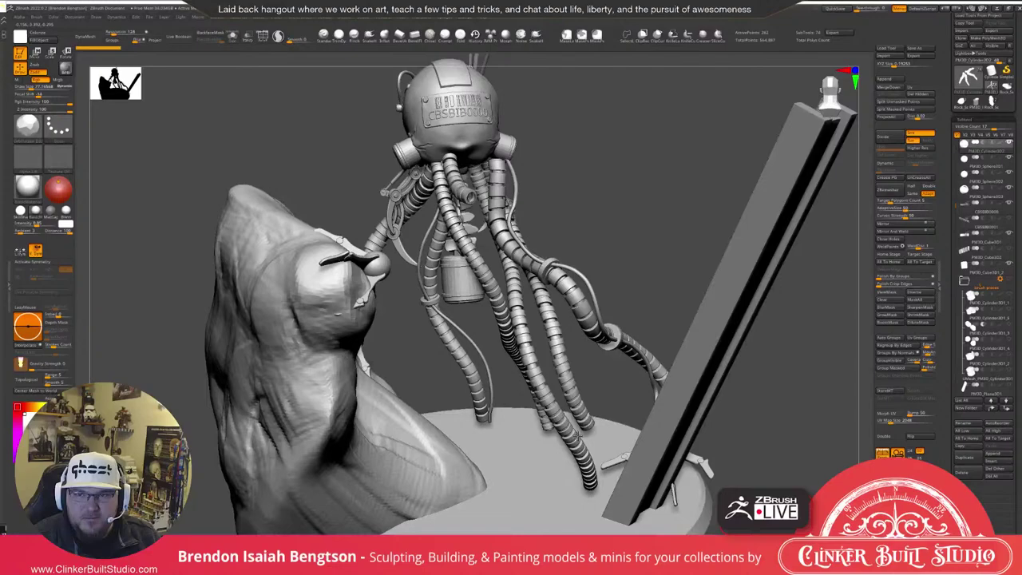
pyautogui.moveTo(577, 436); pyautogui.dragTo(459, 368)
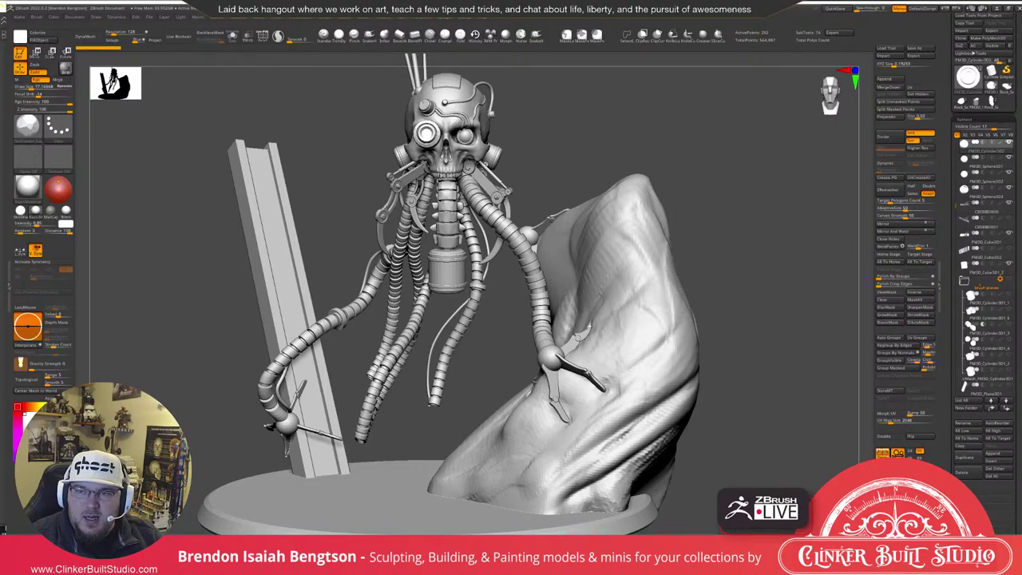
pyautogui.moveTo(631, 347)
pyautogui.mouseDown(button='right')
pyautogui.moveTo(646, 333)
pyautogui.moveTo(637, 345)
pyautogui.moveTo(606, 330)
pyautogui.moveTo(692, 368)
pyautogui.mouseUp(button='right')
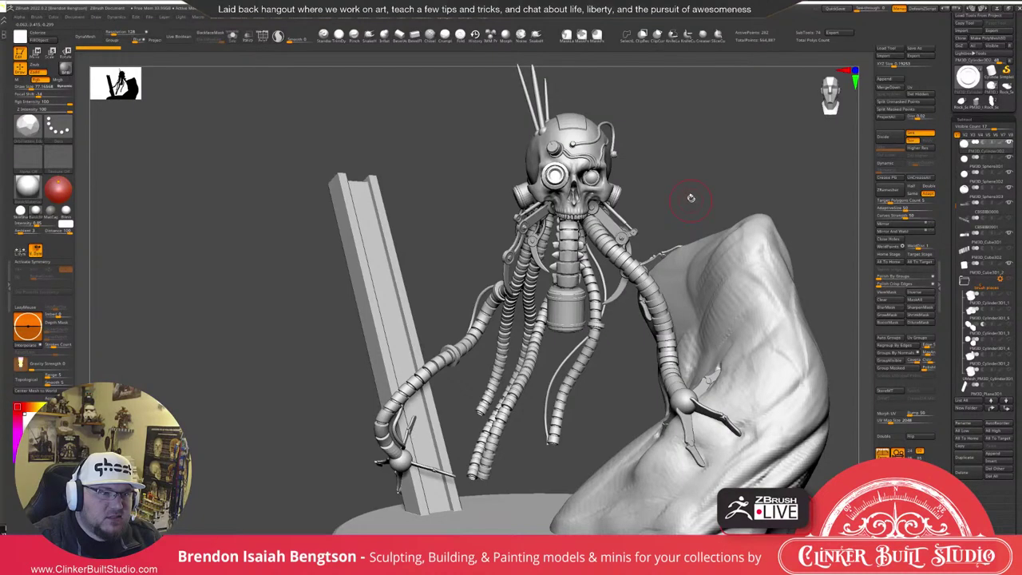
pyautogui.moveTo(690, 197); pyautogui.dragTo(695, 231, button='right')
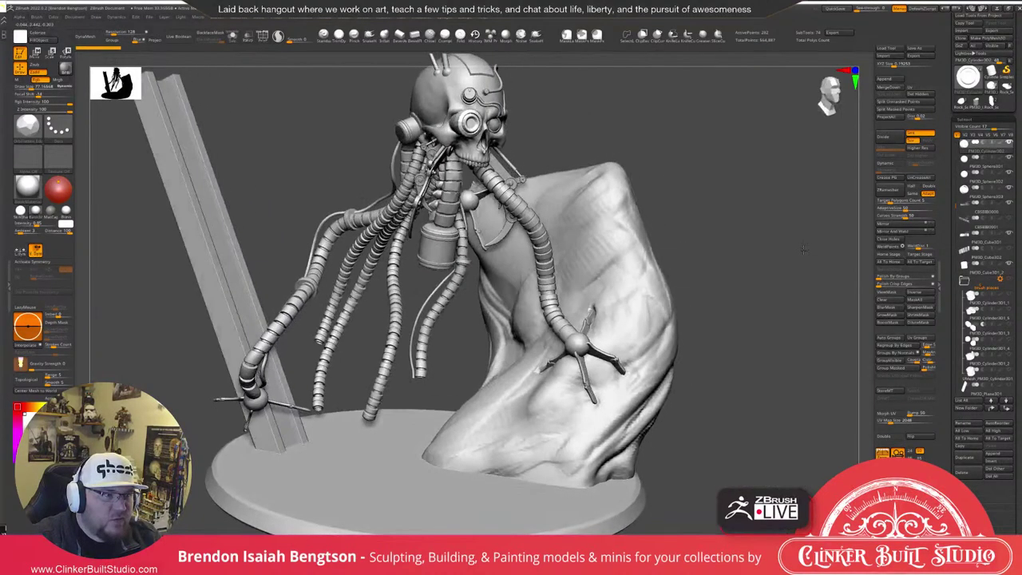
pyautogui.moveTo(736, 162); pyautogui.dragTo(633, 168)
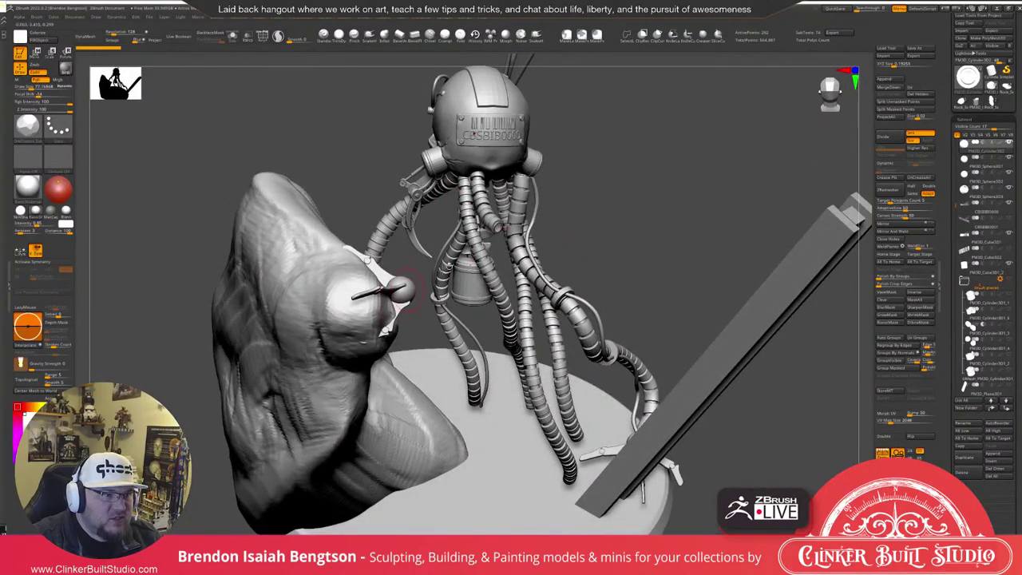
pyautogui.moveTo(407, 288); pyautogui.dragTo(679, 207)
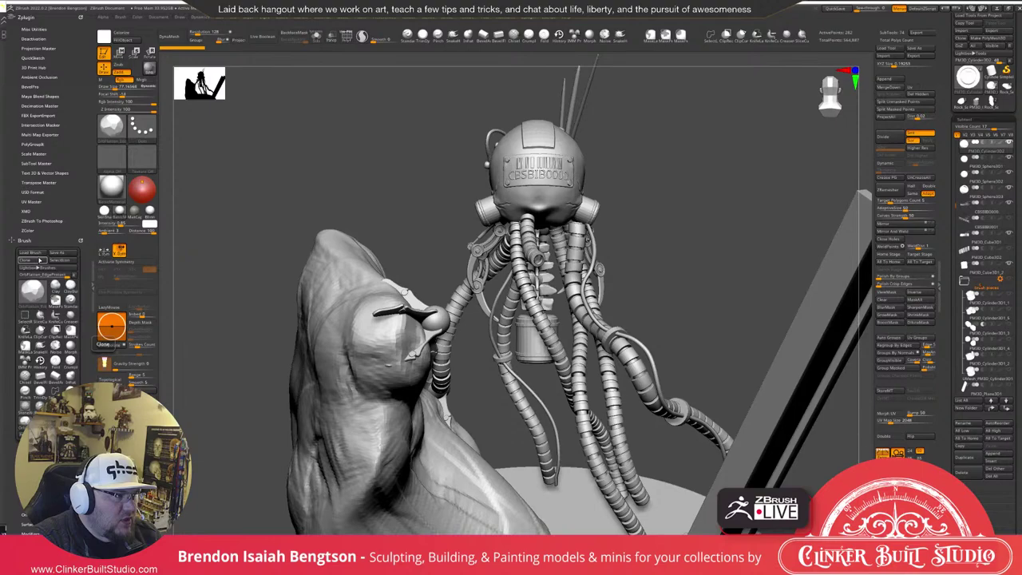
# Load the segmented tubes brush from its saved brush file.
pyautogui.click(30, 252)
pyautogui.doubleClick(682, 174)
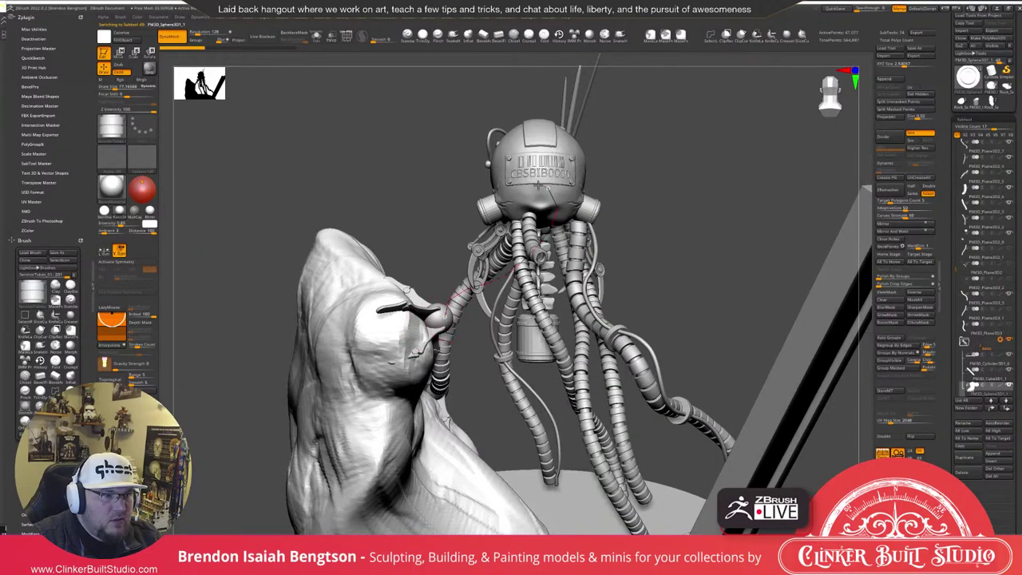
# Try drawing segmented tubes behind the skull and over the rock, and undo the trial strokes.
pyautogui.moveTo(538, 185); pyautogui.dragTo(538, 184)
pyautogui.moveTo(721, 184); pyautogui.dragTo(724, 195)
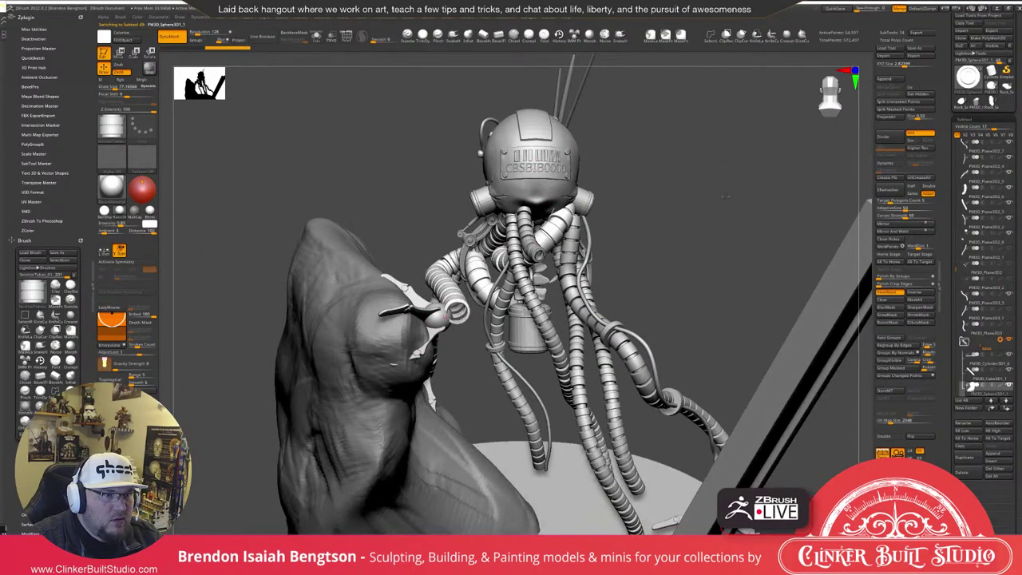
pyautogui.hotkey('ctrl', 'z')
pyautogui.rightClick(688, 184)
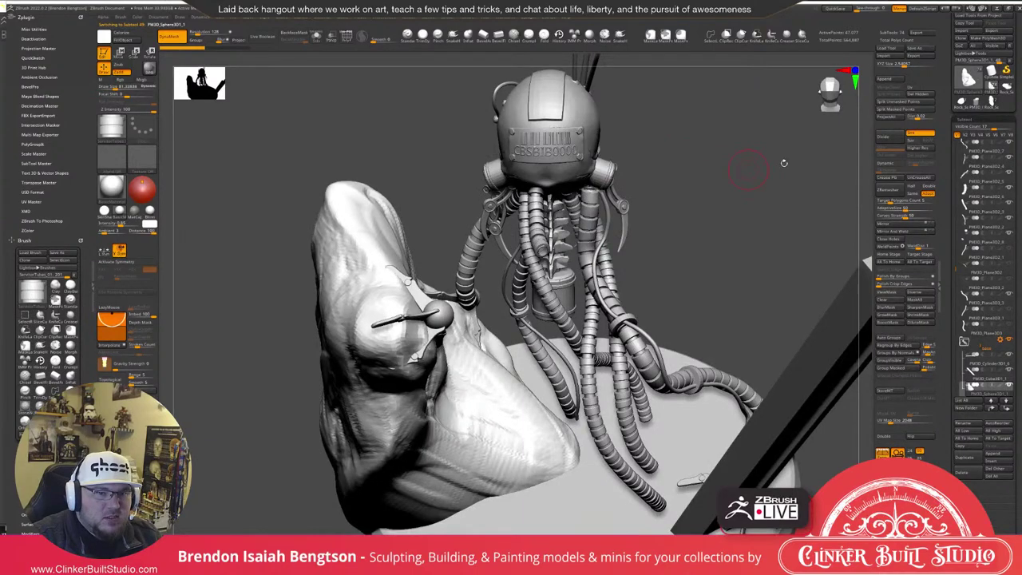
pyautogui.moveTo(784, 163); pyautogui.dragTo(830, 115)
pyautogui.moveTo(316, 299); pyautogui.dragTo(280, 486)
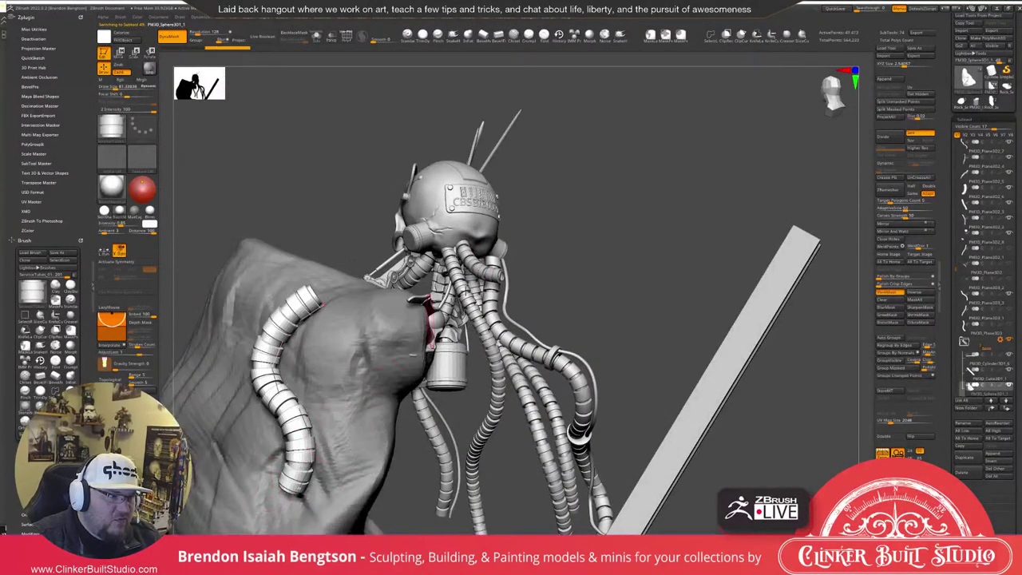
pyautogui.moveTo(692, 208)
pyautogui.mouseDown()
pyautogui.moveTo(694, 193)
pyautogui.moveTo(715, 215)
pyautogui.moveTo(688, 182)
pyautogui.moveTo(672, 192)
pyautogui.mouseUp()
pyautogui.moveTo(673, 150)
pyautogui.mouseDown()
pyautogui.moveTo(563, 181)
pyautogui.moveTo(672, 170)
pyautogui.mouseUp()
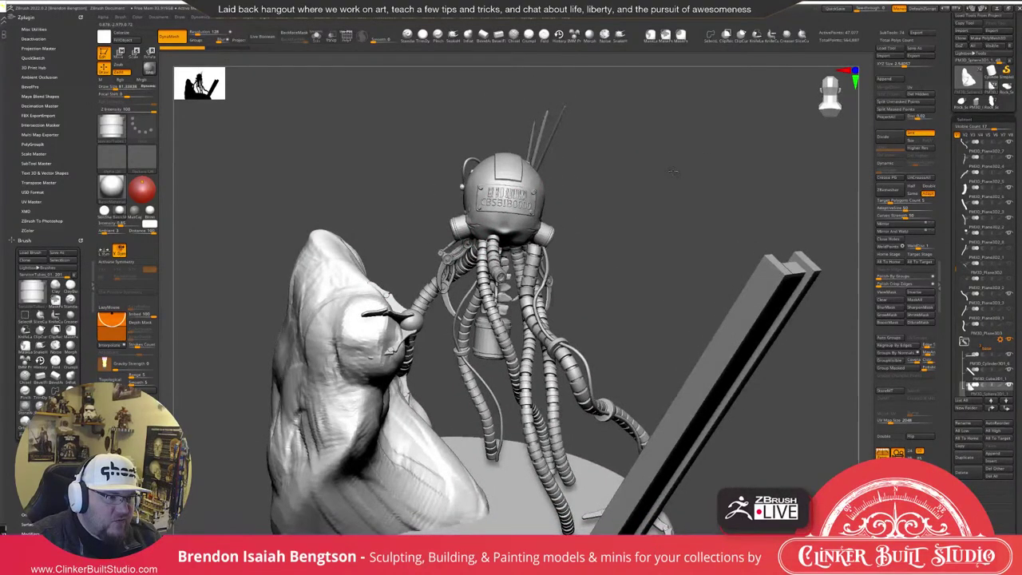
# Append a Sphere3D to the model as a new subtool and make it the active one.
pyautogui.moveTo(673, 170); pyautogui.dragTo(706, 171)
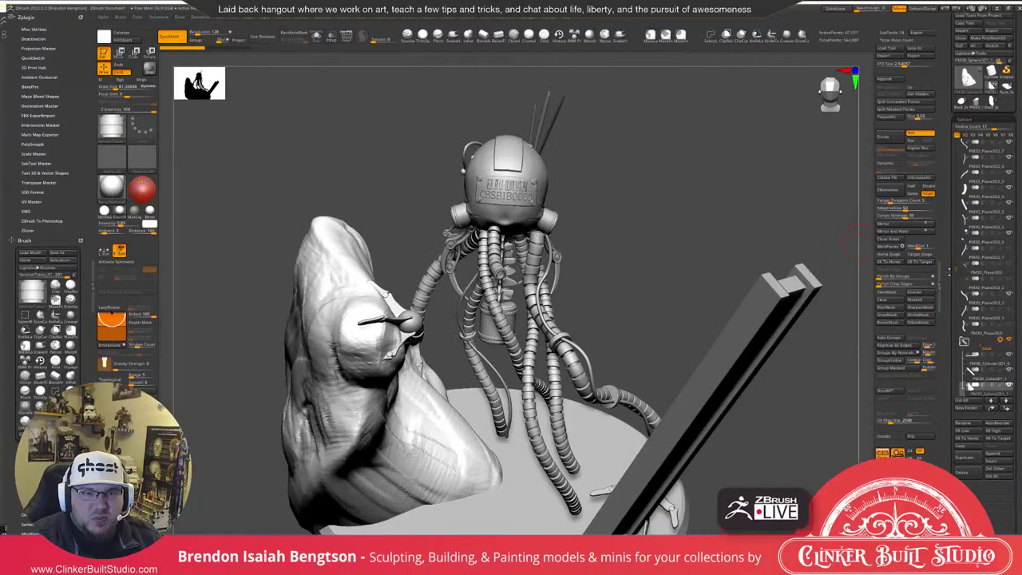
pyautogui.moveTo(958, 266); pyautogui.dragTo(955, 345)
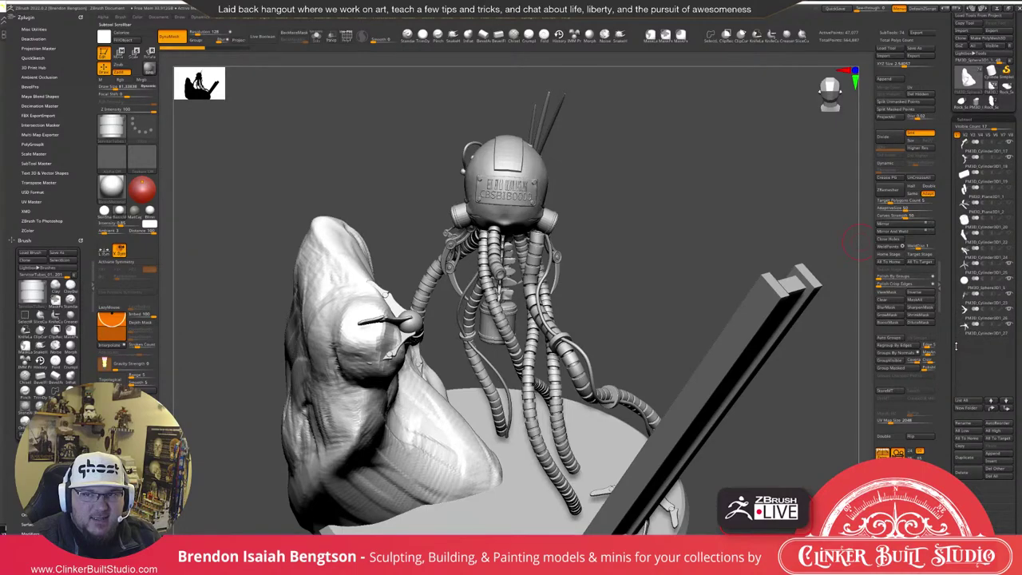
pyautogui.moveTo(956, 344); pyautogui.dragTo(964, 219)
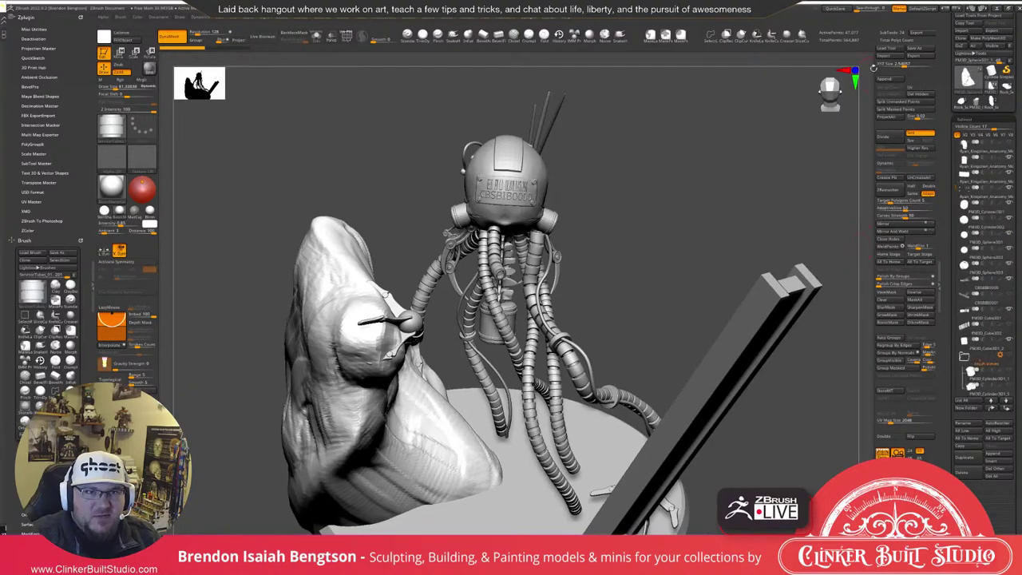
pyautogui.click(883, 79)
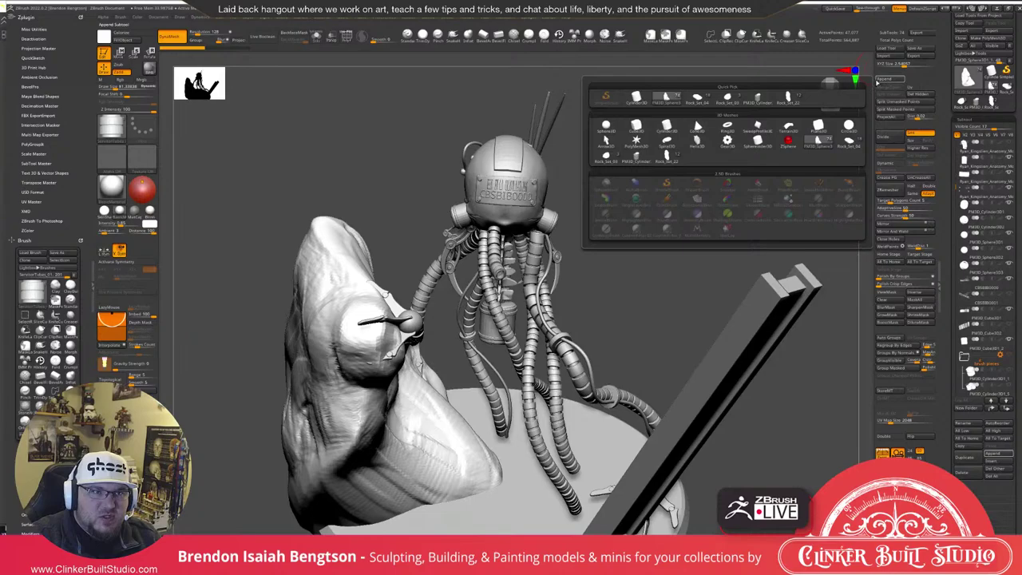
pyautogui.click(605, 126)
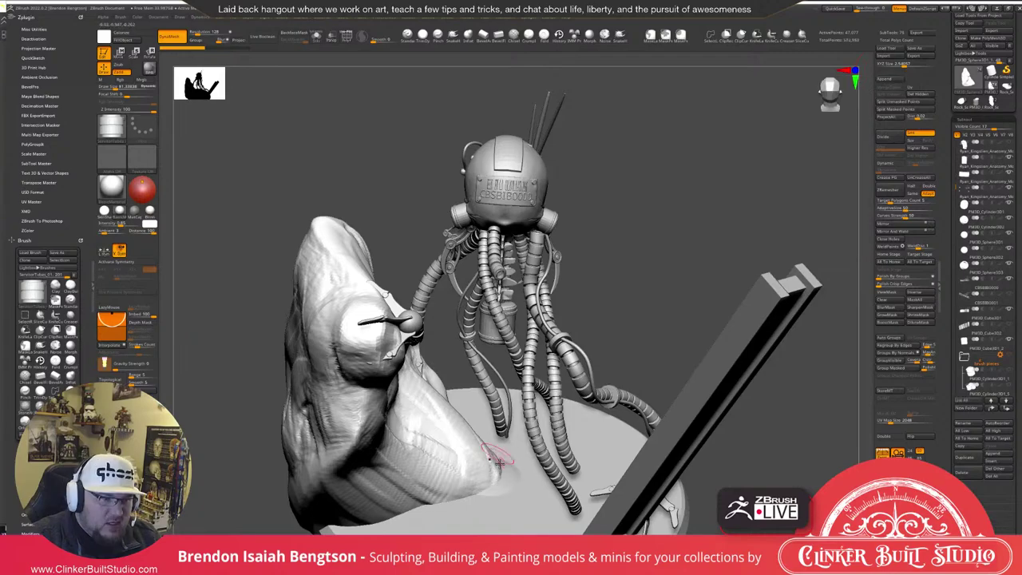
pyautogui.keyDown('alt'); pyautogui.click(509, 473); pyautogui.keyUp('alt')
# Raise the new sphere above the base to surround the upper tentacles and lower skull, and return to drawing mode.
pyautogui.press('w')
pyautogui.moveTo(635, 304); pyautogui.dragTo(640, 221)
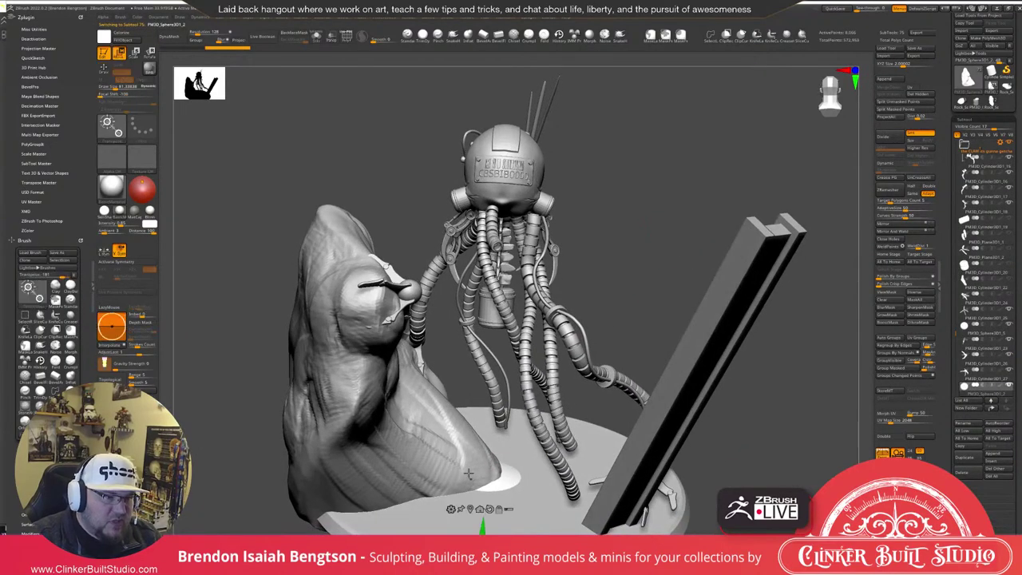
pyautogui.moveTo(482, 526); pyautogui.dragTo(512, 221)
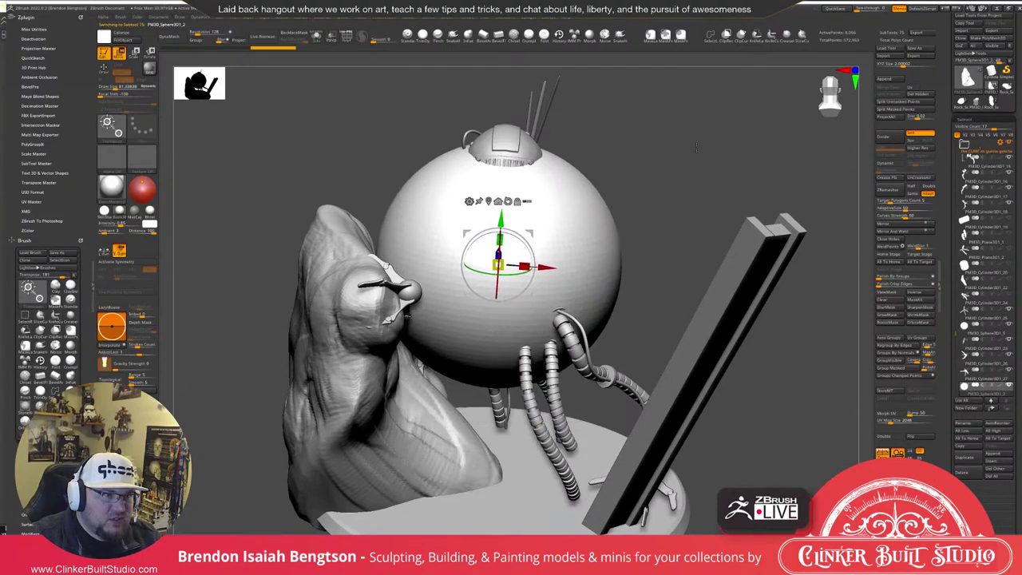
pyautogui.moveTo(695, 150); pyautogui.dragTo(692, 221)
pyautogui.moveTo(504, 219); pyautogui.dragTo(494, 287)
pyautogui.moveTo(691, 228); pyautogui.dragTo(683, 134)
pyautogui.moveTo(814, 170)
pyautogui.keyDown('alt'); pyautogui.mouseDown()
pyautogui.moveTo(826, 125)
pyautogui.moveTo(791, 135)
pyautogui.mouseUp(); pyautogui.keyUp('alt')
pyautogui.press('q')
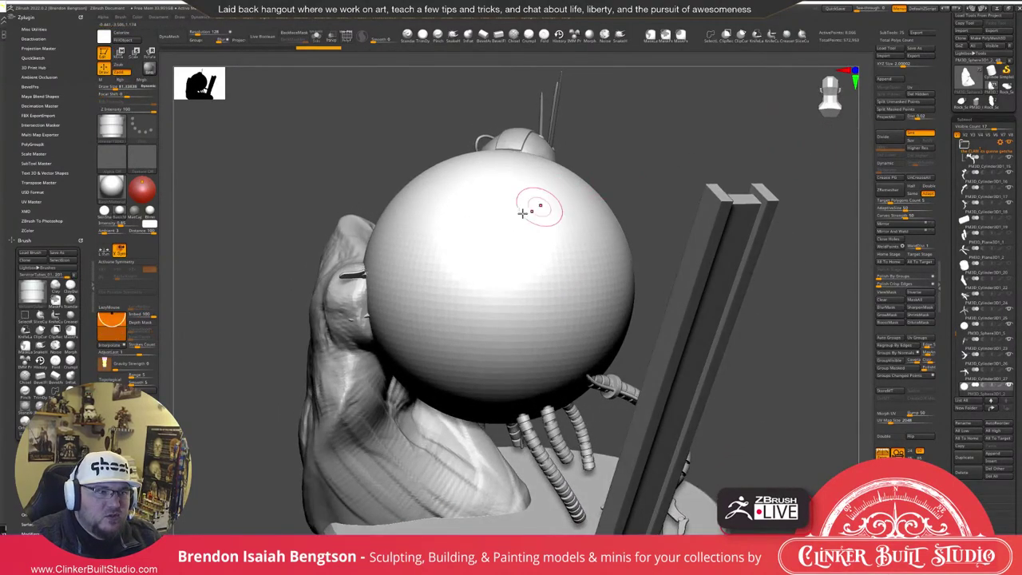
# Switch to an enlarged Move Topological brush and push the helper sphere's top down below the skull.
pyautogui.press('space')
pyautogui.moveTo(517, 215); pyautogui.dragTo(545, 244)
pyautogui.press('b')
pyautogui.press('m')
pyautogui.press('t')
pyautogui.press('space')
pyautogui.moveTo(613, 285); pyautogui.dragTo(456, 311)
pyautogui.moveTo(426, 226); pyautogui.dragTo(447, 231)
pyautogui.moveTo(435, 180); pyautogui.dragTo(423, 223, button='right')
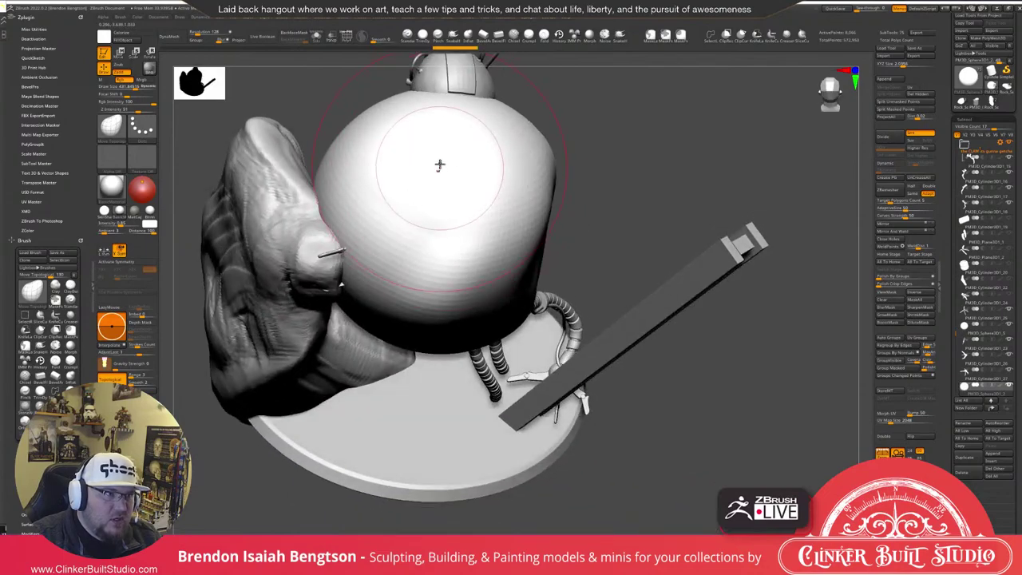
# Push the sphere's upper back surface inward beneath the skull and smooth the resulting folds.
pyautogui.moveTo(730, 295)
pyautogui.mouseDown()
pyautogui.moveTo(737, 256)
pyautogui.moveTo(718, 247)
pyautogui.mouseUp()
pyautogui.moveTo(569, 293); pyautogui.dragTo(560, 330)
pyautogui.moveTo(460, 339)
pyautogui.mouseDown()
pyautogui.moveTo(490, 367)
pyautogui.moveTo(476, 369)
pyautogui.moveTo(485, 386)
pyautogui.mouseUp()
pyautogui.moveTo(633, 334); pyautogui.dragTo(566, 399)
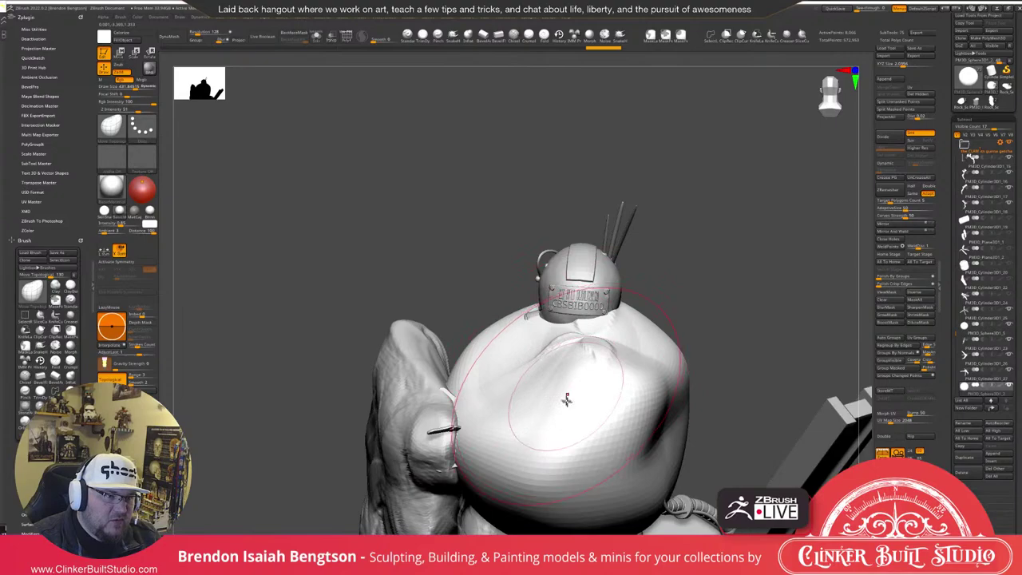
pyautogui.moveTo(712, 268)
pyautogui.mouseDown()
pyautogui.moveTo(615, 260)
pyautogui.moveTo(708, 230)
pyautogui.mouseUp()
pyautogui.moveTo(473, 409); pyautogui.dragTo(489, 432)
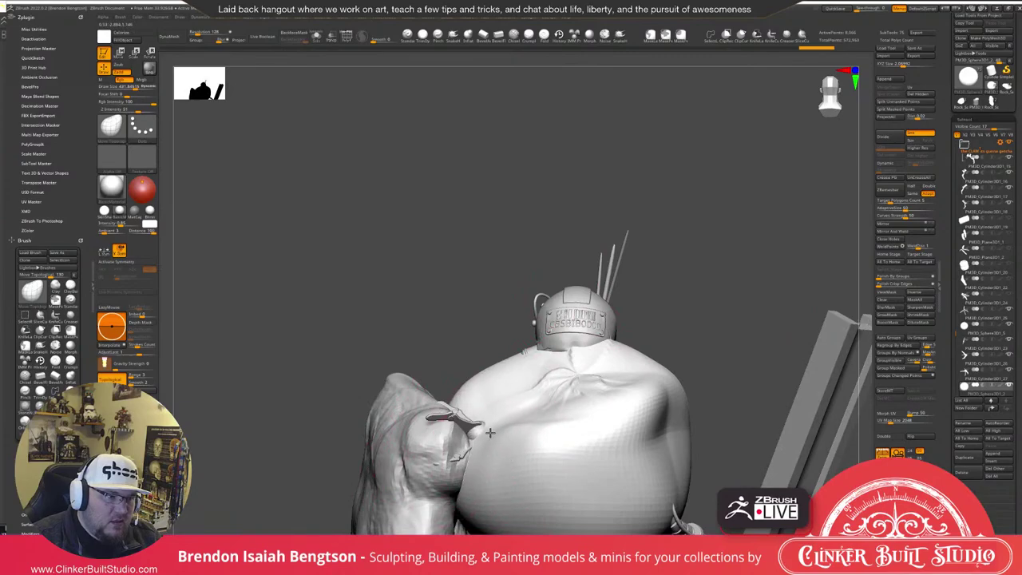
pyautogui.moveTo(567, 375)
pyautogui.mouseDown()
pyautogui.moveTo(559, 400)
pyautogui.moveTo(566, 388)
pyautogui.mouseUp()
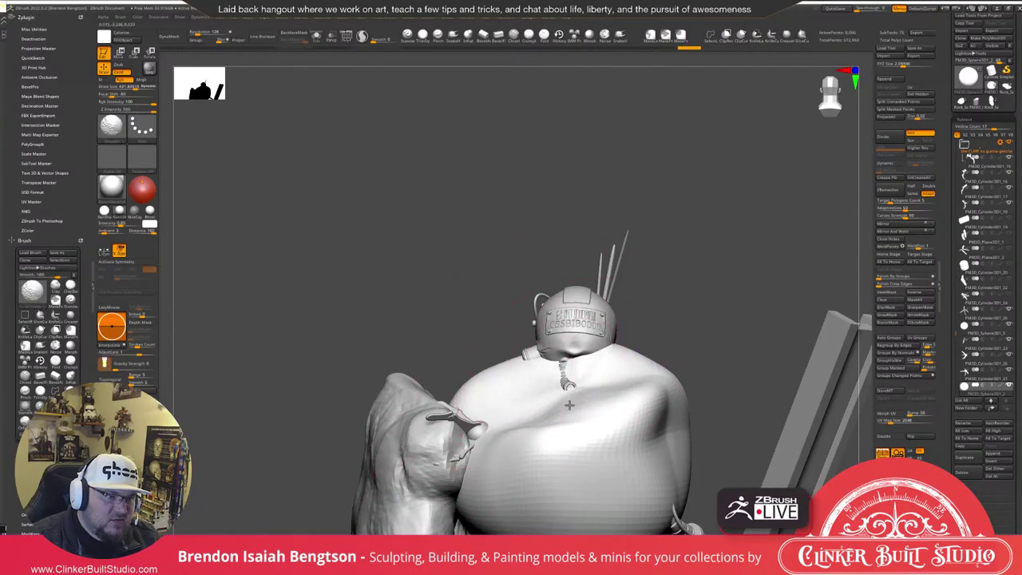
pyautogui.moveTo(685, 275)
pyautogui.mouseDown()
pyautogui.moveTo(694, 303)
pyautogui.moveTo(657, 298)
pyautogui.mouseUp()
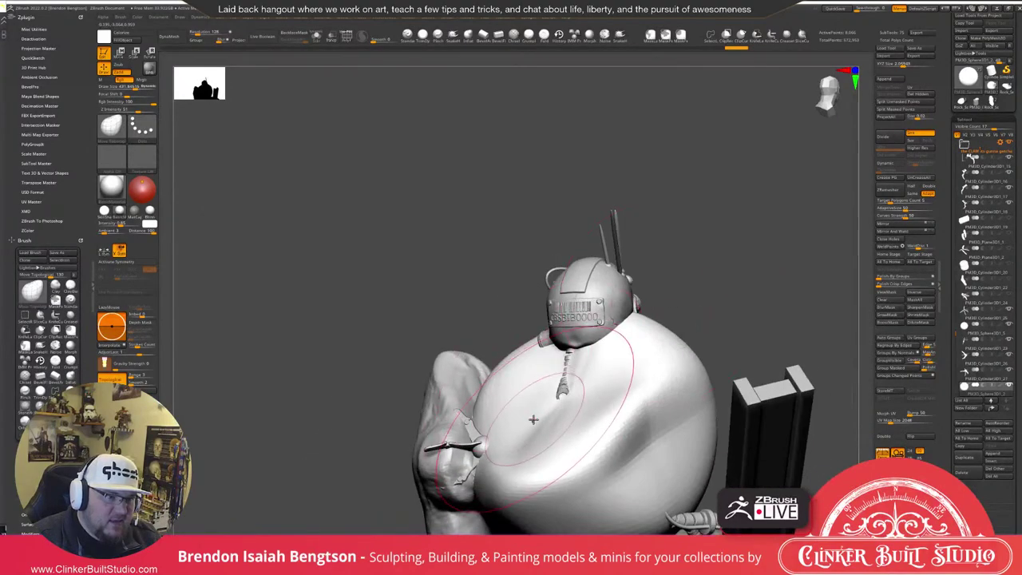
# Flatten the sphere's upper back with a polish brush and carve a hollow beneath the skull with ClayBuildup.
pyautogui.moveTo(554, 406)
pyautogui.mouseDown(button='right')
pyautogui.moveTo(712, 283)
pyautogui.moveTo(490, 338)
pyautogui.mouseUp(button='right')
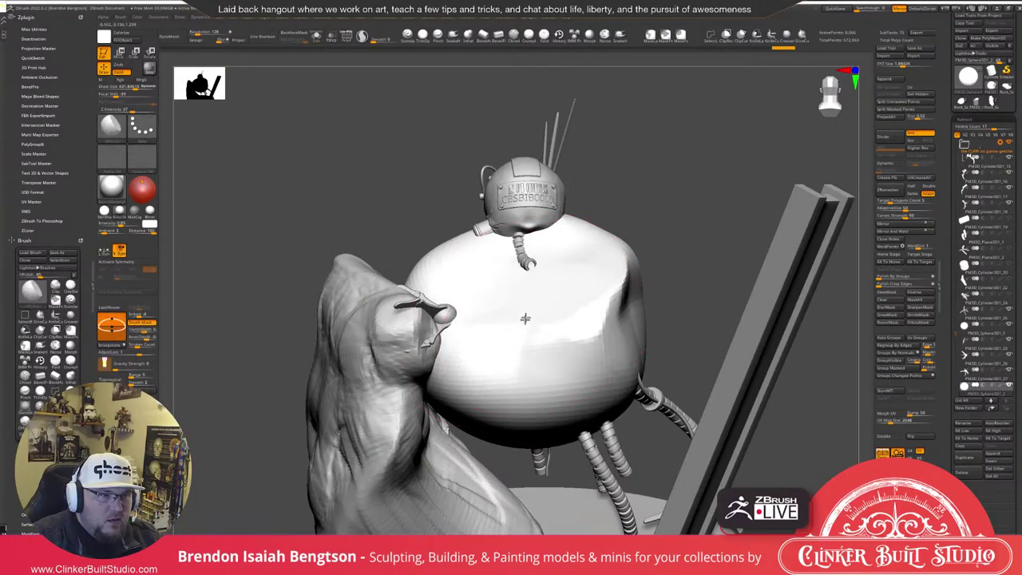
pyautogui.moveTo(538, 292)
pyautogui.mouseDown(button='right')
pyautogui.moveTo(678, 207)
pyautogui.moveTo(589, 258)
pyautogui.mouseUp(button='right')
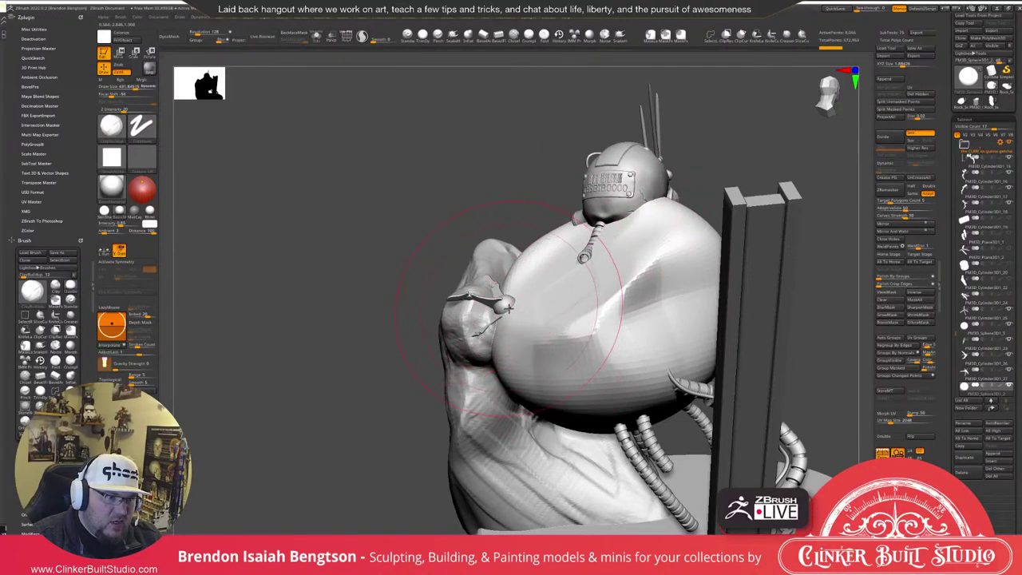
pyautogui.moveTo(779, 84)
pyautogui.mouseDown()
pyautogui.moveTo(809, 118)
pyautogui.moveTo(831, 96)
pyautogui.mouseUp()
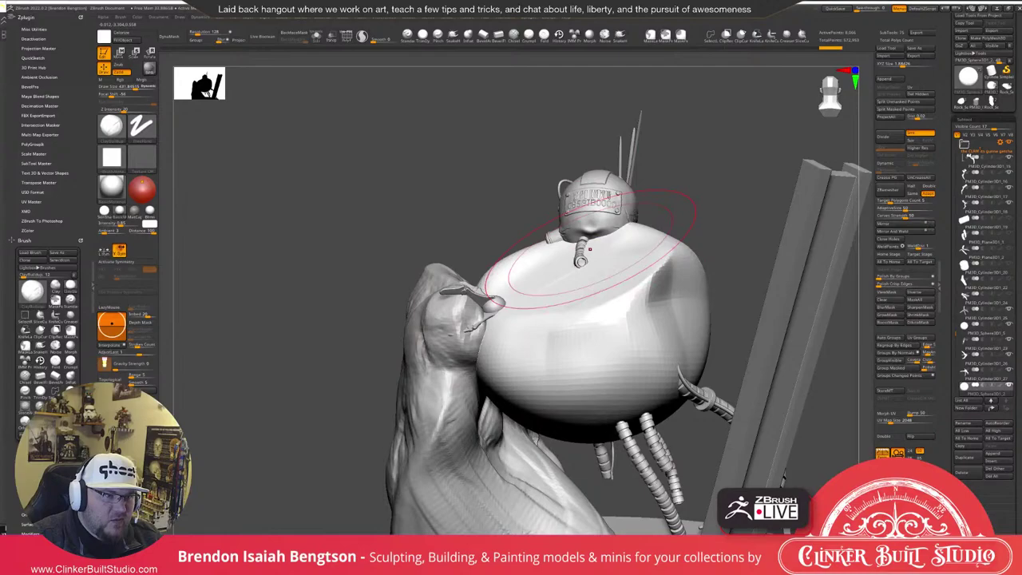
pyautogui.moveTo(589, 249); pyautogui.dragTo(551, 297, button='right')
pyautogui.moveTo(563, 279)
pyautogui.mouseDown()
pyautogui.moveTo(556, 295)
pyautogui.moveTo(568, 310)
pyautogui.moveTo(541, 310)
pyautogui.mouseUp()
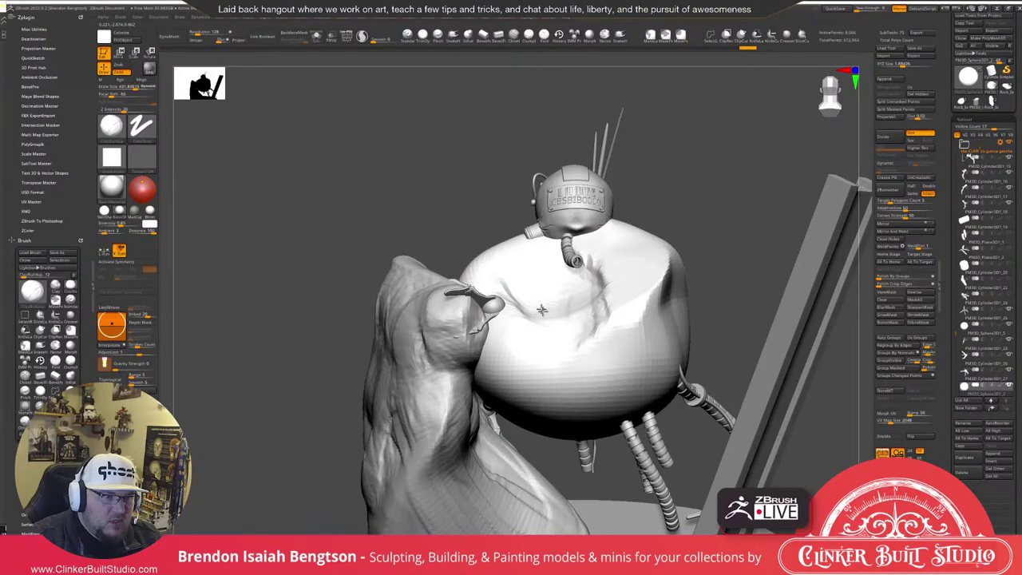
pyautogui.moveTo(541, 310); pyautogui.dragTo(564, 301)
pyautogui.moveTo(703, 187)
pyautogui.mouseDown()
pyautogui.moveTo(710, 231)
pyautogui.moveTo(716, 218)
pyautogui.mouseUp()
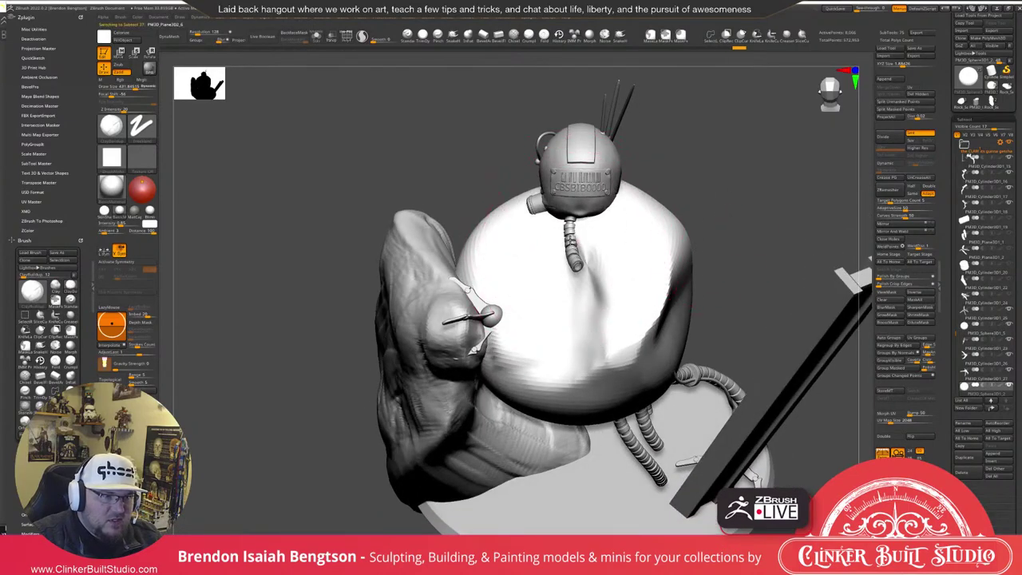
# Delete the short segmented tube hanging from the skull's base, and briefly isolate the active subtool to check it.
pyautogui.keyDown('alt'); pyautogui.click(571, 239); pyautogui.keyUp('alt')
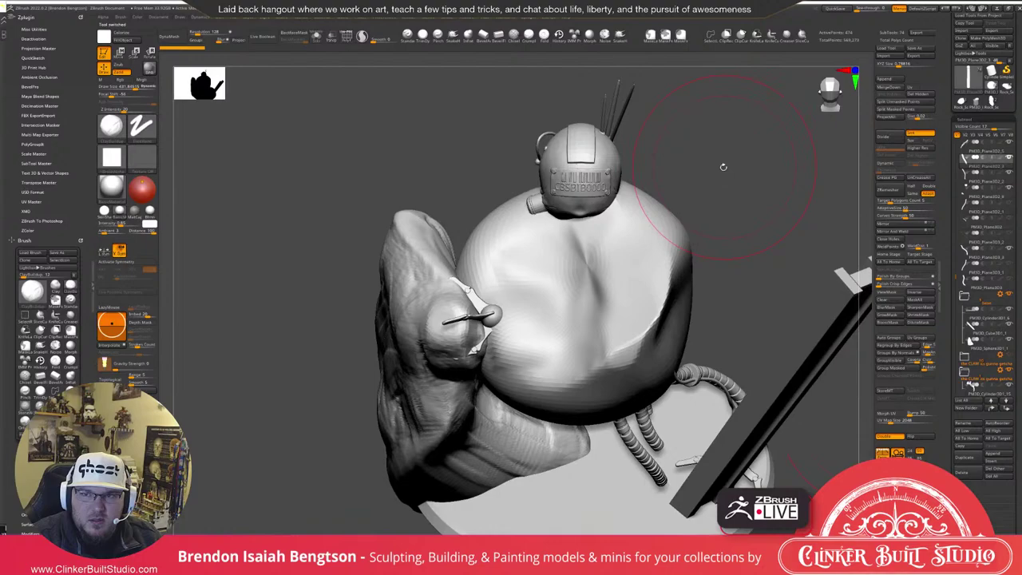
pyautogui.moveTo(747, 219); pyautogui.dragTo(746, 212)
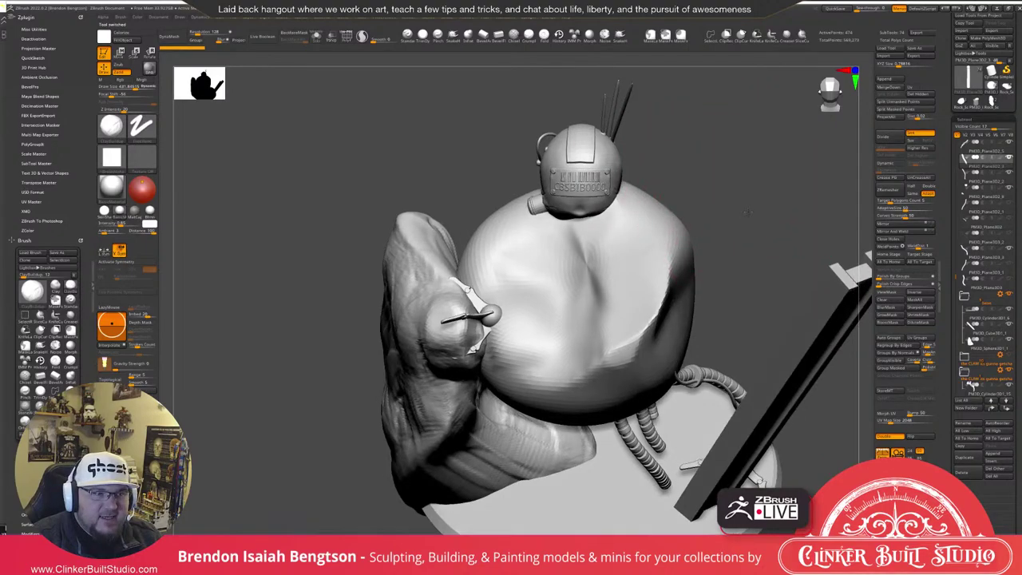
pyautogui.moveTo(746, 212)
pyautogui.mouseDown()
pyautogui.moveTo(702, 264)
pyautogui.moveTo(606, 316)
pyautogui.mouseUp()
pyautogui.moveTo(670, 210); pyautogui.dragTo(543, 176)
pyautogui.moveTo(766, 144); pyautogui.dragTo(616, 183)
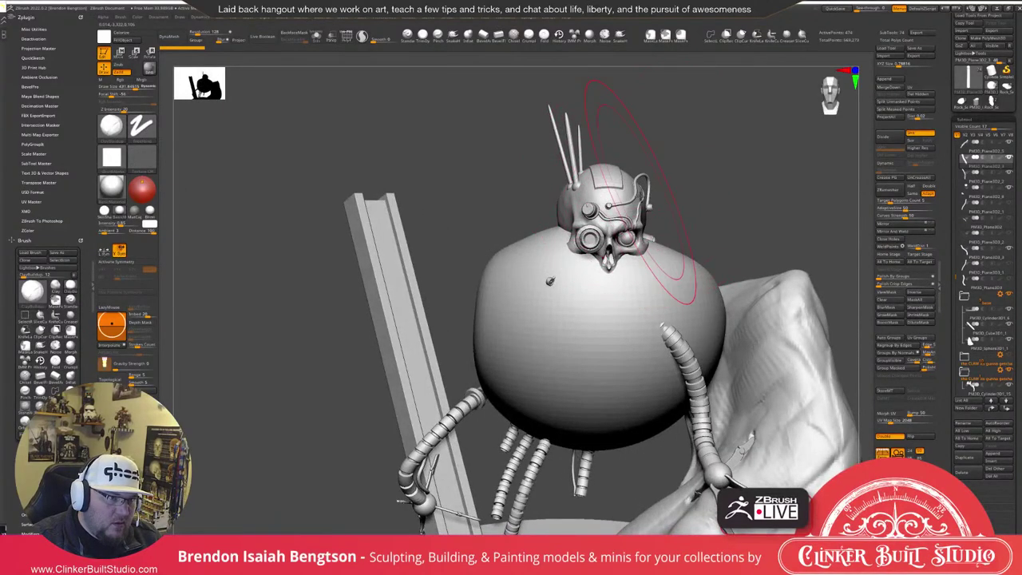
pyautogui.moveTo(673, 169)
pyautogui.mouseDown()
pyautogui.moveTo(712, 185)
pyautogui.moveTo(605, 278)
pyautogui.mouseUp()
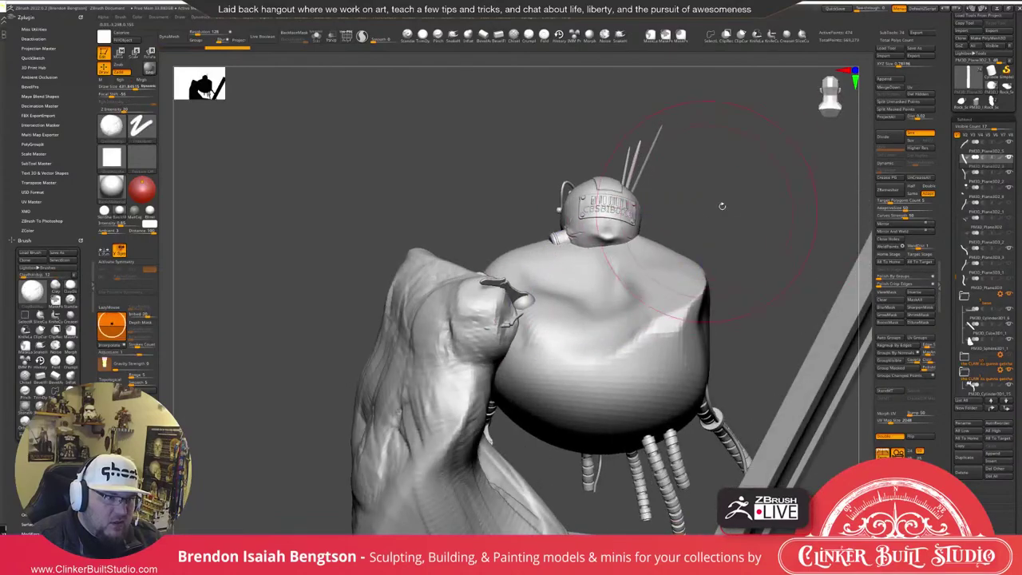
pyautogui.moveTo(723, 205); pyautogui.dragTo(536, 269)
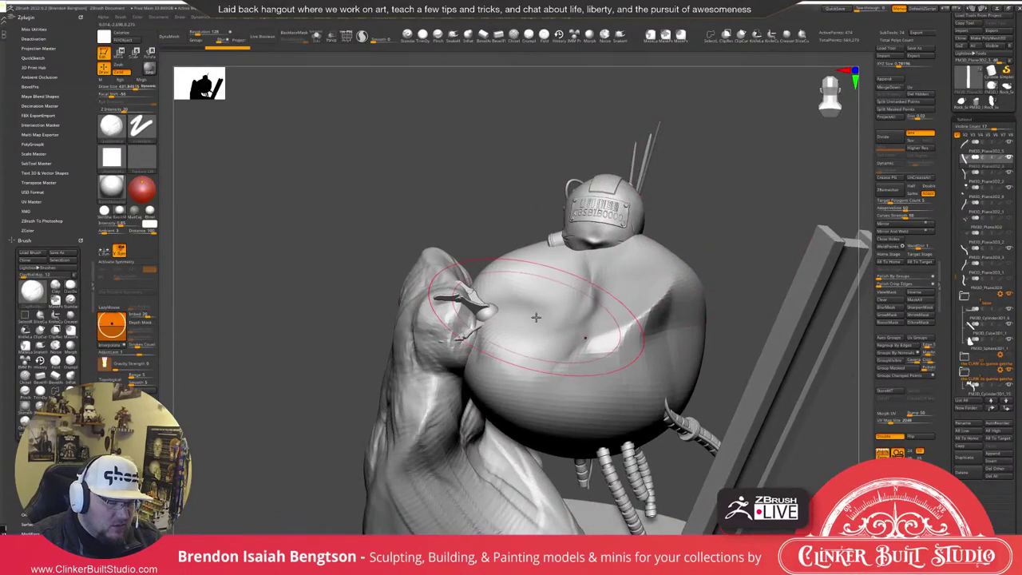
pyautogui.hotkey('alt', 's')
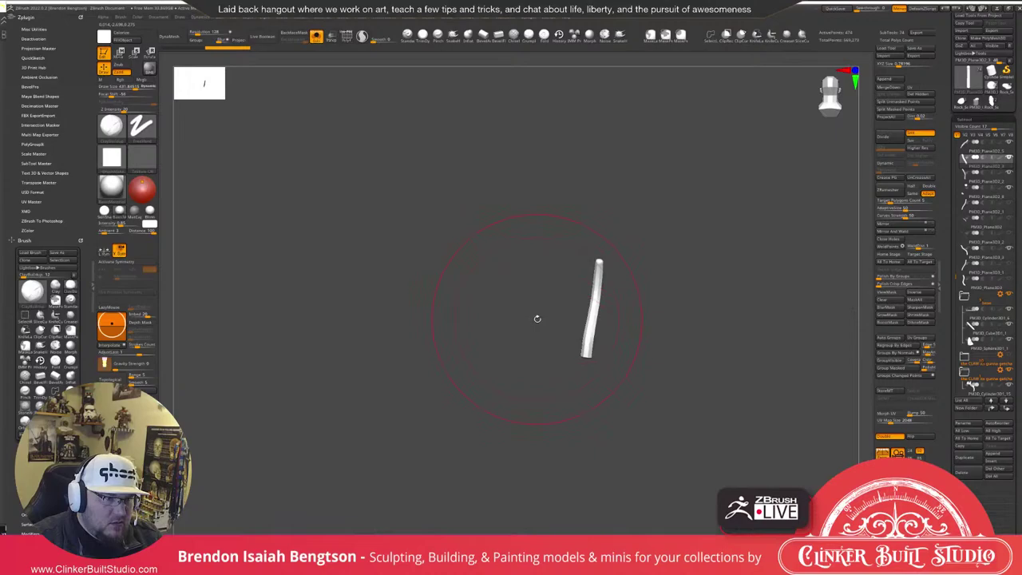
pyautogui.hotkey('alt', 's')
# Make the helper sphere the active subtool again, then smooth and rework the hollow beneath the skull.
pyautogui.keyDown('alt'); pyautogui.click(515, 314); pyautogui.keyUp('alt')
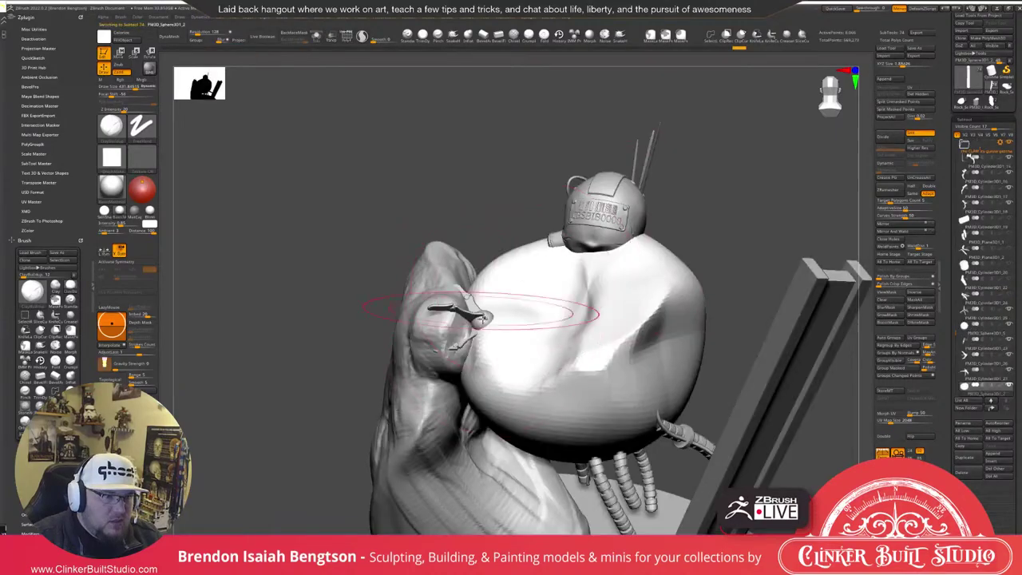
pyautogui.moveTo(694, 219); pyautogui.dragTo(658, 235)
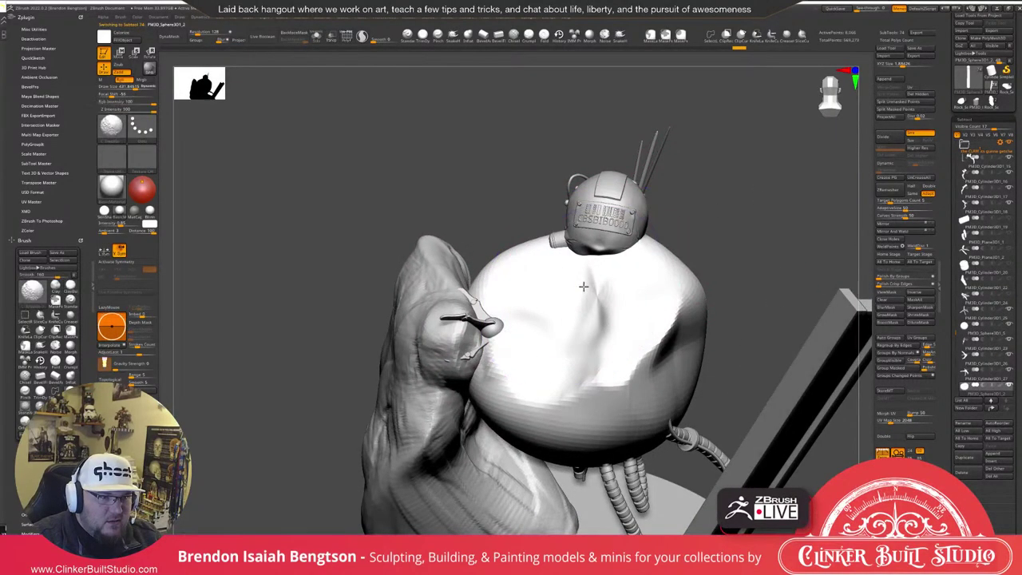
pyautogui.keyDown('shift'); pyautogui.moveTo(582, 285); pyautogui.dragTo(521, 351); pyautogui.keyUp('shift')
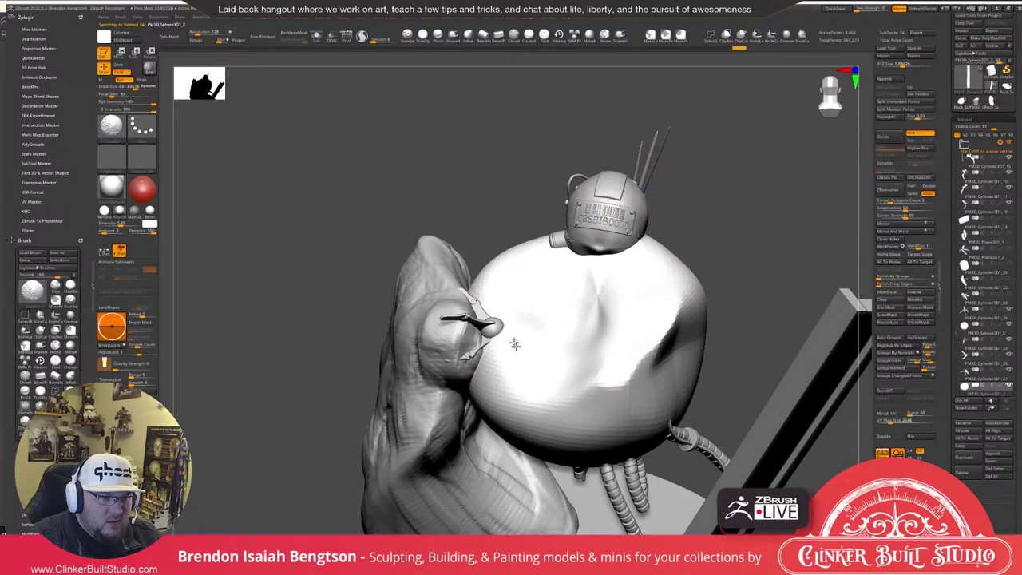
pyautogui.moveTo(750, 243)
pyautogui.mouseDown()
pyautogui.moveTo(729, 167)
pyautogui.moveTo(718, 232)
pyautogui.mouseUp()
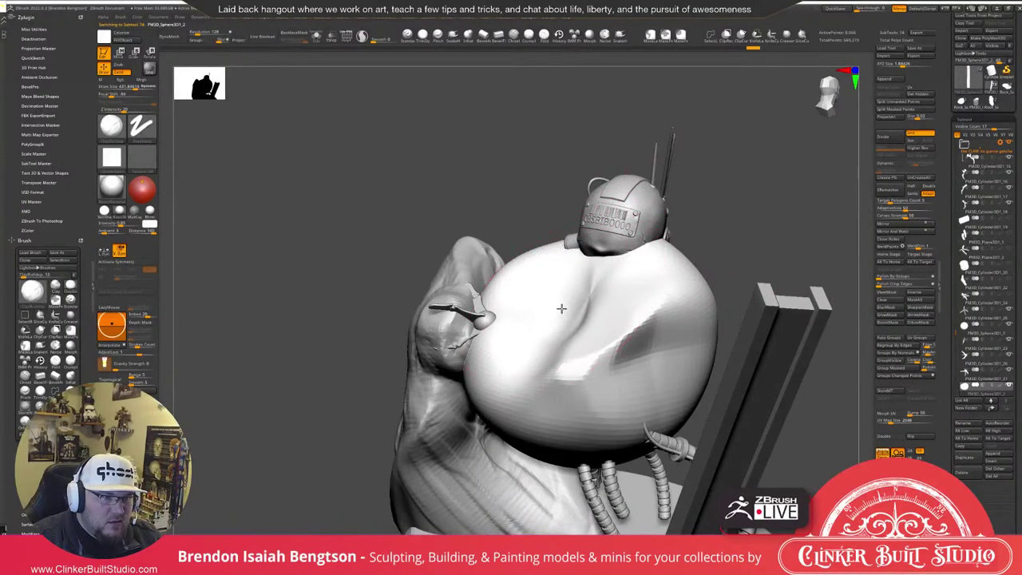
pyautogui.moveTo(561, 308)
pyautogui.mouseDown()
pyautogui.moveTo(568, 314)
pyautogui.moveTo(532, 337)
pyautogui.moveTo(523, 327)
pyautogui.moveTo(562, 343)
pyautogui.moveTo(568, 320)
pyautogui.moveTo(557, 328)
pyautogui.moveTo(581, 285)
pyautogui.moveTo(583, 303)
pyautogui.mouseUp()
pyautogui.moveTo(718, 193)
pyautogui.mouseDown()
pyautogui.moveTo(758, 199)
pyautogui.moveTo(741, 203)
pyautogui.mouseUp()
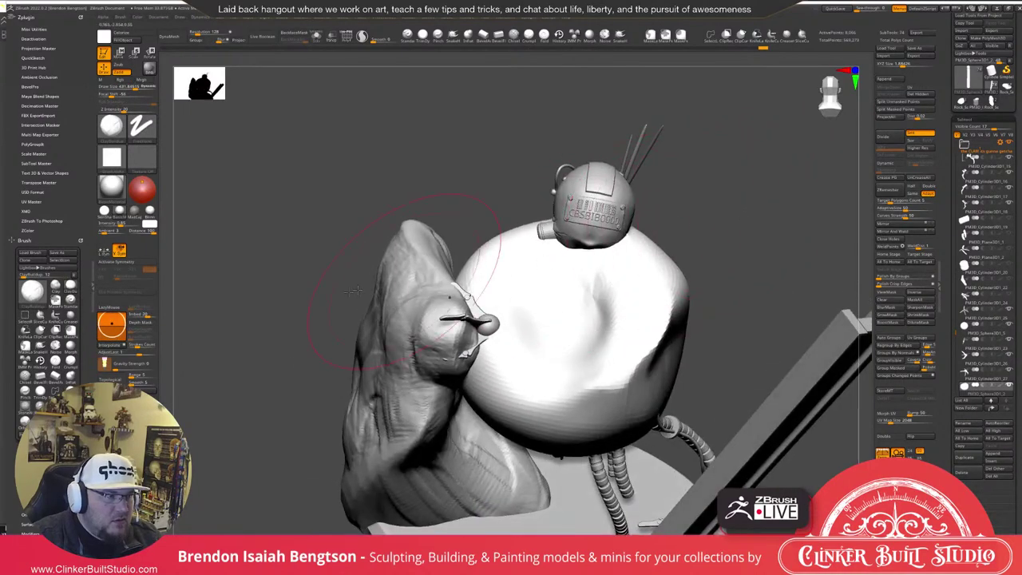
# Try drawing a thin segmented tube from the skull's base across the sphere to the claw joint on the rock.
pyautogui.click(120, 397)
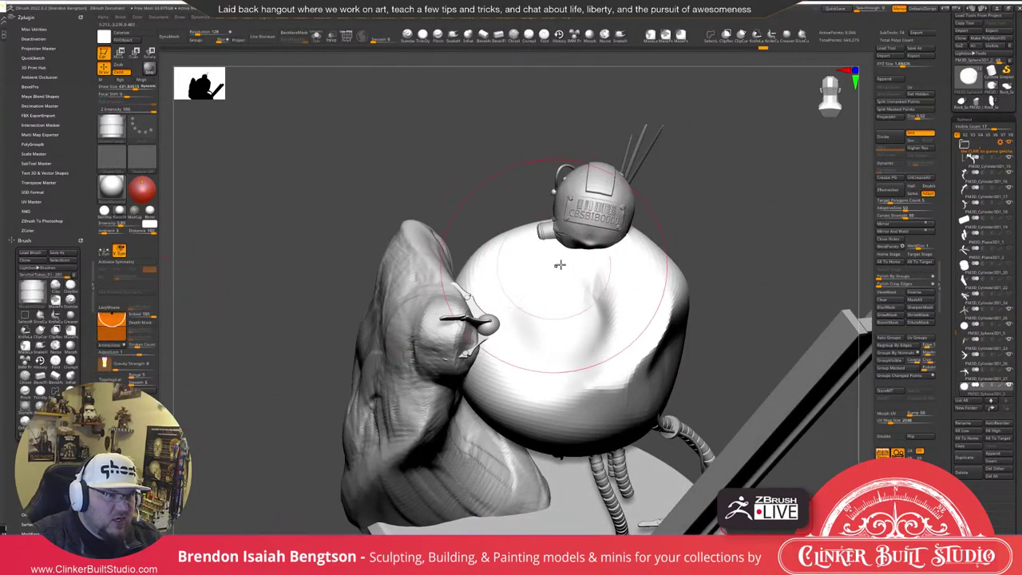
pyautogui.press('space')
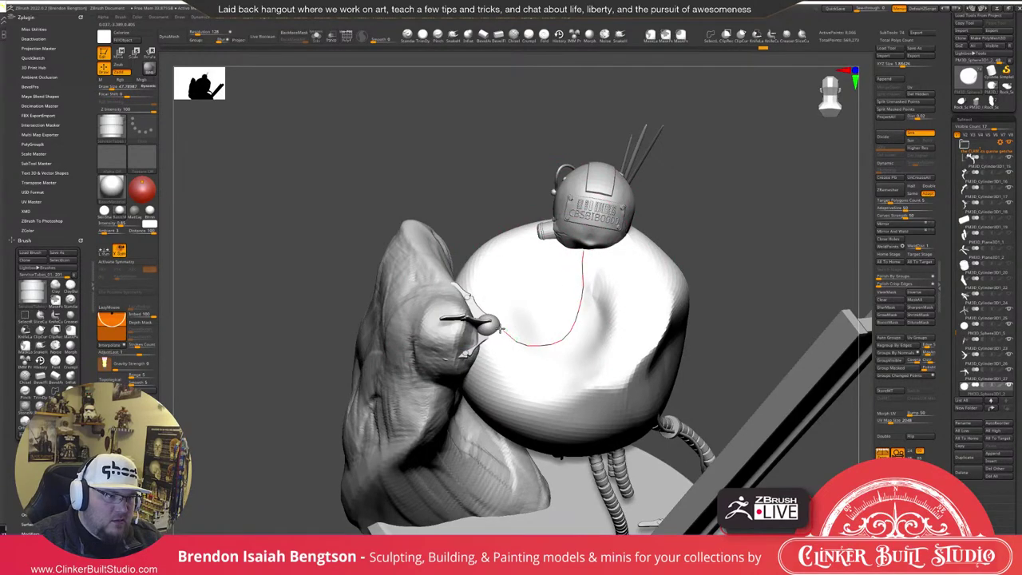
pyautogui.moveTo(493, 325); pyautogui.dragTo(491, 324)
pyautogui.moveTo(743, 199)
pyautogui.mouseDown()
pyautogui.moveTo(786, 145)
pyautogui.moveTo(801, 171)
pyautogui.mouseUp()
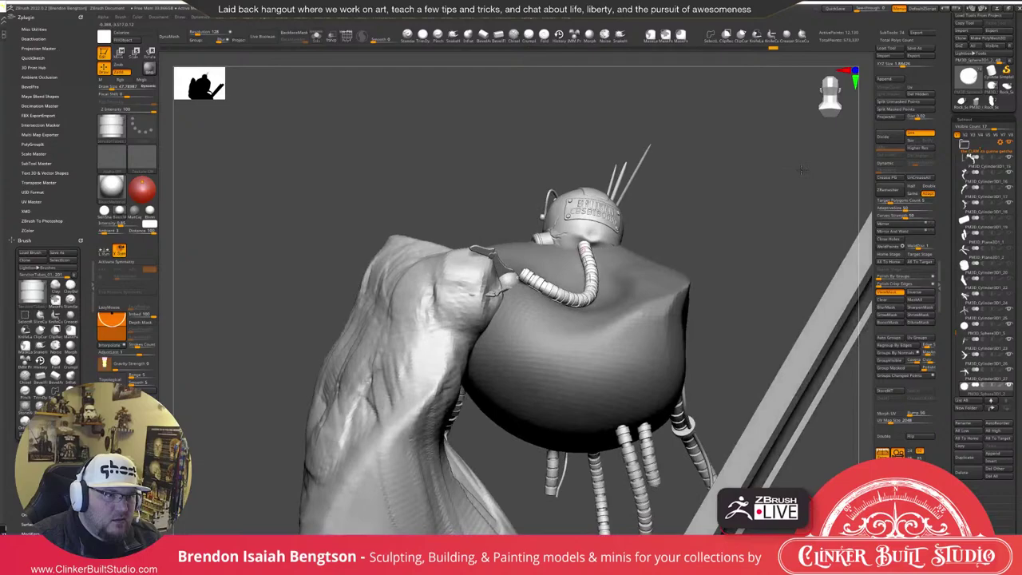
pyautogui.moveTo(801, 170); pyautogui.dragTo(793, 187)
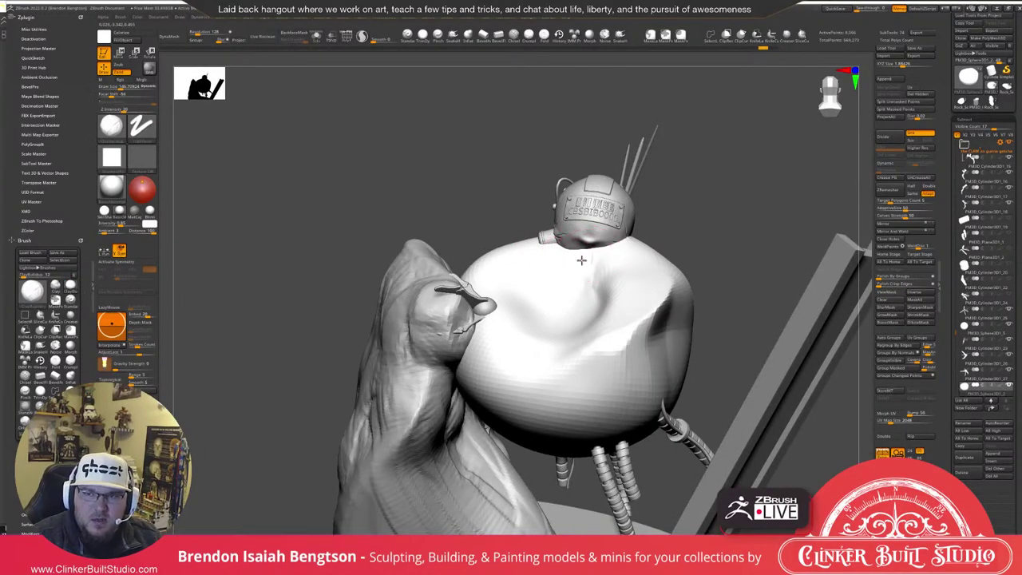
# Carve the hollow beneath the skull deeper with ClayBuildup at a smaller brush size, and undo the last strokes.
pyautogui.moveTo(581, 261)
pyautogui.keyDown('alt'); pyautogui.mouseDown()
pyautogui.moveTo(613, 264)
pyautogui.moveTo(577, 301)
pyautogui.moveTo(581, 281)
pyautogui.moveTo(553, 354)
pyautogui.moveTo(564, 343)
pyautogui.moveTo(559, 326)
pyautogui.moveTo(537, 333)
pyautogui.moveTo(569, 314)
pyautogui.mouseUp(); pyautogui.keyUp('alt')
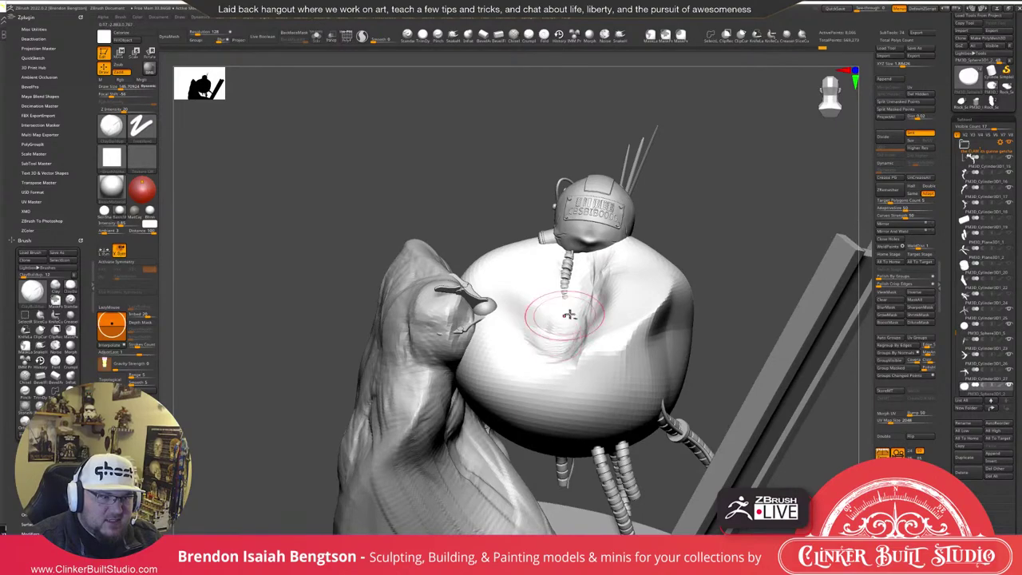
pyautogui.moveTo(787, 297)
pyautogui.mouseDown()
pyautogui.moveTo(686, 279)
pyautogui.moveTo(707, 223)
pyautogui.moveTo(723, 221)
pyautogui.mouseUp()
pyautogui.hotkey('ctrl', 'z')
pyautogui.hotkey('ctrl', 'z')
pyautogui.hotkey('ctrl', 'z')
pyautogui.hotkey('ctrl', 'z')
pyautogui.hotkey('ctrl', 'z')
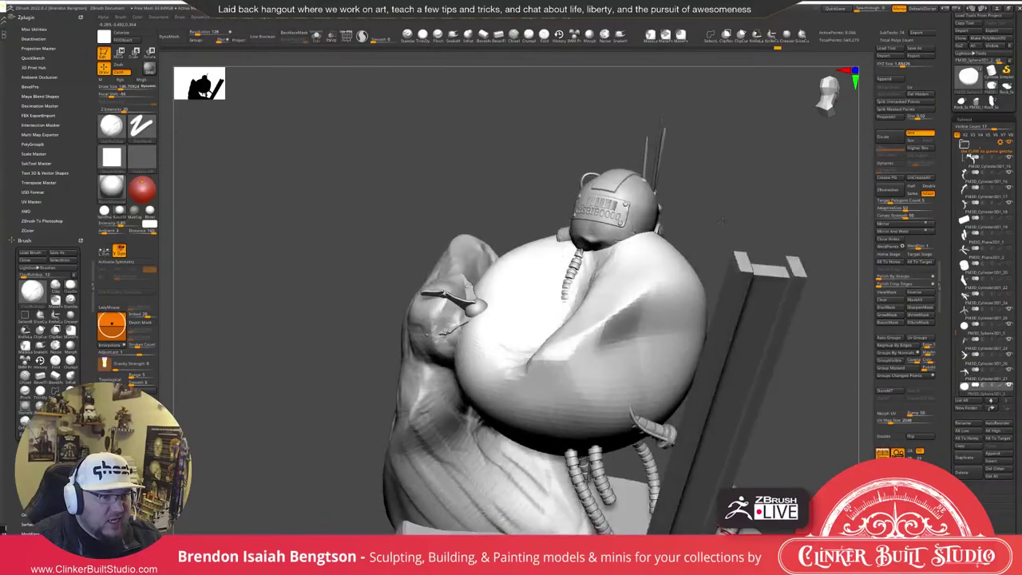
# Carve the sphere's surface beside the claw joint on the rock and smooth it into the hollow.
pyautogui.moveTo(722, 221); pyautogui.dragTo(708, 223)
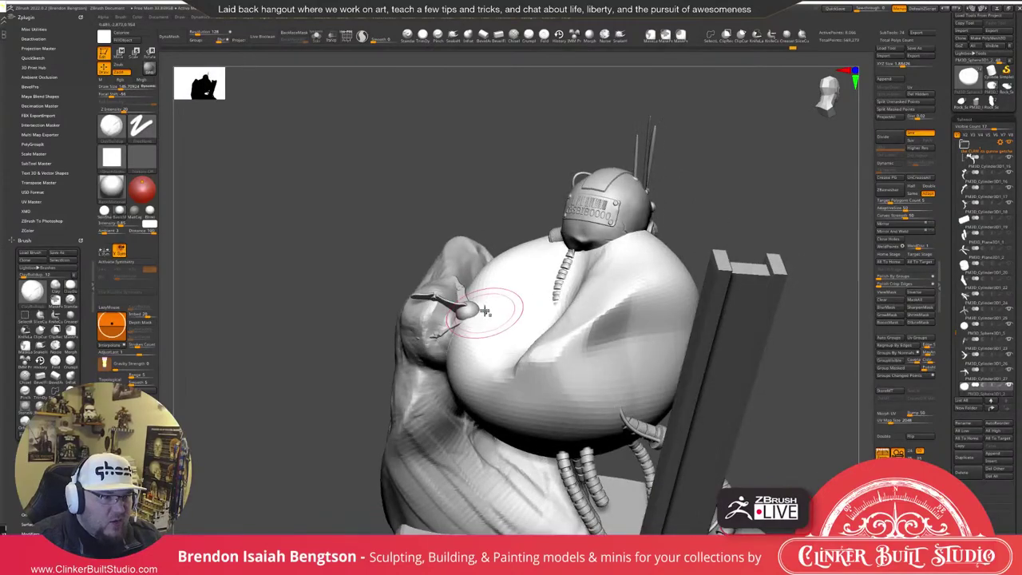
pyautogui.moveTo(492, 311); pyautogui.dragTo(487, 317)
pyautogui.moveTo(495, 334); pyautogui.dragTo(518, 341)
pyautogui.moveTo(737, 178); pyautogui.dragTo(702, 223)
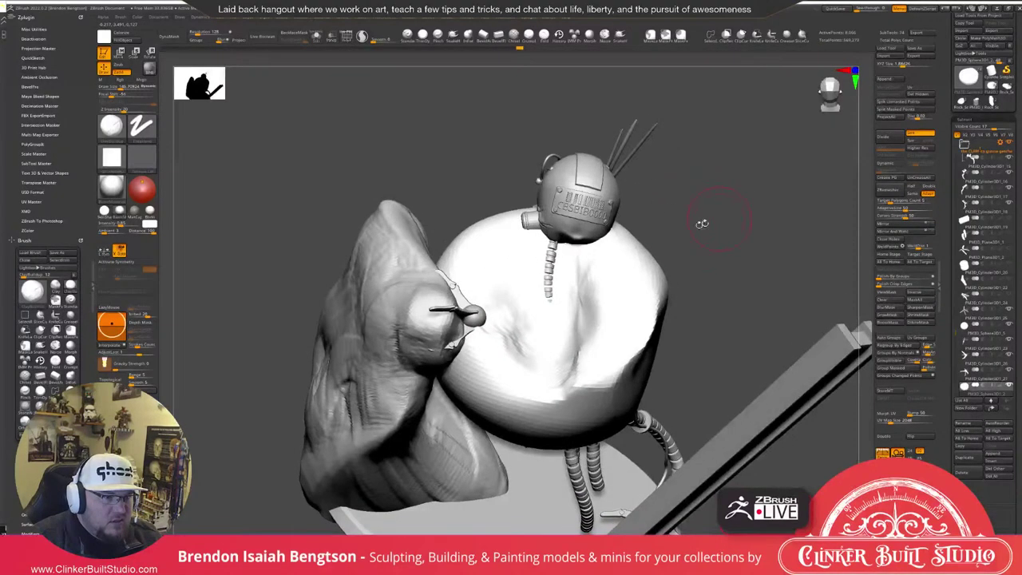
pyautogui.moveTo(762, 213); pyautogui.dragTo(707, 214)
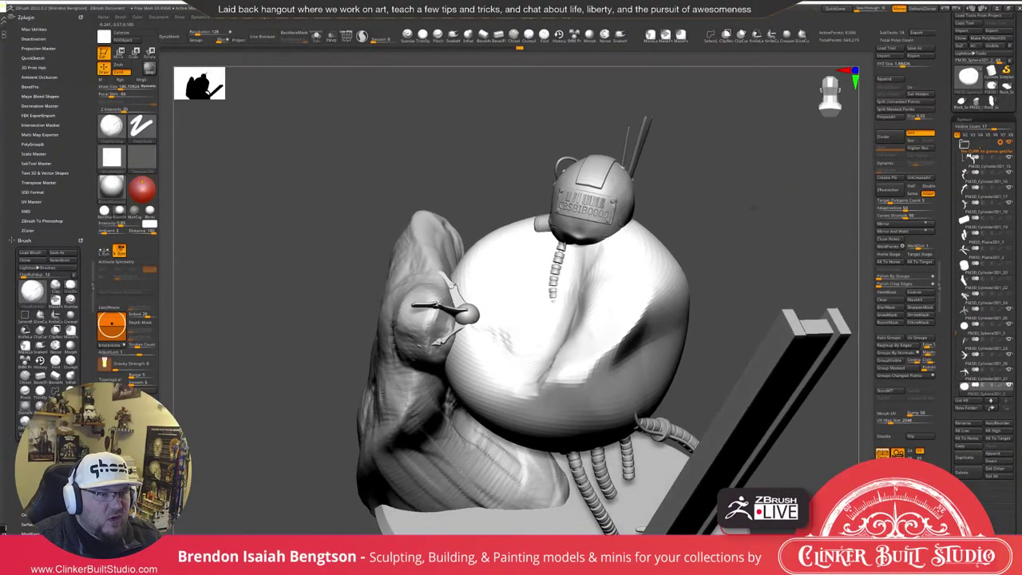
pyautogui.keyDown('shift'); pyautogui.moveTo(518, 321); pyautogui.dragTo(507, 341); pyautogui.keyUp('shift')
pyautogui.moveTo(750, 209)
pyautogui.mouseDown()
pyautogui.moveTo(789, 197)
pyautogui.moveTo(744, 188)
pyautogui.mouseUp()
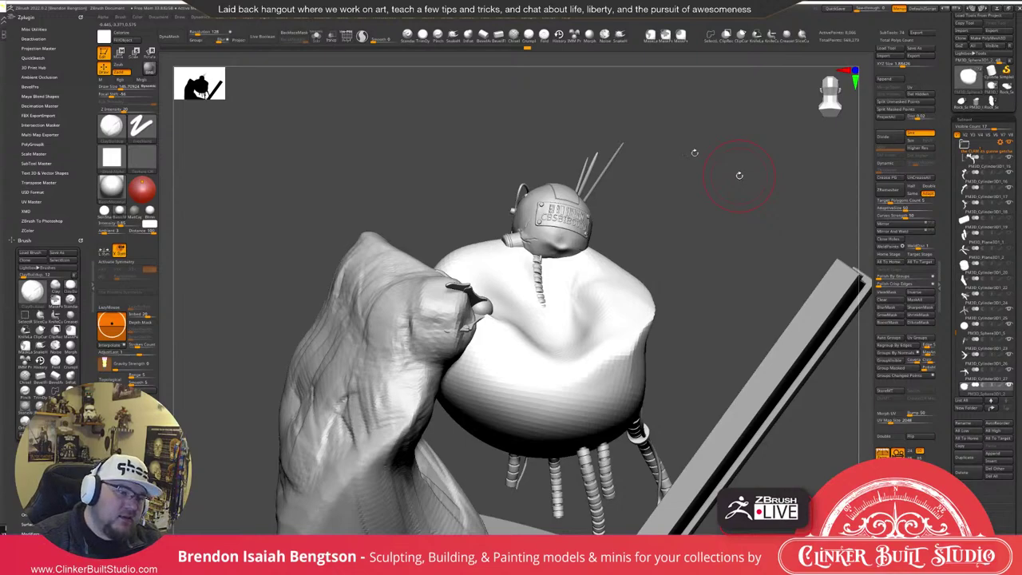
pyautogui.moveTo(701, 181)
pyautogui.mouseDown()
pyautogui.moveTo(644, 192)
pyautogui.moveTo(685, 186)
pyautogui.mouseUp()
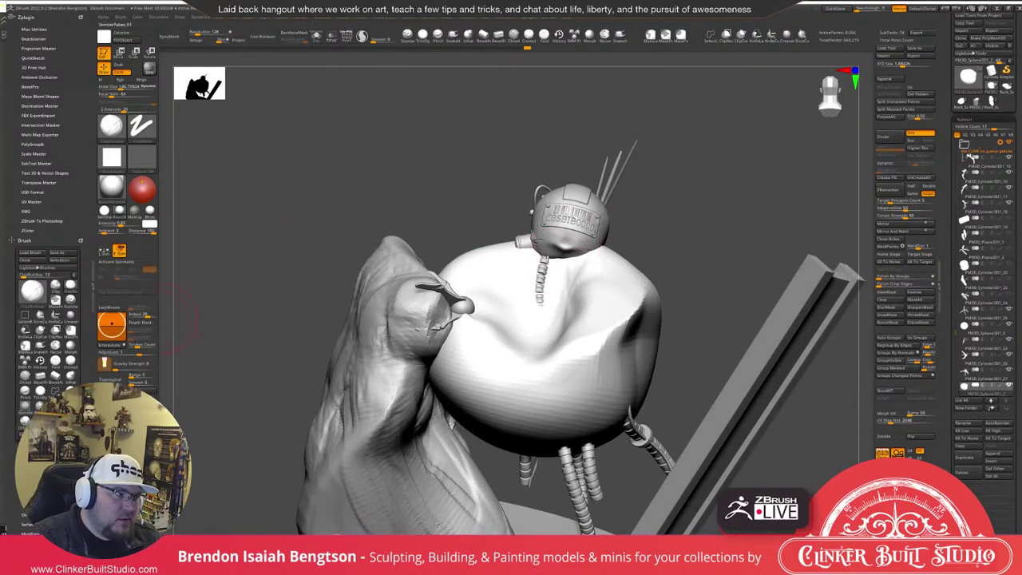
# Draw a segmented tube from the skull's base through the hollow to the claw joint, using the tubes brush at size about 54.
pyautogui.click(40, 420)
pyautogui.press('space')
pyautogui.moveTo(547, 265); pyautogui.dragTo(545, 265)
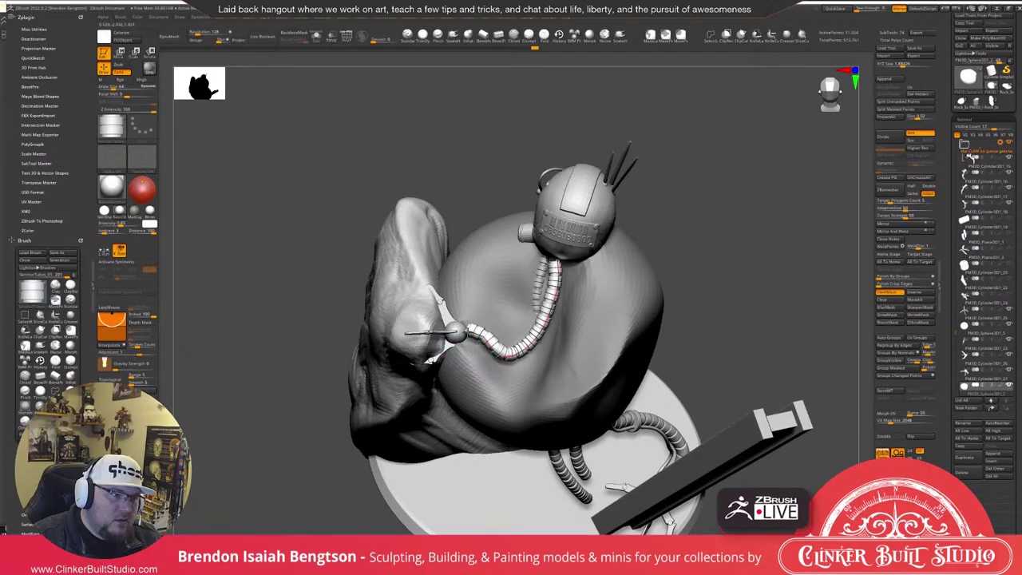
# Adjust the new tube's curve around its lower bend and refresh the tube along it.
pyautogui.moveTo(493, 347); pyautogui.dragTo(519, 347)
pyautogui.moveTo(765, 249)
pyautogui.mouseDown()
pyautogui.moveTo(777, 195)
pyautogui.moveTo(721, 183)
pyautogui.moveTo(723, 226)
pyautogui.moveTo(728, 204)
pyautogui.mouseUp()
pyautogui.click(533, 352)
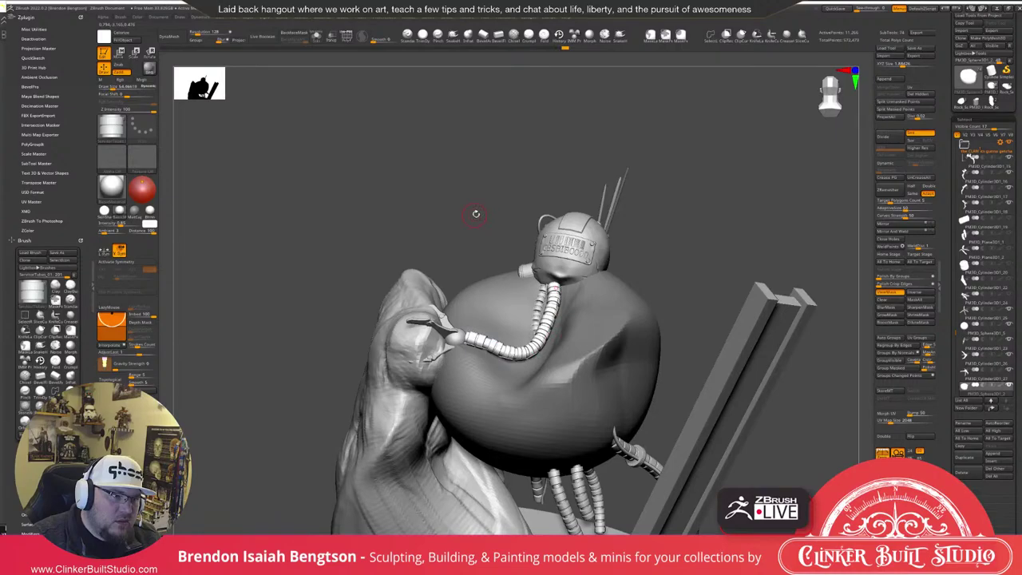
pyautogui.moveTo(476, 213); pyautogui.dragTo(775, 247)
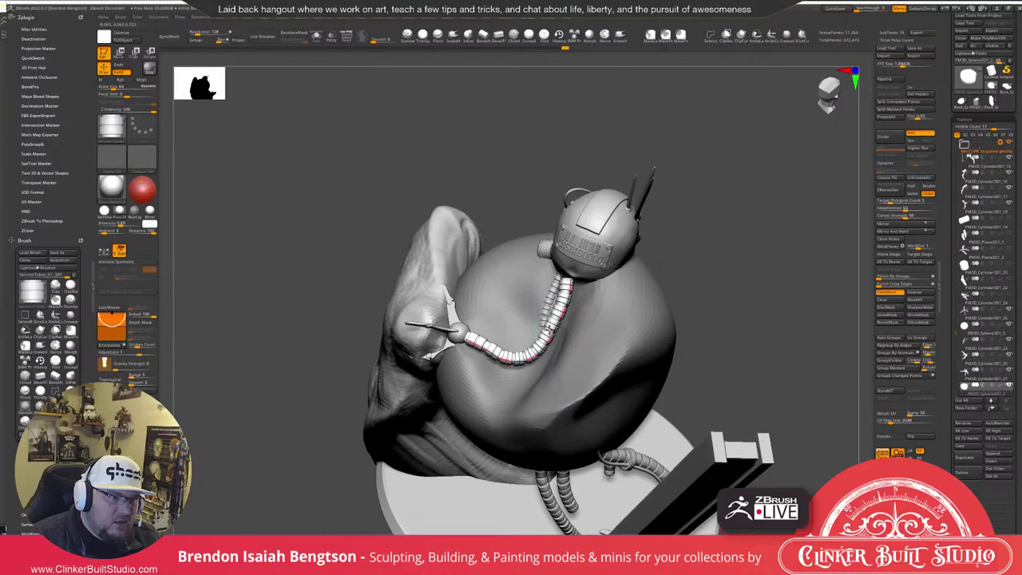
# Undo the last tube change, regenerate the tube from the skull's base, and split the unmasked points into a separate subtool.
pyautogui.hotkey('ctrl', 'z')
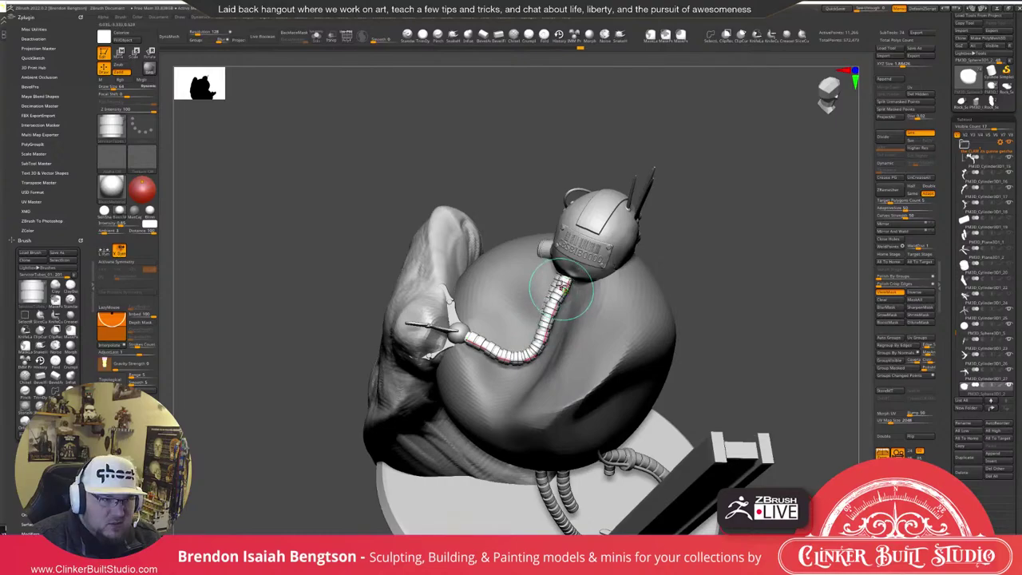
pyautogui.moveTo(571, 276); pyautogui.dragTo(573, 278)
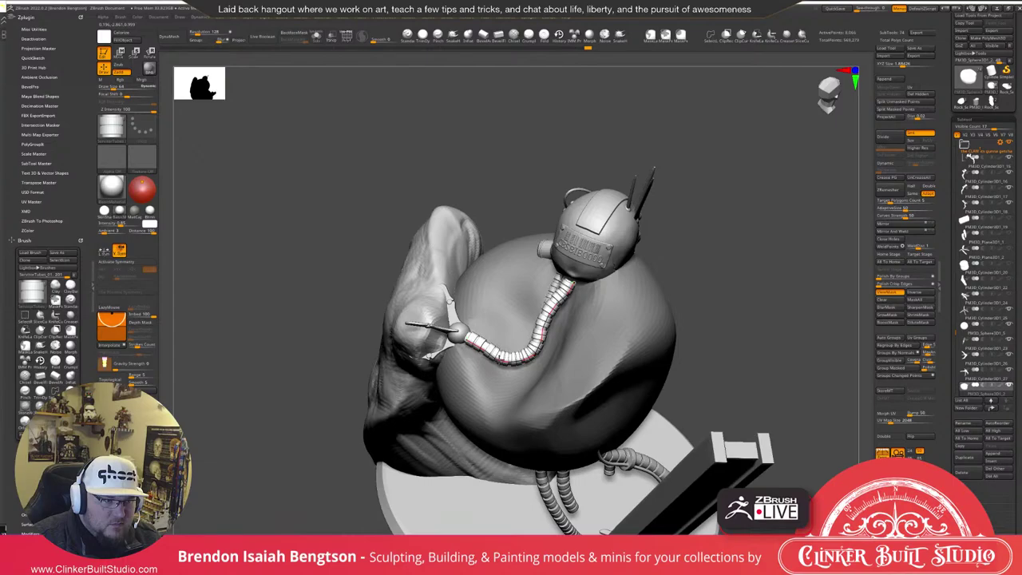
pyautogui.moveTo(747, 319)
pyautogui.mouseDown()
pyautogui.moveTo(764, 202)
pyautogui.moveTo(804, 256)
pyautogui.mouseUp()
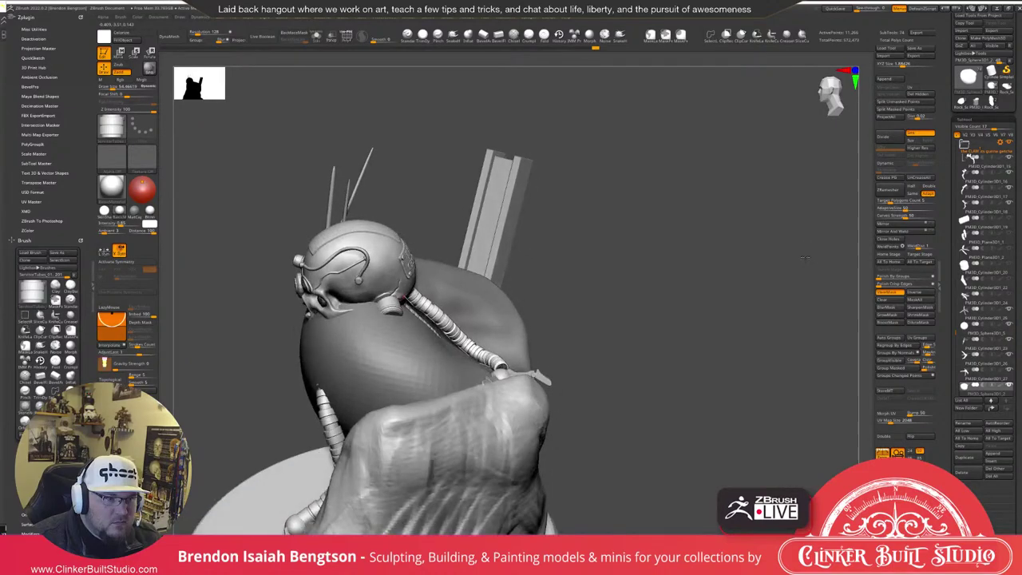
pyautogui.moveTo(804, 256); pyautogui.dragTo(526, 339)
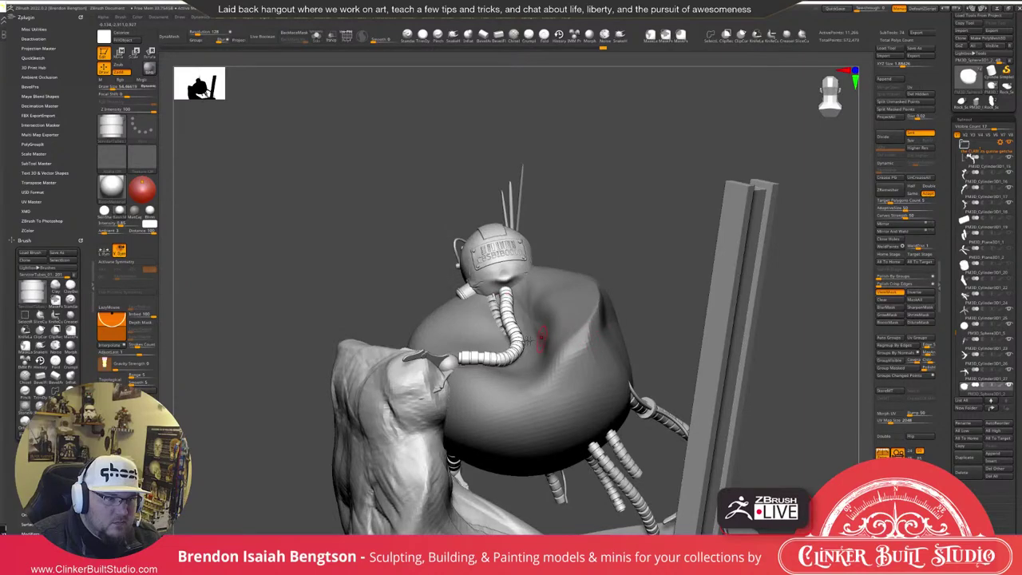
pyautogui.click(898, 102)
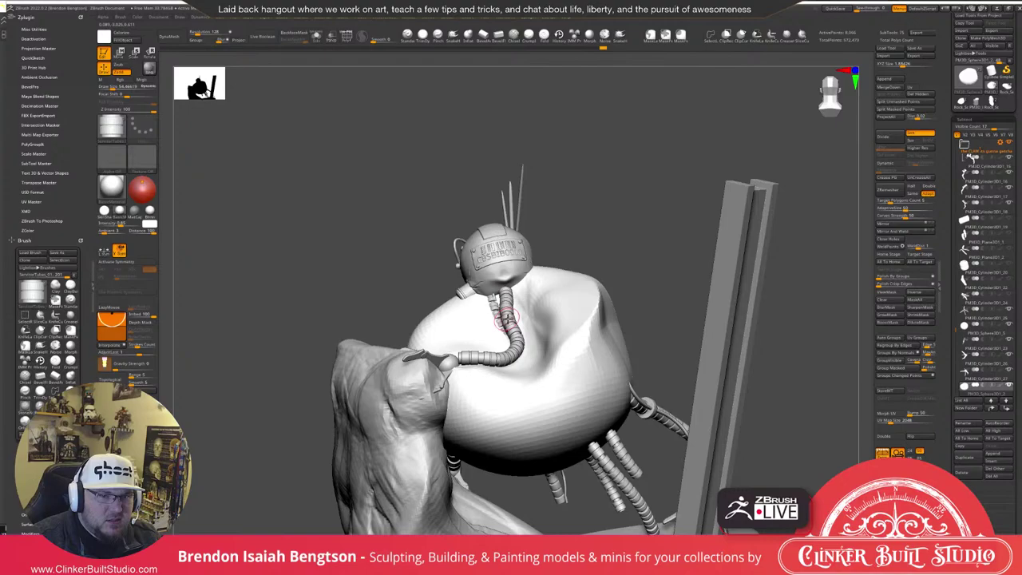
pyautogui.keyDown('alt'); pyautogui.click(507, 318); pyautogui.keyUp('alt')
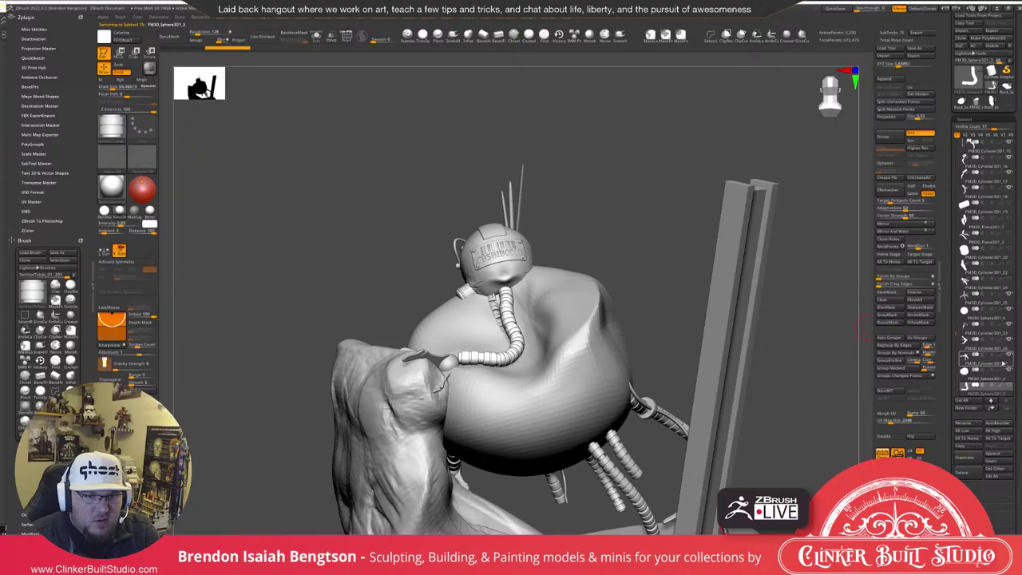
# Carve the helper sphere's hollow beneath the skull deeper toward the claw joint with ClayBuildup, and smooth its surface.
pyautogui.moveTo(521, 324); pyautogui.dragTo(524, 289)
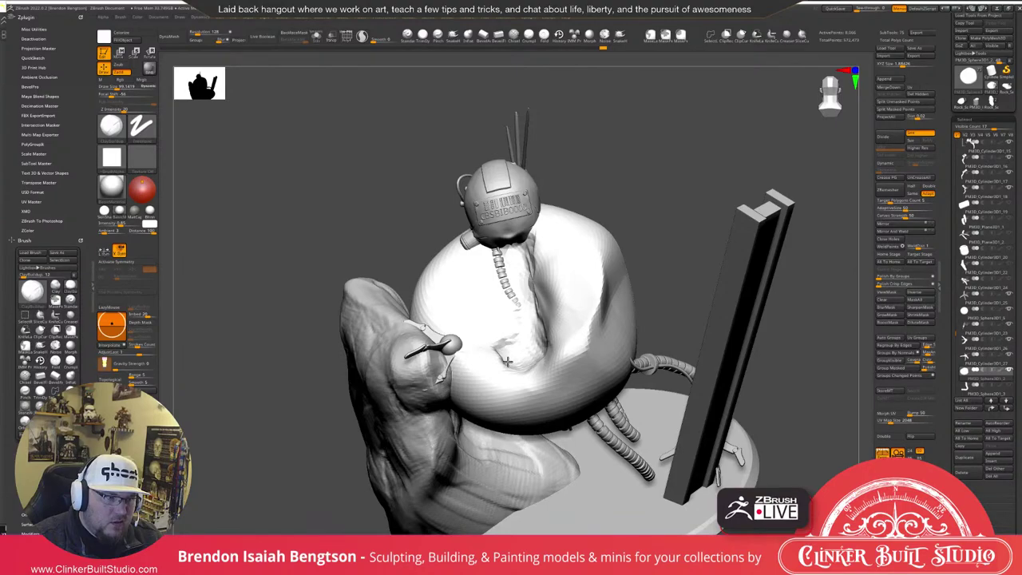
pyautogui.moveTo(506, 361)
pyautogui.mouseDown(button='right')
pyautogui.moveTo(678, 170)
pyautogui.moveTo(663, 175)
pyautogui.moveTo(635, 112)
pyautogui.moveTo(602, 94)
pyautogui.moveTo(638, 179)
pyautogui.mouseUp(button='right')
pyautogui.keyDown('shift'); pyautogui.moveTo(501, 253); pyautogui.dragTo(545, 275); pyautogui.keyUp('shift')
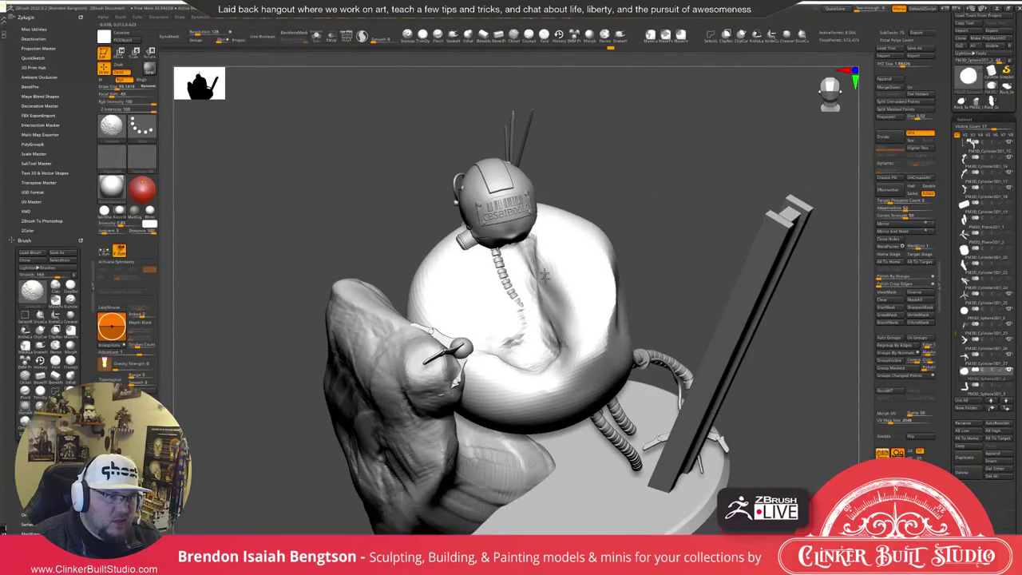
# Draw a new segmented tube from the skull's base through the hollow to the claw joint, using the tubes brush at size about 48.
pyautogui.moveTo(543, 357)
pyautogui.mouseDown(button='right')
pyautogui.moveTo(676, 172)
pyautogui.moveTo(650, 172)
pyautogui.mouseUp(button='right')
pyautogui.press('2')
pyautogui.press('space')
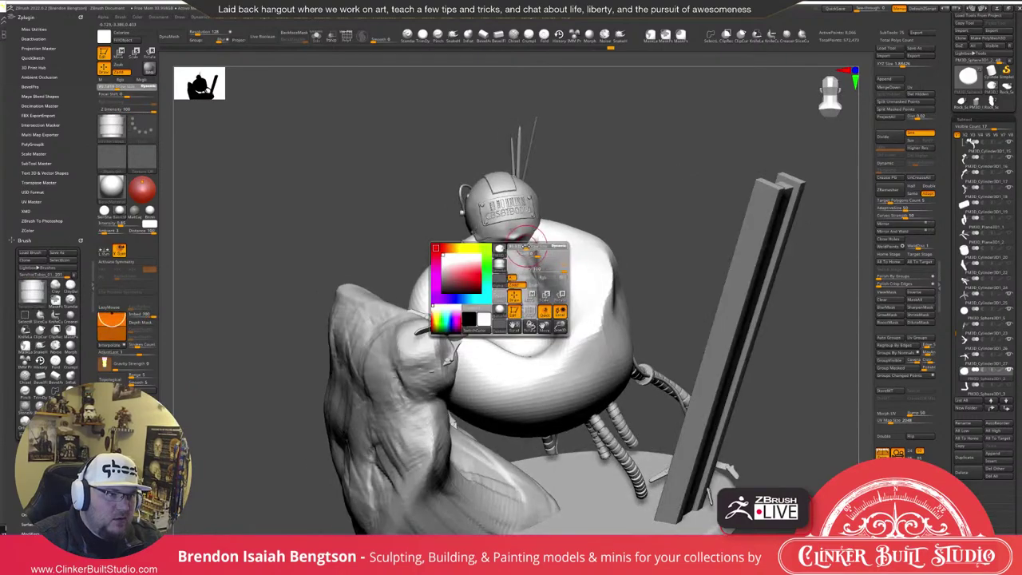
pyautogui.click(514, 251)
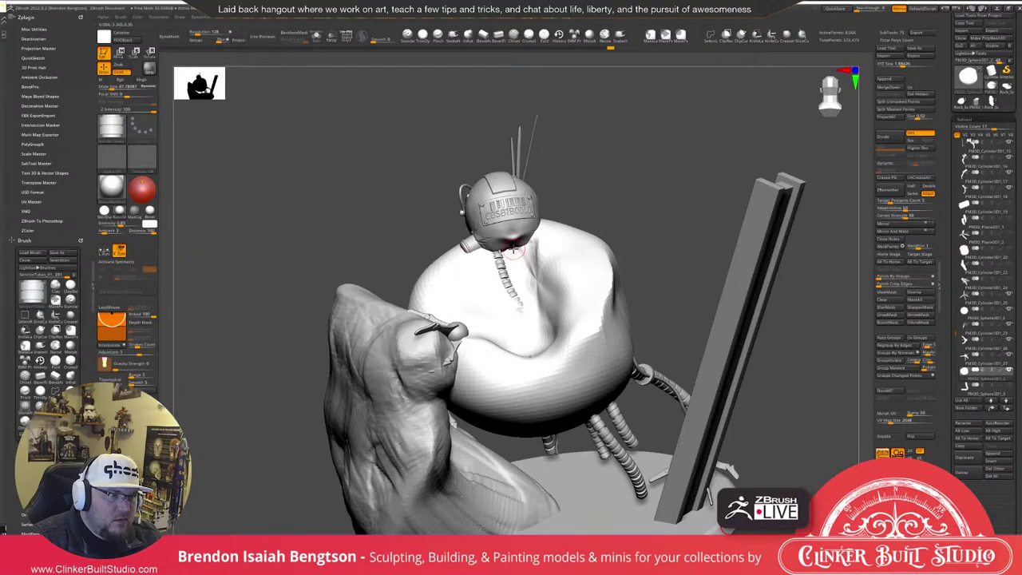
pyautogui.moveTo(634, 194)
pyautogui.mouseDown(button='right')
pyautogui.moveTo(688, 184)
pyautogui.moveTo(702, 205)
pyautogui.moveTo(718, 184)
pyautogui.moveTo(697, 185)
pyautogui.moveTo(698, 161)
pyautogui.moveTo(609, 264)
pyautogui.mouseUp(button='right')
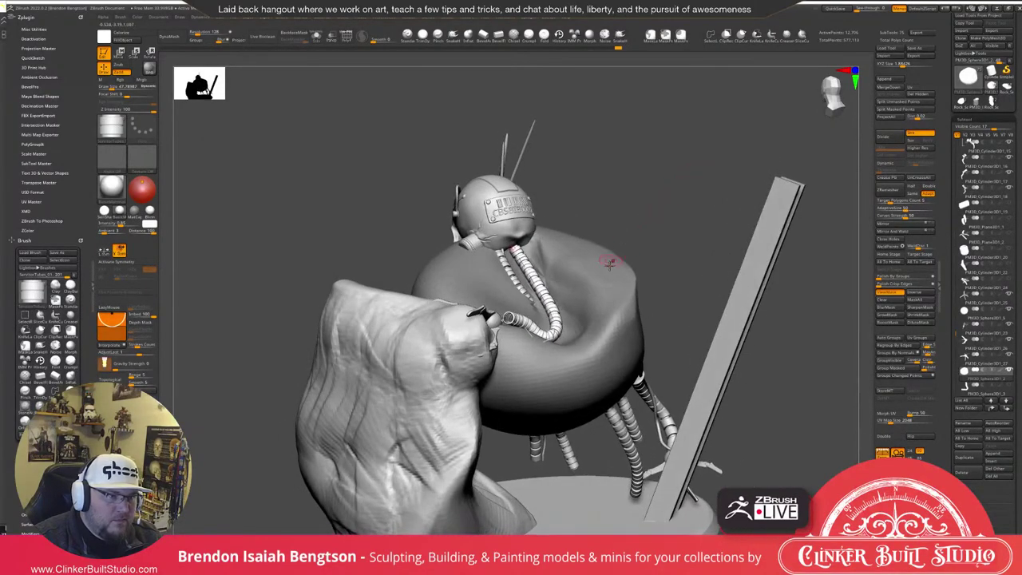
# Hide the helper sphere and examine the new tube's path to the rock claw from several sides.
pyautogui.keyDown('ctrl'); pyautogui.keyDown('shift'); pyautogui.click(611, 265); pyautogui.keyUp('shift'); pyautogui.keyUp('ctrl')
pyautogui.keyDown('ctrl'); pyautogui.keyDown('shift'); pyautogui.click(615, 268); pyautogui.keyUp('shift'); pyautogui.keyUp('ctrl')
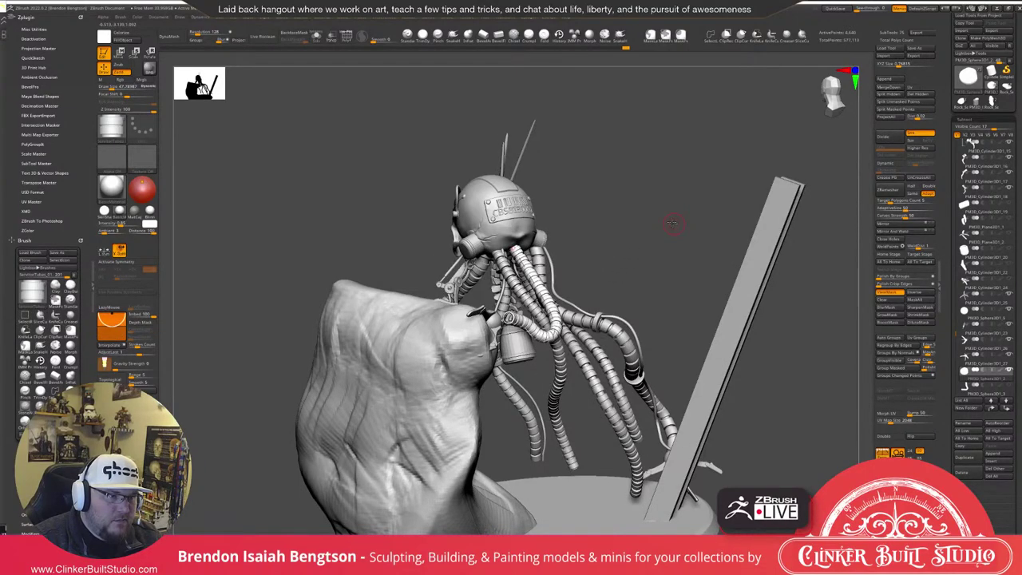
pyautogui.moveTo(673, 224)
pyautogui.mouseDown(button='right')
pyautogui.moveTo(743, 194)
pyautogui.moveTo(735, 200)
pyautogui.mouseUp(button='right')
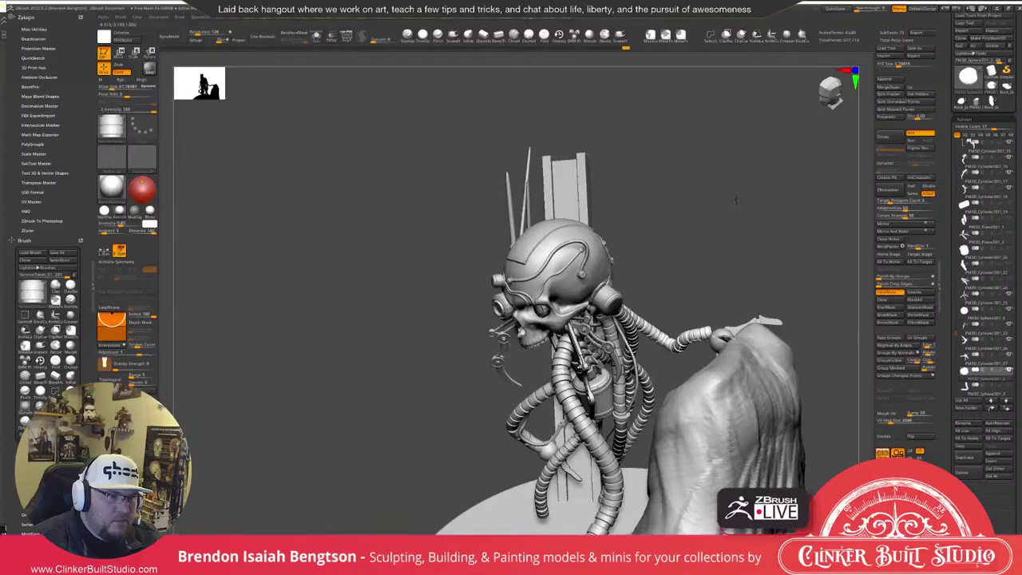
pyautogui.moveTo(736, 200)
pyautogui.mouseDown()
pyautogui.moveTo(591, 247)
pyautogui.moveTo(563, 303)
pyautogui.moveTo(571, 319)
pyautogui.mouseUp()
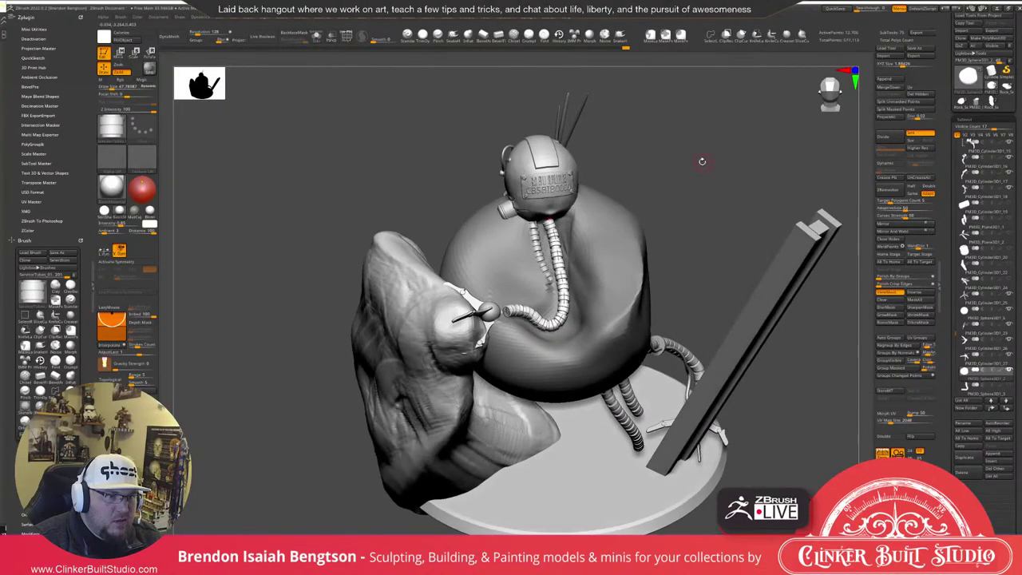
# Separate the new tube from the helper sphere as its own subtool and hide the sphere.
pyautogui.keyDown('ctrl'); pyautogui.keyDown('shift'); pyautogui.click(614, 245); pyautogui.keyUp('shift'); pyautogui.keyUp('ctrl')
pyautogui.keyDown('ctrl'); pyautogui.keyDown('shift'); pyautogui.click(615, 246); pyautogui.keyUp('shift'); pyautogui.keyUp('ctrl')
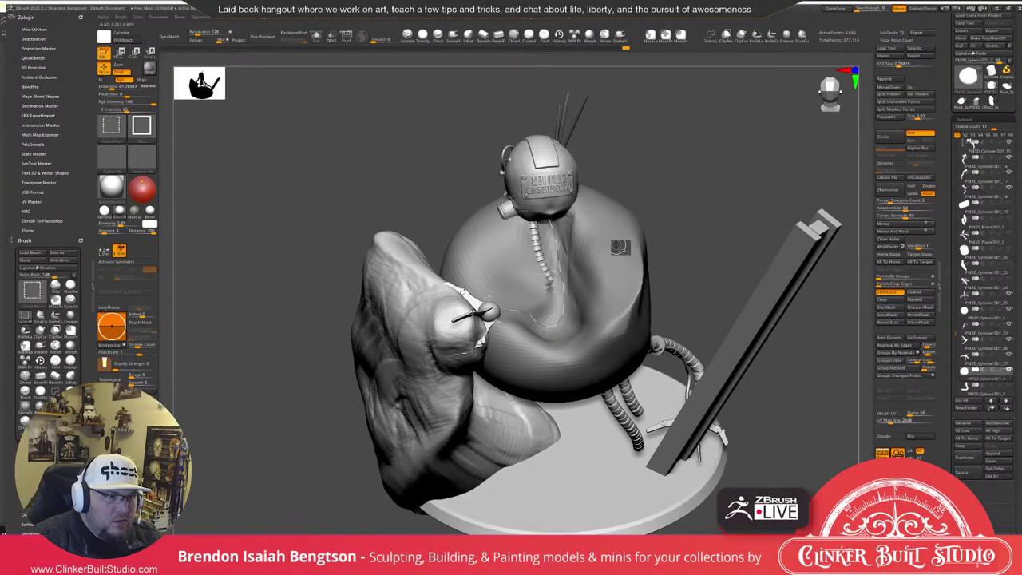
pyautogui.hotkey('ctrl', 'shift', 'z')
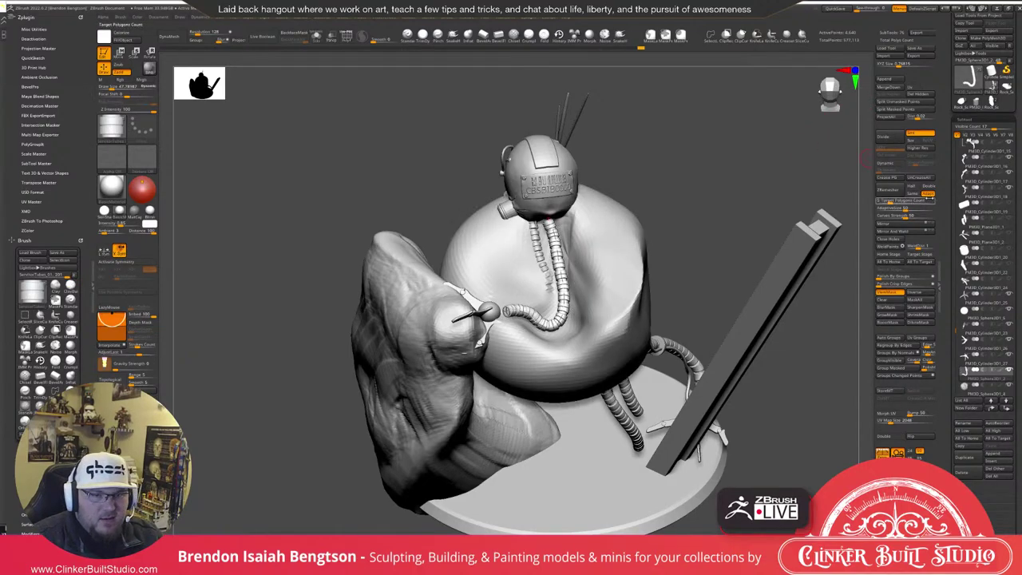
pyautogui.moveTo(758, 231); pyautogui.dragTo(705, 216)
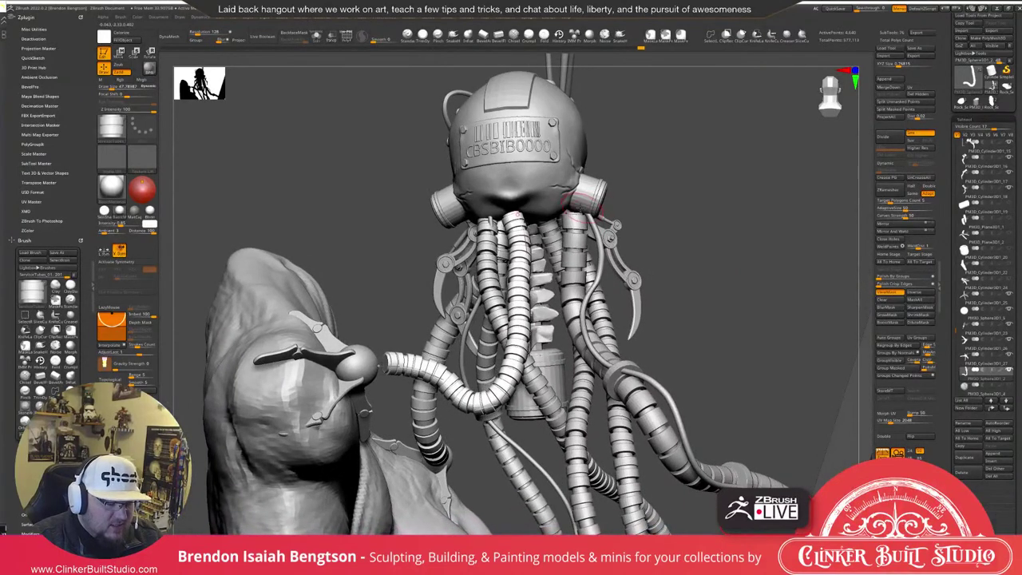
# Isolate the new tube, try to reshape its lower bend with the brush size raised to about 114, and undo it.
pyautogui.hotkey('alt', 's')
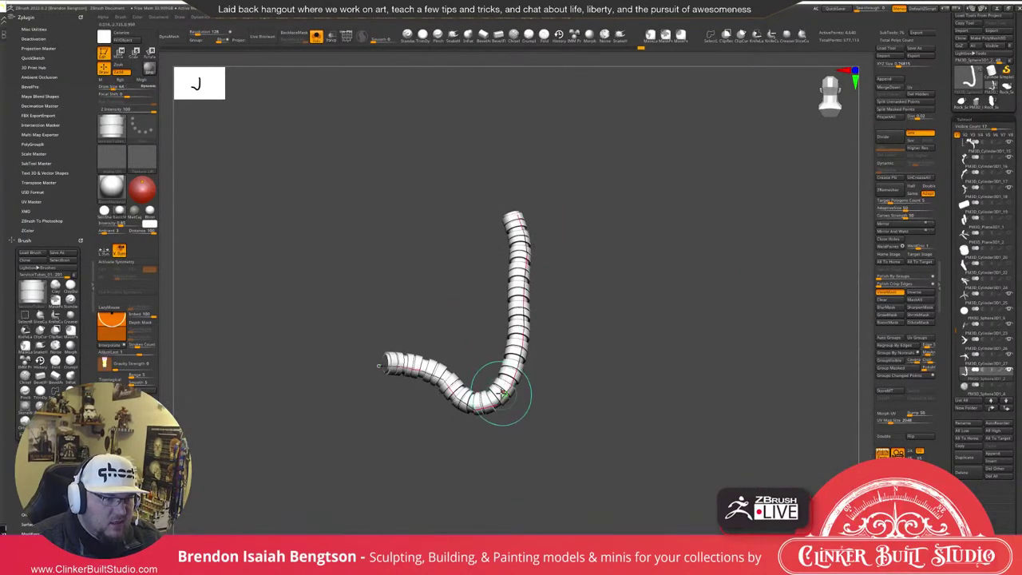
pyautogui.press('space')
pyautogui.moveTo(503, 389); pyautogui.dragTo(509, 388)
pyautogui.click(509, 390)
pyautogui.click(509, 389)
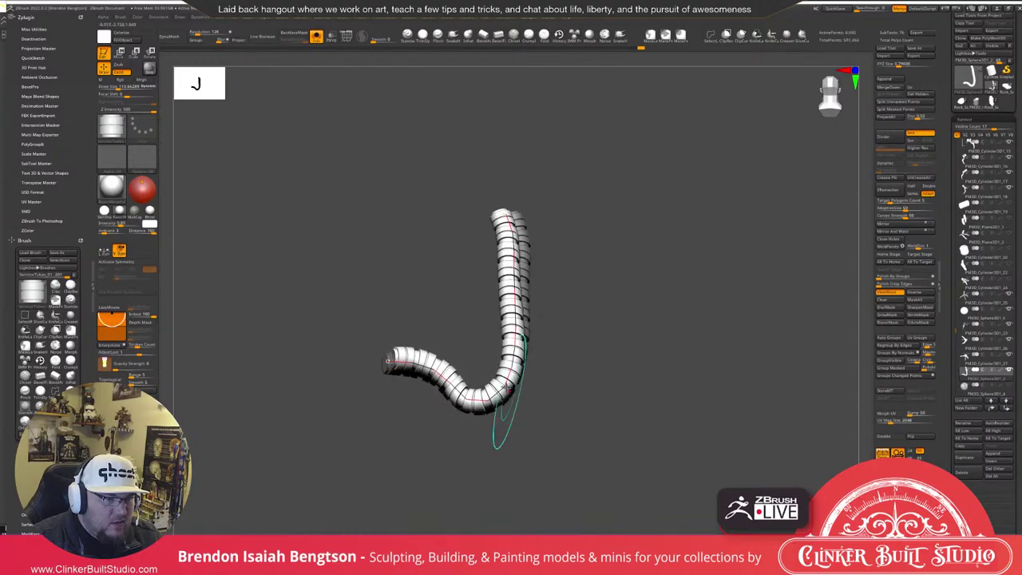
pyautogui.hotkey('ctrl', 'z')
# Try to adjust the isolated tube's curve along its middle and upper end, and undo the changes.
pyautogui.click(516, 297)
pyautogui.moveTo(515, 297); pyautogui.dragTo(528, 296)
pyautogui.moveTo(516, 336); pyautogui.dragTo(613, 282)
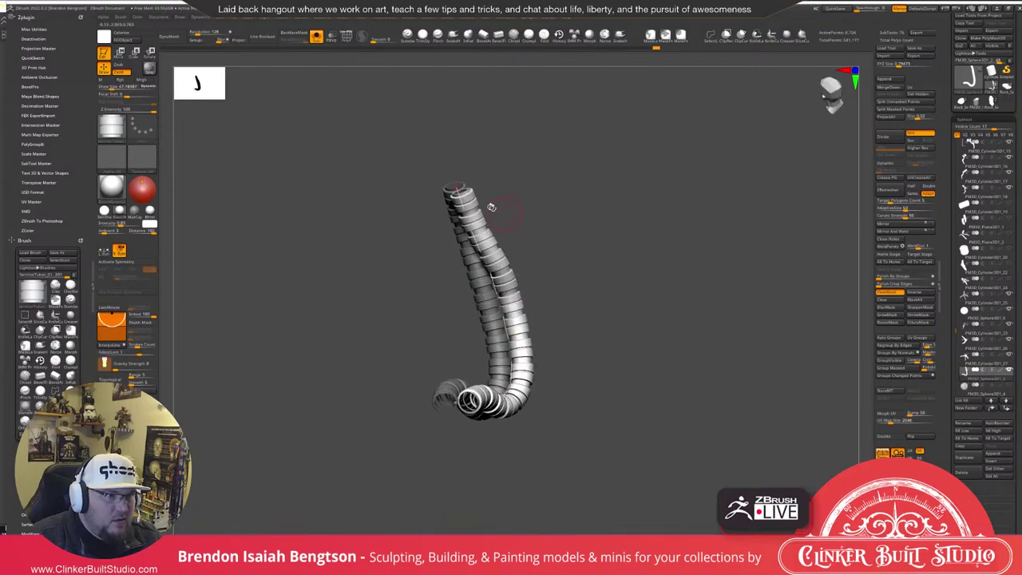
pyautogui.click(457, 189)
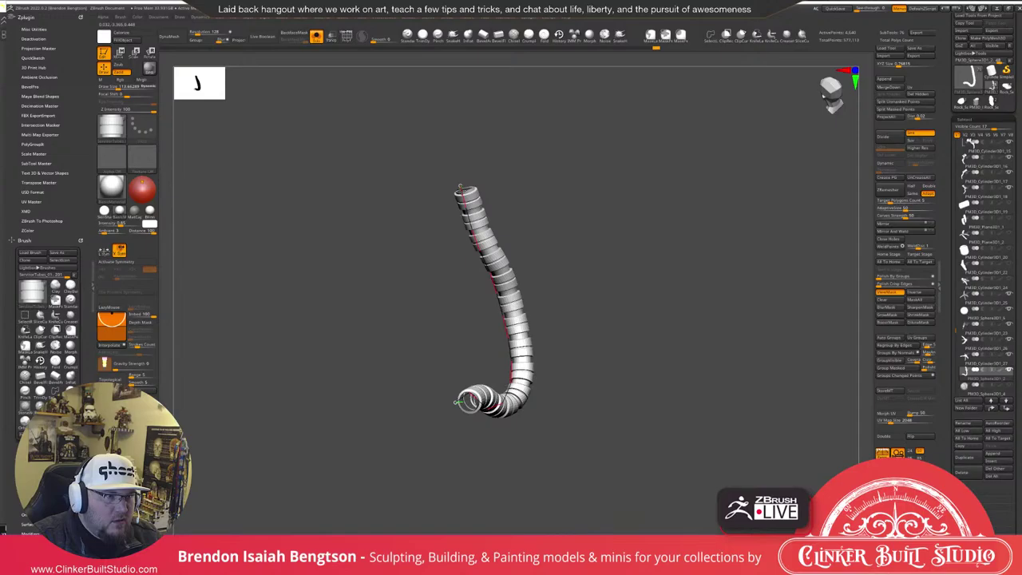
pyautogui.moveTo(798, 239); pyautogui.dragTo(723, 229)
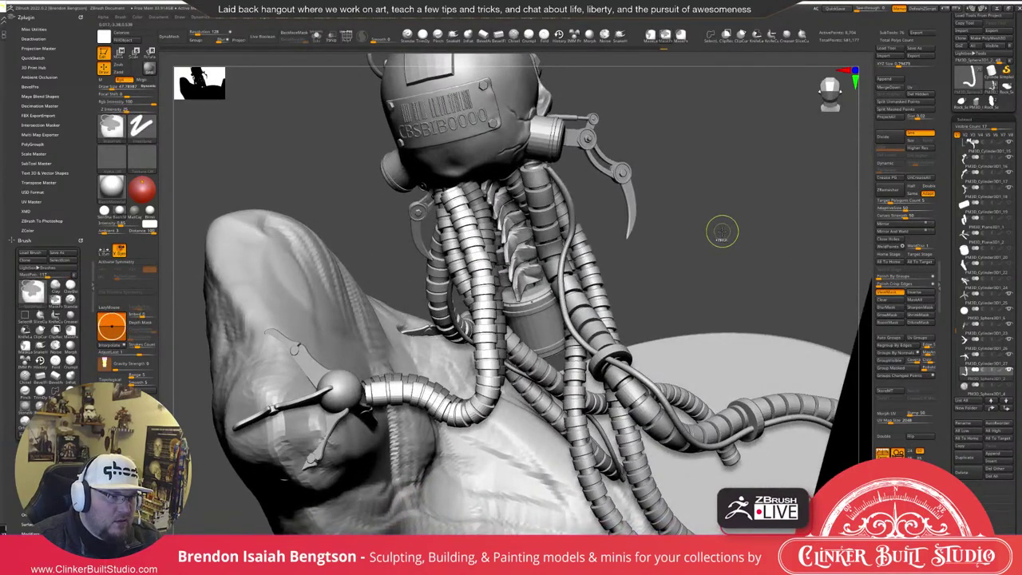
pyautogui.hotkey('ctrl', 'shift')
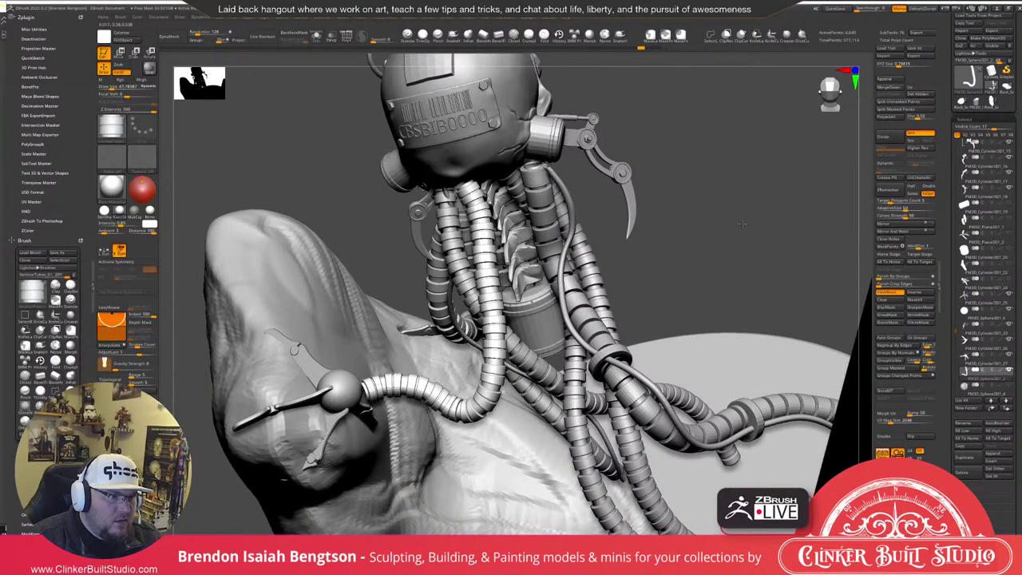
# Try to reshape the tube's curve below the skull from a side view, and undo the change.
pyautogui.moveTo(741, 223); pyautogui.dragTo(707, 252)
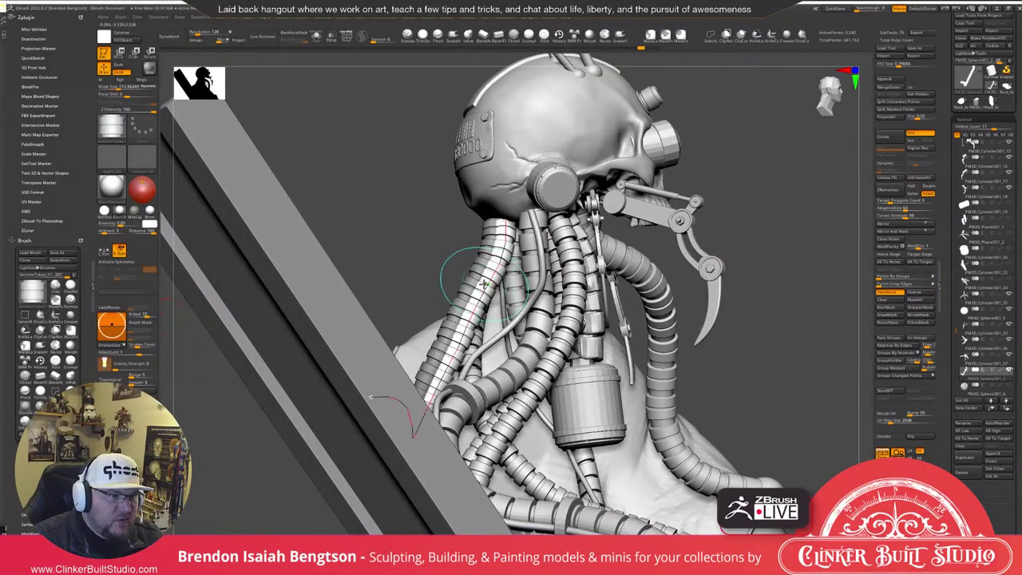
pyautogui.moveTo(425, 240)
pyautogui.mouseDown()
pyautogui.moveTo(450, 250)
pyautogui.moveTo(422, 242)
pyautogui.mouseUp()
pyautogui.hotkey('ctrl', 'z')
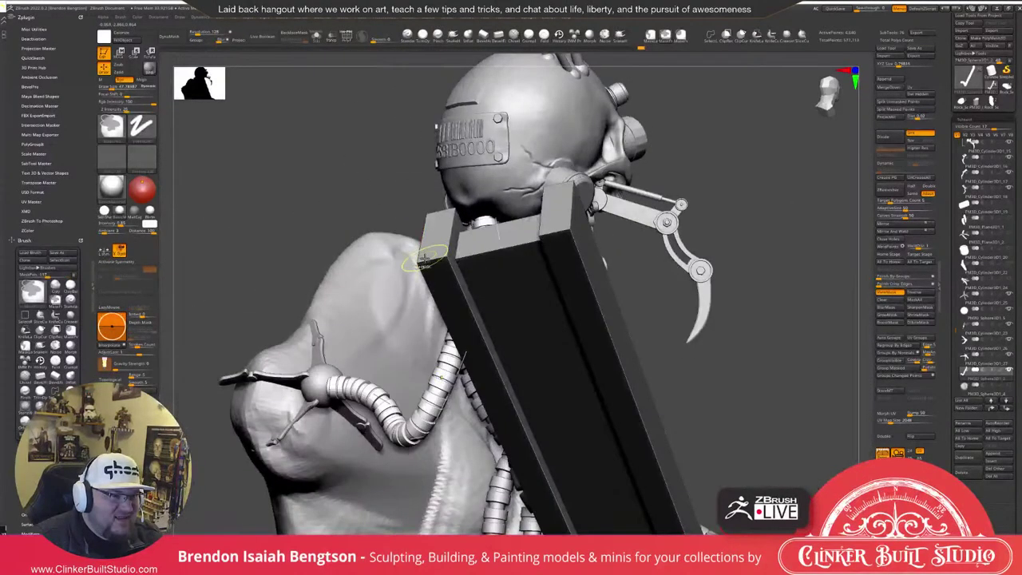
pyautogui.moveTo(347, 163); pyautogui.dragTo(607, 208)
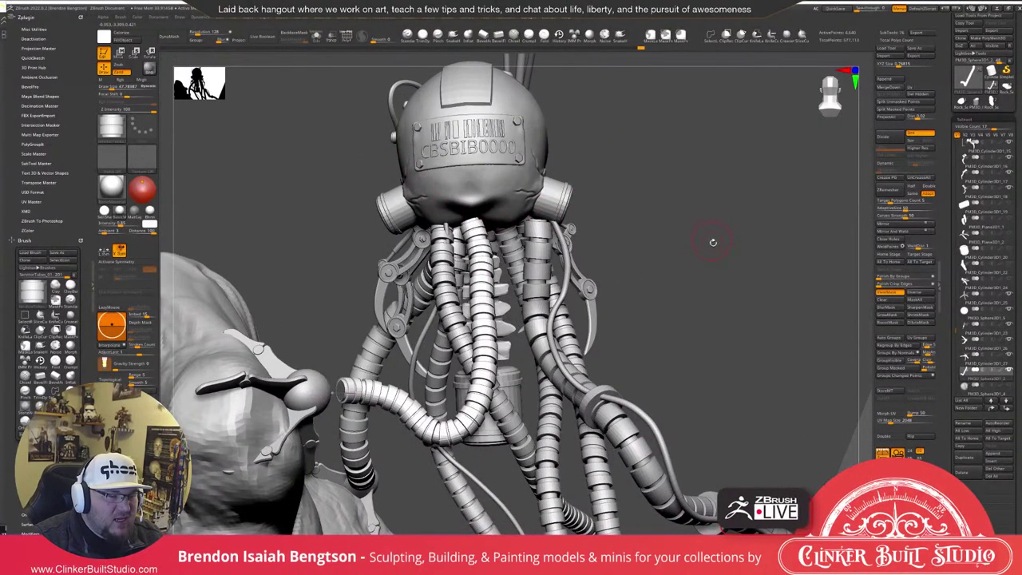
pyautogui.moveTo(713, 242); pyautogui.dragTo(708, 238)
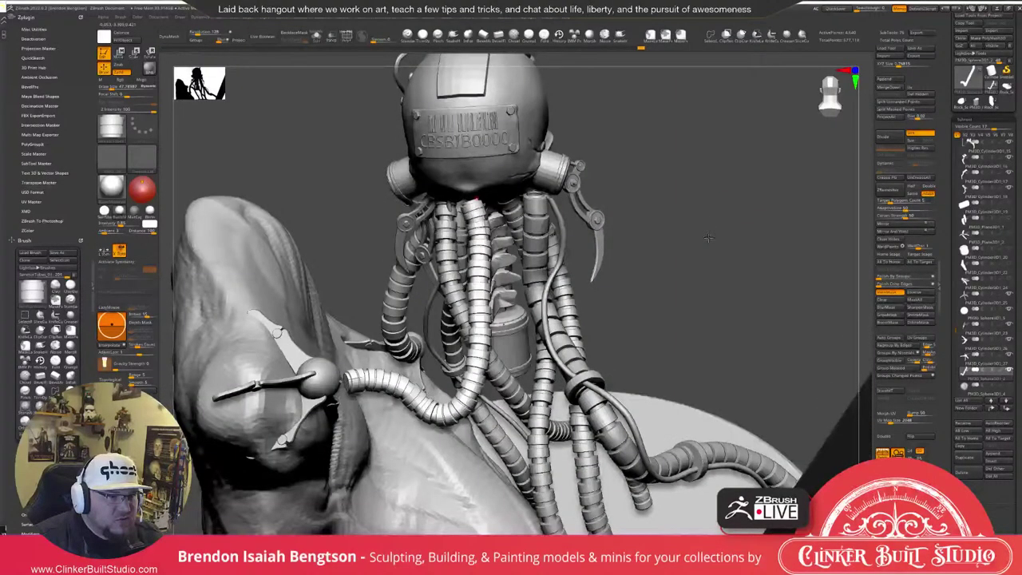
pyautogui.moveTo(708, 237); pyautogui.dragTo(665, 215)
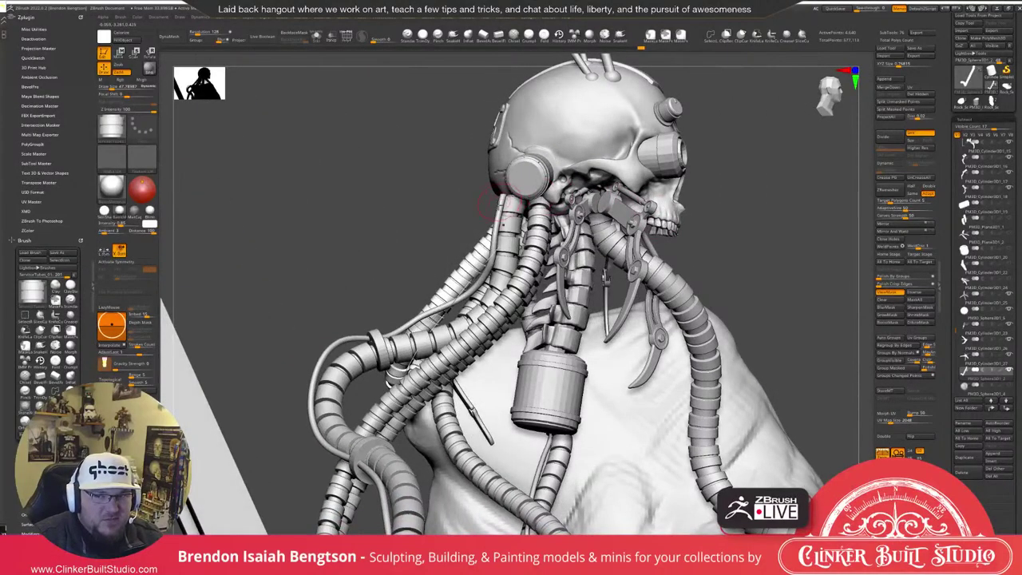
# Try to adjust the tube's upper curve from the side and from behind the skull, and undo it.
pyautogui.moveTo(499, 204); pyautogui.dragTo(391, 369)
pyautogui.keyDown('shift'); pyautogui.moveTo(414, 315); pyautogui.dragTo(407, 361); pyautogui.keyUp('shift')
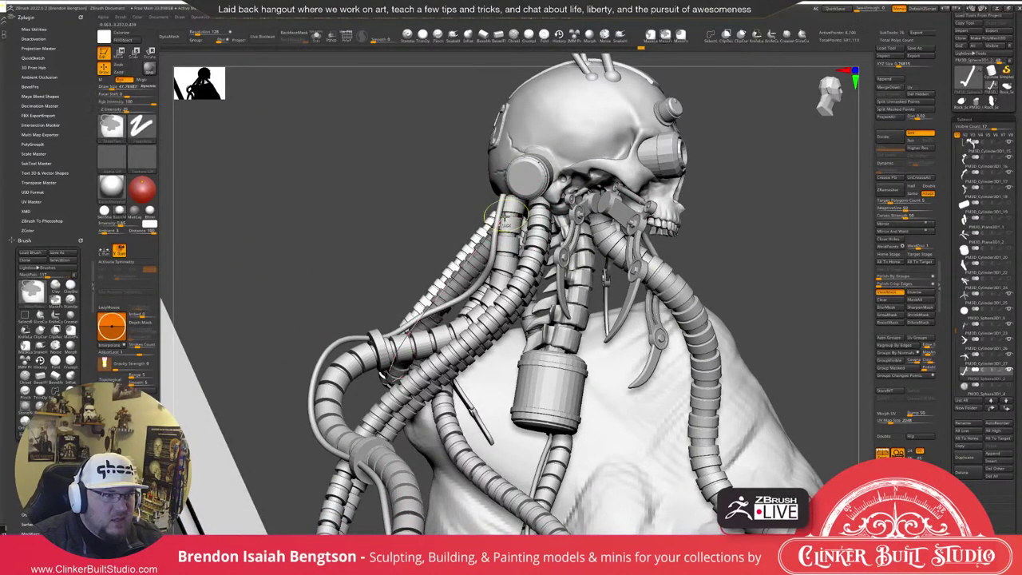
pyautogui.moveTo(327, 254); pyautogui.dragTo(498, 250)
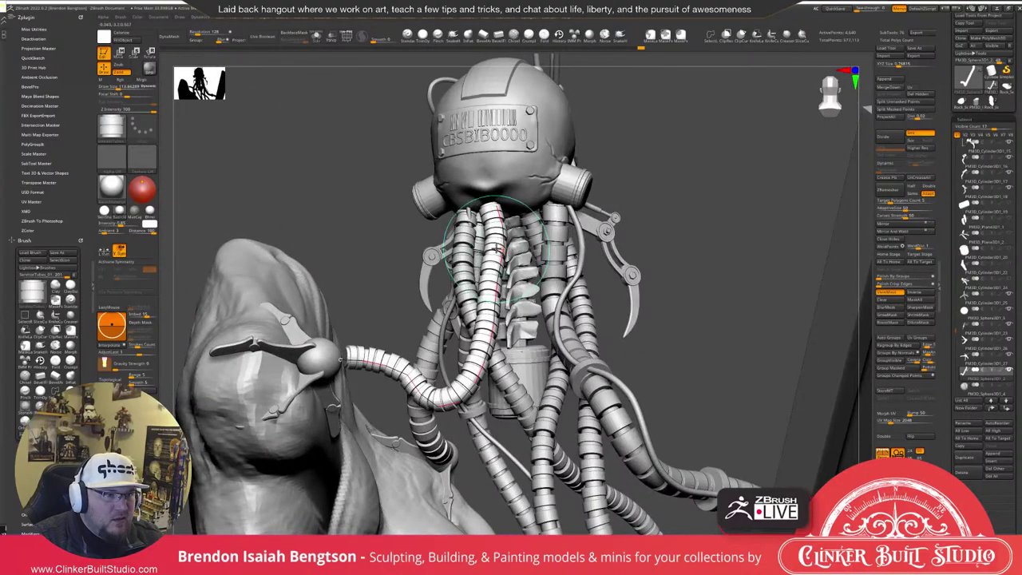
pyautogui.click(497, 249)
pyautogui.hotkey('ctrl', 'z')
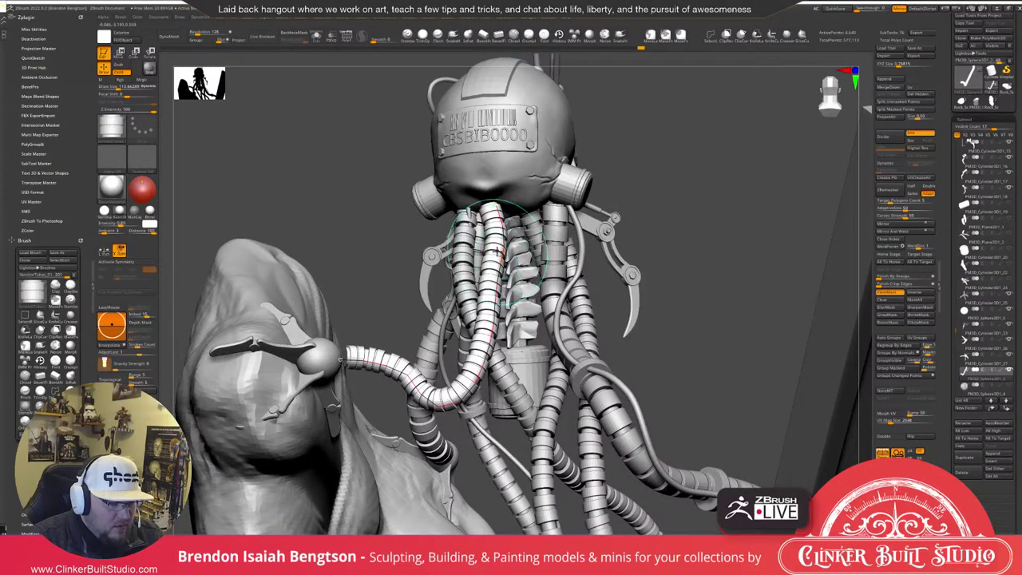
# Clear the tube's active curve and place the transform pivot at its upper end while the tube is isolated.
pyautogui.click(649, 183)
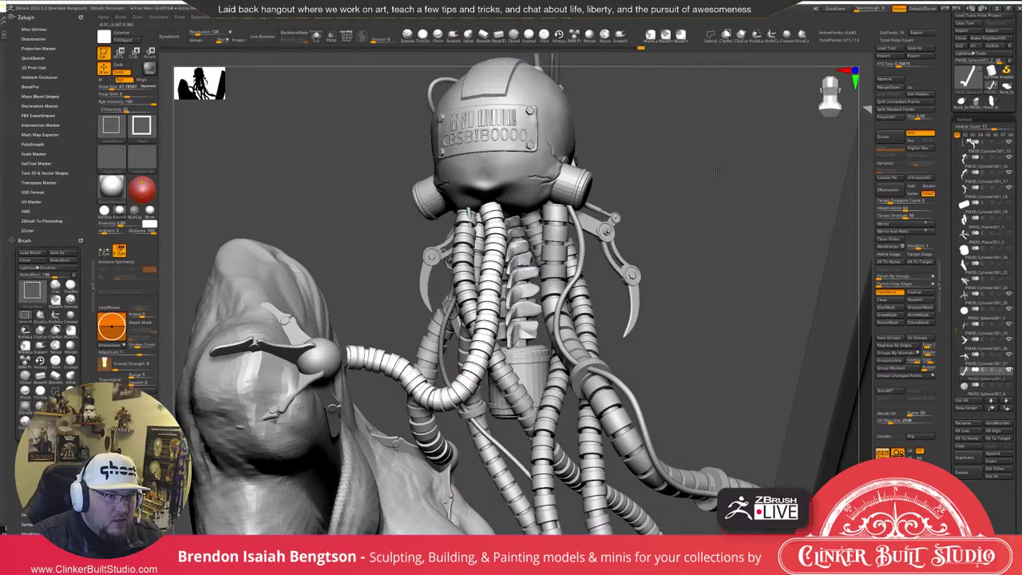
pyautogui.moveTo(716, 169); pyautogui.dragTo(766, 202)
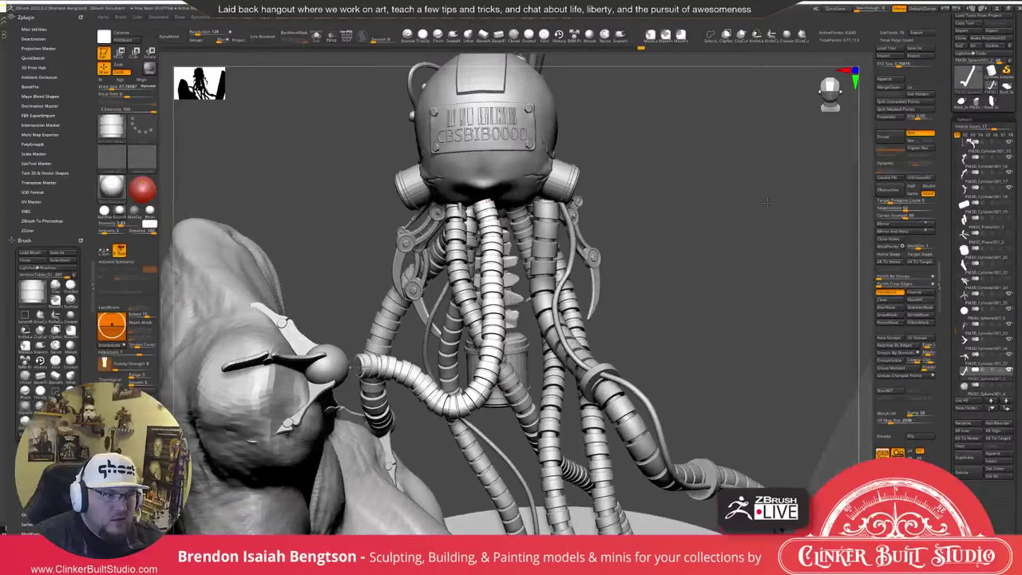
pyautogui.moveTo(766, 202); pyautogui.dragTo(639, 180)
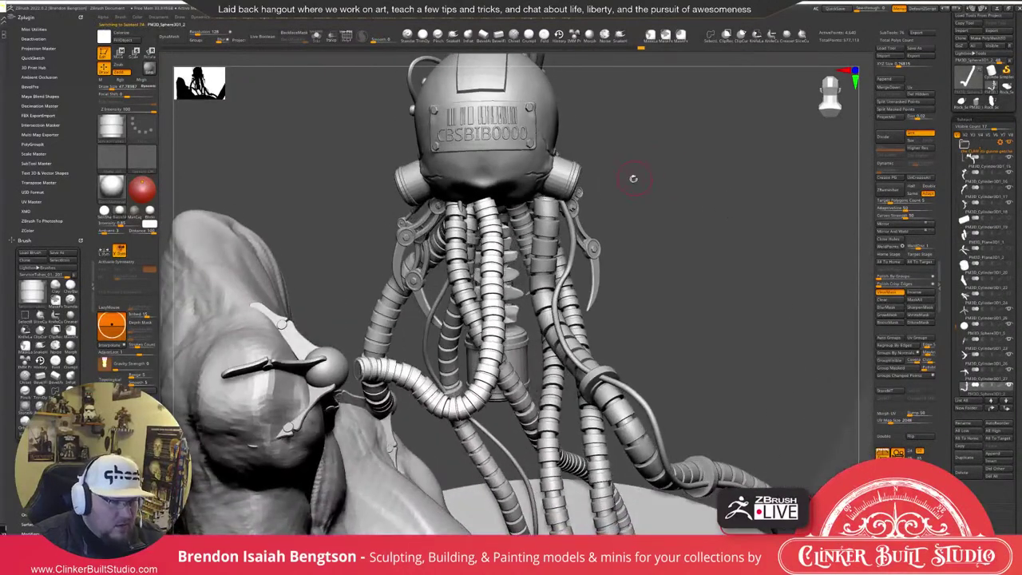
pyautogui.press('w')
pyautogui.hotkey('alt', 's')
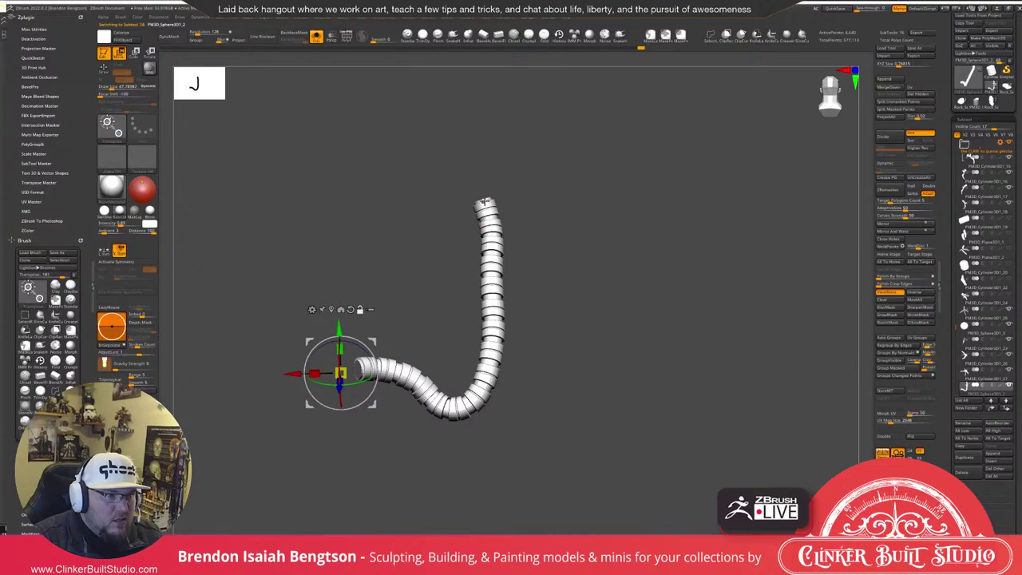
pyautogui.click(484, 203)
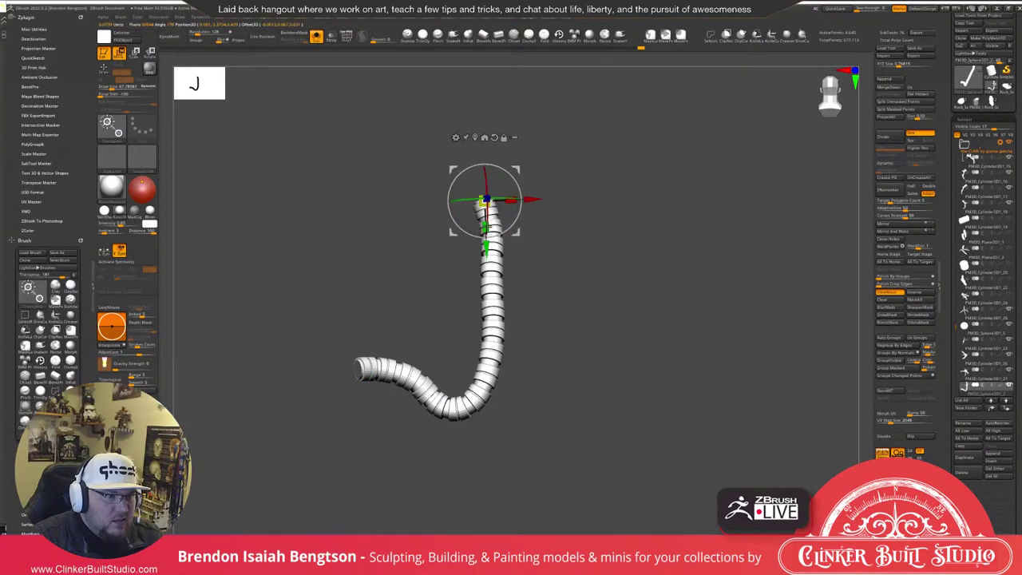
pyautogui.hotkey('ctrl', 'shift', 's')
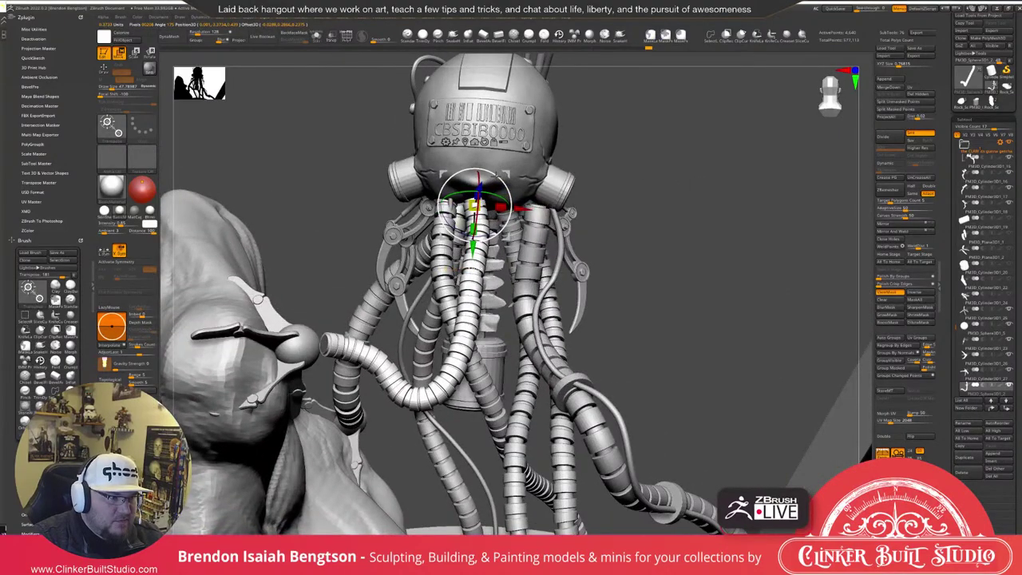
# Rotate the tube about its upper end so its lower end reaches the claw's ball joint, and check the fit.
pyautogui.moveTo(497, 176); pyautogui.dragTo(481, 192)
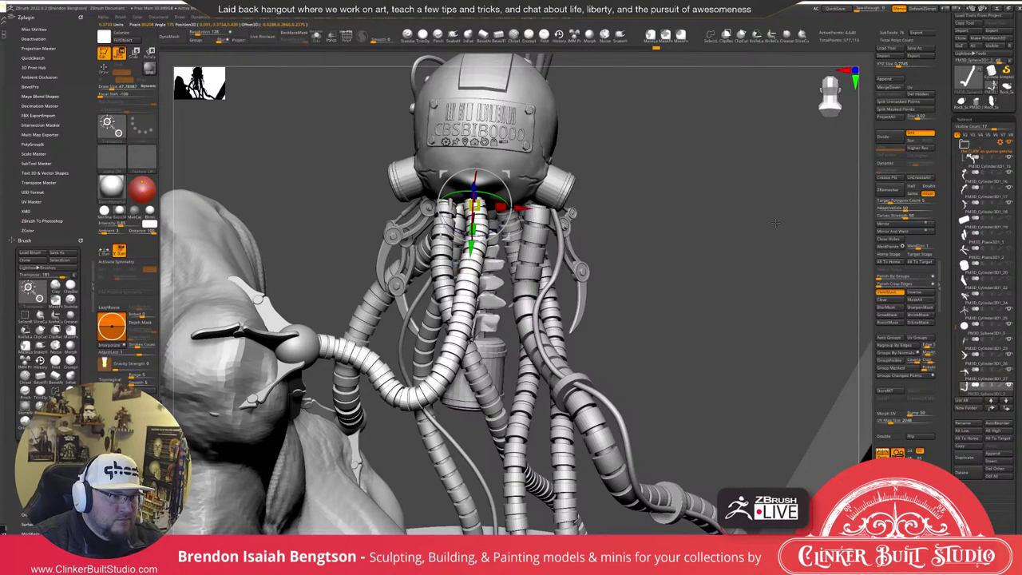
pyautogui.moveTo(775, 223); pyautogui.dragTo(740, 261)
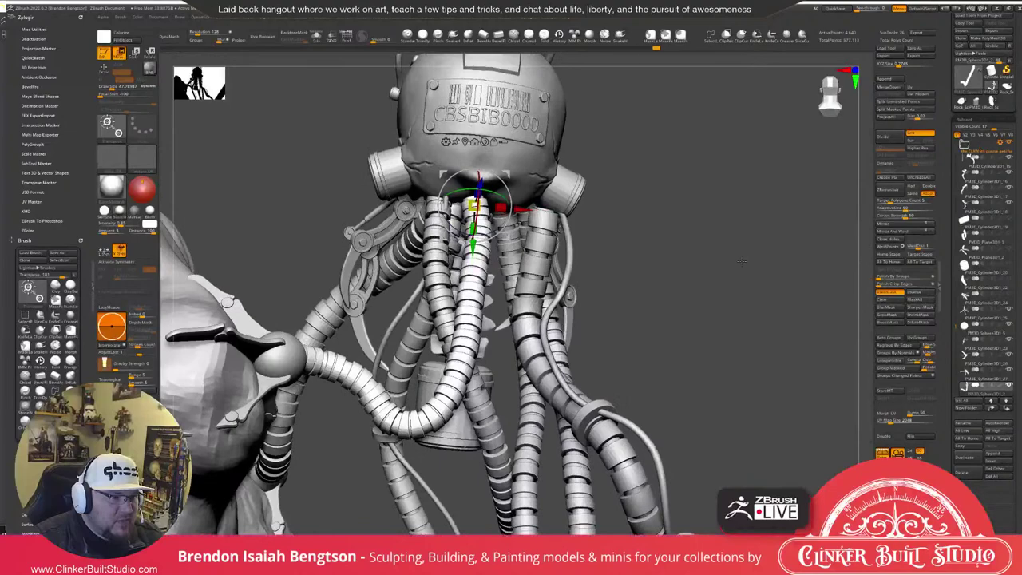
pyautogui.moveTo(740, 260); pyautogui.dragTo(619, 261)
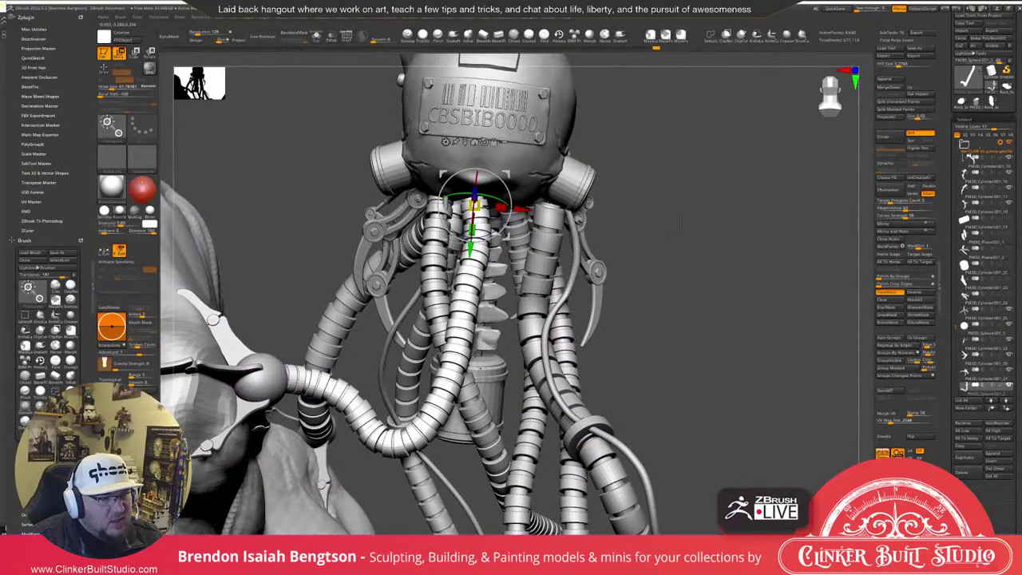
pyautogui.moveTo(749, 209); pyautogui.dragTo(753, 231)
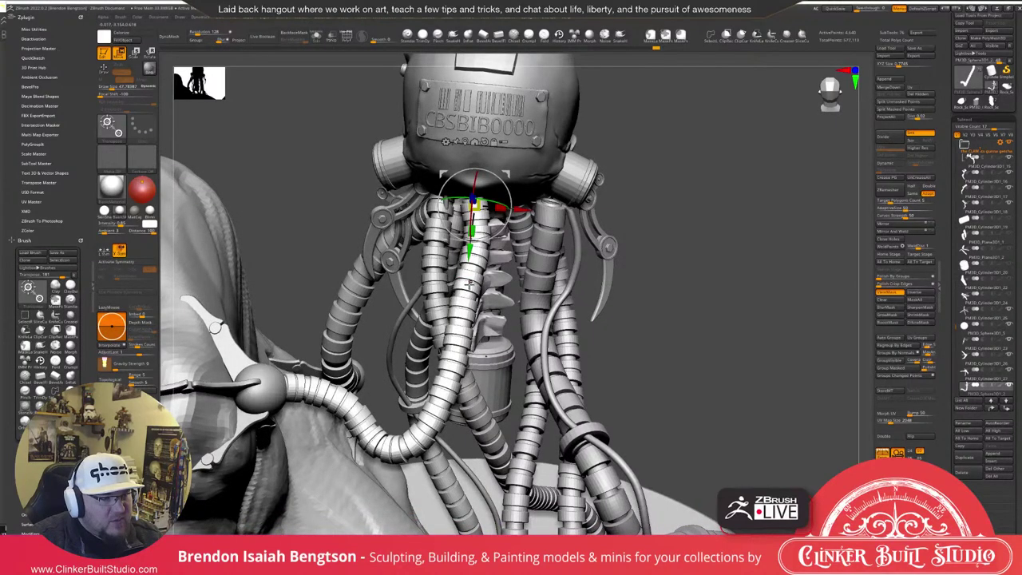
pyautogui.moveTo(370, 444); pyautogui.dragTo(373, 433)
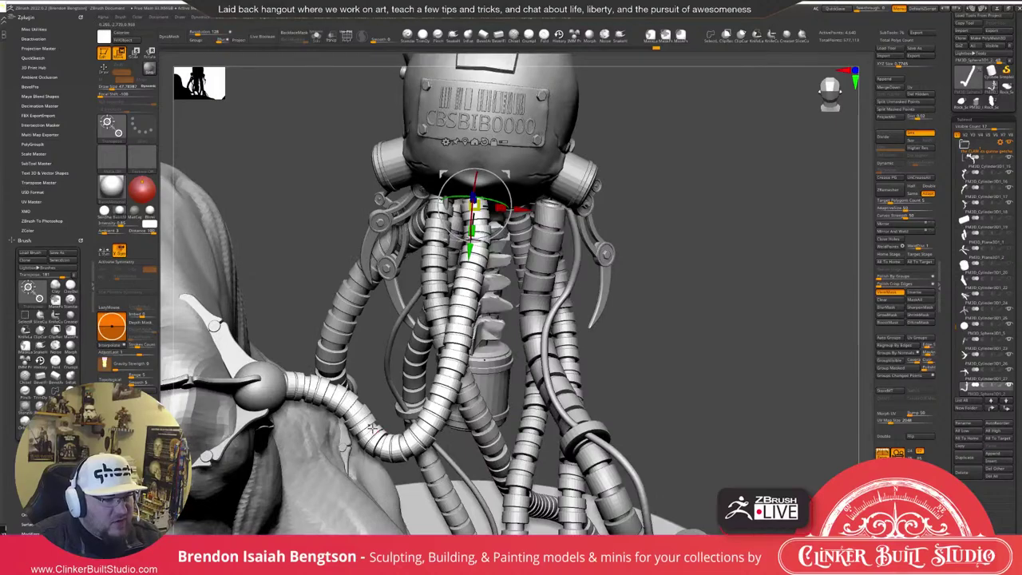
pyautogui.moveTo(718, 227)
pyautogui.mouseDown()
pyautogui.moveTo(731, 257)
pyautogui.moveTo(733, 245)
pyautogui.mouseUp()
pyautogui.press('q')
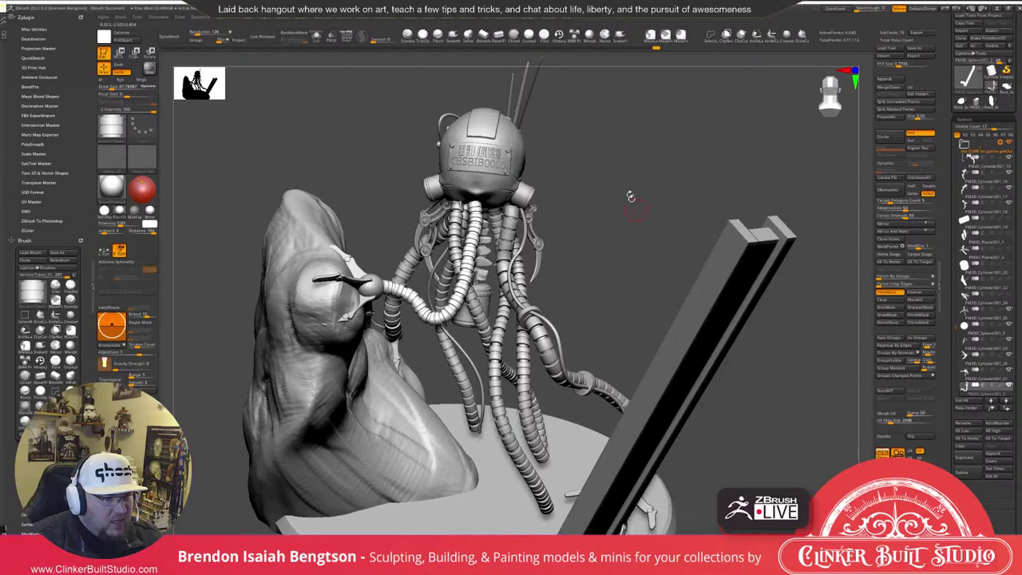
# Append a plane as a new helper subtool and raise it to the level of the tentacles.
pyautogui.moveTo(629, 196); pyautogui.dragTo(725, 146)
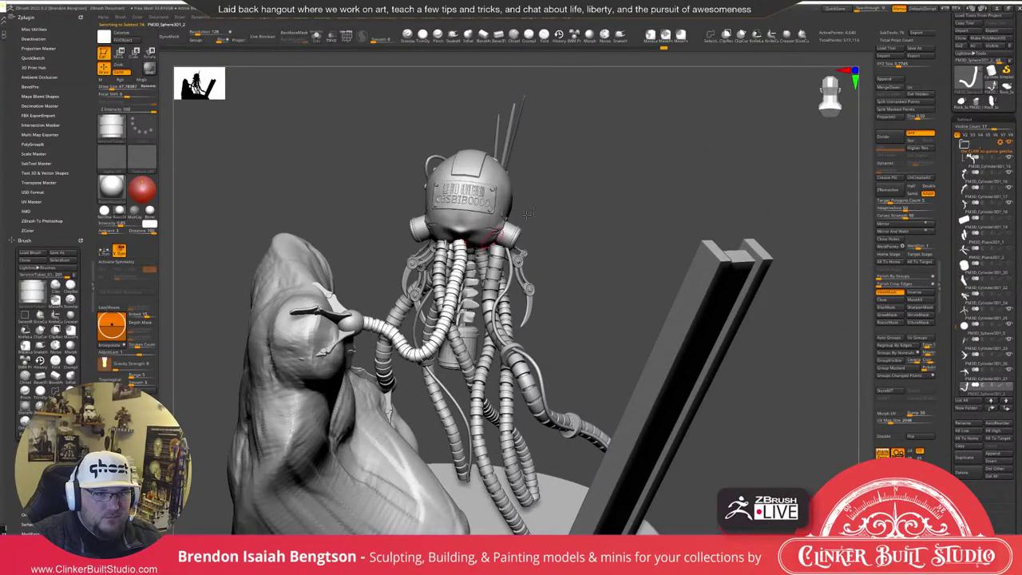
pyautogui.click(884, 79)
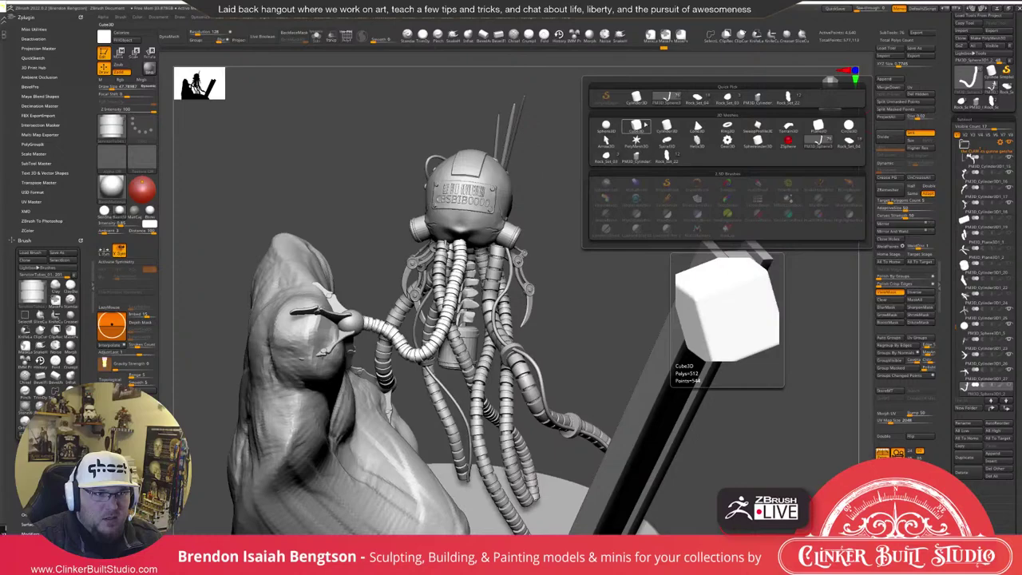
pyautogui.click(636, 125)
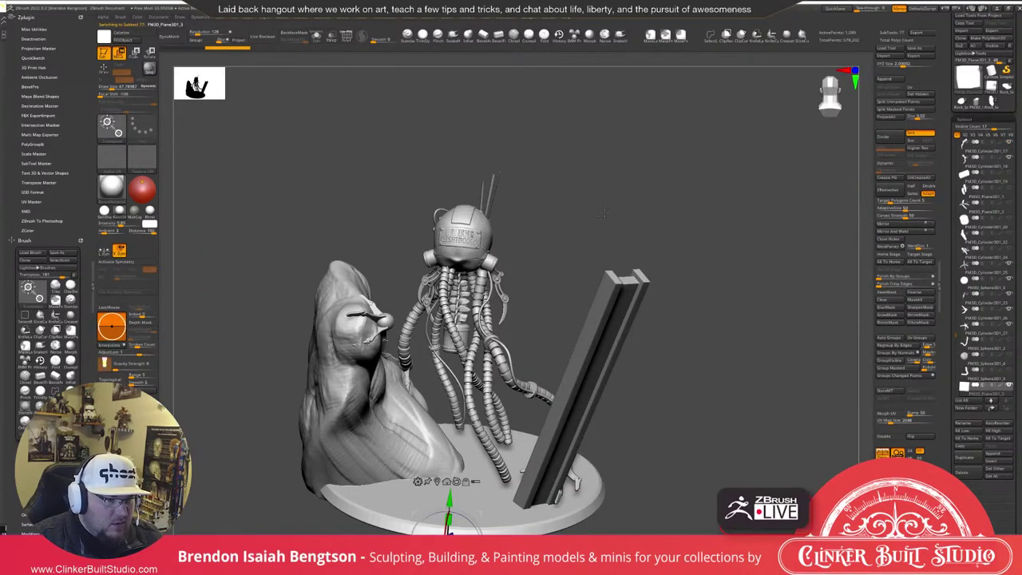
pyautogui.moveTo(449, 498); pyautogui.dragTo(460, 308)
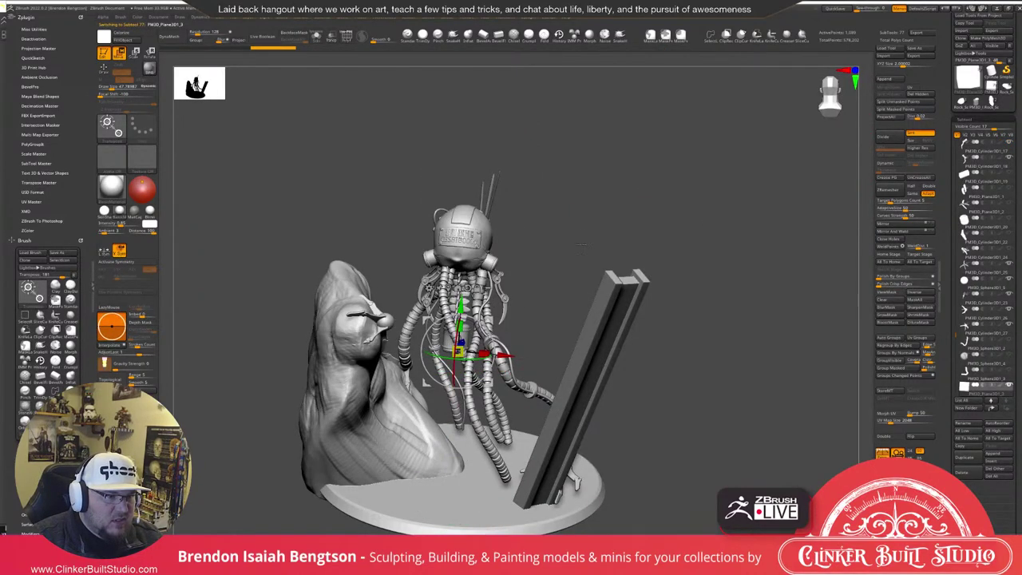
pyautogui.moveTo(581, 248); pyautogui.dragTo(573, 238)
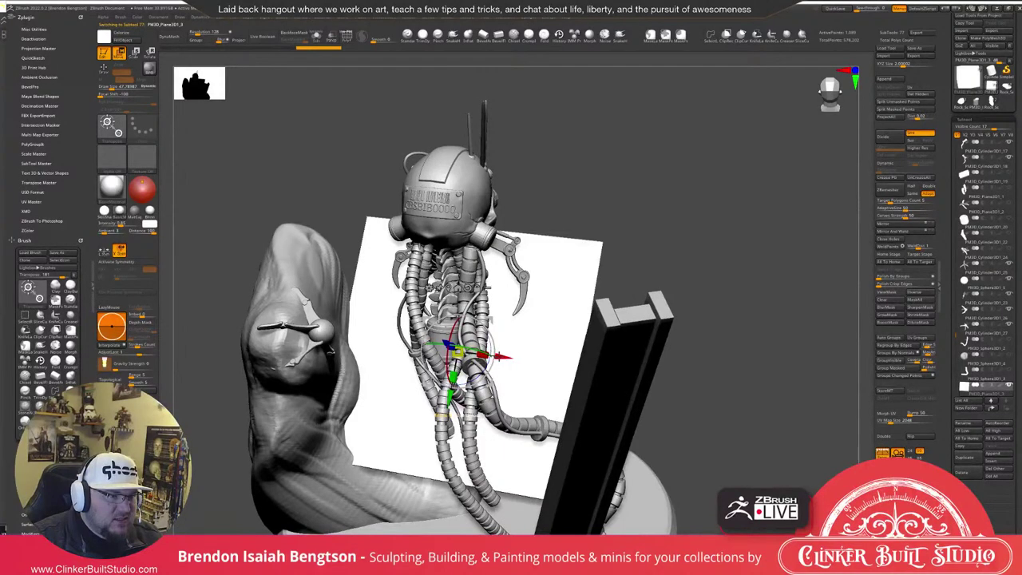
# Move and tilt the plane so it spans from the skull's underside to the ball joint of the claw on the rock.
pyautogui.moveTo(448, 345); pyautogui.dragTo(404, 315)
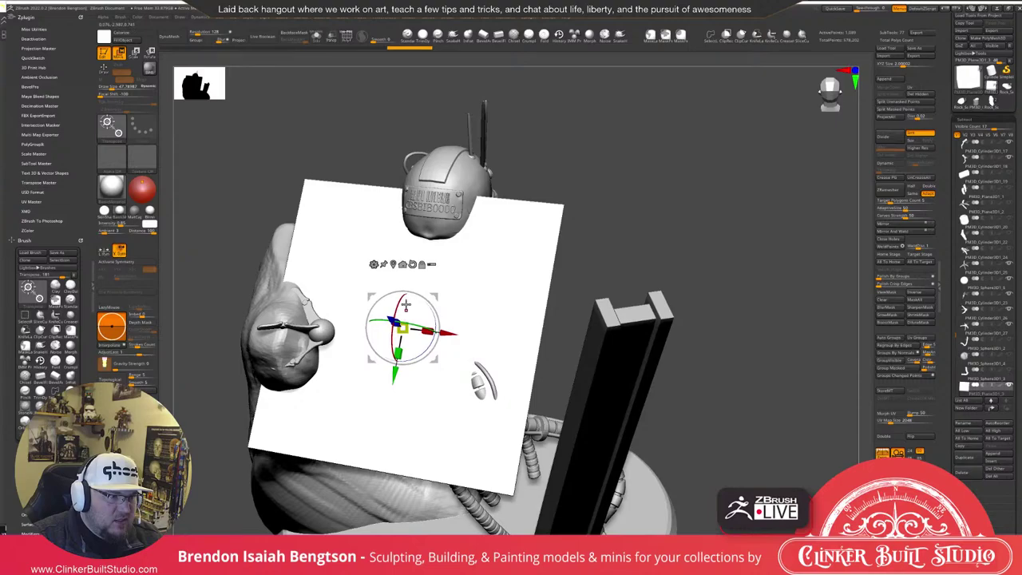
pyautogui.moveTo(406, 304); pyautogui.dragTo(424, 204)
pyautogui.moveTo(407, 282); pyautogui.dragTo(407, 272)
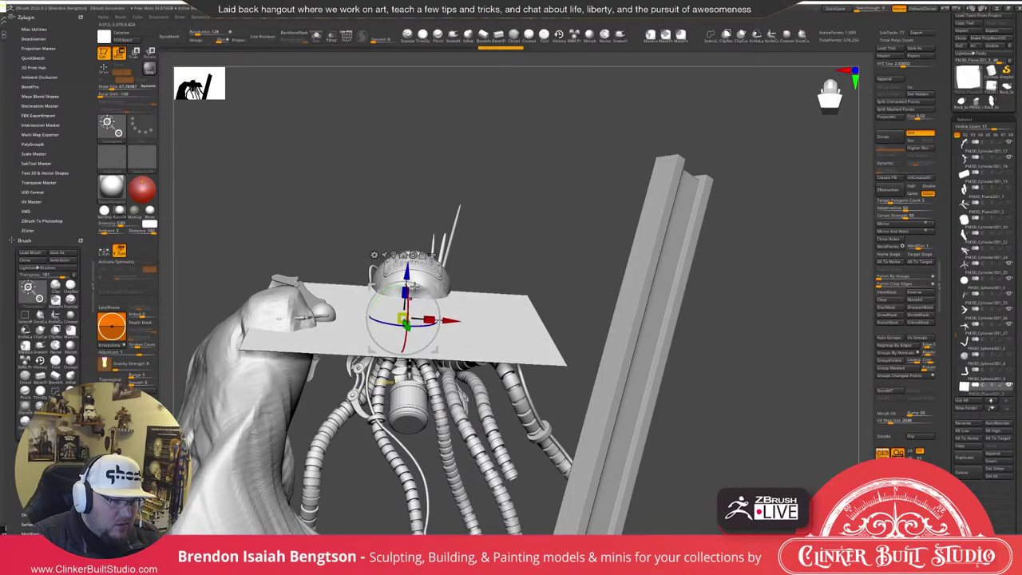
pyautogui.moveTo(413, 284)
pyautogui.mouseDown()
pyautogui.moveTo(411, 276)
pyautogui.moveTo(415, 291)
pyautogui.mouseUp()
pyautogui.moveTo(275, 192); pyautogui.dragTo(267, 305)
pyautogui.press('q')
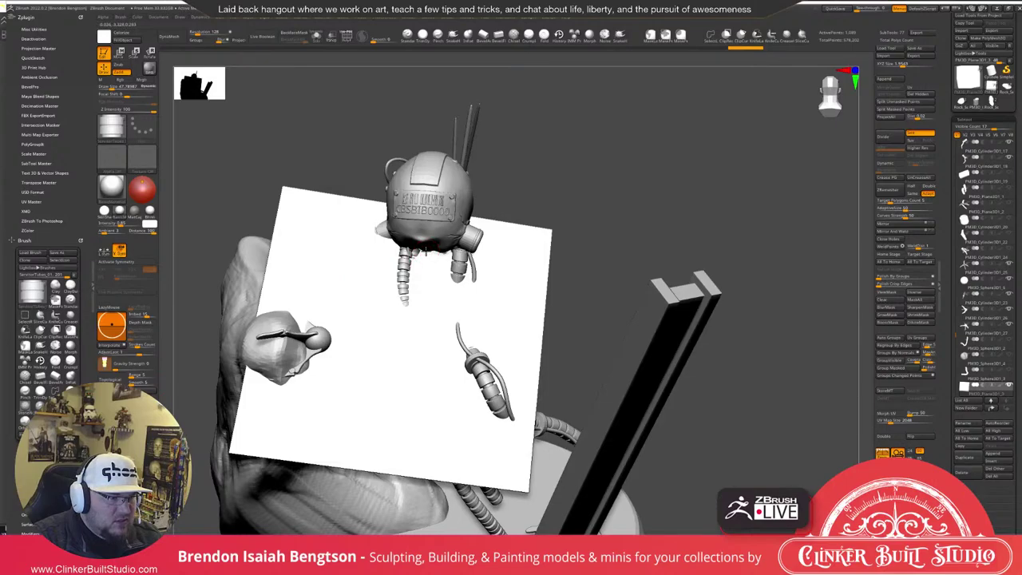
# Try drawing a segmented tube across the plane from under the skull to the claw, and undo both attempts.
pyautogui.moveTo(426, 249); pyautogui.dragTo(418, 378)
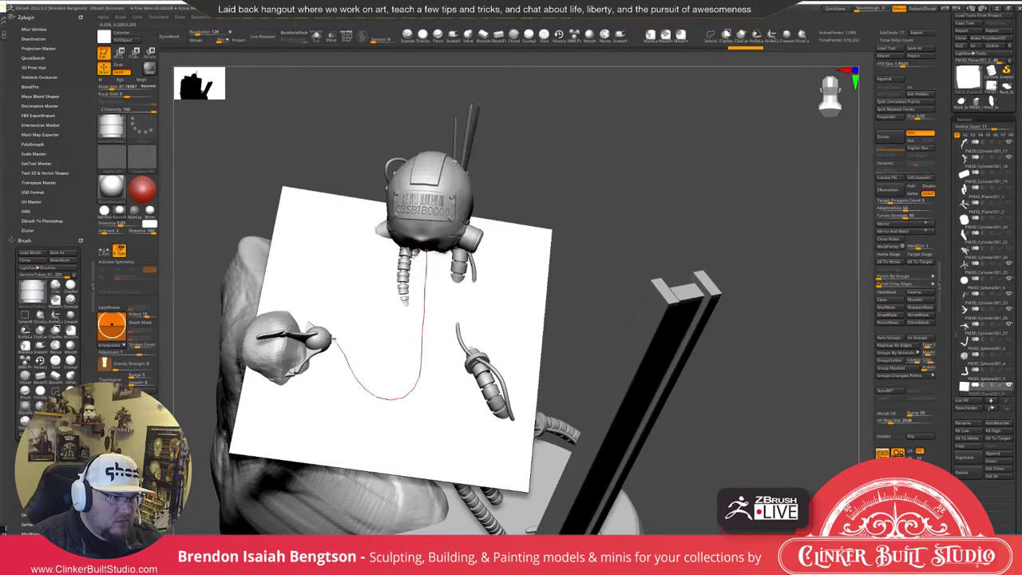
pyautogui.moveTo(332, 339); pyautogui.dragTo(331, 338)
pyautogui.moveTo(673, 171); pyautogui.dragTo(660, 177)
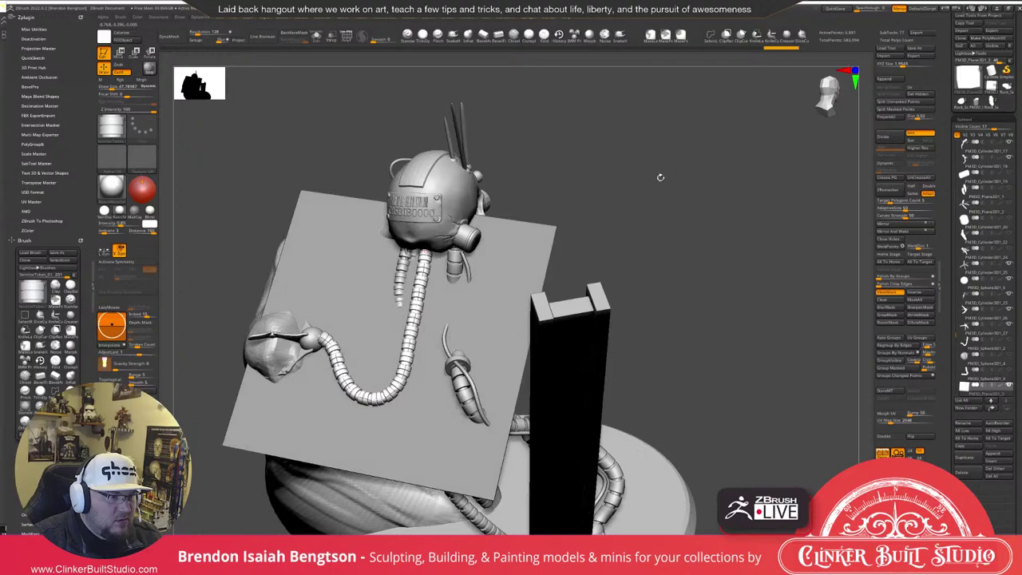
pyautogui.hotkey('ctrl', 'z')
pyautogui.moveTo(424, 250)
pyautogui.mouseDown()
pyautogui.moveTo(361, 343)
pyautogui.moveTo(316, 339)
pyautogui.mouseUp()
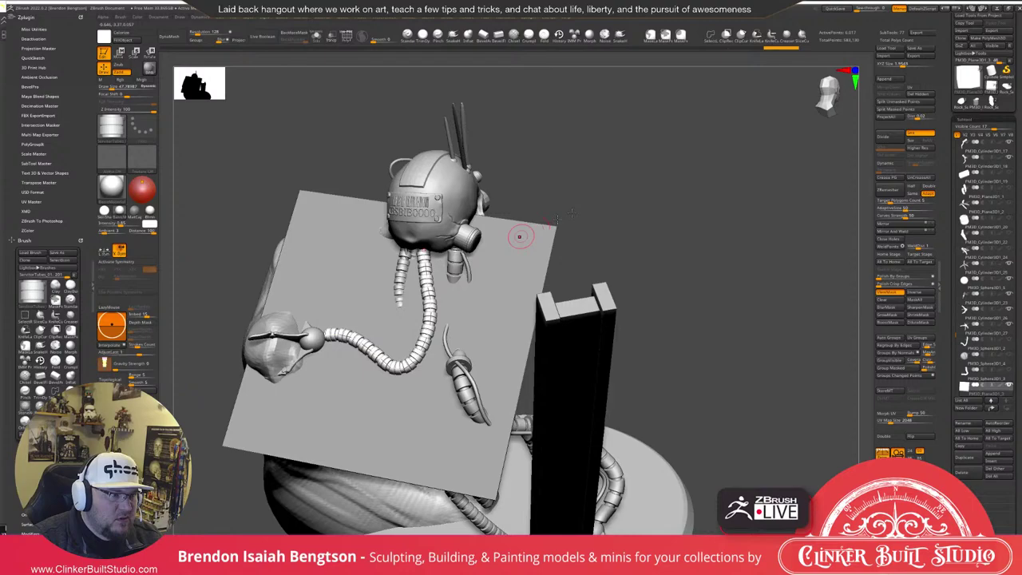
pyautogui.hotkey('ctrl', 'z')
# Set the draw size to 50 and draw a segmented tube across the plane from under the skull to the claw's ball joint.
pyautogui.press('space')
pyautogui.click(427, 262)
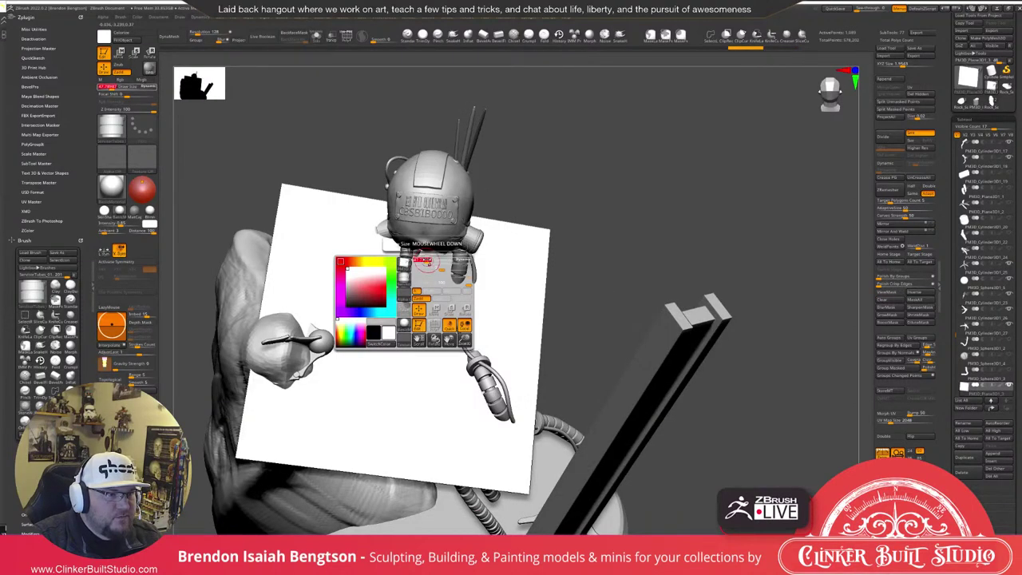
pyautogui.moveTo(437, 286)
pyautogui.mouseDown()
pyautogui.moveTo(342, 346)
pyautogui.moveTo(331, 342)
pyautogui.mouseUp()
pyautogui.moveTo(668, 185); pyautogui.dragTo(635, 186)
pyautogui.hotkey('ctrl', 'z')
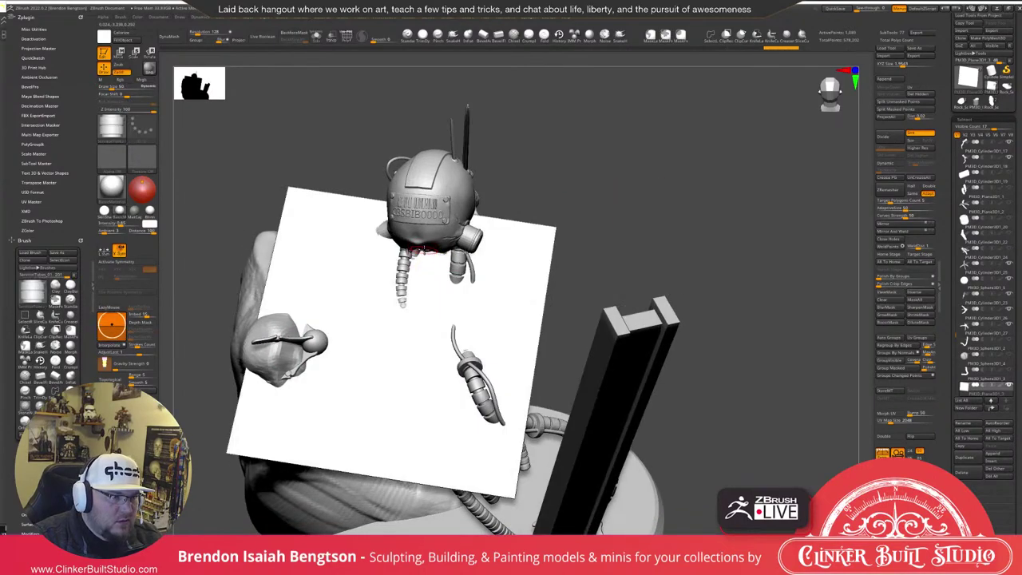
pyautogui.moveTo(423, 249)
pyautogui.mouseDown()
pyautogui.moveTo(426, 356)
pyautogui.moveTo(322, 335)
pyautogui.mouseUp()
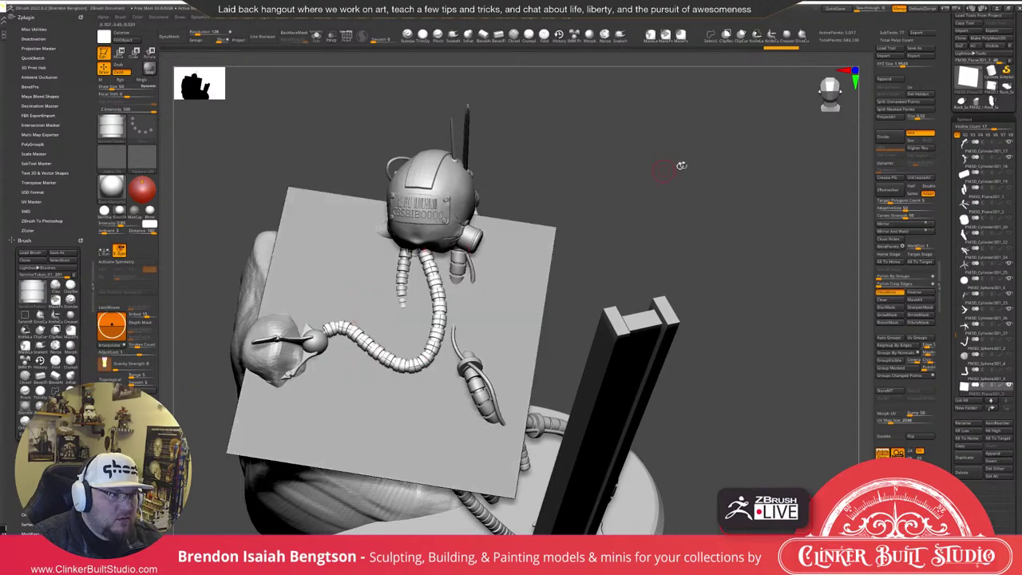
pyautogui.moveTo(681, 165)
pyautogui.mouseDown()
pyautogui.moveTo(730, 163)
pyautogui.moveTo(611, 150)
pyautogui.moveTo(732, 164)
pyautogui.moveTo(683, 177)
pyautogui.mouseUp()
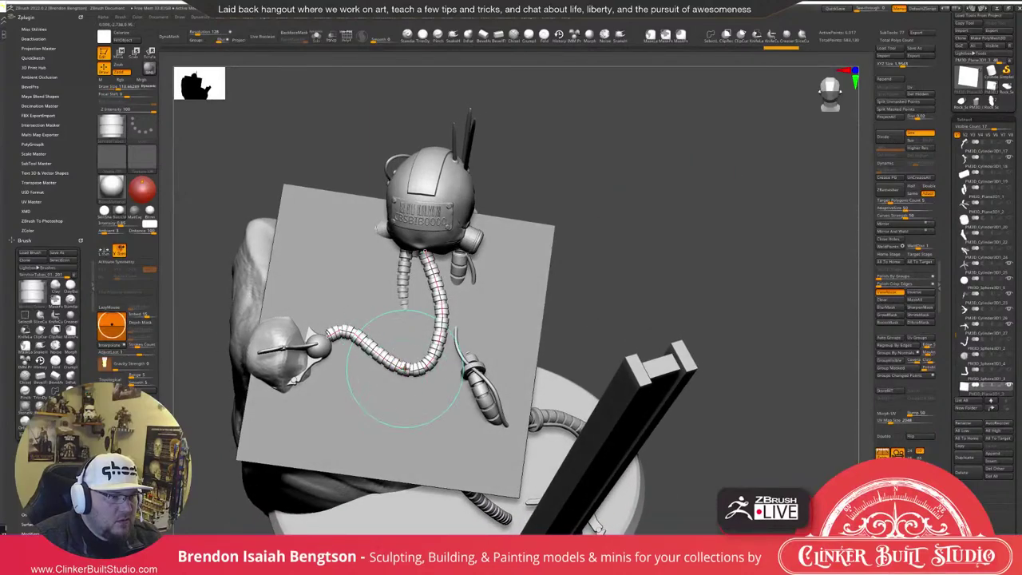
# Reshape the new tube's curve along its lower bend and at its upper end beneath the skull.
pyautogui.moveTo(417, 369); pyautogui.dragTo(404, 362)
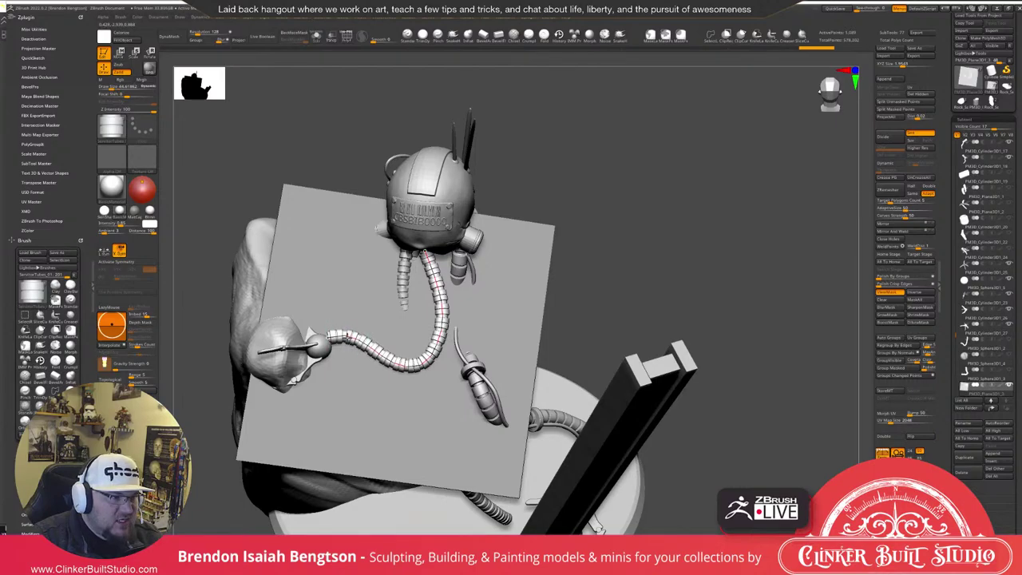
pyautogui.moveTo(386, 359); pyautogui.dragTo(389, 354)
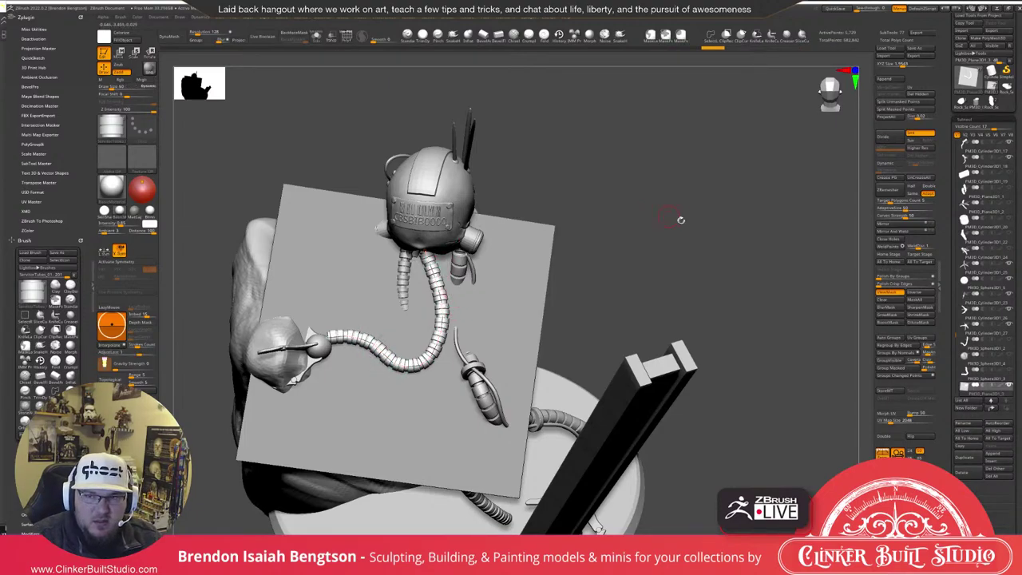
pyautogui.moveTo(733, 199); pyautogui.dragTo(357, 301)
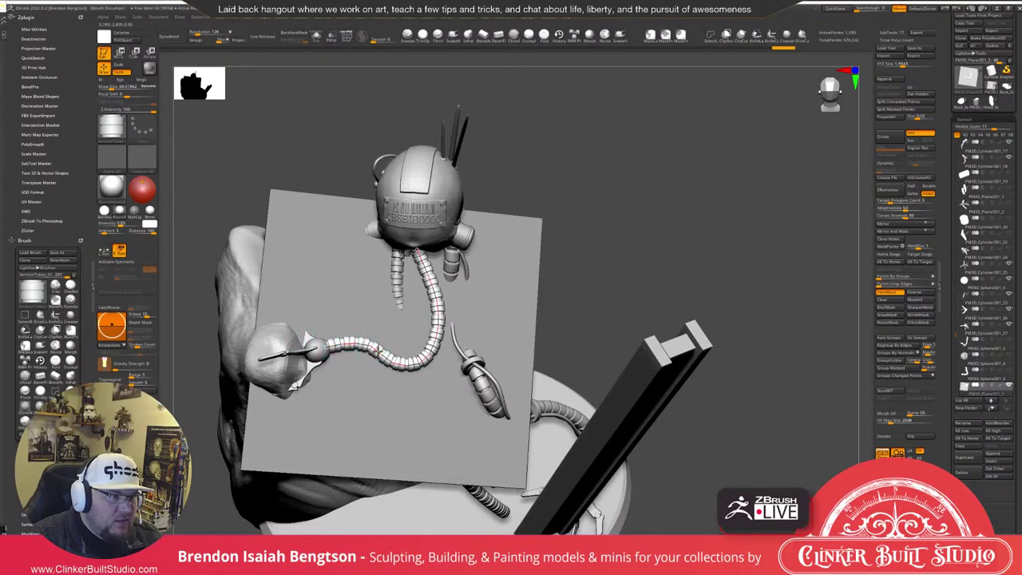
pyautogui.moveTo(415, 249)
pyautogui.mouseDown()
pyautogui.moveTo(428, 283)
pyautogui.moveTo(421, 261)
pyautogui.moveTo(416, 270)
pyautogui.mouseUp()
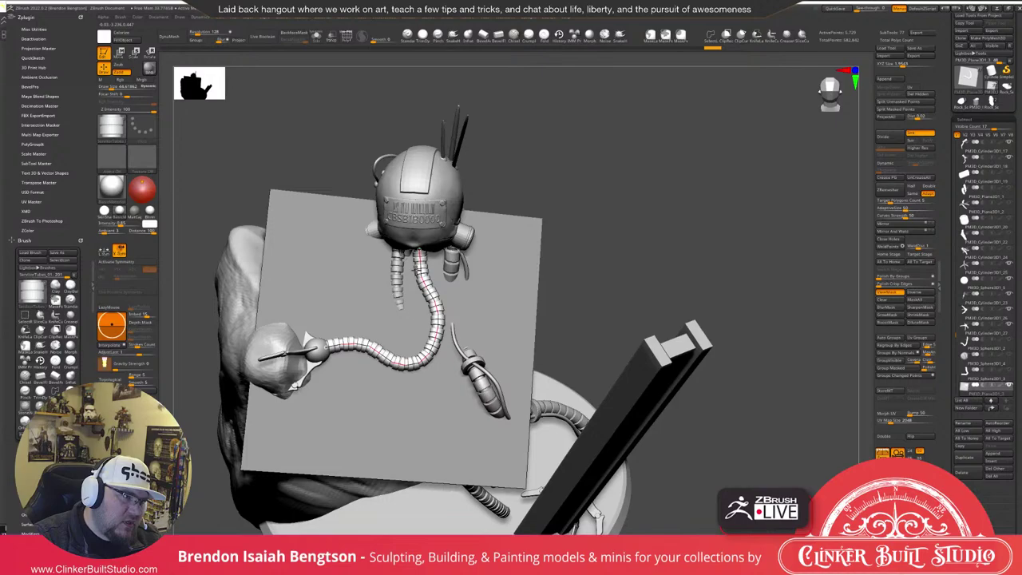
pyautogui.moveTo(416, 270); pyautogui.dragTo(435, 324)
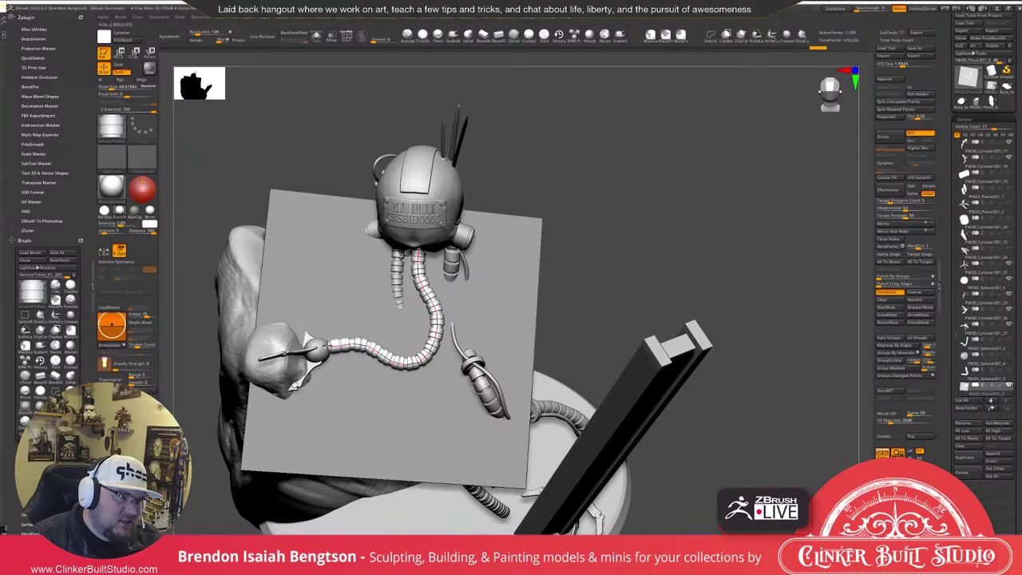
# Enlarge the brush and bow the tube's curve outward behind the skull from a side view.
pyautogui.moveTo(659, 228); pyautogui.dragTo(425, 261)
pyautogui.press('space')
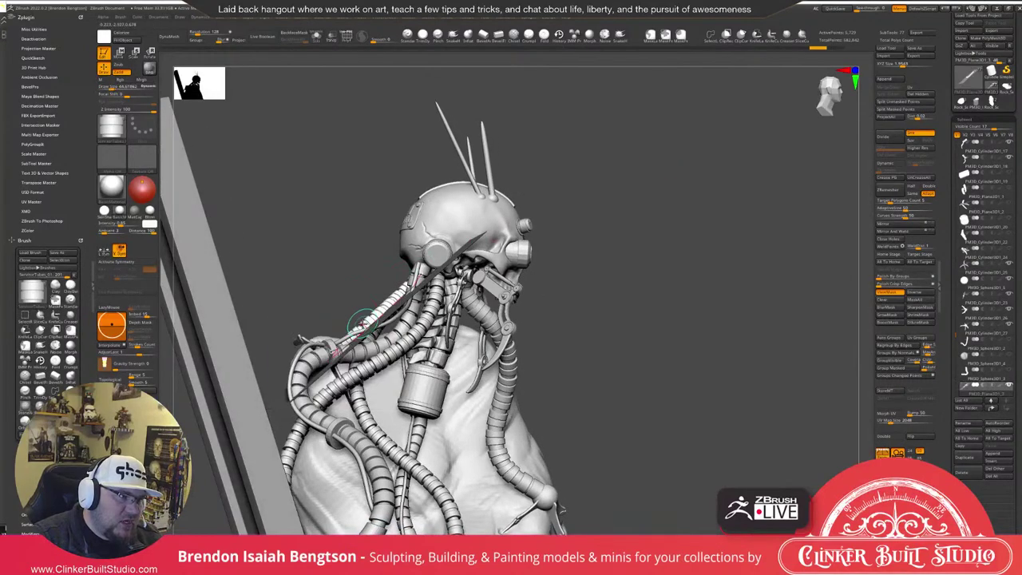
pyautogui.press('space')
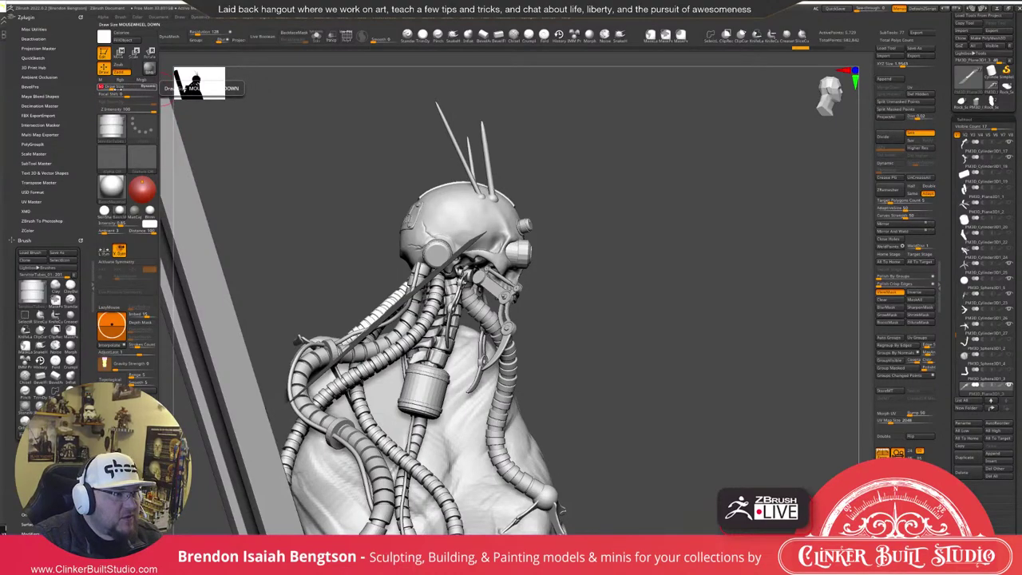
pyautogui.moveTo(307, 292)
pyautogui.mouseDown()
pyautogui.moveTo(344, 287)
pyautogui.moveTo(346, 309)
pyautogui.mouseUp()
pyautogui.moveTo(353, 350); pyautogui.dragTo(344, 345)
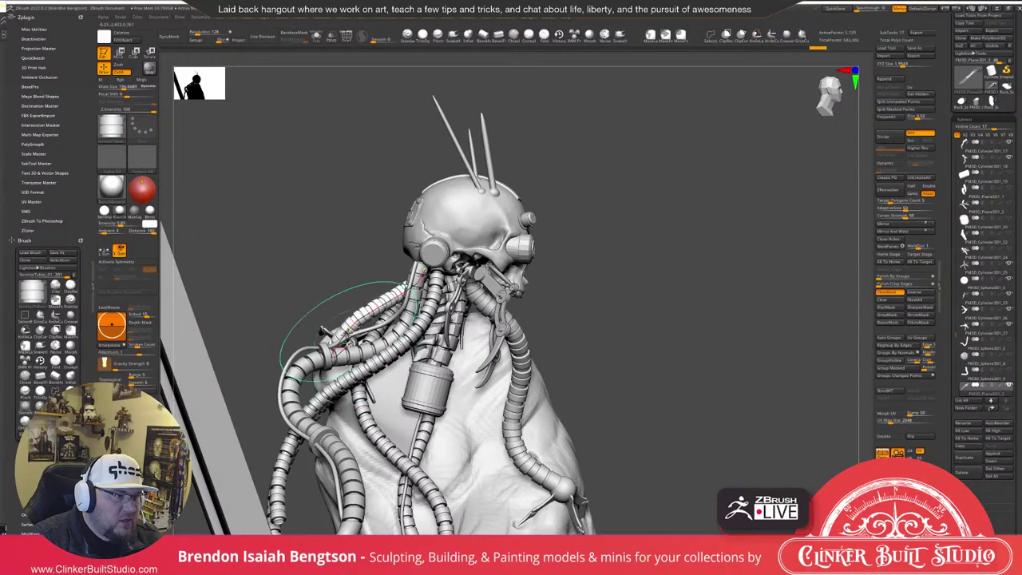
# Try bowing the tube's curve away from the plane from several side and rear angles, and undo the changes.
pyautogui.moveTo(317, 270); pyautogui.dragTo(319, 260)
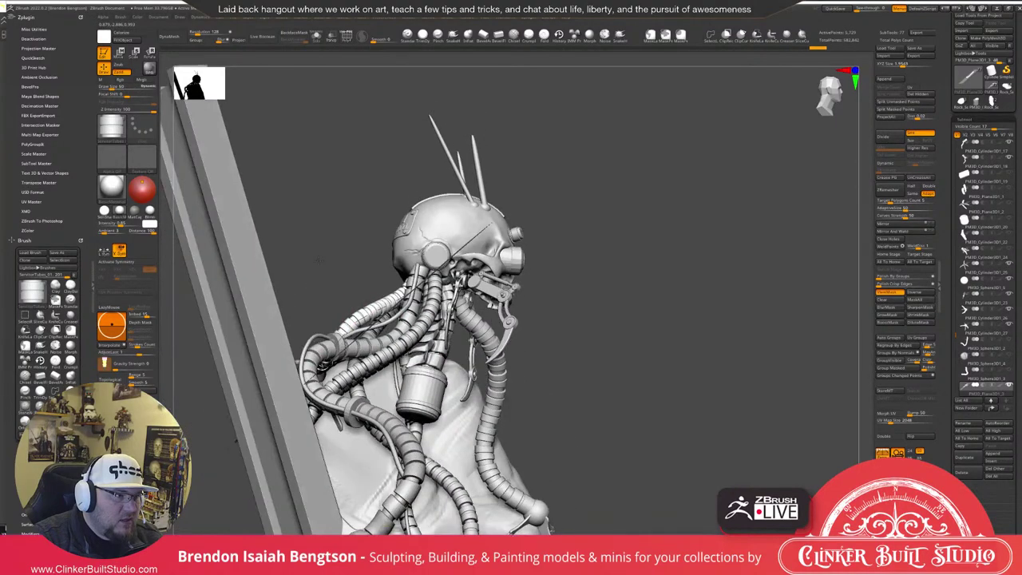
pyautogui.moveTo(319, 330); pyautogui.dragTo(329, 322)
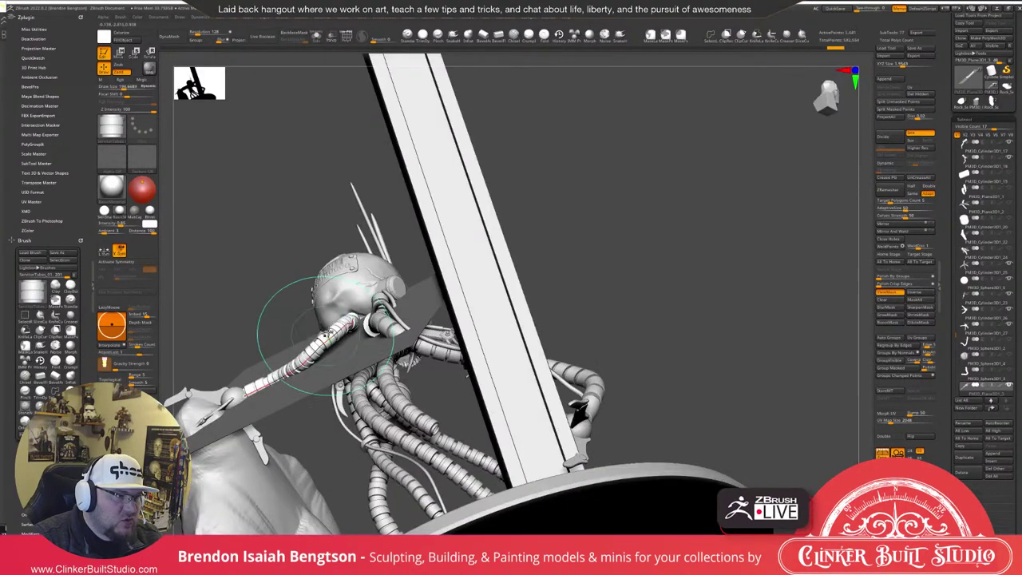
pyautogui.moveTo(289, 141); pyautogui.dragTo(298, 191)
pyautogui.moveTo(310, 160); pyautogui.dragTo(345, 308)
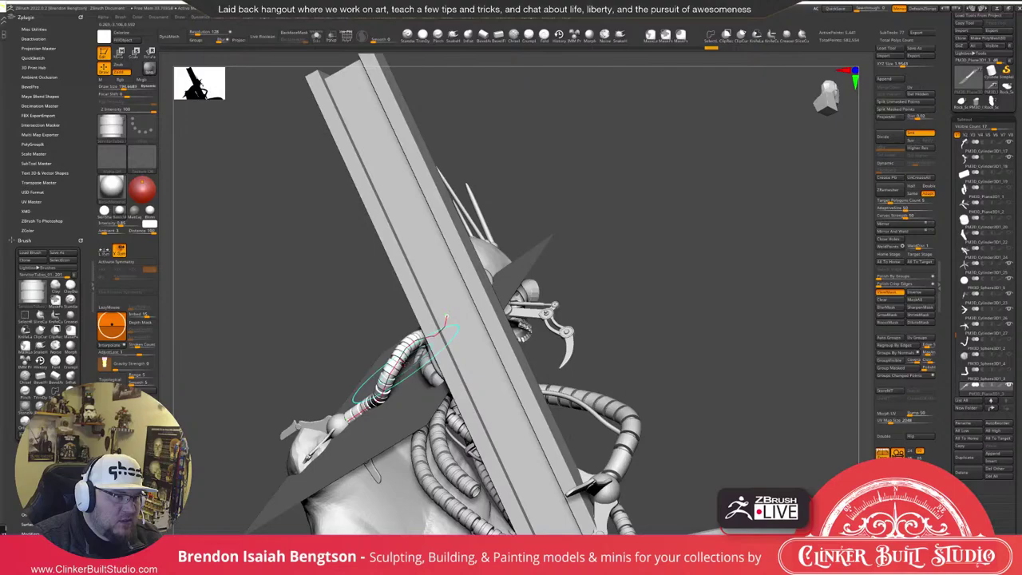
pyautogui.click(405, 363)
pyautogui.moveTo(343, 311); pyautogui.dragTo(355, 339)
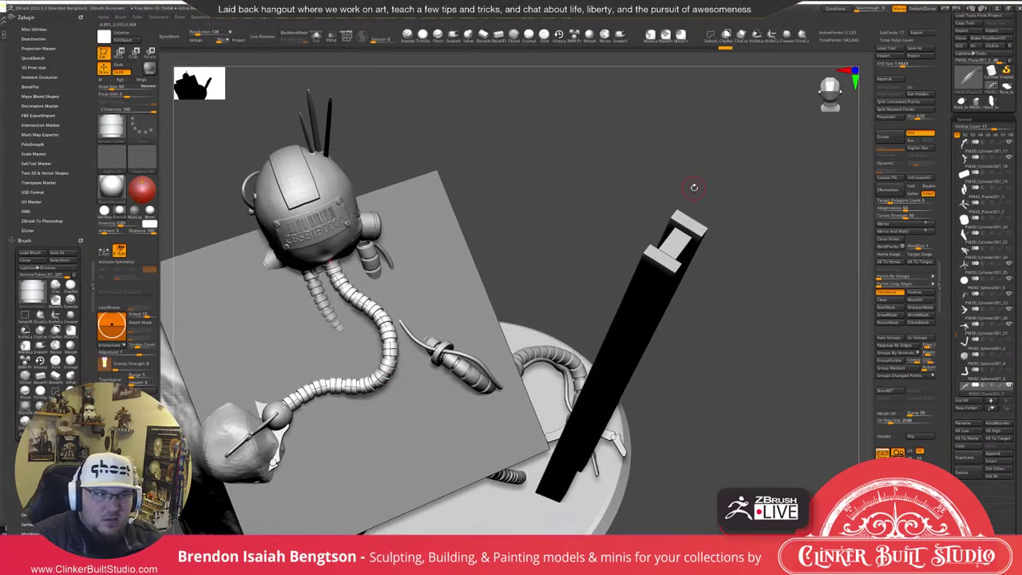
# Split the segmented tube off from the plane into its own subtool and bring the hidden creature parts back without the plane.
pyautogui.moveTo(693, 187); pyautogui.dragTo(645, 212)
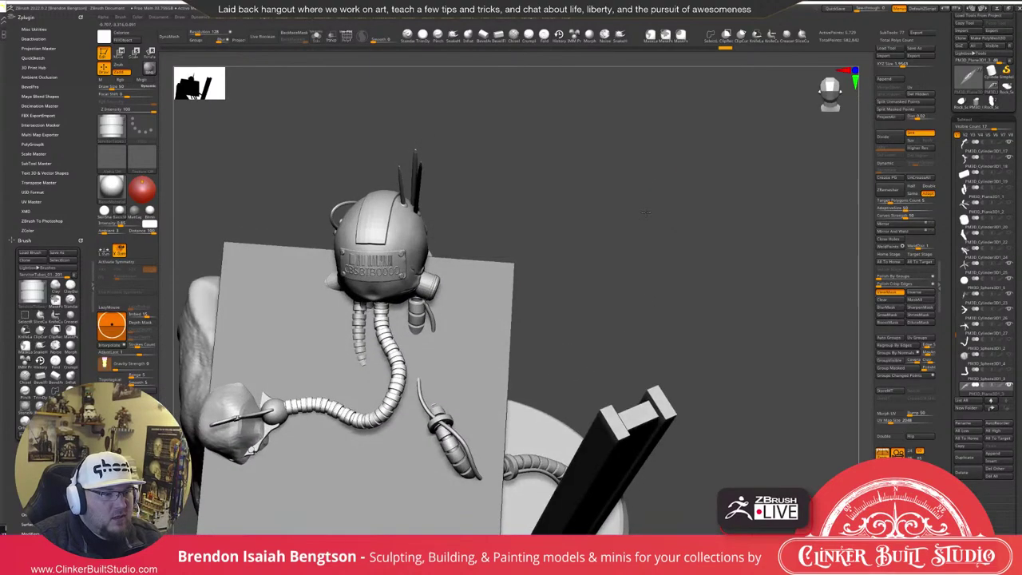
pyautogui.click(898, 101)
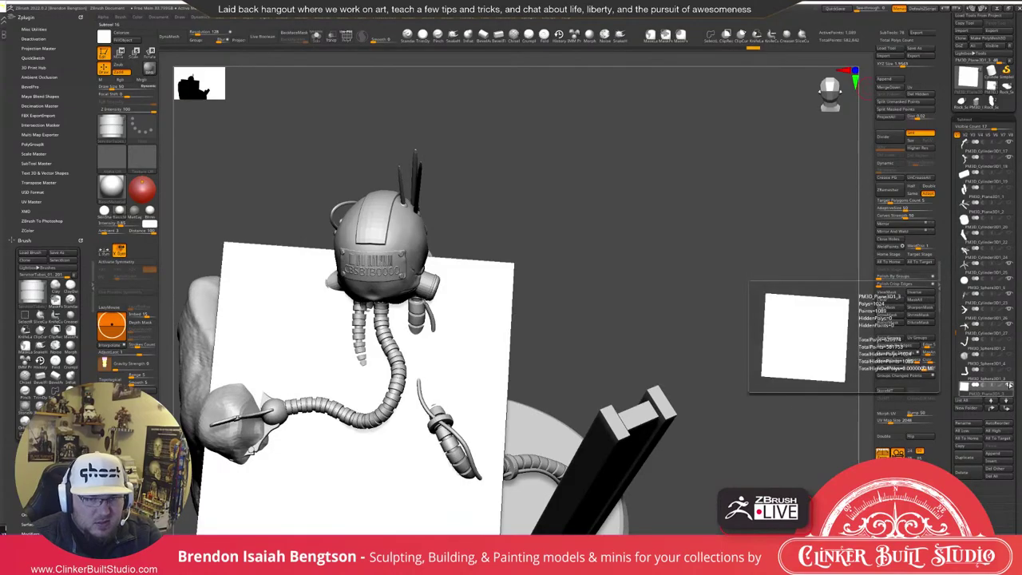
pyautogui.click(1009, 383)
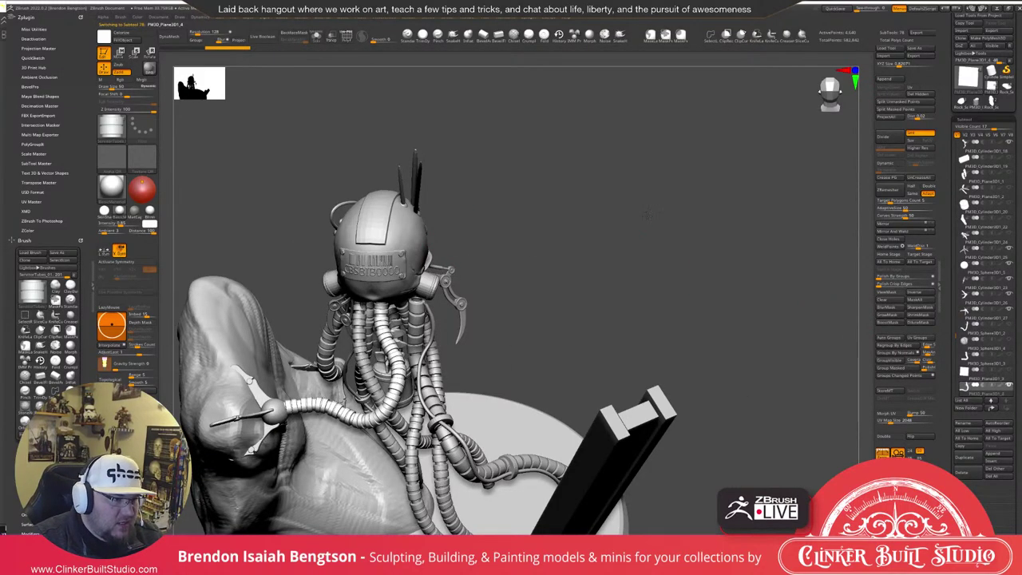
# Isolate the new tube, set its gizmo at the upper end to fit it beneath the skull, and show the other parts again.
pyautogui.keyDown('alt'); pyautogui.moveTo(647, 212); pyautogui.dragTo(758, 110); pyautogui.keyUp('alt')
pyautogui.press('w')
pyautogui.click(317, 36)
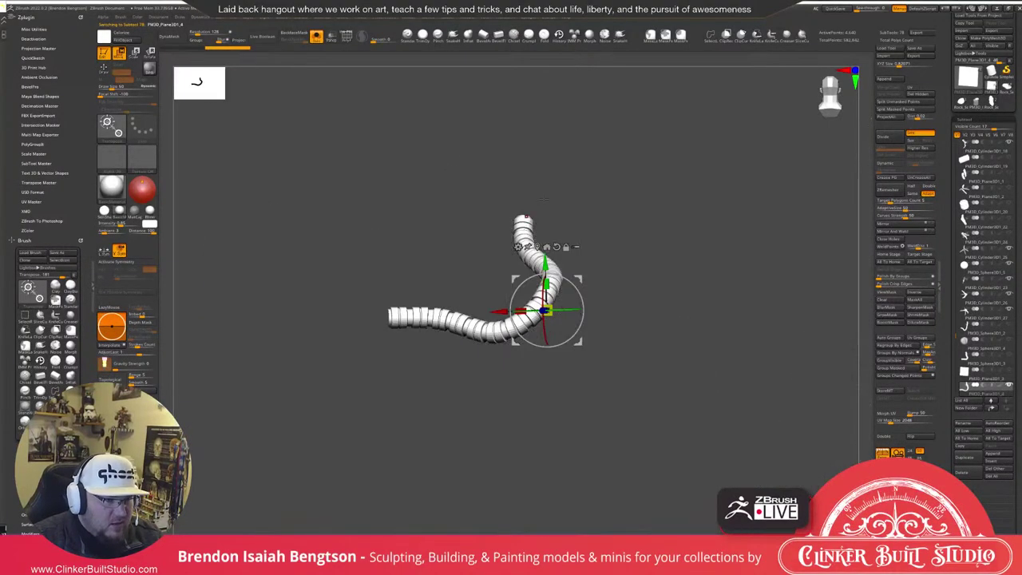
pyautogui.moveTo(495, 144); pyautogui.dragTo(523, 200)
pyautogui.click(547, 172)
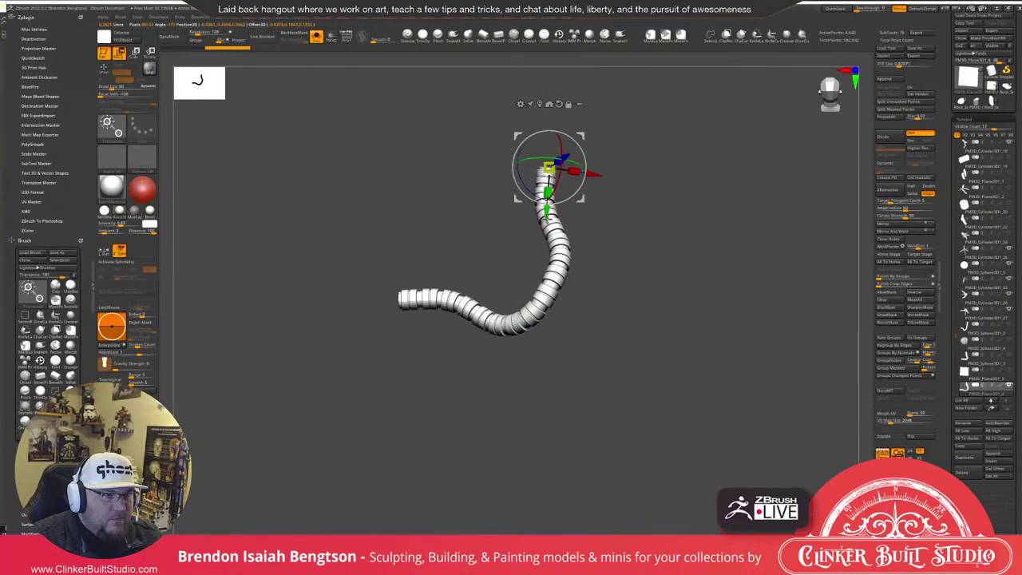
pyautogui.hotkey('shift', 'alt', 's')
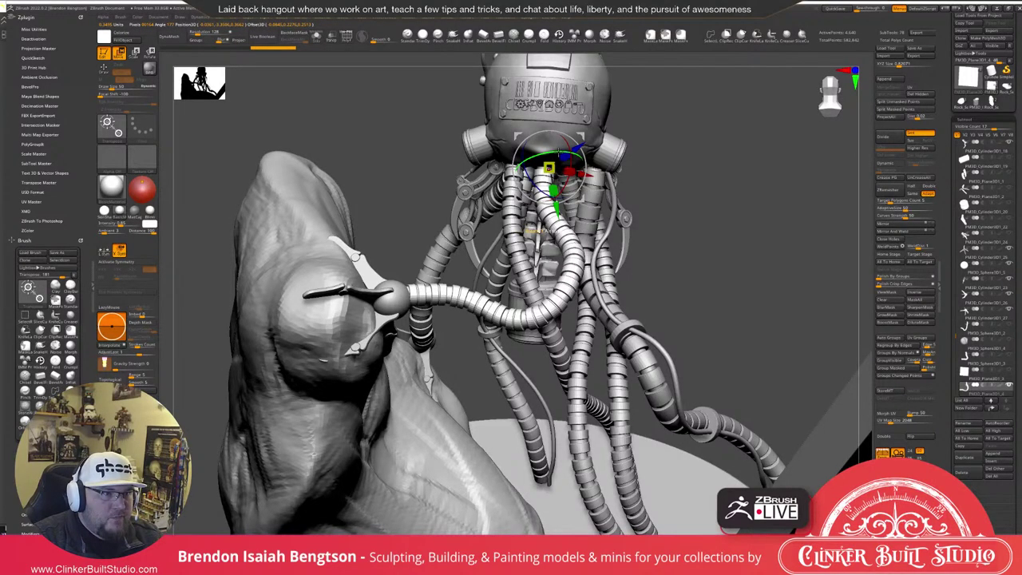
pyautogui.moveTo(672, 112); pyautogui.dragTo(693, 172)
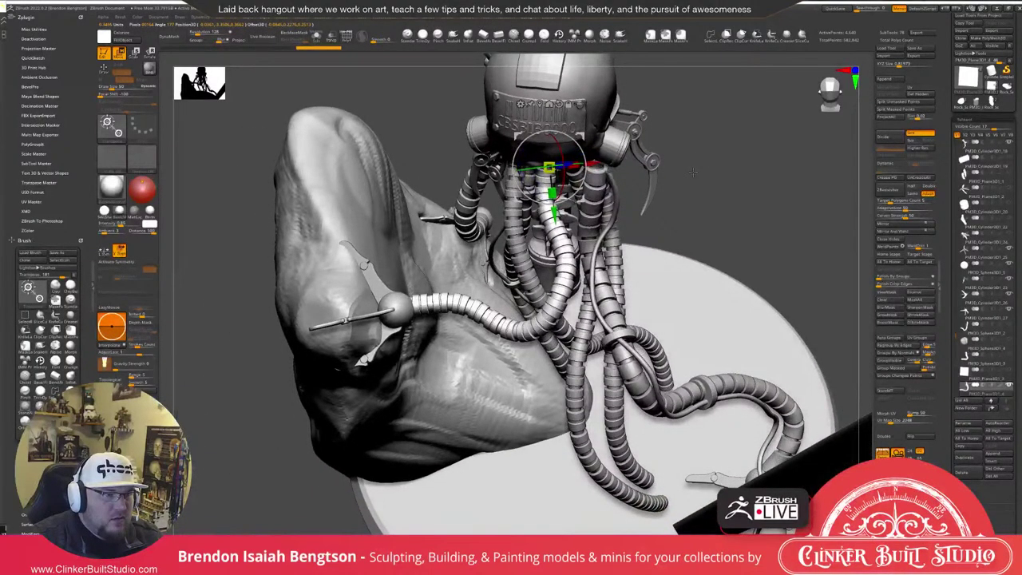
pyautogui.moveTo(693, 173); pyautogui.dragTo(679, 99)
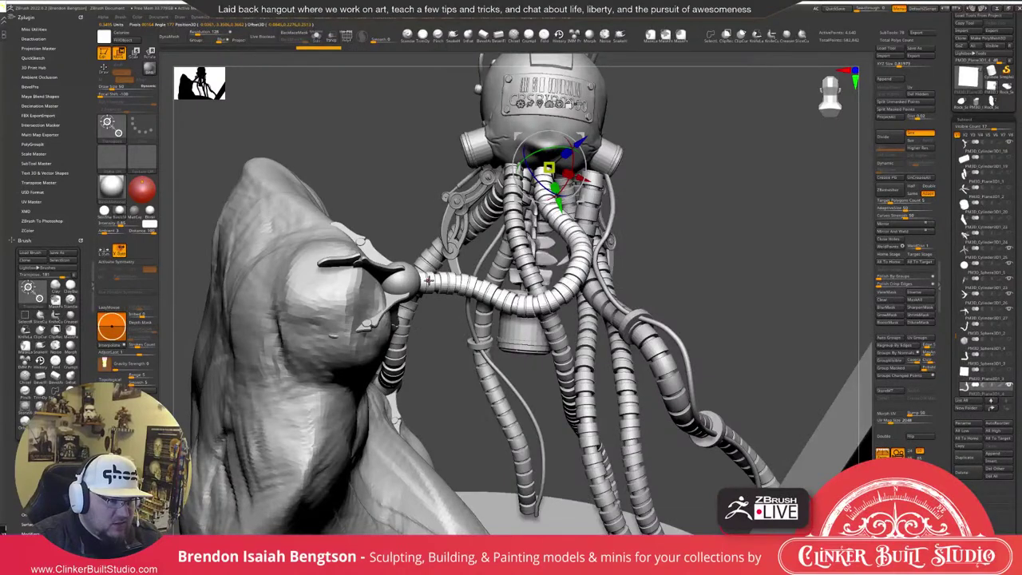
# Place the gizmo at the tube's claw end and align it for rotating the tube at the ball joint.
pyautogui.keyDown('alt'); pyautogui.click(424, 278); pyautogui.keyUp('alt')
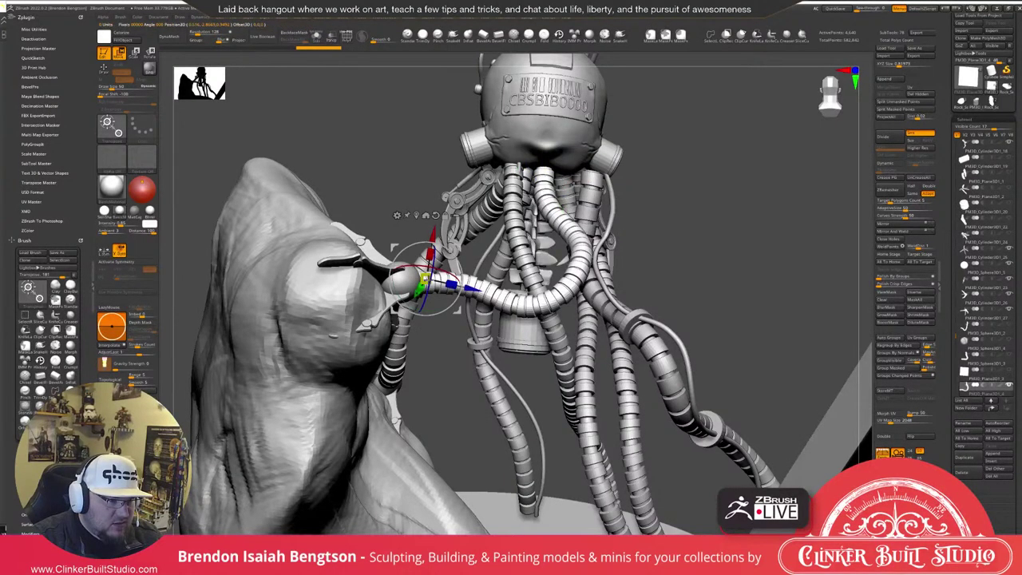
pyautogui.keyDown('alt'); pyautogui.moveTo(424, 277); pyautogui.dragTo(449, 276); pyautogui.keyUp('alt')
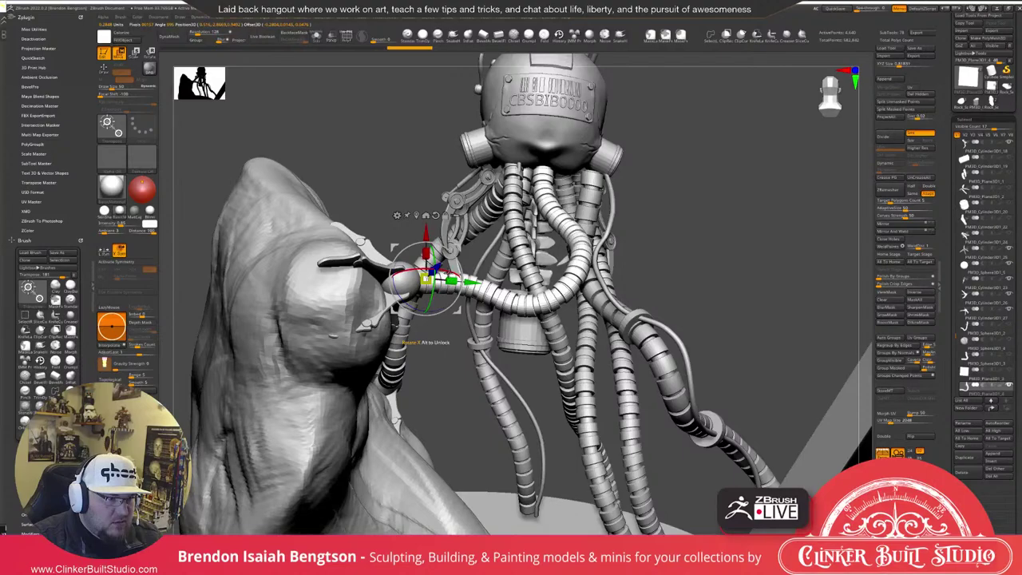
pyautogui.press('q')
pyautogui.keyDown('alt'); pyautogui.moveTo(775, 162); pyautogui.dragTo(766, 124); pyautogui.keyUp('alt')
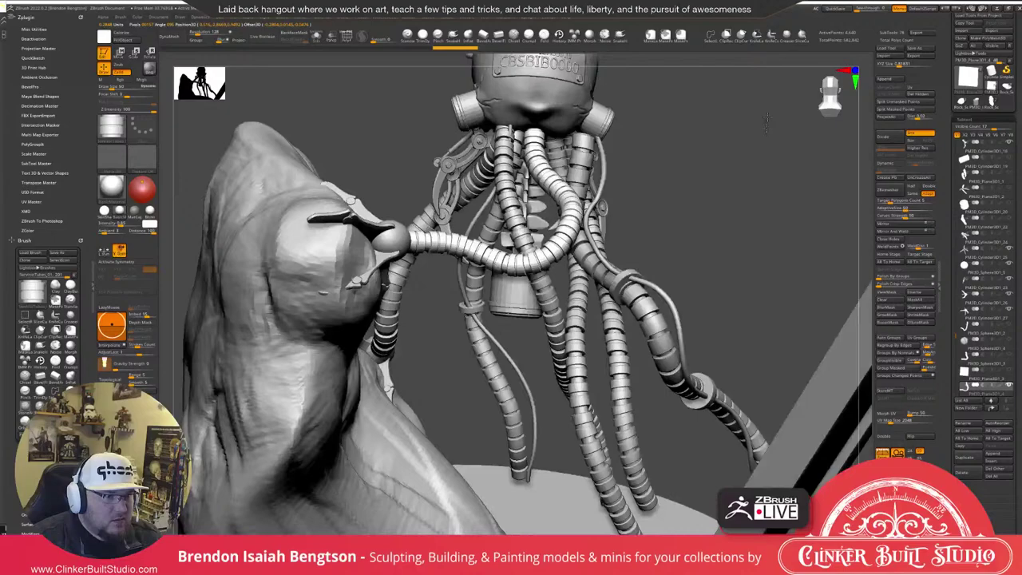
pyautogui.press('f')
pyautogui.moveTo(770, 159)
pyautogui.mouseDown()
pyautogui.moveTo(834, 217)
pyautogui.moveTo(810, 259)
pyautogui.moveTo(788, 265)
pyautogui.moveTo(761, 160)
pyautogui.moveTo(770, 154)
pyautogui.mouseUp()
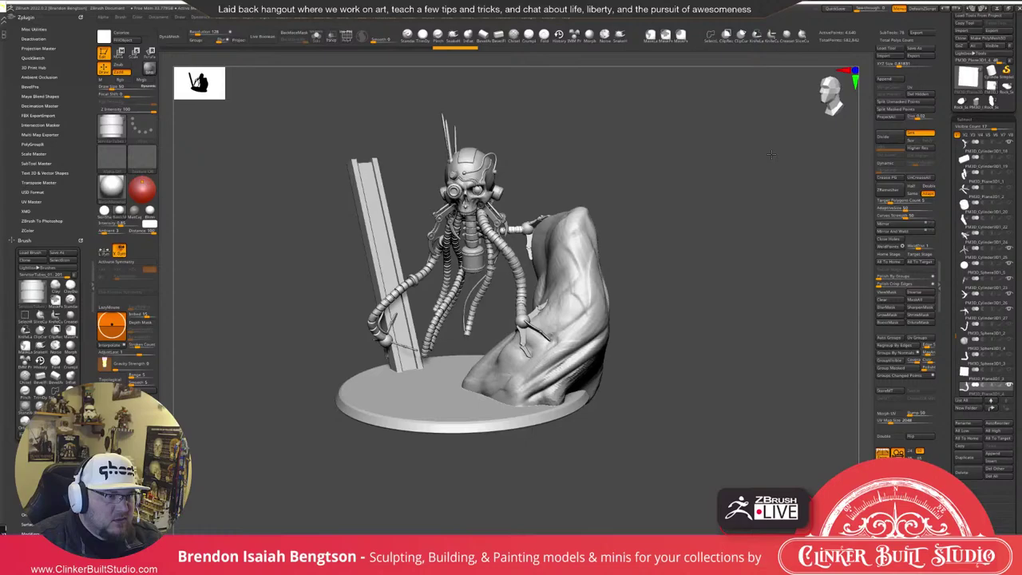
pyautogui.moveTo(771, 154); pyautogui.dragTo(760, 144)
pyautogui.moveTo(685, 147)
pyautogui.keyDown('alt'); pyautogui.mouseDown()
pyautogui.moveTo(719, 134)
pyautogui.moveTo(806, 144)
pyautogui.moveTo(757, 142)
pyautogui.moveTo(748, 177)
pyautogui.moveTo(732, 166)
pyautogui.mouseUp(); pyautogui.keyUp('alt')
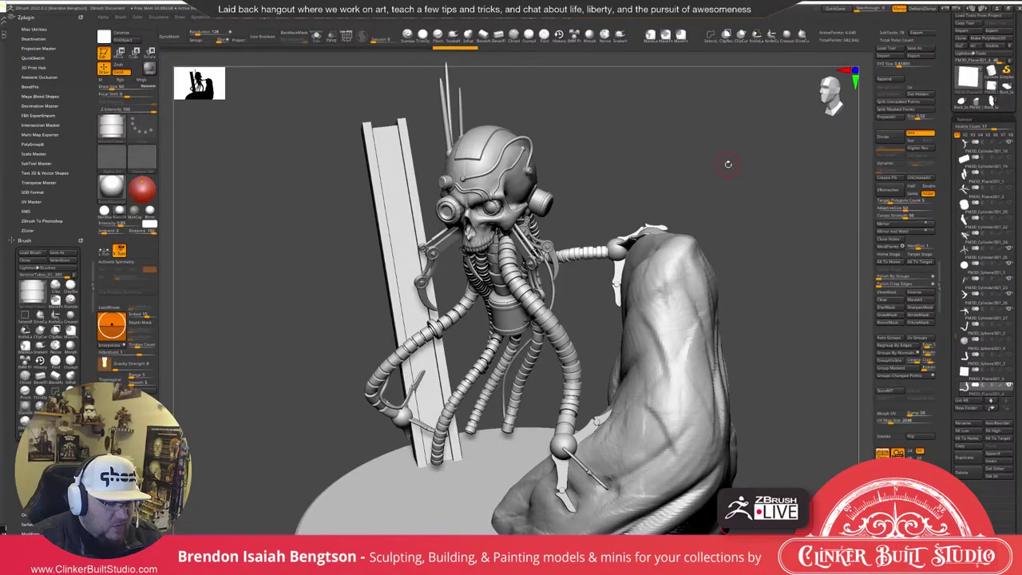
# Isolate the tube again and move its gizmo to the centre of the tube's upper end.
pyautogui.press('w')
pyautogui.moveTo(728, 165); pyautogui.dragTo(406, 179)
pyautogui.hotkey('alt', 's')
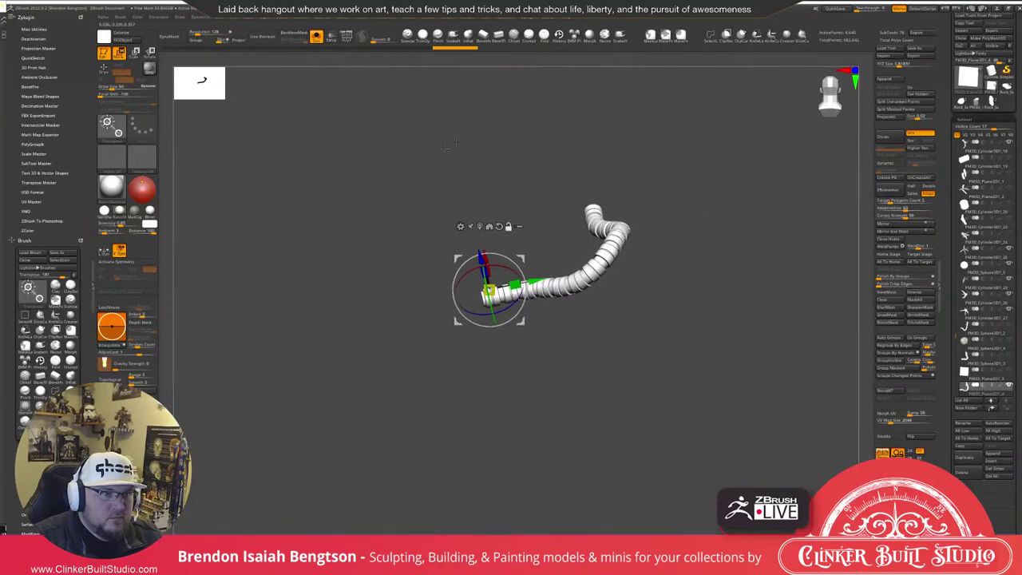
pyautogui.moveTo(447, 147); pyautogui.dragTo(641, 202)
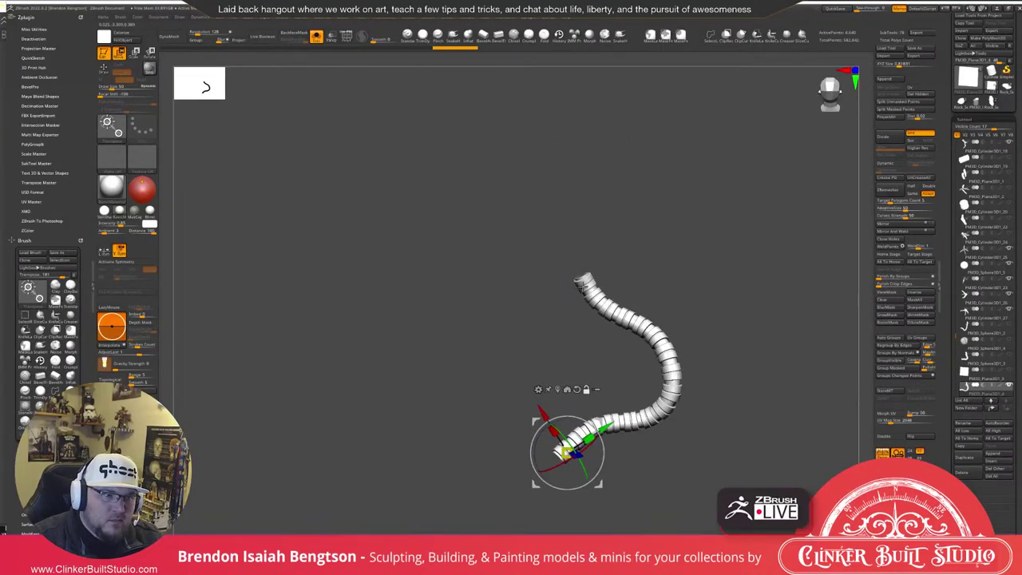
pyautogui.keyDown('alt'); pyautogui.click(583, 282); pyautogui.keyUp('alt')
pyautogui.keyDown('alt'); pyautogui.moveTo(605, 308); pyautogui.dragTo(610, 301); pyautogui.keyUp('alt')
pyautogui.moveTo(635, 228); pyautogui.dragTo(701, 215)
pyautogui.keyDown('alt'); pyautogui.moveTo(624, 255); pyautogui.dragTo(614, 261); pyautogui.keyUp('alt')
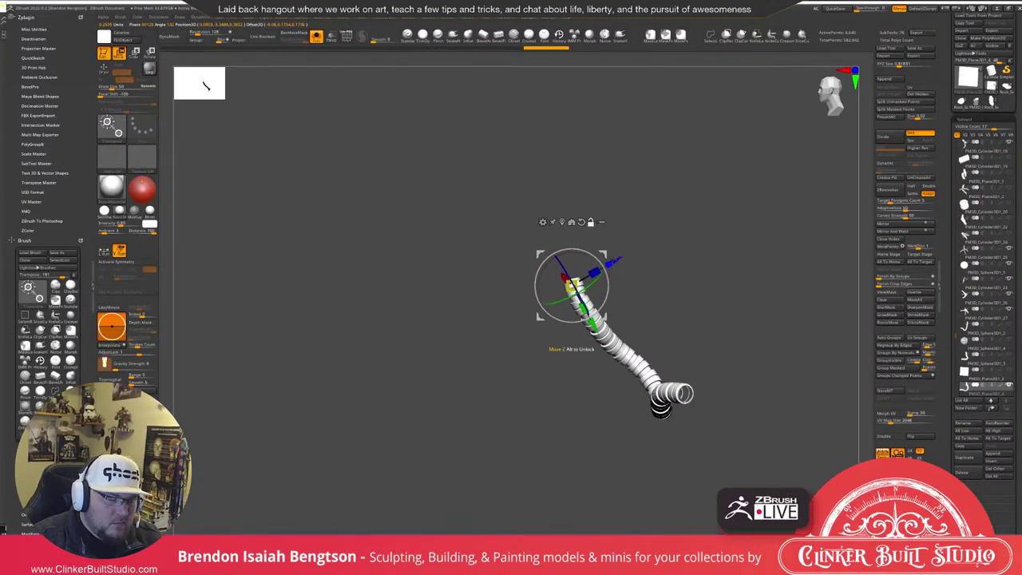
# Show all parts again and nudge the tube so its upper end sits beneath the back of the skull.
pyautogui.hotkey('shift', 's')
pyautogui.moveTo(706, 214); pyautogui.dragTo(785, 227)
pyautogui.moveTo(607, 277); pyautogui.dragTo(607, 274)
pyautogui.moveTo(802, 228); pyautogui.dragTo(735, 230)
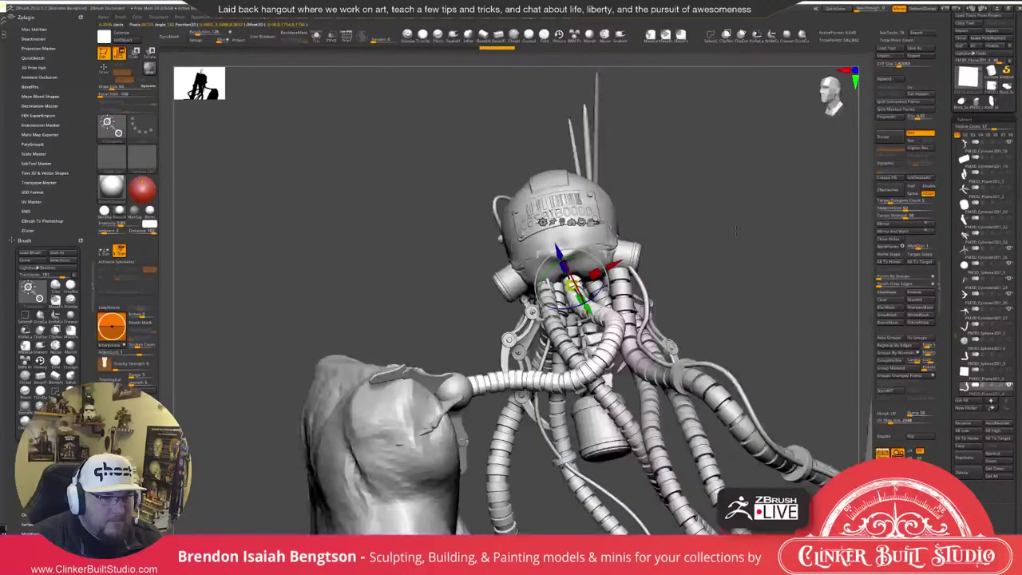
# Check the attached tube and the overall tentacle arrangement from the front, side and back.
pyautogui.press('q')
pyautogui.moveTo(735, 230)
pyautogui.mouseDown()
pyautogui.moveTo(745, 217)
pyautogui.moveTo(723, 224)
pyautogui.moveTo(683, 192)
pyautogui.moveTo(735, 167)
pyautogui.mouseUp()
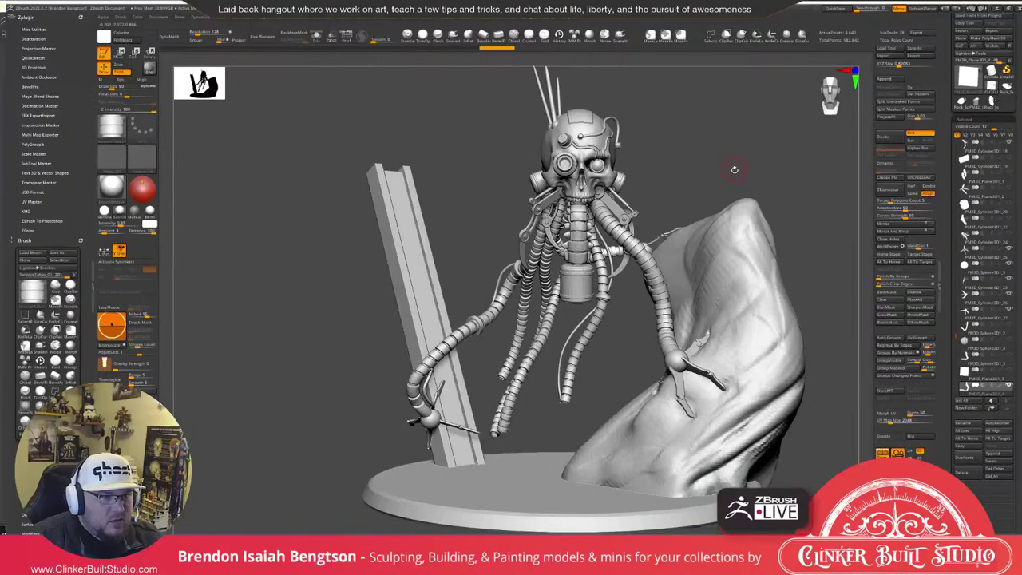
pyautogui.moveTo(465, 307); pyautogui.dragTo(551, 355)
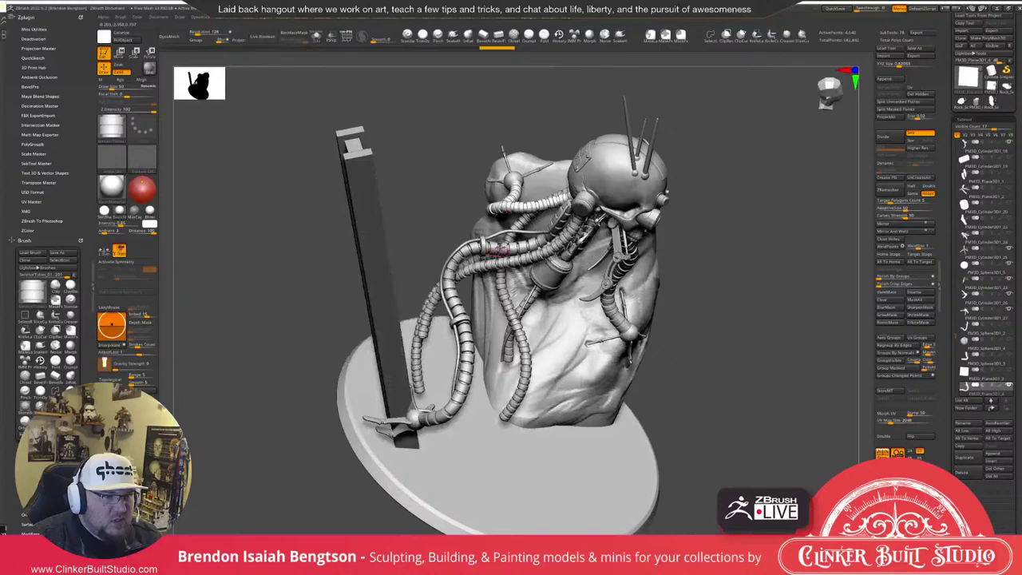
pyautogui.moveTo(498, 250); pyautogui.dragTo(702, 200, button='right')
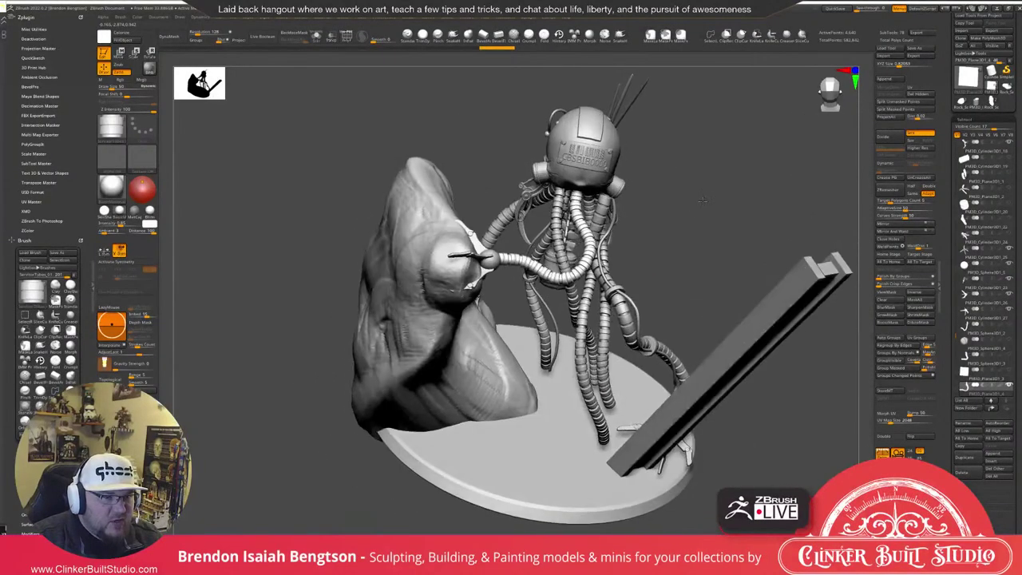
pyautogui.moveTo(703, 201); pyautogui.dragTo(633, 224)
pyautogui.moveTo(704, 287); pyautogui.dragTo(690, 160)
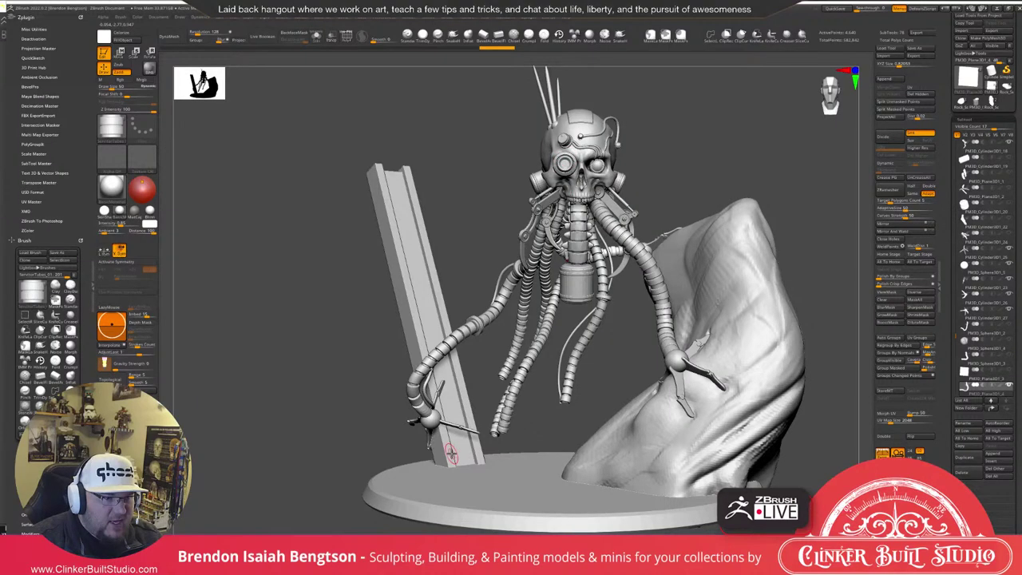
# Examine the neck vertebrae up close, select the inner neck tube and view it in isolation.
pyautogui.keyDown('alt'); pyautogui.click(578, 214); pyautogui.keyUp('alt')
pyautogui.keyDown('alt'); pyautogui.moveTo(765, 97); pyautogui.dragTo(775, 153); pyautogui.keyUp('alt')
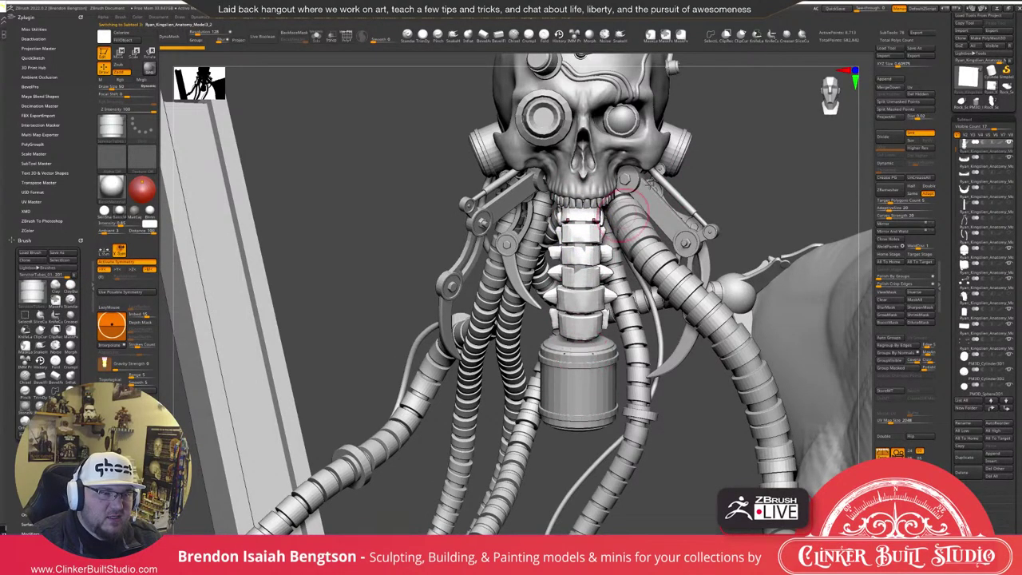
pyautogui.moveTo(749, 142)
pyautogui.mouseDown()
pyautogui.moveTo(809, 143)
pyautogui.moveTo(713, 170)
pyautogui.mouseUp()
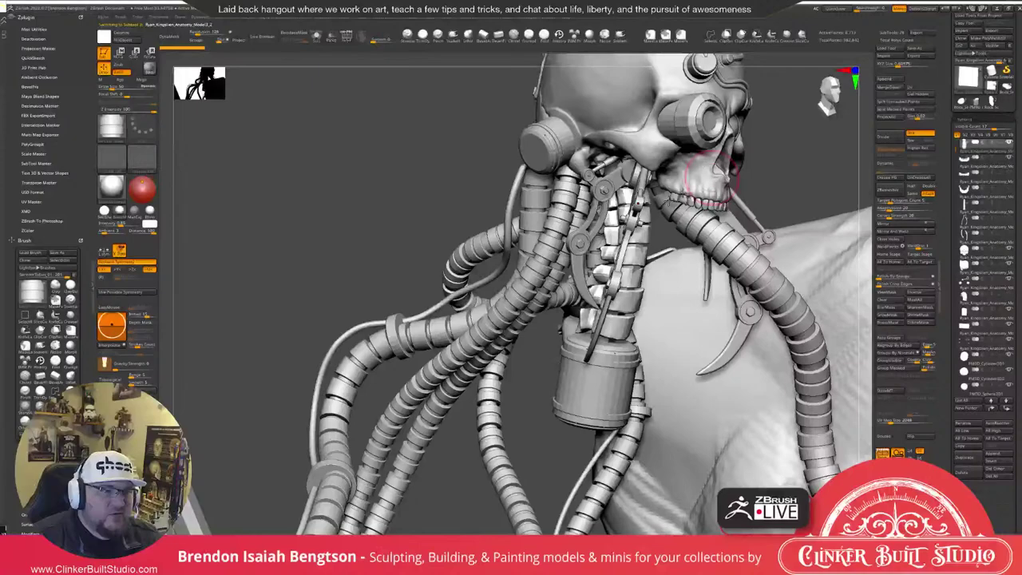
pyautogui.moveTo(710, 177); pyautogui.dragTo(597, 209)
pyautogui.keyDown('alt'); pyautogui.click(577, 261); pyautogui.keyUp('alt')
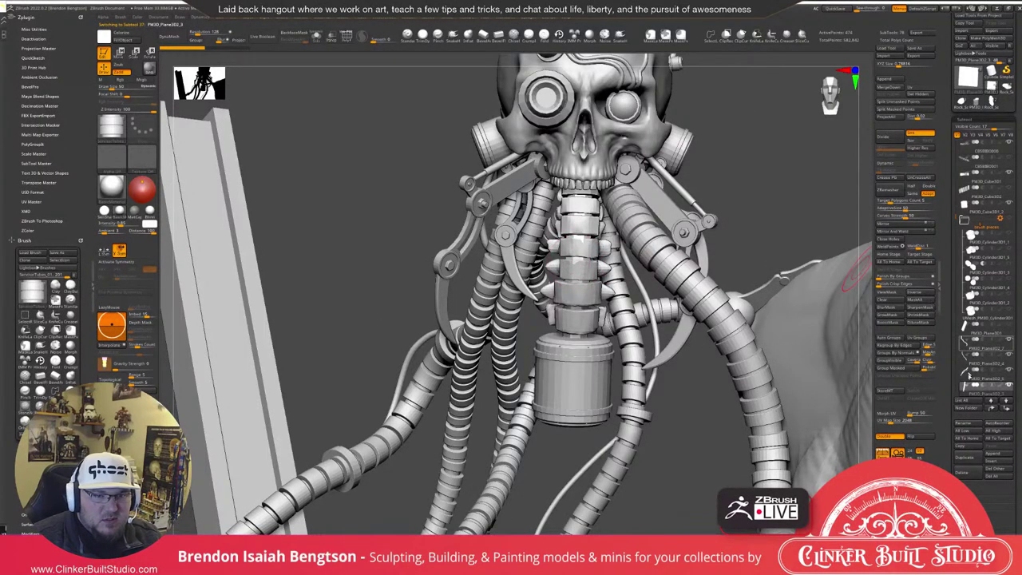
pyautogui.hotkey('alt', 's')
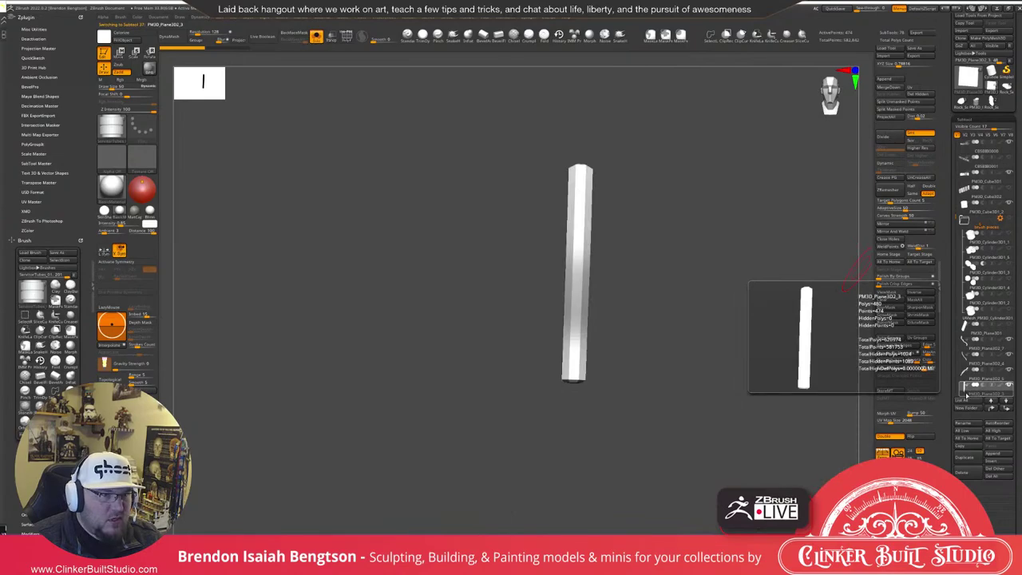
pyautogui.hotkey('alt', 's')
# Bend the inner neck tube from the side with the Move Topological brush.
pyautogui.moveTo(703, 192); pyautogui.dragTo(783, 177)
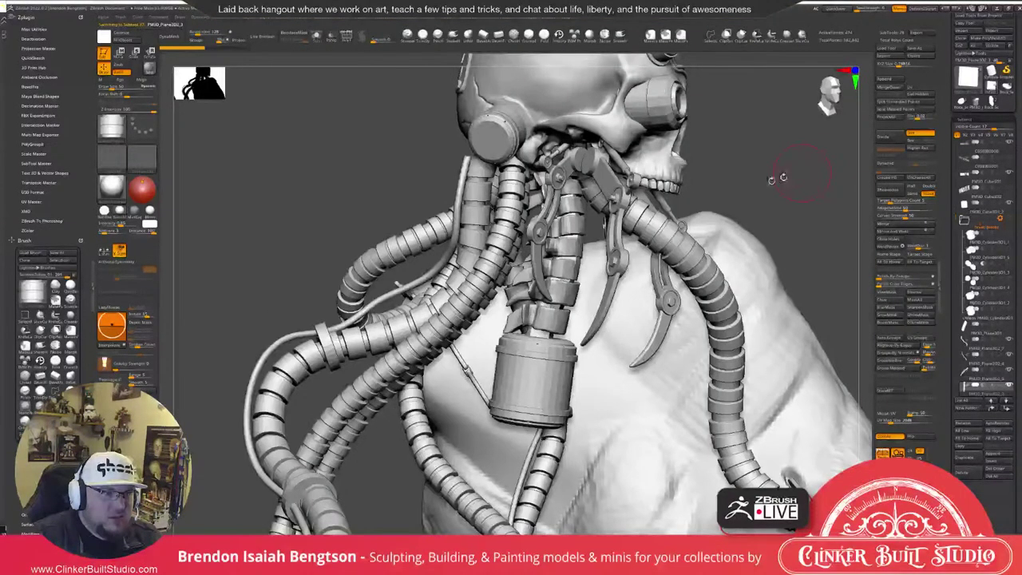
pyautogui.press('b')
pyautogui.press('m')
pyautogui.press('t')
pyautogui.click(561, 255)
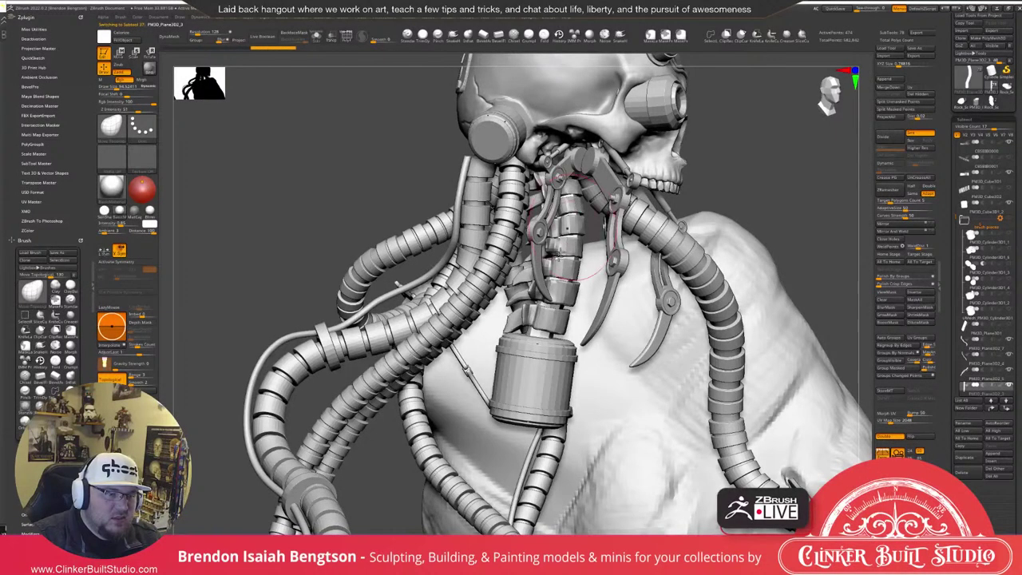
pyautogui.moveTo(776, 162)
pyautogui.mouseDown()
pyautogui.moveTo(805, 151)
pyautogui.moveTo(799, 100)
pyautogui.mouseUp()
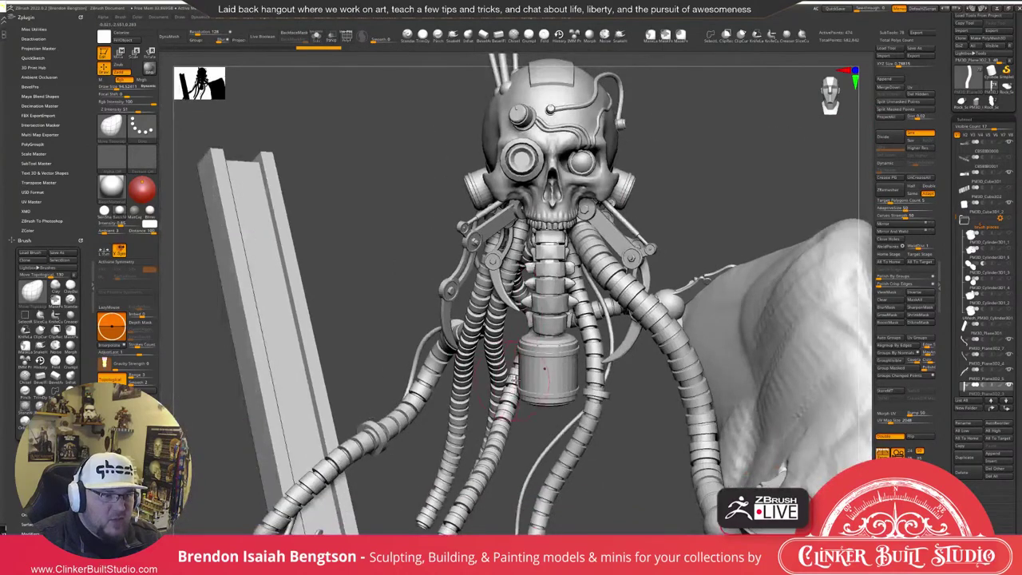
# Select the canister at the base of the neck and move it down below the vertebrae.
pyautogui.keyDown('alt'); pyautogui.click(550, 371); pyautogui.keyUp('alt')
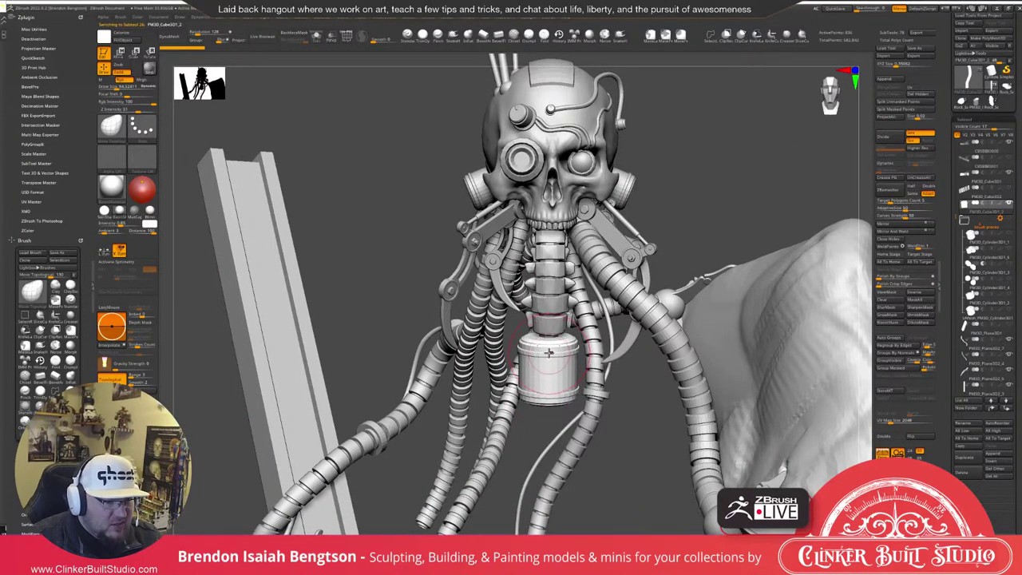
pyautogui.press('w')
pyautogui.moveTo(546, 368); pyautogui.dragTo(547, 416)
pyautogui.moveTo(678, 152); pyautogui.dragTo(758, 154)
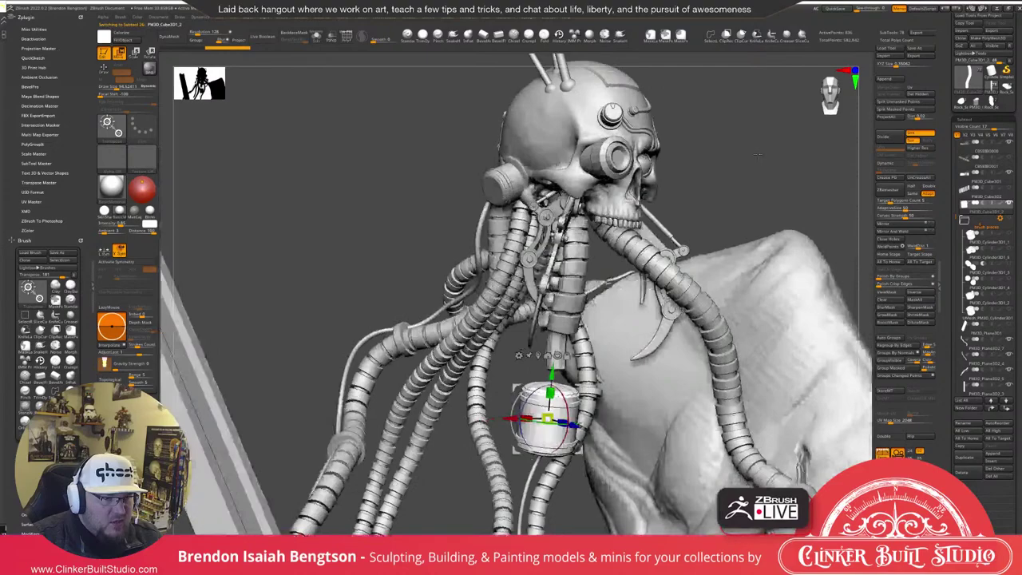
pyautogui.moveTo(758, 154); pyautogui.dragTo(791, 158)
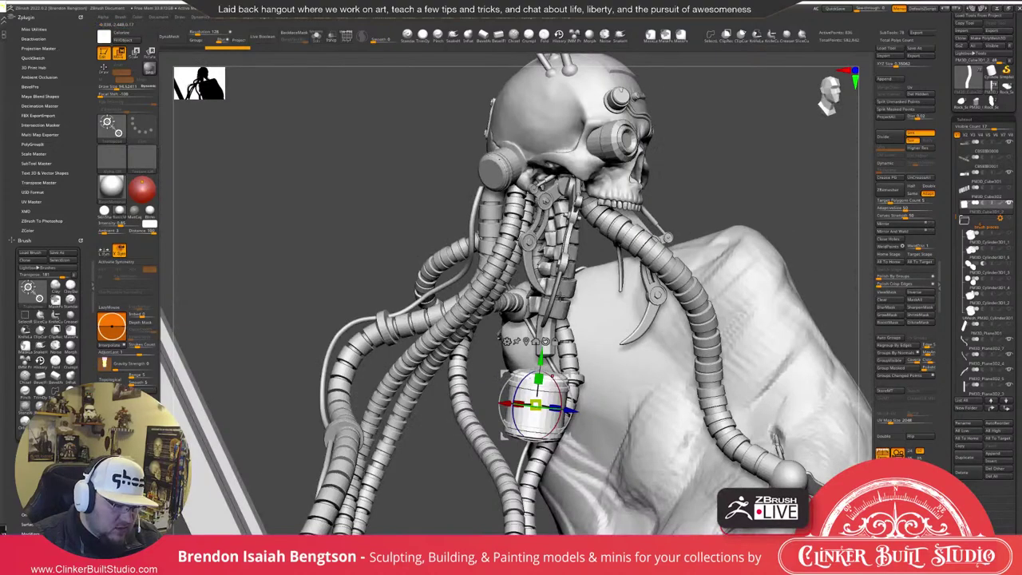
# Select the neck vertebrae for repositioning with the transform gizmo and view them from the side and front.
pyautogui.keyDown('alt'); pyautogui.click(559, 310); pyautogui.keyUp('alt')
pyautogui.moveTo(716, 148); pyautogui.dragTo(727, 157)
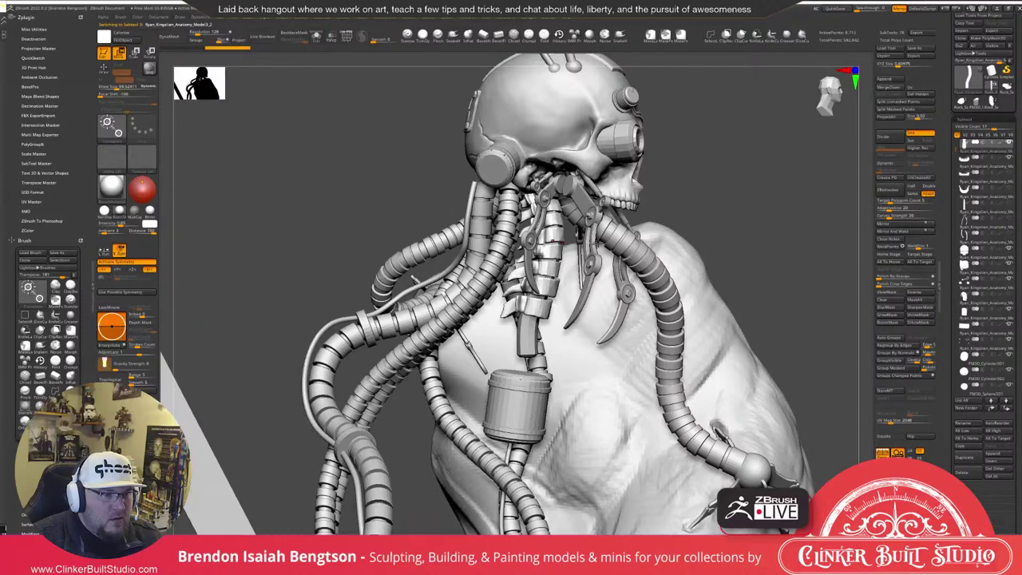
pyautogui.click(710, 37)
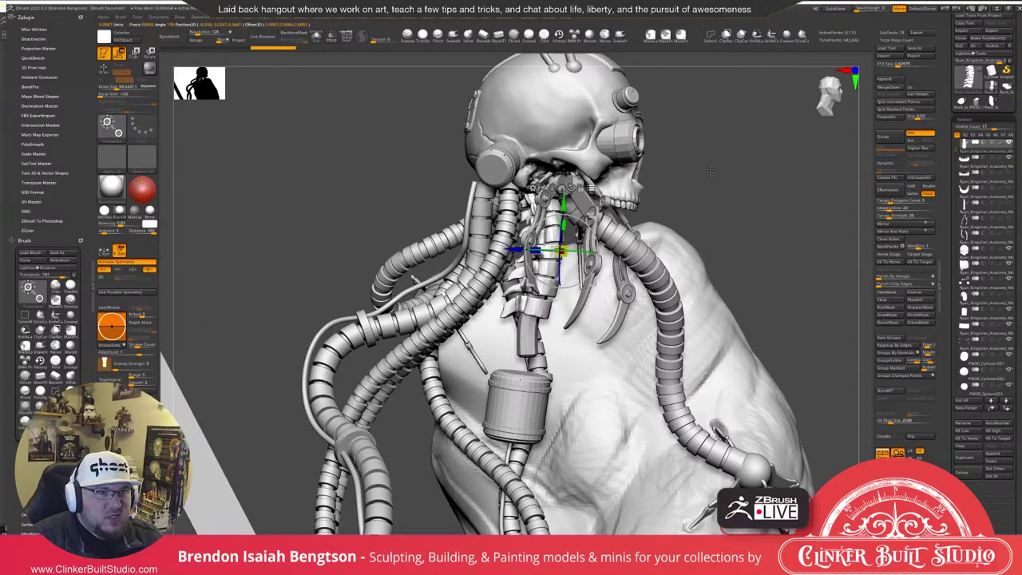
pyautogui.moveTo(709, 170); pyautogui.dragTo(678, 171)
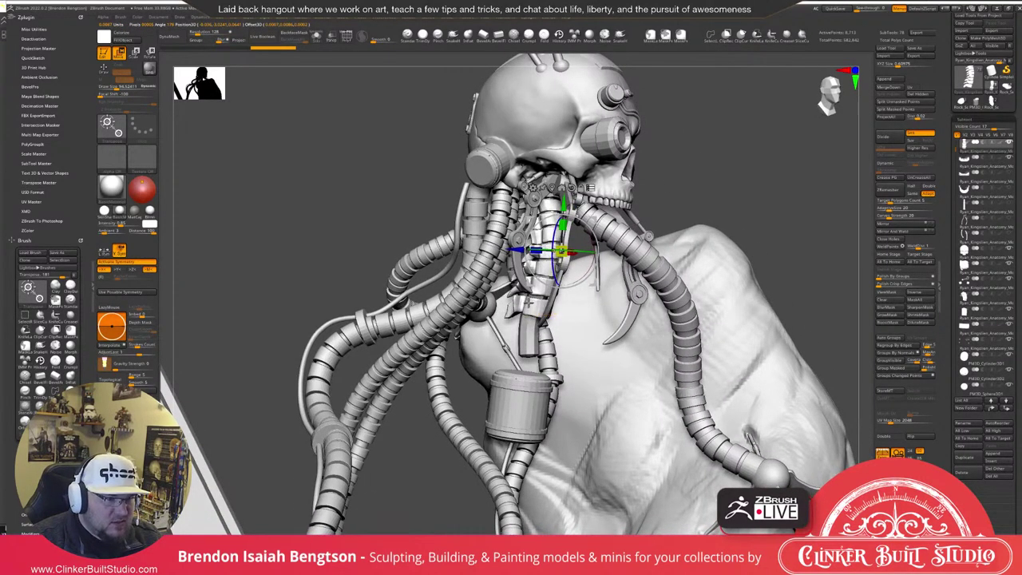
pyautogui.hotkey('ctrl', 'shift')
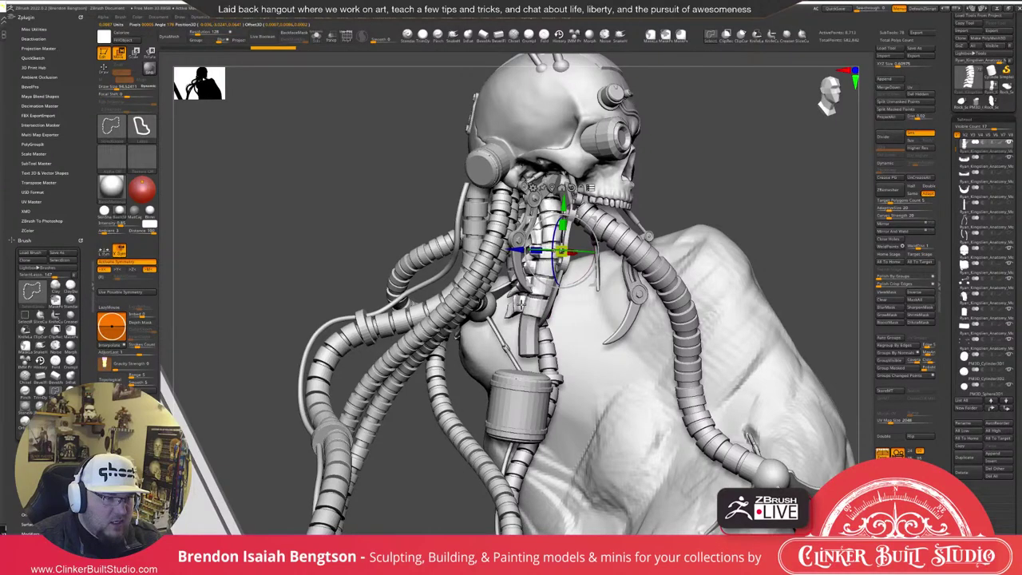
pyautogui.keyDown('ctrl'); pyautogui.moveTo(520, 304); pyautogui.dragTo(645, 289, button='right'); pyautogui.keyUp('ctrl')
pyautogui.keyDown('ctrl'); pyautogui.keyDown('shift'); pyautogui.click(567, 308); pyautogui.keyUp('shift'); pyautogui.keyUp('ctrl')
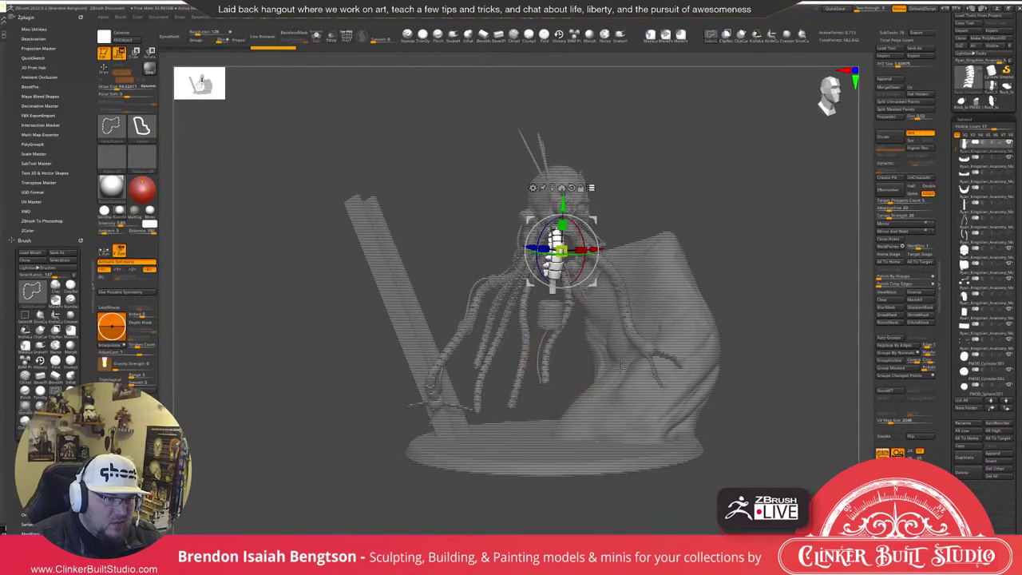
pyautogui.keyDown('ctrl'); pyautogui.moveTo(621, 363); pyautogui.dragTo(673, 276, button='right'); pyautogui.keyUp('ctrl')
pyautogui.moveTo(718, 150)
pyautogui.mouseDown()
pyautogui.moveTo(736, 142)
pyautogui.moveTo(703, 151)
pyautogui.mouseUp()
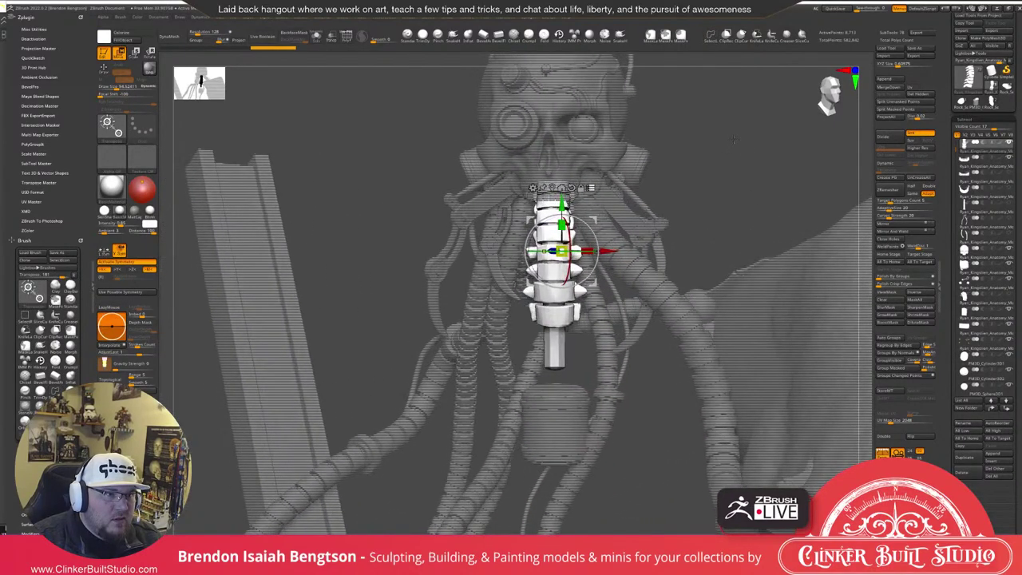
pyautogui.keyDown('ctrl'); pyautogui.moveTo(702, 156); pyautogui.dragTo(666, 240, button='right'); pyautogui.keyUp('ctrl')
# Undo the mirrored stretch of the neck vertebrae and turn off symmetry.
pyautogui.moveTo(608, 251); pyautogui.dragTo(480, 252)
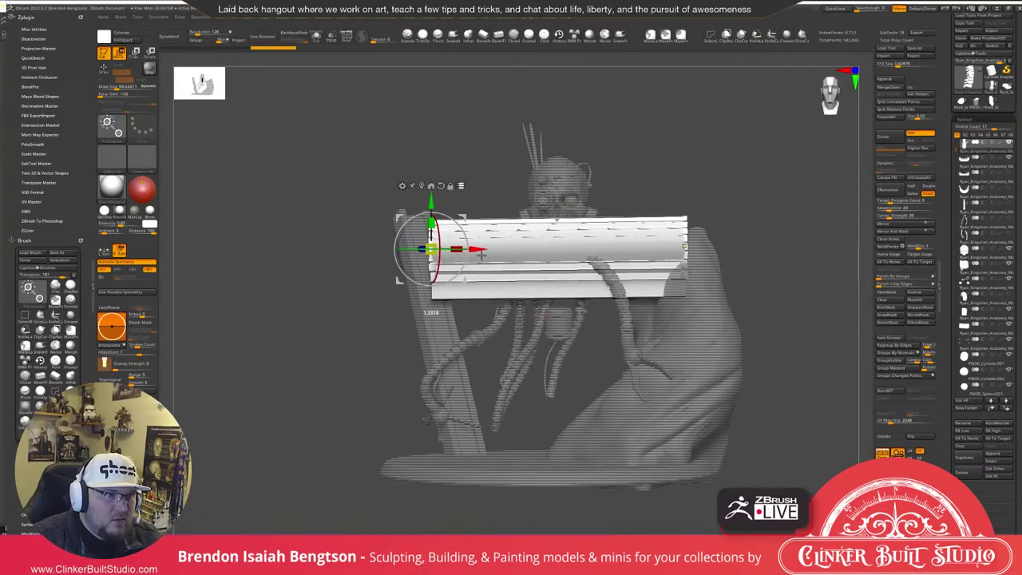
pyautogui.hotkey('ctrl', 'z')
pyautogui.press('x')
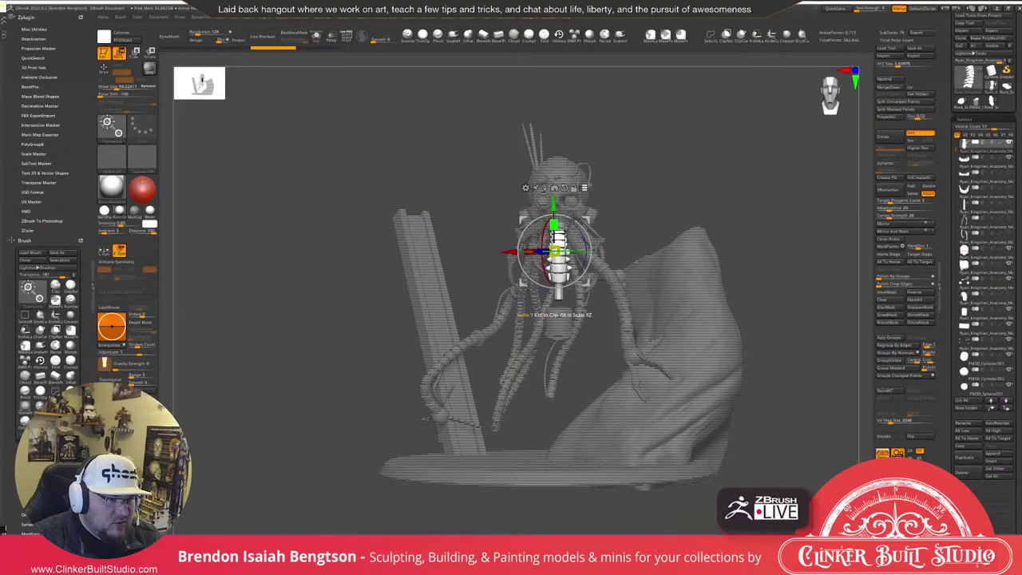
pyautogui.moveTo(510, 253); pyautogui.dragTo(375, 253)
pyautogui.moveTo(726, 134); pyautogui.dragTo(747, 164)
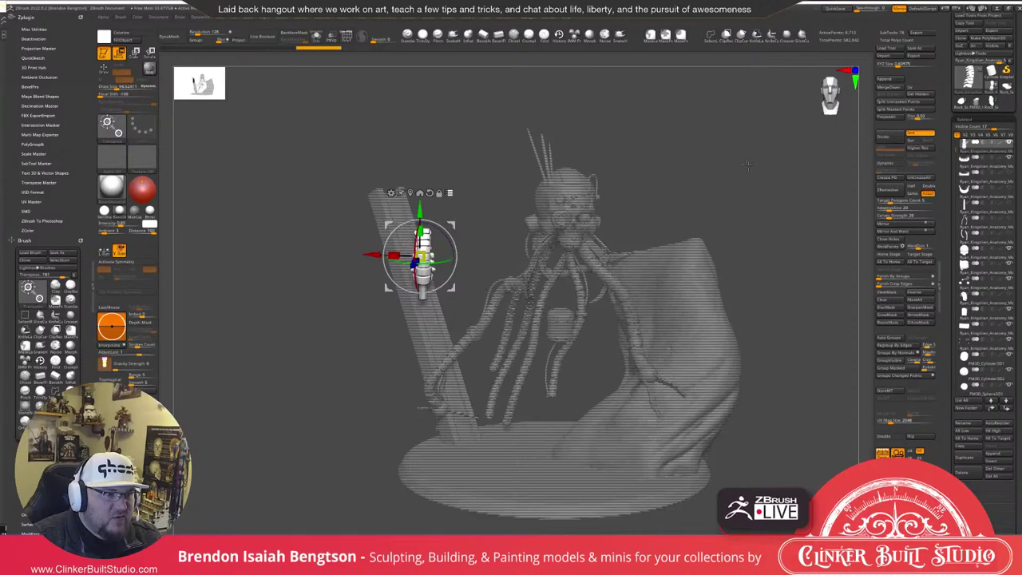
pyautogui.hotkey('ctrl', 'z')
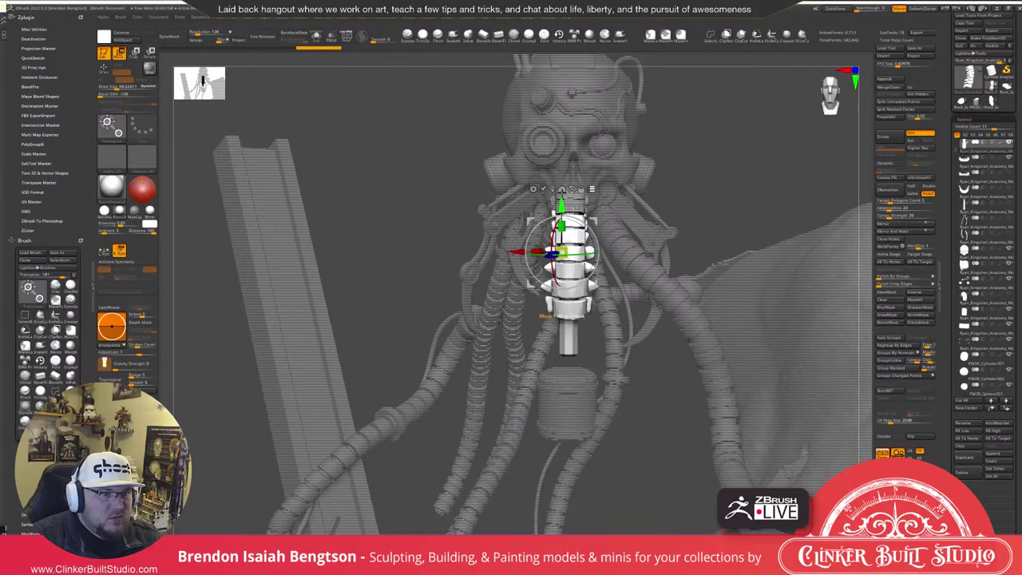
# Place the gizmo pivot at the top of the vertebrae, then nudge and tilt them sideways from the front.
pyautogui.hotkey('ctrl', 'z')
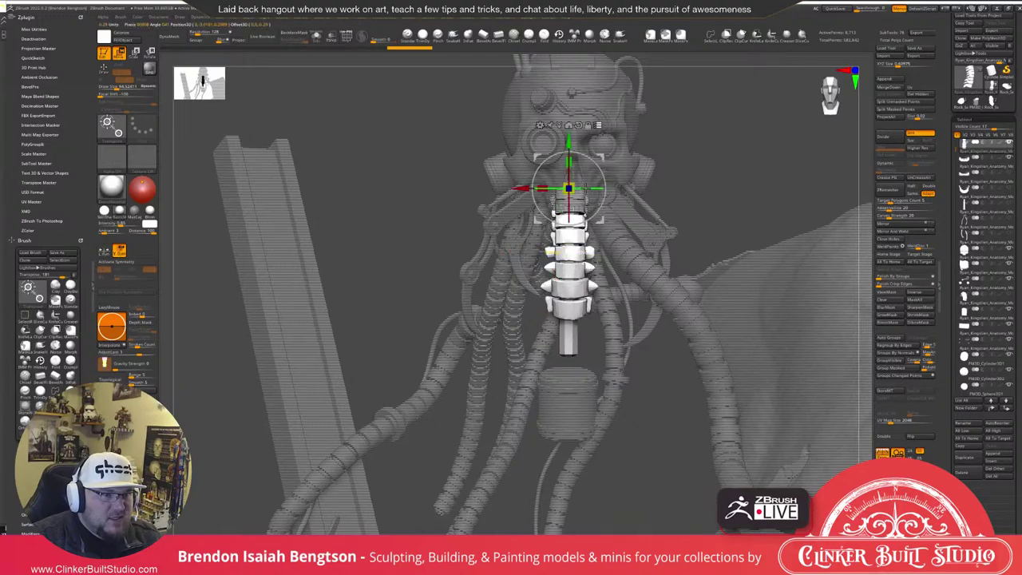
pyautogui.moveTo(586, 189); pyautogui.dragTo(589, 189)
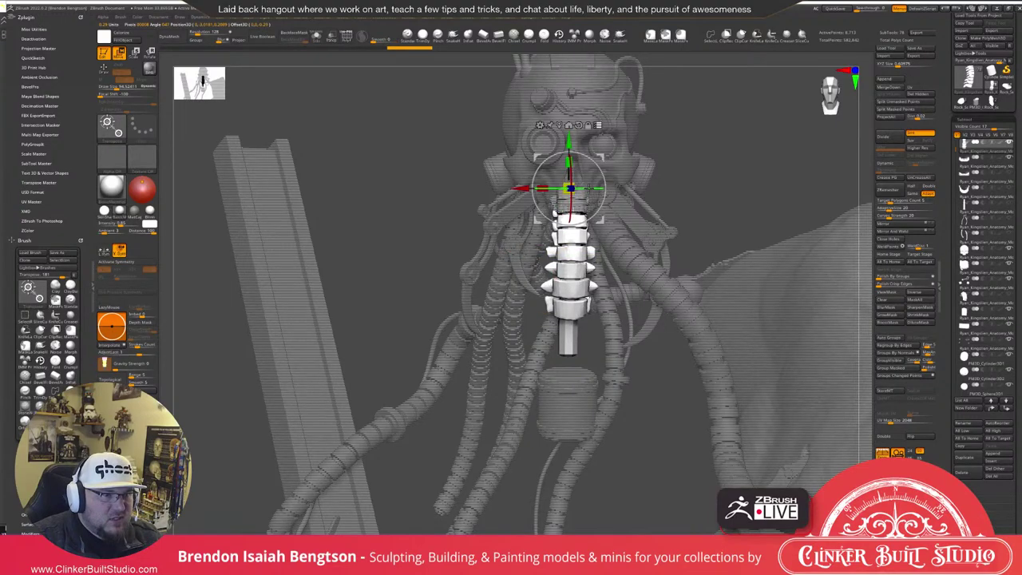
pyautogui.hotkey('ctrl', 'shift', 'z')
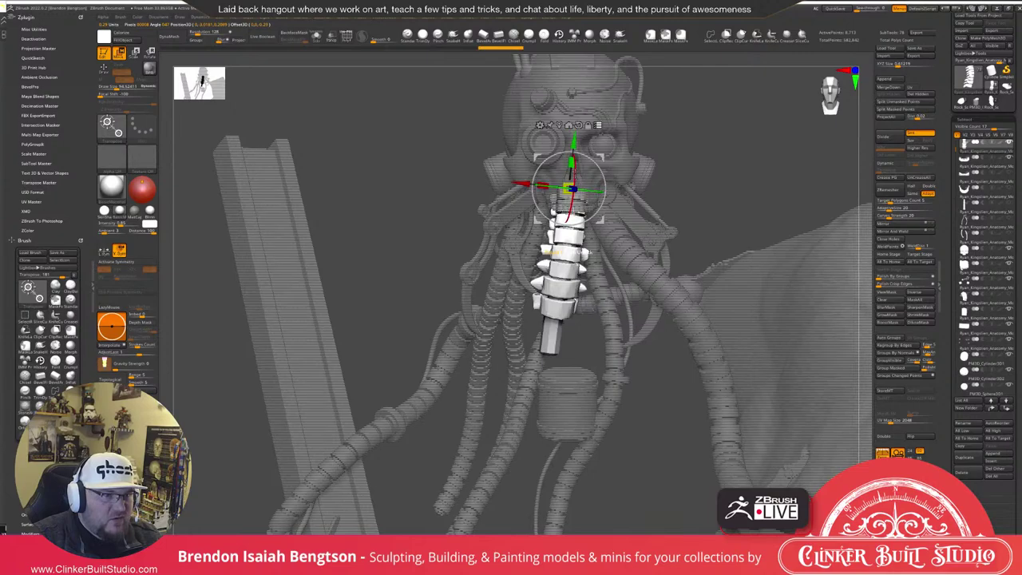
pyautogui.moveTo(578, 175); pyautogui.dragTo(576, 178)
# Tilt the lower end of the vertebrae backward from the side and move the column slightly back beneath the skull.
pyautogui.moveTo(686, 156); pyautogui.dragTo(790, 164)
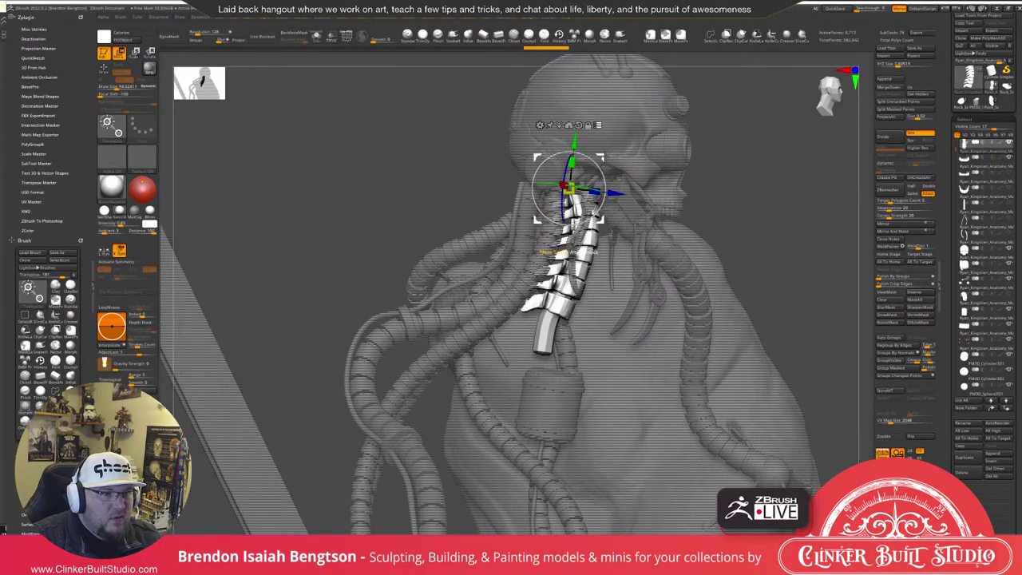
pyautogui.moveTo(602, 157); pyautogui.dragTo(603, 168)
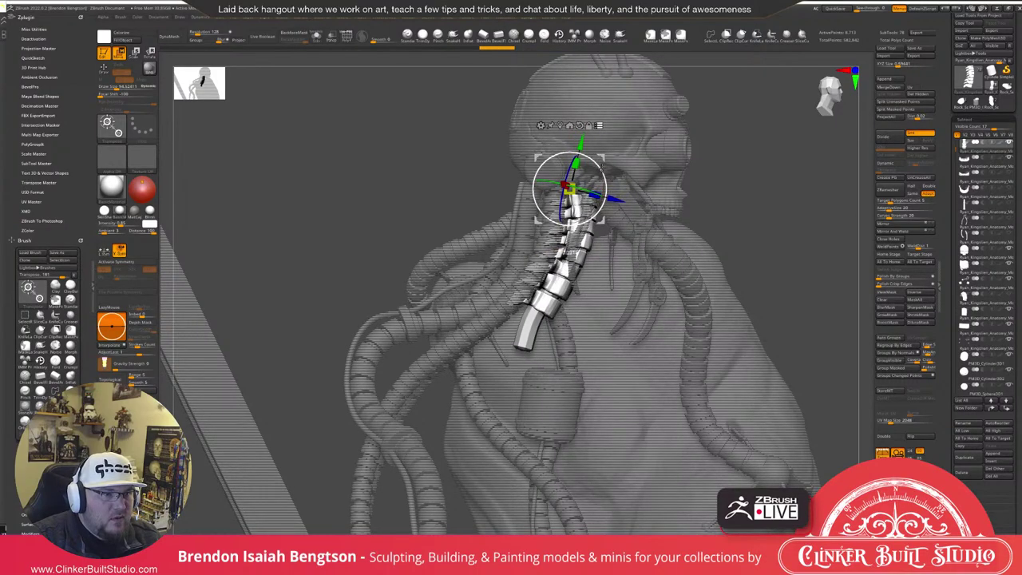
pyautogui.moveTo(814, 196); pyautogui.dragTo(798, 159)
pyautogui.moveTo(808, 186); pyautogui.dragTo(785, 198)
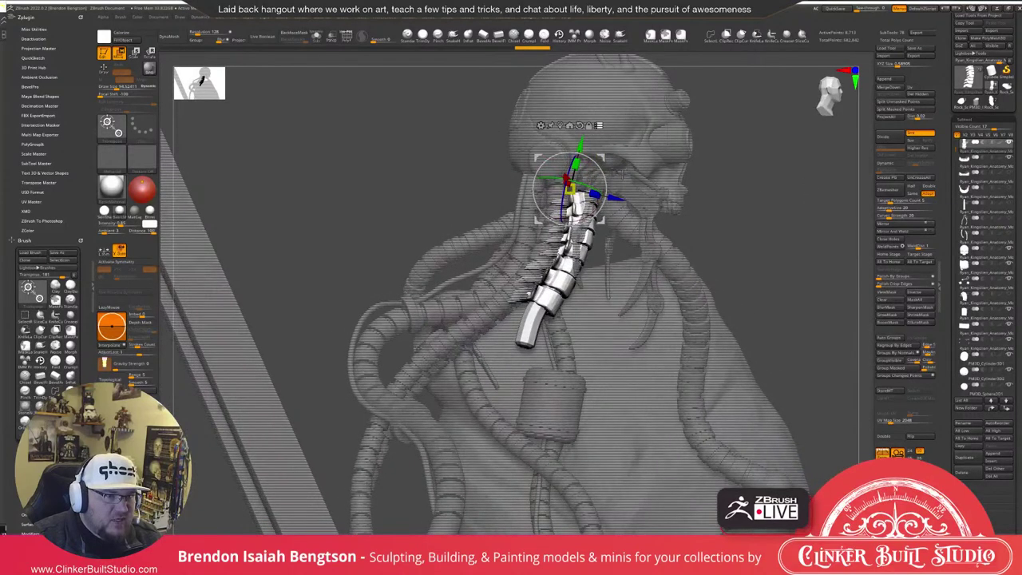
pyautogui.moveTo(615, 198); pyautogui.dragTo(608, 196)
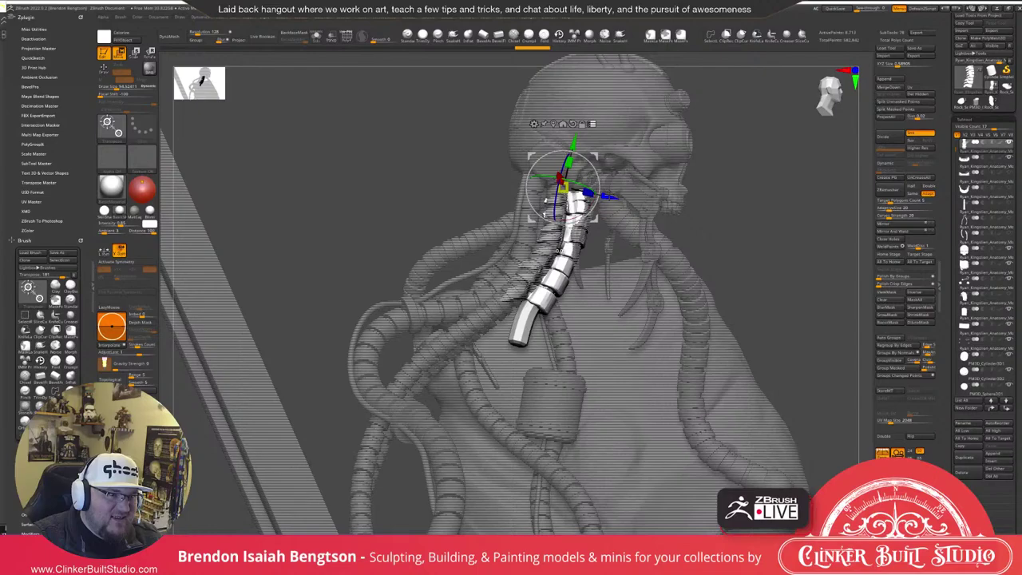
# Rotate the vertebrae to refine their angle beneath the skull and check them against the whole figure.
pyautogui.moveTo(766, 177); pyautogui.dragTo(651, 171)
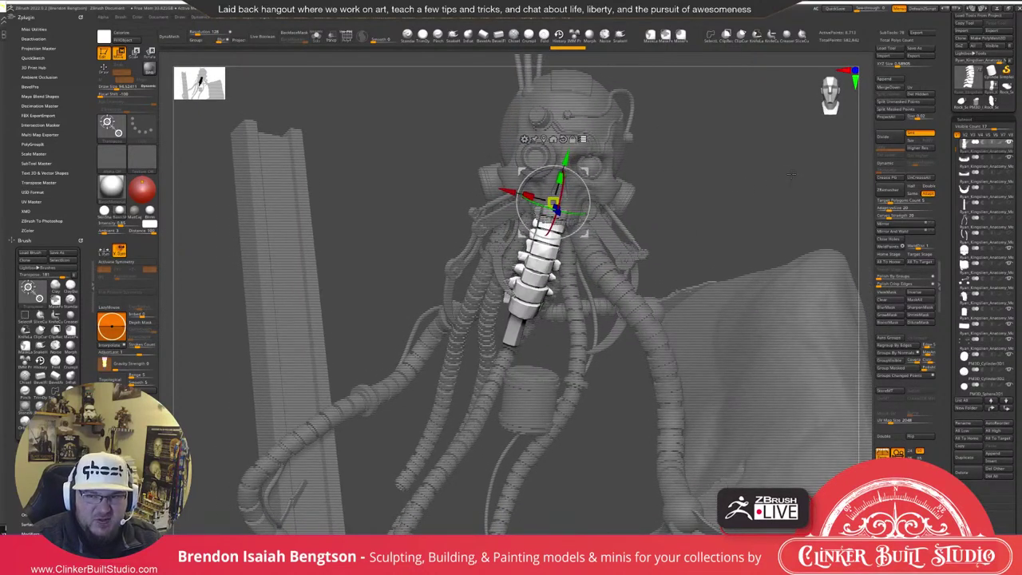
pyautogui.moveTo(791, 176); pyautogui.dragTo(782, 177)
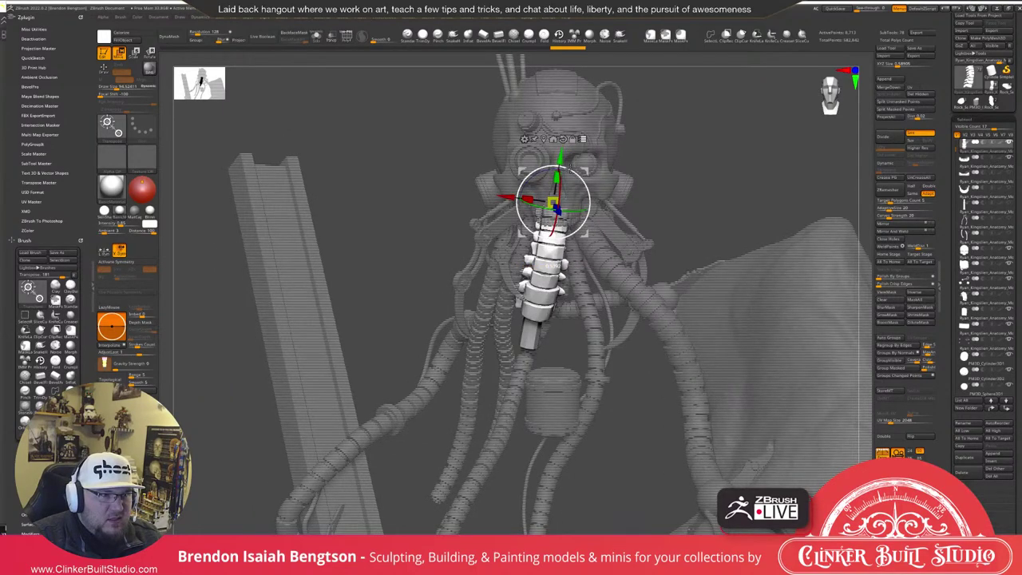
pyautogui.moveTo(703, 192); pyautogui.dragTo(798, 194)
pyautogui.moveTo(597, 190); pyautogui.dragTo(600, 207)
pyautogui.moveTo(838, 239)
pyautogui.mouseDown()
pyautogui.moveTo(767, 241)
pyautogui.moveTo(760, 220)
pyautogui.mouseUp()
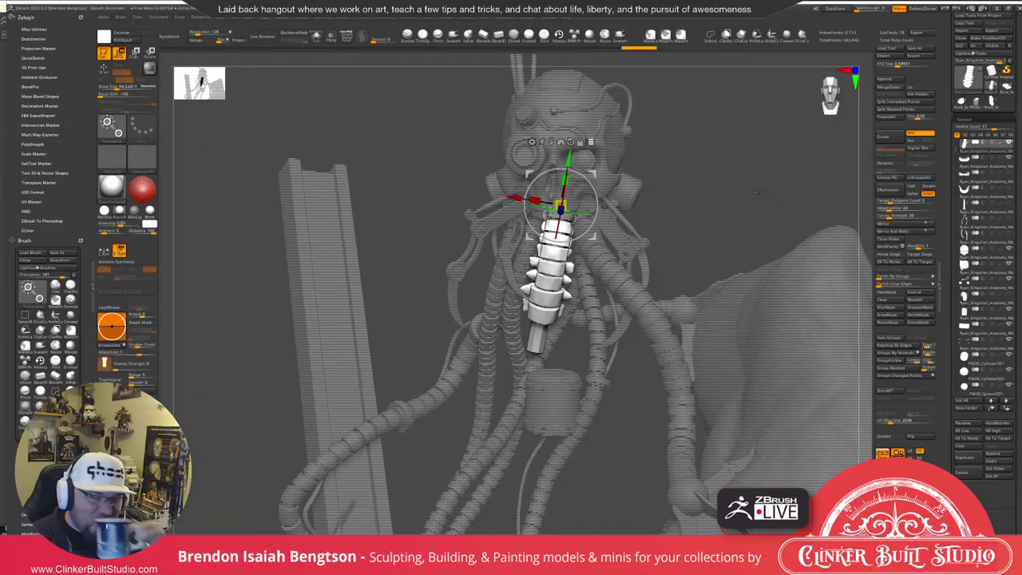
pyautogui.moveTo(760, 193); pyautogui.dragTo(727, 183)
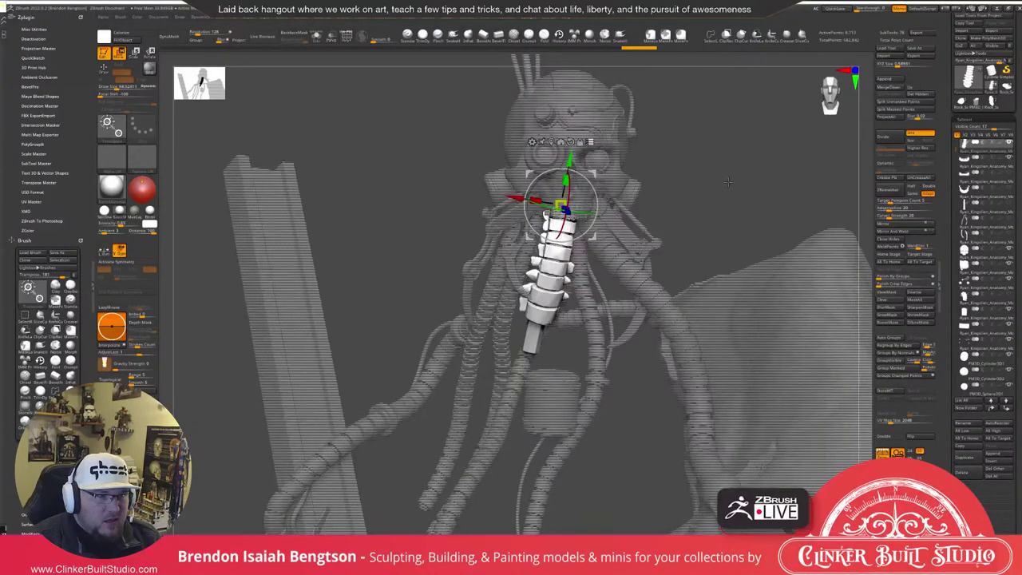
pyautogui.press('q')
pyautogui.press('f')
pyautogui.moveTo(728, 182)
pyautogui.mouseDown()
pyautogui.moveTo(744, 148)
pyautogui.moveTo(724, 141)
pyautogui.mouseUp()
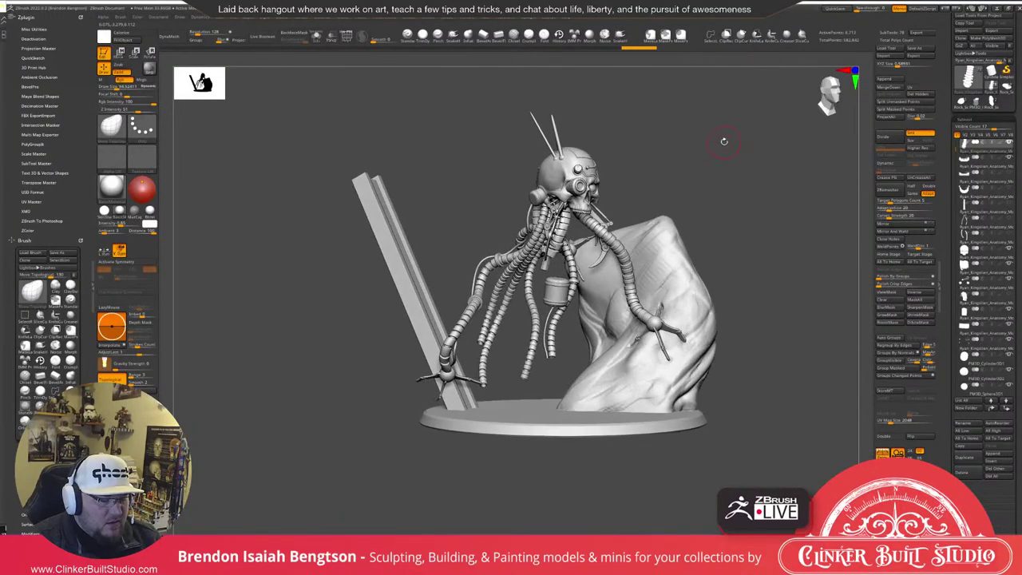
# Nudge the vertebrae slightly sideways from the front to line them up beneath the jaw.
pyautogui.press('w')
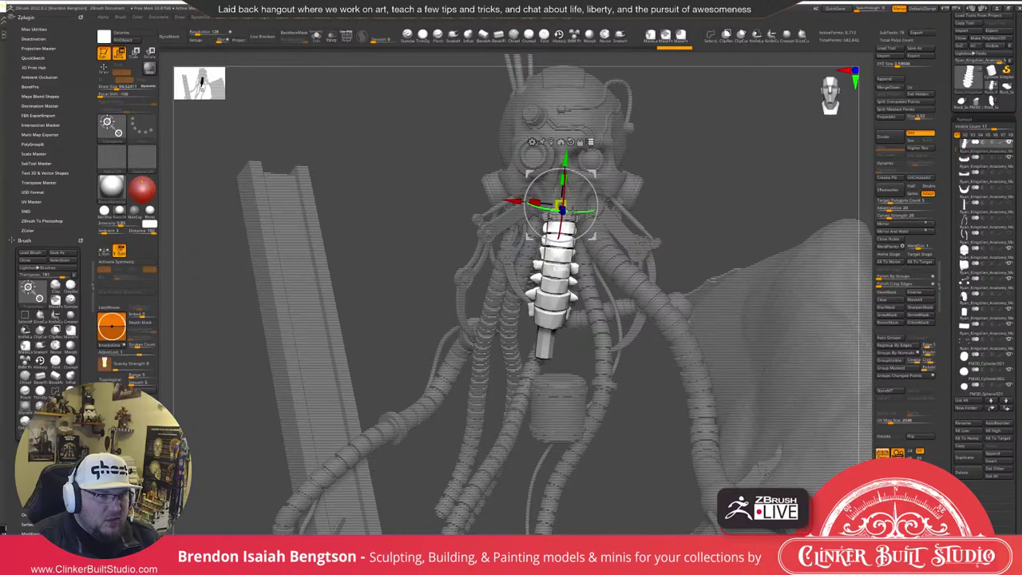
pyautogui.moveTo(586, 211); pyautogui.dragTo(590, 212)
pyautogui.moveTo(646, 171); pyautogui.dragTo(696, 149, button='right')
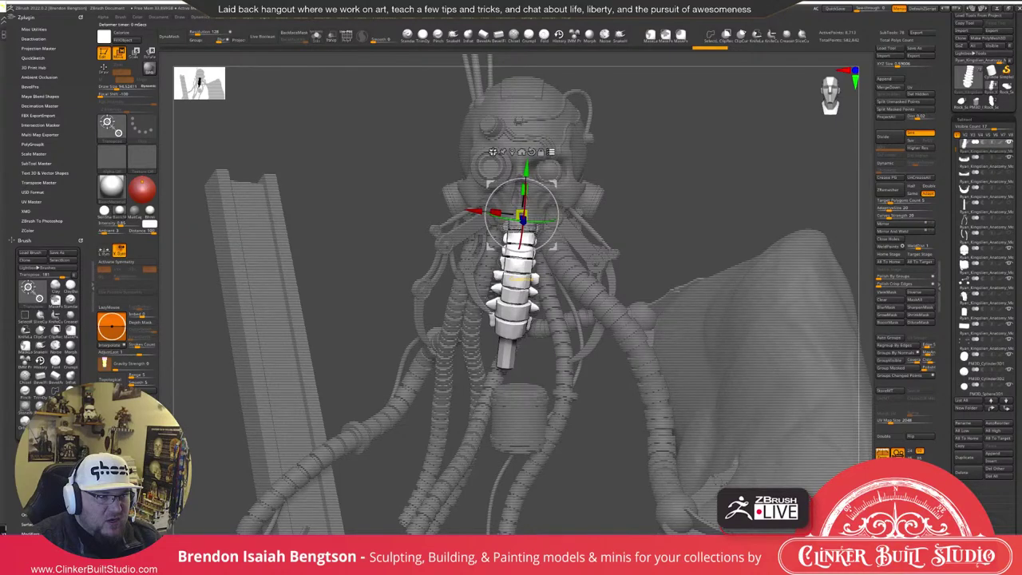
pyautogui.moveTo(493, 152); pyautogui.dragTo(540, 139, button='right')
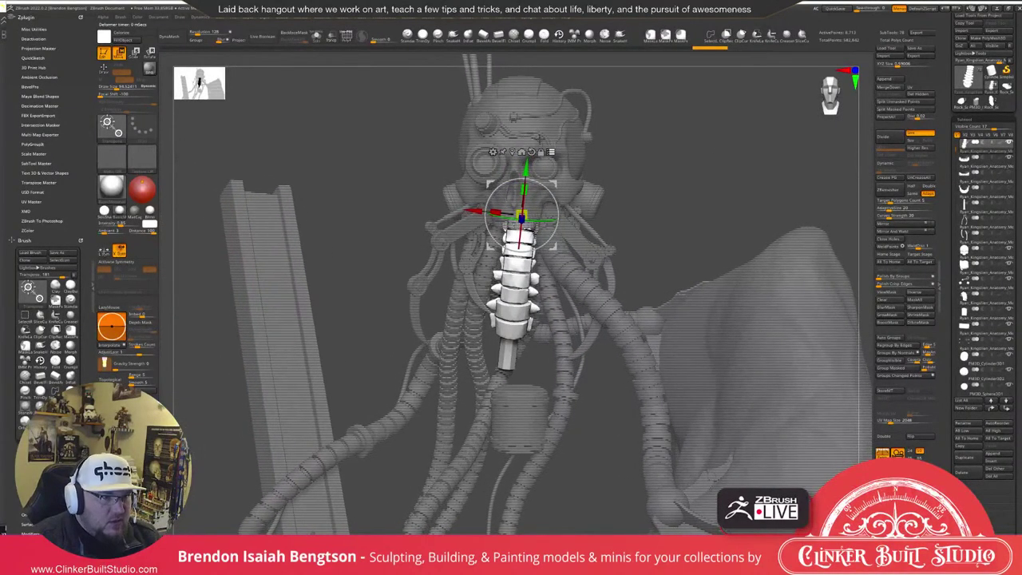
# Apply the Bend Curve deformer to the neck vertebrae.
pyautogui.click(551, 151)
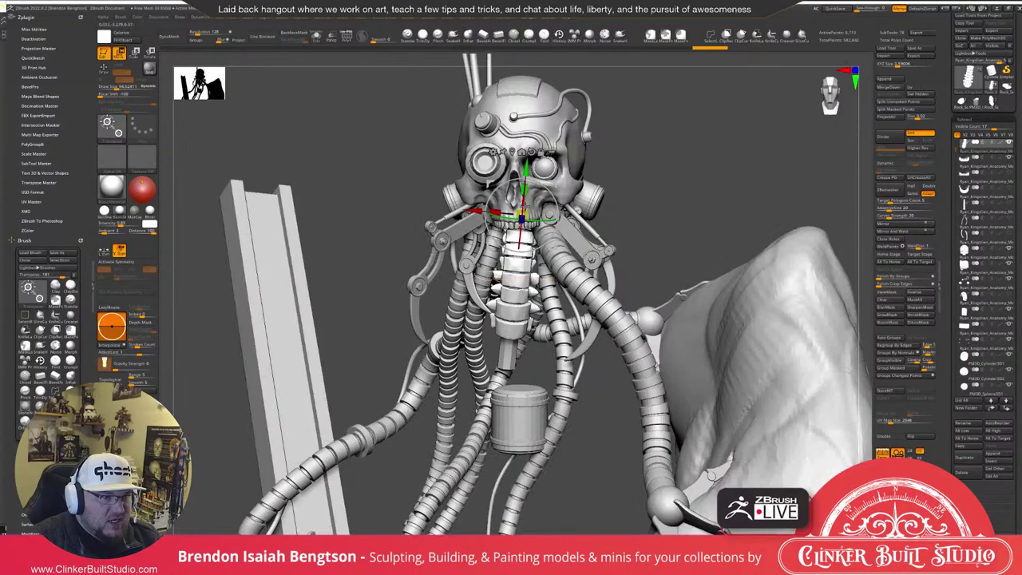
pyautogui.hotkey('alt', 's')
pyautogui.hotkey('alt', 's')
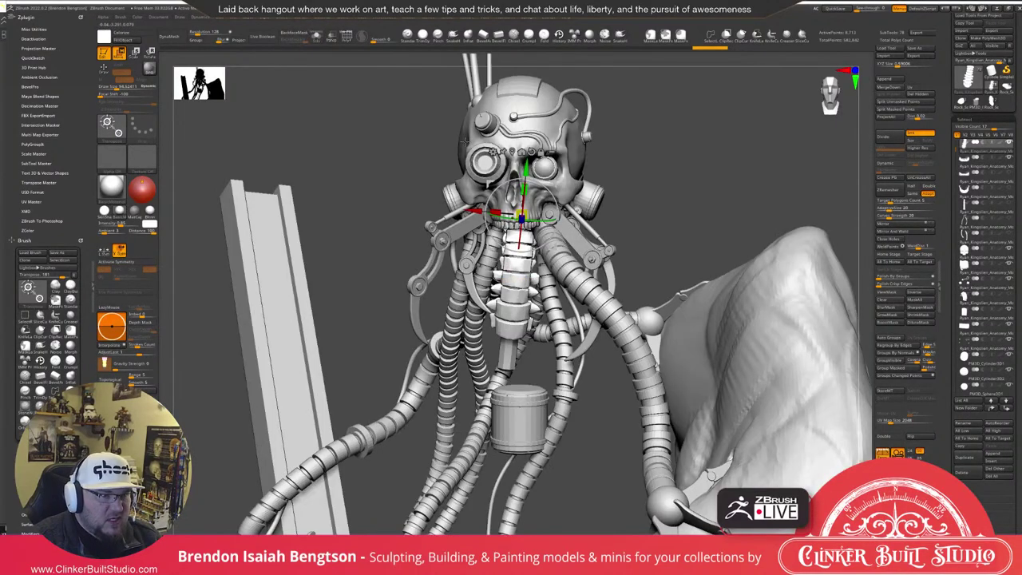
pyautogui.click(490, 152)
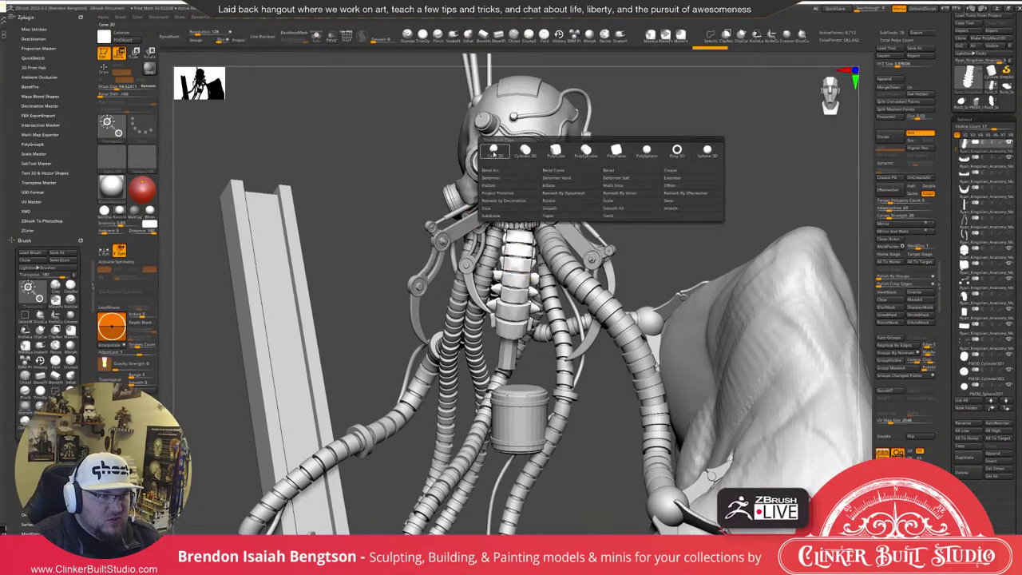
pyautogui.click(555, 170)
pyautogui.moveTo(391, 255); pyautogui.dragTo(481, 277)
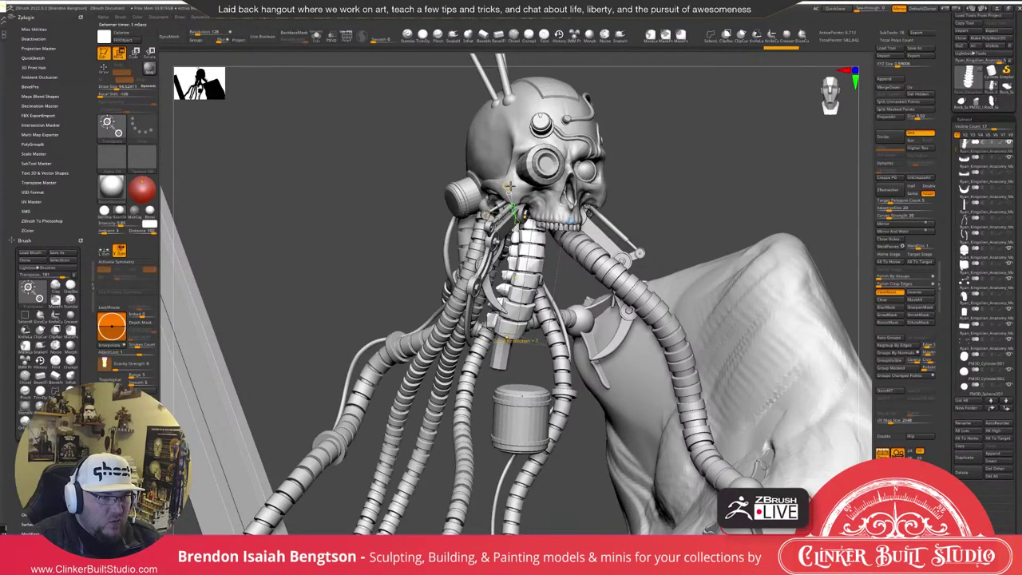
# Shift the middle and upper Bend Curve points to curve the vertebrae sideways, and review the full figure.
pyautogui.moveTo(686, 143); pyautogui.dragTo(639, 143)
pyautogui.moveTo(516, 276); pyautogui.dragTo(512, 276)
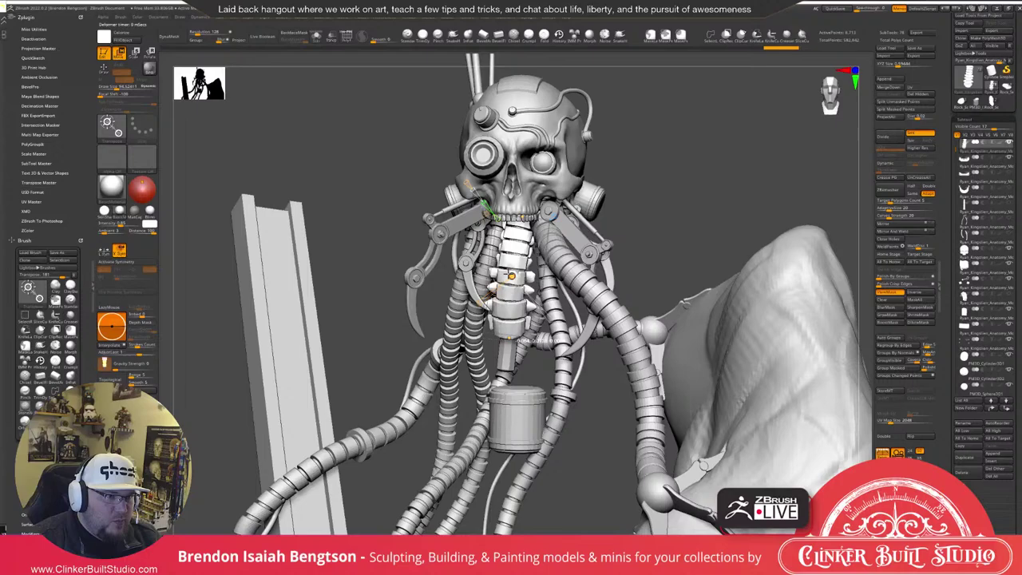
pyautogui.moveTo(511, 275); pyautogui.dragTo(511, 274)
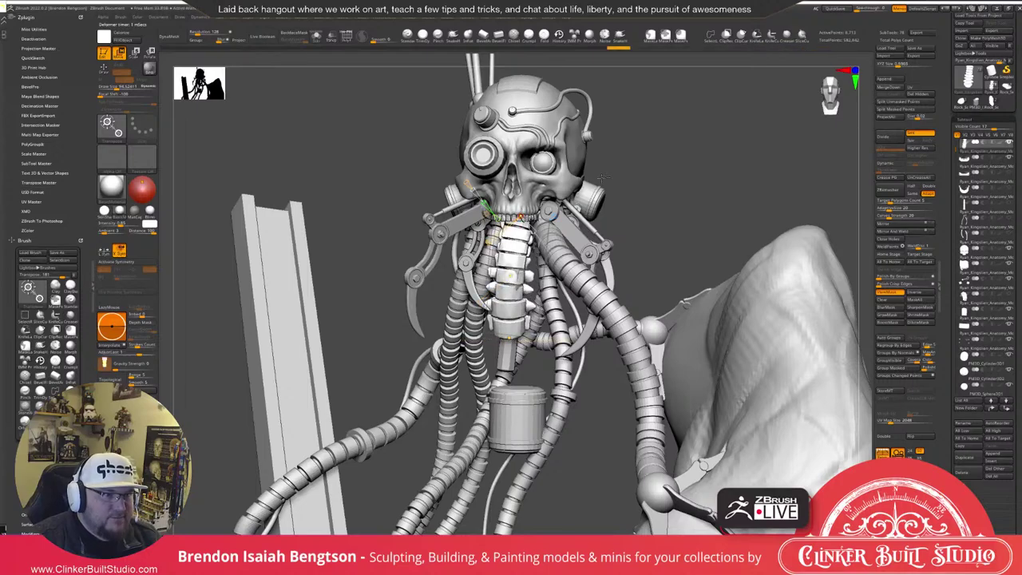
pyautogui.moveTo(668, 171); pyautogui.dragTo(699, 171)
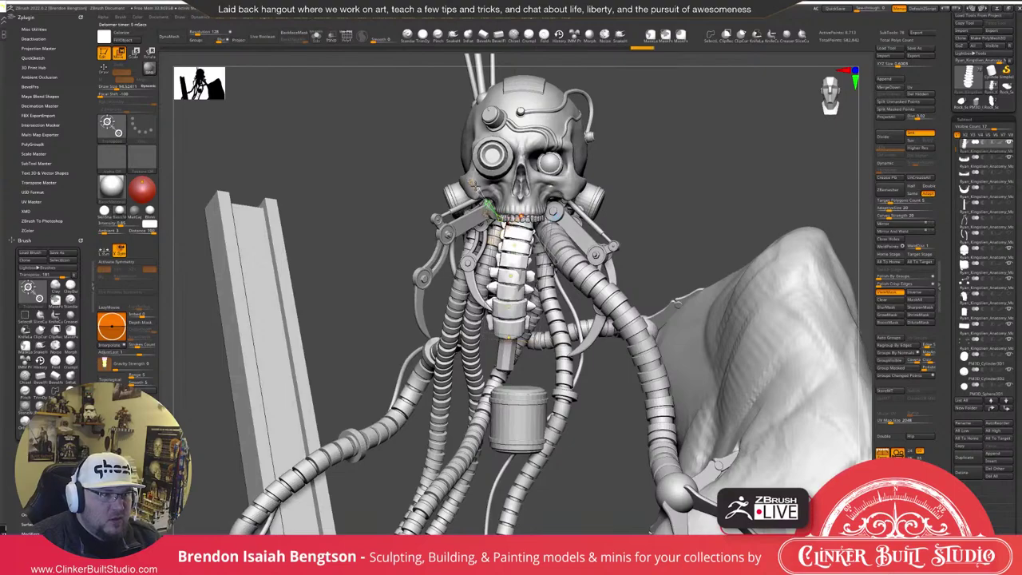
pyautogui.moveTo(515, 245); pyautogui.dragTo(519, 245)
pyautogui.moveTo(638, 171); pyautogui.dragTo(722, 178)
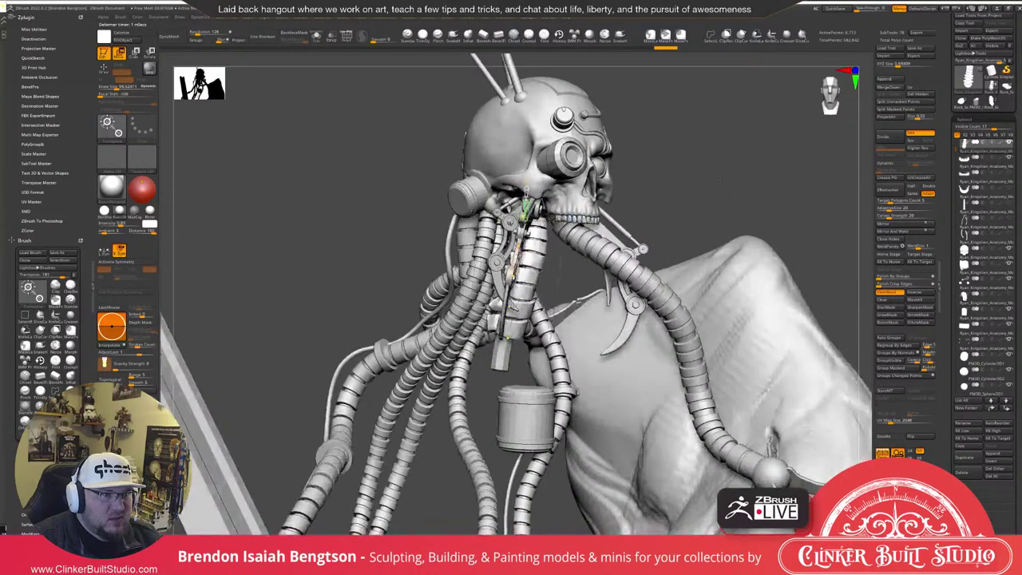
pyautogui.press('f')
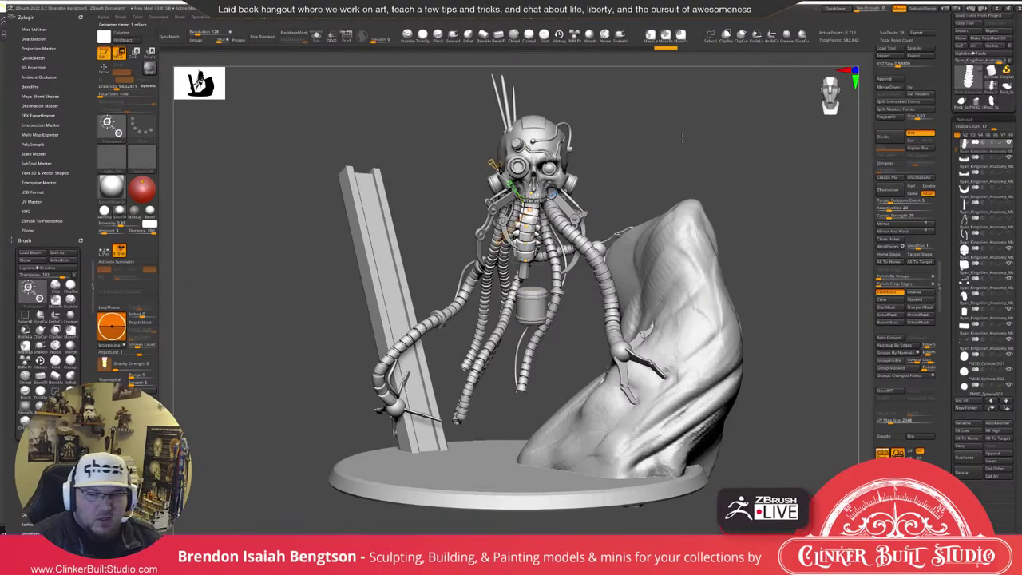
pyautogui.keyDown('alt'); pyautogui.moveTo(722, 142); pyautogui.dragTo(712, 107); pyautogui.keyUp('alt')
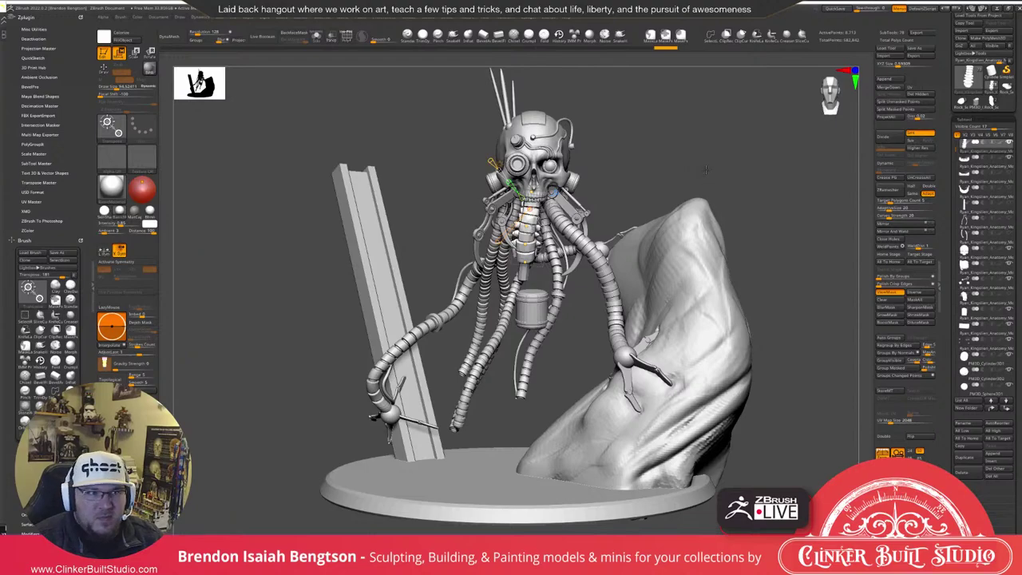
# Replace the Bend Curve deformer on the neck vertebrae with the standard Gizmo 3D and return to Draw mode.
pyautogui.keyDown('alt'); pyautogui.moveTo(705, 166); pyautogui.dragTo(698, 153); pyautogui.keyUp('alt')
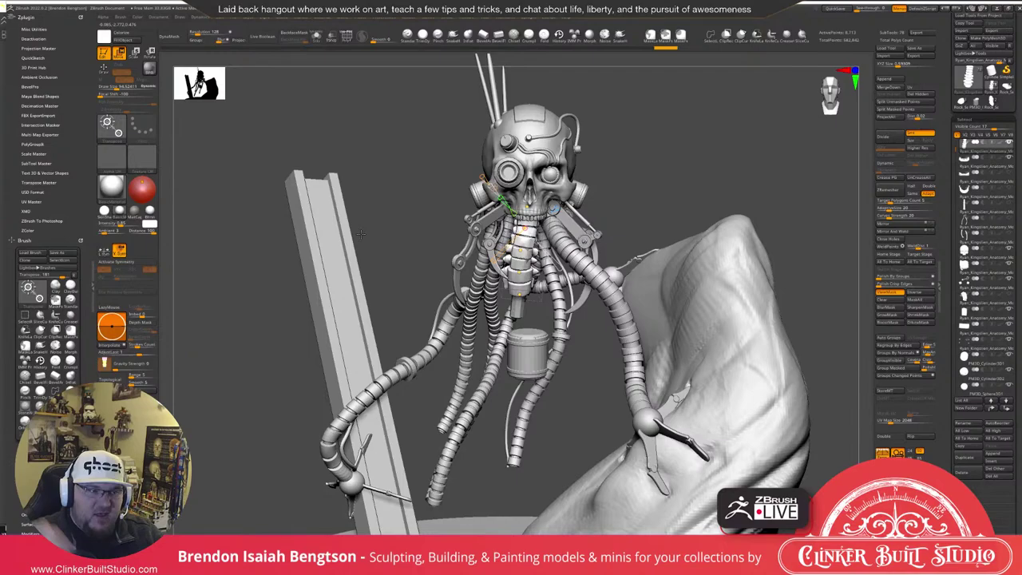
pyautogui.moveTo(361, 233); pyautogui.dragTo(501, 183)
pyautogui.click(497, 188)
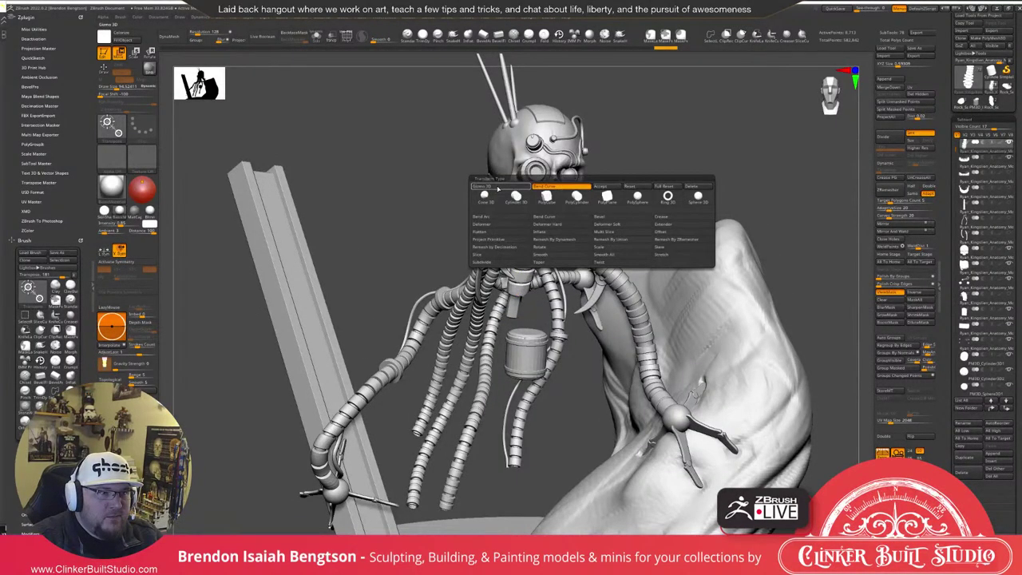
pyautogui.click(498, 188)
pyautogui.moveTo(651, 151)
pyautogui.mouseDown()
pyautogui.moveTo(766, 149)
pyautogui.moveTo(703, 145)
pyautogui.moveTo(658, 200)
pyautogui.mouseUp()
pyautogui.press('q')
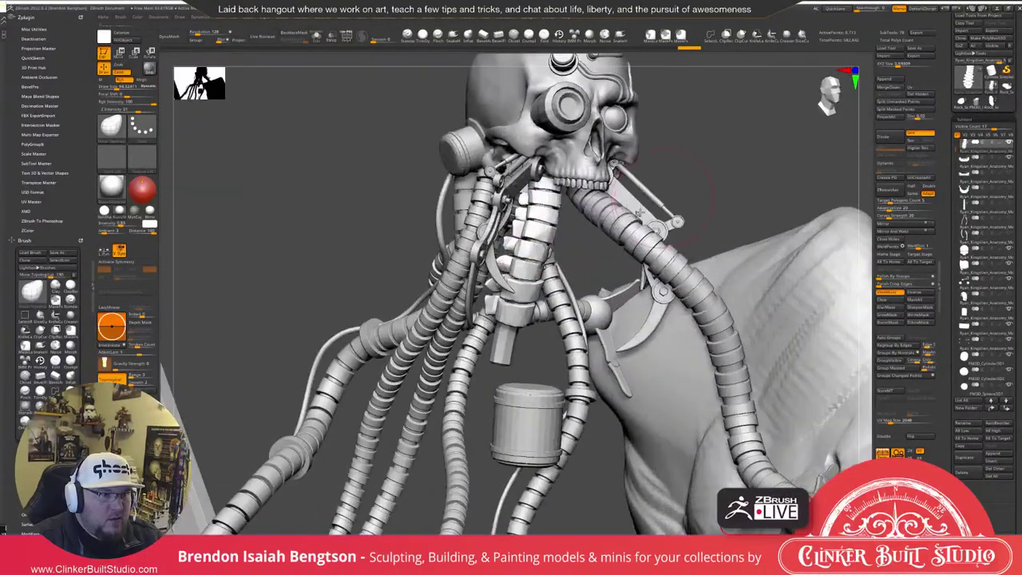
# Select the faceted rod beneath the neck vertebrae and set the brush's draw size to about 175.
pyautogui.keyDown('alt'); pyautogui.click(504, 335); pyautogui.keyUp('alt')
pyautogui.moveTo(758, 149); pyautogui.dragTo(744, 147)
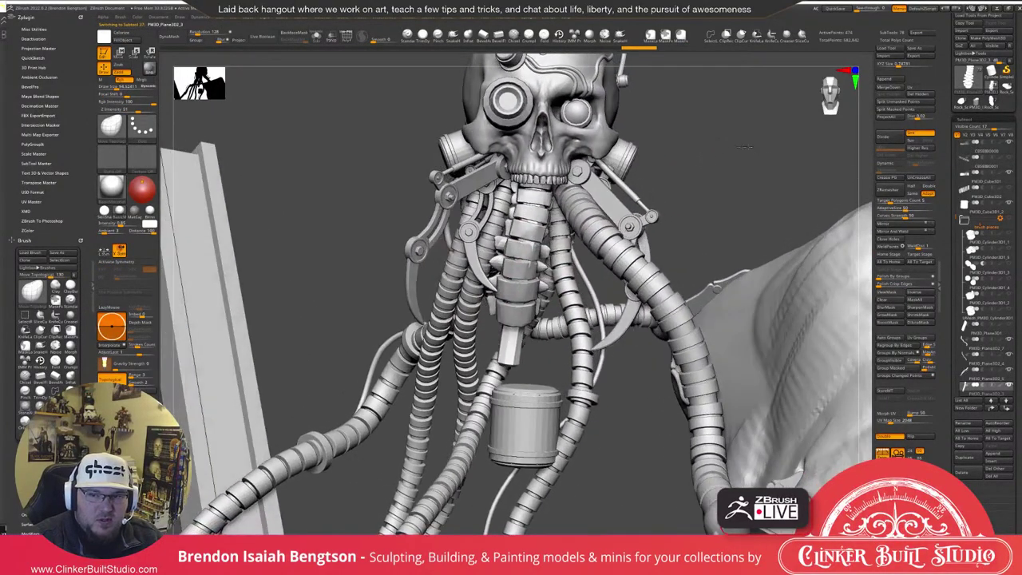
pyautogui.press('space')
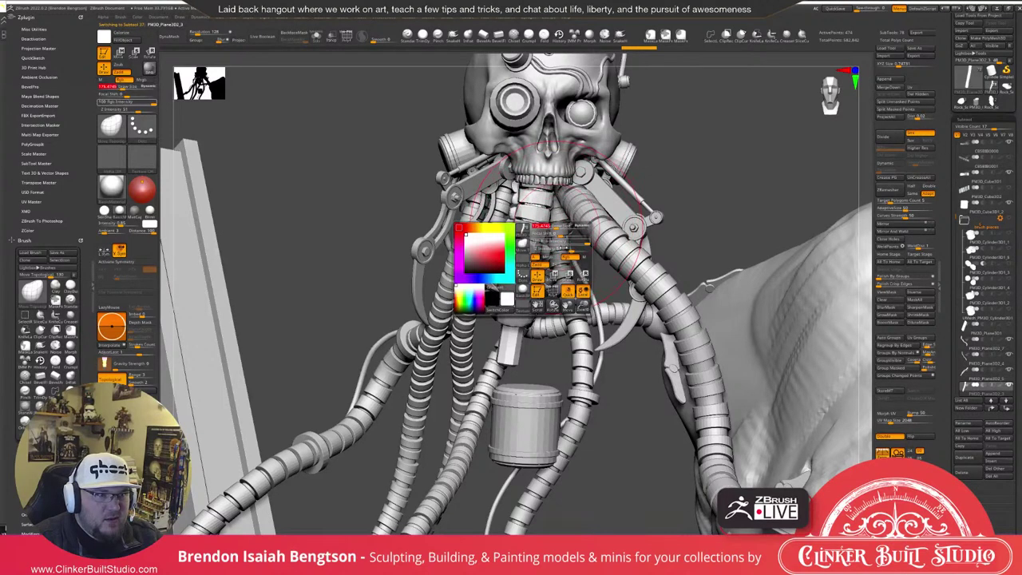
pyautogui.click(568, 257)
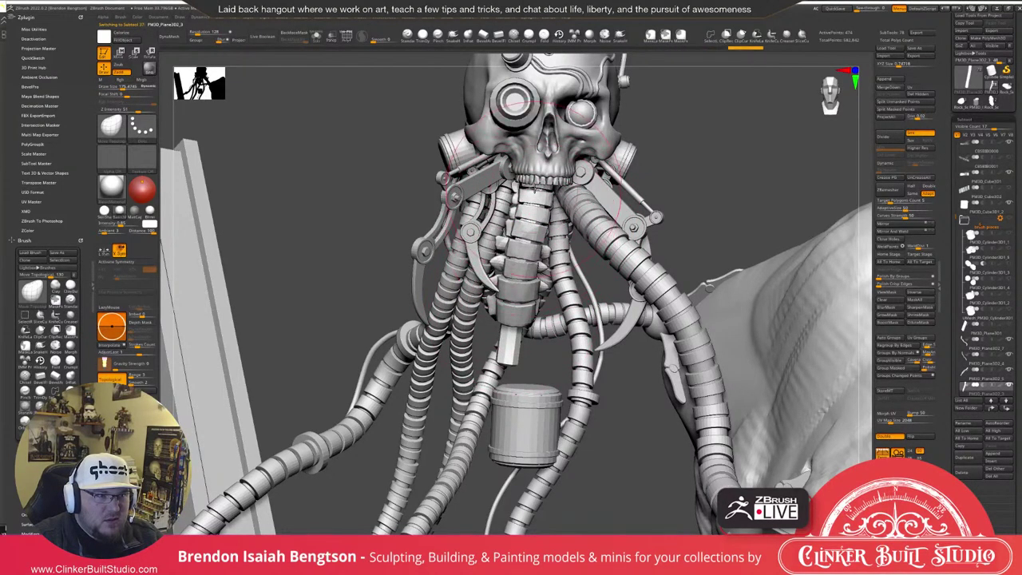
# Select the canister below the neck rod, isolate it in the view and show its polyframe.
pyautogui.moveTo(719, 152)
pyautogui.mouseDown()
pyautogui.moveTo(707, 154)
pyautogui.moveTo(719, 136)
pyautogui.moveTo(696, 130)
pyautogui.mouseUp()
pyautogui.press('f')
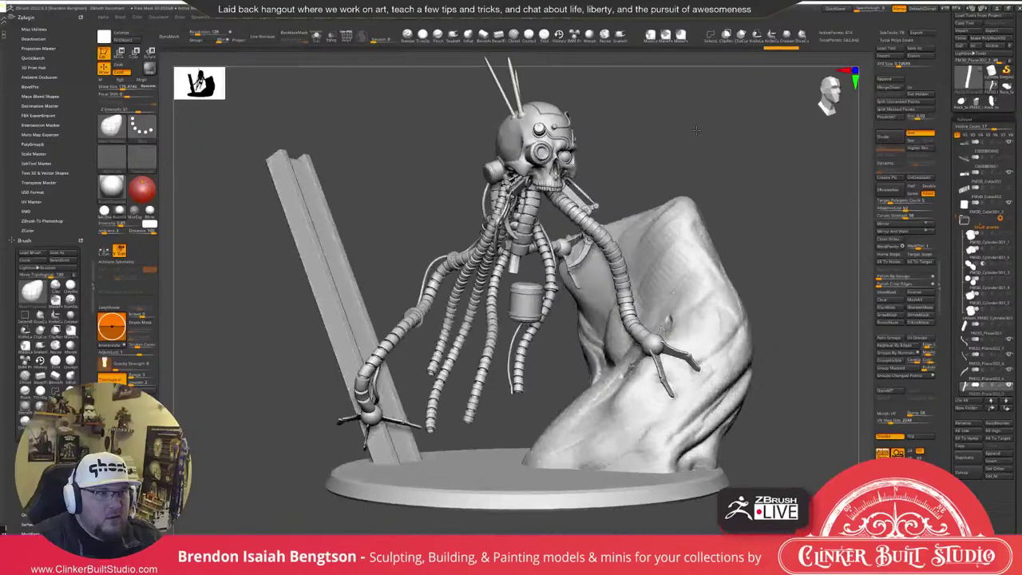
pyautogui.moveTo(696, 130); pyautogui.dragTo(616, 175)
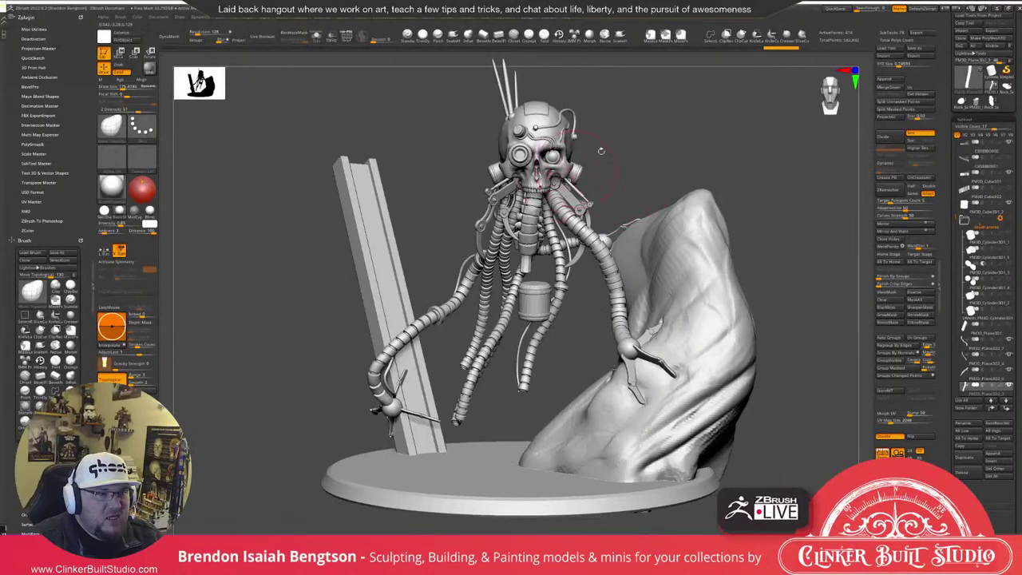
pyautogui.keyDown('alt'); pyautogui.moveTo(644, 135); pyautogui.dragTo(644, 169); pyautogui.keyUp('alt')
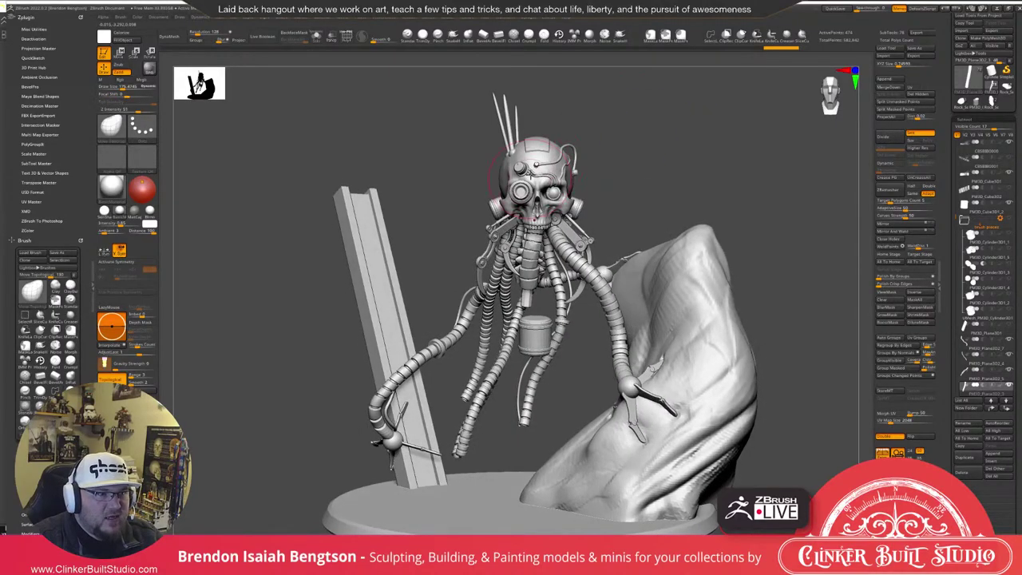
pyautogui.moveTo(695, 160)
pyautogui.mouseDown()
pyautogui.moveTo(731, 166)
pyautogui.moveTo(711, 165)
pyautogui.mouseUp()
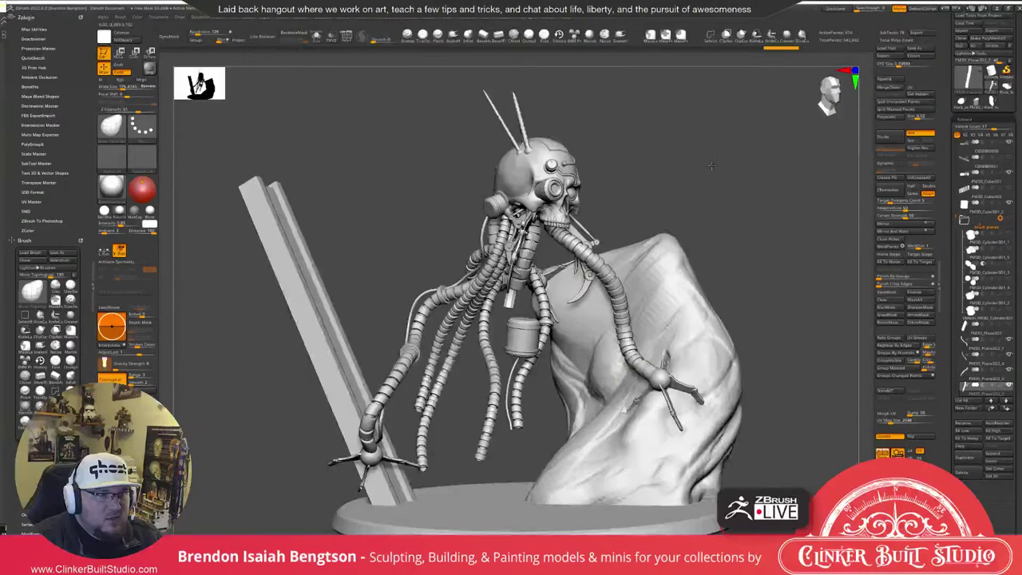
pyautogui.moveTo(711, 165)
pyautogui.mouseDown()
pyautogui.moveTo(691, 164)
pyautogui.moveTo(750, 260)
pyautogui.moveTo(721, 287)
pyautogui.moveTo(719, 335)
pyautogui.moveTo(696, 134)
pyautogui.moveTo(691, 223)
pyautogui.moveTo(642, 230)
pyautogui.mouseUp()
pyautogui.keyDown('alt'); pyautogui.click(532, 332); pyautogui.keyUp('alt')
pyautogui.hotkey('alt', 'shift', 's')
pyautogui.hotkey('shift', 'f')
pyautogui.press('space')
pyautogui.moveTo(772, 244); pyautogui.dragTo(765, 176)
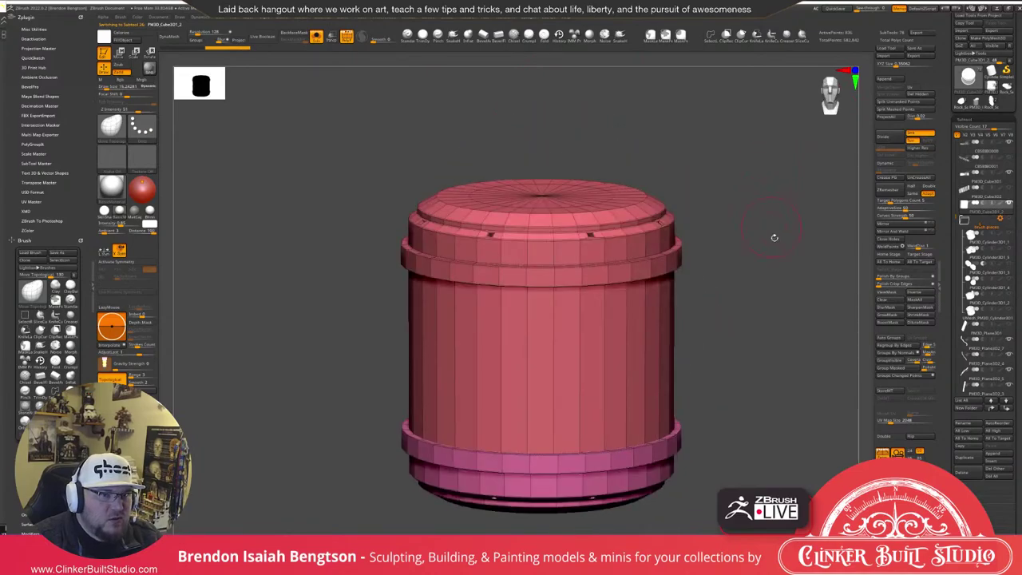
pyautogui.keyDown('alt'); pyautogui.moveTo(775, 237); pyautogui.dragTo(761, 267); pyautogui.keyUp('alt')
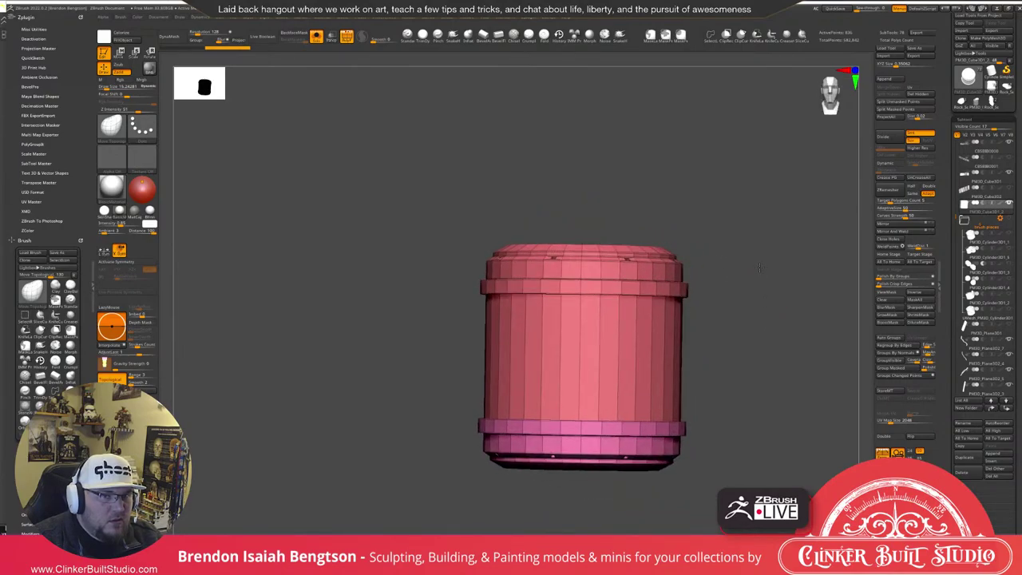
# Bring the rest of the figure back into view and try Mirror And Weld on the canister.
pyautogui.moveTo(970, 241)
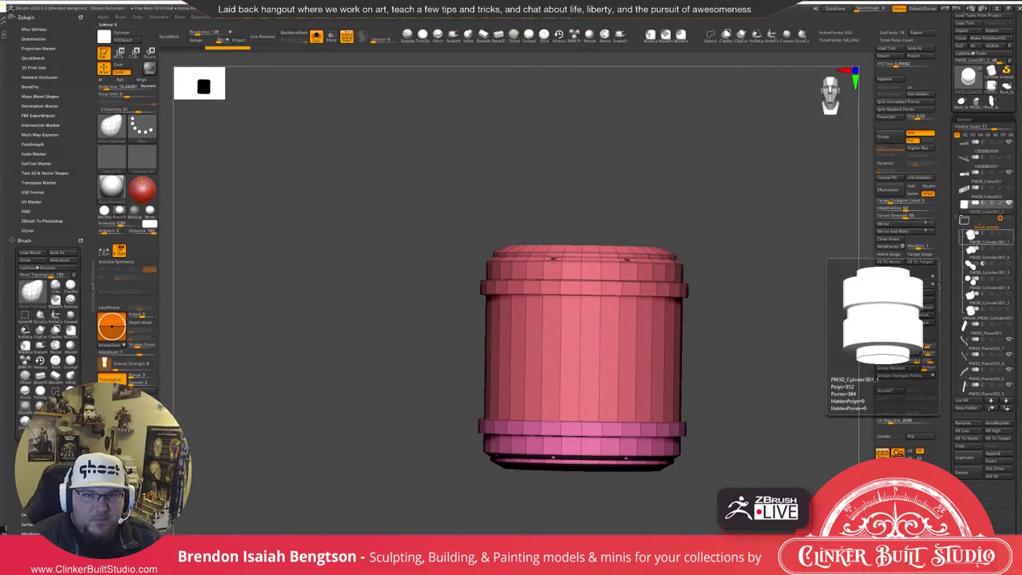
pyautogui.moveTo(1021, 180); pyautogui.dragTo(728, 163)
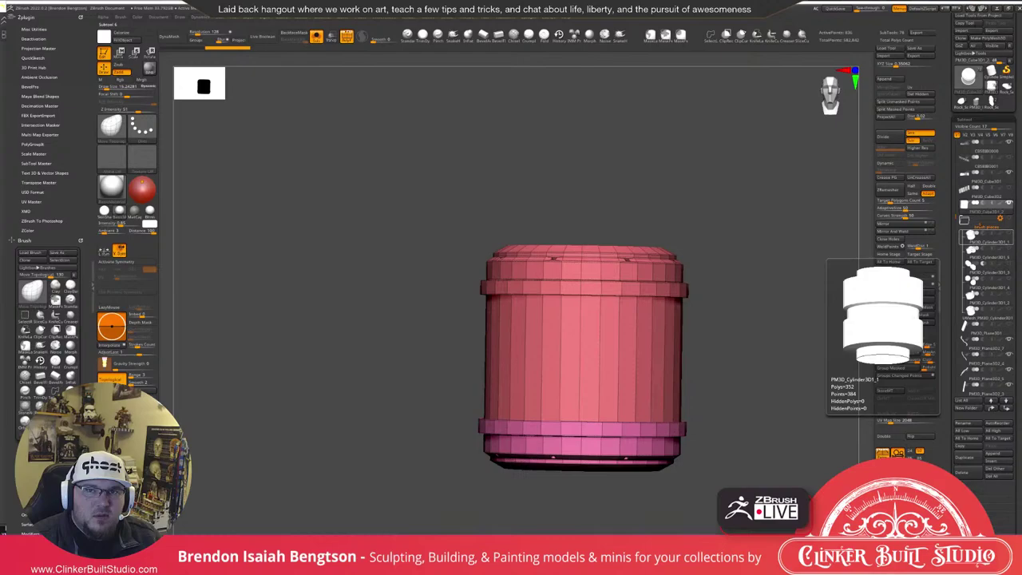
pyautogui.moveTo(763, 216); pyautogui.dragTo(762, 190)
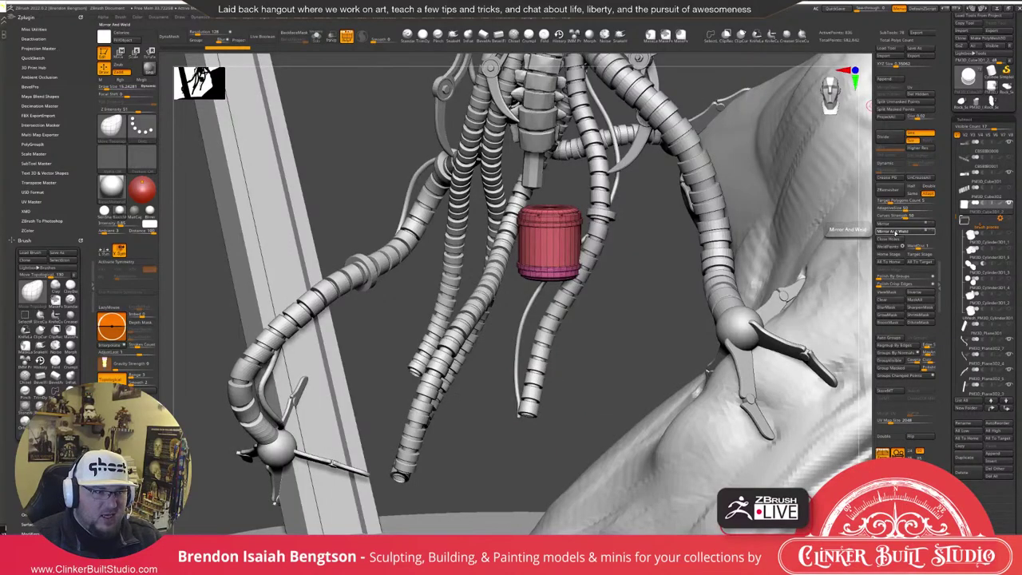
pyautogui.click(894, 232)
pyautogui.hotkey('ctrl', 'z')
# Center the transform gizmo on the canister and reset its orientation so that the canister stands upright.
pyautogui.moveTo(668, 294)
pyautogui.keyDown('alt'); pyautogui.mouseDown()
pyautogui.moveTo(705, 292)
pyautogui.moveTo(706, 335)
pyautogui.moveTo(713, 310)
pyautogui.moveTo(762, 315)
pyautogui.moveTo(789, 288)
pyautogui.moveTo(816, 289)
pyautogui.mouseUp(); pyautogui.keyUp('alt')
pyautogui.press('w')
pyautogui.click(573, 230)
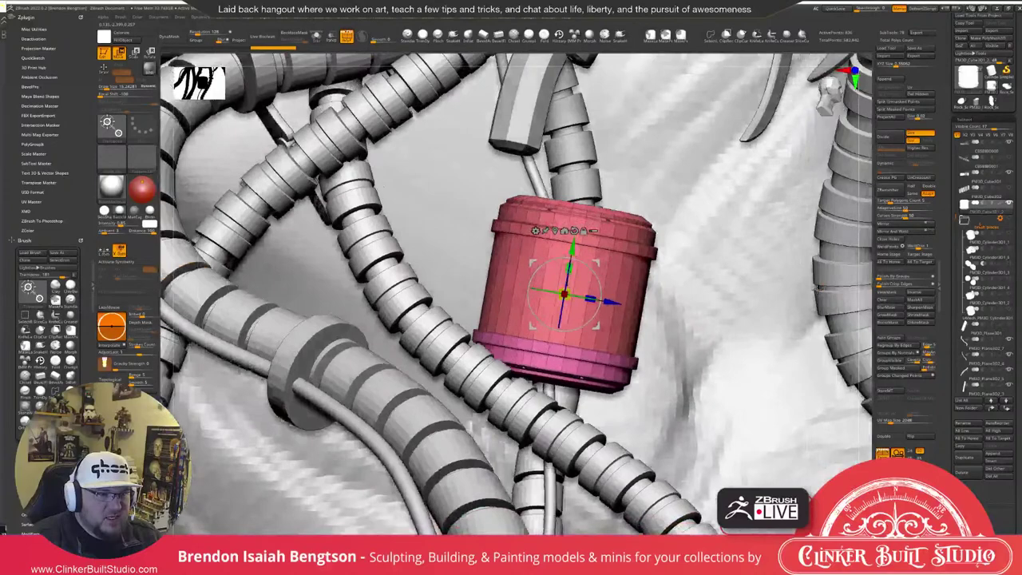
pyautogui.moveTo(557, 264); pyautogui.dragTo(546, 264, button='right')
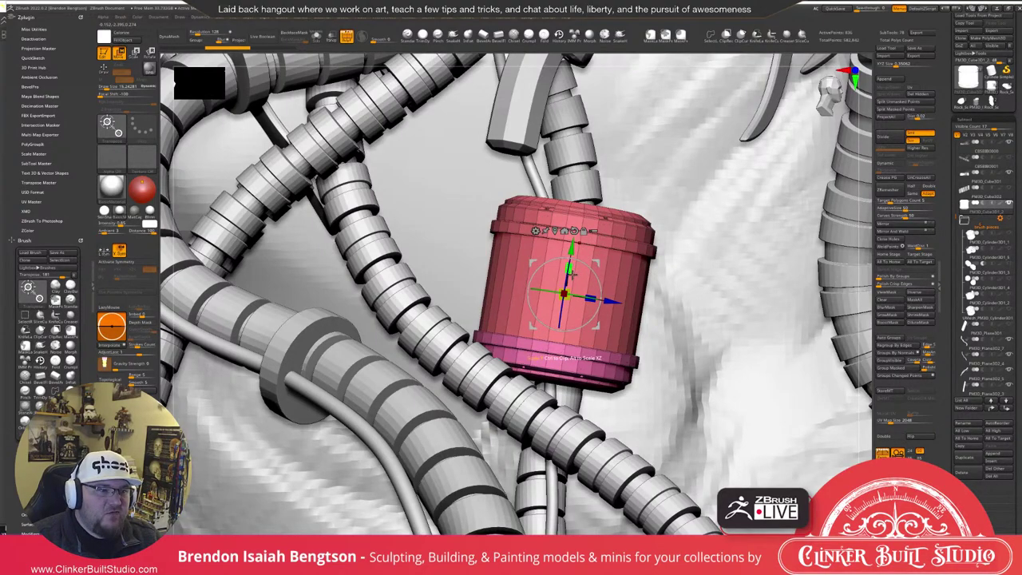
pyautogui.moveTo(649, 259); pyautogui.dragTo(632, 261, button='right')
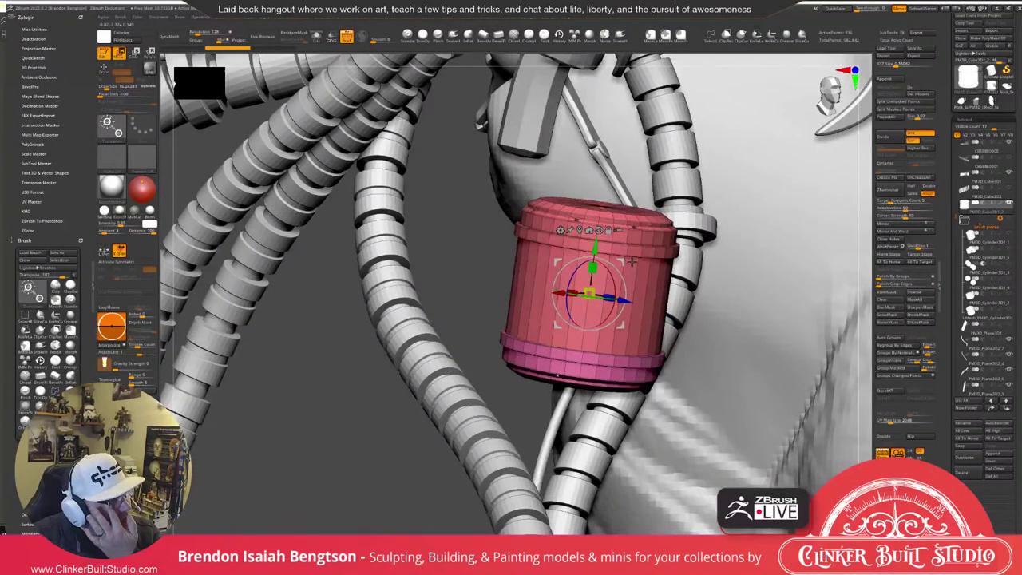
pyautogui.moveTo(630, 261); pyautogui.dragTo(625, 224, button='right')
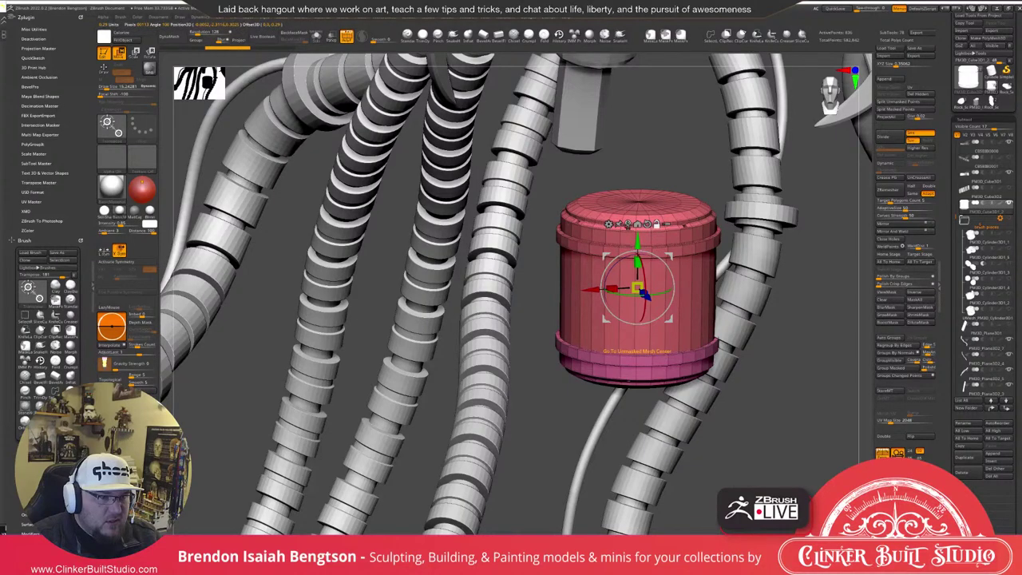
pyautogui.moveTo(628, 225); pyautogui.dragTo(682, 173, button='right')
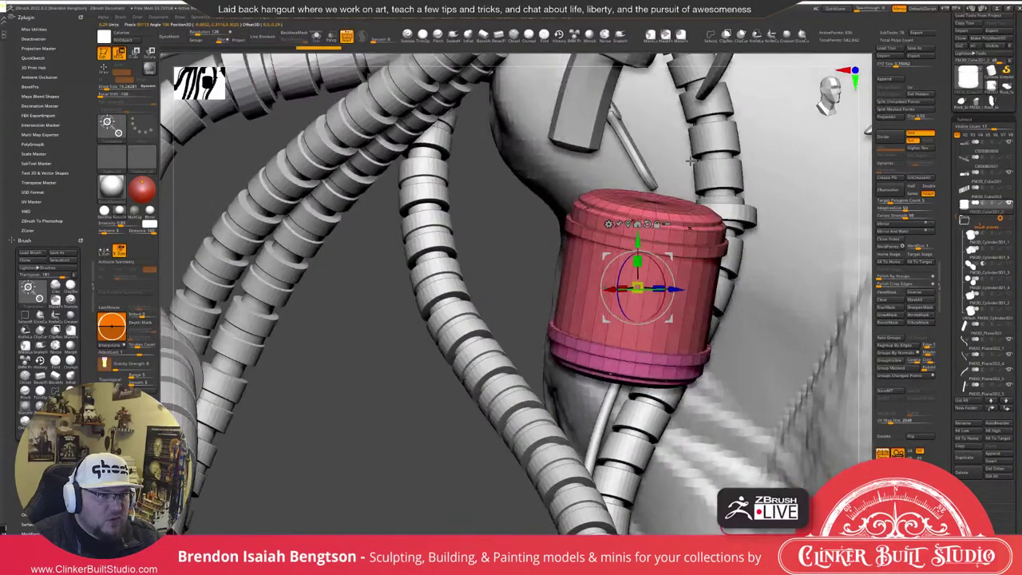
pyautogui.click(646, 224)
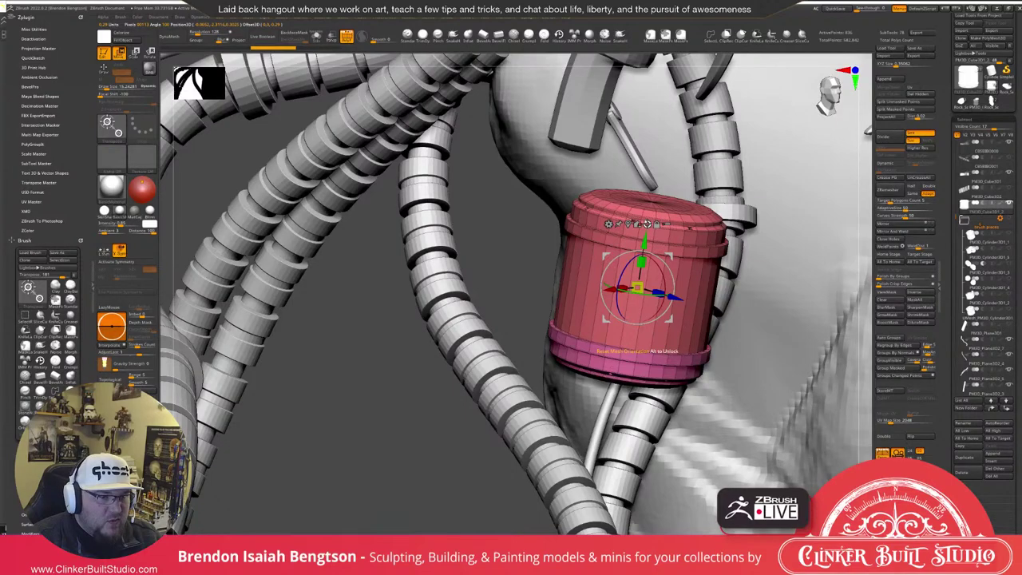
pyautogui.click(646, 225)
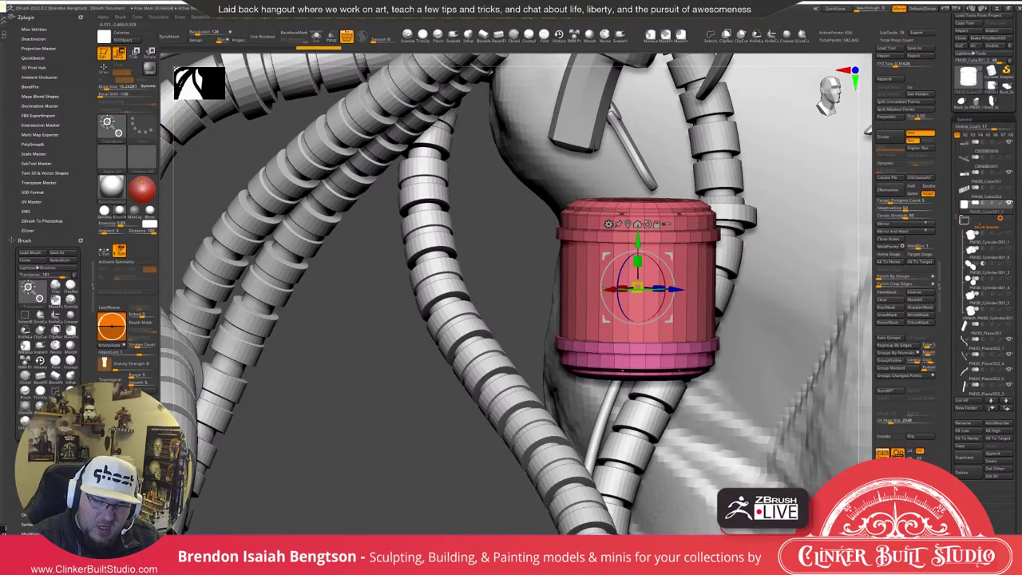
# Examine how the upright canister sits between the neck rod and the hanging tentacles from several angles.
pyautogui.moveTo(587, 169); pyautogui.dragTo(503, 228)
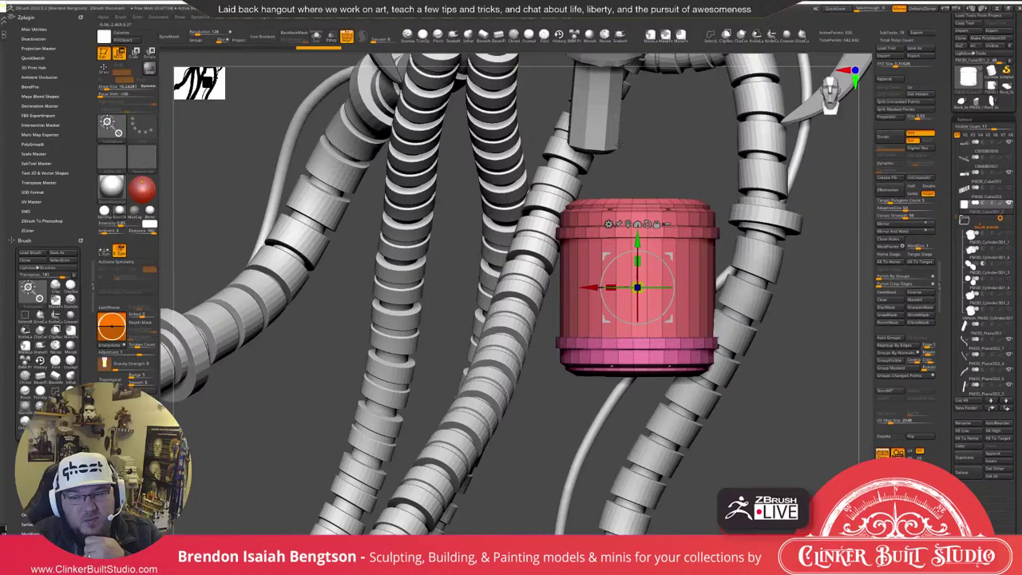
pyautogui.keyDown('alt'); pyautogui.moveTo(620, 145); pyautogui.dragTo(639, 239); pyautogui.keyUp('alt')
pyautogui.moveTo(639, 240); pyautogui.dragTo(672, 264)
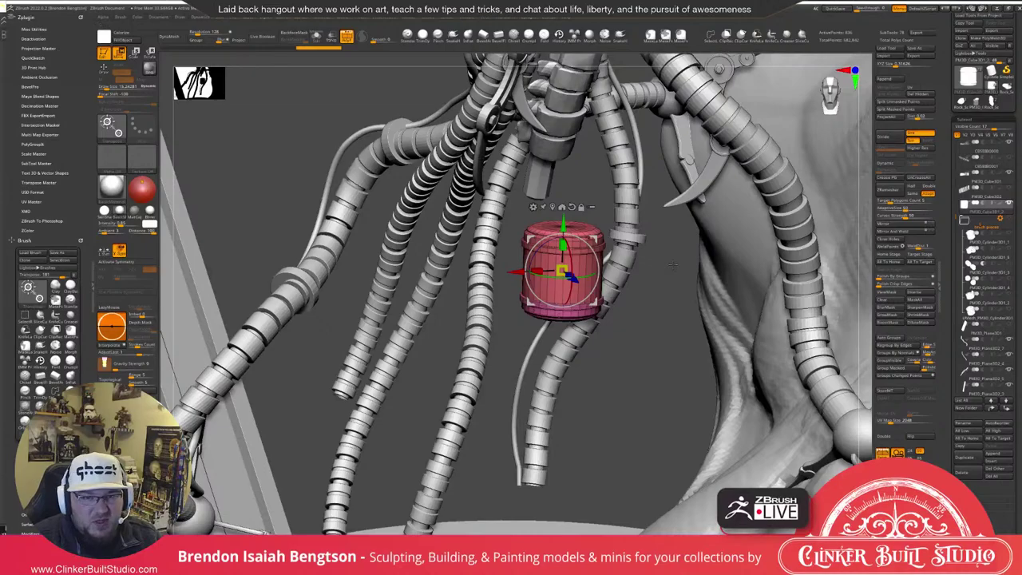
pyautogui.moveTo(661, 288); pyautogui.dragTo(668, 265)
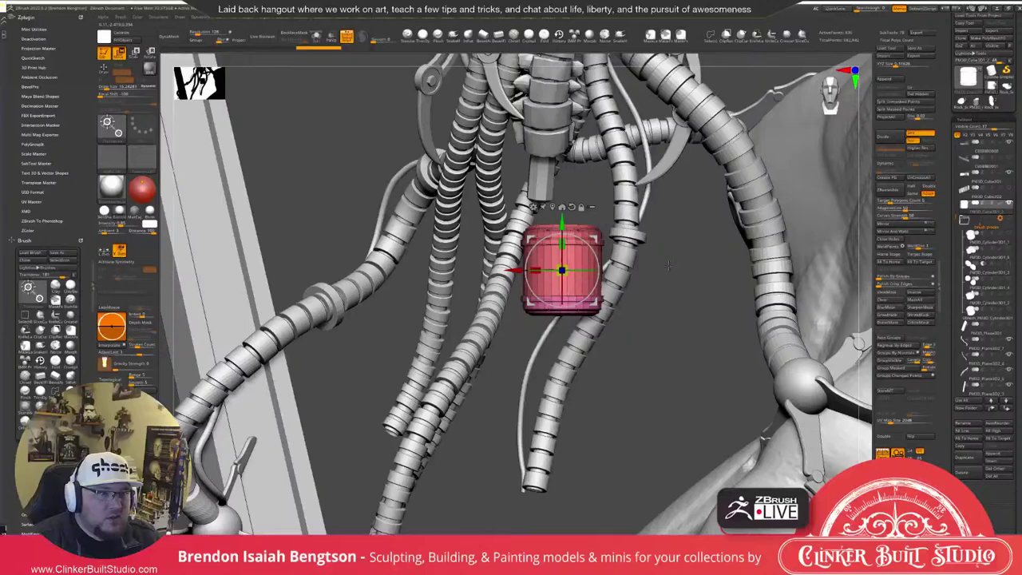
pyautogui.keyDown('alt'); pyautogui.moveTo(669, 267); pyautogui.dragTo(766, 259); pyautogui.keyUp('alt')
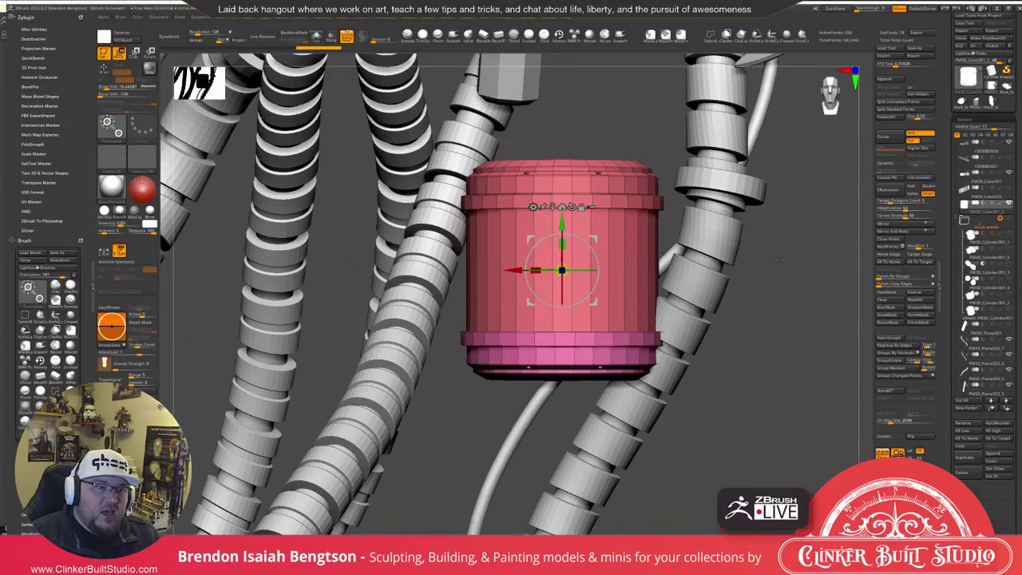
pyautogui.moveTo(780, 260); pyautogui.dragTo(801, 259)
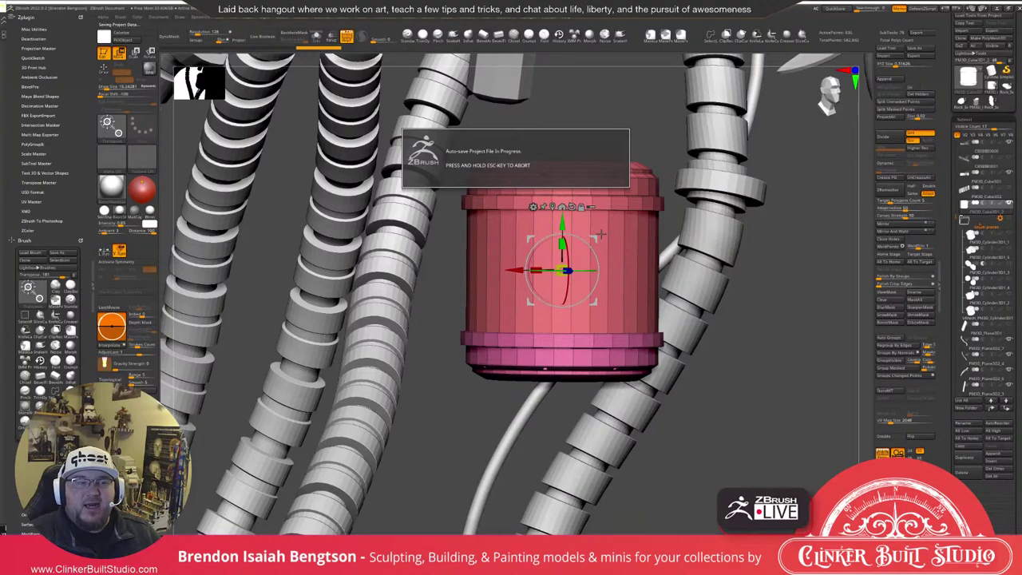
pyautogui.keyDown('alt'); pyautogui.moveTo(710, 343); pyautogui.dragTo(708, 285); pyautogui.keyUp('alt')
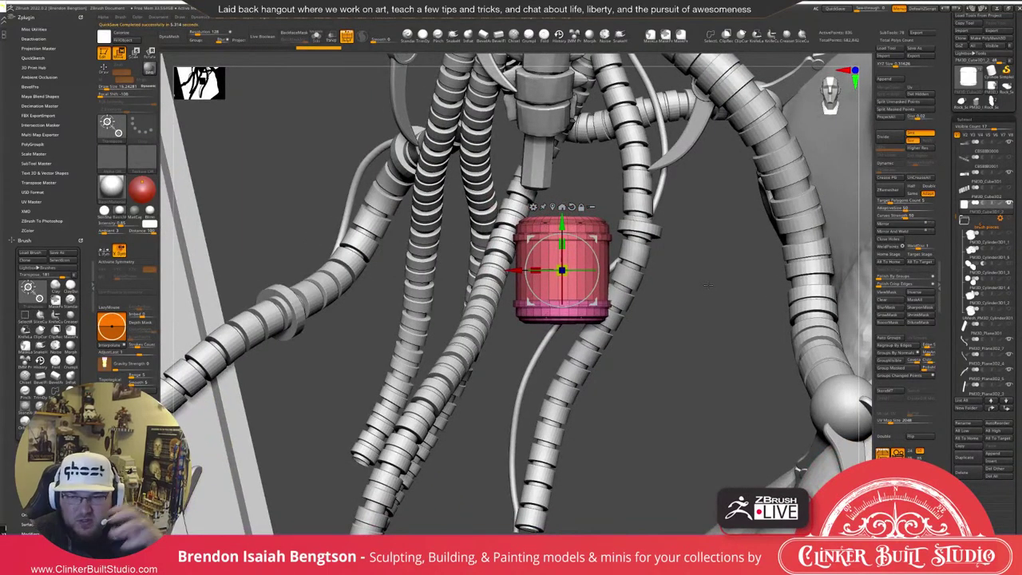
pyautogui.moveTo(708, 285); pyautogui.dragTo(707, 305)
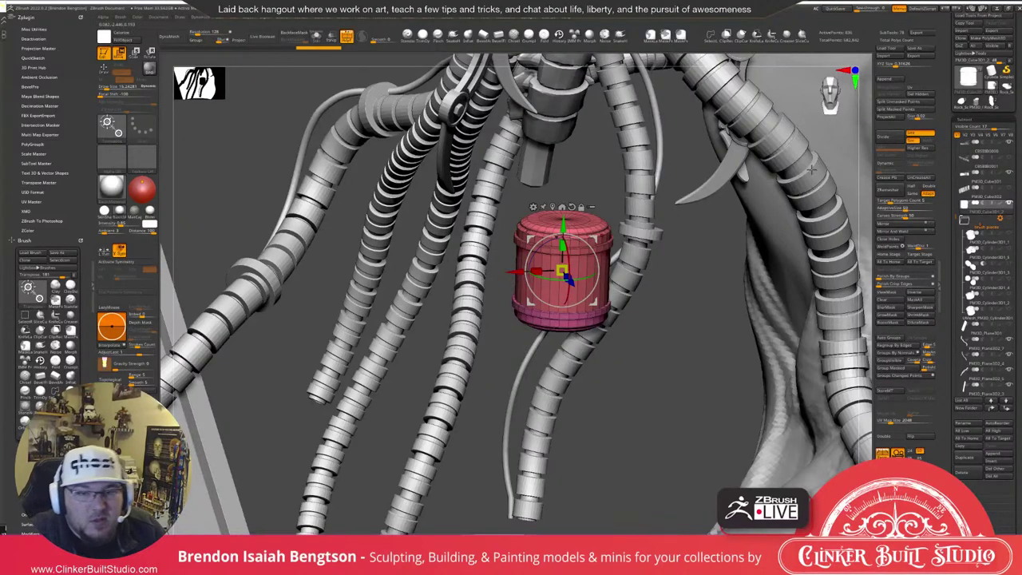
pyautogui.moveTo(689, 305); pyautogui.dragTo(690, 303)
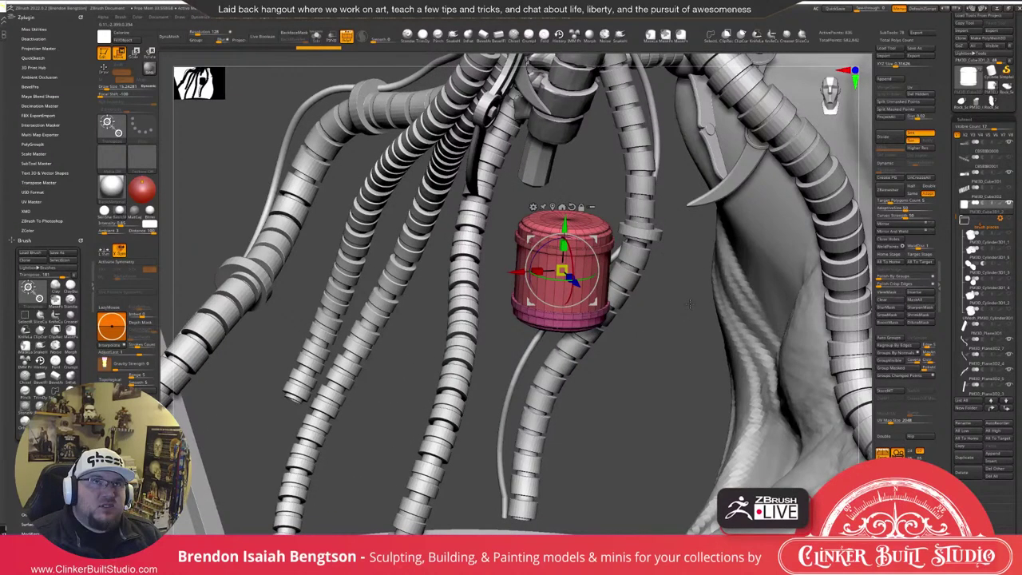
# Review the canister's placement and scale against the whole creature, beam, rock and base.
pyautogui.keyDown('alt'); pyautogui.moveTo(689, 304); pyautogui.dragTo(674, 276); pyautogui.keyUp('alt')
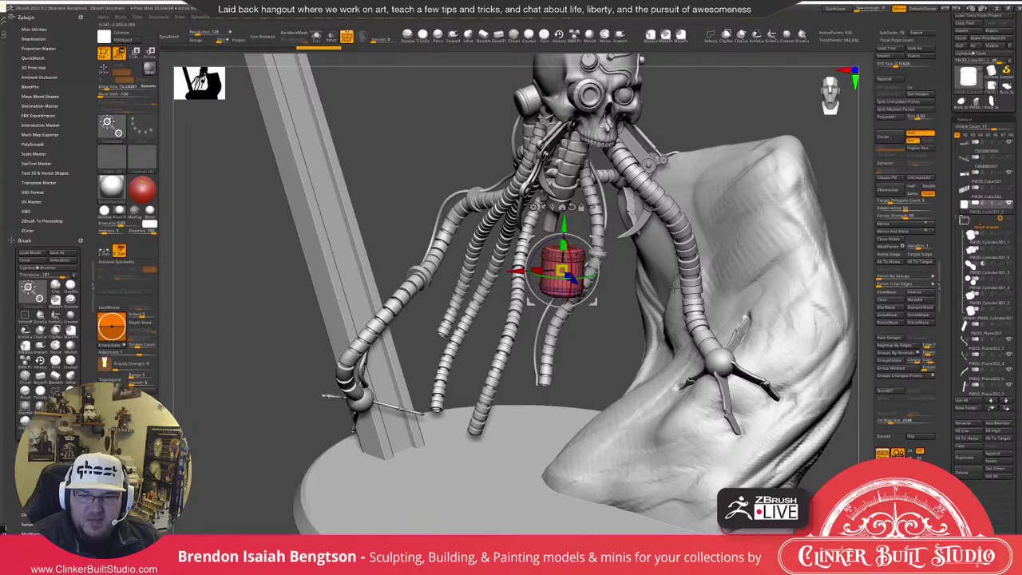
pyautogui.moveTo(724, 197)
pyautogui.mouseDown()
pyautogui.moveTo(730, 141)
pyautogui.moveTo(744, 151)
pyautogui.mouseUp()
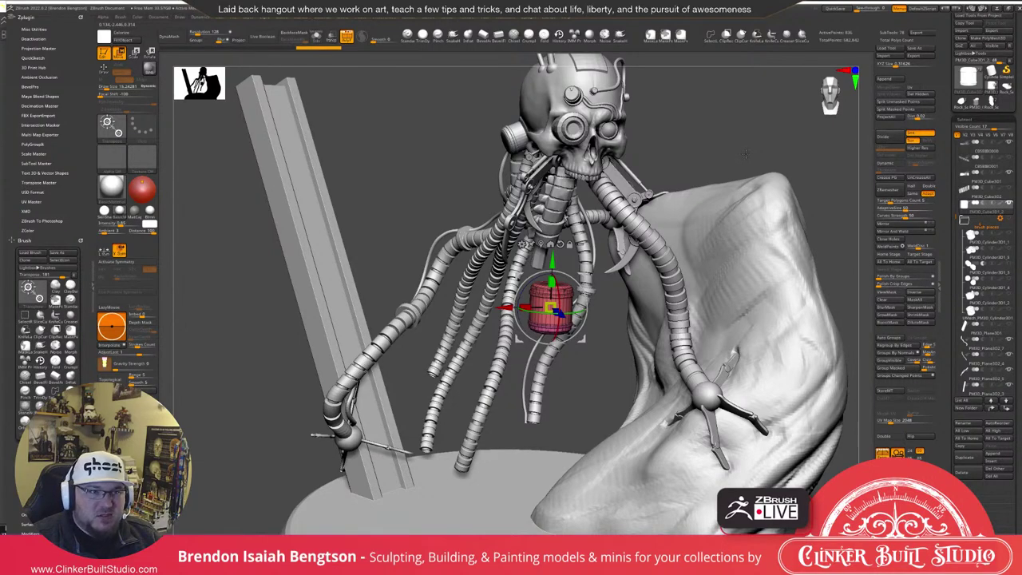
pyautogui.moveTo(745, 154)
pyautogui.mouseDown()
pyautogui.moveTo(736, 137)
pyautogui.moveTo(743, 108)
pyautogui.moveTo(725, 134)
pyautogui.mouseUp()
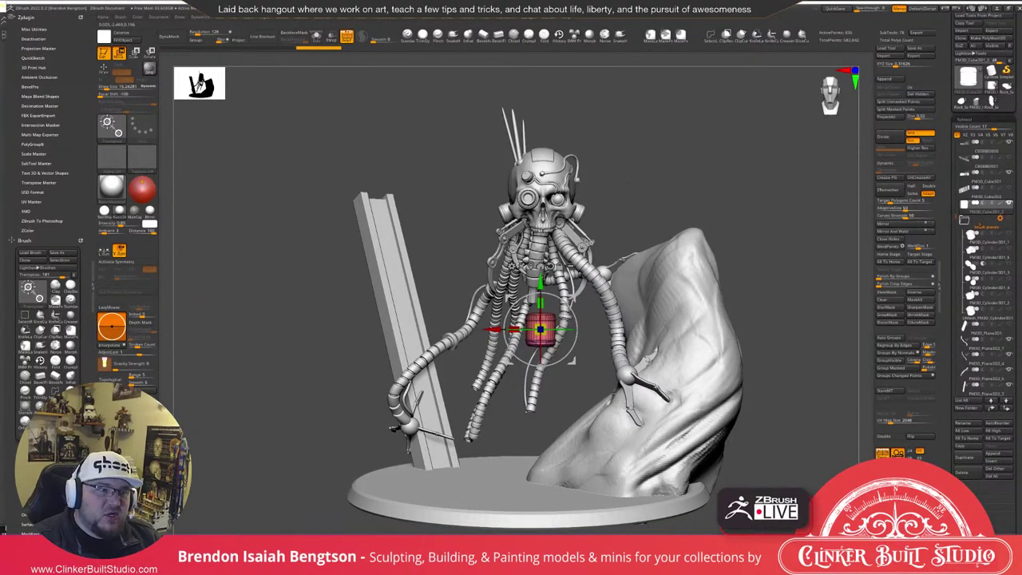
pyautogui.moveTo(658, 151); pyautogui.dragTo(658, 152)
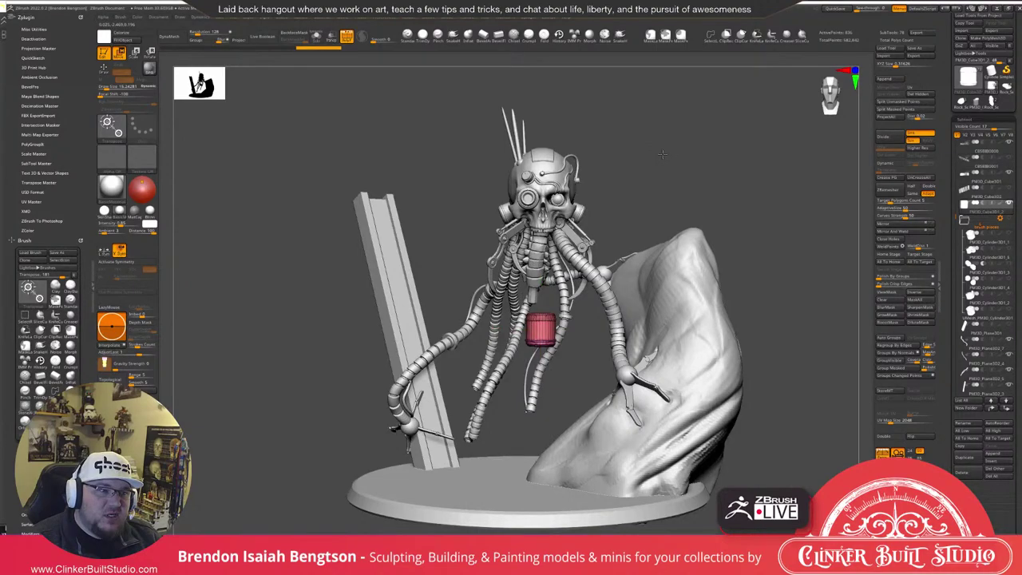
pyautogui.press('w')
pyautogui.moveTo(662, 154); pyautogui.dragTo(640, 118)
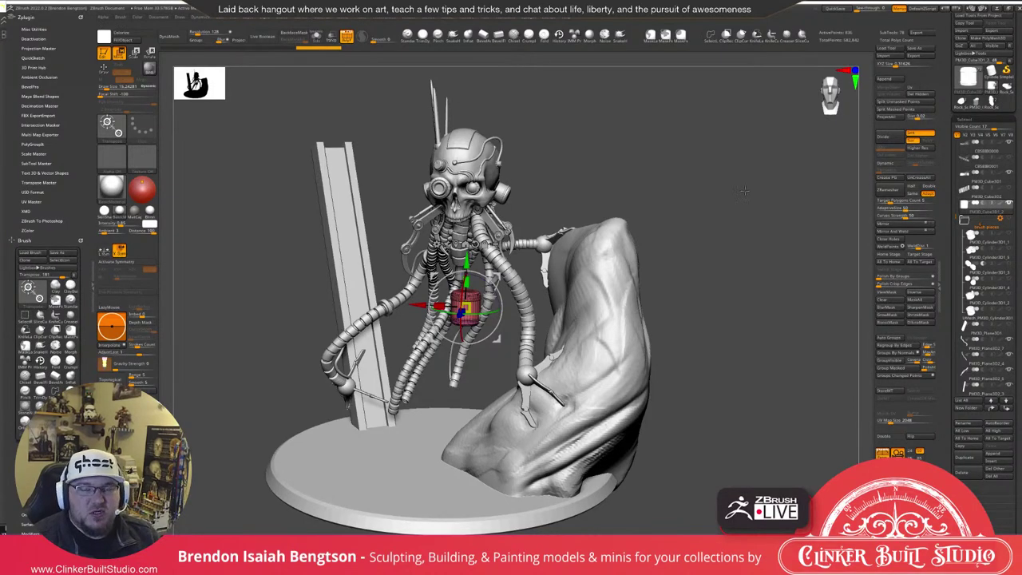
# Duplicate the rock subtool and isolate the copy in the view.
pyautogui.moveTo(758, 244); pyautogui.dragTo(769, 221)
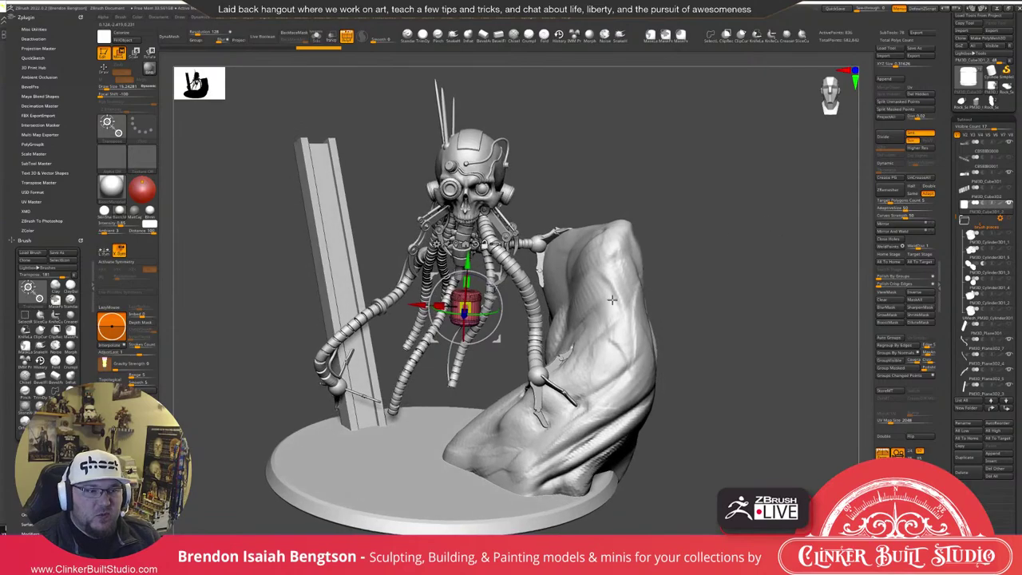
pyautogui.keyDown('alt'); pyautogui.click(611, 299); pyautogui.keyUp('alt')
pyautogui.moveTo(804, 254)
pyautogui.mouseDown()
pyautogui.moveTo(667, 239)
pyautogui.moveTo(793, 246)
pyautogui.mouseUp()
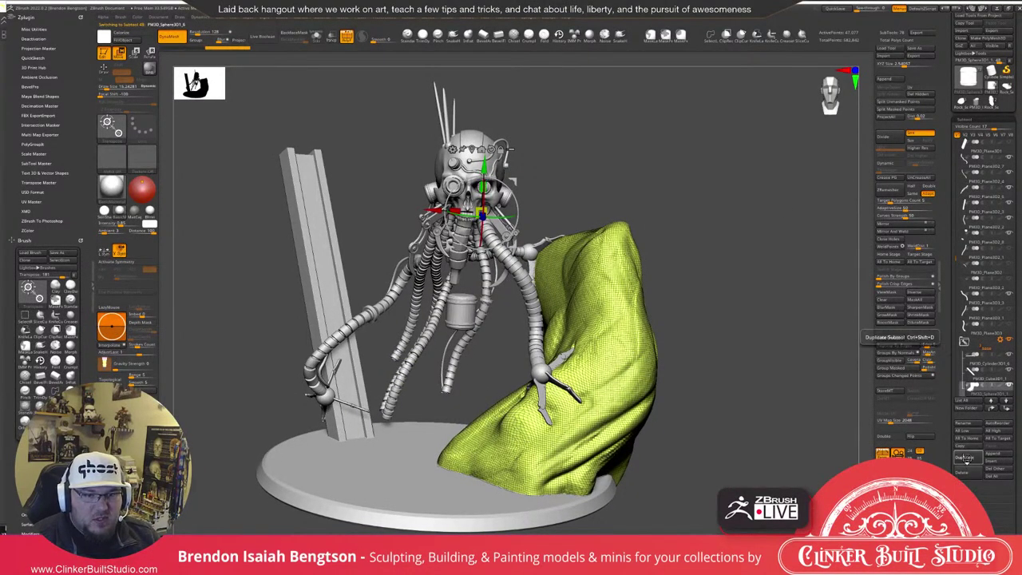
pyautogui.click(965, 458)
pyautogui.hotkey('alt', 's')
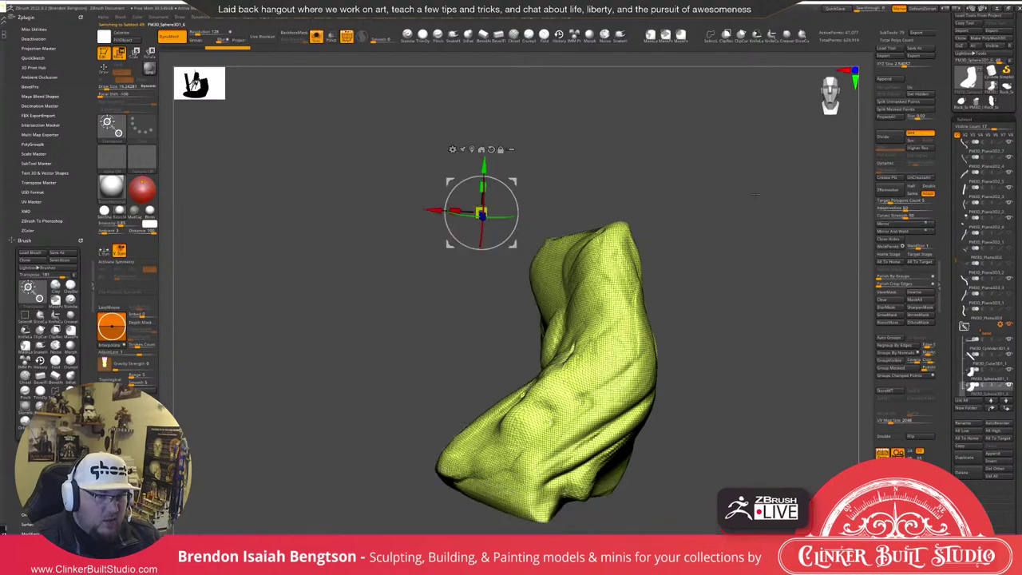
# Retopologize the isolated rock copy with ZRemesher.
pyautogui.press('q')
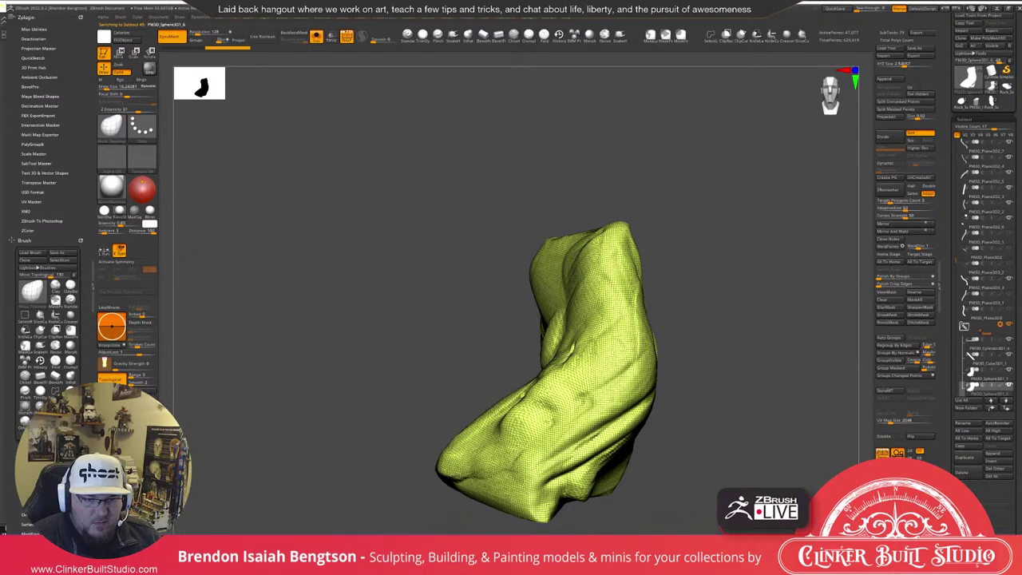
pyautogui.scroll(-10, 1007, 189)
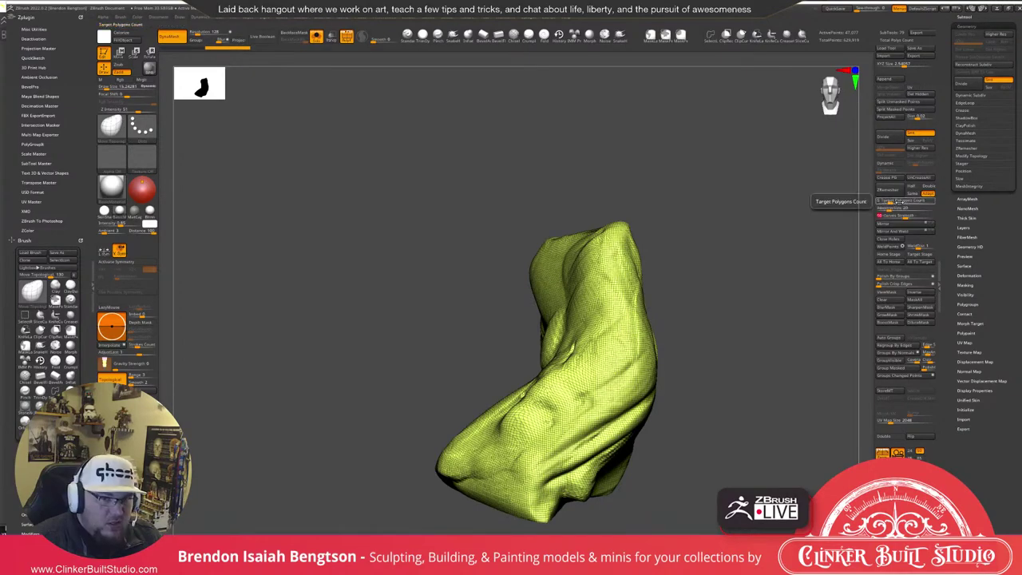
pyautogui.click(888, 189)
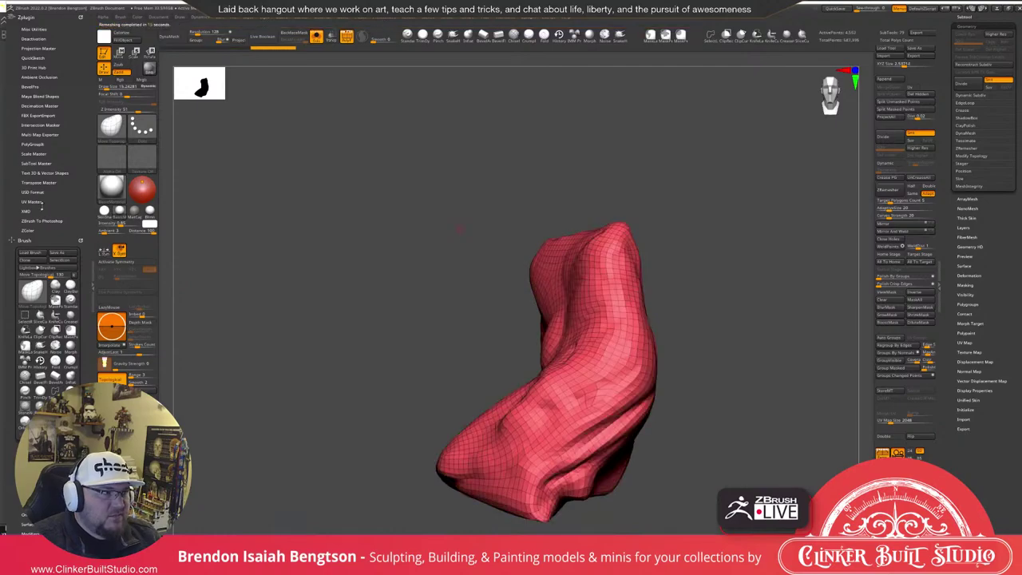
# Unwrap the remeshed rock with UV Master and preview its flattened UV layout with Morph UV.
pyautogui.click(32, 201)
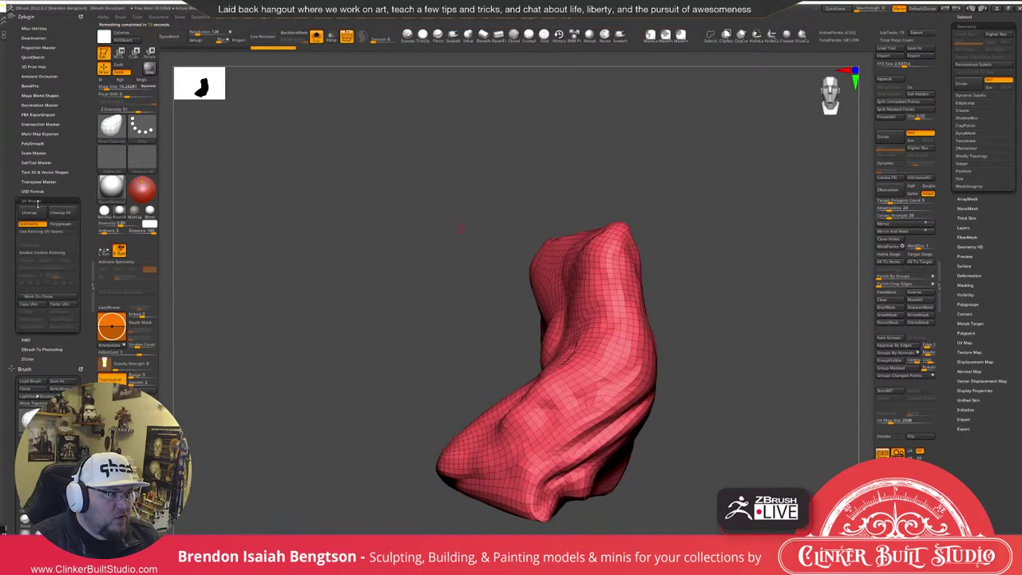
pyautogui.click(30, 212)
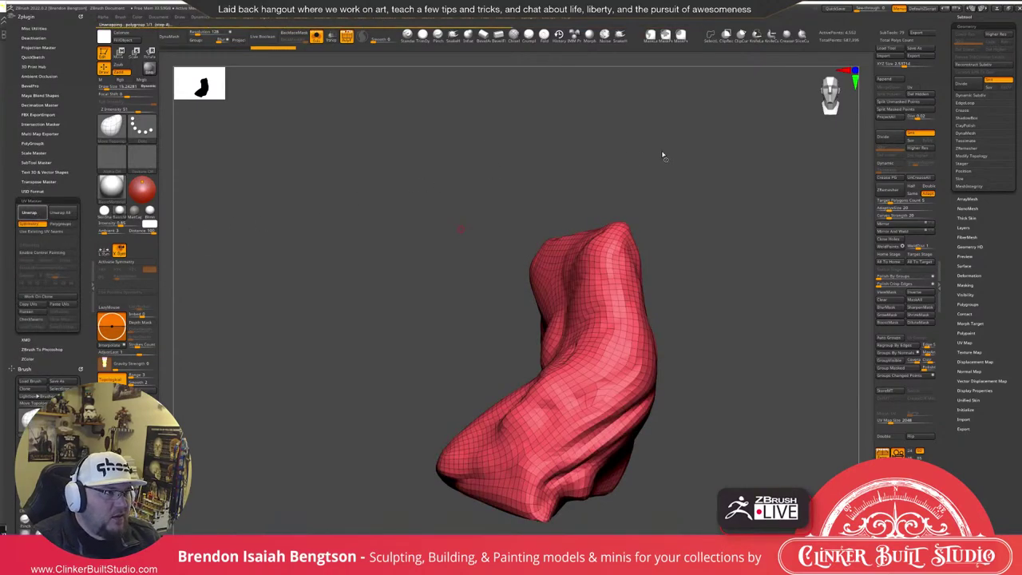
pyautogui.moveTo(697, 296)
pyautogui.mouseDown()
pyautogui.moveTo(703, 256)
pyautogui.moveTo(676, 189)
pyautogui.moveTo(698, 270)
pyautogui.mouseUp()
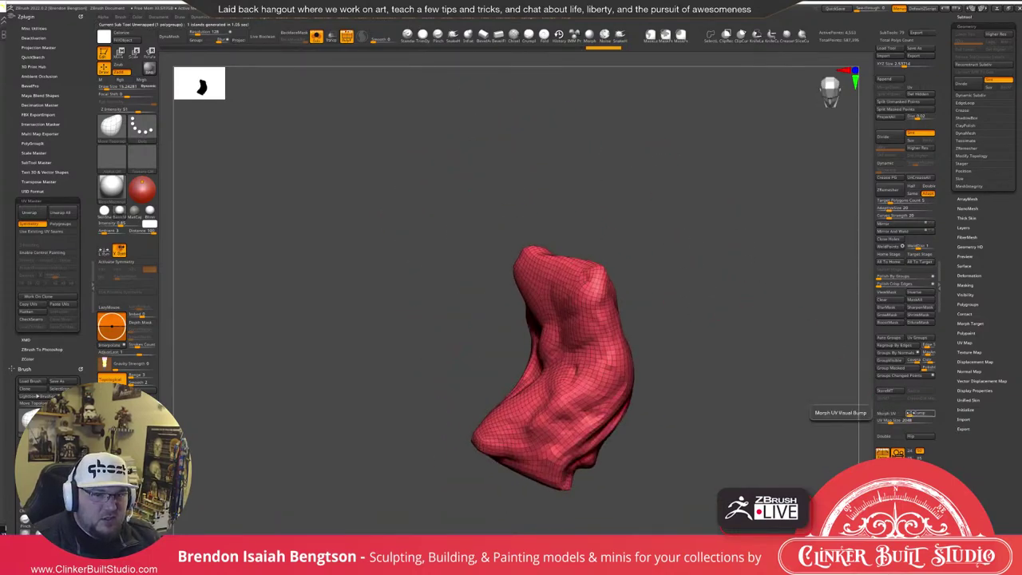
pyautogui.click(892, 412)
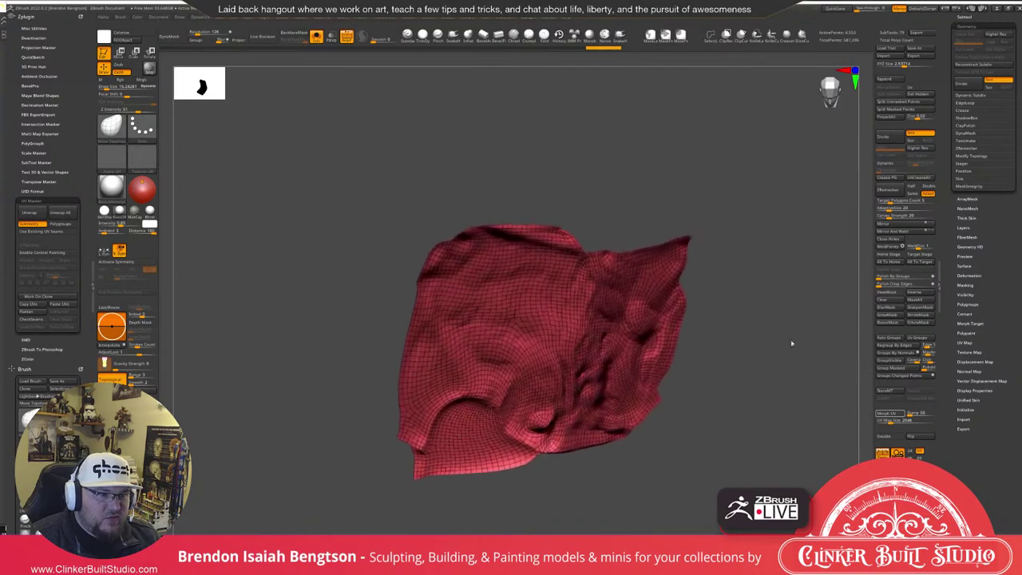
pyautogui.moveTo(797, 305); pyautogui.dragTo(763, 140)
pyautogui.hotkey('ctrl', 'z')
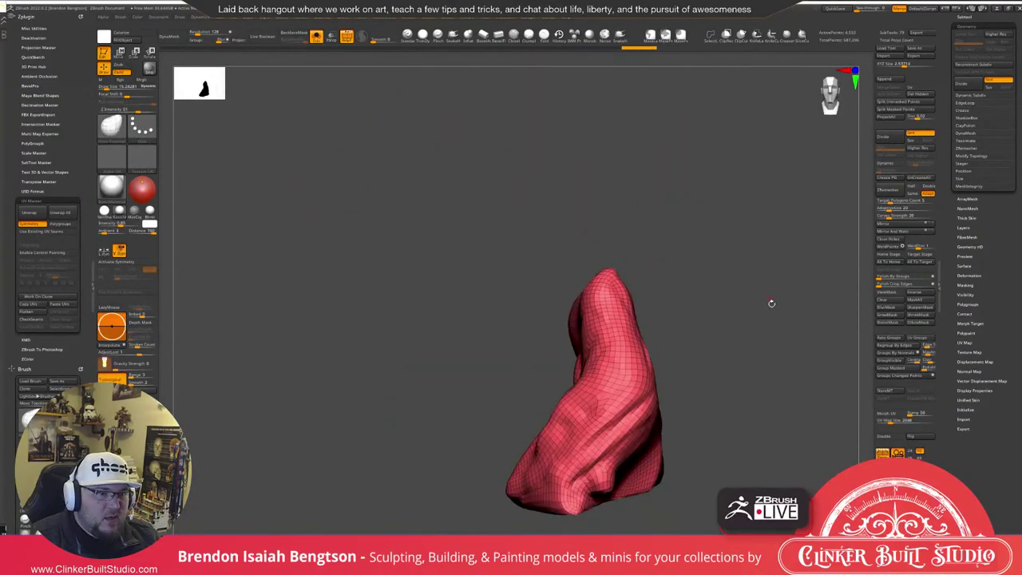
# Delete the remeshed and unwrapped copy of the rock.
pyautogui.moveTo(771, 303); pyautogui.dragTo(722, 234)
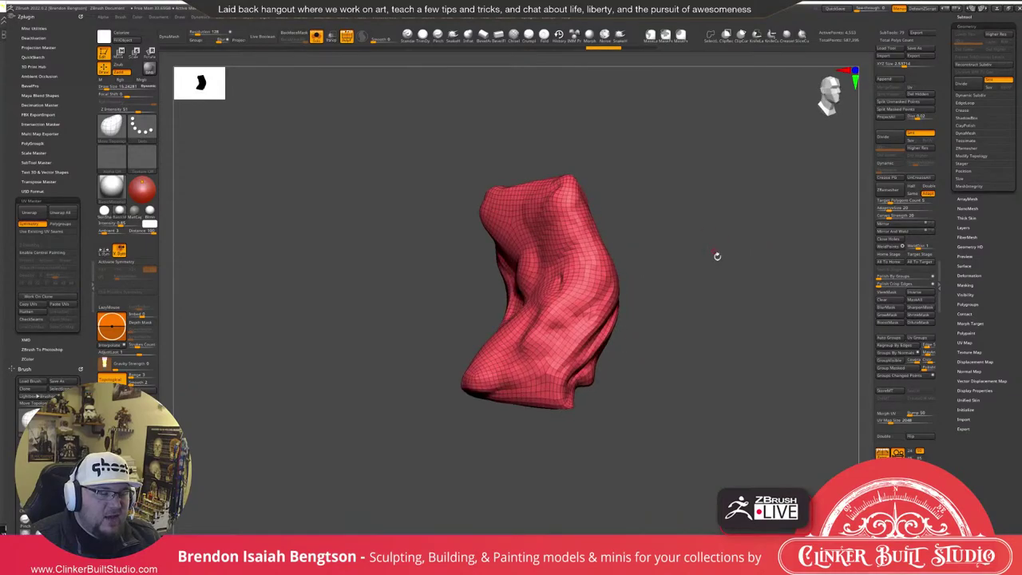
pyautogui.moveTo(717, 255); pyautogui.dragTo(707, 233)
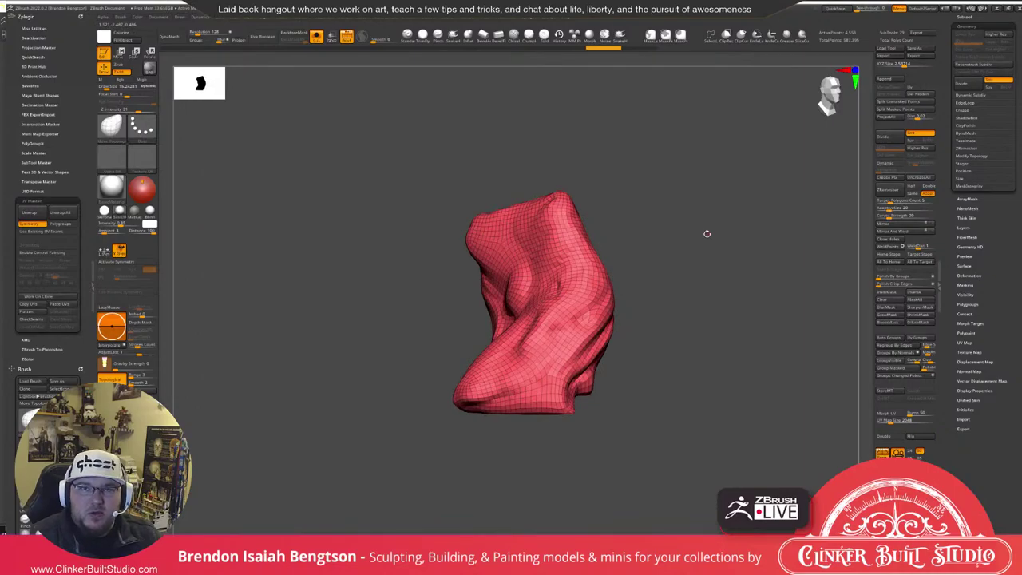
pyautogui.moveTo(707, 233); pyautogui.dragTo(705, 308)
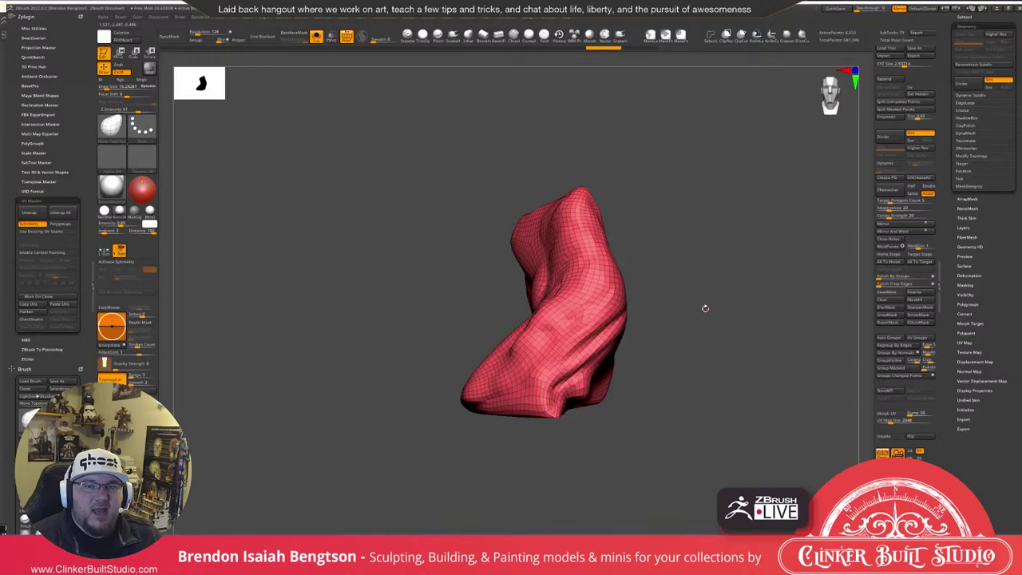
pyautogui.moveTo(705, 308); pyautogui.dragTo(573, 217)
pyautogui.moveTo(621, 135); pyautogui.dragTo(606, 276)
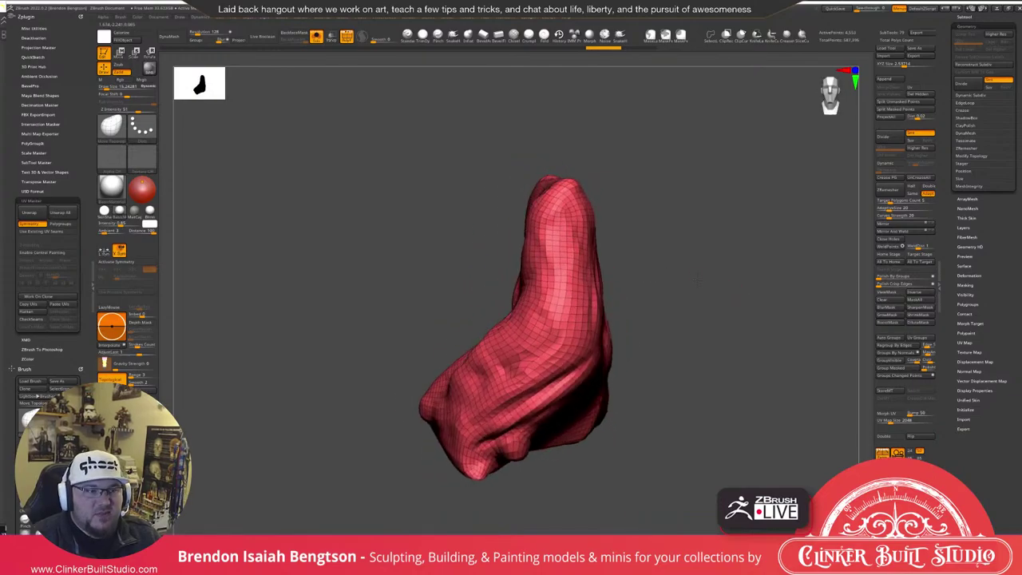
pyautogui.moveTo(697, 277); pyautogui.dragTo(723, 277)
pyautogui.moveTo(951, 109); pyautogui.dragTo(952, 234)
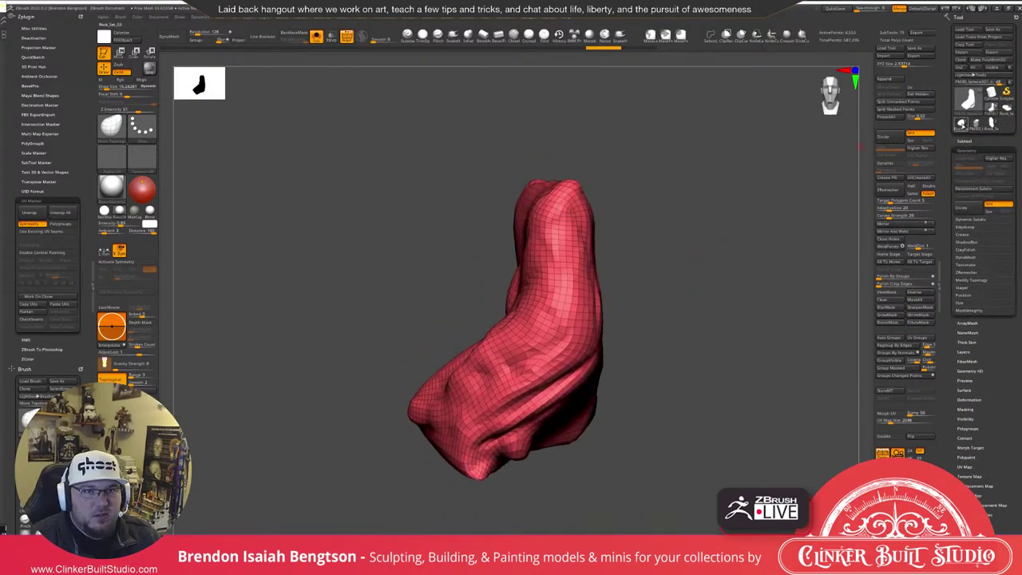
pyautogui.click(962, 140)
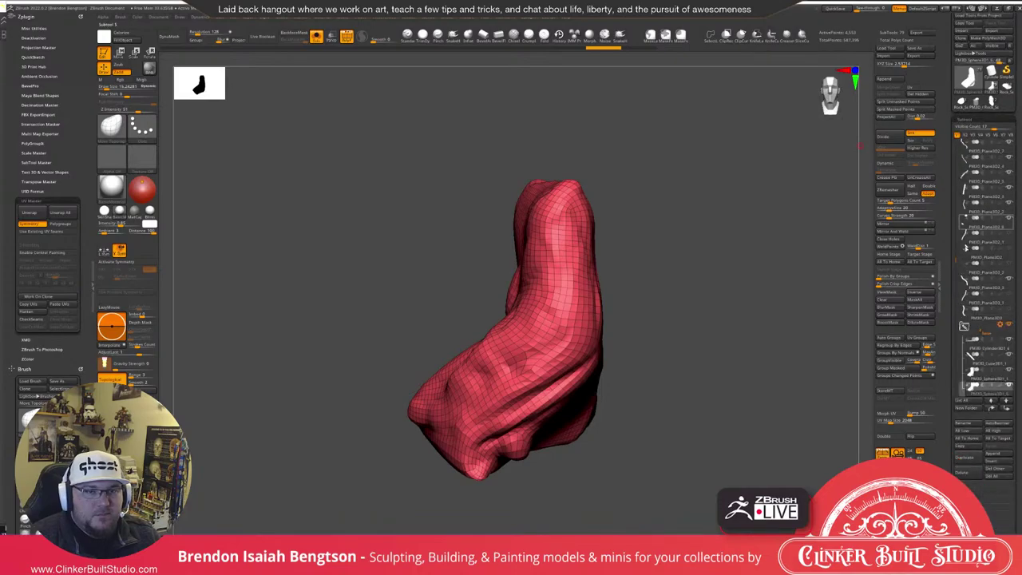
pyautogui.click(973, 473)
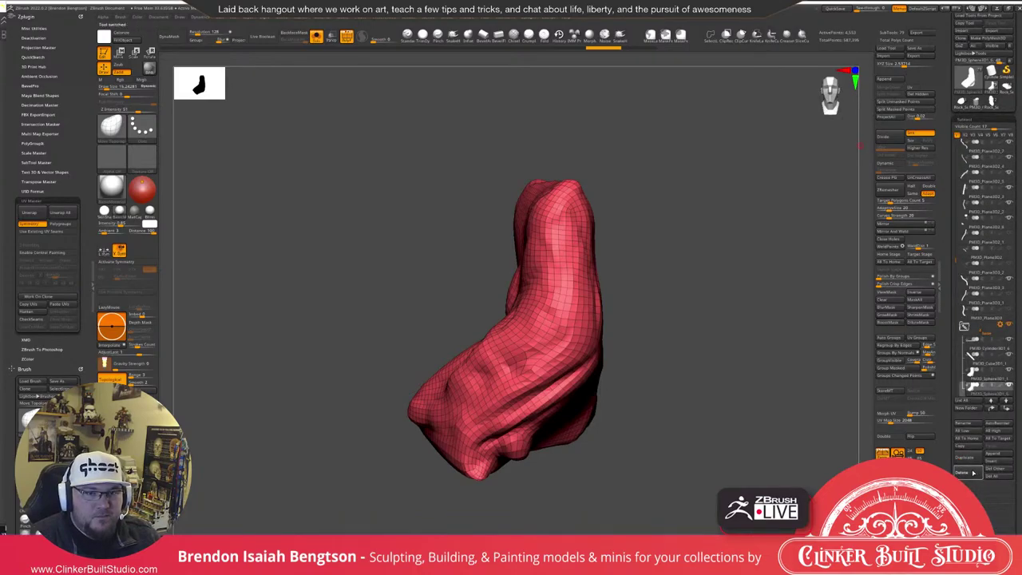
# Make the canister the active subtool and isolate it in a straight front view.
pyautogui.keyDown('alt'); pyautogui.click(418, 277); pyautogui.keyUp('alt')
pyautogui.keyDown('alt'); pyautogui.moveTo(615, 280); pyautogui.dragTo(526, 302); pyautogui.keyUp('alt')
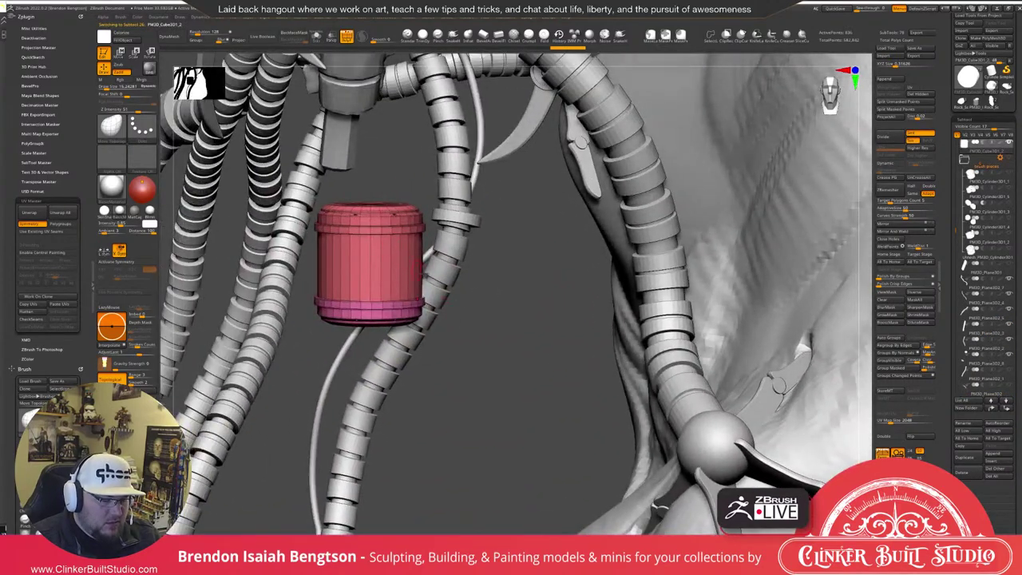
pyautogui.hotkey('alt', 's')
pyautogui.keyDown('shift'); pyautogui.moveTo(396, 264); pyautogui.dragTo(575, 305, button='right'); pyautogui.keyUp('shift')
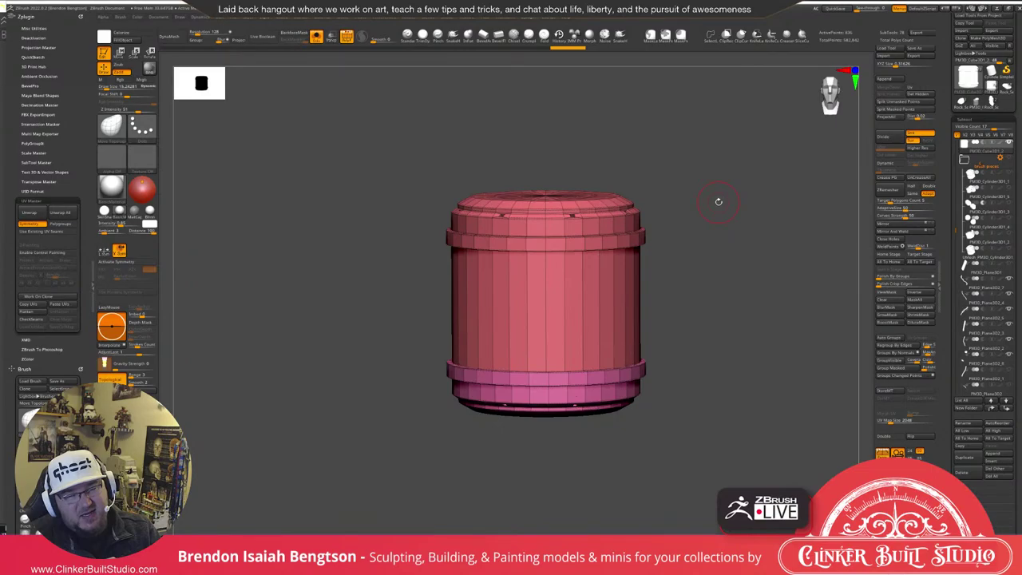
pyautogui.moveTo(718, 201); pyautogui.dragTo(711, 221)
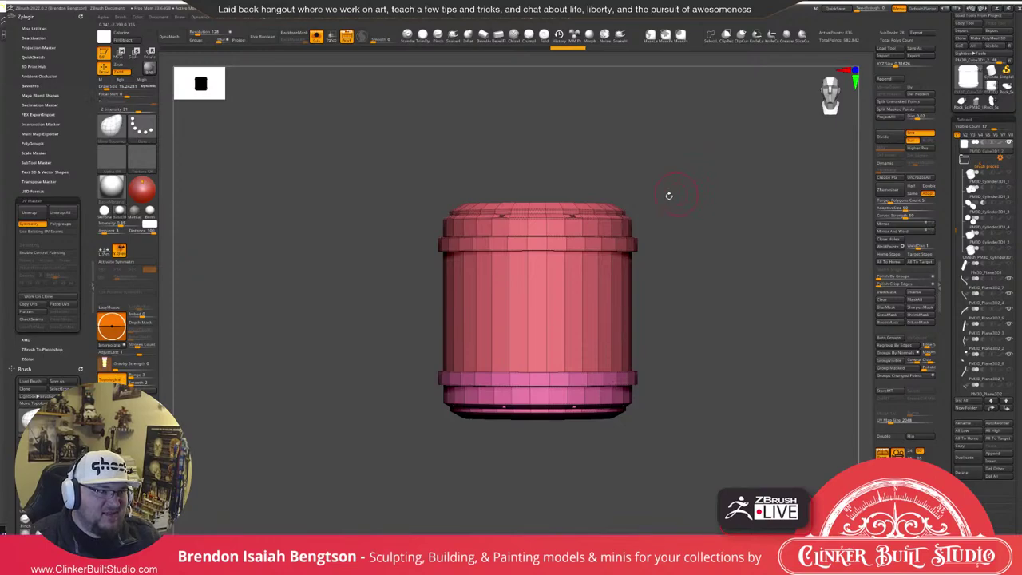
# Activate radial symmetry around the canister's Y axis with a radial count of 8 and local symmetry.
pyautogui.click(88, 299)
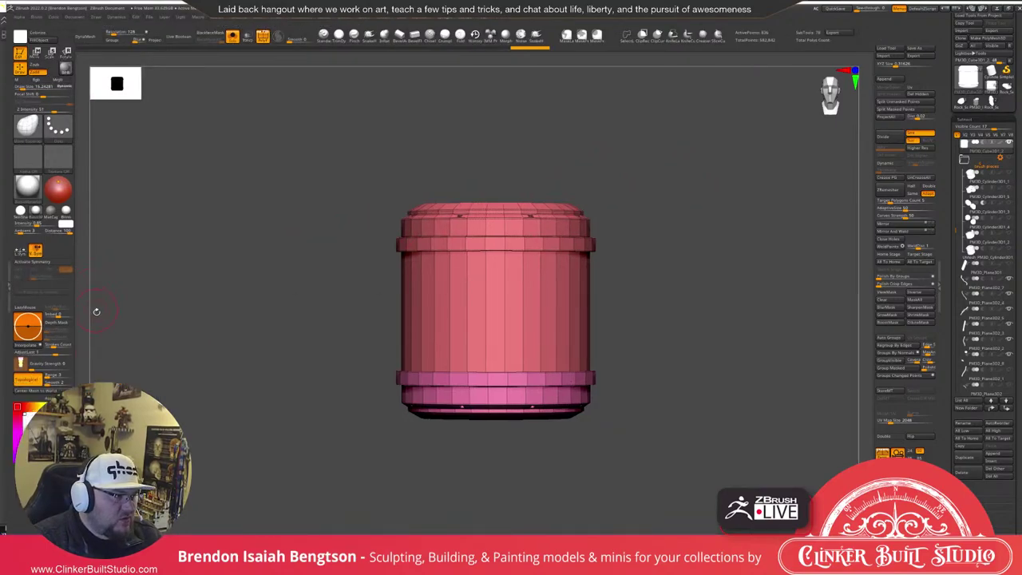
pyautogui.click(47, 262)
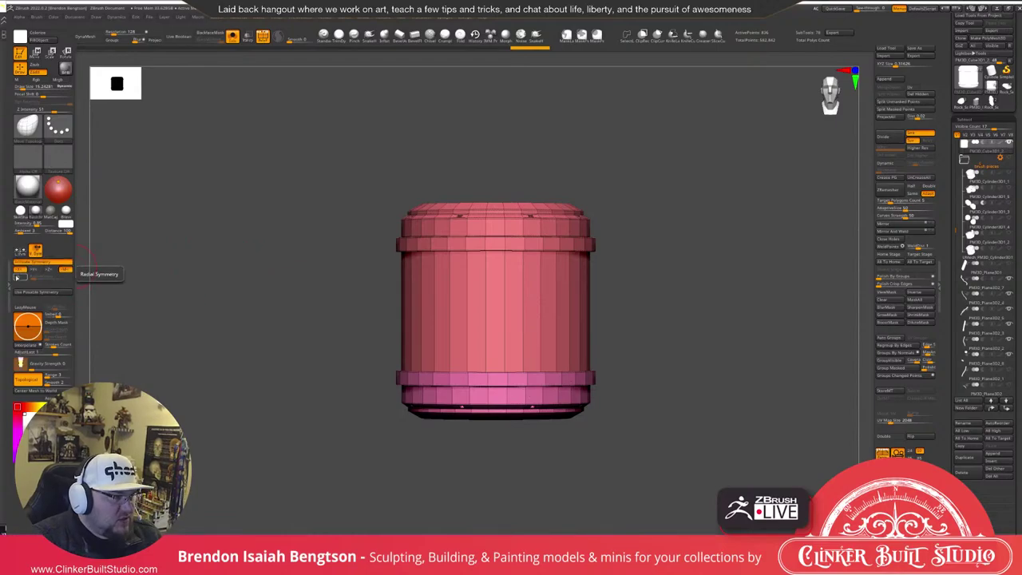
pyautogui.moveTo(511, 288); pyautogui.dragTo(604, 288, button='right')
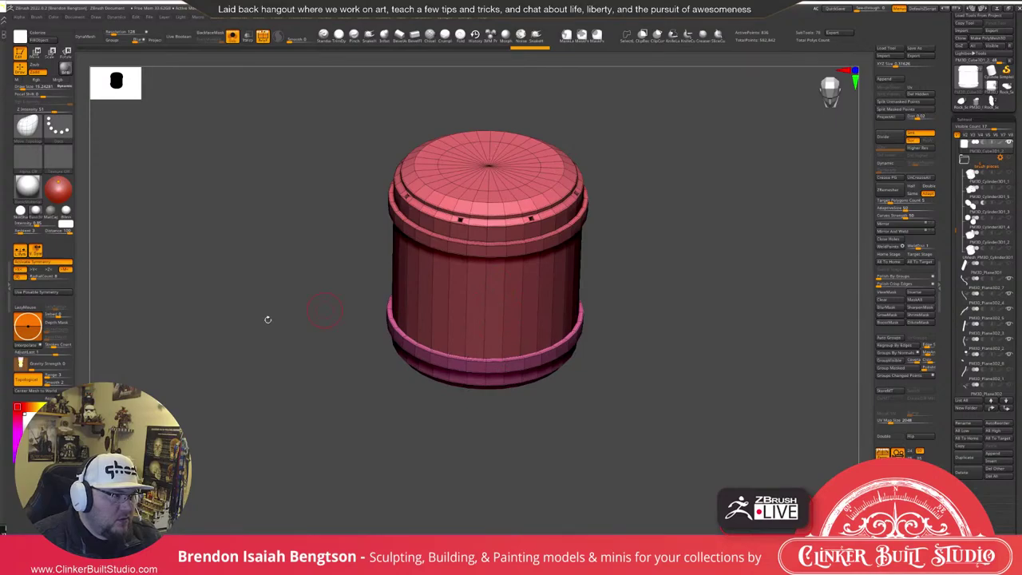
pyautogui.keyDown('shift'); pyautogui.moveTo(267, 319); pyautogui.dragTo(231, 311); pyautogui.keyUp('shift')
pyautogui.click(35, 270)
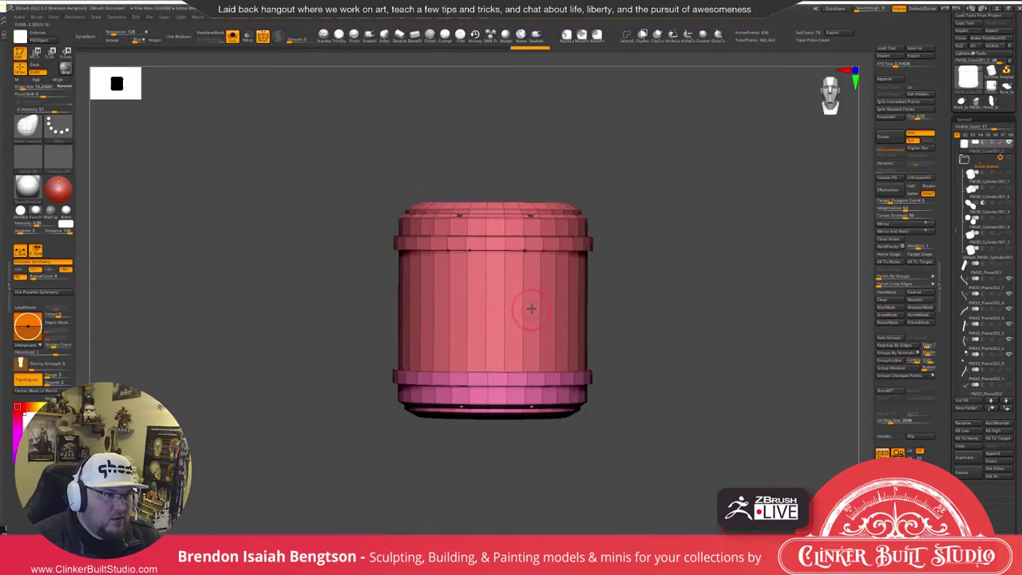
pyautogui.moveTo(530, 309); pyautogui.dragTo(511, 367, button='right')
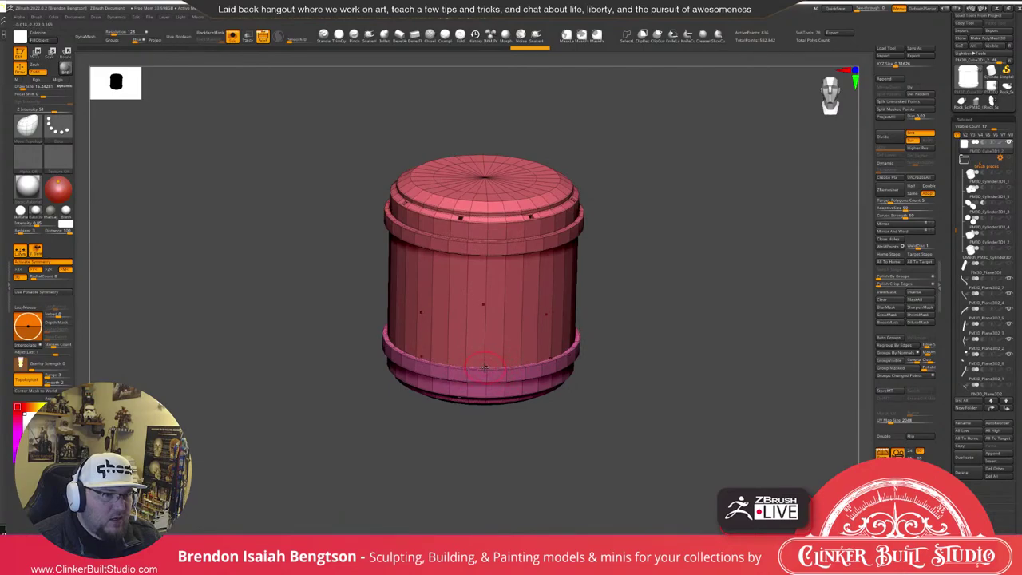
pyautogui.moveTo(483, 367); pyautogui.dragTo(474, 366, button='right')
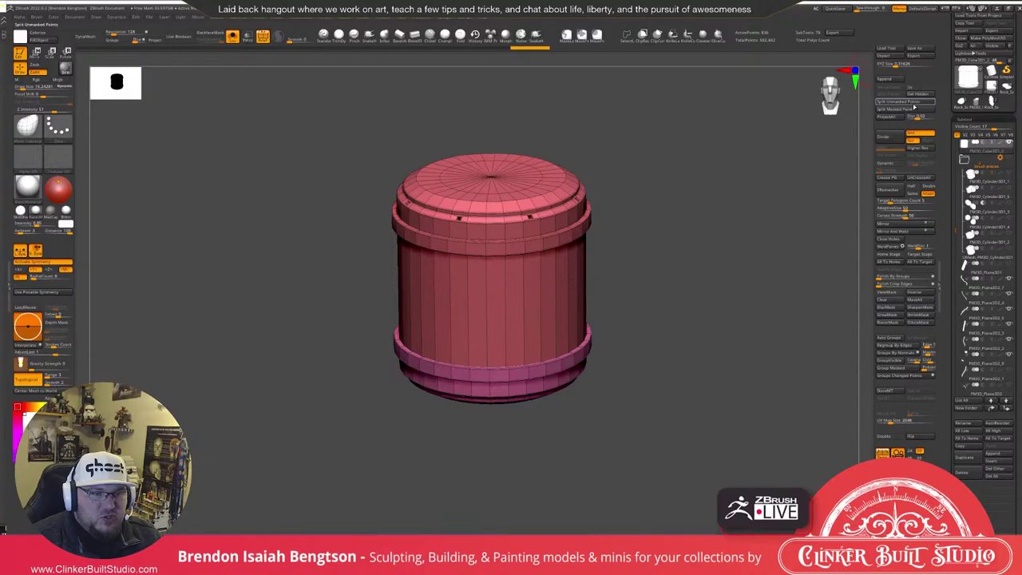
# Try inserting a ring of eight capsule meshes around the canister, and choose the extended cylinder as an alternative insert shape.
pyautogui.press('b')
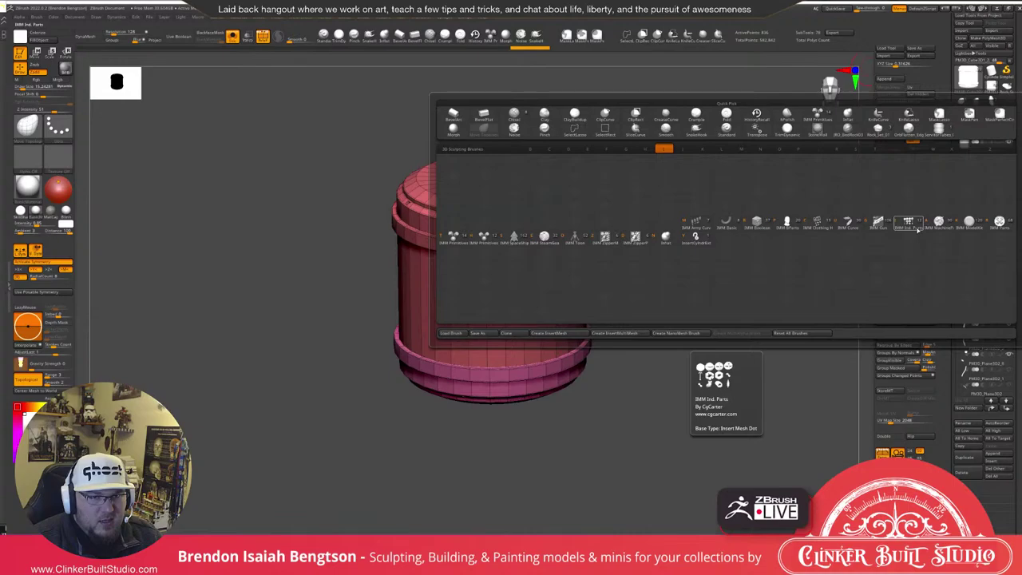
pyautogui.press('t')
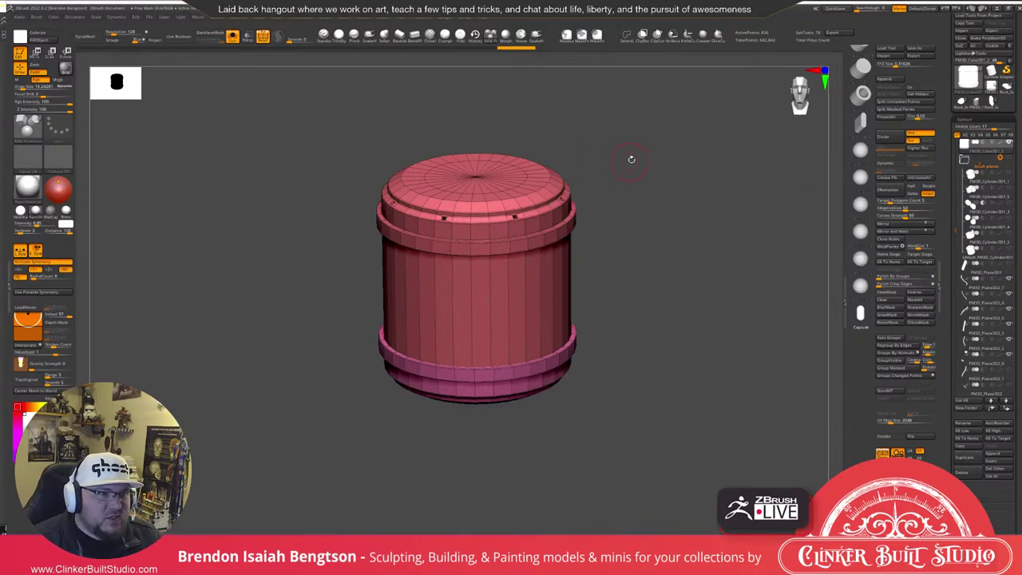
pyautogui.keyDown('shift'); pyautogui.moveTo(630, 157); pyautogui.dragTo(625, 147); pyautogui.keyUp('shift')
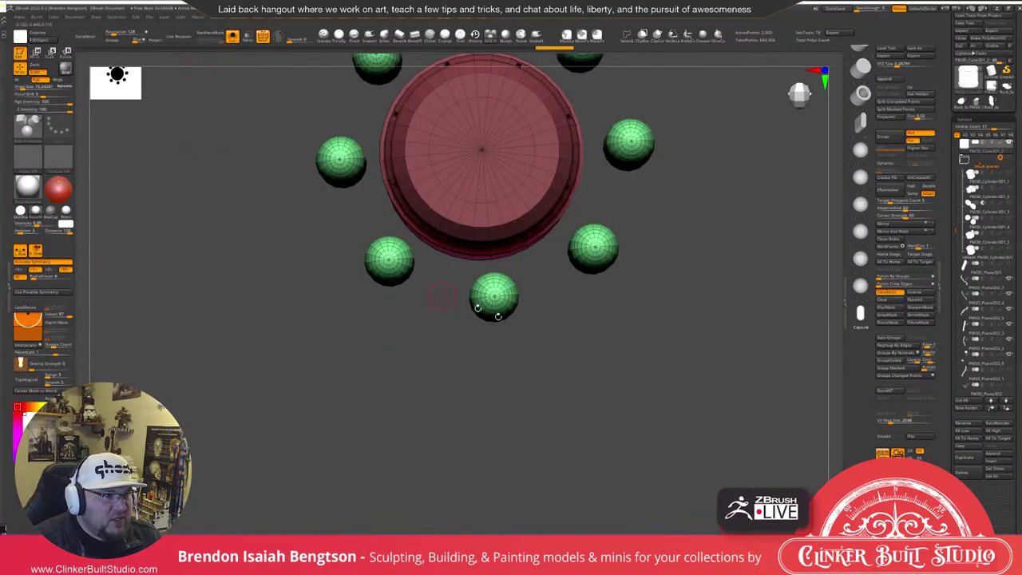
pyautogui.moveTo(587, 340); pyautogui.dragTo(692, 187)
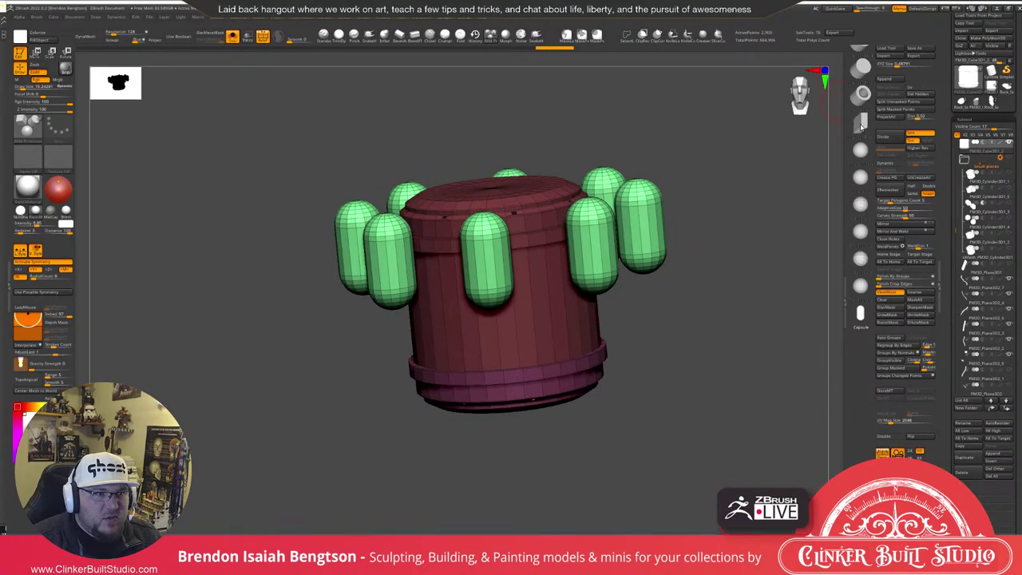
pyautogui.click(861, 124)
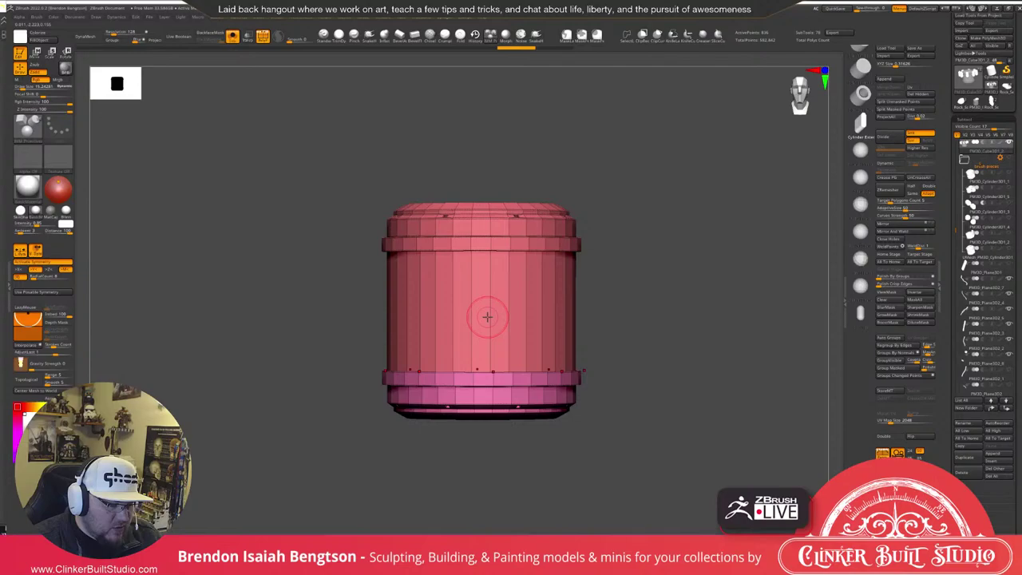
# Insert a single horizontal edge loop around the middle of the canister's body with the ZModeler brush.
pyautogui.press('b')
pyautogui.press('z')
pyautogui.press('m')
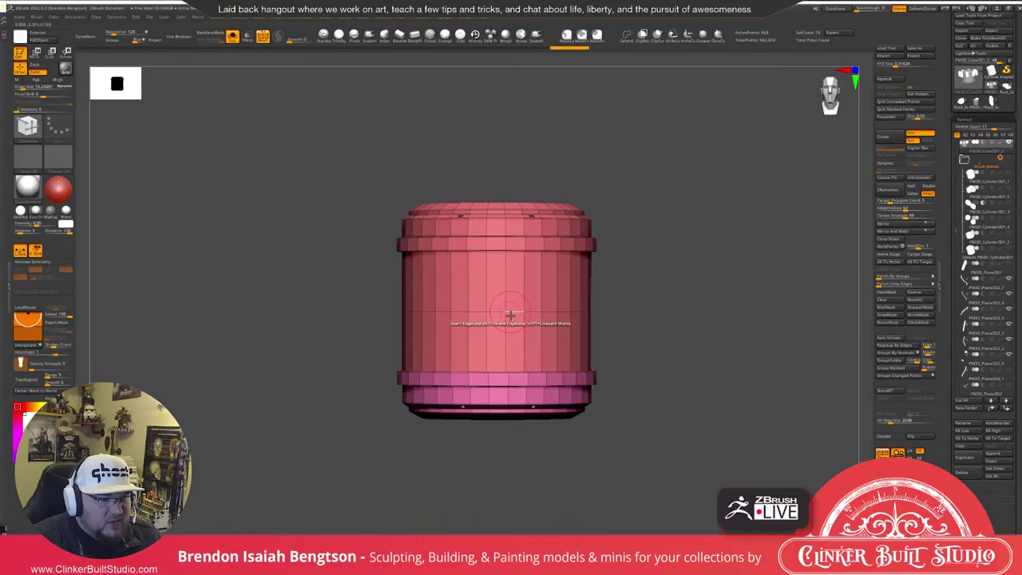
pyautogui.press('space')
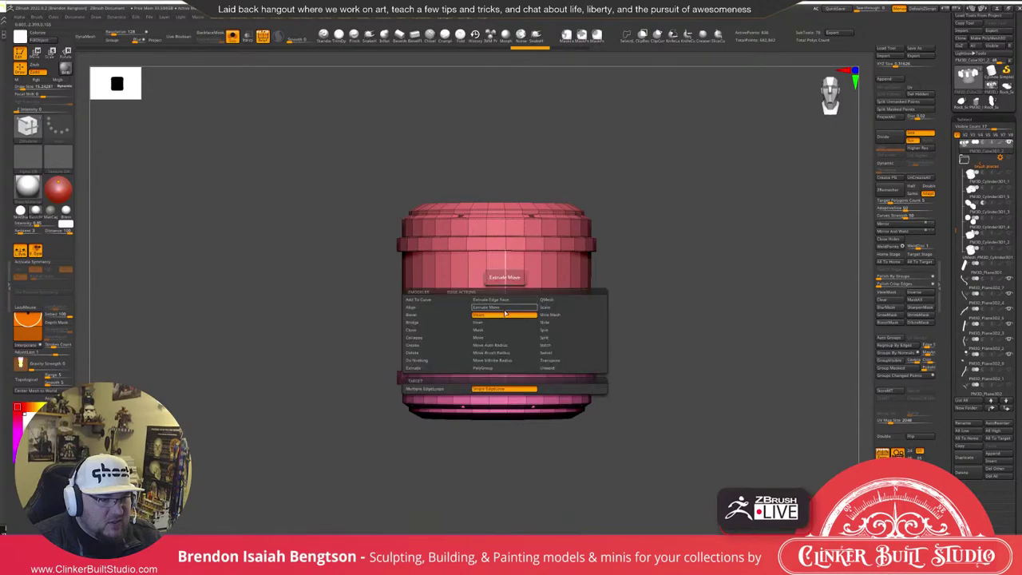
pyautogui.click(504, 313)
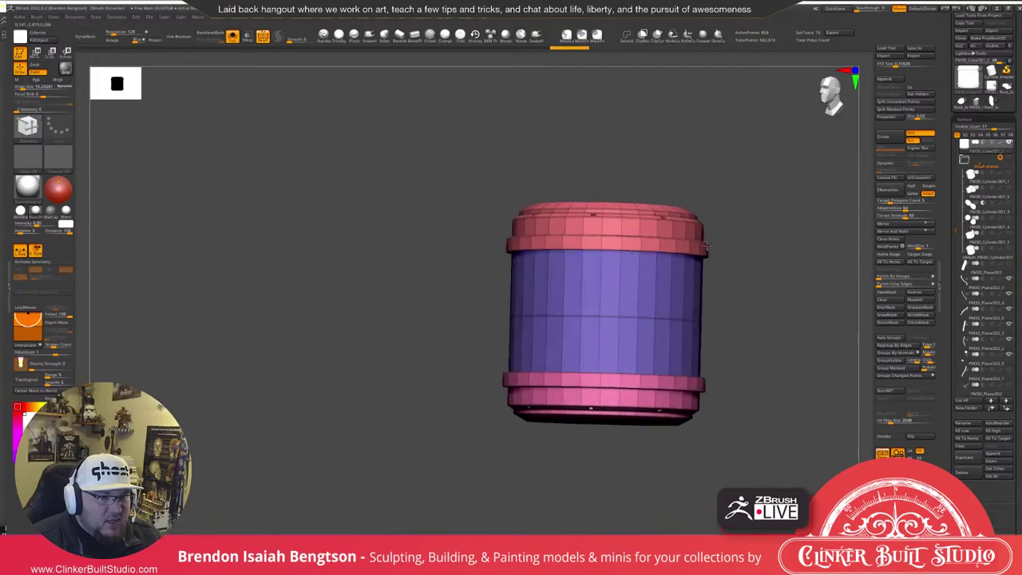
# Undo the canister's middle edge loop and insert a single replacement loop that keeps the body's polygroup the same above and below it.
pyautogui.moveTo(668, 250); pyautogui.dragTo(691, 257)
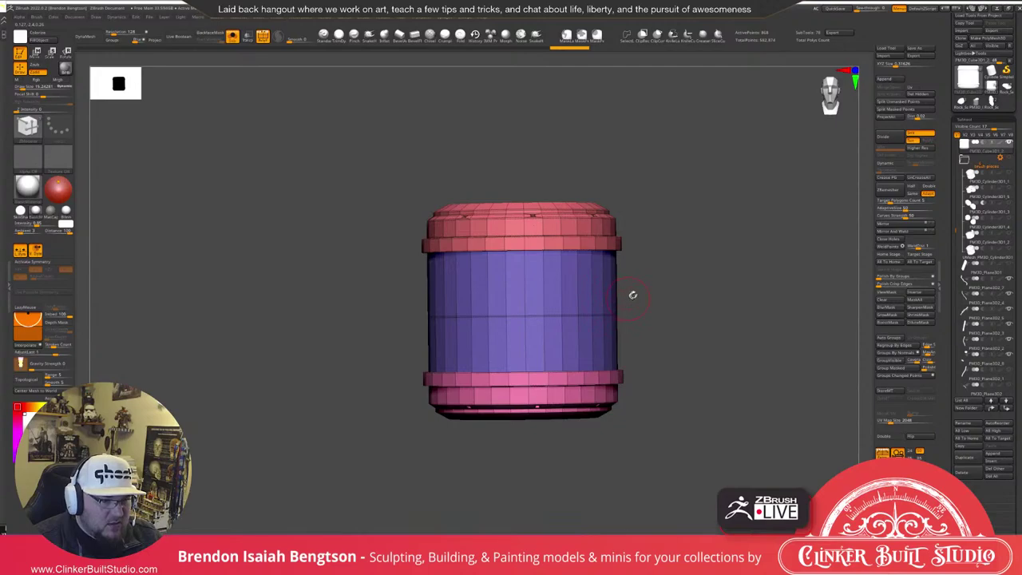
pyautogui.moveTo(632, 294); pyautogui.dragTo(625, 295)
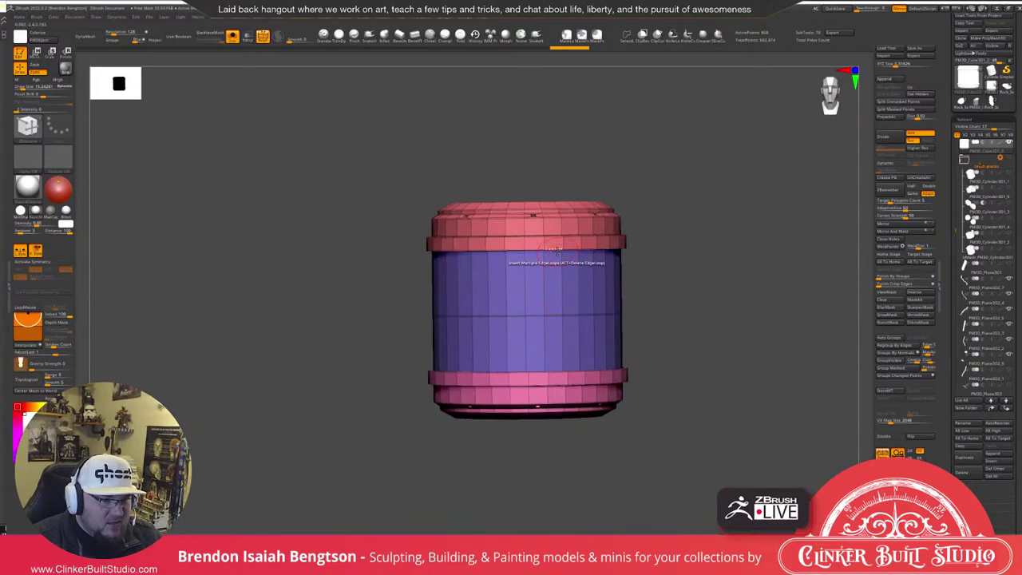
pyautogui.hotkey('ctrl', 'z')
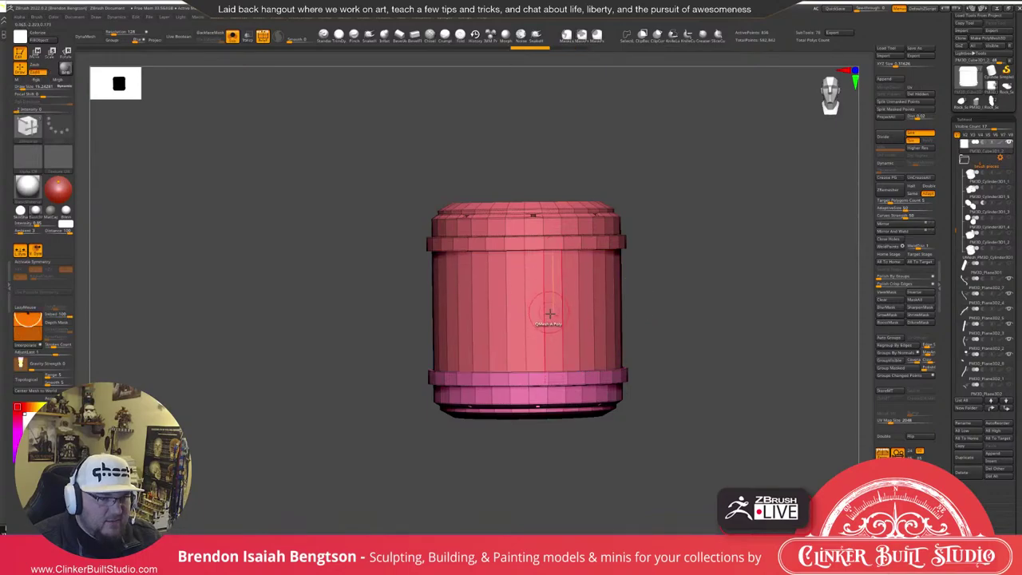
pyautogui.moveTo(547, 313); pyautogui.dragTo(545, 314)
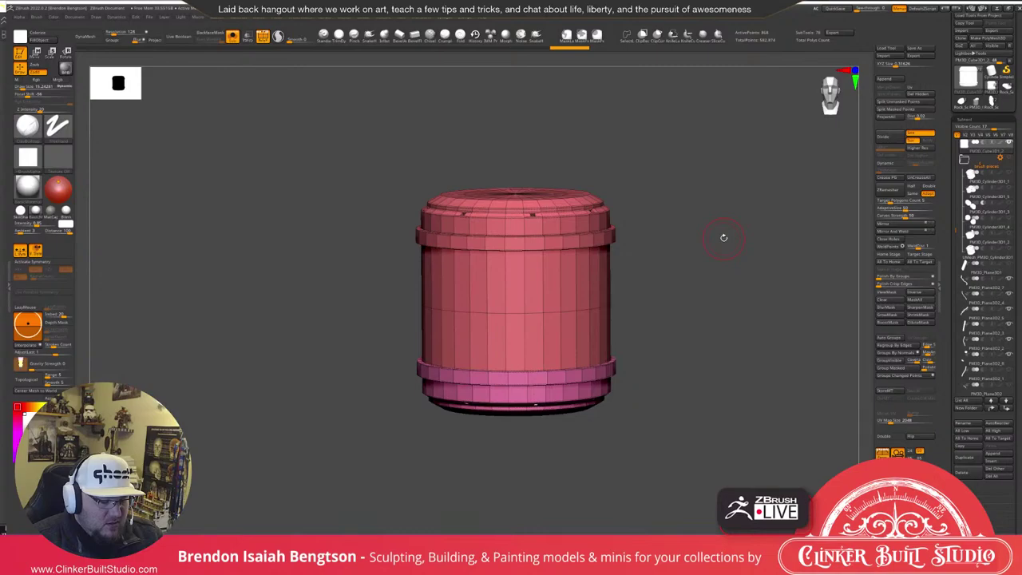
# Choose the extended cylinder from the primitives insert brush, face the canister straight on and reactivate radial symmetry.
pyautogui.press('b')
pyautogui.press('i')
pyautogui.press('p')
pyautogui.click(860, 218)
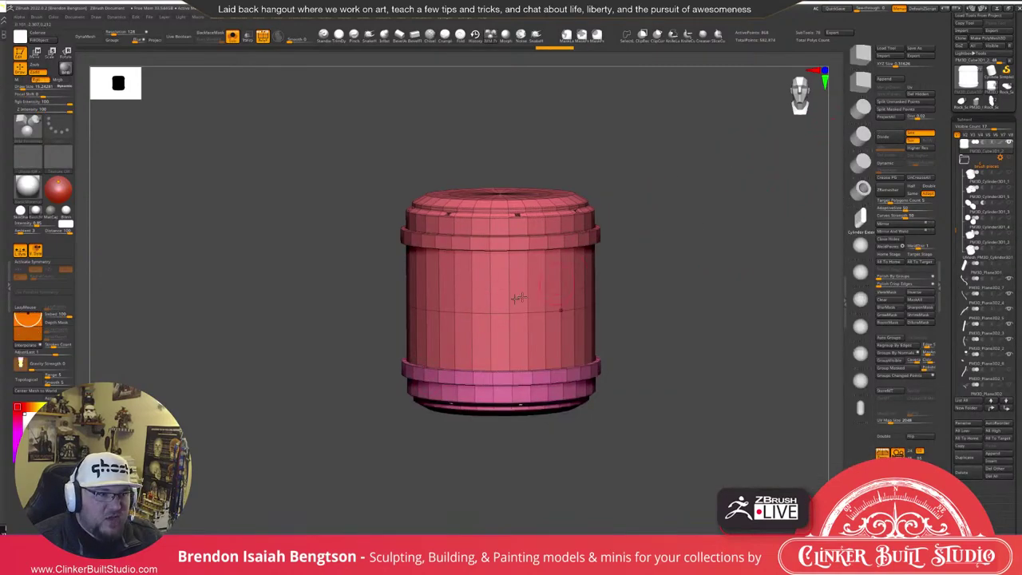
pyautogui.keyDown('shift'); pyautogui.moveTo(712, 237); pyautogui.dragTo(506, 280); pyautogui.keyUp('shift')
pyautogui.press('x')
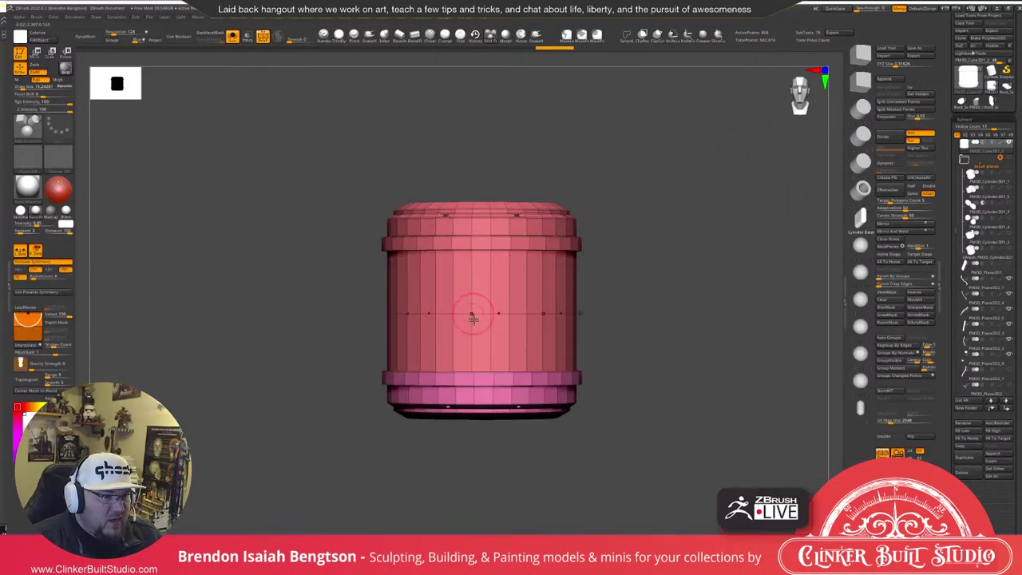
# Try inserting a ring of eight extended cylinders along the canister's middle edge loop.
pyautogui.moveTo(491, 313); pyautogui.dragTo(496, 351)
pyautogui.moveTo(738, 185)
pyautogui.mouseDown()
pyautogui.moveTo(733, 209)
pyautogui.moveTo(711, 227)
pyautogui.moveTo(717, 249)
pyautogui.moveTo(736, 189)
pyautogui.moveTo(650, 187)
pyautogui.mouseUp()
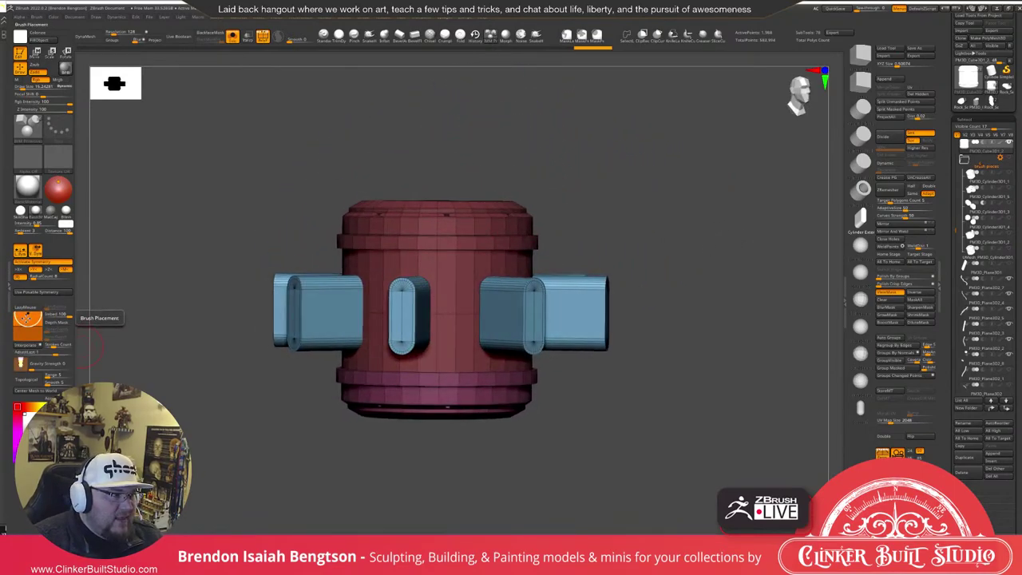
# Adjust the brush placement depth and replace the inserted ring with eight newly drawn extended cylinders around the canister's middle.
pyautogui.moveTo(26, 317); pyautogui.dragTo(28, 325)
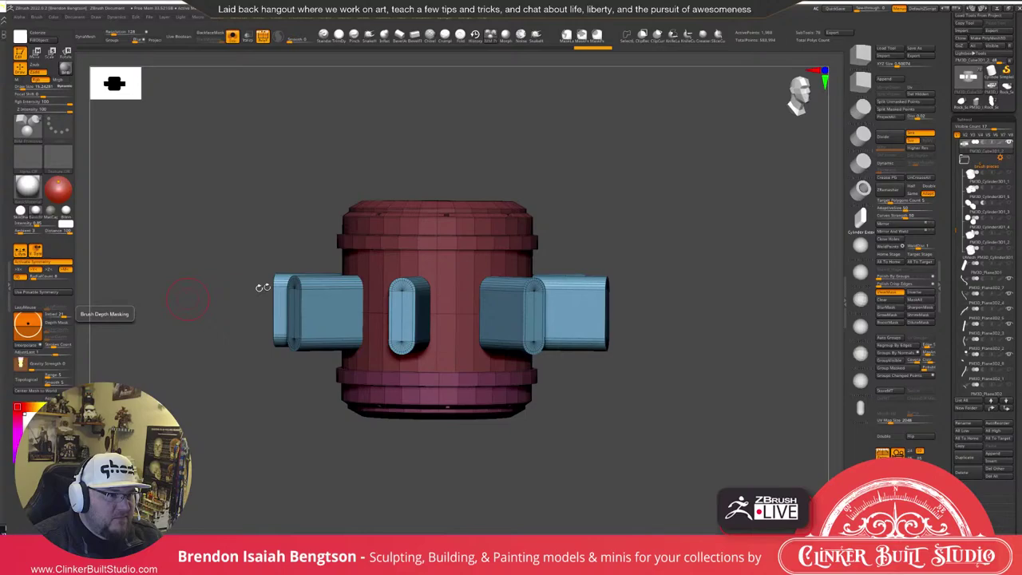
pyautogui.hotkey('ctrl', 'z')
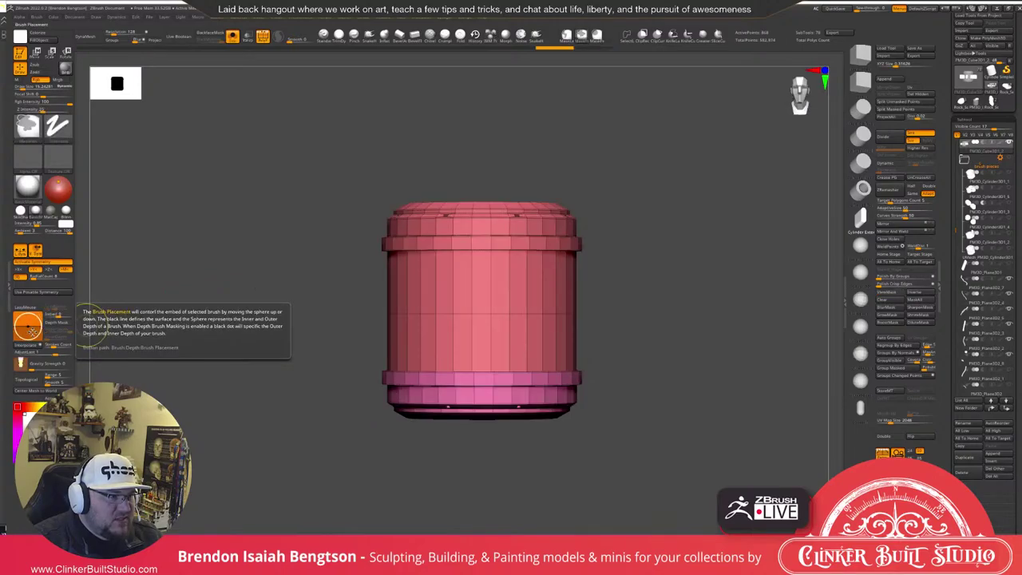
pyautogui.click(7, 322)
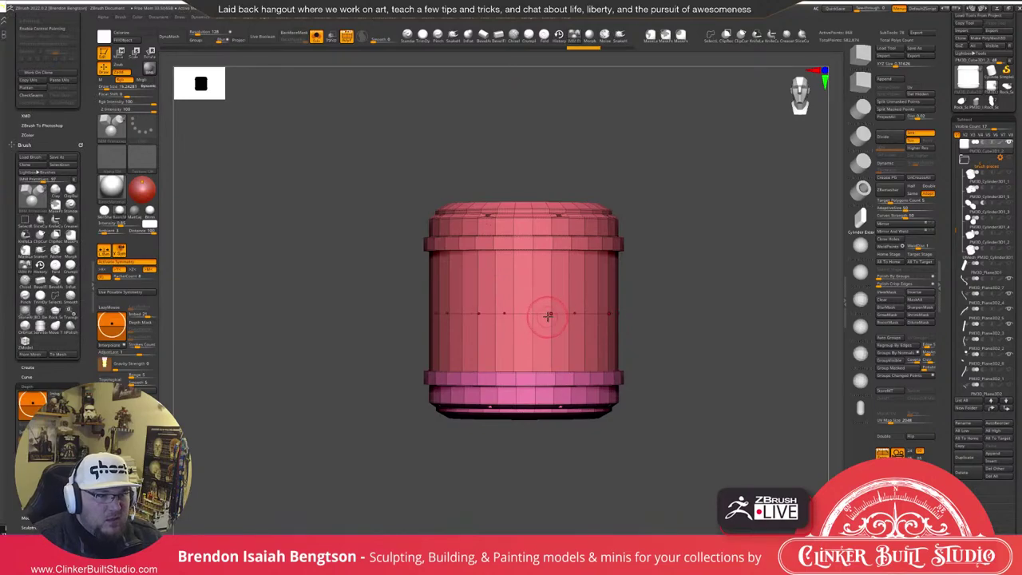
pyautogui.moveTo(549, 313); pyautogui.dragTo(554, 346)
pyautogui.keyDown('ctrl'); pyautogui.keyDown('shift'); pyautogui.click(729, 210); pyautogui.keyUp('shift'); pyautogui.keyUp('ctrl')
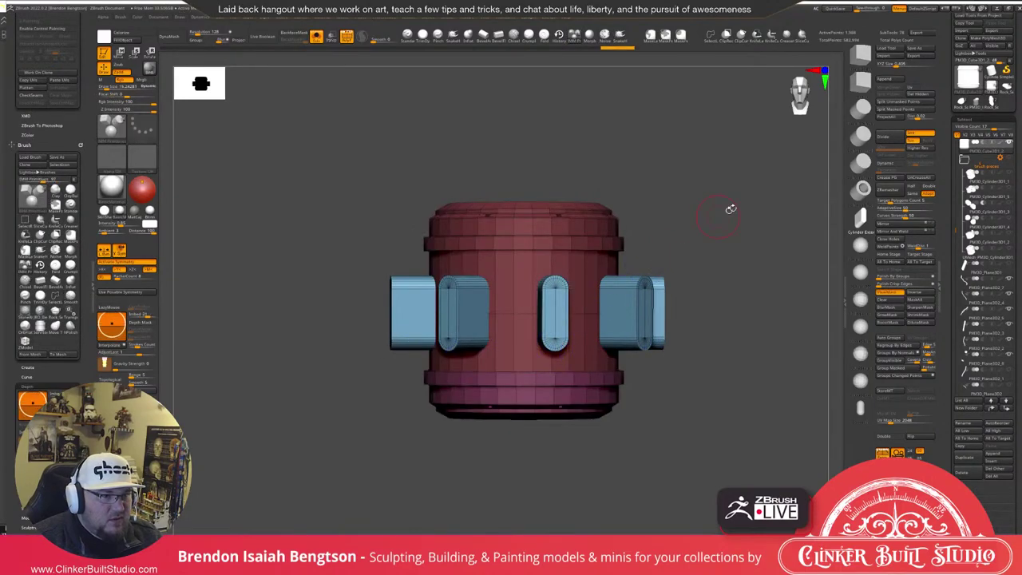
pyautogui.moveTo(729, 210); pyautogui.dragTo(718, 191)
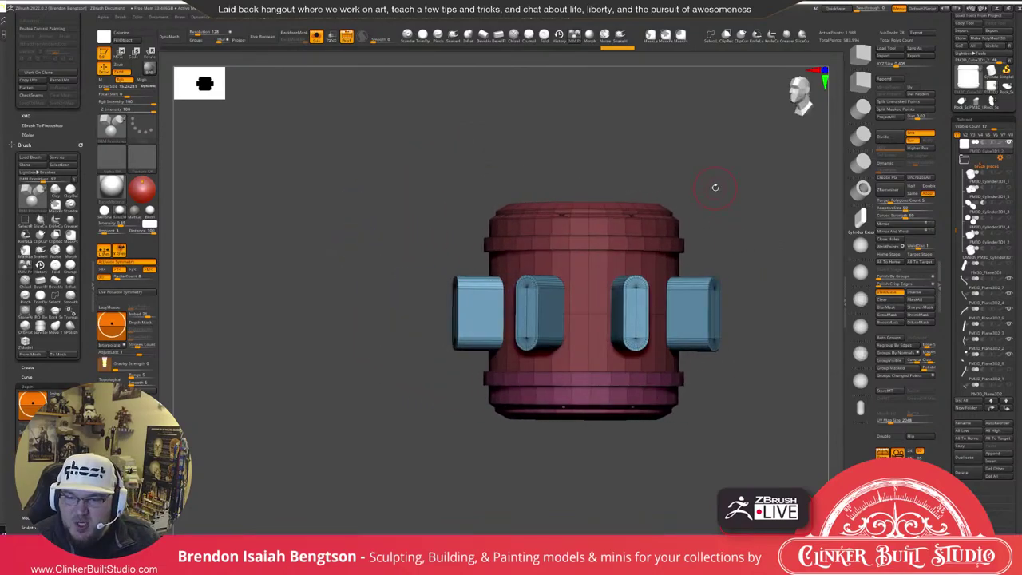
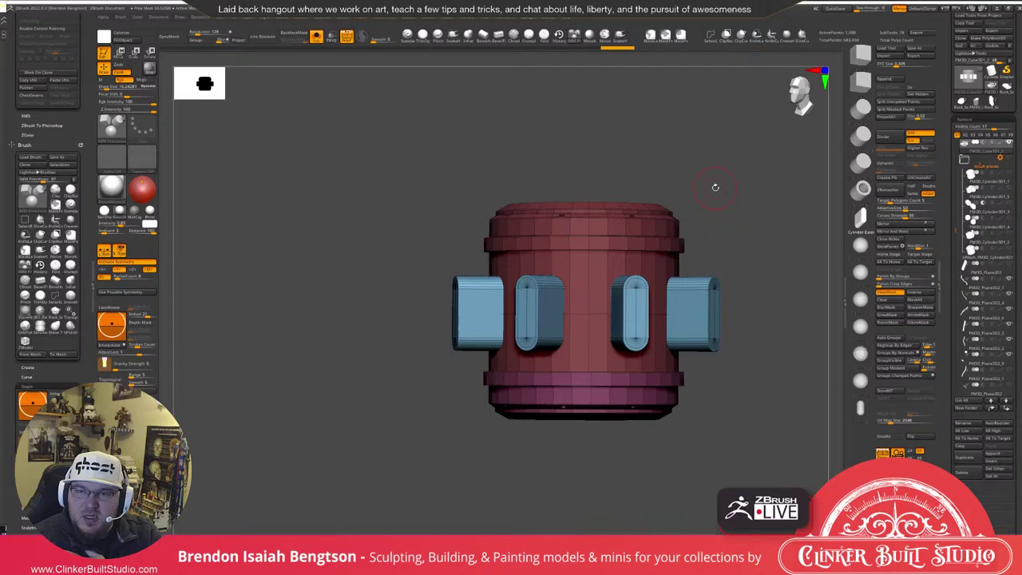
# Split the unmasked ring of cylinders off from the canister into its own subtool.
pyautogui.moveTo(744, 189); pyautogui.dragTo(703, 187)
pyautogui.click(896, 103)
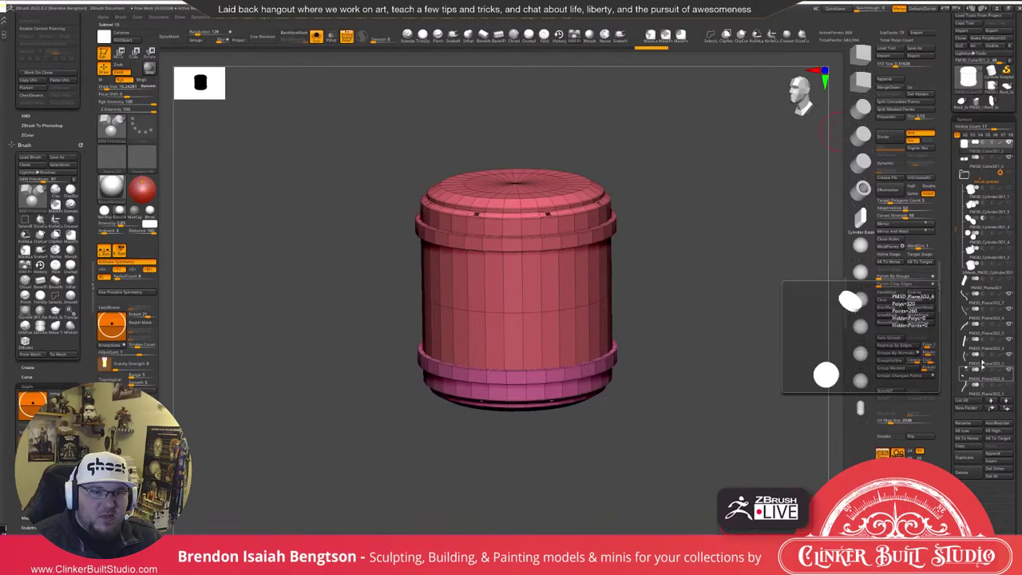
# Enable Live Boolean, mark the canister as the start subtool and subtract the cylinder ring, showing the full model without polyframe.
pyautogui.moveTo(955, 229); pyautogui.dragTo(939, 279)
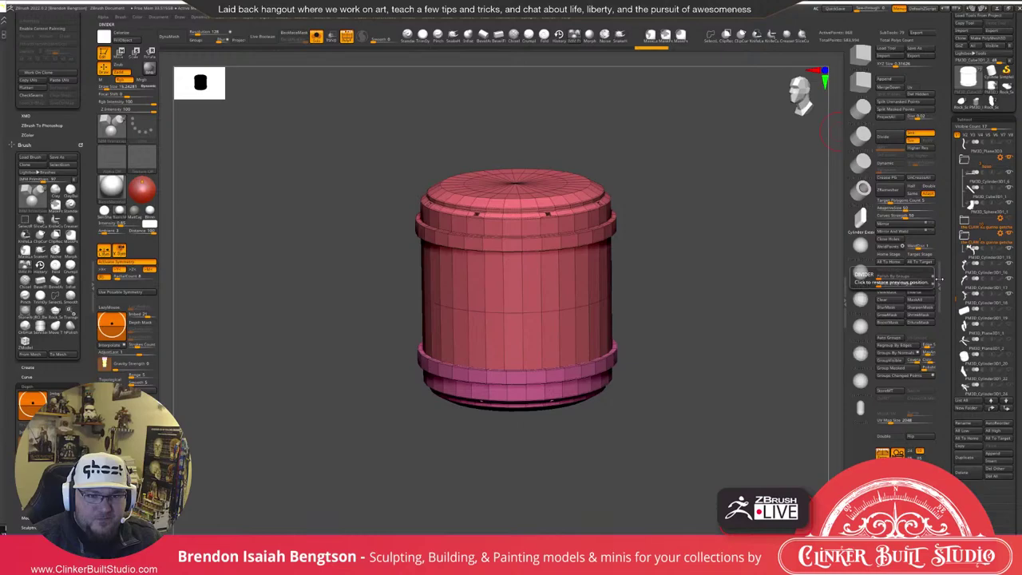
pyautogui.click(939, 280)
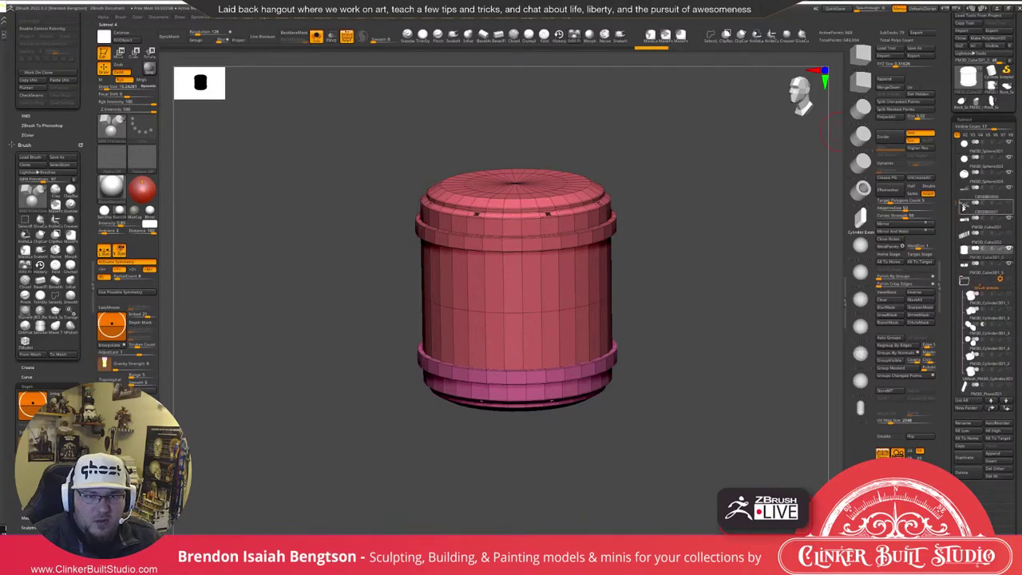
pyautogui.moveTo(975, 240)
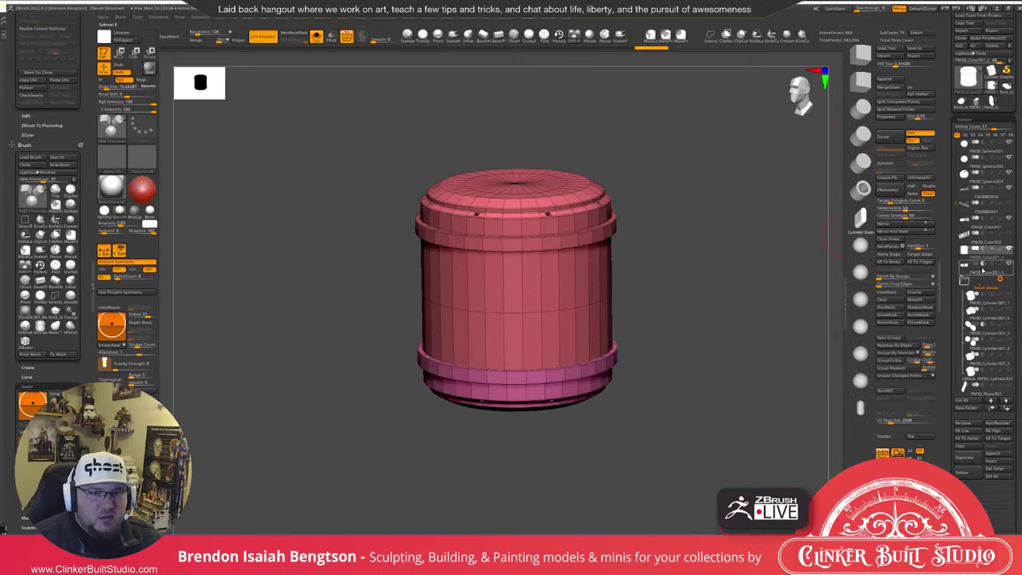
pyautogui.moveTo(964, 279)
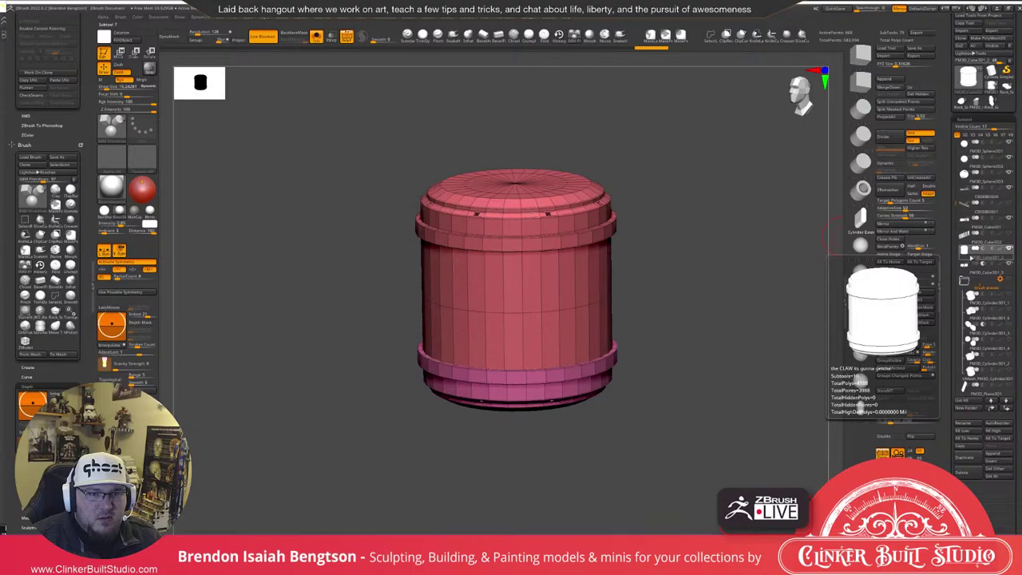
pyautogui.hotkey('alt', 's')
pyautogui.hotkey('shift', 'f')
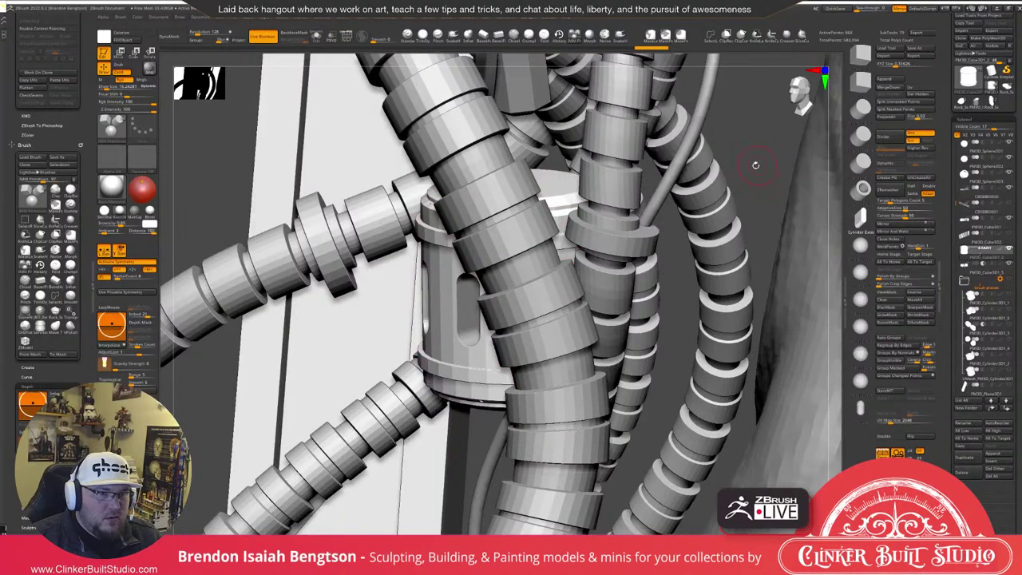
pyautogui.moveTo(755, 165); pyautogui.dragTo(679, 160)
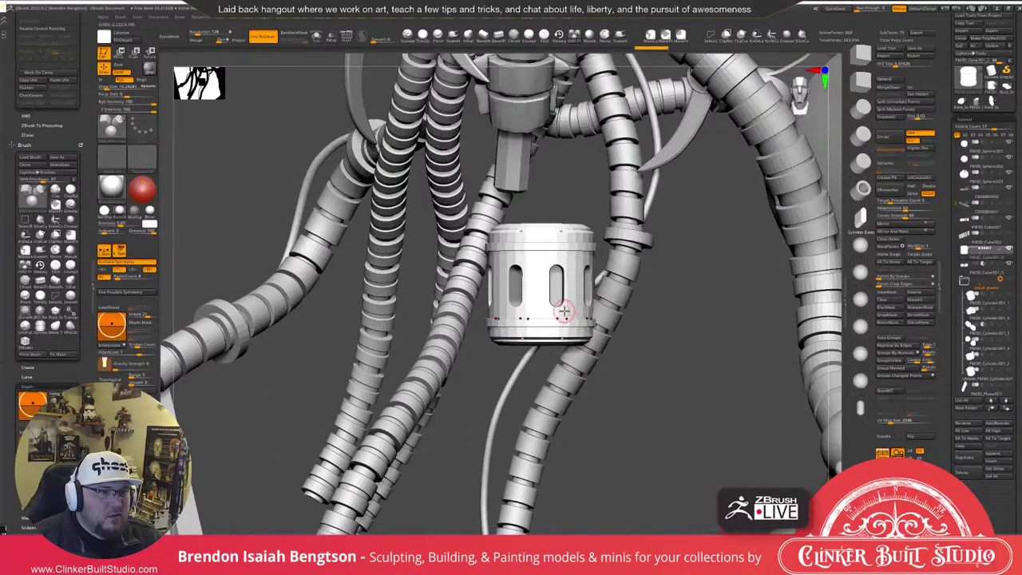
pyautogui.press('f')
pyautogui.moveTo(754, 206)
pyautogui.mouseDown()
pyautogui.moveTo(744, 194)
pyautogui.moveTo(773, 200)
pyautogui.moveTo(751, 190)
pyautogui.moveTo(763, 183)
pyautogui.moveTo(705, 397)
pyautogui.moveTo(679, 379)
pyautogui.mouseUp()
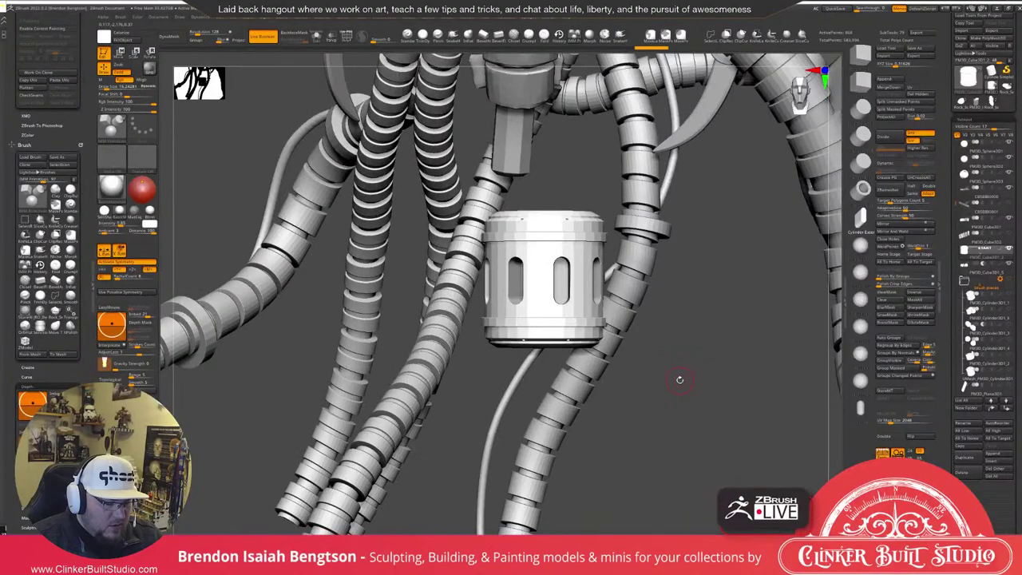
# Make the subtractive cylinder ring the active subtool and activate its transform gizmo with the rest of the model shown.
pyautogui.hotkey('alt', 's')
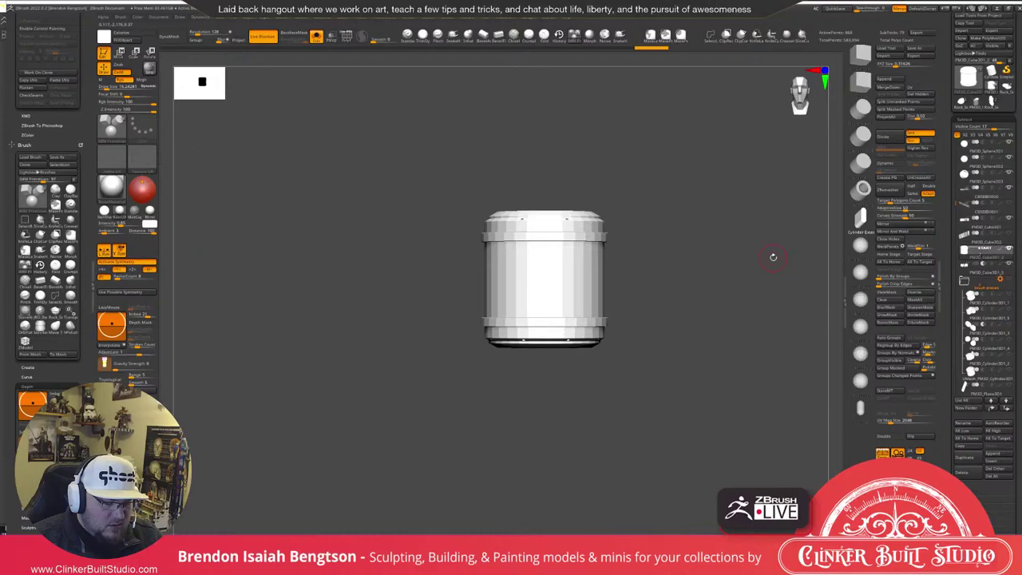
pyautogui.press('Down')
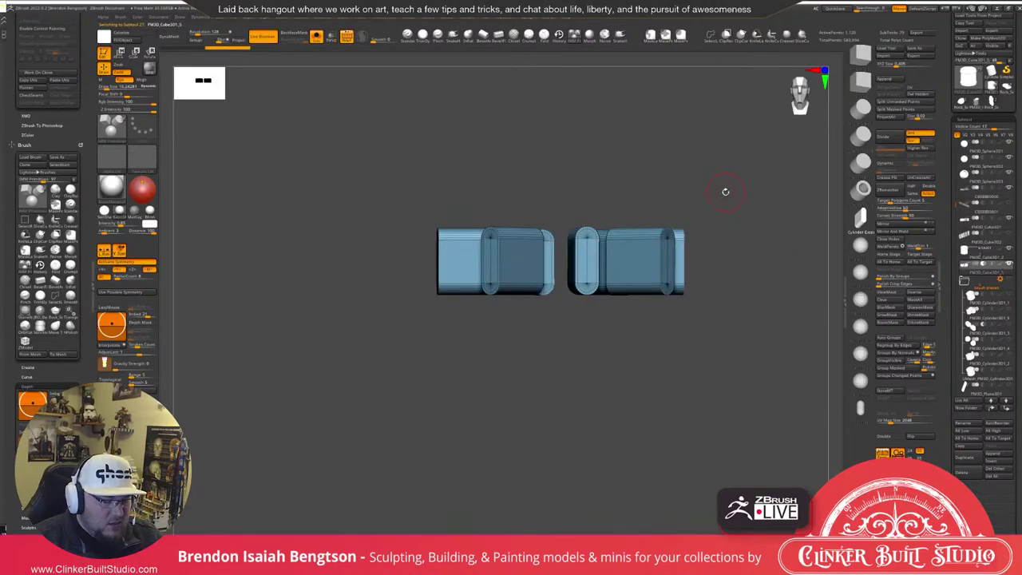
pyautogui.press('w')
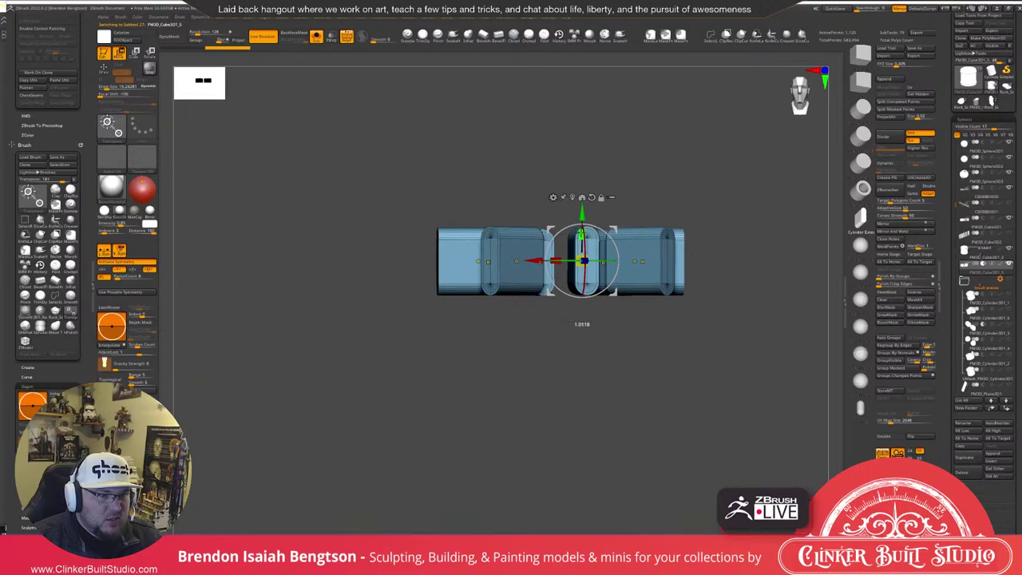
pyautogui.hotkey('shift', 'alt', 's')
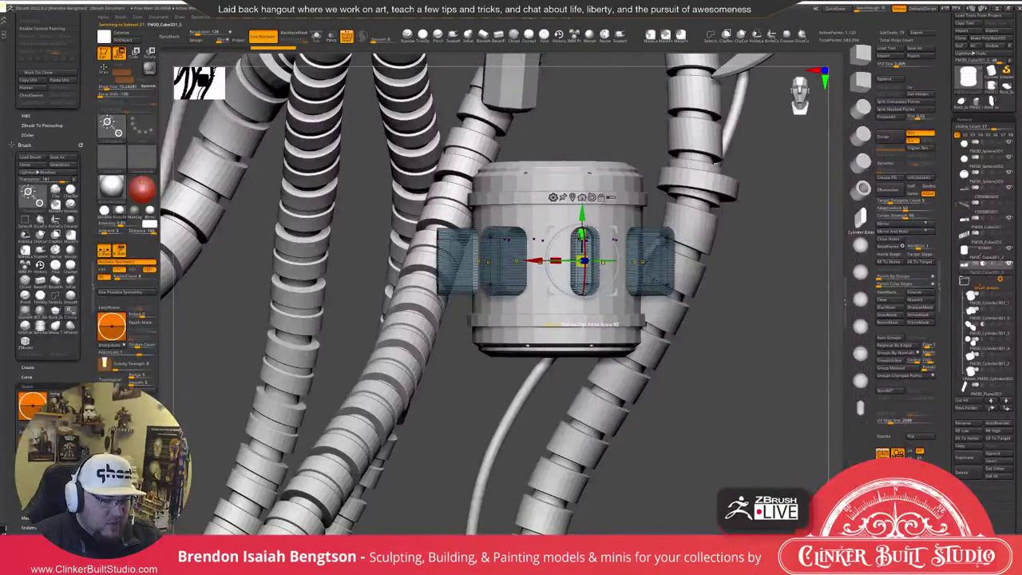
pyautogui.hotkey('shift', 'f')
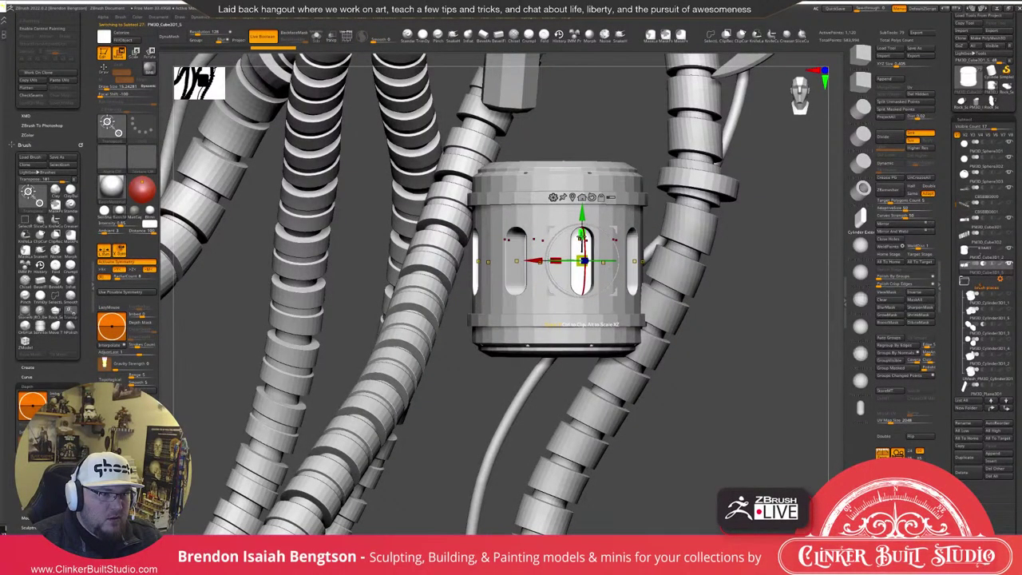
# Try stretching the slot cutters vertically to make the canister's slots taller.
pyautogui.moveTo(581, 238); pyautogui.dragTo(581, 211)
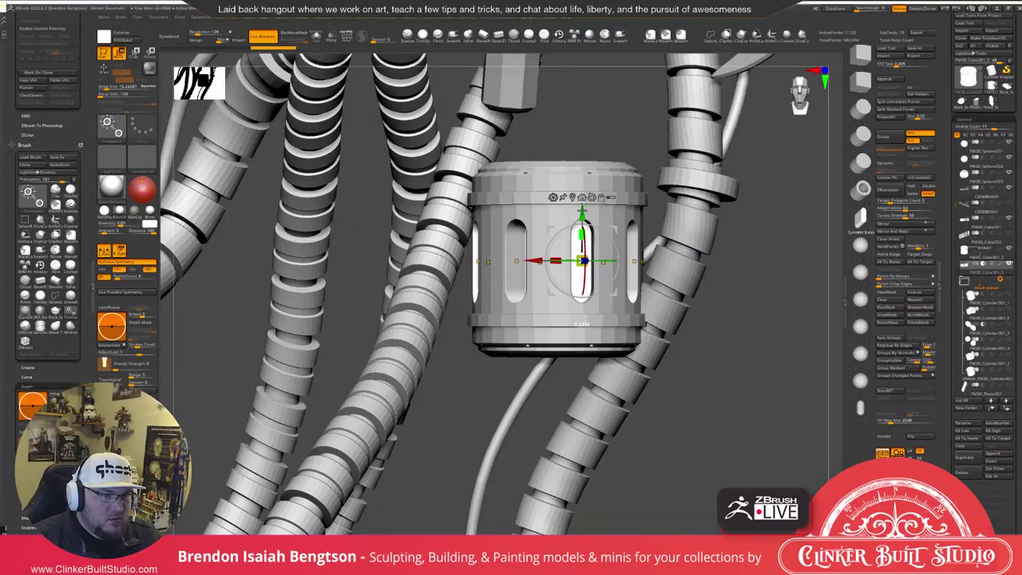
pyautogui.moveTo(550, 109)
pyautogui.mouseDown()
pyautogui.moveTo(637, 119)
pyautogui.moveTo(562, 119)
pyautogui.mouseUp()
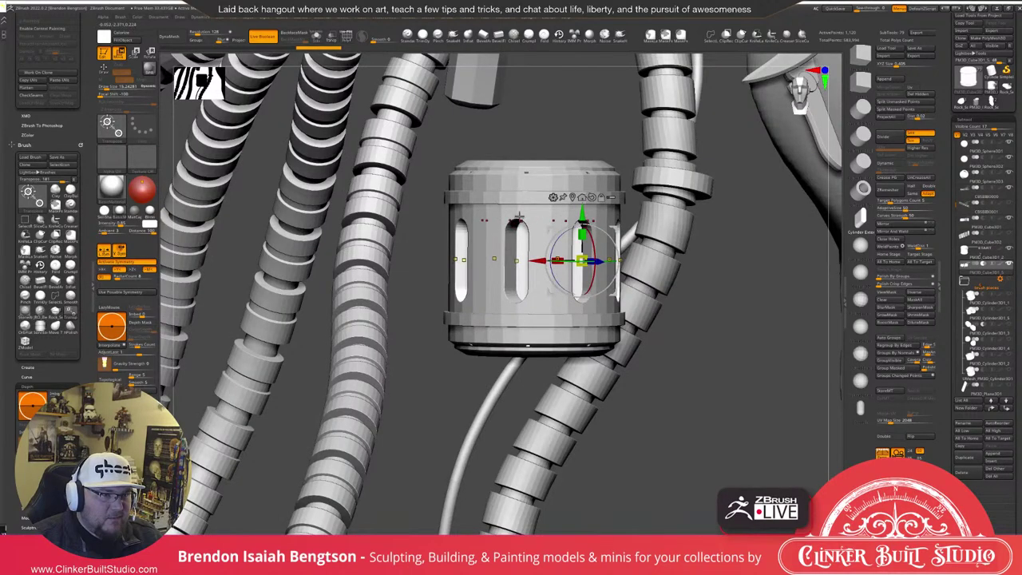
pyautogui.keyDown('shift'); pyautogui.moveTo(528, 191); pyautogui.dragTo(585, 165); pyautogui.keyUp('shift')
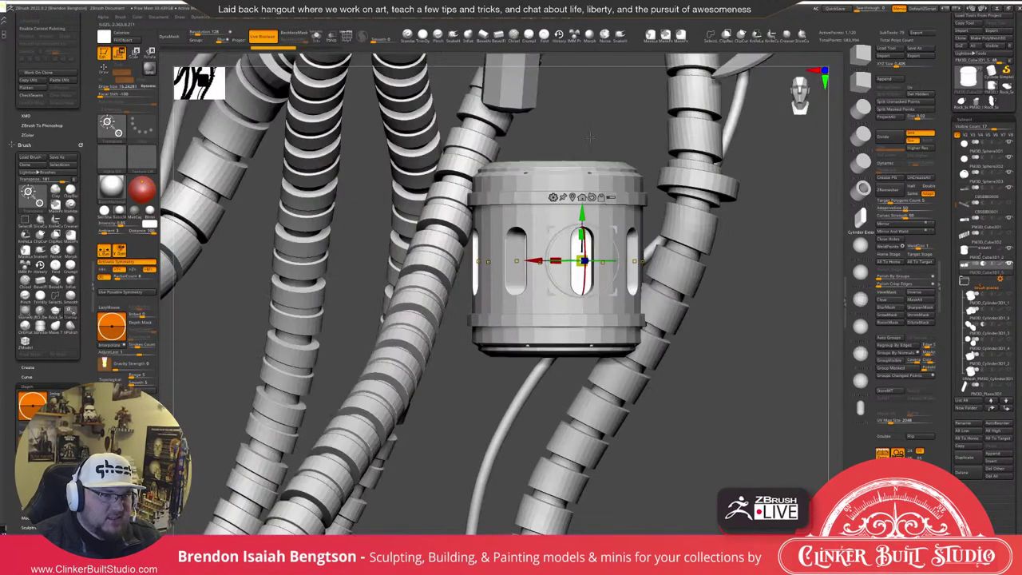
# Lengthen the slot cutters by shifting them down, masking their lower ends and raising only their upper ends.
pyautogui.moveTo(576, 204); pyautogui.dragTo(580, 225)
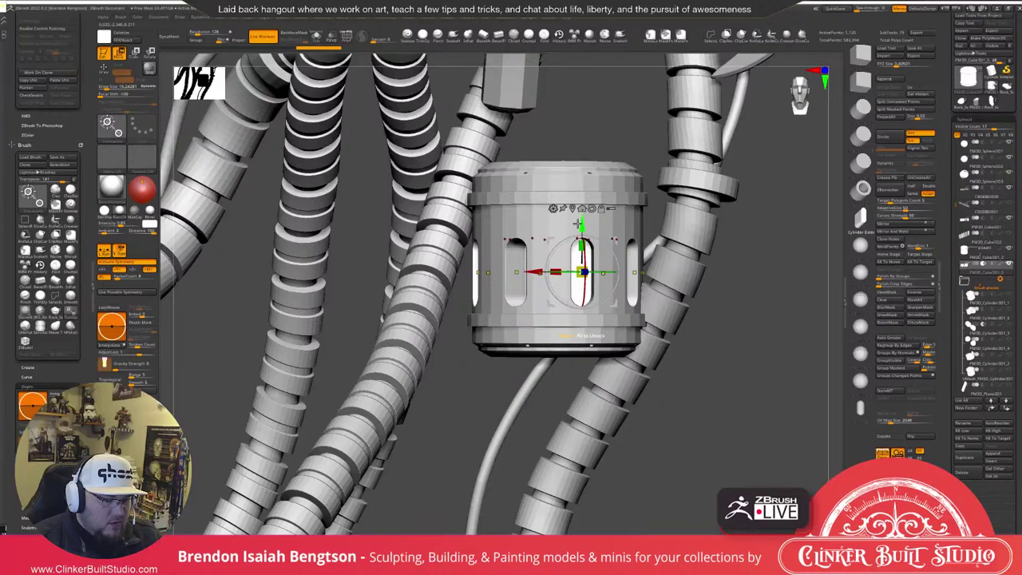
pyautogui.hotkey('alt', 's')
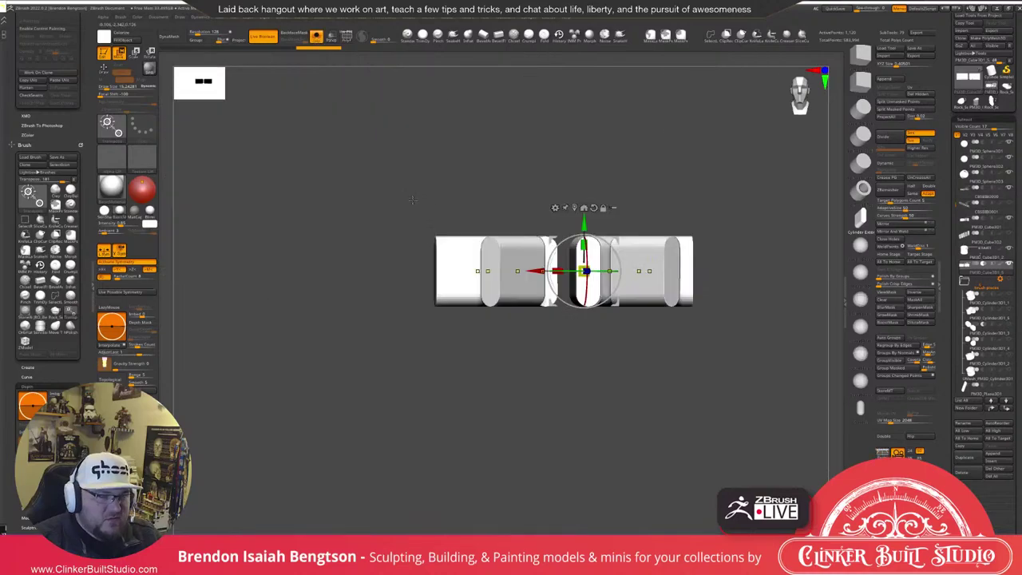
pyautogui.press('q')
pyautogui.moveTo(402, 277)
pyautogui.keyDown('ctrl'); pyautogui.keyDown('shift'); pyautogui.mouseDown()
pyautogui.moveTo(451, 194)
pyautogui.moveTo(732, 232)
pyautogui.moveTo(744, 256)
pyautogui.mouseUp(); pyautogui.keyUp('shift'); pyautogui.keyUp('ctrl')
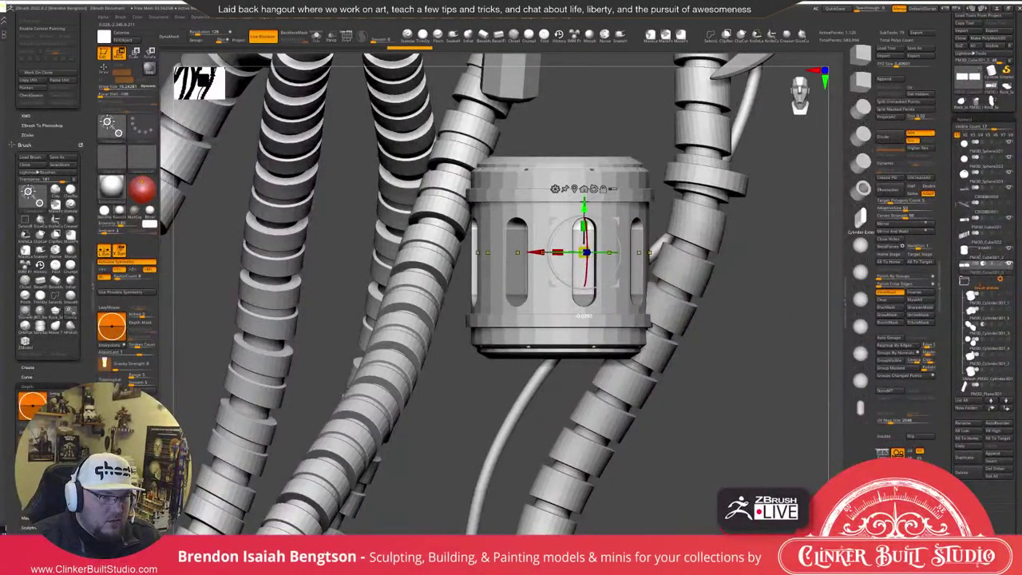
pyautogui.moveTo(584, 201); pyautogui.dragTo(585, 203)
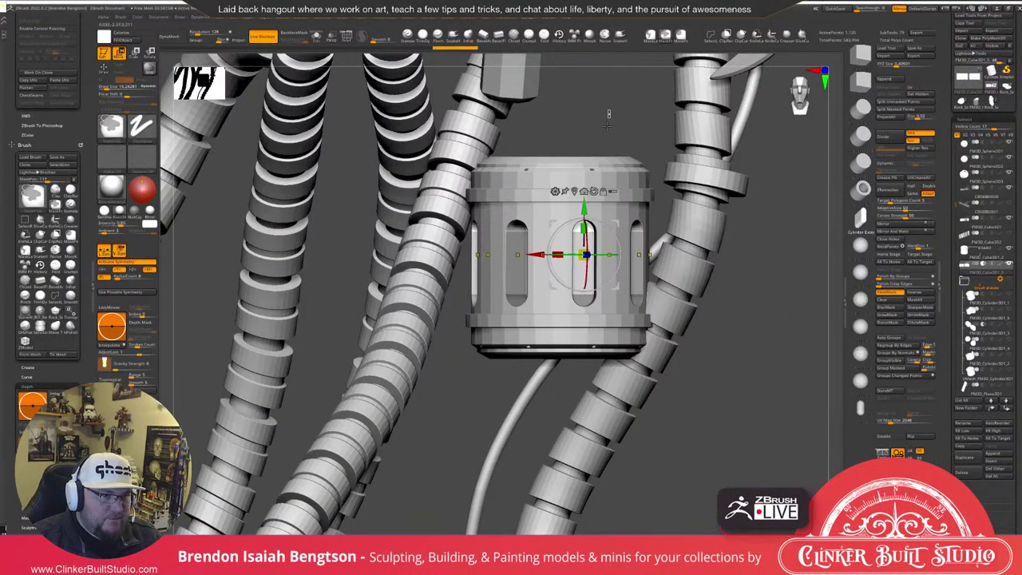
# Unmask the slot cutters, nudge them slightly up between the canister's rims, and make the canister the active subtool.
pyautogui.keyDown('ctrl'); pyautogui.moveTo(608, 125); pyautogui.dragTo(610, 132); pyautogui.keyUp('ctrl')
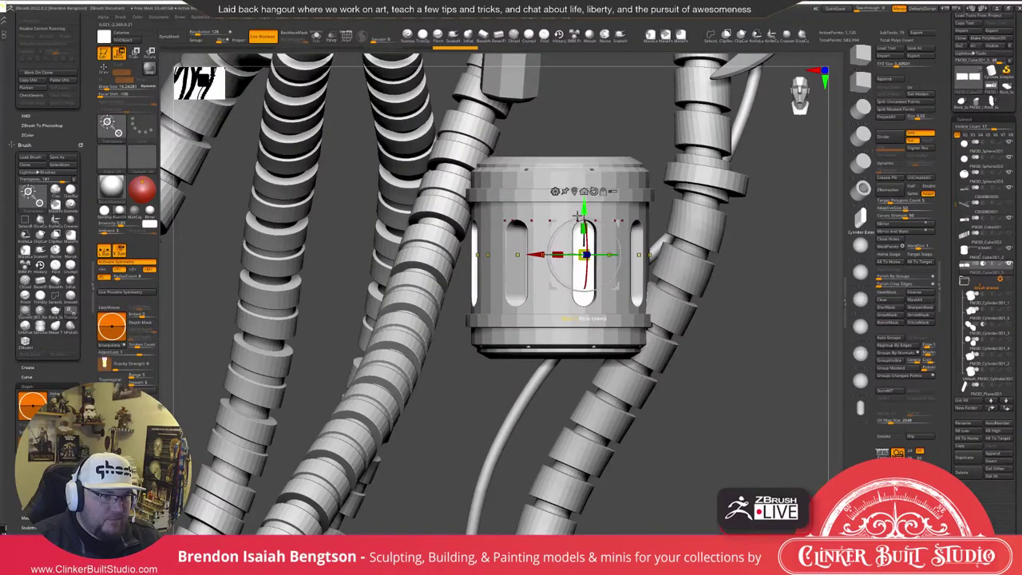
pyautogui.moveTo(584, 210); pyautogui.dragTo(583, 206)
pyautogui.keyDown('alt'); pyautogui.click(567, 337); pyautogui.keyUp('alt')
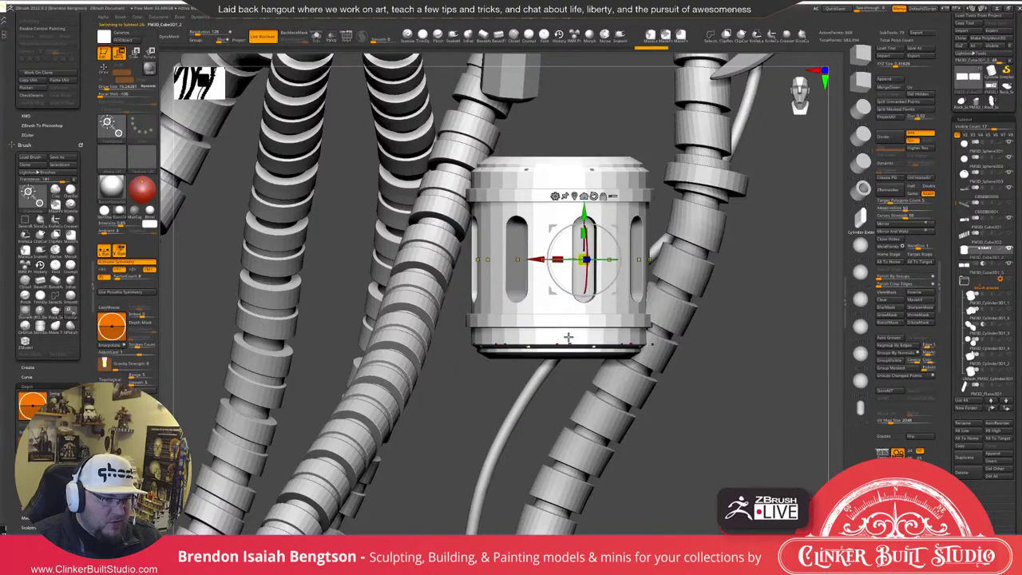
# Turn off symmetry, isolate the canister with its wireframe shown, and smooth it with dynamic subdivision.
pyautogui.moveTo(662, 292); pyautogui.dragTo(684, 289)
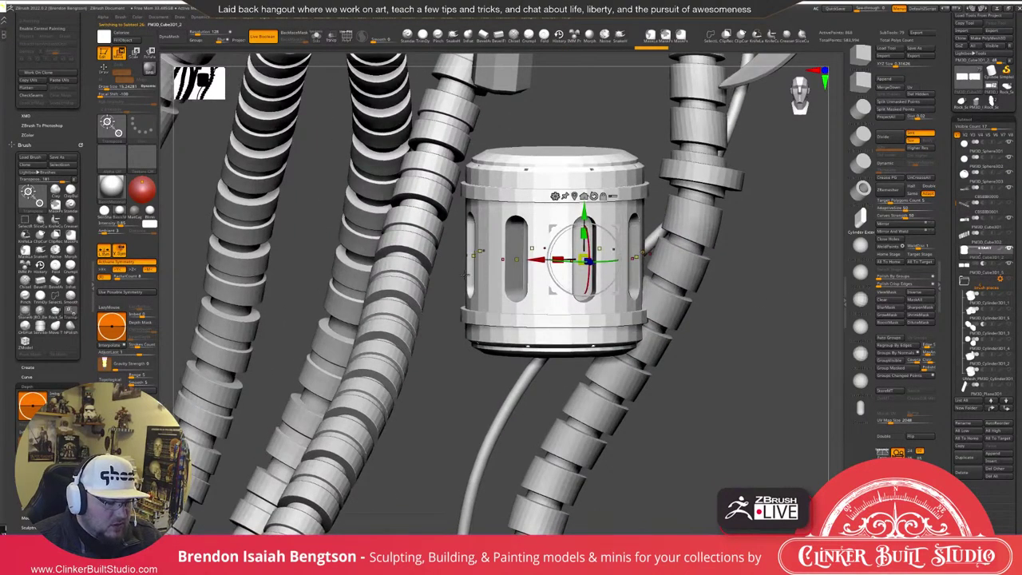
pyautogui.press('x')
pyautogui.keyDown('alt'); pyautogui.moveTo(569, 199); pyautogui.dragTo(551, 261, button='right'); pyautogui.keyUp('alt')
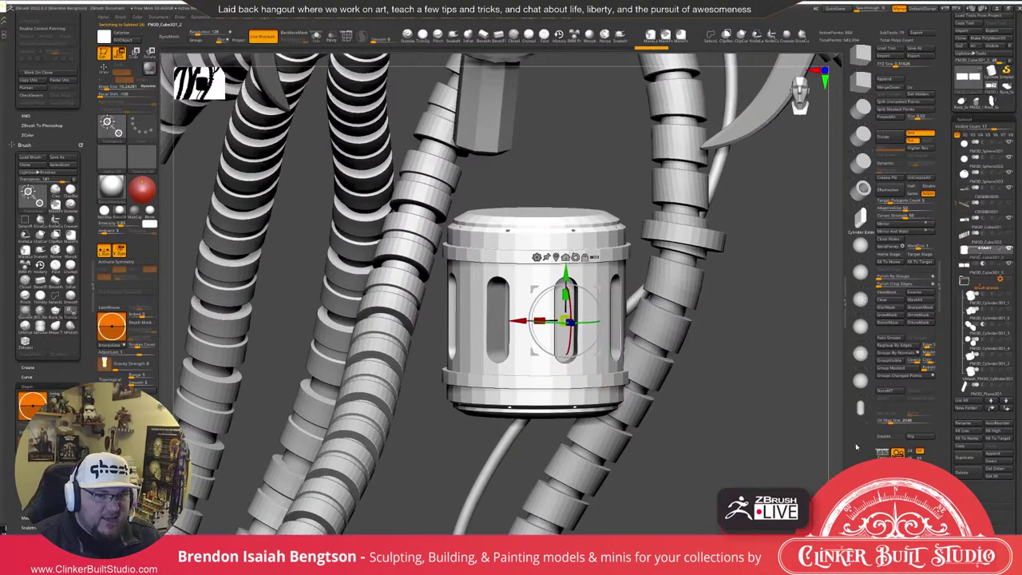
pyautogui.click(882, 454)
pyautogui.moveTo(723, 375); pyautogui.dragTo(767, 380)
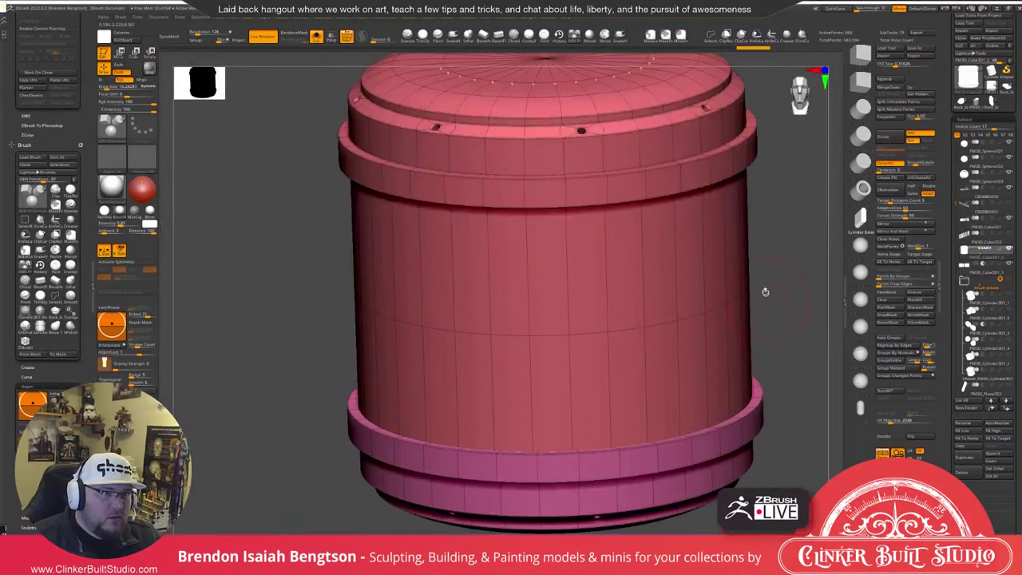
# Examine the isolated canister's lid, rim holes and body, and hide the wireframe and restore the surrounding model to check the smoothed canister.
pyautogui.moveTo(814, 179); pyautogui.dragTo(786, 257)
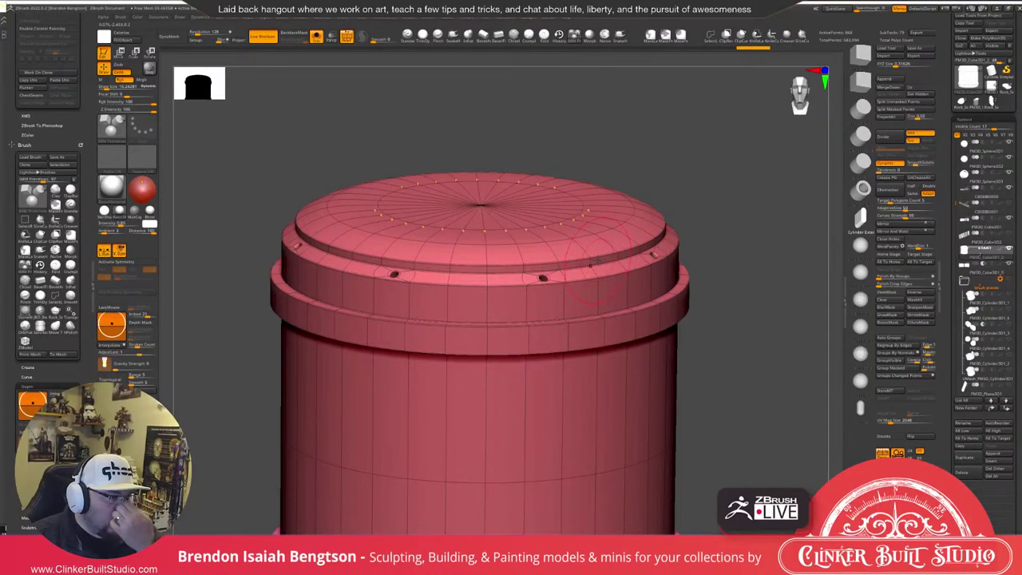
pyautogui.moveTo(827, 284); pyautogui.dragTo(807, 283)
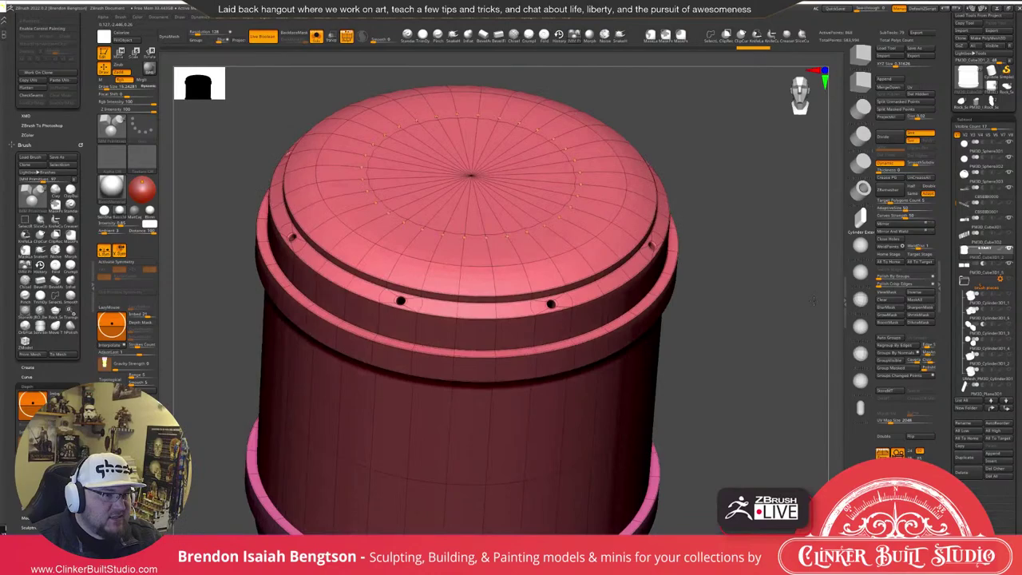
pyautogui.moveTo(813, 300); pyautogui.dragTo(764, 345)
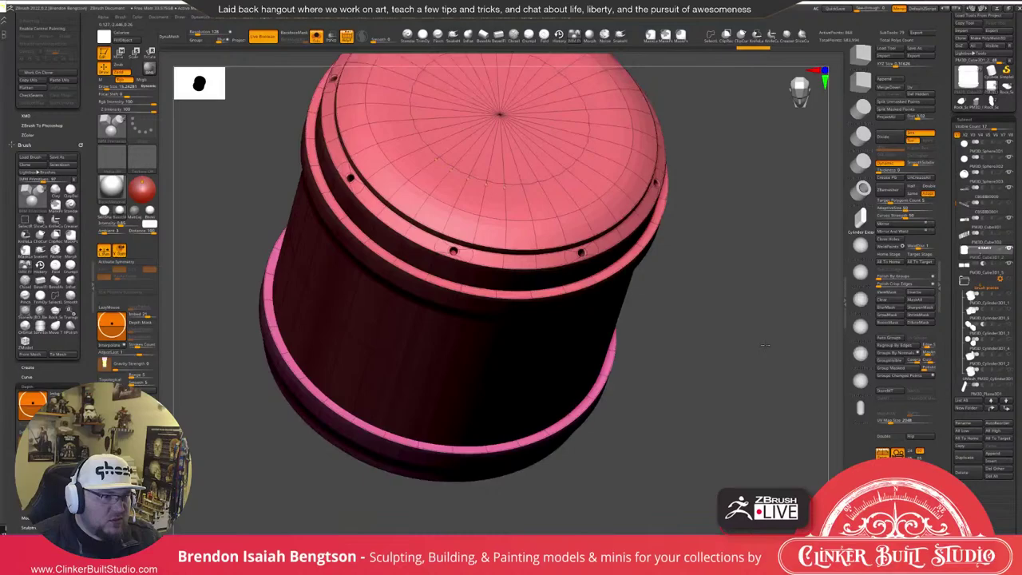
pyautogui.hotkey('shift', 'f')
pyautogui.hotkey('alt', 'shift', 's')
pyautogui.moveTo(639, 408); pyautogui.dragTo(611, 438)
pyautogui.moveTo(682, 414); pyautogui.dragTo(692, 420)
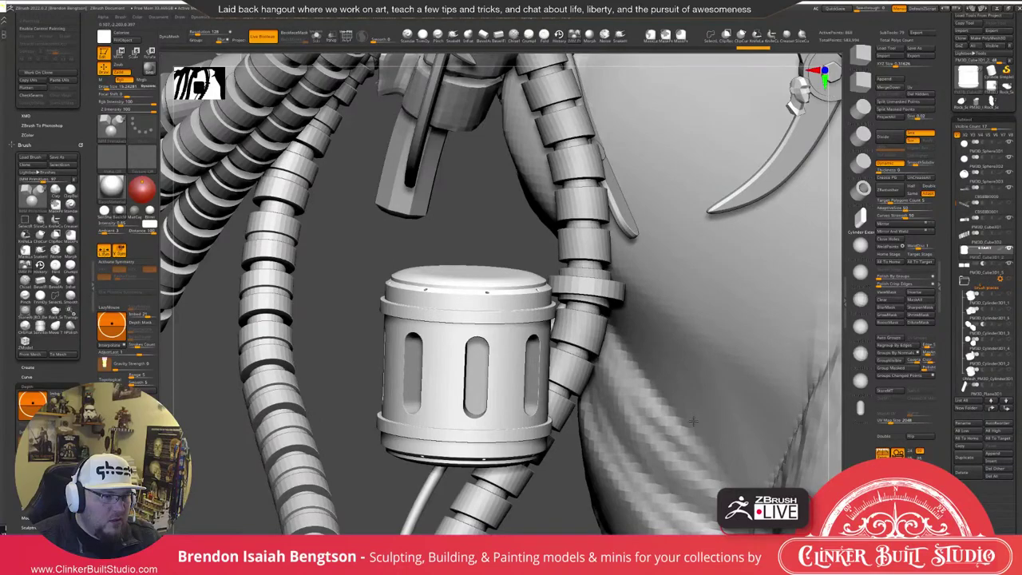
# Examine the slots around the canister's body from several angles.
pyautogui.moveTo(692, 421)
pyautogui.mouseDown()
pyautogui.moveTo(452, 392)
pyautogui.moveTo(509, 397)
pyautogui.moveTo(523, 304)
pyautogui.moveTo(539, 322)
pyautogui.moveTo(531, 312)
pyautogui.mouseUp()
pyautogui.moveTo(456, 267); pyautogui.dragTo(535, 288)
pyautogui.moveTo(535, 288); pyautogui.dragTo(554, 326, button='right')
pyautogui.moveTo(553, 325); pyautogui.dragTo(600, 276)
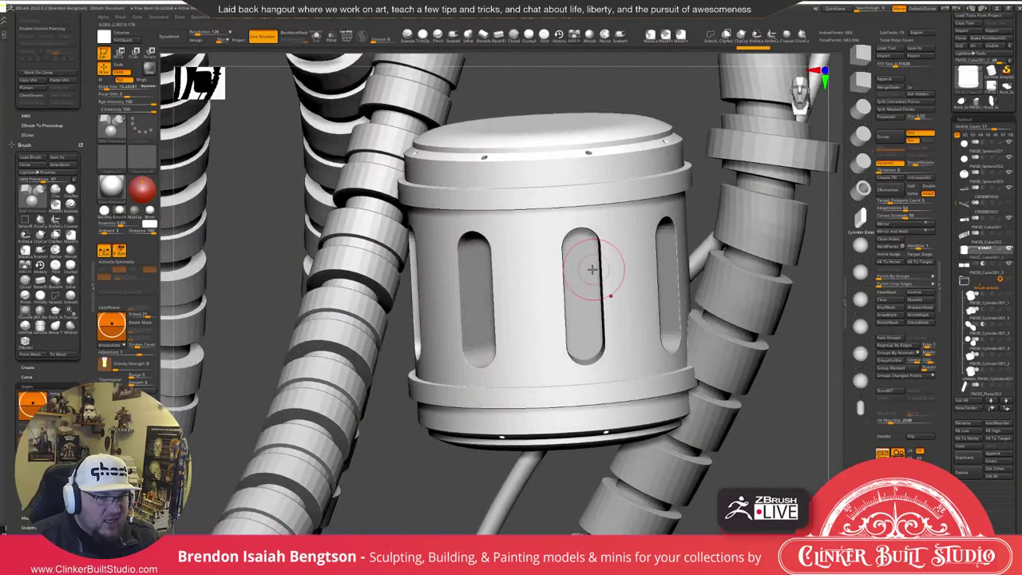
pyautogui.moveTo(586, 325); pyautogui.dragTo(588, 288)
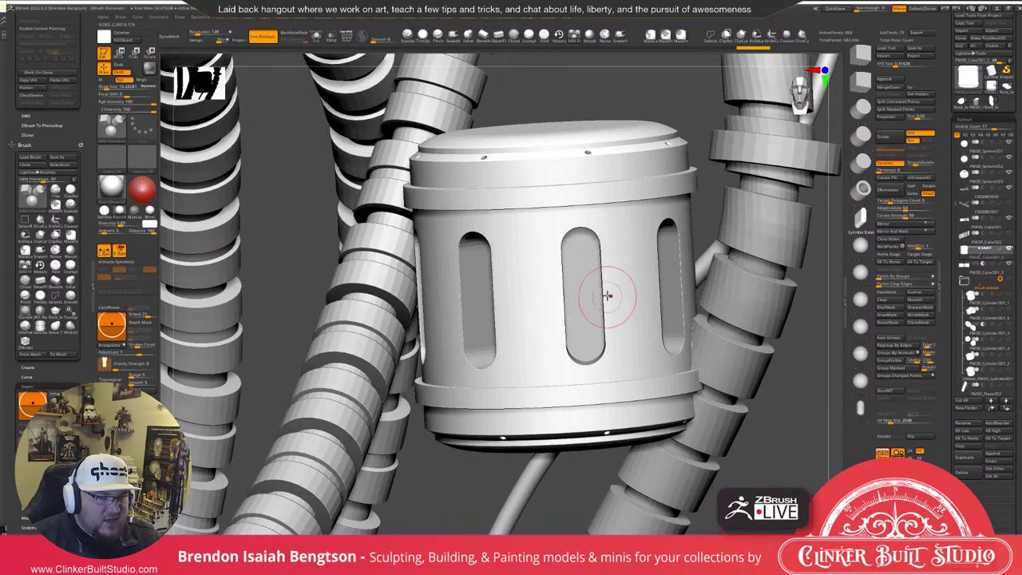
pyautogui.moveTo(575, 292); pyautogui.dragTo(610, 298)
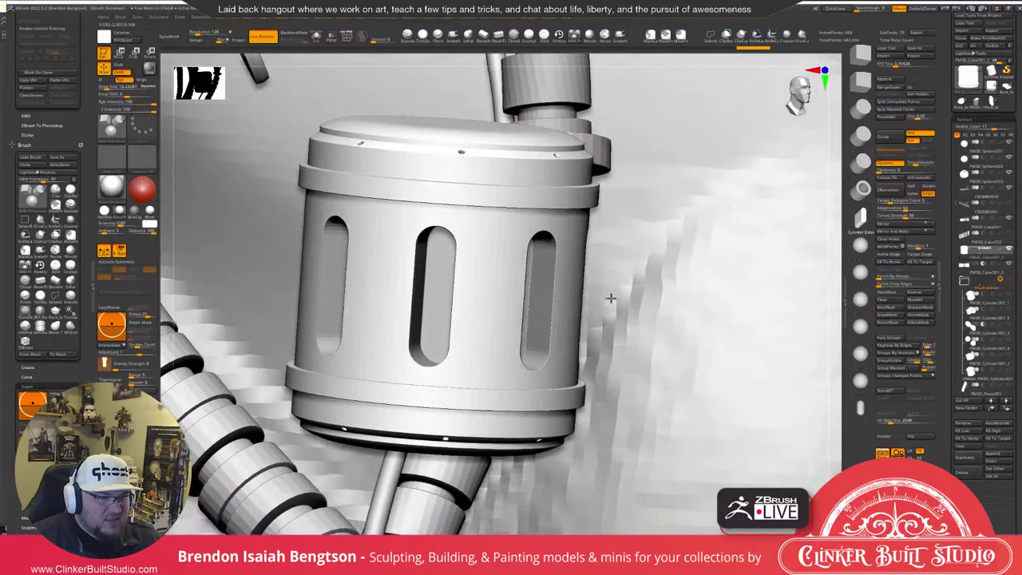
pyautogui.moveTo(610, 298); pyautogui.dragTo(570, 327, button='right')
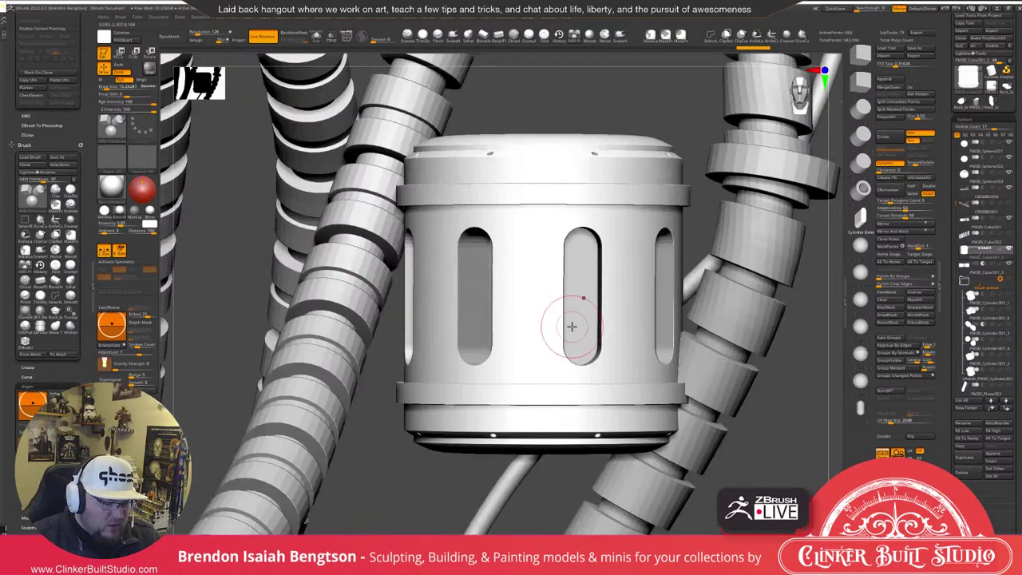
# Isolate the canister's eight radial slot cutters and polygroup their faces by normals.
pyautogui.hotkey('alt', 's')
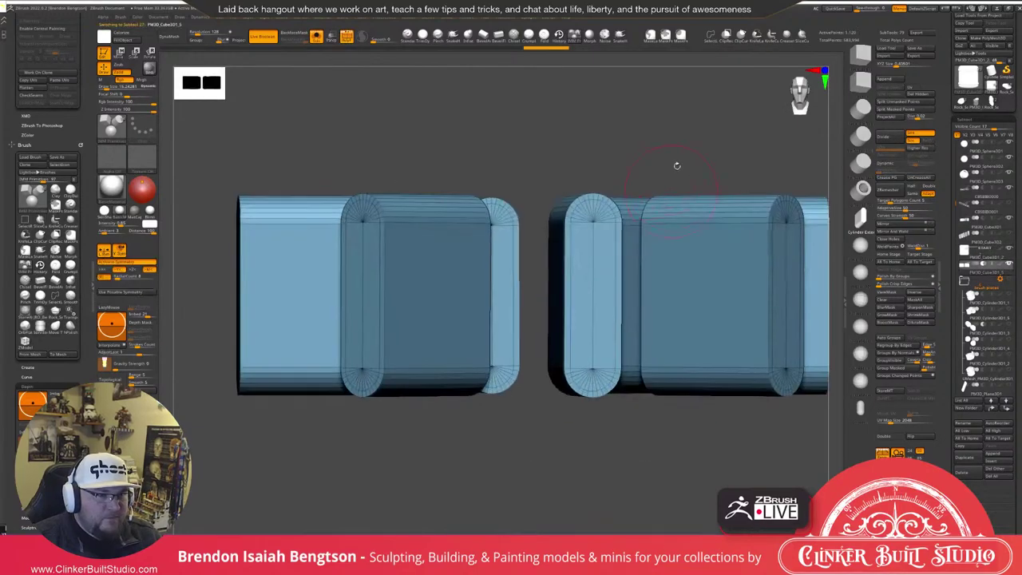
pyautogui.moveTo(675, 164); pyautogui.dragTo(523, 205)
pyautogui.moveTo(734, 200); pyautogui.dragTo(828, 311)
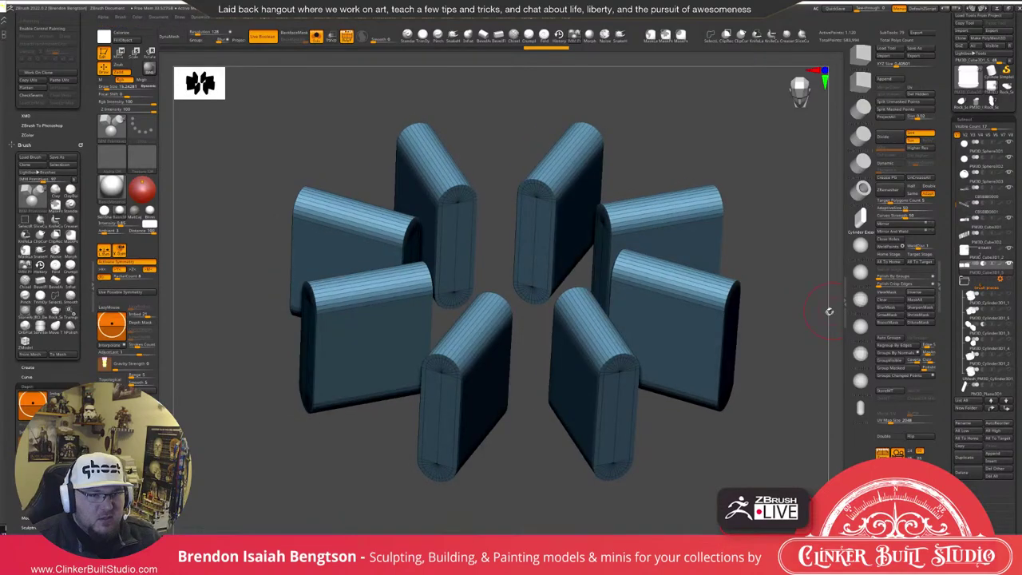
pyautogui.click(860, 351)
# Isolate the inner end faces of the slot cutters, merge them into one polygroup, and show the complete cutters again.
pyautogui.moveTo(759, 176)
pyautogui.mouseDown()
pyautogui.moveTo(772, 170)
pyautogui.moveTo(759, 175)
pyautogui.mouseUp()
pyautogui.keyDown('ctrl'); pyautogui.keyDown('shift'); pyautogui.moveTo(755, 260); pyautogui.dragTo(587, 362); pyautogui.keyUp('shift'); pyautogui.keyUp('ctrl')
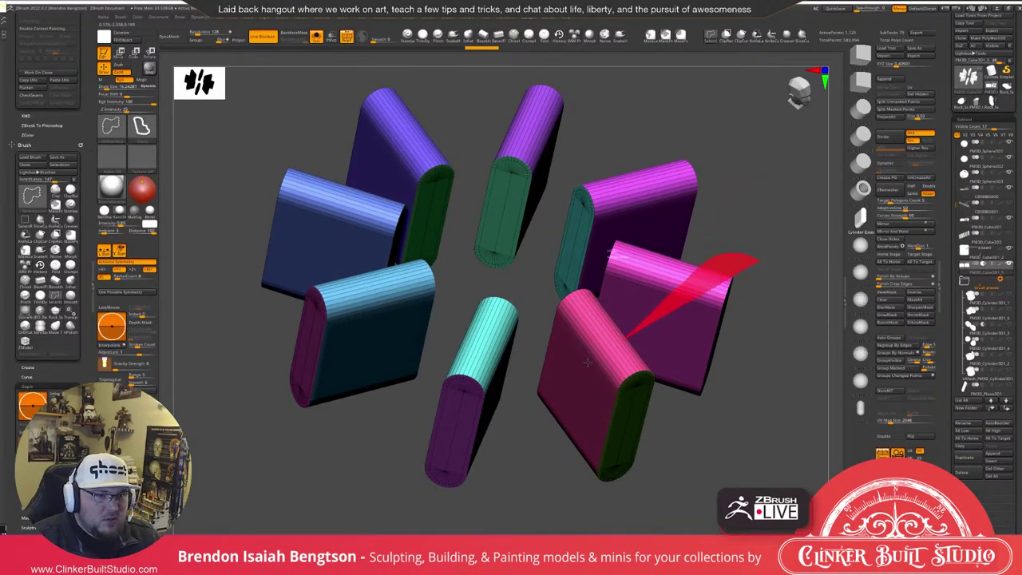
pyautogui.keyDown('ctrl'); pyautogui.keyDown('shift'); pyautogui.click(742, 343); pyautogui.keyUp('shift'); pyautogui.keyUp('ctrl')
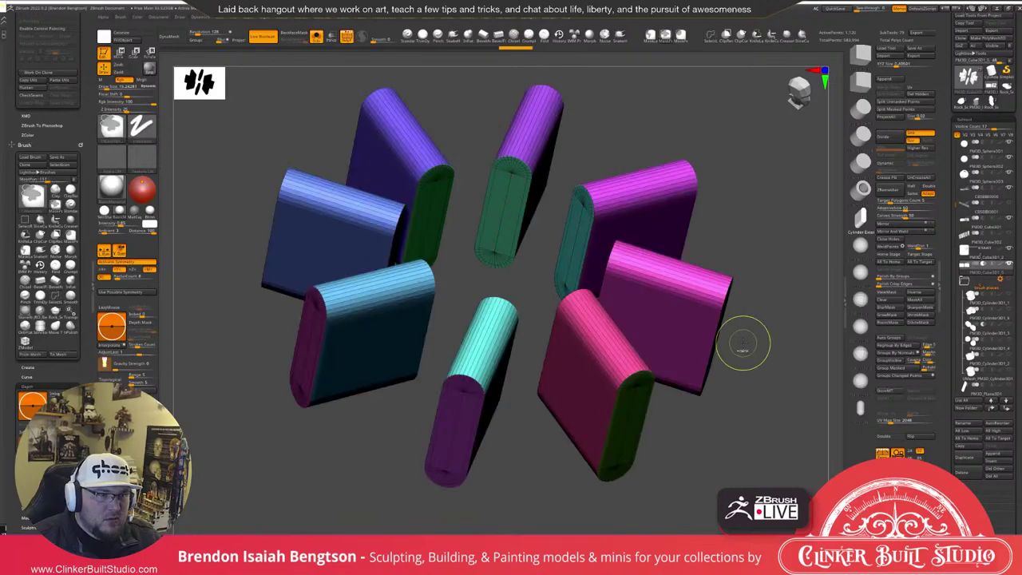
pyautogui.moveTo(761, 311); pyautogui.dragTo(771, 324)
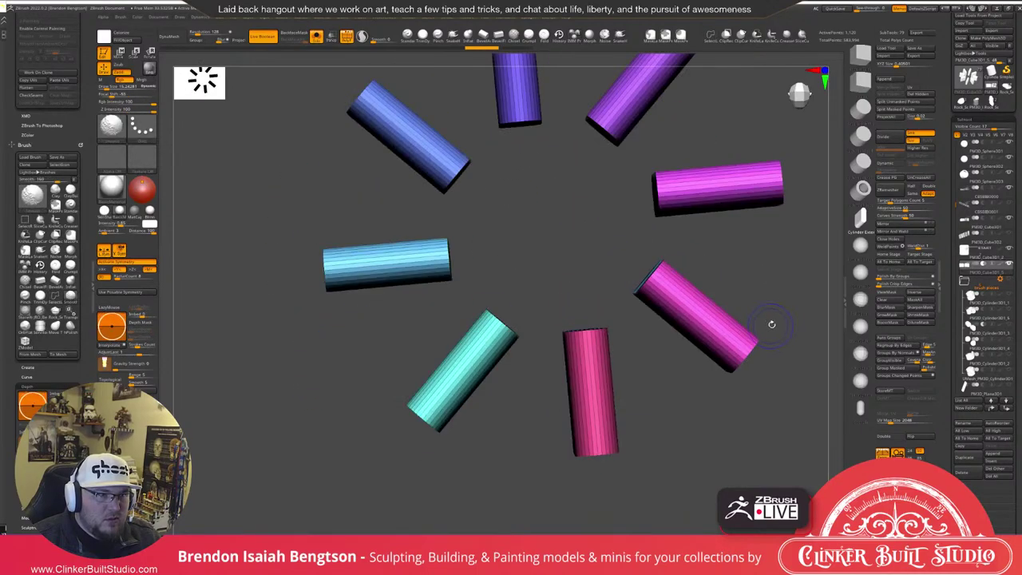
pyautogui.hotkey('ctrl', 'shift')
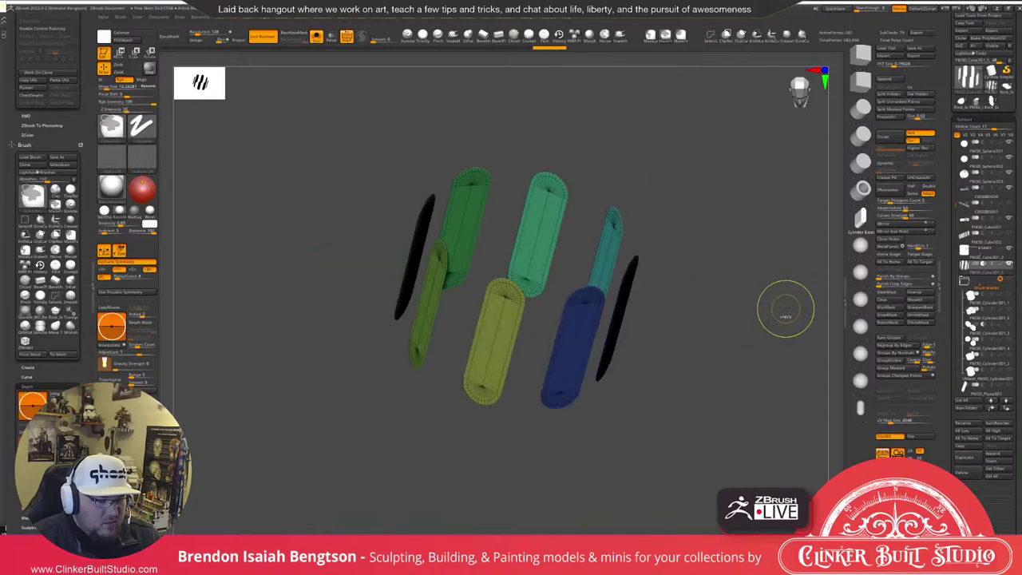
pyautogui.hotkey('ctrl', 'w')
pyautogui.hotkey('ctrl', 'shift')
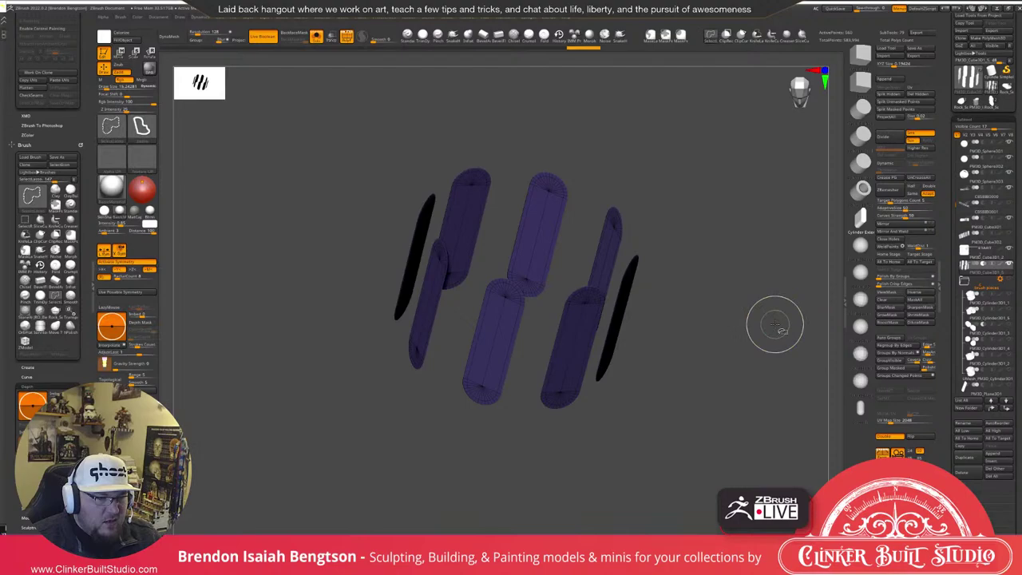
pyautogui.keyDown('ctrl'); pyautogui.keyDown('shift'); pyautogui.click(774, 325); pyautogui.keyUp('shift'); pyautogui.keyUp('ctrl')
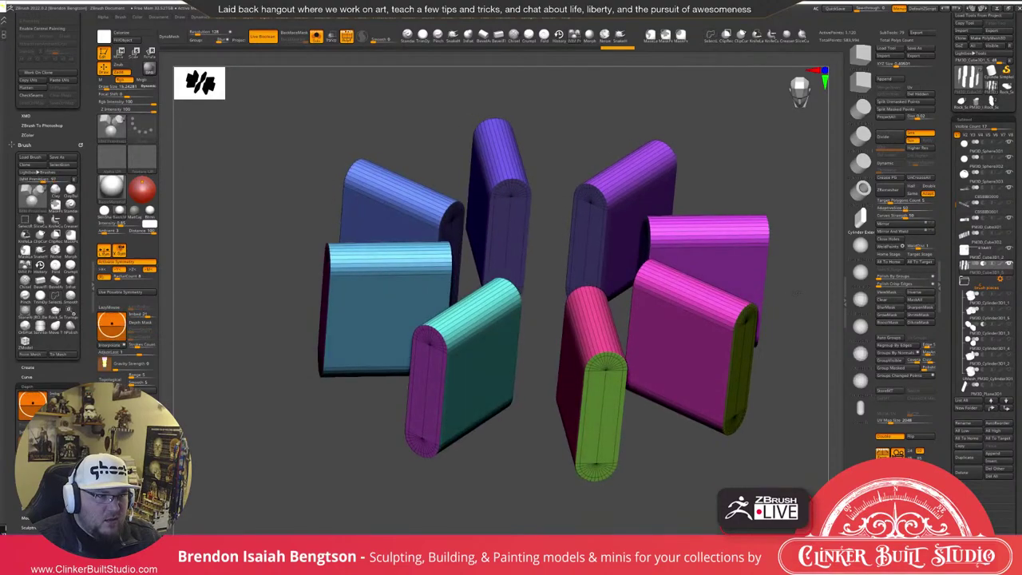
# With the ZModeler brush, scale the inner end faces of all slot cutters together using the Scale action targeting Polygroup All.
pyautogui.moveTo(796, 292); pyautogui.dragTo(799, 302)
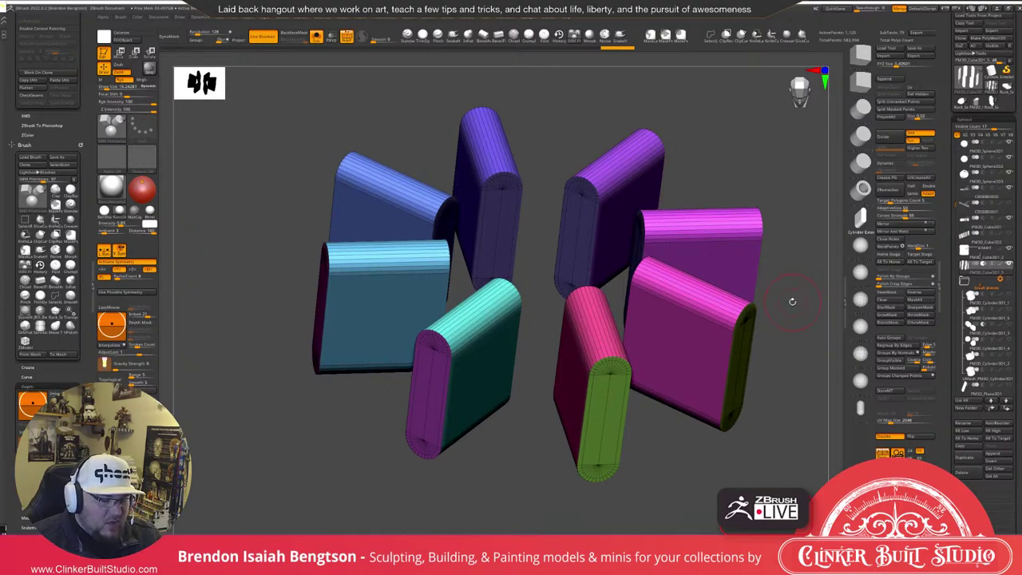
pyautogui.press('b')
pyautogui.press('z')
pyautogui.press('m')
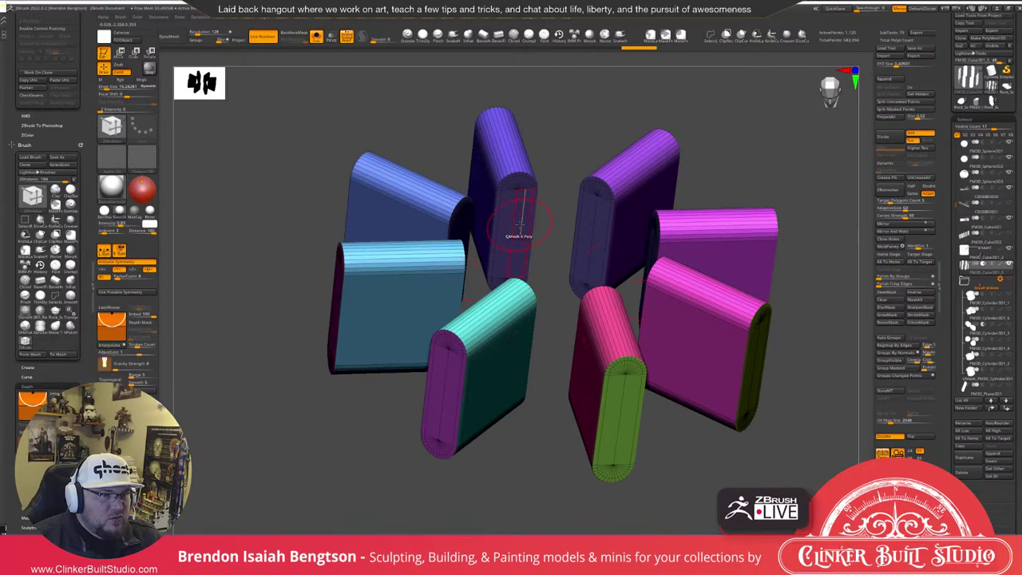
pyautogui.press('space')
pyautogui.click(523, 293)
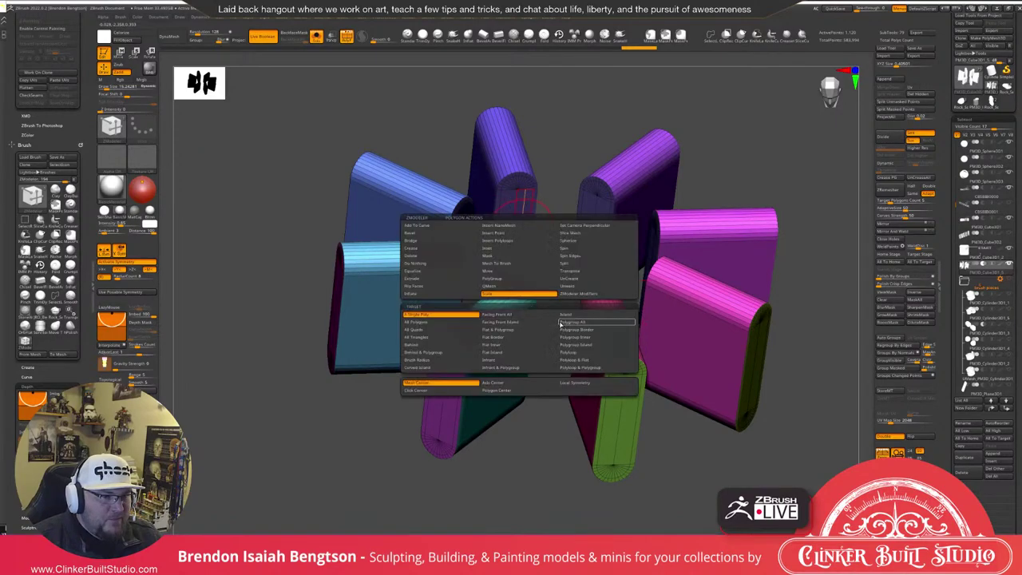
pyautogui.click(562, 314)
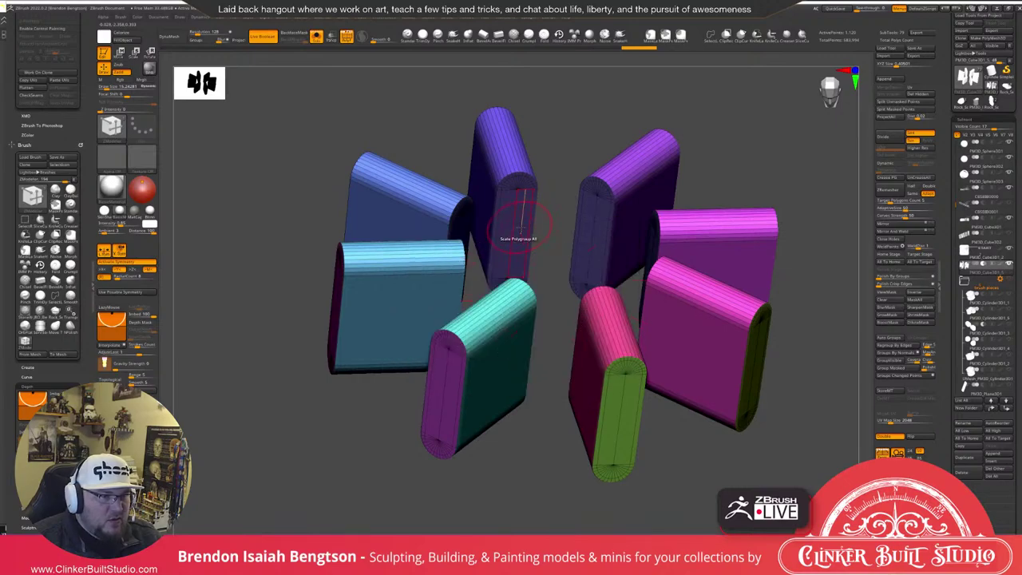
pyautogui.moveTo(524, 218); pyautogui.dragTo(527, 211)
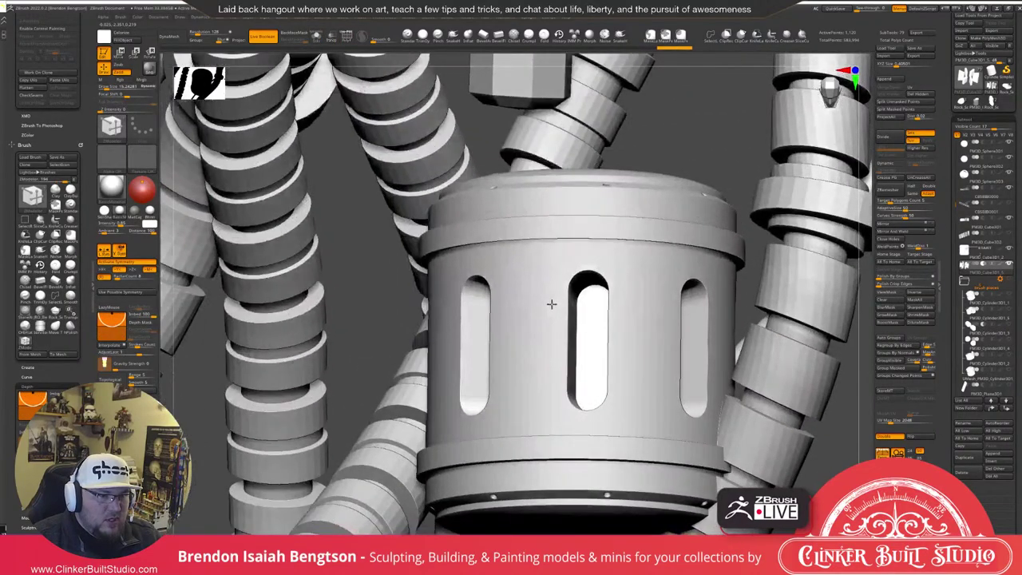
pyautogui.moveTo(552, 304); pyautogui.dragTo(554, 310, button='right')
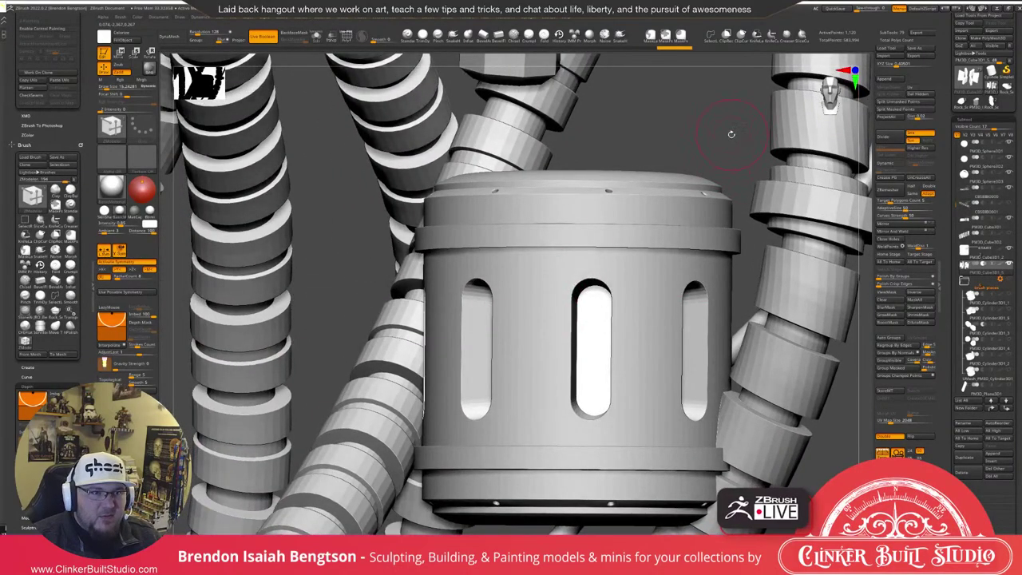
pyautogui.keyDown('alt'); pyautogui.moveTo(732, 135); pyautogui.dragTo(750, 251); pyautogui.keyUp('alt')
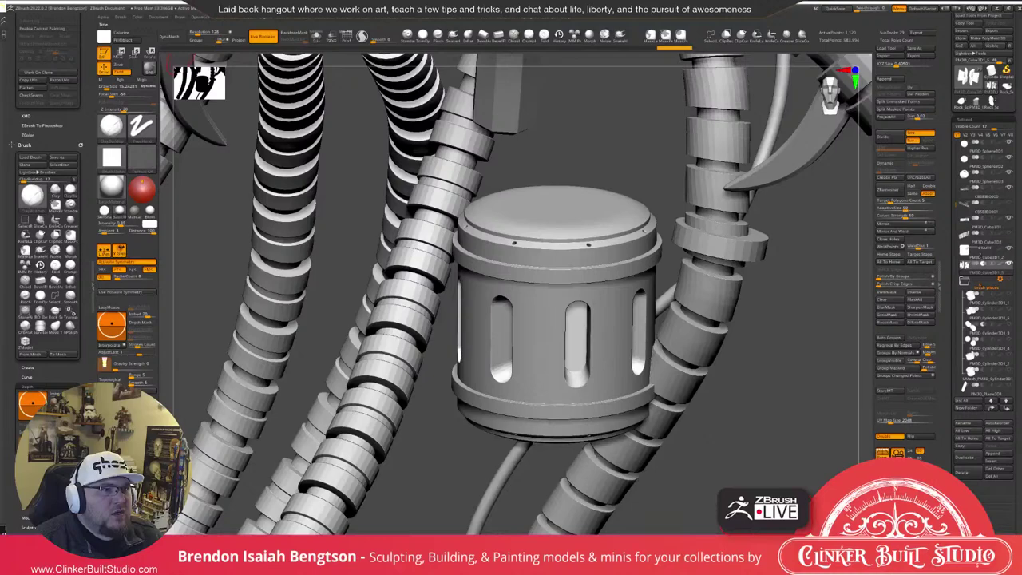
# Make the canister body the active subtool, turn on its polyframe, and isolate it.
pyautogui.moveTo(12, 144); pyautogui.dragTo(11, 370)
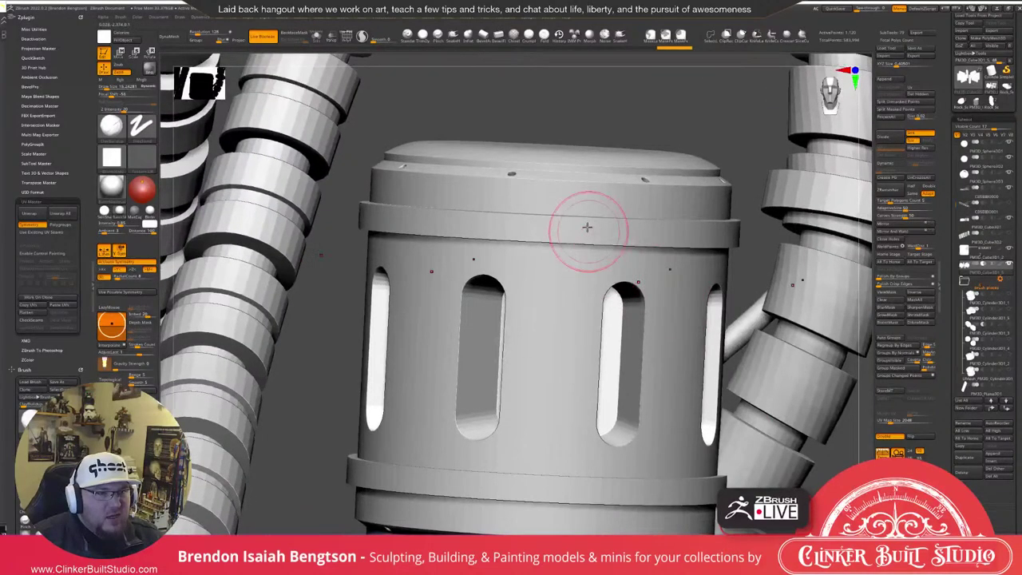
pyautogui.moveTo(587, 226)
pyautogui.mouseDown(button='right')
pyautogui.moveTo(573, 215)
pyautogui.moveTo(578, 281)
pyautogui.mouseUp(button='right')
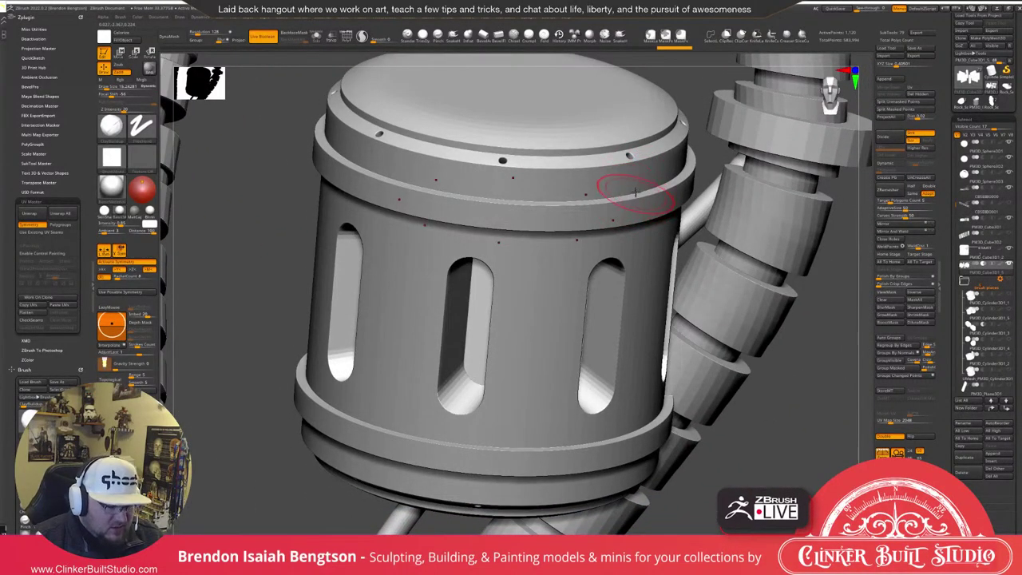
pyautogui.keyDown('alt'); pyautogui.click(628, 190); pyautogui.keyUp('alt')
pyautogui.hotkey('shift', 'f')
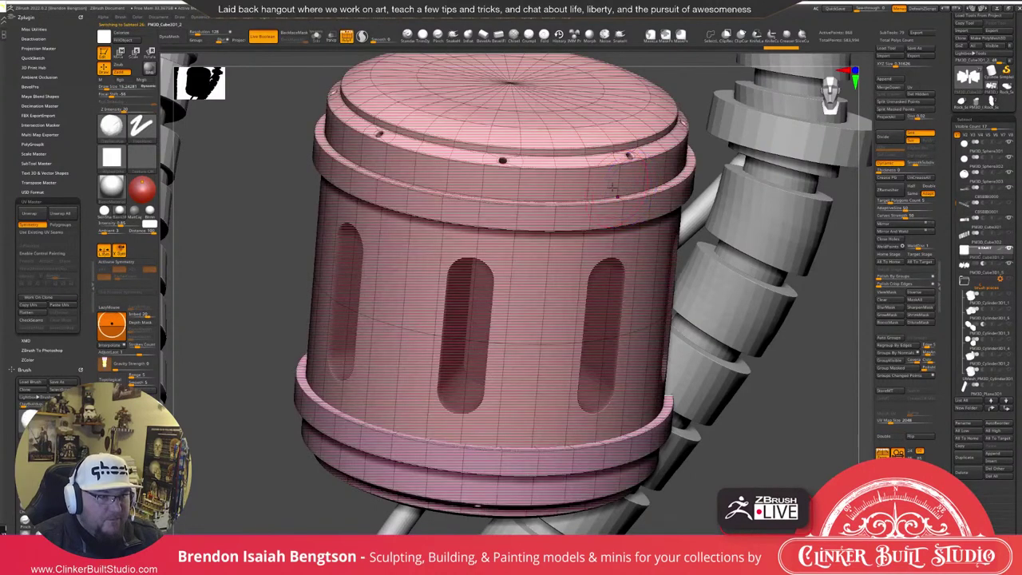
pyautogui.moveTo(615, 191); pyautogui.dragTo(612, 207, button='right')
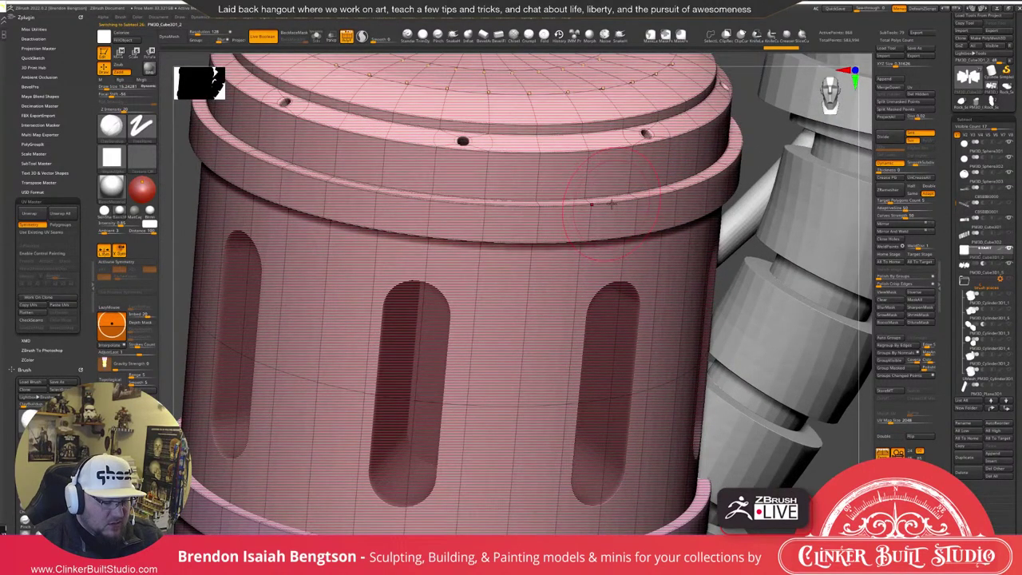
pyautogui.moveTo(612, 205); pyautogui.dragTo(634, 258, button='right')
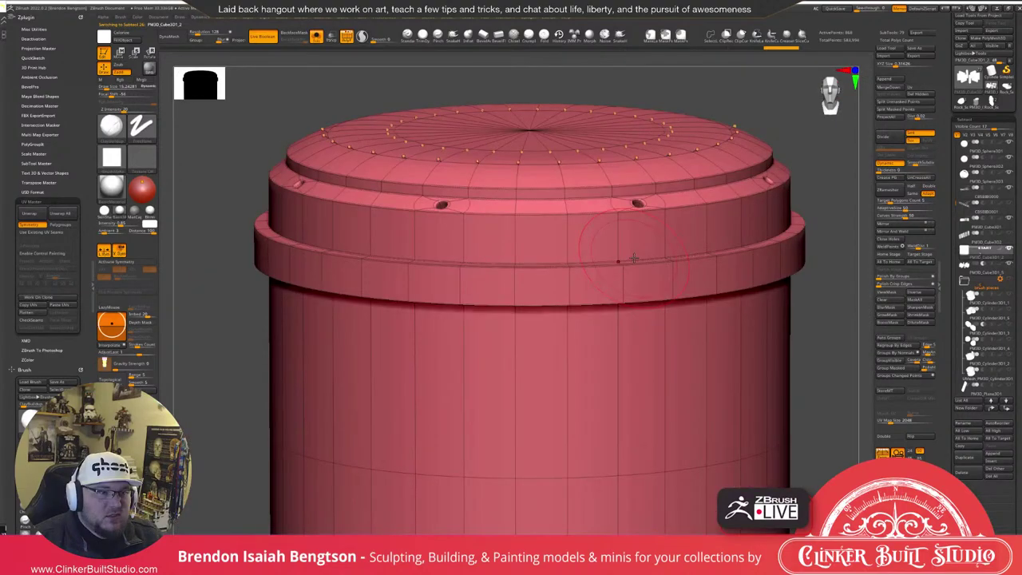
# Slide the complete edge loop of the canister's upper rim band with ZModeler.
pyautogui.press('space')
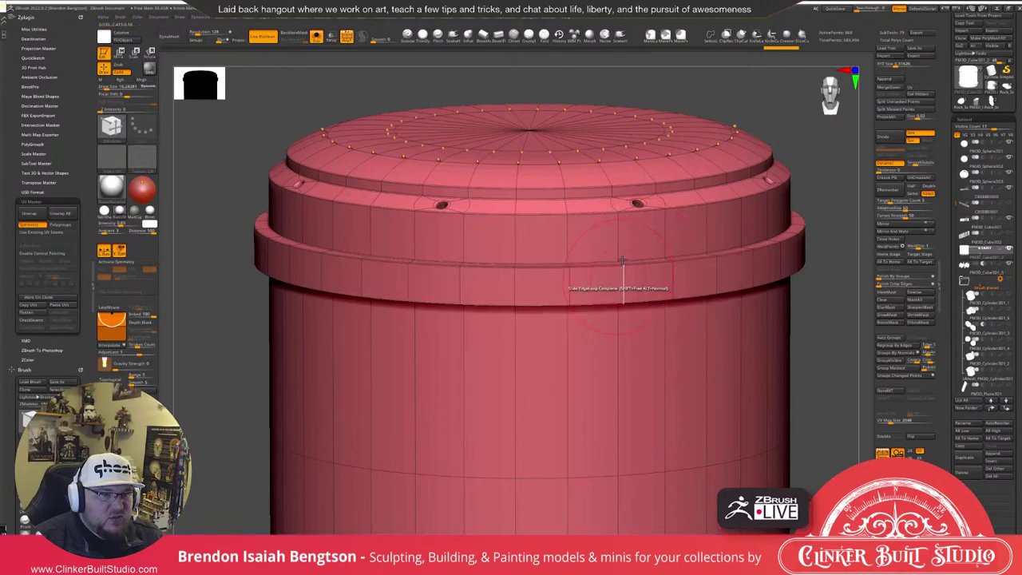
pyautogui.moveTo(622, 259); pyautogui.dragTo(624, 272)
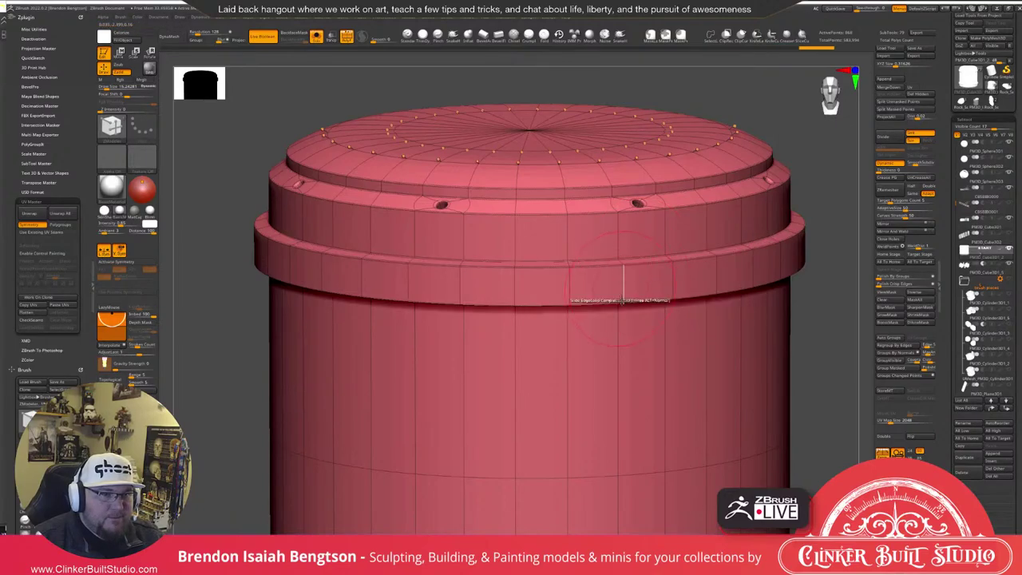
pyautogui.moveTo(626, 297); pyautogui.dragTo(625, 269, button='right')
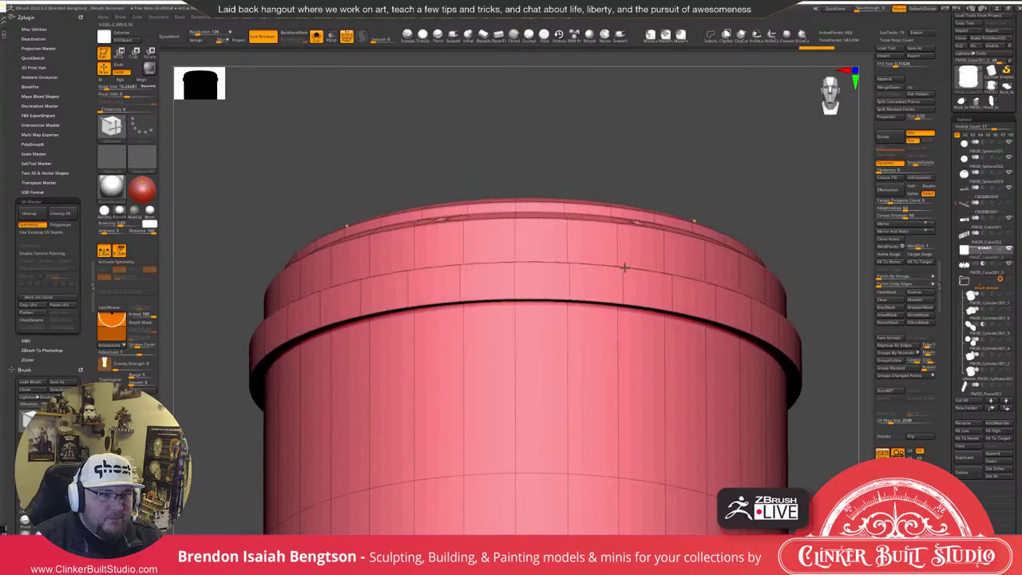
pyautogui.moveTo(625, 268); pyautogui.dragTo(593, 308, button='right')
pyautogui.keyDown('ctrl'); pyautogui.moveTo(588, 351); pyautogui.dragTo(578, 308, button='right'); pyautogui.keyUp('ctrl')
pyautogui.moveTo(579, 307)
pyautogui.mouseDown(button='right')
pyautogui.moveTo(576, 341)
pyautogui.moveTo(578, 295)
pyautogui.moveTo(569, 322)
pyautogui.mouseUp(button='right')
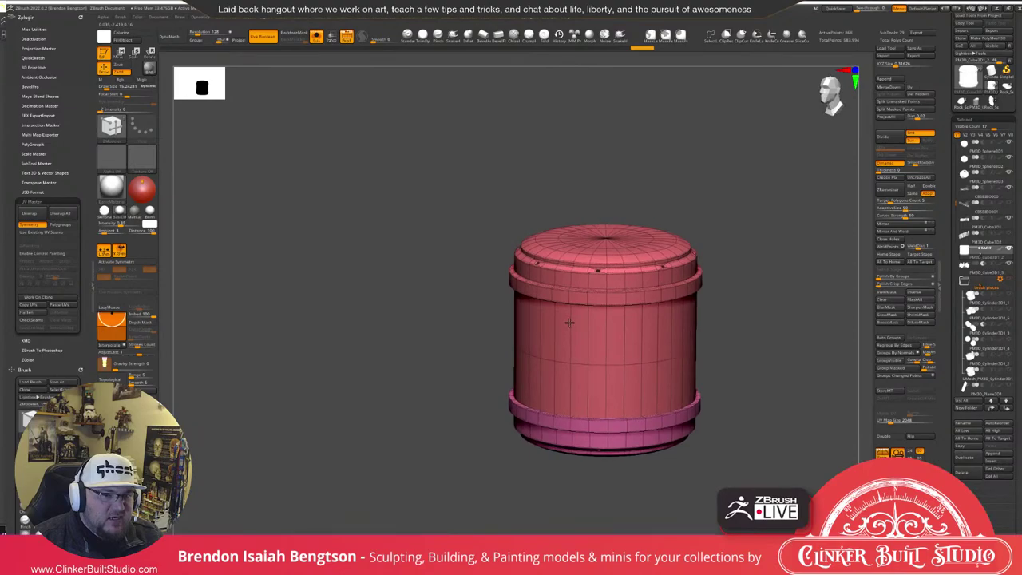
# Adjust the canister's lower rim by scaling its polygroup slightly with ZModeler.
pyautogui.moveTo(569, 323)
pyautogui.mouseDown(button='right')
pyautogui.moveTo(595, 281)
pyautogui.moveTo(596, 333)
pyautogui.moveTo(580, 258)
pyautogui.moveTo(584, 319)
pyautogui.mouseUp(button='right')
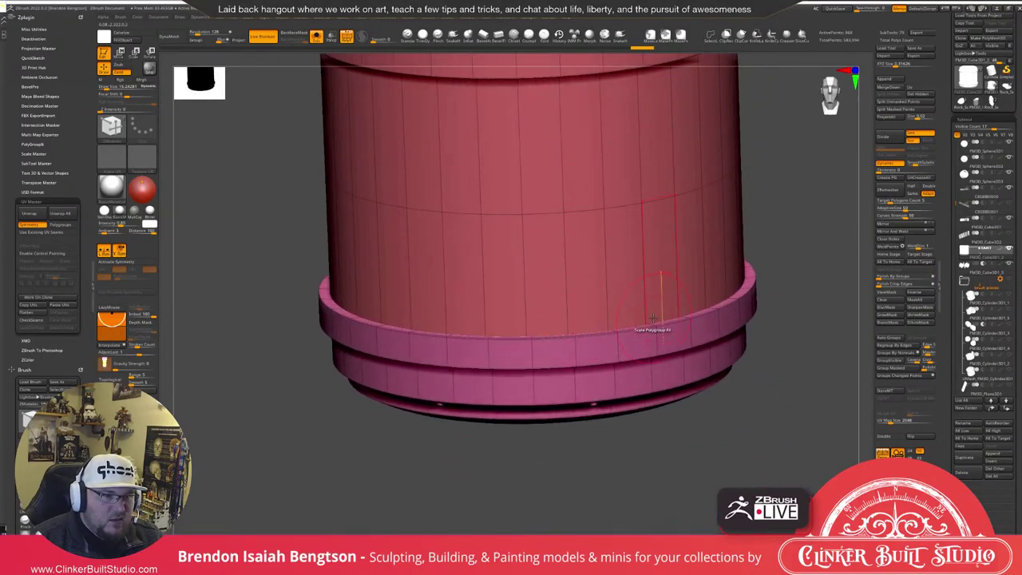
pyautogui.click(699, 310)
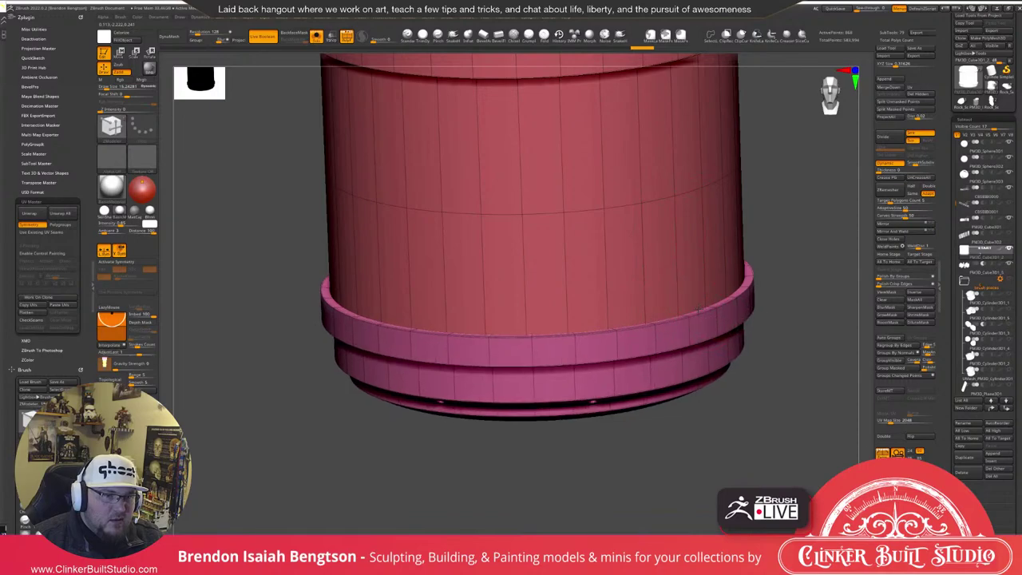
pyautogui.moveTo(699, 309); pyautogui.dragTo(703, 316)
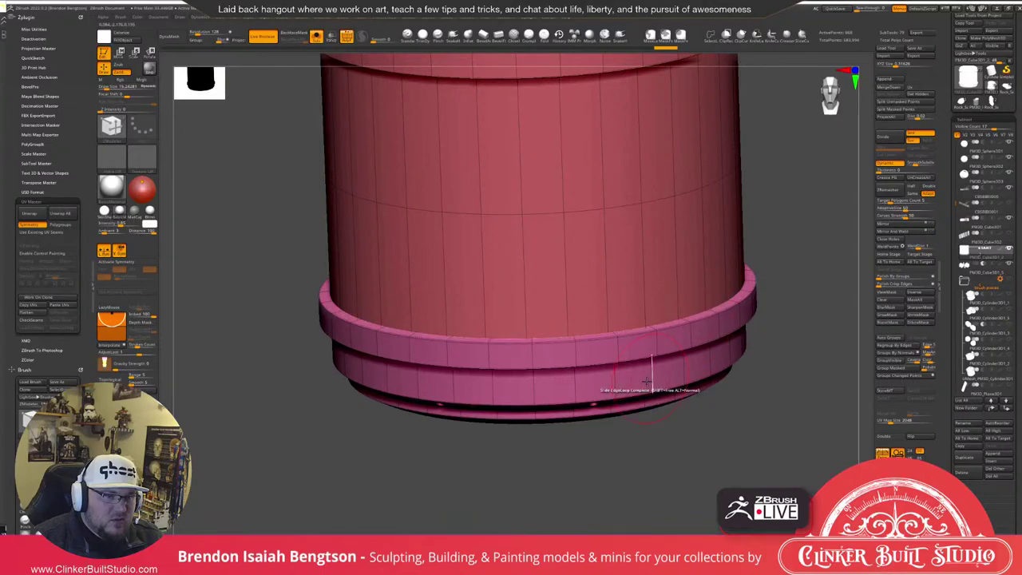
pyautogui.keyDown('ctrl'); pyautogui.moveTo(646, 382); pyautogui.dragTo(644, 351, button='right'); pyautogui.keyUp('ctrl')
pyautogui.moveTo(643, 352)
pyautogui.mouseDown(button='right')
pyautogui.moveTo(626, 372)
pyautogui.moveTo(600, 359)
pyautogui.moveTo(616, 376)
pyautogui.moveTo(633, 370)
pyautogui.moveTo(622, 368)
pyautogui.mouseUp(button='right')
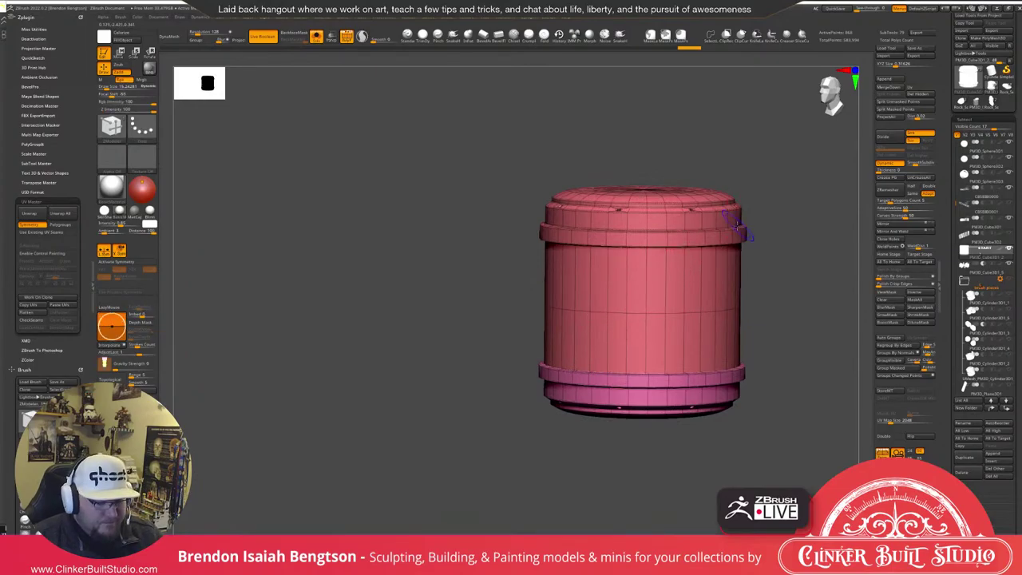
# Turn off the polyframe and bring back the surrounding hoses and parts to see the canister in context.
pyautogui.hotkey('shift', 'f')
pyautogui.hotkey('alt', 's')
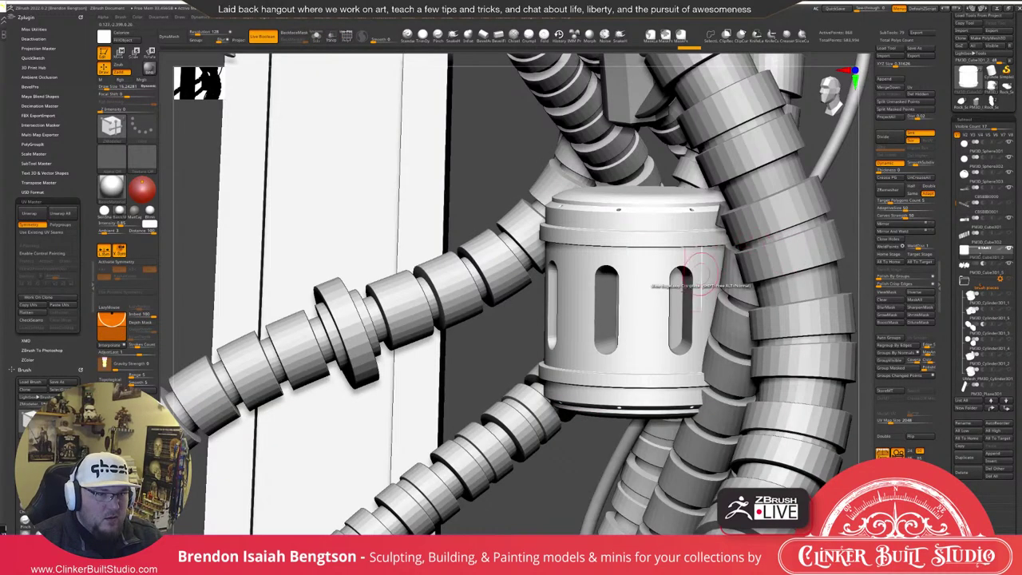
pyautogui.keyDown('ctrl'); pyautogui.moveTo(712, 285); pyautogui.dragTo(677, 301, button='right'); pyautogui.keyUp('ctrl')
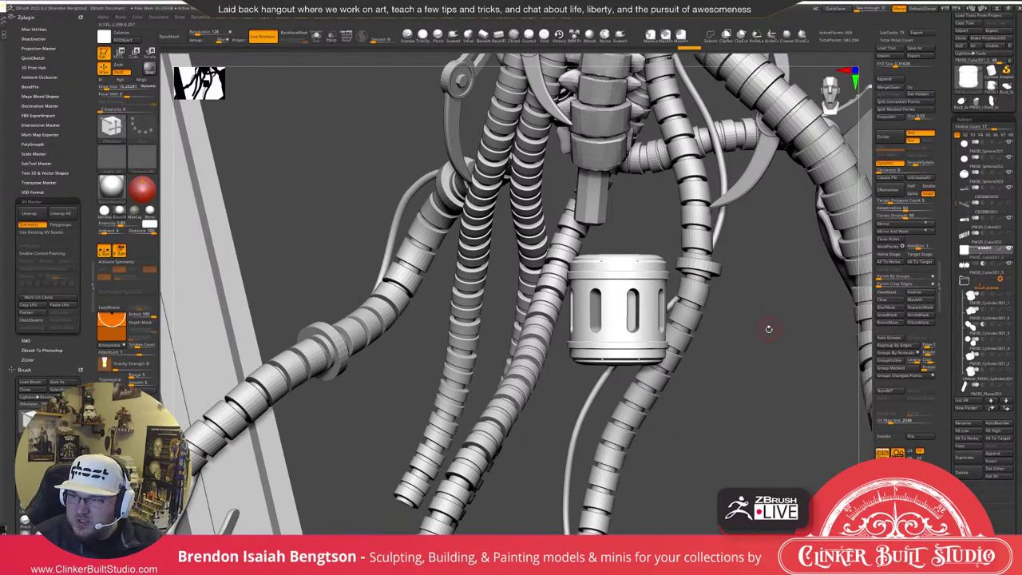
pyautogui.keyDown('alt'); pyautogui.moveTo(745, 375); pyautogui.dragTo(744, 417); pyautogui.keyUp('alt')
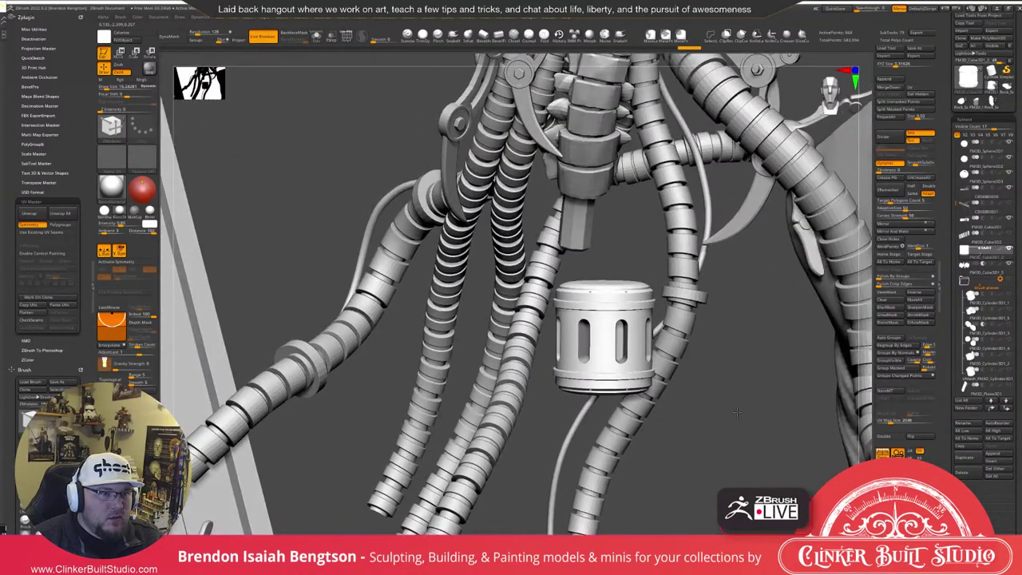
# Set up joint transposing of only the canister and its slot cutters, and store the canister's placement as its home stage.
pyautogui.press('f')
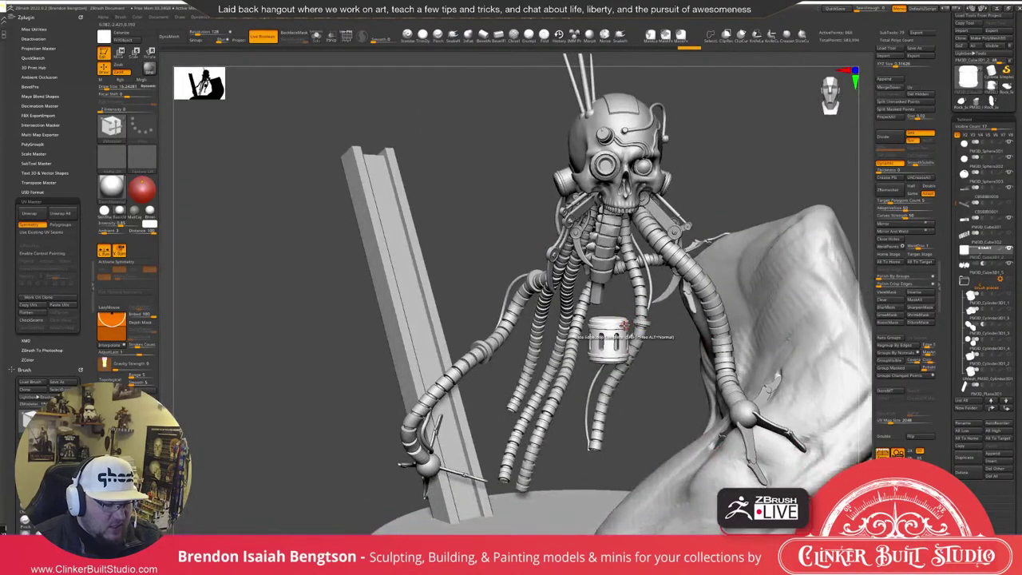
pyautogui.press('w')
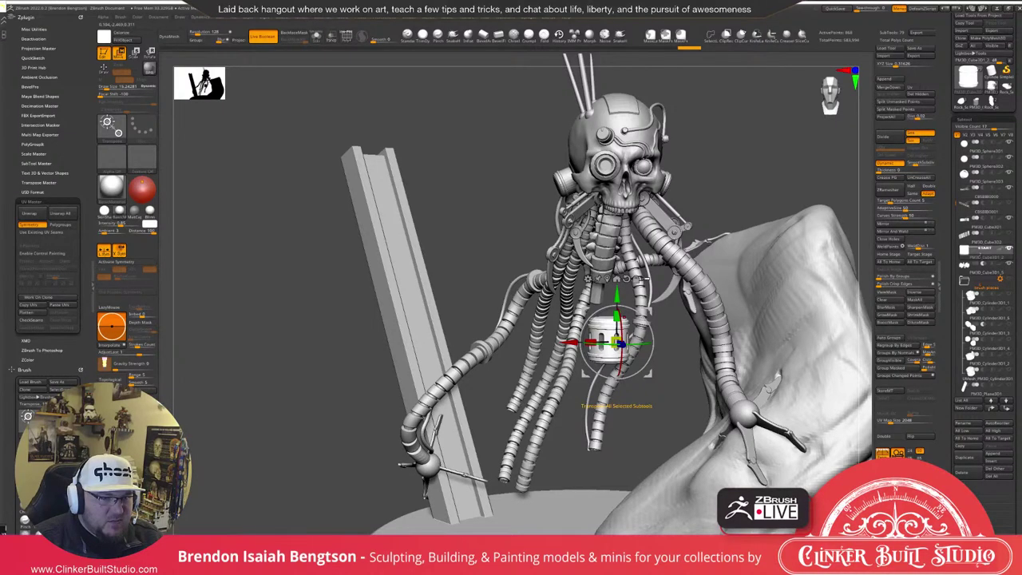
pyautogui.click(645, 279)
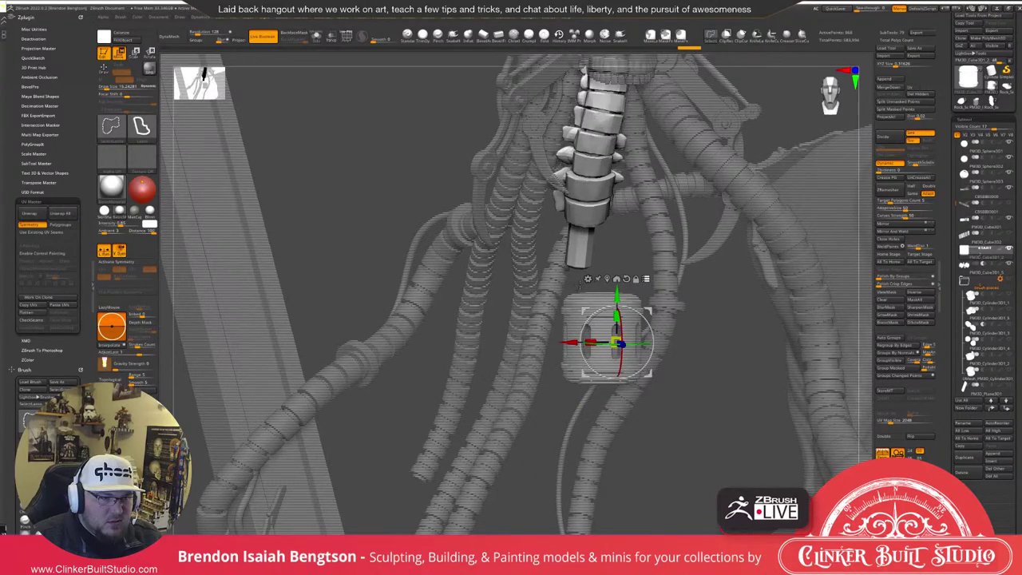
pyautogui.moveTo(579, 285)
pyautogui.keyDown('ctrl'); pyautogui.keyDown('shift'); pyautogui.mouseDown()
pyautogui.moveTo(578, 335)
pyautogui.moveTo(624, 320)
pyautogui.mouseUp(); pyautogui.keyUp('shift'); pyautogui.keyUp('ctrl')
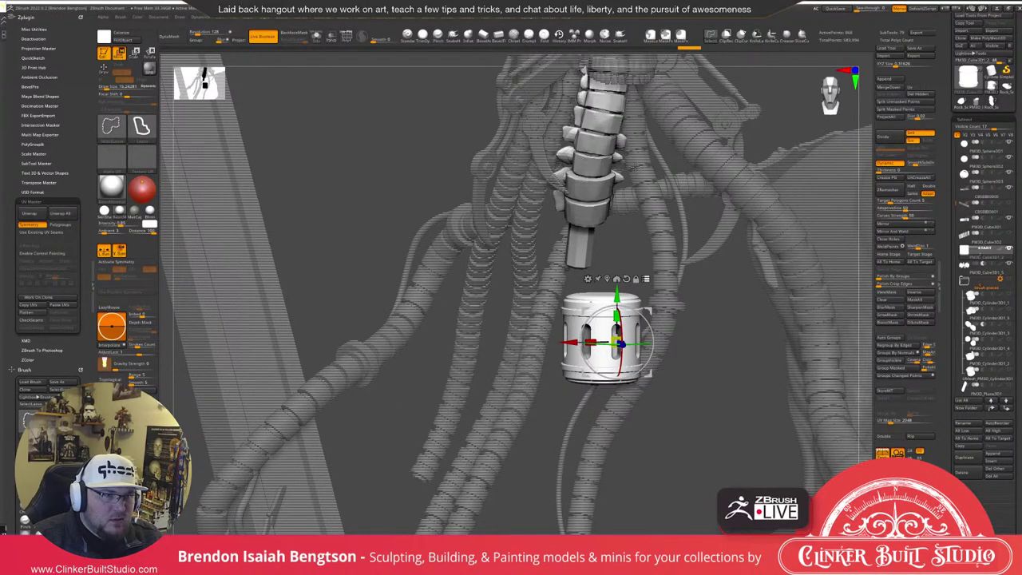
pyautogui.keyDown('ctrl'); pyautogui.keyDown('alt'); pyautogui.keyDown('shift'); pyautogui.moveTo(633, 168); pyautogui.dragTo(491, 231); pyautogui.keyUp('shift'); pyautogui.keyUp('alt'); pyautogui.keyUp('ctrl')
pyautogui.moveTo(616, 295)
pyautogui.mouseDown()
pyautogui.moveTo(616, 241)
pyautogui.moveTo(616, 298)
pyautogui.mouseUp()
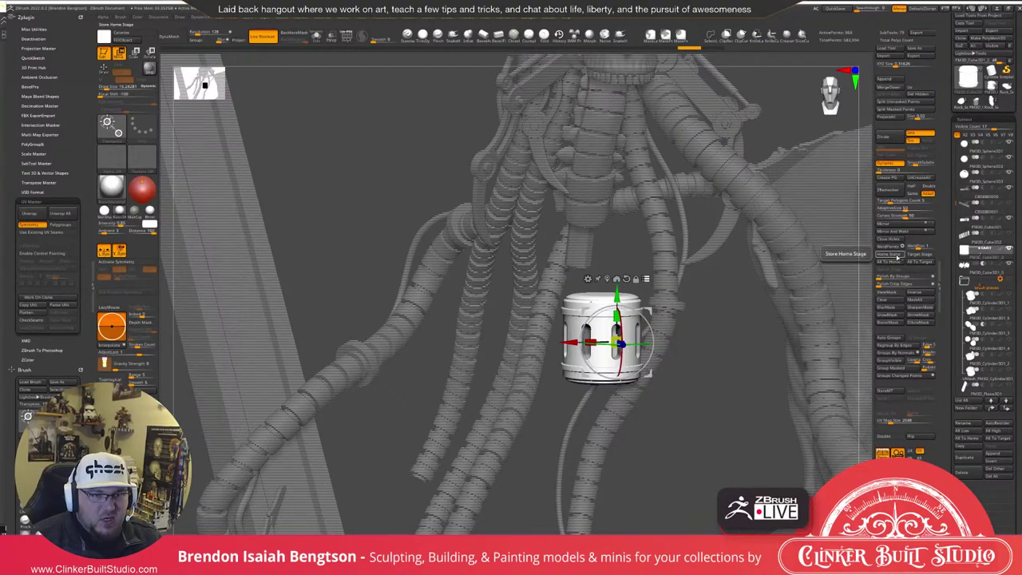
pyautogui.click(895, 254)
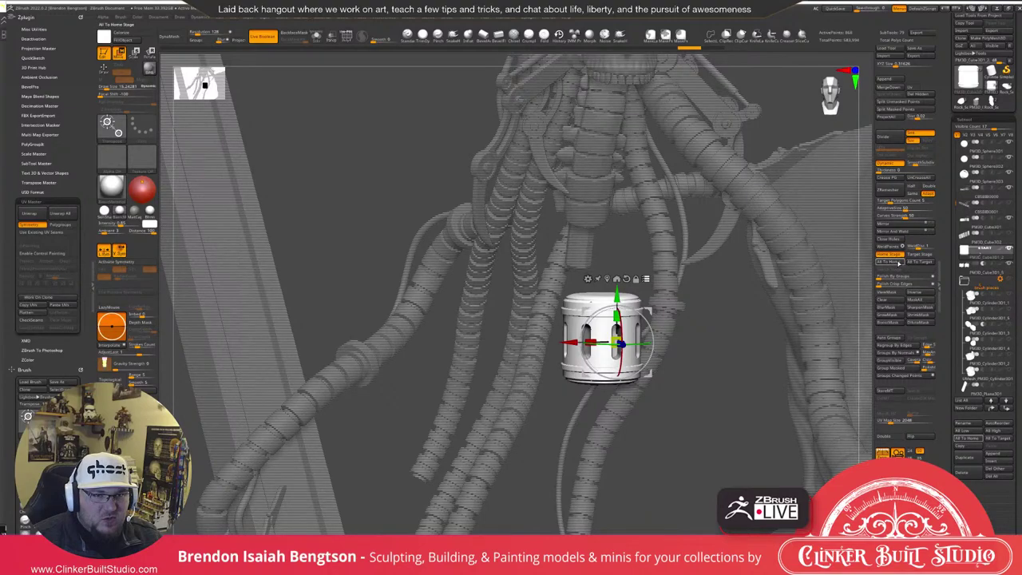
# Try raising the canister to the lower end of the spine and tilting it to follow the spine's angle.
pyautogui.moveTo(616, 296); pyautogui.dragTo(617, 224)
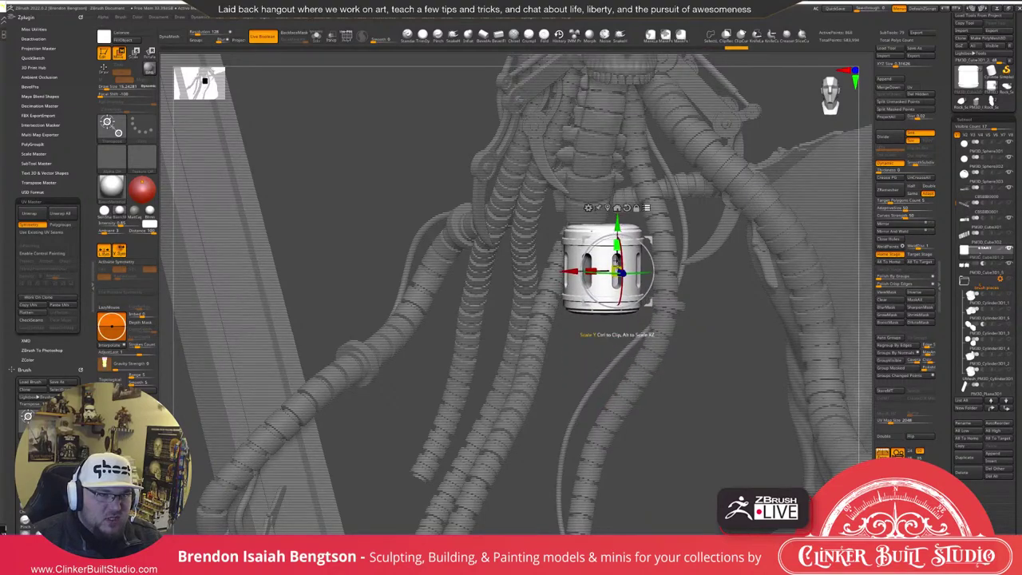
pyautogui.moveTo(679, 384); pyautogui.dragTo(761, 385)
pyautogui.moveTo(659, 268); pyautogui.dragTo(631, 261)
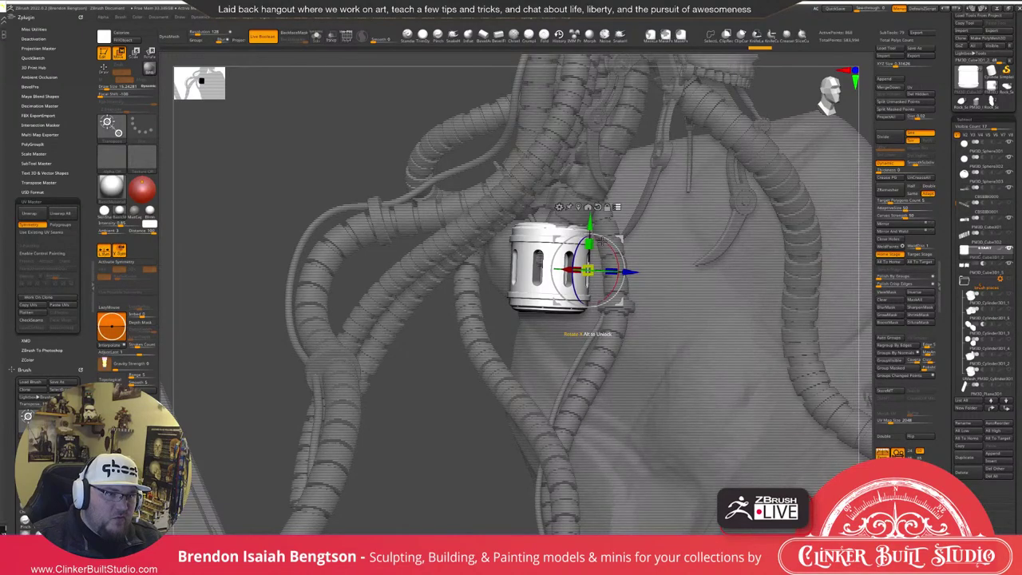
pyautogui.moveTo(602, 242); pyautogui.dragTo(617, 256)
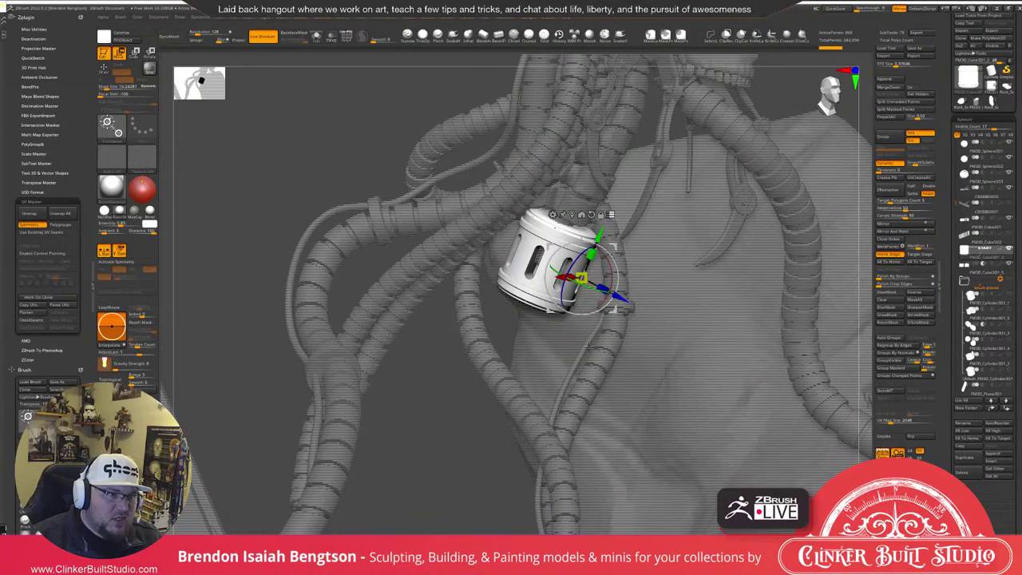
# Fine-tune the canister's rotation and nudge it along its own axis against the spine's lower end.
pyautogui.moveTo(663, 339); pyautogui.dragTo(568, 329)
pyautogui.moveTo(600, 305); pyautogui.dragTo(584, 299)
pyautogui.moveTo(558, 254); pyautogui.dragTo(555, 245)
pyautogui.moveTo(572, 332); pyautogui.dragTo(638, 331)
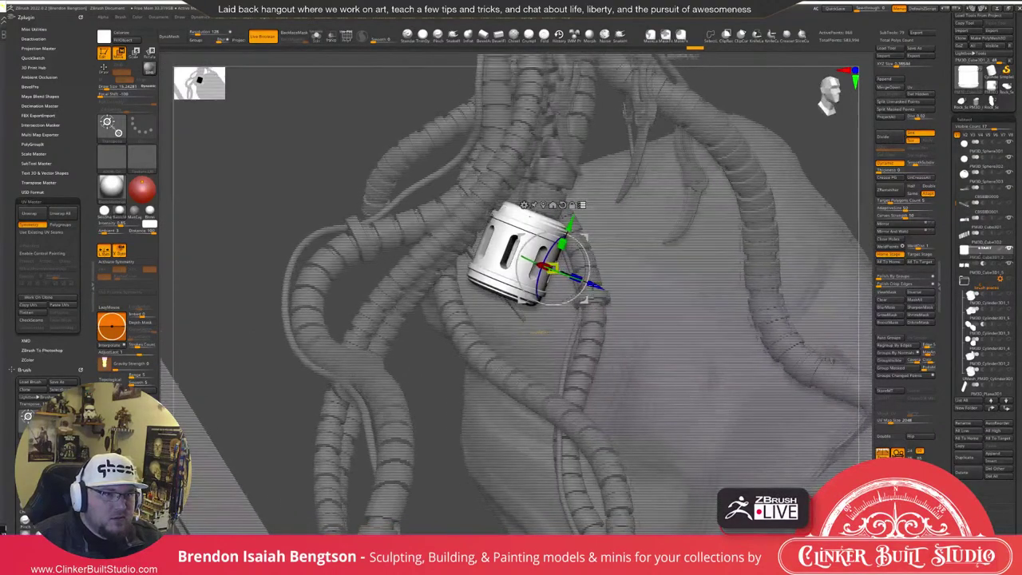
pyautogui.moveTo(569, 224); pyautogui.dragTo(569, 232)
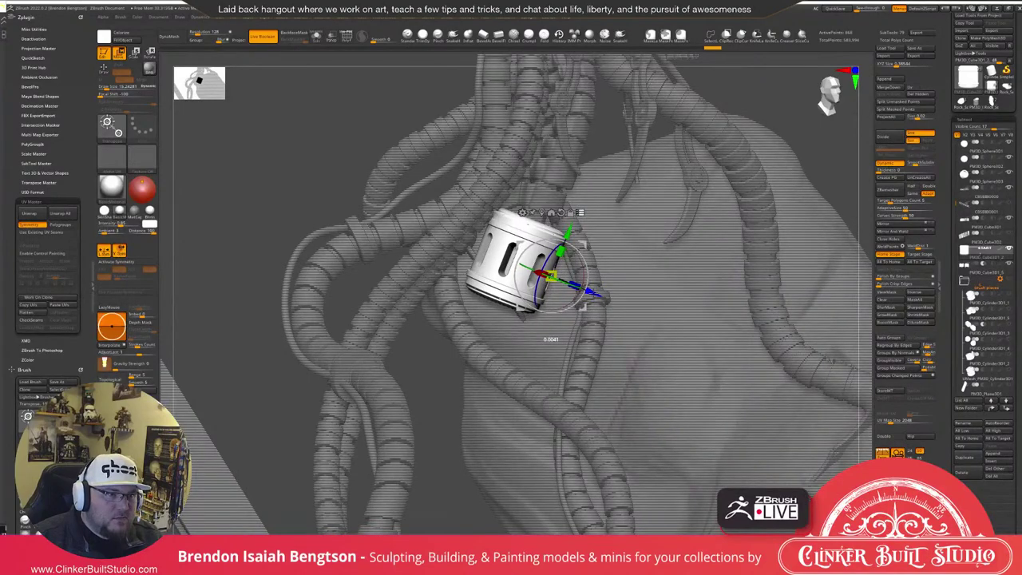
# Store the canister's tilted placement under the spine as the target stage, and switch it back to its home stage.
pyautogui.keyDown('alt'); pyautogui.moveTo(657, 310); pyautogui.dragTo(646, 273); pyautogui.keyUp('alt')
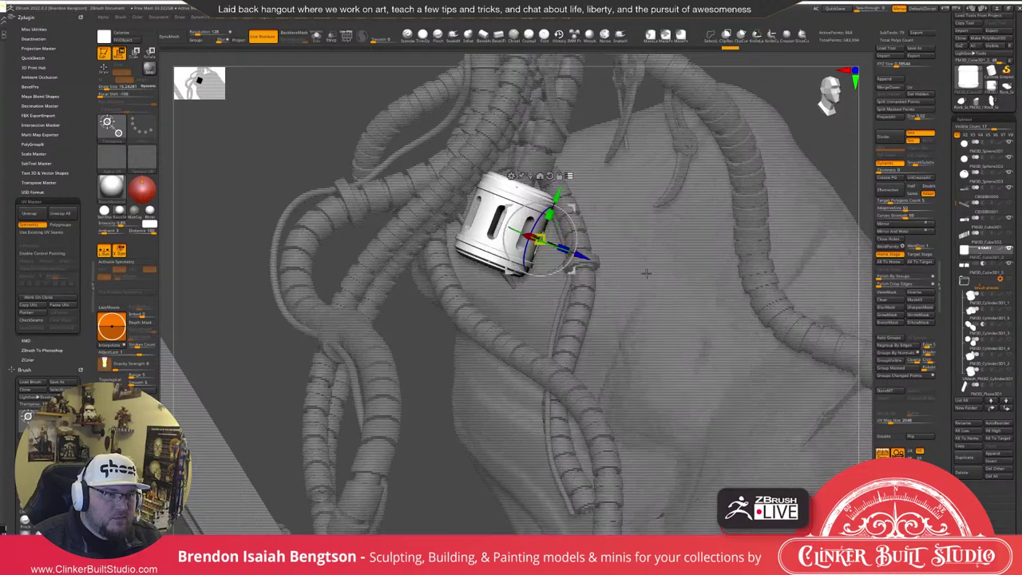
pyautogui.press('f')
pyautogui.click(919, 254)
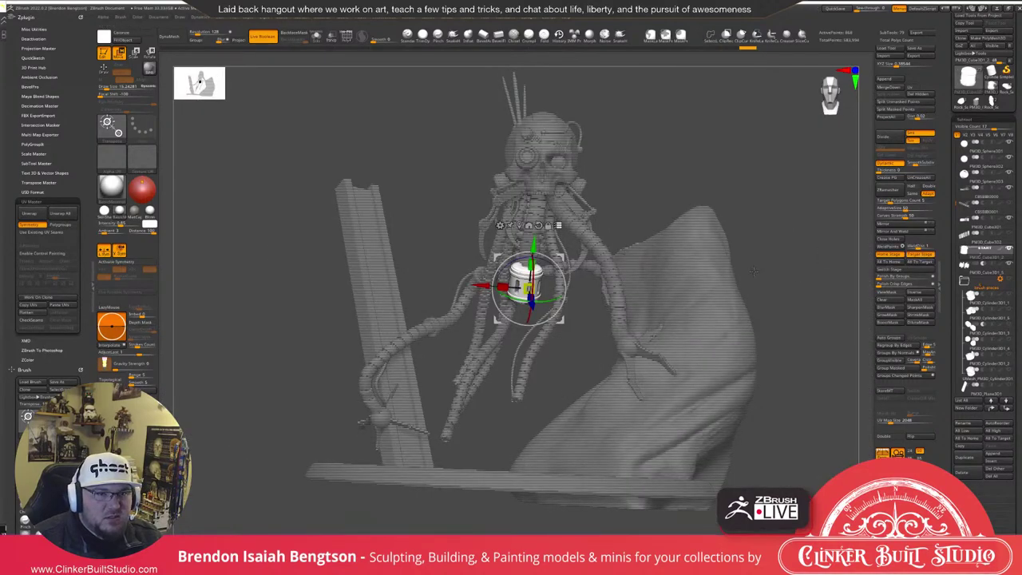
pyautogui.moveTo(683, 282); pyautogui.dragTo(692, 313)
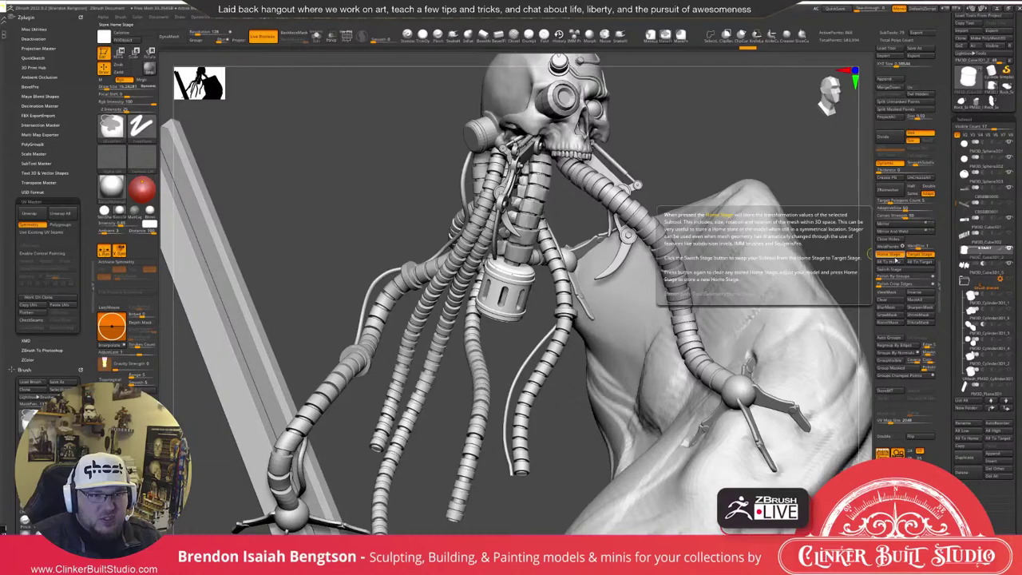
pyautogui.click(895, 271)
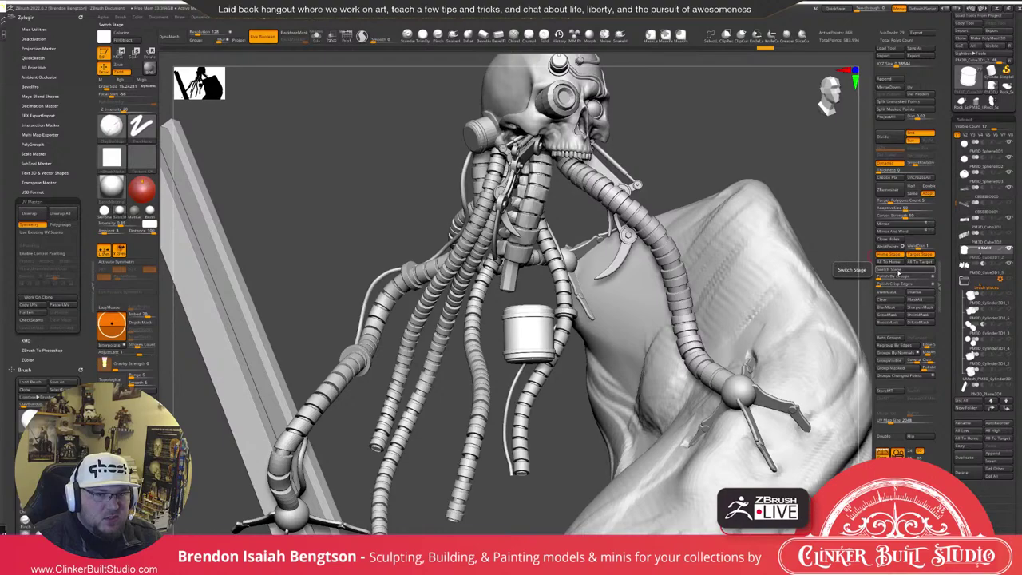
# Make the slot cutters the active subtool with Live Boolean turned off, and store their placement as the target stage.
pyautogui.click(963, 272)
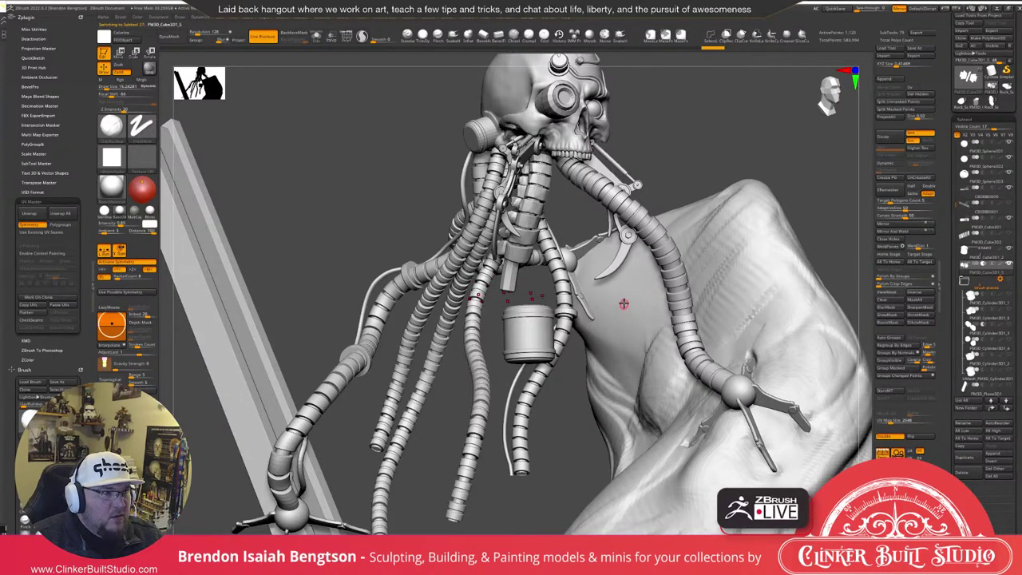
pyautogui.click(263, 37)
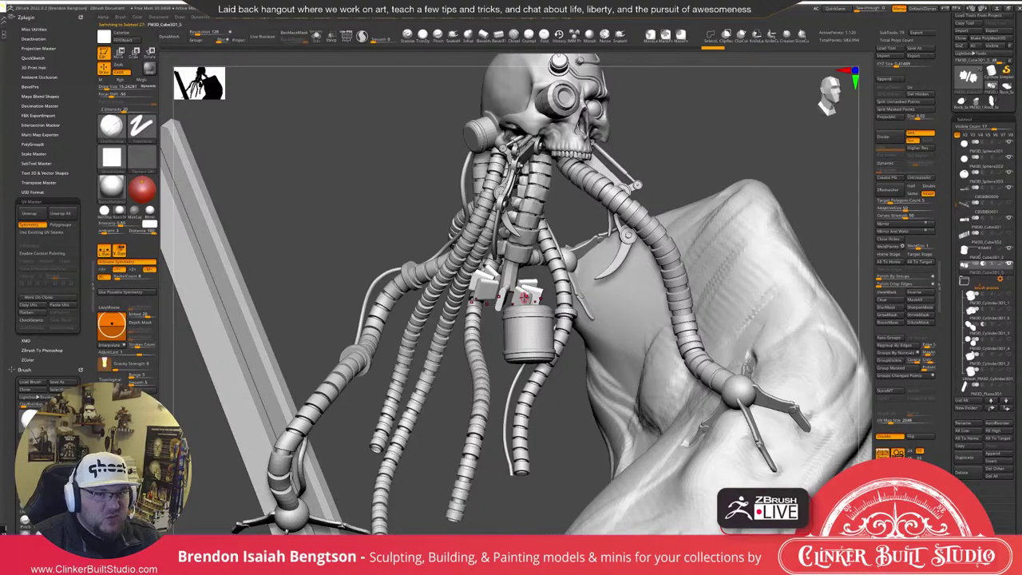
pyautogui.click(919, 254)
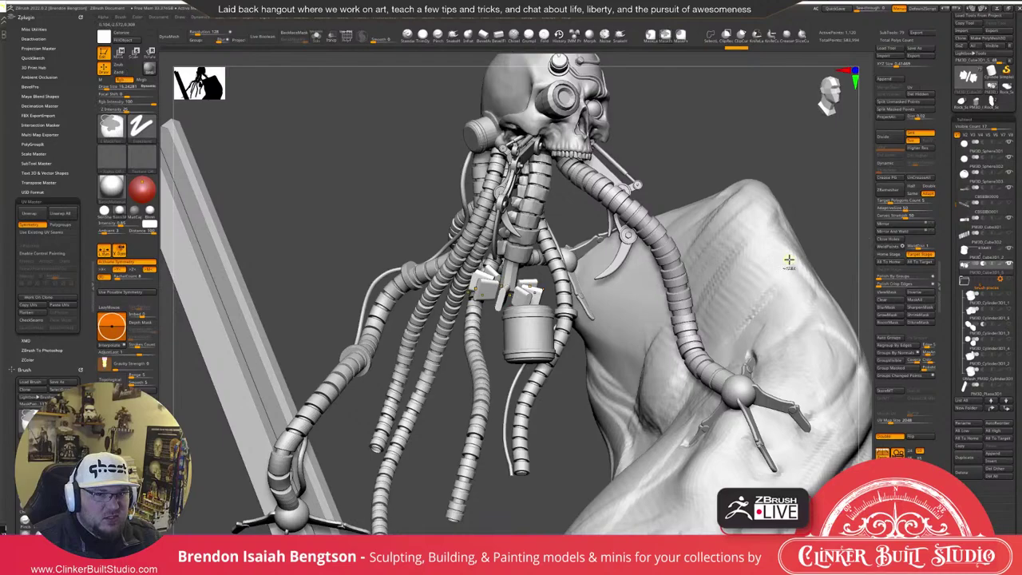
# Undo the slot cutters' moves until they surround the lowered canister, and store that placement as their home stage.
pyautogui.hotkey('ctrl', 'z')
pyautogui.hotkey('ctrl', 'z')
pyautogui.hotkey('ctrl', 'z')
pyautogui.hotkey('ctrl', 'z')
pyautogui.hotkey('ctrl', 'z')
pyautogui.hotkey('ctrl', 'z')
pyautogui.hotkey('ctrl', 'z')
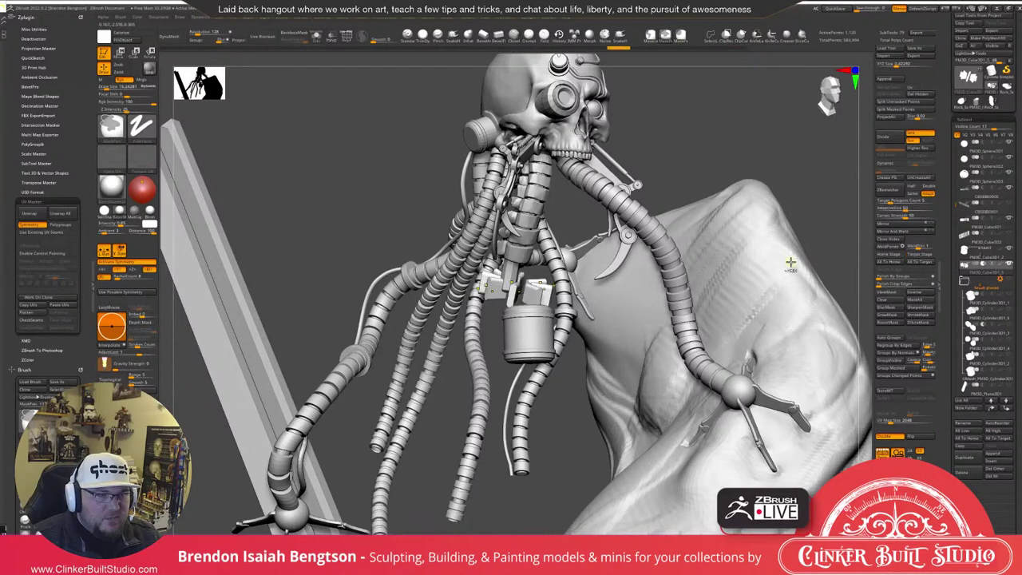
pyautogui.hotkey('ctrl', 'z')
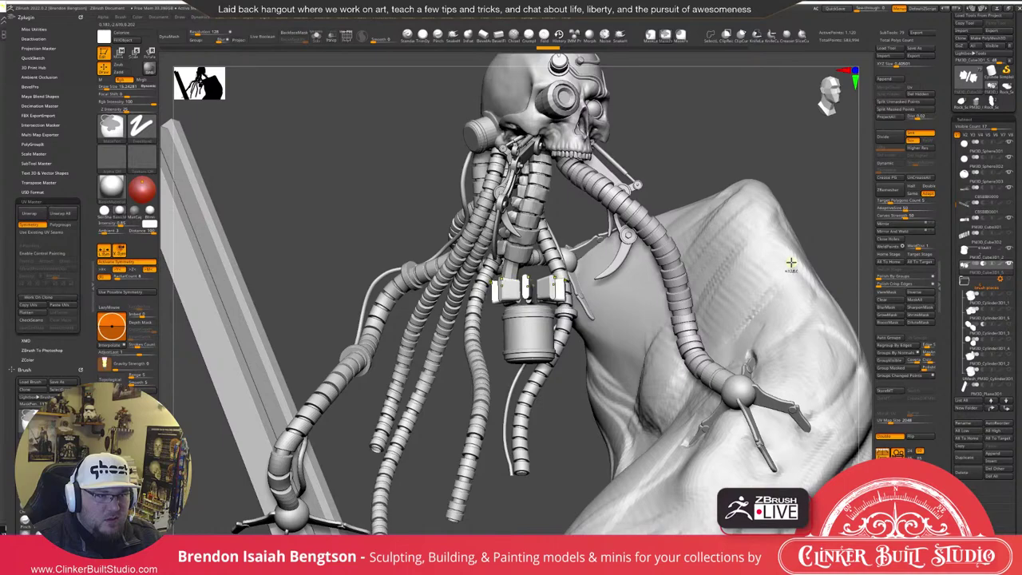
pyautogui.hotkey('ctrl', 'z')
pyautogui.hotkey('ctrl', 'z')
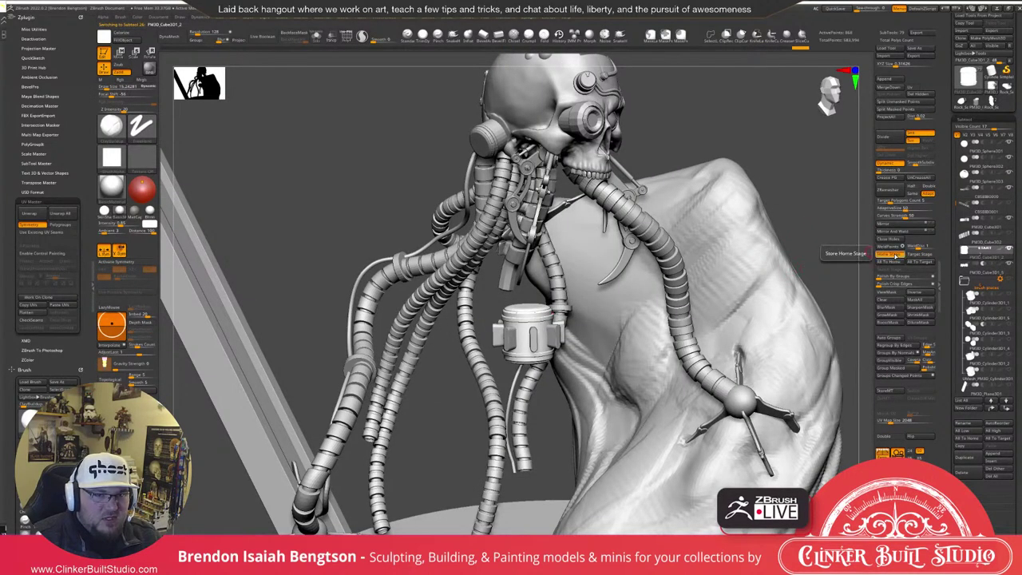
pyautogui.hotkey('ctrl', 'z')
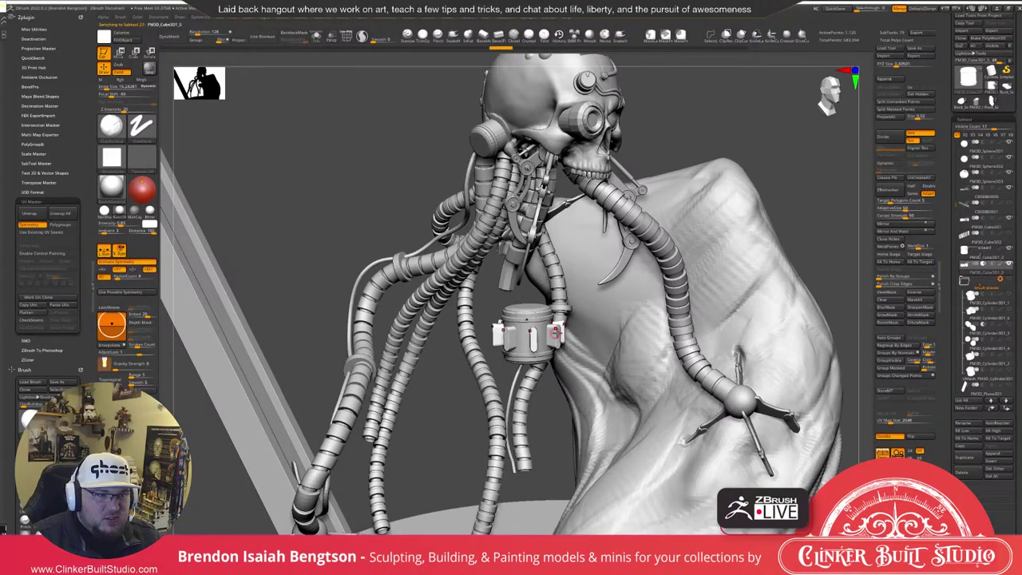
pyautogui.hotkey('ctrl', 'shift', 'z')
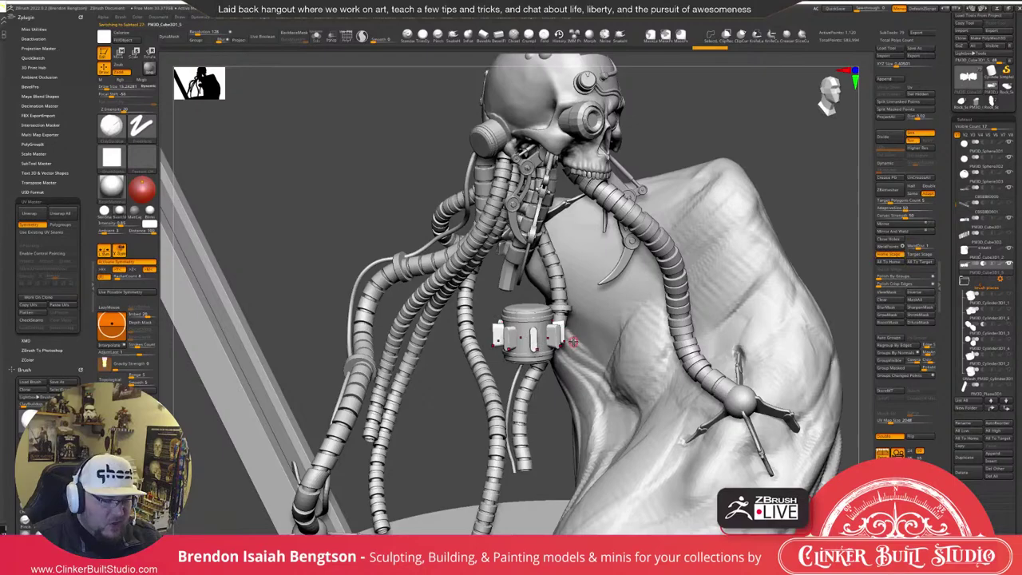
# Transpose the canister and slot cutters together without symmetry, raising them to the spine's lower end and tilting them.
pyautogui.press('w')
pyautogui.click(575, 269)
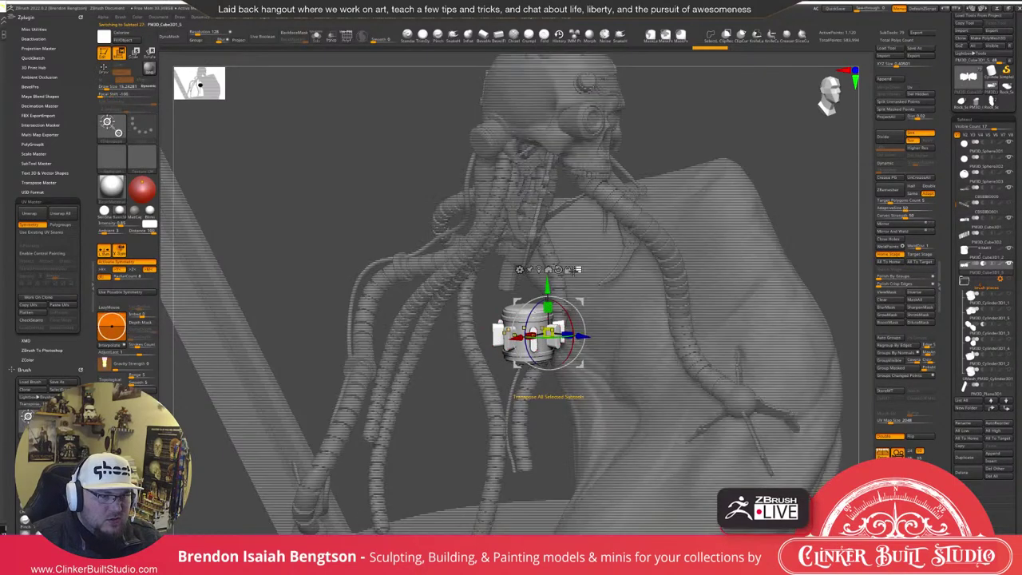
pyautogui.press('x')
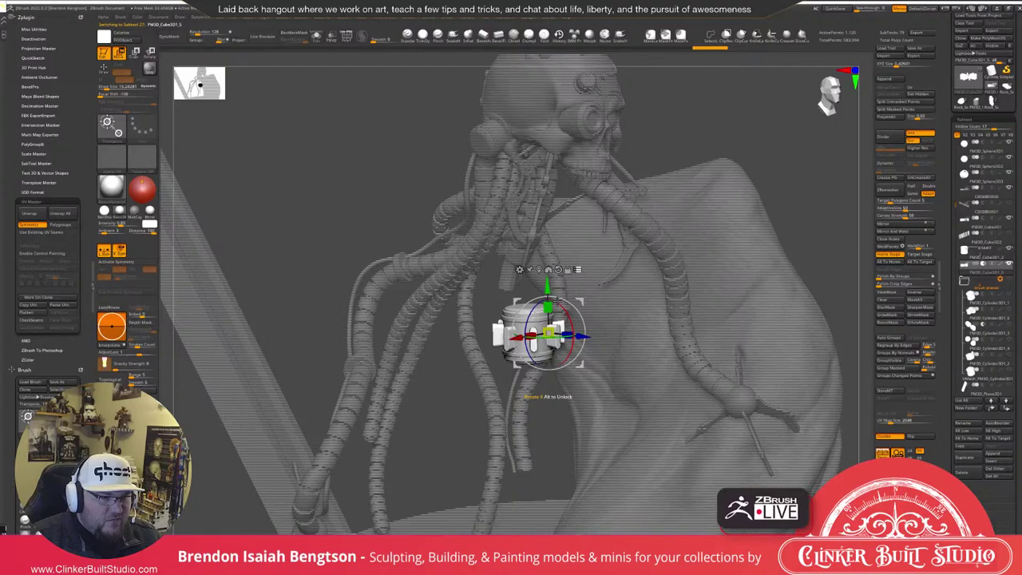
pyautogui.moveTo(581, 302); pyautogui.dragTo(551, 289)
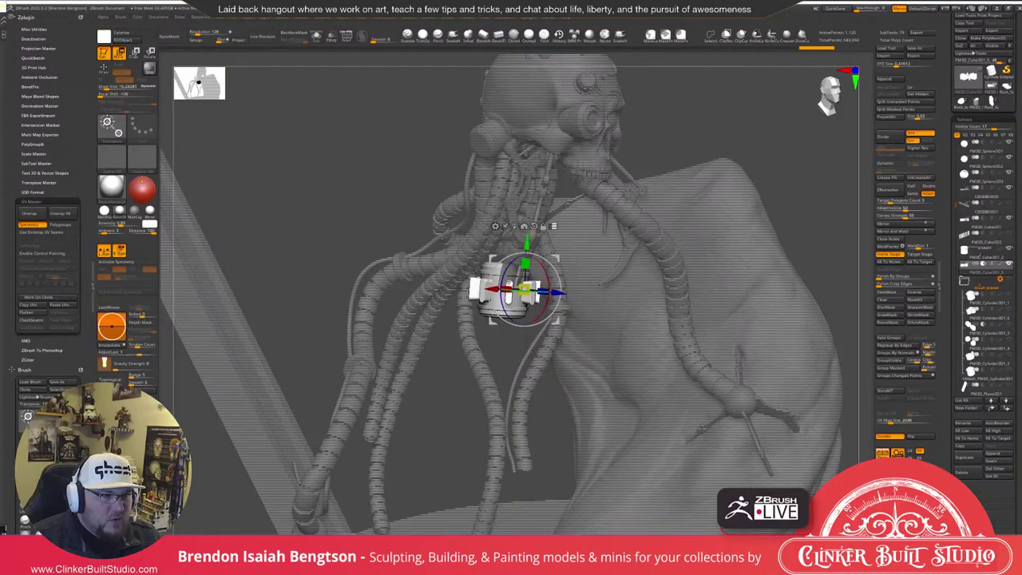
pyautogui.moveTo(556, 359); pyautogui.dragTo(568, 359, button='right')
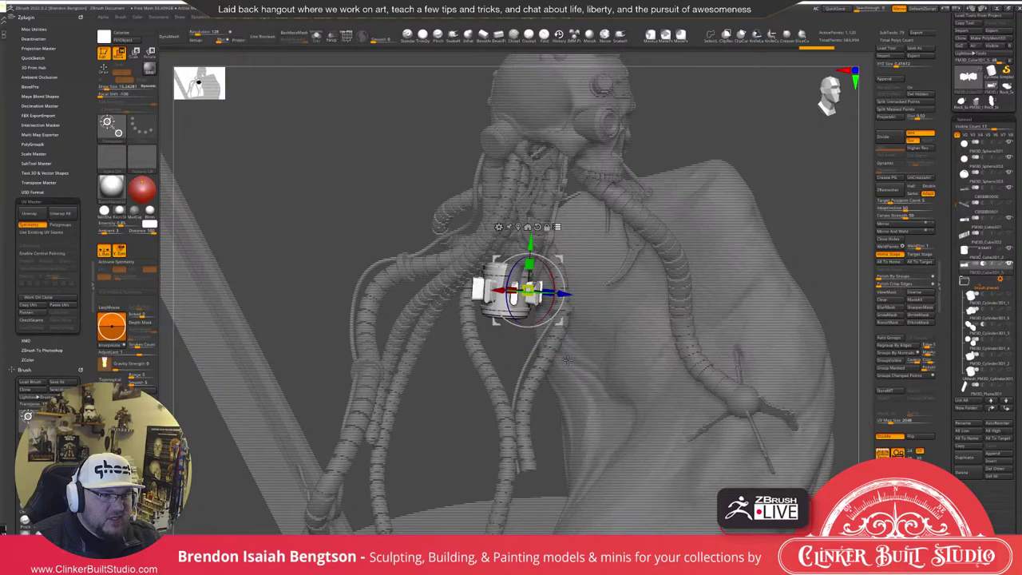
pyautogui.moveTo(568, 359); pyautogui.dragTo(619, 358, button='right')
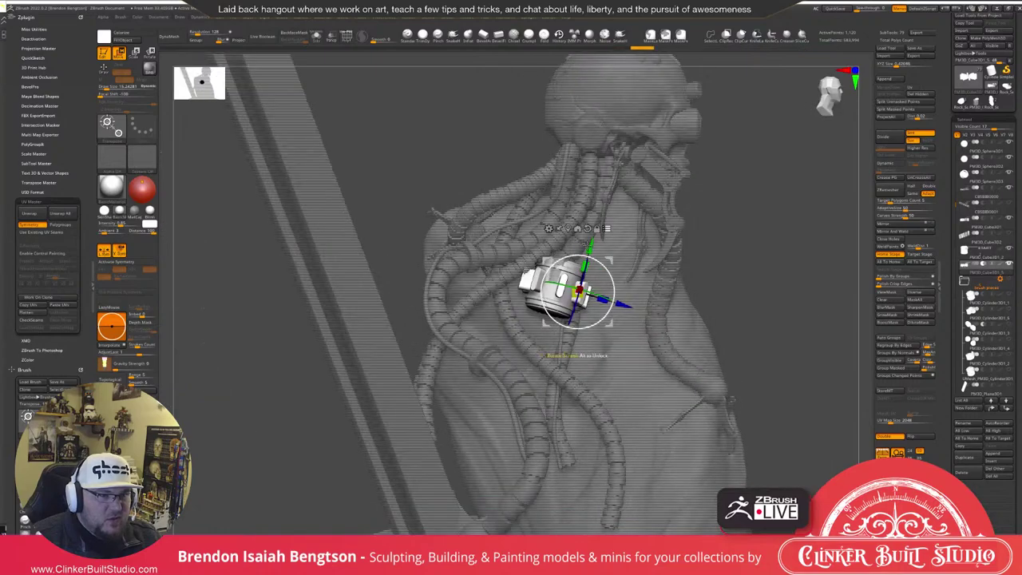
# Center the gizmo on the canister assembly, and shift and rotate it to line up with the spine.
pyautogui.click(570, 228)
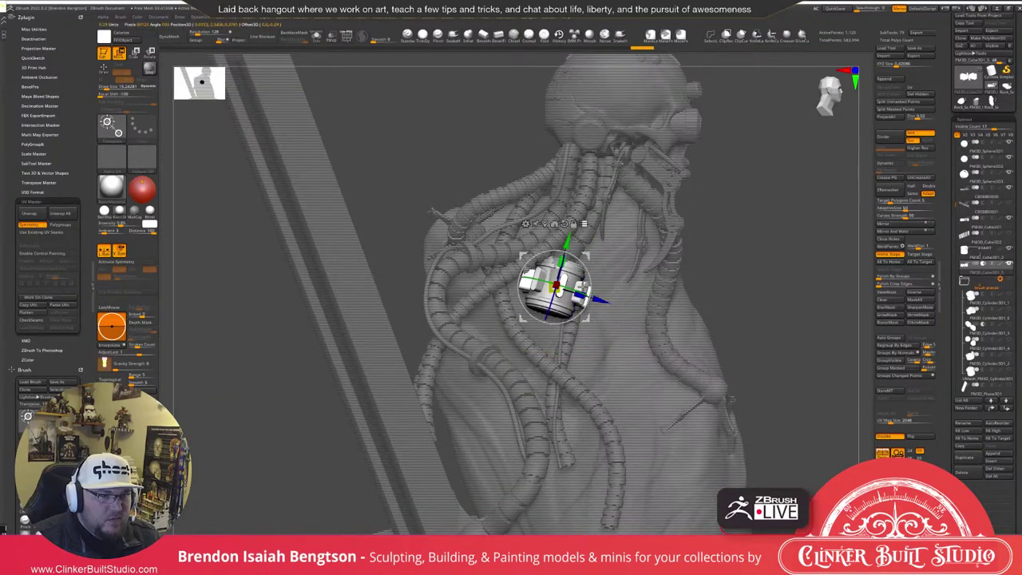
pyautogui.moveTo(584, 286); pyautogui.dragTo(531, 288, button='right')
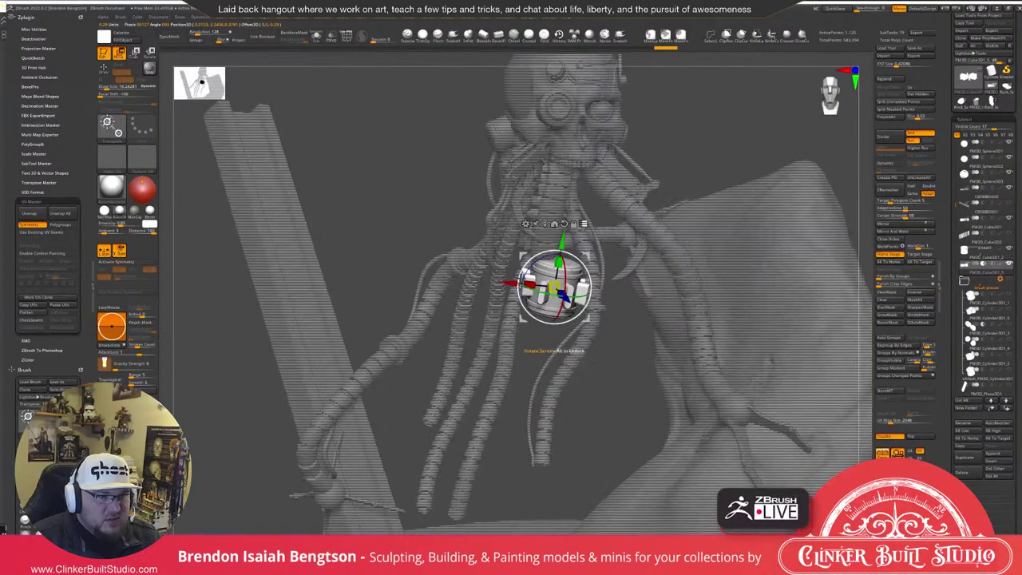
pyautogui.moveTo(508, 282); pyautogui.dragTo(495, 281)
pyautogui.moveTo(631, 357); pyautogui.dragTo(599, 350, button='right')
pyautogui.moveTo(563, 254); pyautogui.dragTo(559, 251)
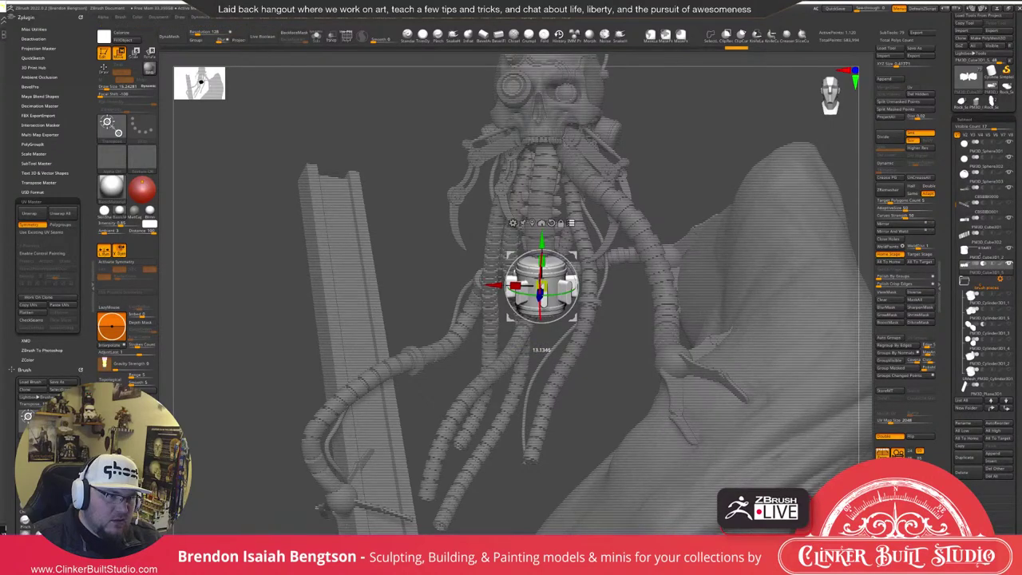
# Refine the canister assembly's alignment under the spine from the side and front, and turn off joint transposing of selected subtools.
pyautogui.moveTo(679, 146); pyautogui.dragTo(758, 148, button='right')
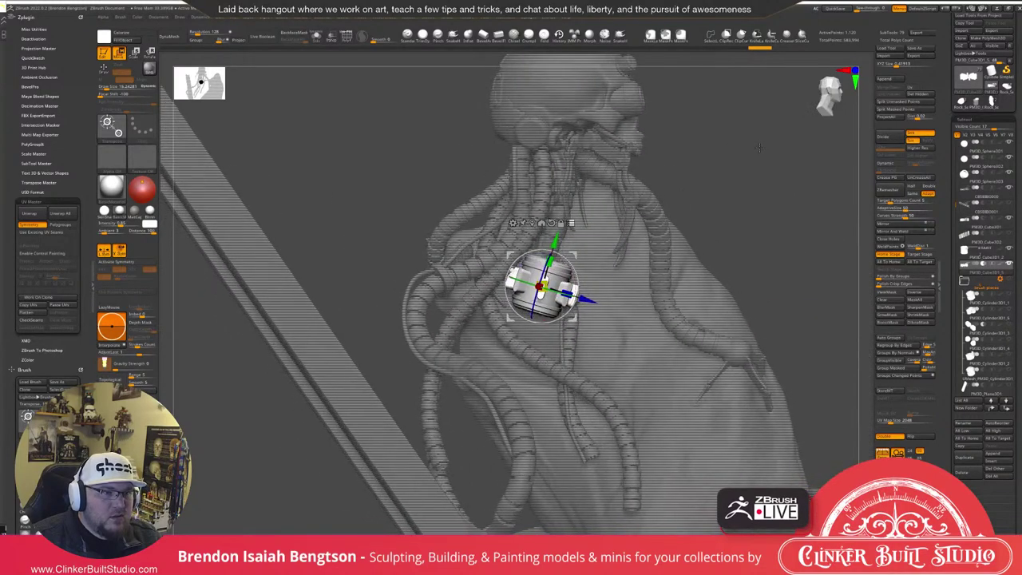
pyautogui.moveTo(759, 147); pyautogui.dragTo(729, 223, button='right')
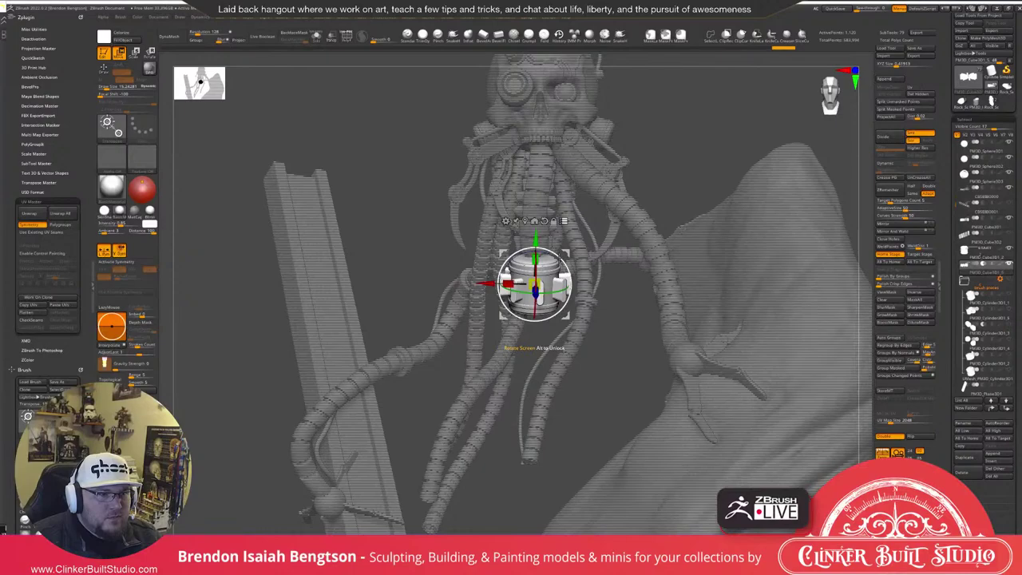
pyautogui.moveTo(561, 257); pyautogui.dragTo(564, 254)
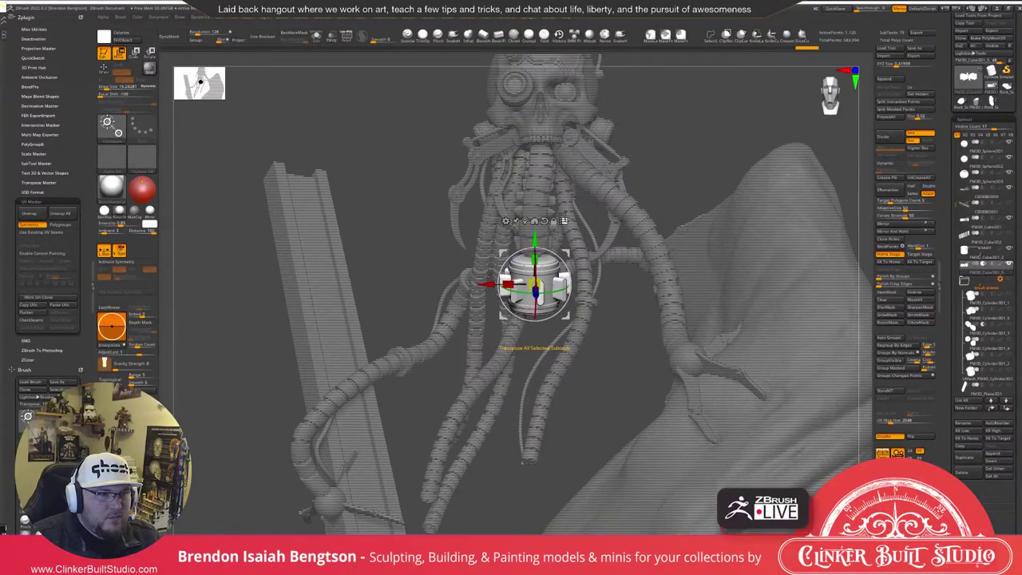
pyautogui.moveTo(624, 348); pyautogui.dragTo(636, 348, button='right')
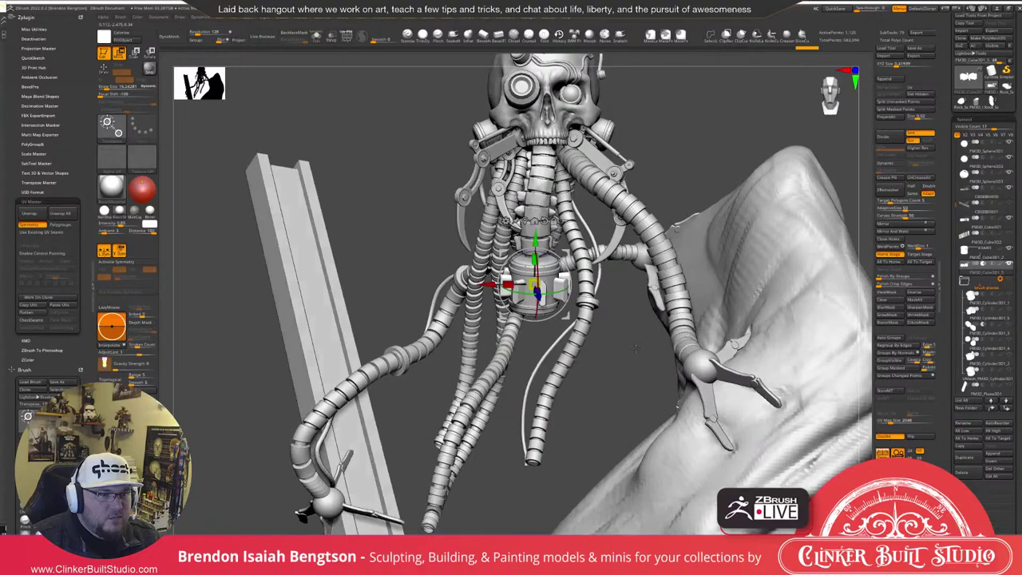
# Store the aligned placement under the spine as the target stage for the slot cutters and the canister.
pyautogui.moveTo(637, 349); pyautogui.dragTo(653, 352, button='right')
pyautogui.hotkey('alt', 's')
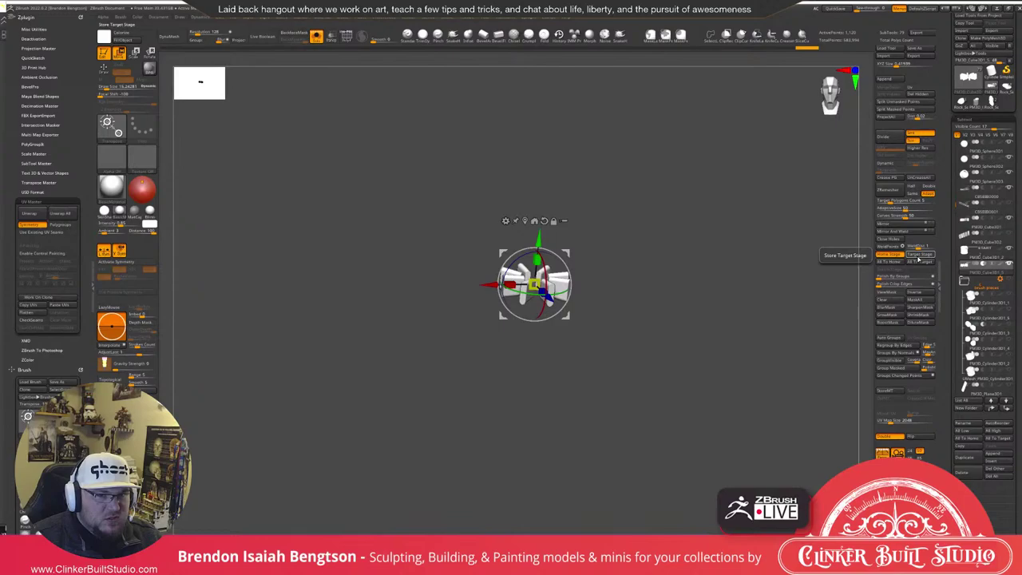
pyautogui.press('Up')
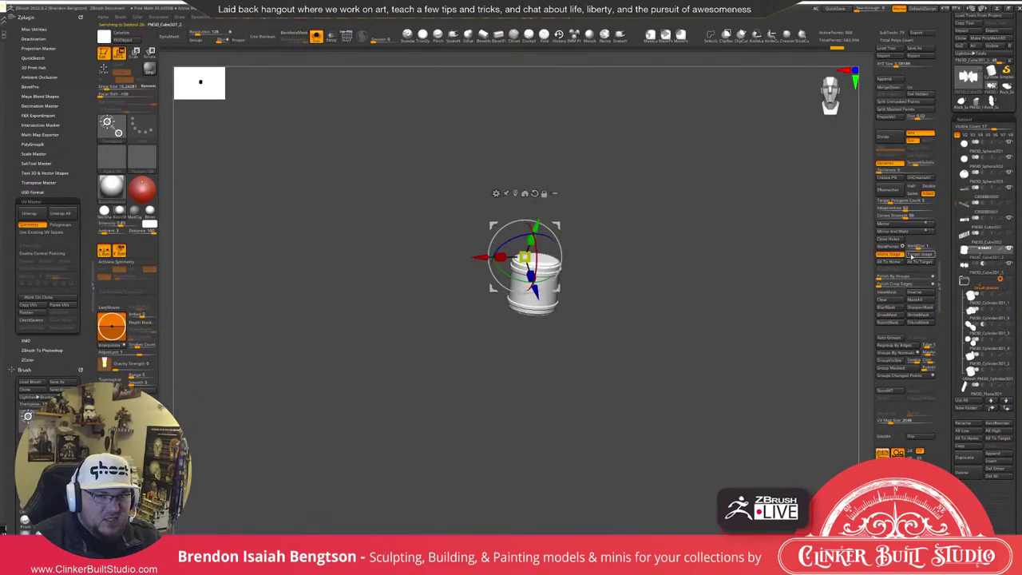
pyautogui.click(911, 256)
pyautogui.hotkey('alt', 's')
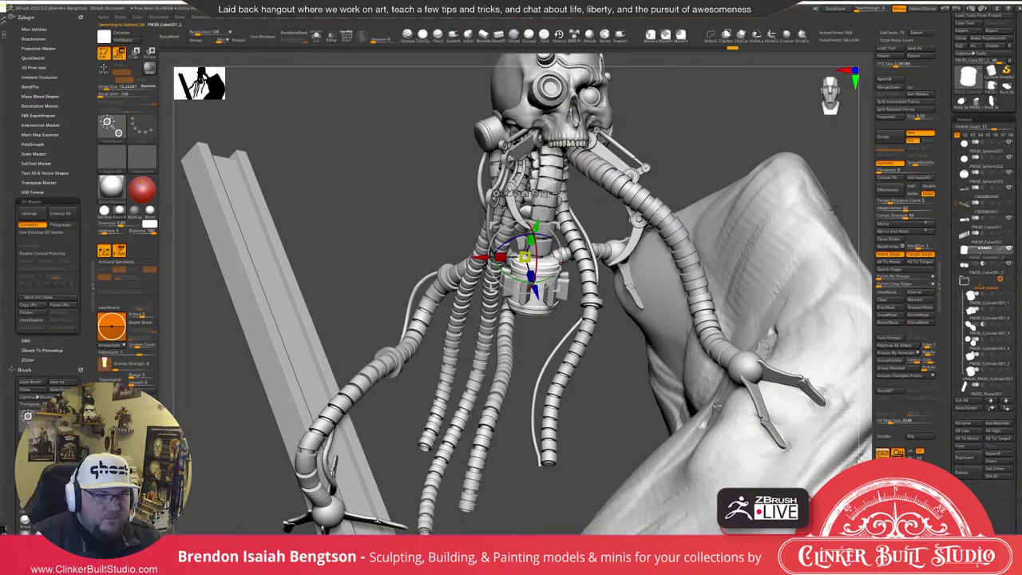
# Return to drawing mode and examine how the slotted canister sits beneath the creature's spine from the front and sides.
pyautogui.moveTo(559, 263); pyautogui.dragTo(774, 101, button='right')
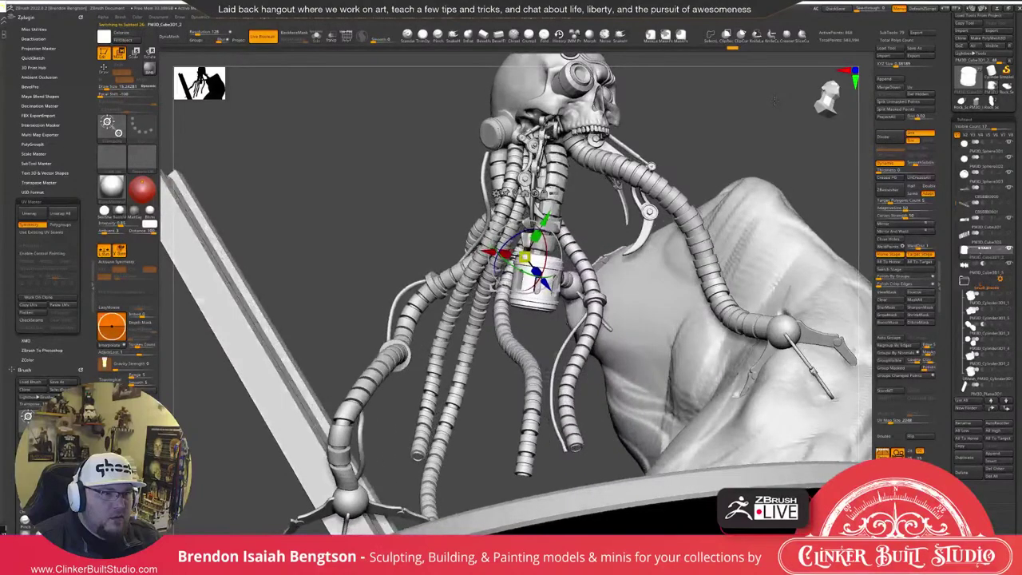
pyautogui.press('q')
pyautogui.press('f')
pyautogui.moveTo(775, 101)
pyautogui.mouseDown(button='right')
pyautogui.moveTo(734, 233)
pyautogui.moveTo(736, 210)
pyautogui.moveTo(628, 239)
pyautogui.mouseUp(button='right')
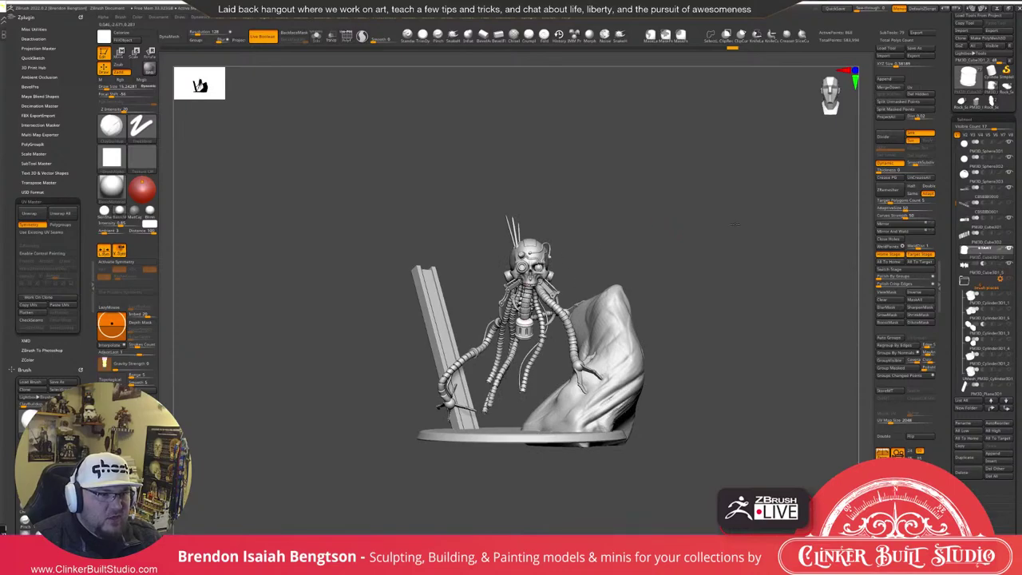
pyautogui.moveTo(725, 216); pyautogui.dragTo(747, 218)
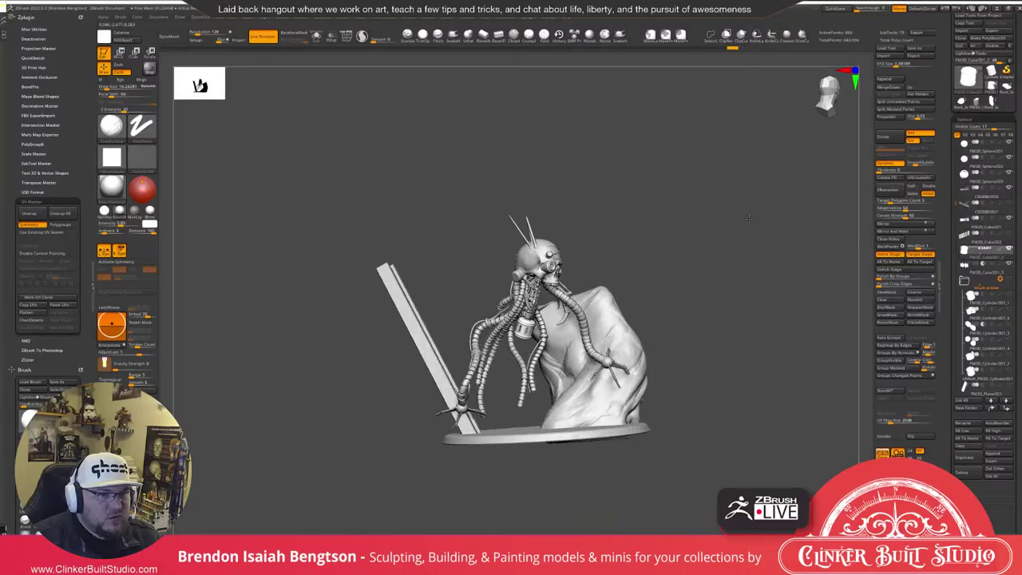
pyautogui.moveTo(749, 219); pyautogui.dragTo(740, 178)
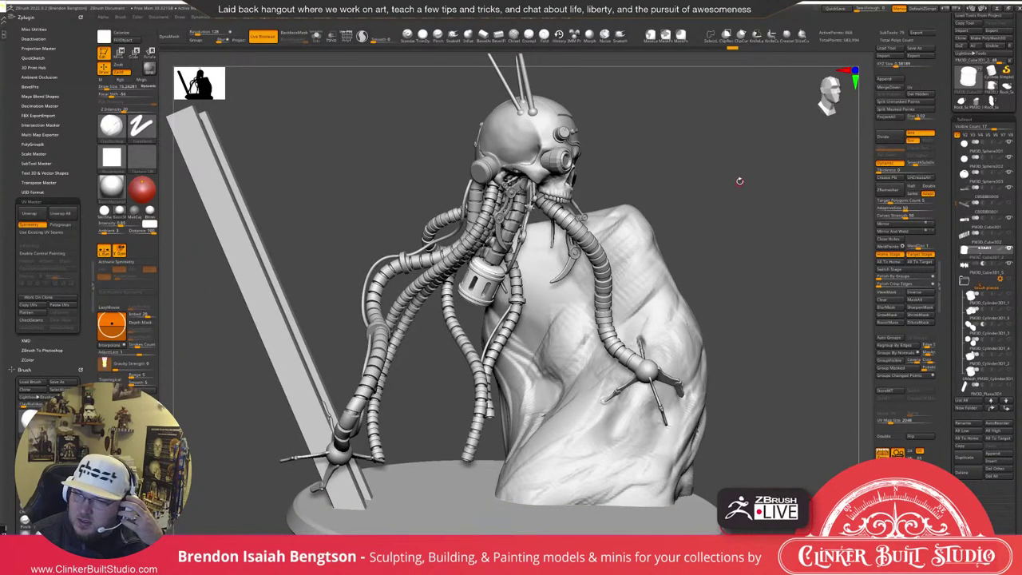
pyautogui.moveTo(728, 190)
pyautogui.mouseDown()
pyautogui.moveTo(758, 226)
pyautogui.moveTo(781, 216)
pyautogui.mouseUp()
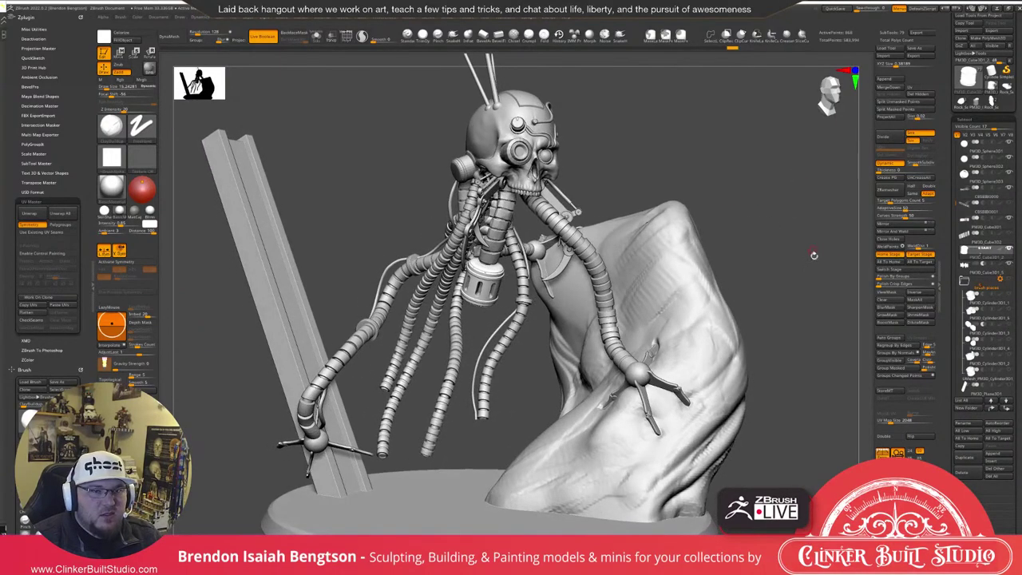
# Look up the Home Stage help description and locate the Stager options within the Geometry settings.
pyautogui.scroll(-3, 961, 444)
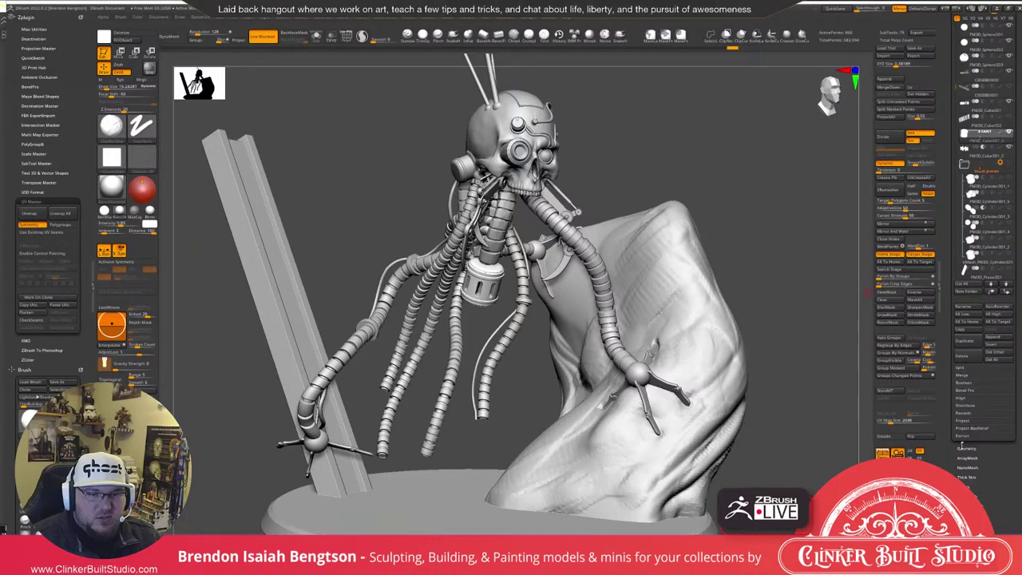
pyautogui.click(966, 448)
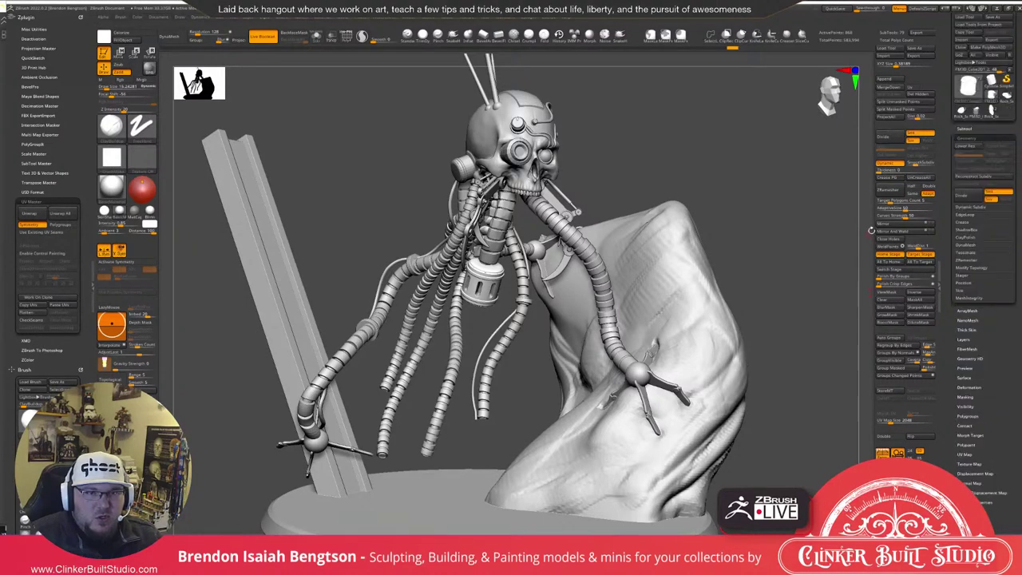
pyautogui.press('ctrl')
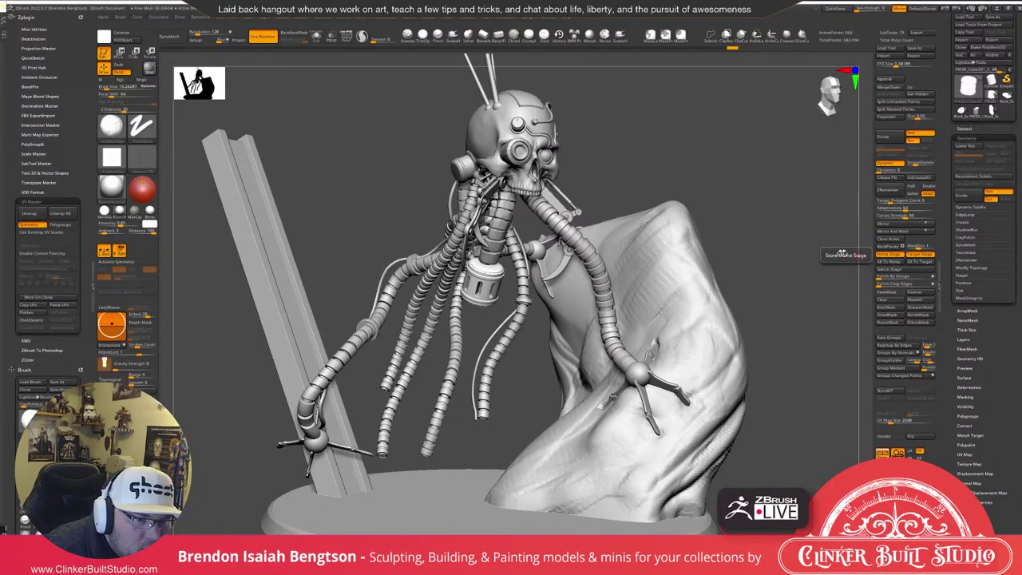
pyautogui.click(894, 264)
pyautogui.keyDown('alt'); pyautogui.moveTo(670, 292); pyautogui.dragTo(632, 297); pyautogui.keyUp('alt')
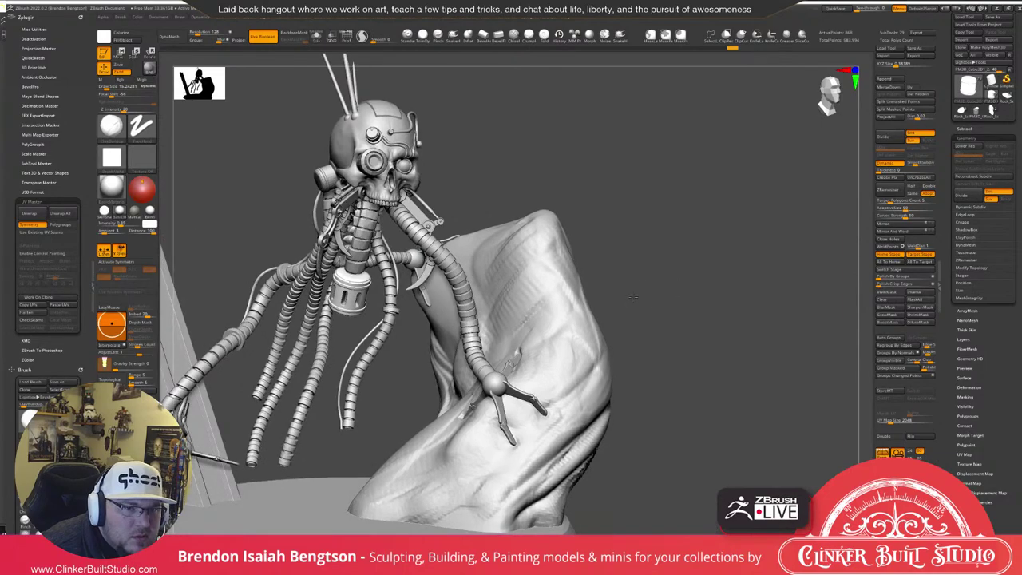
pyautogui.click(893, 264)
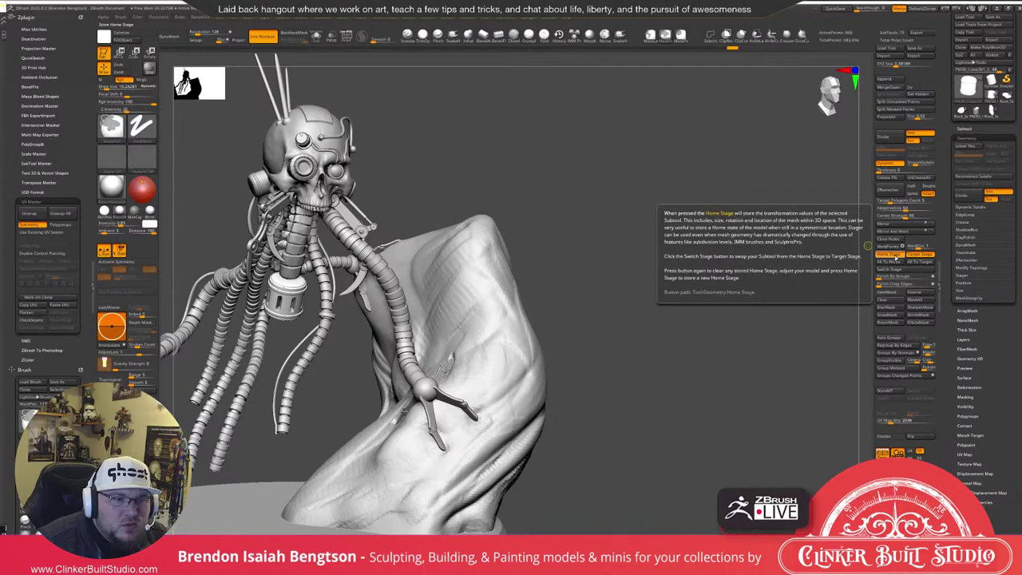
pyautogui.click(896, 256)
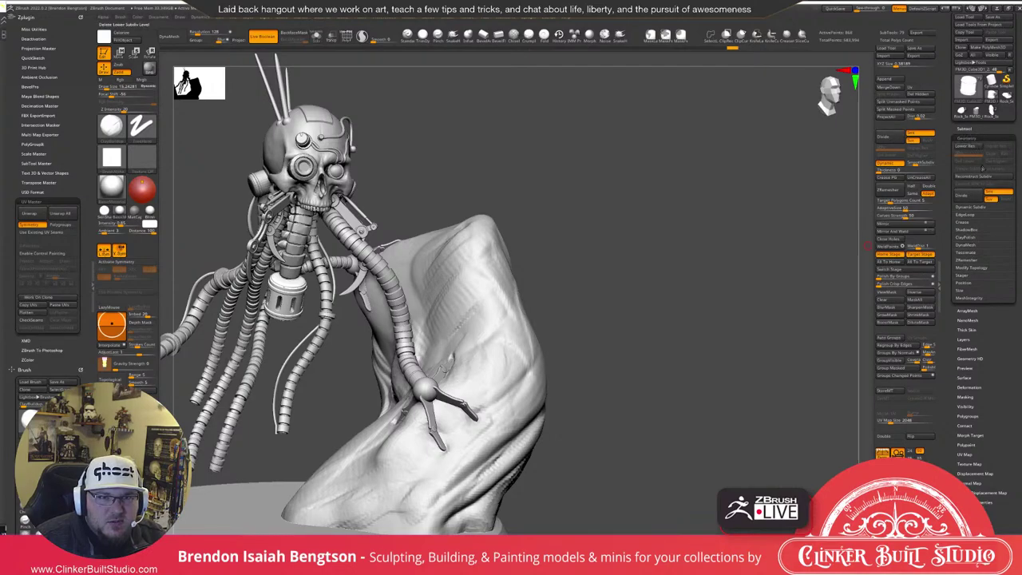
pyautogui.click(975, 267)
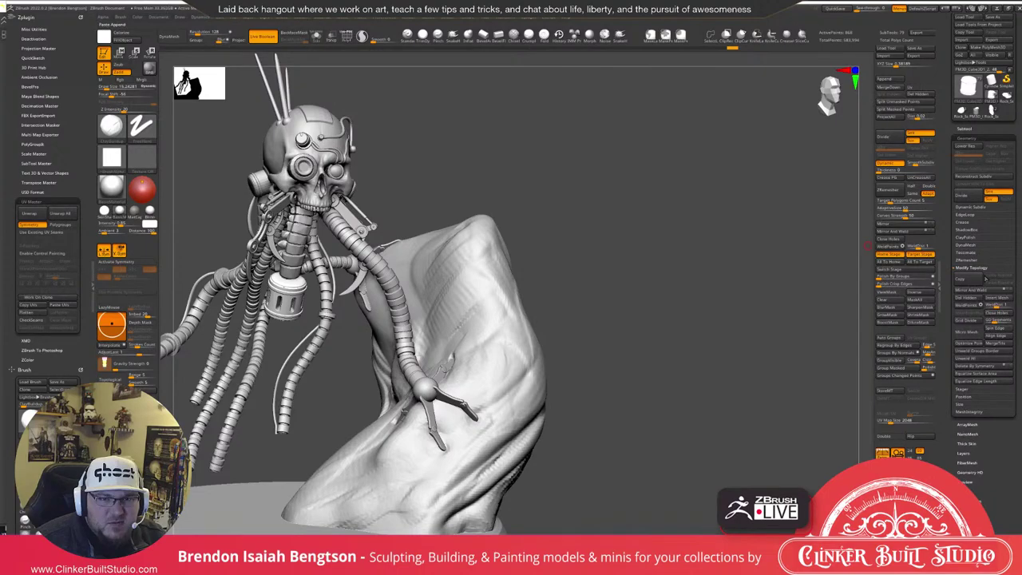
pyautogui.click(965, 390)
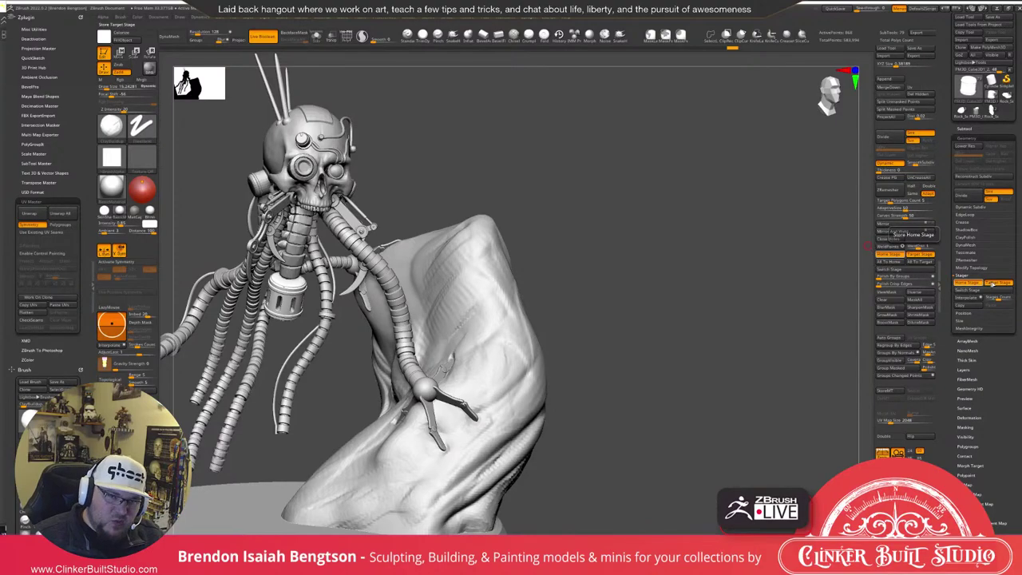
pyautogui.click(995, 284)
# Switch the canister to its home stage, inspecting it in isolation, and return it to its target stage.
pyautogui.moveTo(673, 266)
pyautogui.keyDown('alt'); pyautogui.mouseDown()
pyautogui.moveTo(850, 274)
pyautogui.moveTo(838, 285)
pyautogui.moveTo(814, 254)
pyautogui.mouseUp(); pyautogui.keyUp('alt')
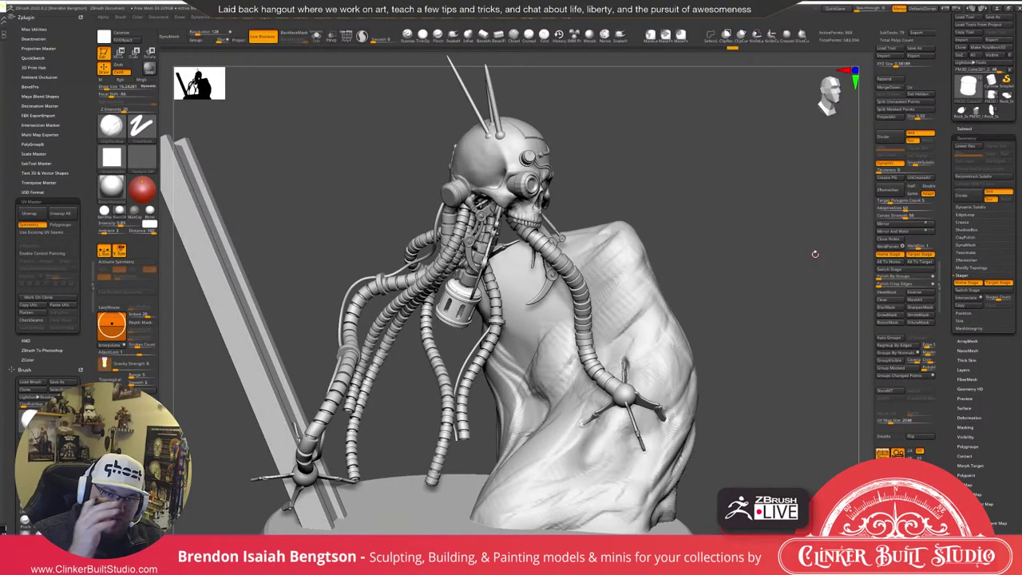
pyautogui.moveTo(778, 256)
pyautogui.mouseDown()
pyautogui.moveTo(469, 316)
pyautogui.moveTo(457, 299)
pyautogui.mouseUp()
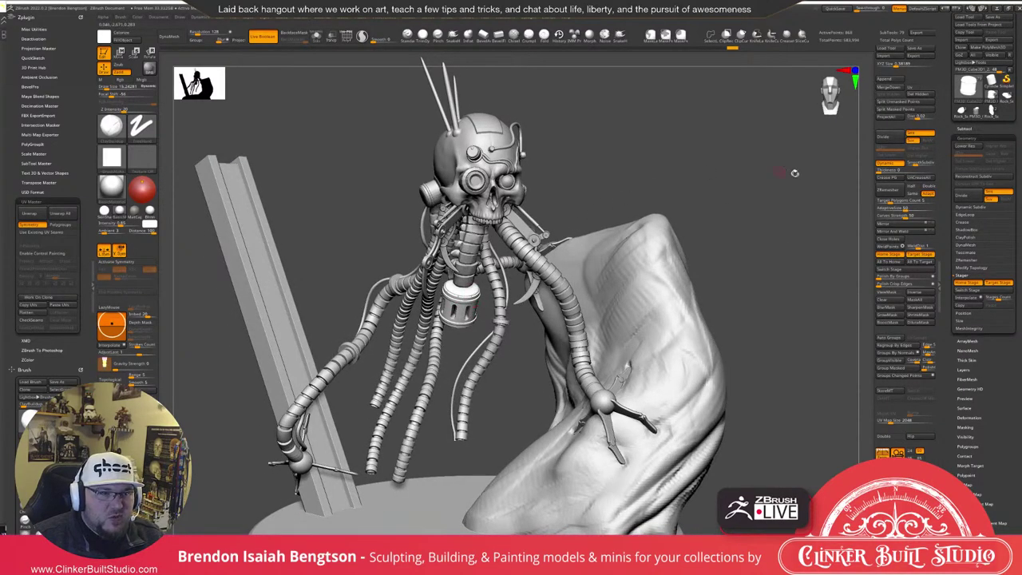
pyautogui.moveTo(794, 174); pyautogui.dragTo(860, 157)
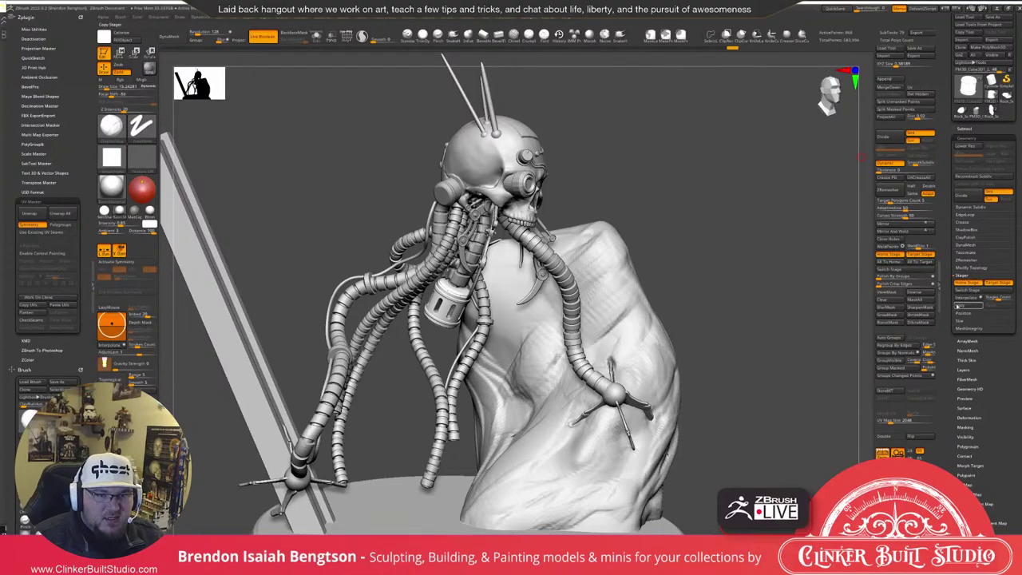
pyautogui.click(978, 292)
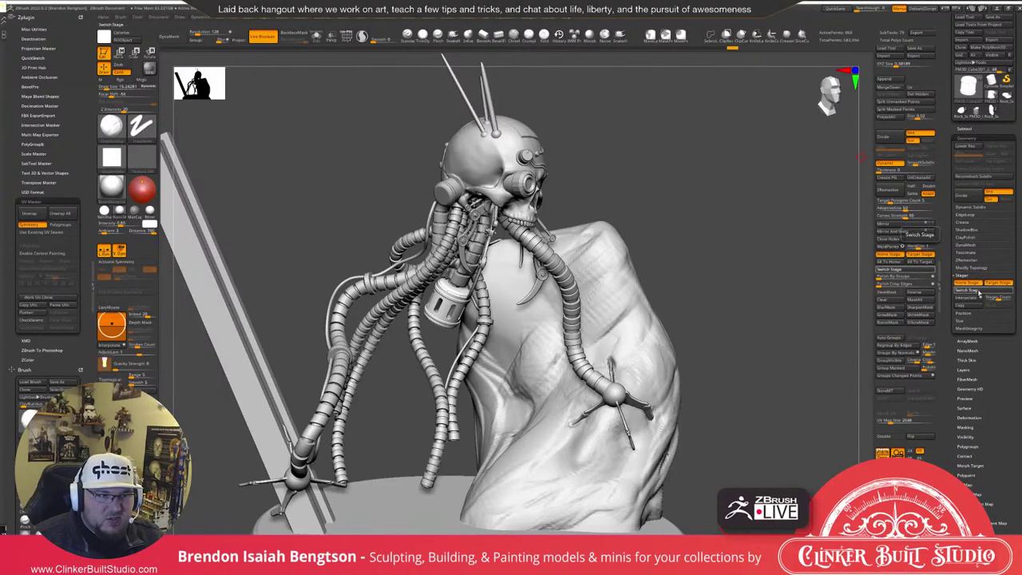
pyautogui.moveTo(791, 320)
pyautogui.mouseDown()
pyautogui.moveTo(803, 316)
pyautogui.moveTo(794, 295)
pyautogui.moveTo(806, 251)
pyautogui.mouseUp()
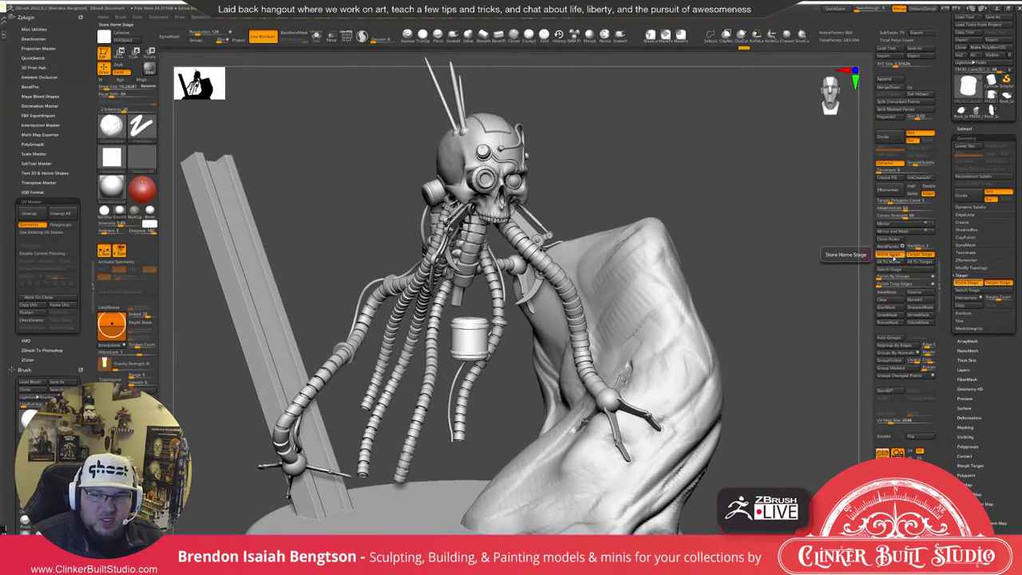
pyautogui.hotkey('alt', 's')
pyautogui.keyDown('alt'); pyautogui.moveTo(773, 232); pyautogui.dragTo(746, 376); pyautogui.keyUp('alt')
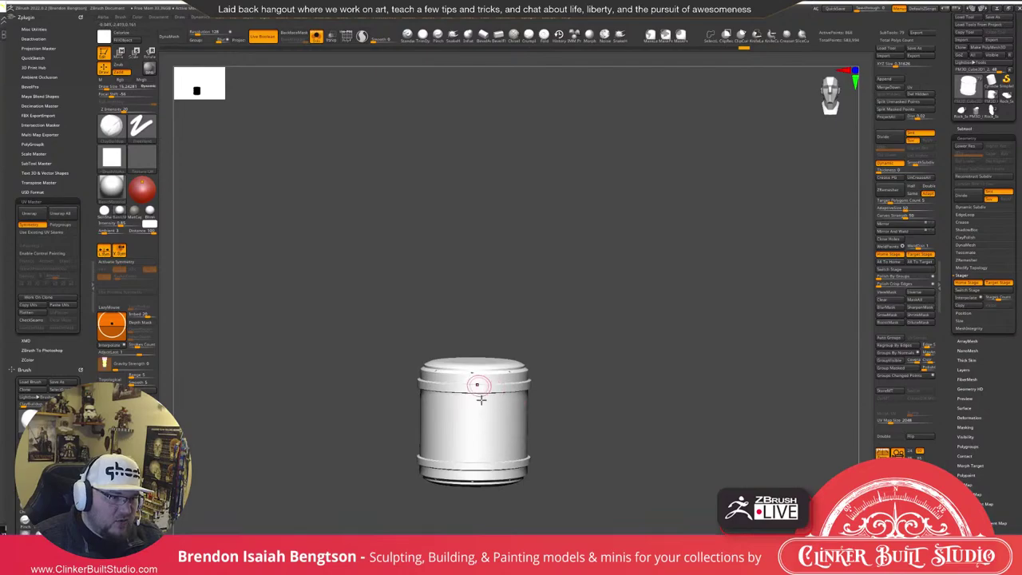
pyautogui.keyDown('alt'); pyautogui.moveTo(659, 371); pyautogui.dragTo(714, 303); pyautogui.keyUp('alt')
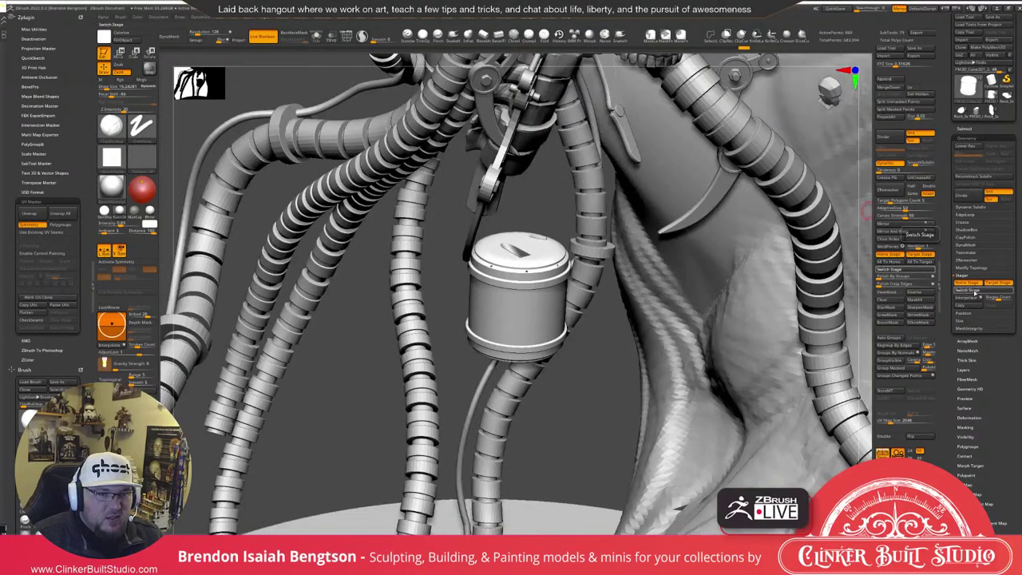
pyautogui.click(976, 292)
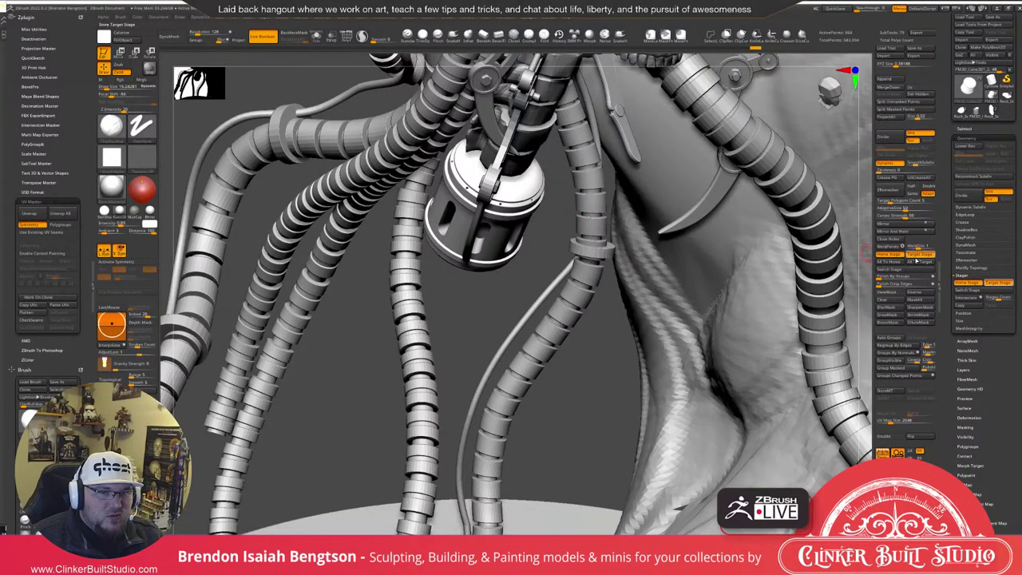
pyautogui.press('f')
pyautogui.keyDown('alt'); pyautogui.moveTo(807, 195); pyautogui.dragTo(804, 238); pyautogui.keyUp('alt')
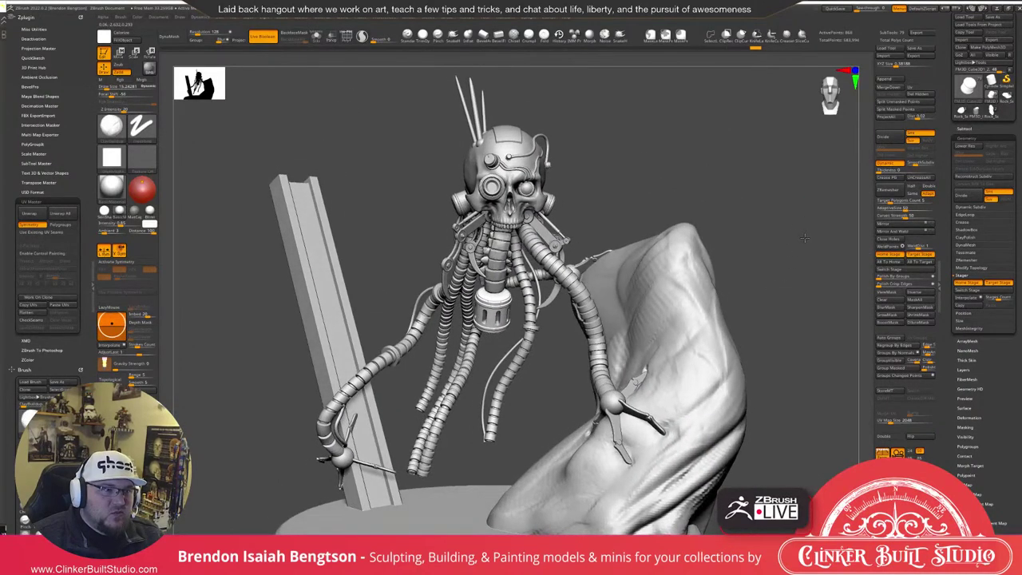
pyautogui.moveTo(805, 237); pyautogui.dragTo(768, 215)
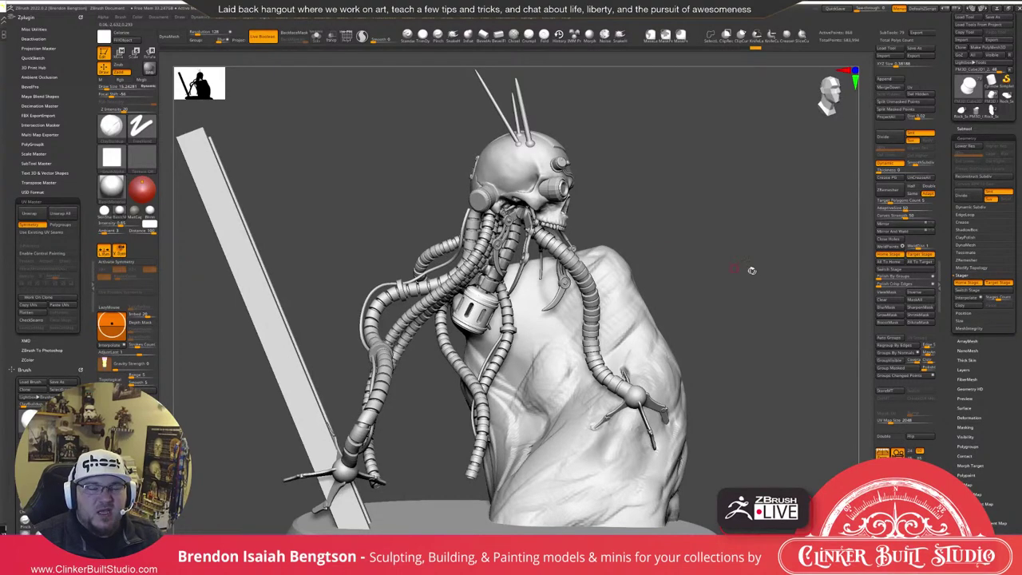
pyautogui.moveTo(753, 269); pyautogui.dragTo(779, 227)
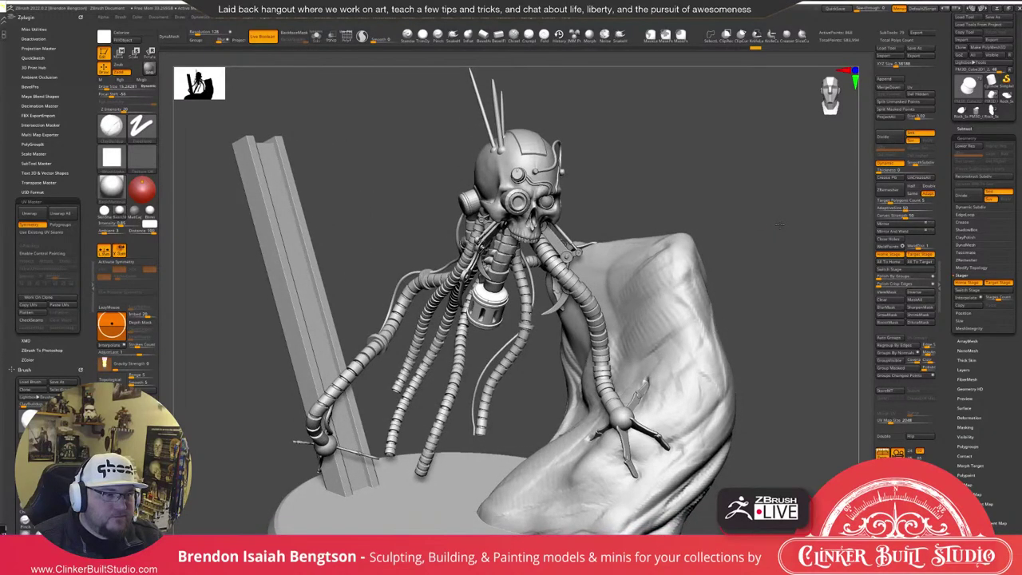
# Select the subtool containing the cylindrical caps on the sides of the skull and isolate it.
pyautogui.moveTo(779, 226); pyautogui.dragTo(566, 231)
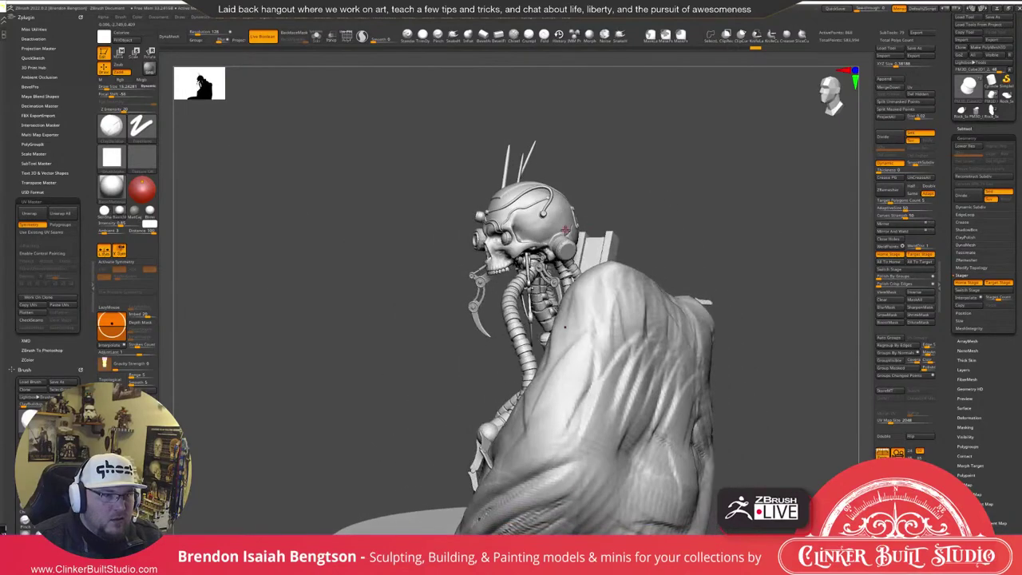
pyautogui.keyDown('alt'); pyautogui.click(564, 249); pyautogui.keyUp('alt')
pyautogui.keyDown('alt'); pyautogui.moveTo(631, 196); pyautogui.dragTo(796, 128); pyautogui.keyUp('alt')
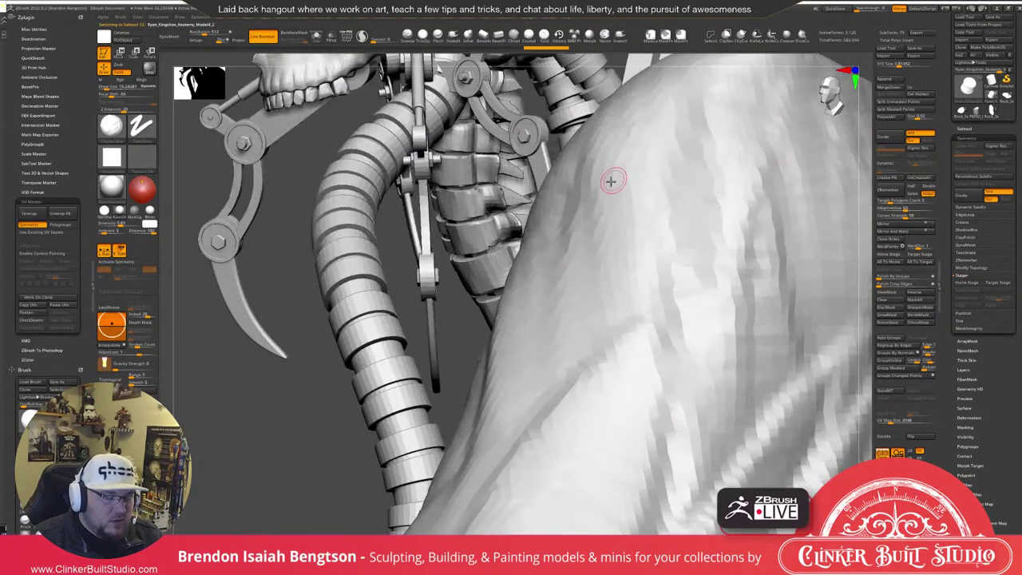
pyautogui.hotkey('alt', 's')
pyautogui.press('f')
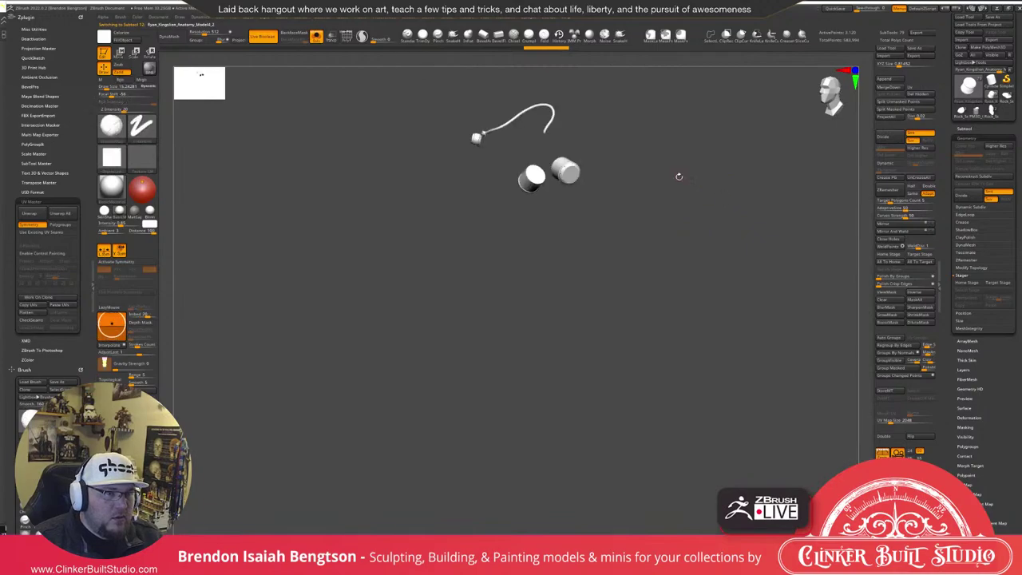
pyautogui.press('f')
# Display the polyframe on the isolated cap and hose parts and regroup them with Auto Groups.
pyautogui.keyDown('alt'); pyautogui.moveTo(677, 295); pyautogui.dragTo(690, 239); pyautogui.keyUp('alt')
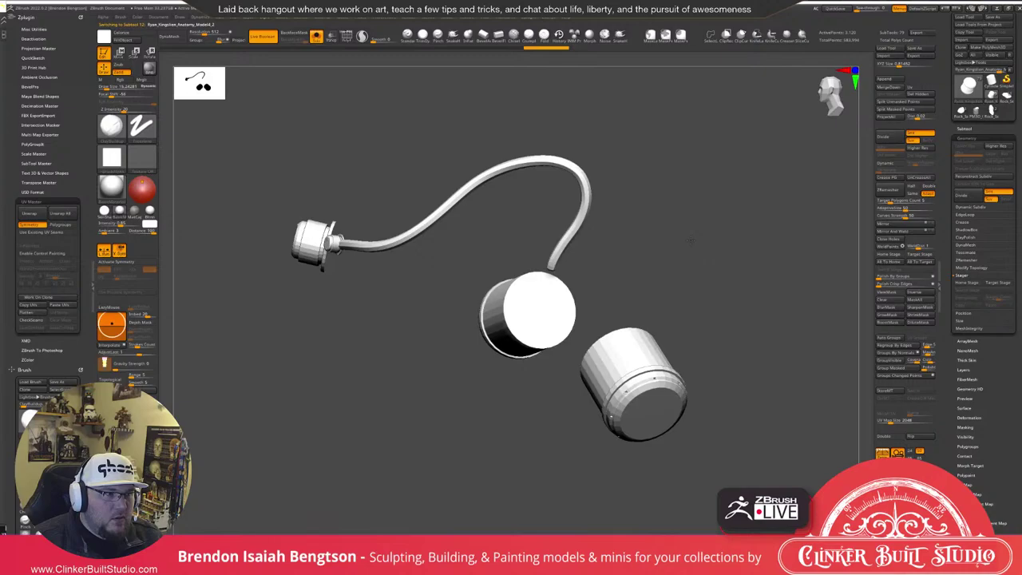
pyautogui.moveTo(691, 241); pyautogui.dragTo(703, 260)
pyautogui.hotkey('shift', 'f')
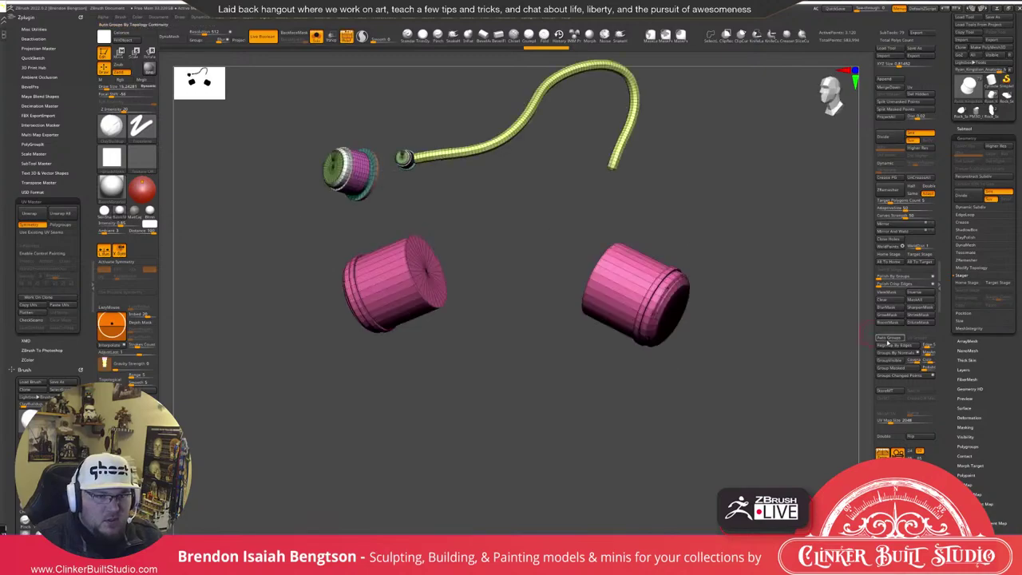
pyautogui.click(888, 337)
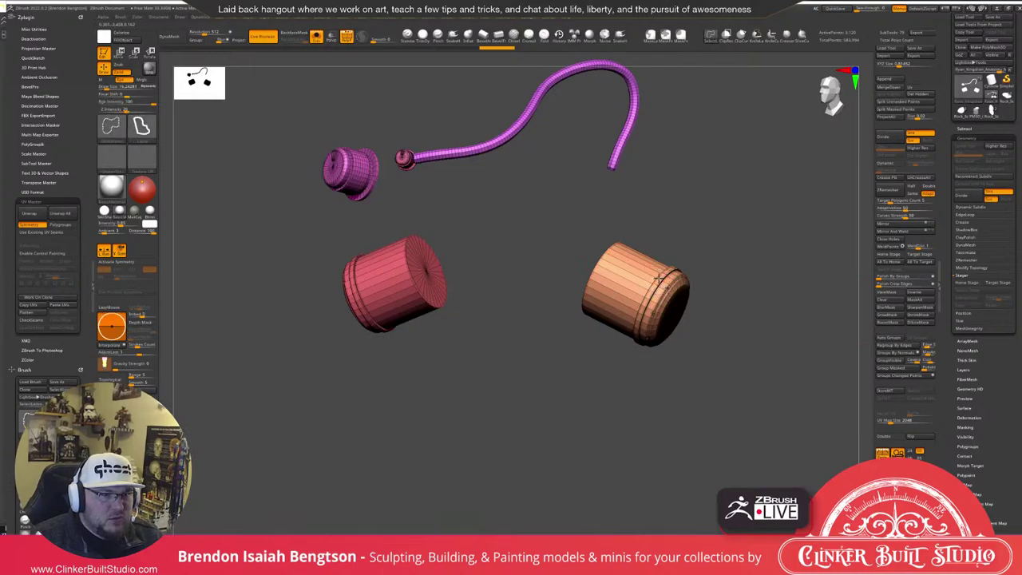
# Hide the polygroup of one large cylindrical cap, keeping the opposite cap and the hose parts shown.
pyautogui.keyDown('ctrl'); pyautogui.keyDown('shift'); pyautogui.click(659, 280); pyautogui.keyUp('shift'); pyautogui.keyUp('ctrl')
pyautogui.keyDown('ctrl'); pyautogui.keyDown('shift'); pyautogui.click(658, 276); pyautogui.keyUp('shift'); pyautogui.keyUp('ctrl')
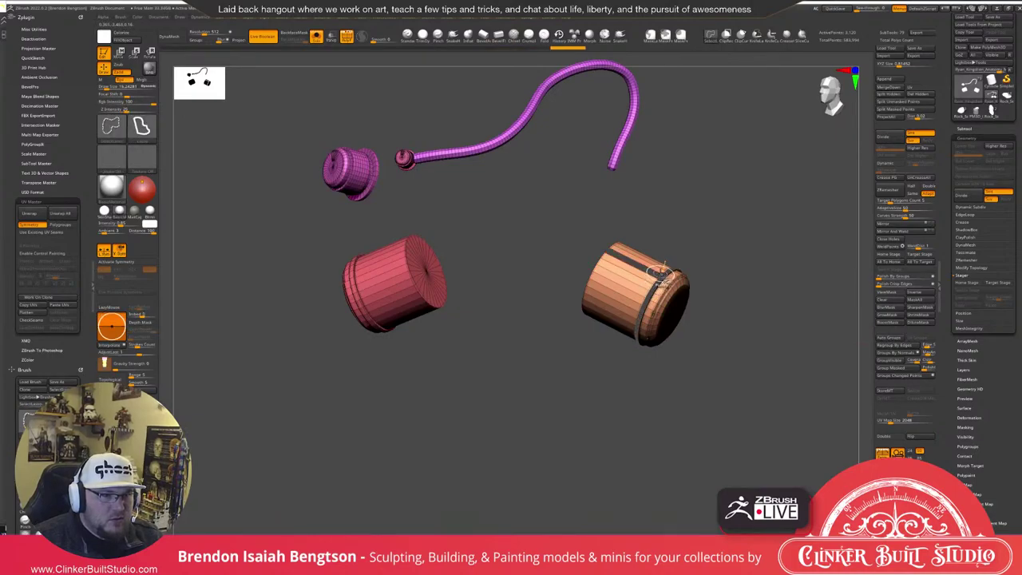
pyautogui.keyDown('ctrl'); pyautogui.keyDown('shift'); pyautogui.click(660, 274); pyautogui.keyUp('shift'); pyautogui.keyUp('ctrl')
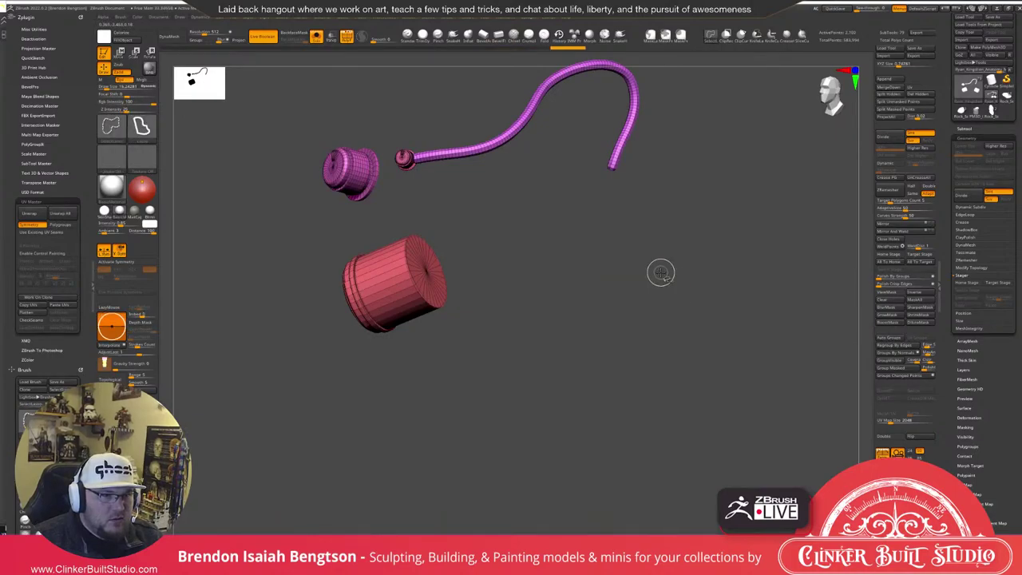
# Hide the second large cap as well, split both caps from the hose parts, and select the resulting caps-only subtool.
pyautogui.keyDown('ctrl'); pyautogui.keyDown('shift'); pyautogui.click(405, 257); pyautogui.keyUp('shift'); pyautogui.keyUp('ctrl')
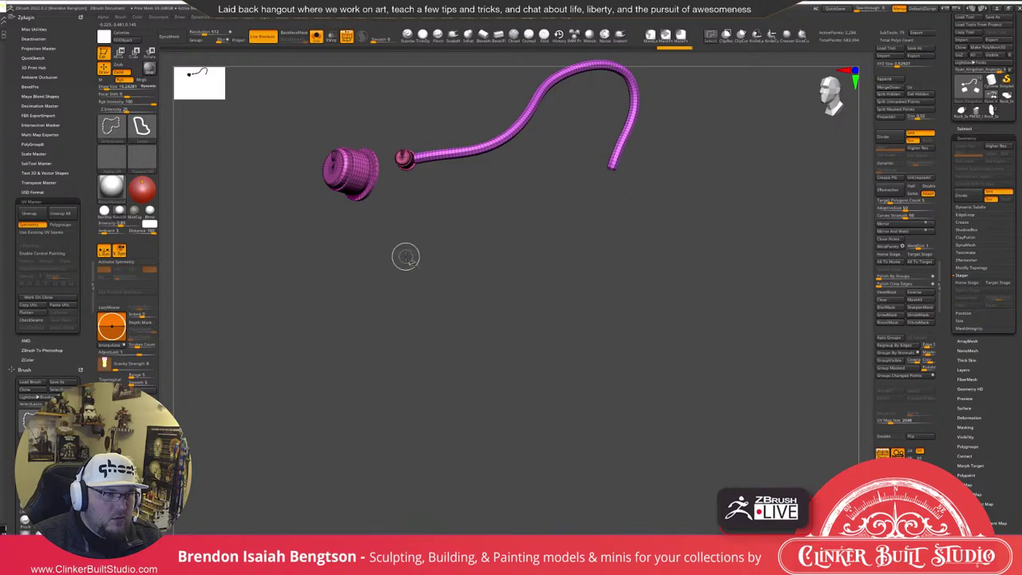
pyautogui.keyDown('ctrl'); pyautogui.keyDown('shift'); pyautogui.click(718, 157); pyautogui.keyUp('shift'); pyautogui.keyUp('ctrl')
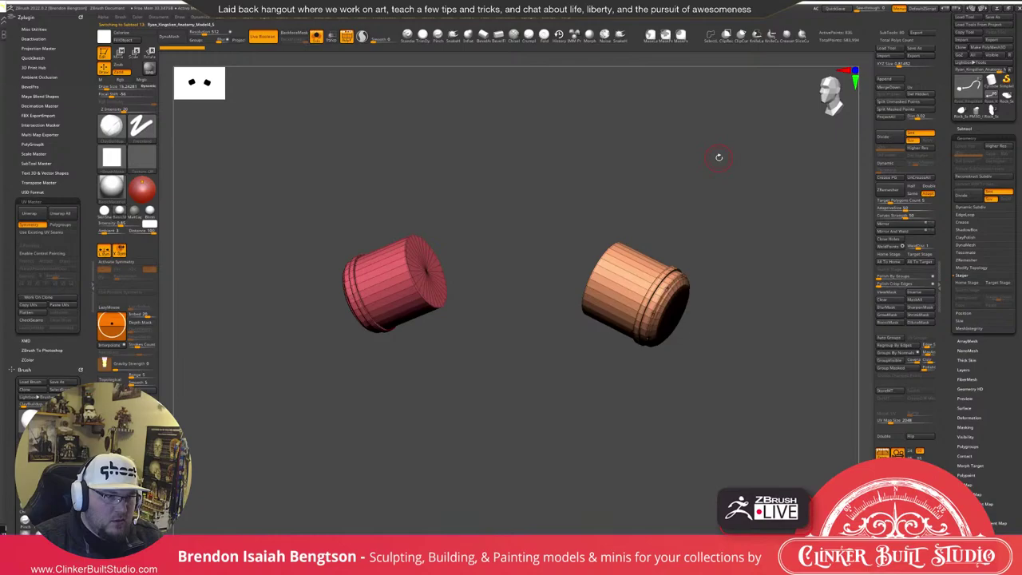
pyautogui.moveTo(718, 158); pyautogui.dragTo(700, 189)
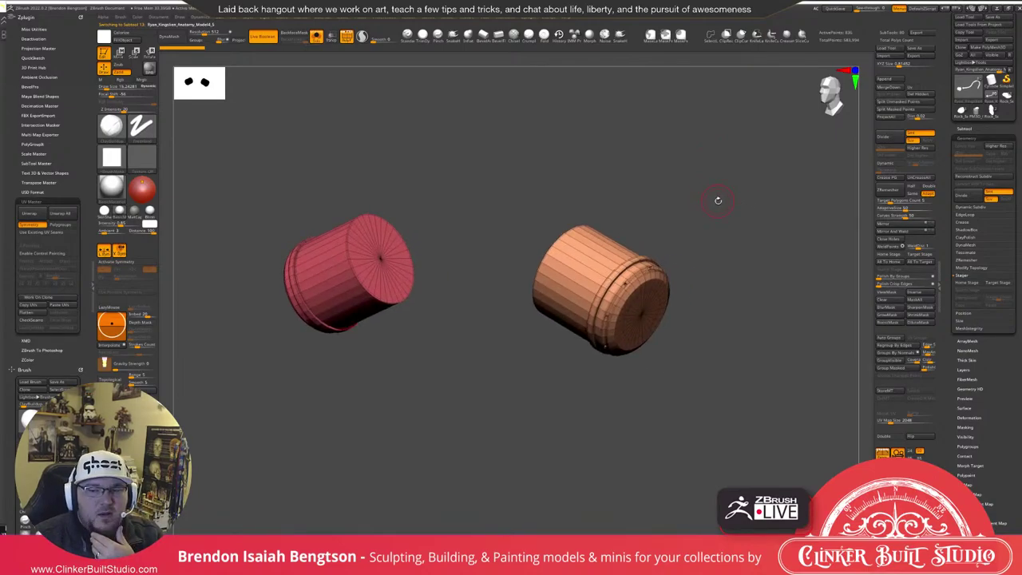
pyautogui.moveTo(718, 200)
pyautogui.mouseDown()
pyautogui.moveTo(740, 206)
pyautogui.moveTo(723, 137)
pyautogui.mouseUp()
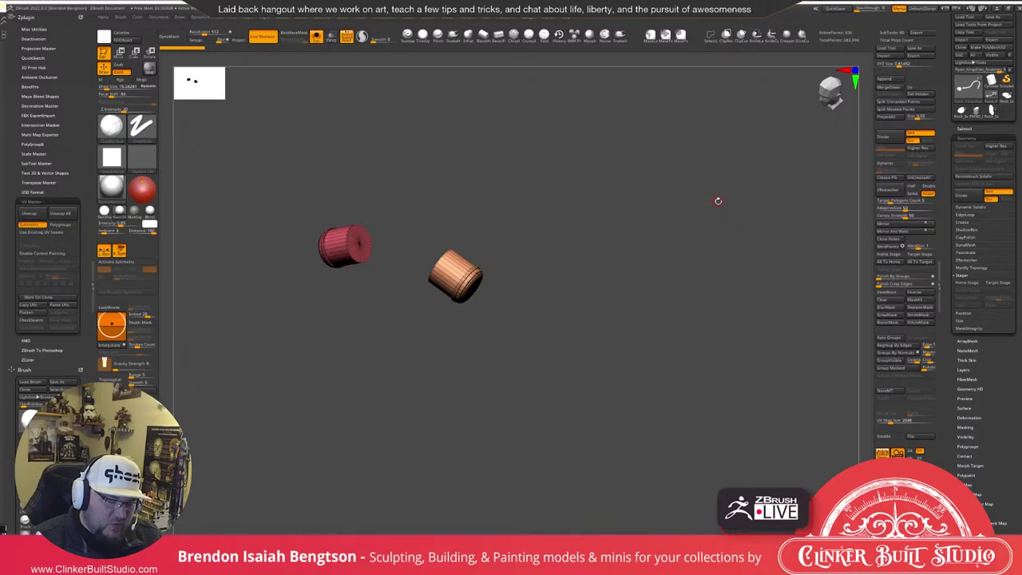
pyautogui.press('f')
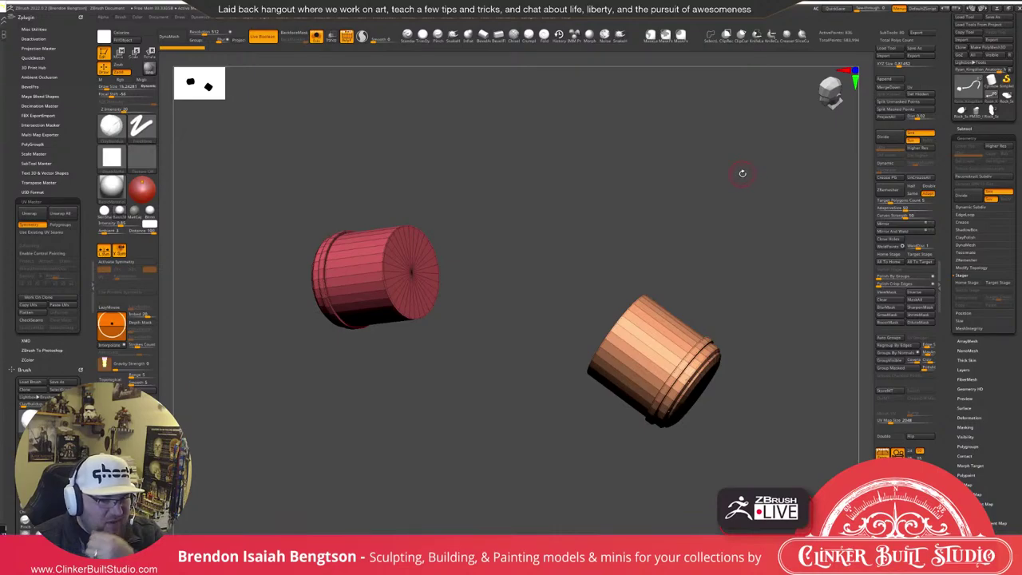
pyautogui.moveTo(750, 230)
pyautogui.mouseDown()
pyautogui.moveTo(770, 240)
pyautogui.moveTo(737, 223)
pyautogui.moveTo(746, 245)
pyautogui.mouseUp()
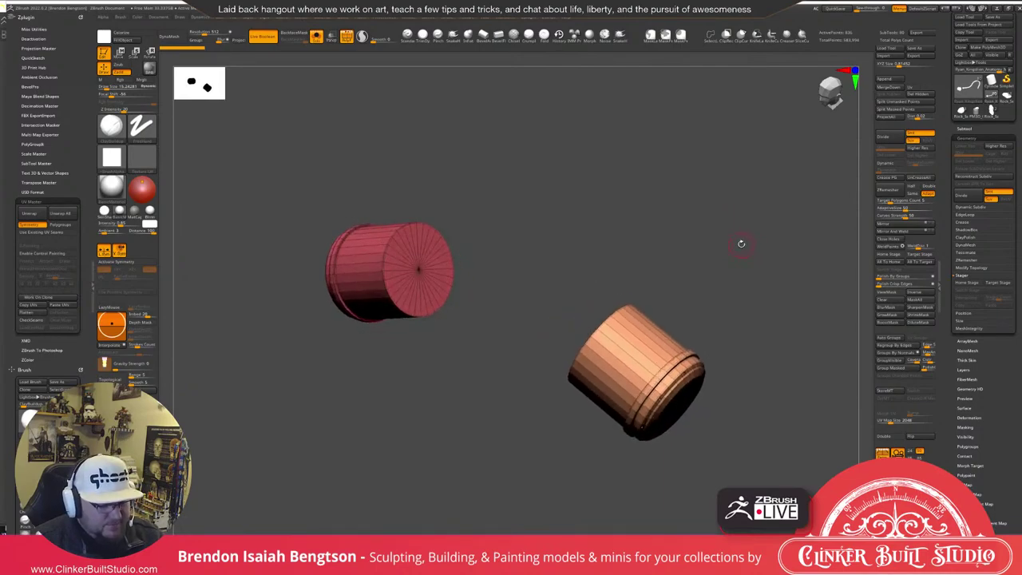
# Preview the isolated caps with dynamic subdivision and inspect the smoothing around their rims with polyframe off and on.
pyautogui.press('d')
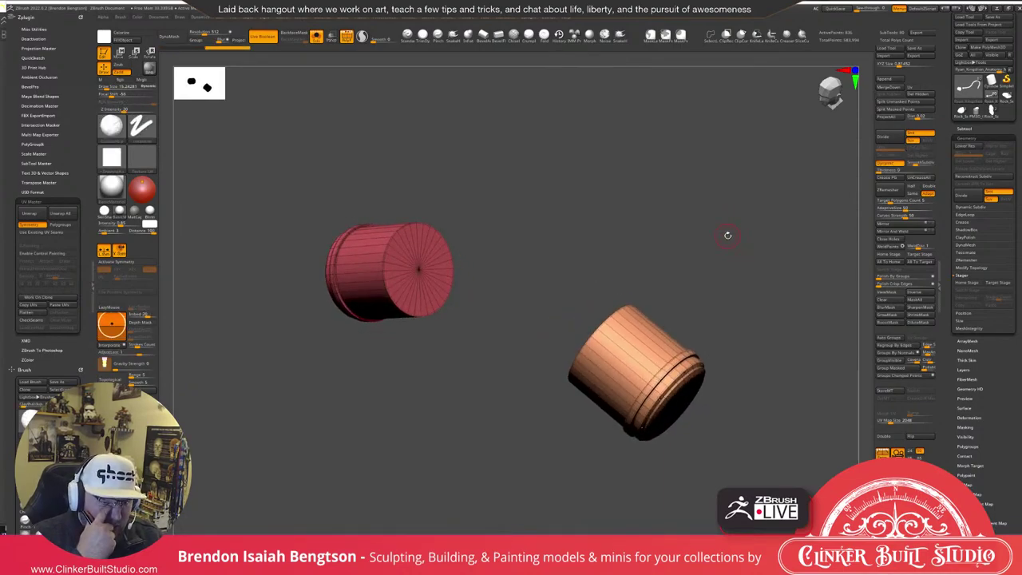
pyautogui.hotkey('shift', 'f')
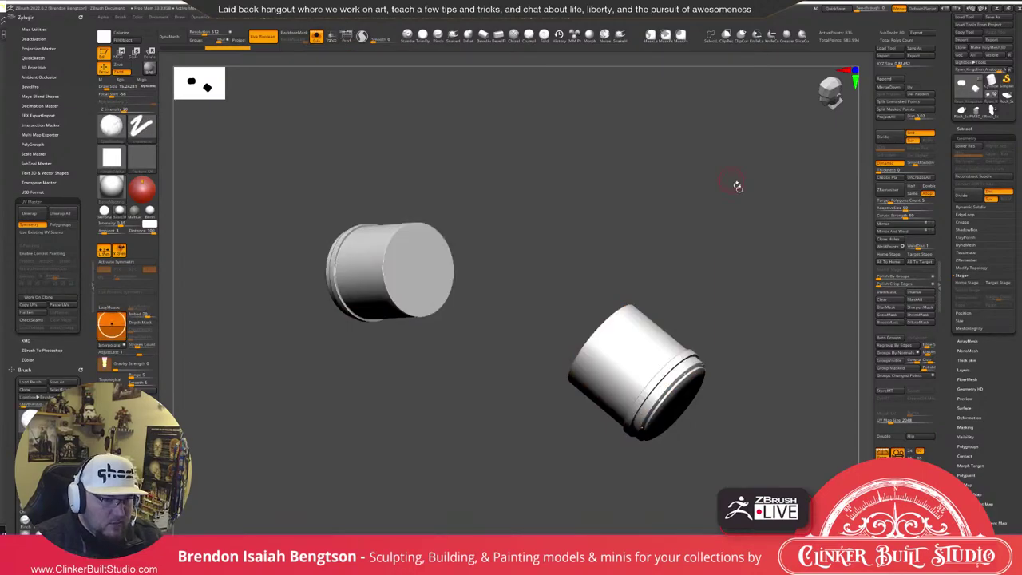
pyautogui.moveTo(735, 182)
pyautogui.mouseDown()
pyautogui.moveTo(732, 196)
pyautogui.moveTo(745, 194)
pyautogui.mouseUp()
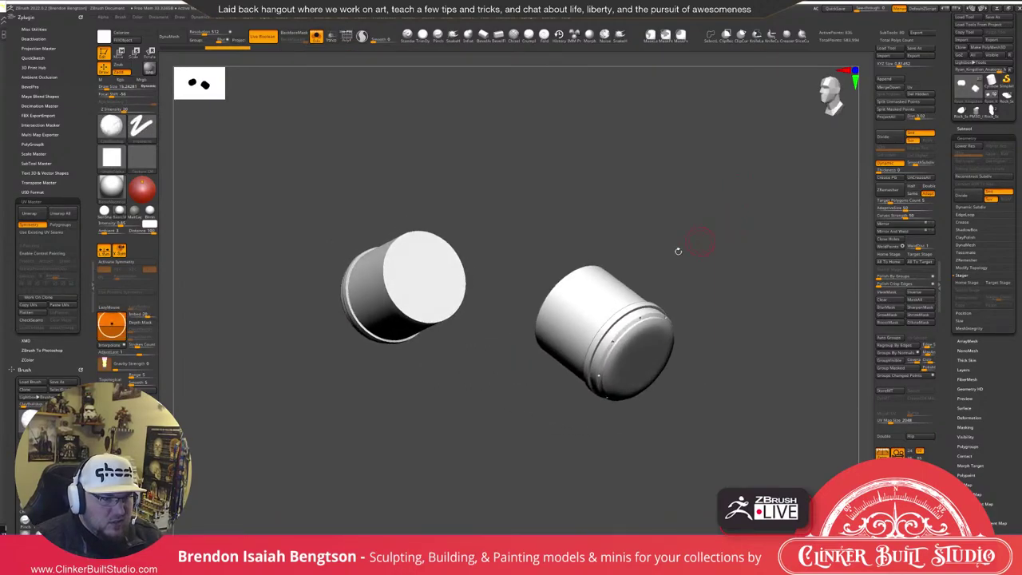
pyautogui.keyDown('ctrl'); pyautogui.moveTo(624, 320); pyautogui.dragTo(648, 362, button='right'); pyautogui.keyUp('ctrl')
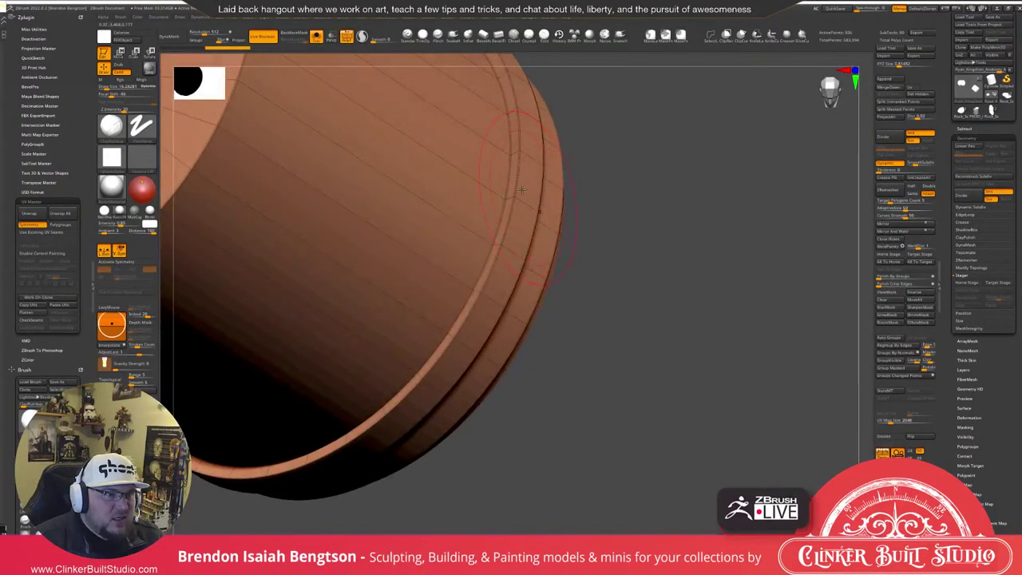
pyautogui.keyDown('ctrl'); pyautogui.moveTo(515, 191); pyautogui.dragTo(495, 257, button='right'); pyautogui.keyUp('ctrl')
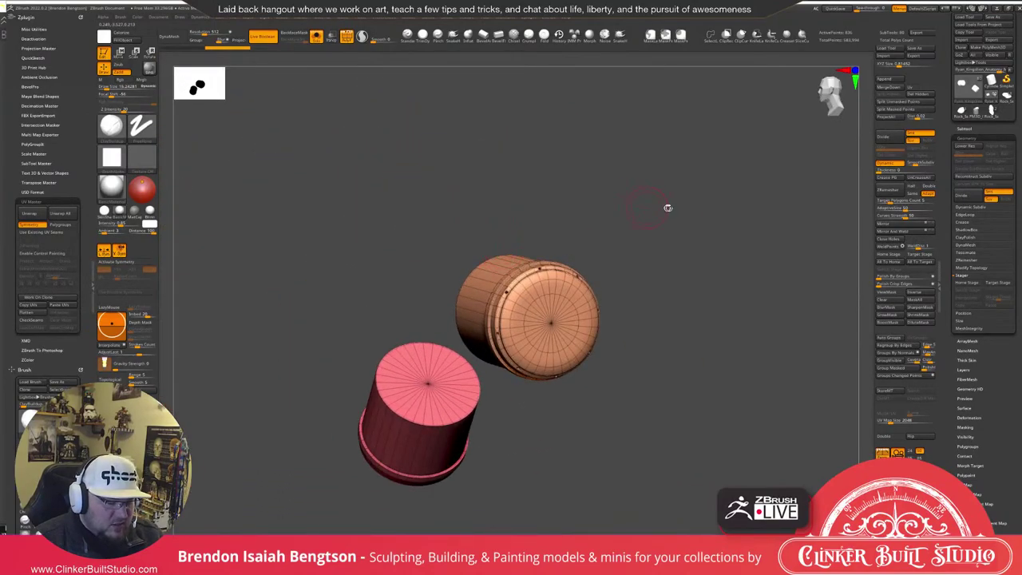
# Hide the polyframe and show the whole model to examine the smoothed caps against the skull.
pyautogui.hotkey('shift', 'f')
pyautogui.hotkey('alt', 's')
pyautogui.moveTo(734, 148); pyautogui.dragTo(718, 139)
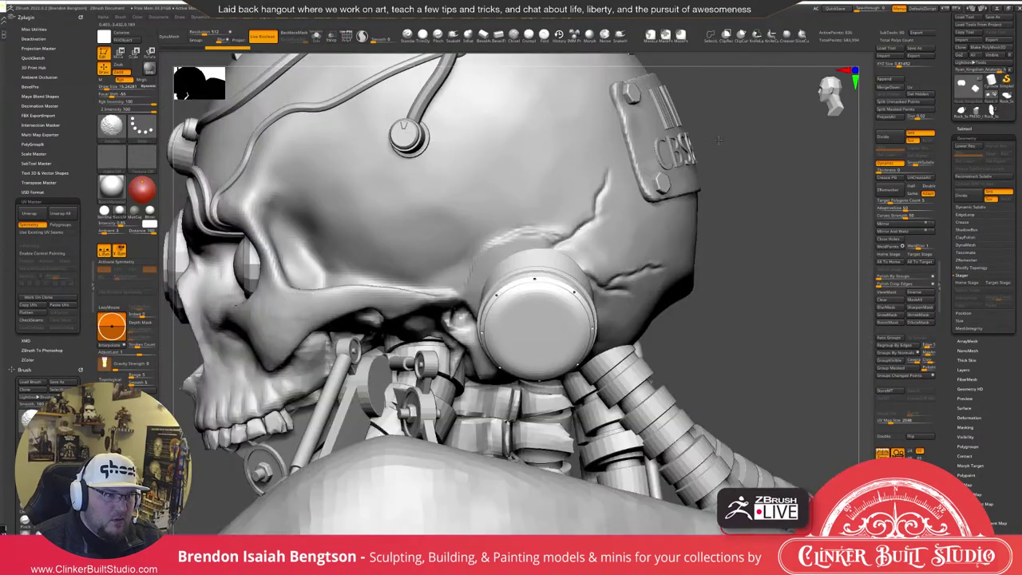
pyautogui.scroll(-5, 743, 242)
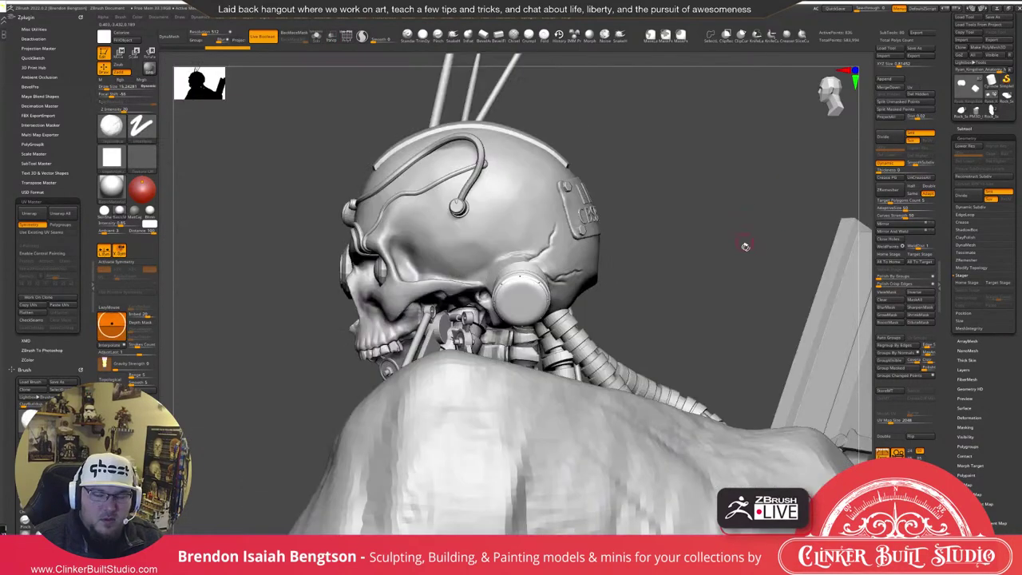
pyautogui.moveTo(727, 212); pyautogui.dragTo(755, 206)
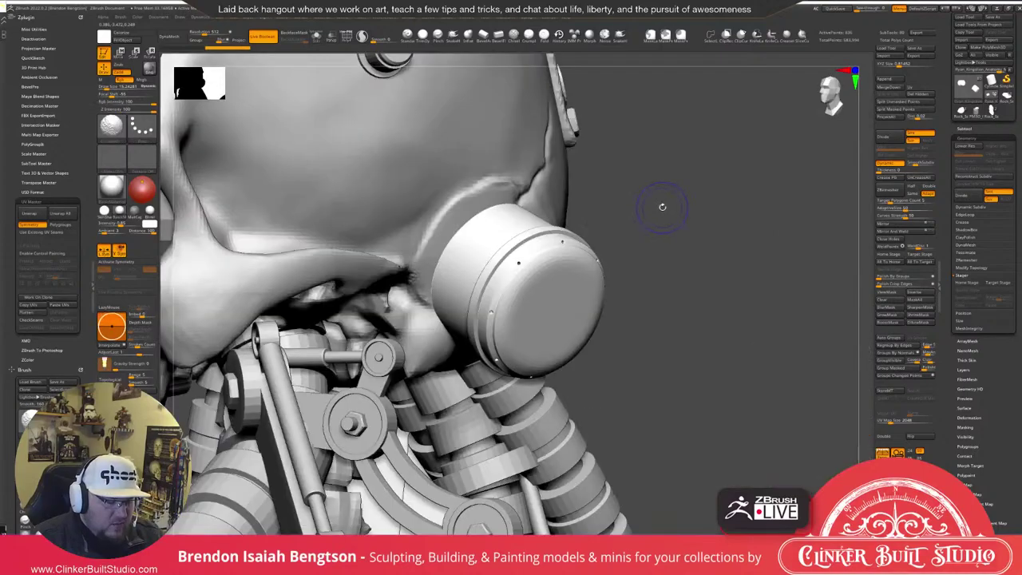
# Turn off dynamic subdivision on the caps and display their polyframe against the skull.
pyautogui.hotkey('shift', 'd')
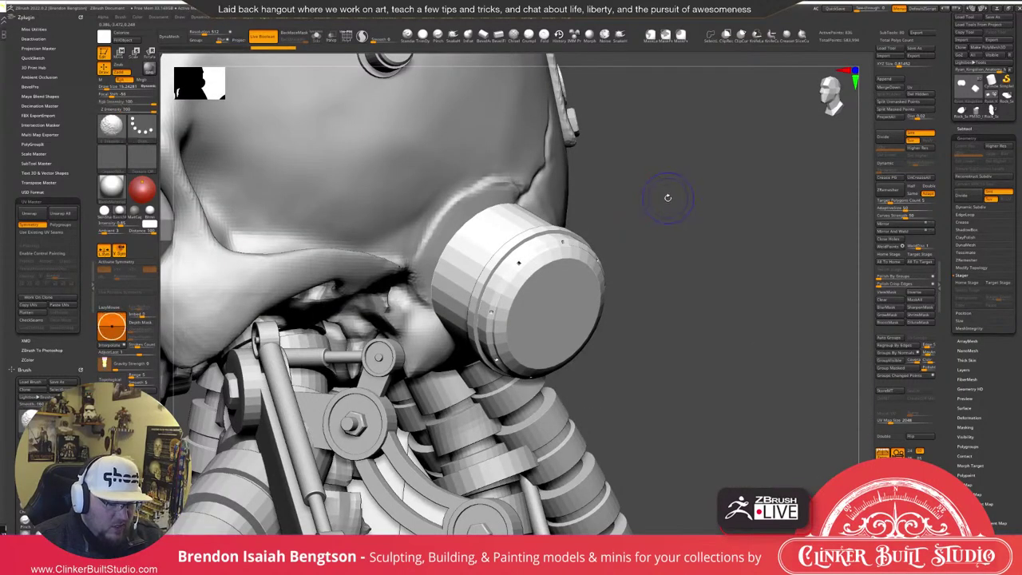
pyautogui.hotkey('shift', 'f')
pyautogui.moveTo(668, 197); pyautogui.dragTo(733, 186)
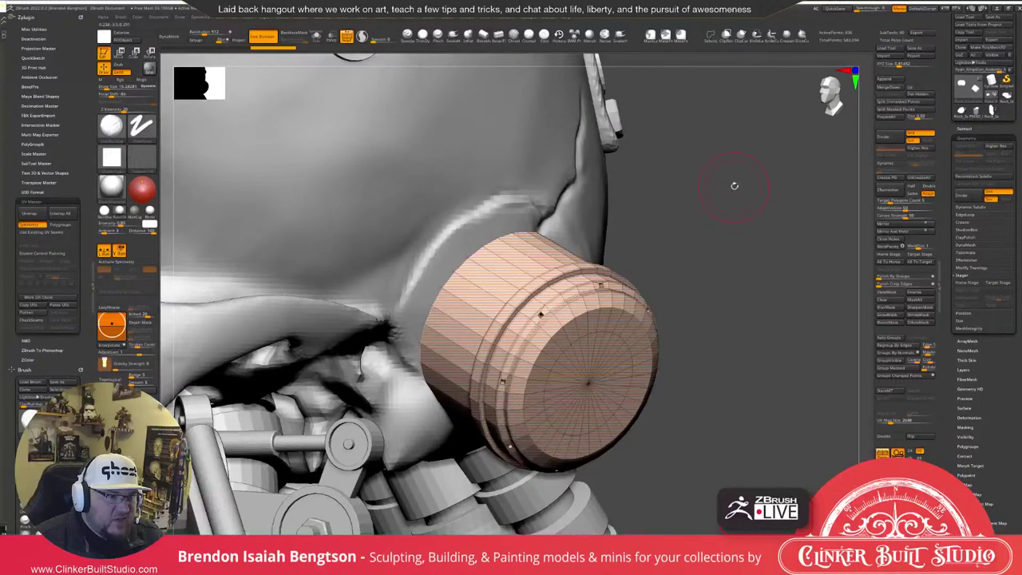
pyautogui.moveTo(734, 186); pyautogui.dragTo(695, 185)
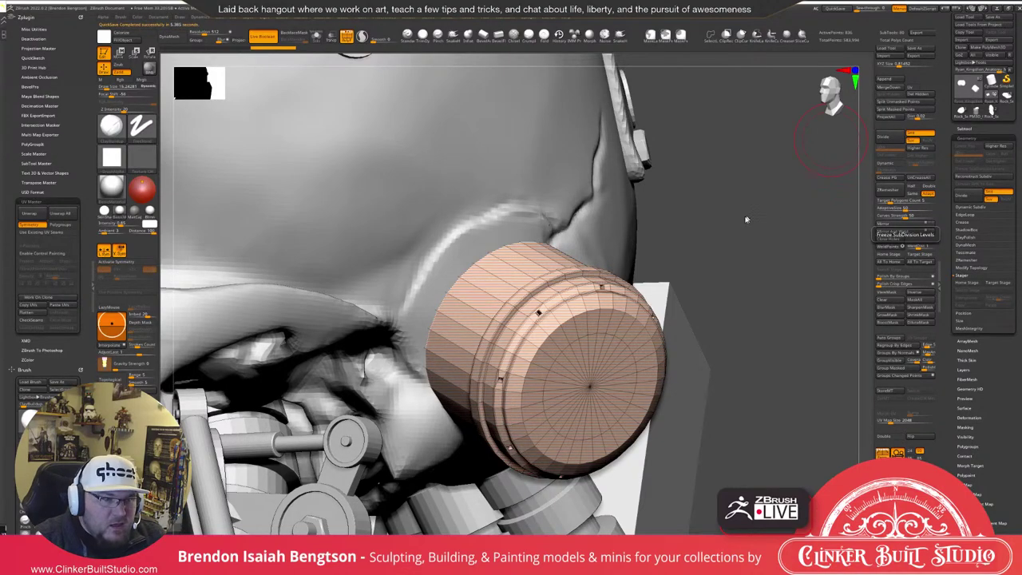
pyautogui.moveTo(747, 221); pyautogui.dragTo(691, 189)
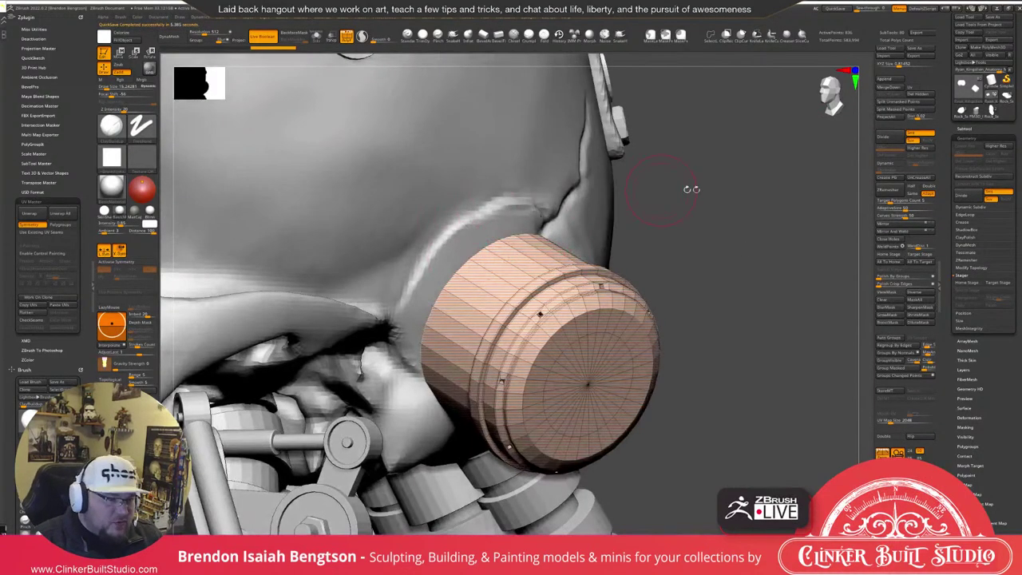
# Turn on transparency so the cap's inner end shows through the skull.
pyautogui.hotkey('shift', 't')
pyautogui.moveTo(756, 185); pyautogui.dragTo(766, 210)
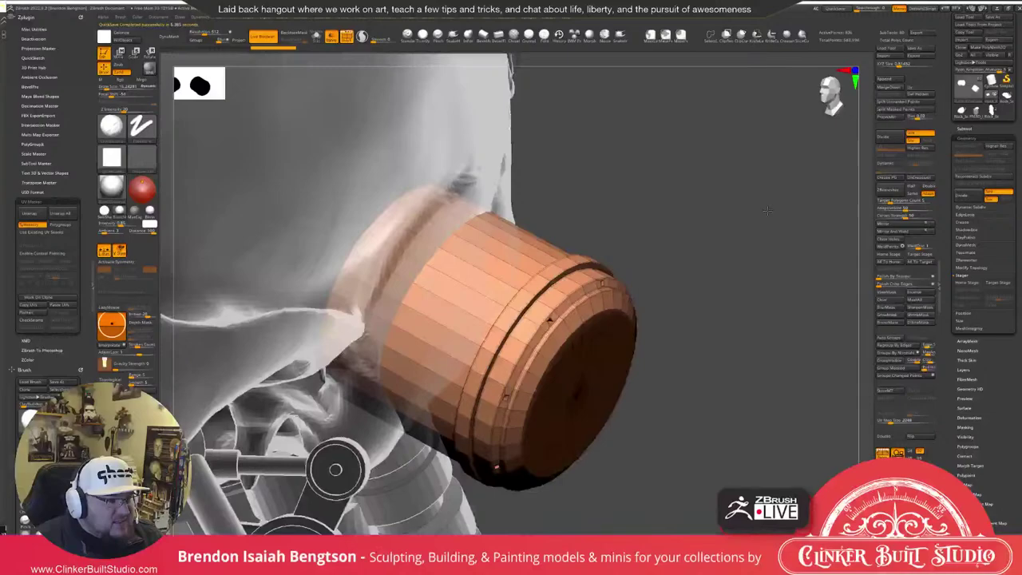
pyautogui.moveTo(767, 210); pyautogui.dragTo(712, 244)
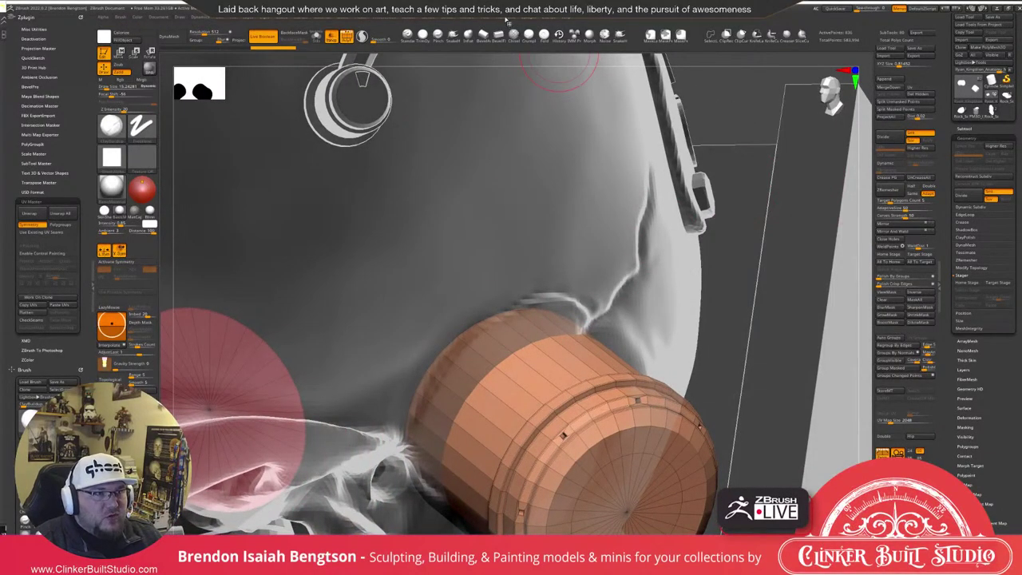
pyautogui.press('space')
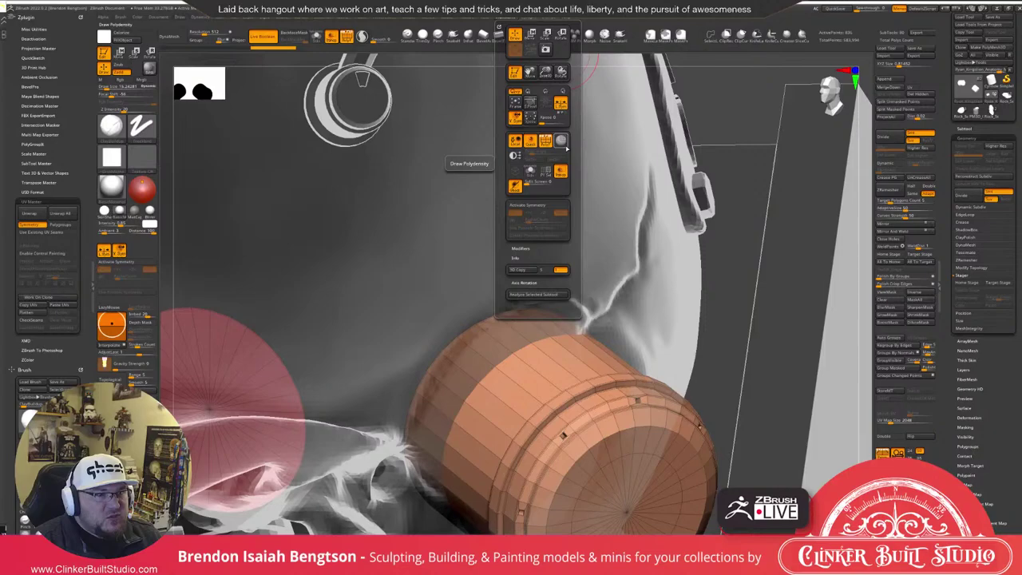
# Switch to the ZModeler brush and activate symmetry across the X axis for both caps.
pyautogui.press('b')
pyautogui.press('z')
pyautogui.press('m')
pyautogui.moveTo(520, 320); pyautogui.dragTo(526, 340, button='right')
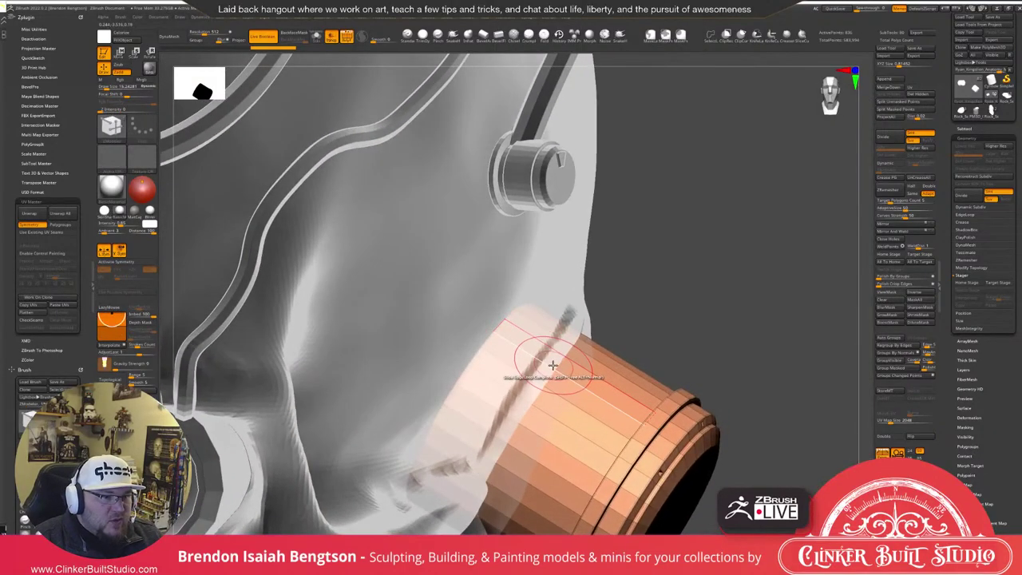
pyautogui.keyDown('ctrl'); pyautogui.moveTo(668, 278); pyautogui.dragTo(638, 212, button='right'); pyautogui.keyUp('ctrl')
pyautogui.press('x')
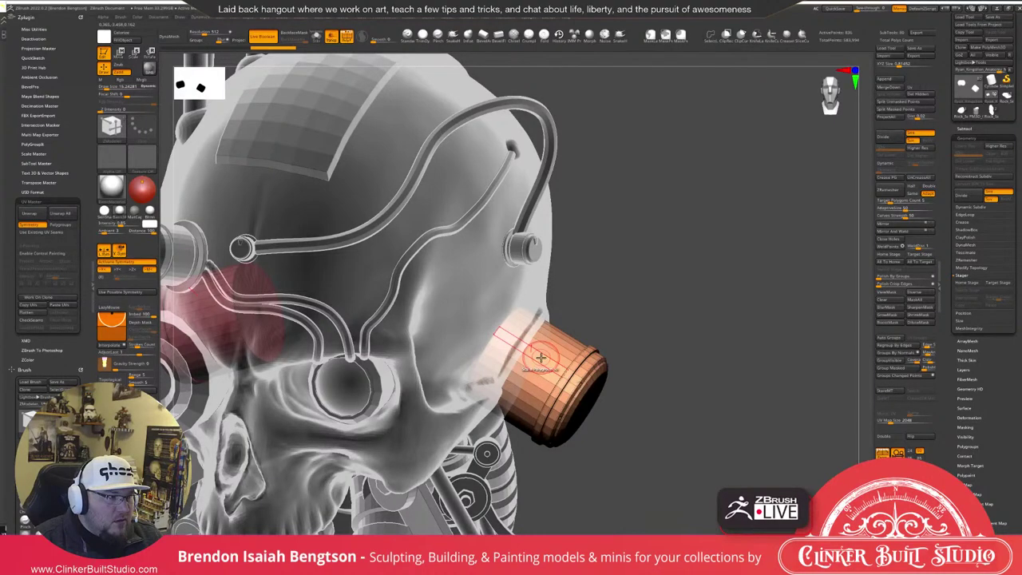
# Choose ZModeler's edge loop insertion and add an edge loop around the cap's barrel near the skull.
pyautogui.scroll(5, 543, 356)
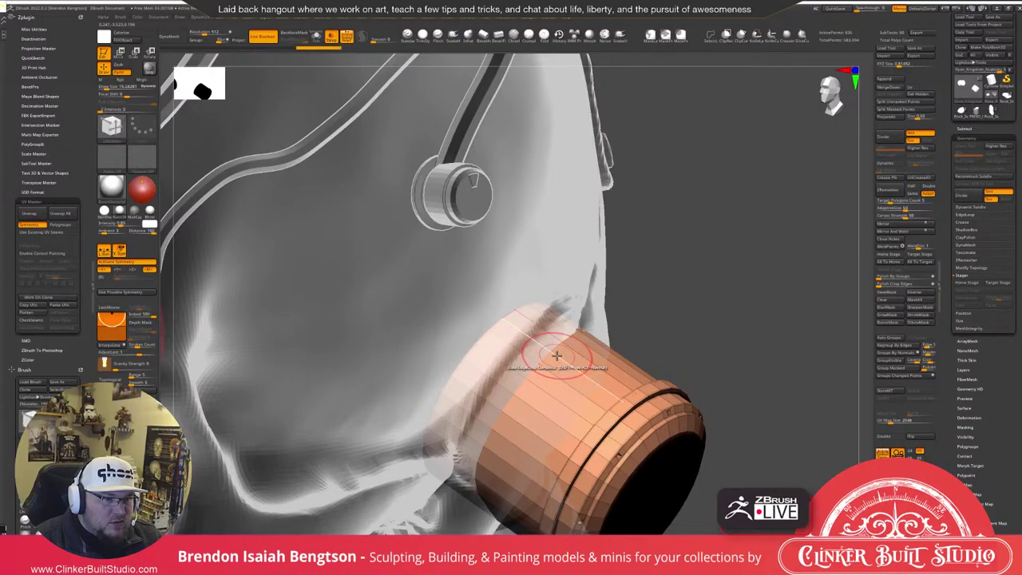
pyautogui.press('space')
pyautogui.click(541, 348)
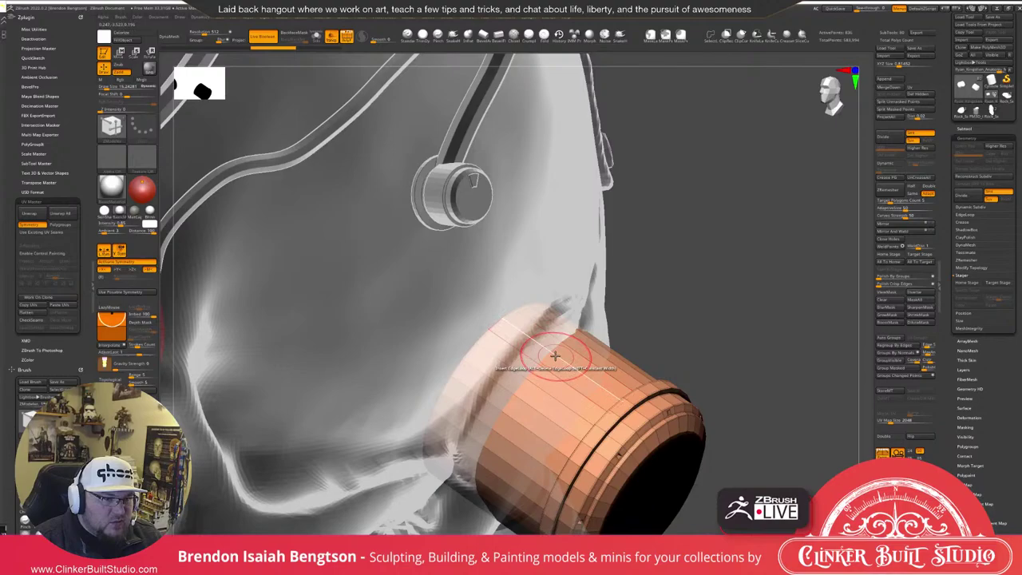
pyautogui.click(554, 356)
pyautogui.moveTo(695, 310); pyautogui.dragTo(733, 301)
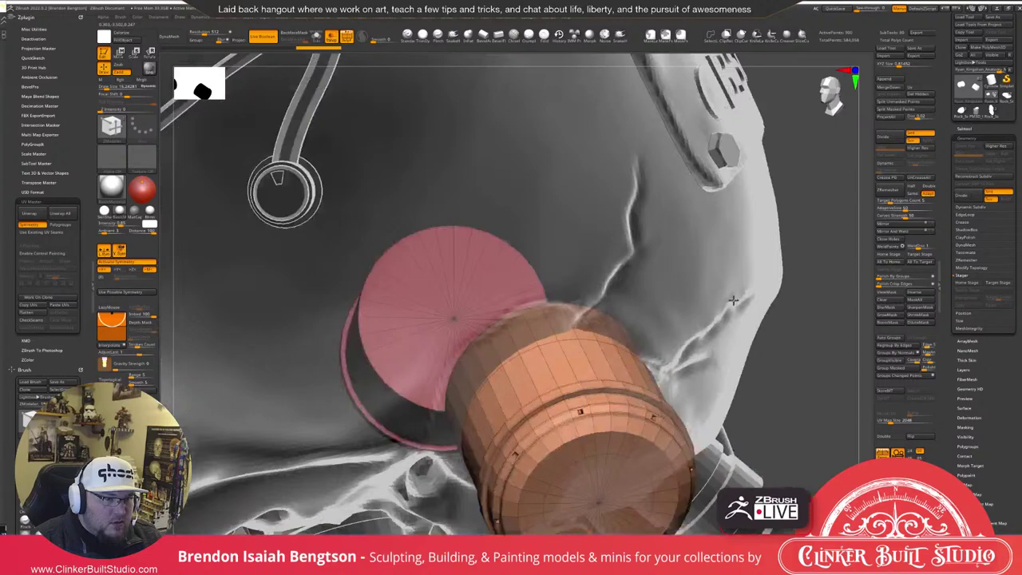
pyautogui.moveTo(732, 300); pyautogui.dragTo(621, 273)
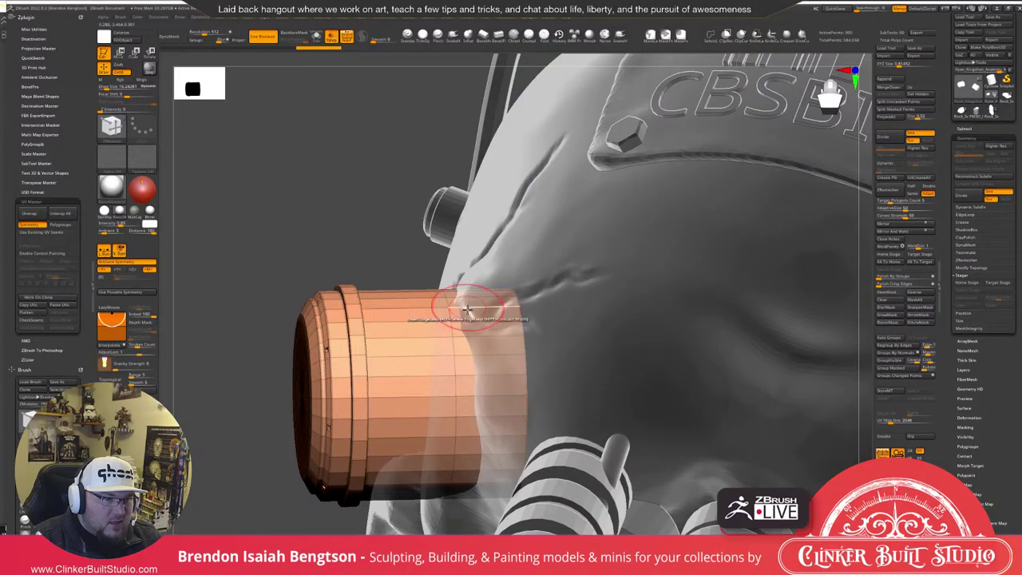
# Set the ZModeler polygon action to QMesh with the Polyloop target and extrude the cap's skull-side polygon ring outward into a collar.
pyautogui.press('space')
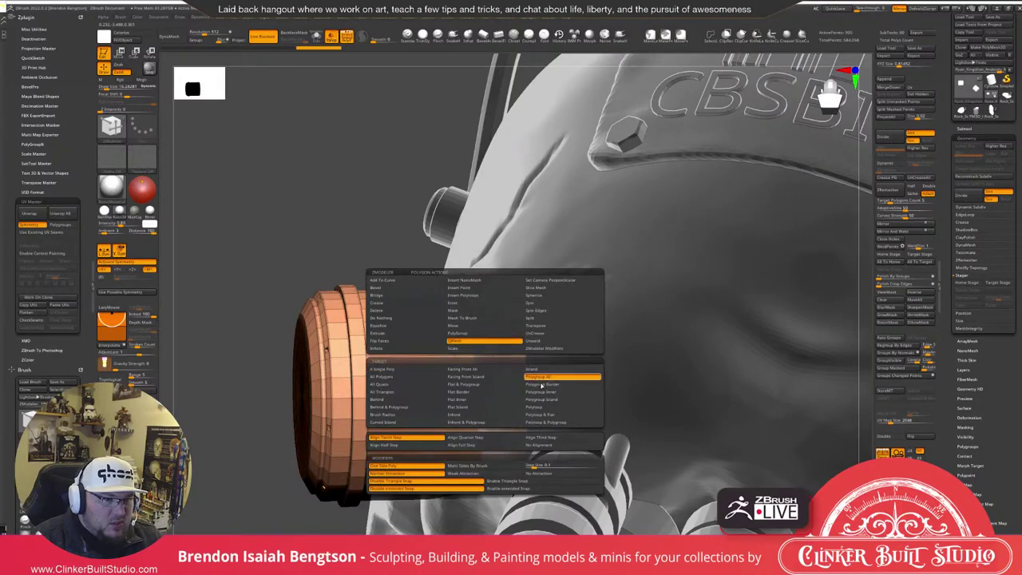
pyautogui.click(539, 407)
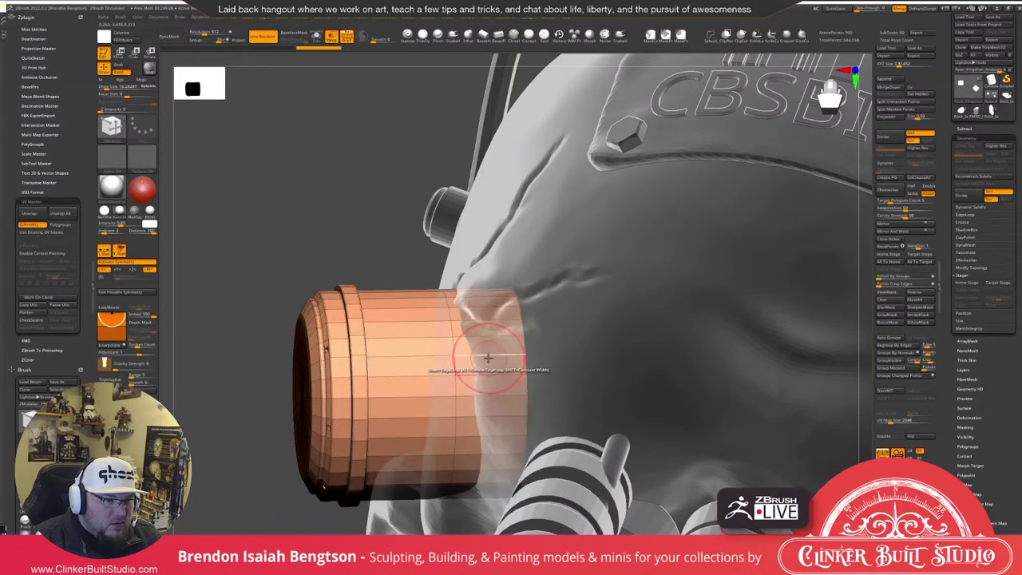
pyautogui.moveTo(476, 369); pyautogui.dragTo(490, 372, button='right')
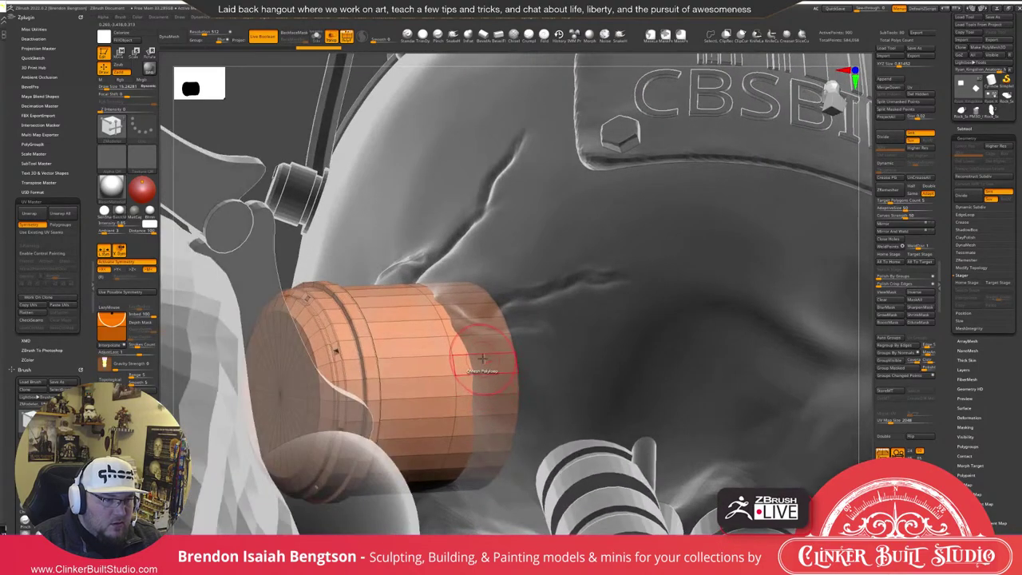
pyautogui.click(483, 356)
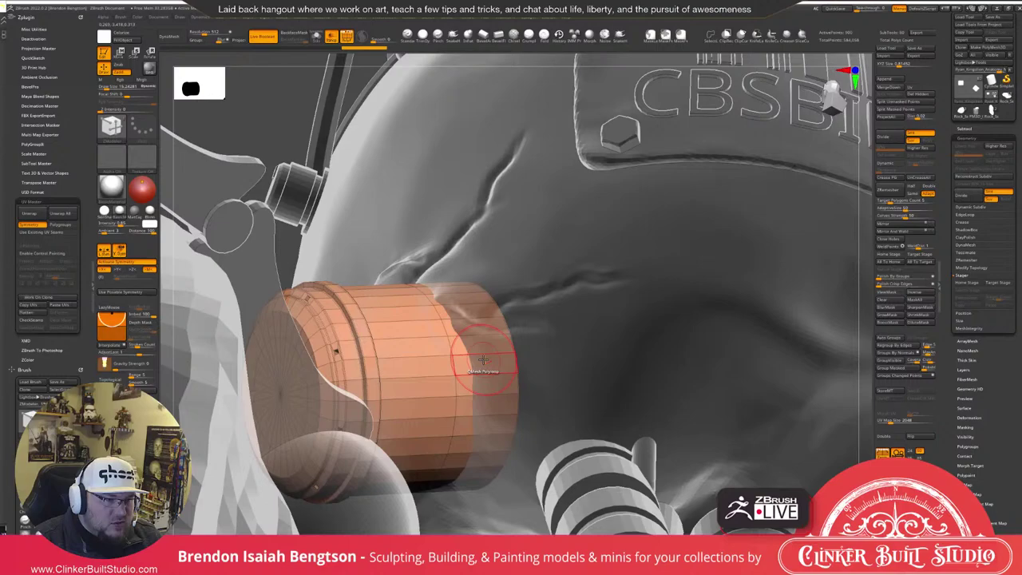
pyautogui.moveTo(482, 360); pyautogui.dragTo(504, 361)
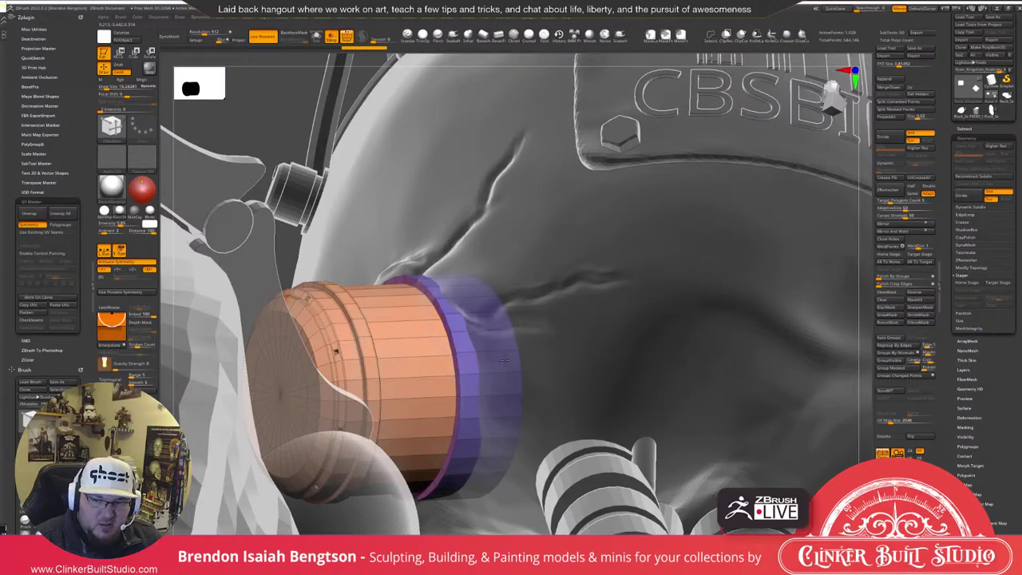
pyautogui.moveTo(505, 355); pyautogui.dragTo(514, 325, button='right')
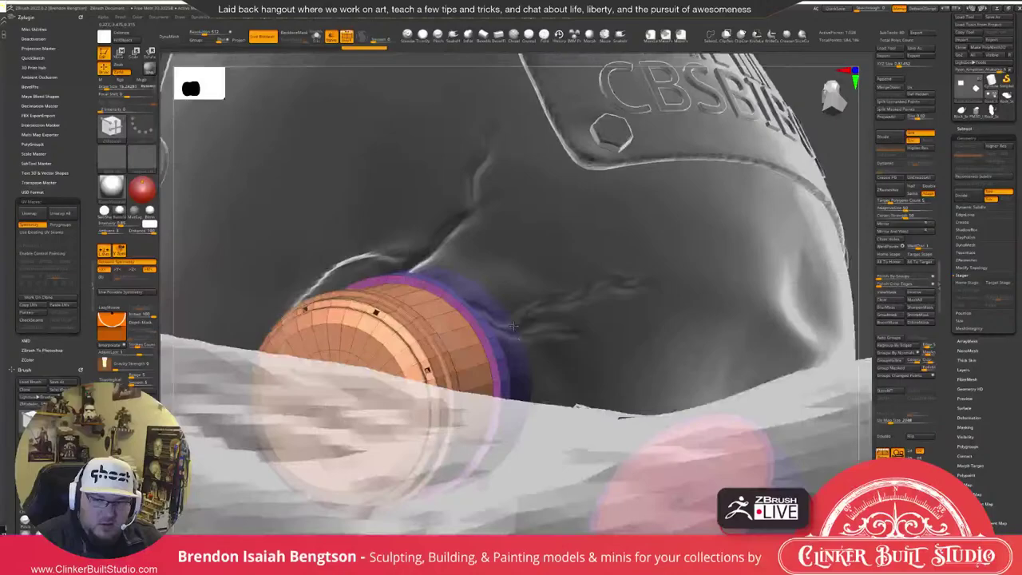
pyautogui.moveTo(513, 326); pyautogui.dragTo(587, 281, button='right')
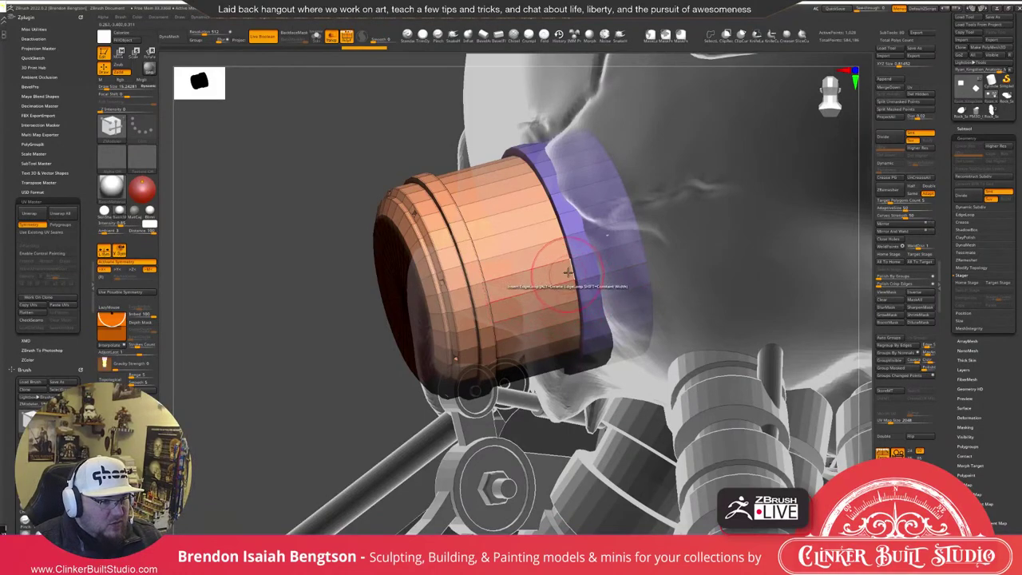
pyautogui.moveTo(567, 272)
pyautogui.mouseDown(button='right')
pyautogui.moveTo(597, 280)
pyautogui.moveTo(578, 292)
pyautogui.moveTo(583, 283)
pyautogui.mouseUp(button='right')
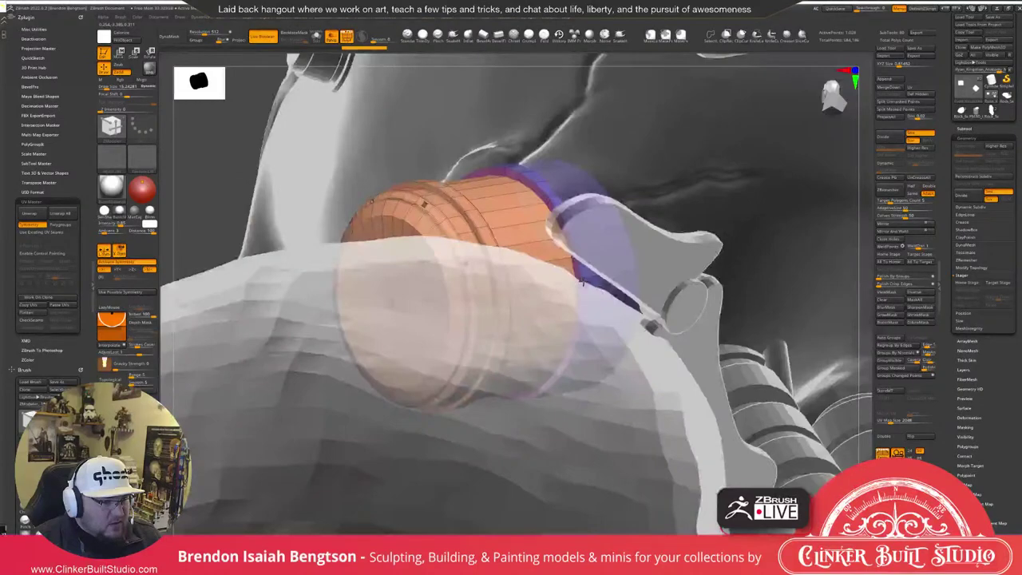
# Hide the polyframe and examine how the caps' raised collars sit against the skull, from the front, side and back.
pyautogui.hotkey('shift', 'f')
pyautogui.moveTo(583, 282); pyautogui.dragTo(712, 192, button='right')
pyautogui.moveTo(713, 236); pyautogui.dragTo(745, 330, button='right')
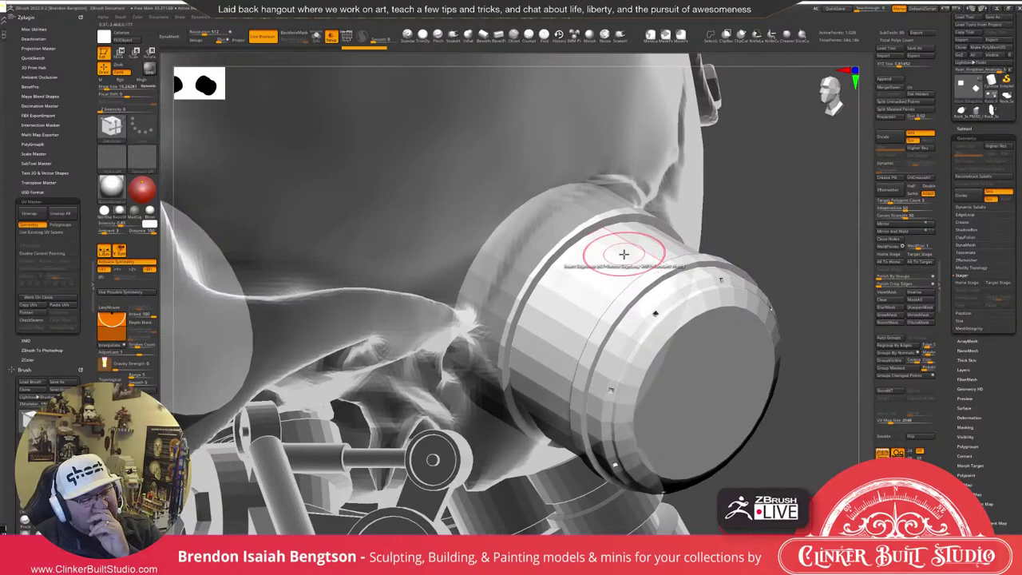
pyautogui.press('f')
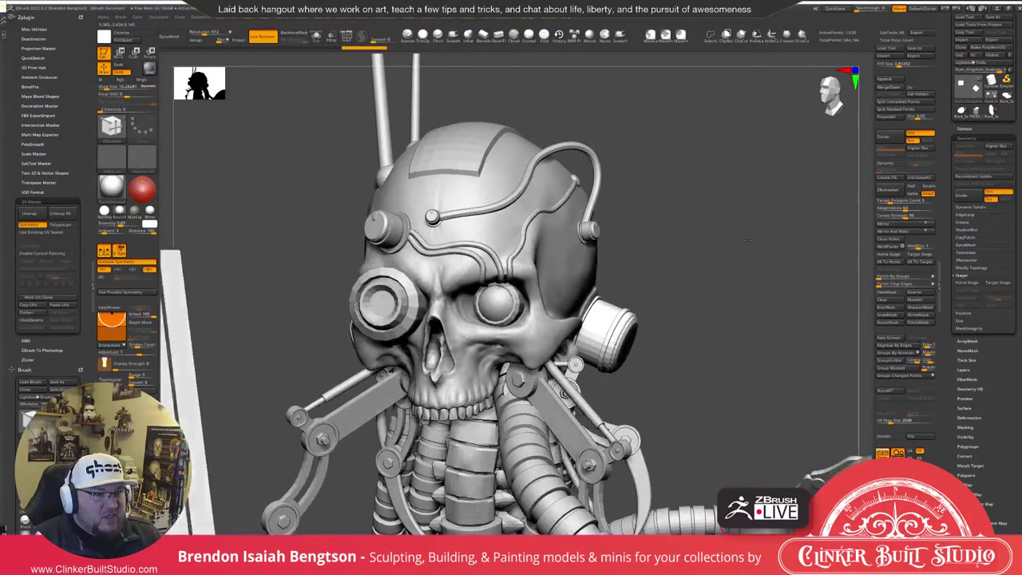
pyautogui.press('f')
pyautogui.moveTo(748, 240); pyautogui.dragTo(727, 161)
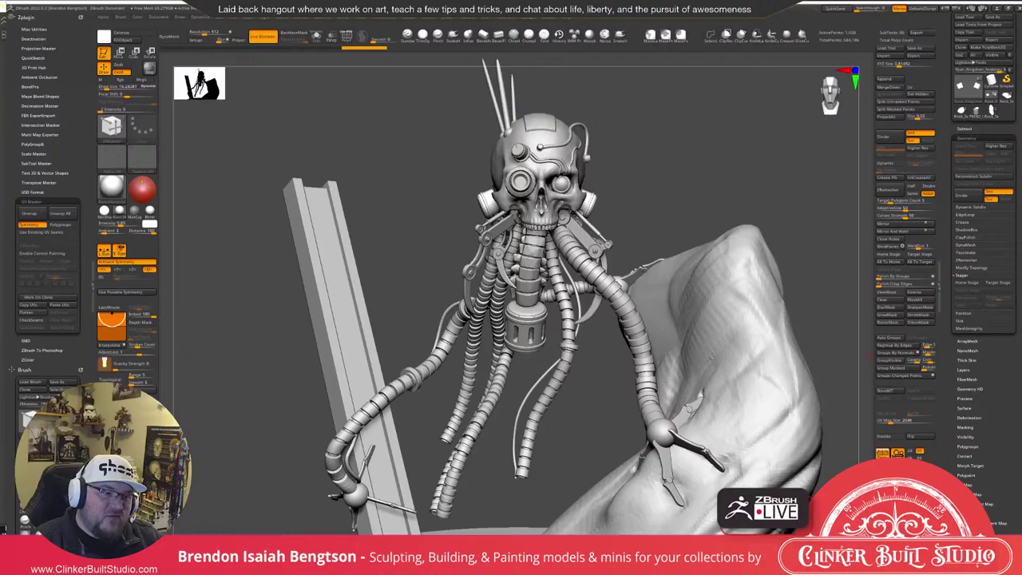
pyautogui.moveTo(806, 172); pyautogui.dragTo(710, 267)
pyautogui.moveTo(786, 207); pyautogui.dragTo(690, 206)
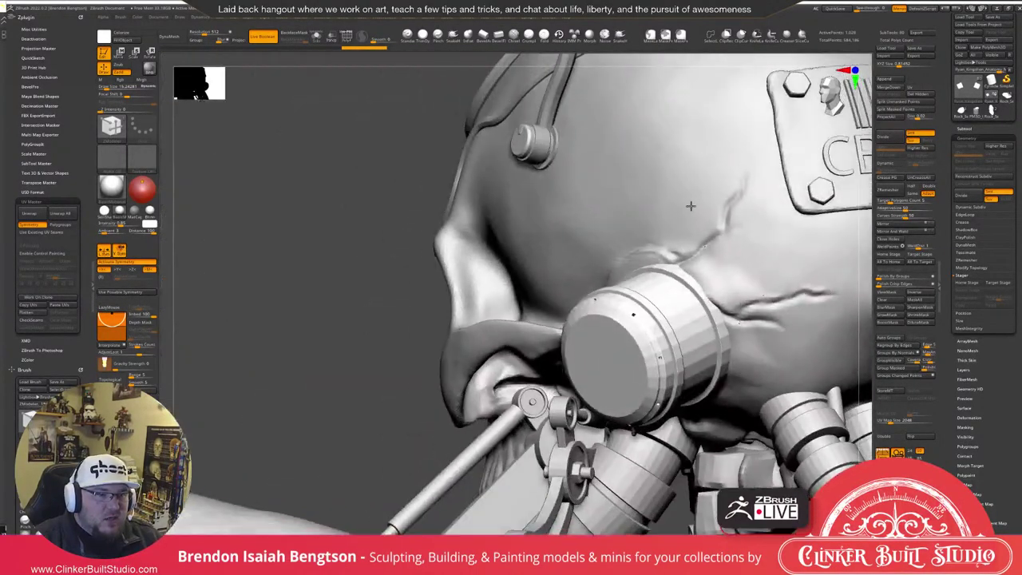
pyautogui.moveTo(691, 206); pyautogui.dragTo(672, 204, button='right')
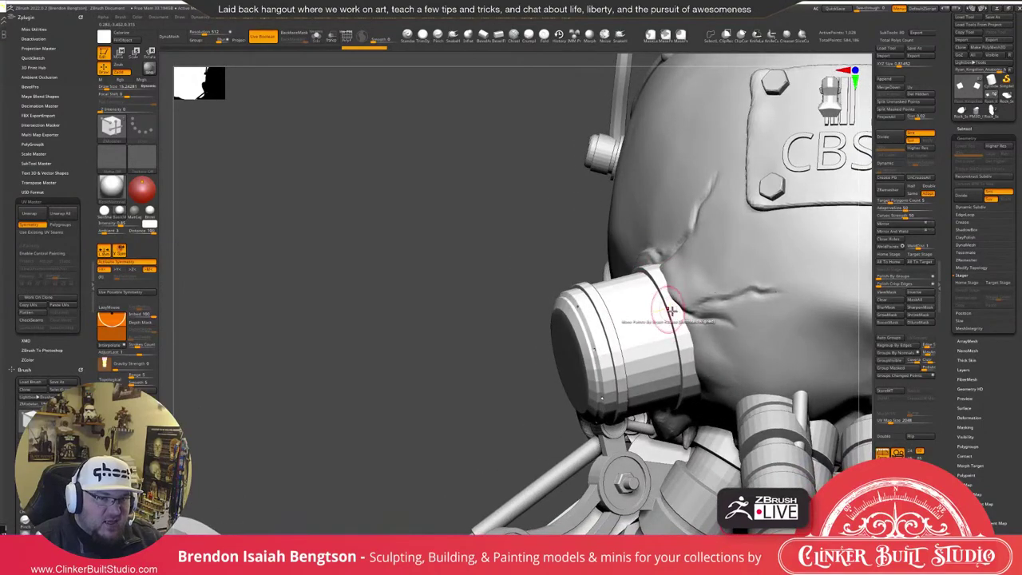
pyautogui.keyDown('ctrl'); pyautogui.moveTo(684, 335); pyautogui.dragTo(557, 276, button='right'); pyautogui.keyUp('ctrl')
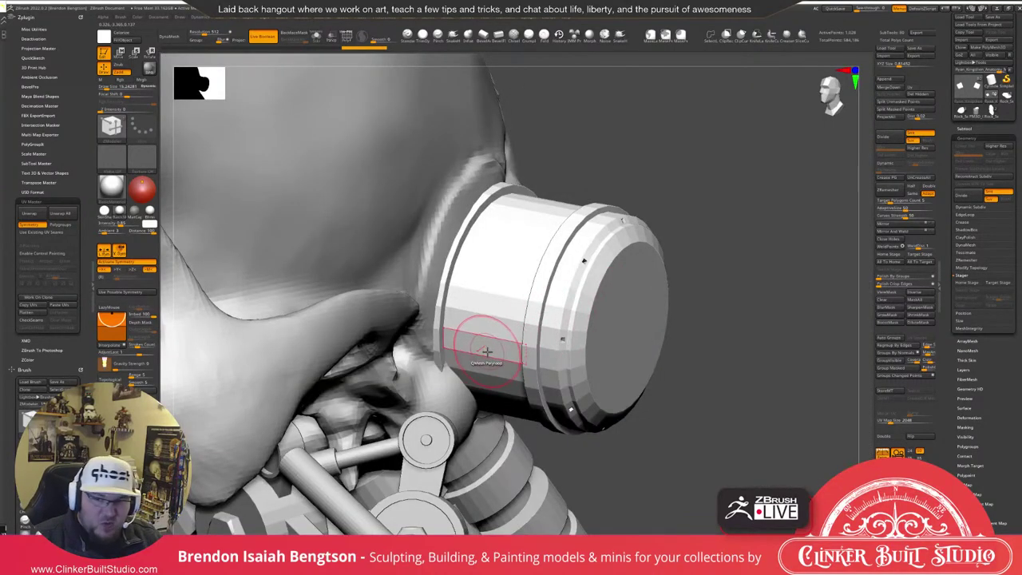
pyautogui.moveTo(500, 358); pyautogui.dragTo(545, 328)
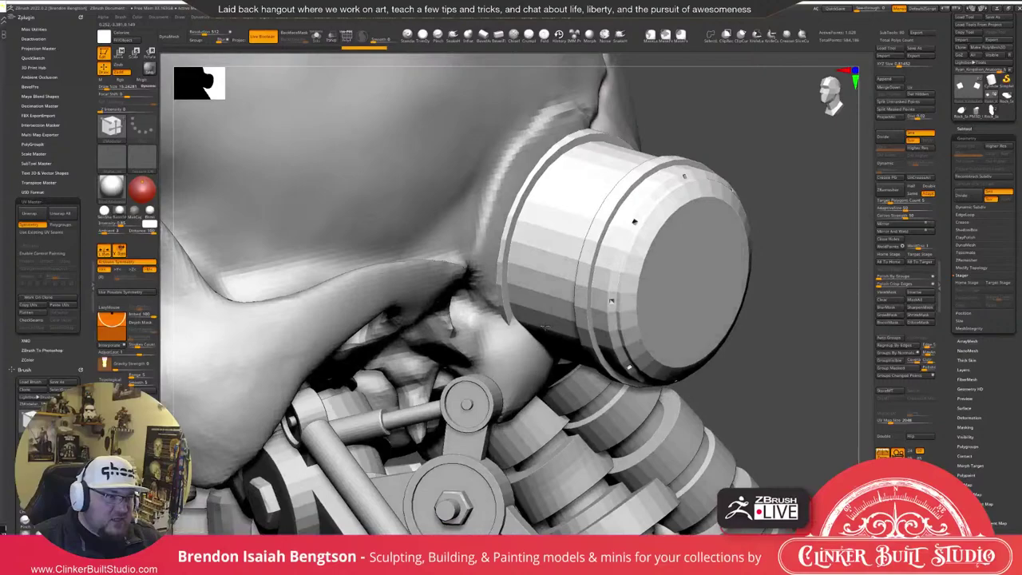
# Show the polyframe, set the ZModeler edge action to Slide with the EdgeLoop Complete target, and slide the collar's edge loop slightly along the barrel.
pyautogui.keyDown('ctrl'); pyautogui.moveTo(545, 327); pyautogui.dragTo(533, 209, button='right'); pyautogui.keyUp('ctrl')
pyautogui.hotkey('shift', 'f')
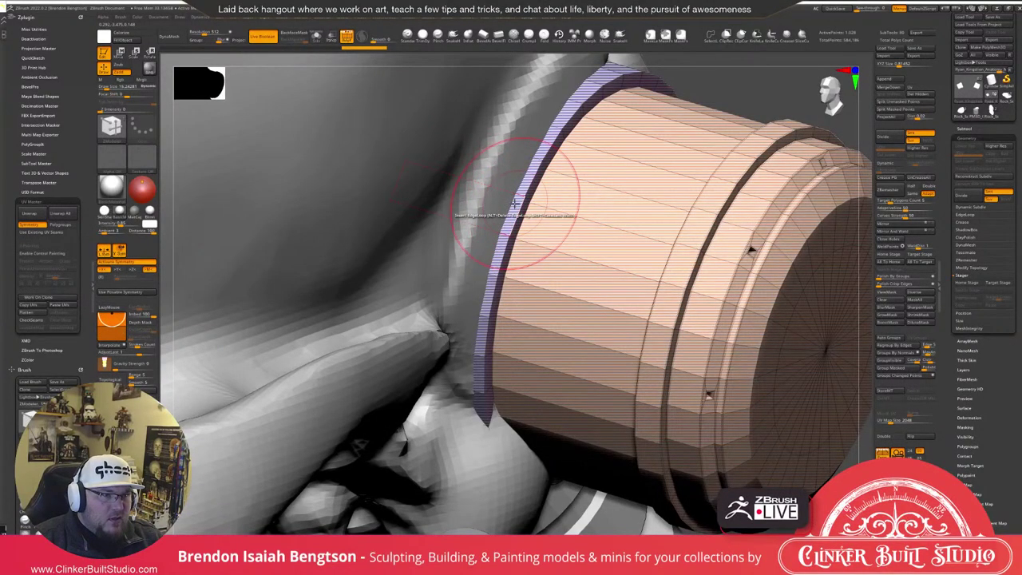
pyautogui.press('space')
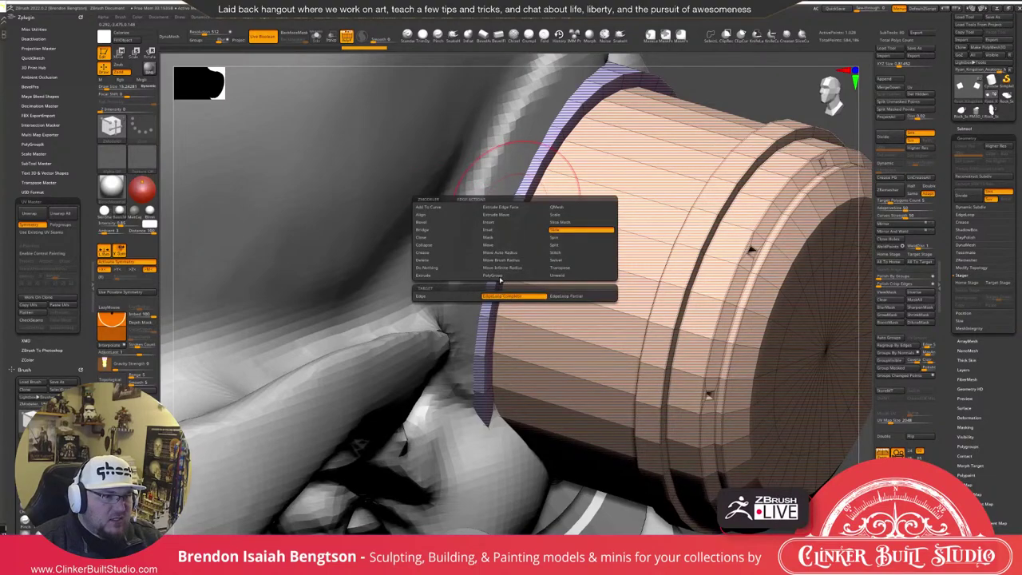
pyautogui.click(537, 259)
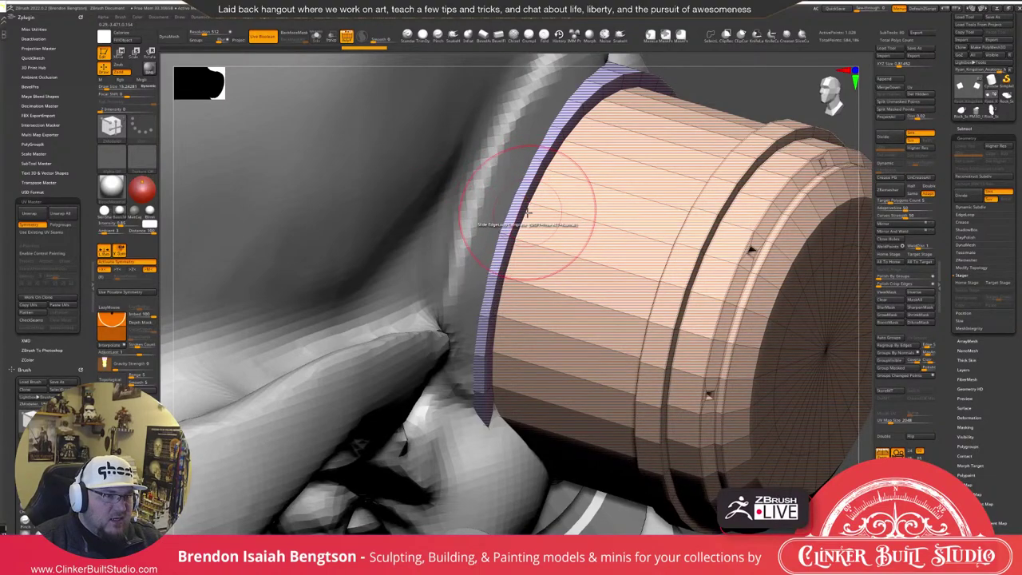
pyautogui.moveTo(527, 214); pyautogui.dragTo(532, 216)
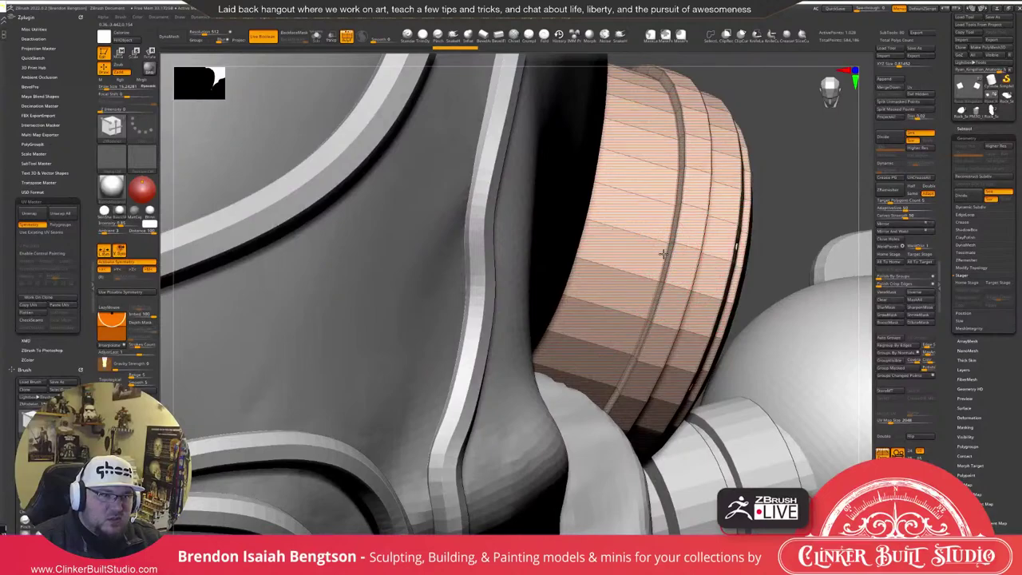
# Move both side caps forward toward the skull's face by about 0.0076.
pyautogui.keyDown('alt'); pyautogui.moveTo(770, 212); pyautogui.dragTo(764, 166); pyautogui.keyUp('alt')
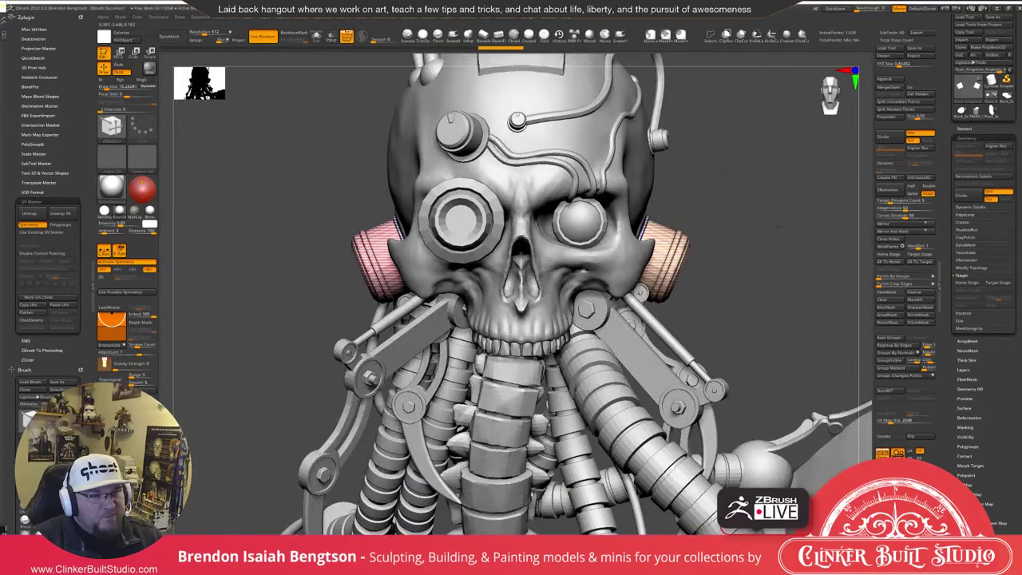
pyautogui.moveTo(747, 174); pyautogui.dragTo(447, 191)
pyautogui.moveTo(715, 220); pyautogui.dragTo(736, 215)
pyautogui.press('w')
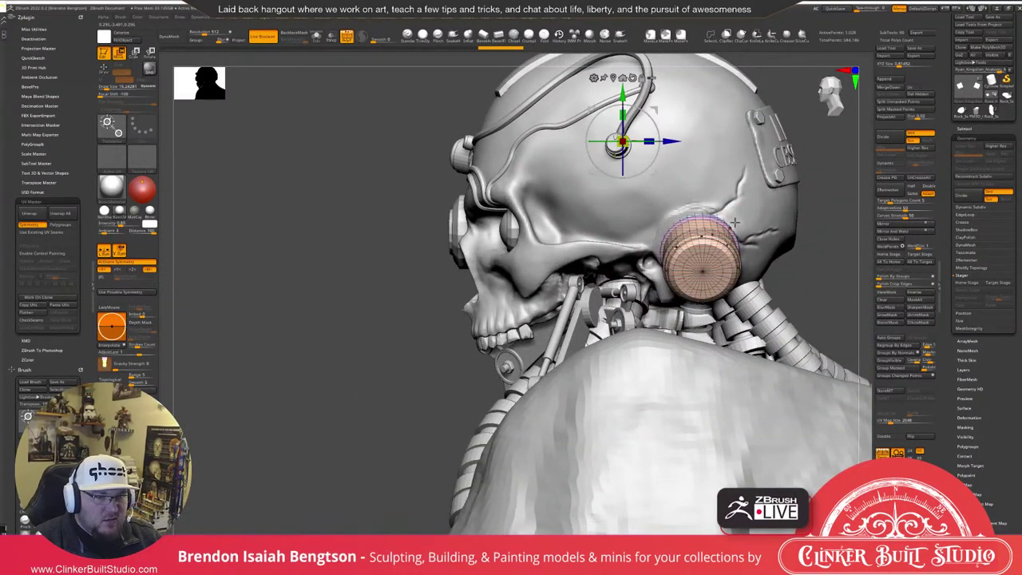
pyautogui.moveTo(621, 143); pyautogui.dragTo(619, 144)
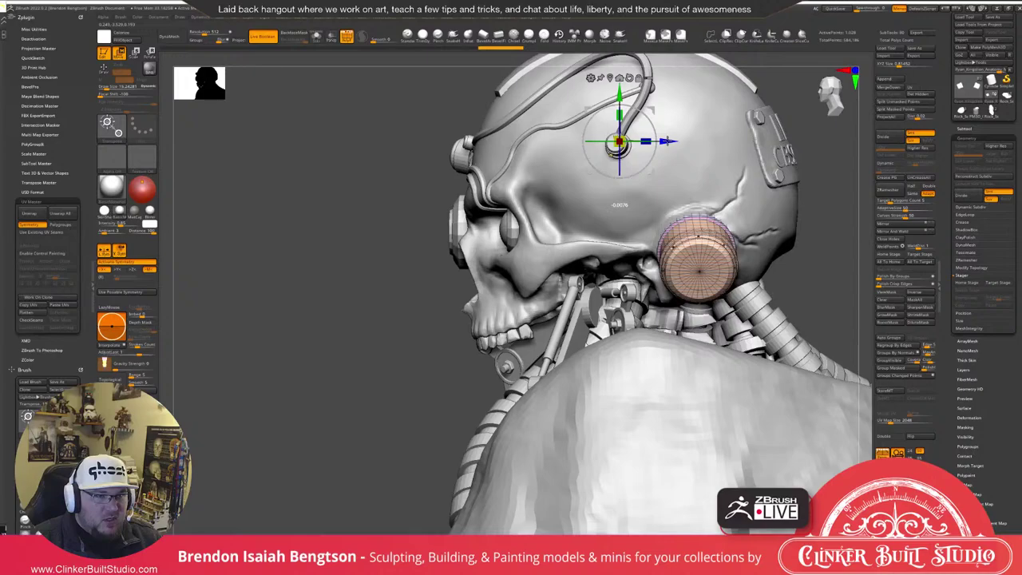
pyautogui.press('q')
# Isolate the two caps from the rest of the model so their collars and barrels are fully exposed.
pyautogui.moveTo(319, 276); pyautogui.dragTo(418, 304)
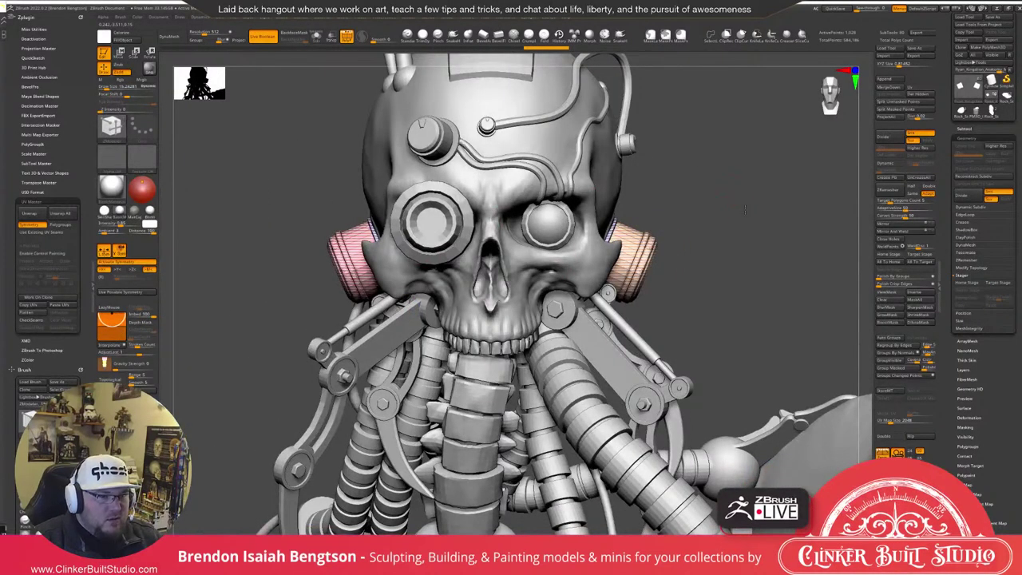
pyautogui.keyDown('alt'); pyautogui.moveTo(744, 209); pyautogui.dragTo(601, 106); pyautogui.keyUp('alt')
pyautogui.hotkey('alt', 's')
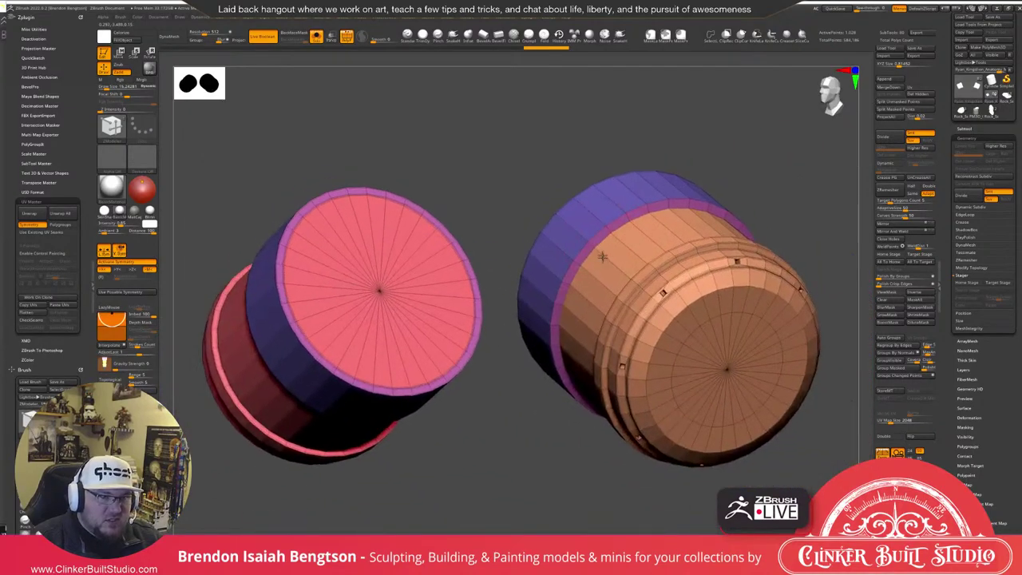
pyautogui.keyDown('ctrl'); pyautogui.moveTo(603, 256); pyautogui.dragTo(643, 260, button='right'); pyautogui.keyUp('ctrl')
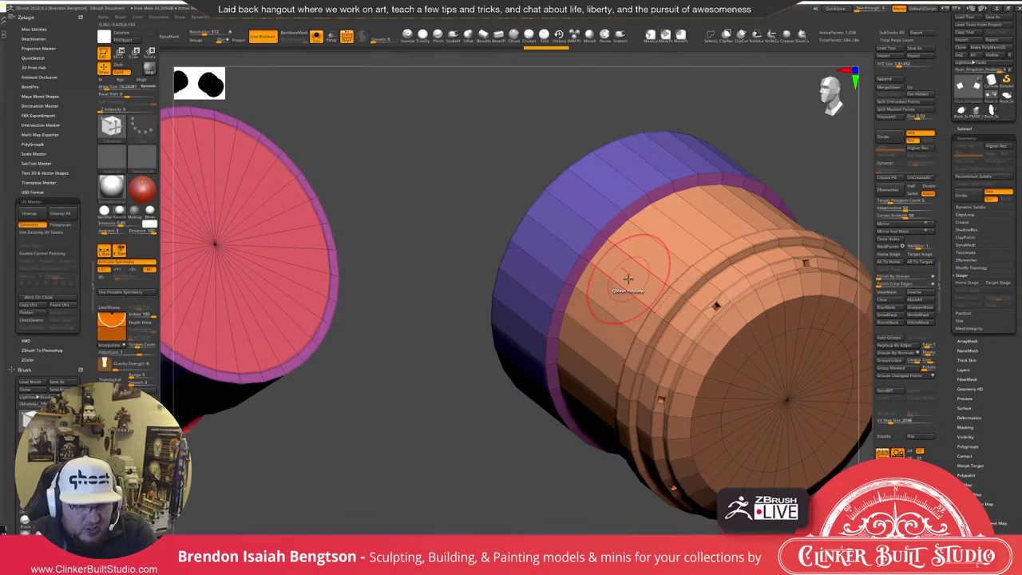
pyautogui.moveTo(530, 147); pyautogui.dragTo(539, 148)
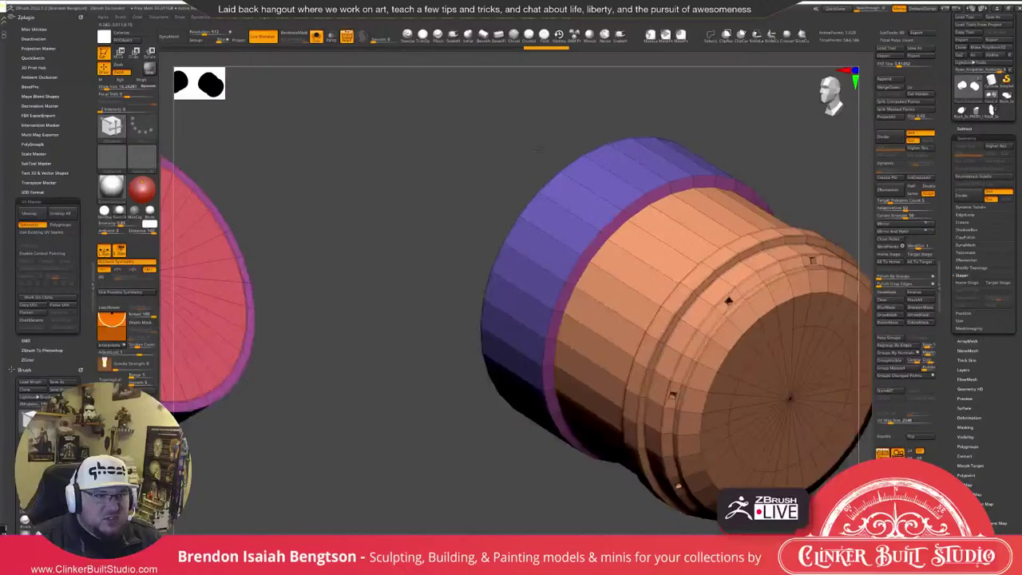
pyautogui.moveTo(538, 149); pyautogui.dragTo(549, 156)
# Set the ZModeler edge action to Crease with the EdgeLoop Complete target and try it on the collar's edge, undoing the last change.
pyautogui.press('space')
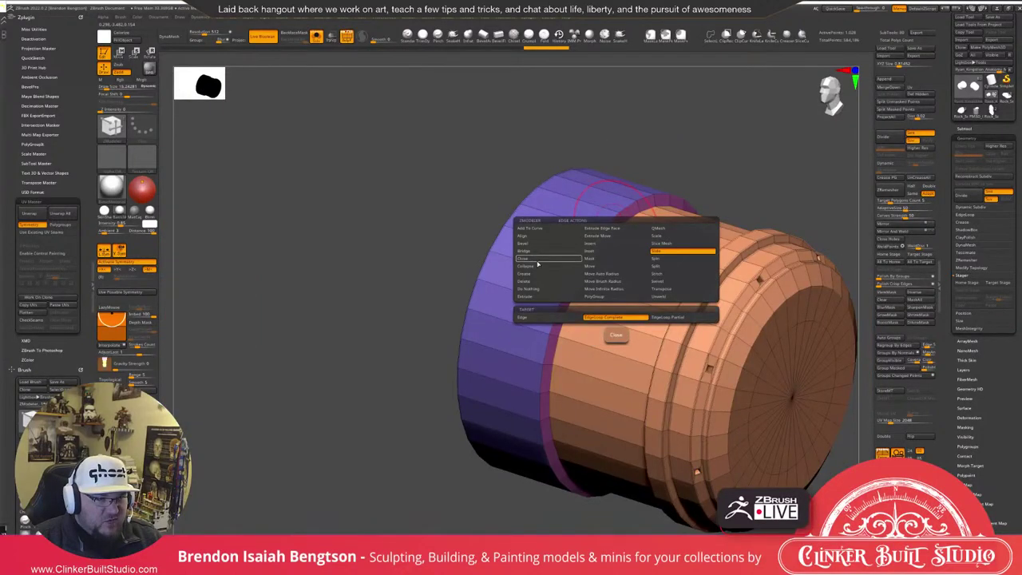
pyautogui.click(524, 273)
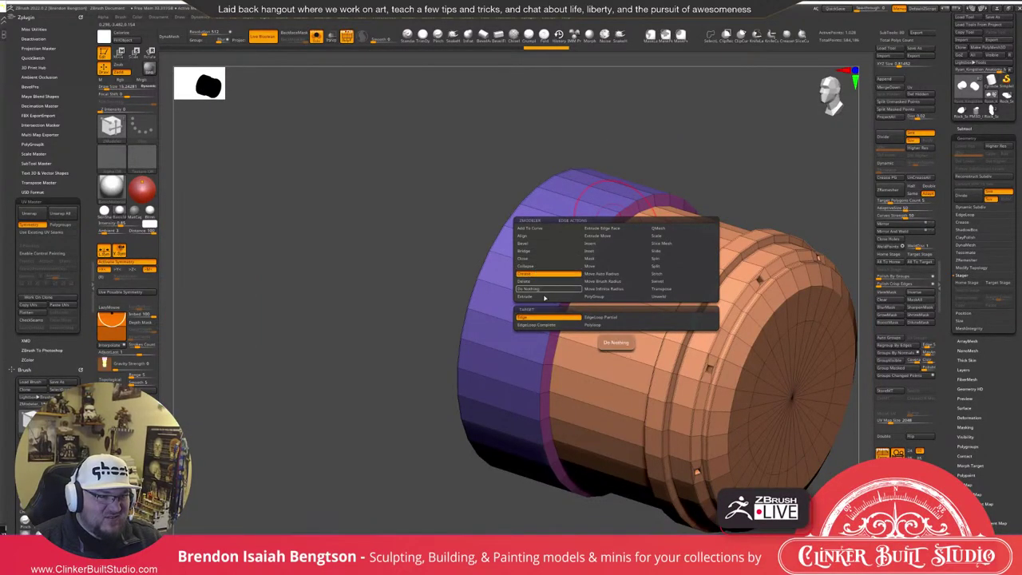
pyautogui.click(585, 318)
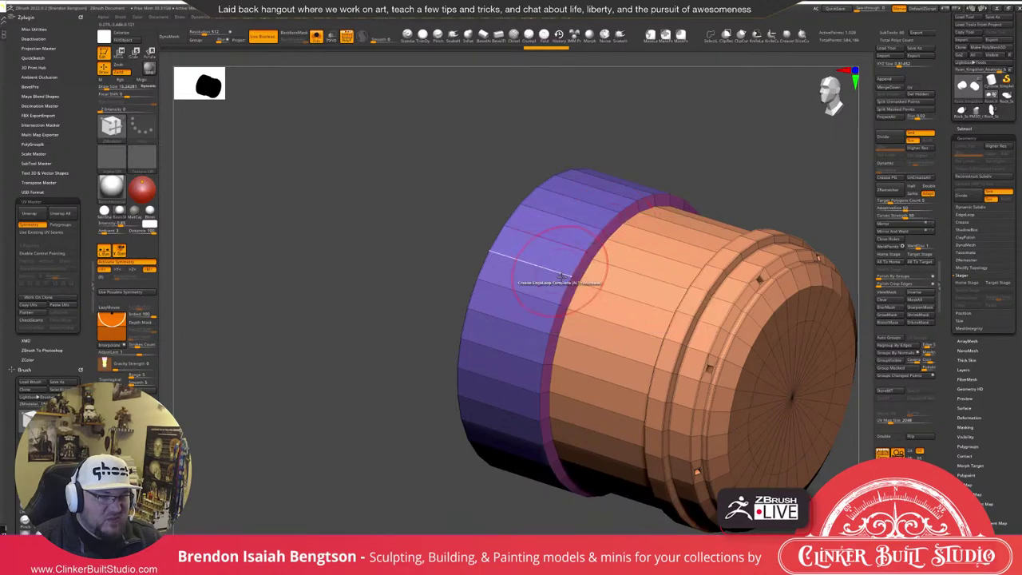
pyautogui.click(584, 269)
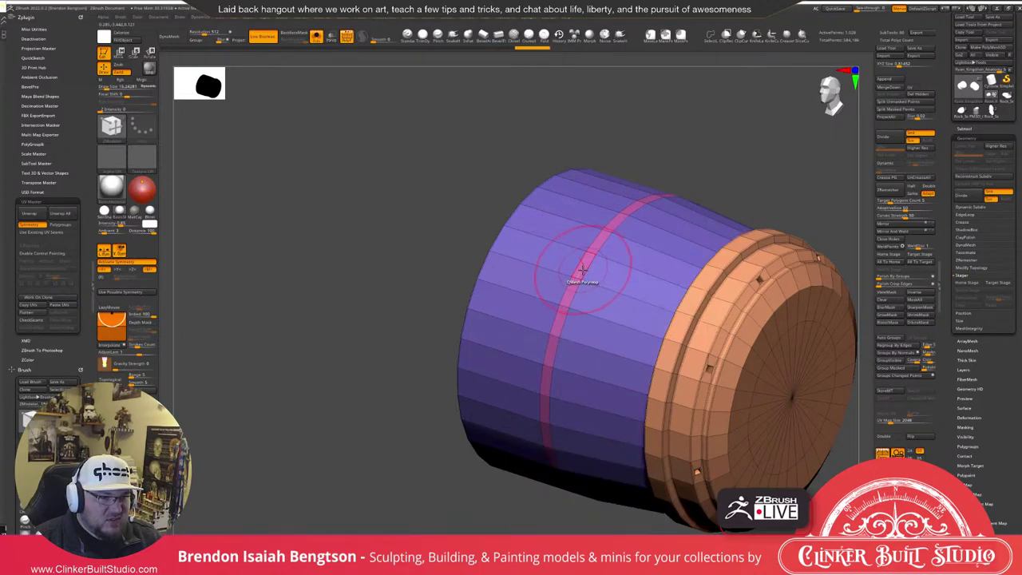
pyautogui.hotkey('ctrl', 'z')
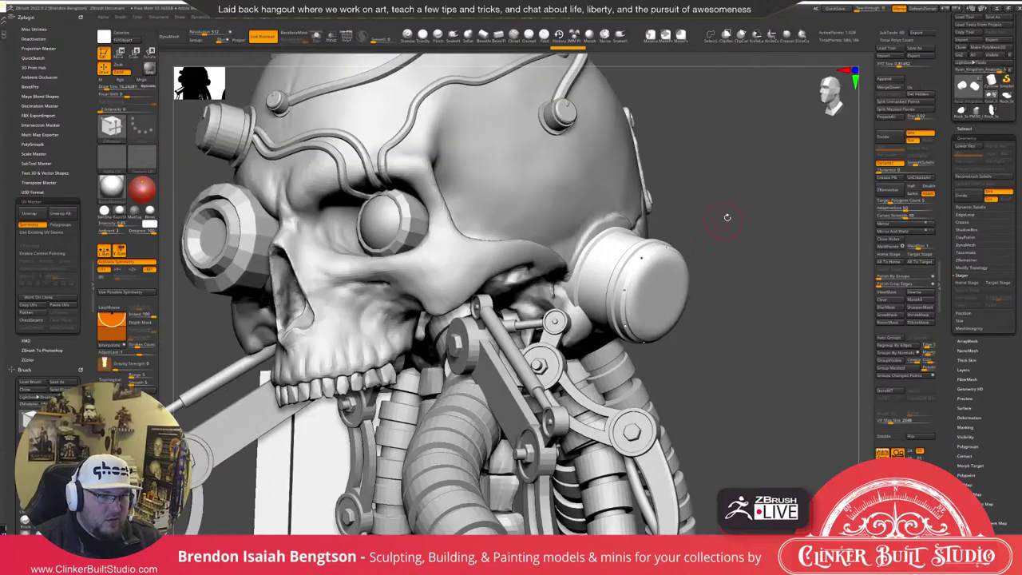
pyautogui.moveTo(727, 218); pyautogui.dragTo(745, 178)
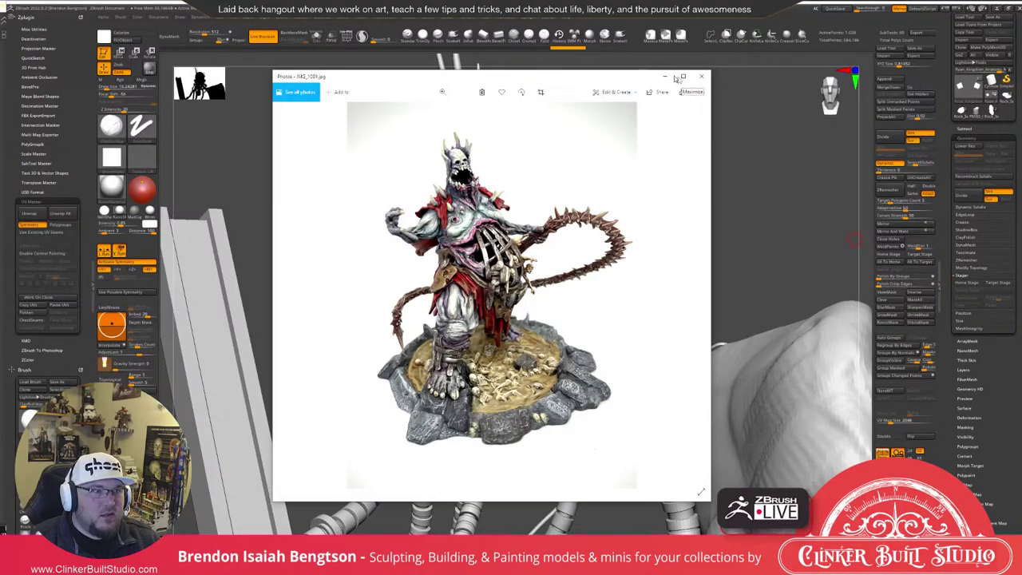
# Enlarge the Photos window and examine the painted horned miniature with the caged belly across its successive photos.
pyautogui.doubleClick(628, 72)
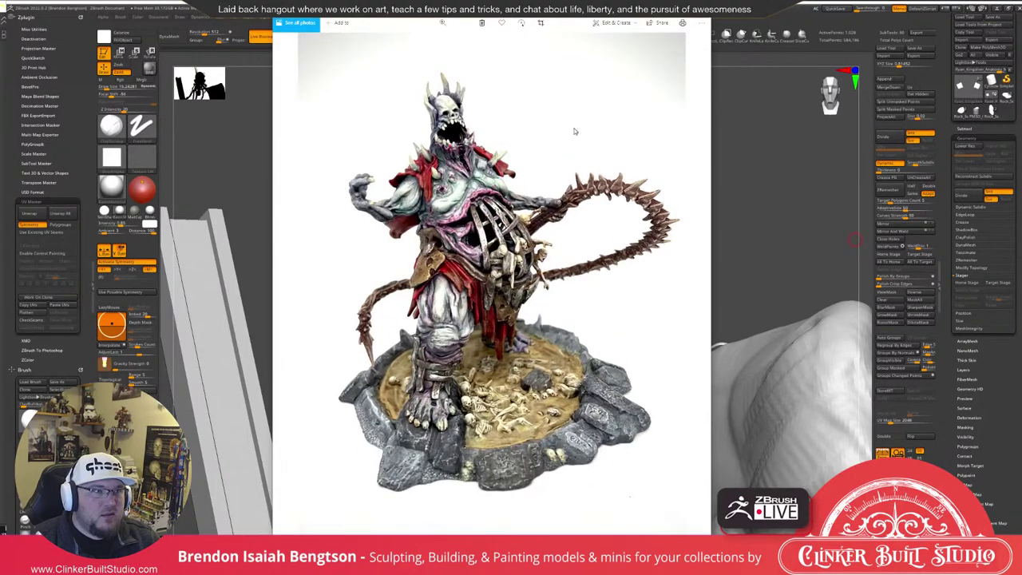
pyautogui.scroll(1, 474, 339)
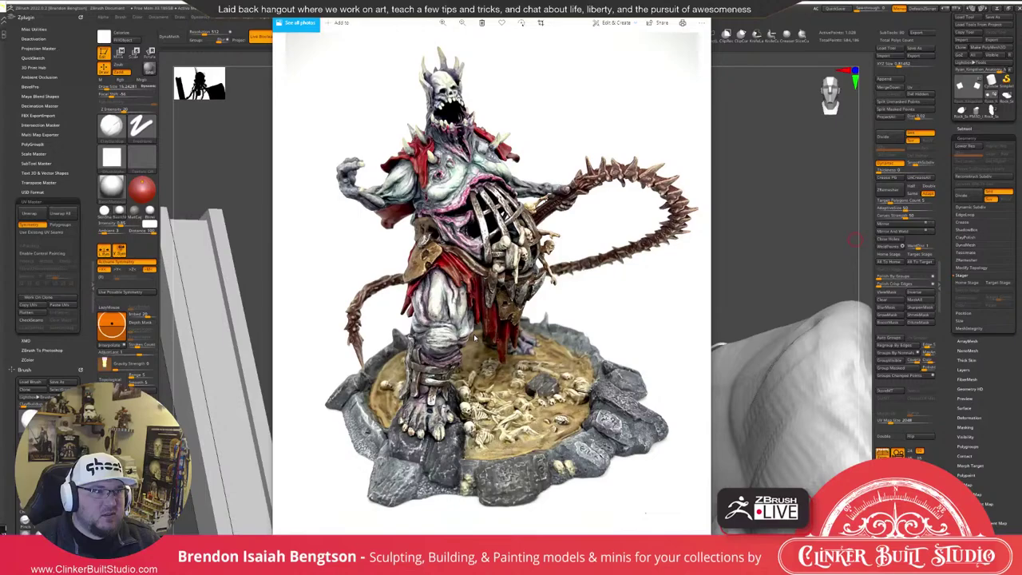
pyautogui.click(699, 289)
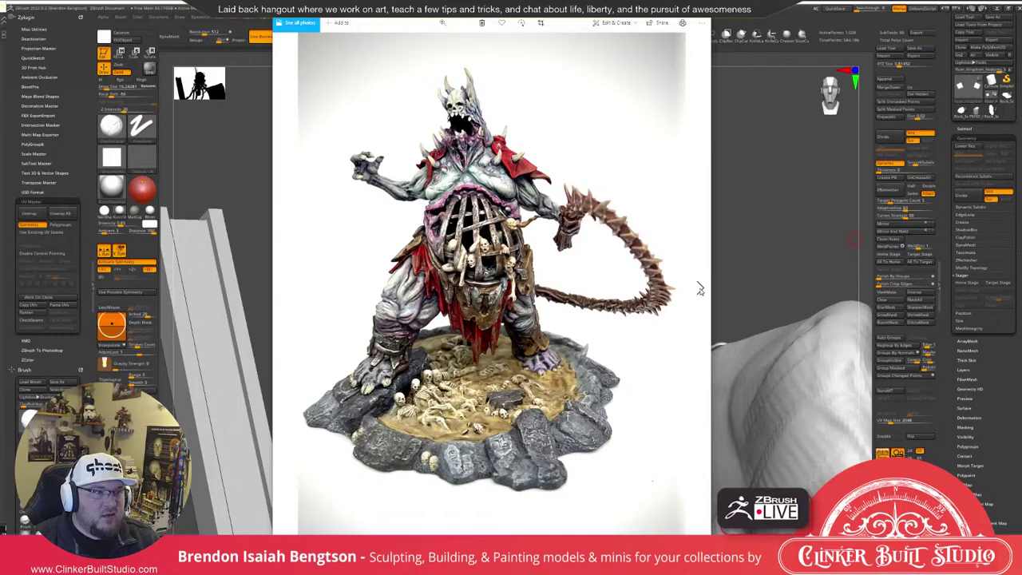
pyautogui.click(699, 289)
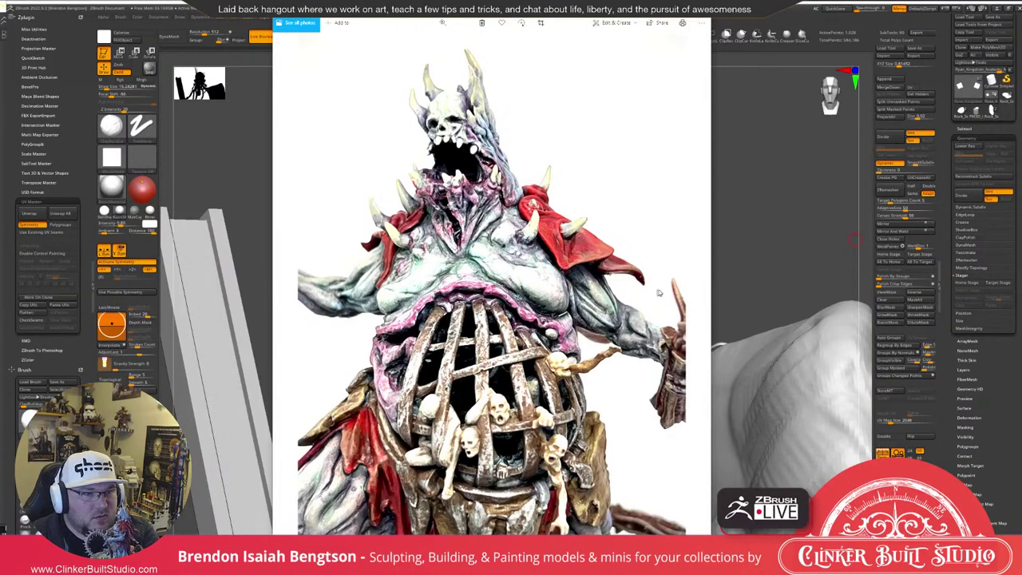
pyautogui.click(701, 288)
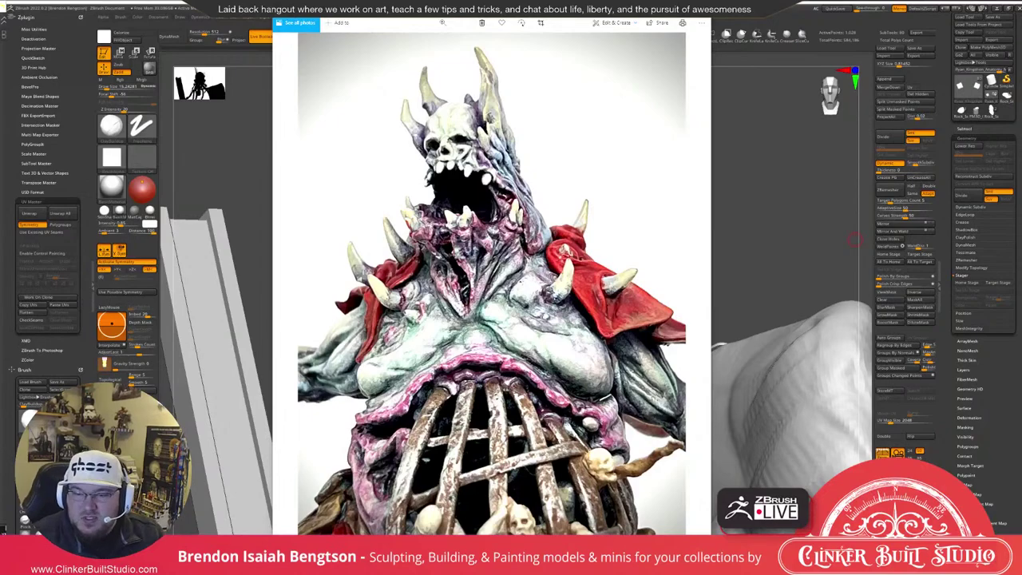
pyautogui.click(697, 288)
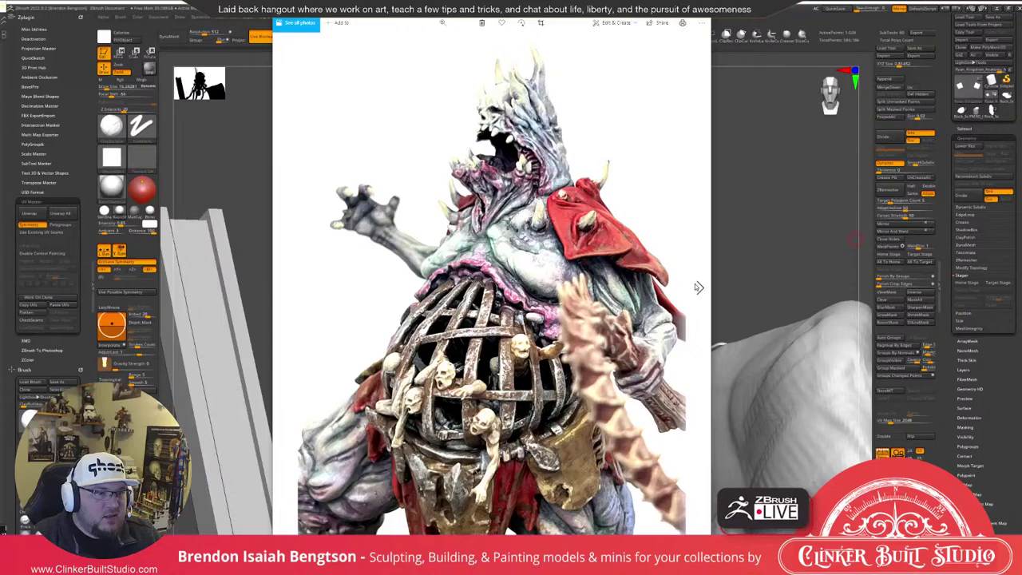
pyautogui.click(698, 287)
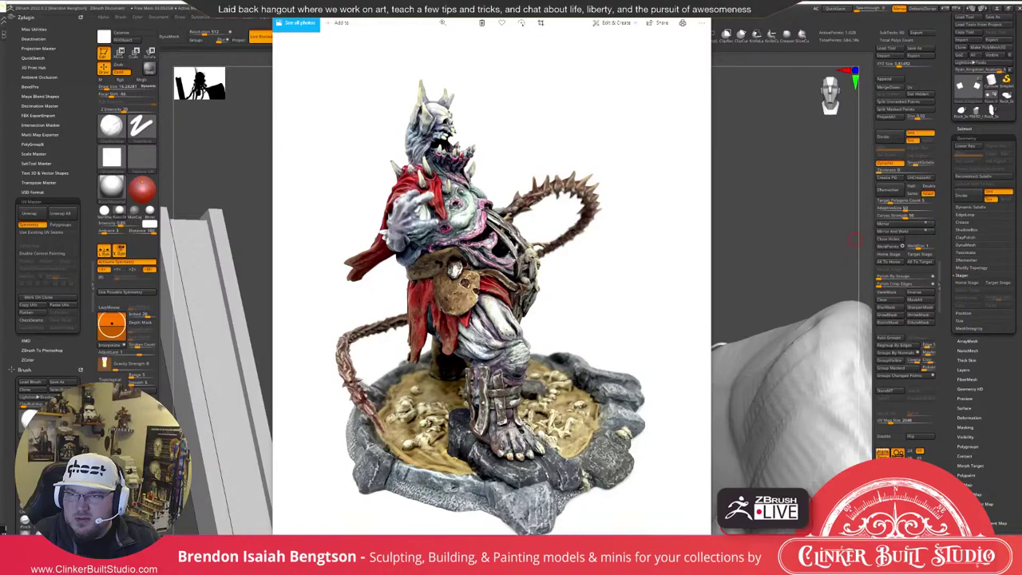
# Examine the red-robed mechanical miniature with the cogwheel staff from several angles in the following reference photos.
pyautogui.press('Right')
pyautogui.scroll(3, 518, 355)
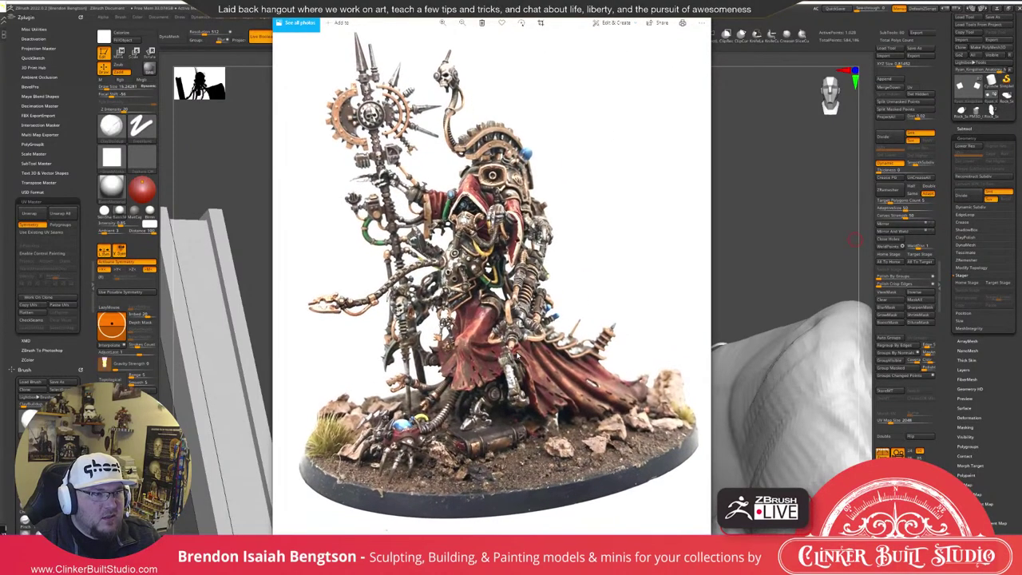
pyautogui.scroll(-1, 518, 356)
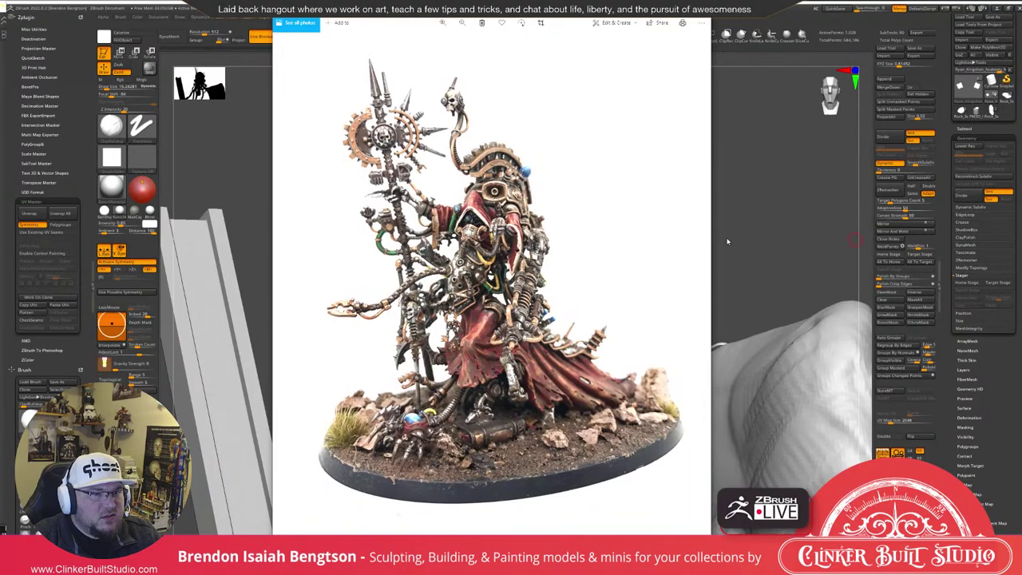
pyautogui.click(684, 284)
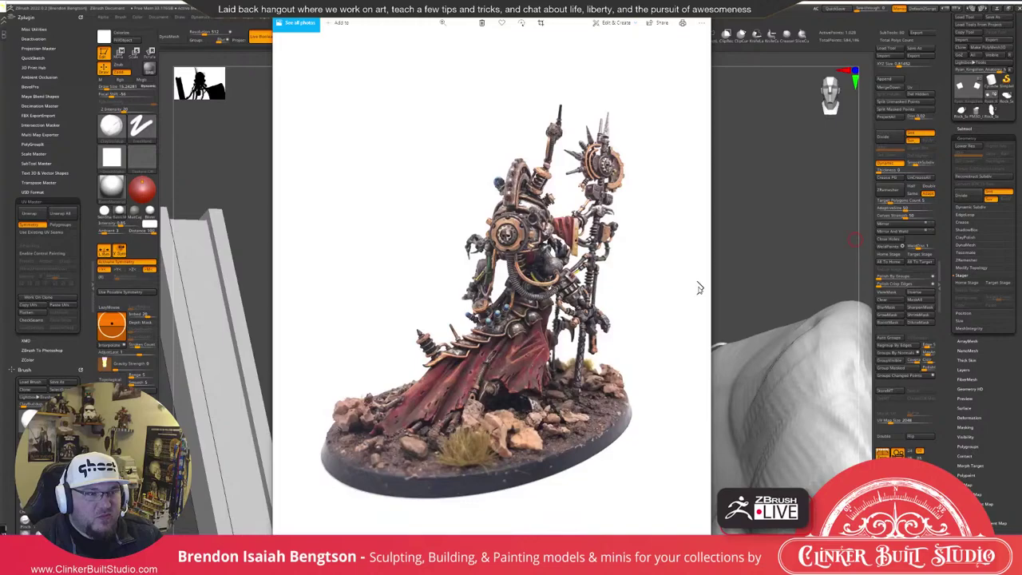
pyautogui.click(700, 288)
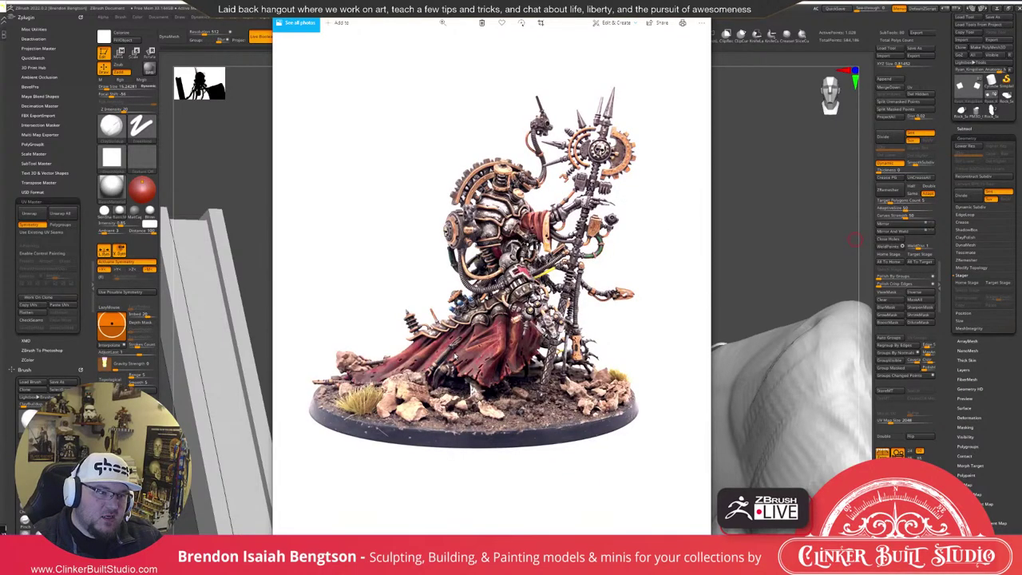
# Bring up the Lancer miniature's reference photos at full size, examine the bent green figure across two shots, and return to ZBrush.
pyautogui.click(702, 11)
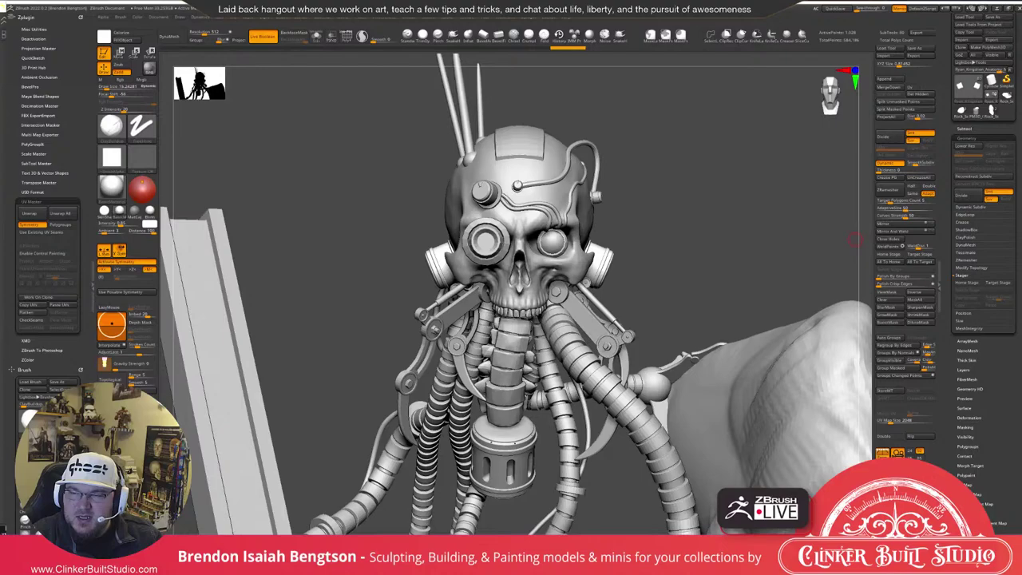
pyautogui.moveTo(1021, 83); pyautogui.dragTo(459, 82)
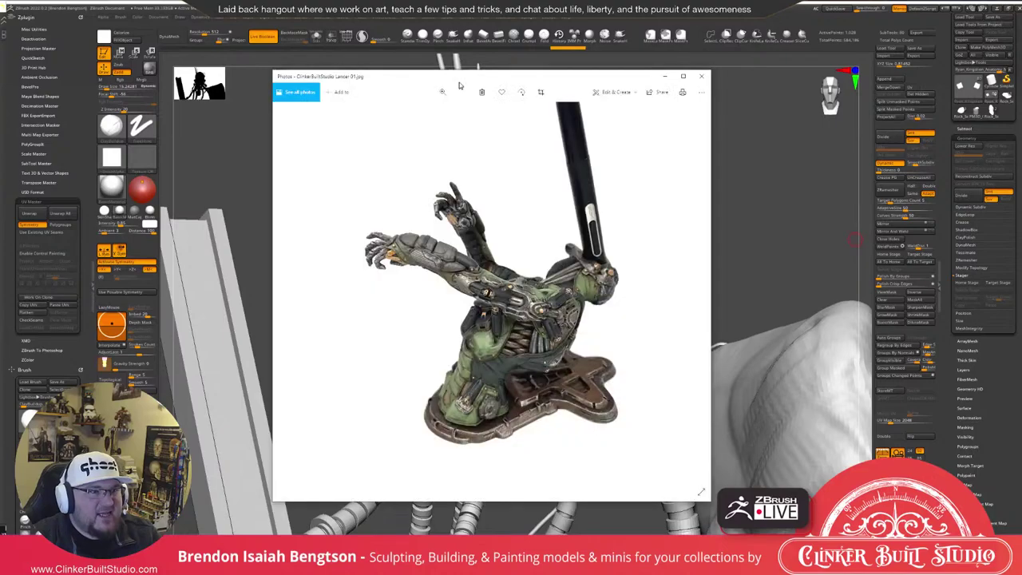
pyautogui.doubleClick(521, 72)
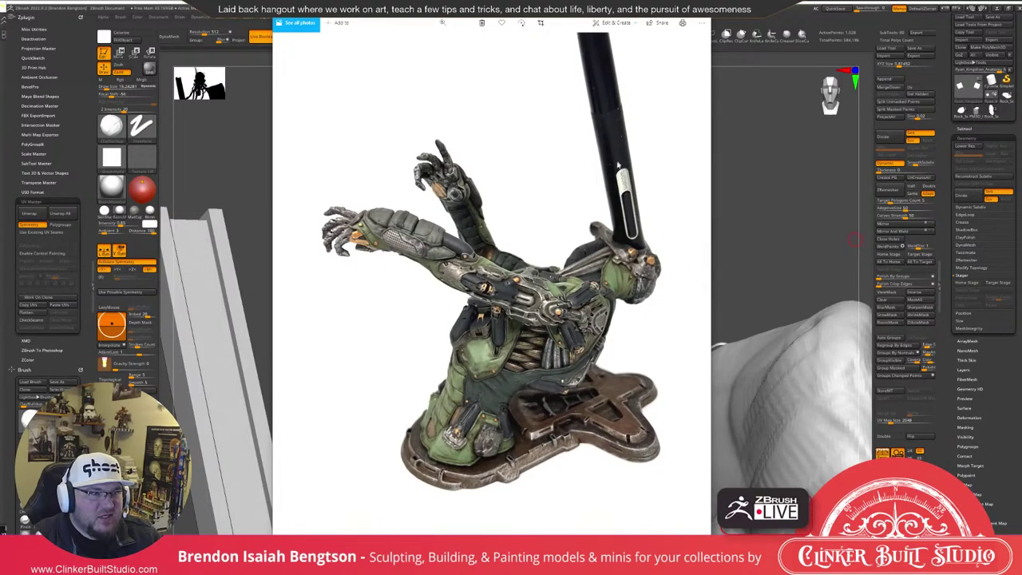
pyautogui.click(699, 289)
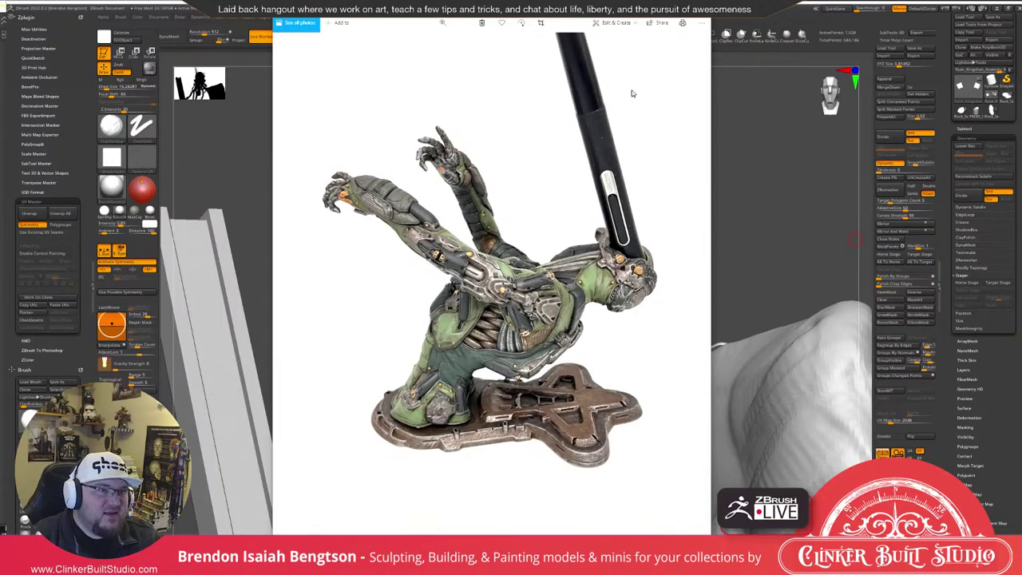
pyautogui.hotkey('alt', 'Tab')
# Select the skull subtool and smooth lightly around the crack above the side cap.
pyautogui.moveTo(702, 435)
pyautogui.mouseDown(button='right')
pyautogui.moveTo(643, 439)
pyautogui.moveTo(623, 357)
pyautogui.moveTo(606, 385)
pyautogui.moveTo(599, 338)
pyautogui.mouseUp(button='right')
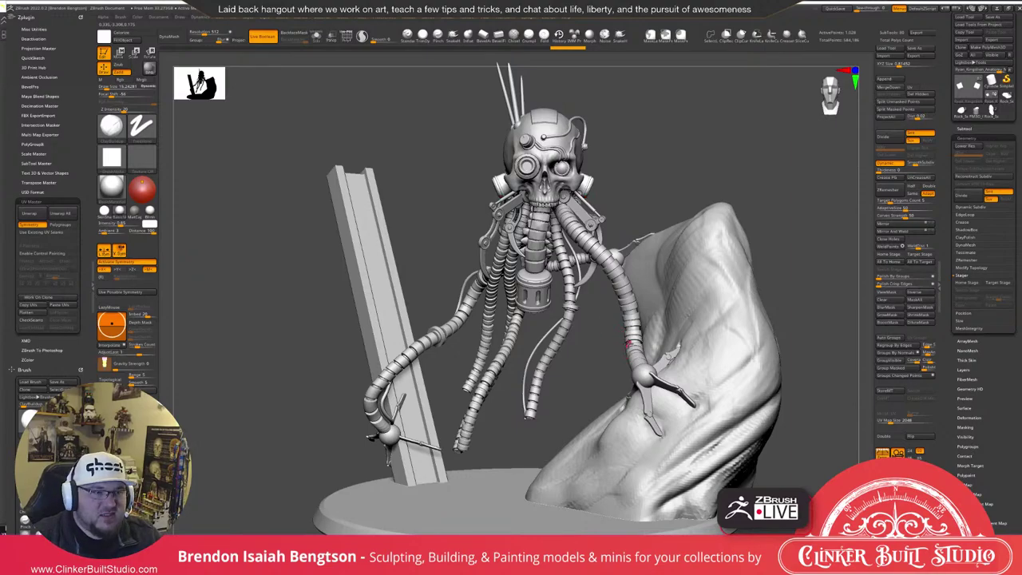
pyautogui.moveTo(534, 321); pyautogui.dragTo(431, 309, button='right')
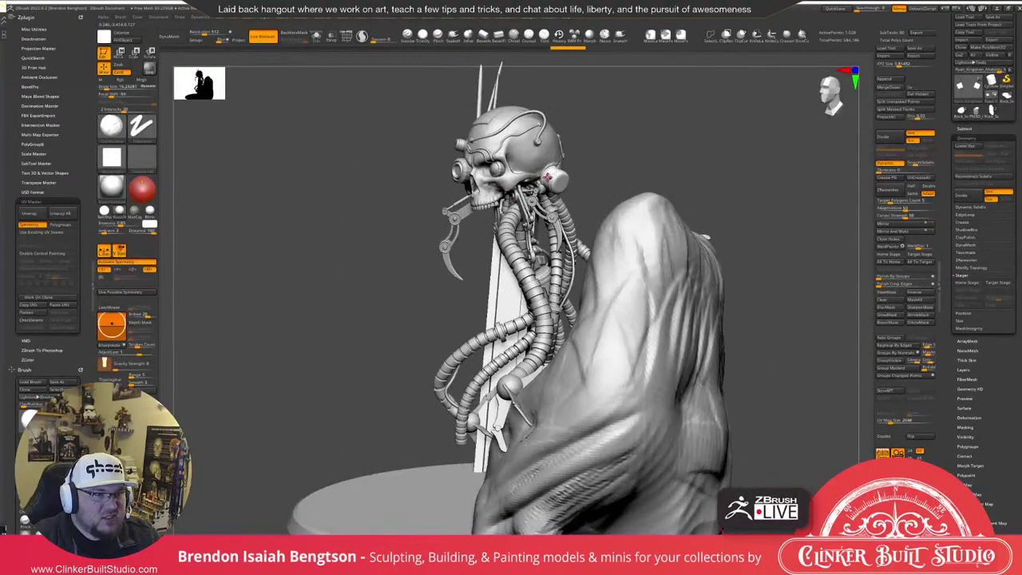
pyautogui.keyDown('alt'); pyautogui.click(548, 166); pyautogui.keyUp('alt')
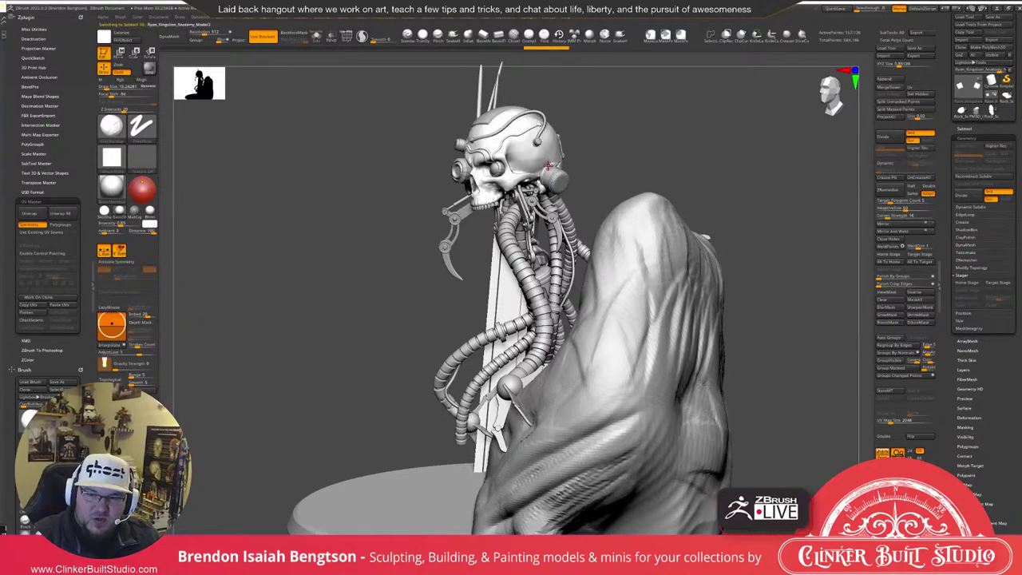
pyautogui.keyDown('ctrl'); pyautogui.moveTo(711, 164); pyautogui.dragTo(746, 308, button='right'); pyautogui.keyUp('ctrl')
pyautogui.keyDown('alt'); pyautogui.moveTo(559, 121); pyautogui.dragTo(615, 268, button='right'); pyautogui.keyUp('alt')
pyautogui.moveTo(773, 269); pyautogui.dragTo(728, 272, button='right')
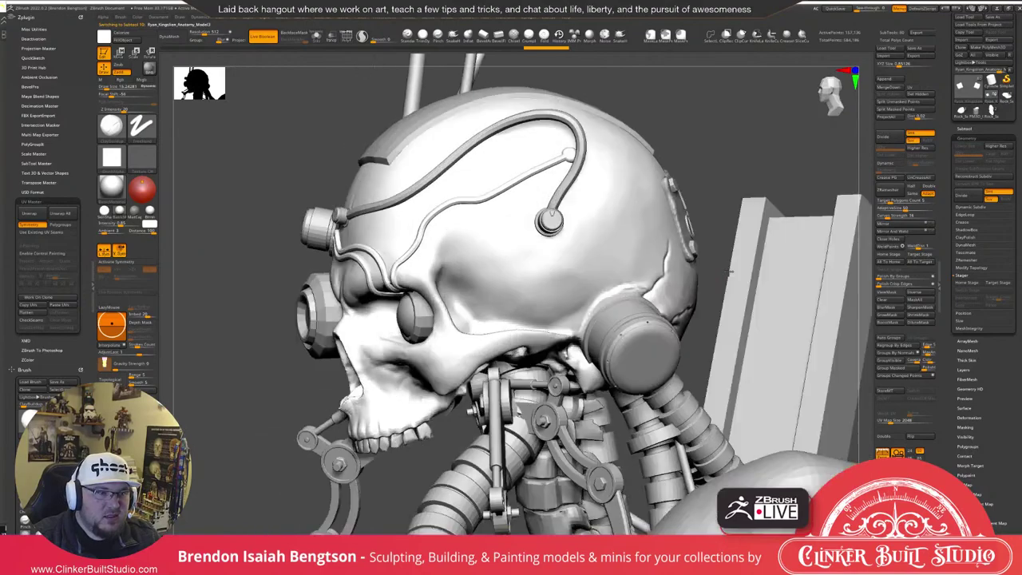
pyautogui.moveTo(728, 273); pyautogui.dragTo(621, 269)
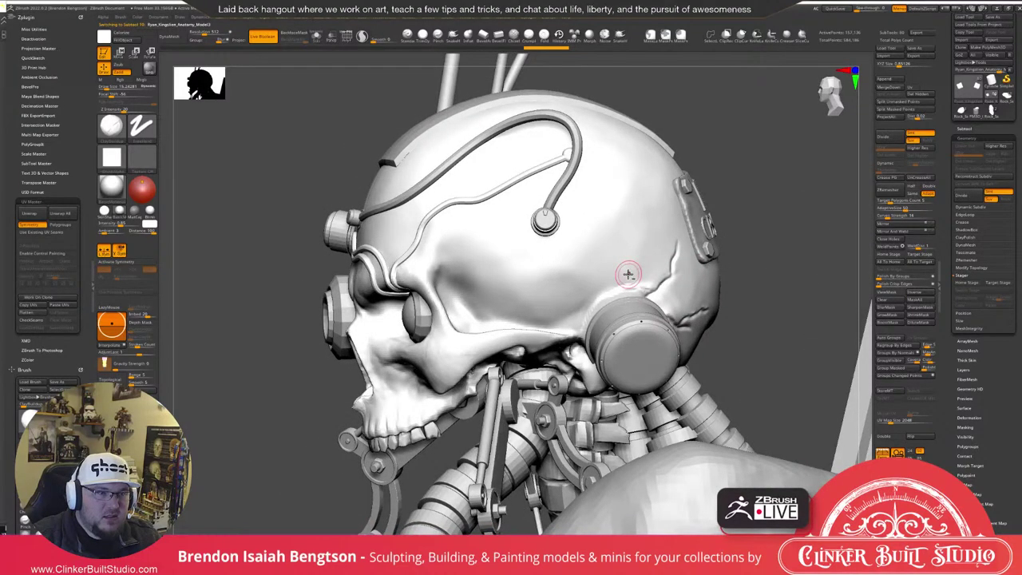
pyautogui.moveTo(629, 273); pyautogui.dragTo(666, 279, button='right')
pyautogui.moveTo(610, 298)
pyautogui.keyDown('shift'); pyautogui.mouseDown()
pyautogui.moveTo(601, 306)
pyautogui.moveTo(624, 289)
pyautogui.moveTo(594, 315)
pyautogui.moveTo(610, 299)
pyautogui.mouseUp(); pyautogui.keyUp('shift')
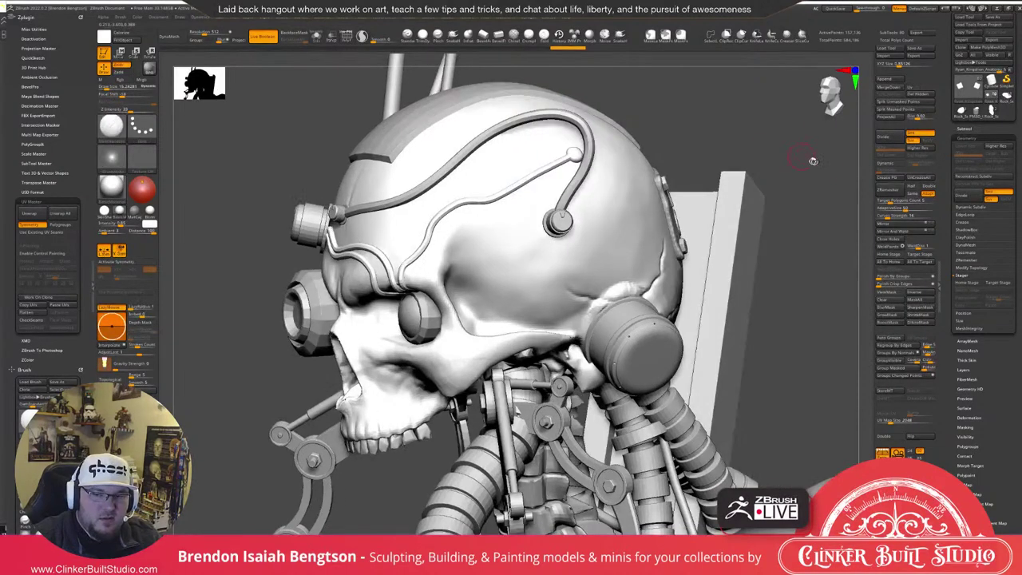
pyautogui.keyDown('alt'); pyautogui.moveTo(812, 161); pyautogui.dragTo(810, 177); pyautogui.keyUp('alt')
pyautogui.moveTo(810, 175); pyautogui.dragTo(819, 185, button='right')
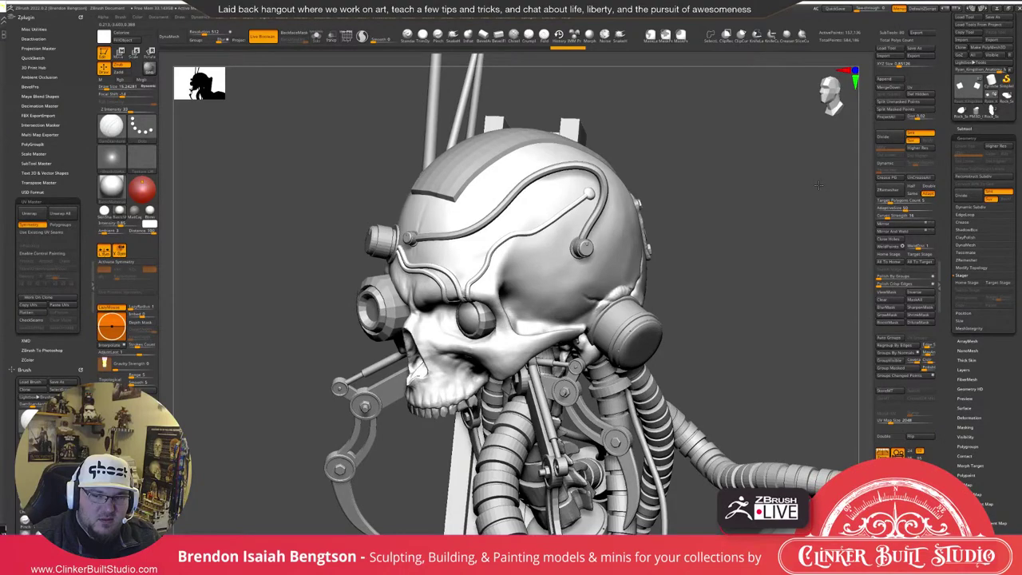
pyautogui.moveTo(818, 185); pyautogui.dragTo(758, 227)
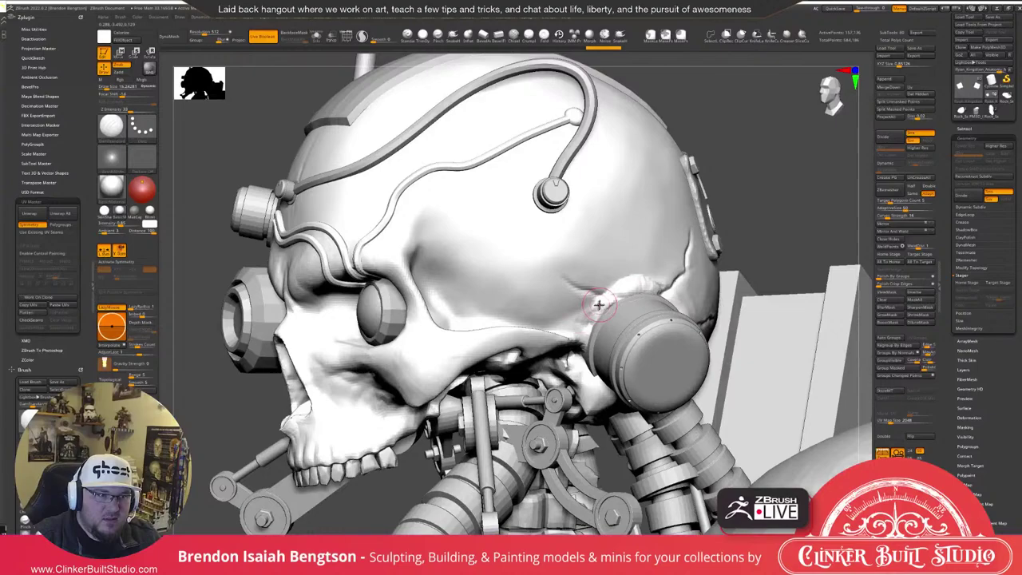
# Show the polygroups, hide the skull surface so only the forehead wires remain, and split the hidden part into a separate subtool.
pyautogui.moveTo(592, 255); pyautogui.dragTo(756, 192, button='right')
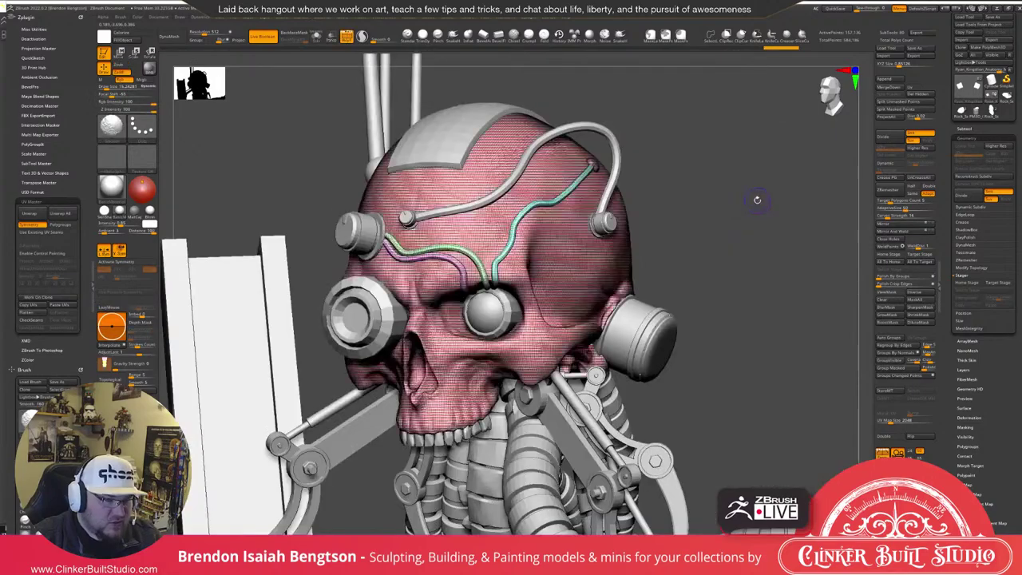
pyautogui.moveTo(755, 199); pyautogui.dragTo(785, 214, button='right')
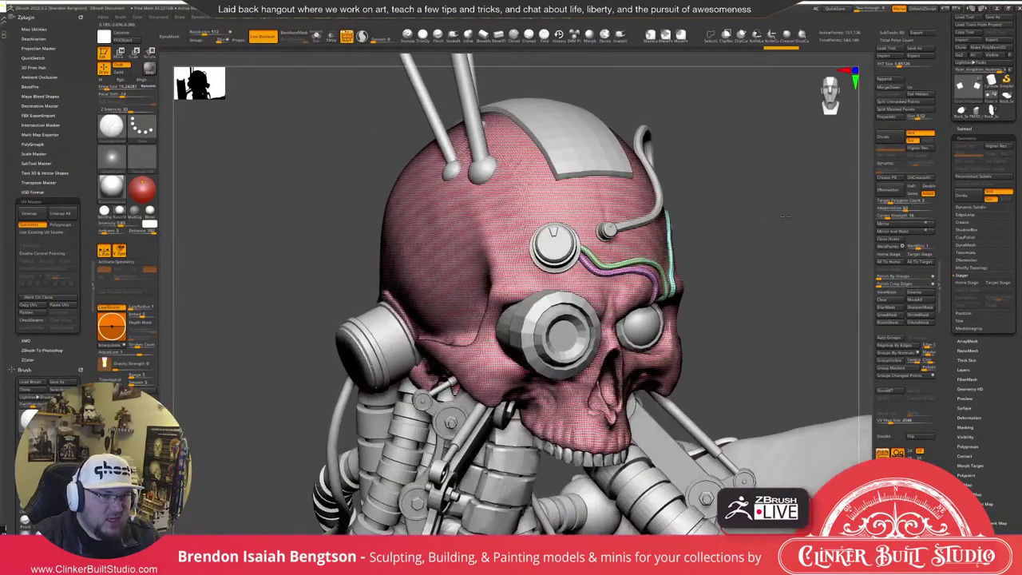
pyautogui.click(988, 130)
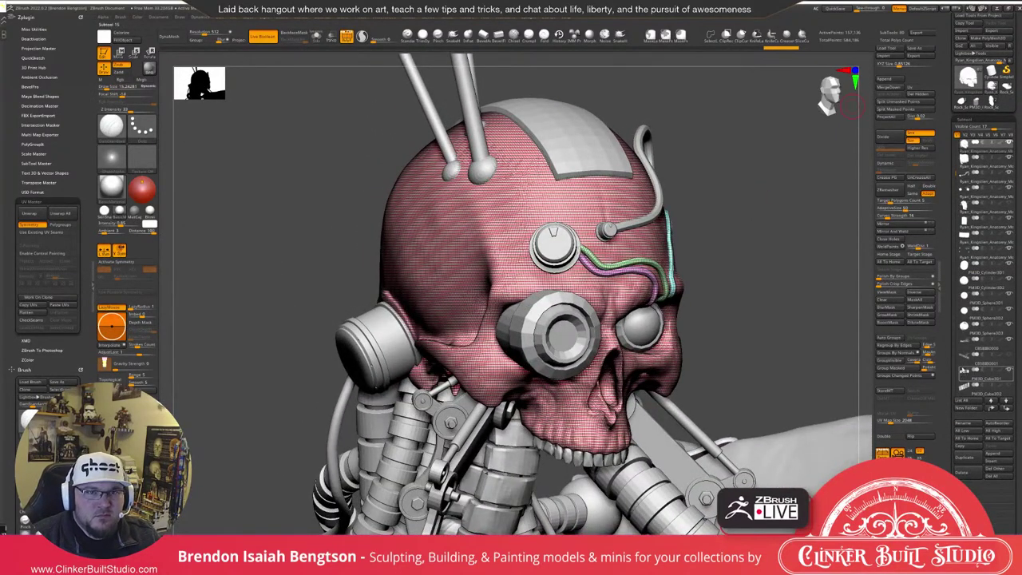
pyautogui.moveTo(964, 154)
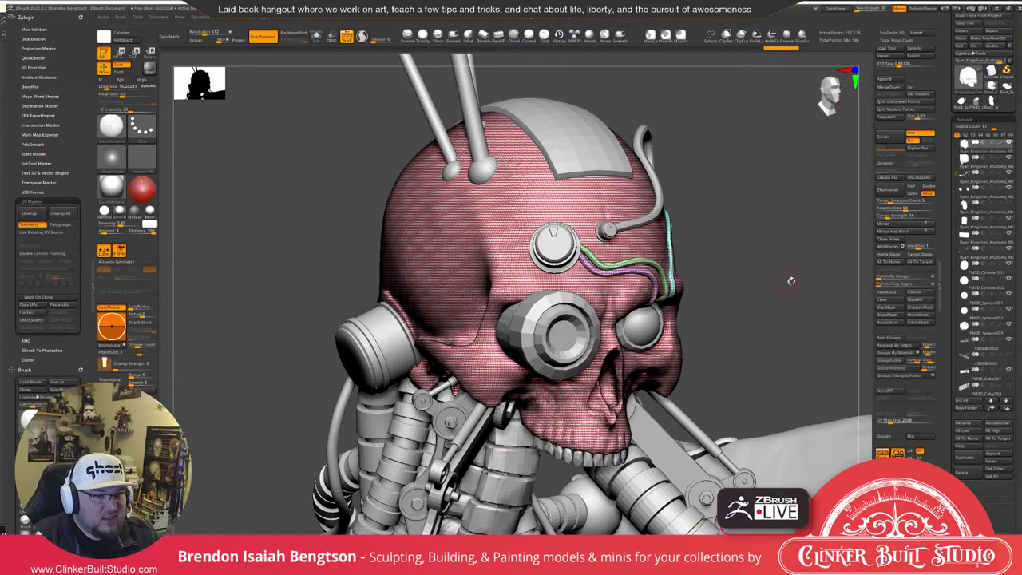
pyautogui.moveTo(789, 288); pyautogui.dragTo(786, 276, button='right')
pyautogui.moveTo(787, 276); pyautogui.dragTo(786, 246)
pyautogui.hotkey('alt', 's')
pyautogui.keyDown('ctrl'); pyautogui.keyDown('alt'); pyautogui.keyDown('shift'); pyautogui.click(519, 183); pyautogui.keyUp('shift'); pyautogui.keyUp('alt'); pyautogui.keyUp('ctrl')
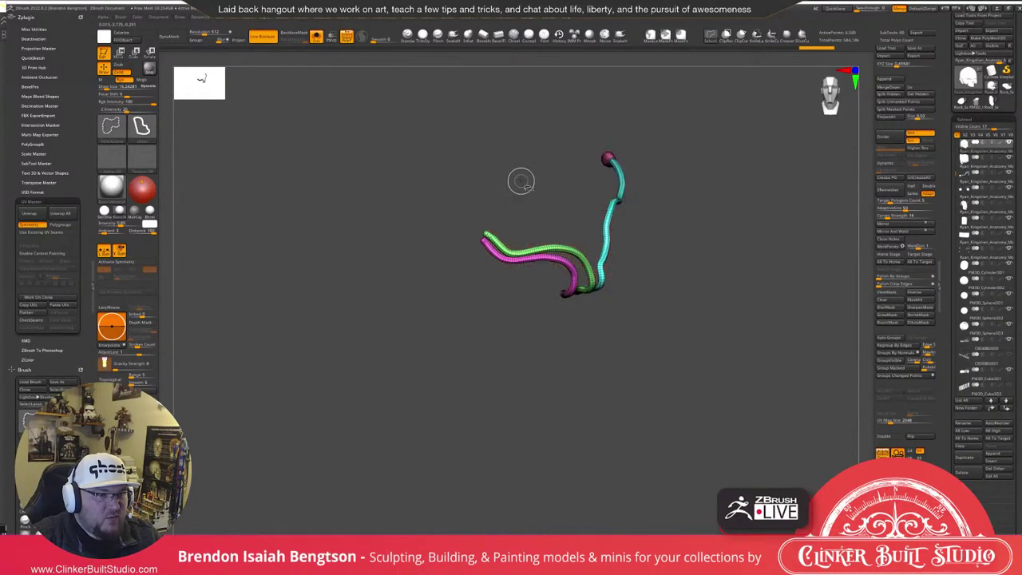
pyautogui.moveTo(667, 140); pyautogui.dragTo(787, 164, button='right')
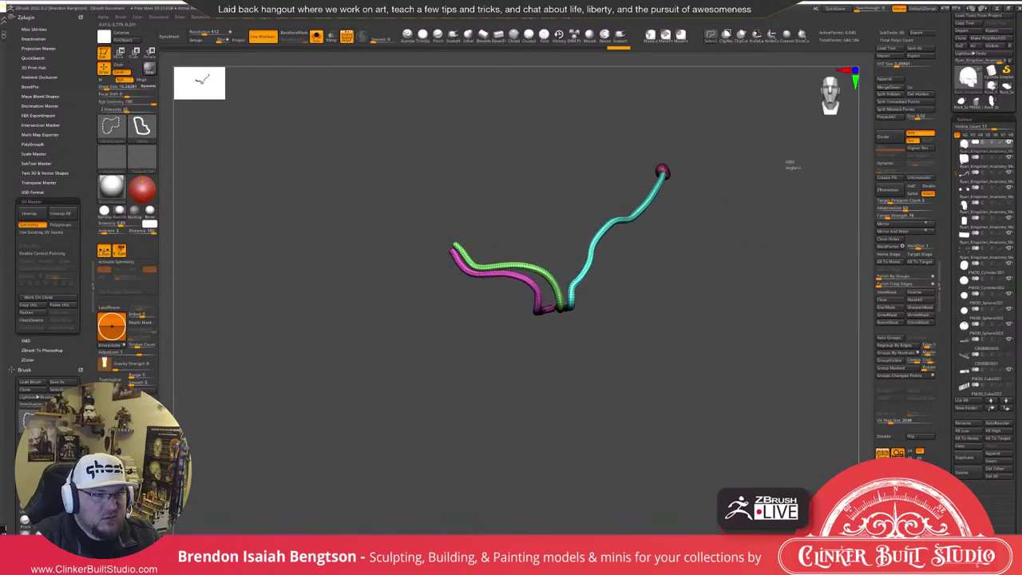
pyautogui.keyDown('ctrl'); pyautogui.keyDown('shift'); pyautogui.click(782, 225); pyautogui.keyUp('shift'); pyautogui.keyUp('ctrl')
pyautogui.moveTo(727, 201); pyautogui.dragTo(781, 194)
pyautogui.click(890, 95)
# Undo the 512 DynaMesh of the skull and remesh it at a DynaMesh resolution of 1024.
pyautogui.moveTo(780, 193)
pyautogui.mouseDown(button='right')
pyautogui.moveTo(828, 184)
pyautogui.moveTo(826, 168)
pyautogui.moveTo(830, 195)
pyautogui.moveTo(784, 188)
pyautogui.mouseUp(button='right')
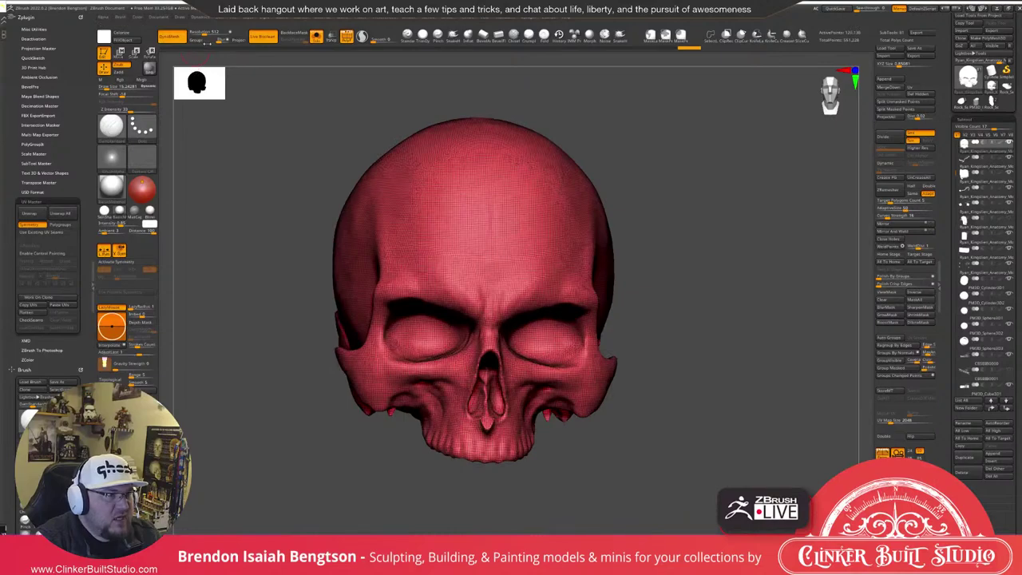
pyautogui.moveTo(251, 176); pyautogui.dragTo(327, 206, button='right')
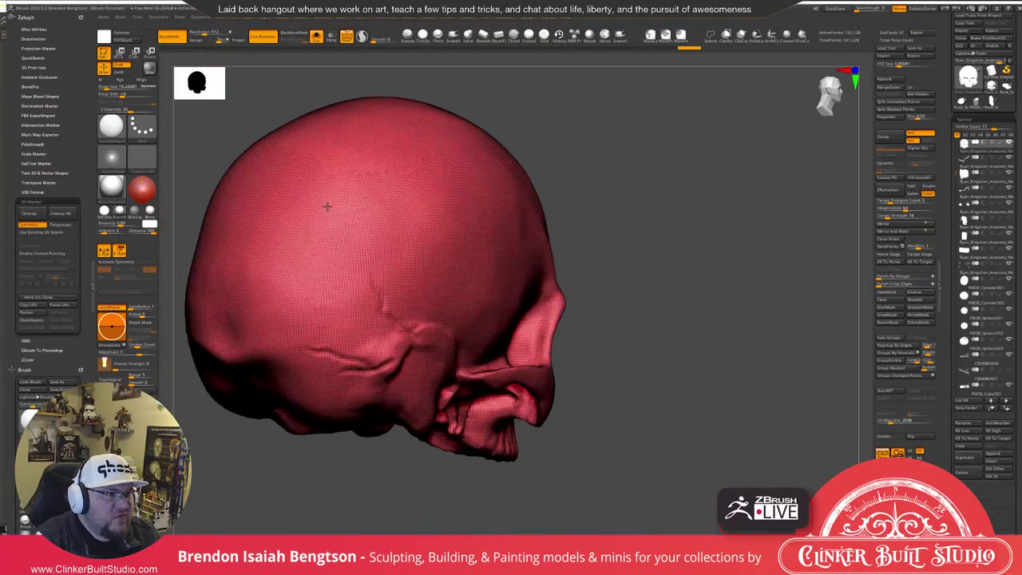
pyautogui.hotkey('ctrl', 'z')
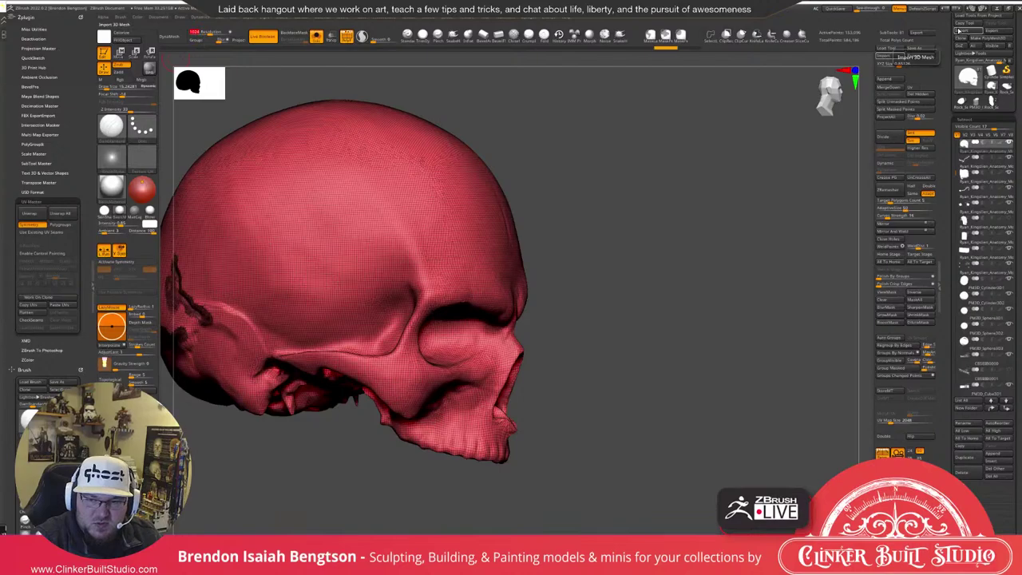
pyautogui.moveTo(742, 164); pyautogui.dragTo(435, 149)
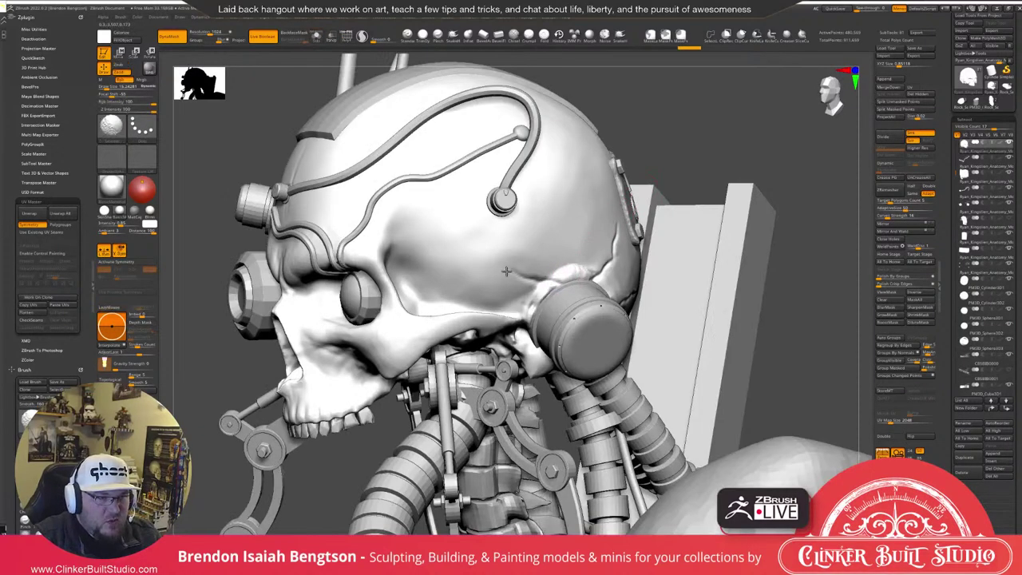
# Try smoothing the front end of the crack above the side cap with a smaller draw size of about 12.
pyautogui.moveTo(506, 272)
pyautogui.keyDown('shift'); pyautogui.mouseDown()
pyautogui.moveTo(528, 274)
pyautogui.moveTo(489, 270)
pyautogui.mouseUp(); pyautogui.keyUp('shift')
pyautogui.moveTo(638, 158); pyautogui.dragTo(558, 200)
pyautogui.press('space')
pyautogui.moveTo(512, 271); pyautogui.dragTo(508, 271)
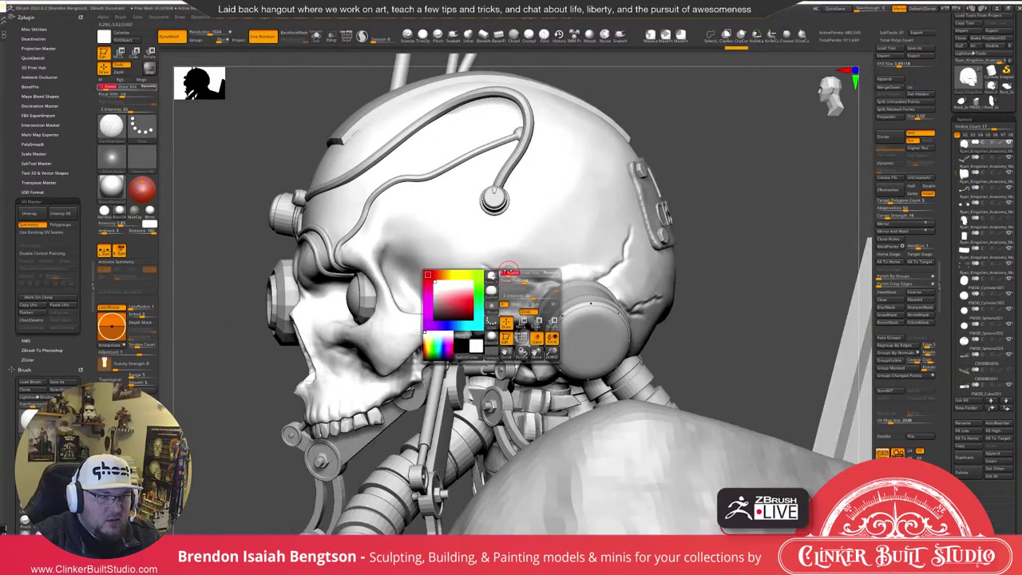
pyautogui.hotkey('ctrl', 'z')
pyautogui.moveTo(737, 142); pyautogui.dragTo(725, 142)
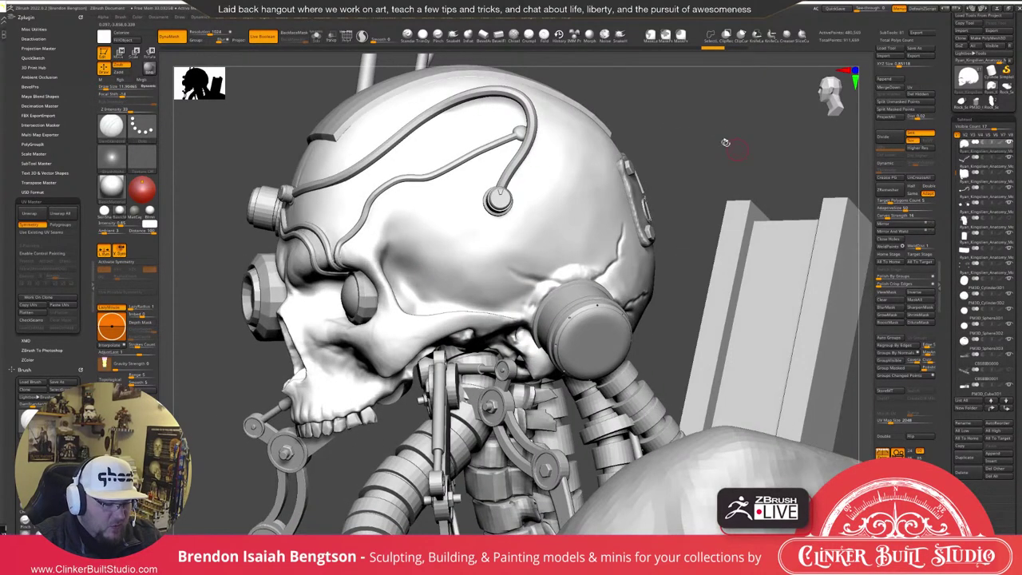
# Load the Orb_Cracks brush, reduce its draw size and turn off its Rgb channel.
pyautogui.press(',')
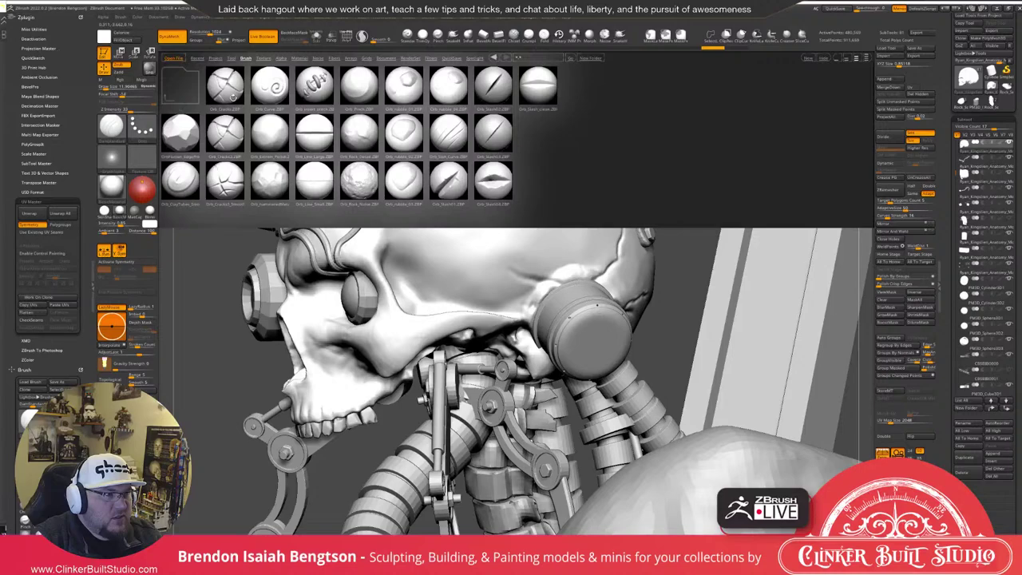
pyautogui.click(232, 94)
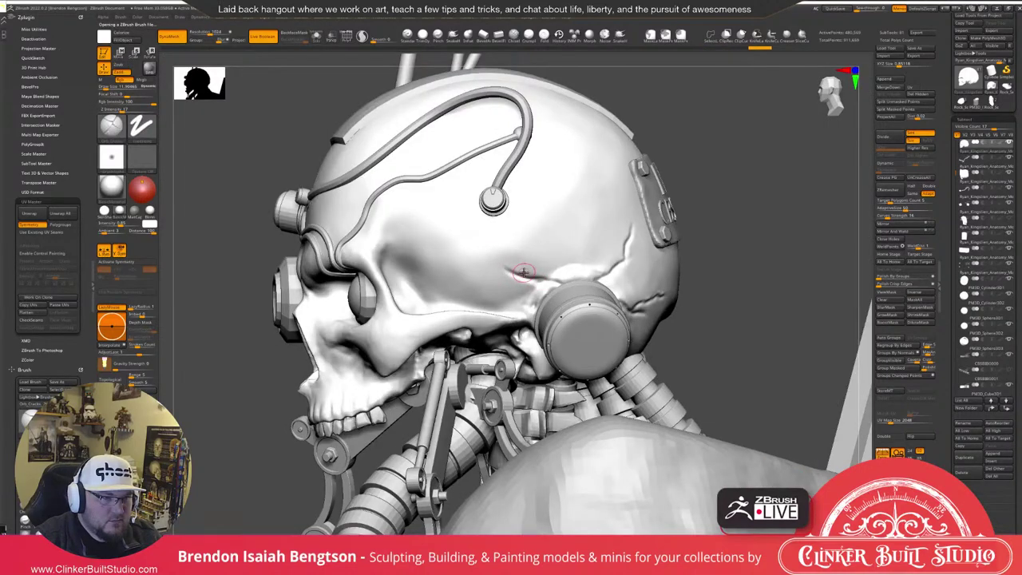
pyautogui.press('space')
pyautogui.click(554, 304)
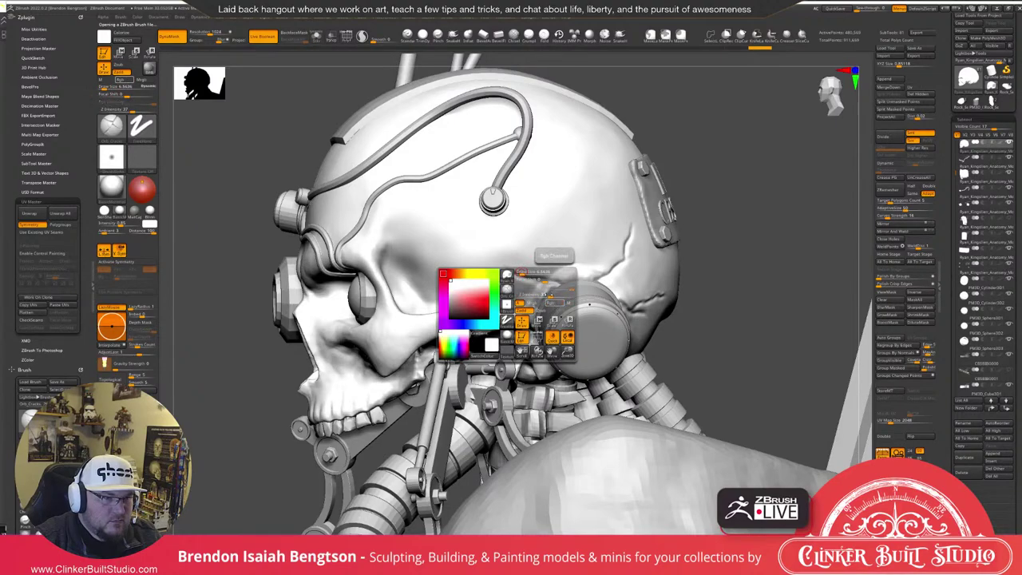
# Try carving a short branch off the crack in front of the side cap.
pyautogui.moveTo(551, 283); pyautogui.dragTo(522, 258)
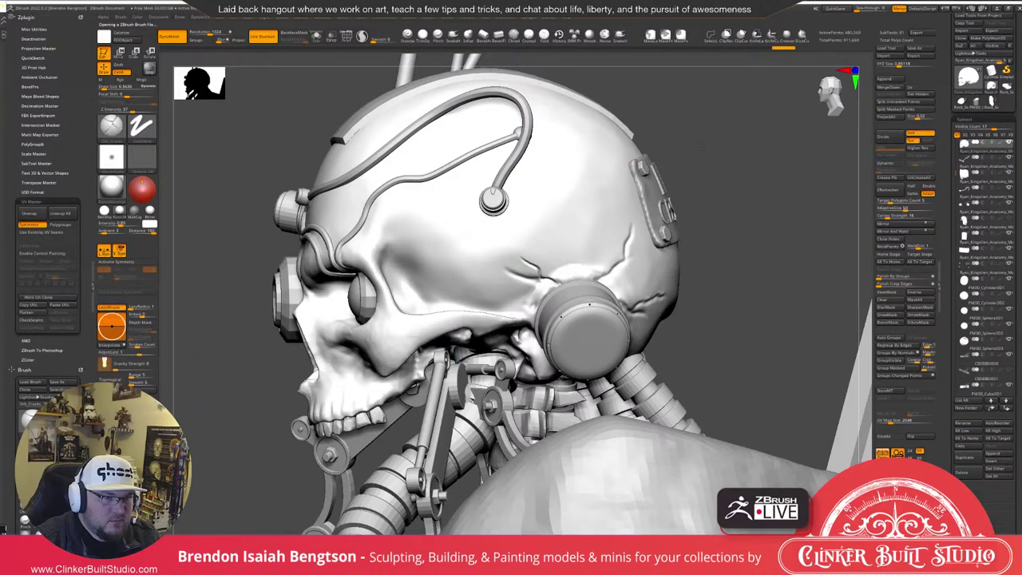
pyautogui.moveTo(587, 193); pyautogui.dragTo(557, 252, button='right')
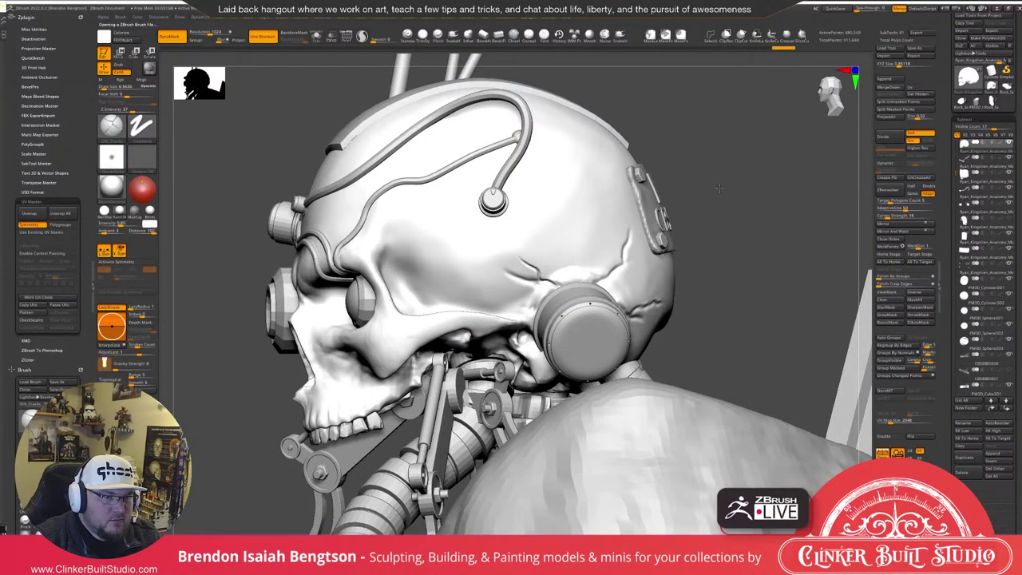
pyautogui.hotkey('ctrl', 'z')
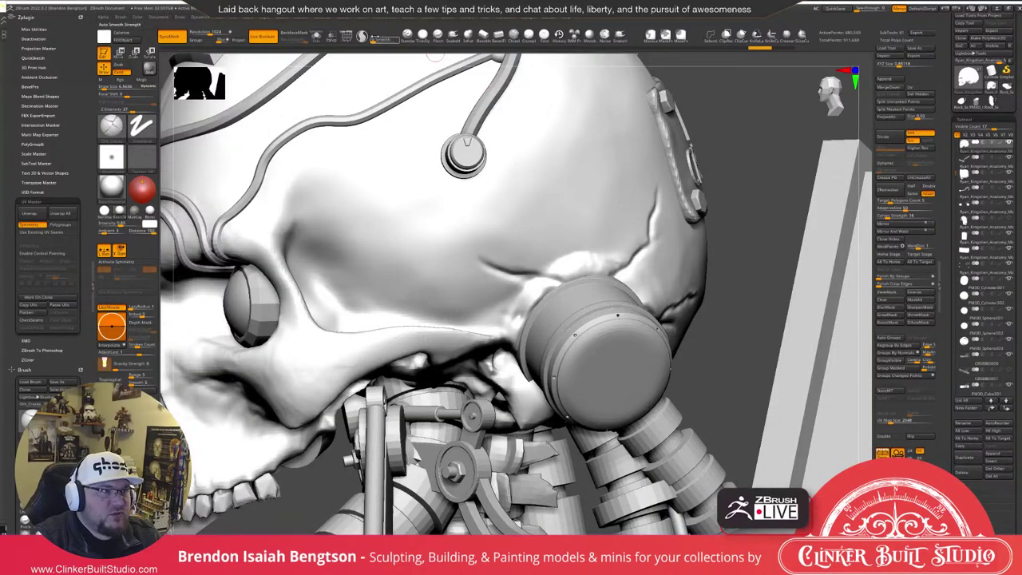
# Turn on Sculptris Pro, carve a branch crack above the side cap, and extend the rear crack upward beside the lettered plate.
pyautogui.click(362, 37)
pyautogui.moveTo(750, 128); pyautogui.dragTo(547, 307, button='right')
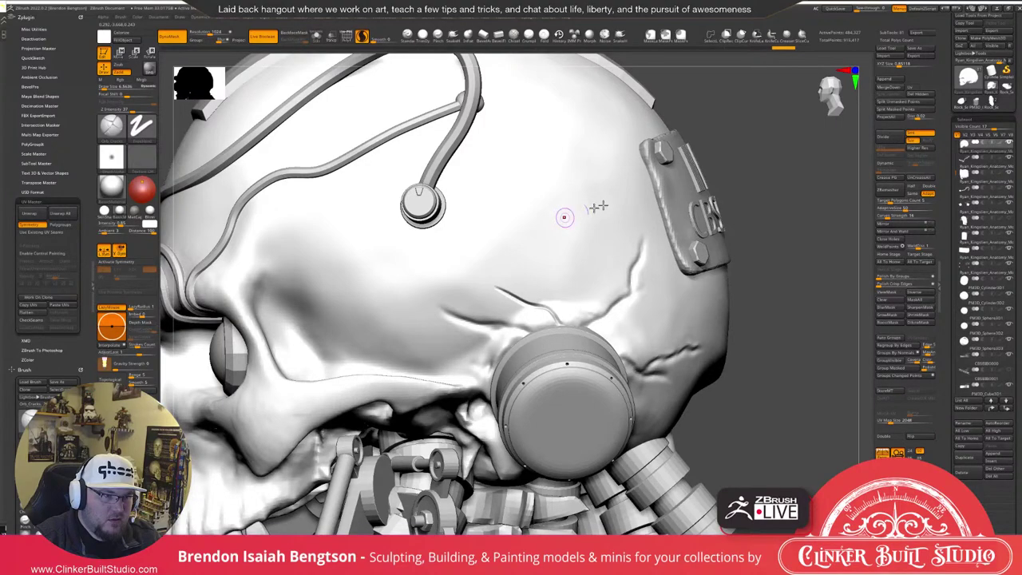
pyautogui.moveTo(599, 207); pyautogui.dragTo(584, 324, button='right')
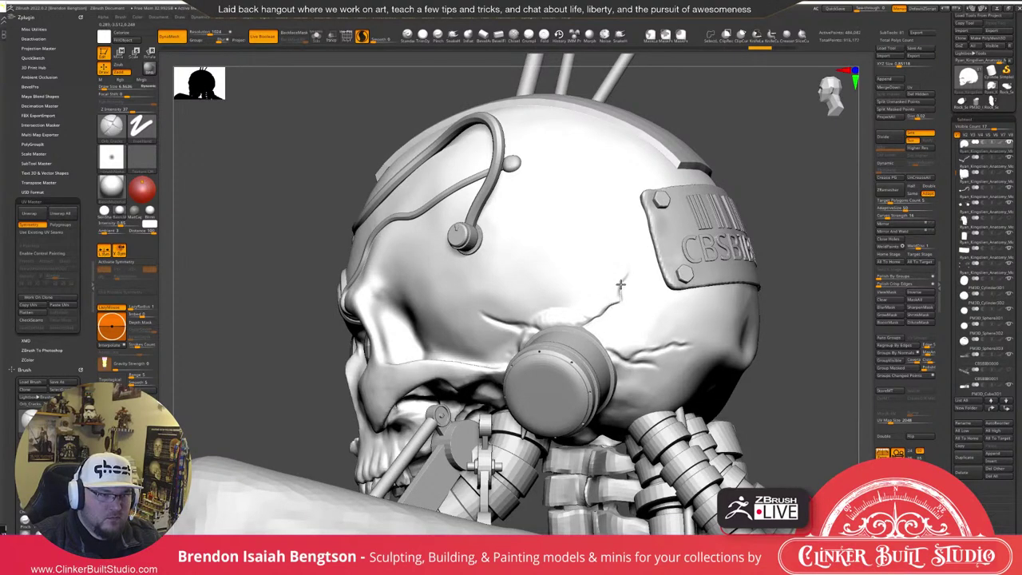
pyautogui.moveTo(625, 280); pyautogui.dragTo(630, 263)
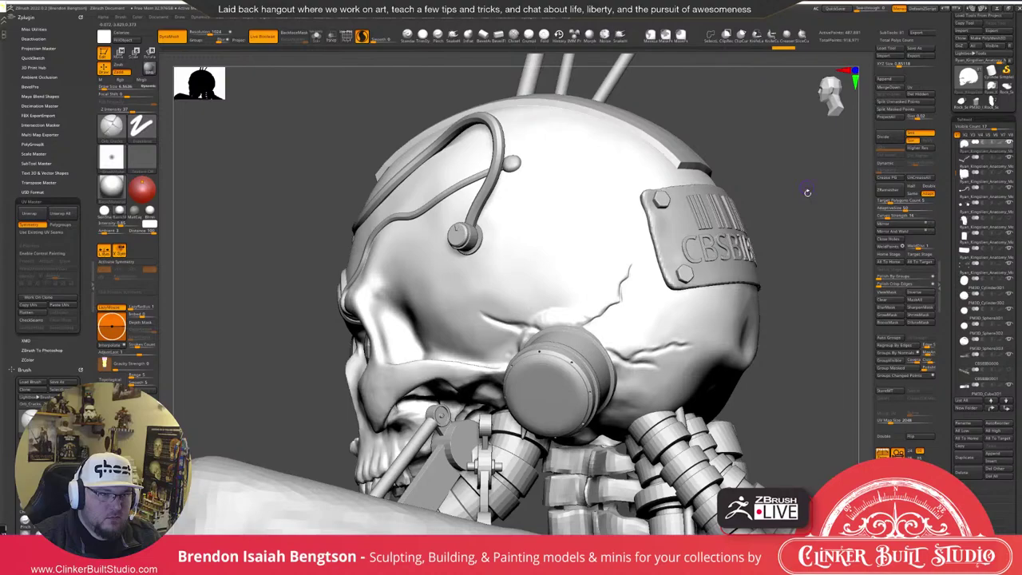
# Carve the horizontal crack behind the side cap deeper and longer toward the back of the skull.
pyautogui.moveTo(807, 192)
pyautogui.mouseDown()
pyautogui.moveTo(620, 360)
pyautogui.moveTo(649, 364)
pyautogui.moveTo(641, 351)
pyautogui.mouseUp()
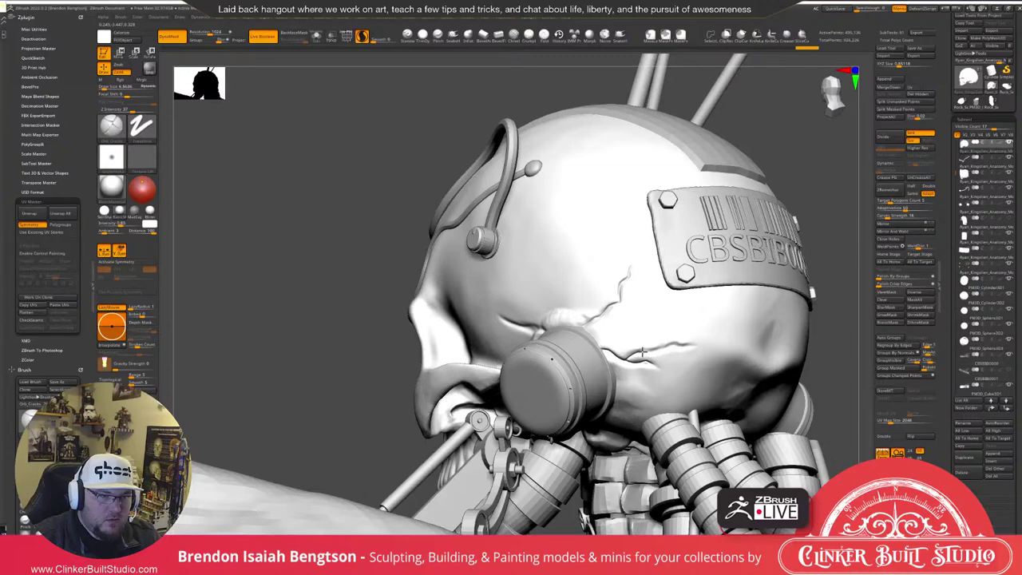
pyautogui.moveTo(644, 351); pyautogui.dragTo(696, 343)
pyautogui.keyDown('alt'); pyautogui.moveTo(833, 301); pyautogui.dragTo(815, 239); pyautogui.keyUp('alt')
pyautogui.moveTo(718, 255)
pyautogui.mouseDown()
pyautogui.moveTo(822, 268)
pyautogui.moveTo(813, 271)
pyautogui.mouseUp()
pyautogui.press('f')
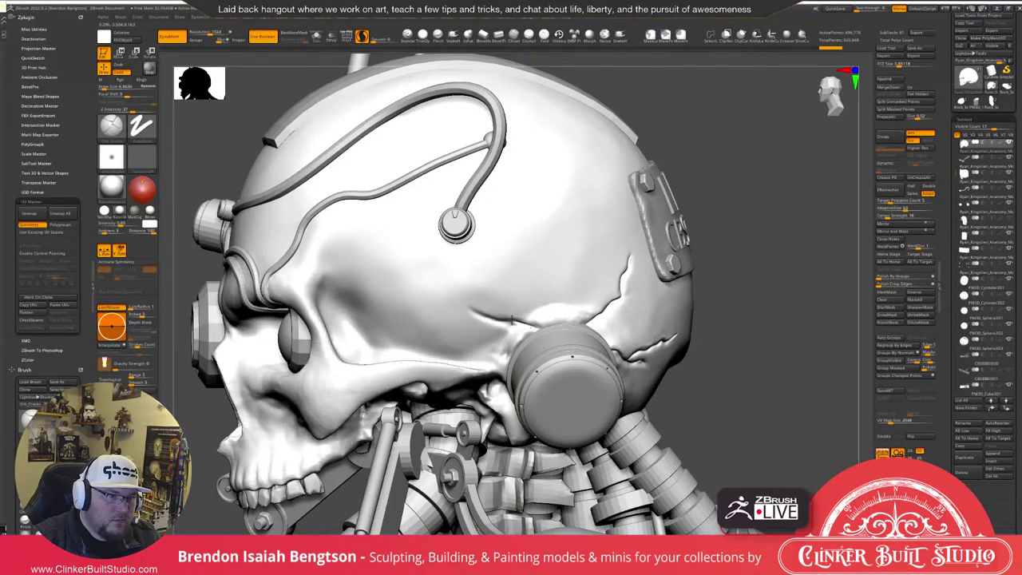
# Load the ClayBuildup brush, set its draw size to about 12, and build up raised bone along the crack above the side cap.
pyautogui.moveTo(718, 171)
pyautogui.mouseDown()
pyautogui.moveTo(749, 178)
pyautogui.moveTo(751, 164)
pyautogui.moveTo(760, 174)
pyautogui.mouseUp()
pyautogui.press('b')
pyautogui.press('c')
pyautogui.press('b')
pyautogui.press('space')
pyautogui.moveTo(528, 286); pyautogui.dragTo(531, 285)
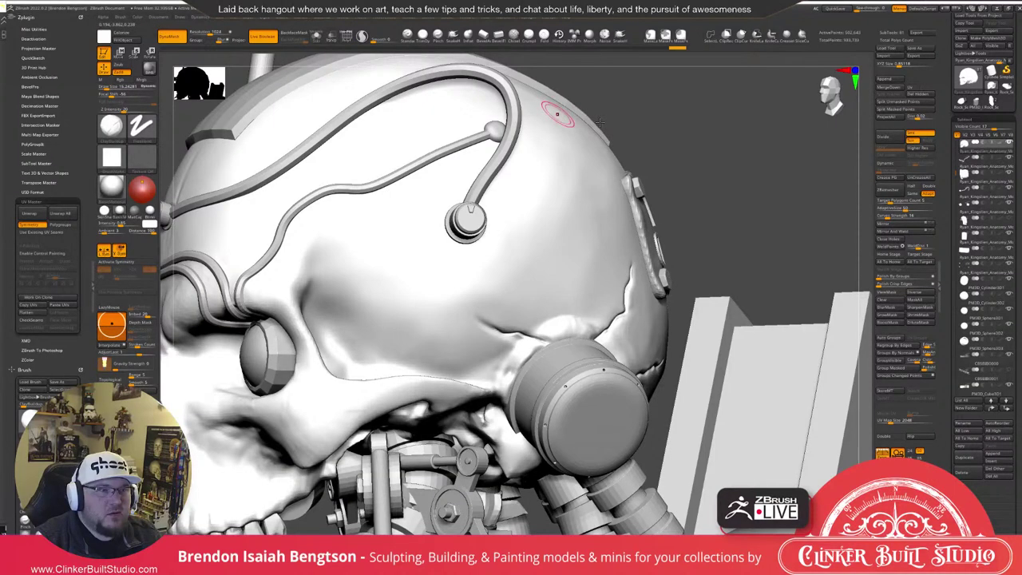
pyautogui.moveTo(598, 121); pyautogui.dragTo(770, 148)
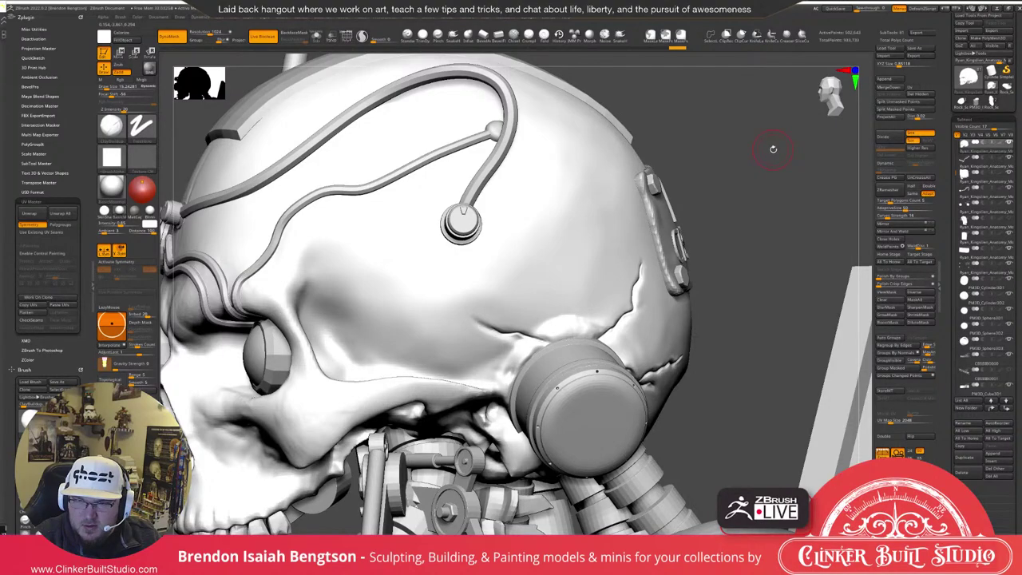
pyautogui.moveTo(773, 150)
pyautogui.mouseDown()
pyautogui.moveTo(791, 159)
pyautogui.moveTo(530, 357)
pyautogui.mouseUp()
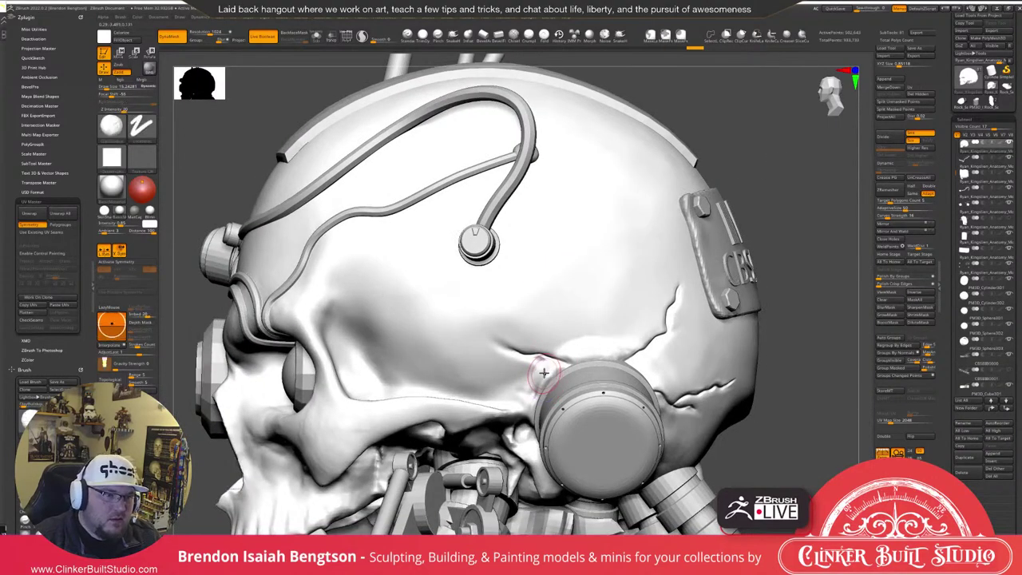
pyautogui.press('space')
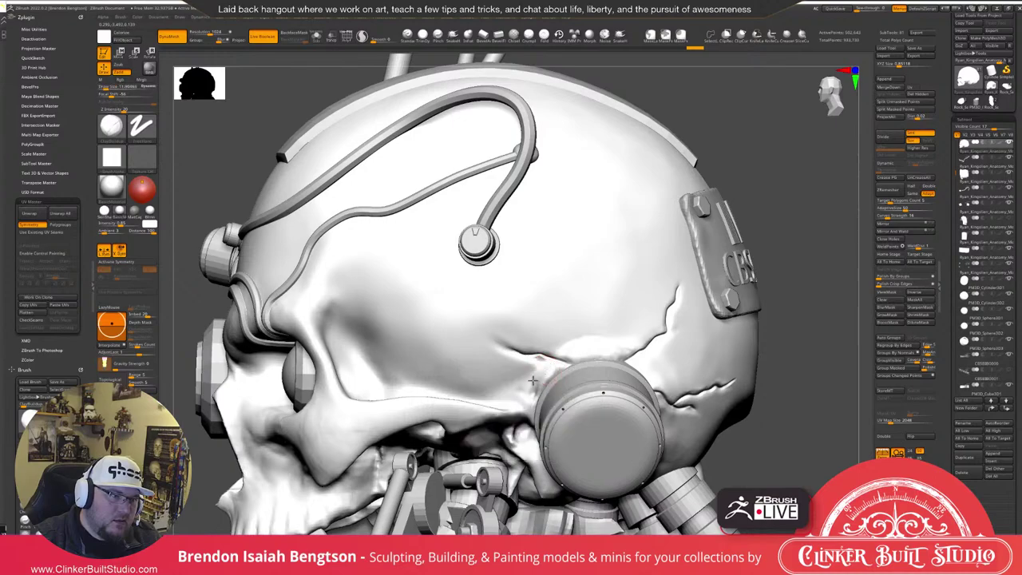
pyautogui.moveTo(535, 384); pyautogui.dragTo(545, 374)
pyautogui.moveTo(546, 364); pyautogui.dragTo(639, 326, button='right')
pyautogui.moveTo(658, 364)
pyautogui.mouseDown()
pyautogui.moveTo(639, 363)
pyautogui.moveTo(647, 372)
pyautogui.mouseUp()
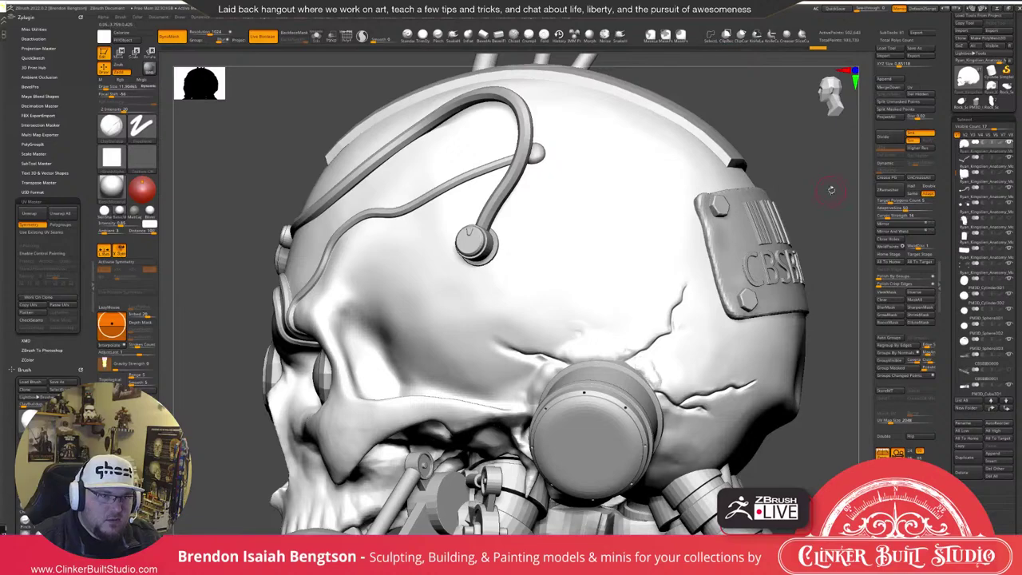
# Build up rough bone on the skull behind the side cap, below the horizontal rear crack.
pyautogui.moveTo(653, 377)
pyautogui.mouseDown(button='right')
pyautogui.moveTo(607, 367)
pyautogui.moveTo(643, 380)
pyautogui.mouseUp(button='right')
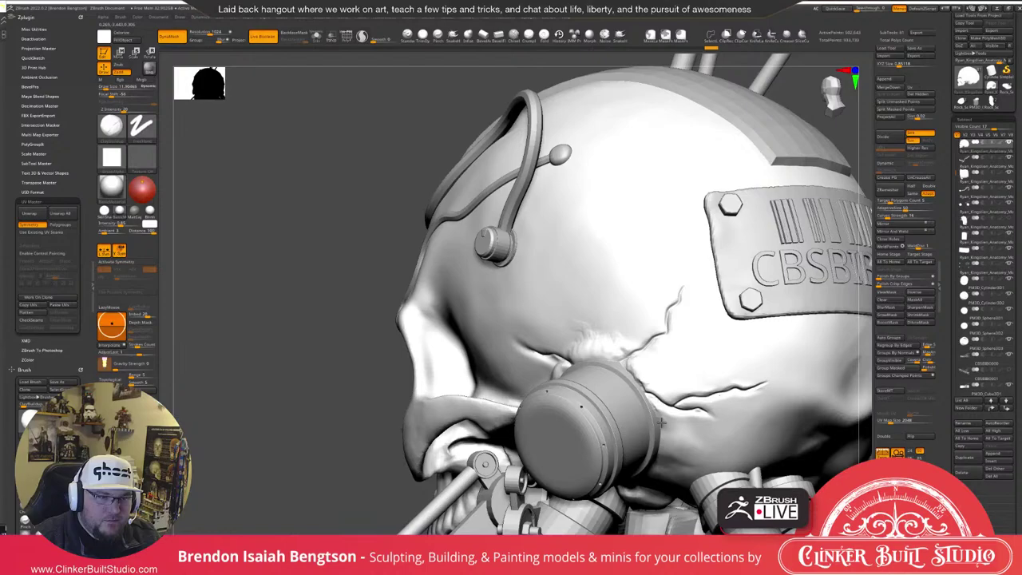
pyautogui.moveTo(662, 423); pyautogui.dragTo(680, 454)
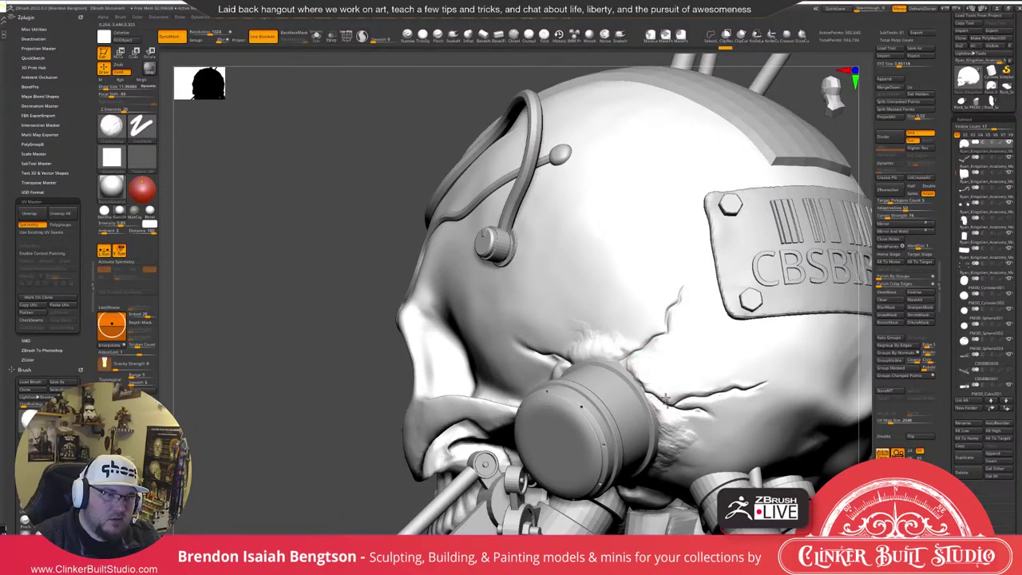
pyautogui.moveTo(666, 400)
pyautogui.mouseDown(button='right')
pyautogui.moveTo(642, 342)
pyautogui.moveTo(593, 361)
pyautogui.mouseUp(button='right')
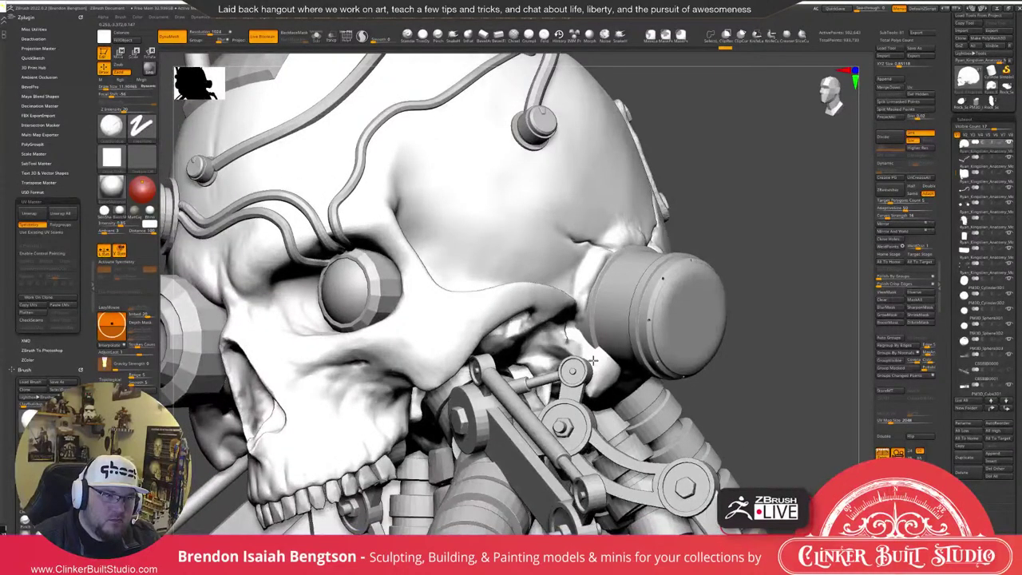
# Isolate the skull, reshape the bony process beneath the side cap with the Move Topological brush, and show the other subtools again.
pyautogui.moveTo(593, 361); pyautogui.dragTo(589, 369, button='right')
pyautogui.press('b')
pyautogui.press('m')
pyautogui.press('t')
pyautogui.moveTo(620, 373); pyautogui.dragTo(601, 375)
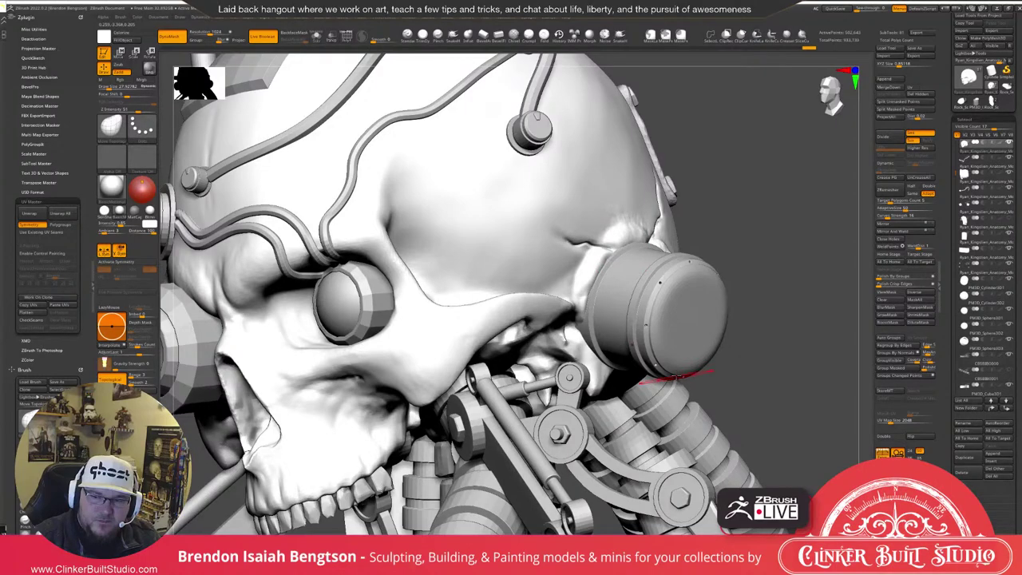
pyautogui.moveTo(677, 377); pyautogui.dragTo(674, 369, button='right')
pyautogui.hotkey('alt', 's')
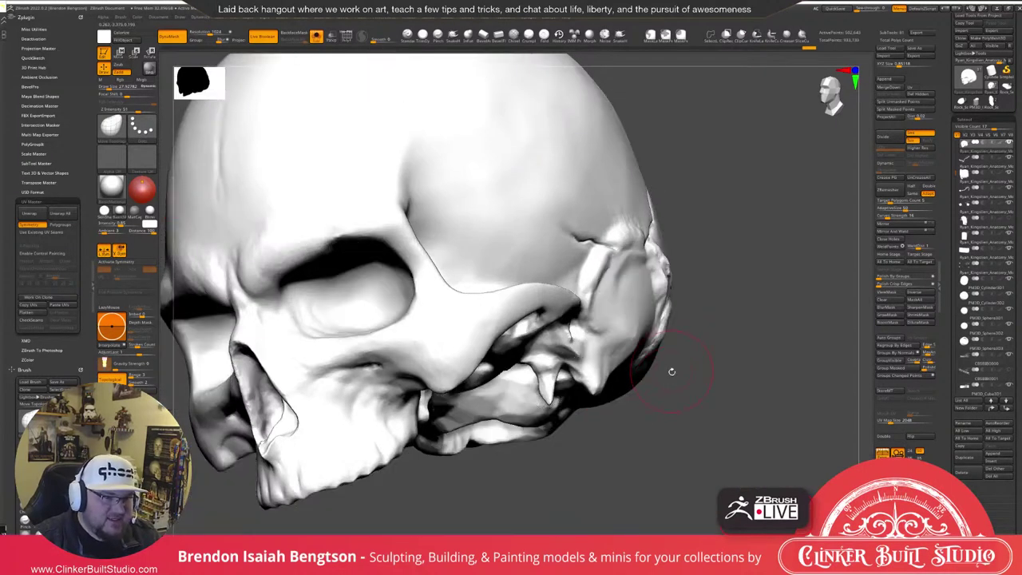
pyautogui.moveTo(592, 368)
pyautogui.mouseDown(button='right')
pyautogui.moveTo(591, 331)
pyautogui.moveTo(579, 375)
pyautogui.mouseUp(button='right')
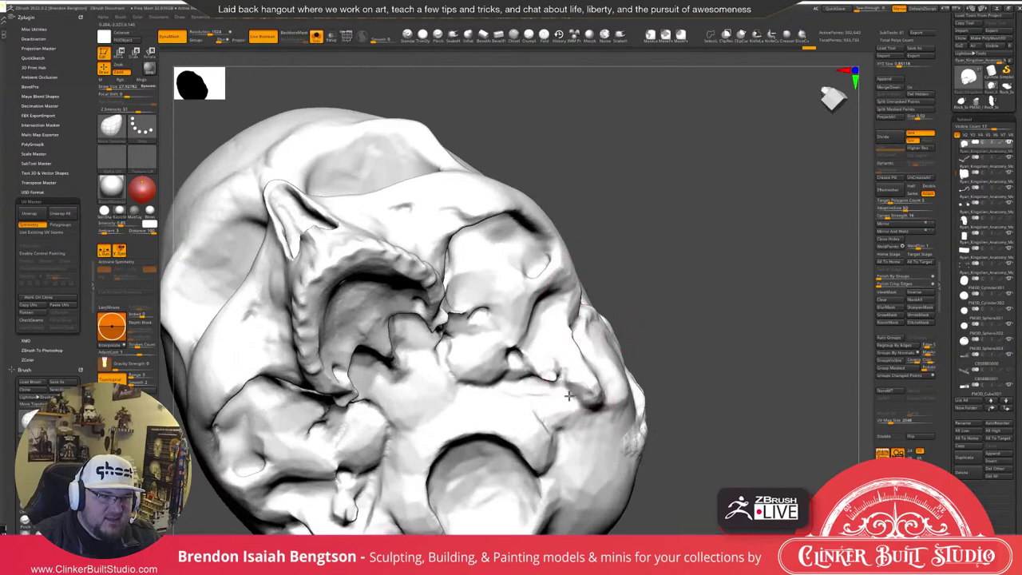
pyautogui.moveTo(577, 392)
pyautogui.mouseDown()
pyautogui.moveTo(591, 375)
pyautogui.moveTo(579, 364)
pyautogui.mouseUp()
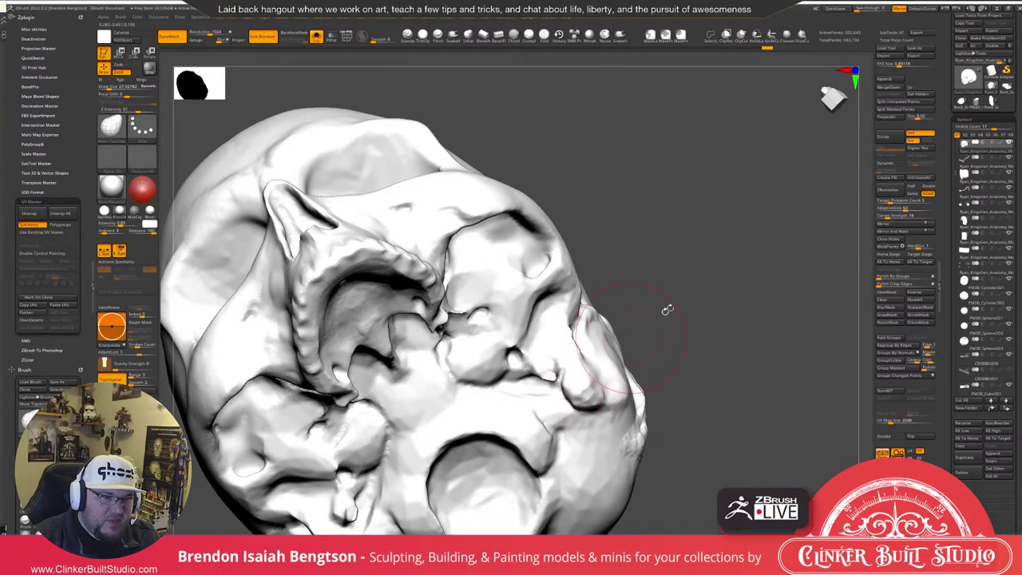
pyautogui.moveTo(724, 275); pyautogui.dragTo(587, 228)
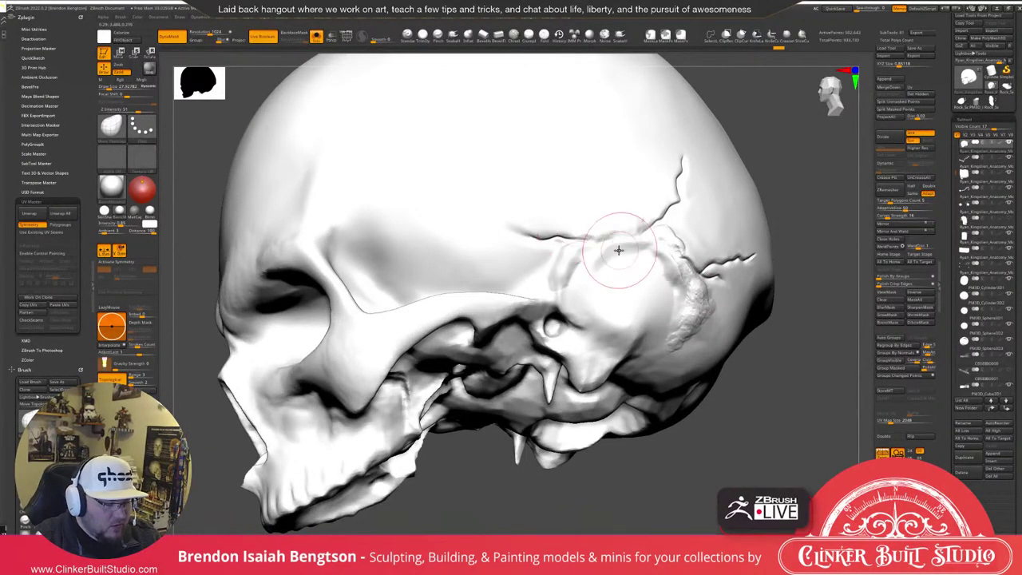
pyautogui.click(316, 36)
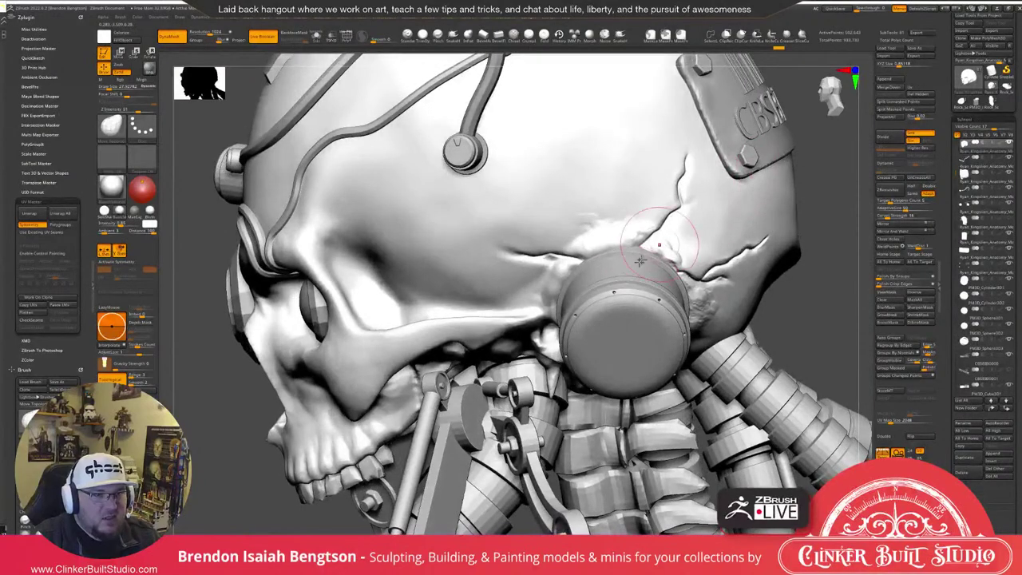
# Load ClayBuildup at a draw size of about 9 and add bone around the upper rear rim of the side cap between the cracks.
pyautogui.press('b')
pyautogui.press('c')
pyautogui.press('b')
pyautogui.press('space')
pyautogui.moveTo(662, 241); pyautogui.dragTo(656, 241)
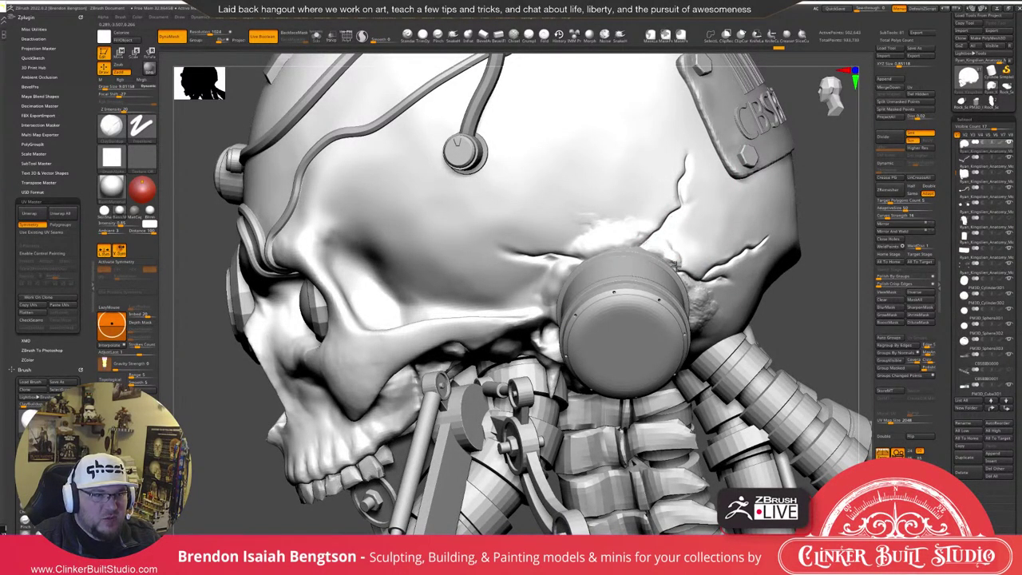
pyautogui.moveTo(675, 261)
pyautogui.mouseDown()
pyautogui.moveTo(660, 255)
pyautogui.moveTo(668, 266)
pyautogui.mouseUp()
# Smooth the rough buildup behind the side cap, and add small clay strokes along the rear crack and the base of the upper crack.
pyautogui.moveTo(762, 281); pyautogui.dragTo(696, 296, button='right')
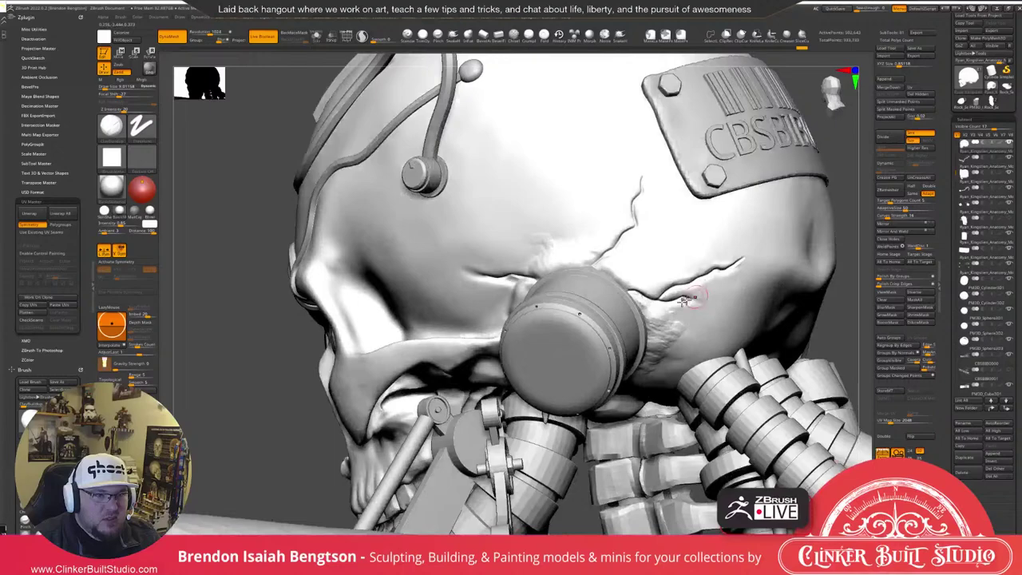
pyautogui.keyDown('shift'); pyautogui.moveTo(672, 319); pyautogui.dragTo(656, 365); pyautogui.keyUp('shift')
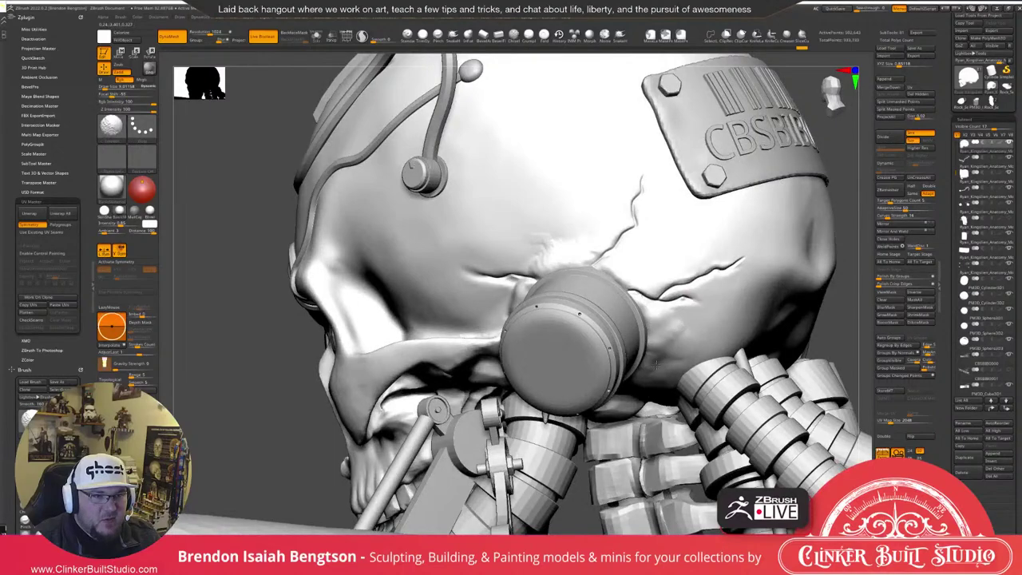
pyautogui.moveTo(676, 300); pyautogui.dragTo(663, 299)
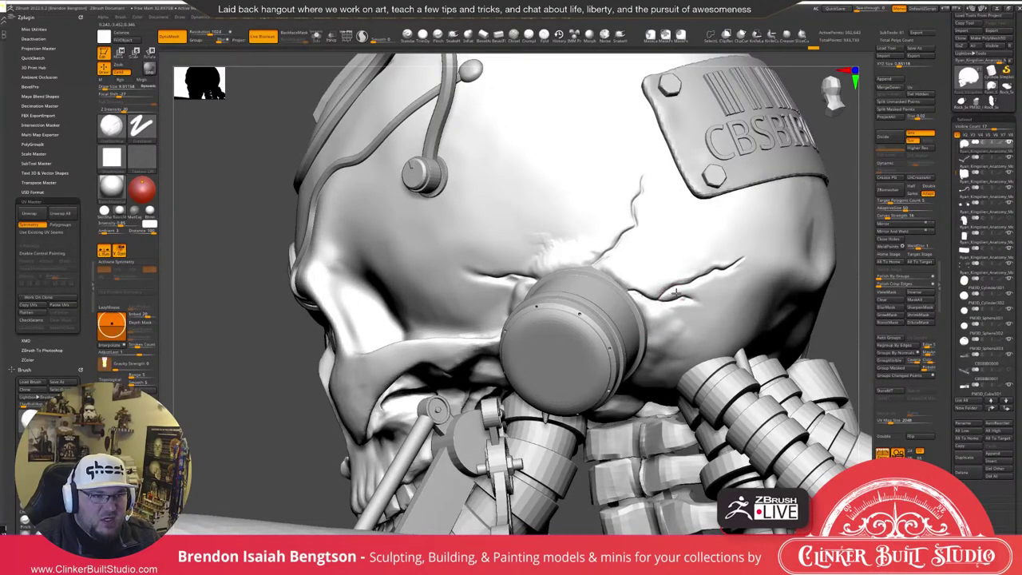
pyautogui.moveTo(650, 242); pyautogui.dragTo(618, 346, button='right')
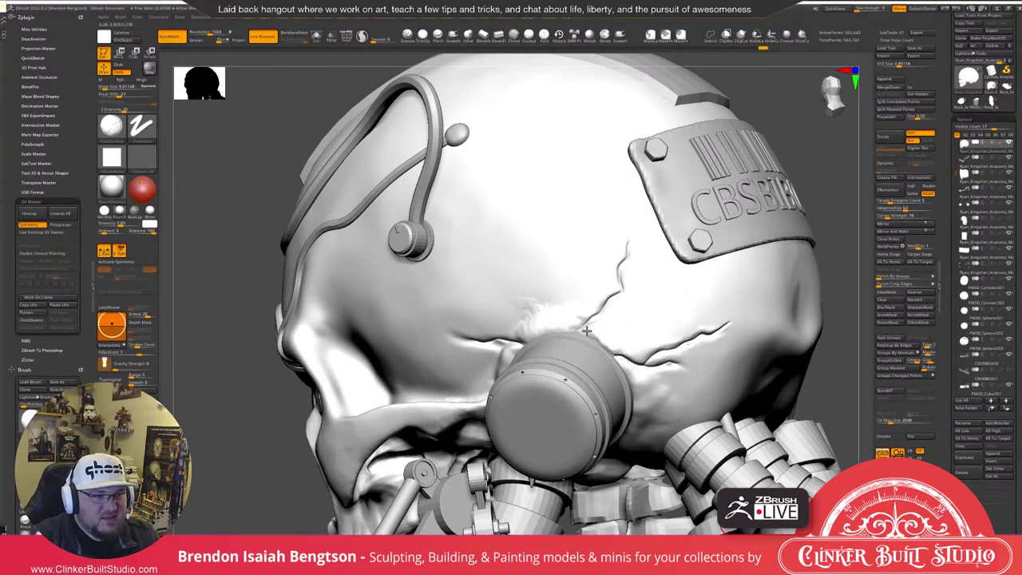
pyautogui.moveTo(581, 332); pyautogui.dragTo(585, 336)
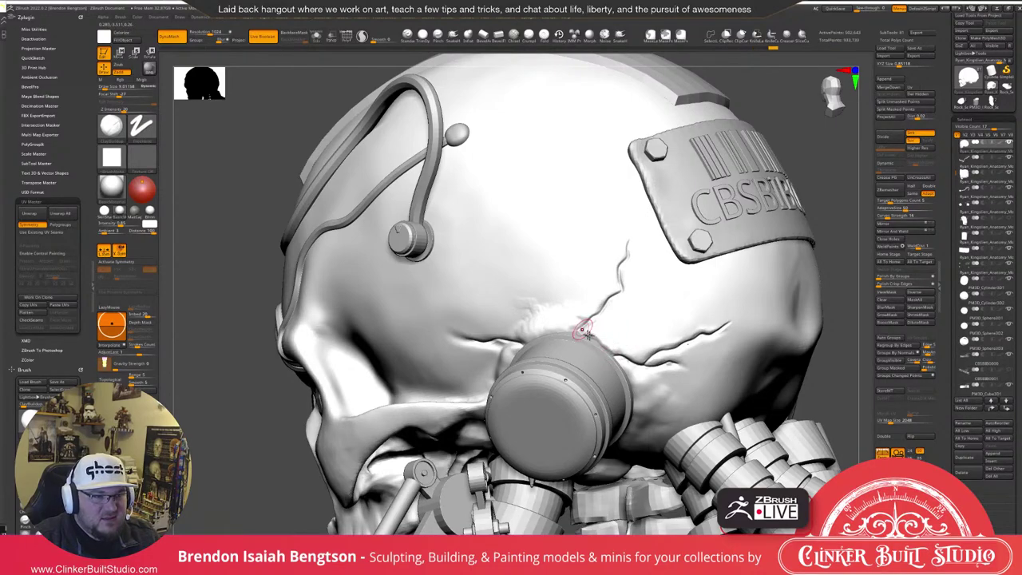
# Load the Move Topological brush, enlarge its draw size, and adjust the raised skull surface where it meets the top of the side cap.
pyautogui.press('b')
pyautogui.press('d')
pyautogui.press('s')
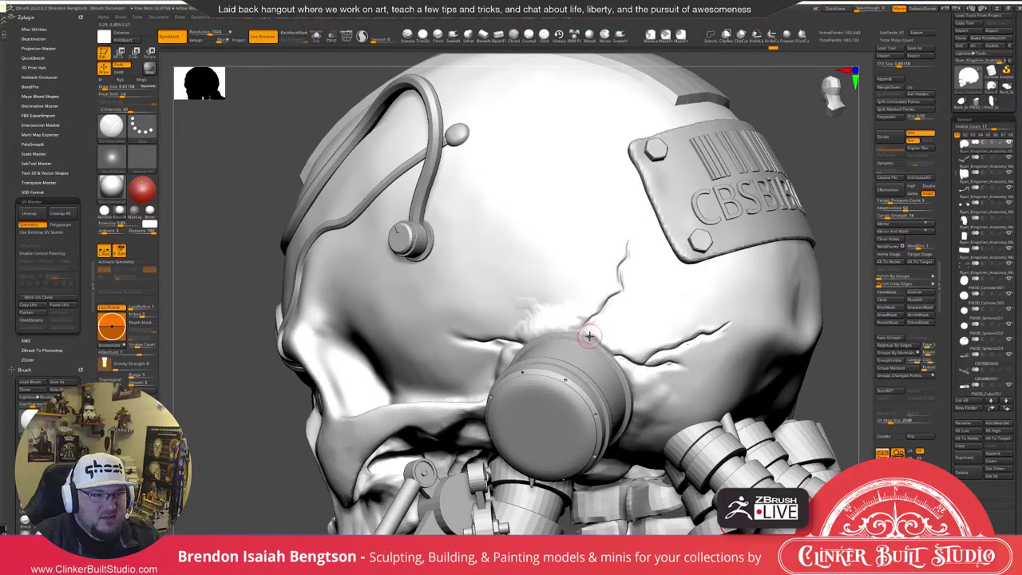
pyautogui.keyDown('ctrl'); pyautogui.moveTo(589, 336); pyautogui.dragTo(590, 276, button='right'); pyautogui.keyUp('ctrl')
pyautogui.moveTo(591, 276)
pyautogui.mouseDown(button='right')
pyautogui.moveTo(779, 259)
pyautogui.moveTo(788, 331)
pyautogui.mouseUp(button='right')
pyautogui.moveTo(787, 331); pyautogui.dragTo(710, 327, button='right')
pyautogui.press('b')
pyautogui.press('m')
pyautogui.press('t')
pyautogui.moveTo(591, 307); pyautogui.dragTo(688, 289, button='right')
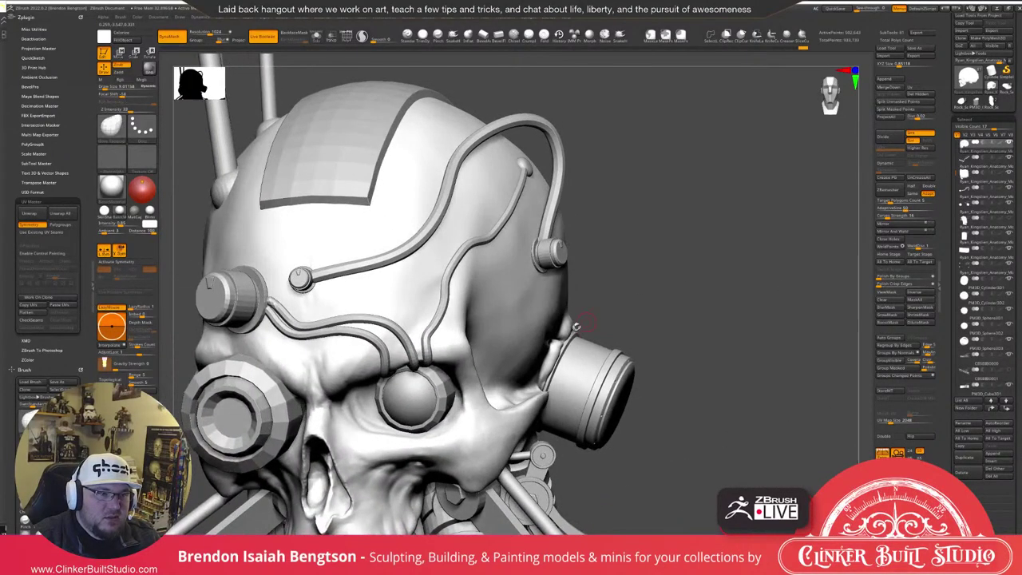
pyautogui.press('space')
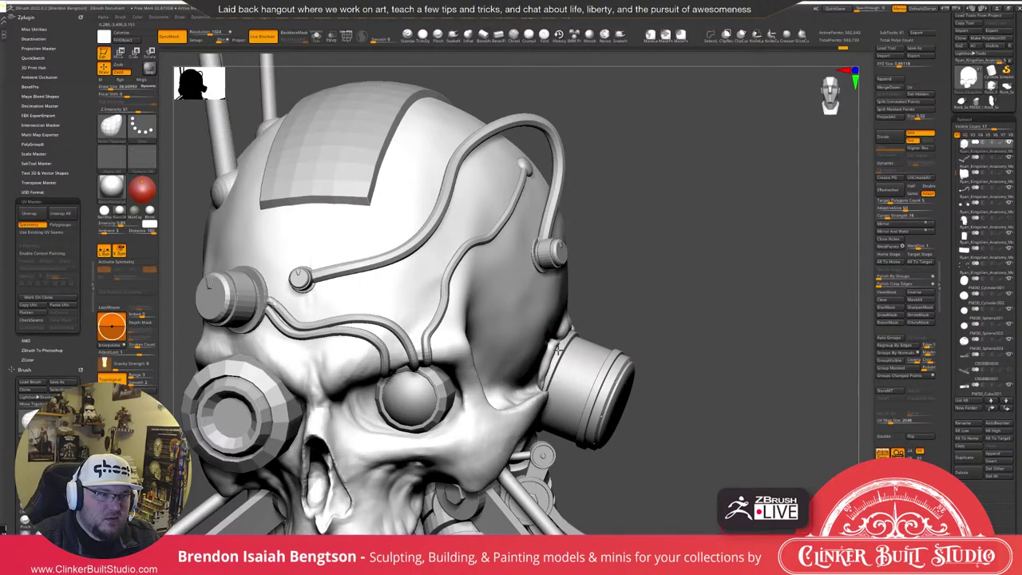
pyautogui.moveTo(730, 331); pyautogui.dragTo(620, 323)
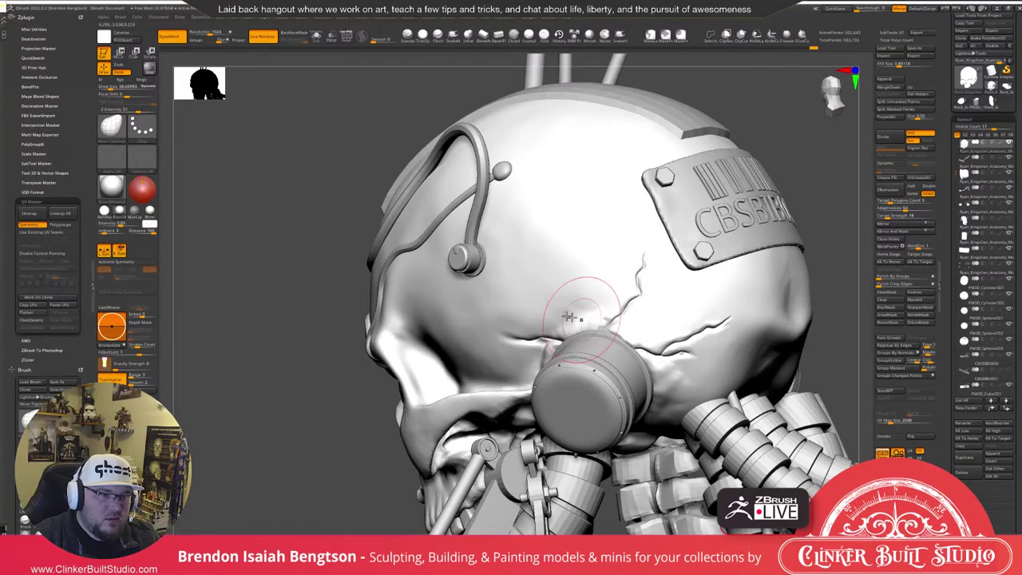
# Turn on dynamic subdivision for the goggle eyepiece cylinders and the opposite eye's sphere to smooth their faceted edges.
pyautogui.moveTo(356, 449)
pyautogui.keyDown('alt'); pyautogui.mouseDown()
pyautogui.moveTo(326, 351)
pyautogui.moveTo(381, 348)
pyautogui.moveTo(722, 263)
pyautogui.moveTo(757, 233)
pyautogui.moveTo(792, 295)
pyautogui.moveTo(763, 321)
pyautogui.mouseUp(); pyautogui.keyUp('alt')
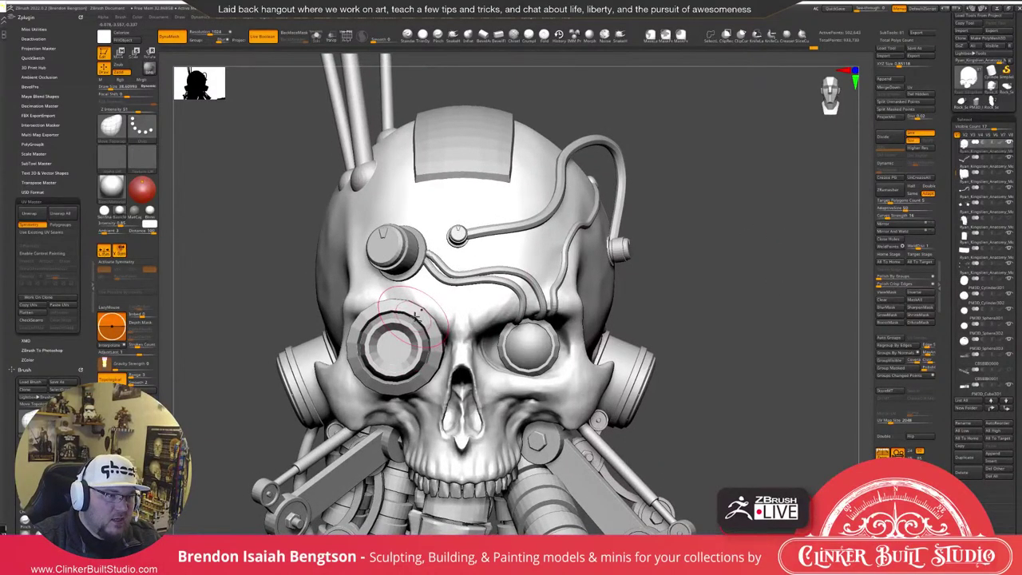
pyautogui.moveTo(415, 317)
pyautogui.mouseDown(button='right')
pyautogui.moveTo(607, 271)
pyautogui.moveTo(718, 226)
pyautogui.mouseUp(button='right')
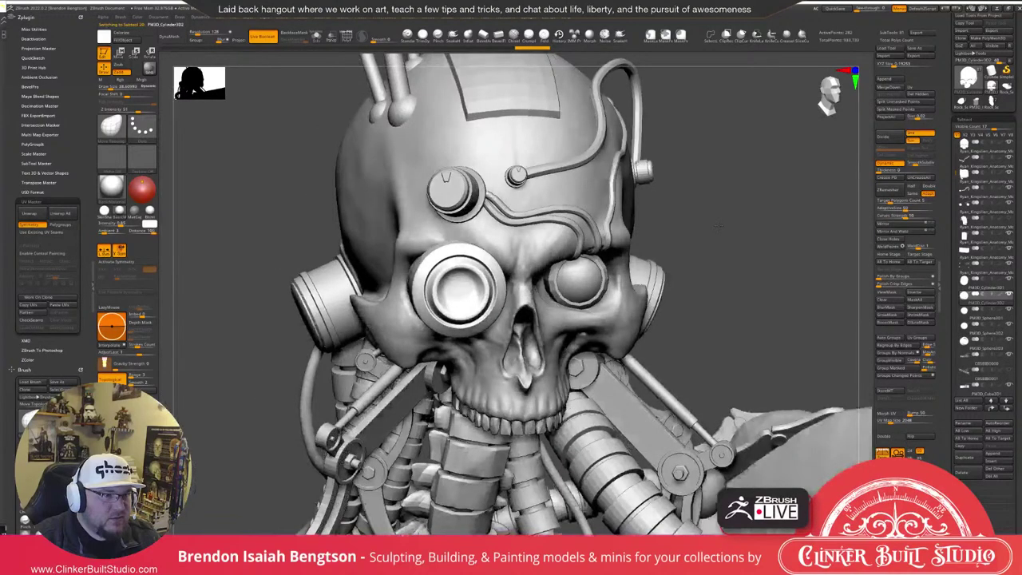
pyautogui.moveTo(718, 226)
pyautogui.mouseDown(button='right')
pyautogui.moveTo(695, 228)
pyautogui.moveTo(704, 230)
pyautogui.mouseUp(button='right')
pyautogui.moveTo(669, 229)
pyautogui.mouseDown()
pyautogui.moveTo(656, 227)
pyautogui.moveTo(639, 287)
pyautogui.mouseUp()
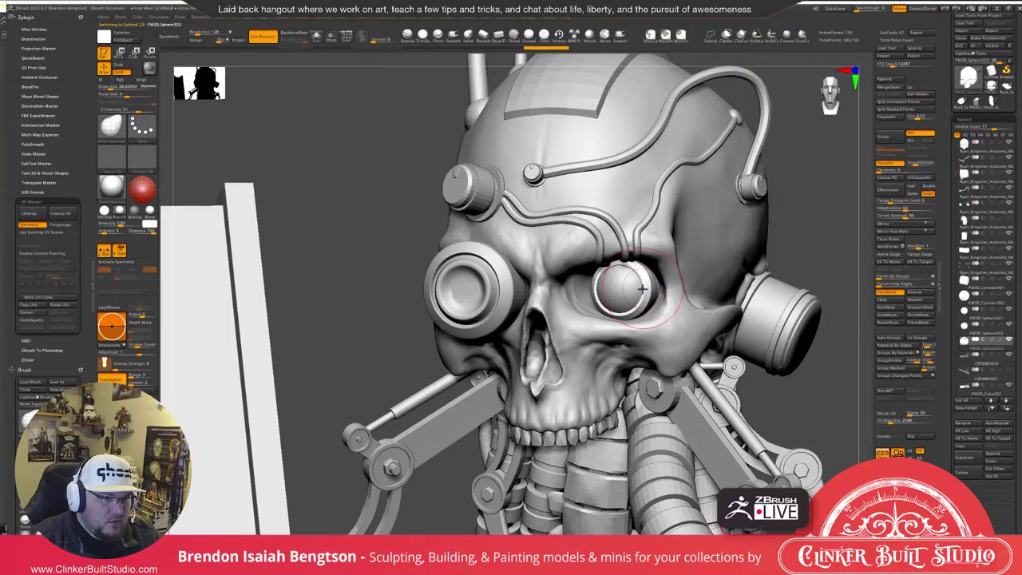
pyautogui.moveTo(687, 239)
pyautogui.mouseDown()
pyautogui.moveTo(750, 221)
pyautogui.moveTo(787, 285)
pyautogui.moveTo(785, 243)
pyautogui.moveTo(808, 254)
pyautogui.moveTo(794, 238)
pyautogui.moveTo(575, 240)
pyautogui.mouseUp()
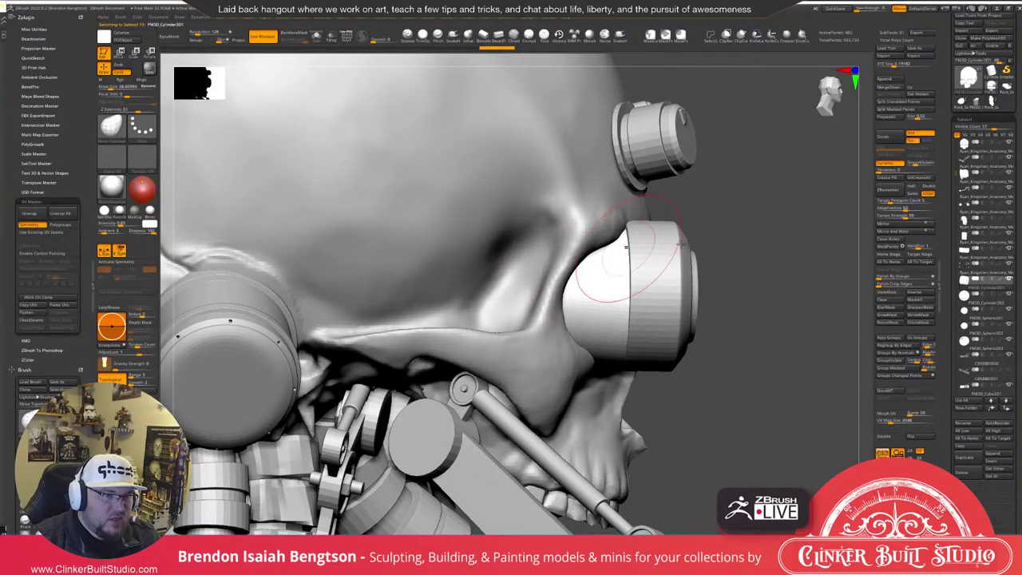
# Examine the smoothed eyepieces and the whole head from the side and front, and reselect the skull subtool.
pyautogui.keyDown('alt'); pyautogui.moveTo(742, 239); pyautogui.dragTo(659, 238); pyautogui.keyUp('alt')
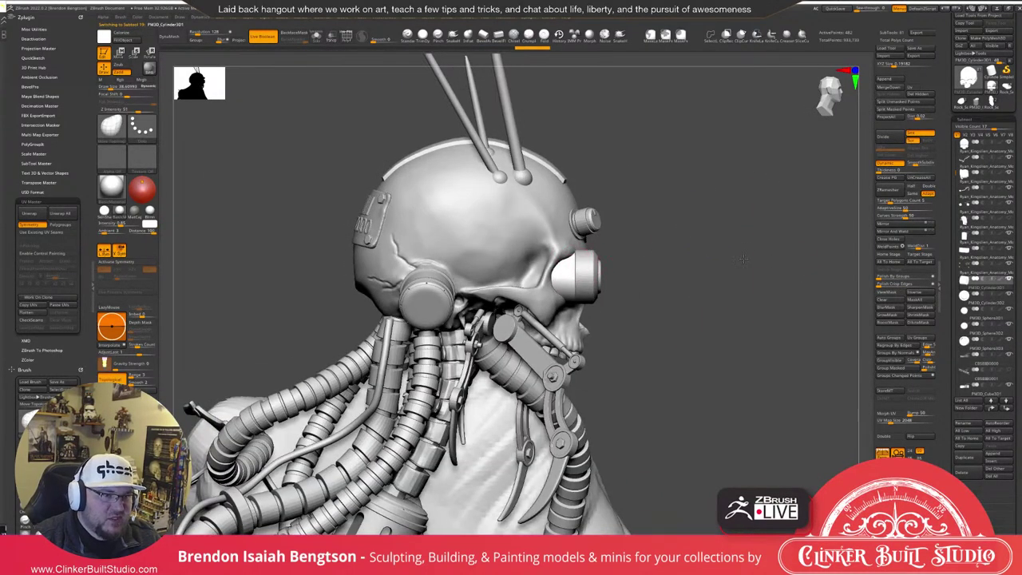
pyautogui.keyDown('alt'); pyautogui.moveTo(743, 258); pyautogui.dragTo(803, 255); pyautogui.keyUp('alt')
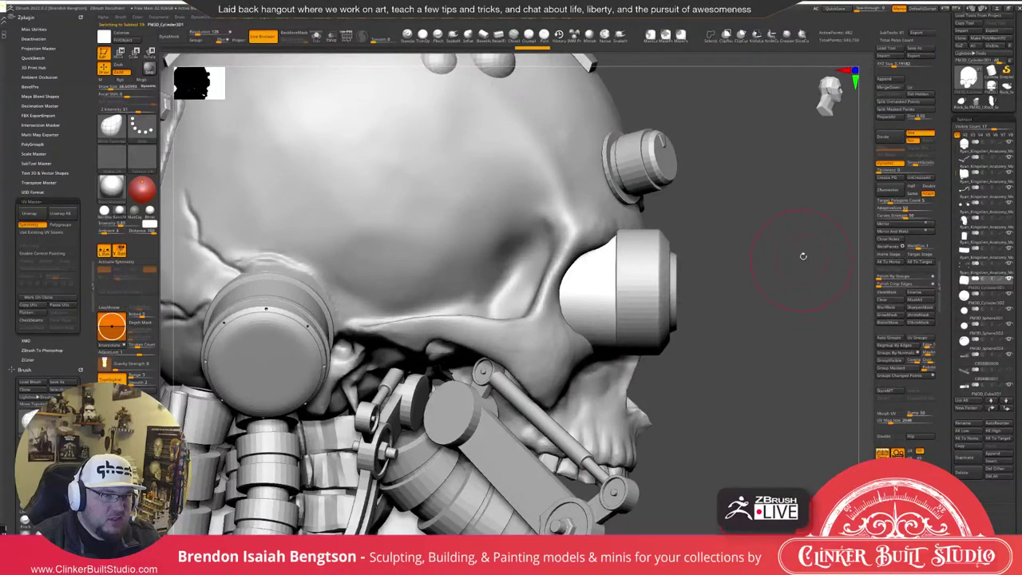
pyautogui.moveTo(803, 256); pyautogui.dragTo(571, 230)
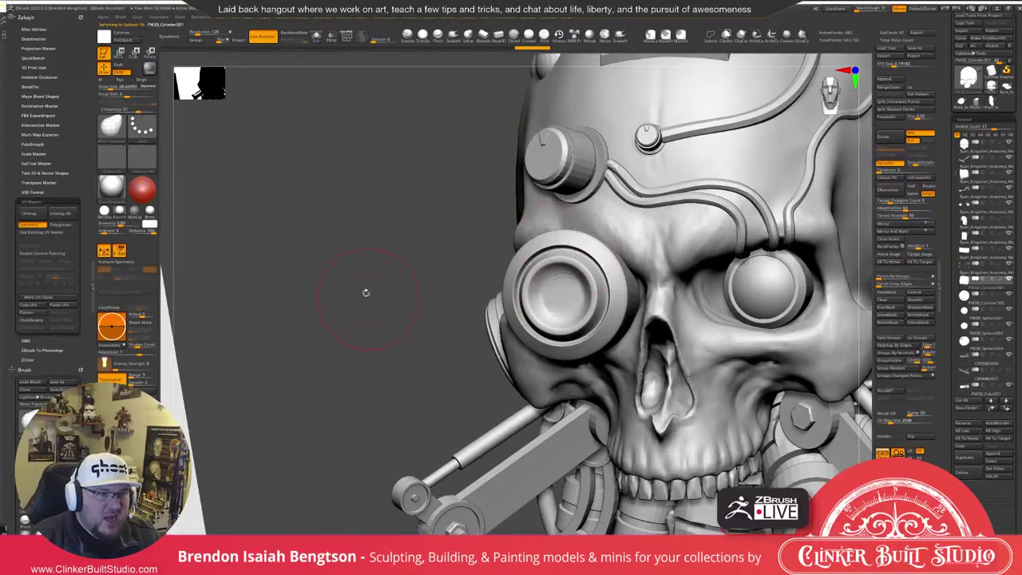
pyautogui.moveTo(327, 289); pyautogui.dragTo(417, 282)
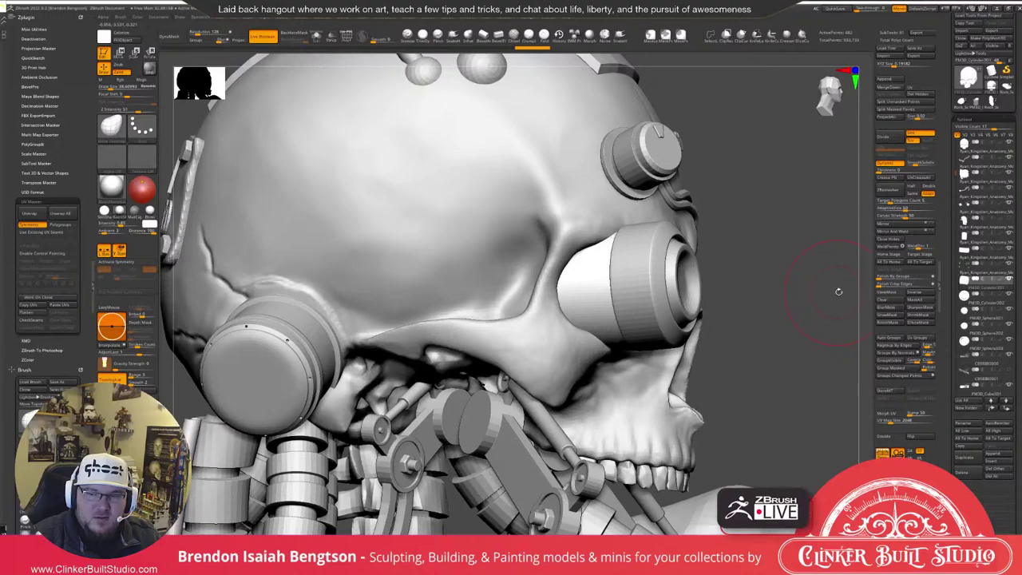
pyautogui.moveTo(838, 291); pyautogui.dragTo(752, 249)
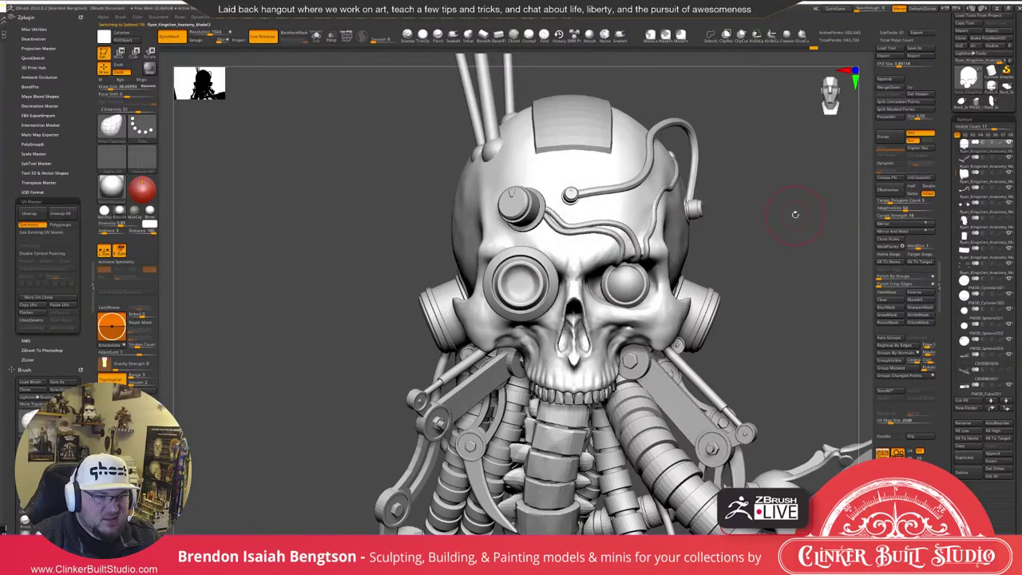
pyautogui.moveTo(795, 213); pyautogui.dragTo(755, 212)
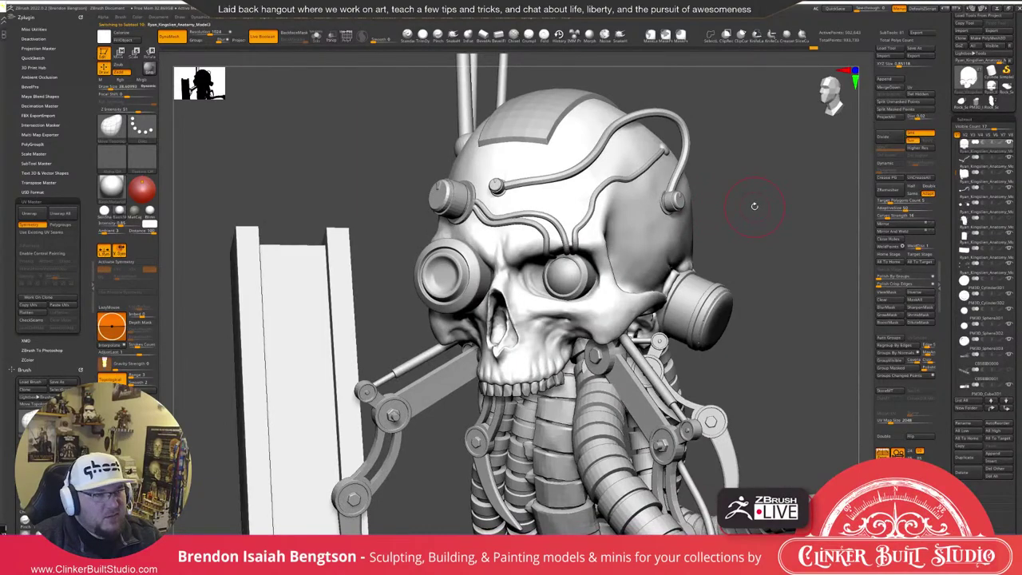
pyautogui.moveTo(754, 206); pyautogui.dragTo(765, 222)
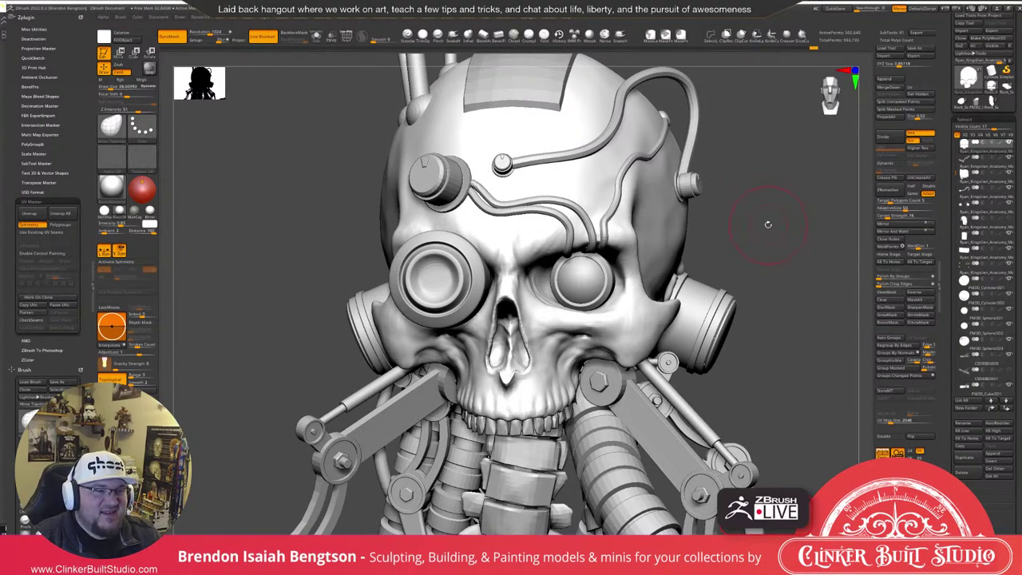
# Isolate the skull subtool, inspect it from the front and three-quarter views, and step back through its recent edits.
pyautogui.moveTo(767, 223); pyautogui.dragTo(759, 213)
pyautogui.hotkey('alt', 's')
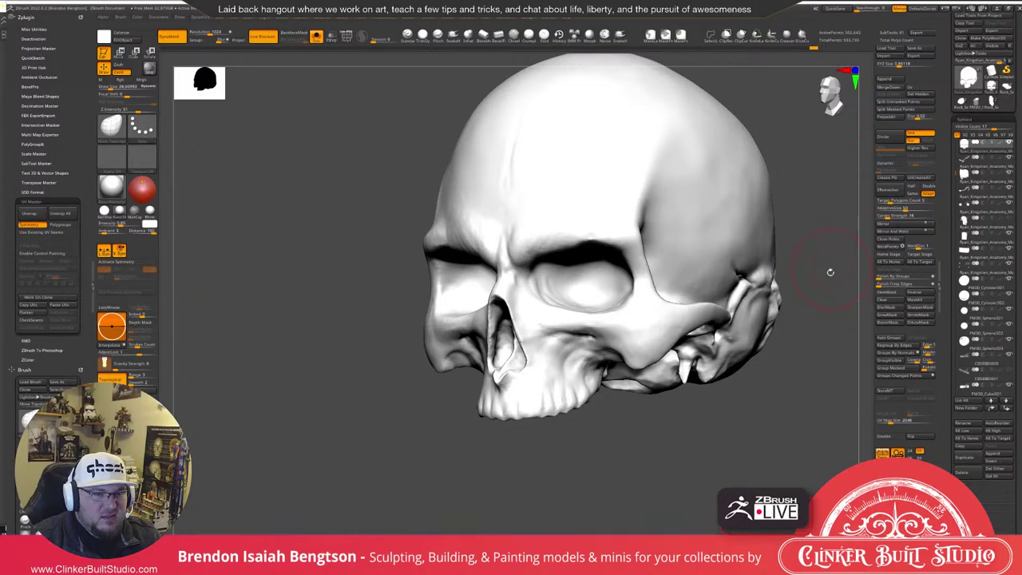
pyautogui.keyDown('alt'); pyautogui.moveTo(830, 272); pyautogui.dragTo(820, 262); pyautogui.keyUp('alt')
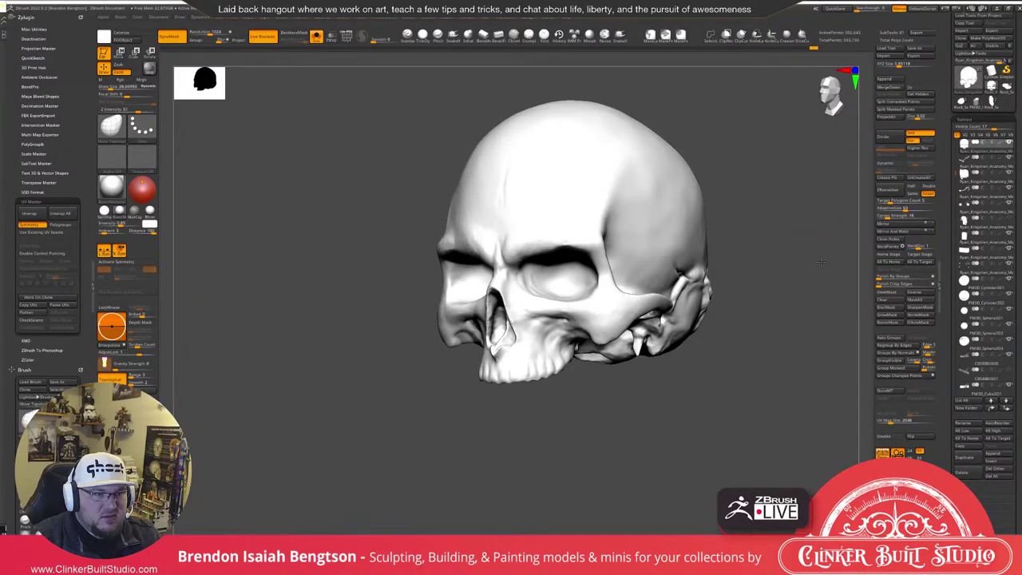
pyautogui.moveTo(820, 261); pyautogui.dragTo(846, 227)
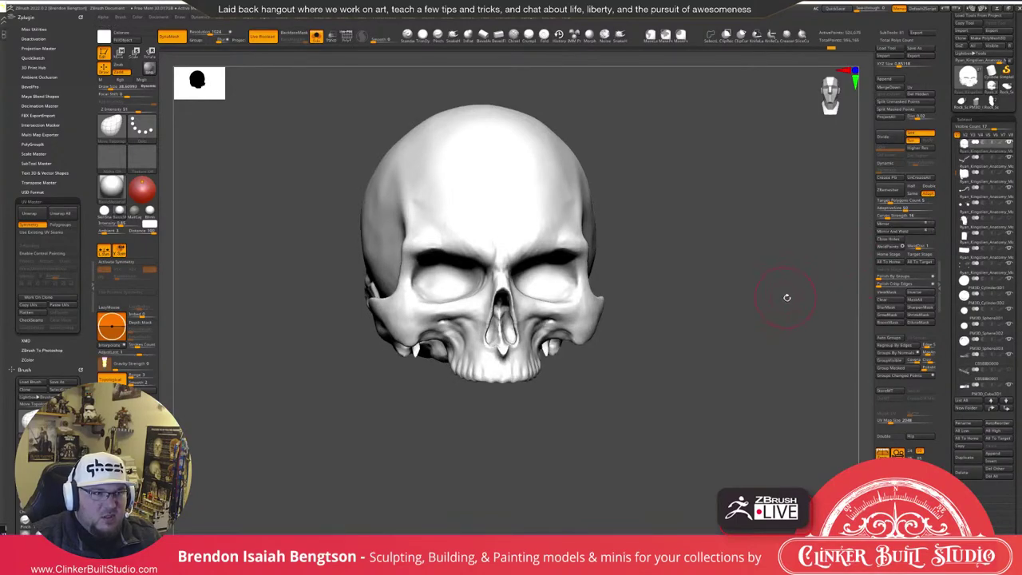
pyautogui.moveTo(786, 297); pyautogui.dragTo(788, 300)
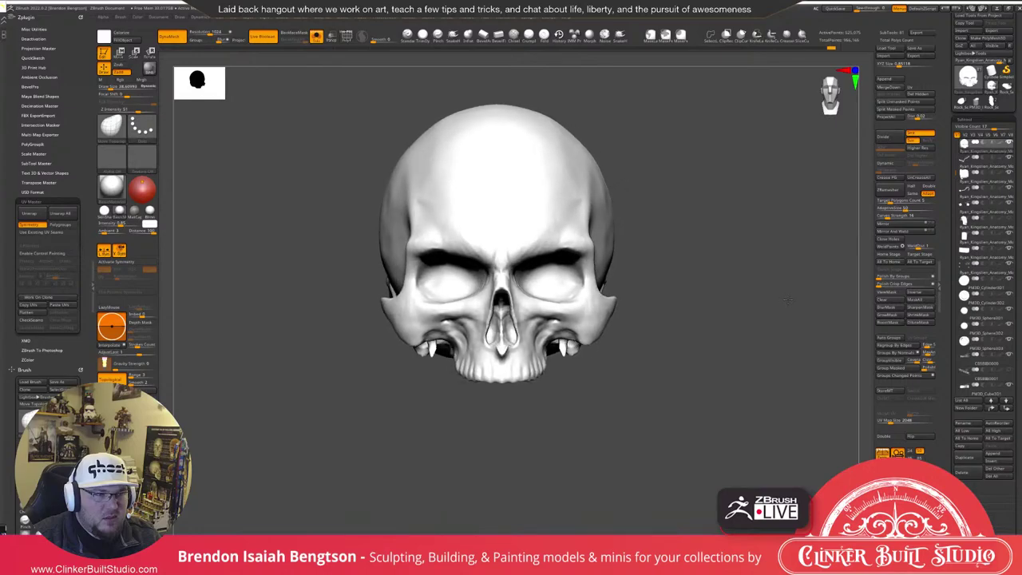
pyautogui.hotkey('ctrl', 'z')
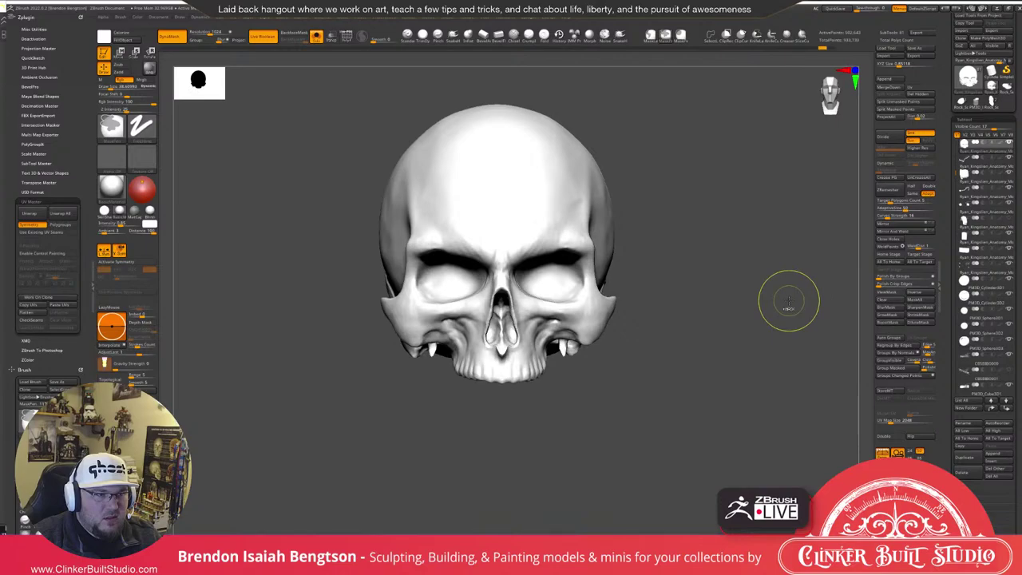
pyautogui.hotkey('ctrl', 'z')
pyautogui.moveTo(789, 300); pyautogui.dragTo(775, 298)
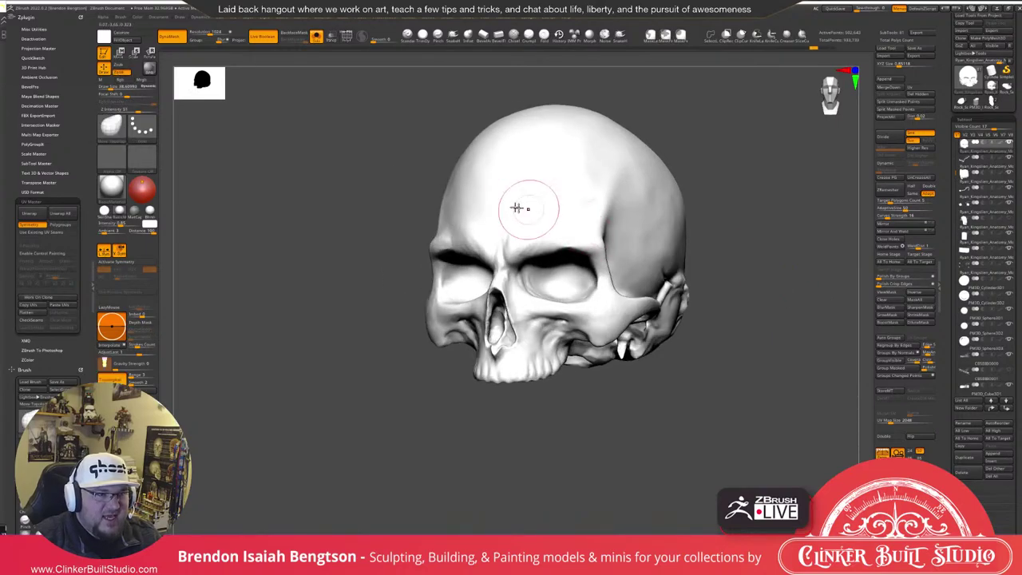
pyautogui.moveTo(506, 433); pyautogui.dragTo(529, 433)
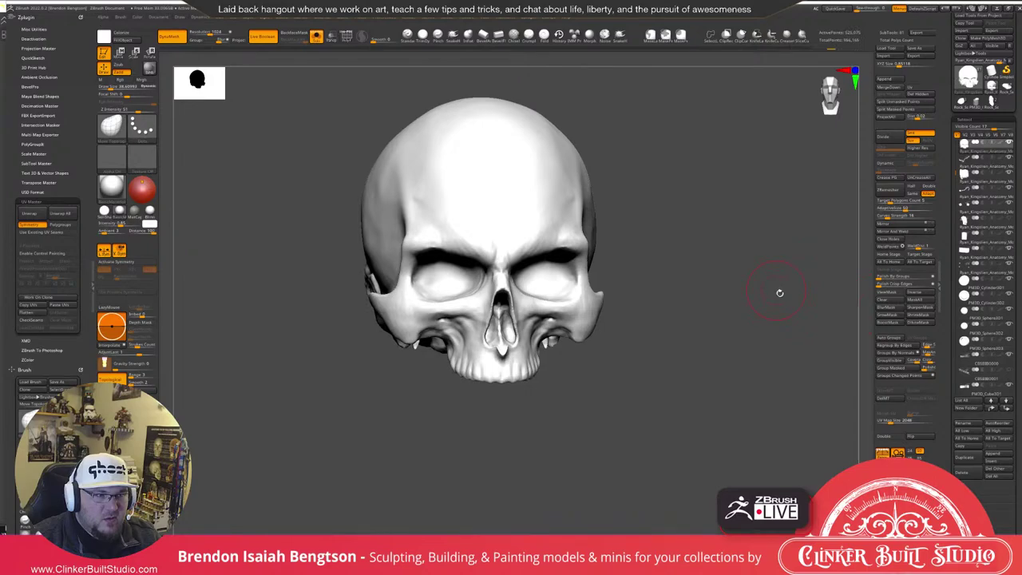
# Try the Morph brush on the skull's brow, skip its note until the next restart, and undo the last edits.
pyautogui.press('b')
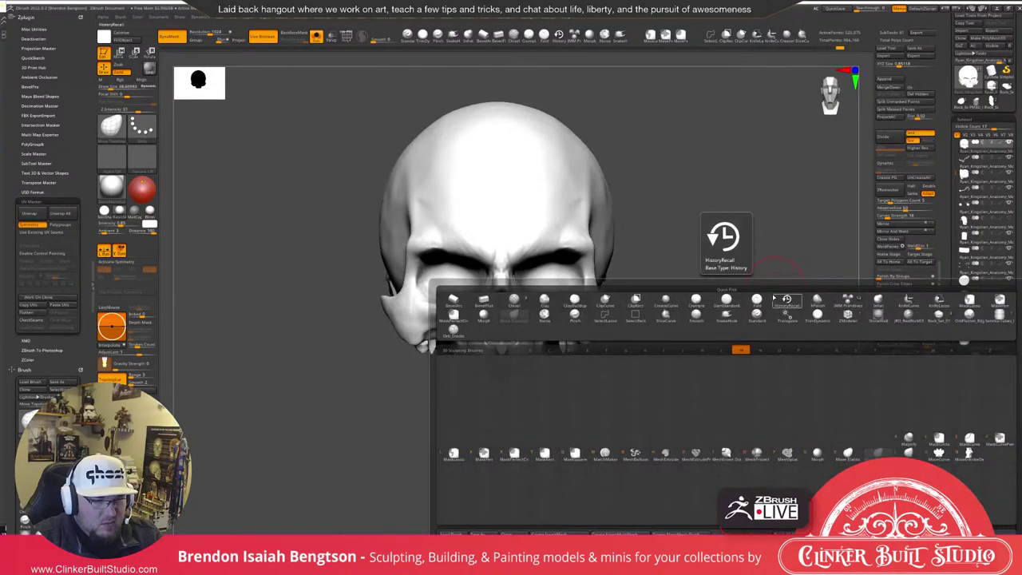
pyautogui.click(593, 457)
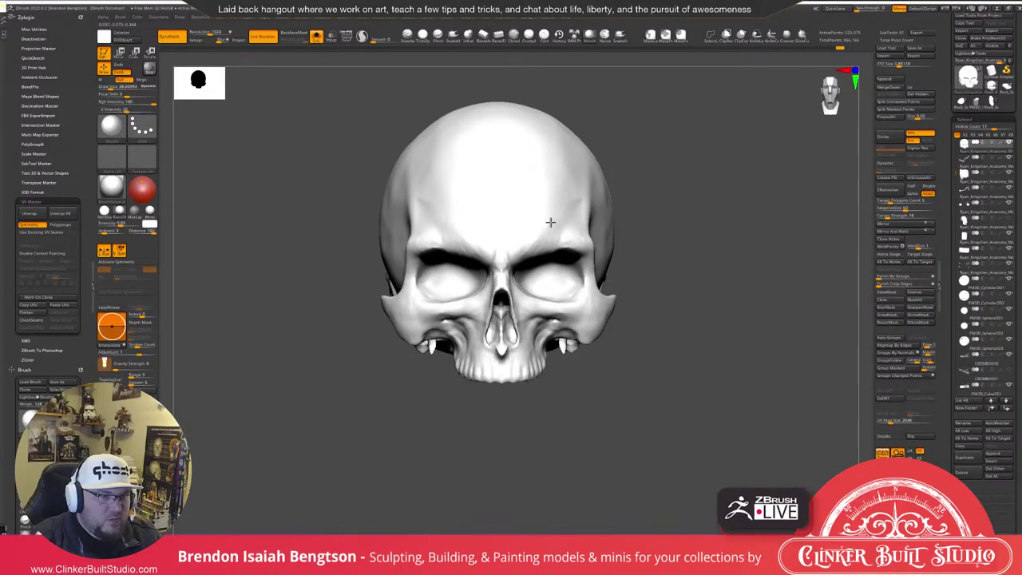
pyautogui.press('space')
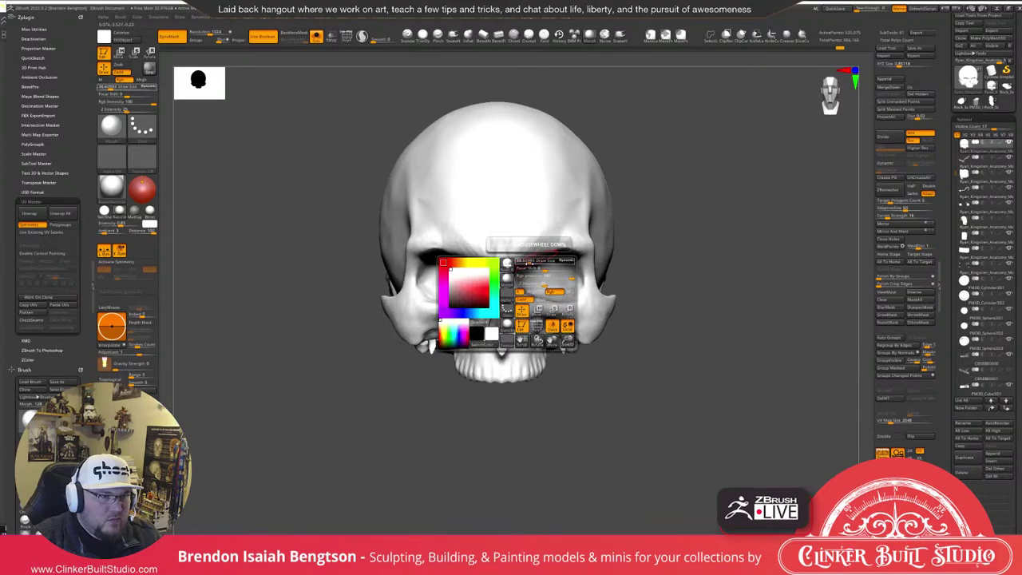
pyautogui.click(535, 246)
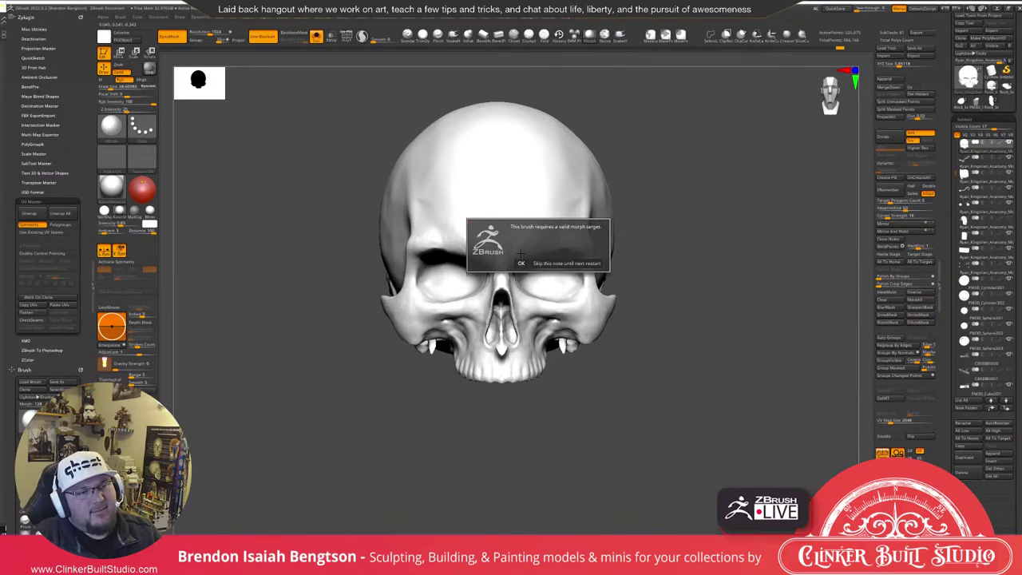
pyautogui.click(584, 263)
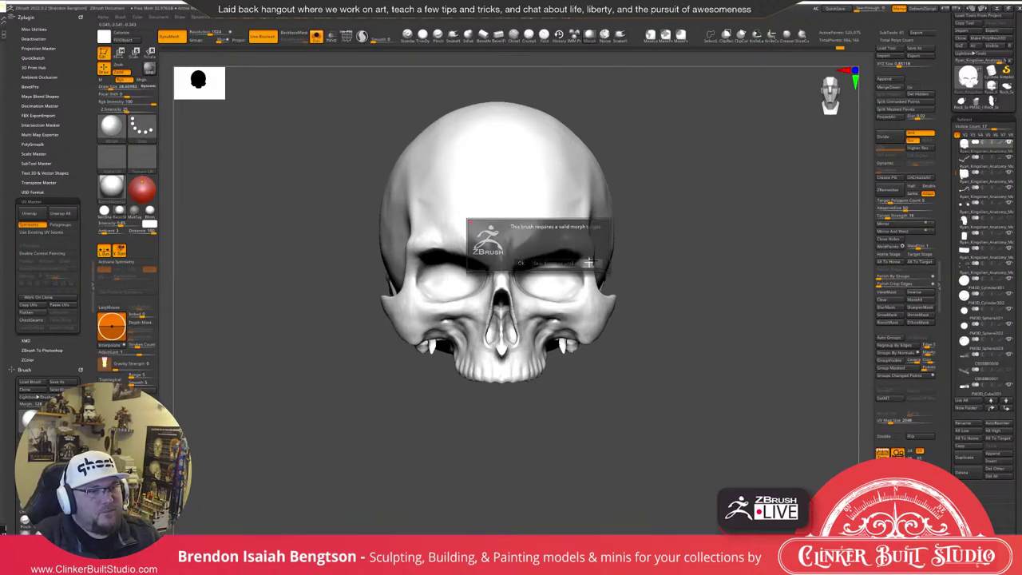
pyautogui.hotkey('ctrl', 'z')
pyautogui.hotkey('ctrl', 'z')
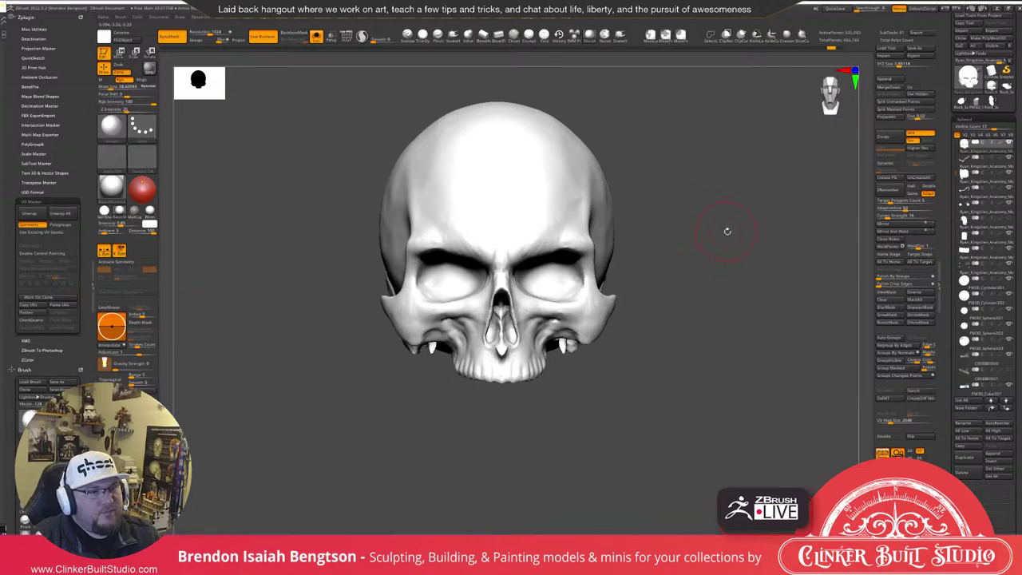
# Enlarge the draw size to about 77, mask the raised, cracked bone at the skull's rear side, and invert the mask.
pyautogui.moveTo(724, 230); pyautogui.dragTo(700, 234)
pyautogui.moveTo(701, 234); pyautogui.dragTo(694, 236, button='right')
pyautogui.press('space')
pyautogui.moveTo(709, 262); pyautogui.dragTo(727, 261)
pyautogui.keyDown('alt'); pyautogui.moveTo(726, 292); pyautogui.dragTo(573, 280, button='right'); pyautogui.keyUp('alt')
pyautogui.moveTo(589, 269)
pyautogui.keyDown('ctrl'); pyautogui.mouseDown()
pyautogui.moveTo(558, 307)
pyautogui.moveTo(599, 259)
pyautogui.moveTo(589, 250)
pyautogui.mouseUp(); pyautogui.keyUp('ctrl')
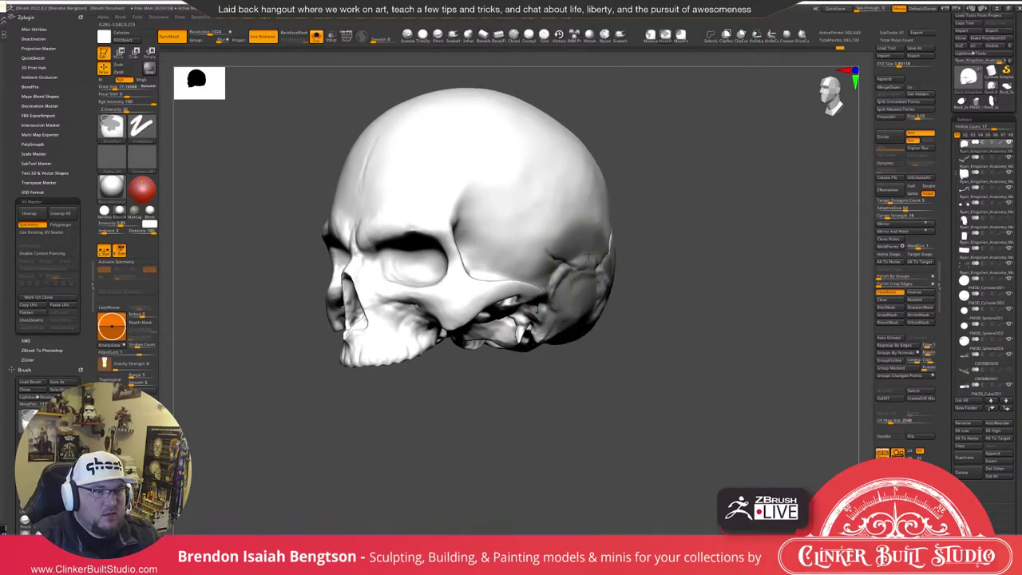
pyautogui.keyDown('ctrl'); pyautogui.click(642, 299); pyautogui.keyUp('ctrl')
pyautogui.keyDown('shift'); pyautogui.moveTo(617, 299); pyautogui.dragTo(809, 164); pyautogui.keyUp('shift')
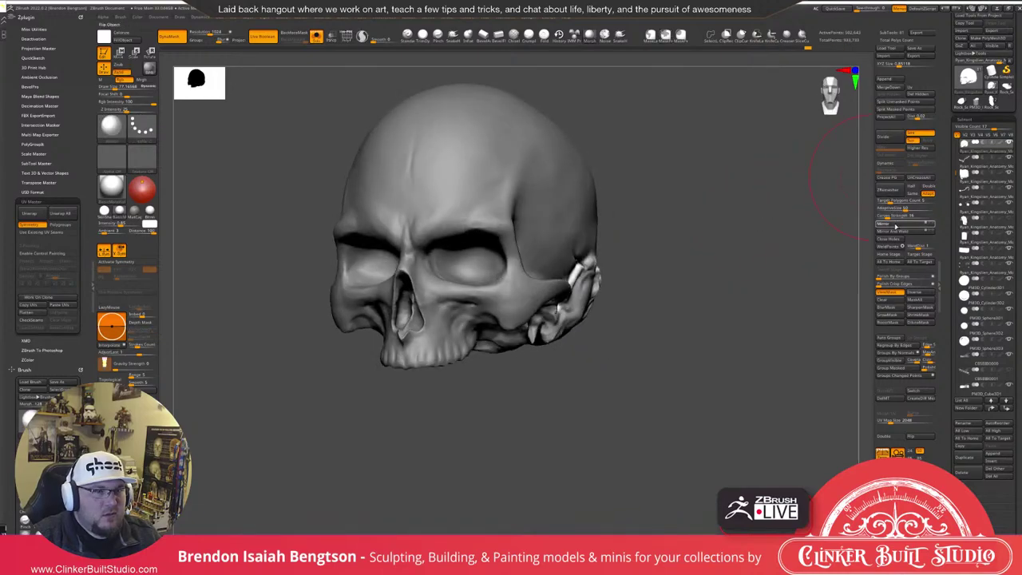
# Try Mirror And Weld on the partly masked skull, check both sides, and undo it.
pyautogui.click(895, 231)
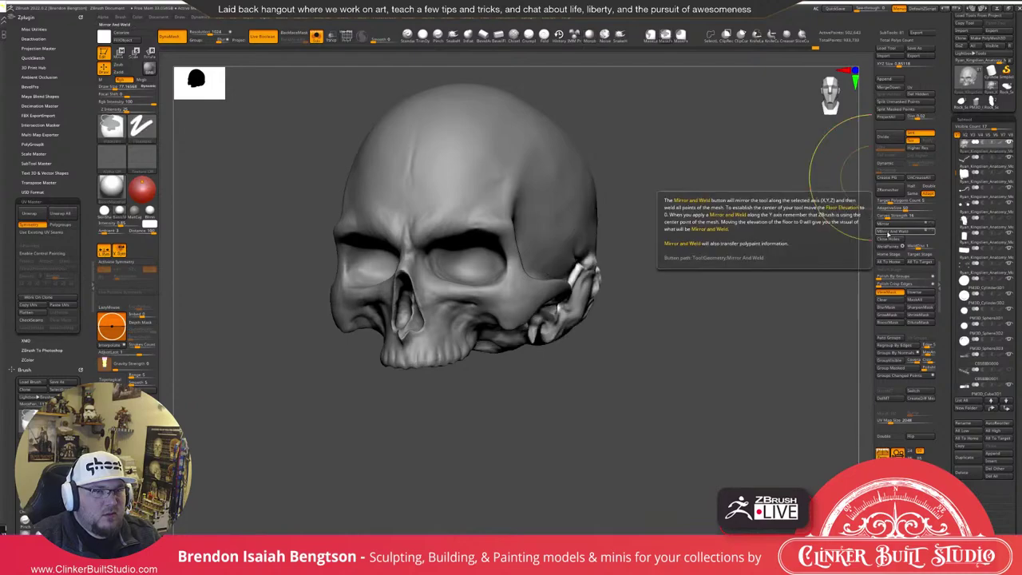
pyautogui.click(888, 231)
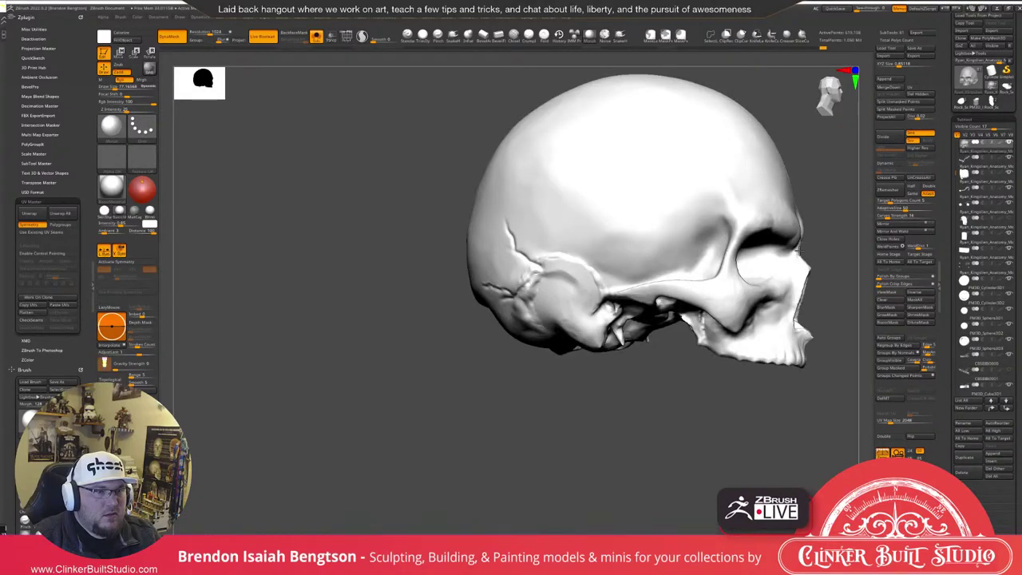
pyautogui.moveTo(800, 251)
pyautogui.mouseDown()
pyautogui.moveTo(748, 249)
pyautogui.moveTo(741, 260)
pyautogui.mouseUp()
pyautogui.keyDown('ctrl'); pyautogui.click(741, 259); pyautogui.keyUp('ctrl')
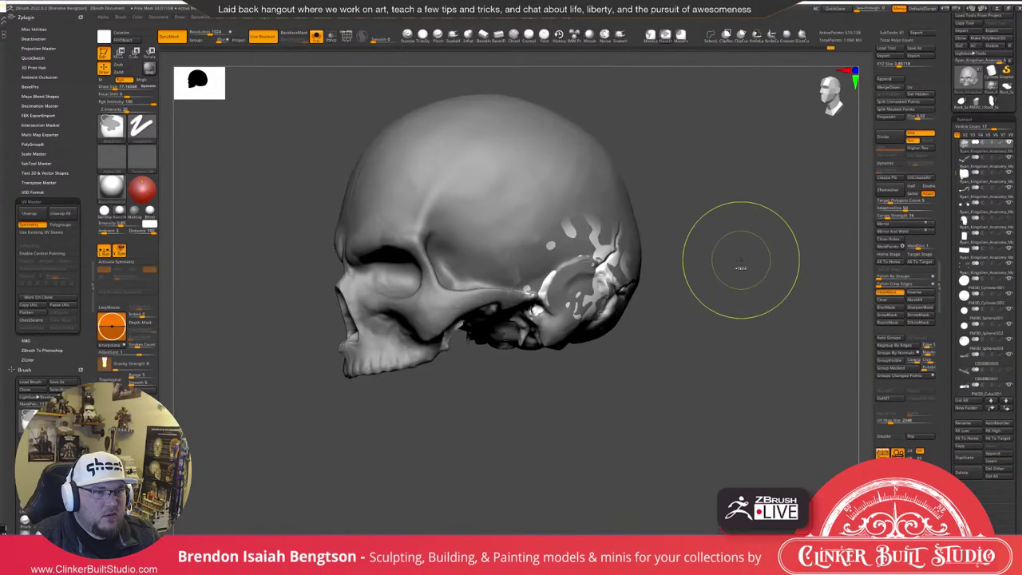
pyautogui.hotkey('ctrl', 'z')
pyautogui.hotkey('ctrl', 'z')
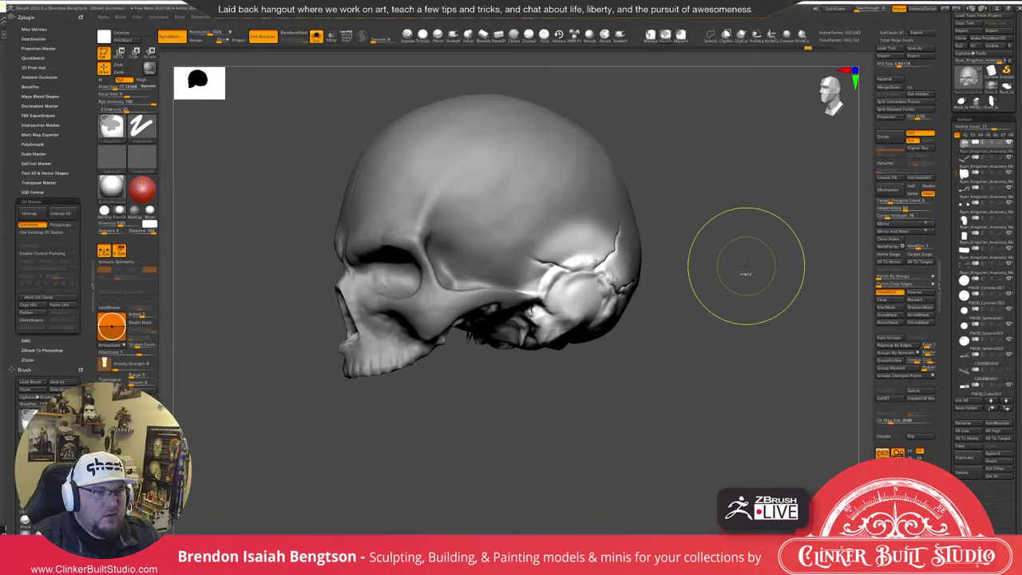
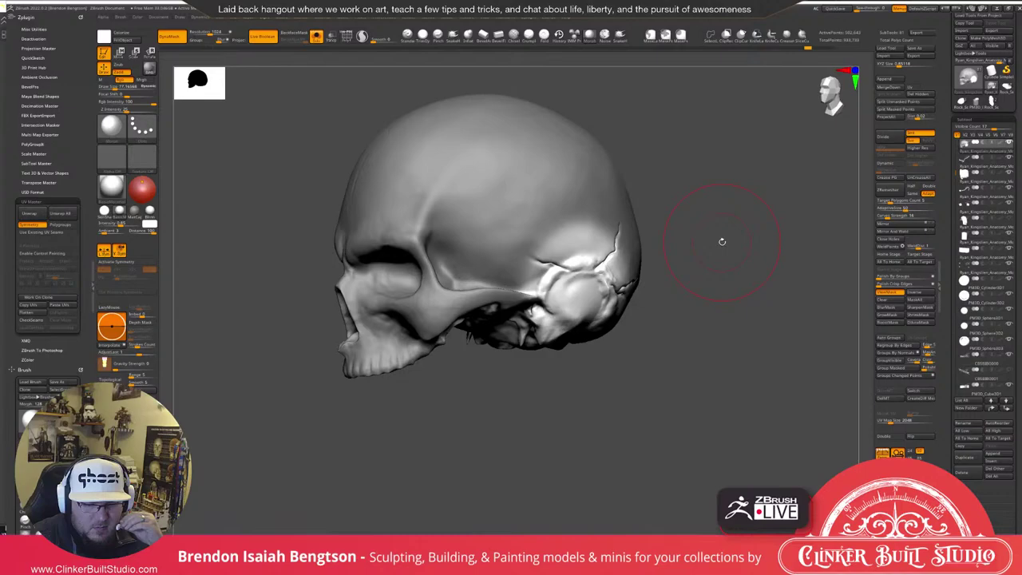
# Bring back the full creature without the mask shading and examine the head from the front and side.
pyautogui.moveTo(722, 241)
pyautogui.mouseDown()
pyautogui.moveTo(750, 238)
pyautogui.moveTo(728, 217)
pyautogui.moveTo(764, 226)
pyautogui.moveTo(750, 221)
pyautogui.moveTo(731, 235)
pyautogui.mouseUp()
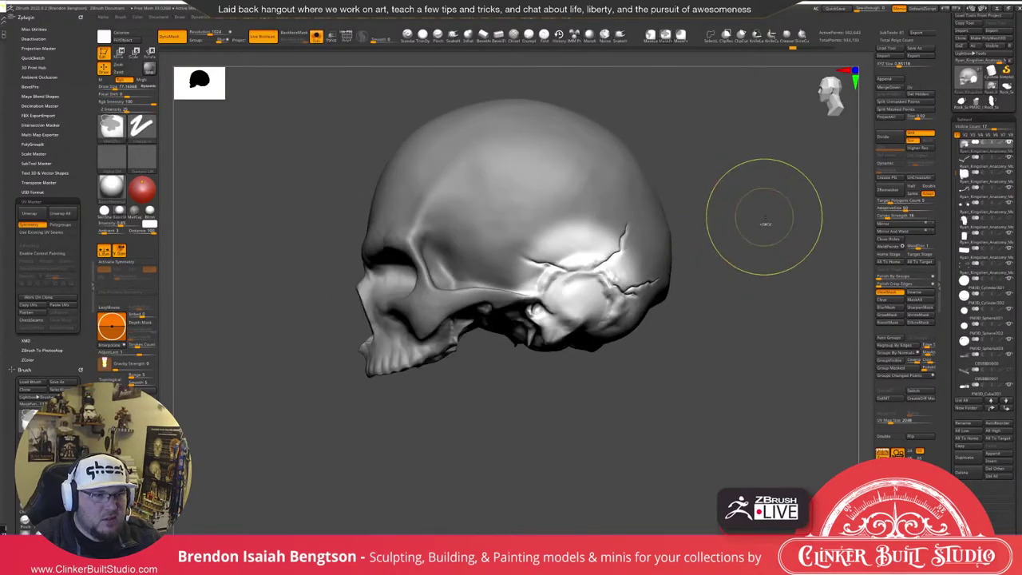
pyautogui.hotkey('ctrl', 'h')
pyautogui.moveTo(767, 206); pyautogui.dragTo(762, 245)
pyautogui.moveTo(640, 379); pyautogui.dragTo(609, 370)
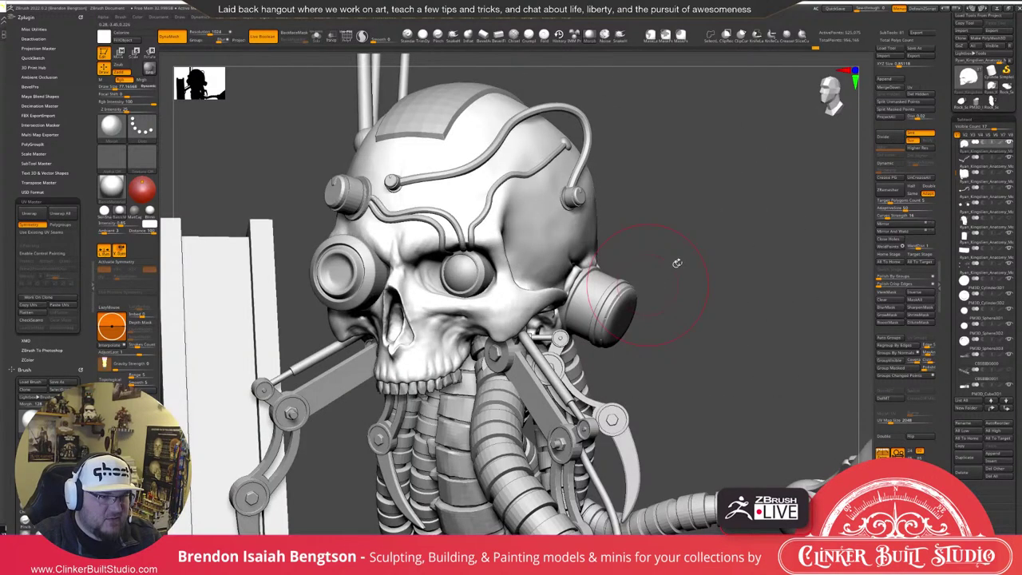
pyautogui.moveTo(676, 263); pyautogui.dragTo(741, 212)
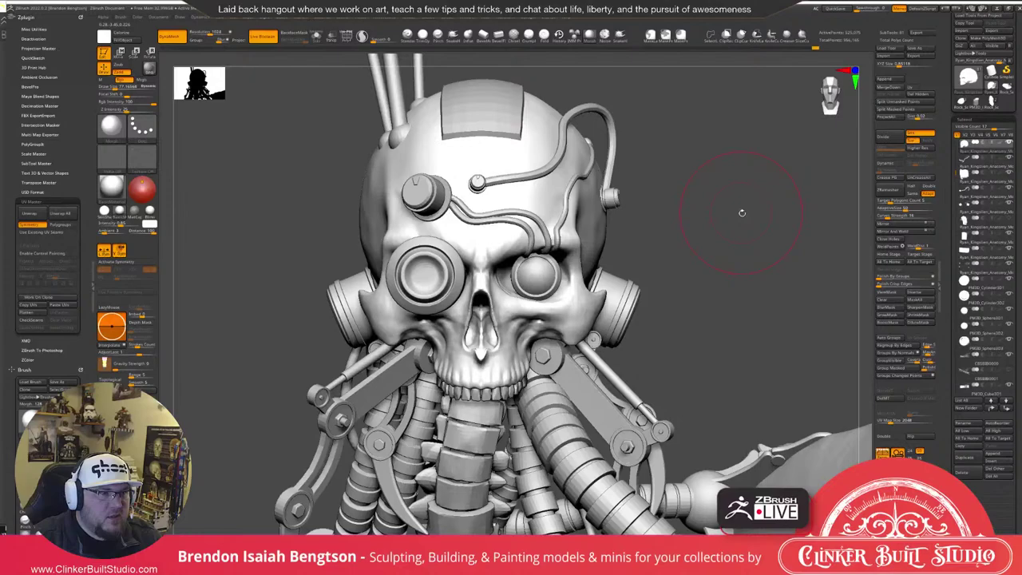
pyautogui.moveTo(741, 213); pyautogui.dragTo(822, 214)
pyautogui.moveTo(622, 264)
pyautogui.mouseDown()
pyautogui.moveTo(534, 268)
pyautogui.moveTo(503, 222)
pyautogui.mouseUp()
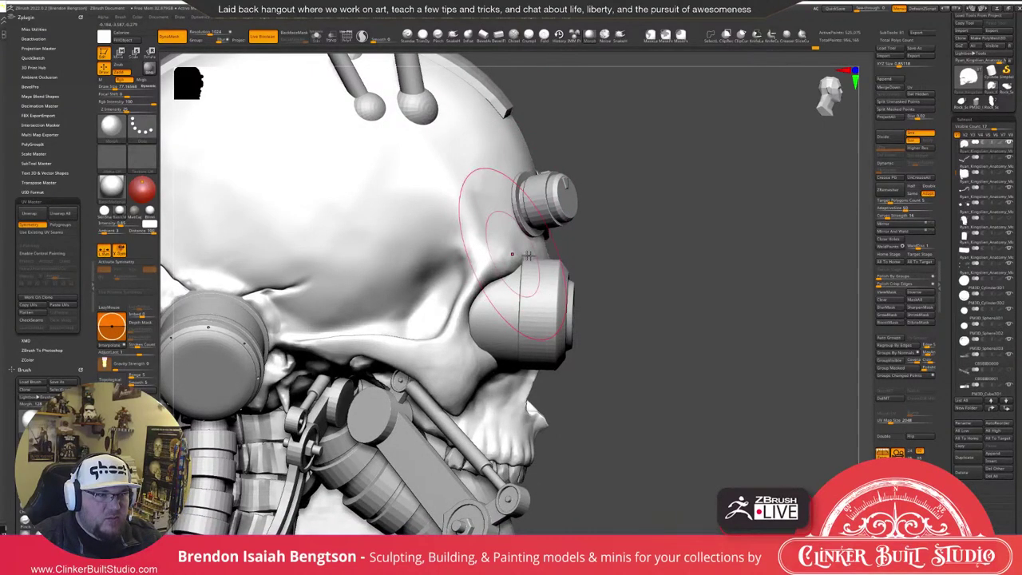
pyautogui.moveTo(622, 257); pyautogui.dragTo(610, 275)
# Append a cube subtool, select it, and frame it with the transform gizmo active.
pyautogui.click(885, 79)
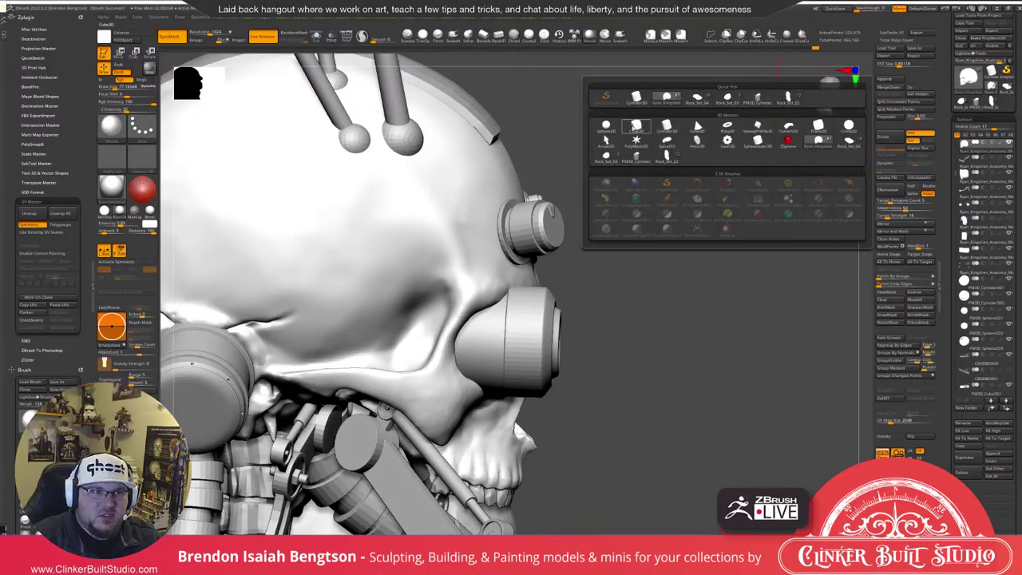
pyautogui.click(666, 137)
pyautogui.moveTo(659, 232)
pyautogui.keyDown('alt'); pyautogui.mouseDown()
pyautogui.moveTo(668, 151)
pyautogui.moveTo(525, 332)
pyautogui.mouseUp(); pyautogui.keyUp('alt')
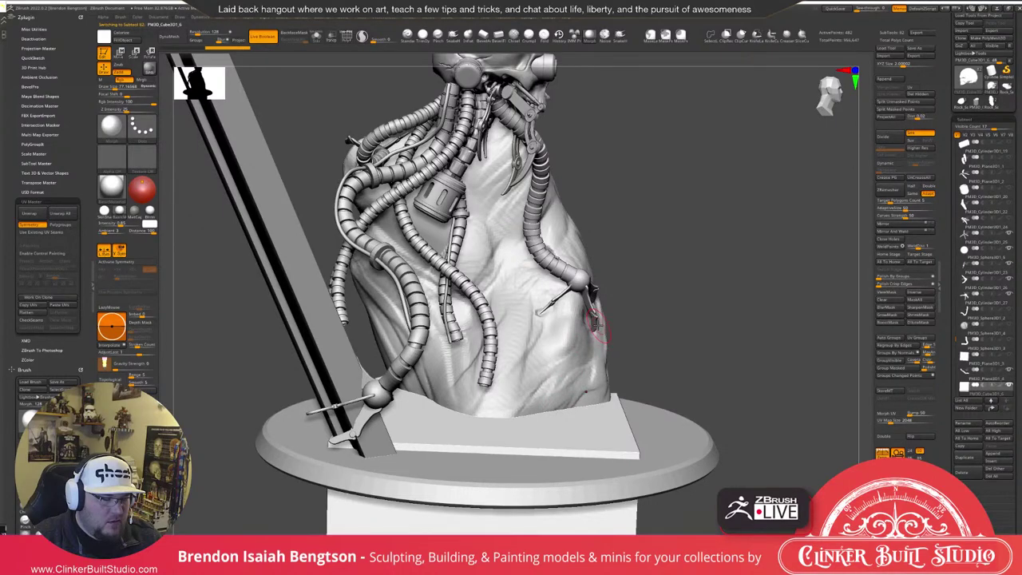
pyautogui.press('f')
pyautogui.press('w')
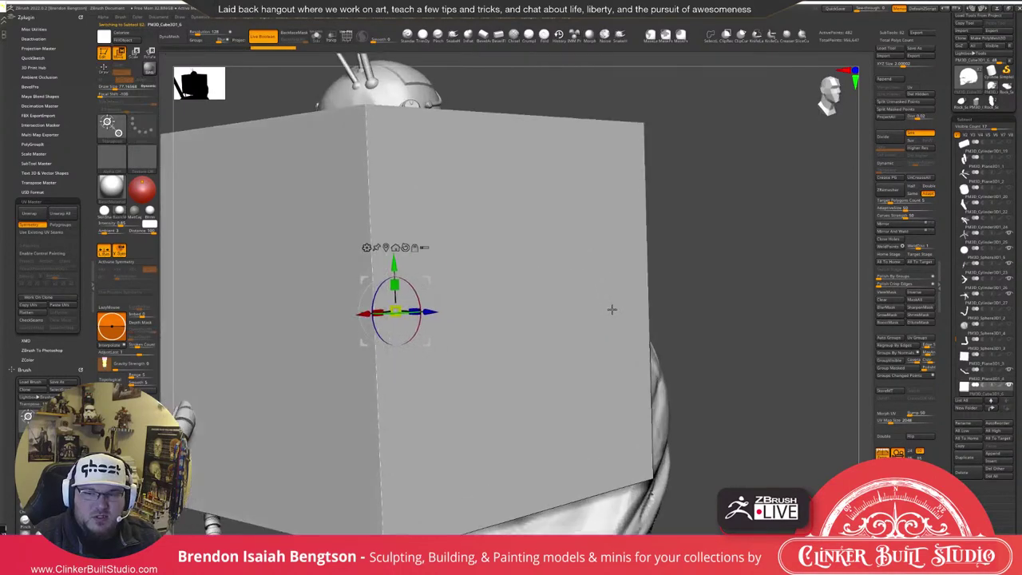
# Scale the cube down to a small block and raise it to just below the skull's jaw at the neck.
pyautogui.keyDown('alt'); pyautogui.moveTo(612, 308); pyautogui.dragTo(693, 280, button='right'); pyautogui.keyUp('alt')
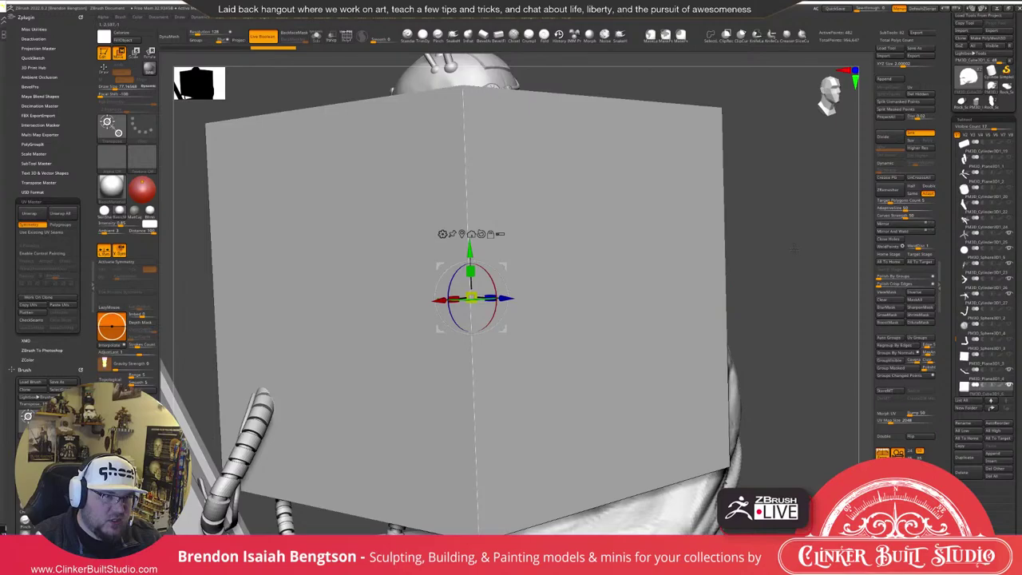
pyautogui.moveTo(794, 248); pyautogui.dragTo(823, 248)
pyautogui.moveTo(471, 296); pyautogui.dragTo(353, 446)
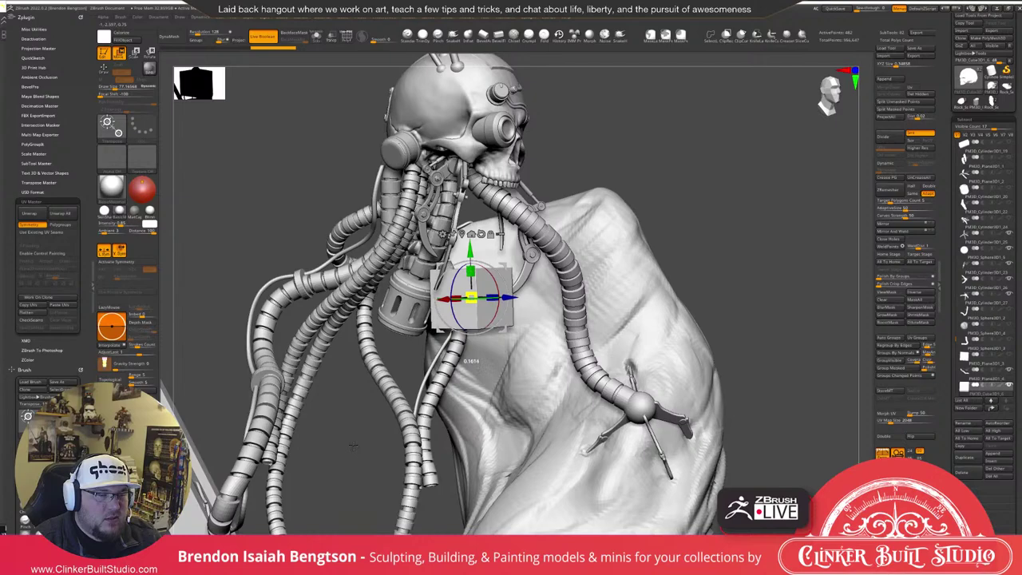
pyautogui.moveTo(470, 252); pyautogui.dragTo(469, 199)
pyautogui.moveTo(751, 142); pyautogui.dragTo(675, 209)
# Reselect the skull, load the ClayBuildup brush with a draw size of about 9, and stroke clay beside the nasal opening.
pyautogui.keyDown('alt'); pyautogui.click(528, 232); pyautogui.keyUp('alt')
pyautogui.press('q')
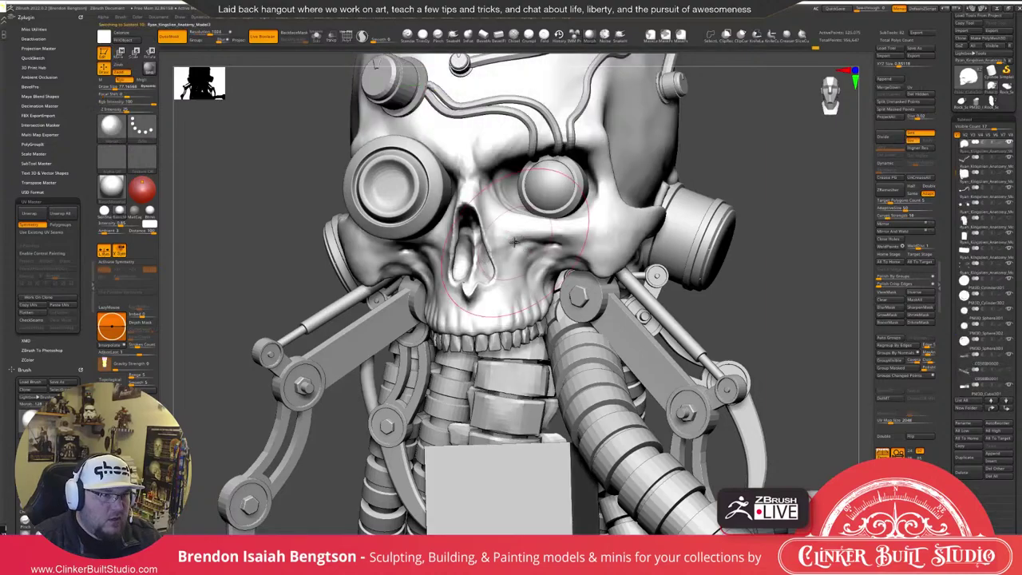
pyautogui.moveTo(523, 240); pyautogui.dragTo(474, 275, button='right')
pyautogui.press('space')
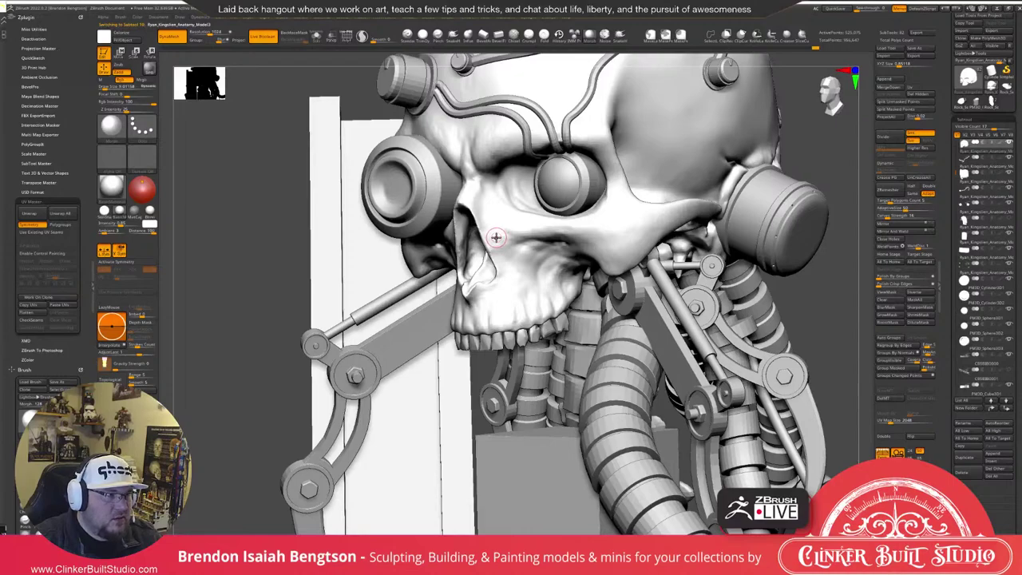
pyautogui.press('b')
pyautogui.press('c')
pyautogui.press('b')
pyautogui.moveTo(484, 240)
pyautogui.mouseDown()
pyautogui.moveTo(490, 233)
pyautogui.moveTo(494, 248)
pyautogui.moveTo(487, 260)
pyautogui.mouseUp()
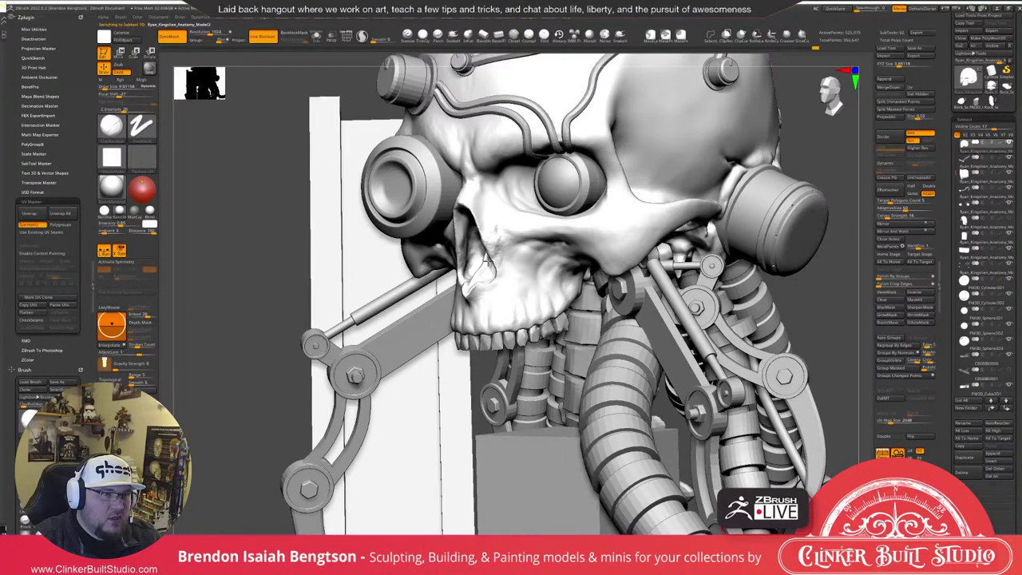
# Enlarge the ClayBuildup draw size to about 29 and work on the thin bone rim around the nasal cavity.
pyautogui.moveTo(487, 260); pyautogui.dragTo(468, 268, button='right')
pyautogui.press('space')
pyautogui.moveTo(479, 271); pyautogui.dragTo(493, 271)
pyautogui.moveTo(511, 255)
pyautogui.mouseDown(button='right')
pyautogui.moveTo(471, 255)
pyautogui.moveTo(490, 247)
pyautogui.moveTo(488, 234)
pyautogui.mouseUp(button='right')
pyautogui.moveTo(490, 237)
pyautogui.mouseDown()
pyautogui.moveTo(502, 244)
pyautogui.moveTo(521, 232)
pyautogui.moveTo(508, 264)
pyautogui.mouseUp()
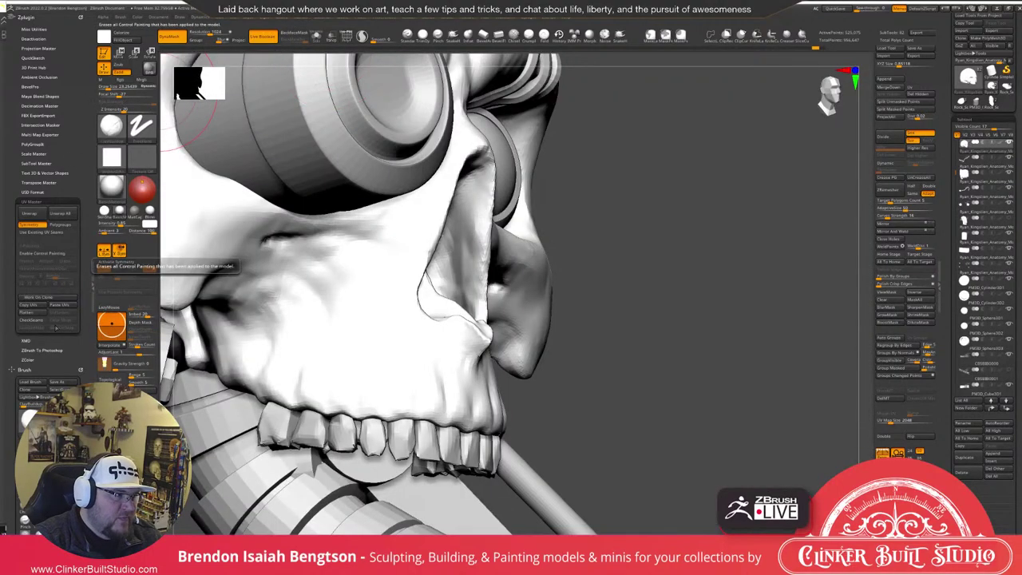
# Enable backface auto masking and stroke clay with a draw size of about 12 on the bone beside the nasal opening.
pyautogui.moveTo(49, 359); pyautogui.dragTo(49, 254)
pyautogui.scroll(2, 49, 254)
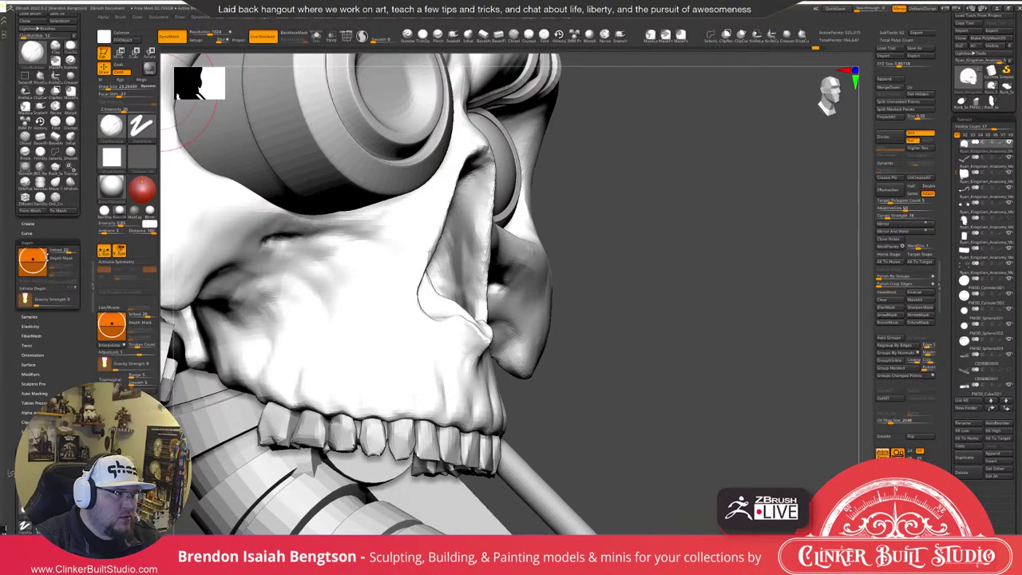
pyautogui.click(34, 393)
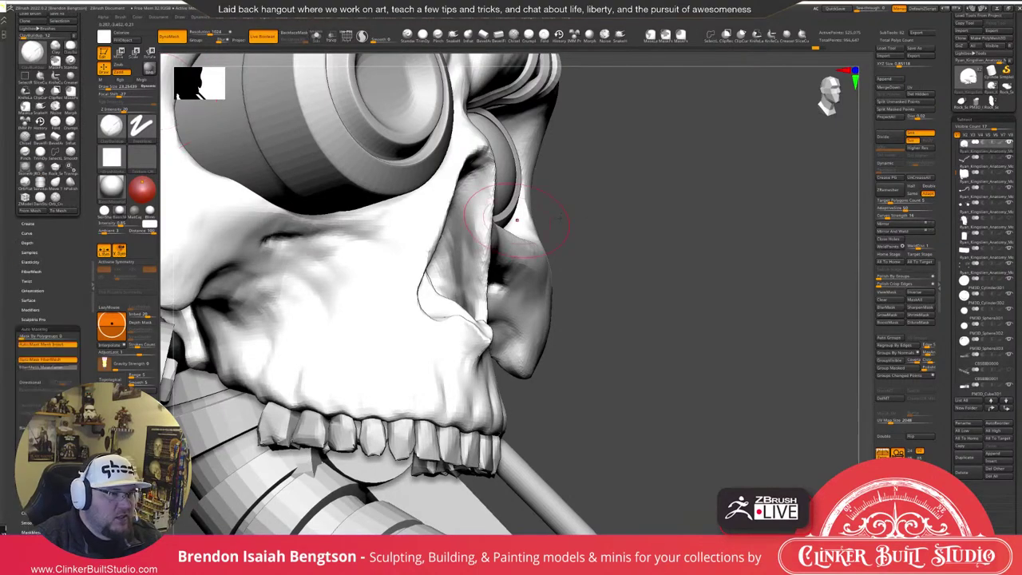
pyautogui.moveTo(638, 225); pyautogui.dragTo(506, 232)
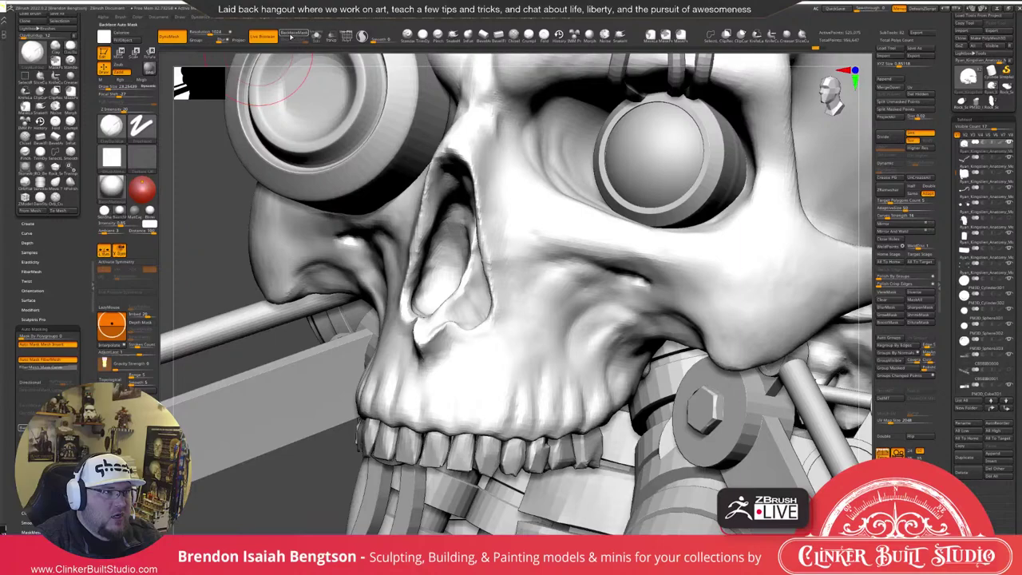
pyautogui.click(292, 36)
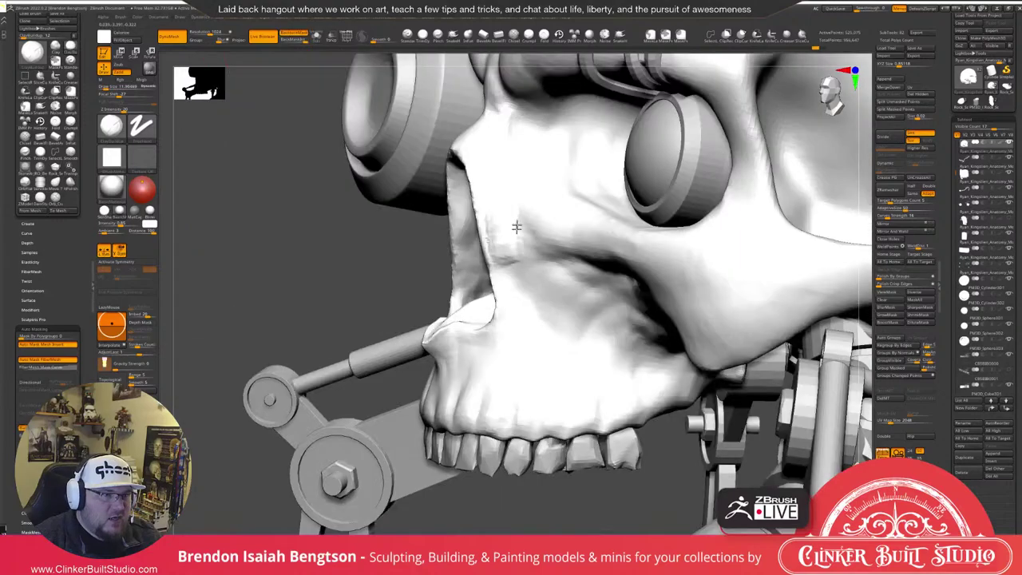
pyautogui.moveTo(516, 226); pyautogui.dragTo(511, 281)
pyautogui.moveTo(515, 250); pyautogui.dragTo(753, 229, button='right')
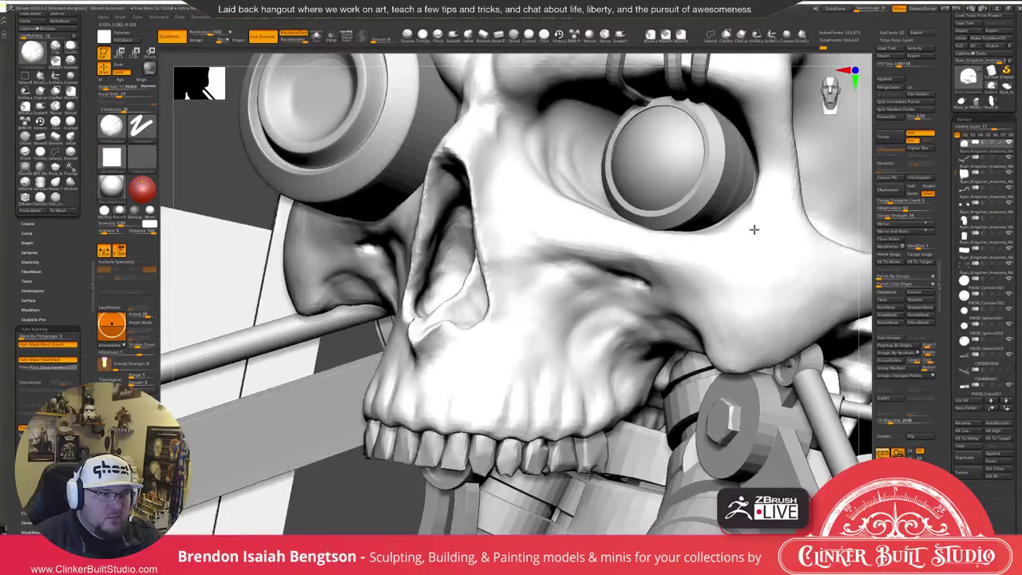
pyautogui.moveTo(753, 229); pyautogui.dragTo(548, 144, button='right')
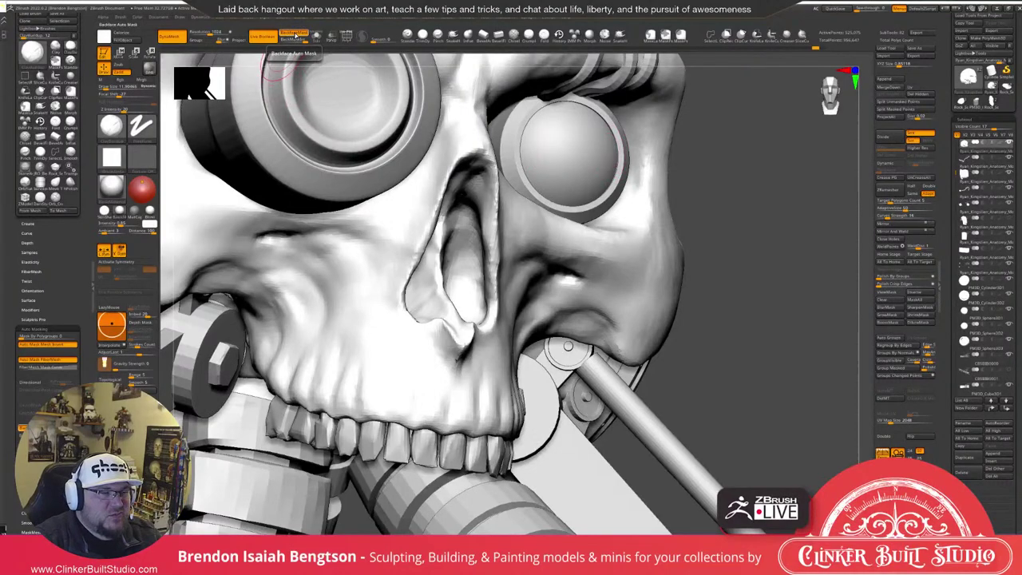
# Switch to the Move Topological brush, enlarge its draw size to about 29, and push the thin bone rim of the nasal opening.
pyautogui.press('b')
pyautogui.press('m')
pyautogui.press('t')
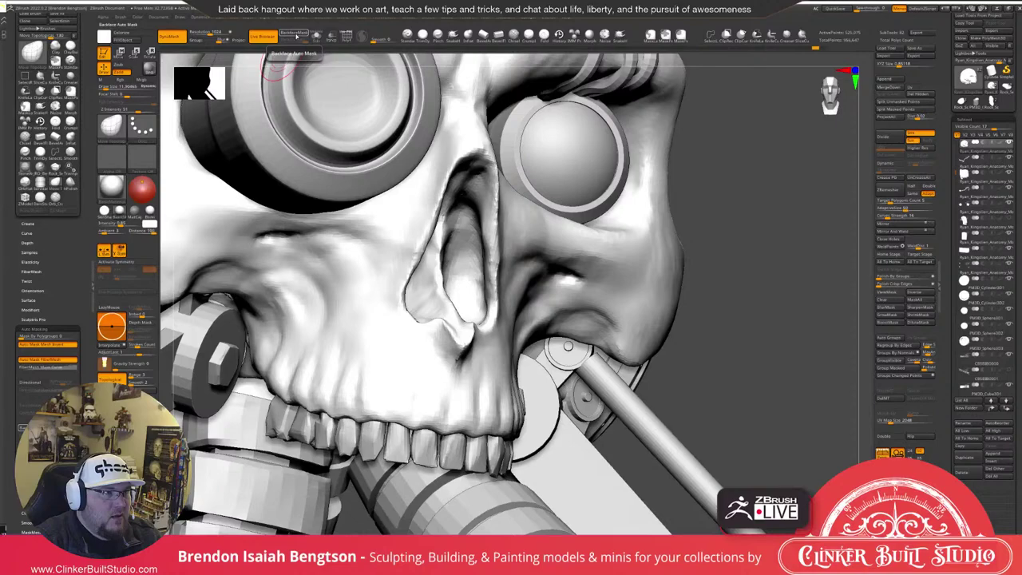
pyautogui.press('space')
pyautogui.moveTo(472, 255)
pyautogui.mouseDown()
pyautogui.moveTo(487, 256)
pyautogui.moveTo(471, 259)
pyautogui.mouseUp()
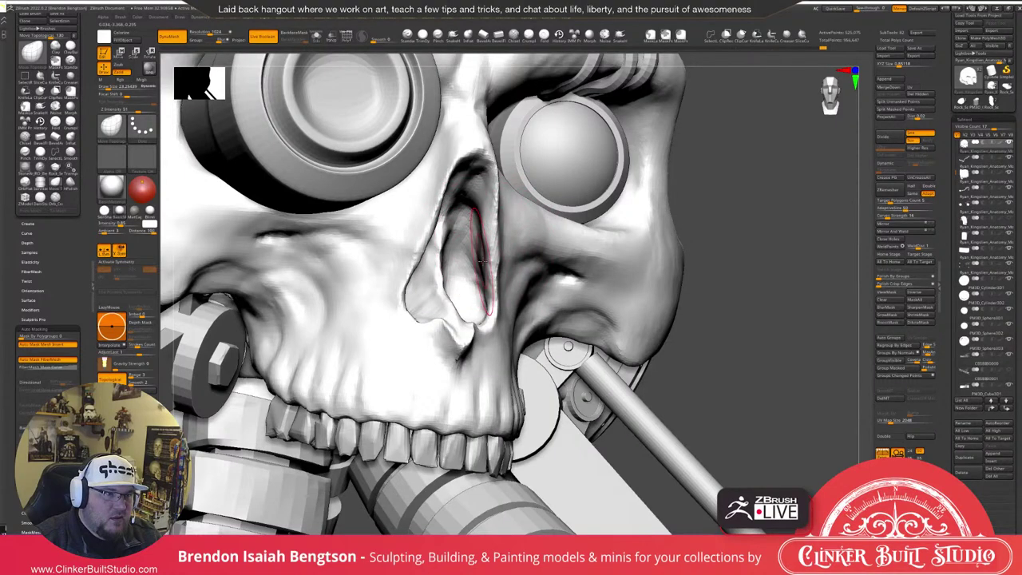
pyautogui.moveTo(772, 230); pyautogui.dragTo(736, 232)
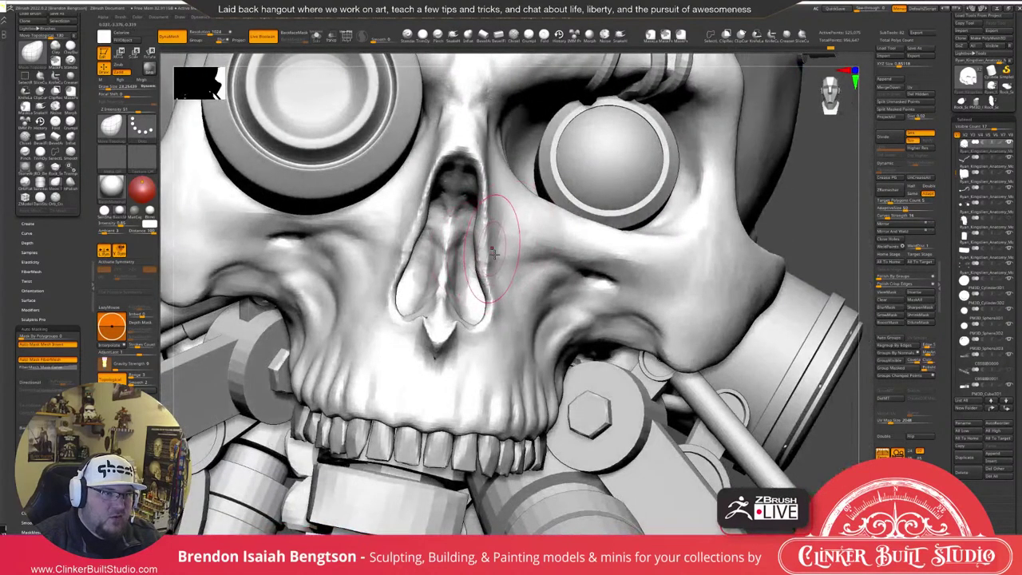
# Turn on backface auto masking for the Move Topological brush and reshape the inner wall of the nasal cavity.
pyautogui.press('ctrl')
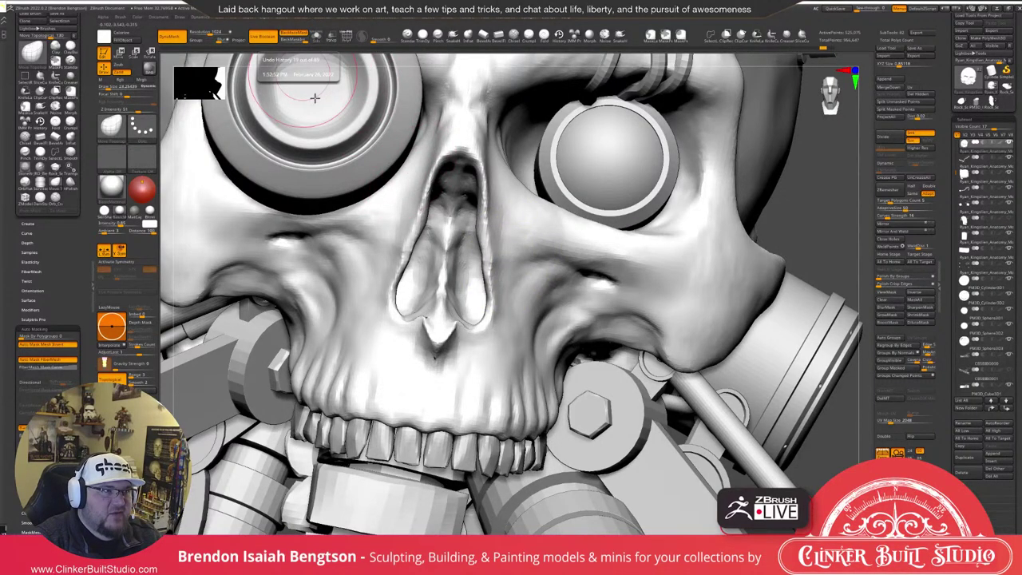
pyautogui.moveTo(315, 98); pyautogui.dragTo(369, 104)
pyautogui.moveTo(503, 244); pyautogui.dragTo(479, 263)
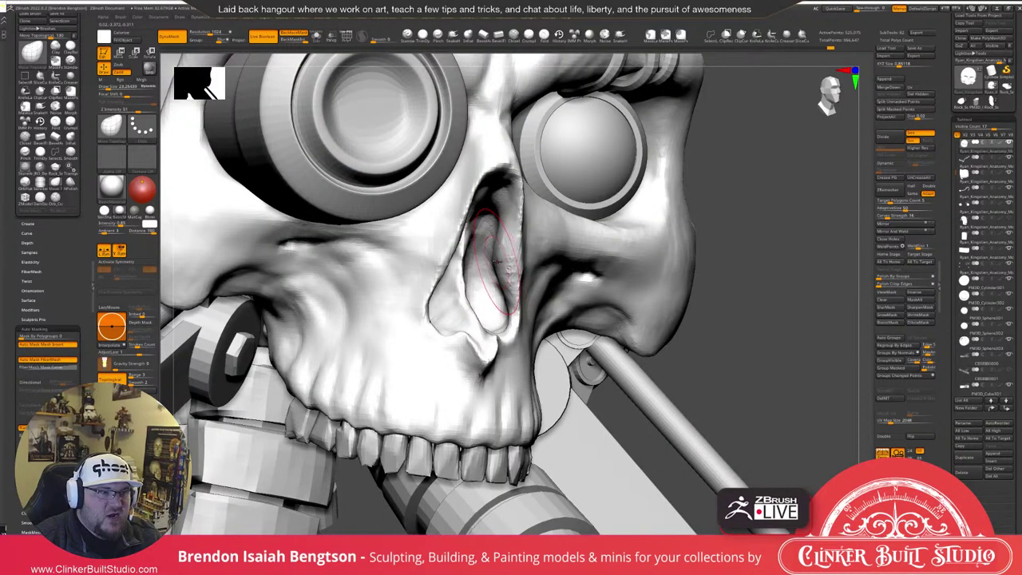
pyautogui.keyDown('ctrl'); pyautogui.moveTo(495, 260); pyautogui.dragTo(486, 276, button='right'); pyautogui.keyUp('ctrl')
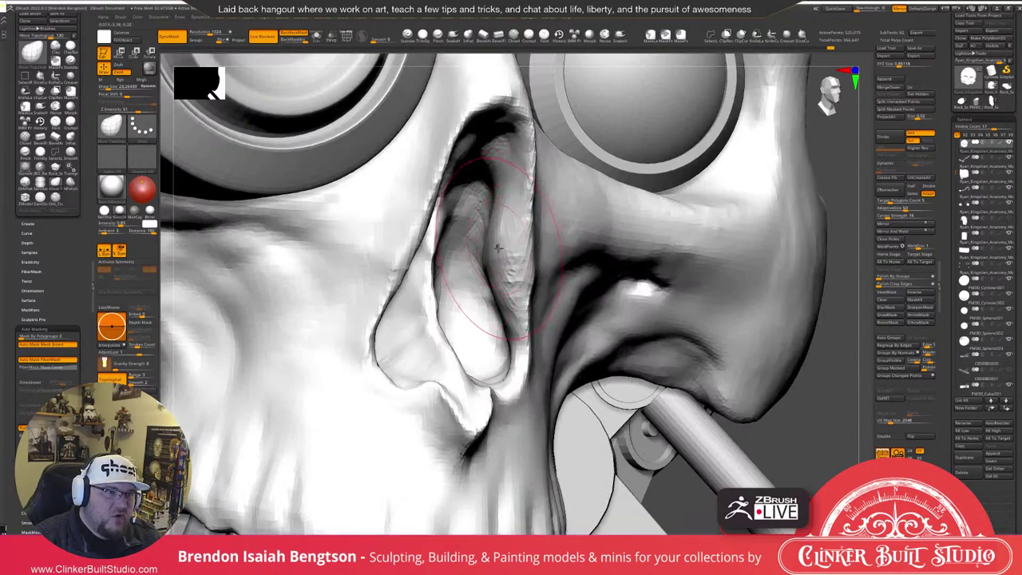
pyautogui.moveTo(494, 247); pyautogui.dragTo(489, 253)
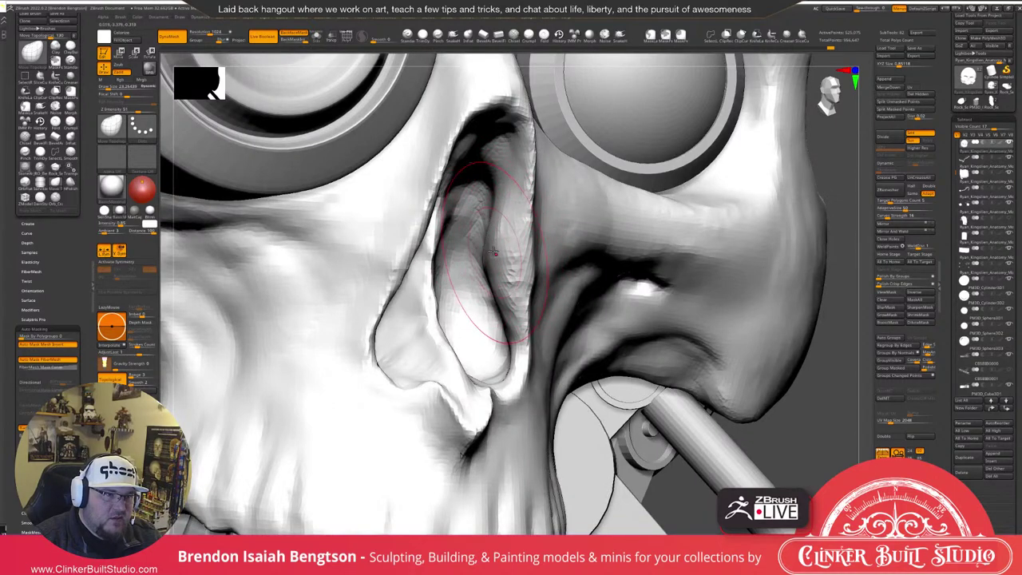
pyautogui.hotkey('ctrl', 'z')
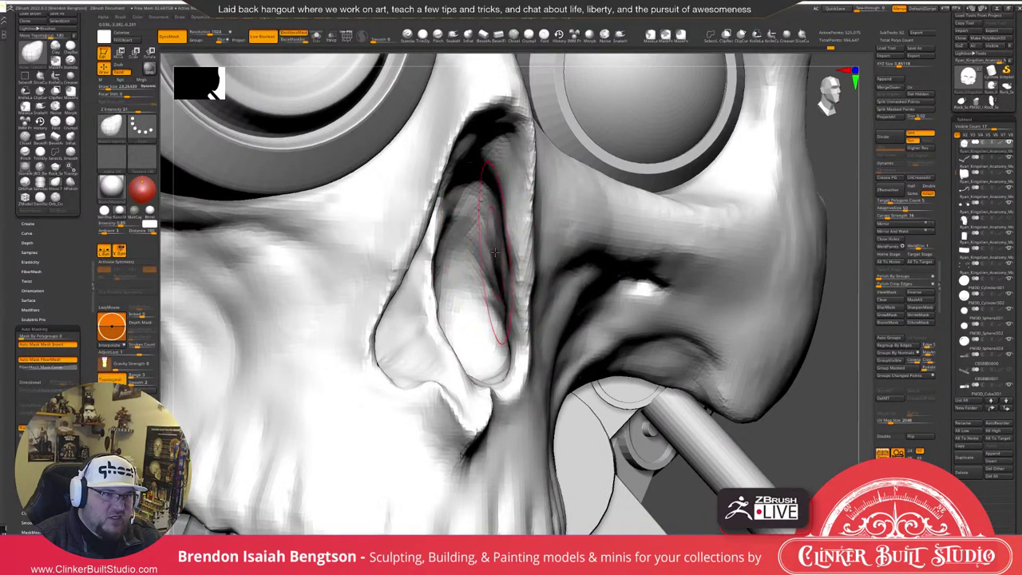
pyautogui.moveTo(504, 254); pyautogui.dragTo(530, 257, button='right')
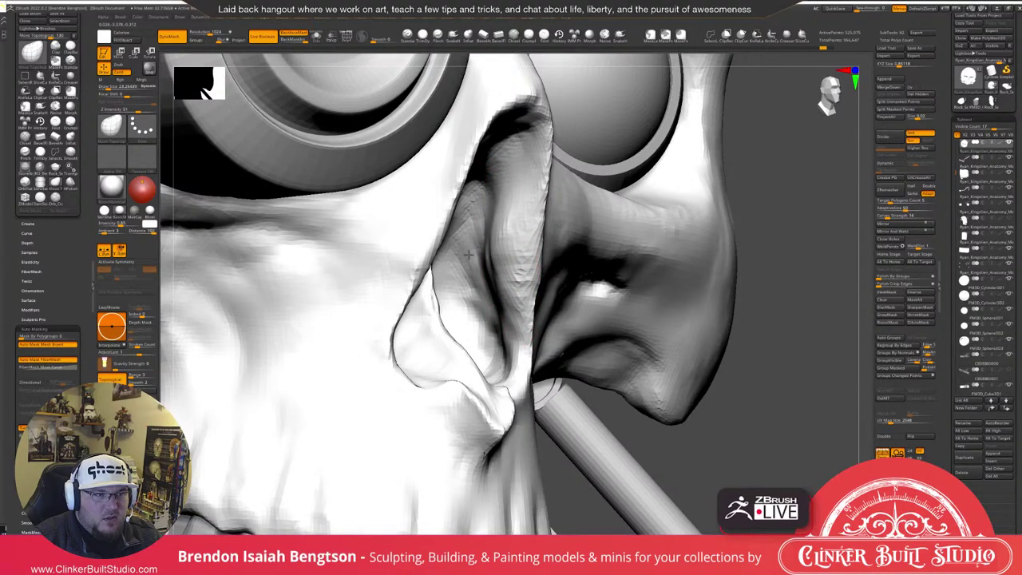
pyautogui.moveTo(803, 235); pyautogui.dragTo(784, 234, button='right')
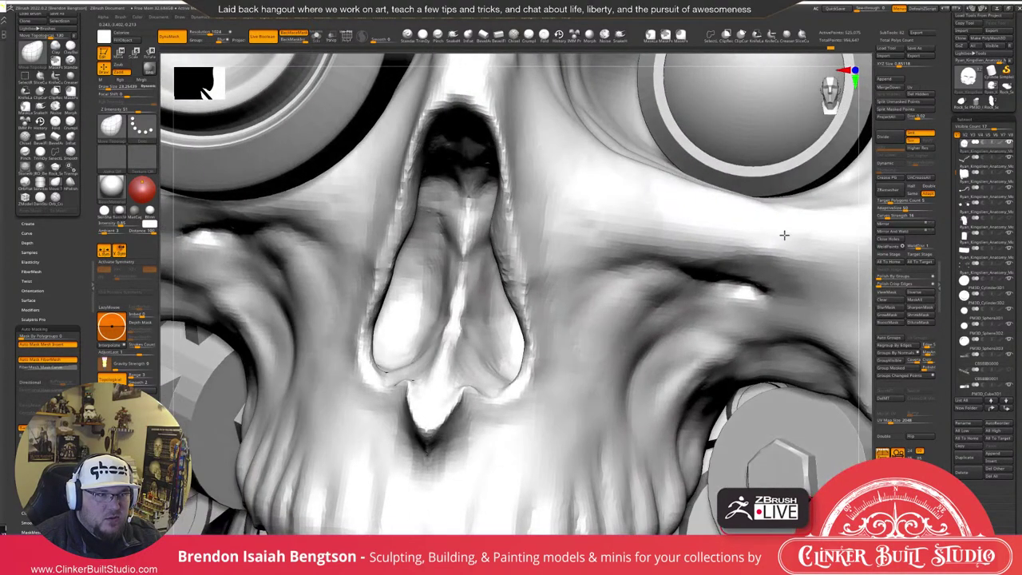
pyautogui.moveTo(530, 270); pyautogui.dragTo(467, 268, button='right')
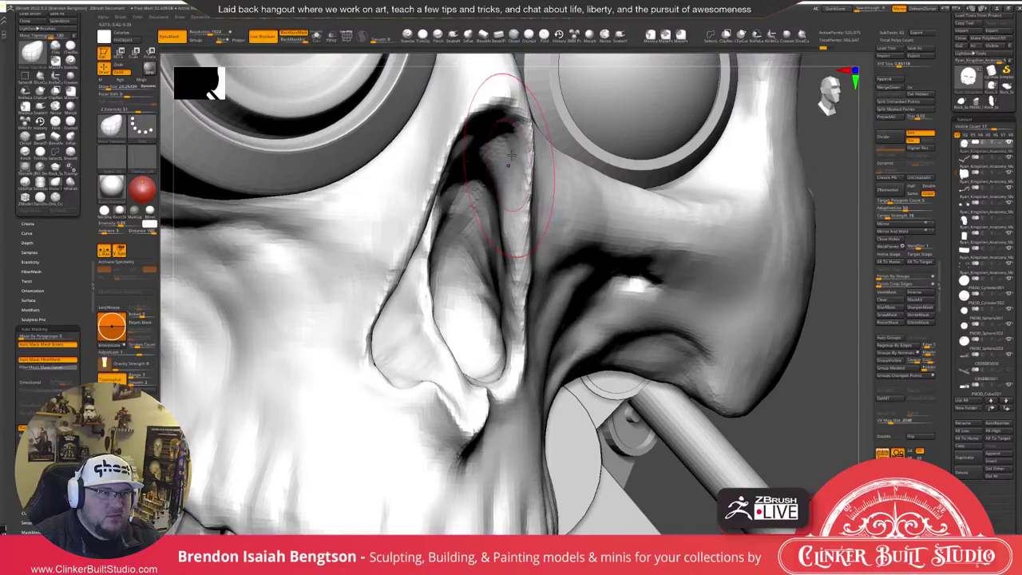
pyautogui.keyDown('ctrl'); pyautogui.moveTo(511, 155); pyautogui.dragTo(511, 96, button='right'); pyautogui.keyUp('ctrl')
pyautogui.moveTo(533, 271)
pyautogui.mouseDown(button='right')
pyautogui.moveTo(542, 273)
pyautogui.moveTo(490, 289)
pyautogui.moveTo(554, 217)
pyautogui.moveTo(540, 247)
pyautogui.moveTo(548, 253)
pyautogui.mouseUp(button='right')
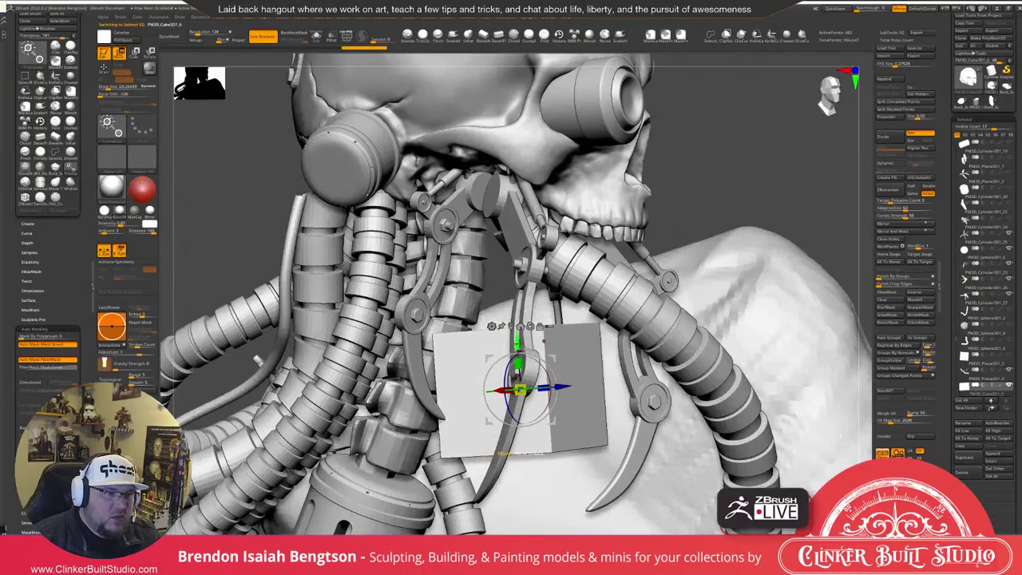
# Move the cube subtool up and forward until it sits in front of the skull's protruding eye lens.
pyautogui.moveTo(513, 360); pyautogui.dragTo(506, 168)
pyautogui.keyDown('alt'); pyautogui.moveTo(551, 143); pyautogui.dragTo(521, 277, button='right'); pyautogui.keyUp('alt')
pyautogui.moveTo(533, 320); pyautogui.dragTo(691, 310)
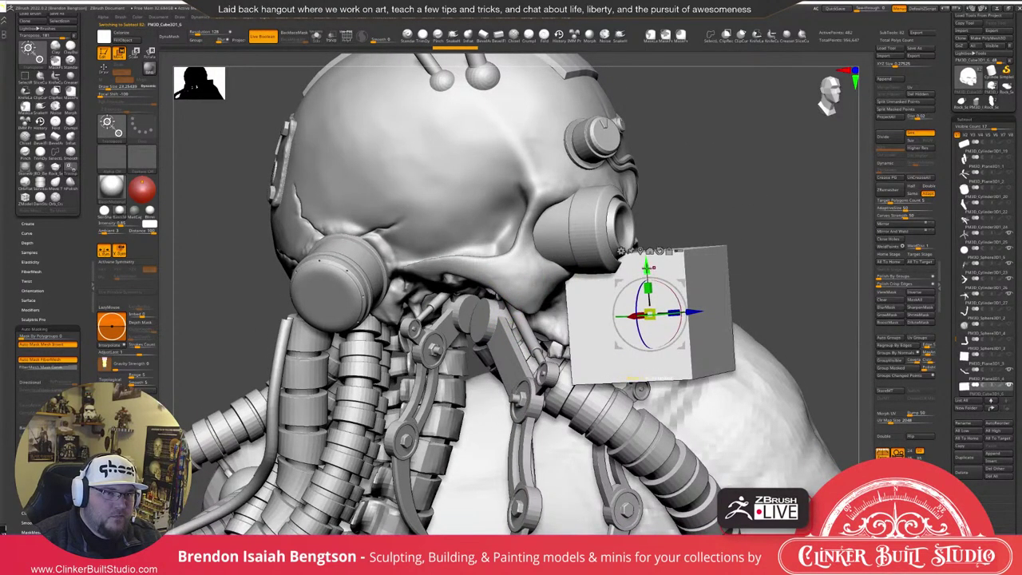
pyautogui.moveTo(648, 267); pyautogui.dragTo(649, 152)
pyautogui.moveTo(649, 154); pyautogui.dragTo(493, 203, button='right')
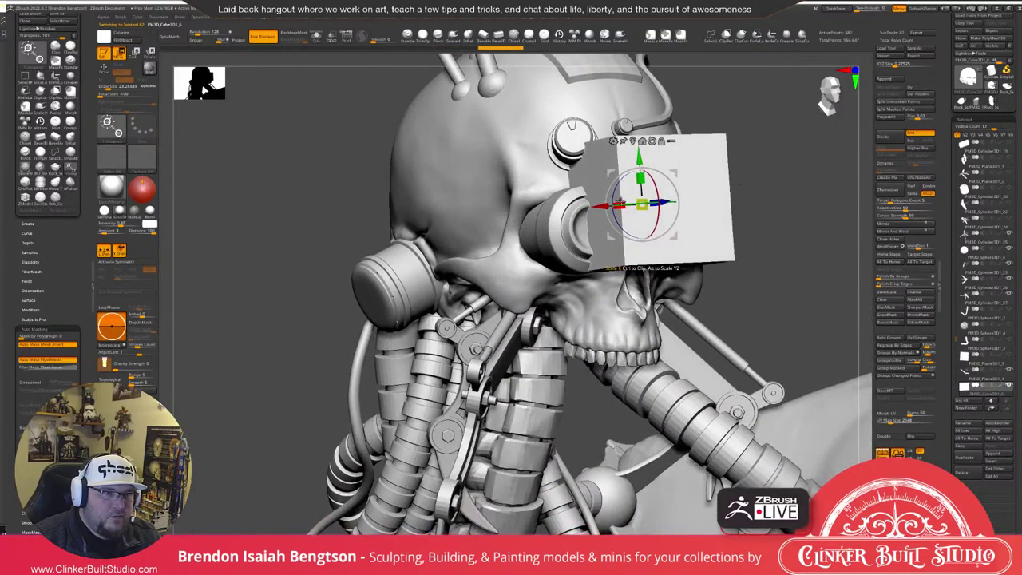
pyautogui.moveTo(597, 205); pyautogui.dragTo(544, 205)
pyautogui.moveTo(544, 205); pyautogui.dragTo(731, 216, button='right')
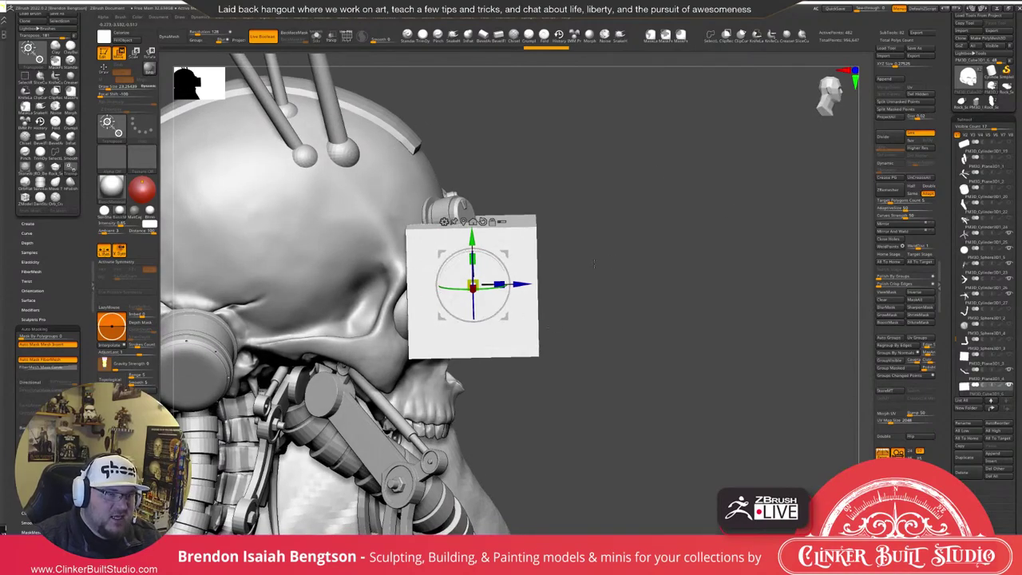
pyautogui.moveTo(688, 261); pyautogui.dragTo(719, 252, button='right')
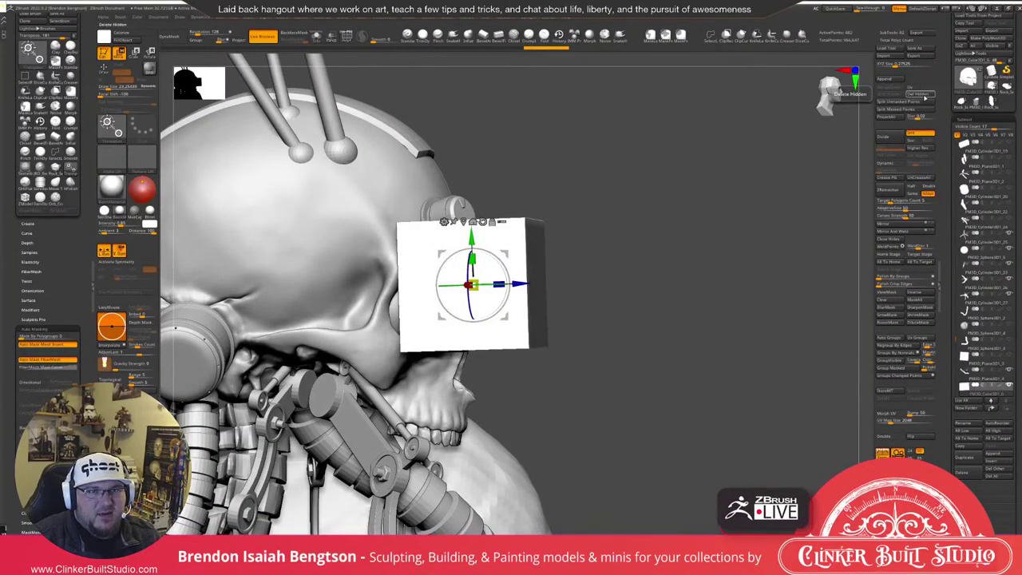
# Delete the cube subtool and reselect the skull.
pyautogui.click(966, 471)
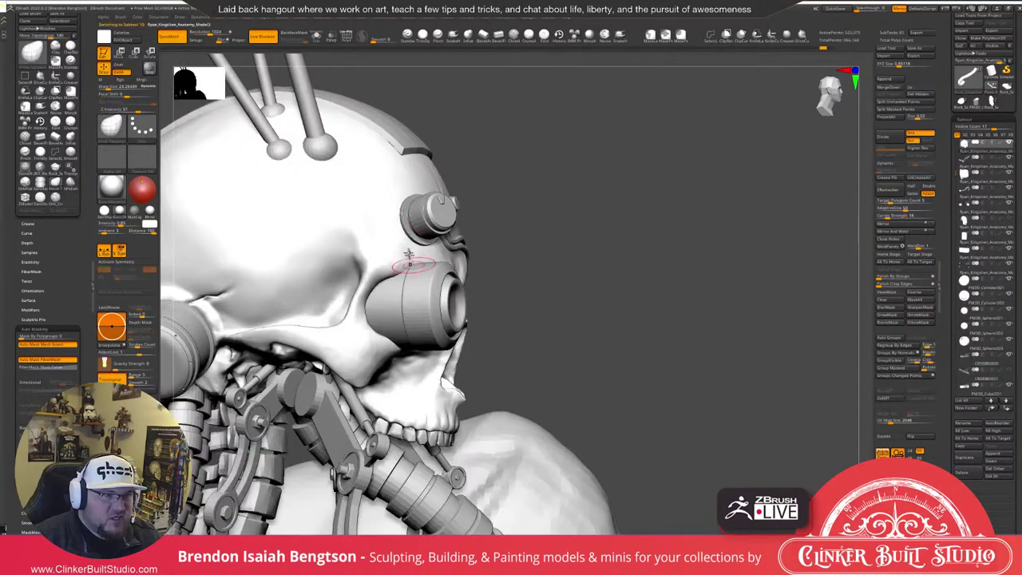
pyautogui.moveTo(625, 206)
pyautogui.mouseDown(button='right')
pyautogui.moveTo(646, 228)
pyautogui.moveTo(635, 221)
pyautogui.mouseUp(button='right')
pyautogui.moveTo(400, 283); pyautogui.dragTo(546, 249, button='right')
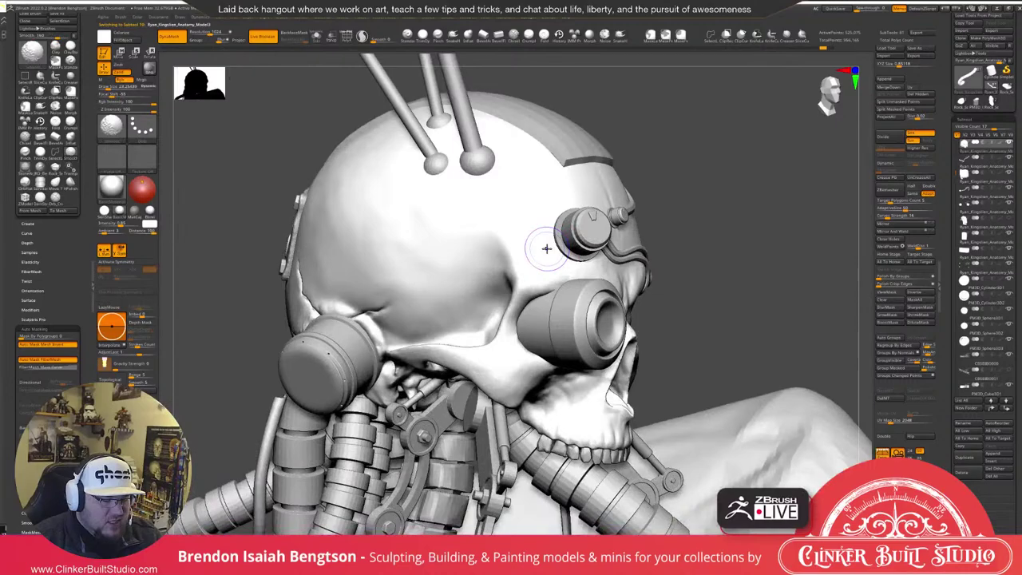
# Paint a small rectangular mask on the skull's forehead between the temple ridge and the round knob, and clean up its edges.
pyautogui.hotkey('shift', 'f')
pyautogui.keyDown('alt'); pyautogui.moveTo(814, 112); pyautogui.dragTo(723, 171); pyautogui.keyUp('alt')
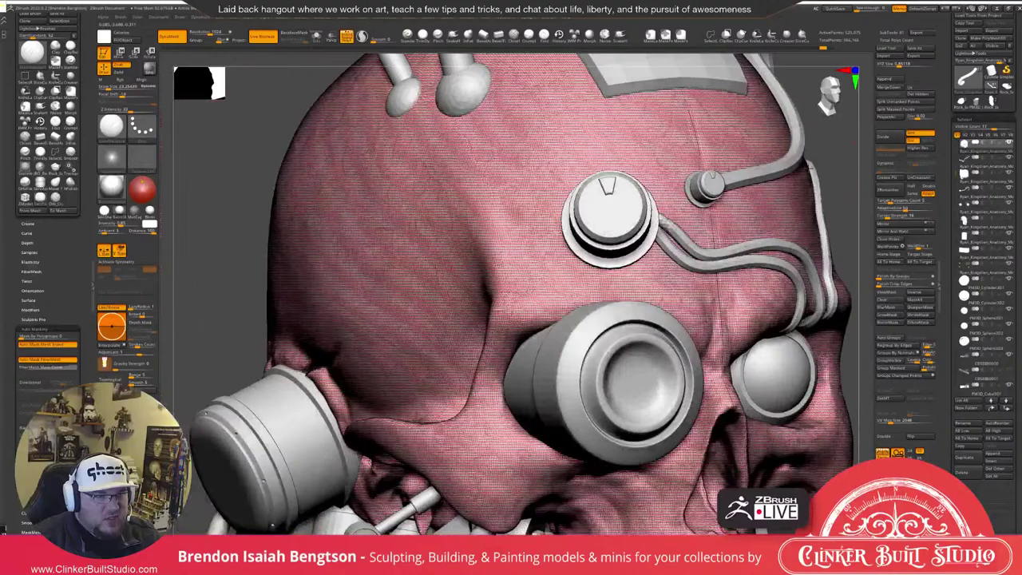
pyautogui.moveTo(510, 241); pyautogui.dragTo(524, 245, button='right')
pyautogui.press('space')
pyautogui.moveTo(528, 250)
pyautogui.mouseDown()
pyautogui.moveTo(563, 296)
pyautogui.moveTo(551, 255)
pyautogui.moveTo(532, 236)
pyautogui.mouseUp()
pyautogui.hotkey('shift', 'f')
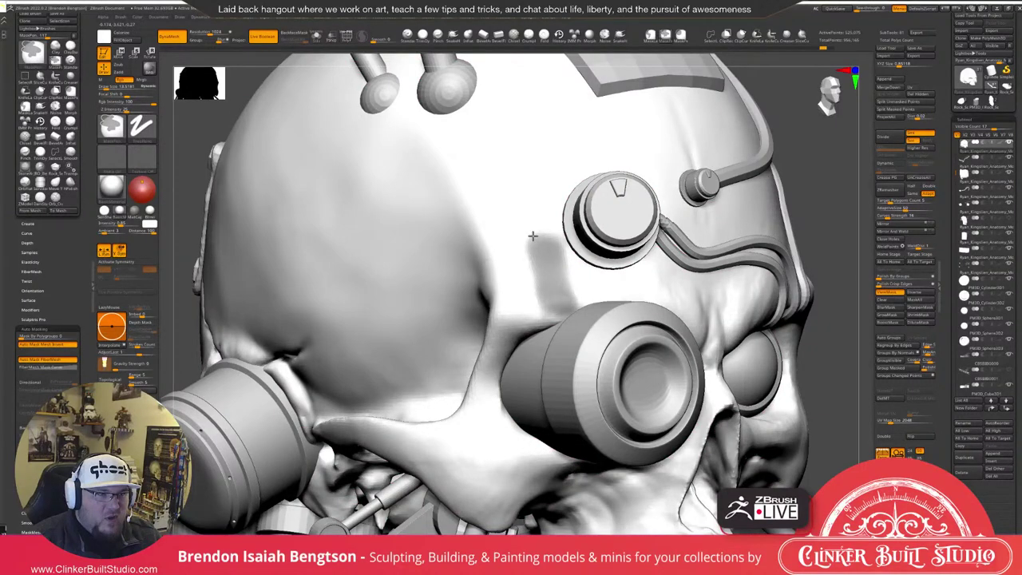
pyautogui.keyDown('ctrl'); pyautogui.keyDown('shift'); pyautogui.moveTo(532, 235); pyautogui.dragTo(477, 221); pyautogui.keyUp('shift'); pyautogui.keyUp('ctrl')
pyautogui.moveTo(549, 211)
pyautogui.keyDown('ctrl'); pyautogui.keyDown('alt'); pyautogui.mouseDown()
pyautogui.moveTo(491, 217)
pyautogui.moveTo(546, 207)
pyautogui.mouseUp(); pyautogui.keyUp('alt'); pyautogui.keyUp('ctrl')
pyautogui.moveTo(569, 252)
pyautogui.keyDown('ctrl'); pyautogui.keyDown('shift'); pyautogui.mouseDown()
pyautogui.moveTo(582, 311)
pyautogui.moveTo(510, 318)
pyautogui.mouseUp(); pyautogui.keyUp('shift'); pyautogui.keyUp('ctrl')
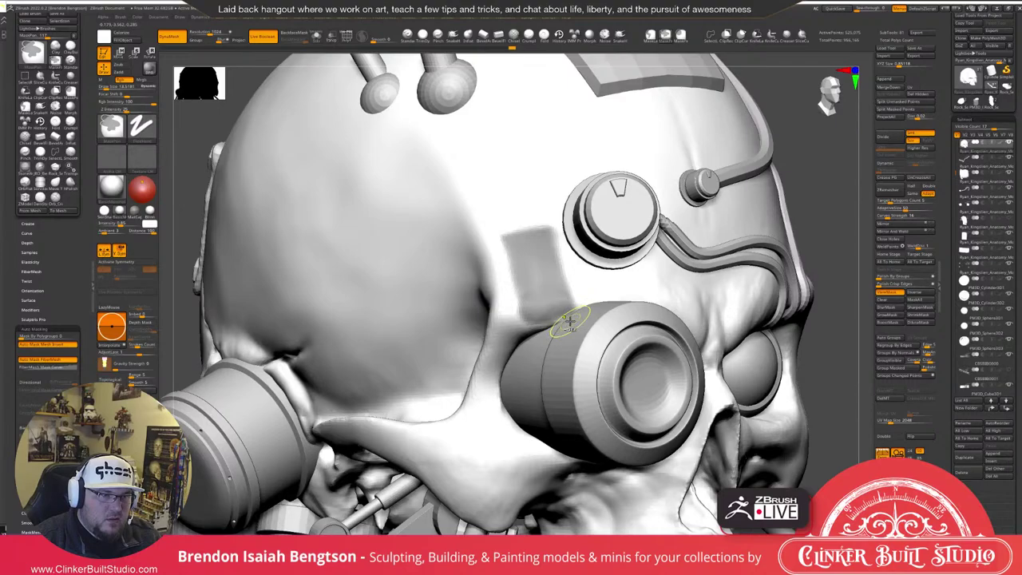
pyautogui.keyDown('ctrl'); pyautogui.keyDown('alt'); pyautogui.moveTo(570, 320); pyautogui.dragTo(540, 320); pyautogui.keyUp('alt'); pyautogui.keyUp('ctrl')
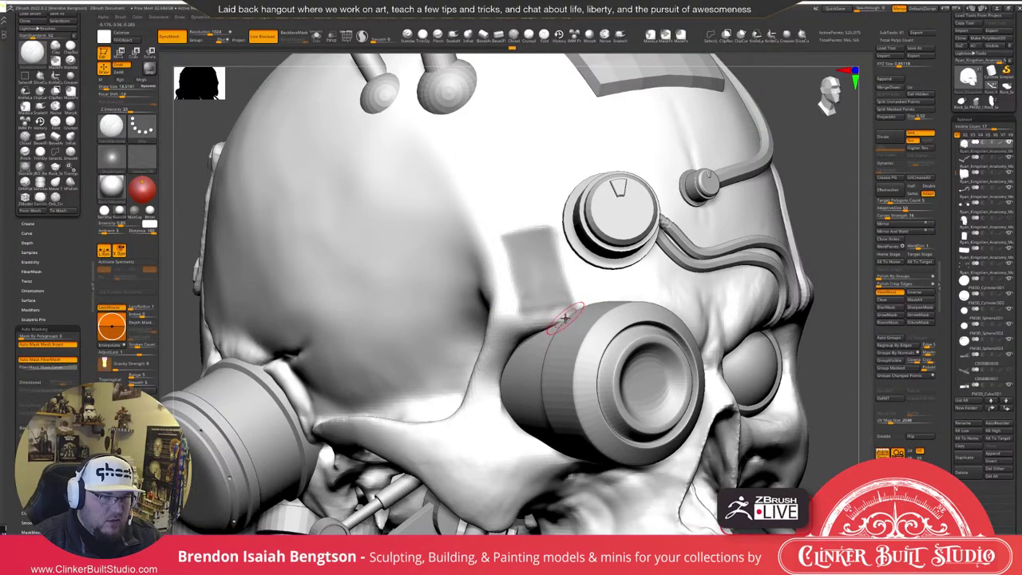
# Isolate the skull, show its polygroups, and turn the masked patch above the eye socket into its own polygroup.
pyautogui.hotkey('alt', 's')
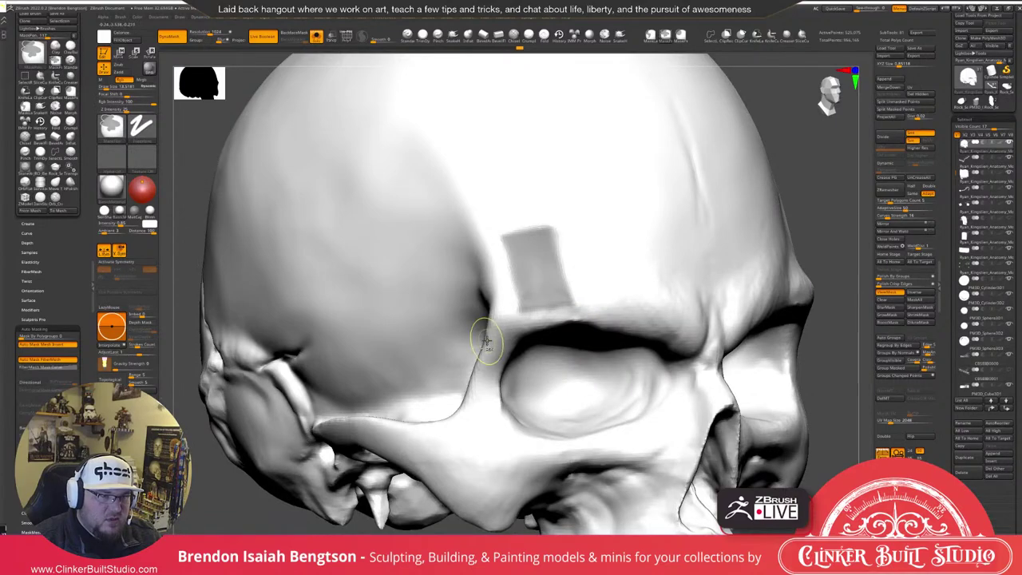
pyautogui.moveTo(838, 179); pyautogui.dragTo(836, 176)
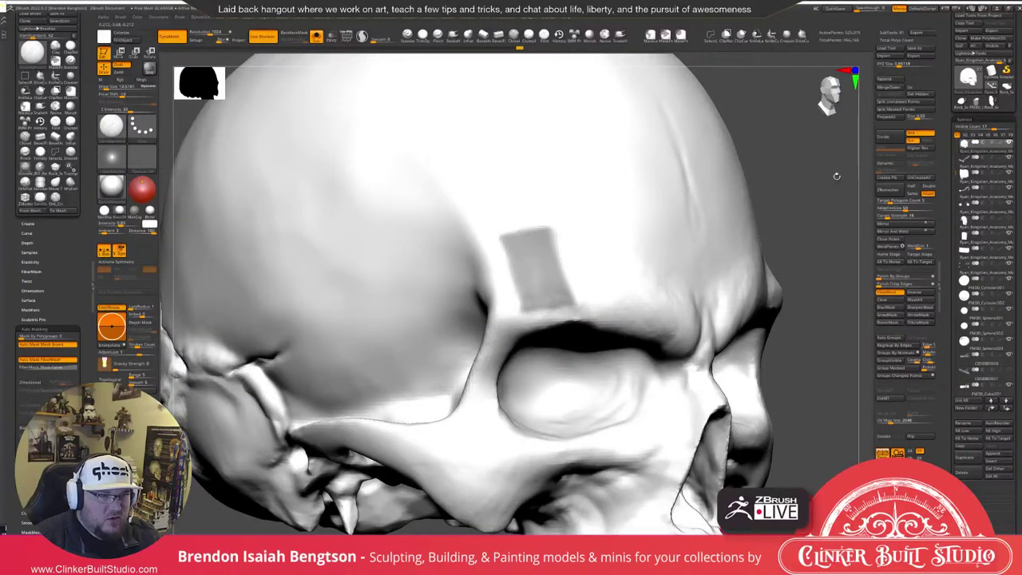
pyautogui.hotkey('shift', 'f')
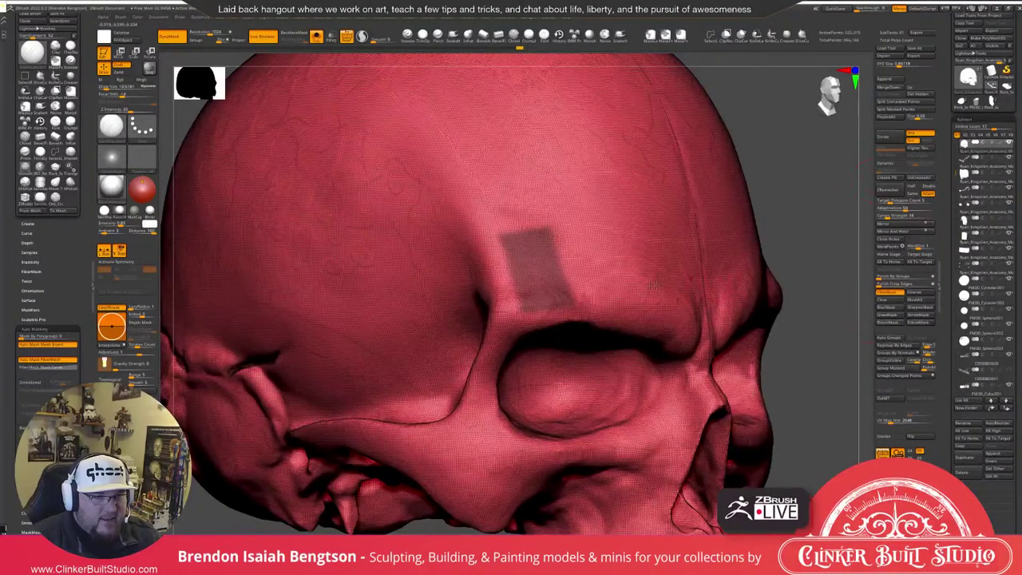
pyautogui.moveTo(817, 200)
pyautogui.mouseDown()
pyautogui.moveTo(807, 188)
pyautogui.moveTo(823, 197)
pyautogui.mouseUp()
pyautogui.hotkey('ctrl', 'w')
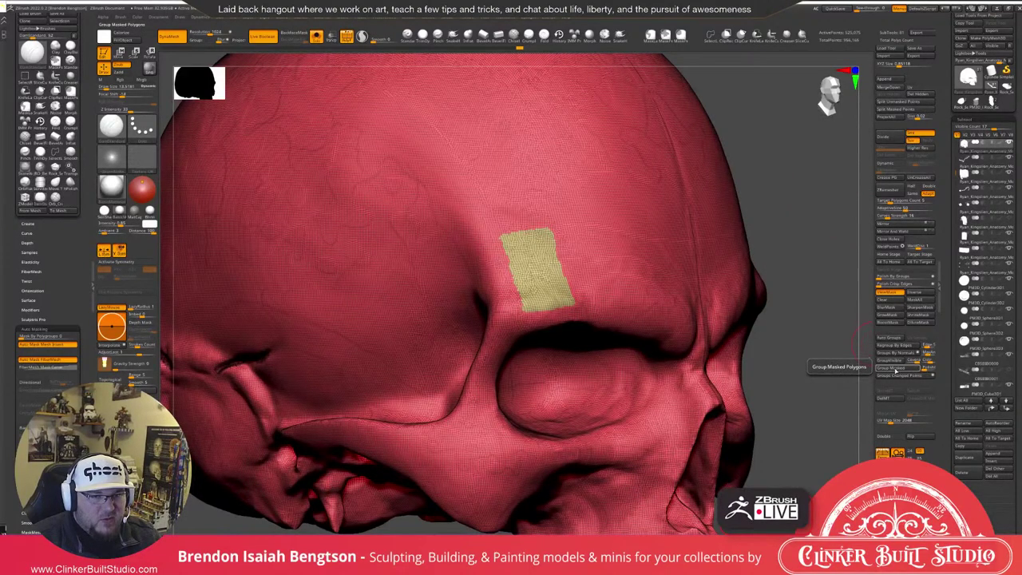
pyautogui.moveTo(830, 351); pyautogui.dragTo(807, 345)
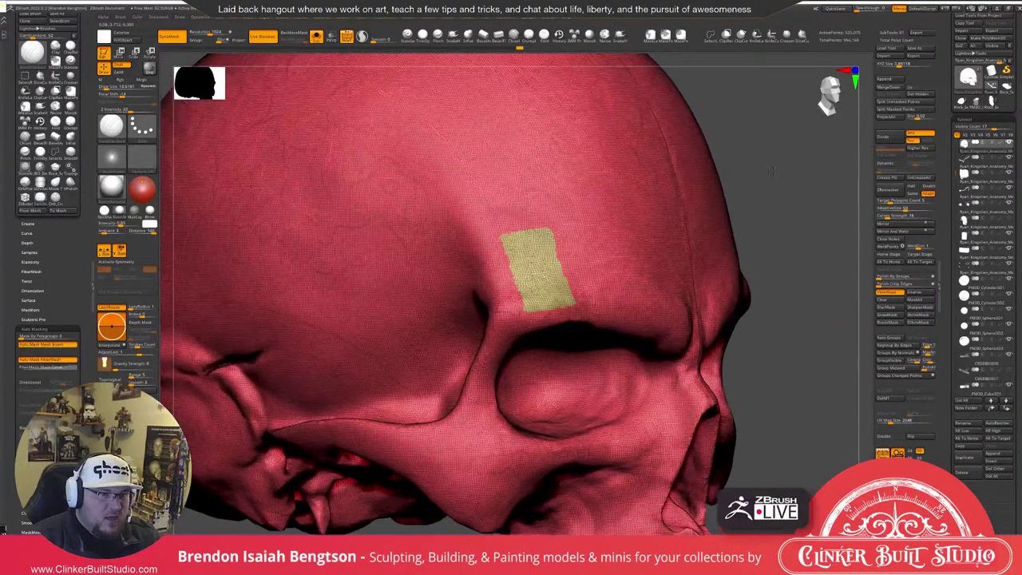
# Split the forehead patch off as a separate subtool and undo the skull back to its whole, masked surface.
pyautogui.keyDown('ctrl'); pyautogui.keyDown('shift'); pyautogui.click(524, 259); pyautogui.keyUp('shift'); pyautogui.keyUp('ctrl')
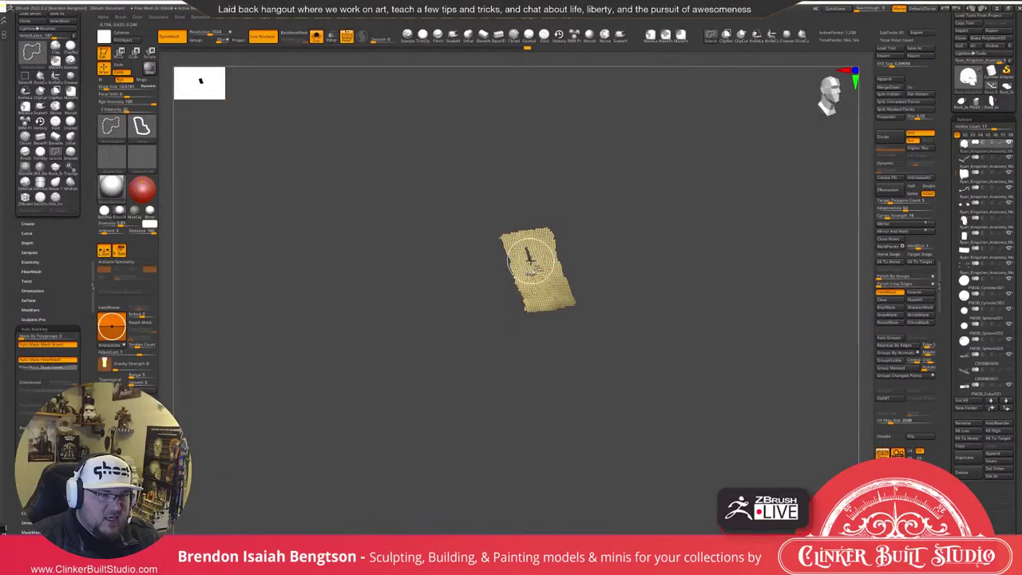
pyautogui.keyDown('ctrl'); pyautogui.keyDown('shift'); pyautogui.click(791, 192); pyautogui.keyUp('shift'); pyautogui.keyUp('ctrl')
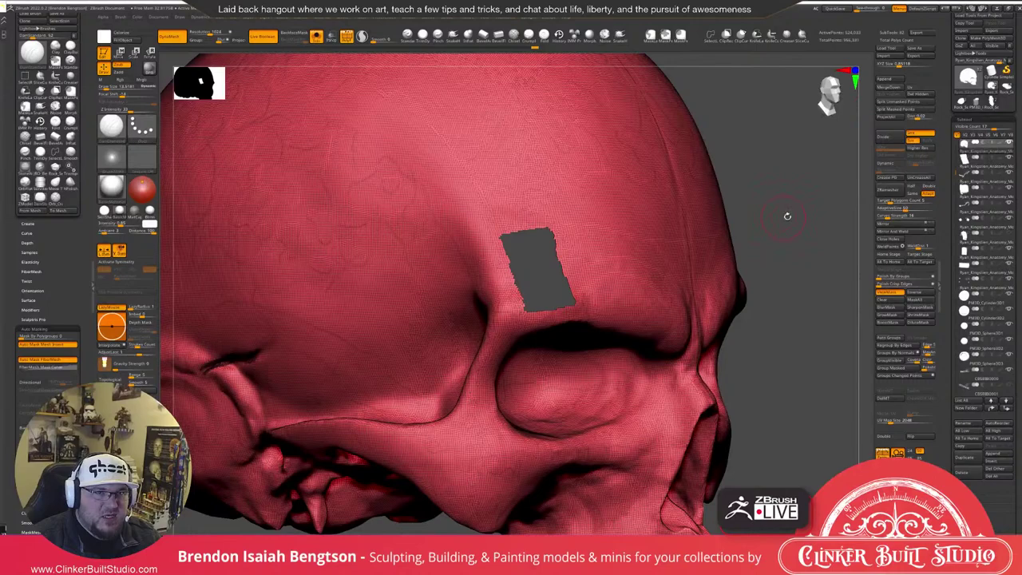
pyautogui.hotkey('ctrl', 'z')
pyautogui.hotkey('ctrl', 'z')
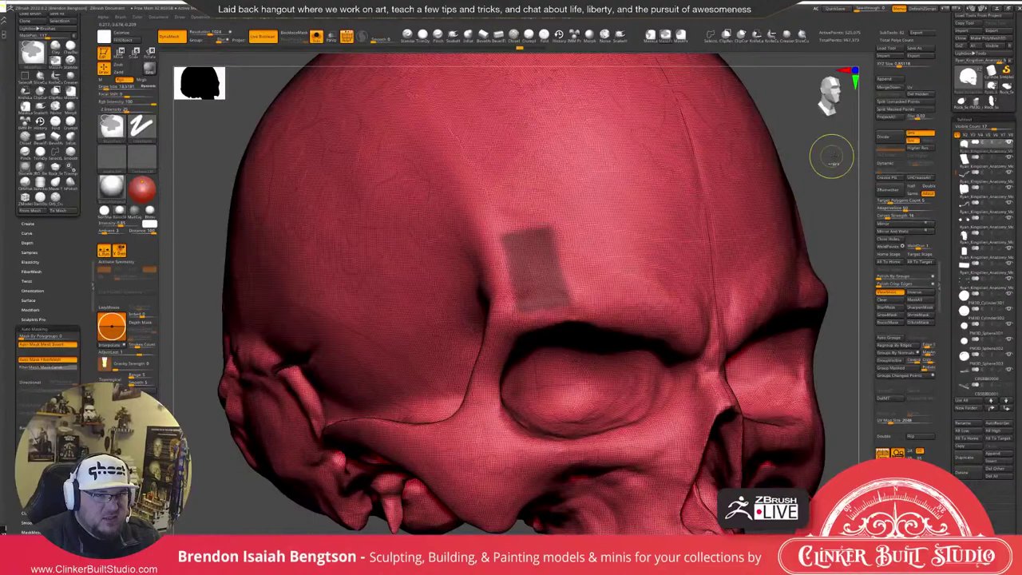
# Select the split patch subtool, polish its edges by groups, and ZRemesh it with the Half option.
pyautogui.press('Down')
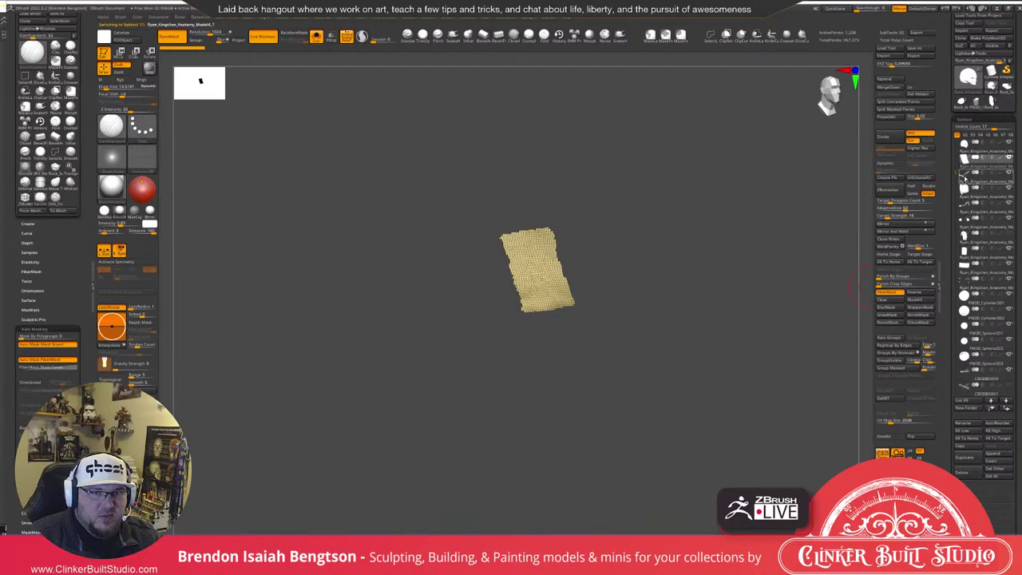
pyautogui.click(894, 277)
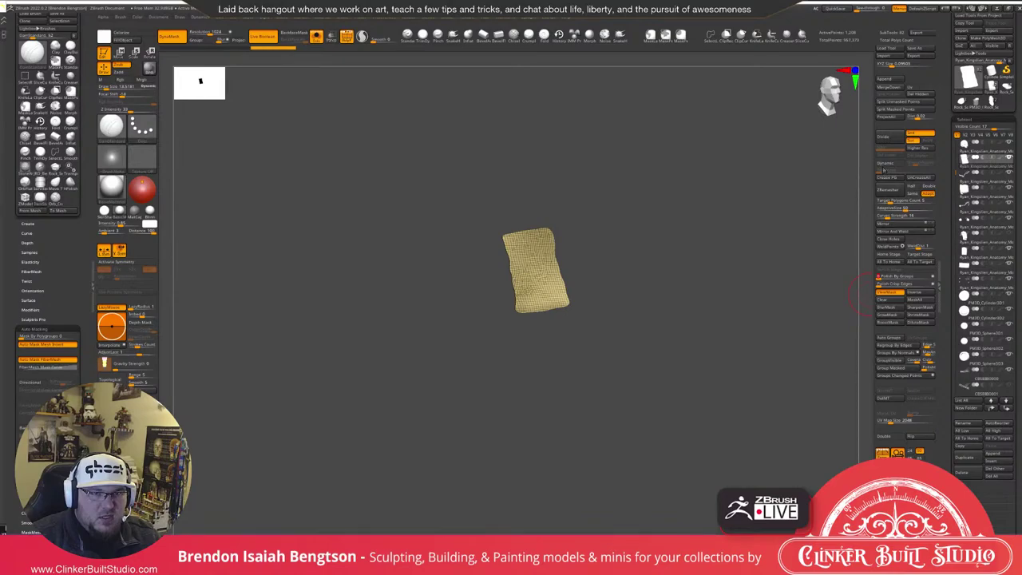
pyautogui.click(889, 209)
pyautogui.click(895, 216)
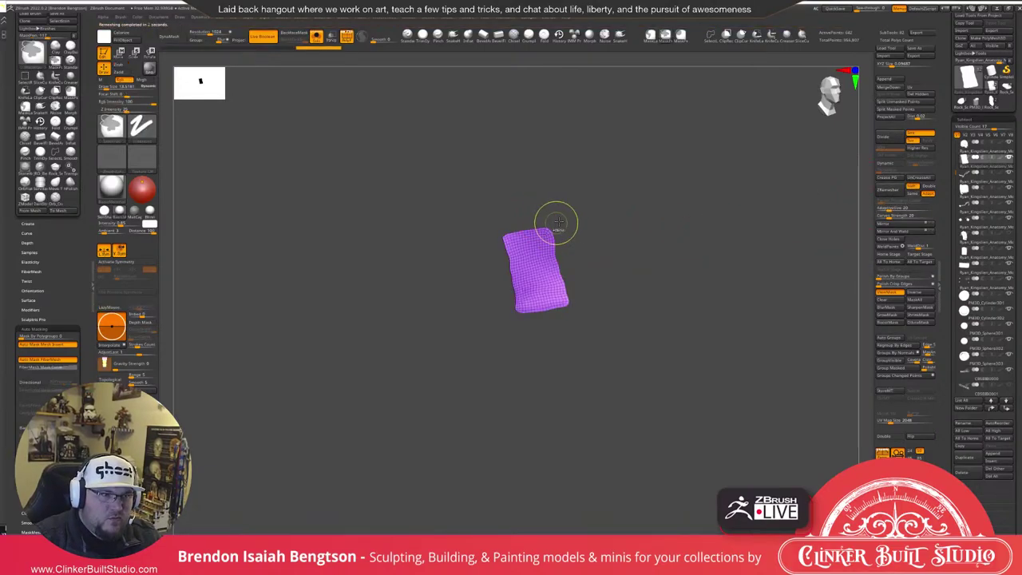
# Mask the upper corners of the remeshed forehead patch.
pyautogui.moveTo(556, 223)
pyautogui.keyDown('ctrl'); pyautogui.mouseDown()
pyautogui.moveTo(572, 234)
pyautogui.moveTo(549, 237)
pyautogui.moveTo(564, 234)
pyautogui.moveTo(548, 227)
pyautogui.mouseUp(); pyautogui.keyUp('ctrl')
pyautogui.keyDown('ctrl'); pyautogui.moveTo(515, 225); pyautogui.dragTo(498, 238); pyautogui.keyUp('ctrl')
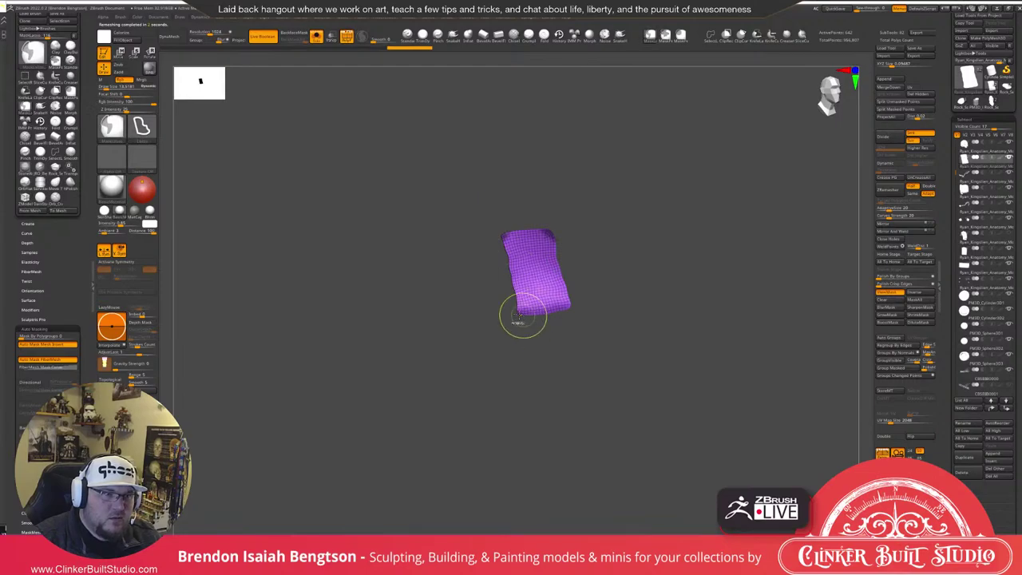
# Mask the patch's lower corners, run Polish By Groups on the mesh, and clear the mask.
pyautogui.moveTo(525, 319)
pyautogui.keyDown('ctrl'); pyautogui.mouseDown()
pyautogui.moveTo(505, 308)
pyautogui.moveTo(591, 303)
pyautogui.moveTo(568, 301)
pyautogui.moveTo(568, 319)
pyautogui.mouseUp(); pyautogui.keyUp('ctrl')
pyautogui.moveTo(895, 276); pyautogui.dragTo(942, 274)
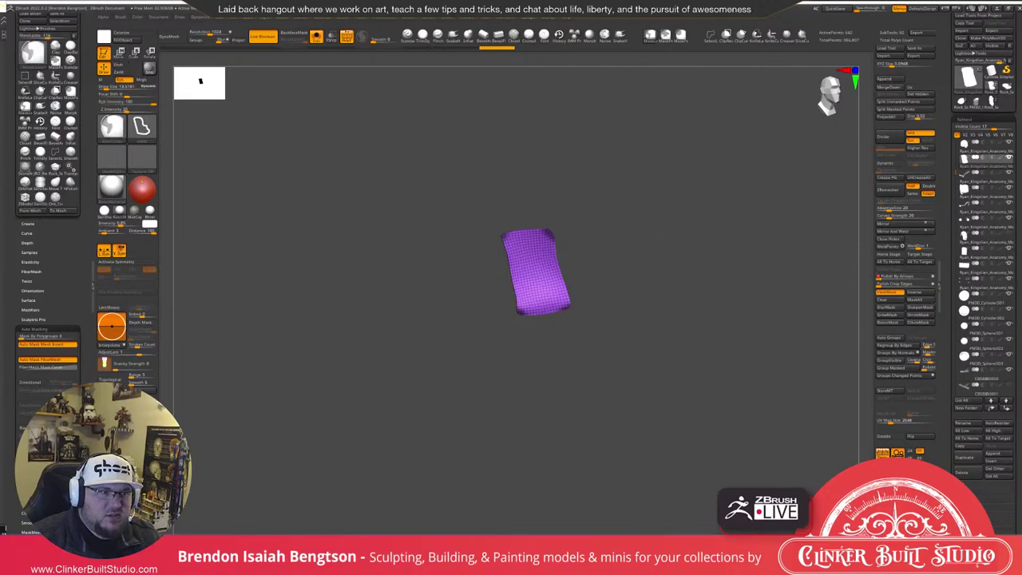
pyautogui.keyDown('ctrl'); pyautogui.moveTo(635, 244); pyautogui.dragTo(655, 259); pyautogui.keyUp('ctrl')
# Nudge the patch's side edge with the Move Topological brush.
pyautogui.press('b')
pyautogui.press('m')
pyautogui.press('t')
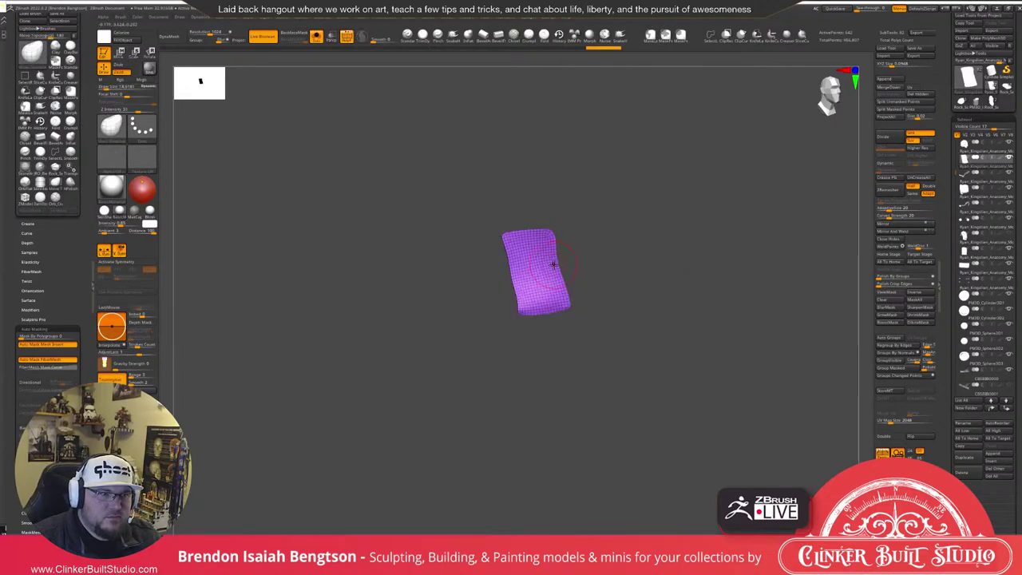
pyautogui.moveTo(549, 259); pyautogui.dragTo(553, 257)
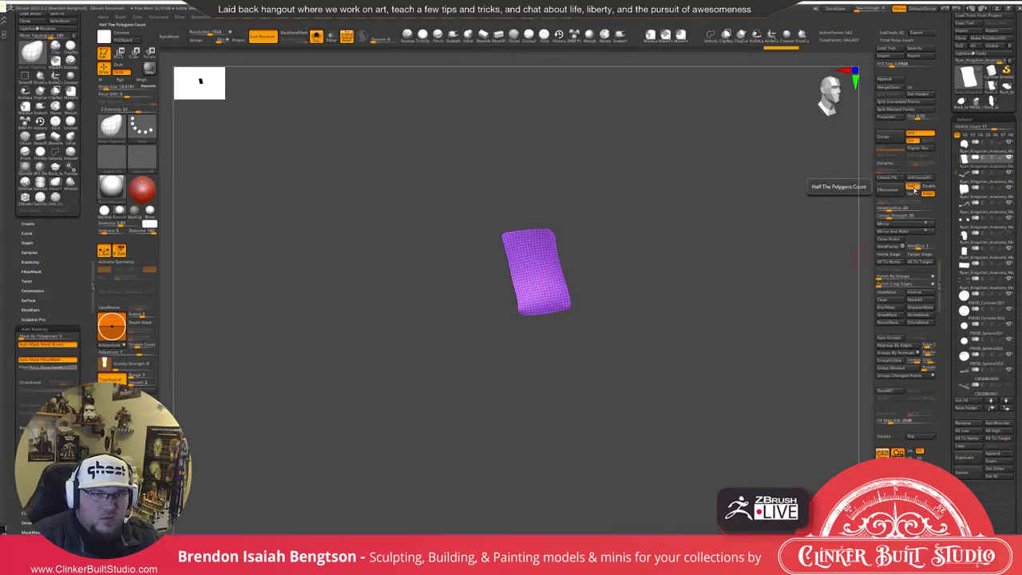
# ZRemesh the patch at half the polygon count and smooth its lower surface.
pyautogui.click(888, 190)
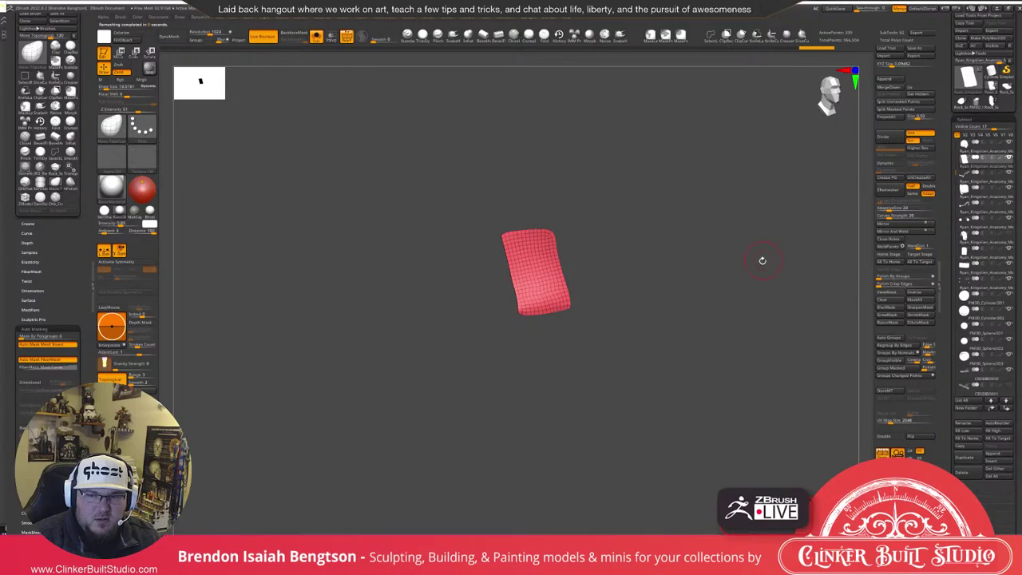
pyautogui.keyDown('alt'); pyautogui.moveTo(762, 260); pyautogui.dragTo(764, 273); pyautogui.keyUp('alt')
pyautogui.moveTo(535, 283)
pyautogui.keyDown('shift'); pyautogui.mouseDown()
pyautogui.moveTo(549, 297)
pyautogui.moveTo(540, 255)
pyautogui.moveTo(547, 286)
pyautogui.mouseUp(); pyautogui.keyUp('shift')
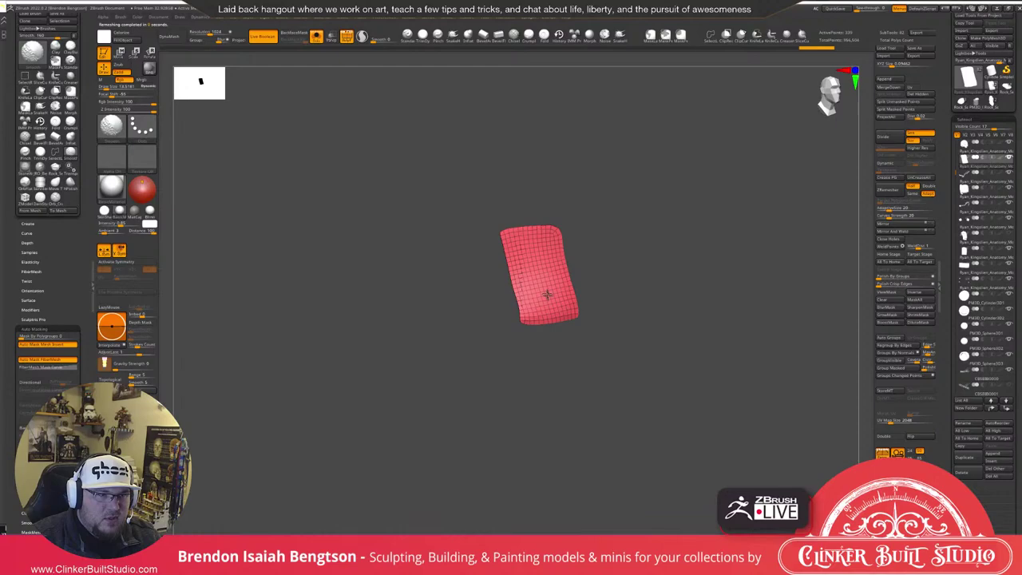
# Pull the patch's rounded upper corner outward into a sharper point with the Move Topological brush, adjusting the brush size.
pyautogui.moveTo(684, 217)
pyautogui.keyDown('alt'); pyautogui.mouseDown()
pyautogui.moveTo(684, 237)
pyautogui.moveTo(726, 273)
pyautogui.moveTo(722, 264)
pyautogui.mouseUp(); pyautogui.keyUp('alt')
pyautogui.press('space')
pyautogui.moveTo(584, 181); pyautogui.dragTo(570, 181)
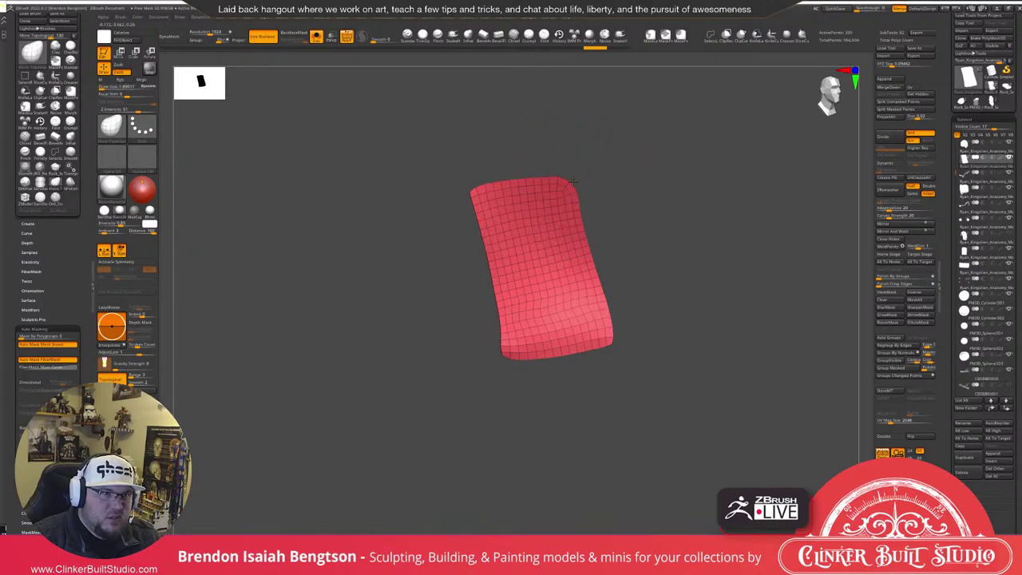
pyautogui.press('space')
pyautogui.moveTo(573, 181); pyautogui.dragTo(586, 184)
pyautogui.moveTo(644, 228); pyautogui.dragTo(636, 224)
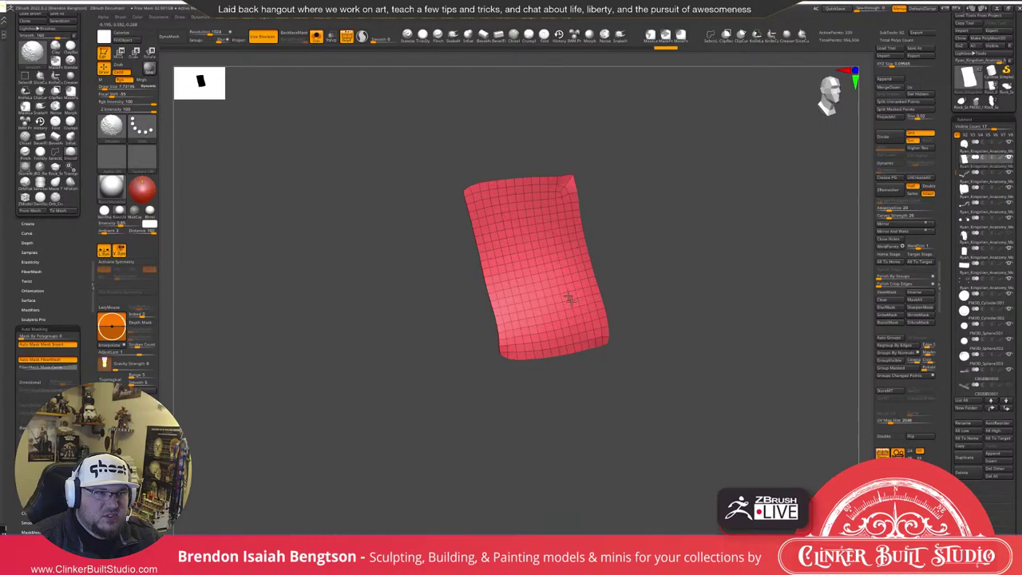
# Inspect the patch edge-on and show the other subtools again to check its fit against the face.
pyautogui.moveTo(754, 229)
pyautogui.mouseDown()
pyautogui.moveTo(787, 234)
pyautogui.moveTo(749, 240)
pyautogui.mouseUp()
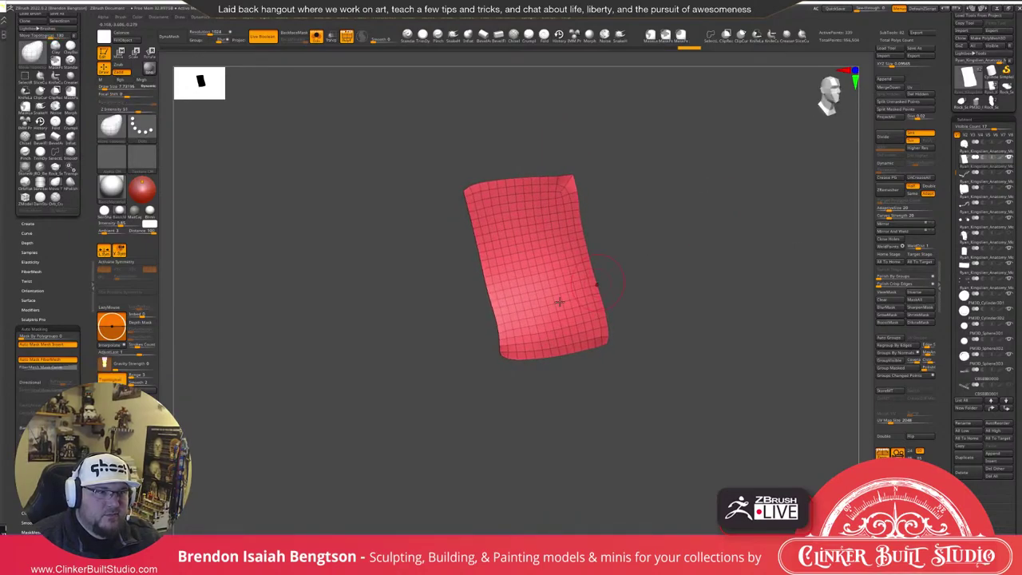
pyautogui.moveTo(472, 297); pyautogui.dragTo(562, 287)
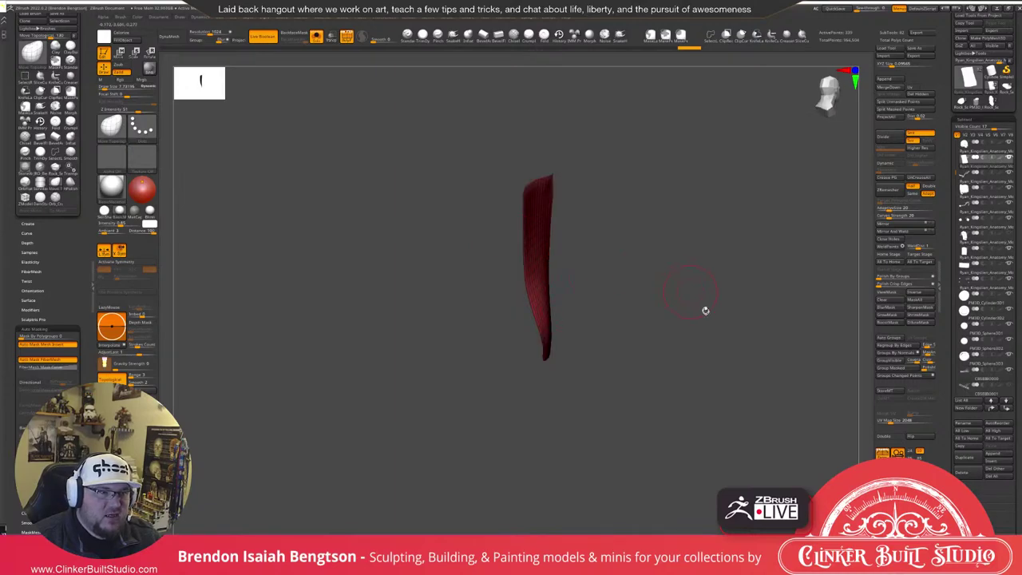
pyautogui.moveTo(706, 311); pyautogui.dragTo(650, 295)
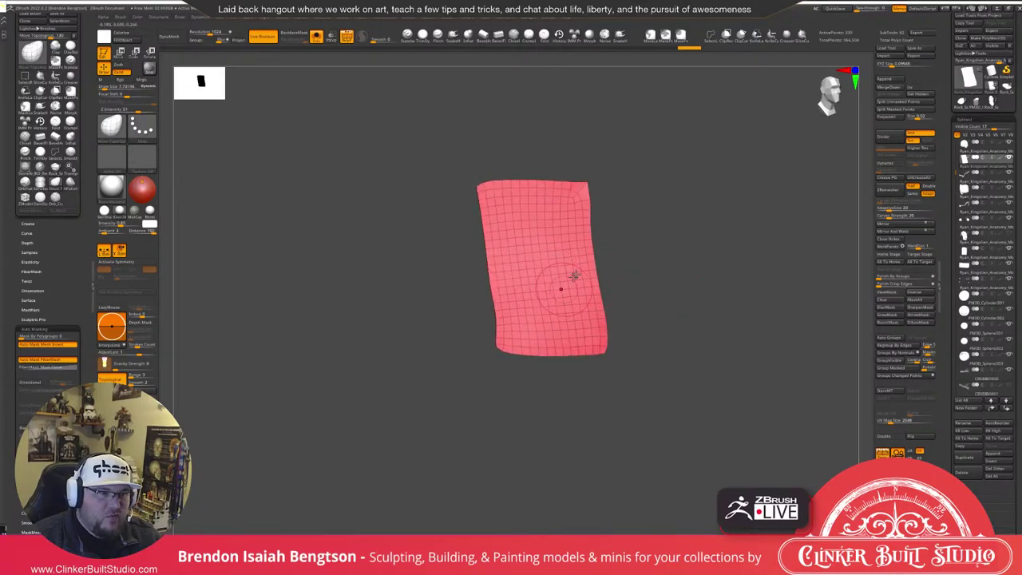
pyautogui.hotkey('alt', 's')
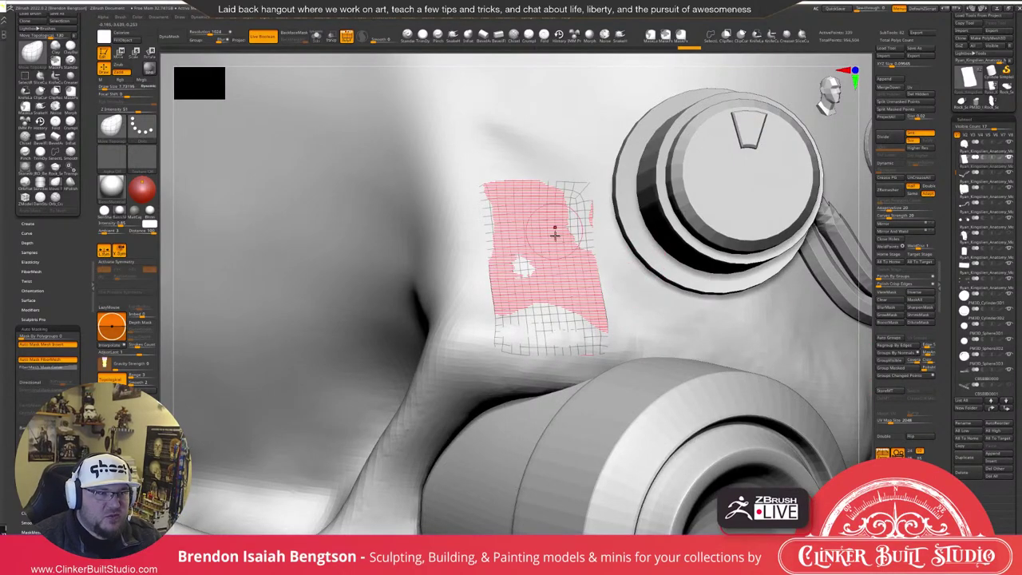
pyautogui.moveTo(554, 231); pyautogui.dragTo(565, 243, button='right')
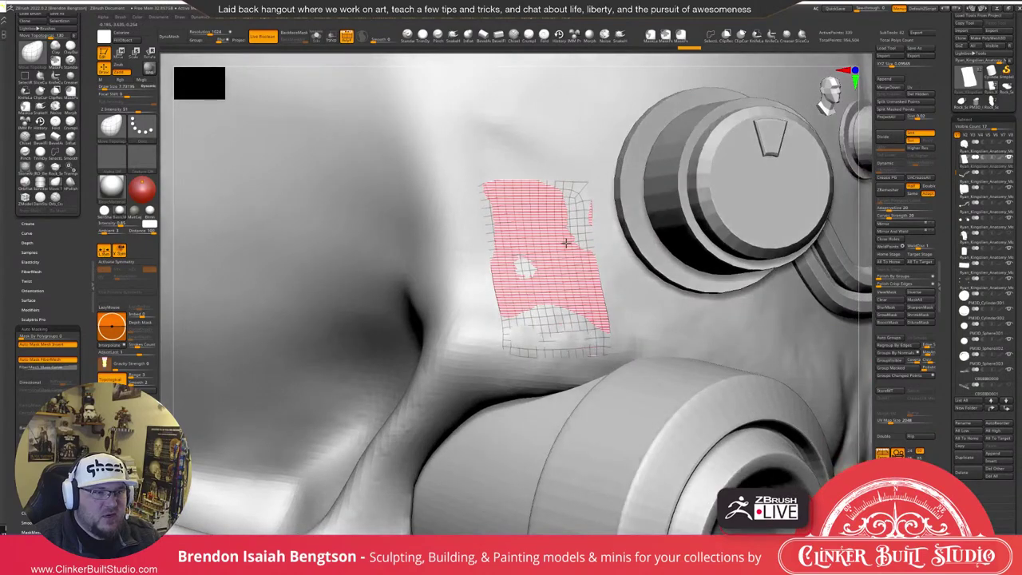
pyautogui.moveTo(565, 243); pyautogui.dragTo(554, 236, button='right')
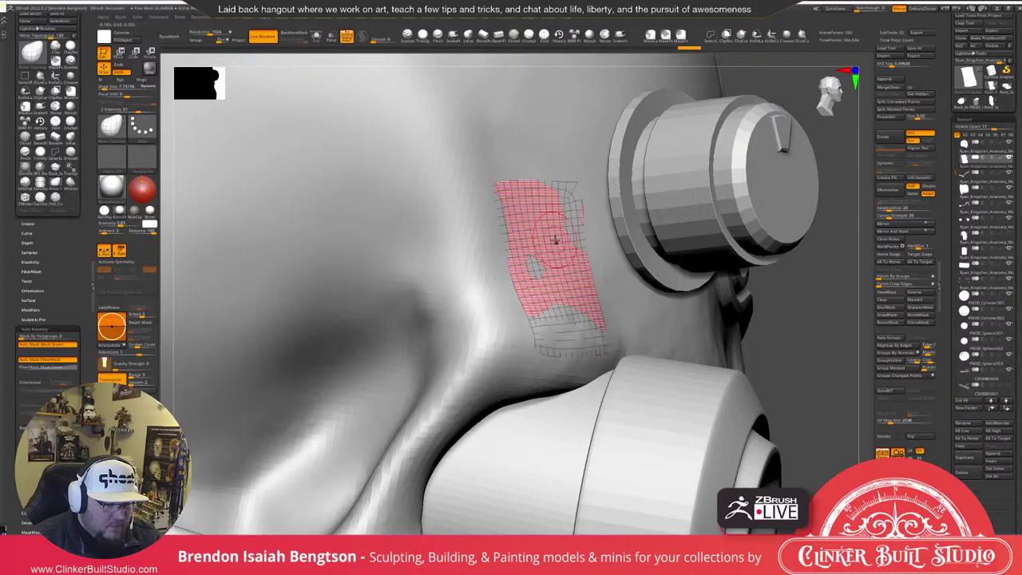
# Extrude the whole patch outward into a thick plate with ZModeler QMesh targeting Polygroup All.
pyautogui.press('b')
pyautogui.press('z')
pyautogui.press('m')
pyautogui.press('space')
pyautogui.click(608, 337)
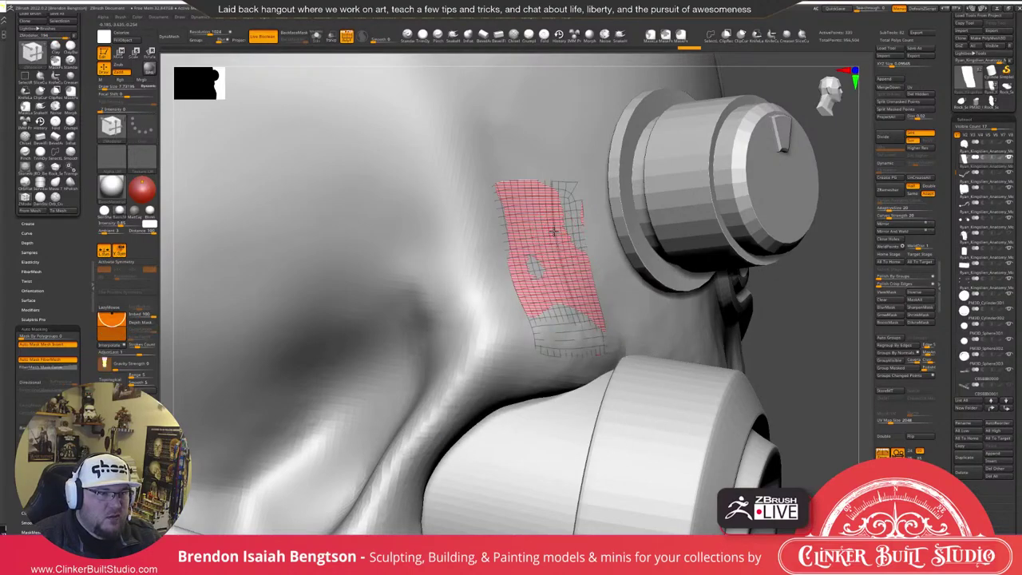
pyautogui.moveTo(553, 230); pyautogui.dragTo(572, 233)
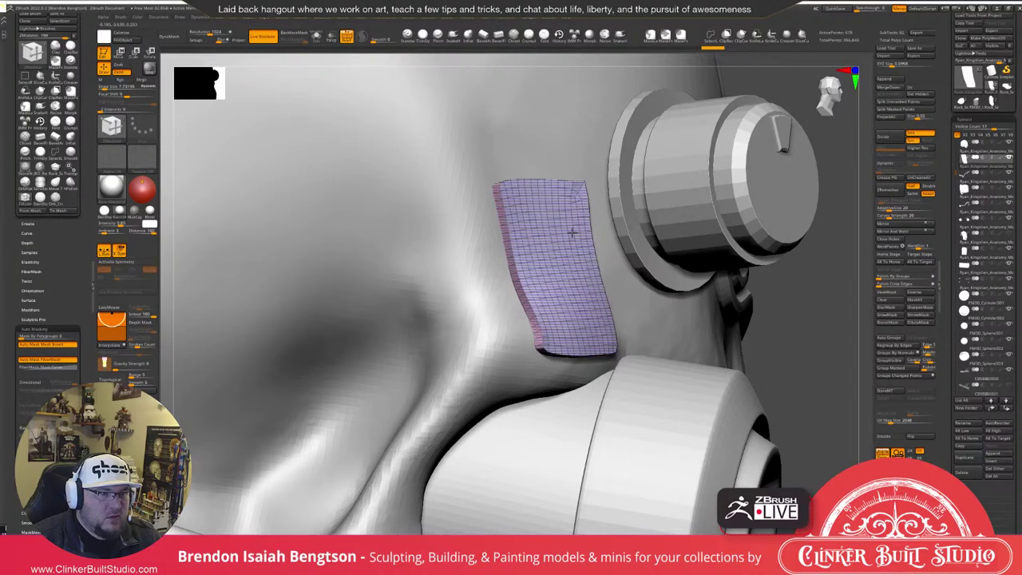
# Extrude the plate's two lowest front polygon rows outward with QMesh in Solo mode to form a ledge above the large canister.
pyautogui.moveTo(770, 313); pyautogui.dragTo(824, 292)
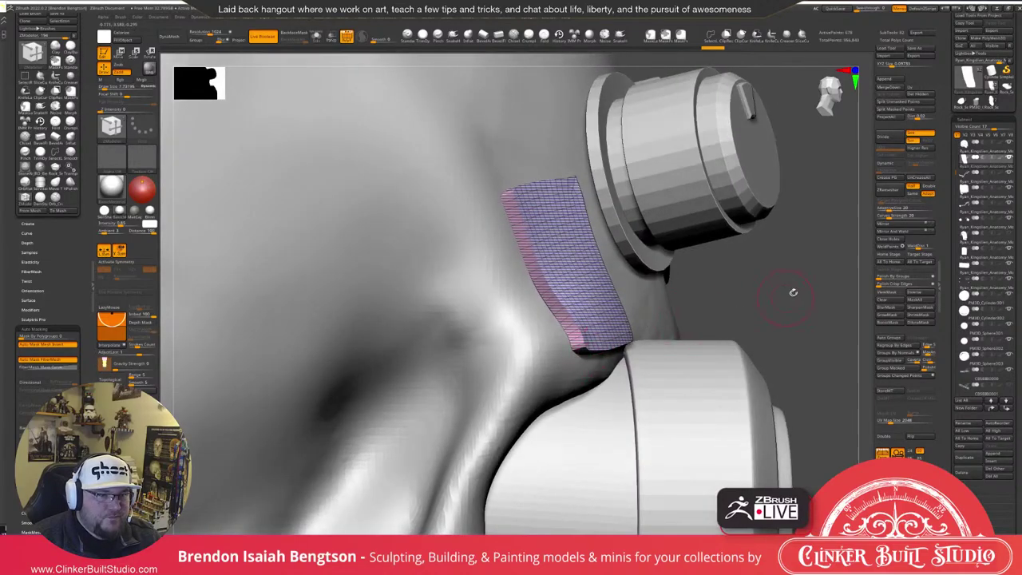
pyautogui.keyDown('ctrl'); pyautogui.moveTo(793, 292); pyautogui.dragTo(683, 394, button='right'); pyautogui.keyUp('ctrl')
pyautogui.keyDown('alt'); pyautogui.moveTo(614, 311); pyautogui.dragTo(491, 325, button='right'); pyautogui.keyUp('alt')
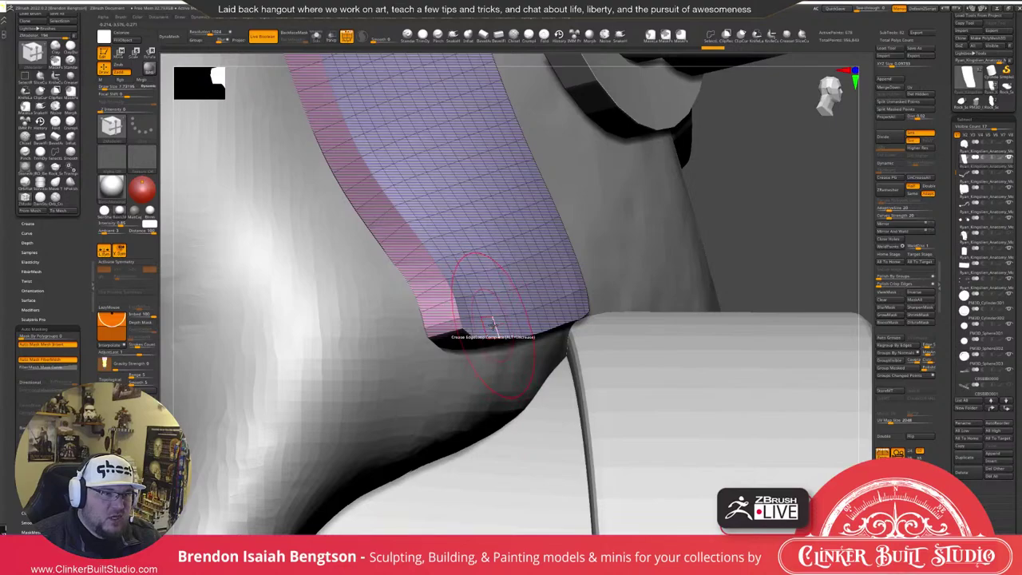
pyautogui.press('space')
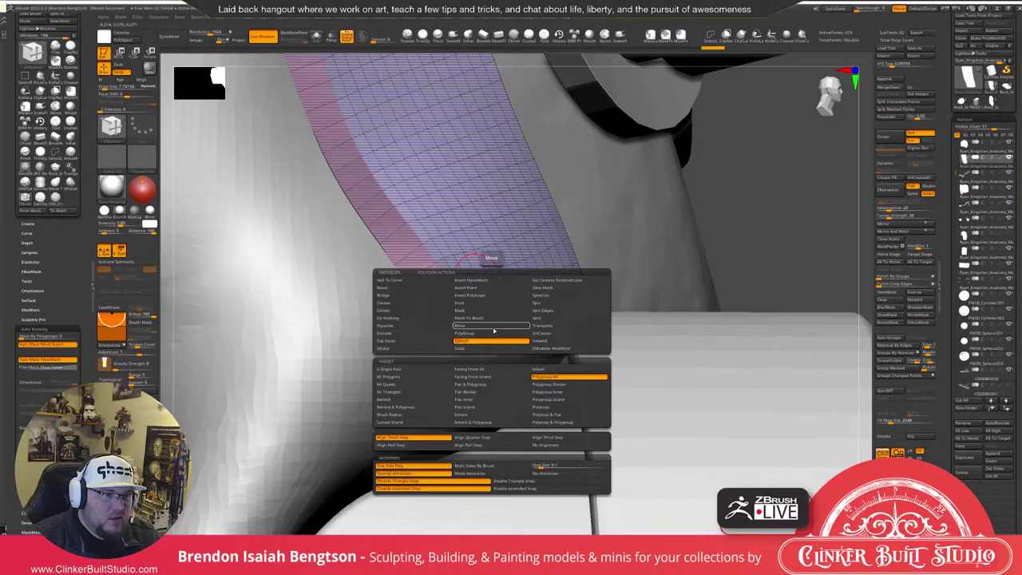
pyautogui.click(493, 329)
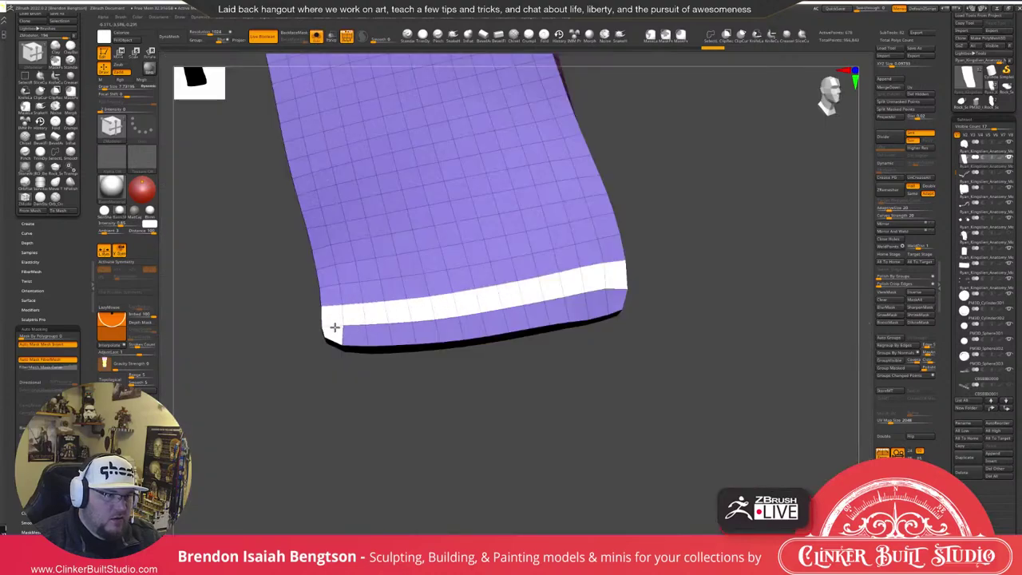
pyautogui.keyDown('alt'); pyautogui.moveTo(437, 328); pyautogui.dragTo(615, 301); pyautogui.keyUp('alt')
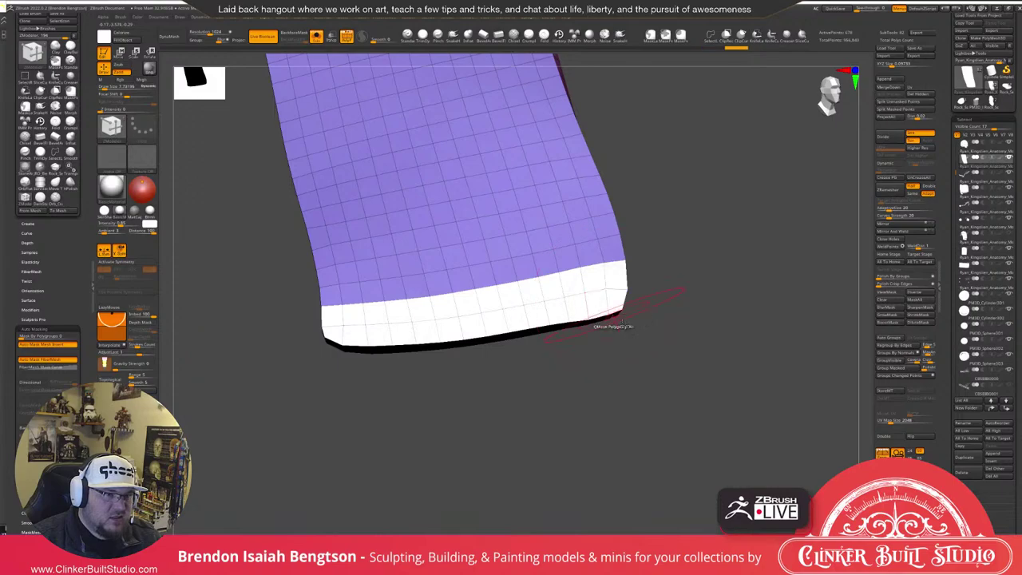
pyautogui.moveTo(616, 315); pyautogui.dragTo(717, 366, button='right')
pyautogui.moveTo(716, 366); pyautogui.dragTo(706, 352)
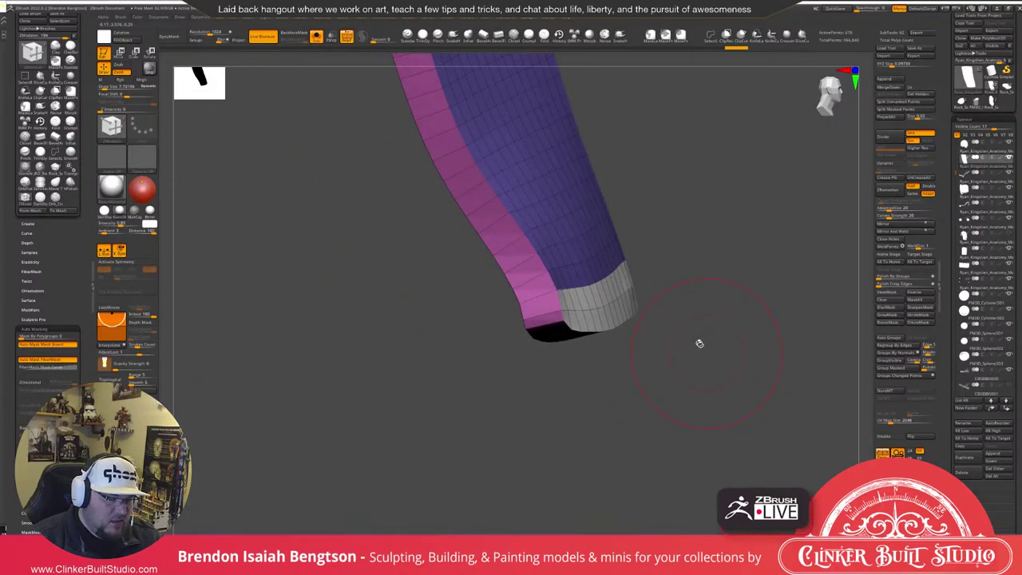
pyautogui.moveTo(699, 343); pyautogui.dragTo(727, 290)
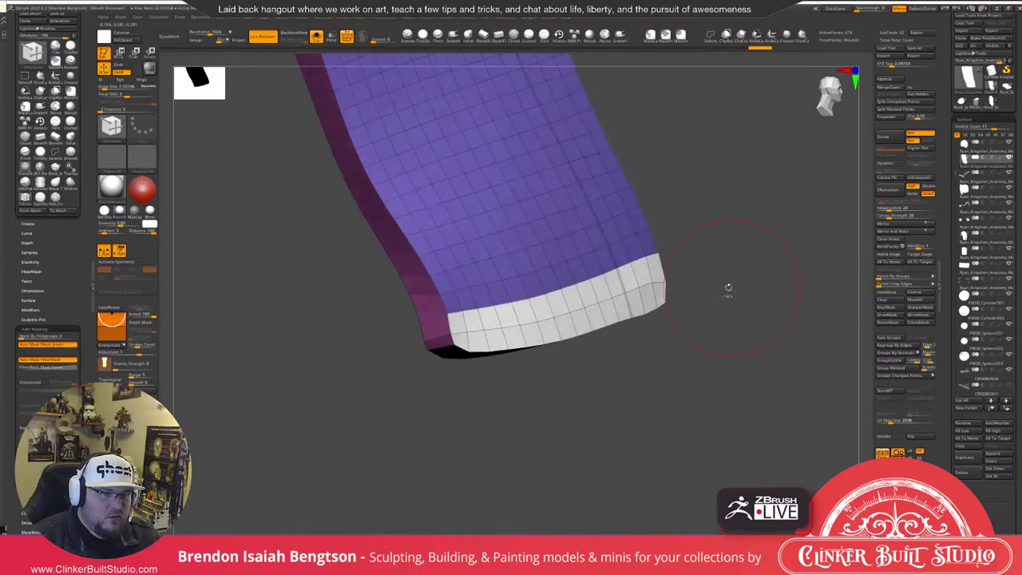
pyautogui.moveTo(613, 285); pyautogui.dragTo(656, 291)
pyautogui.hotkey('alt', 's')
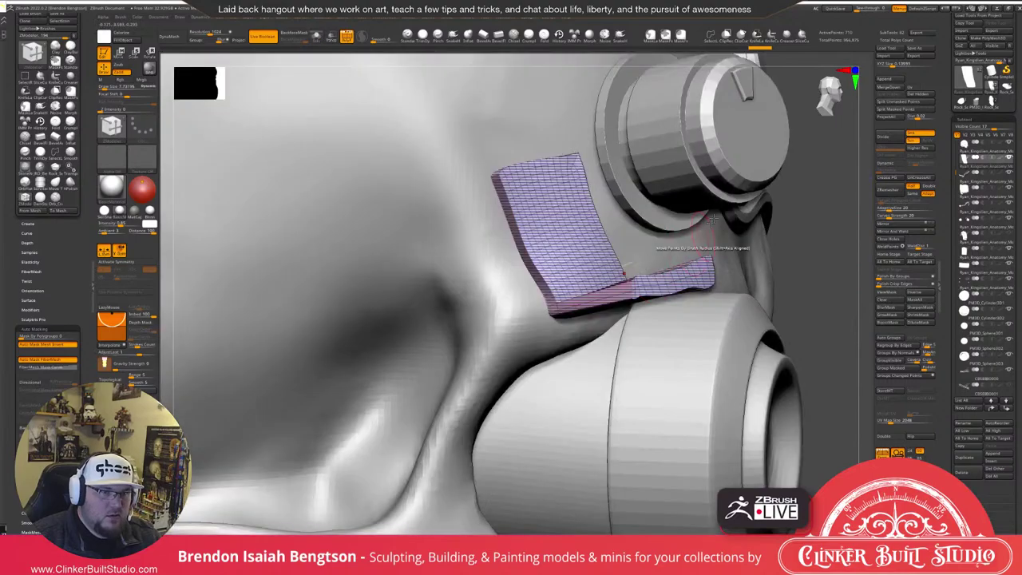
pyautogui.moveTo(754, 244); pyautogui.dragTo(799, 237)
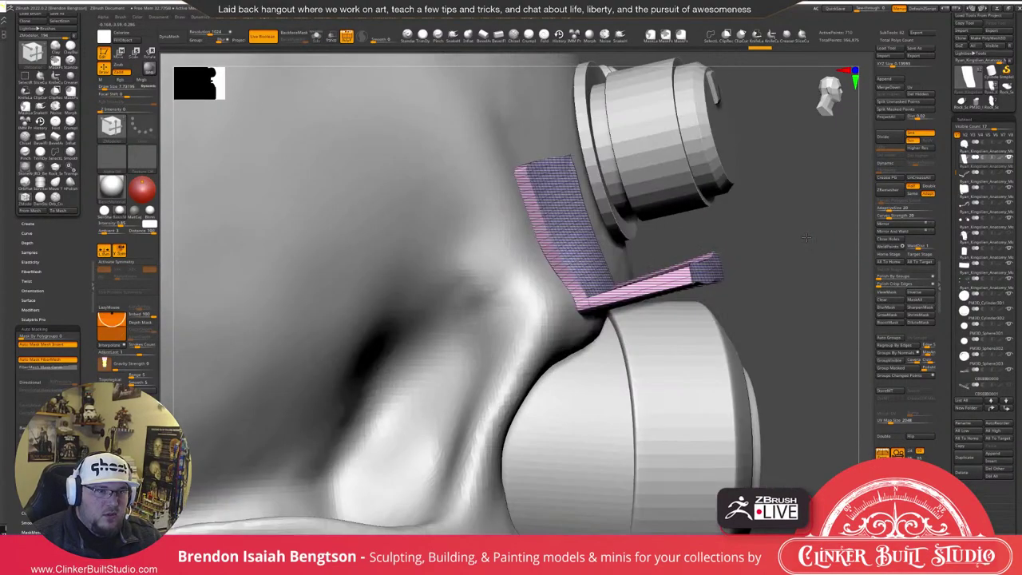
# Shorten the ledge by moving its outer end back toward the face with the Transform gizmo.
pyautogui.press('w')
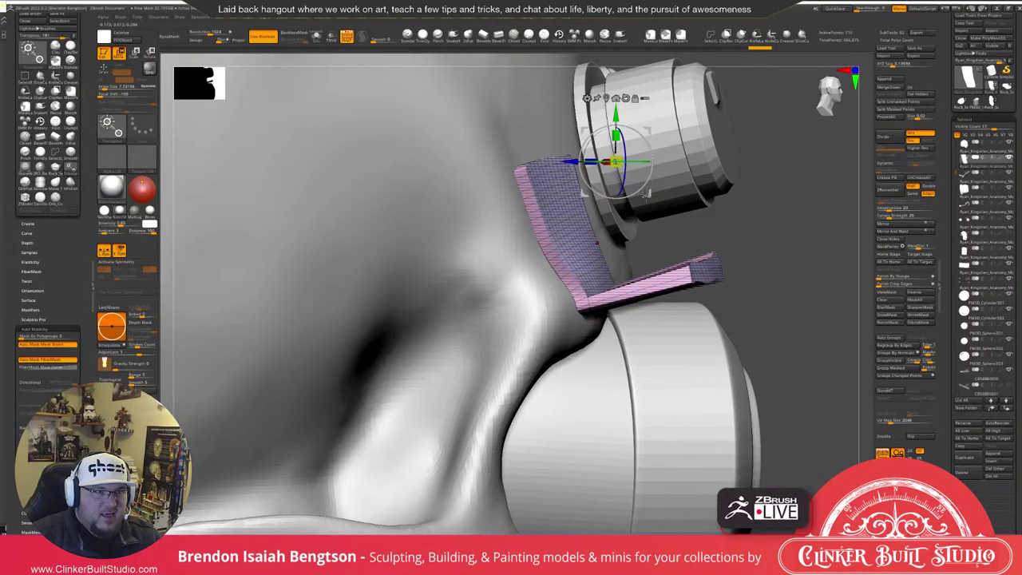
pyautogui.moveTo(646, 195); pyautogui.dragTo(685, 188)
pyautogui.moveTo(636, 128)
pyautogui.mouseDown()
pyautogui.moveTo(651, 136)
pyautogui.moveTo(647, 144)
pyautogui.mouseUp()
pyautogui.moveTo(809, 212); pyautogui.dragTo(790, 213)
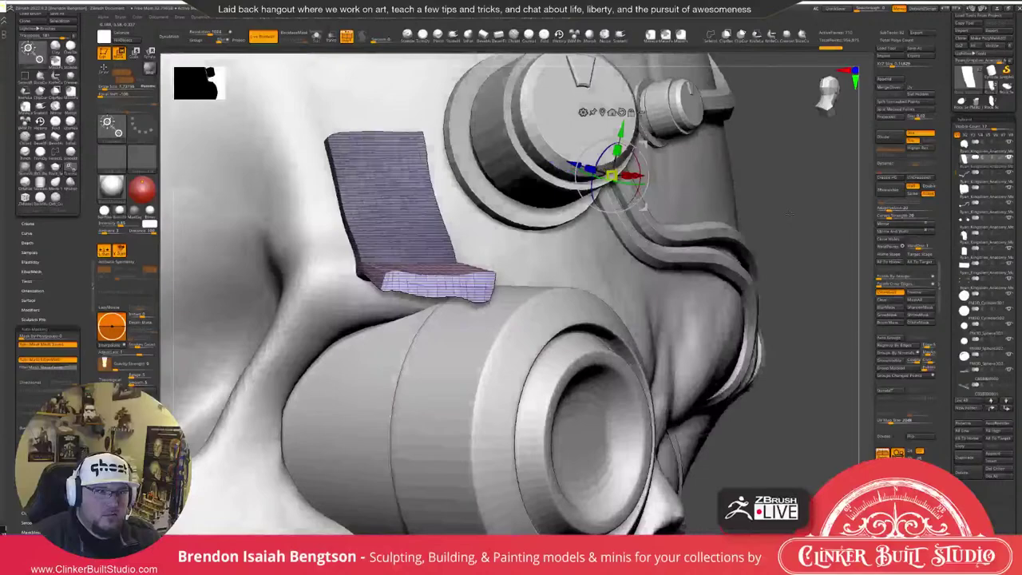
pyautogui.moveTo(790, 213); pyautogui.dragTo(547, 263)
# Undo the last change, then adjust the ledge's outer end slightly with the gizmo and clear the mask.
pyautogui.hotkey('ctrl', 'z')
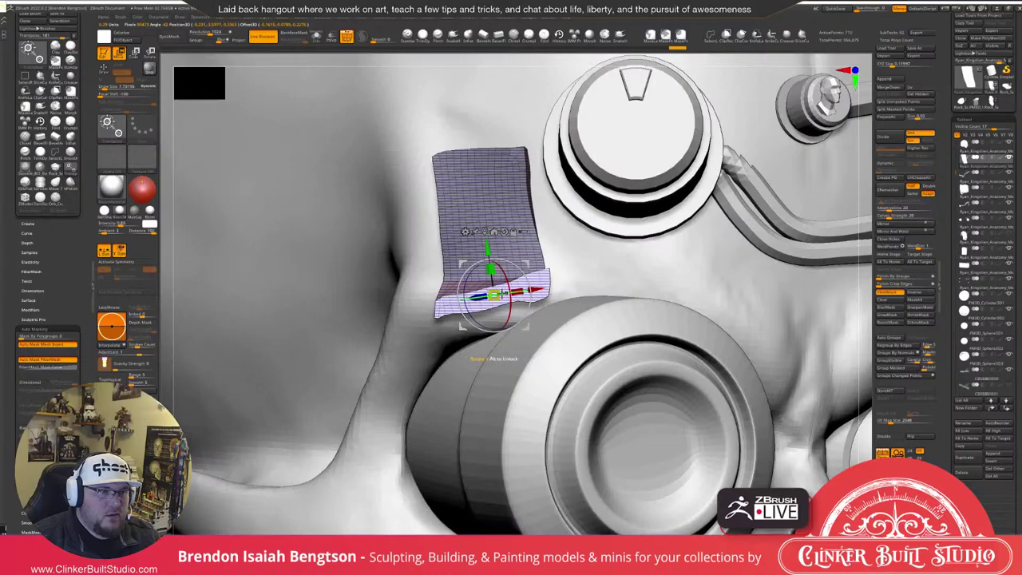
pyautogui.moveTo(526, 283); pyautogui.dragTo(522, 276)
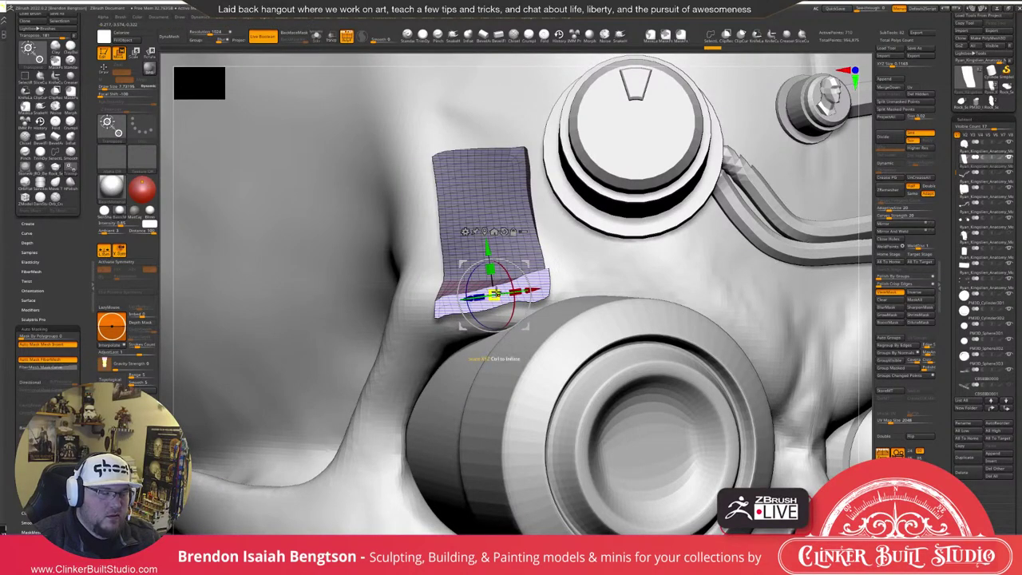
pyautogui.press('q')
pyautogui.moveTo(521, 303)
pyautogui.mouseDown(button='right')
pyautogui.moveTo(543, 298)
pyautogui.moveTo(535, 298)
pyautogui.mouseUp(button='right')
pyautogui.keyDown('ctrl'); pyautogui.moveTo(765, 247); pyautogui.dragTo(766, 241); pyautogui.keyUp('ctrl')
pyautogui.moveTo(766, 241); pyautogui.dragTo(764, 241, button='right')
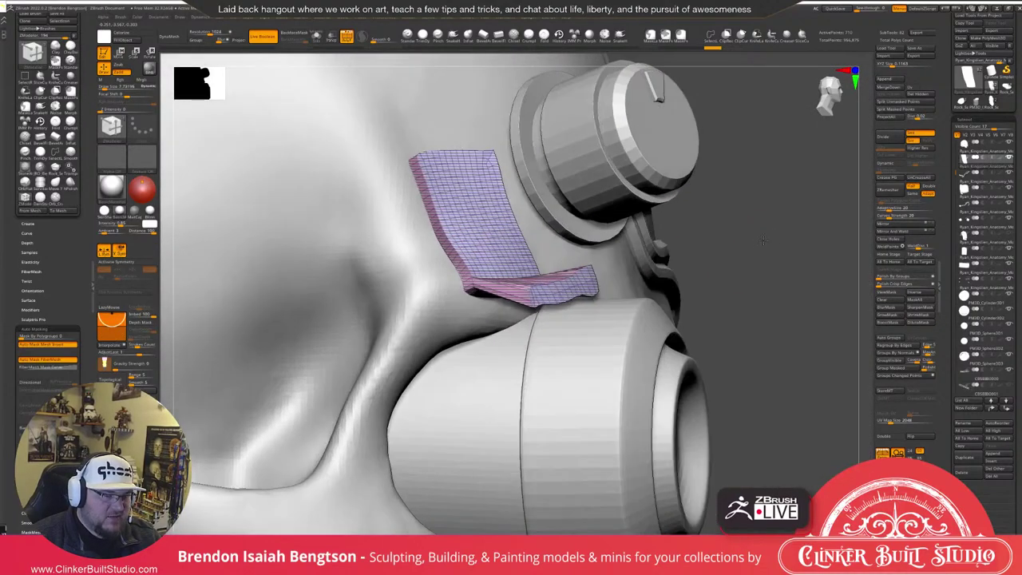
# Pull the bend between plate and ledge downward using the Move Topological brush at a larger size.
pyautogui.press('w')
pyautogui.press('q')
pyautogui.press('b')
pyautogui.press('m')
pyautogui.press('t')
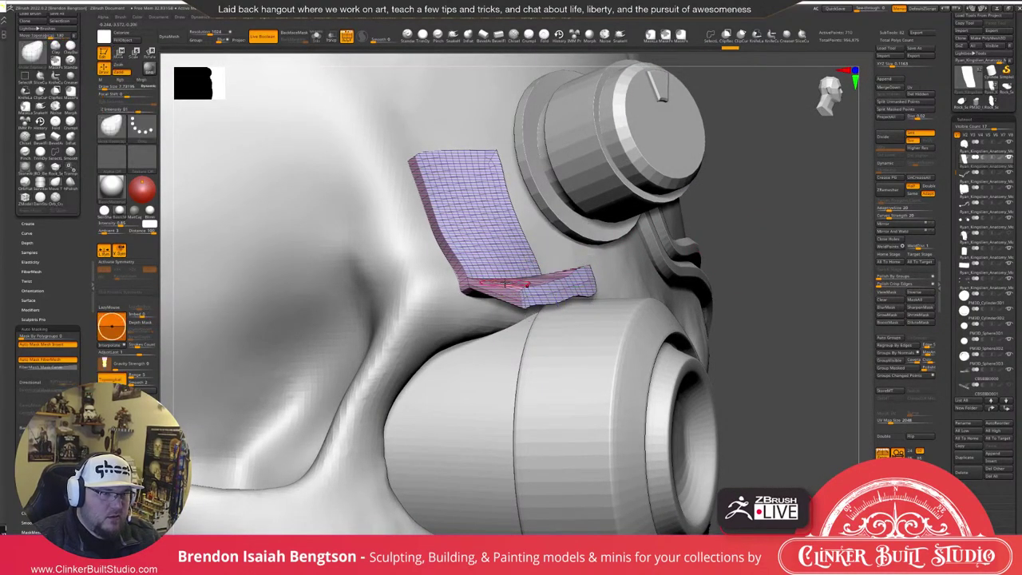
pyautogui.press('space')
pyautogui.moveTo(499, 282)
pyautogui.mouseDown()
pyautogui.moveTo(513, 283)
pyautogui.moveTo(486, 326)
pyautogui.mouseUp()
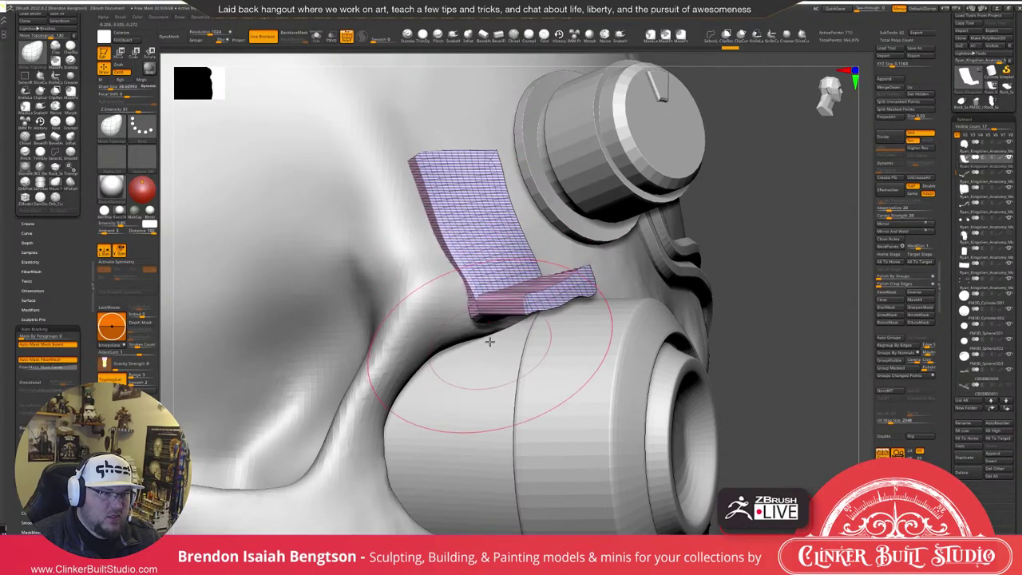
# Turn off the polyframe display and pull the ledge's outer end down toward the top of the canister.
pyautogui.hotkey('shift', 'f')
pyautogui.moveTo(580, 288); pyautogui.dragTo(603, 298)
pyautogui.moveTo(529, 312); pyautogui.dragTo(527, 314)
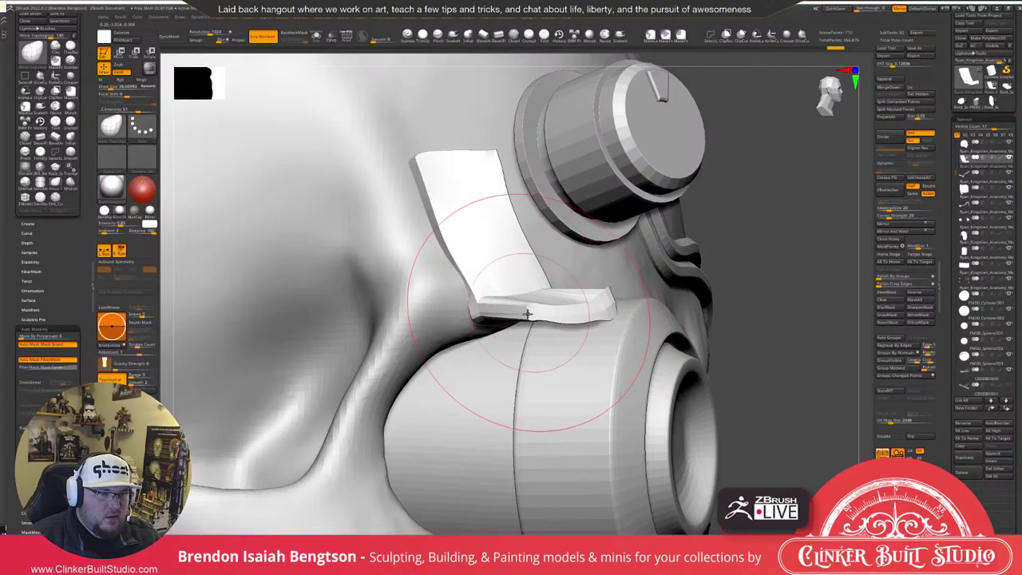
# Reshape both front corners of the ledge with the Move Topological brush to follow the canister's curve.
pyautogui.moveTo(830, 289); pyautogui.dragTo(748, 278)
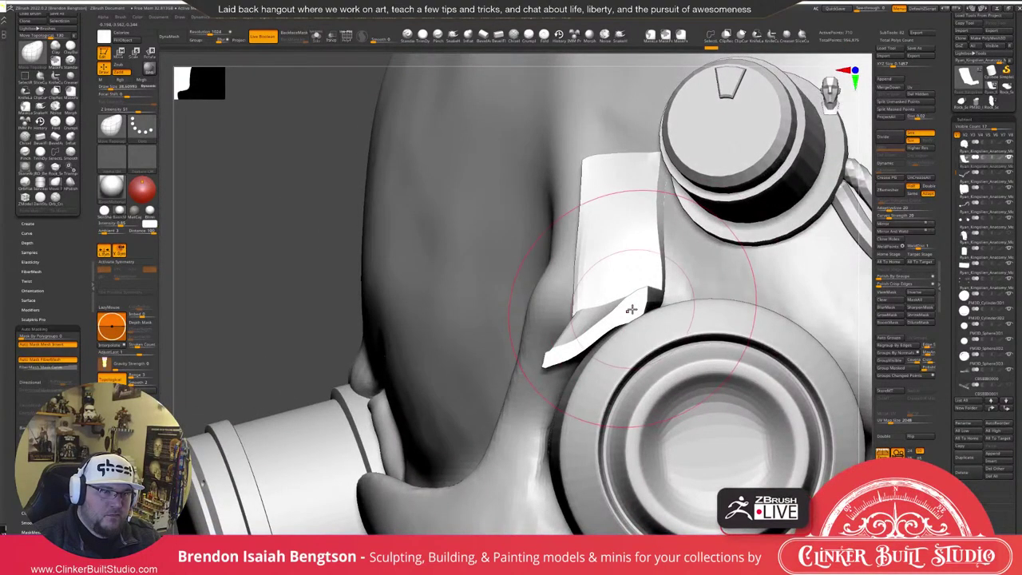
pyautogui.moveTo(631, 311); pyautogui.dragTo(645, 297)
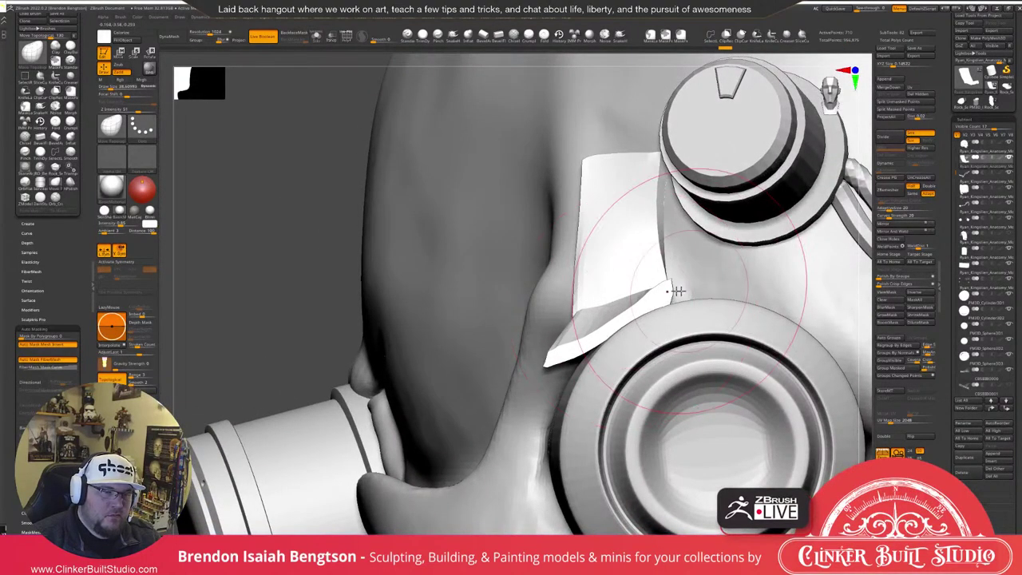
pyautogui.moveTo(554, 349)
pyautogui.mouseDown()
pyautogui.moveTo(585, 345)
pyautogui.moveTo(592, 329)
pyautogui.mouseUp()
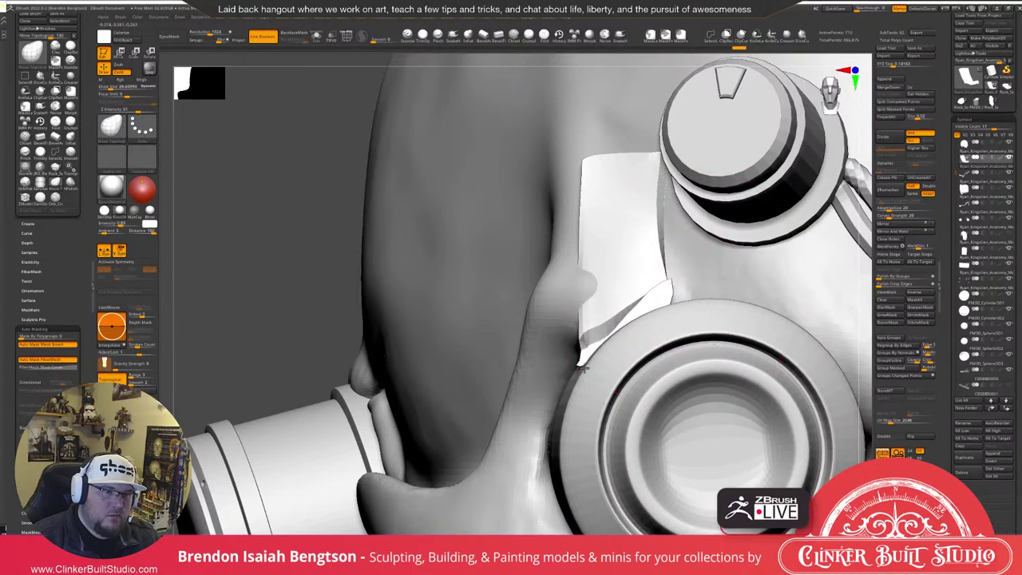
# Nudge the plate's lower side edges outward with a smaller Move Topological brush, undoing the unwanted strokes on the ledge.
pyautogui.moveTo(582, 294); pyautogui.dragTo(590, 308)
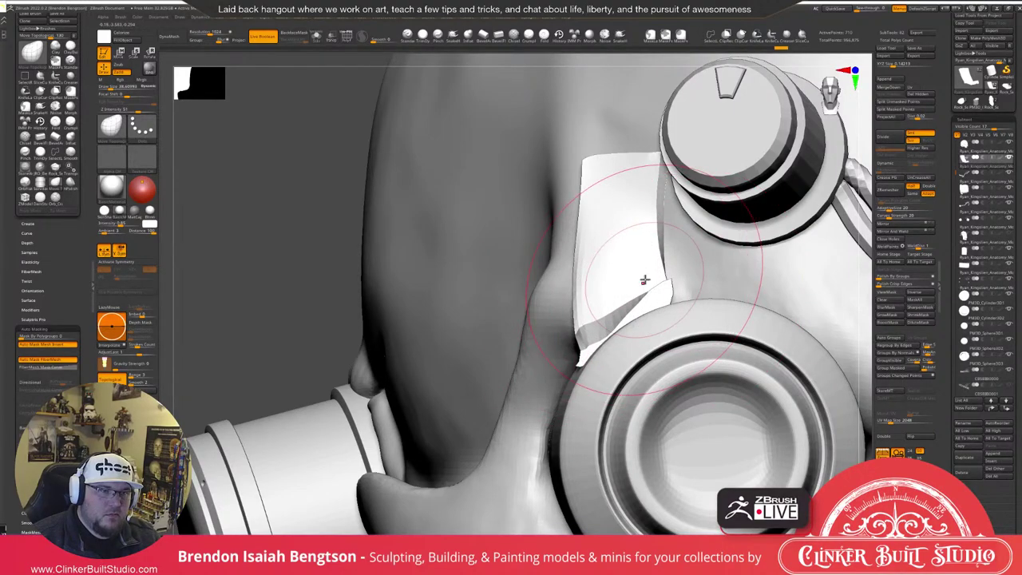
pyautogui.press('space')
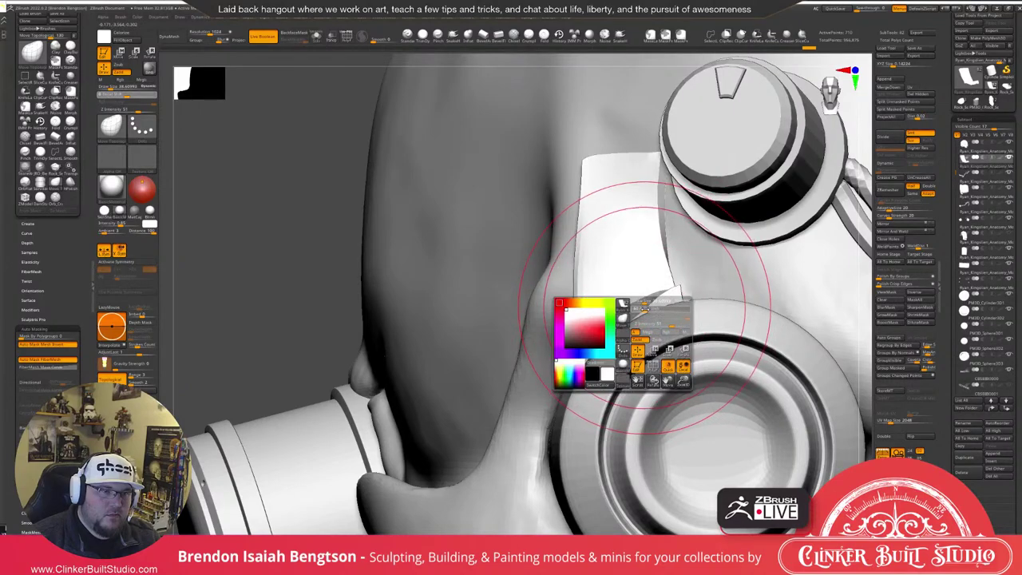
pyautogui.moveTo(645, 300); pyautogui.dragTo(600, 316)
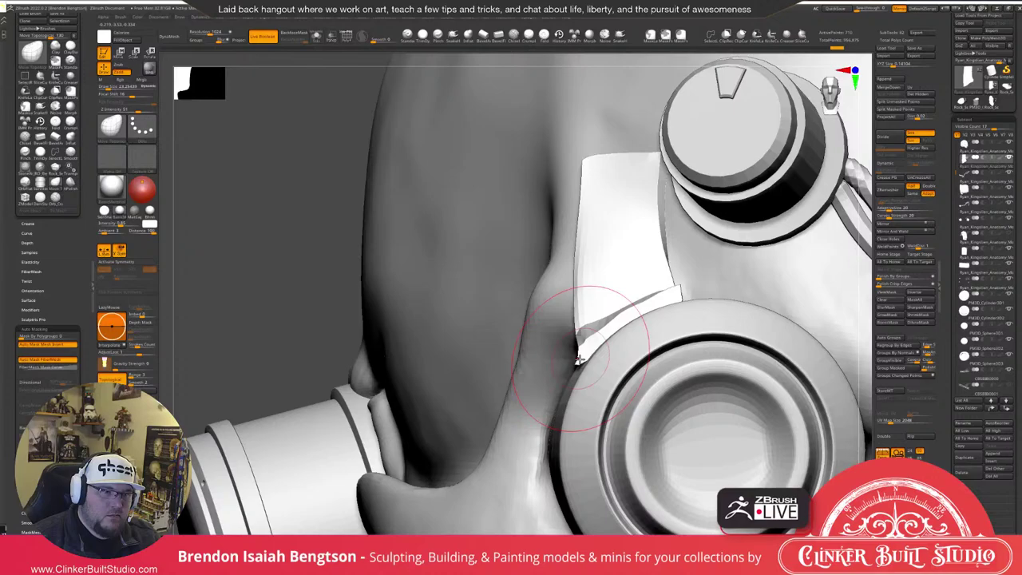
pyautogui.hotkey('ctrl', 'z')
pyautogui.hotkey('ctrl', 'z')
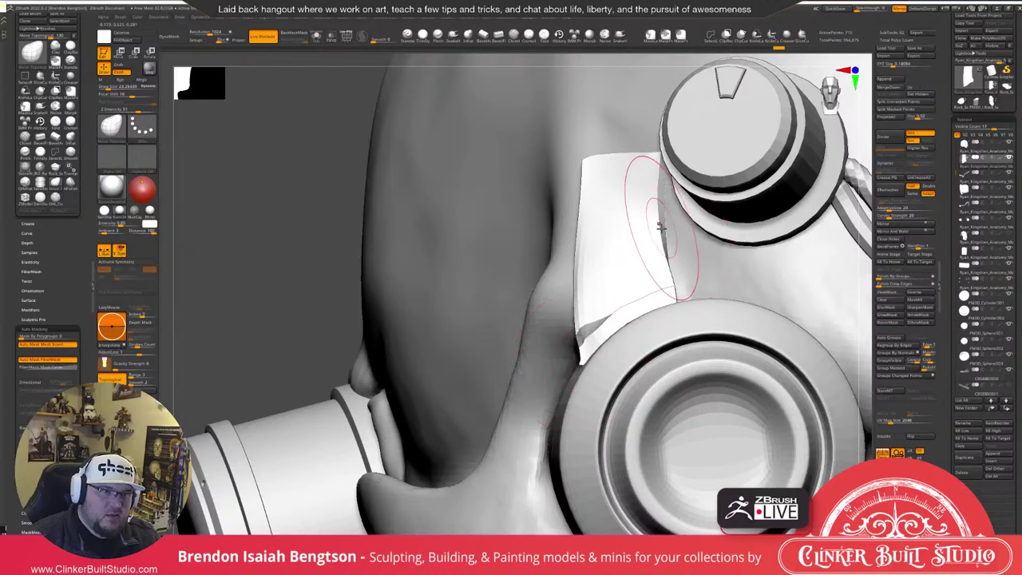
pyautogui.moveTo(661, 228); pyautogui.dragTo(668, 226)
# Push the bend between plate and ledge toward the canister, shifting both of its ends to tighten the corner.
pyautogui.moveTo(563, 269); pyautogui.dragTo(627, 285, button='right')
pyautogui.moveTo(599, 289); pyautogui.dragTo(609, 289)
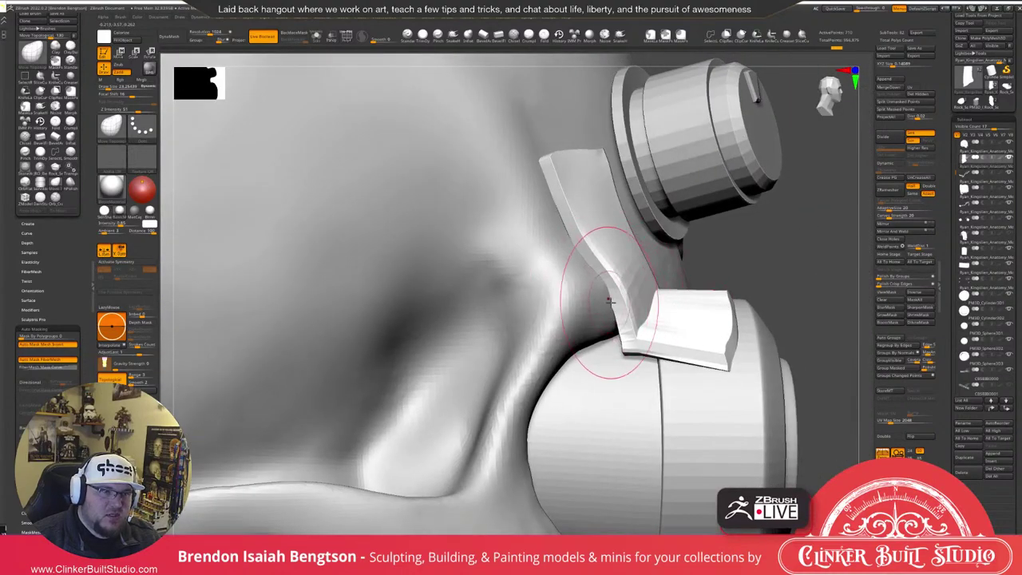
pyautogui.moveTo(661, 296)
pyautogui.mouseDown(button='right')
pyautogui.moveTo(665, 355)
pyautogui.moveTo(656, 303)
pyautogui.mouseUp(button='right')
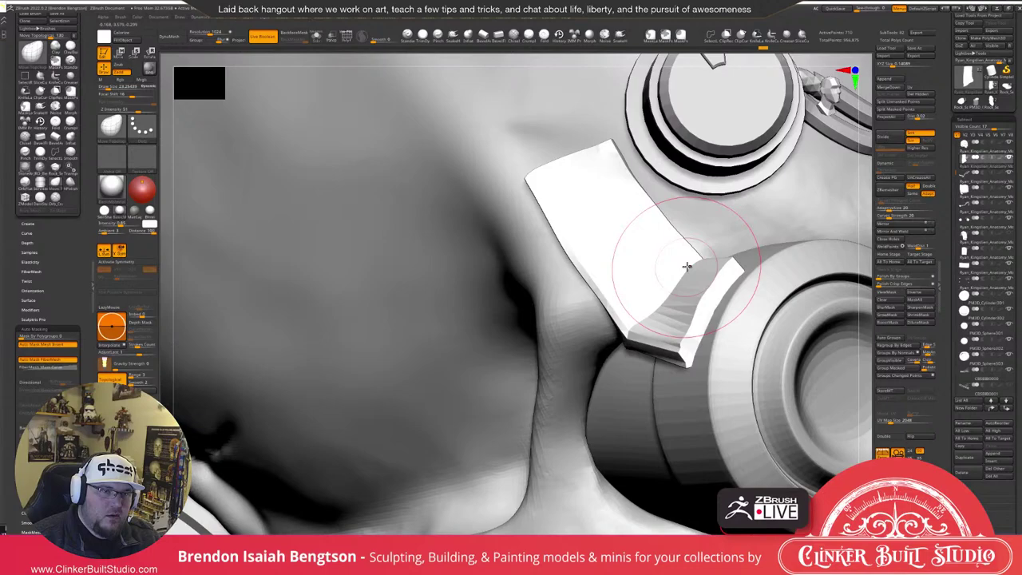
pyautogui.moveTo(686, 267); pyautogui.dragTo(704, 276)
pyautogui.moveTo(636, 339); pyautogui.dragTo(652, 349)
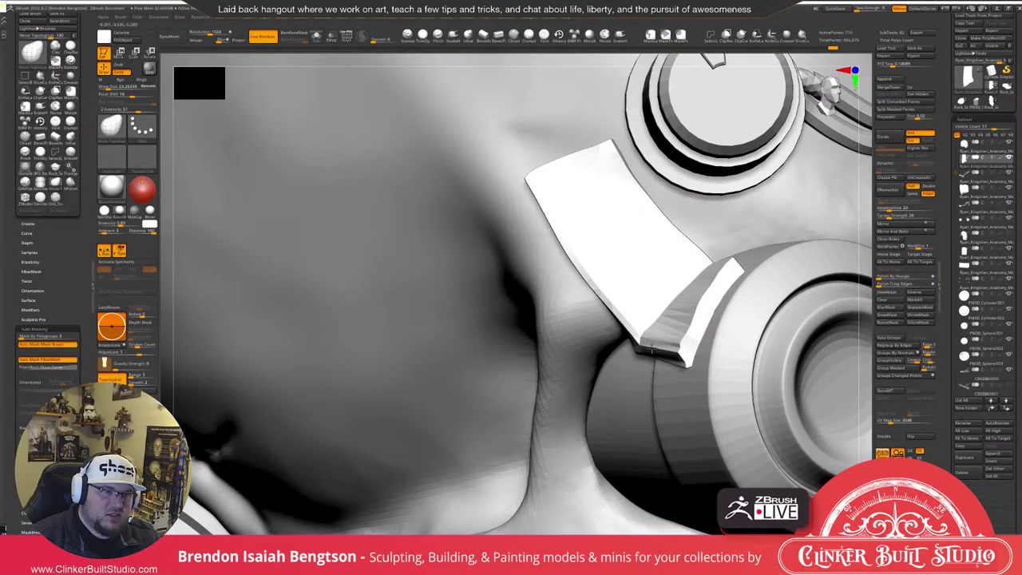
# Adjust the plate's upper section and outer side edge to follow the curve of the skull's temple.
pyautogui.moveTo(651, 349)
pyautogui.mouseDown(button='right')
pyautogui.moveTo(611, 362)
pyautogui.moveTo(615, 354)
pyautogui.moveTo(561, 325)
pyautogui.mouseUp(button='right')
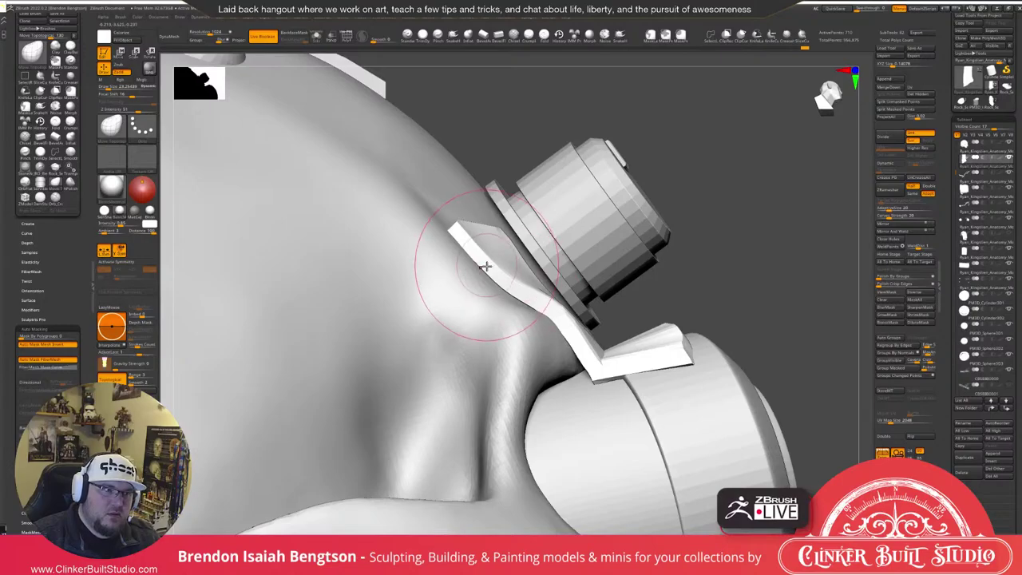
pyautogui.moveTo(770, 278)
pyautogui.keyDown('ctrl'); pyautogui.mouseDown(button='right')
pyautogui.moveTo(773, 224)
pyautogui.moveTo(735, 239)
pyautogui.moveTo(730, 274)
pyautogui.moveTo(655, 252)
pyautogui.mouseUp(button='right'); pyautogui.keyUp('ctrl')
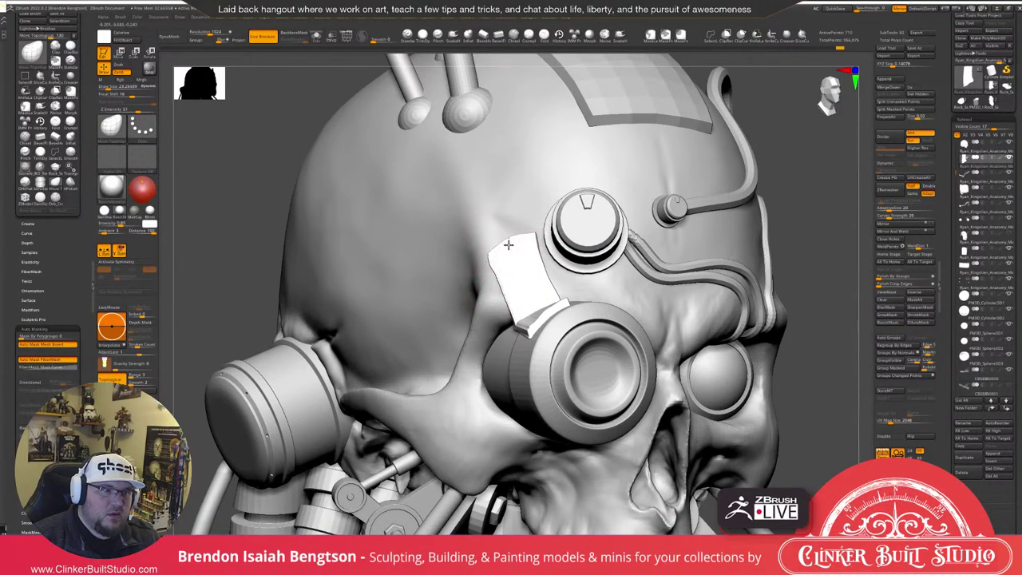
pyautogui.moveTo(497, 237); pyautogui.dragTo(520, 228, button='right')
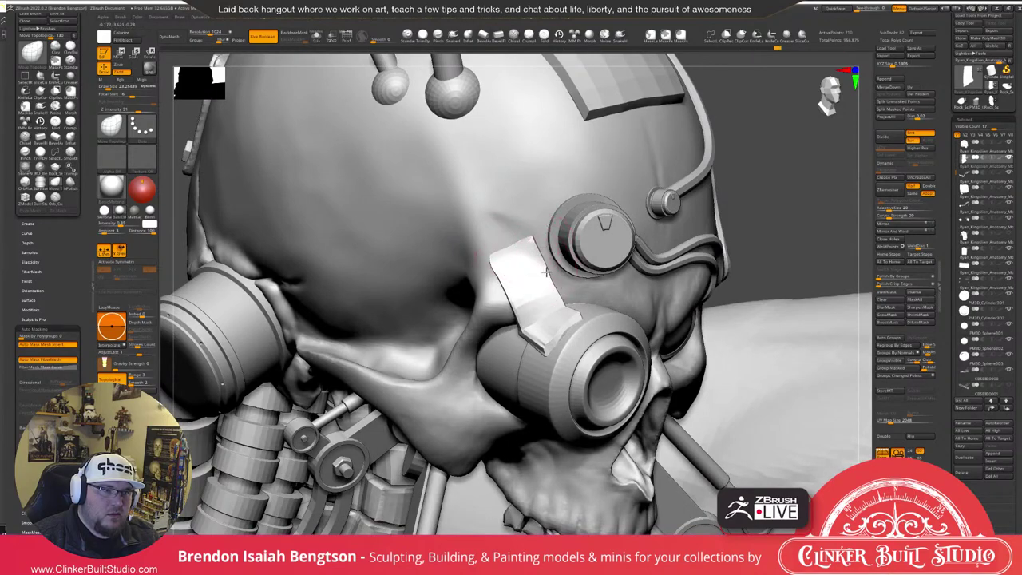
pyautogui.moveTo(557, 283); pyautogui.dragTo(497, 274)
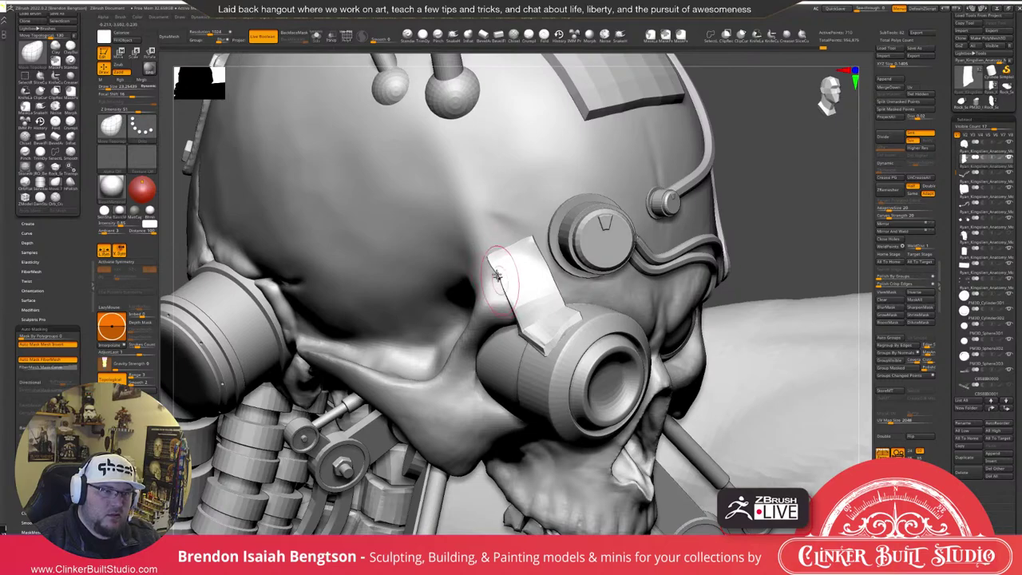
pyautogui.moveTo(811, 230); pyautogui.dragTo(830, 221)
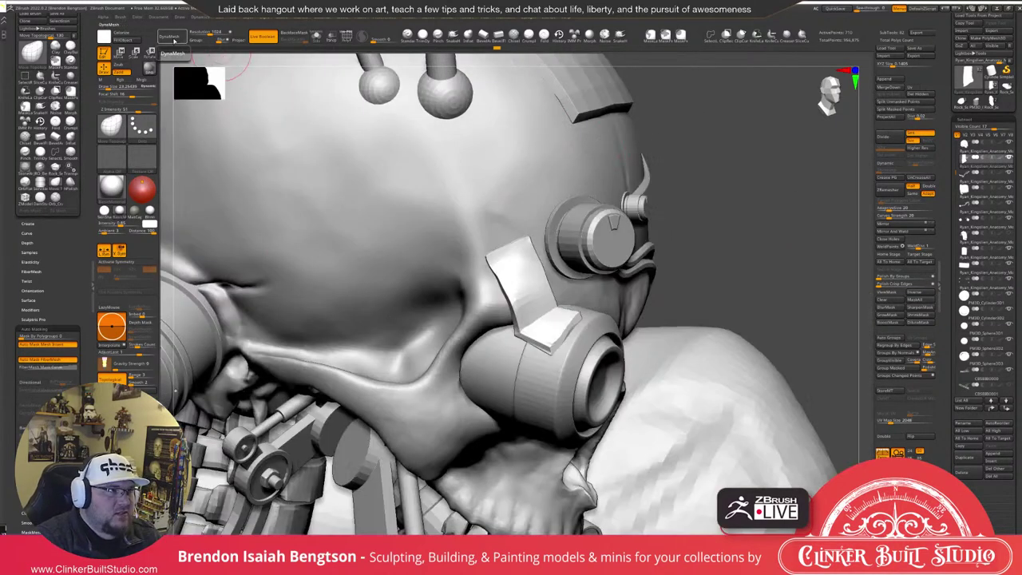
# Remesh the bracket plate with DynaMesh at a resolution of 1024, discarding the trial at 512.
pyautogui.hotkey('shift', 'f')
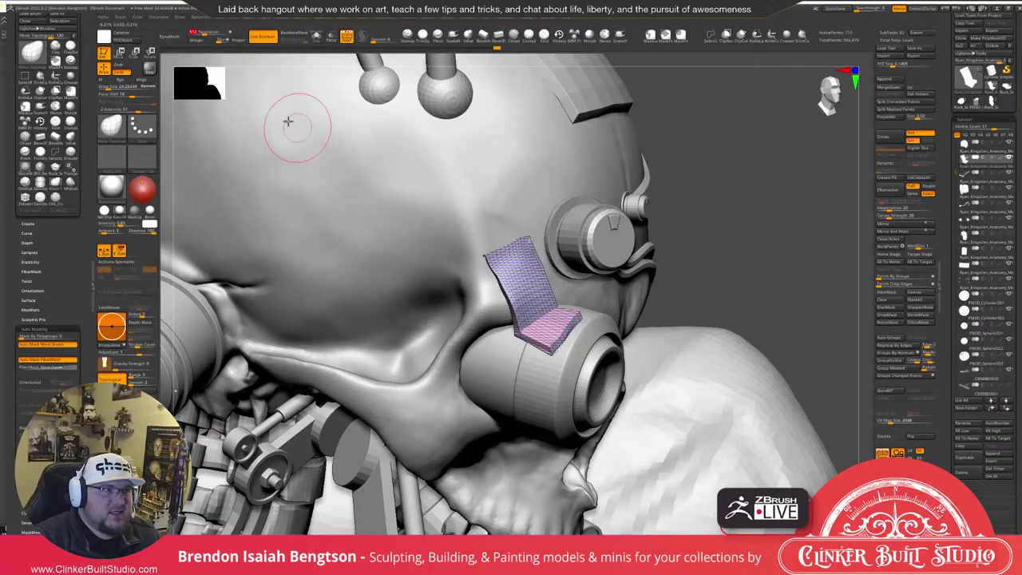
pyautogui.click(170, 37)
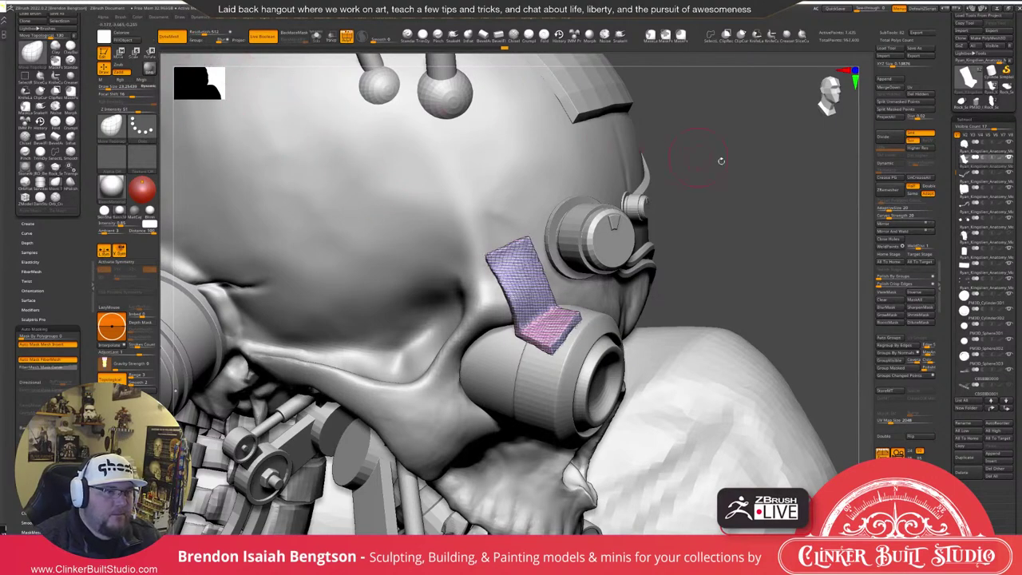
pyautogui.moveTo(720, 161); pyautogui.dragTo(770, 173)
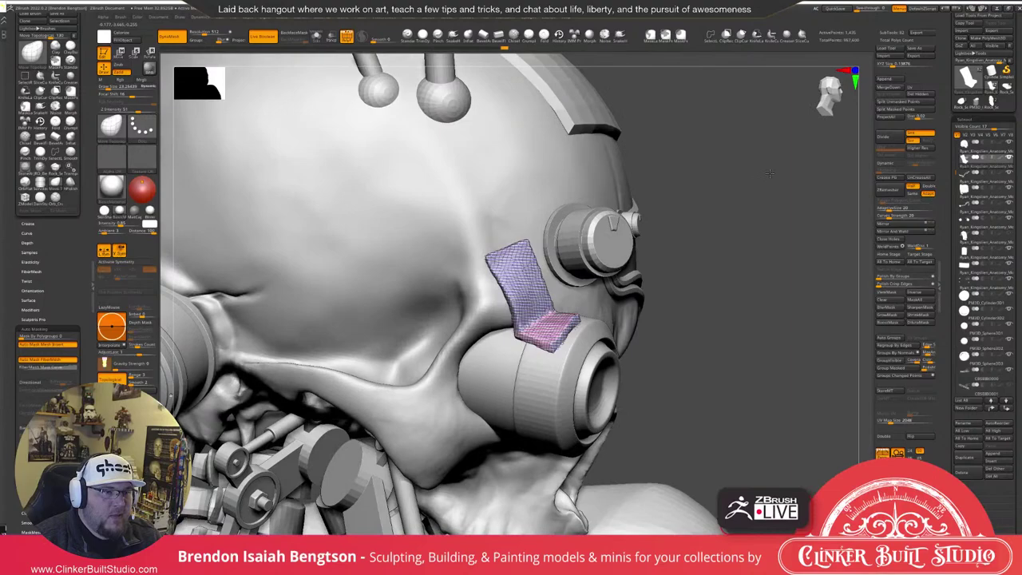
pyautogui.moveTo(769, 172)
pyautogui.mouseDown()
pyautogui.moveTo(788, 230)
pyautogui.moveTo(354, 103)
pyautogui.mouseUp()
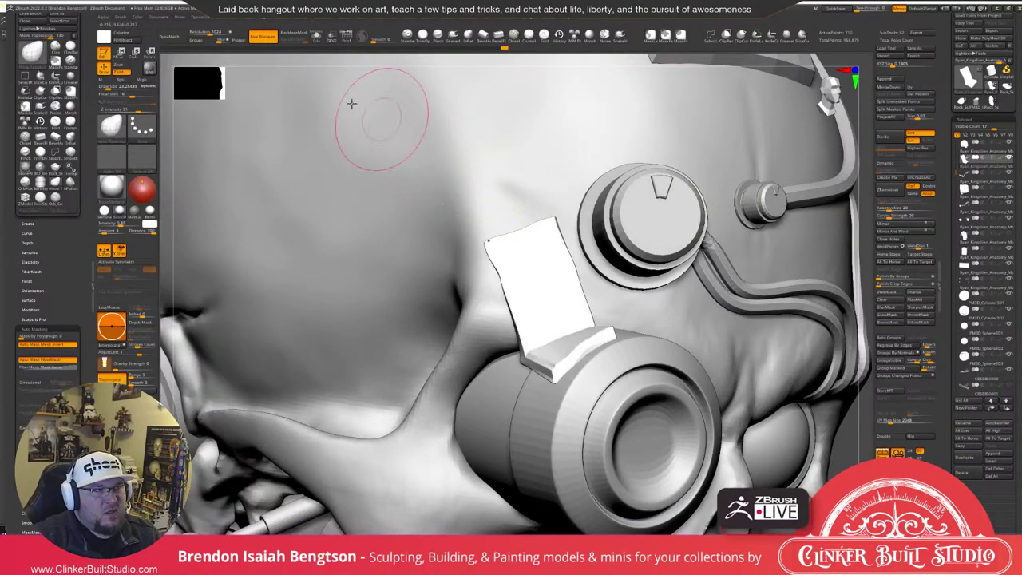
pyautogui.click(171, 37)
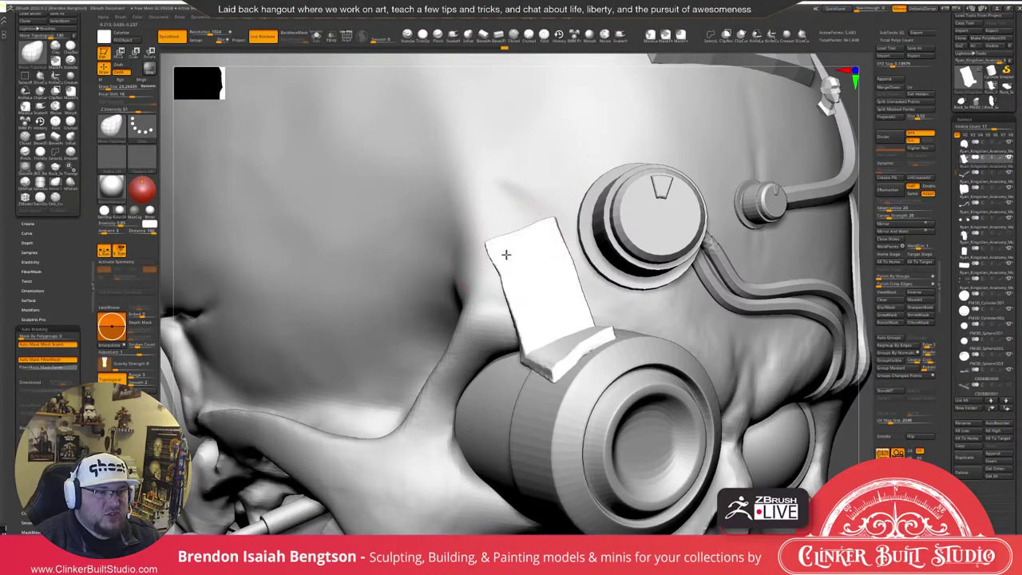
# Refine the remeshed plate's outer side edge with the Move Topological brush, reducing the brush size for finer corrections.
pyautogui.moveTo(488, 243); pyautogui.dragTo(509, 291)
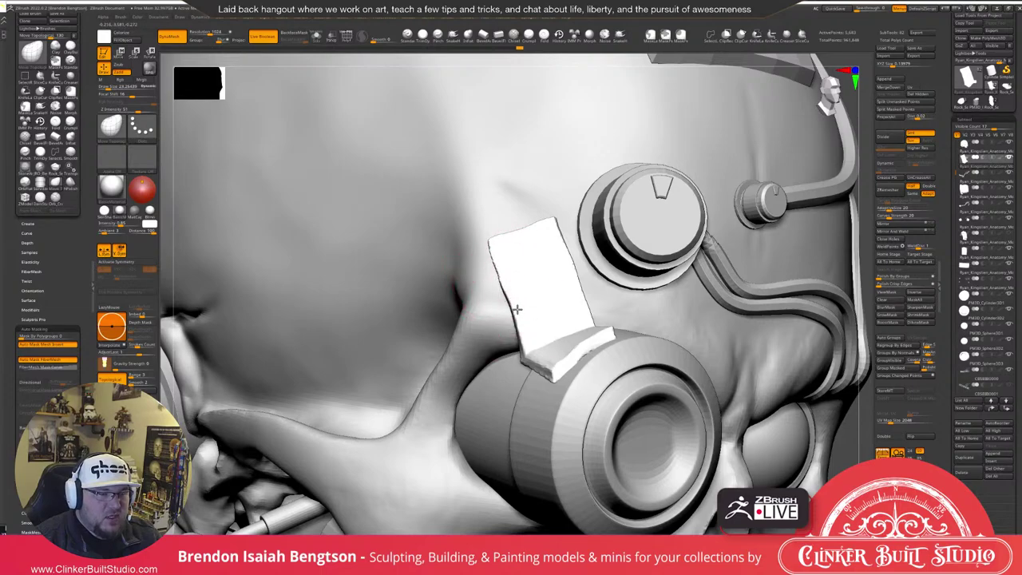
pyautogui.press('space')
pyautogui.moveTo(536, 248); pyautogui.dragTo(533, 248)
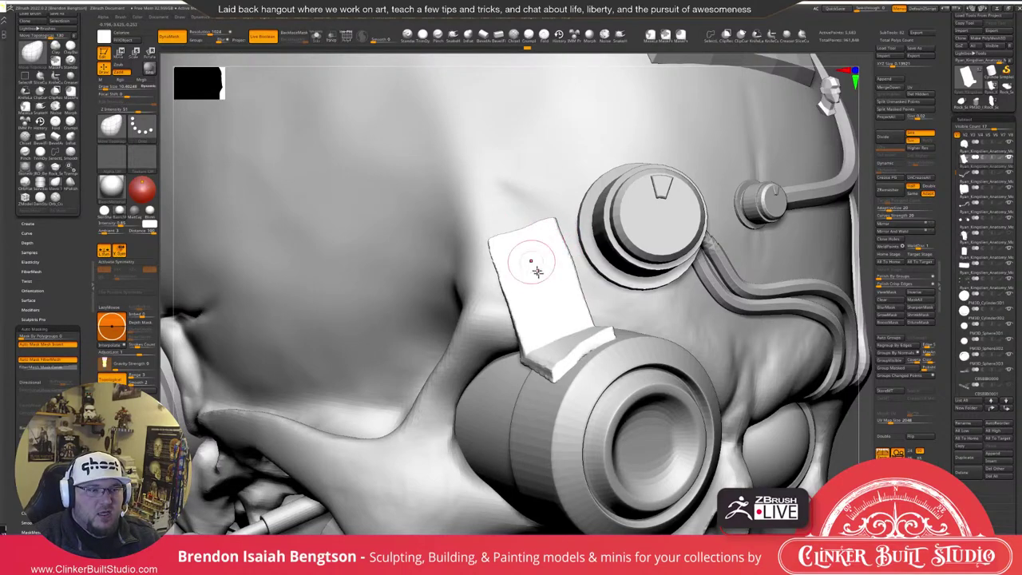
pyautogui.moveTo(538, 269); pyautogui.dragTo(544, 270, button='right')
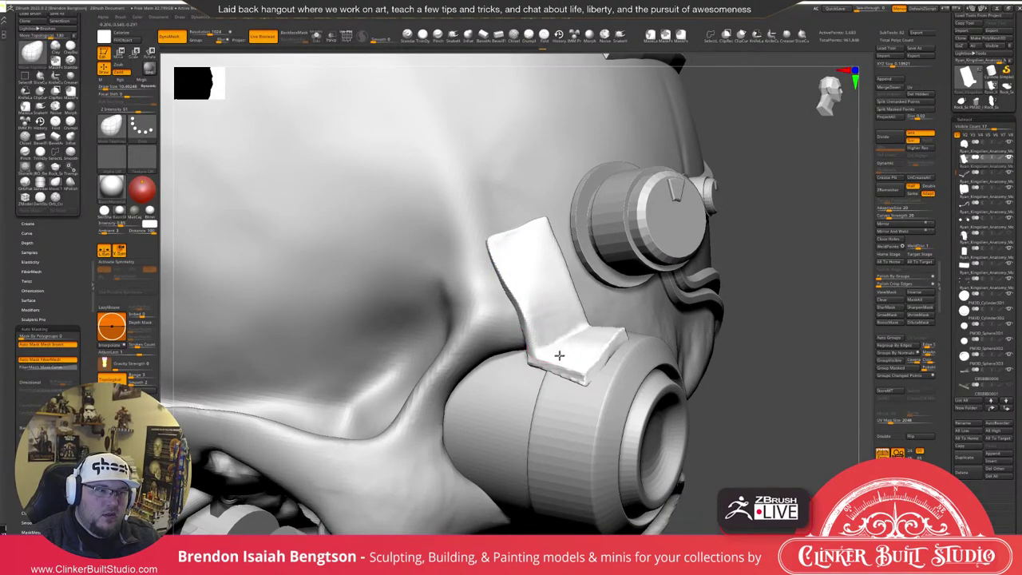
pyautogui.moveTo(559, 355); pyautogui.dragTo(583, 388, button='right')
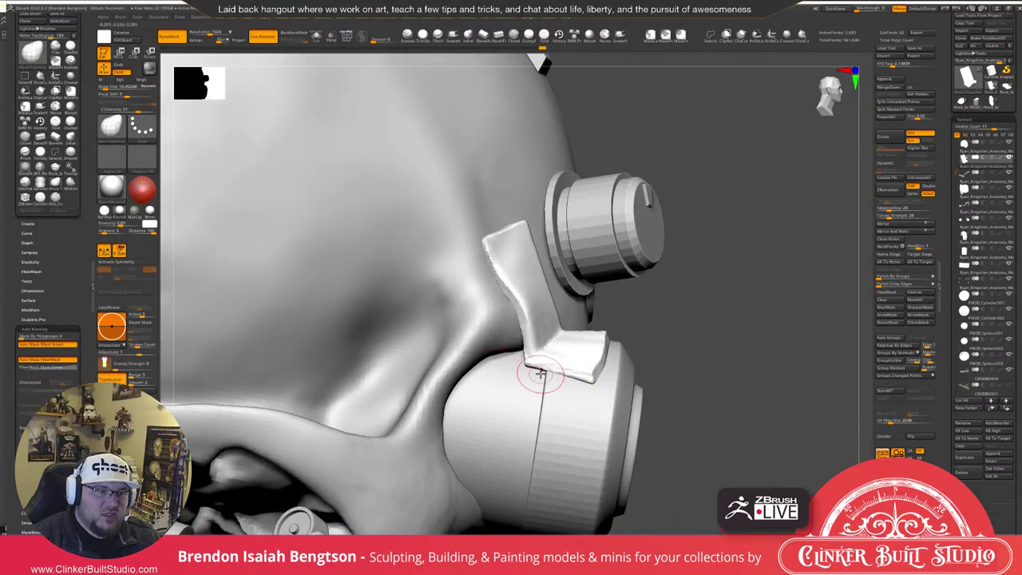
# Nudge the plate's inner edge near the bend so it sits closer to the skull and canister.
pyautogui.moveTo(538, 287)
pyautogui.mouseDown(button='right')
pyautogui.moveTo(752, 300)
pyautogui.moveTo(551, 354)
pyautogui.mouseUp(button='right')
pyautogui.press('space')
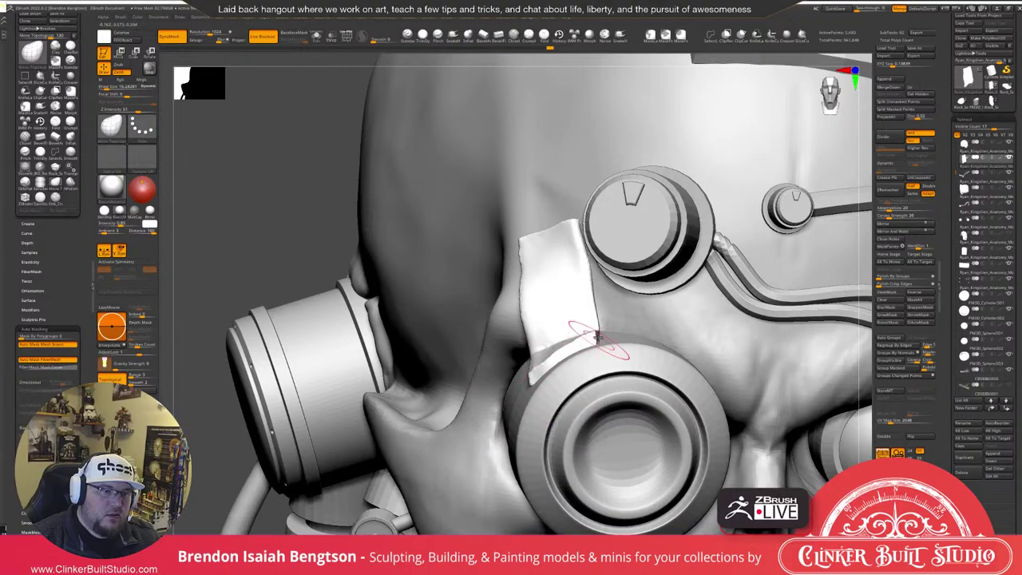
pyautogui.moveTo(597, 339); pyautogui.dragTo(600, 326, button='right')
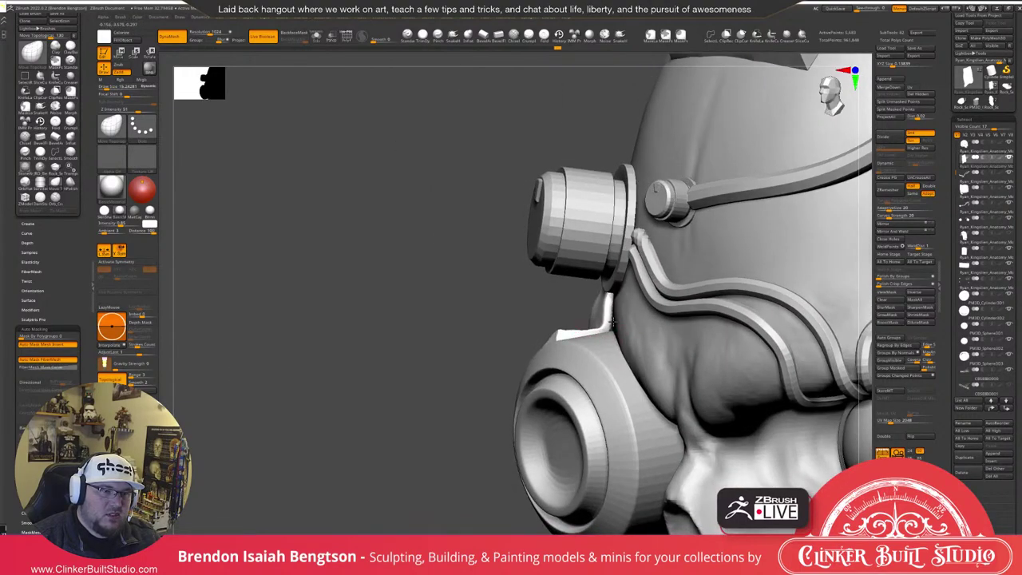
pyautogui.moveTo(612, 322); pyautogui.dragTo(616, 323)
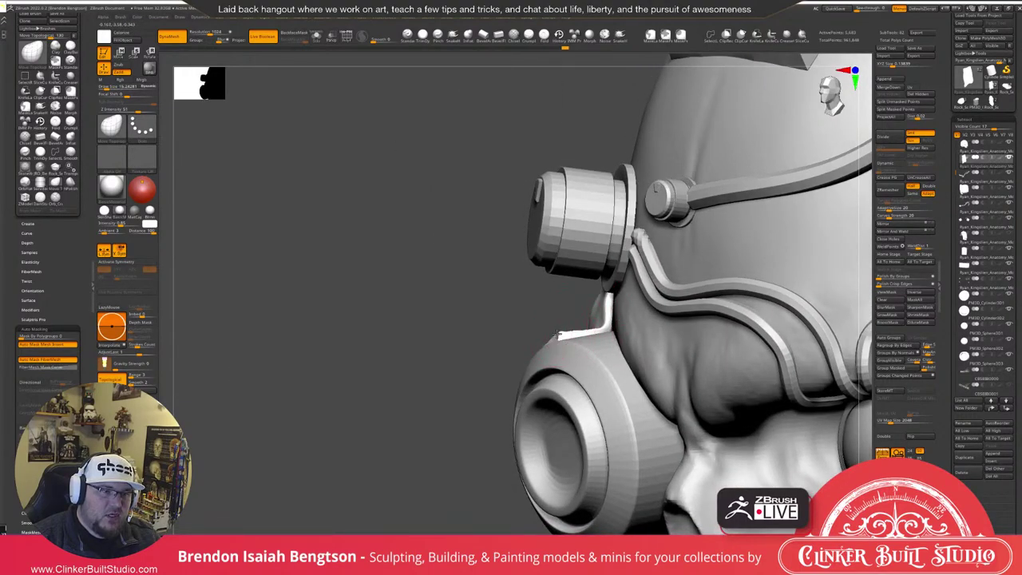
pyautogui.moveTo(540, 311); pyautogui.dragTo(558, 313, button='right')
# Square up the ledge's front edge and corners over the canister, enlarging the brush for the final strokes.
pyautogui.press('space')
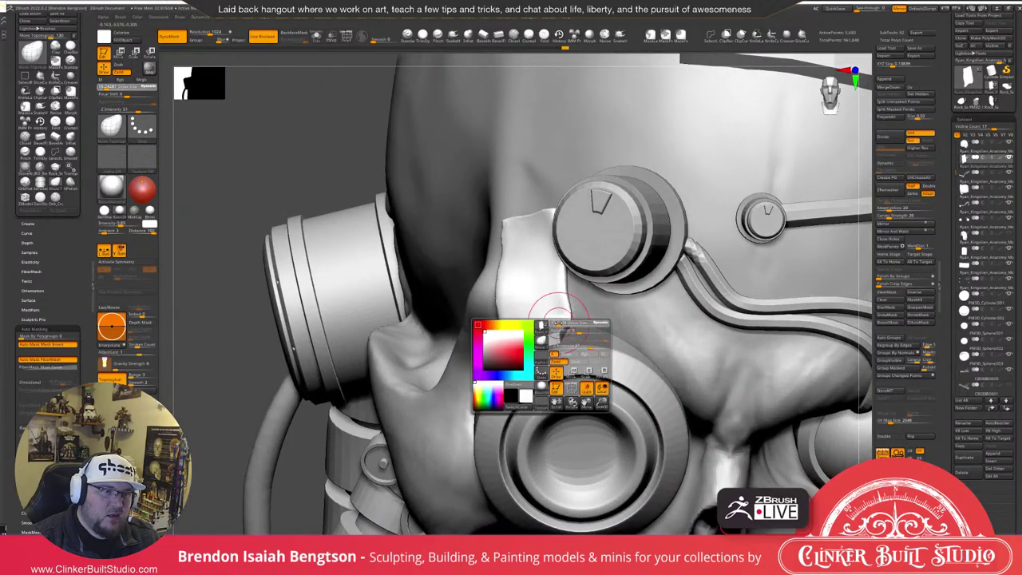
pyautogui.keyDown('shift'); pyautogui.moveTo(556, 326); pyautogui.dragTo(551, 330); pyautogui.keyUp('shift')
pyautogui.moveTo(520, 341); pyautogui.dragTo(548, 332, button='right')
pyautogui.moveTo(494, 367); pyautogui.dragTo(500, 383, button='right')
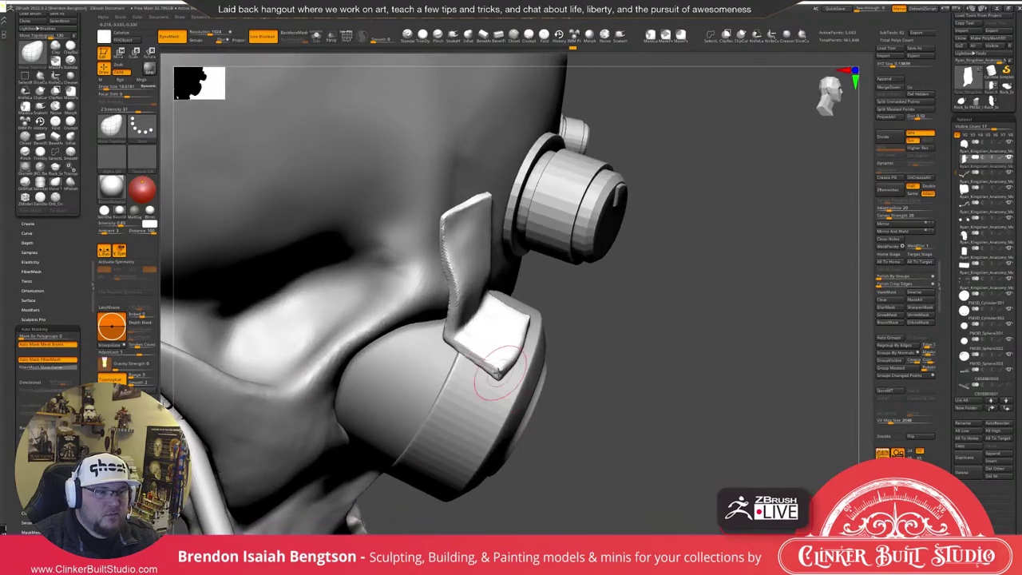
pyautogui.press('space')
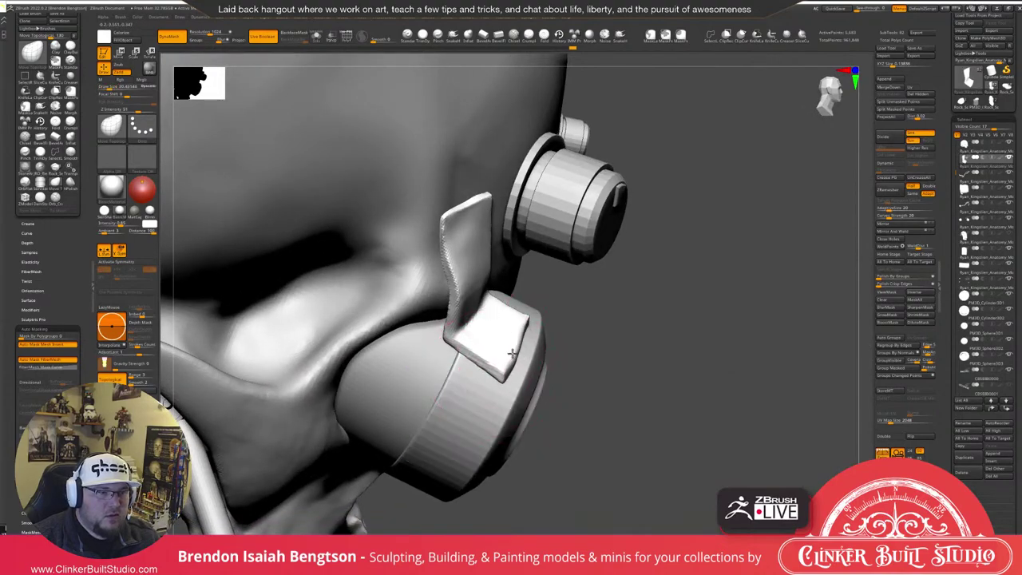
pyautogui.moveTo(510, 360); pyautogui.dragTo(526, 325)
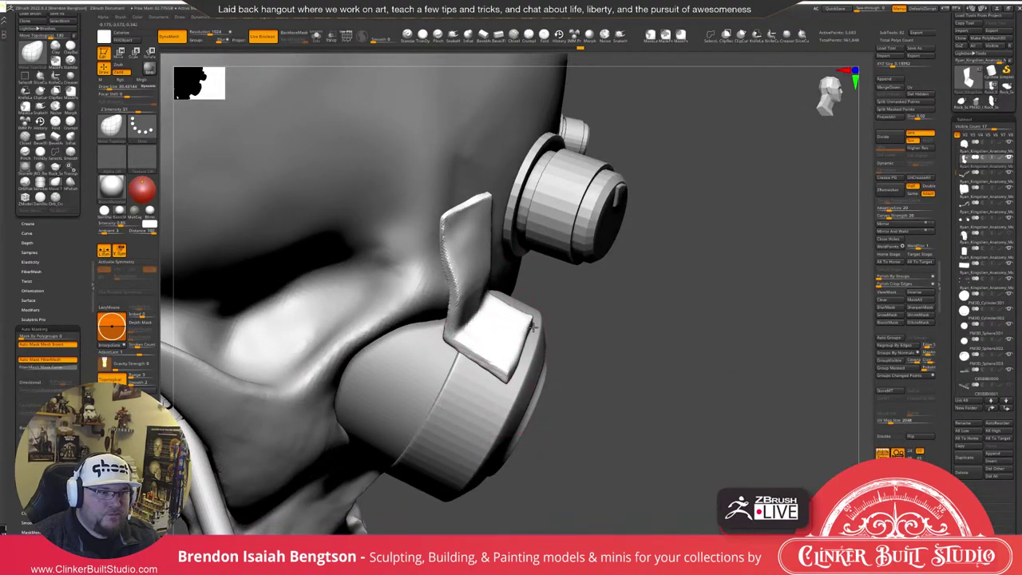
# Duplicate the bracket within its subtool using the move gizmo, placing the copy behind and below the original beside the canister.
pyautogui.keyDown('alt'); pyautogui.moveTo(673, 344); pyautogui.dragTo(835, 293); pyautogui.keyUp('alt')
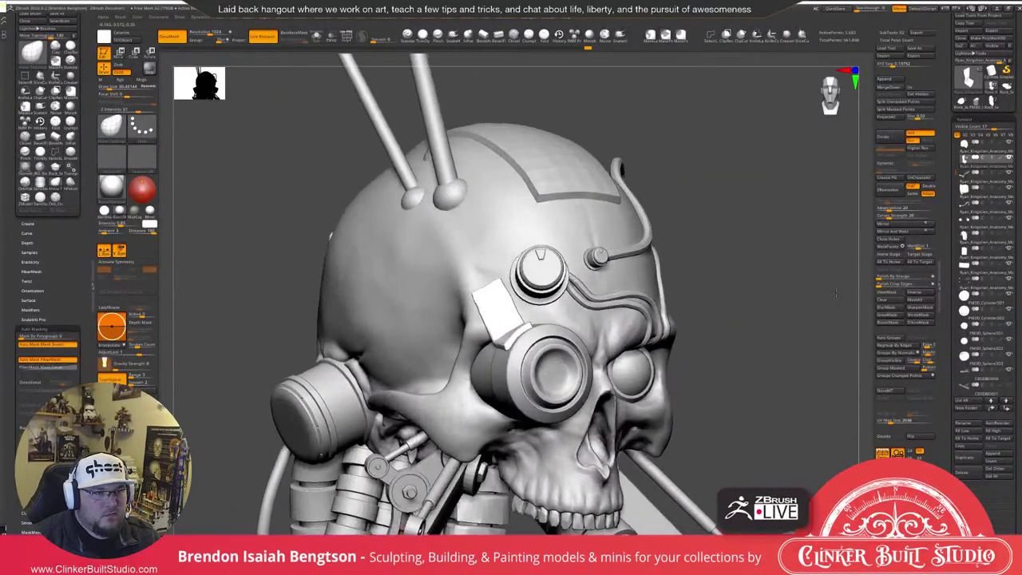
pyautogui.moveTo(835, 293); pyautogui.dragTo(742, 317, button='right')
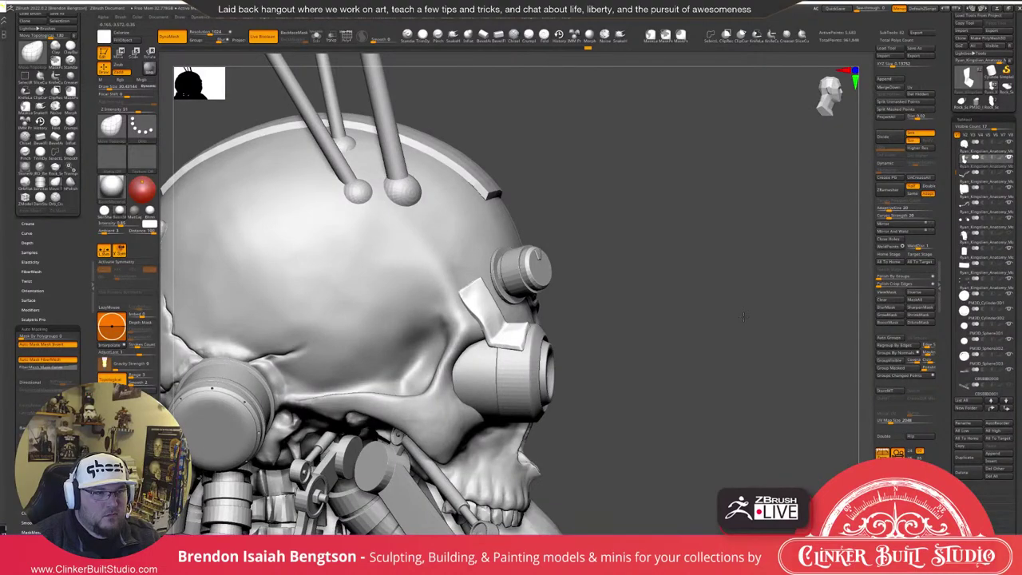
pyautogui.moveTo(743, 317); pyautogui.dragTo(666, 321)
pyautogui.press('w')
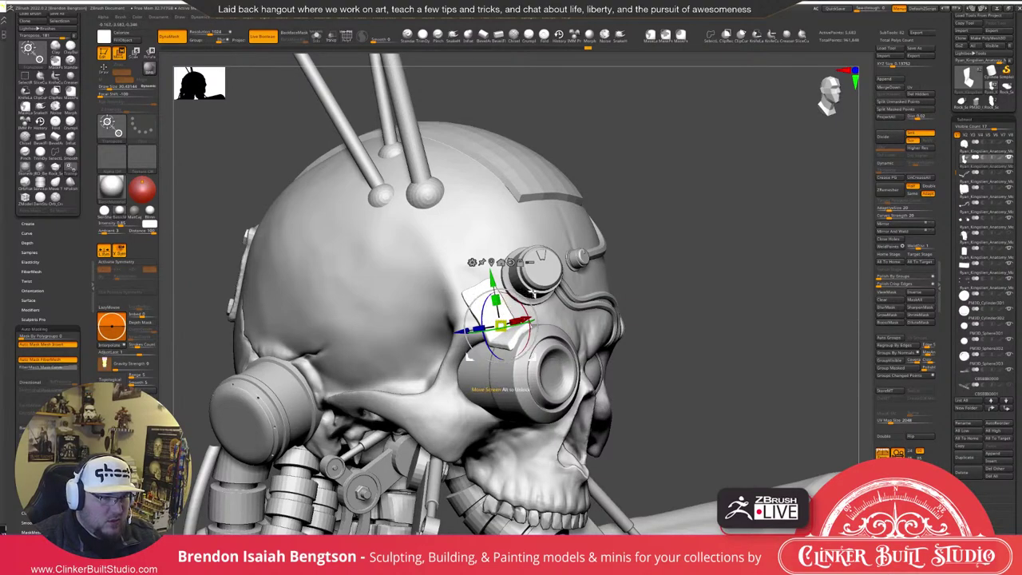
pyautogui.moveTo(517, 295); pyautogui.dragTo(501, 334)
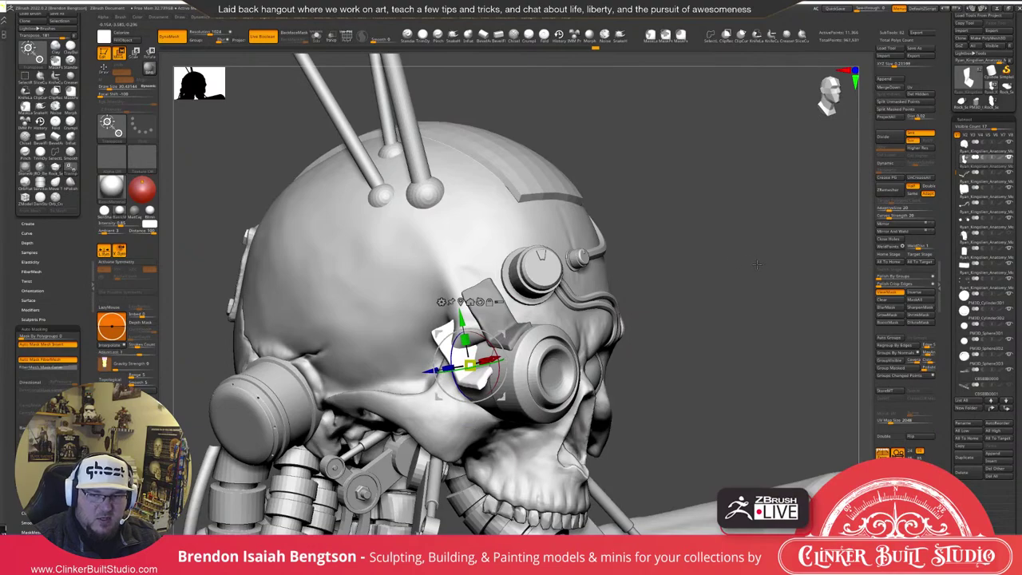
# Rotate the bracket copy with the gizmo and move it below the large canister in front of the cheekbone.
pyautogui.moveTo(757, 266); pyautogui.dragTo(650, 271)
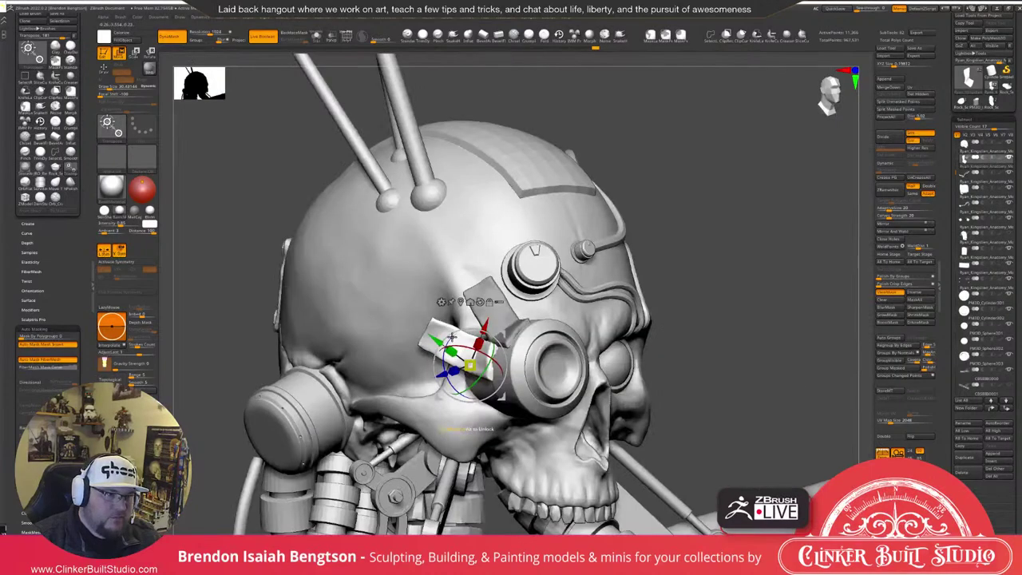
pyautogui.moveTo(454, 337); pyautogui.dragTo(443, 385)
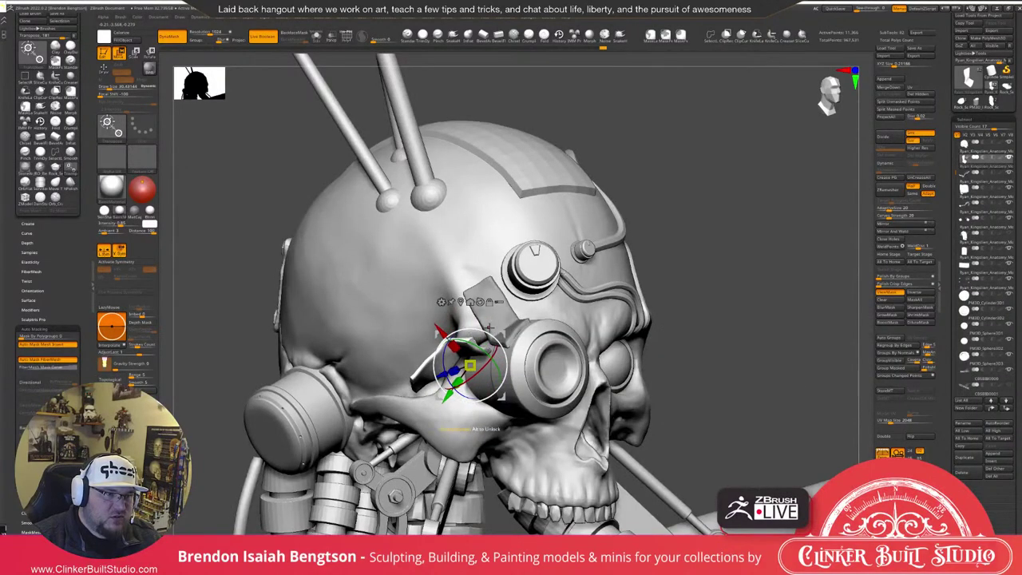
pyautogui.moveTo(503, 331); pyautogui.dragTo(562, 387)
pyautogui.moveTo(712, 300); pyautogui.dragTo(750, 279)
pyautogui.moveTo(542, 396)
pyautogui.mouseDown()
pyautogui.moveTo(521, 396)
pyautogui.moveTo(561, 393)
pyautogui.moveTo(550, 393)
pyautogui.mouseUp()
pyautogui.moveTo(672, 360); pyautogui.dragTo(692, 419)
pyautogui.moveTo(545, 391); pyautogui.dragTo(550, 394)
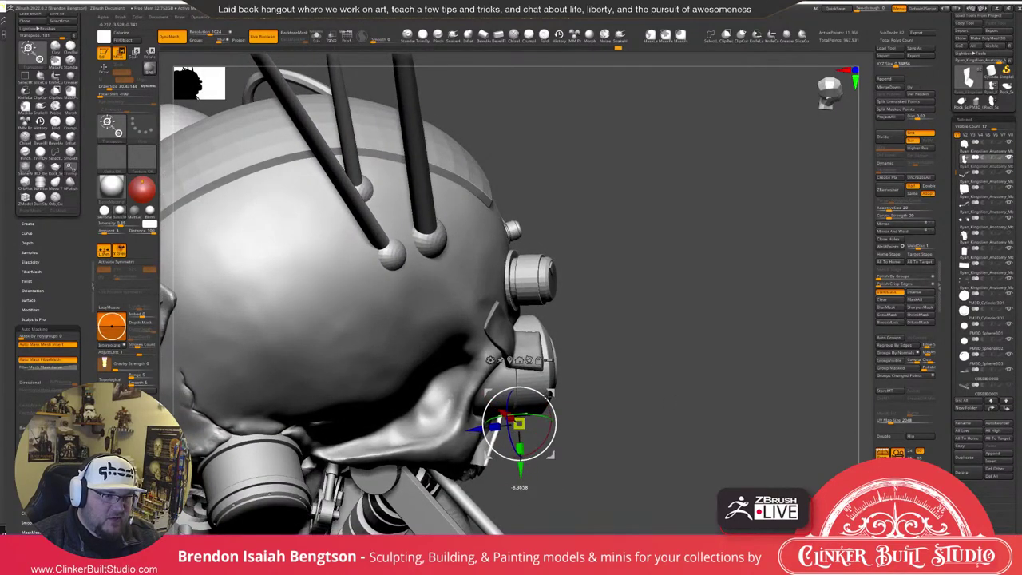
# Tilt and shift the copy so its ledge lies under the canister and its plate rests along the cheekbone.
pyautogui.moveTo(600, 443); pyautogui.dragTo(529, 411)
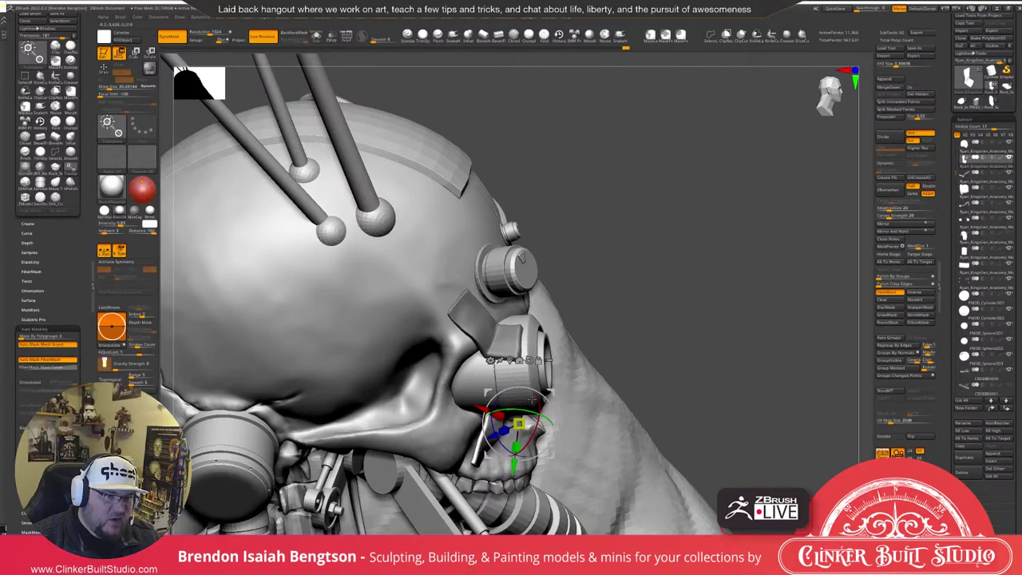
pyautogui.moveTo(550, 399); pyautogui.dragTo(549, 399)
pyautogui.moveTo(771, 346); pyautogui.dragTo(684, 304)
pyautogui.moveTo(838, 313); pyautogui.dragTo(808, 302)
pyautogui.moveTo(809, 301); pyautogui.dragTo(607, 335, button='right')
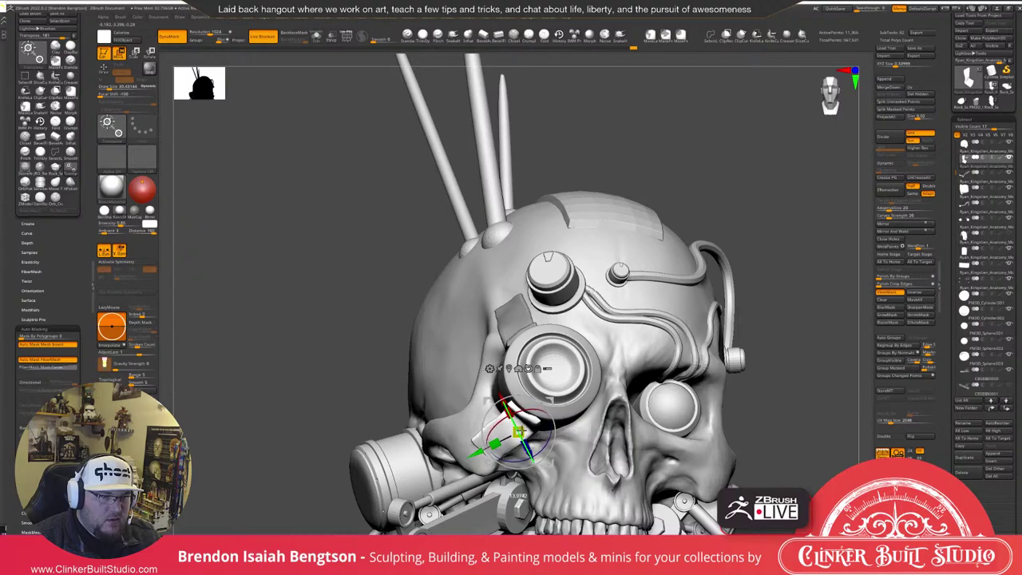
pyautogui.moveTo(832, 242); pyautogui.dragTo(910, 267)
pyautogui.moveTo(760, 290); pyautogui.dragTo(786, 308)
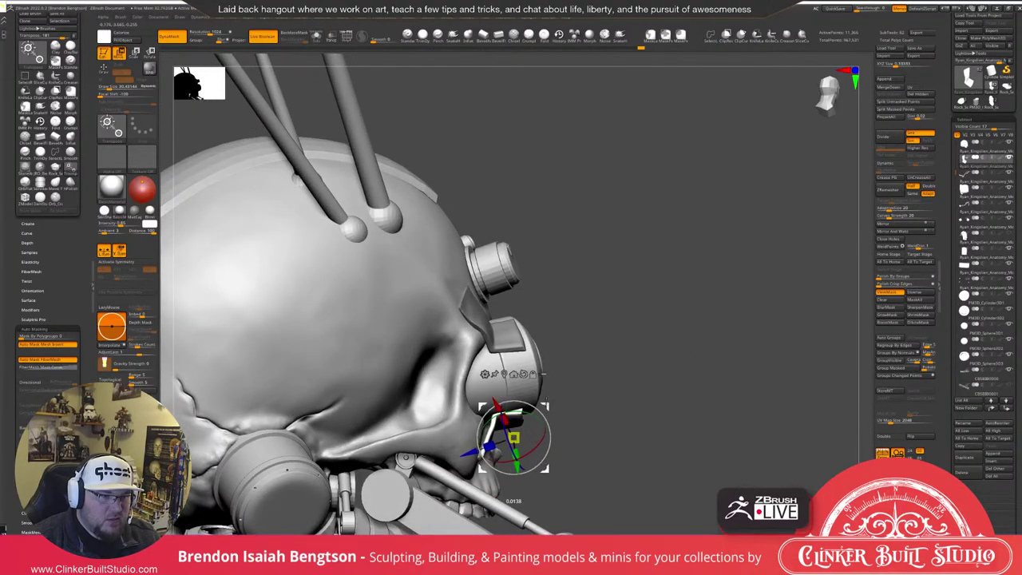
# Bend the copy's ledge up against the canister's underside and its plate toward the cheekbone with the Move Topological brush.
pyautogui.moveTo(697, 376)
pyautogui.mouseDown(button='right')
pyautogui.moveTo(575, 403)
pyautogui.moveTo(582, 398)
pyautogui.moveTo(472, 456)
pyautogui.moveTo(499, 460)
pyautogui.moveTo(499, 344)
pyautogui.moveTo(510, 387)
pyautogui.moveTo(491, 375)
pyautogui.mouseUp(button='right')
pyautogui.press('q')
pyautogui.press('space')
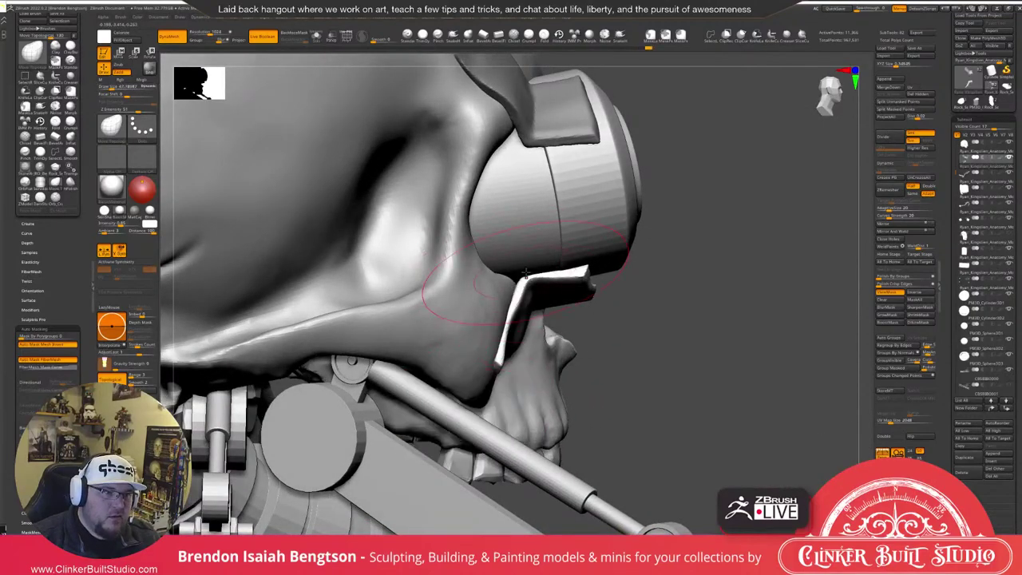
pyautogui.moveTo(590, 280)
pyautogui.mouseDown(button='right')
pyautogui.moveTo(692, 282)
pyautogui.moveTo(653, 270)
pyautogui.mouseUp(button='right')
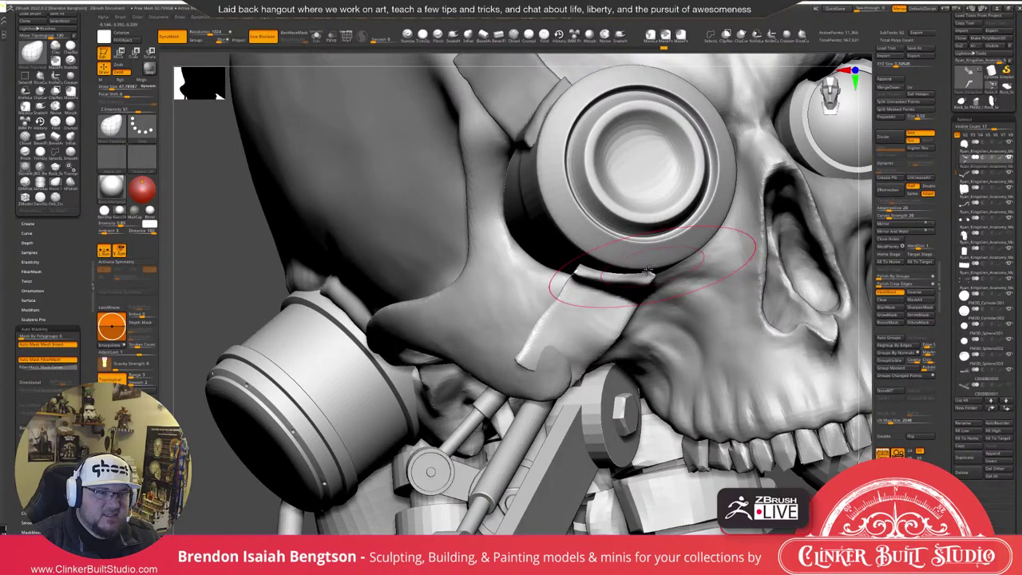
pyautogui.moveTo(648, 270)
pyautogui.mouseDown(button='right')
pyautogui.moveTo(554, 359)
pyautogui.moveTo(582, 354)
pyautogui.moveTo(527, 339)
pyautogui.mouseUp(button='right')
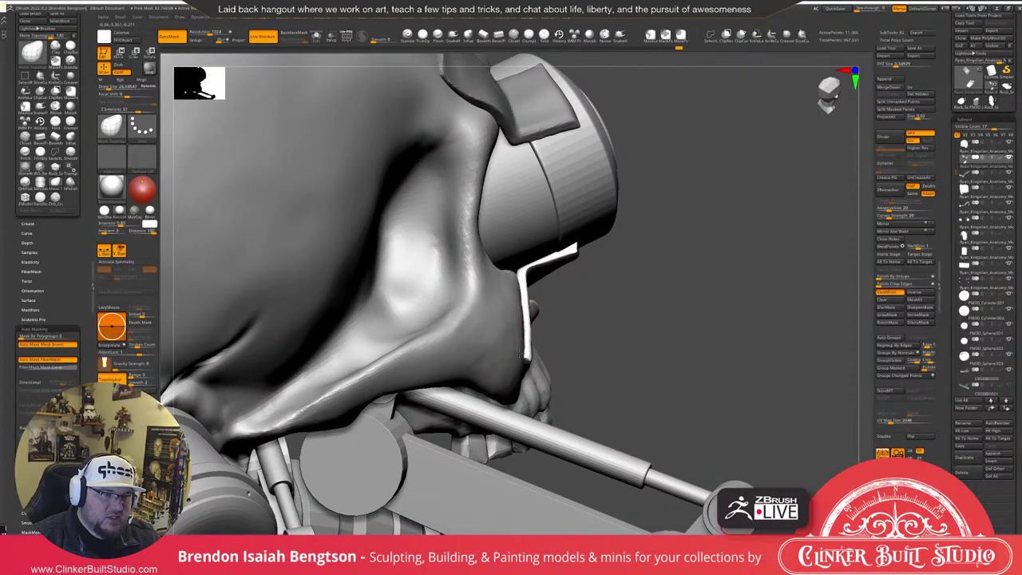
pyautogui.moveTo(675, 326)
pyautogui.mouseDown(button='right')
pyautogui.moveTo(626, 303)
pyautogui.moveTo(571, 375)
pyautogui.mouseUp(button='right')
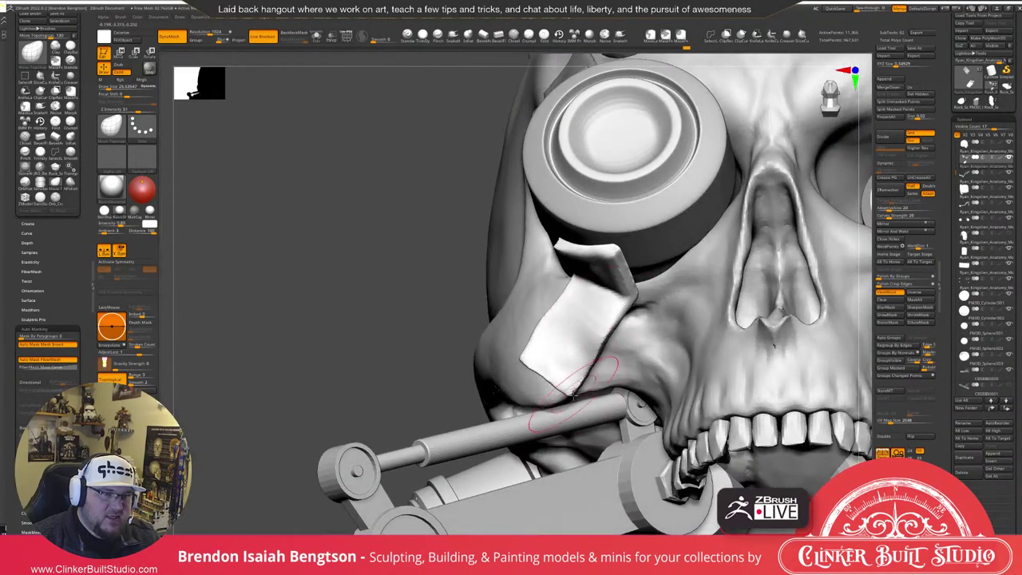
# Reshape the lower plate's bottom corner and side edges so they follow the cheekbone.
pyautogui.moveTo(568, 390)
pyautogui.mouseDown()
pyautogui.moveTo(556, 383)
pyautogui.moveTo(602, 328)
pyautogui.mouseUp()
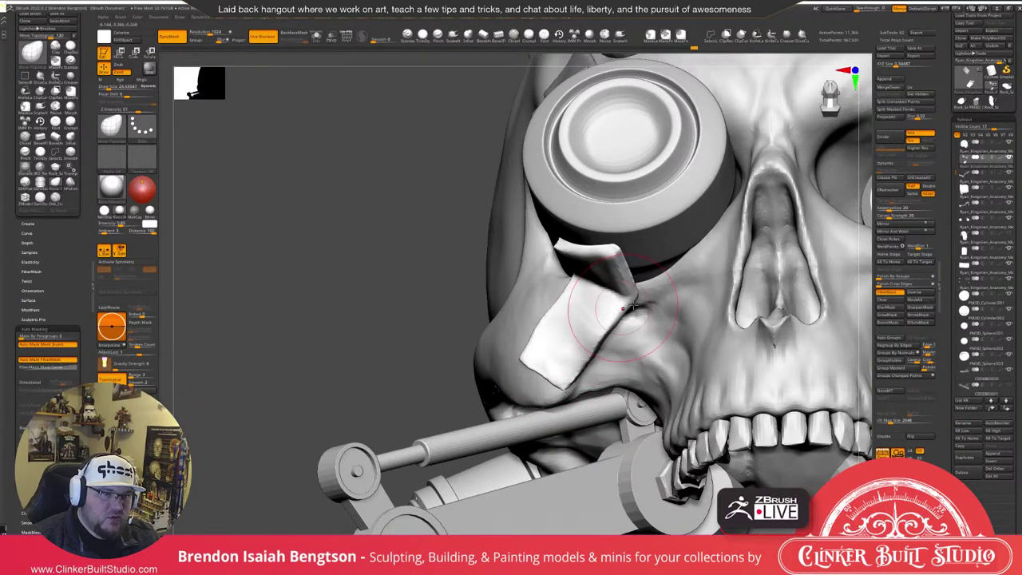
pyautogui.moveTo(633, 304); pyautogui.dragTo(604, 260, button='right')
pyautogui.moveTo(617, 335)
pyautogui.mouseDown()
pyautogui.moveTo(610, 328)
pyautogui.moveTo(623, 320)
pyautogui.mouseUp()
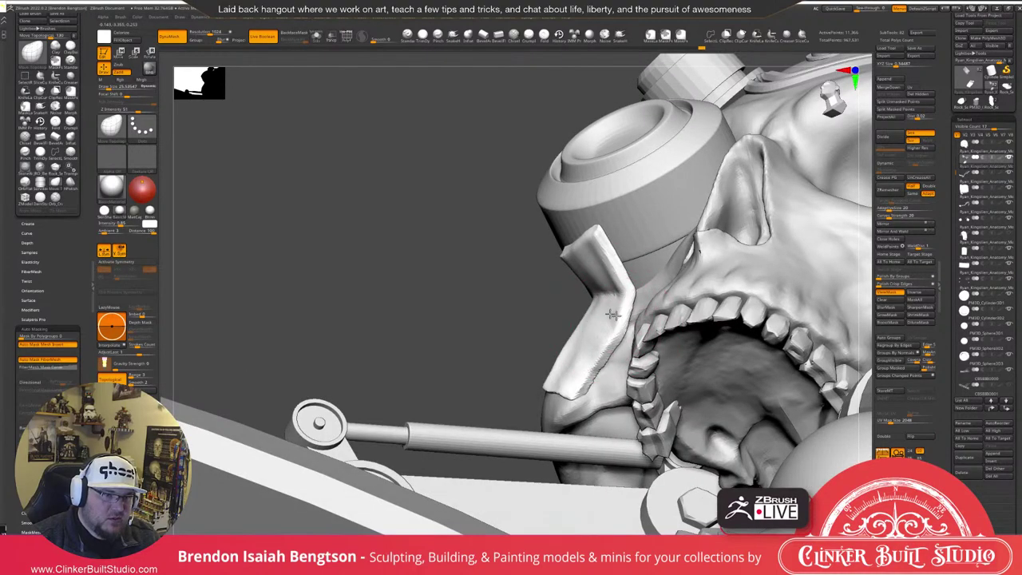
pyautogui.moveTo(613, 314); pyautogui.dragTo(630, 351, button='right')
pyautogui.moveTo(605, 341); pyautogui.dragTo(591, 338)
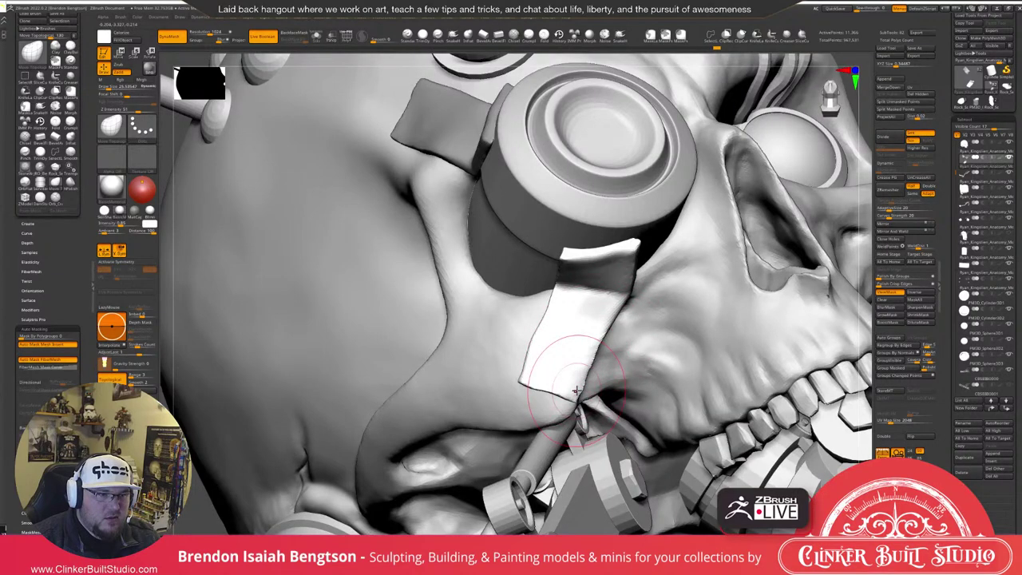
pyautogui.moveTo(576, 390); pyautogui.dragTo(656, 257, button='right')
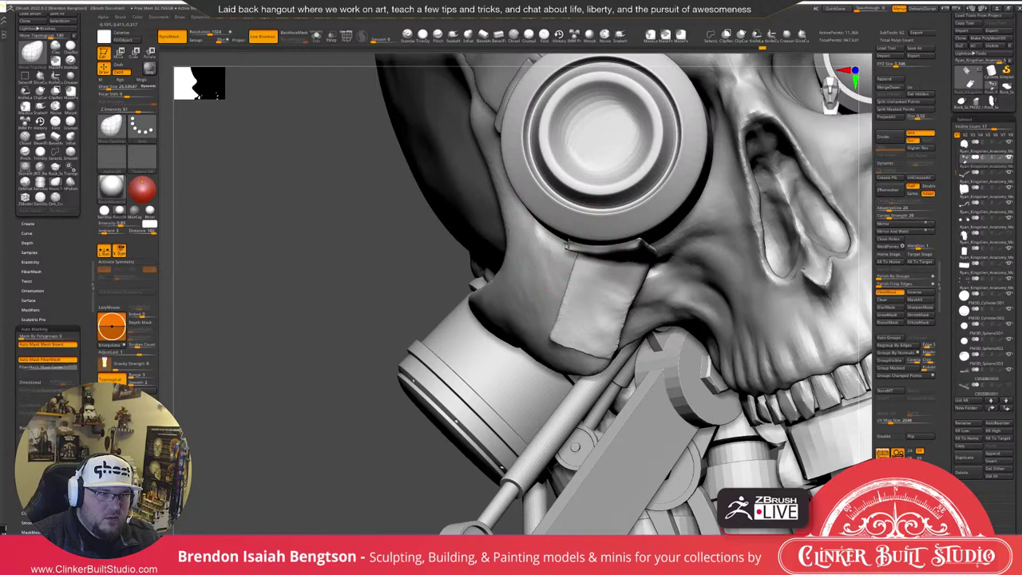
# Nudge the lower ledge's corners against the canister rim with a smaller brush, checking the fit from the side and front.
pyautogui.moveTo(567, 245); pyautogui.dragTo(569, 241)
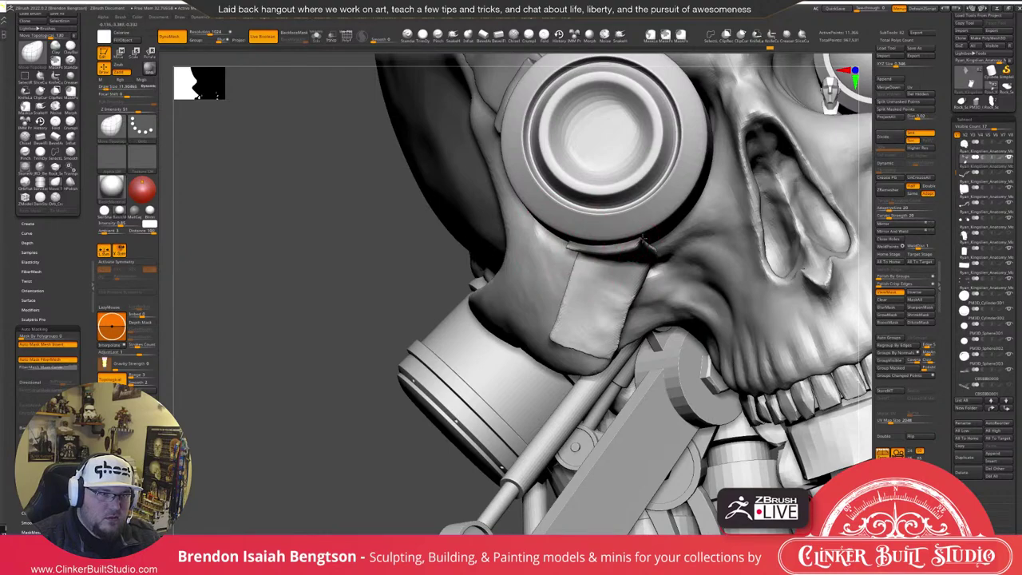
pyautogui.moveTo(643, 238); pyautogui.dragTo(641, 238)
pyautogui.keyDown('ctrl'); pyautogui.moveTo(638, 290); pyautogui.dragTo(599, 292, button='right'); pyautogui.keyUp('ctrl')
pyautogui.keyDown('shift'); pyautogui.moveTo(349, 286); pyautogui.dragTo(433, 281); pyautogui.keyUp('shift')
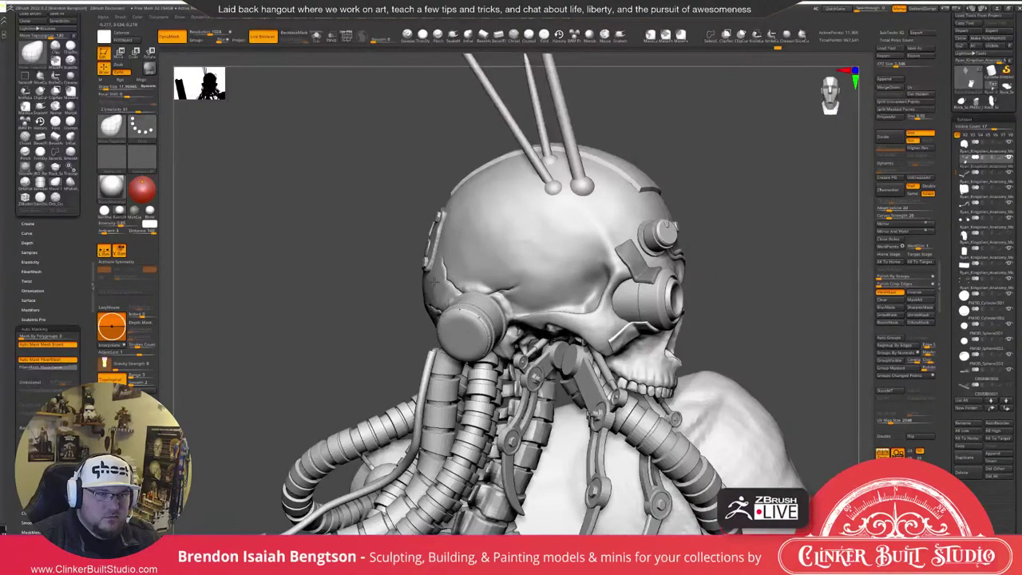
pyautogui.moveTo(434, 282); pyautogui.dragTo(372, 279)
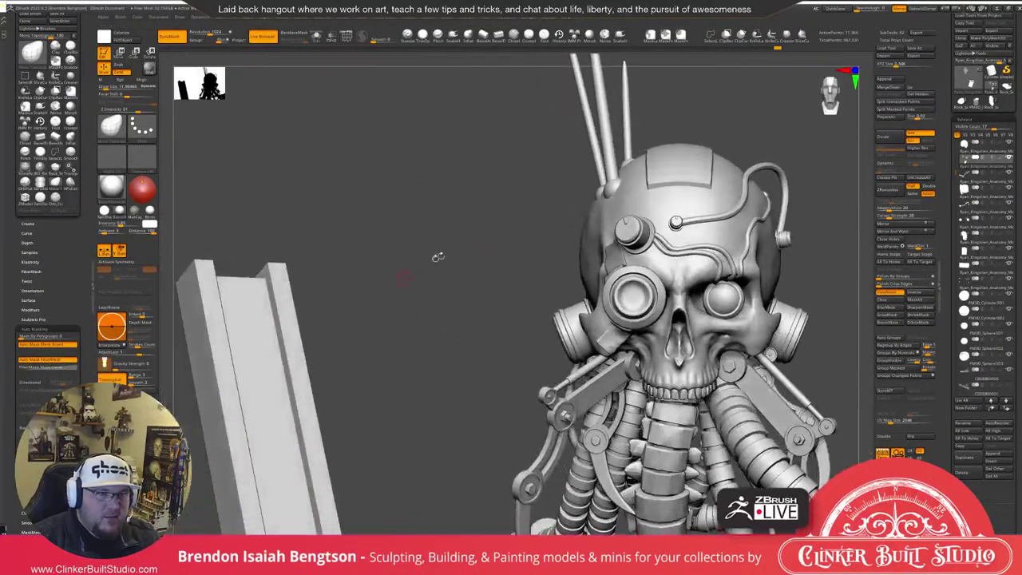
# Select the subtool with the forehead knobs and cable, show its polyframes and isolate it in Solo mode.
pyautogui.keyDown('alt'); pyautogui.click(619, 226); pyautogui.keyUp('alt')
pyautogui.hotkey('shift', 'f')
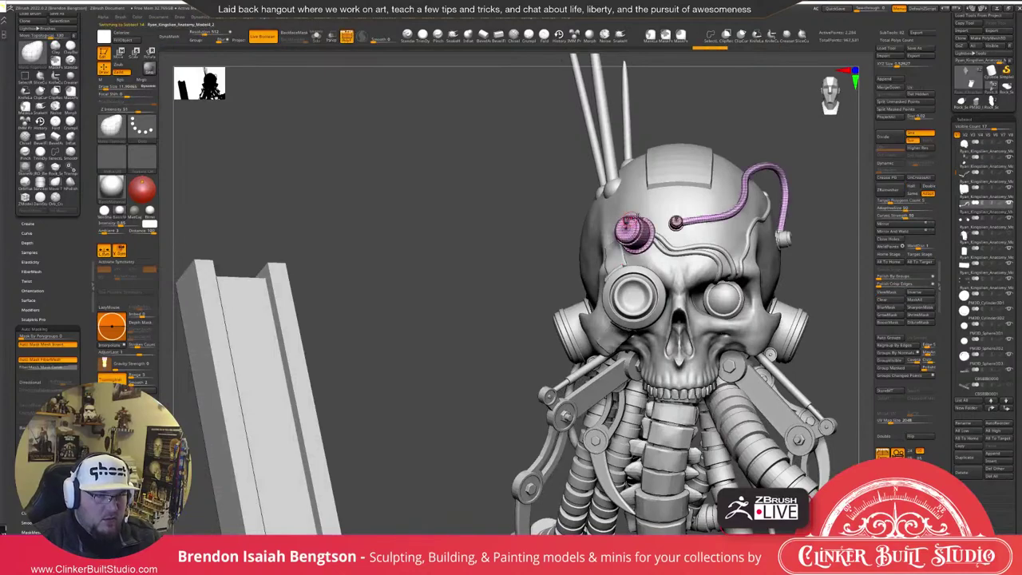
pyautogui.keyDown('ctrl'); pyautogui.moveTo(631, 221); pyautogui.dragTo(633, 289, button='right'); pyautogui.keyUp('ctrl')
pyautogui.hotkey('alt', 's')
pyautogui.moveTo(631, 288); pyautogui.dragTo(585, 305)
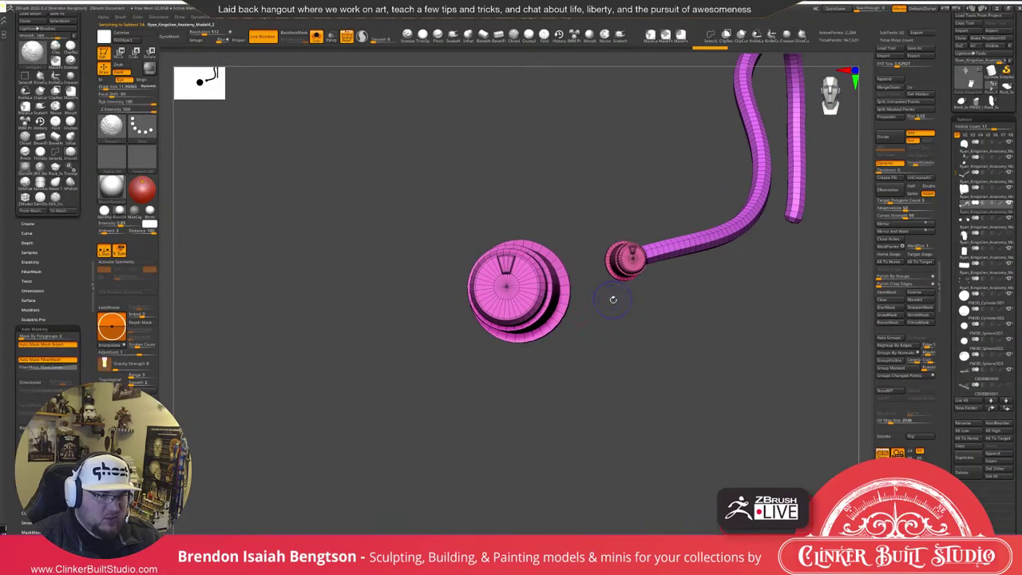
# Examine the large knob's wedge-shaped marker up close, turning off the dynamic subdivision preview and reducing the brush size.
pyautogui.hotkey('shift', 'f')
pyautogui.moveTo(638, 366); pyautogui.dragTo(580, 379)
pyautogui.hotkey('shift', 'f')
pyautogui.moveTo(447, 319); pyautogui.dragTo(493, 329)
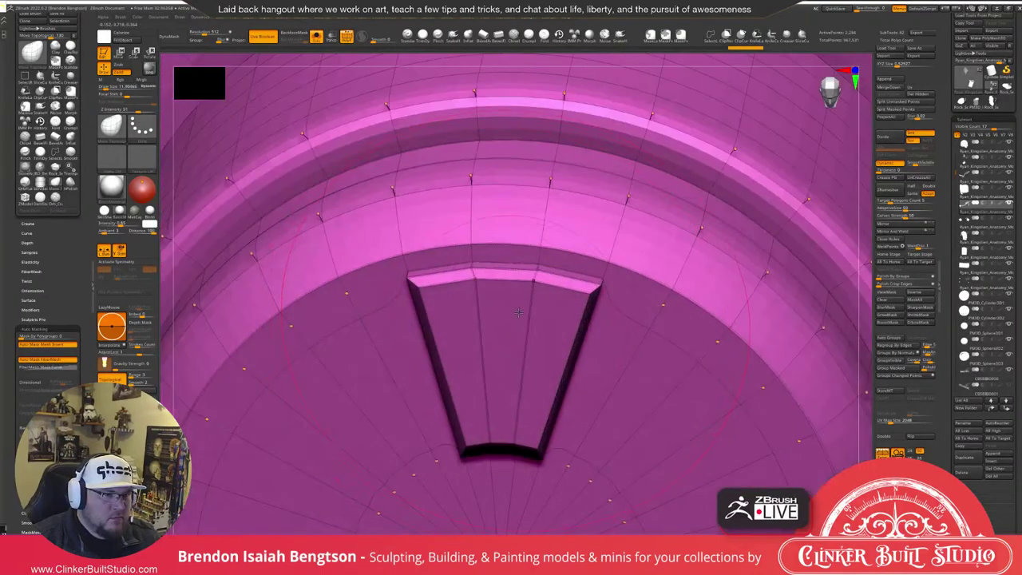
pyautogui.keyDown('ctrl'); pyautogui.moveTo(522, 381); pyautogui.dragTo(540, 240, button='right'); pyautogui.keyUp('ctrl')
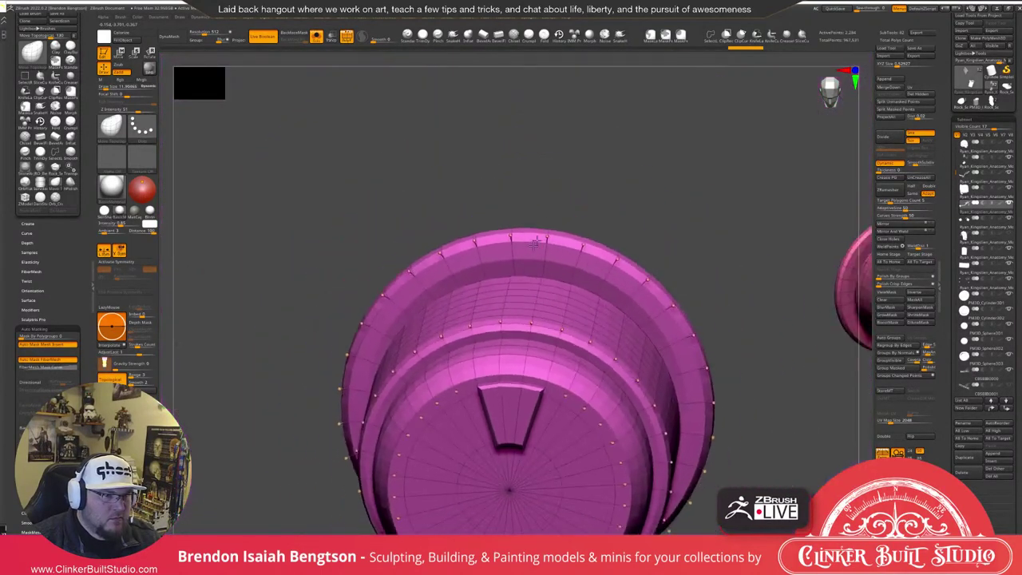
pyautogui.keyDown('ctrl'); pyautogui.moveTo(512, 365); pyautogui.dragTo(527, 273, button='right'); pyautogui.keyUp('ctrl')
pyautogui.moveTo(529, 273); pyautogui.dragTo(529, 210)
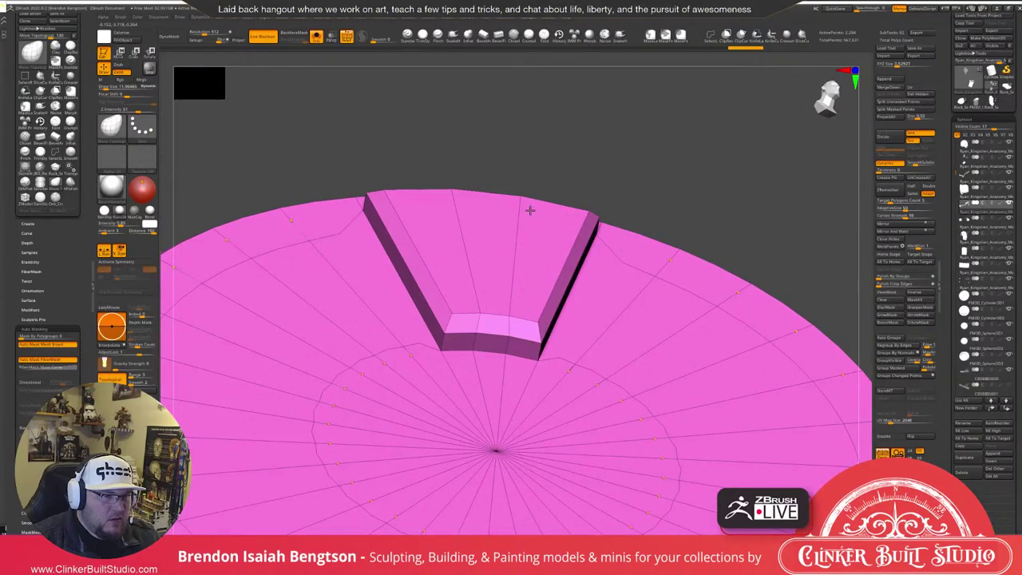
pyautogui.moveTo(530, 210); pyautogui.dragTo(532, 277, button='right')
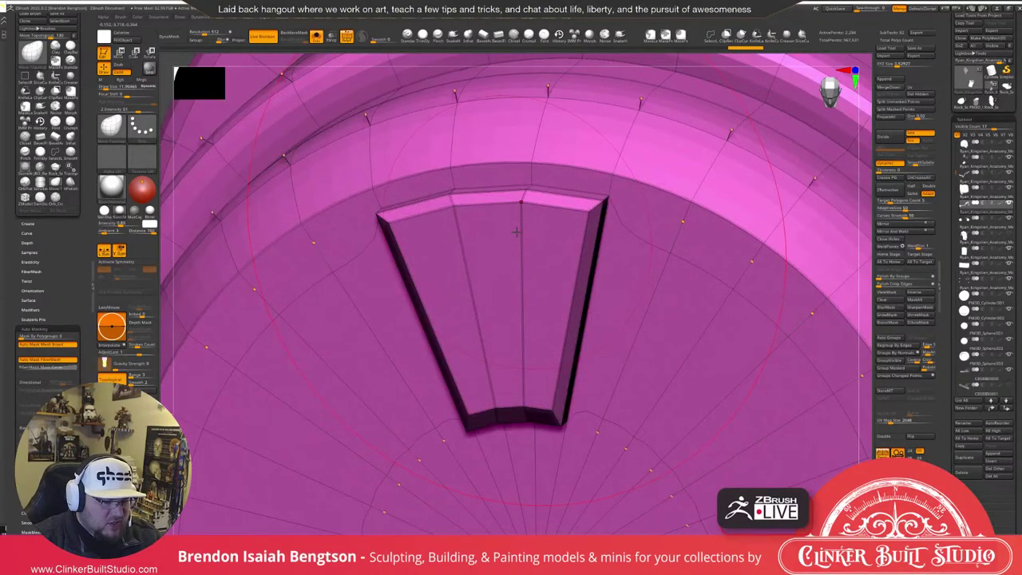
pyautogui.press('space')
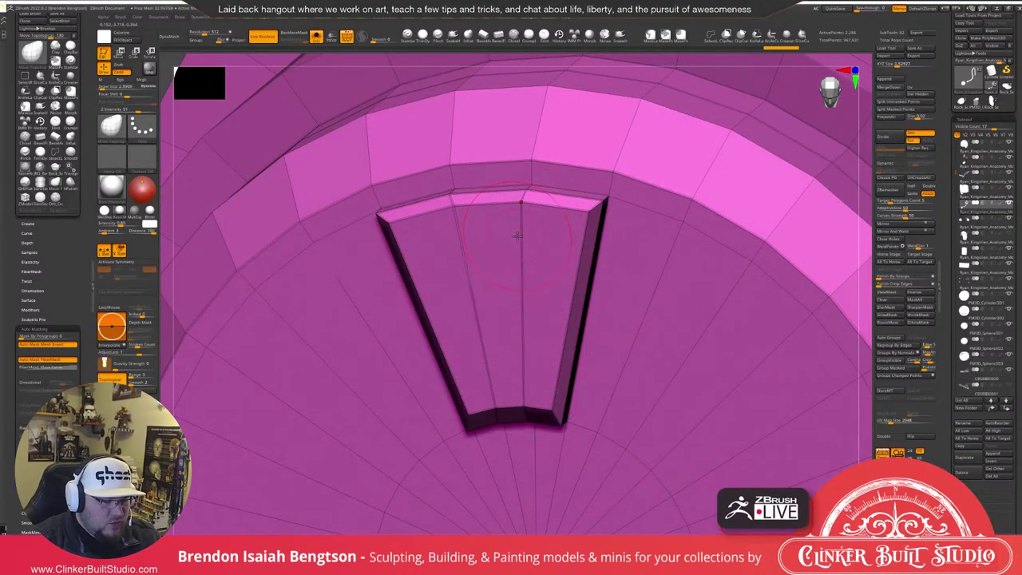
# Set the ZModeler edge action to Crease with the Edge target and crease the large knob marker's outer wall edges.
pyautogui.press('b')
pyautogui.press('z')
pyautogui.press('m')
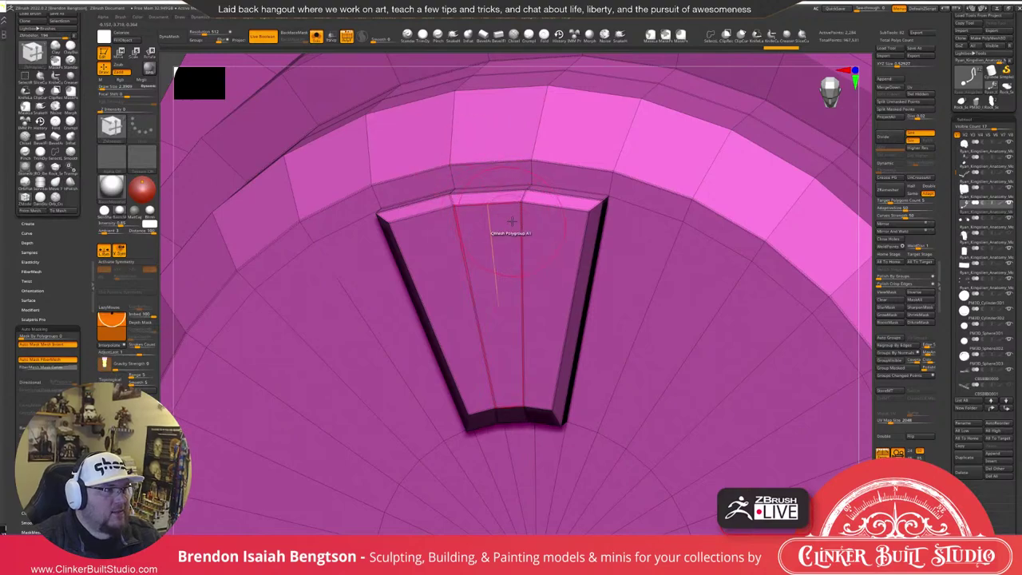
pyautogui.press('space')
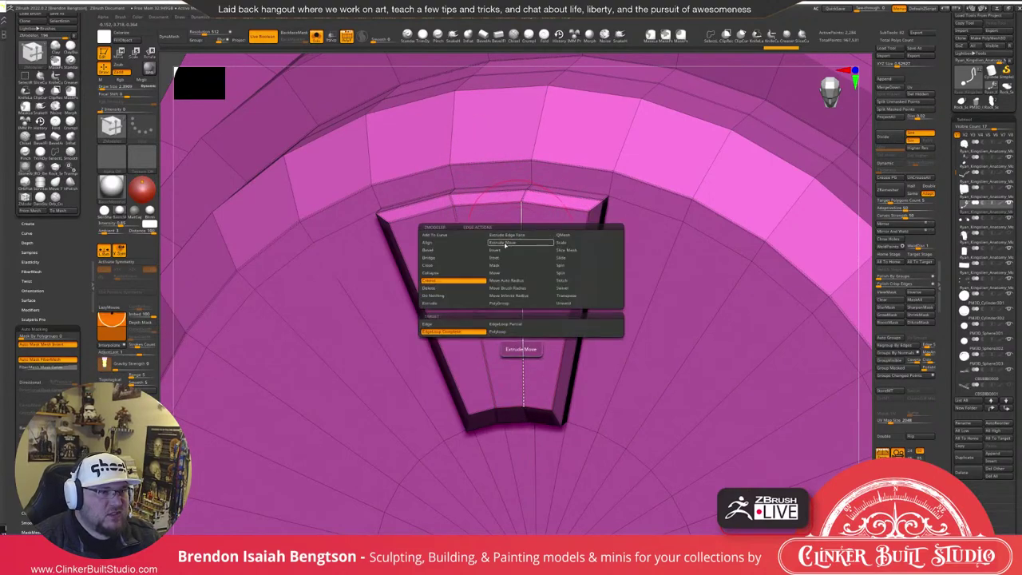
pyautogui.click(467, 324)
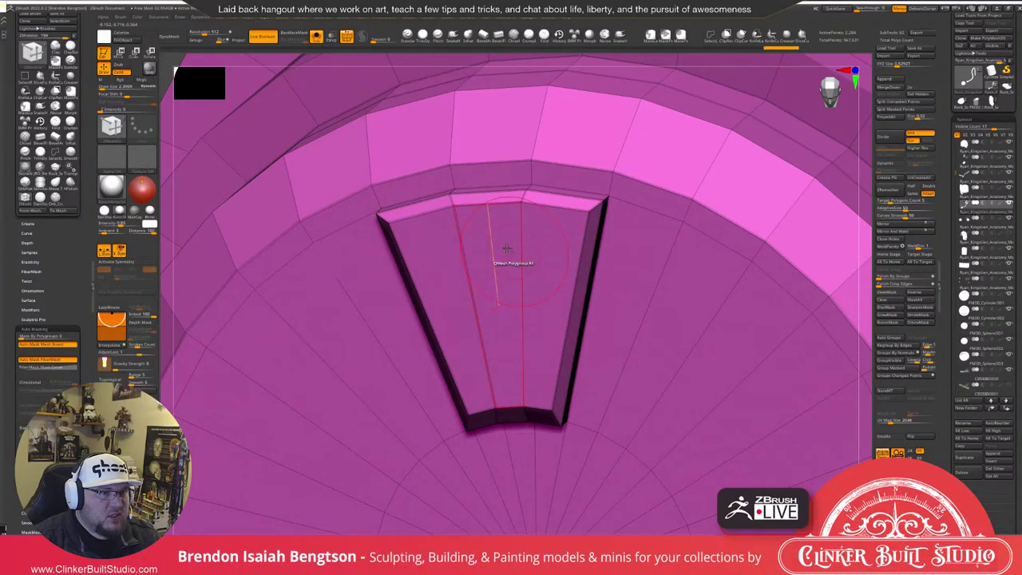
pyautogui.moveTo(507, 248); pyautogui.dragTo(520, 216, button='right')
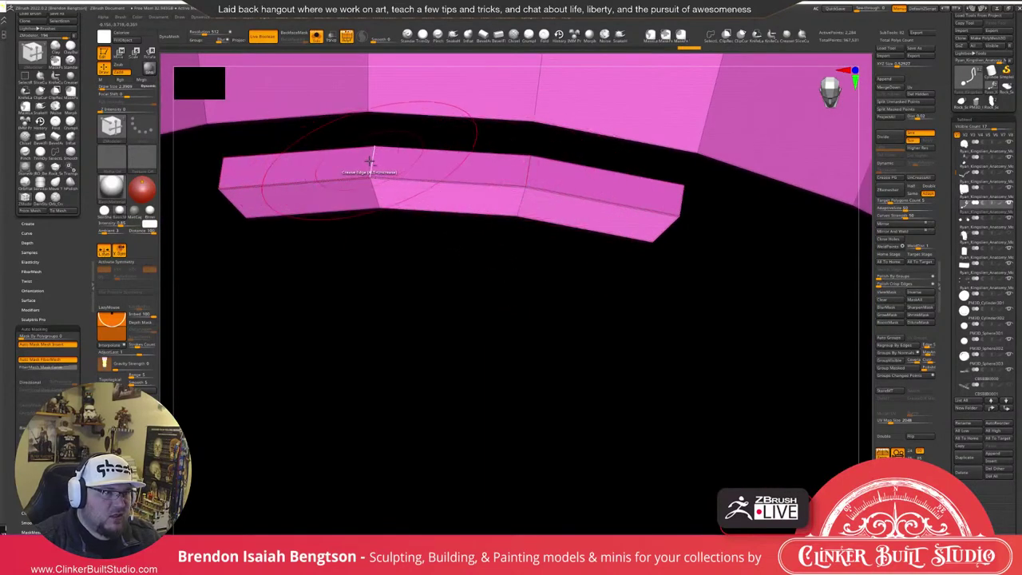
# Inspect the knobs with dynamic subdivision on and polyframes hidden, focusing on the small knob's wedge marker.
pyautogui.press('b')
pyautogui.press('s')
pyautogui.press('t')
pyautogui.hotkey('shift', 'f')
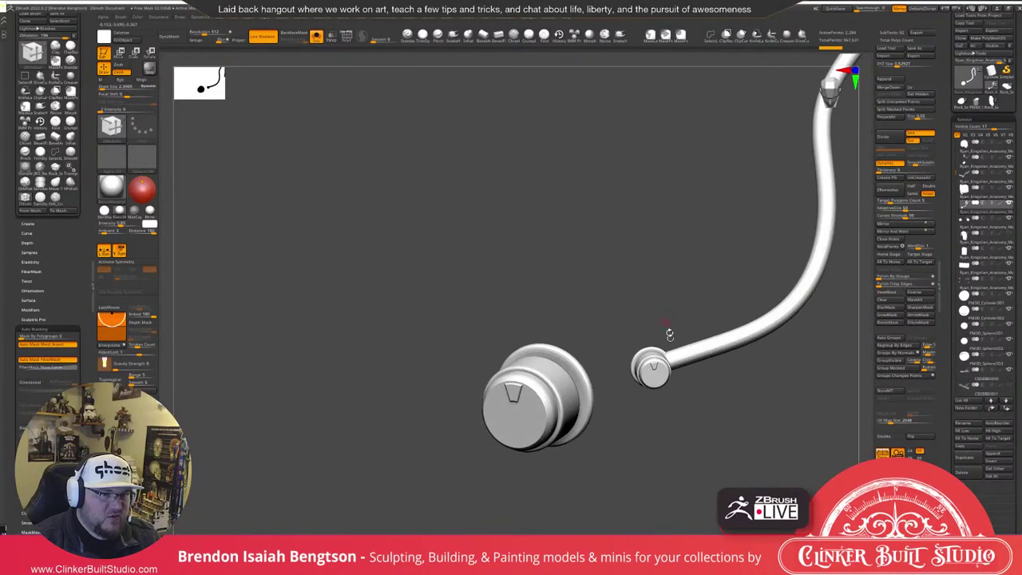
pyautogui.moveTo(668, 333)
pyautogui.keyDown('alt'); pyautogui.mouseDown()
pyautogui.moveTo(493, 269)
pyautogui.moveTo(413, 254)
pyautogui.moveTo(461, 336)
pyautogui.mouseUp(); pyautogui.keyUp('alt')
pyautogui.keyDown('alt'); pyautogui.moveTo(436, 239); pyautogui.dragTo(456, 324); pyautogui.keyUp('alt')
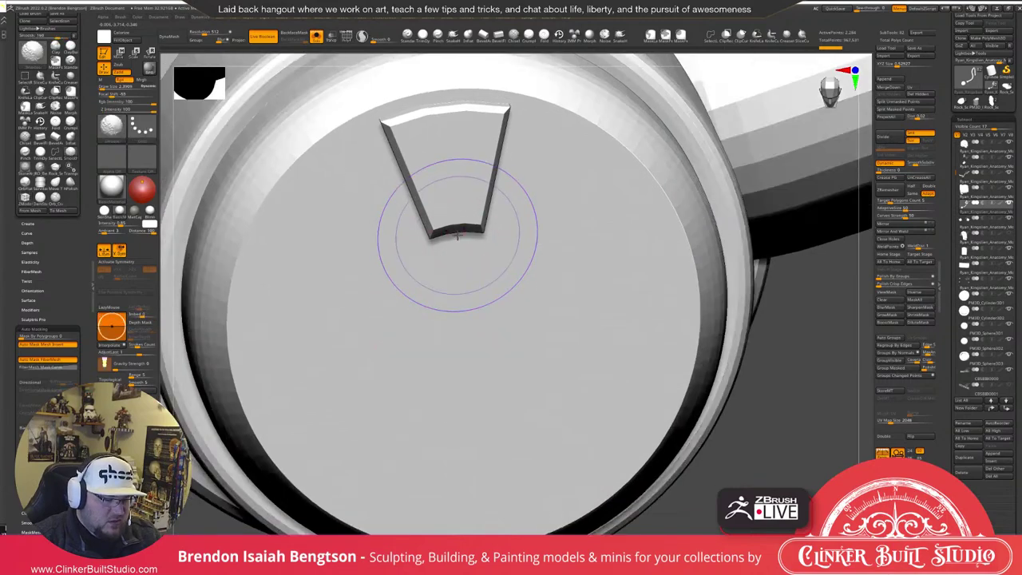
# Crease the short wall edges at both ends of the small knob's wedge marker with the ZModeler brush.
pyautogui.press('b')
pyautogui.press('z')
pyautogui.press('m')
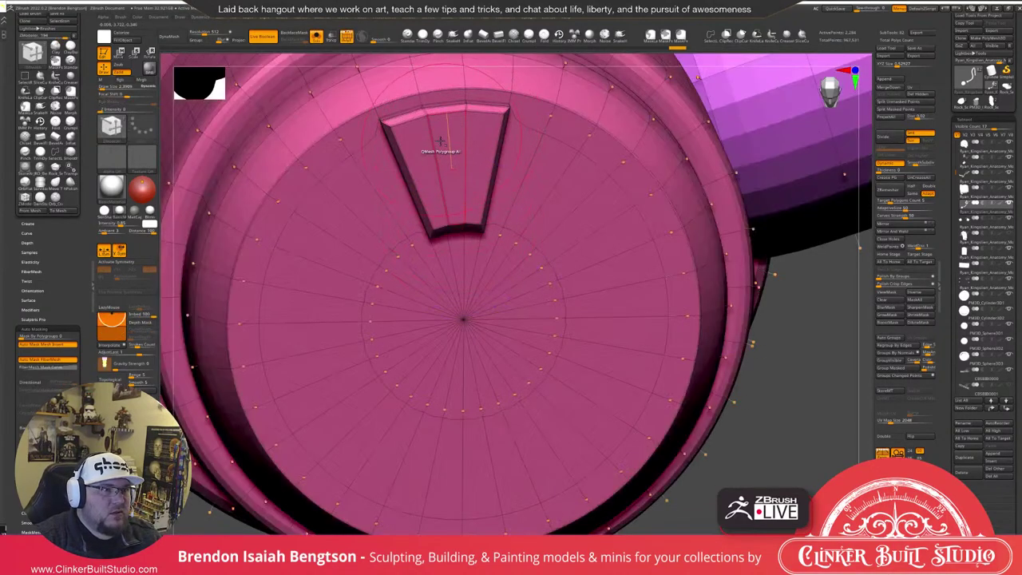
pyautogui.click(463, 106)
pyautogui.keyDown('alt'); pyautogui.moveTo(472, 164); pyautogui.dragTo(485, 228, button='right'); pyautogui.keyUp('alt')
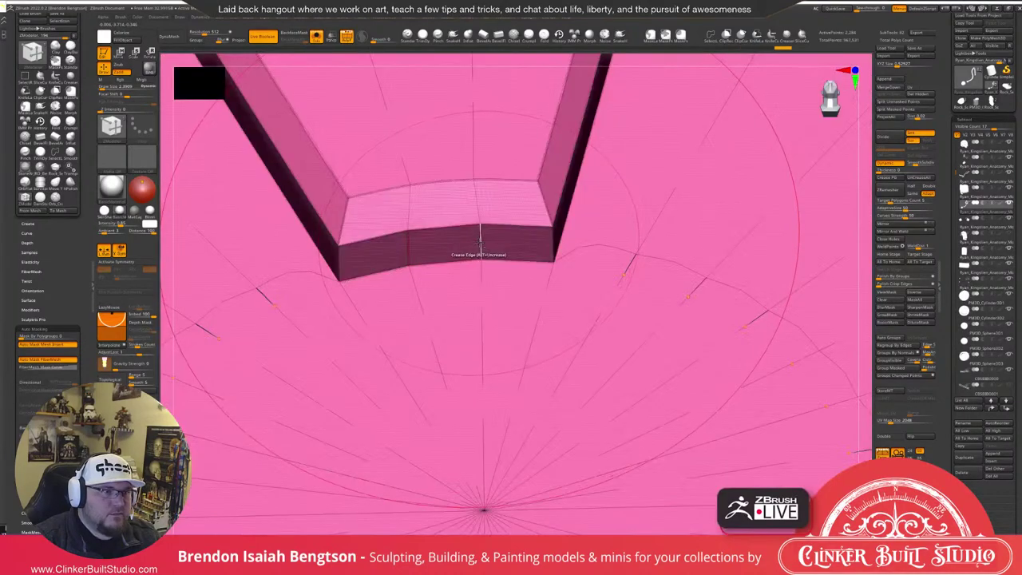
pyautogui.click(479, 242)
pyautogui.click(409, 249)
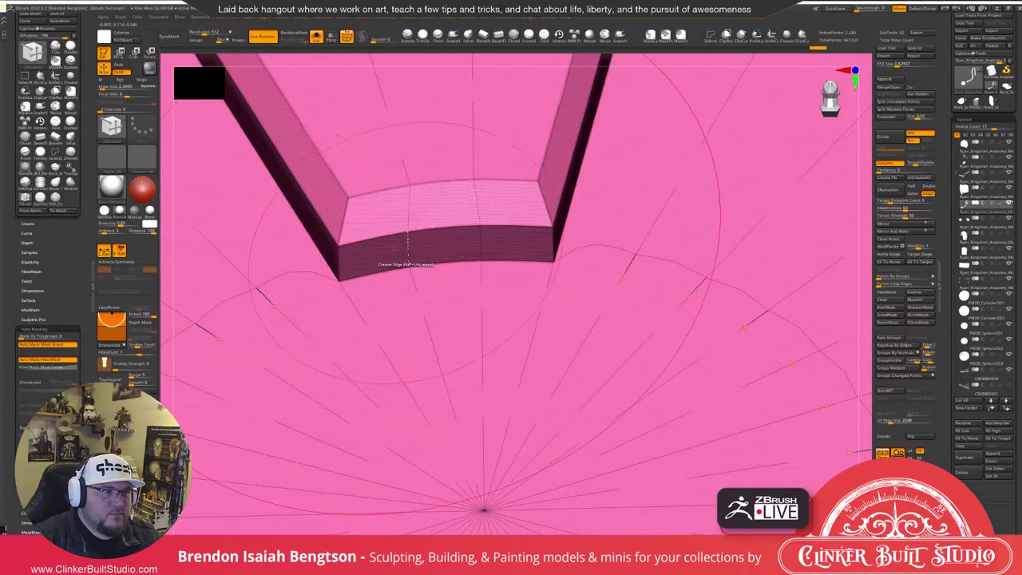
# Hide the polyframes, leave Solo mode and check the knobs on the complete skull from the front.
pyautogui.keyDown('ctrl'); pyautogui.moveTo(403, 254); pyautogui.dragTo(514, 95, button='right'); pyautogui.keyUp('ctrl')
pyautogui.keyDown('ctrl'); pyautogui.moveTo(484, 274); pyautogui.dragTo(546, 140, button='right'); pyautogui.keyUp('ctrl')
pyautogui.hotkey('shift', 'f')
pyautogui.moveTo(546, 141)
pyautogui.mouseDown(button='right')
pyautogui.moveTo(564, 188)
pyautogui.moveTo(541, 175)
pyautogui.mouseUp(button='right')
pyautogui.hotkey('alt', 's')
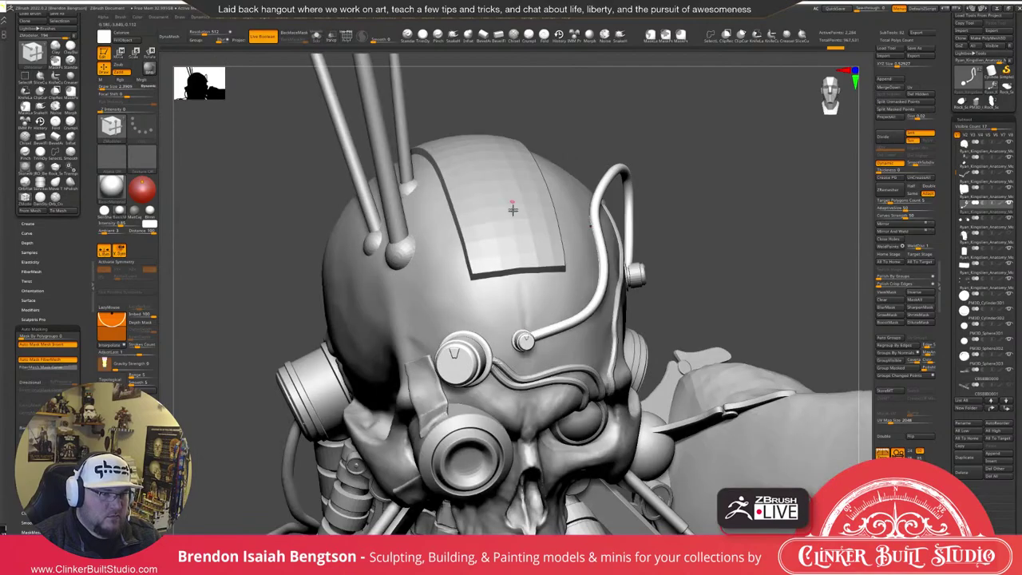
pyautogui.moveTo(755, 214)
pyautogui.keyDown('shift'); pyautogui.mouseDown(button='right')
pyautogui.moveTo(765, 234)
pyautogui.moveTo(787, 240)
pyautogui.mouseUp(button='right'); pyautogui.keyUp('shift')
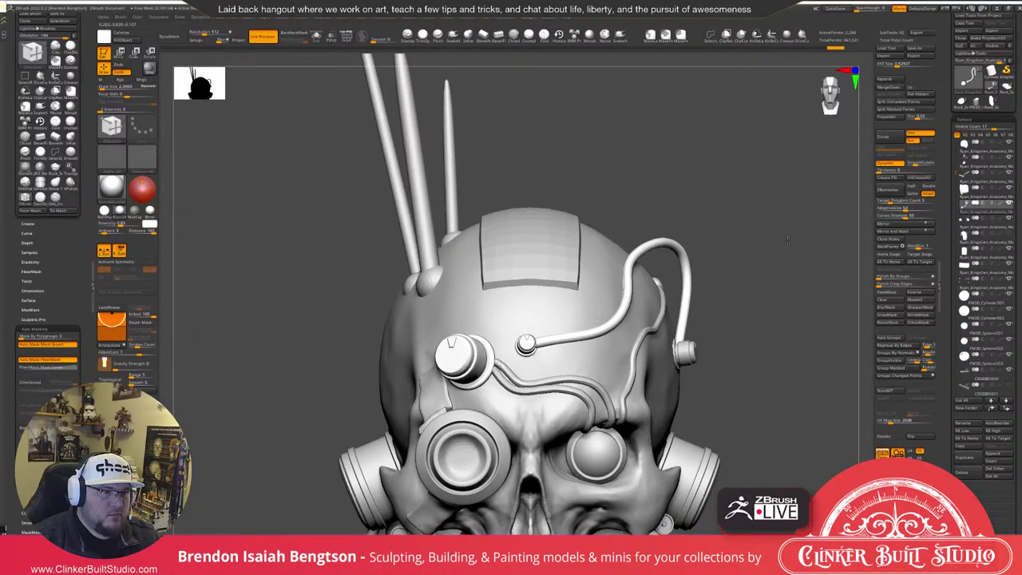
# Select the bracket plate above the large eyepiece canister and adjust its outer edge against the skull with the Move Topological brush.
pyautogui.moveTo(786, 239); pyautogui.dragTo(720, 171, button='right')
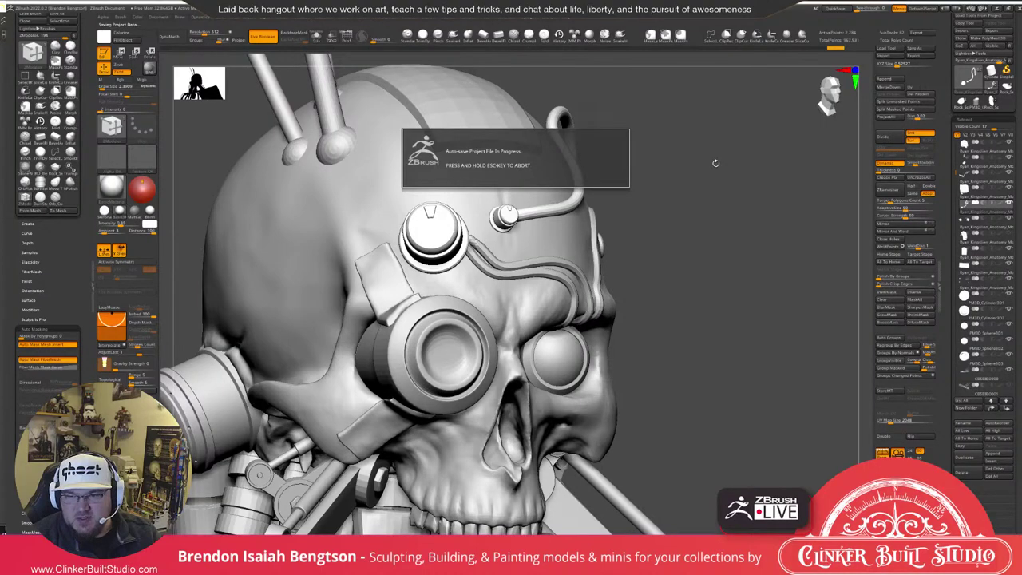
pyautogui.moveTo(715, 163); pyautogui.dragTo(754, 196, button='right')
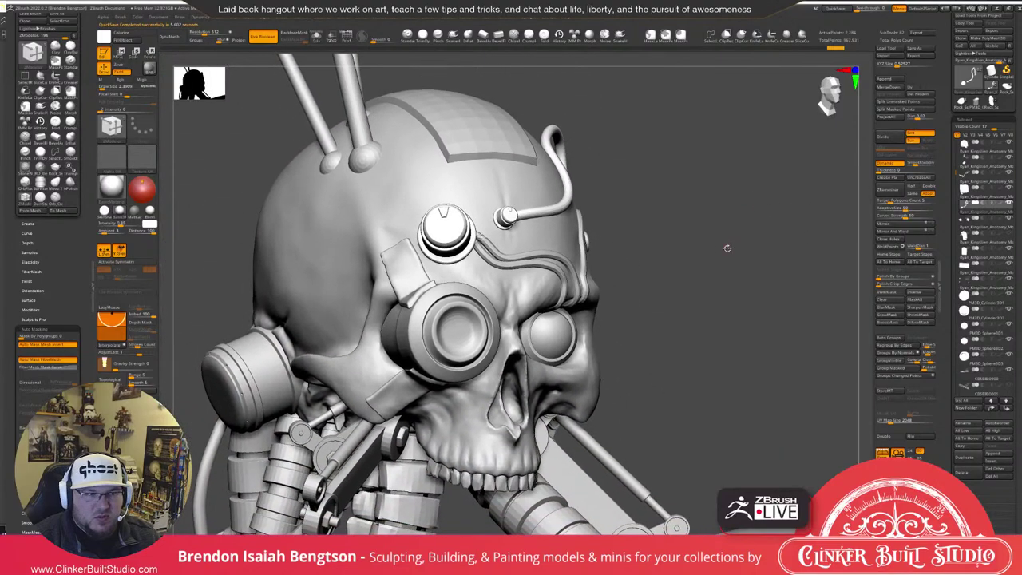
pyautogui.moveTo(727, 247)
pyautogui.keyDown('alt'); pyautogui.mouseDown(button='right')
pyautogui.moveTo(792, 244)
pyautogui.moveTo(779, 233)
pyautogui.moveTo(778, 273)
pyautogui.mouseUp(button='right'); pyautogui.keyUp('alt')
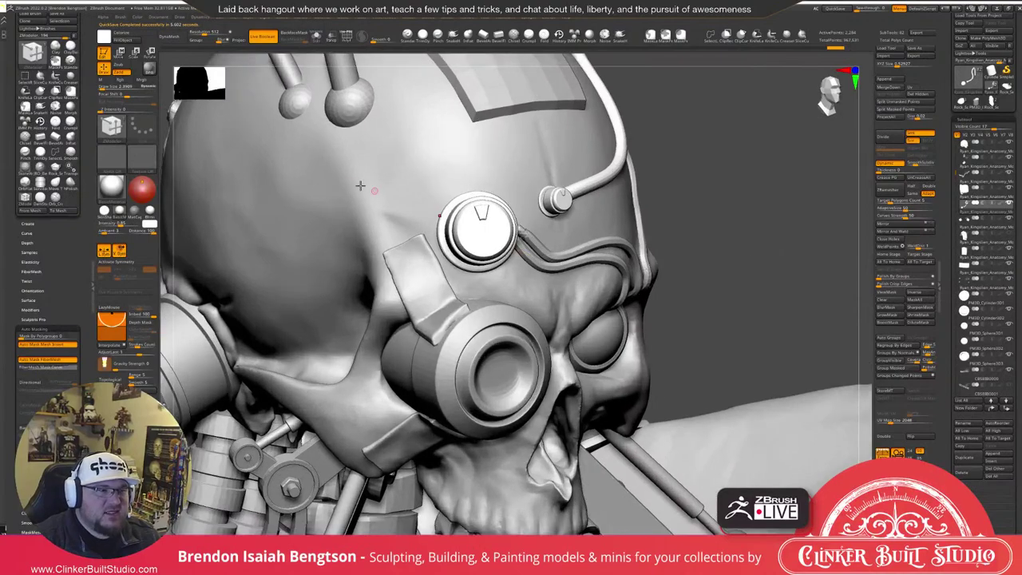
pyautogui.press('b')
pyautogui.press('m')
pyautogui.press('t')
pyautogui.press('space')
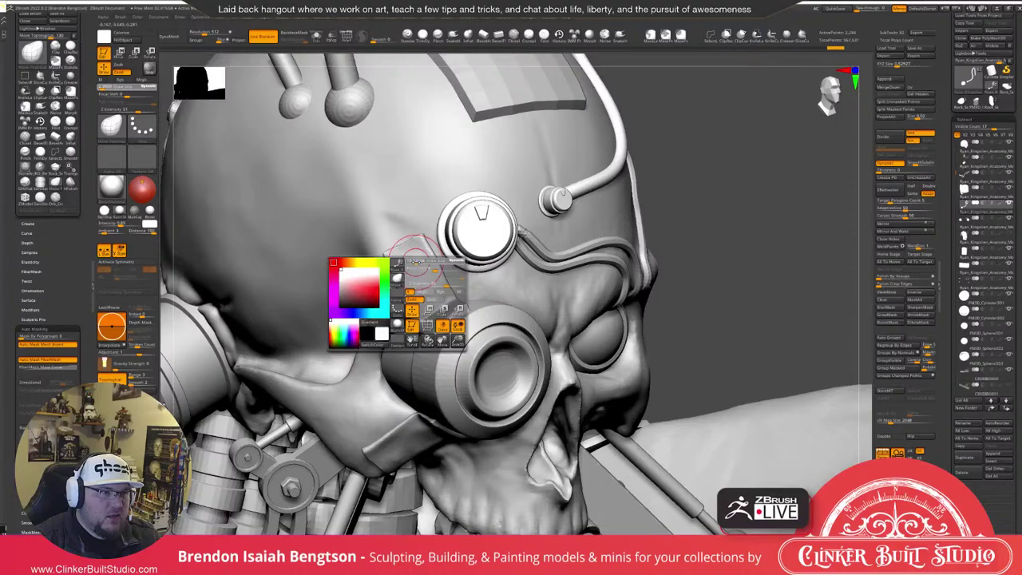
pyautogui.keyDown('alt'); pyautogui.click(417, 267); pyautogui.keyUp('alt')
pyautogui.press('space')
pyautogui.moveTo(402, 273); pyautogui.dragTo(390, 274)
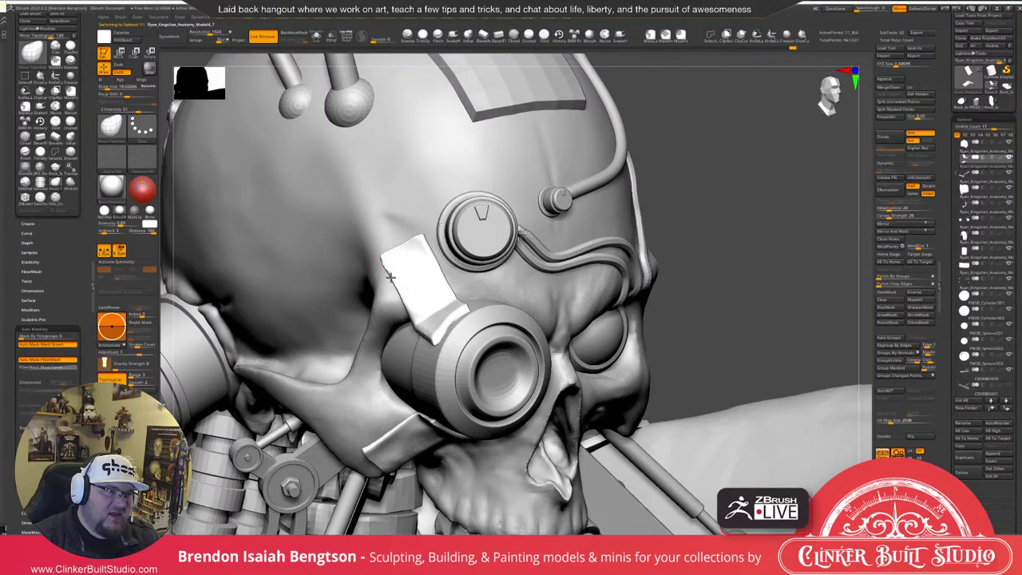
# Isolate the bracket plates and reshape the upper plate's short bent flange with the Move Topological brush.
pyautogui.hotkey('alt', 's')
pyautogui.moveTo(490, 309)
pyautogui.keyDown('alt'); pyautogui.mouseDown()
pyautogui.moveTo(582, 289)
pyautogui.moveTo(480, 327)
pyautogui.mouseUp(); pyautogui.keyUp('alt')
pyautogui.press('space')
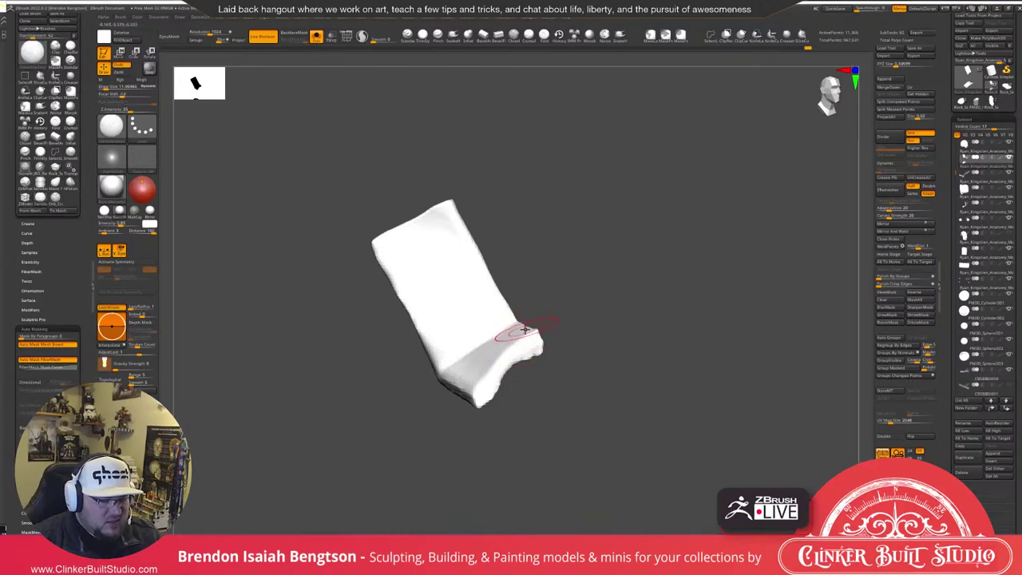
pyautogui.press('b')
pyautogui.press('m')
pyautogui.press('t')
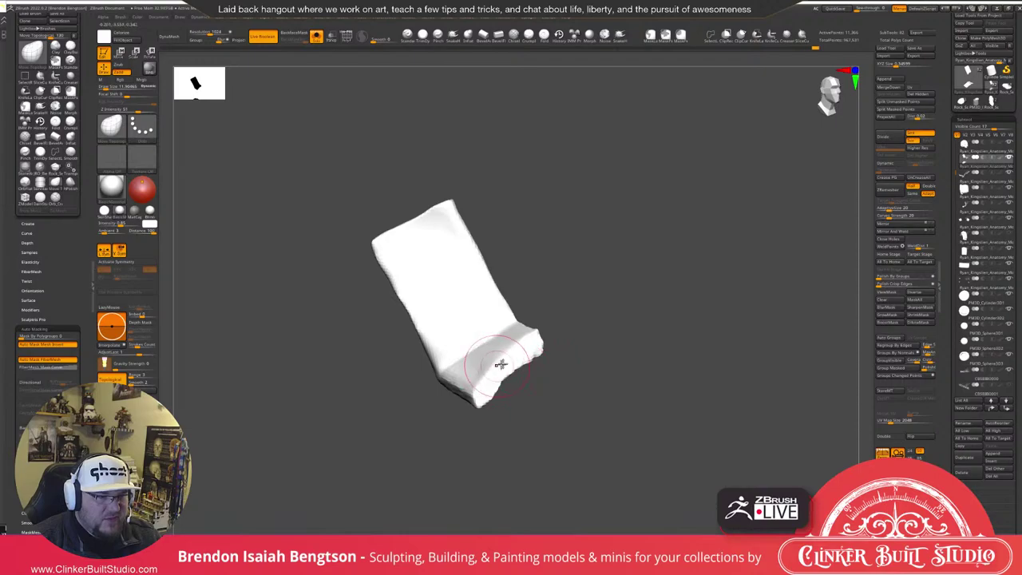
pyautogui.moveTo(500, 364); pyautogui.dragTo(535, 347)
pyautogui.moveTo(700, 321)
pyautogui.mouseDown()
pyautogui.moveTo(702, 304)
pyautogui.moveTo(695, 306)
pyautogui.mouseUp()
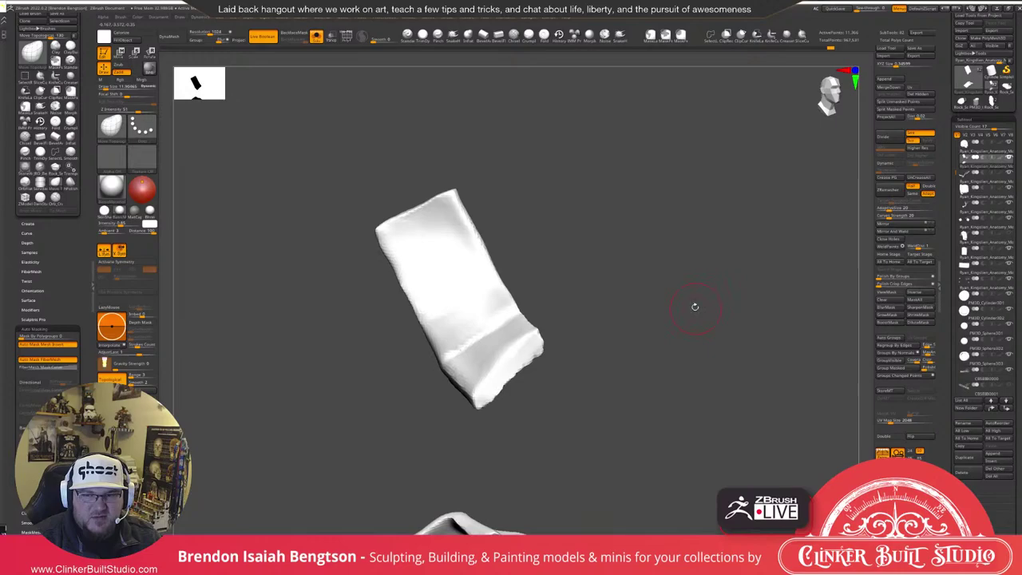
pyautogui.moveTo(695, 306); pyautogui.dragTo(571, 259)
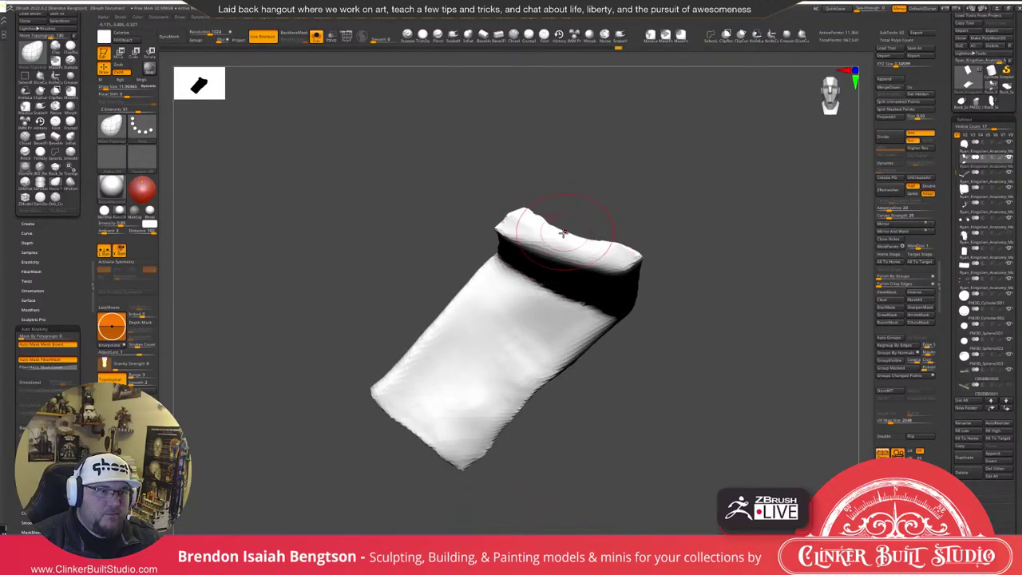
pyautogui.moveTo(563, 234); pyautogui.dragTo(558, 222)
# Adjust the long face and end edge of the isolated upper bracket plate, working from its side and underside.
pyautogui.moveTo(638, 204); pyautogui.dragTo(586, 200)
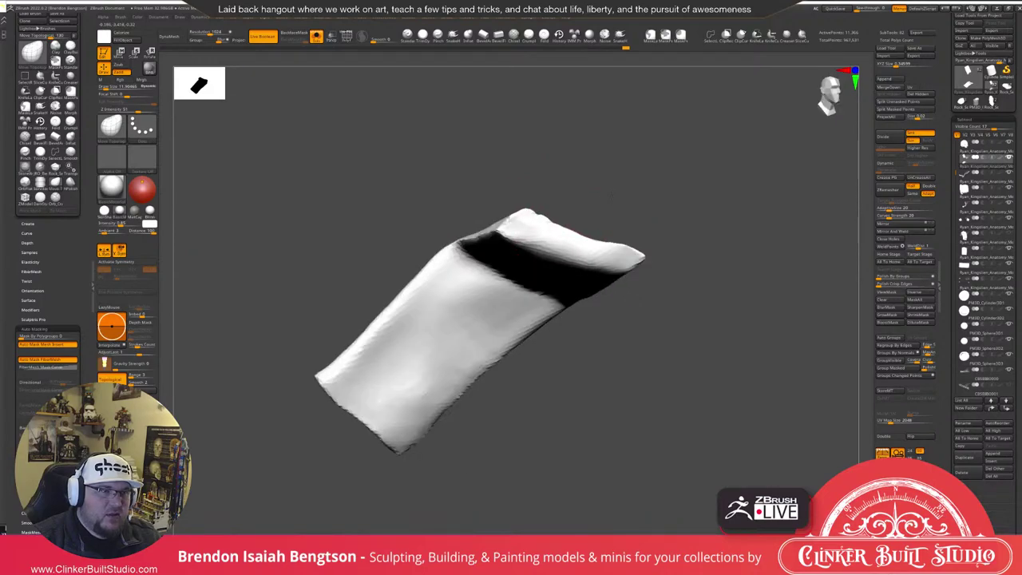
pyautogui.keyDown('shift'); pyautogui.moveTo(612, 195); pyautogui.dragTo(570, 204); pyautogui.keyUp('shift')
pyautogui.moveTo(454, 237); pyautogui.dragTo(456, 232)
pyautogui.moveTo(631, 301)
pyautogui.mouseDown()
pyautogui.moveTo(592, 276)
pyautogui.moveTo(592, 289)
pyautogui.mouseUp()
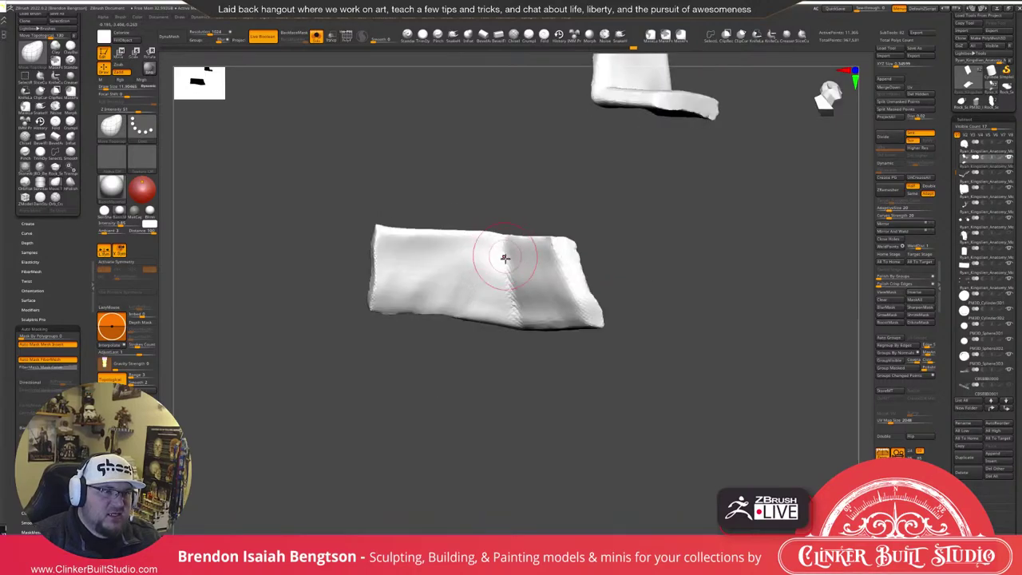
pyautogui.moveTo(515, 357); pyautogui.dragTo(499, 347)
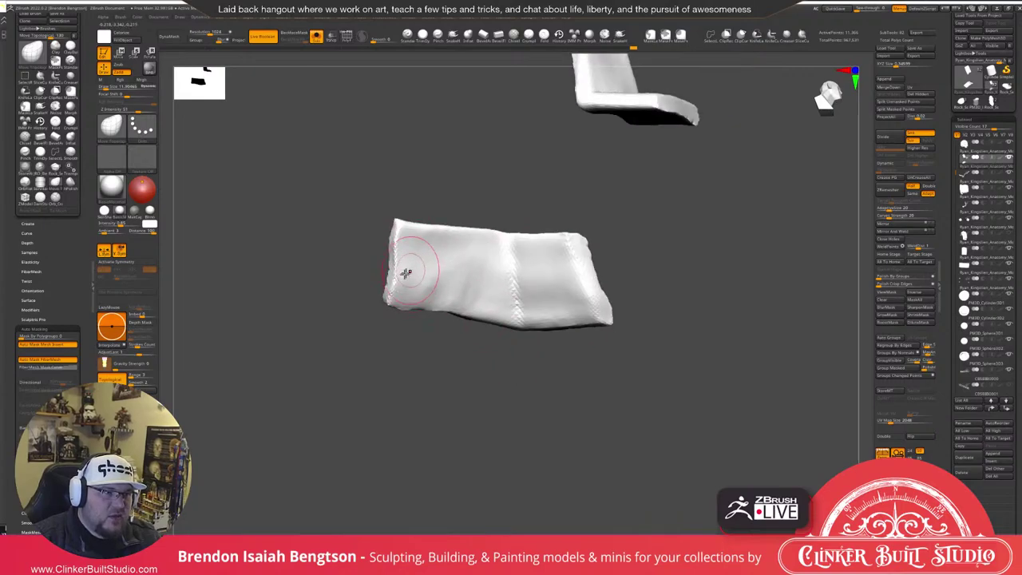
pyautogui.moveTo(391, 298); pyautogui.dragTo(424, 287)
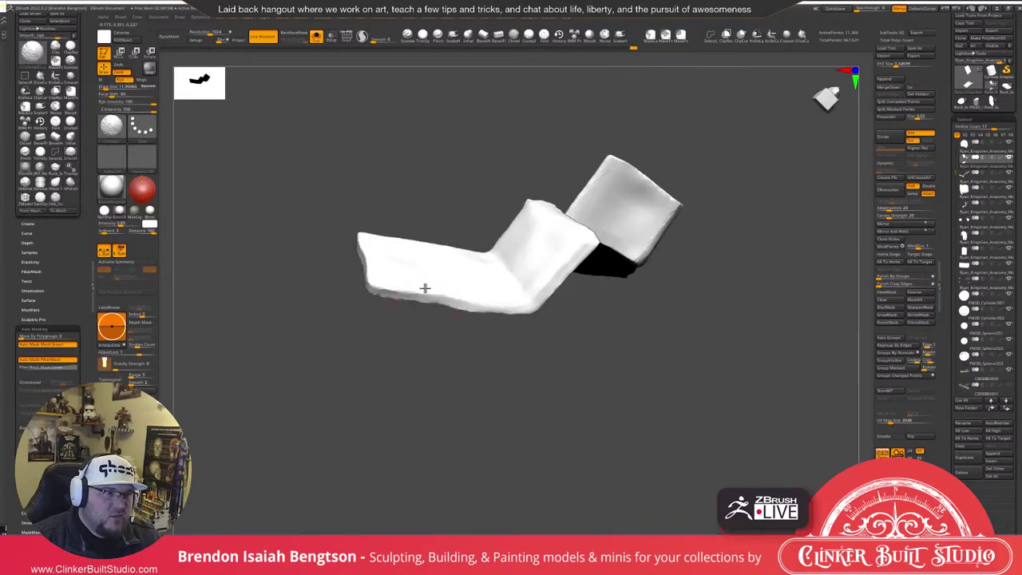
# Refine and smooth the fold line between the bracket plate's two faces with Sculptris Pro on and a smaller brush.
pyautogui.moveTo(468, 364); pyautogui.dragTo(467, 405)
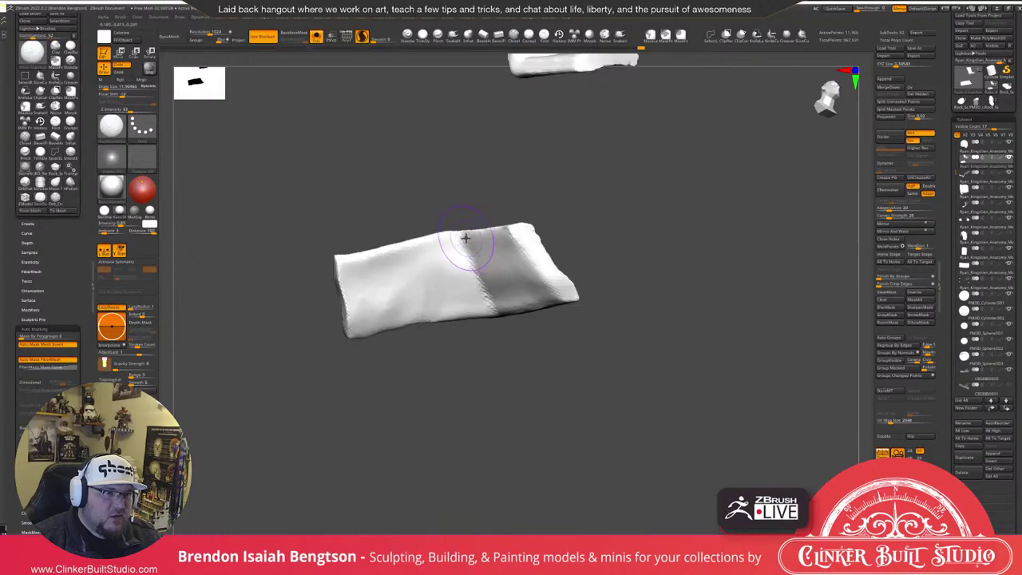
pyautogui.moveTo(463, 236); pyautogui.dragTo(518, 358)
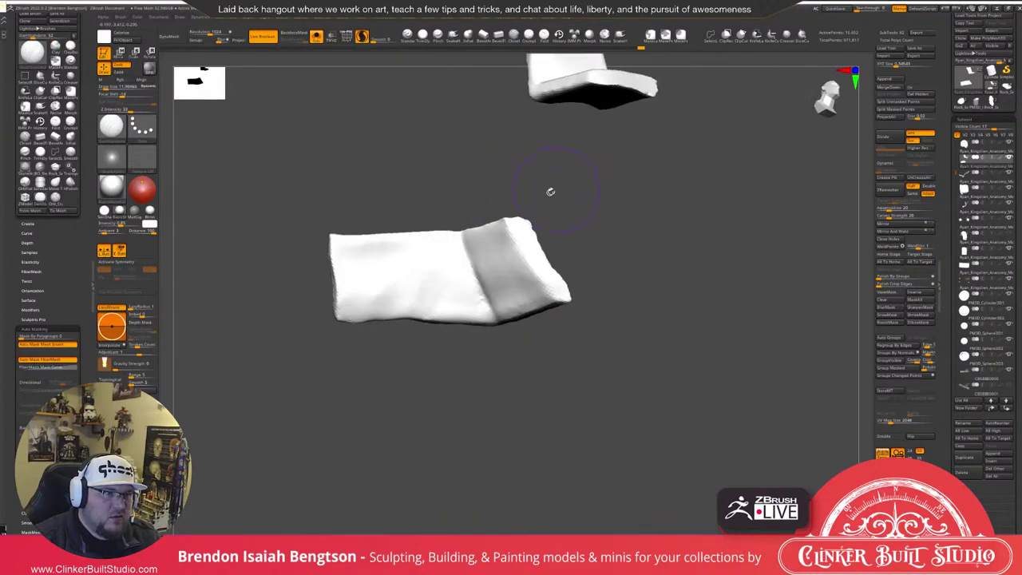
pyautogui.keyDown('shift'); pyautogui.moveTo(465, 234); pyautogui.dragTo(496, 316); pyautogui.keyUp('shift')
pyautogui.press('space')
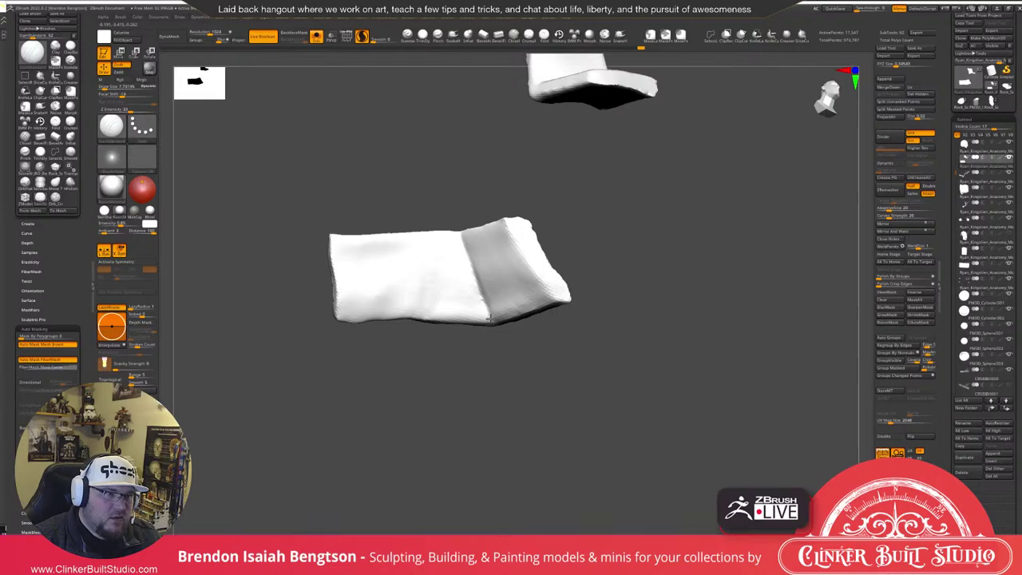
pyautogui.moveTo(490, 319); pyautogui.dragTo(505, 251)
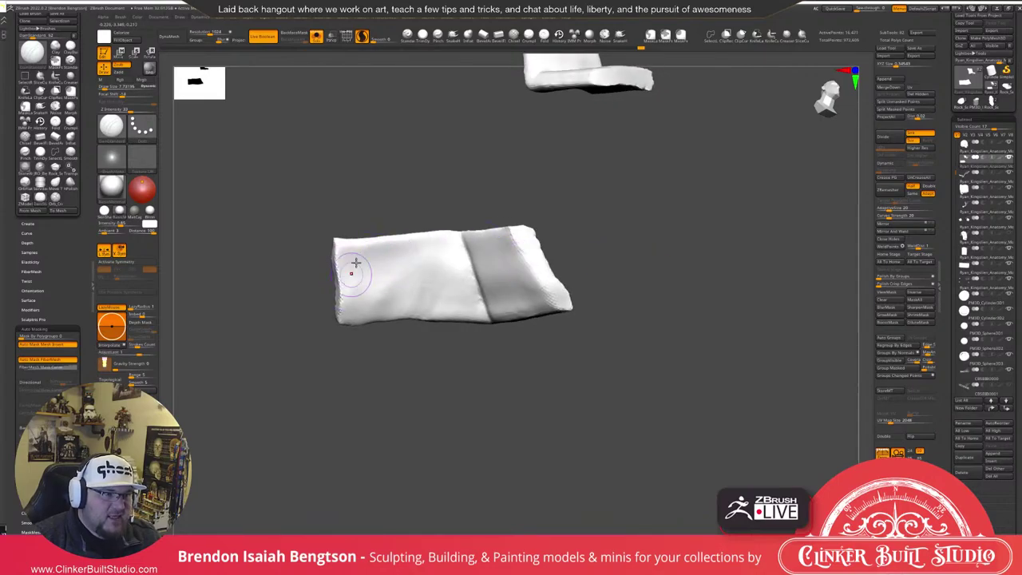
pyautogui.moveTo(415, 217); pyautogui.dragTo(421, 183)
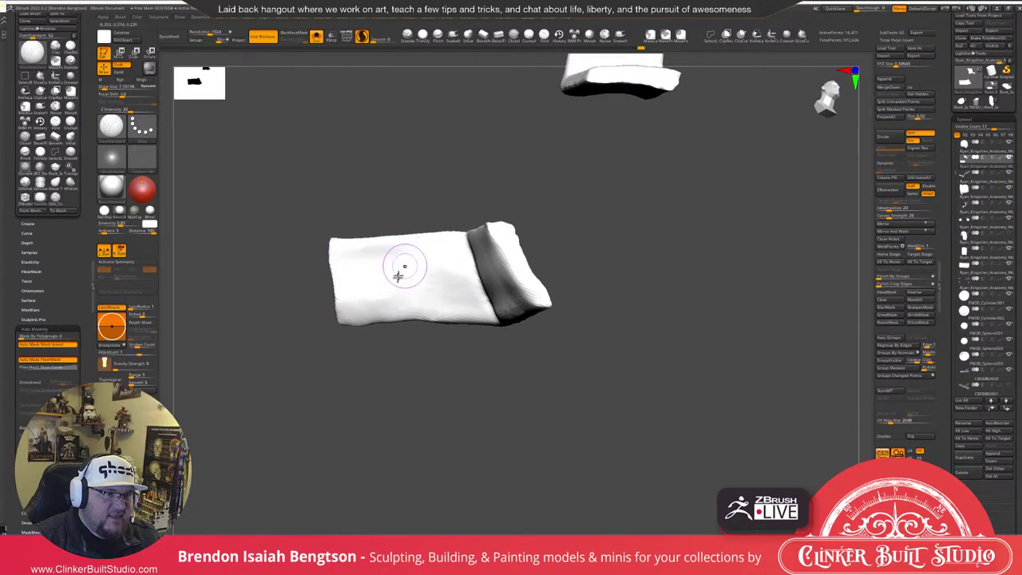
# Straighten the bracket plate's fold and long edges with the Move Topological brush.
pyautogui.moveTo(399, 274); pyautogui.dragTo(457, 254, button='right')
pyautogui.press('b')
pyautogui.press('m')
pyautogui.press('t')
pyautogui.press('space')
pyautogui.moveTo(482, 255); pyautogui.dragTo(469, 254)
pyautogui.press('space')
pyautogui.moveTo(452, 175); pyautogui.dragTo(422, 160)
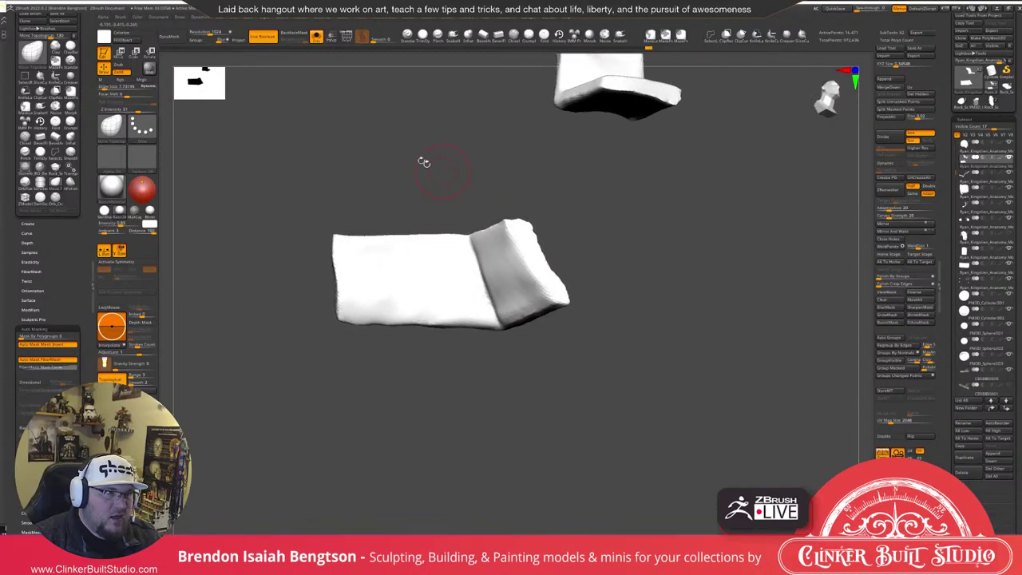
pyautogui.moveTo(523, 205); pyautogui.dragTo(478, 217)
pyautogui.moveTo(595, 200)
pyautogui.mouseDown()
pyautogui.moveTo(558, 192)
pyautogui.moveTo(603, 199)
pyautogui.mouseUp()
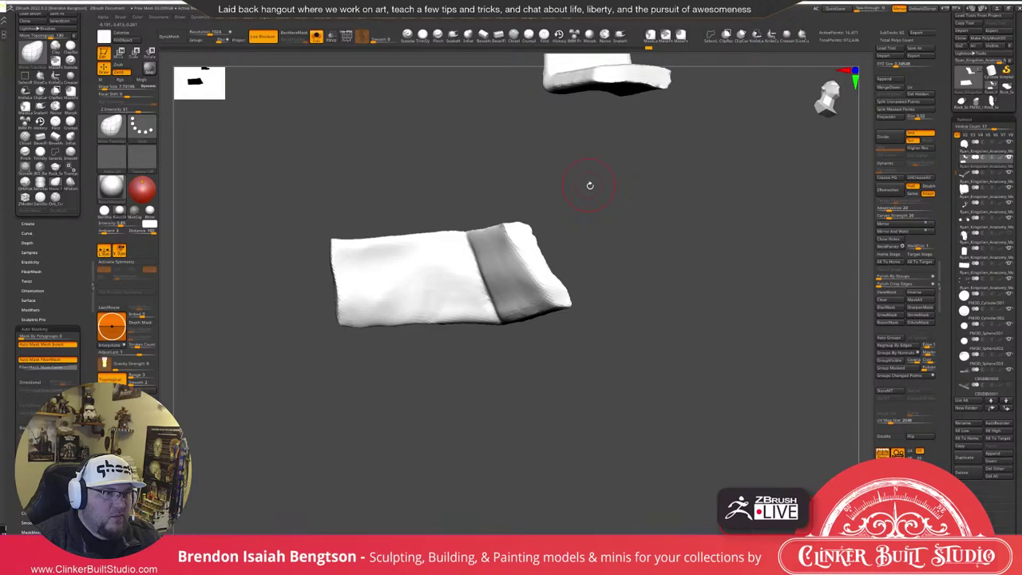
# Clean up the upper bracket plate's flange, side edges and far end from the front and back.
pyautogui.moveTo(589, 185); pyautogui.dragTo(610, 144, button='right')
pyautogui.moveTo(610, 145); pyautogui.dragTo(504, 189)
pyautogui.moveTo(545, 120); pyautogui.dragTo(527, 328)
pyautogui.moveTo(479, 176); pyautogui.dragTo(531, 287, button='right')
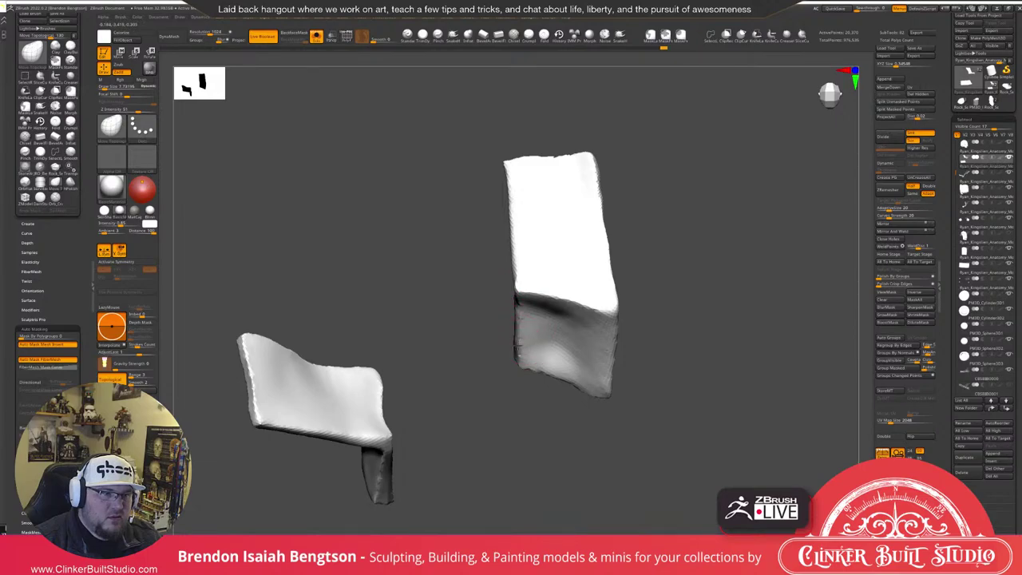
pyautogui.moveTo(584, 290)
pyautogui.mouseDown(button='right')
pyautogui.moveTo(669, 259)
pyautogui.moveTo(671, 229)
pyautogui.mouseUp(button='right')
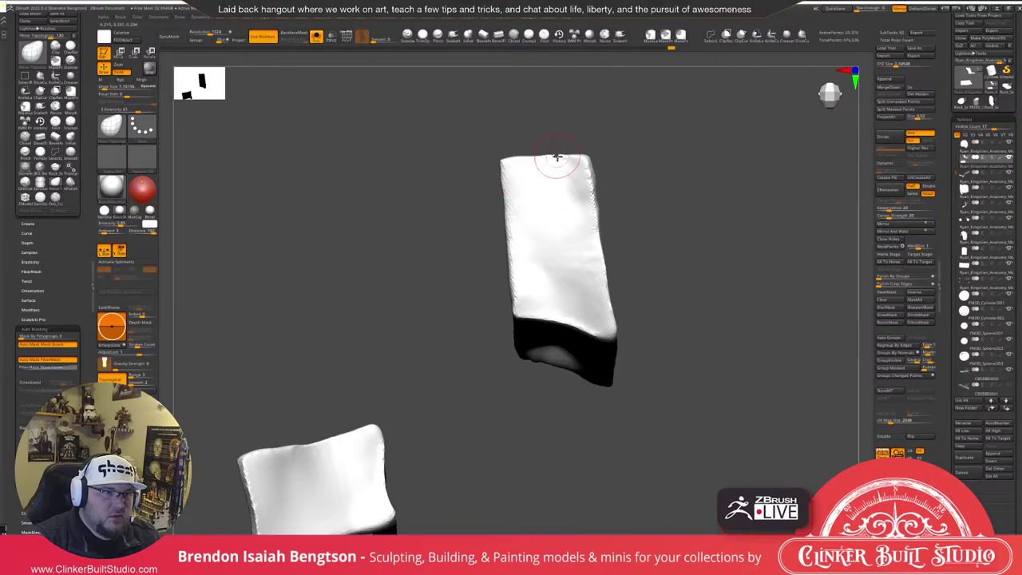
pyautogui.moveTo(716, 187)
pyautogui.mouseDown(button='right')
pyautogui.moveTo(655, 181)
pyautogui.moveTo(703, 150)
pyautogui.mouseUp(button='right')
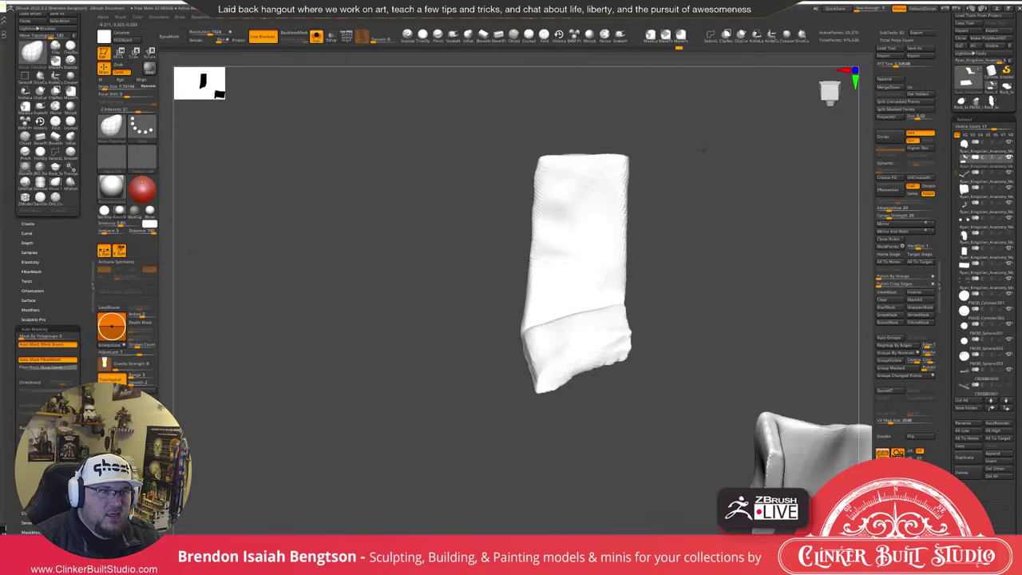
pyautogui.moveTo(701, 150); pyautogui.dragTo(540, 165, button='right')
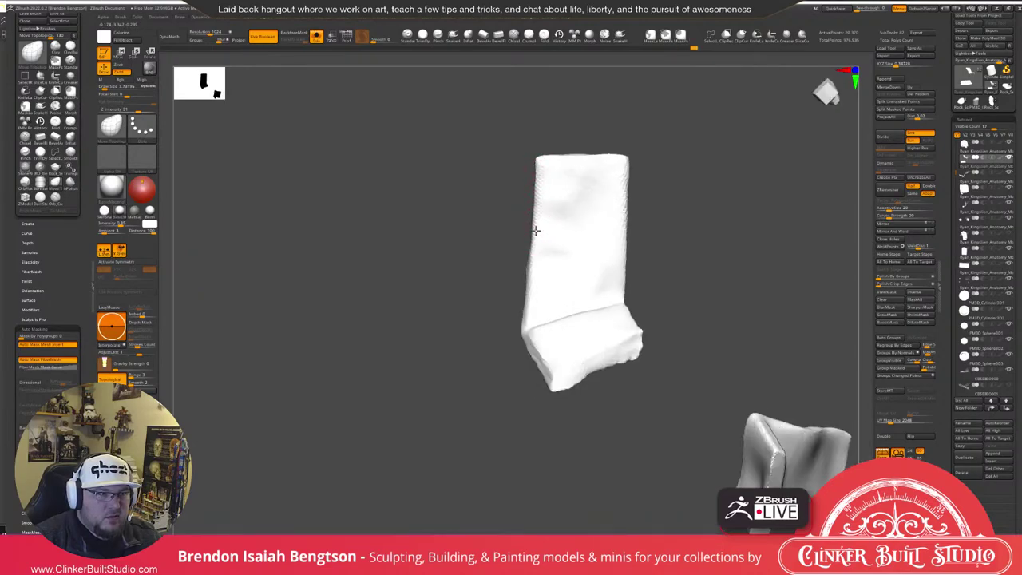
# Leave Solo mode and check the reshaped bracket plate on the complete skull from the front.
pyautogui.keyDown('ctrl'); pyautogui.moveTo(493, 285); pyautogui.dragTo(459, 299, button='right'); pyautogui.keyUp('ctrl')
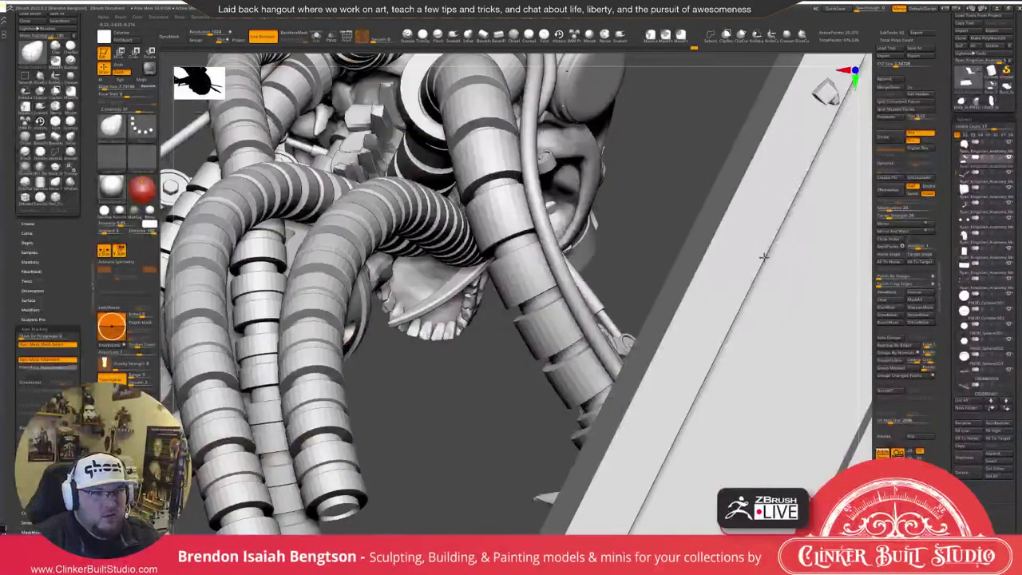
pyautogui.moveTo(718, 207); pyautogui.dragTo(571, 240, button='right')
pyautogui.keyDown('ctrl'); pyautogui.moveTo(575, 276); pyautogui.dragTo(624, 384, button='right'); pyautogui.keyUp('ctrl')
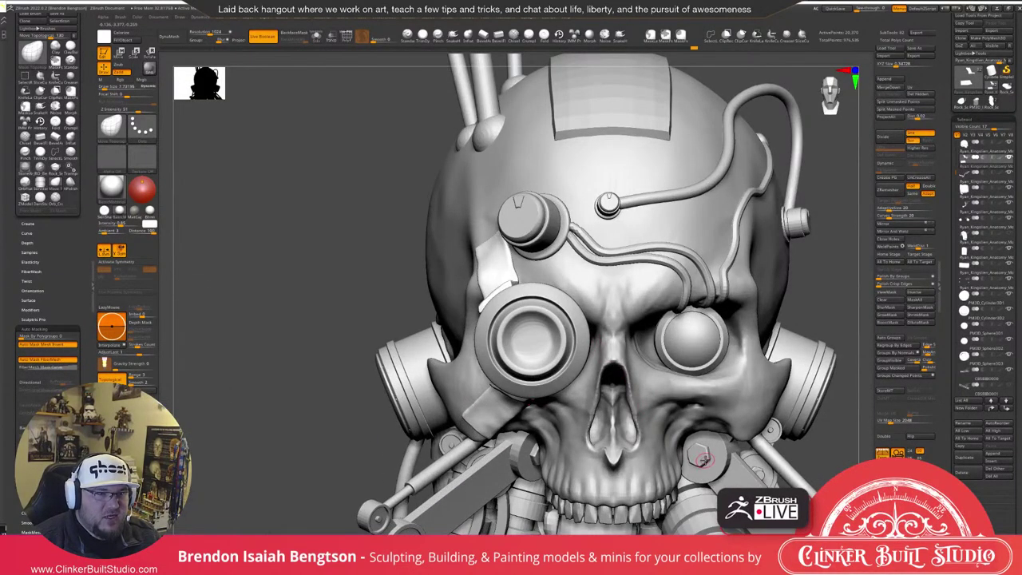
pyautogui.keyDown('alt'); pyautogui.moveTo(633, 237); pyautogui.dragTo(624, 343, button='right'); pyautogui.keyUp('alt')
# Duplicate the barcode plate's hex bolts, isolate one bolt by its polygroup and delete the hidden ones.
pyautogui.moveTo(577, 338); pyautogui.dragTo(661, 221, button='right')
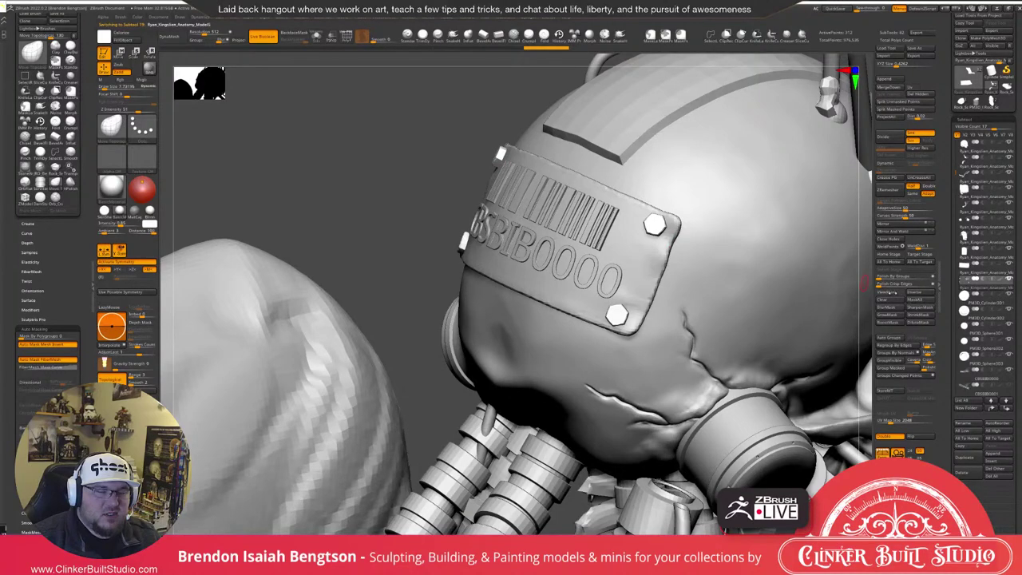
pyautogui.moveTo(688, 241); pyautogui.dragTo(709, 251, button='right')
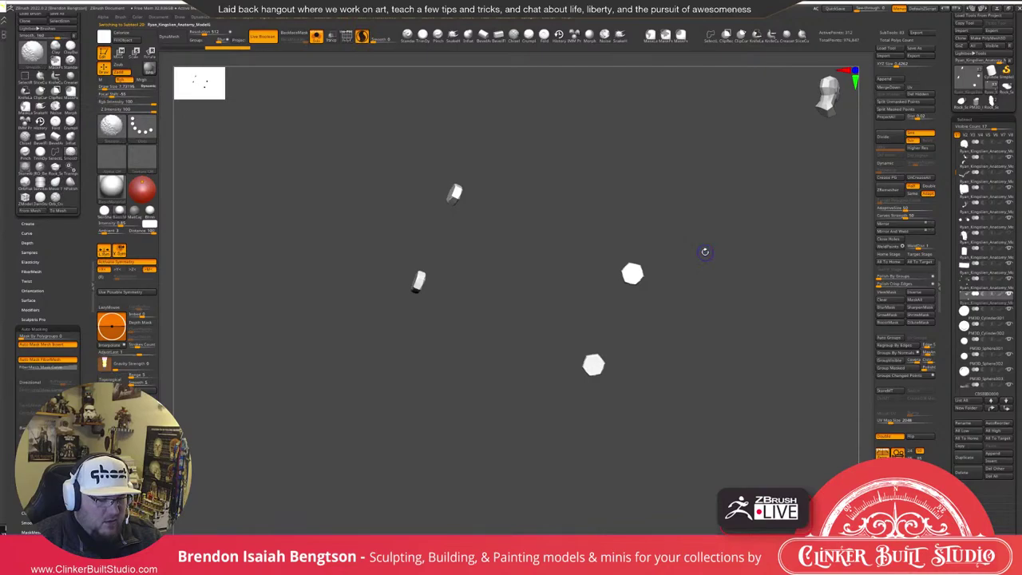
pyautogui.hotkey('shift', 'f')
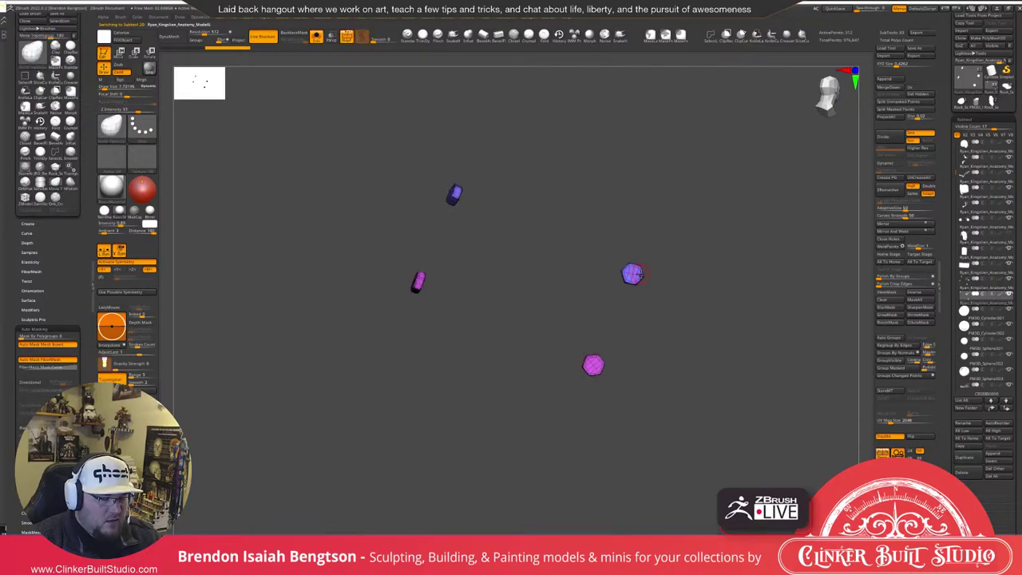
pyautogui.moveTo(632, 274)
pyautogui.keyDown('ctrl'); pyautogui.keyDown('alt'); pyautogui.keyDown('shift'); pyautogui.mouseDown()
pyautogui.moveTo(566, 233)
pyautogui.moveTo(639, 247)
pyautogui.mouseUp(); pyautogui.keyUp('shift'); pyautogui.keyUp('alt'); pyautogui.keyUp('ctrl')
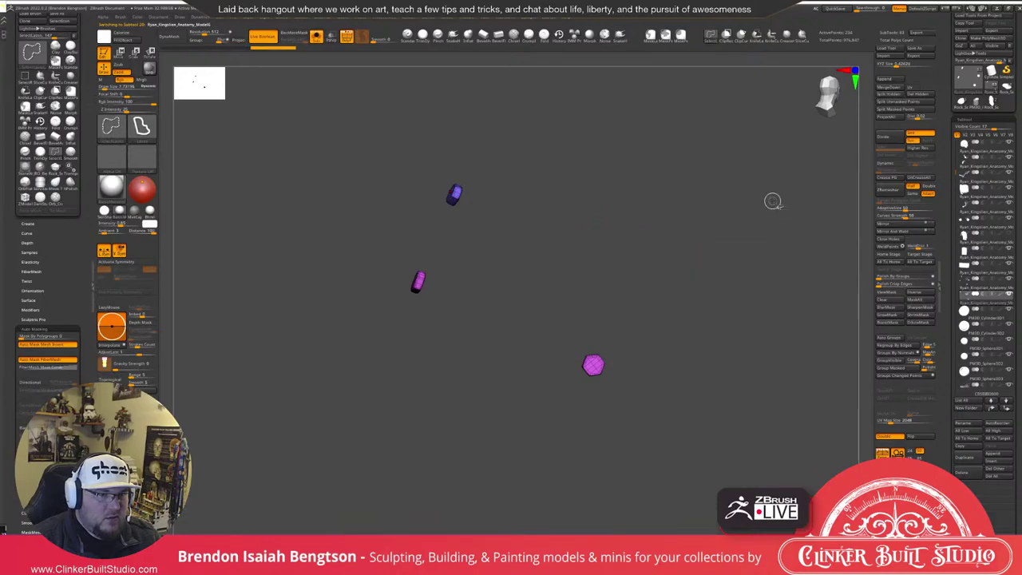
pyautogui.keyDown('ctrl'); pyautogui.keyDown('shift'); pyautogui.click(785, 169); pyautogui.keyUp('shift'); pyautogui.keyUp('ctrl')
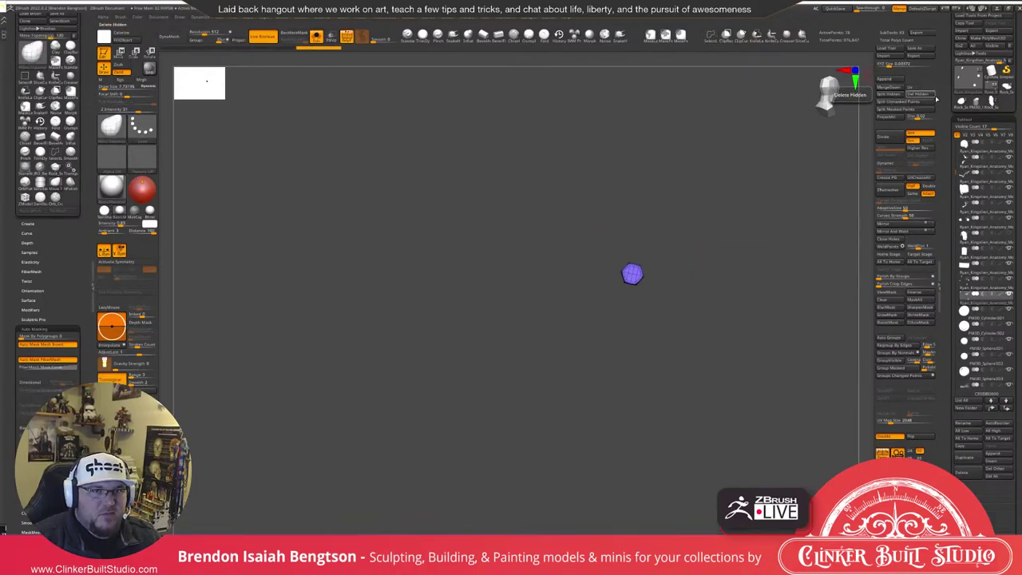
pyautogui.click(922, 95)
# Move the isolated hex bolt from the barcode plate onto the upper bracket plate and start rotating it toward the plate's surface.
pyautogui.keyDown('alt'); pyautogui.moveTo(725, 319); pyautogui.dragTo(728, 237); pyautogui.keyUp('alt')
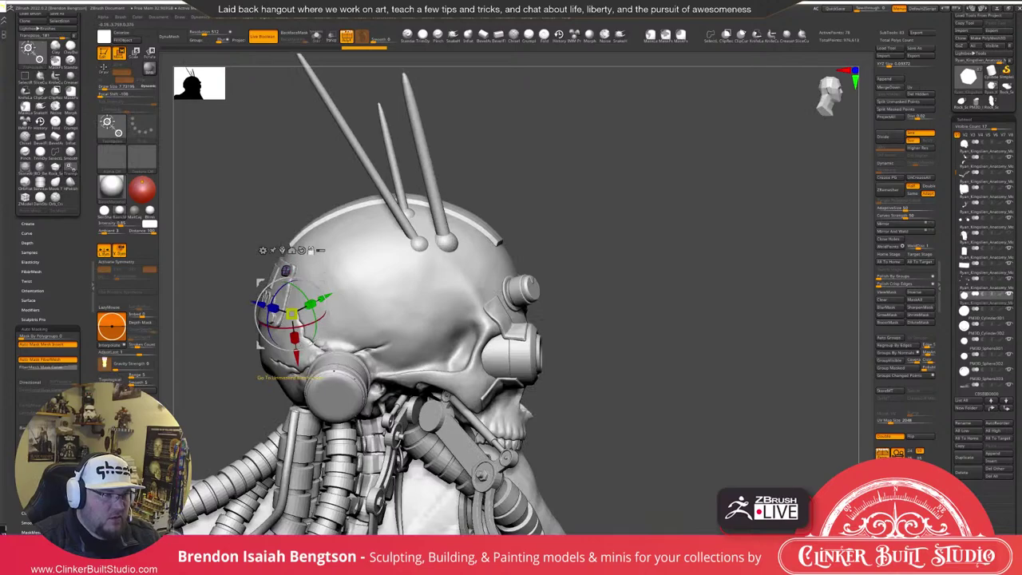
pyautogui.moveTo(322, 242); pyautogui.dragTo(546, 291)
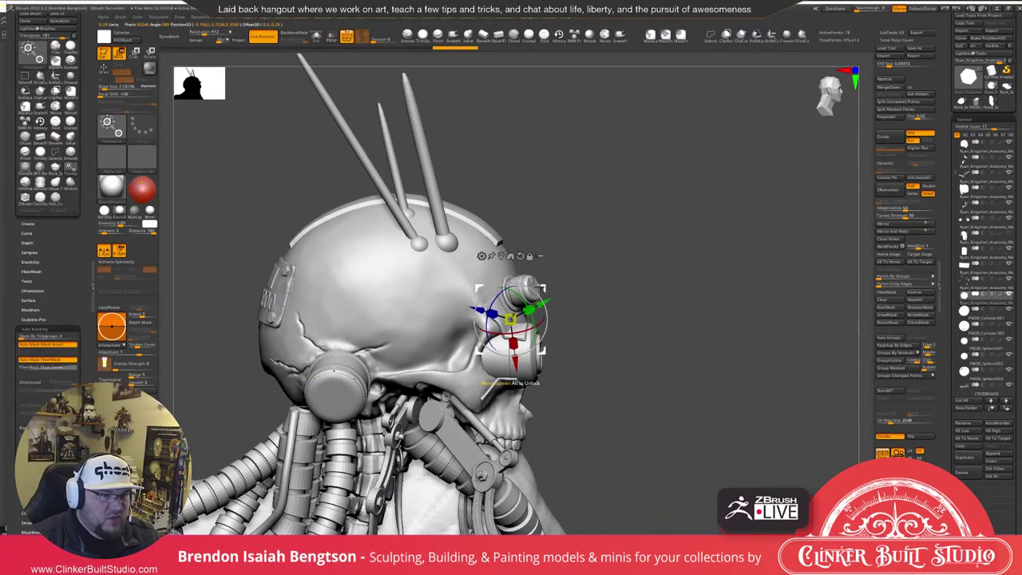
pyautogui.moveTo(669, 251); pyautogui.dragTo(670, 329)
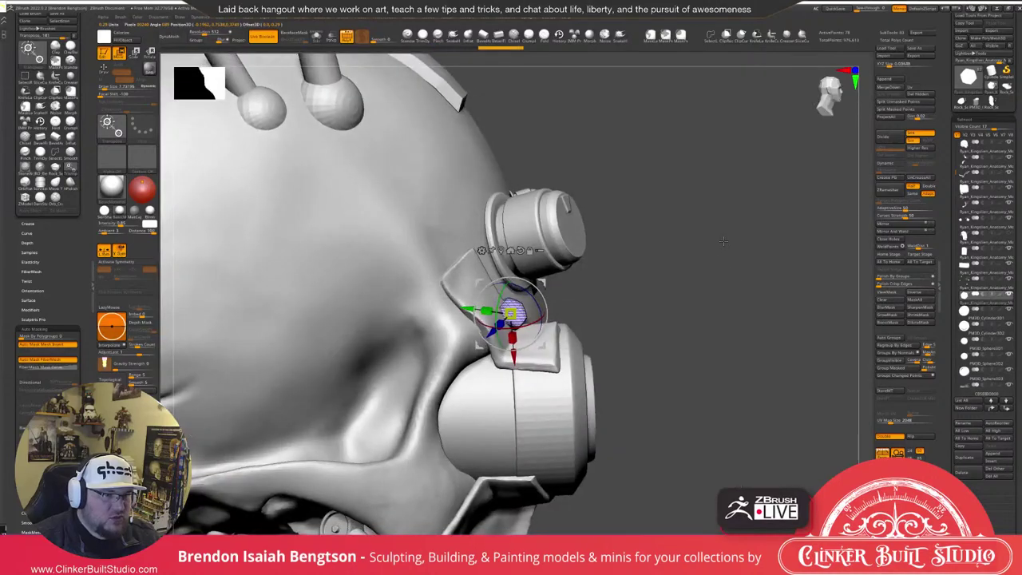
pyautogui.moveTo(484, 336); pyautogui.dragTo(475, 342)
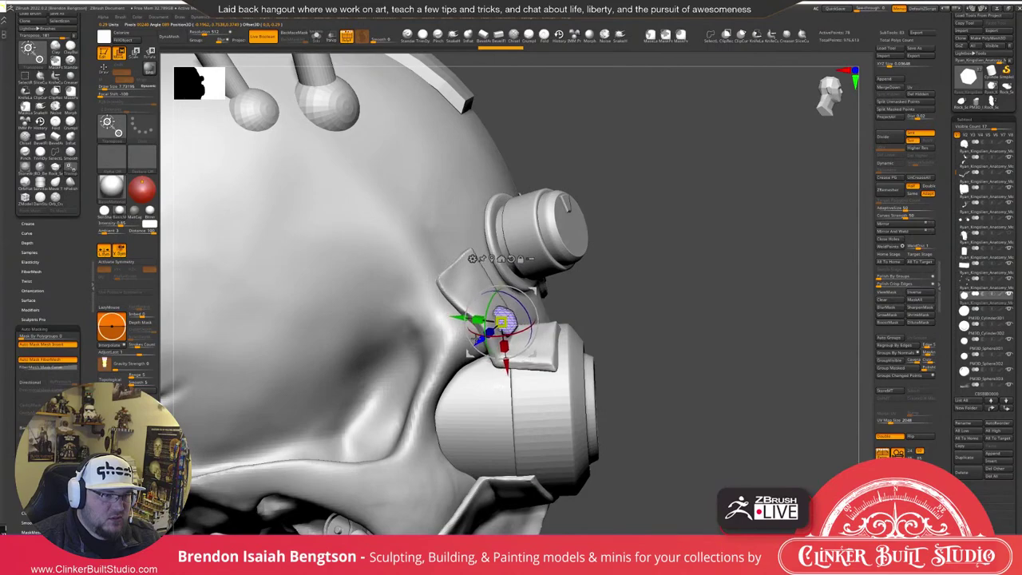
pyautogui.moveTo(509, 298); pyautogui.dragTo(522, 299)
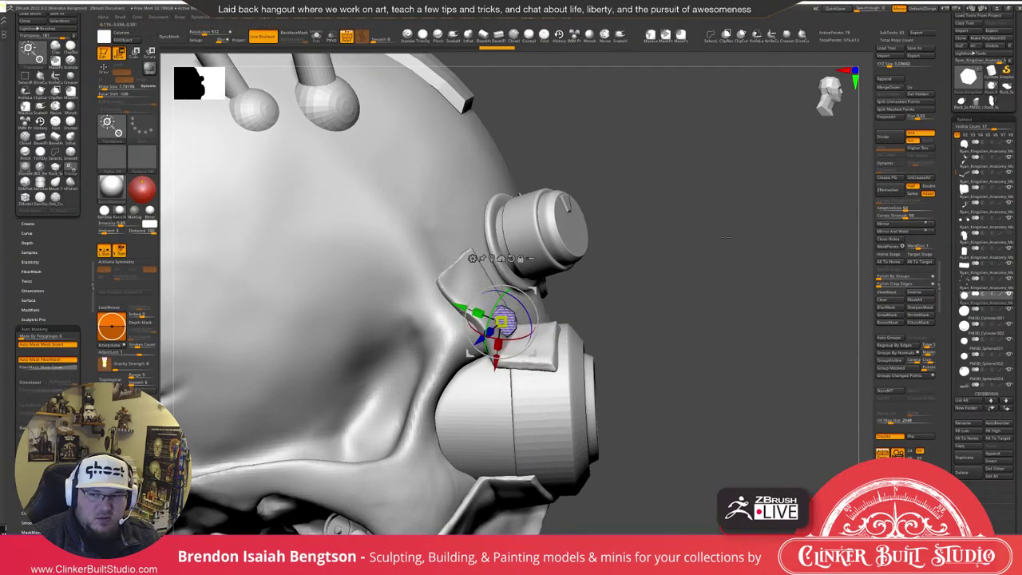
# Rotate the hex bolt parallel to the upper bracket plate and seat it on the plate's outer end.
pyautogui.moveTo(759, 265); pyautogui.dragTo(743, 250)
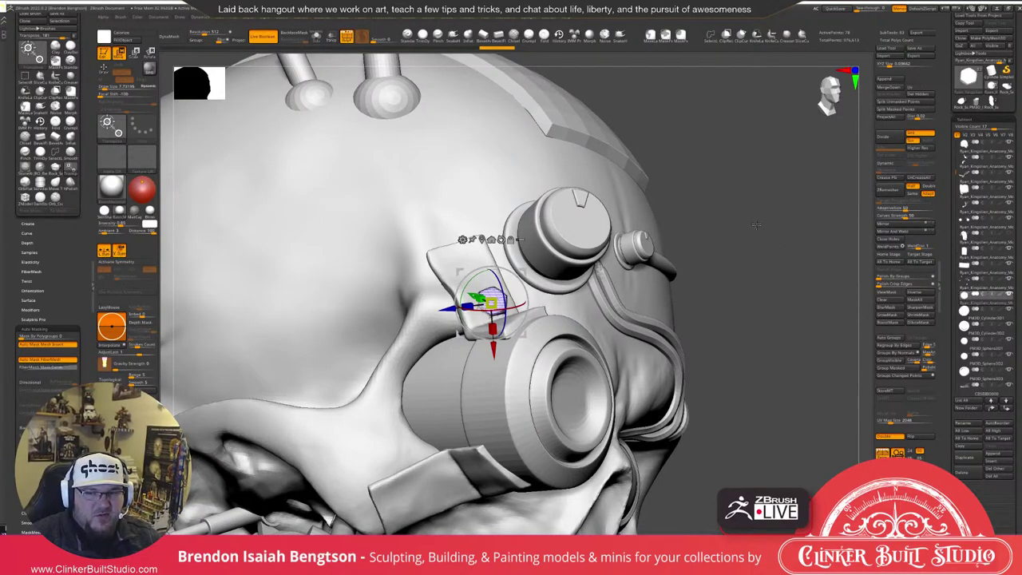
pyautogui.keyDown('alt'); pyautogui.moveTo(750, 208); pyautogui.dragTo(500, 242); pyautogui.keyUp('alt')
pyautogui.moveTo(585, 242); pyautogui.dragTo(401, 271)
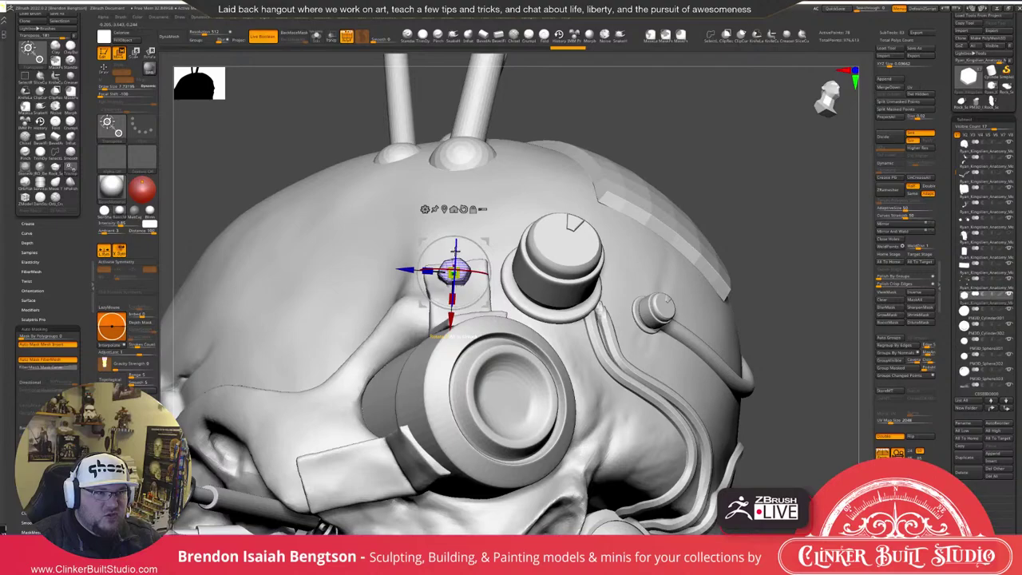
pyautogui.keyDown('ctrl'); pyautogui.moveTo(455, 252); pyautogui.dragTo(513, 275, button='right'); pyautogui.keyUp('ctrl')
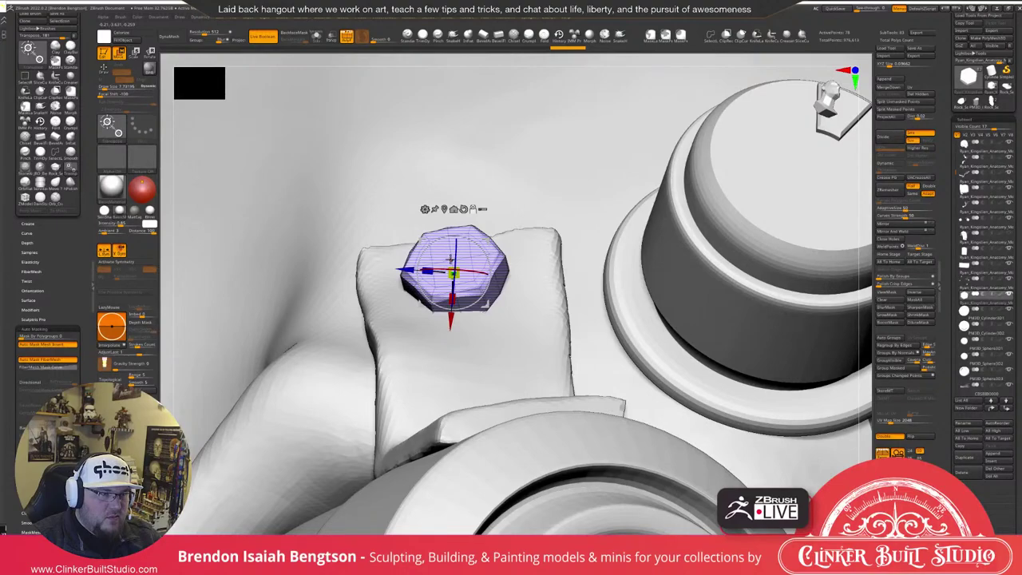
pyautogui.moveTo(450, 259); pyautogui.dragTo(588, 238, button='right')
pyautogui.moveTo(526, 254)
pyautogui.mouseDown()
pyautogui.moveTo(517, 246)
pyautogui.moveTo(516, 255)
pyautogui.mouseUp()
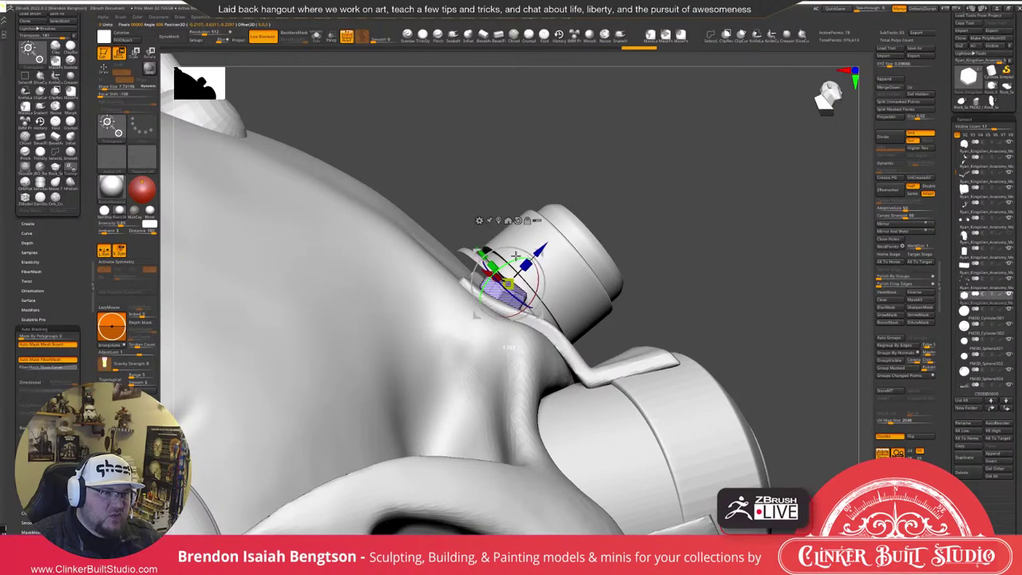
pyautogui.moveTo(630, 272); pyautogui.dragTo(606, 352, button='right')
pyautogui.press('f')
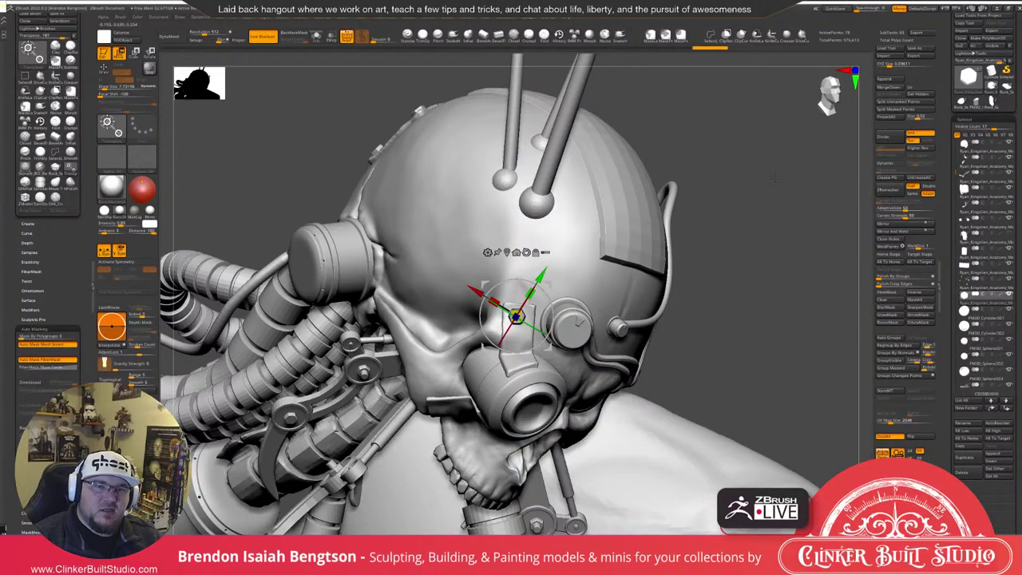
# Copy the seated hex bolt down onto the lower bracket plate and start aligning the copy with it.
pyautogui.moveTo(772, 179); pyautogui.dragTo(802, 217, button='right')
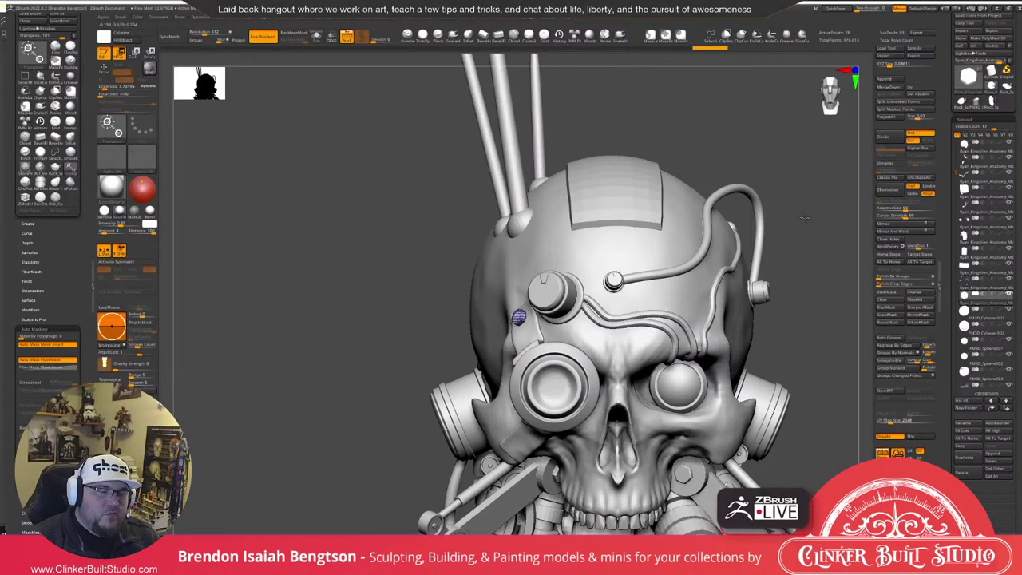
pyautogui.moveTo(805, 217); pyautogui.dragTo(786, 197)
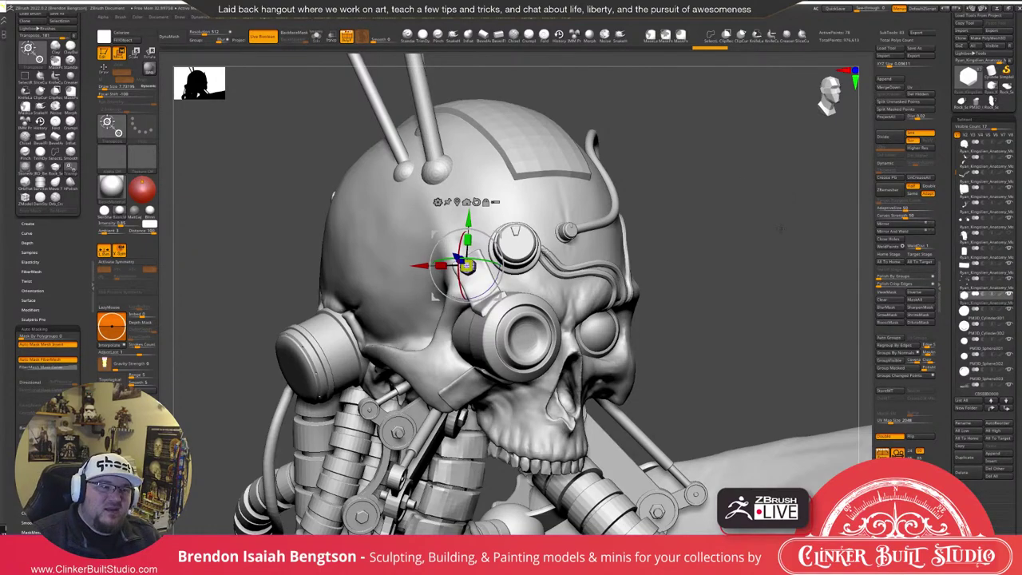
pyautogui.moveTo(781, 229); pyautogui.dragTo(851, 223)
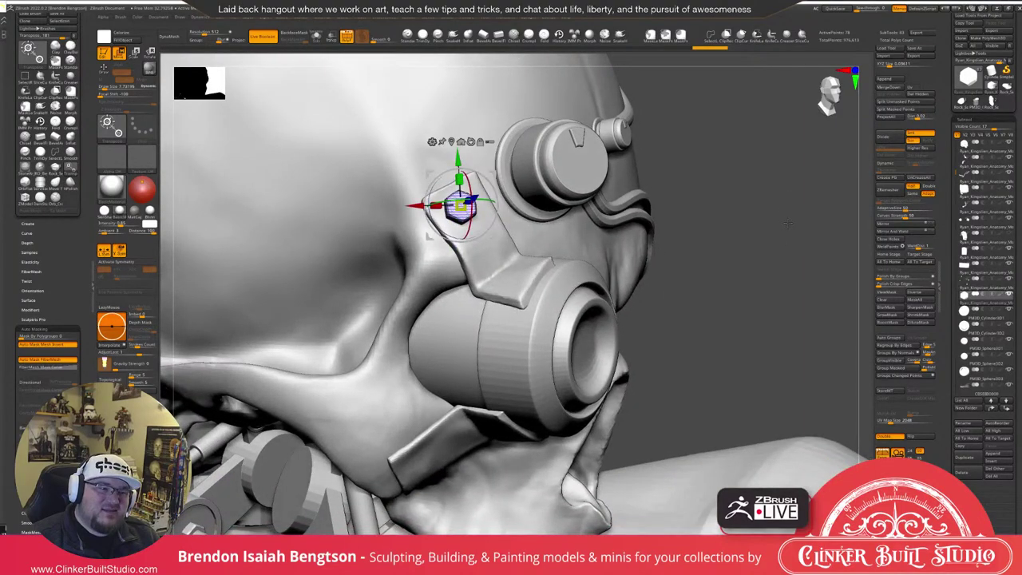
pyautogui.moveTo(788, 223); pyautogui.dragTo(746, 226)
pyautogui.keyDown('ctrl'); pyautogui.moveTo(494, 176); pyautogui.dragTo(460, 427); pyautogui.keyUp('ctrl')
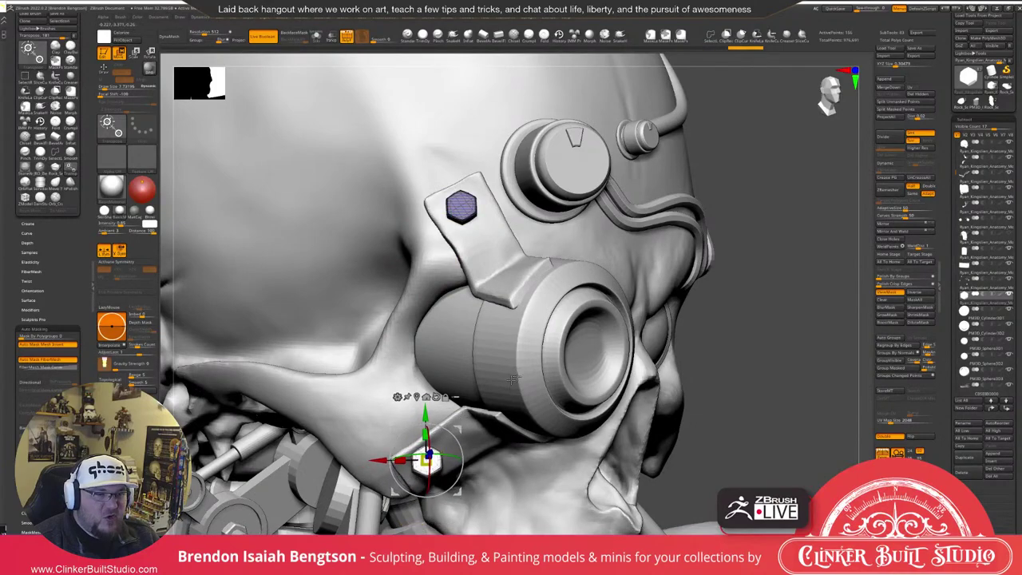
pyautogui.moveTo(513, 378); pyautogui.dragTo(597, 427)
pyautogui.moveTo(458, 444); pyautogui.dragTo(460, 470)
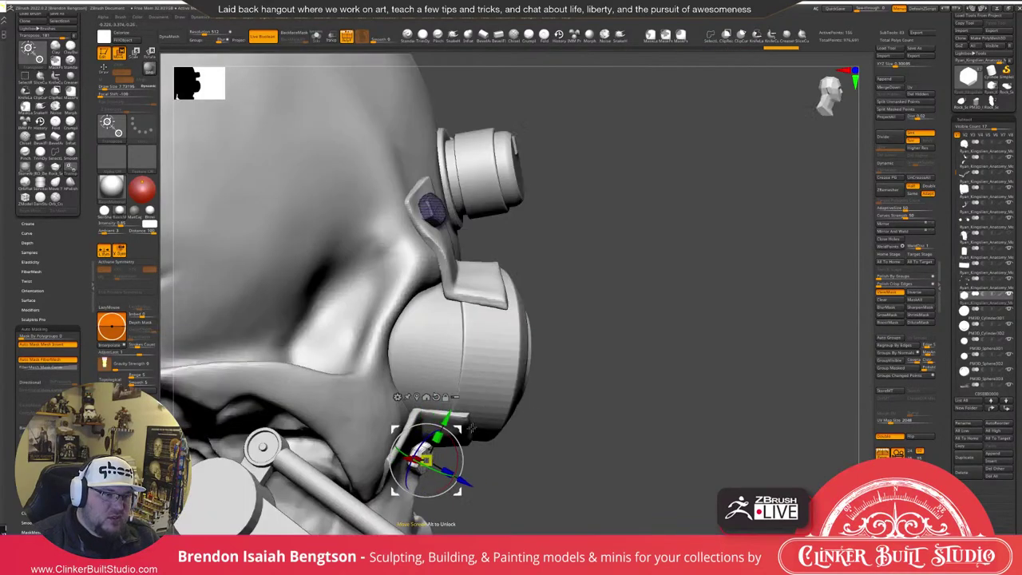
# Center the copied bolt on the lower bracket plate's end, tilt it to match and seat it against the surface.
pyautogui.moveTo(597, 427); pyautogui.dragTo(557, 415)
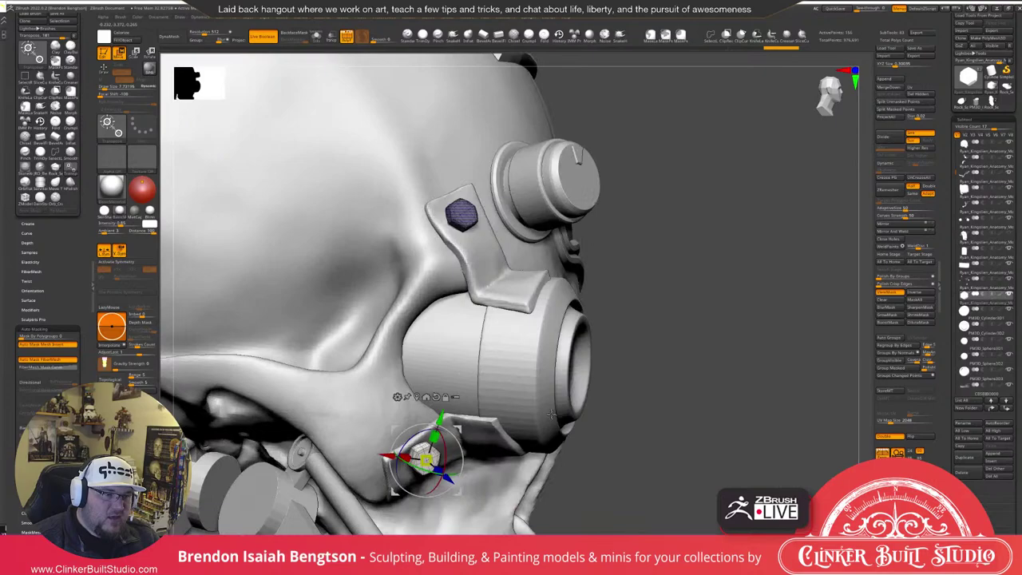
pyautogui.moveTo(551, 414); pyautogui.dragTo(458, 444, button='right')
pyautogui.keyDown('alt'); pyautogui.moveTo(517, 466); pyautogui.dragTo(521, 343, button='right'); pyautogui.keyUp('alt')
pyautogui.moveTo(520, 343); pyautogui.dragTo(592, 342)
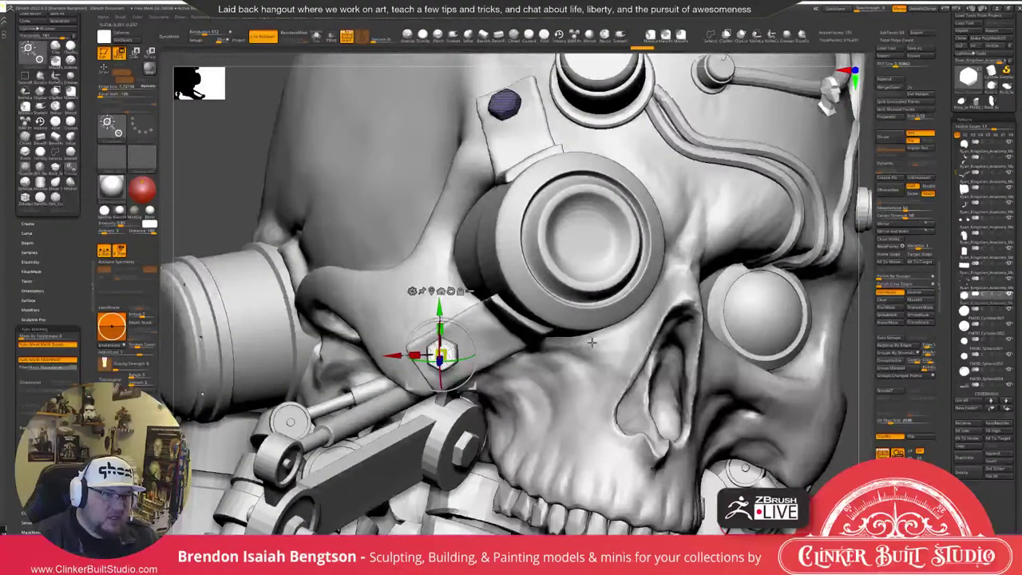
pyautogui.moveTo(591, 341); pyautogui.dragTo(438, 417, button='right')
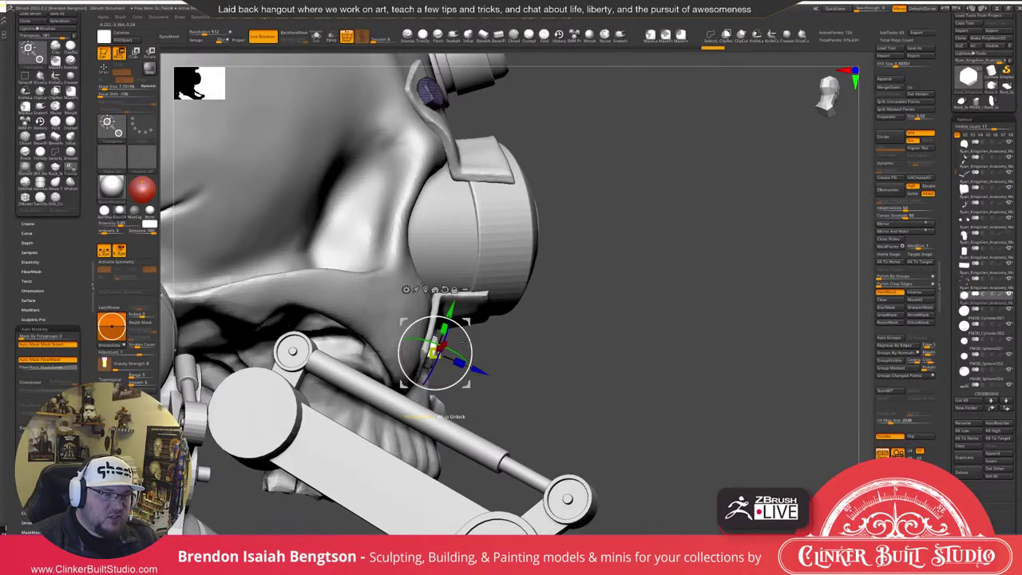
pyautogui.moveTo(469, 338)
pyautogui.mouseDown()
pyautogui.moveTo(624, 336)
pyautogui.moveTo(471, 326)
pyautogui.mouseUp()
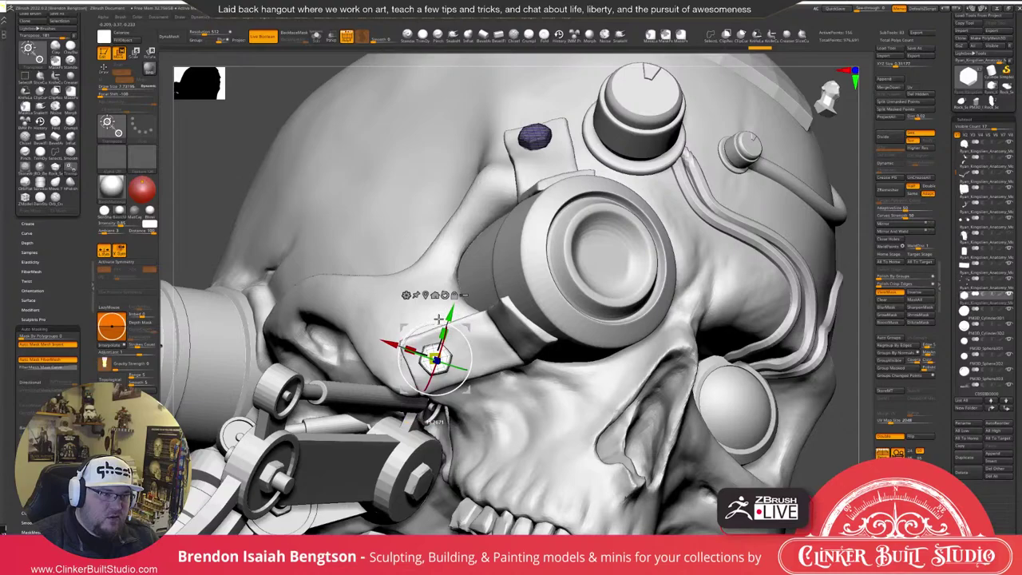
pyautogui.moveTo(438, 319); pyautogui.dragTo(477, 352)
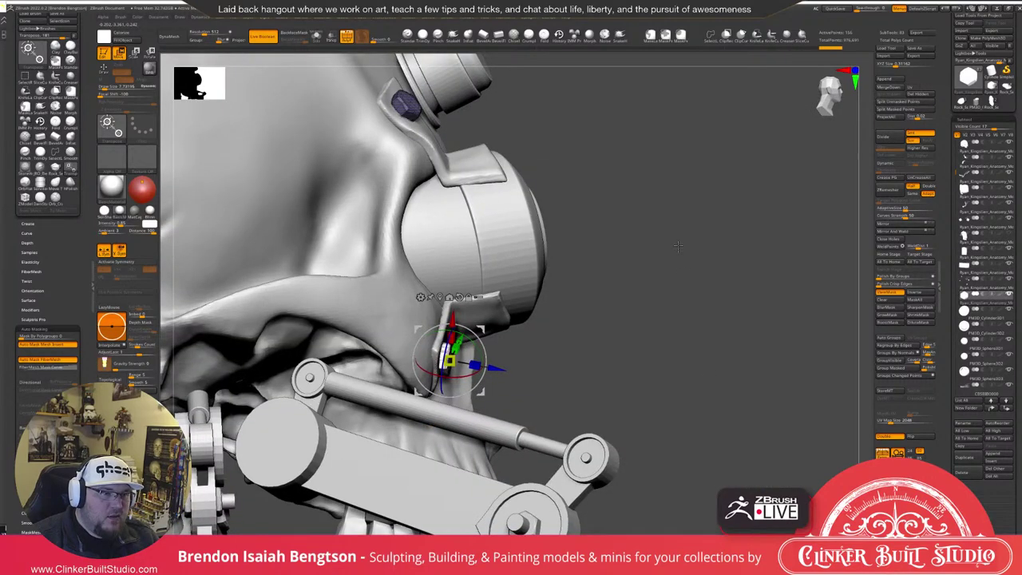
pyautogui.keyDown('alt'); pyautogui.moveTo(677, 246); pyautogui.dragTo(681, 231); pyautogui.keyUp('alt')
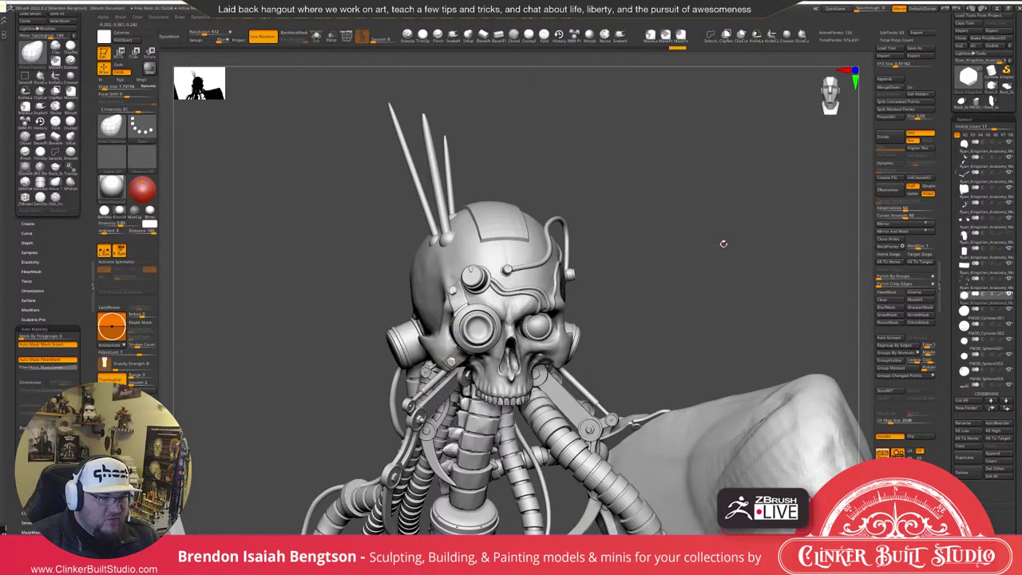
# Inspect both bolted bracket plates on the skull from the front, three-quarter and side views.
pyautogui.moveTo(723, 244)
pyautogui.mouseDown()
pyautogui.moveTo(746, 242)
pyautogui.moveTo(716, 242)
pyautogui.mouseUp()
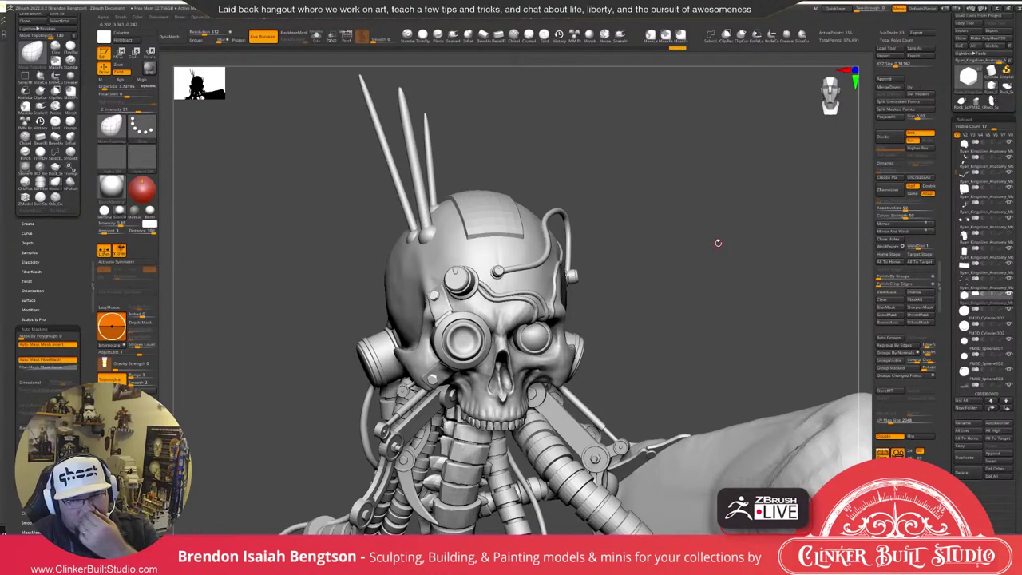
pyautogui.moveTo(718, 242); pyautogui.dragTo(802, 244)
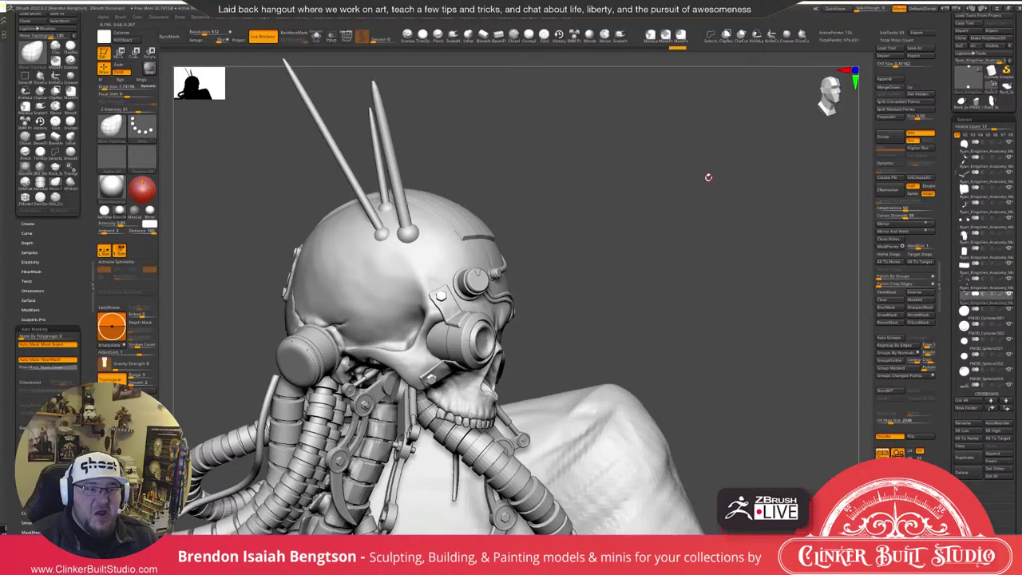
pyautogui.moveTo(707, 176); pyautogui.dragTo(566, 248)
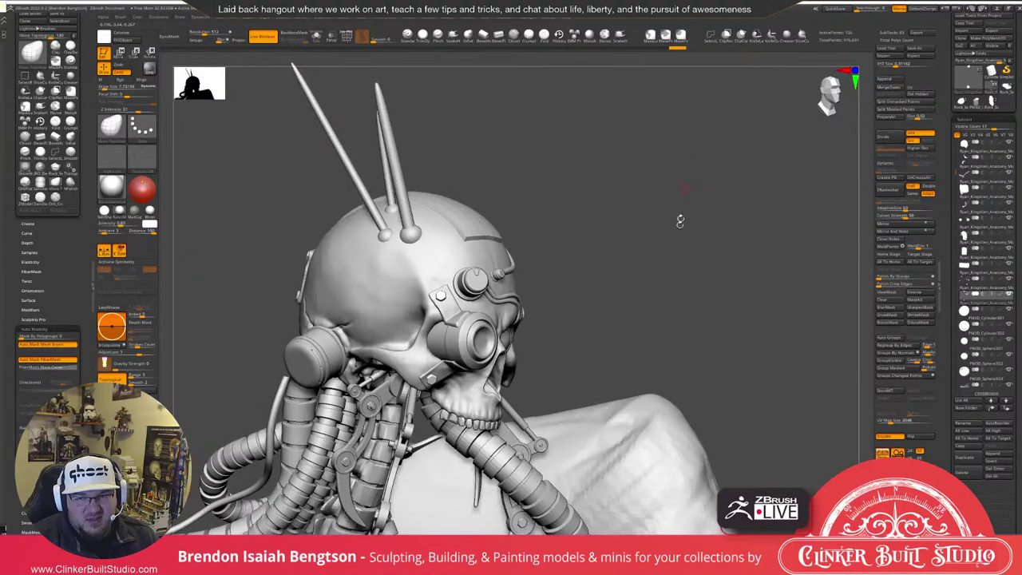
pyautogui.moveTo(678, 219); pyautogui.dragTo(668, 251)
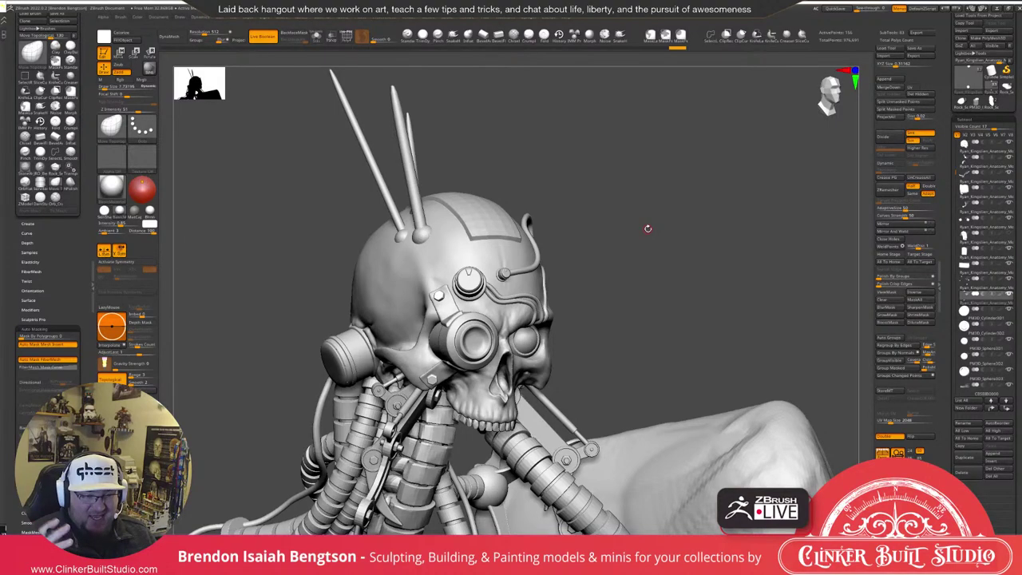
pyautogui.keyDown('alt'); pyautogui.moveTo(647, 229); pyautogui.dragTo(726, 162); pyautogui.keyUp('alt')
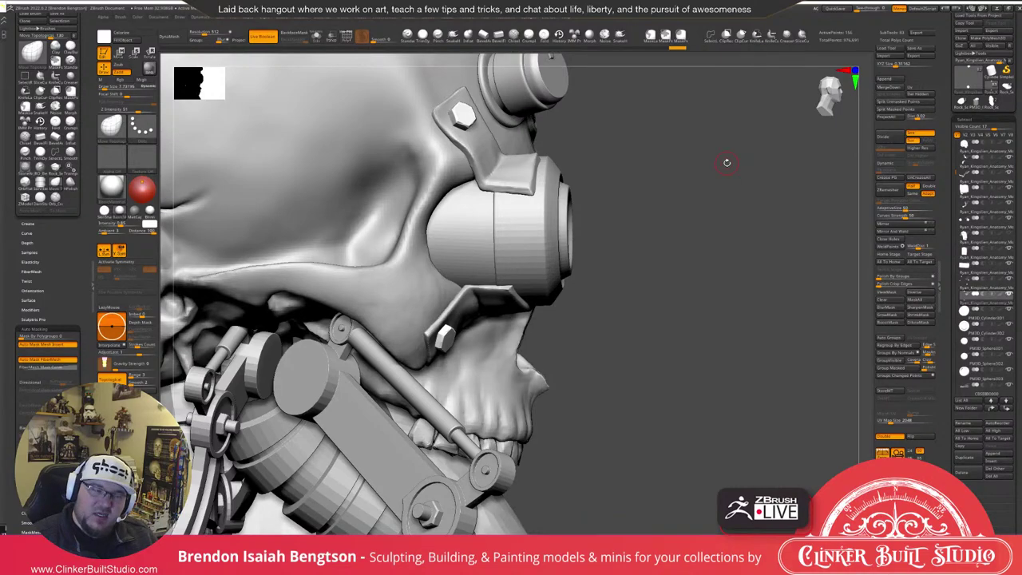
pyautogui.moveTo(726, 162); pyautogui.dragTo(533, 317)
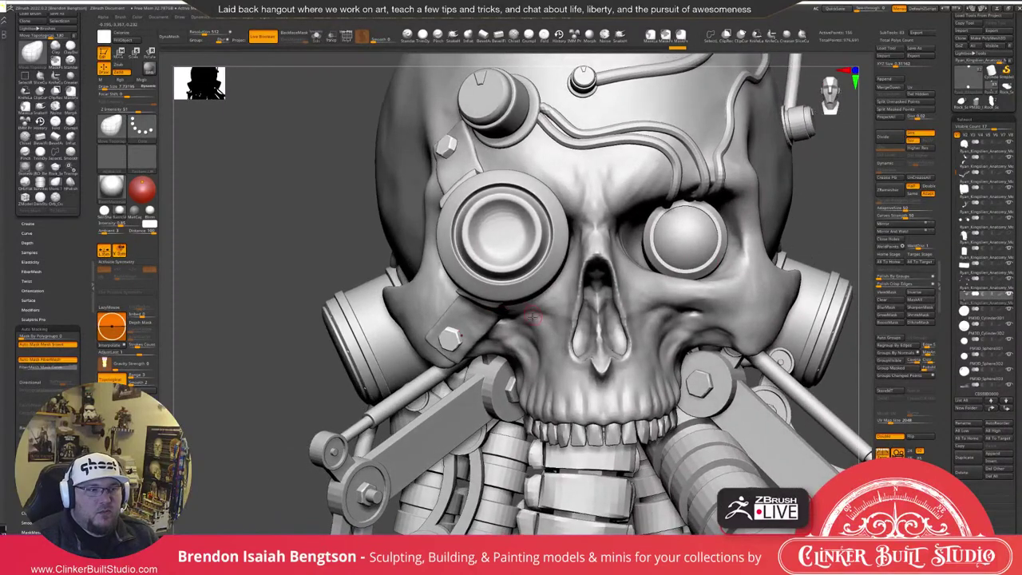
# Review the whole sculpture with its pillar, rock and base from the front and side.
pyautogui.keyDown('ctrl'); pyautogui.moveTo(513, 311); pyautogui.dragTo(545, 184, button='right'); pyautogui.keyUp('ctrl')
pyautogui.moveTo(711, 241)
pyautogui.mouseDown()
pyautogui.moveTo(712, 251)
pyautogui.moveTo(743, 253)
pyautogui.mouseUp()
pyautogui.keyDown('alt'); pyautogui.click(710, 380); pyautogui.keyUp('alt')
pyautogui.keyDown('ctrl'); pyautogui.moveTo(755, 271); pyautogui.dragTo(725, 165, button='right'); pyautogui.keyUp('ctrl')
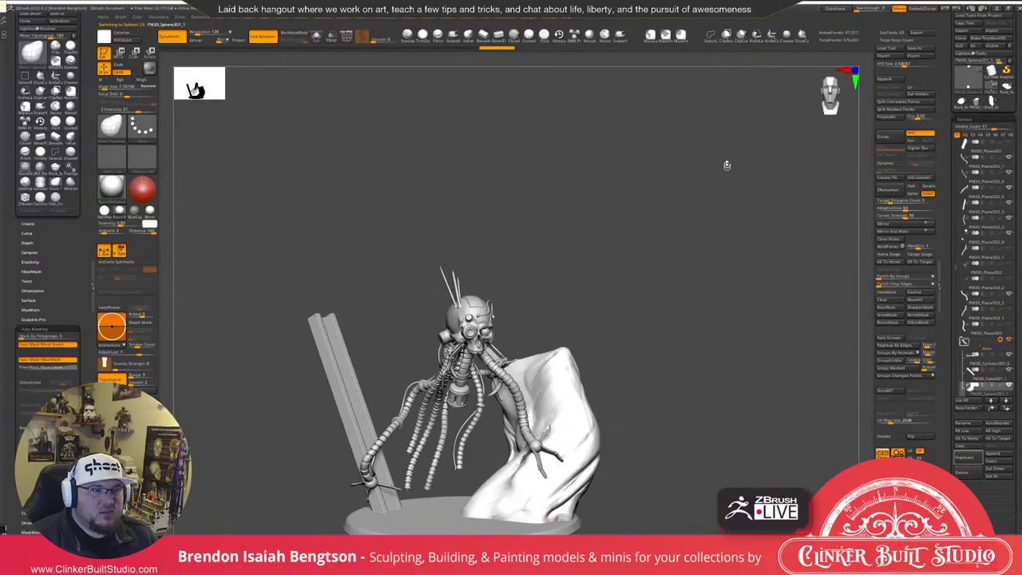
pyautogui.moveTo(726, 164); pyautogui.dragTo(743, 303)
pyautogui.moveTo(742, 303)
pyautogui.keyDown('alt'); pyautogui.mouseDown()
pyautogui.moveTo(753, 229)
pyautogui.moveTo(798, 226)
pyautogui.moveTo(787, 227)
pyautogui.mouseUp(); pyautogui.keyUp('alt')
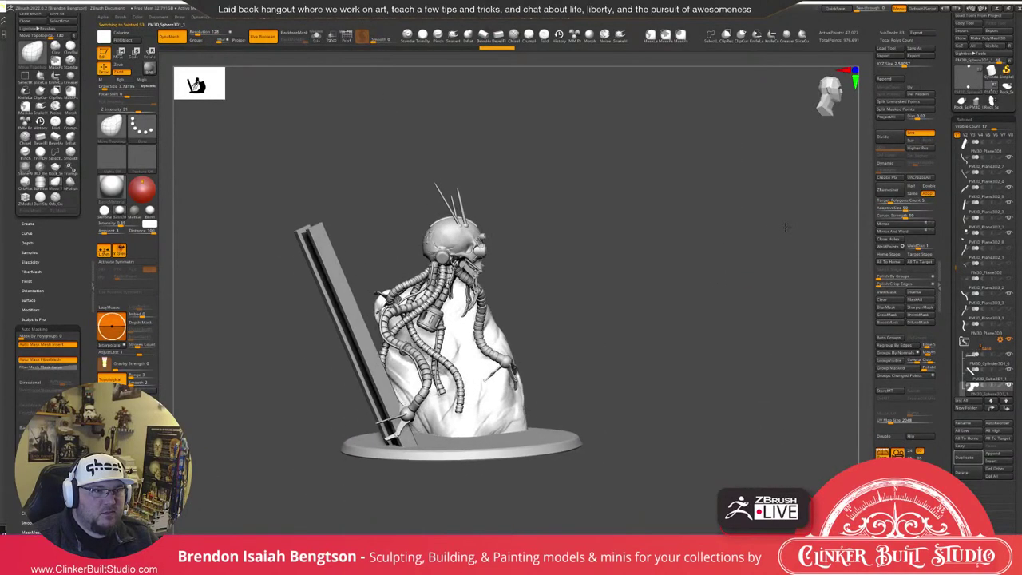
pyautogui.keyDown('ctrl'); pyautogui.moveTo(787, 226); pyautogui.dragTo(762, 377, button='right'); pyautogui.keyUp('ctrl')
pyautogui.moveTo(763, 376); pyautogui.dragTo(586, 314)
# Select the bracket plates and nudge the upper plate's flange against the large eyepiece canister with the Move brush.
pyautogui.keyDown('alt'); pyautogui.click(529, 294); pyautogui.keyUp('alt')
pyautogui.press('space')
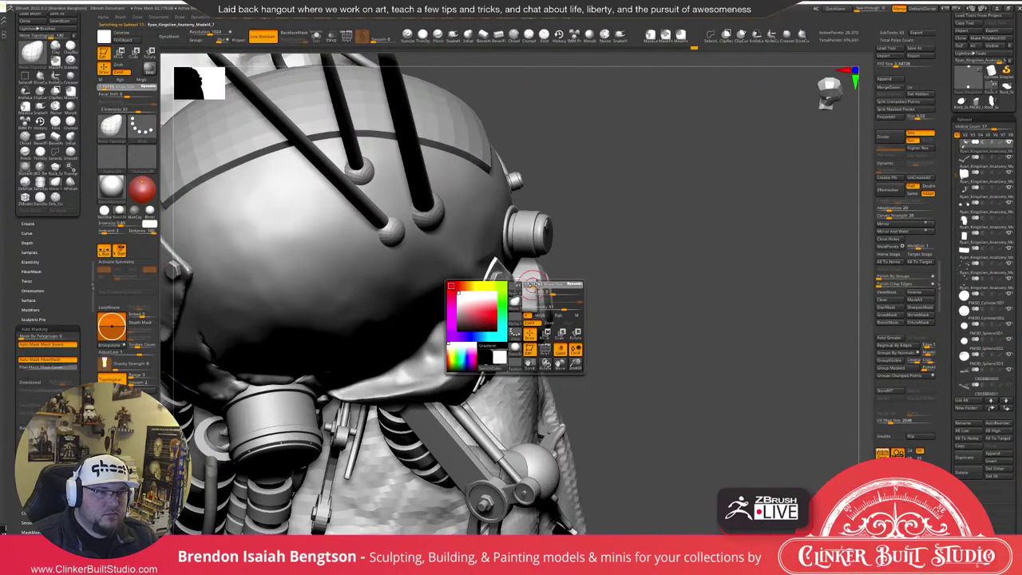
pyautogui.moveTo(531, 285); pyautogui.dragTo(535, 280)
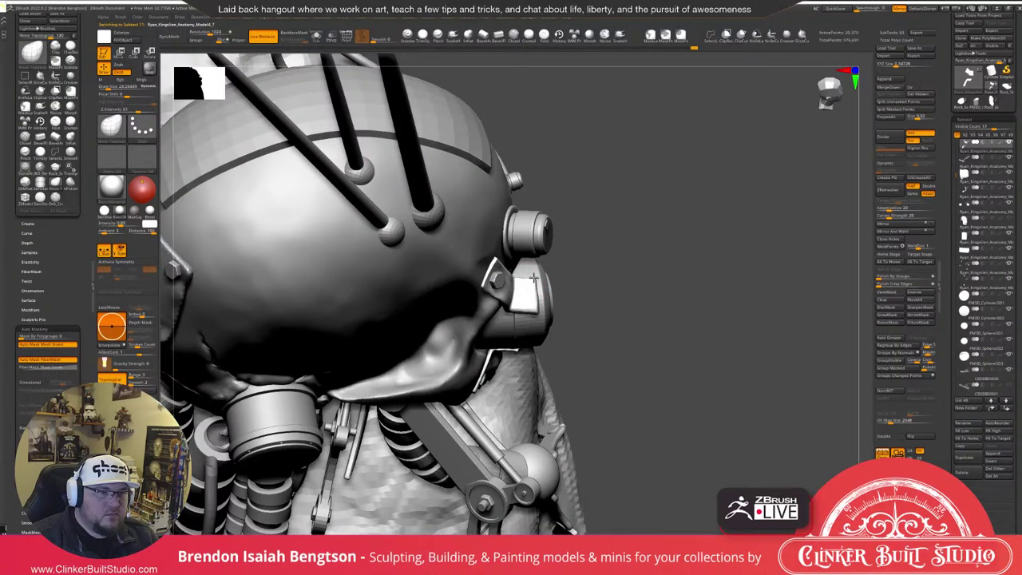
pyautogui.moveTo(623, 268)
pyautogui.mouseDown()
pyautogui.moveTo(688, 238)
pyautogui.moveTo(693, 212)
pyautogui.moveTo(689, 256)
pyautogui.moveTo(676, 258)
pyautogui.mouseUp()
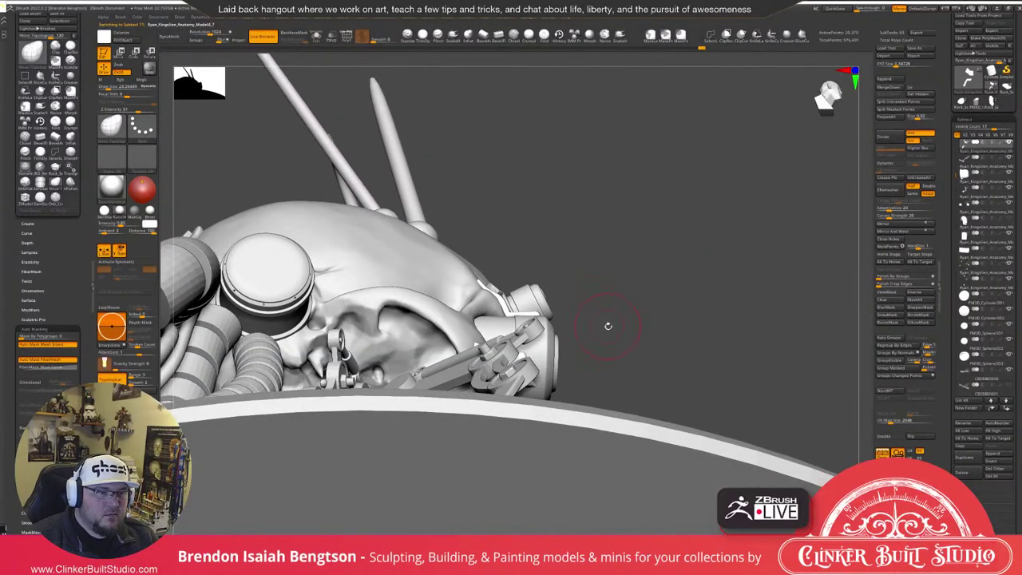
# Ghost the surrounding parts and nudge the lower bracket plate's flange to fit along the canister.
pyautogui.keyDown('shift'); pyautogui.moveTo(606, 326); pyautogui.dragTo(625, 308); pyautogui.keyUp('shift')
pyautogui.hotkey('shift', 't')
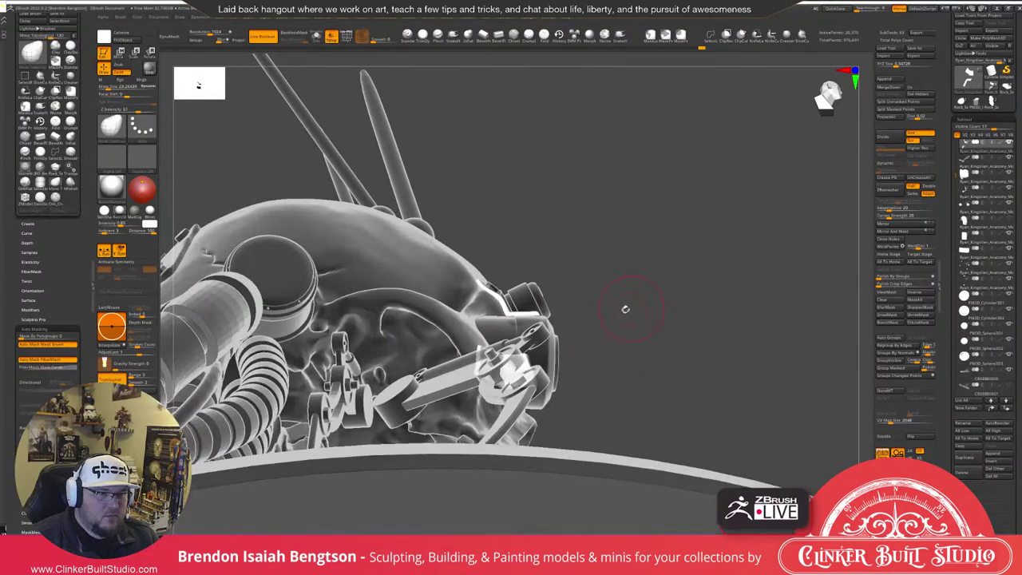
pyautogui.moveTo(528, 364); pyautogui.dragTo(533, 359)
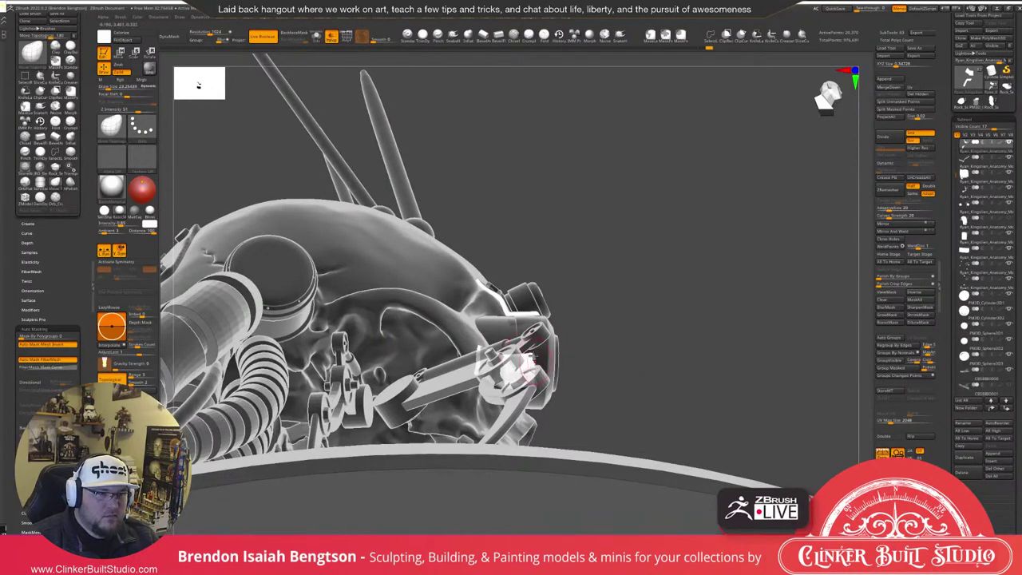
pyautogui.moveTo(592, 351); pyautogui.dragTo(622, 352)
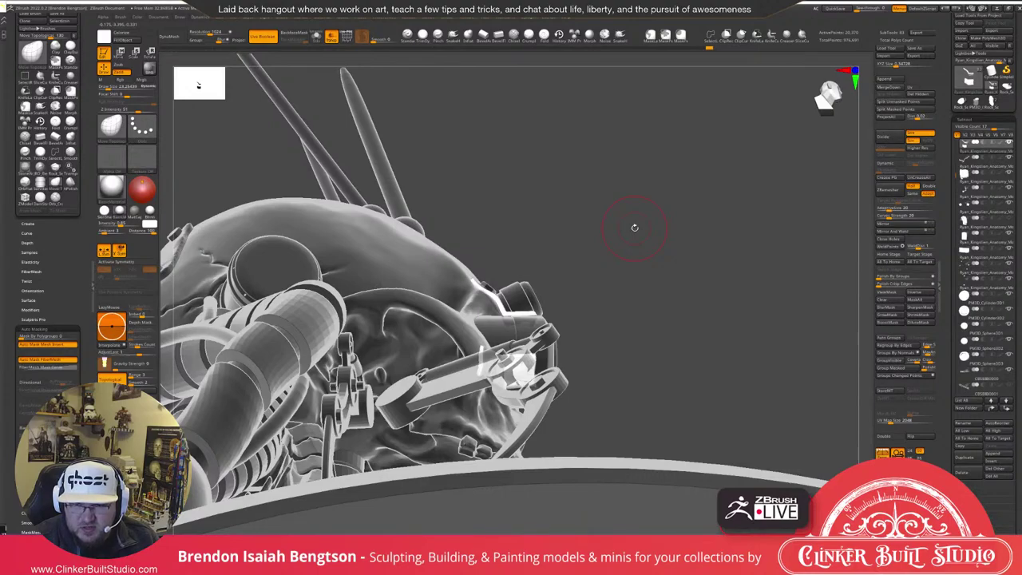
pyautogui.moveTo(679, 279); pyautogui.dragTo(690, 294)
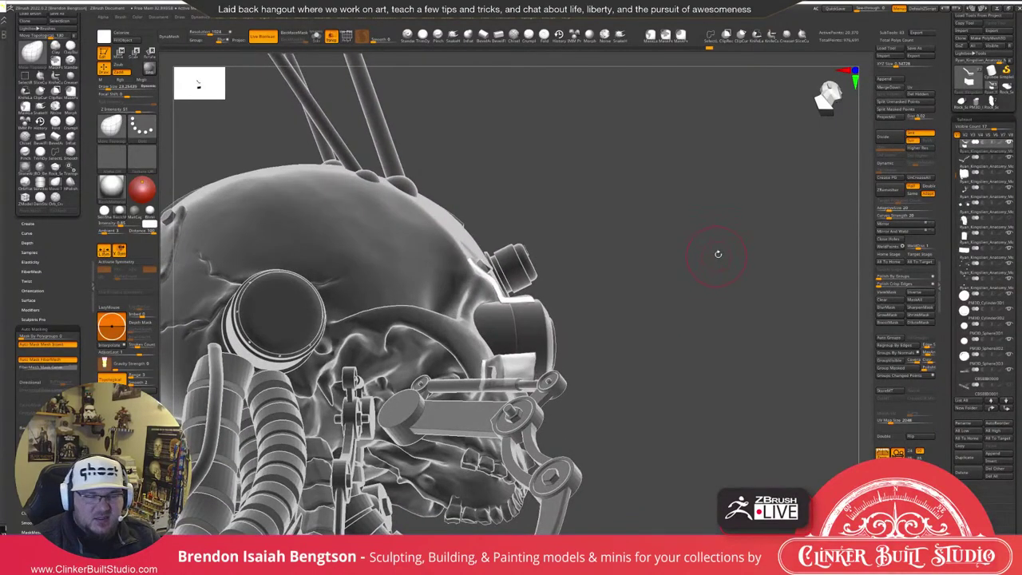
pyautogui.moveTo(718, 253)
pyautogui.mouseDown()
pyautogui.moveTo(717, 286)
pyautogui.moveTo(741, 240)
pyautogui.moveTo(734, 247)
pyautogui.moveTo(728, 199)
pyautogui.mouseUp()
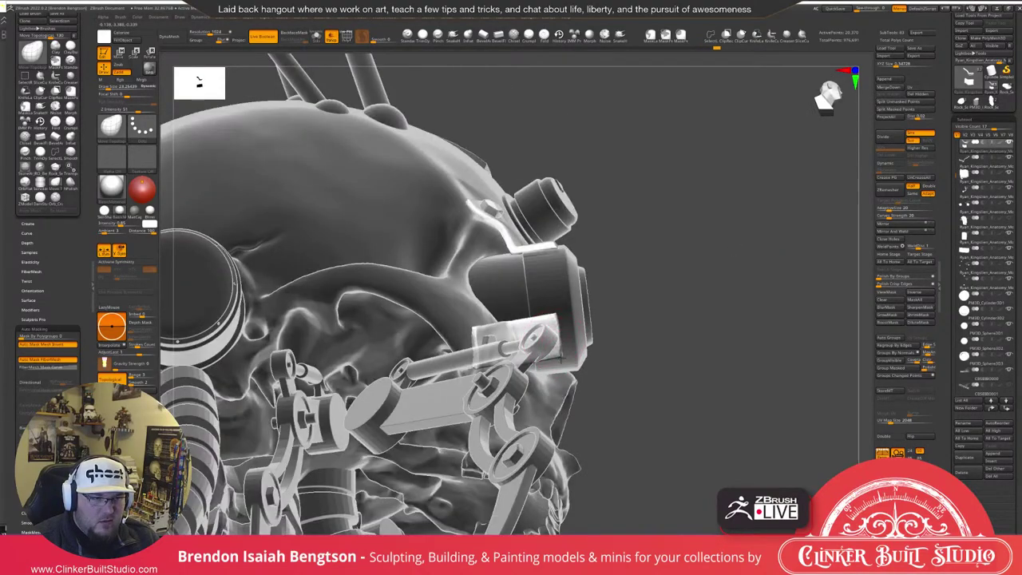
pyautogui.moveTo(751, 339); pyautogui.dragTo(647, 303)
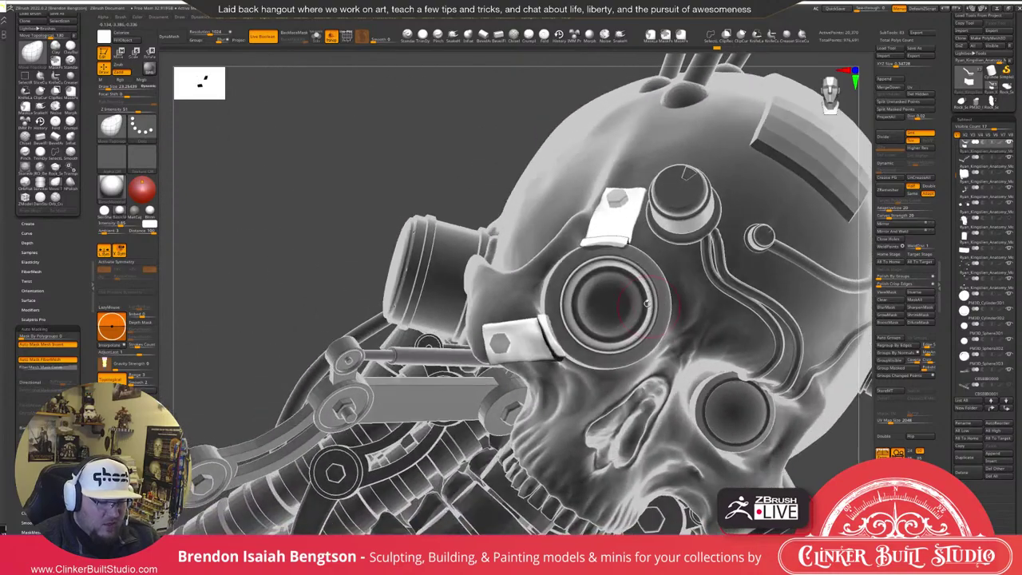
# Isolate the two bracket plates and slice off a plate's uneven edge in a straight line.
pyautogui.hotkey('shift', 's')
pyautogui.moveTo(576, 293); pyautogui.dragTo(585, 254)
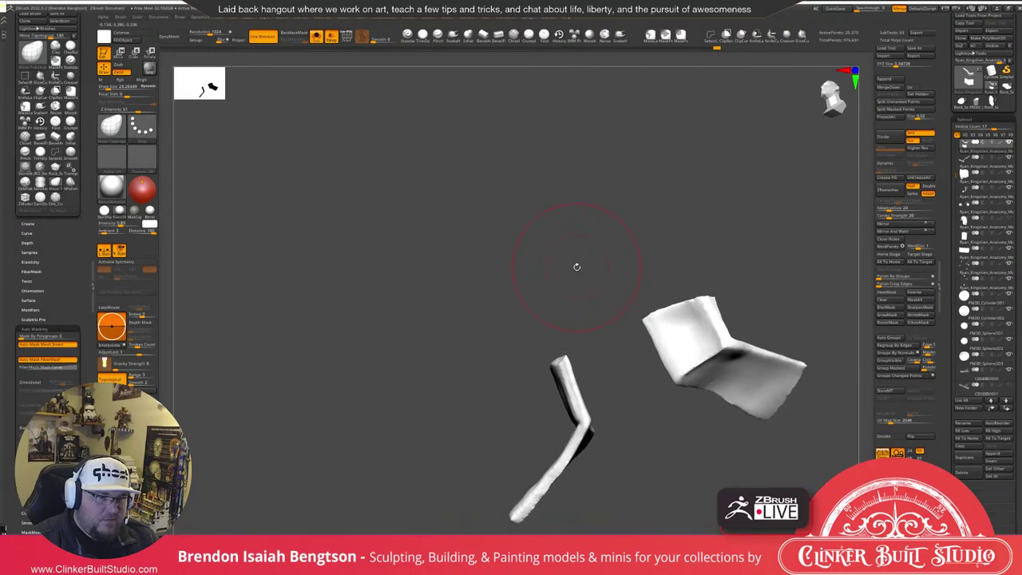
pyautogui.moveTo(576, 268)
pyautogui.mouseDown()
pyautogui.moveTo(580, 296)
pyautogui.moveTo(631, 283)
pyautogui.moveTo(615, 185)
pyautogui.mouseUp()
pyautogui.keyDown('ctrl'); pyautogui.keyDown('shift'); pyautogui.click(770, 35); pyautogui.keyUp('shift'); pyautogui.keyUp('ctrl')
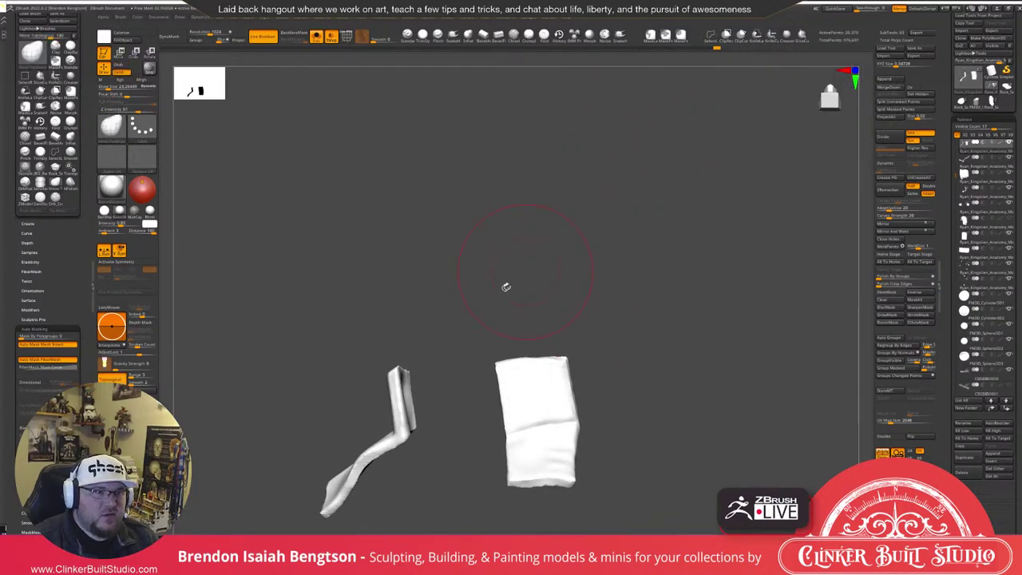
pyautogui.moveTo(427, 252)
pyautogui.keyDown('ctrl'); pyautogui.keyDown('shift'); pyautogui.mouseDown()
pyautogui.moveTo(474, 369)
pyautogui.moveTo(608, 352)
pyautogui.moveTo(613, 360)
pyautogui.moveTo(669, 298)
pyautogui.moveTo(639, 318)
pyautogui.moveTo(609, 313)
pyautogui.moveTo(623, 296)
pyautogui.moveTo(647, 353)
pyautogui.moveTo(652, 343)
pyautogui.mouseUp(); pyautogui.keyUp('shift'); pyautogui.keyUp('ctrl')
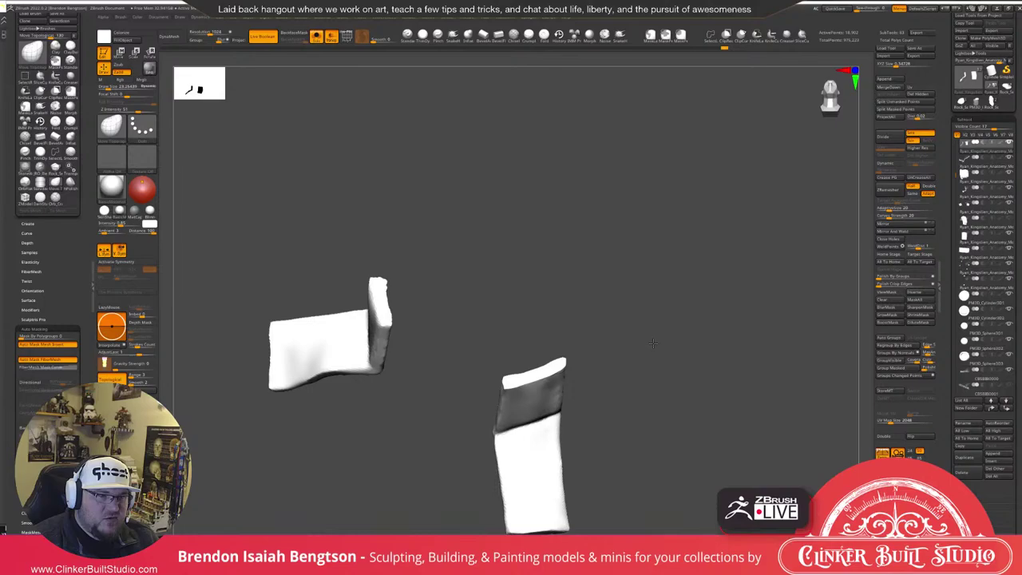
pyautogui.moveTo(652, 343); pyautogui.dragTo(678, 231)
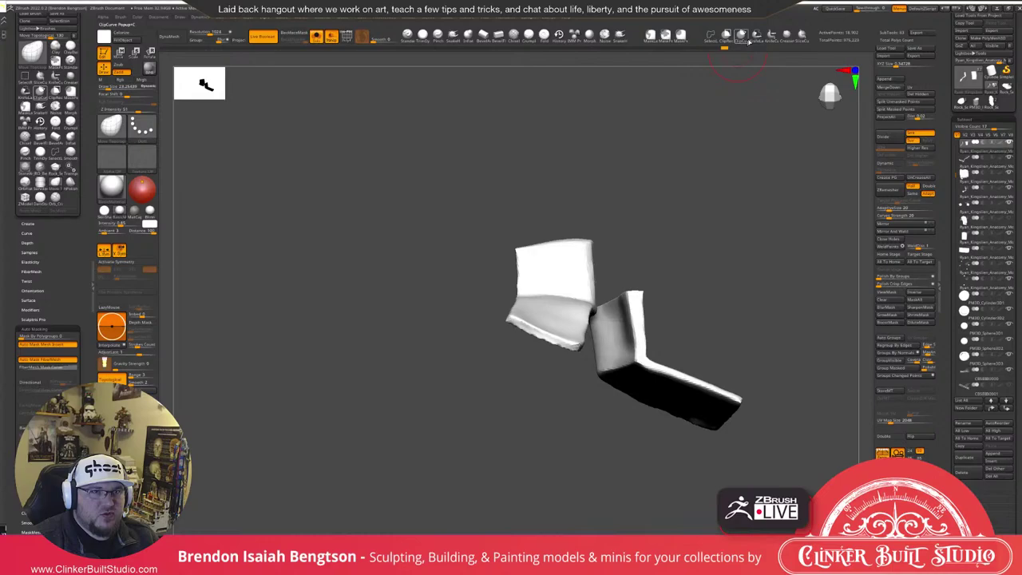
# Trim the rough outer ends of the bracket plates with straight knife cuts.
pyautogui.click(747, 39)
pyautogui.keyDown('ctrl'); pyautogui.keyDown('shift'); pyautogui.moveTo(455, 251); pyautogui.dragTo(635, 234); pyautogui.keyUp('shift'); pyautogui.keyUp('ctrl')
pyautogui.moveTo(635, 235)
pyautogui.mouseDown()
pyautogui.moveTo(700, 165)
pyautogui.moveTo(769, 197)
pyautogui.moveTo(761, 237)
pyautogui.moveTo(528, 140)
pyautogui.mouseUp()
pyautogui.keyDown('ctrl'); pyautogui.keyDown('shift'); pyautogui.moveTo(528, 141); pyautogui.dragTo(747, 161); pyautogui.keyUp('shift'); pyautogui.keyUp('ctrl')
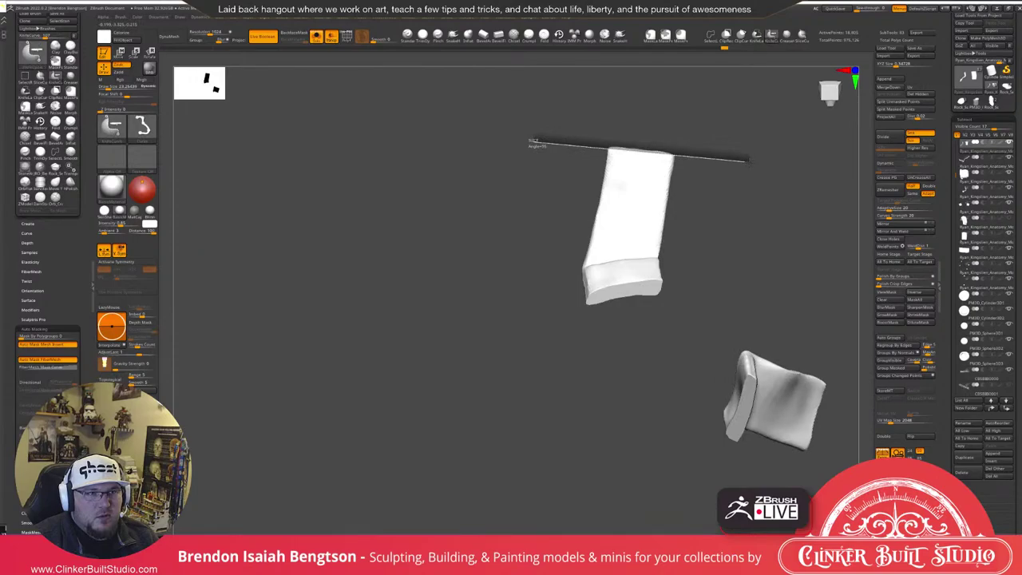
pyautogui.keyDown('ctrl'); pyautogui.keyDown('shift'); pyautogui.moveTo(747, 161); pyautogui.dragTo(747, 161); pyautogui.keyUp('shift'); pyautogui.keyUp('ctrl')
pyautogui.moveTo(747, 162)
pyautogui.mouseDown()
pyautogui.moveTo(757, 176)
pyautogui.moveTo(782, 172)
pyautogui.moveTo(709, 198)
pyautogui.mouseUp()
# Slice the upper plate's skull-side end straight and touch up the flange at its other end.
pyautogui.moveTo(654, 244)
pyautogui.mouseDown()
pyautogui.moveTo(623, 269)
pyautogui.moveTo(653, 261)
pyautogui.moveTo(631, 247)
pyautogui.mouseUp()
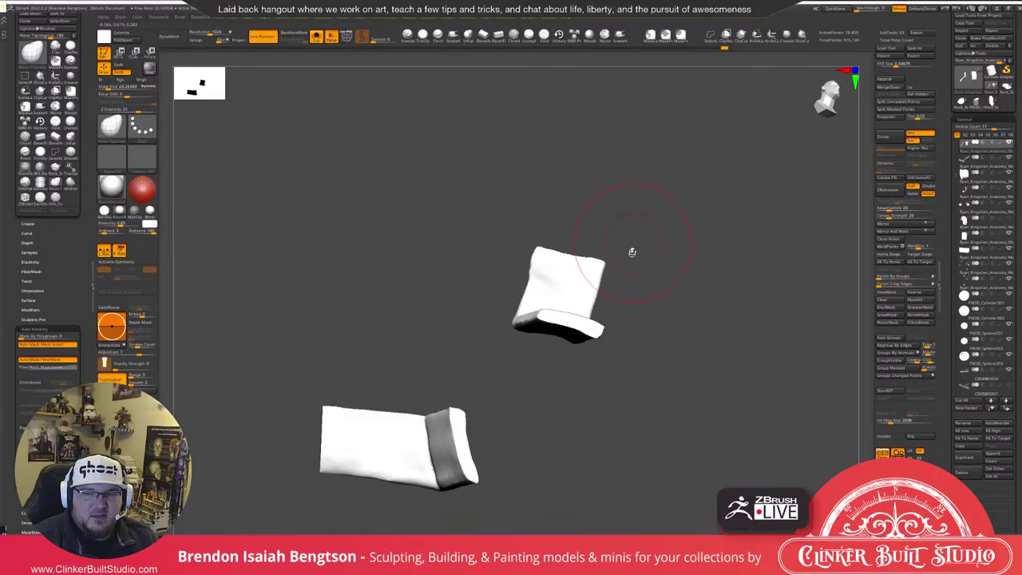
pyautogui.moveTo(632, 252); pyautogui.dragTo(686, 254)
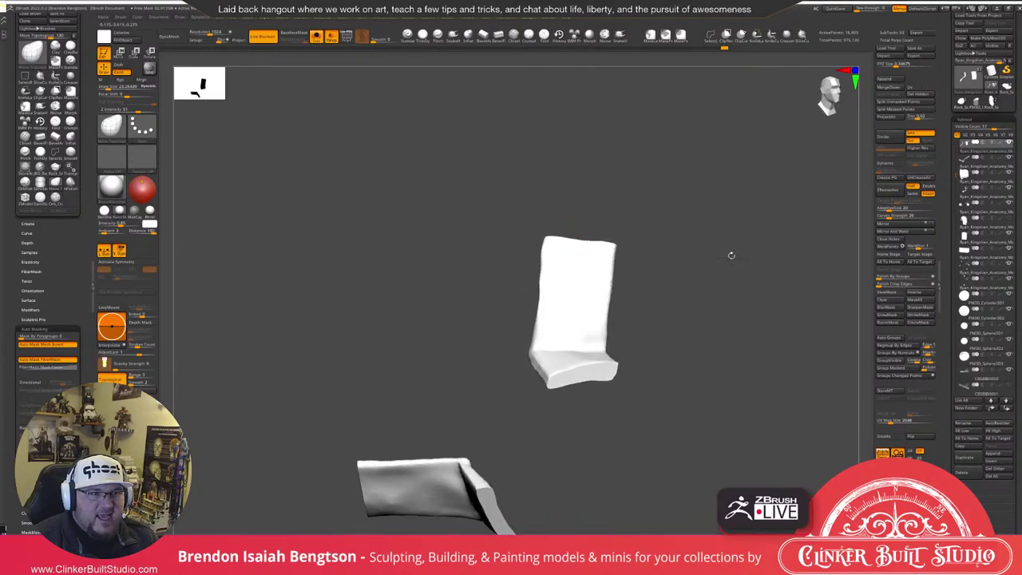
pyautogui.keyDown('ctrl'); pyautogui.keyDown('shift'); pyautogui.moveTo(490, 226); pyautogui.dragTo(668, 250); pyautogui.keyUp('shift'); pyautogui.keyUp('ctrl')
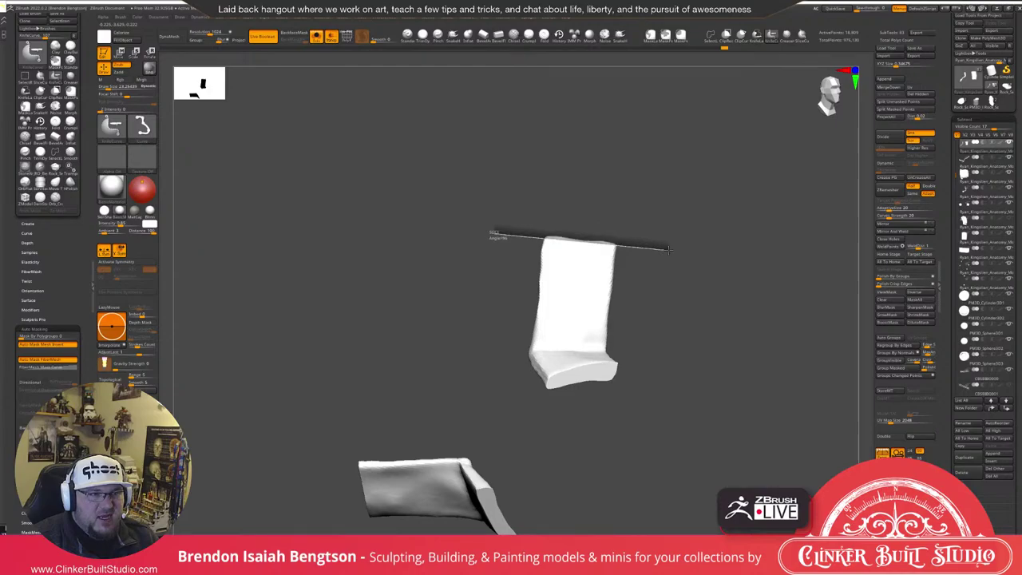
pyautogui.keyDown('ctrl'); pyautogui.keyDown('shift'); pyautogui.moveTo(668, 249); pyautogui.dragTo(668, 249); pyautogui.keyUp('shift'); pyautogui.keyUp('ctrl')
pyautogui.moveTo(678, 249)
pyautogui.mouseDown()
pyautogui.moveTo(711, 229)
pyautogui.moveTo(707, 206)
pyautogui.mouseUp()
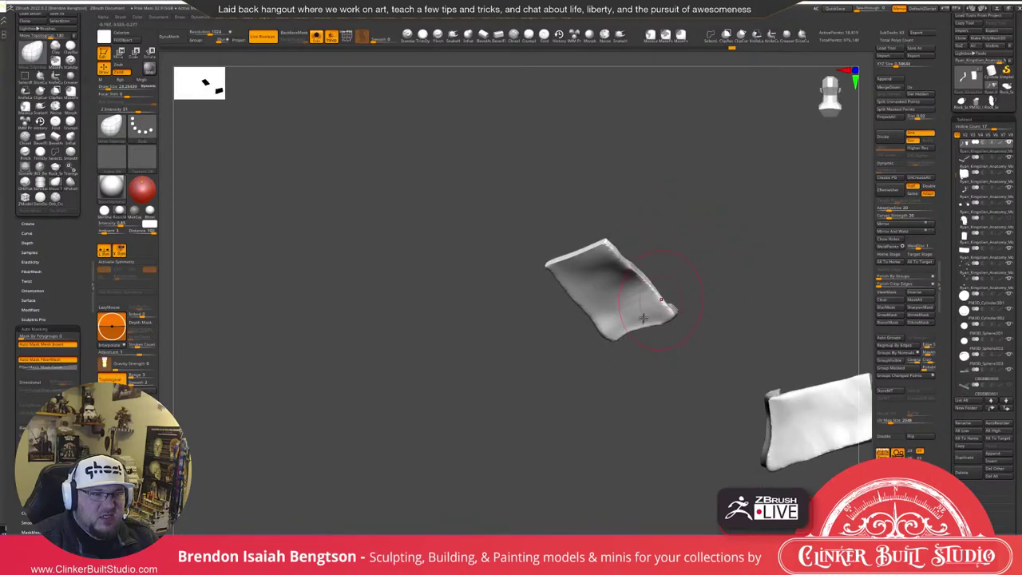
pyautogui.moveTo(626, 321); pyautogui.dragTo(629, 330)
pyautogui.moveTo(693, 223); pyautogui.dragTo(722, 255)
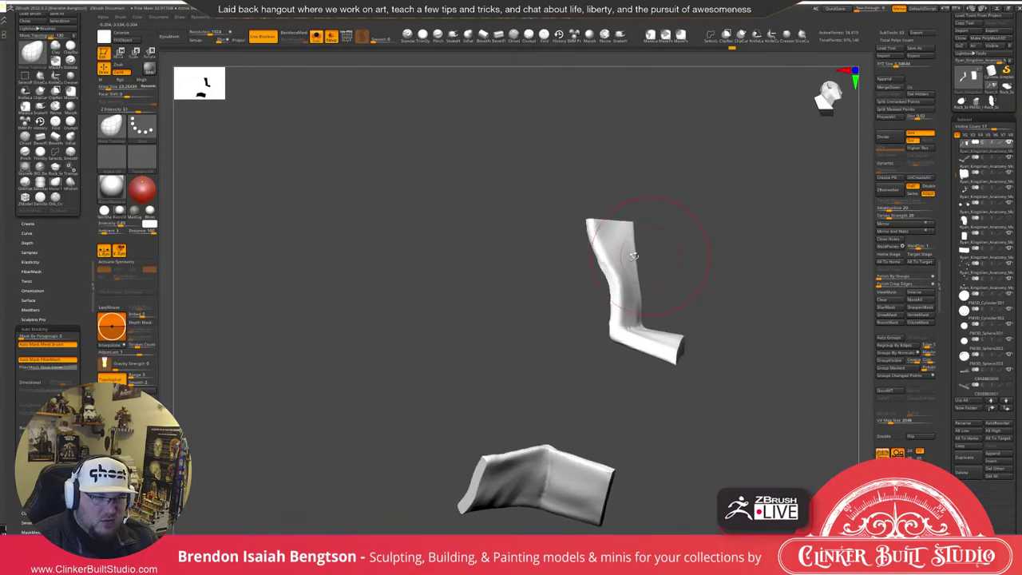
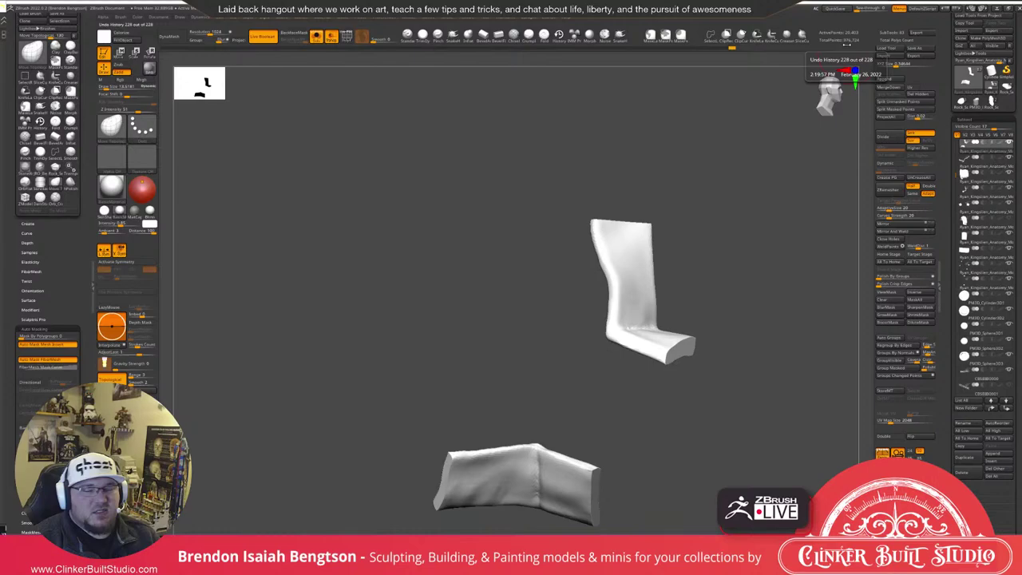
# Frame the isolated plates and even out the upper plate's outline and corner with the Move brush.
pyautogui.moveTo(795, 274); pyautogui.dragTo(725, 276)
pyautogui.moveTo(790, 271); pyautogui.dragTo(761, 271)
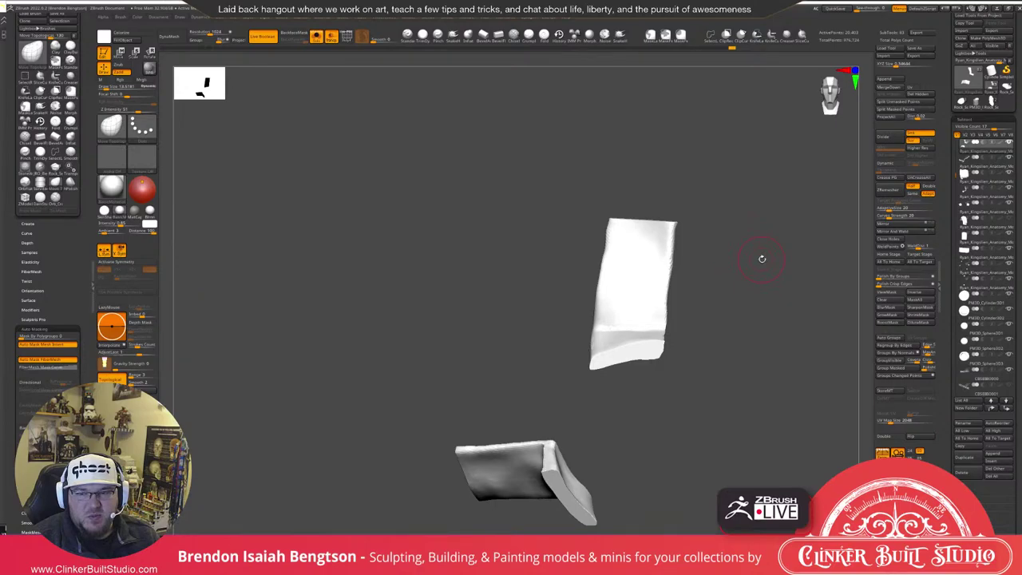
pyautogui.press('f')
pyautogui.moveTo(981, 181)
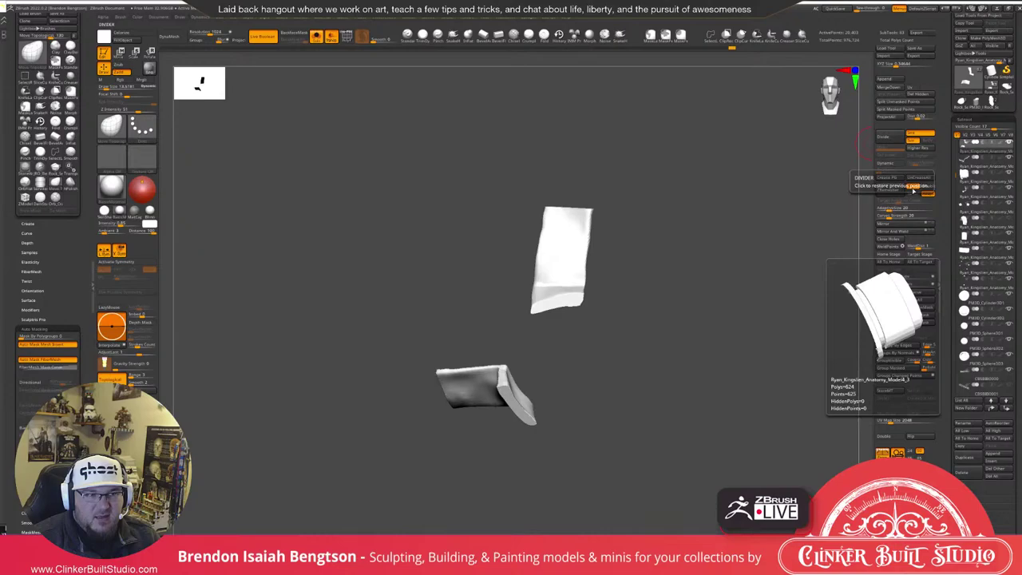
pyautogui.moveTo(686, 206); pyautogui.dragTo(579, 214)
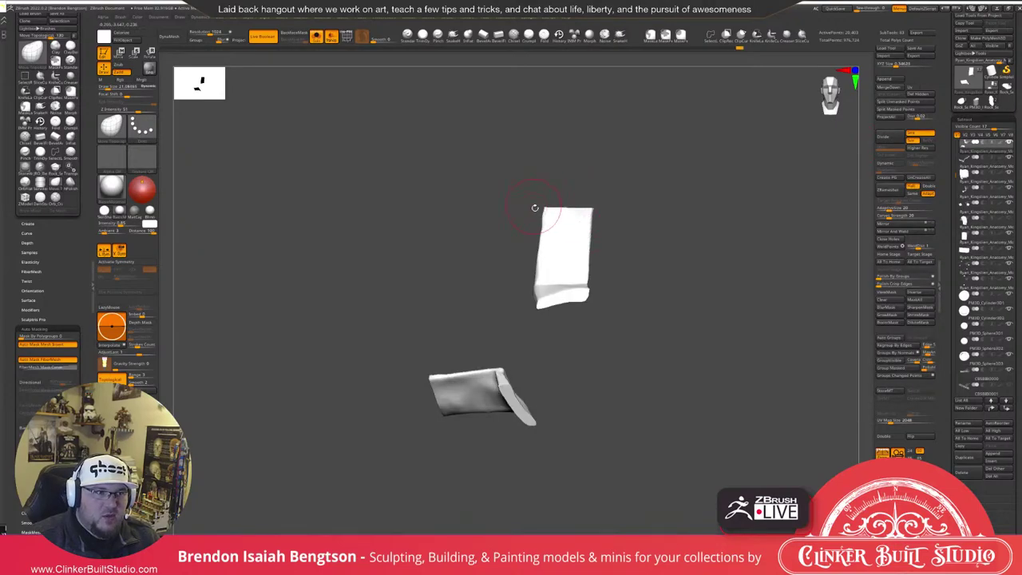
pyautogui.press('space')
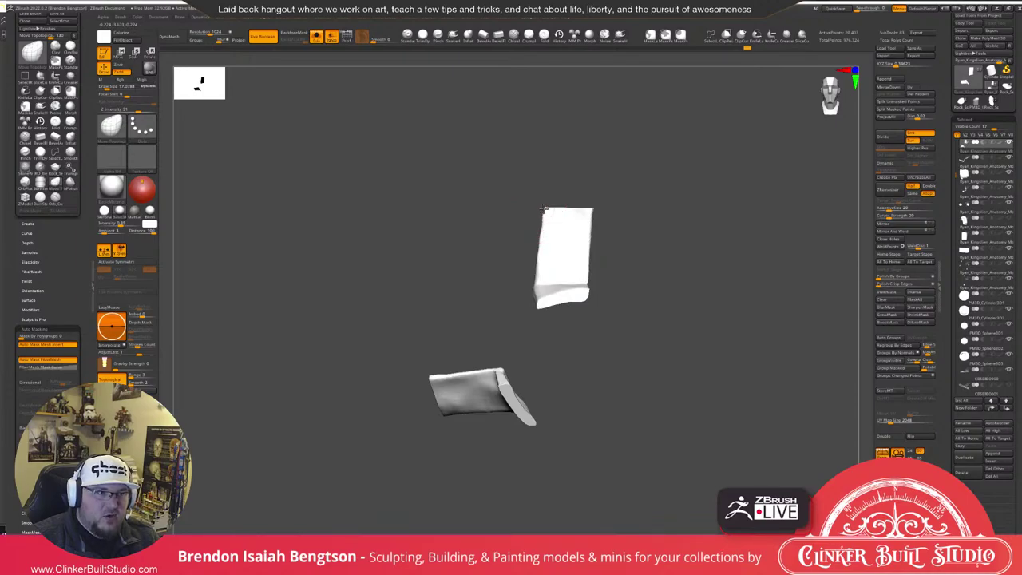
pyautogui.moveTo(545, 209); pyautogui.dragTo(720, 262)
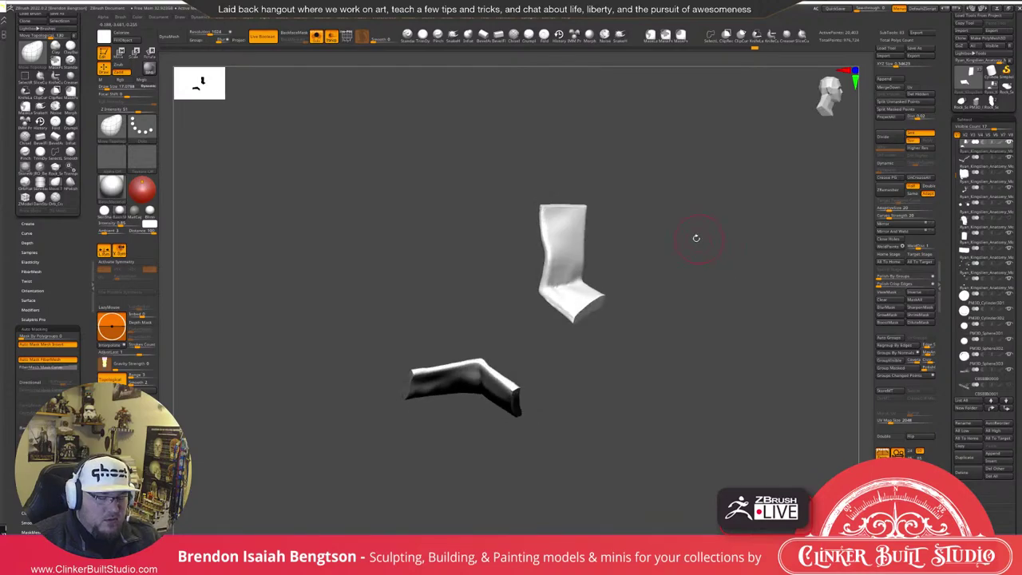
# Bring the skull back into view with polygroup wireframes and examine how the trimmed plates fit the canister.
pyautogui.hotkey('shift', 'f')
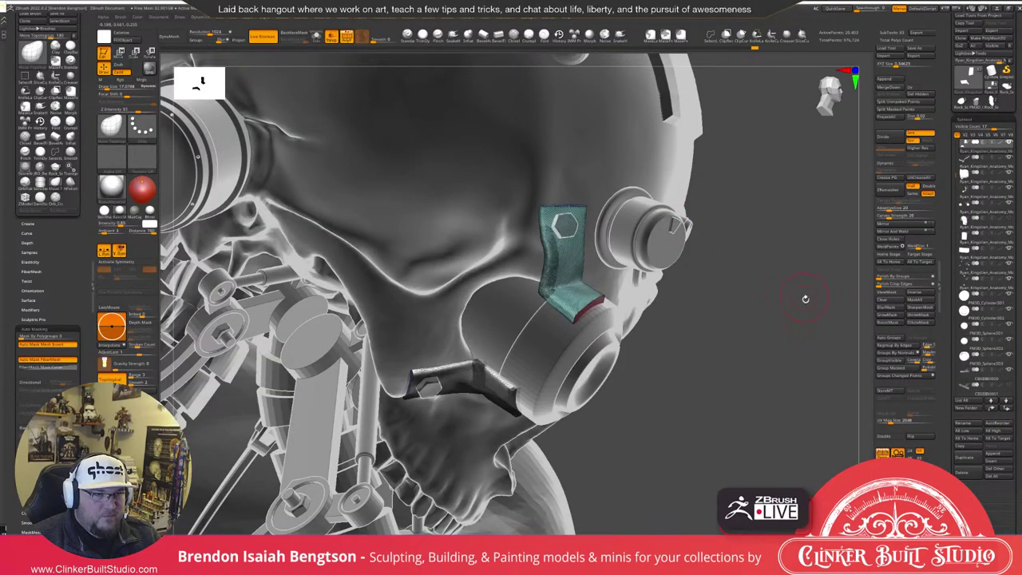
pyautogui.hotkey('shift', 'f')
pyautogui.keyDown('shift'); pyautogui.moveTo(812, 240); pyautogui.dragTo(770, 319); pyautogui.keyUp('shift')
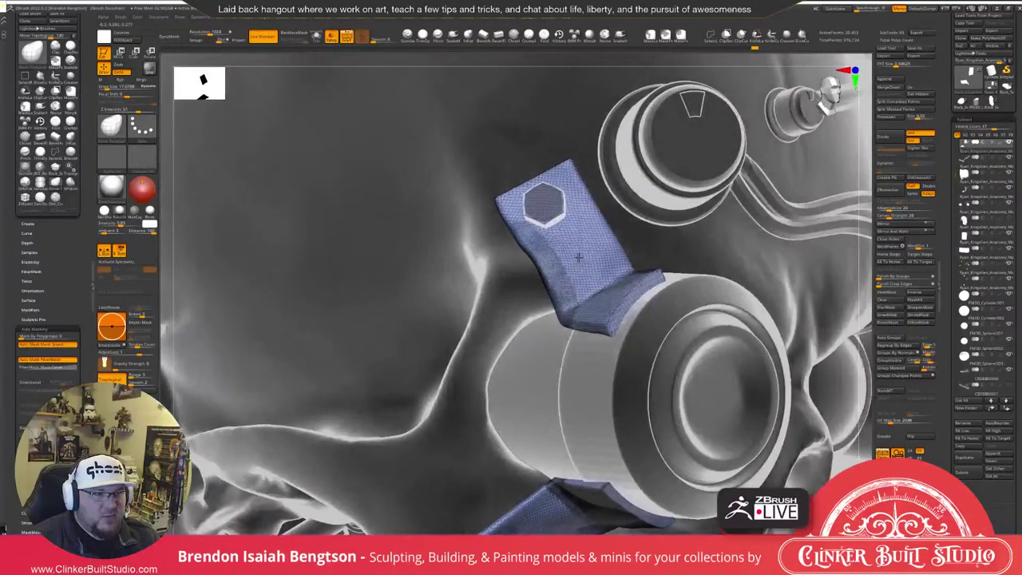
pyautogui.moveTo(584, 257); pyautogui.dragTo(616, 232, button='right')
pyautogui.moveTo(615, 233); pyautogui.dragTo(601, 237)
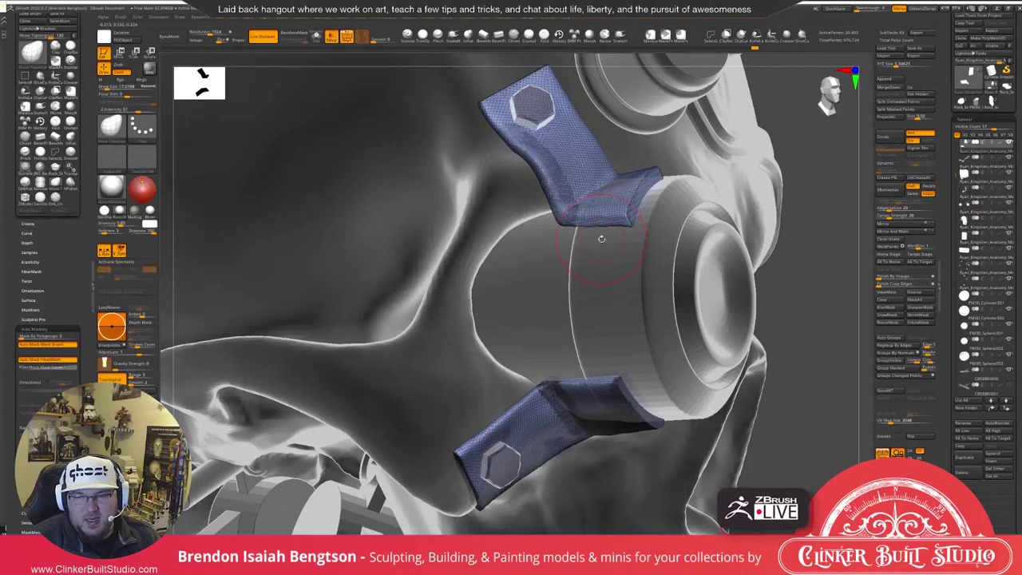
pyautogui.keyDown('alt'); pyautogui.moveTo(803, 292); pyautogui.dragTo(801, 237); pyautogui.keyUp('alt')
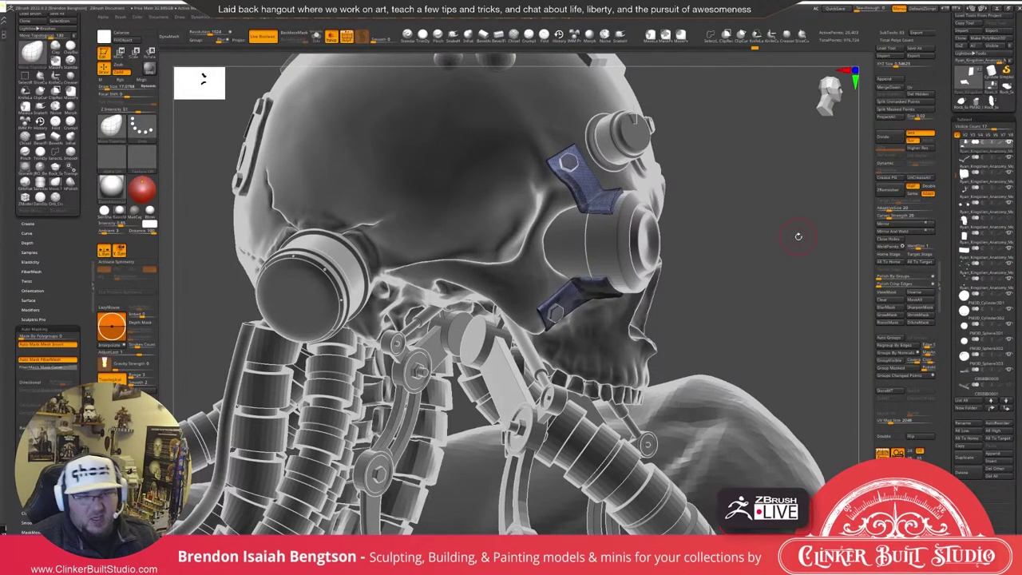
pyautogui.moveTo(779, 265)
pyautogui.mouseDown()
pyautogui.moveTo(796, 230)
pyautogui.moveTo(805, 255)
pyautogui.moveTo(793, 292)
pyautogui.mouseUp()
# Restore the normal solid display and nudge the upper plate's flange down onto the canister.
pyautogui.hotkey('shift', 'f')
pyautogui.hotkey('shift', 't')
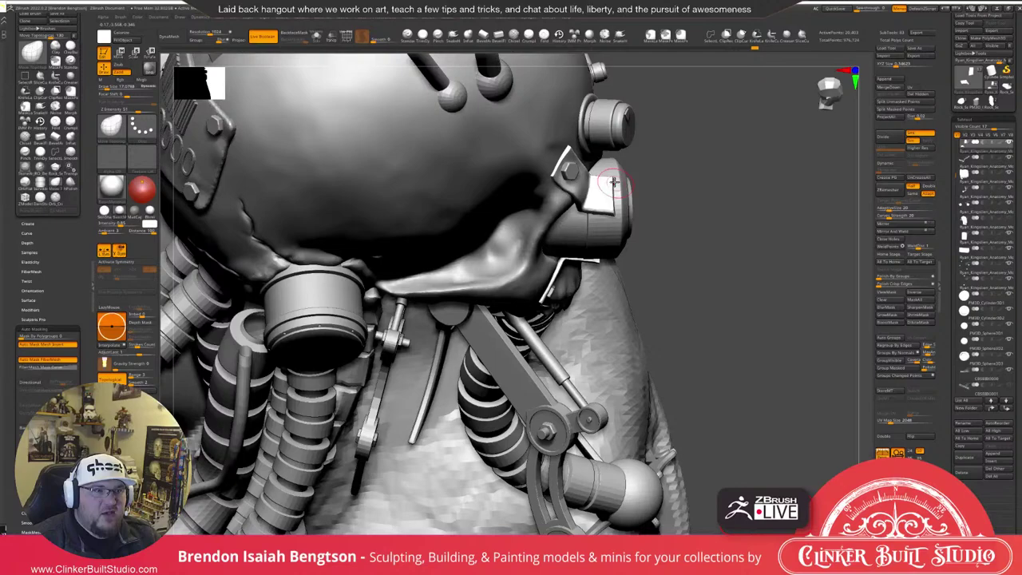
pyautogui.moveTo(613, 182); pyautogui.dragTo(603, 206)
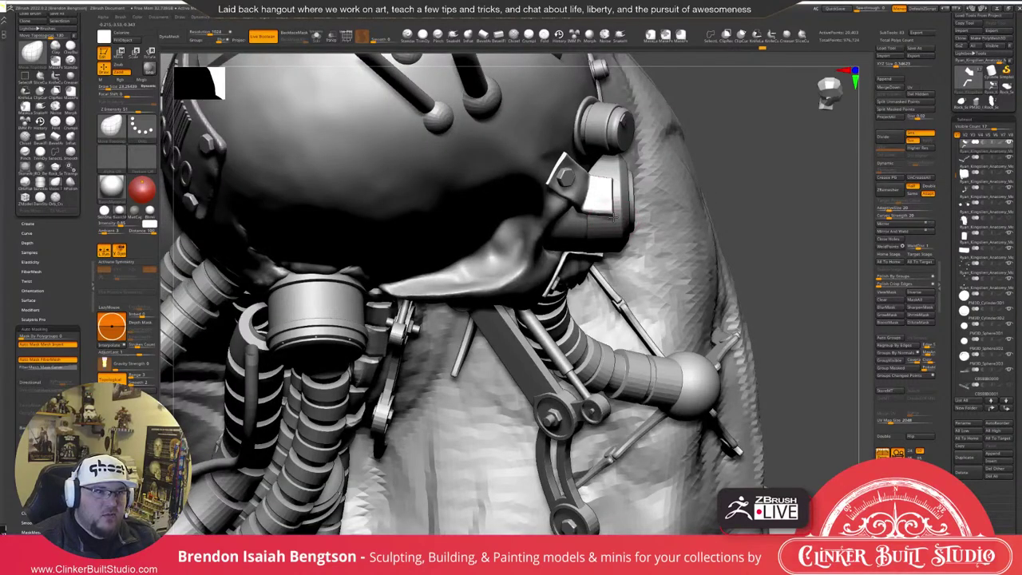
pyautogui.moveTo(803, 196); pyautogui.dragTo(816, 151)
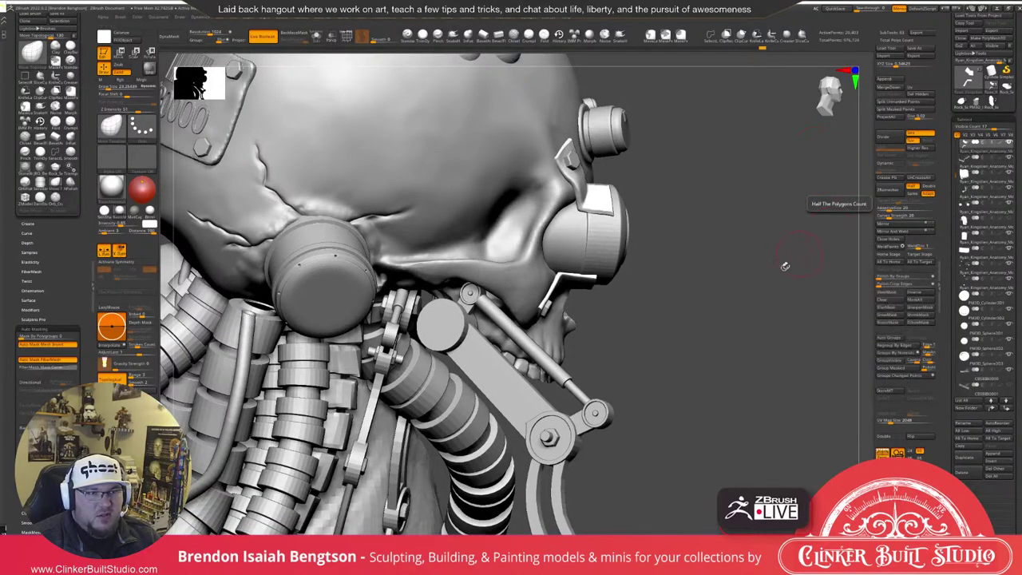
# Select the duplicated eyeball sphere and move it forward out of the skull to the front of the eyepiece canister.
pyautogui.moveTo(787, 267)
pyautogui.mouseDown()
pyautogui.moveTo(634, 241)
pyautogui.moveTo(782, 229)
pyautogui.mouseUp()
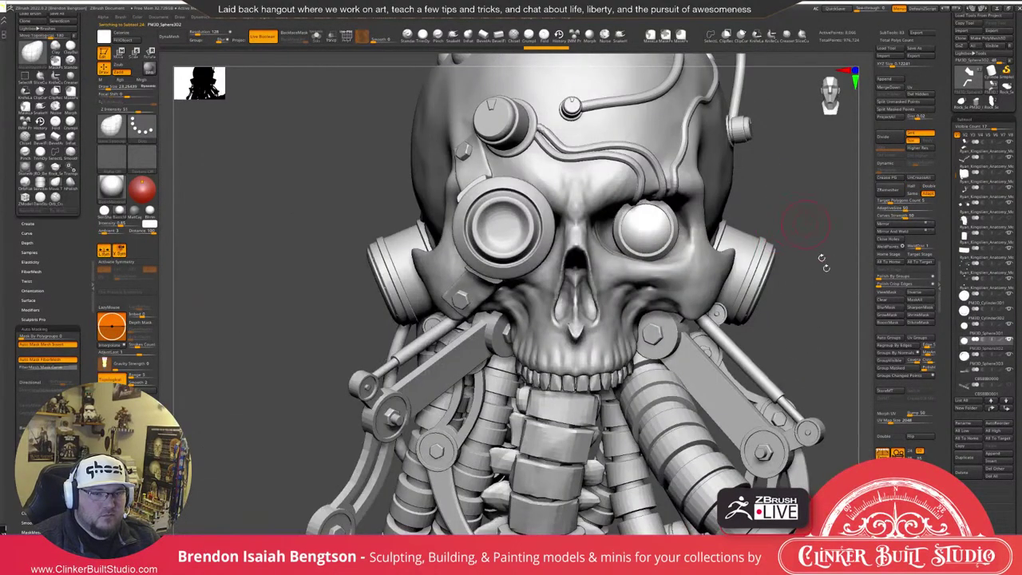
pyautogui.click(964, 458)
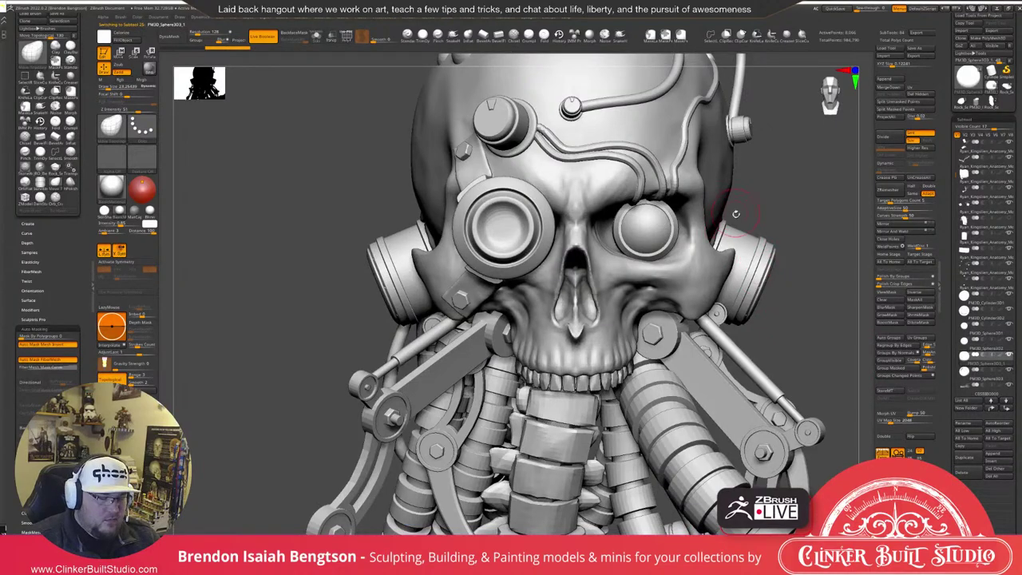
pyautogui.press('w')
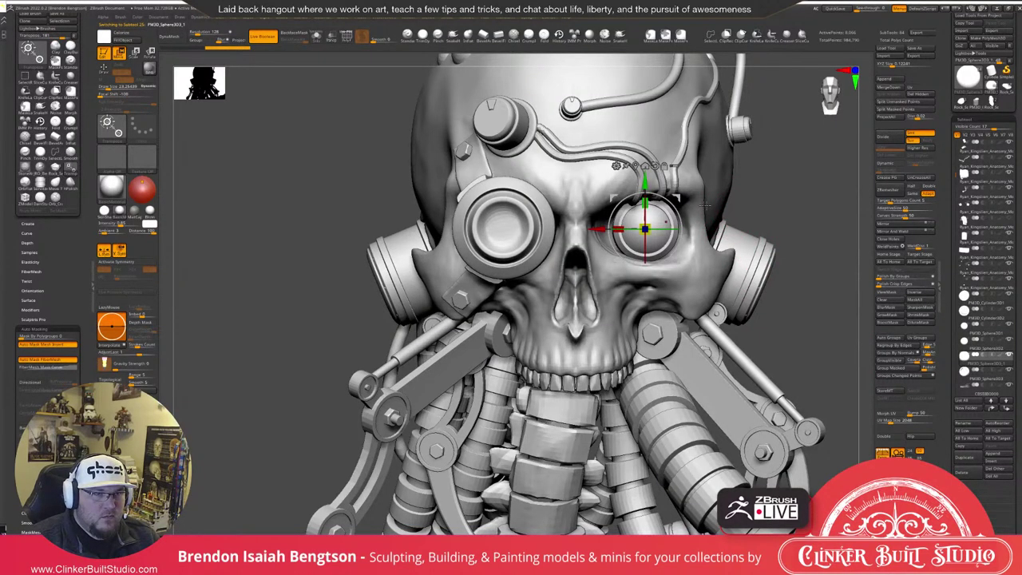
pyautogui.moveTo(706, 205); pyautogui.dragTo(806, 209)
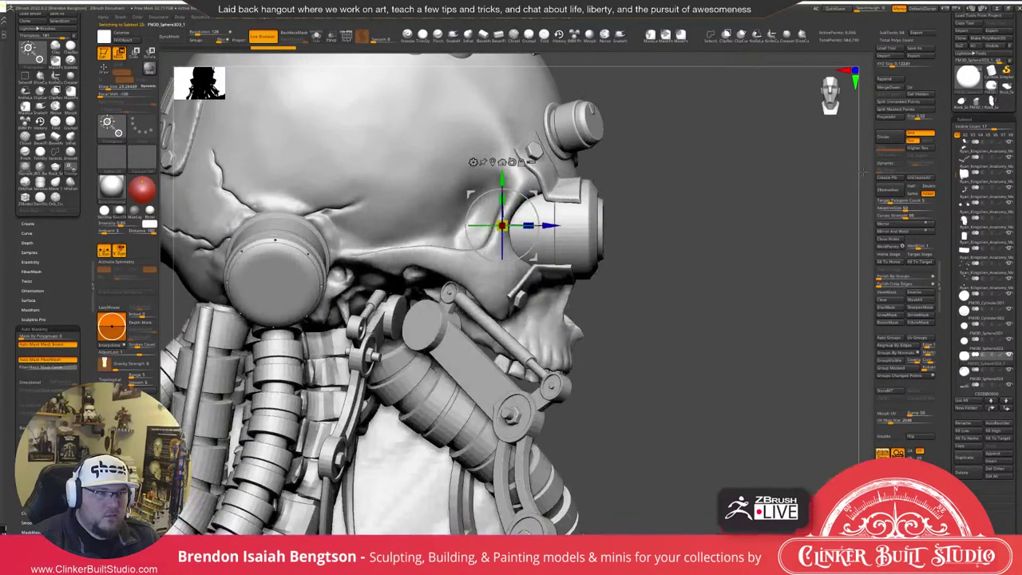
pyautogui.moveTo(549, 226); pyautogui.dragTo(643, 226)
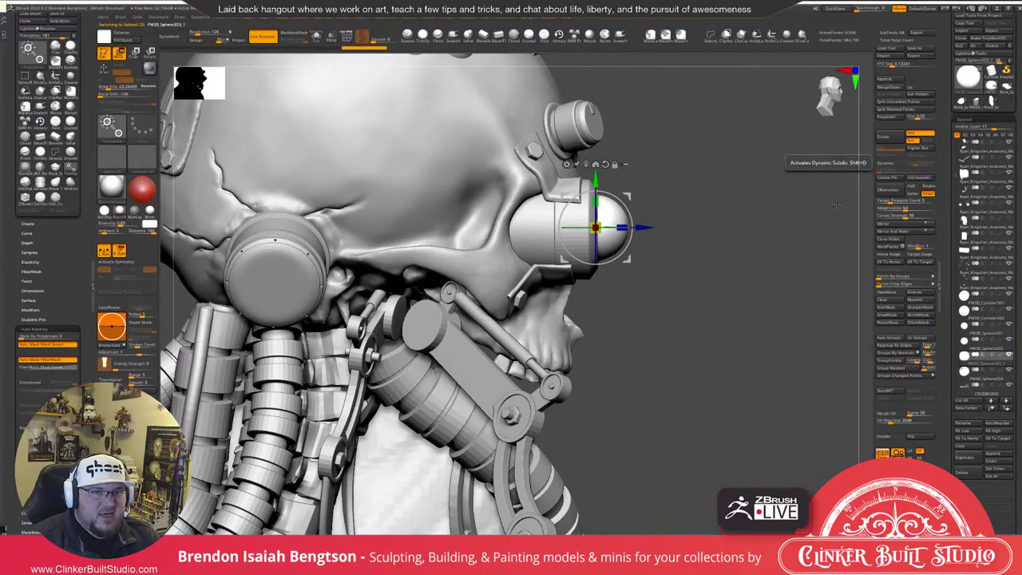
# Center the sphere inside the eyepiece ring and push it back so it bulges from the canister as a lens.
pyautogui.moveTo(785, 154); pyautogui.dragTo(717, 163)
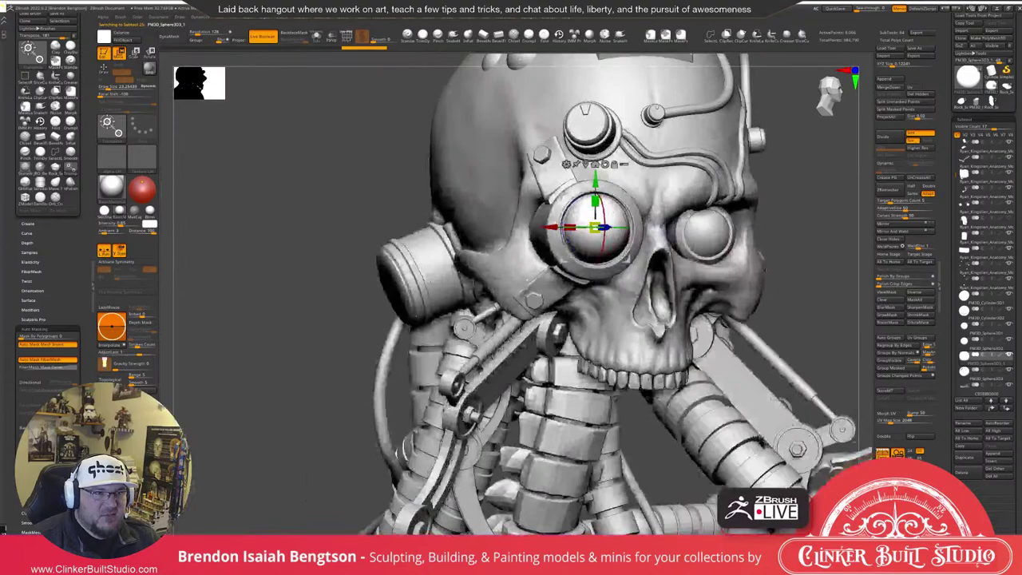
pyautogui.keyDown('shift'); pyautogui.moveTo(764, 270); pyautogui.dragTo(722, 267); pyautogui.keyUp('shift')
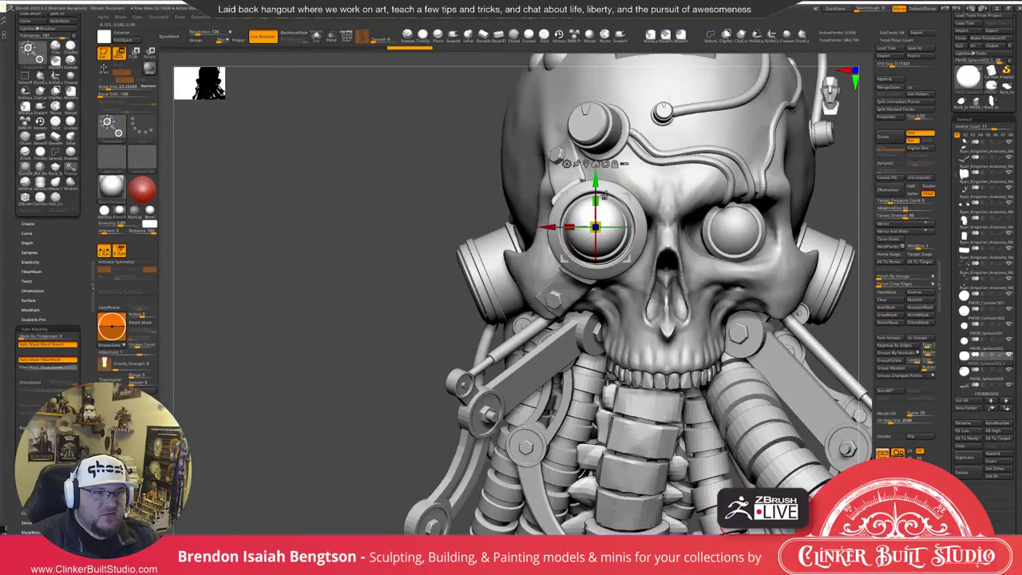
pyautogui.moveTo(627, 193); pyautogui.dragTo(629, 195)
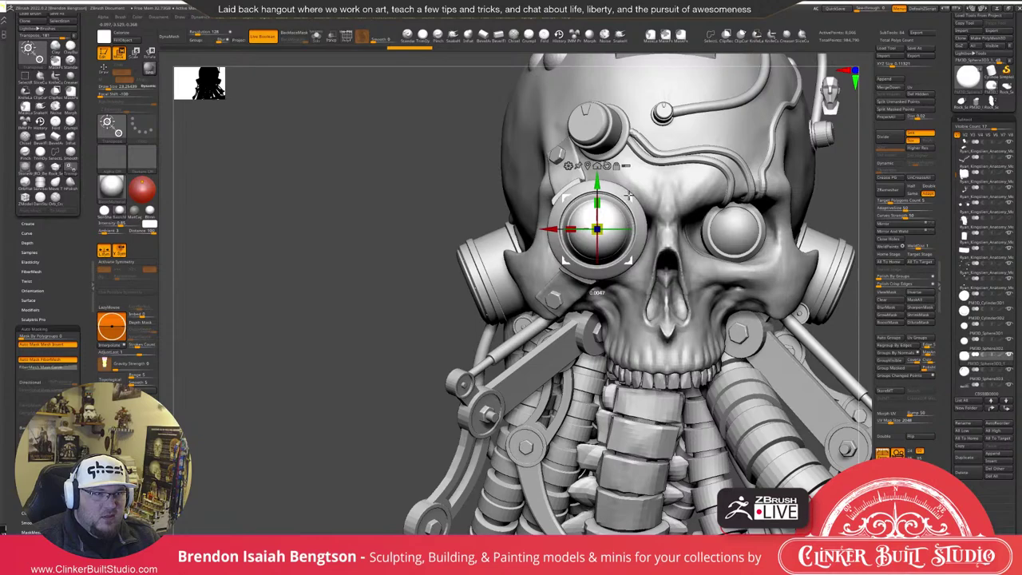
pyautogui.moveTo(702, 240); pyautogui.dragTo(790, 240)
pyautogui.moveTo(640, 228); pyautogui.dragTo(629, 229)
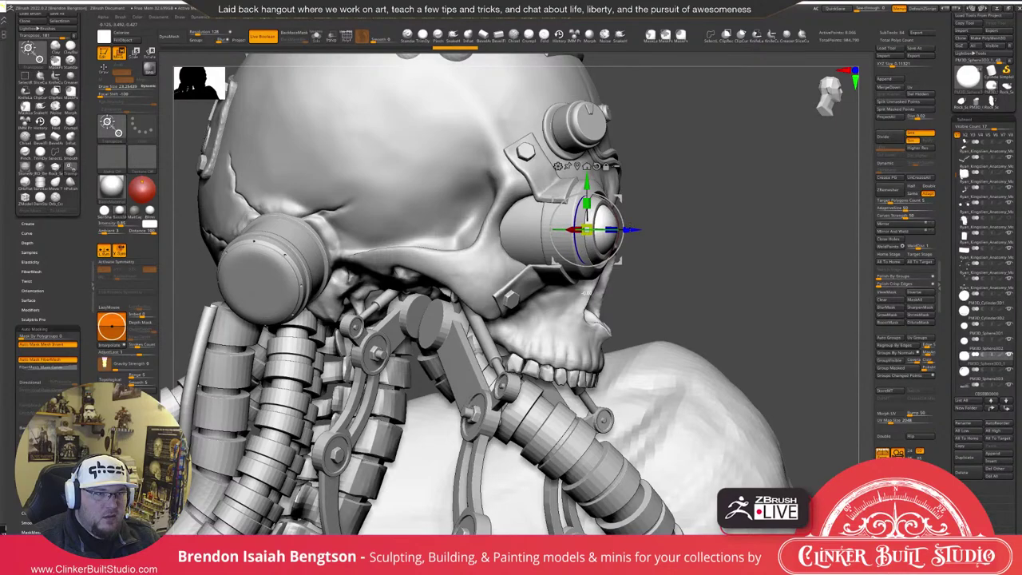
# Return to draw mode and examine the whole figure on its base from the front and from an angle.
pyautogui.moveTo(846, 216); pyautogui.dragTo(786, 207)
pyautogui.keyDown('ctrl'); pyautogui.moveTo(787, 208); pyautogui.dragTo(795, 141, button='right'); pyautogui.keyUp('ctrl')
pyautogui.press('q')
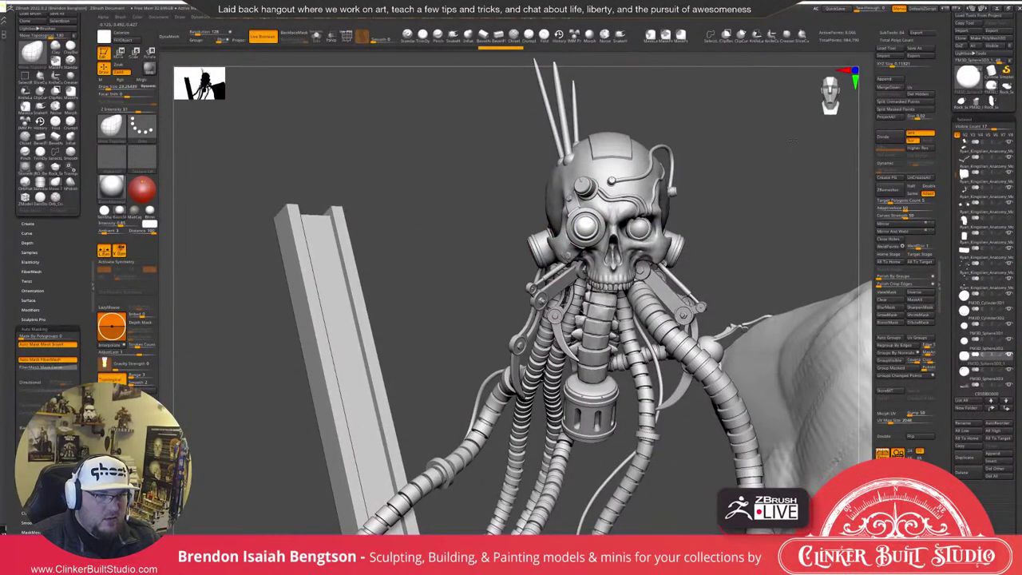
pyautogui.press('f')
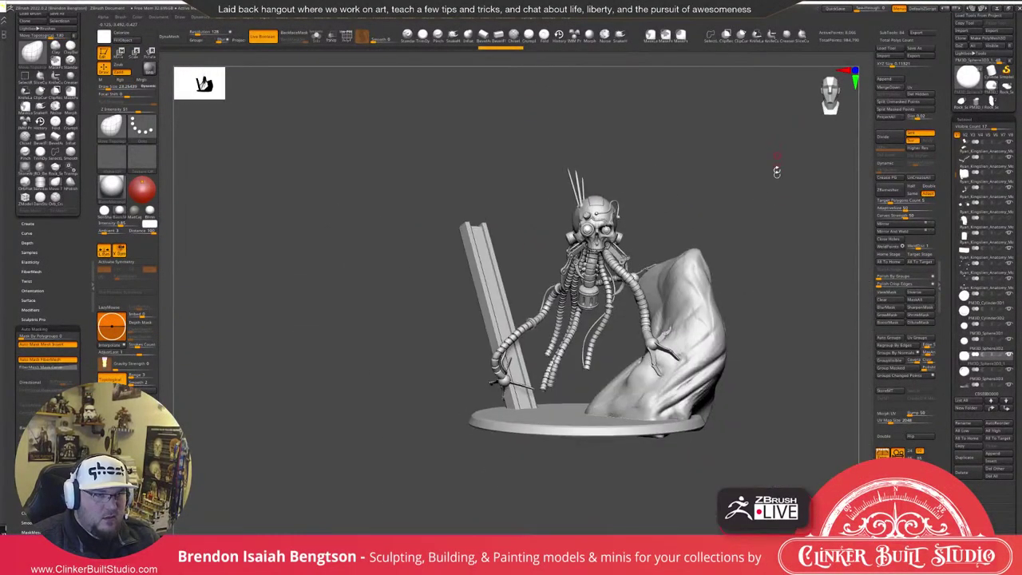
pyautogui.moveTo(776, 172)
pyautogui.mouseDown()
pyautogui.moveTo(799, 206)
pyautogui.moveTo(817, 210)
pyautogui.moveTo(819, 164)
pyautogui.moveTo(828, 167)
pyautogui.moveTo(818, 166)
pyautogui.mouseUp()
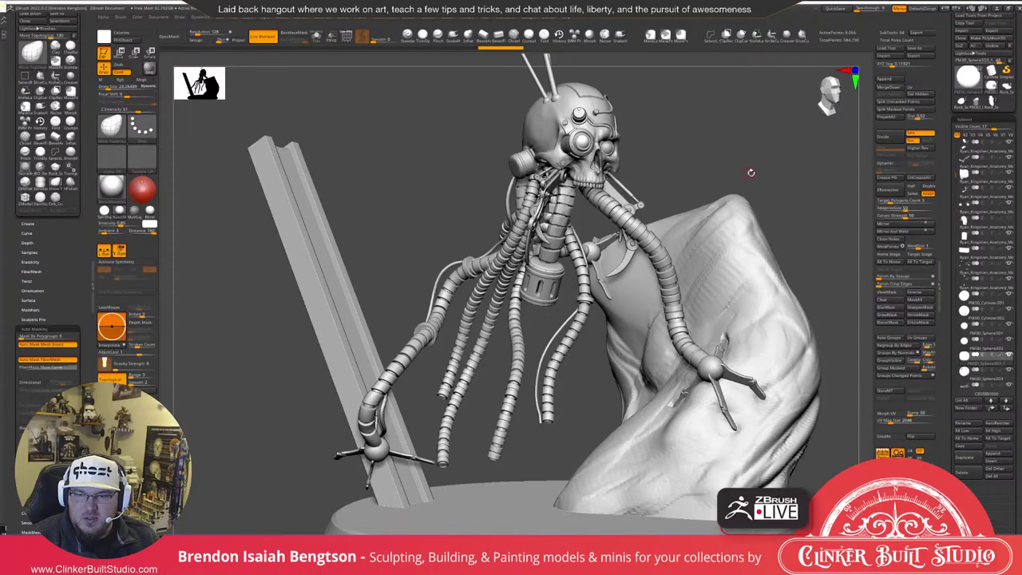
pyautogui.keyDown('alt'); pyautogui.moveTo(750, 173); pyautogui.dragTo(718, 175); pyautogui.keyUp('alt')
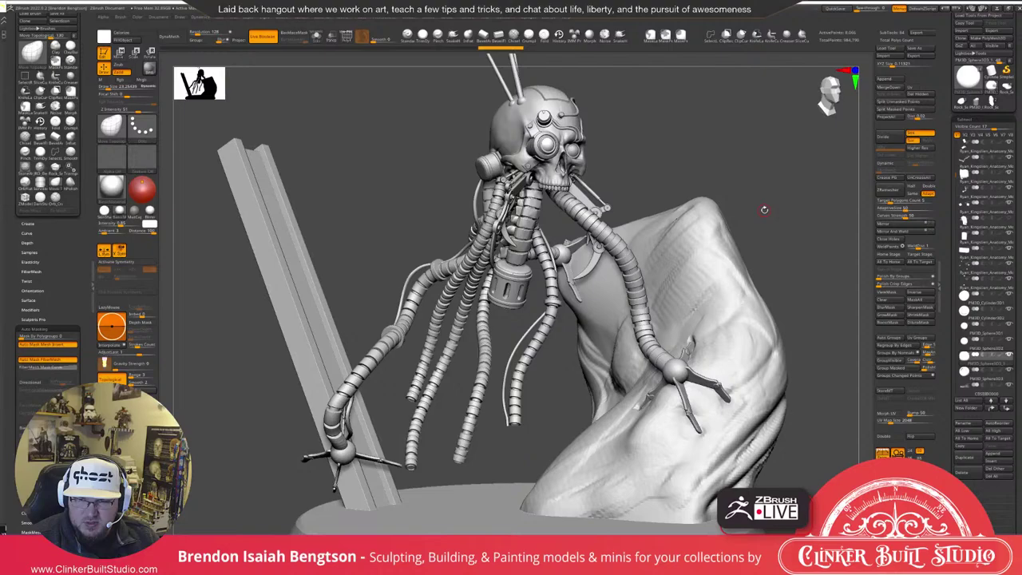
pyautogui.moveTo(764, 210); pyautogui.dragTo(764, 182)
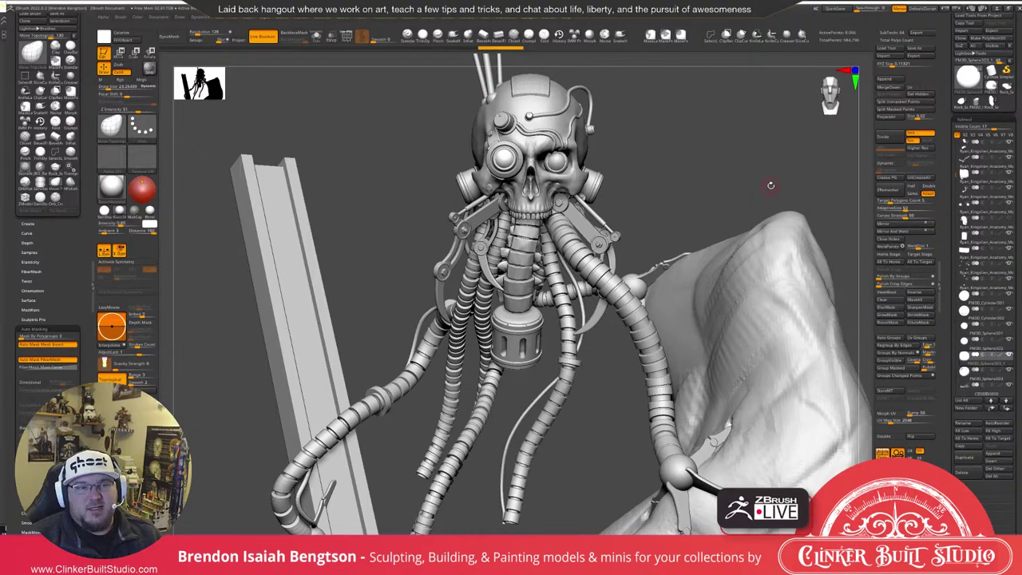
pyautogui.moveTo(784, 184)
pyautogui.mouseDown()
pyautogui.moveTo(770, 190)
pyautogui.moveTo(791, 181)
pyautogui.mouseUp()
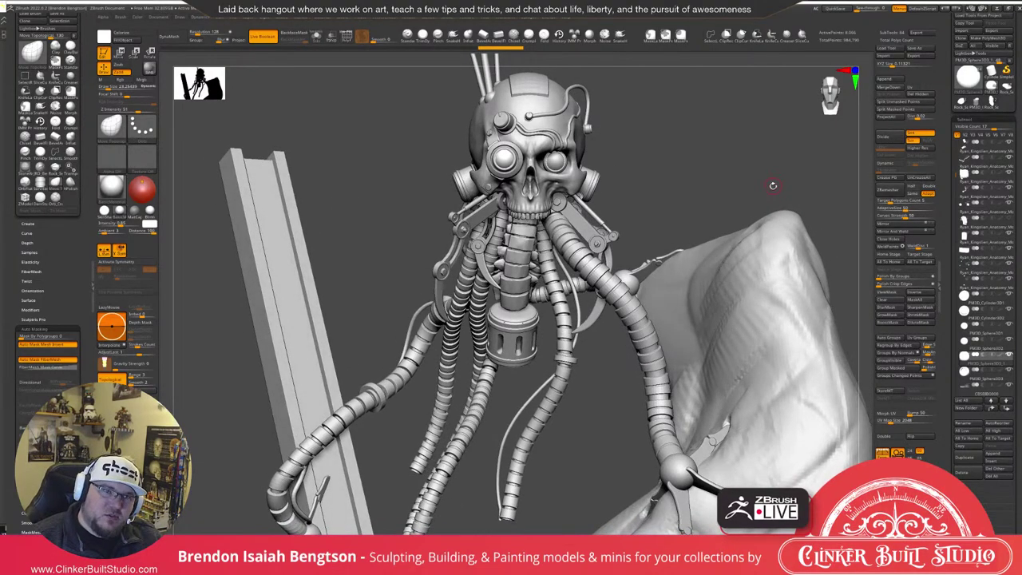
pyautogui.moveTo(781, 180); pyautogui.dragTo(774, 182)
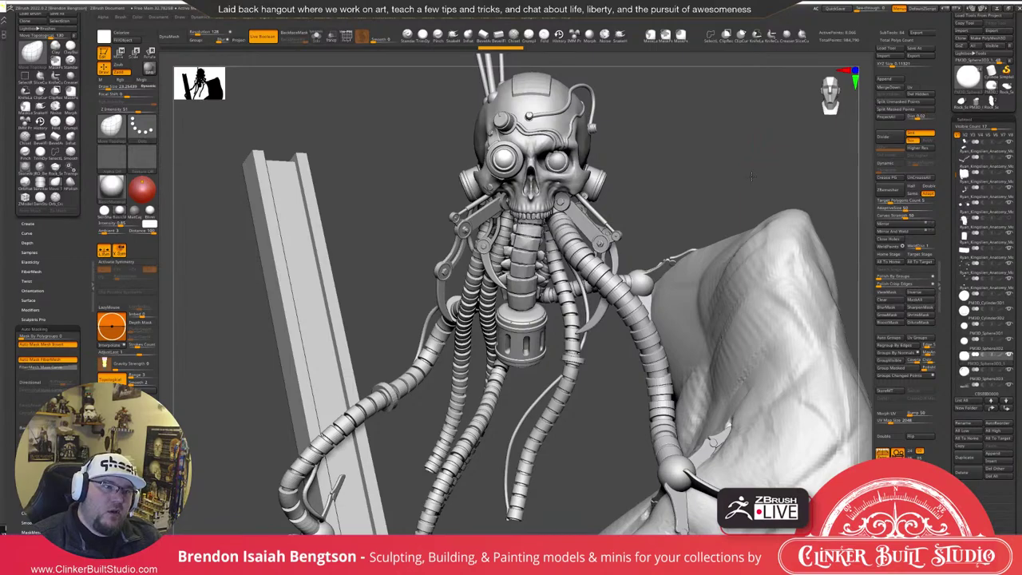
# Isolate the neck vertebrae subtool and inspect the shape of the bones from several angles.
pyautogui.moveTo(745, 172); pyautogui.dragTo(707, 199)
pyautogui.keyDown('alt'); pyautogui.click(530, 282); pyautogui.keyUp('alt')
pyautogui.hotkey('shift', 's')
pyautogui.keyDown('alt'); pyautogui.moveTo(779, 199); pyautogui.dragTo(670, 185); pyautogui.keyUp('alt')
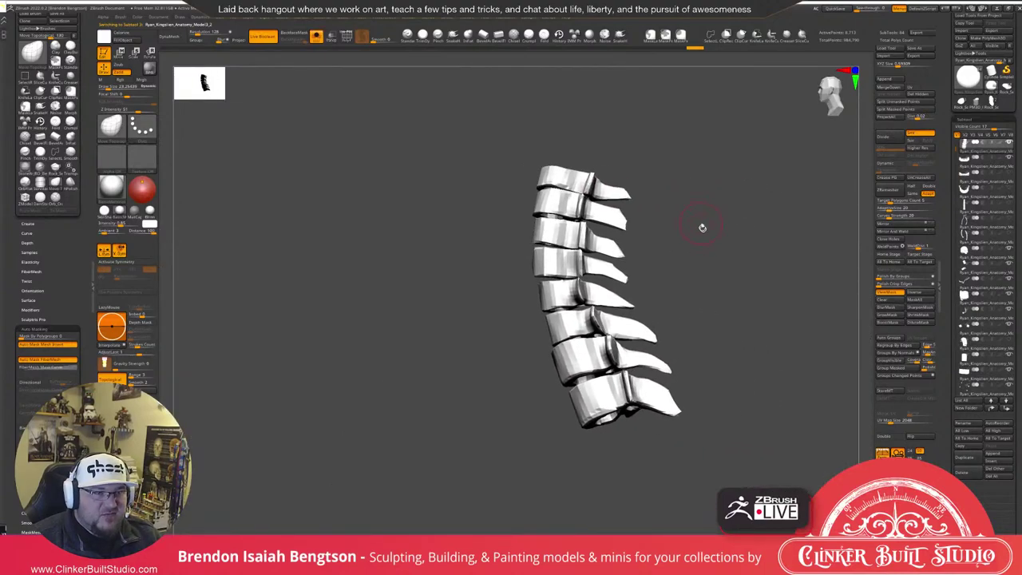
pyautogui.moveTo(702, 228); pyautogui.dragTo(672, 253)
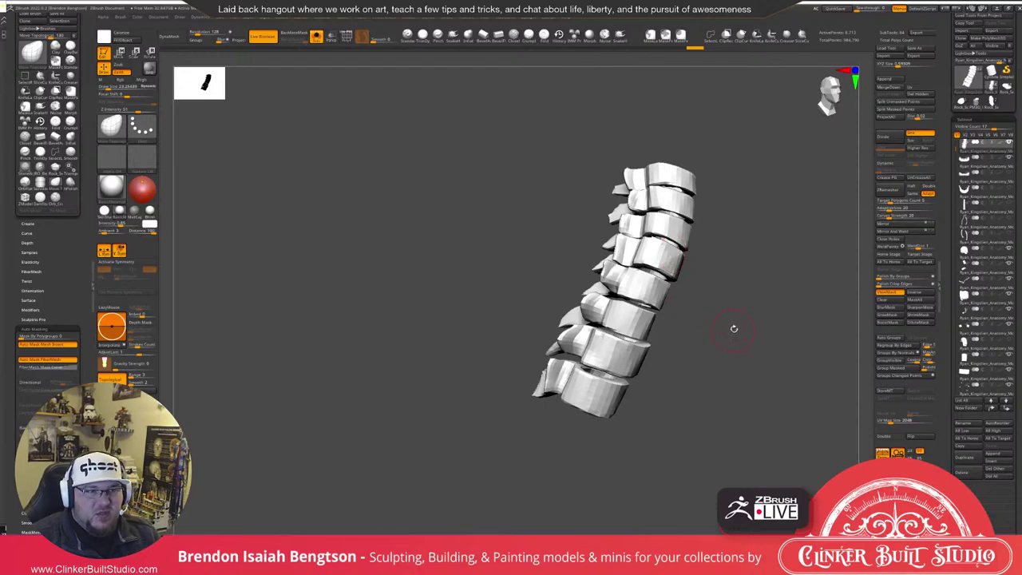
pyautogui.moveTo(735, 326); pyautogui.dragTo(736, 347)
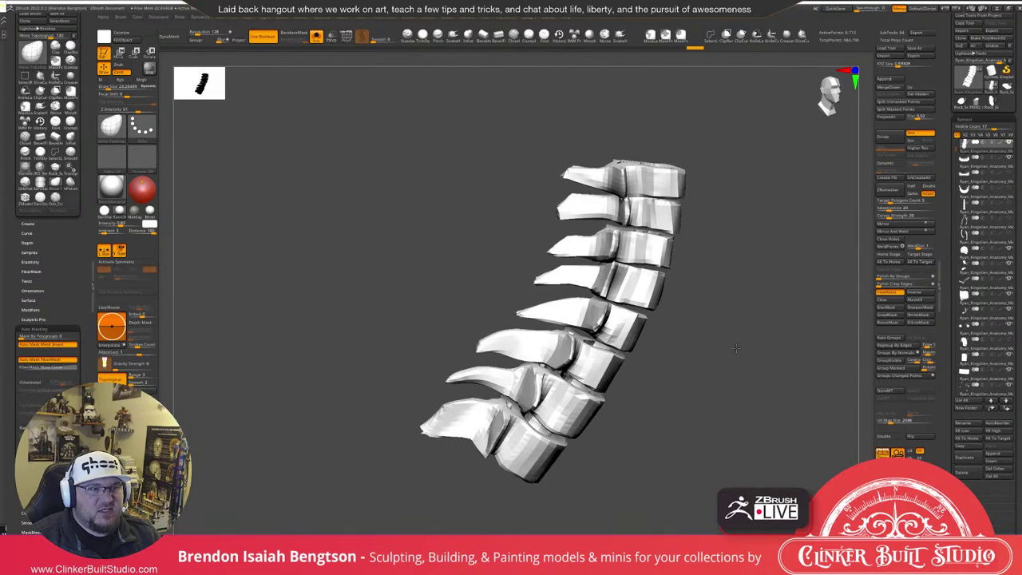
pyautogui.moveTo(735, 347); pyautogui.dragTo(682, 307)
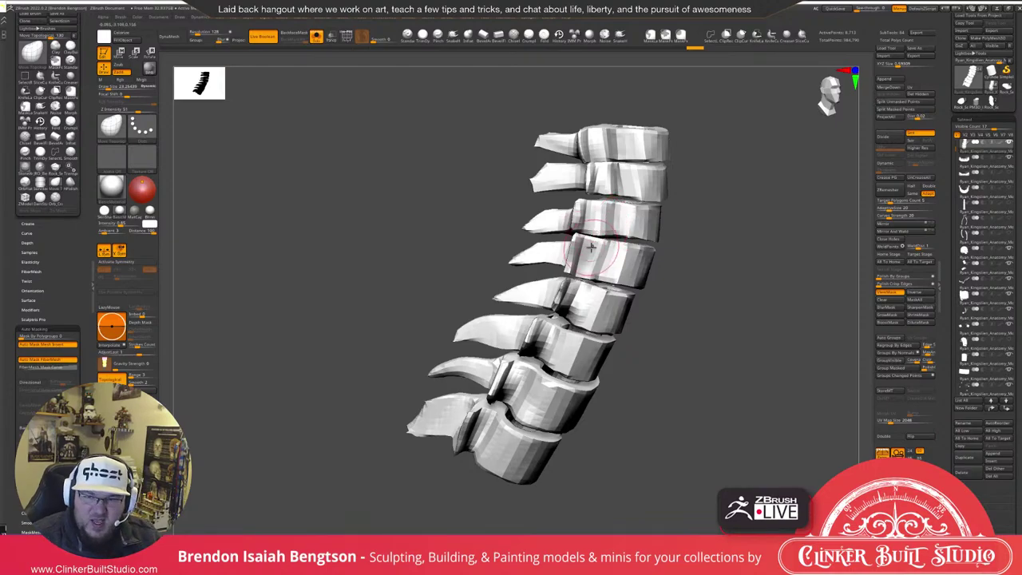
pyautogui.moveTo(764, 298); pyautogui.dragTo(609, 318)
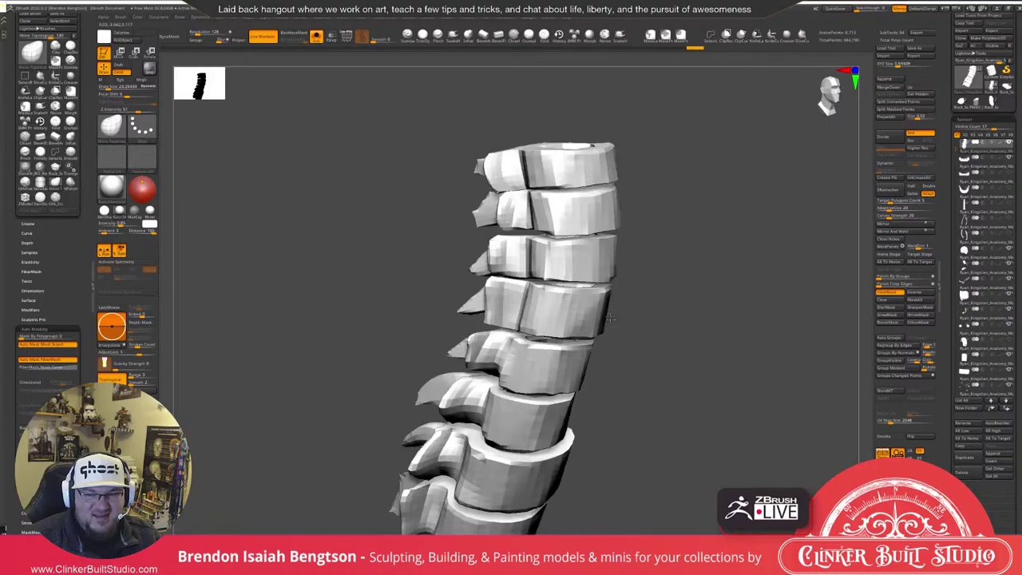
pyautogui.moveTo(609, 317); pyautogui.dragTo(719, 295)
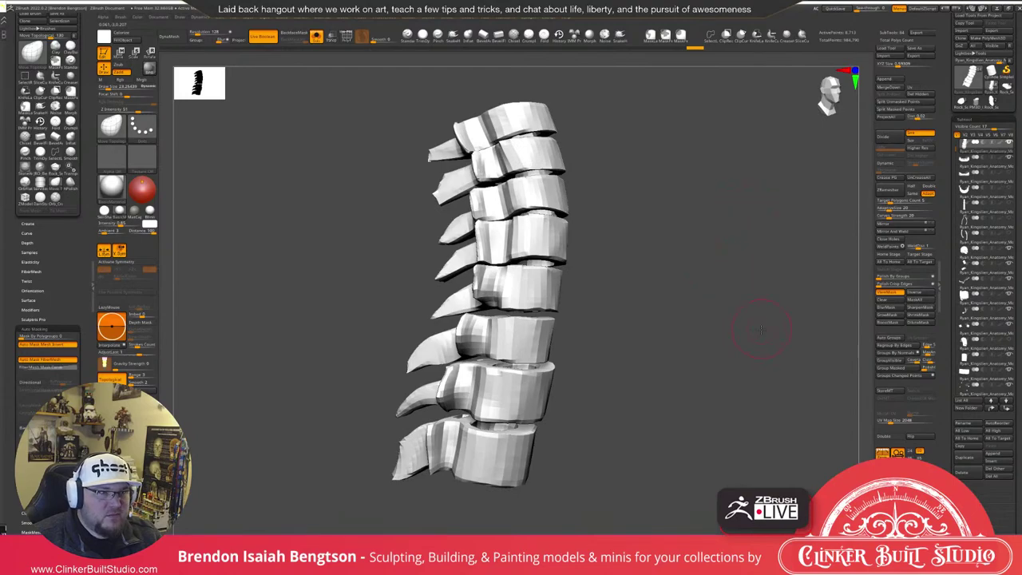
pyautogui.moveTo(760, 330); pyautogui.dragTo(751, 323)
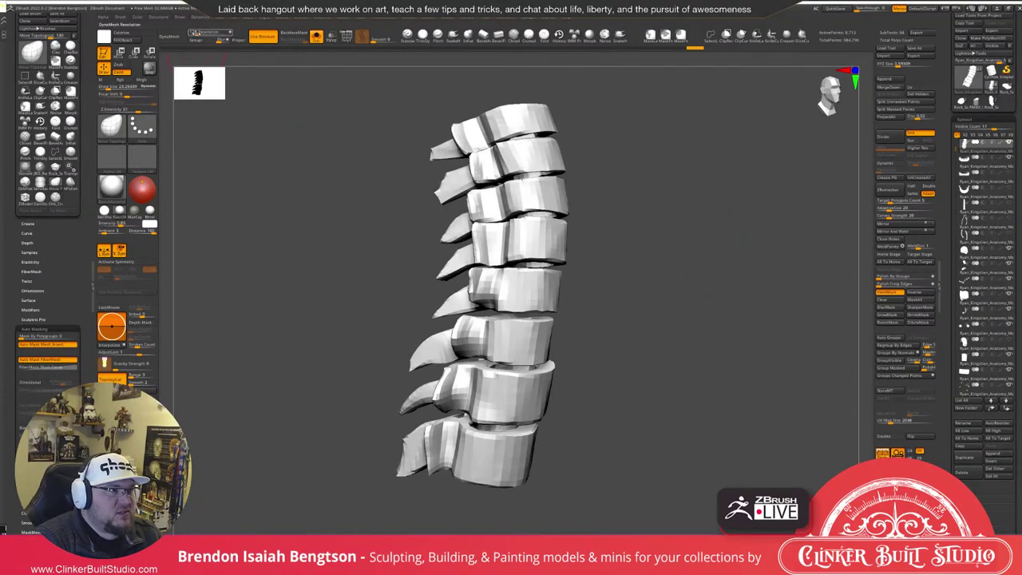
# Show the polygroup wireframe, isolate the topmost vertebra and push the edges of its small rear opening together with a smaller Move brush.
pyautogui.hotkey('shift', 'f')
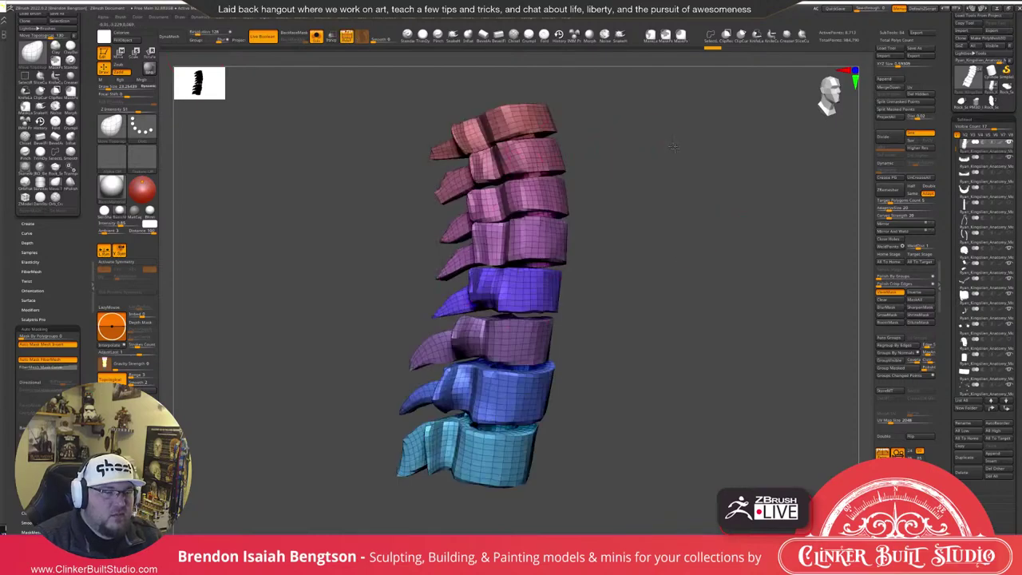
pyautogui.moveTo(675, 149); pyautogui.dragTo(667, 117)
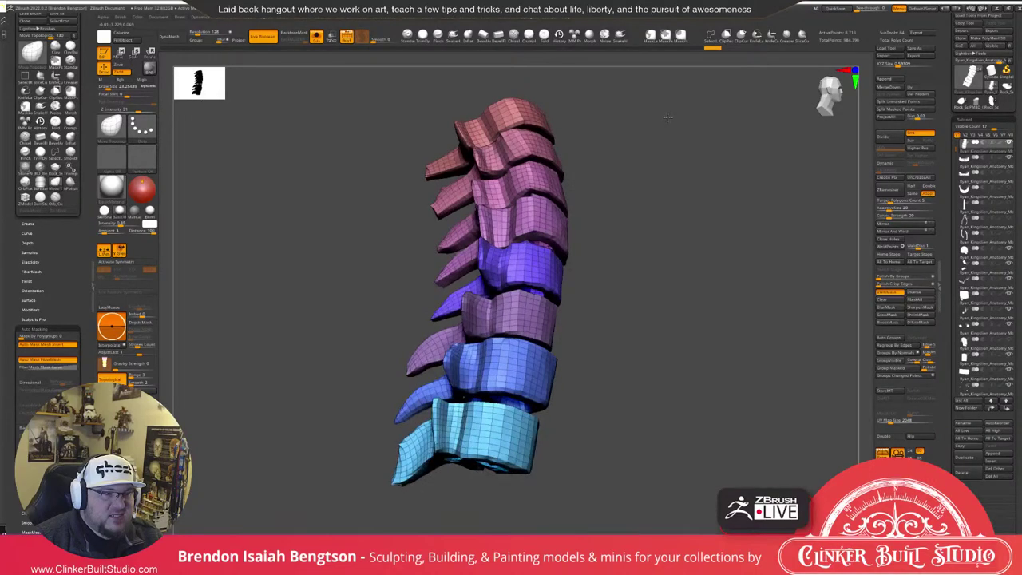
pyautogui.moveTo(667, 116); pyautogui.dragTo(683, 218)
pyautogui.keyDown('ctrl'); pyautogui.keyDown('shift'); pyautogui.click(582, 166); pyautogui.keyUp('shift'); pyautogui.keyUp('ctrl')
pyautogui.moveTo(688, 110); pyautogui.dragTo(666, 120)
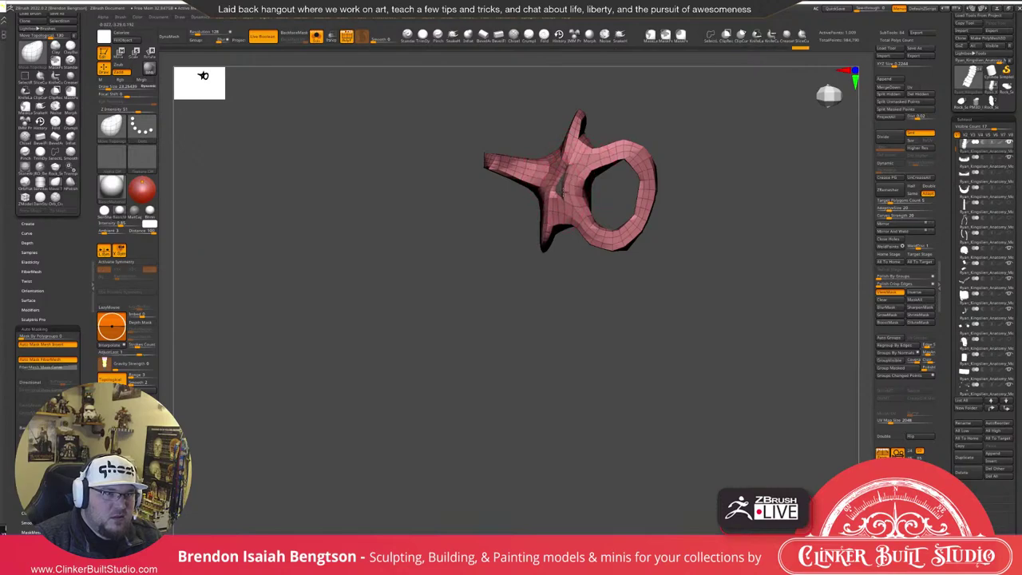
pyautogui.press('space')
pyautogui.moveTo(562, 191); pyautogui.dragTo(559, 176)
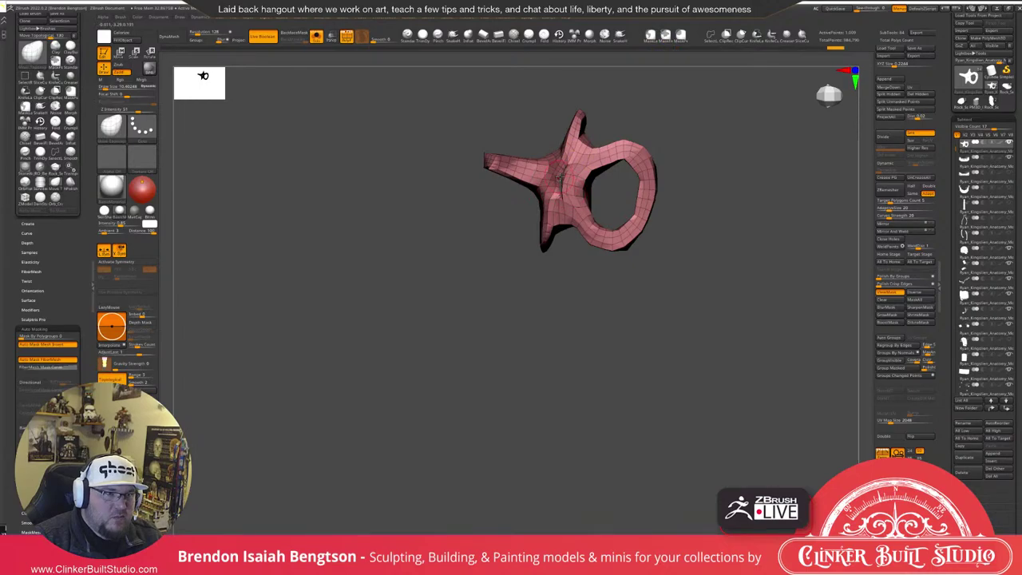
pyautogui.moveTo(560, 176); pyautogui.dragTo(574, 180)
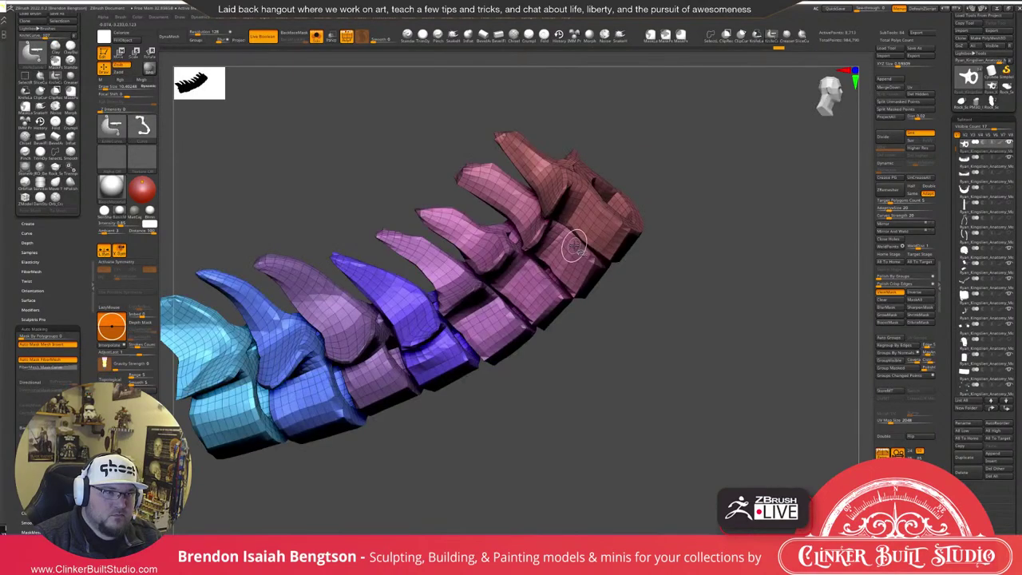
# Isolate the second vertebra and narrow the small opening behind its main ring with the Move brush, undoing the last stroke.
pyautogui.keyDown('ctrl'); pyautogui.keyDown('shift'); pyautogui.click(575, 244); pyautogui.keyUp('shift'); pyautogui.keyUp('ctrl')
pyautogui.moveTo(577, 241)
pyautogui.mouseDown(button='right')
pyautogui.moveTo(701, 191)
pyautogui.moveTo(697, 214)
pyautogui.mouseUp(button='right')
pyautogui.keyDown('alt'); pyautogui.moveTo(600, 87); pyautogui.dragTo(579, 180, button='right'); pyautogui.keyUp('alt')
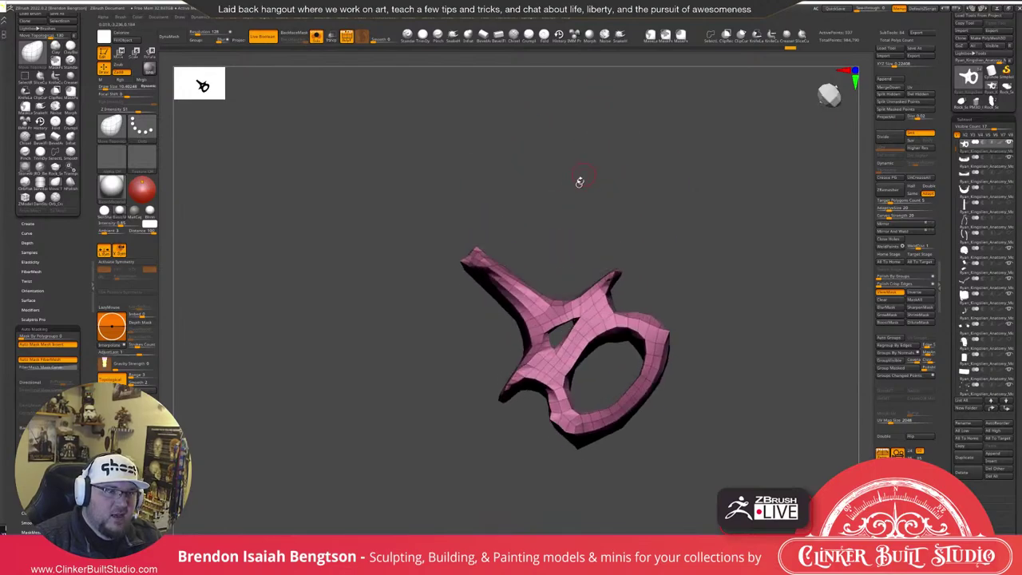
pyautogui.moveTo(551, 328)
pyautogui.mouseDown()
pyautogui.moveTo(562, 347)
pyautogui.moveTo(570, 330)
pyautogui.moveTo(557, 350)
pyautogui.moveTo(550, 342)
pyautogui.moveTo(568, 336)
pyautogui.mouseUp()
pyautogui.moveTo(568, 262); pyautogui.dragTo(635, 226)
pyautogui.moveTo(562, 319)
pyautogui.mouseDown()
pyautogui.moveTo(562, 290)
pyautogui.moveTo(593, 335)
pyautogui.moveTo(566, 323)
pyautogui.mouseUp()
pyautogui.hotkey('ctrl', 'z')
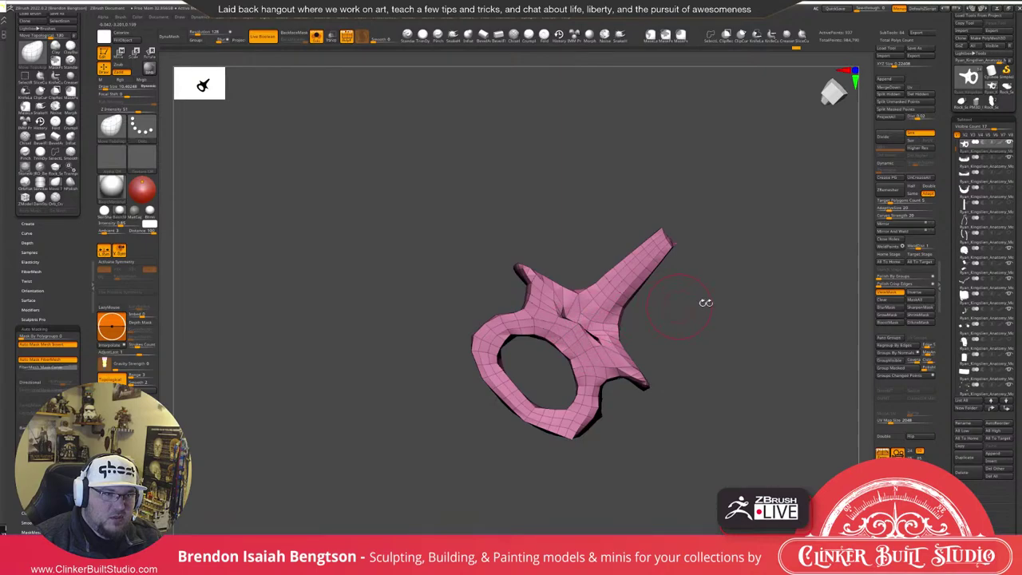
# Isolate the next vertebra down and pull the edges of the gap at the base of its spine process together.
pyautogui.moveTo(705, 302); pyautogui.dragTo(645, 360)
pyautogui.hotkey('ctrl', 'shift', 's')
pyautogui.keyDown('alt'); pyautogui.click(586, 332); pyautogui.keyUp('alt')
pyautogui.hotkey('ctrl', 'shift', 's')
pyautogui.moveTo(550, 319)
pyautogui.mouseDown()
pyautogui.moveTo(544, 330)
pyautogui.moveTo(560, 336)
pyautogui.moveTo(527, 324)
pyautogui.mouseUp()
pyautogui.moveTo(460, 358); pyautogui.dragTo(501, 329)
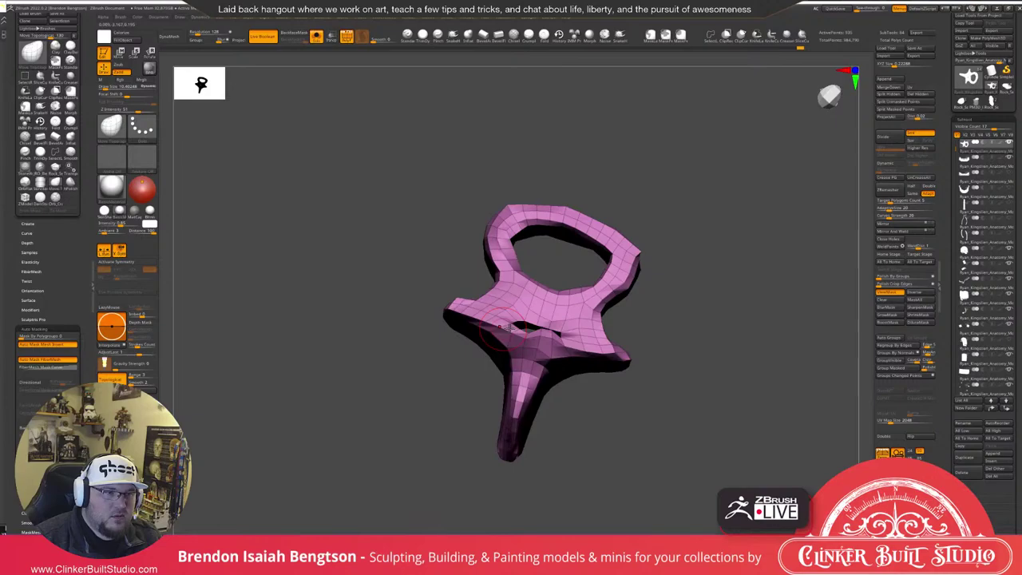
pyautogui.moveTo(509, 327); pyautogui.dragTo(517, 333)
# Close the small opening on the opposite face of that vertebra with the Move brush and show all the vertebrae again.
pyautogui.moveTo(579, 383)
pyautogui.mouseDown()
pyautogui.moveTo(663, 299)
pyautogui.moveTo(684, 257)
pyautogui.moveTo(679, 236)
pyautogui.mouseUp()
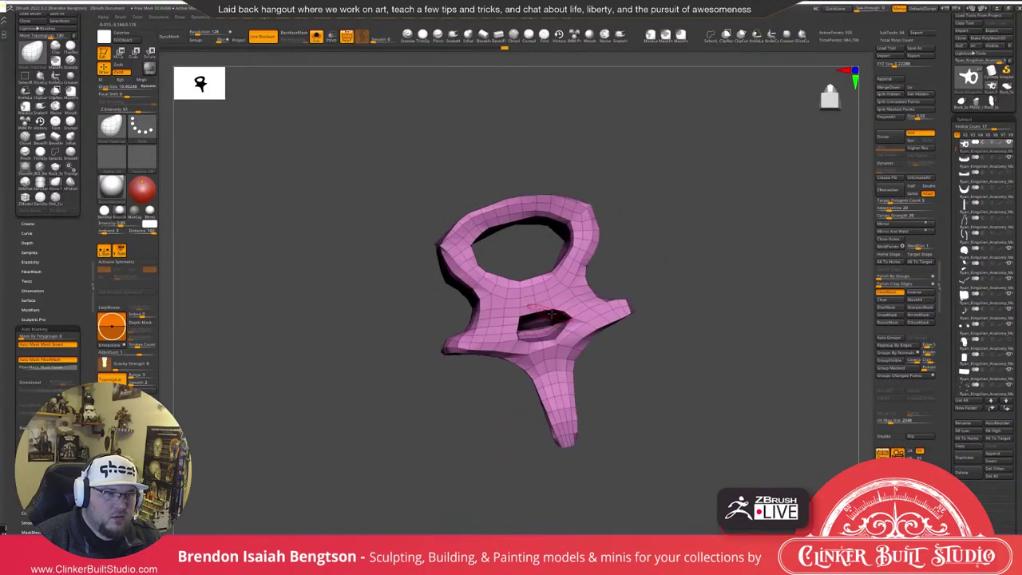
pyautogui.moveTo(551, 313); pyautogui.dragTo(554, 326)
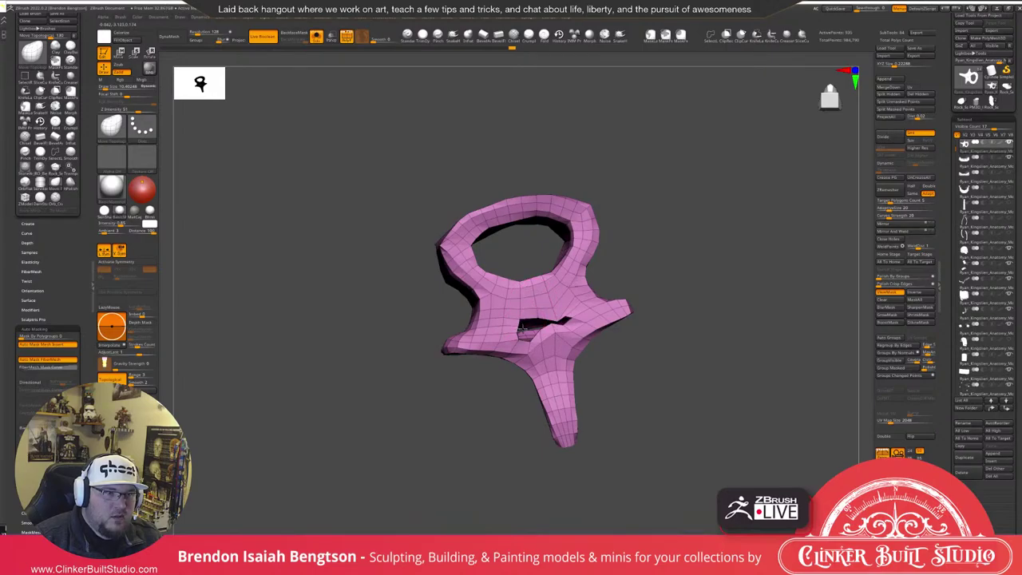
pyautogui.moveTo(521, 329)
pyautogui.mouseDown()
pyautogui.moveTo(582, 328)
pyautogui.moveTo(539, 335)
pyautogui.mouseUp()
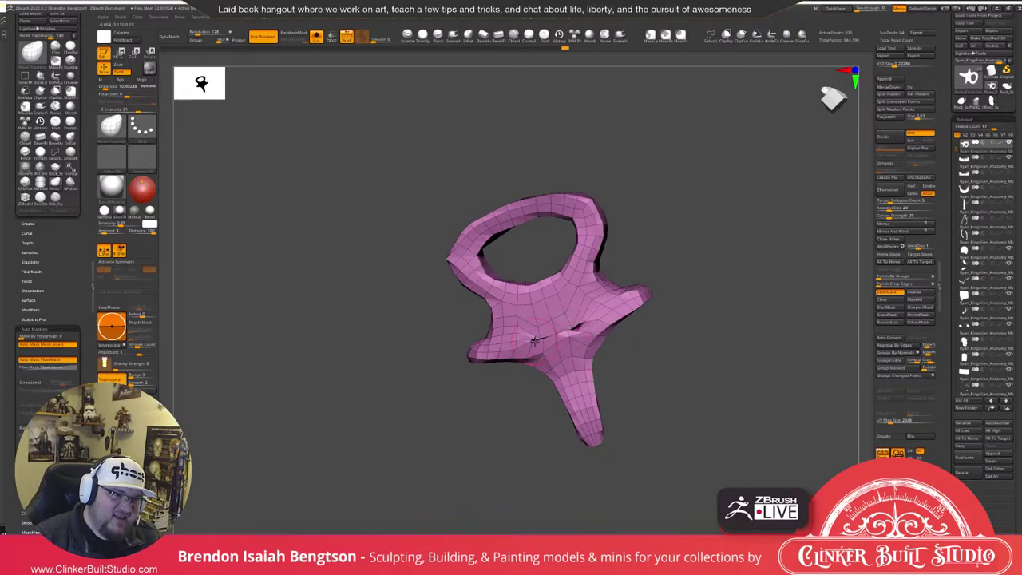
pyautogui.moveTo(579, 328); pyautogui.dragTo(578, 321)
pyautogui.moveTo(667, 302)
pyautogui.mouseDown()
pyautogui.moveTo(697, 299)
pyautogui.moveTo(695, 276)
pyautogui.moveTo(716, 258)
pyautogui.moveTo(718, 391)
pyautogui.moveTo(734, 315)
pyautogui.moveTo(751, 293)
pyautogui.moveTo(718, 304)
pyautogui.mouseUp()
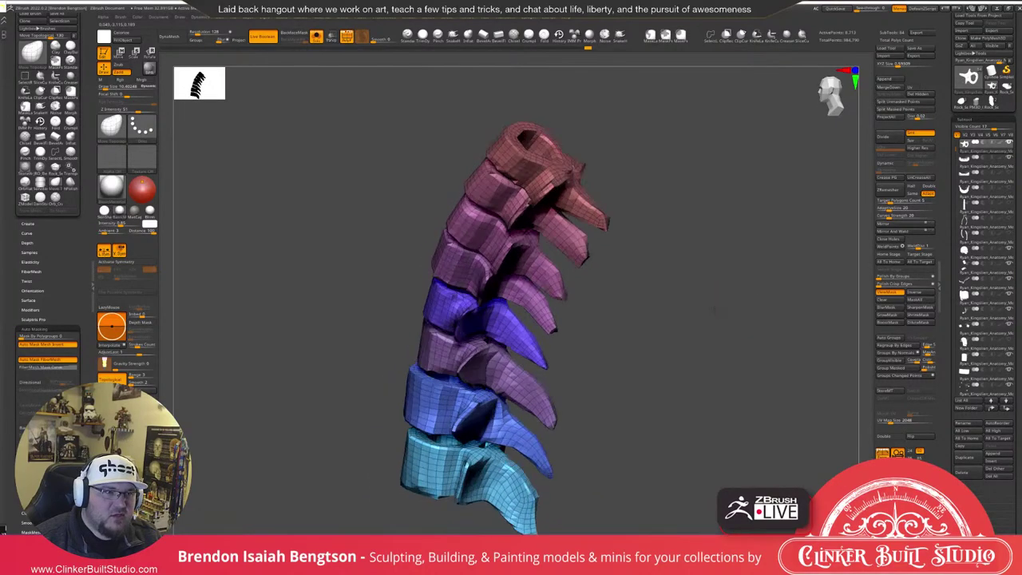
# Isolate the fourth vertebra from the top and close the small opening behind its main ring with Move brush strokes.
pyautogui.moveTo(715, 309); pyautogui.dragTo(696, 309)
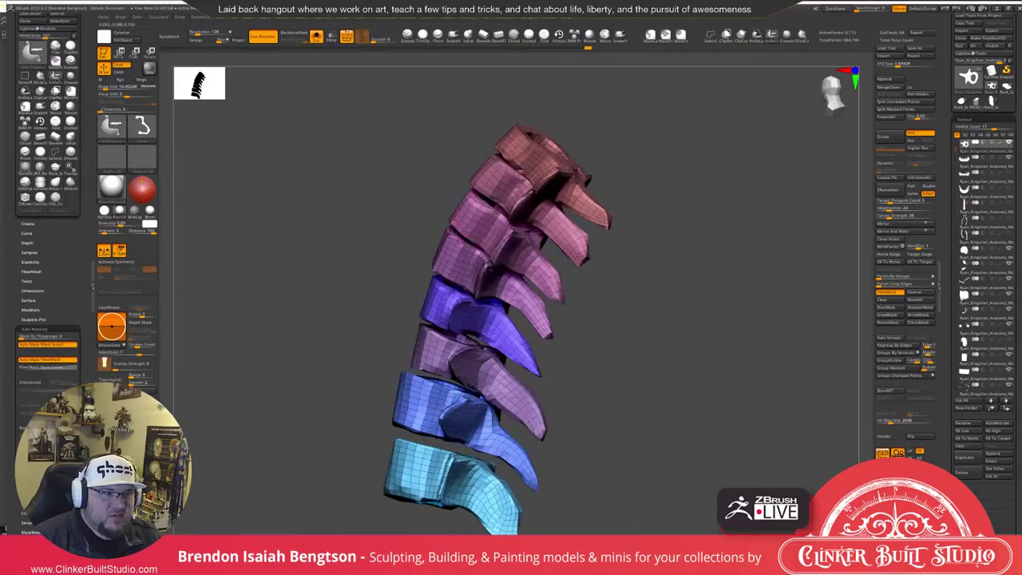
pyautogui.keyDown('ctrl'); pyautogui.keyDown('shift'); pyautogui.click(483, 272); pyautogui.keyUp('shift'); pyautogui.keyUp('ctrl')
pyautogui.press('f')
pyautogui.moveTo(655, 166)
pyautogui.mouseDown()
pyautogui.moveTo(689, 278)
pyautogui.moveTo(540, 277)
pyautogui.moveTo(571, 311)
pyautogui.mouseUp()
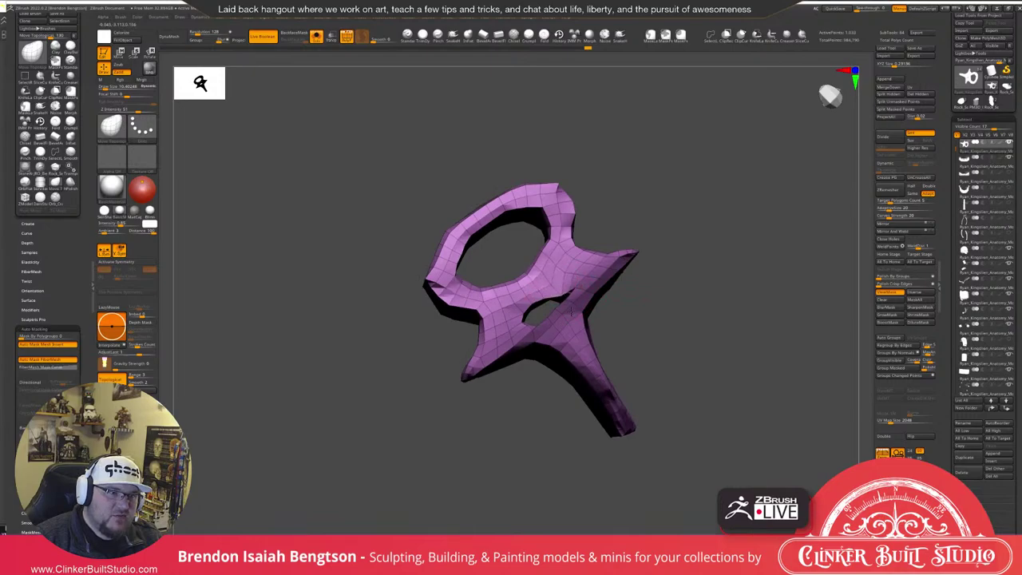
pyautogui.moveTo(639, 303); pyautogui.dragTo(618, 310)
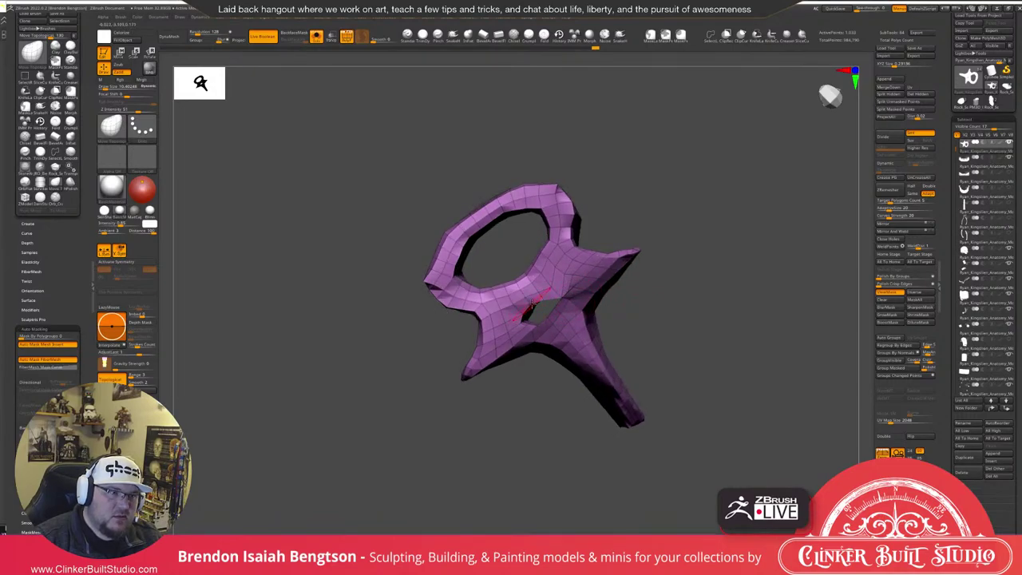
pyautogui.moveTo(532, 304); pyautogui.dragTo(550, 321)
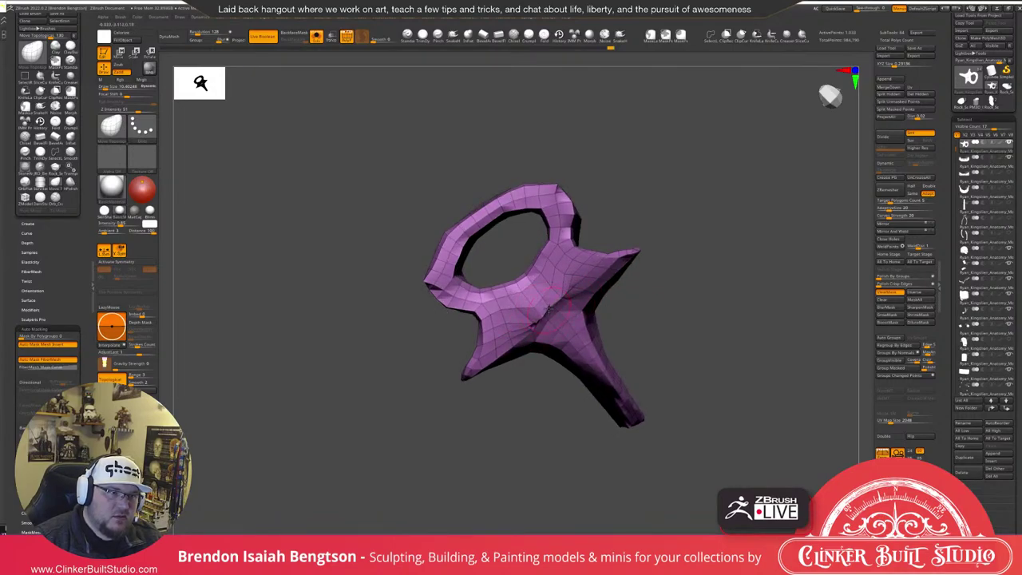
pyautogui.moveTo(611, 231)
pyautogui.mouseDown()
pyautogui.moveTo(623, 243)
pyautogui.moveTo(630, 235)
pyautogui.mouseUp()
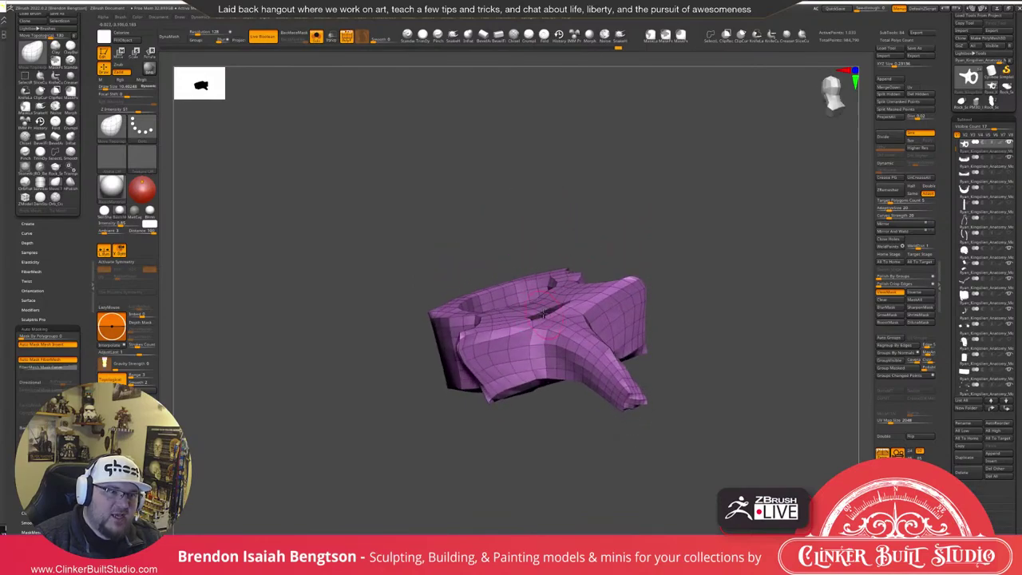
pyautogui.moveTo(545, 310); pyautogui.dragTo(546, 317)
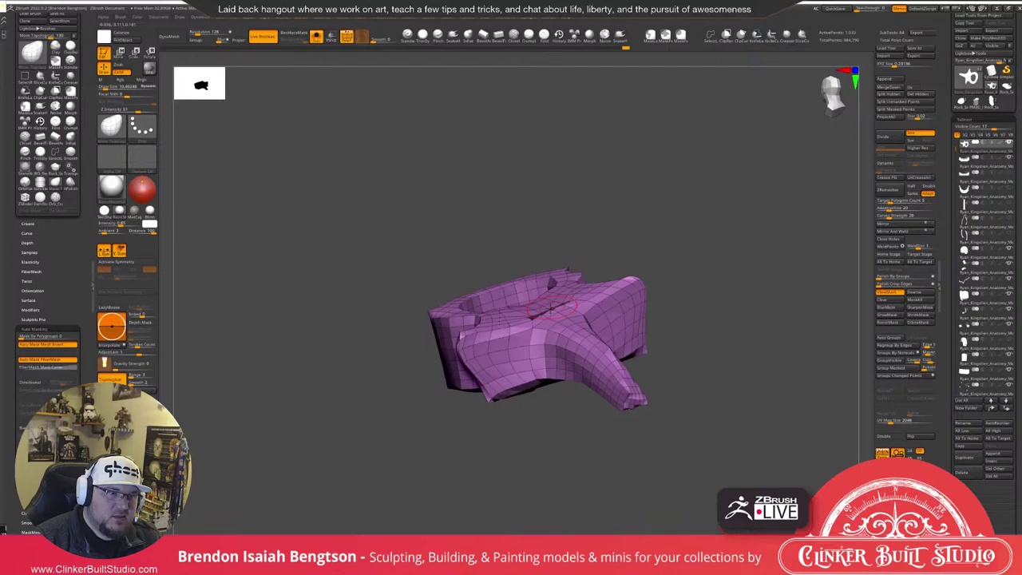
pyautogui.moveTo(551, 309); pyautogui.dragTo(552, 315)
# Close the opening on the opposite face of the fourth vertebra with the Move brush and show all the vertebrae again.
pyautogui.moveTo(702, 208)
pyautogui.mouseDown()
pyautogui.moveTo(719, 266)
pyautogui.moveTo(710, 232)
pyautogui.moveTo(680, 219)
pyautogui.moveTo(717, 165)
pyautogui.mouseUp()
pyautogui.moveTo(643, 151); pyautogui.dragTo(638, 142)
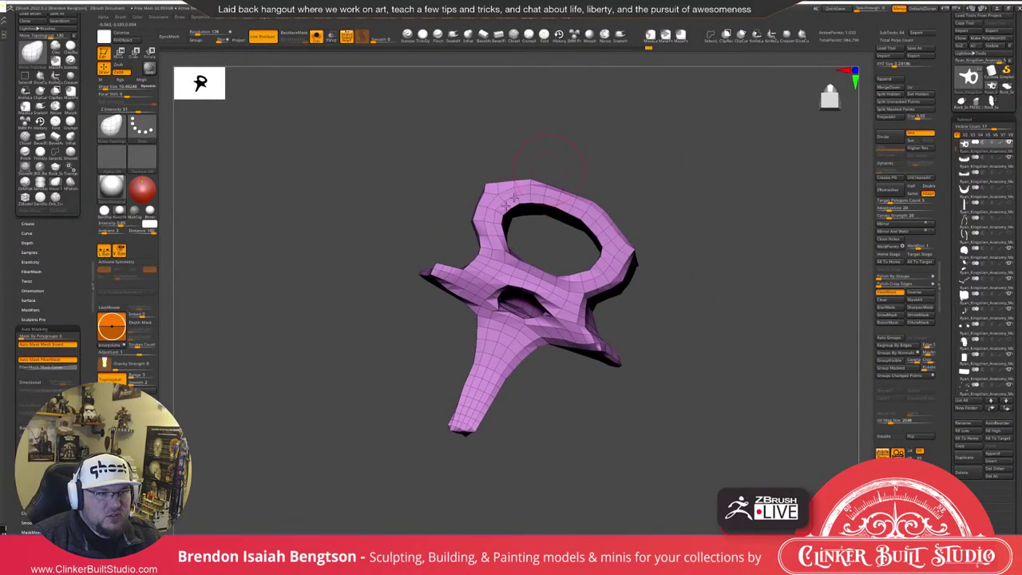
pyautogui.moveTo(510, 284)
pyautogui.mouseDown()
pyautogui.moveTo(536, 308)
pyautogui.moveTo(534, 316)
pyautogui.moveTo(519, 300)
pyautogui.moveTo(499, 311)
pyautogui.moveTo(508, 300)
pyautogui.moveTo(527, 305)
pyautogui.mouseUp()
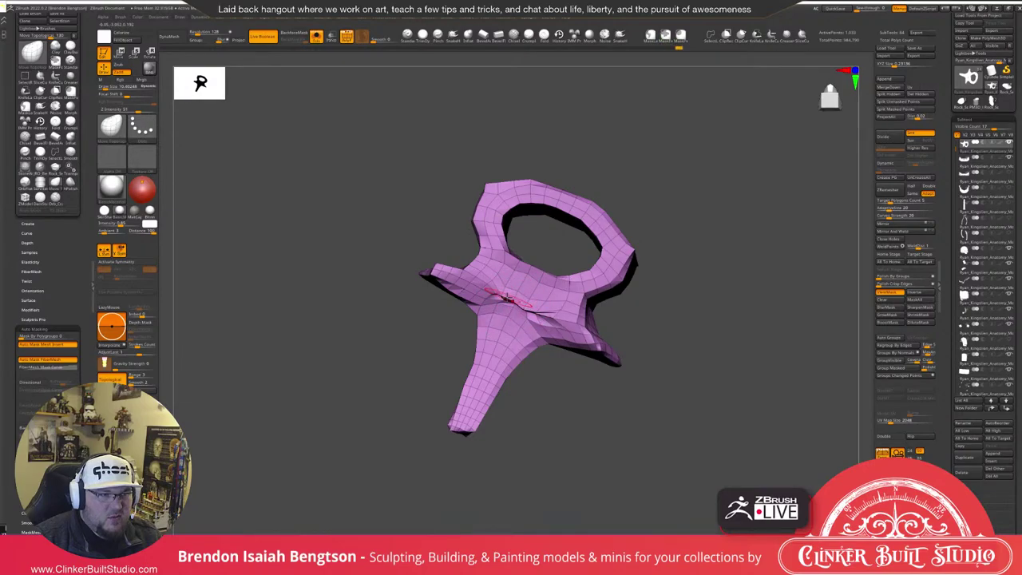
pyautogui.moveTo(506, 297); pyautogui.dragTo(512, 341, button='right')
pyautogui.moveTo(523, 311); pyautogui.dragTo(493, 295)
pyautogui.moveTo(716, 367); pyautogui.dragTo(744, 224)
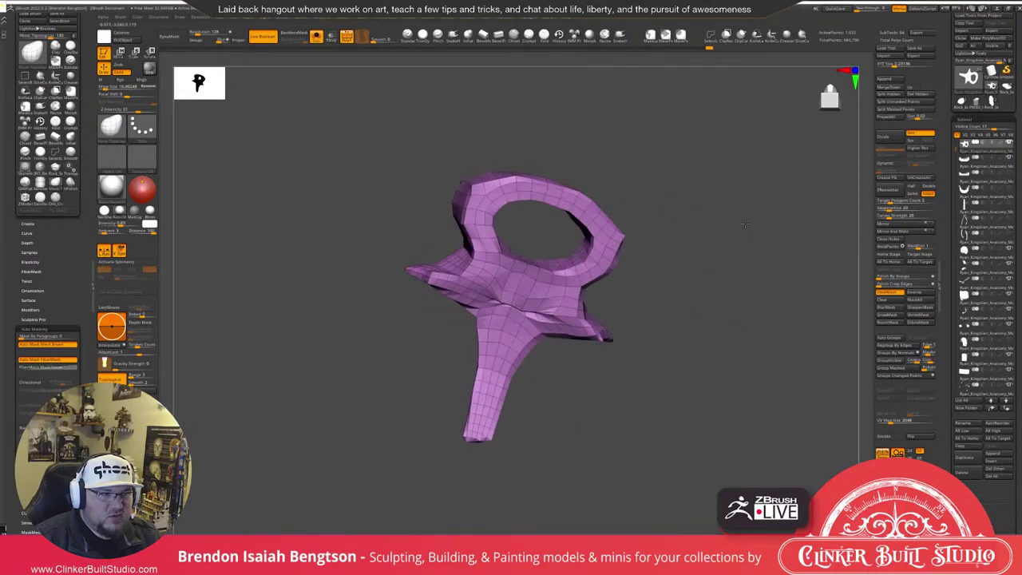
pyautogui.moveTo(743, 225); pyautogui.dragTo(719, 227, button='right')
pyautogui.keyDown('ctrl'); pyautogui.keyDown('shift'); pyautogui.click(721, 224); pyautogui.keyUp('shift'); pyautogui.keyUp('ctrl')
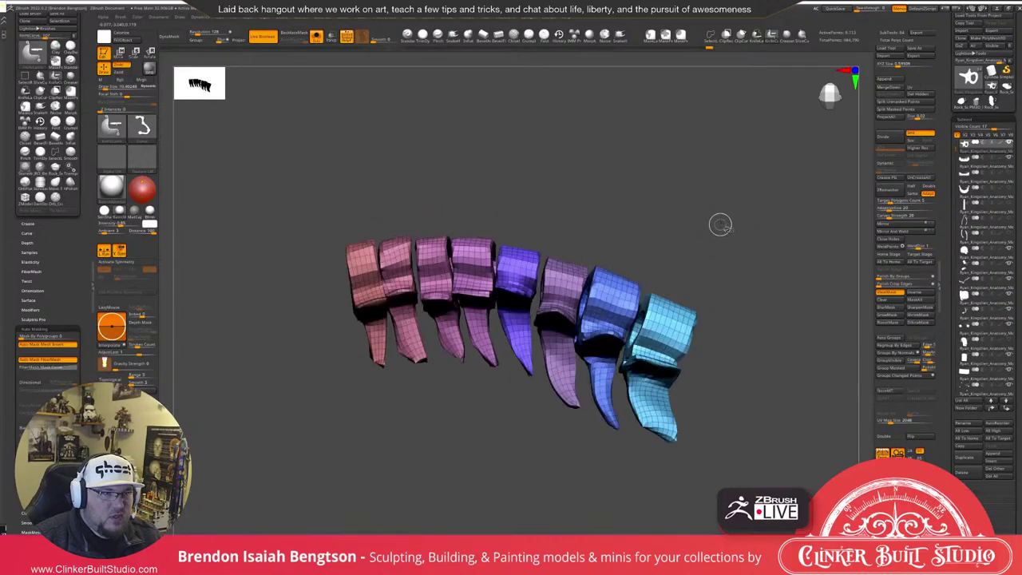
# Isolate the blue-violet fifth vertebra and pull the edges of its small rear opening together on both faces.
pyautogui.keyDown('ctrl'); pyautogui.keyDown('shift'); pyautogui.click(526, 269); pyautogui.keyUp('shift'); pyautogui.keyUp('ctrl')
pyautogui.keyDown('ctrl'); pyautogui.moveTo(685, 185); pyautogui.dragTo(730, 208, button='right'); pyautogui.keyUp('ctrl')
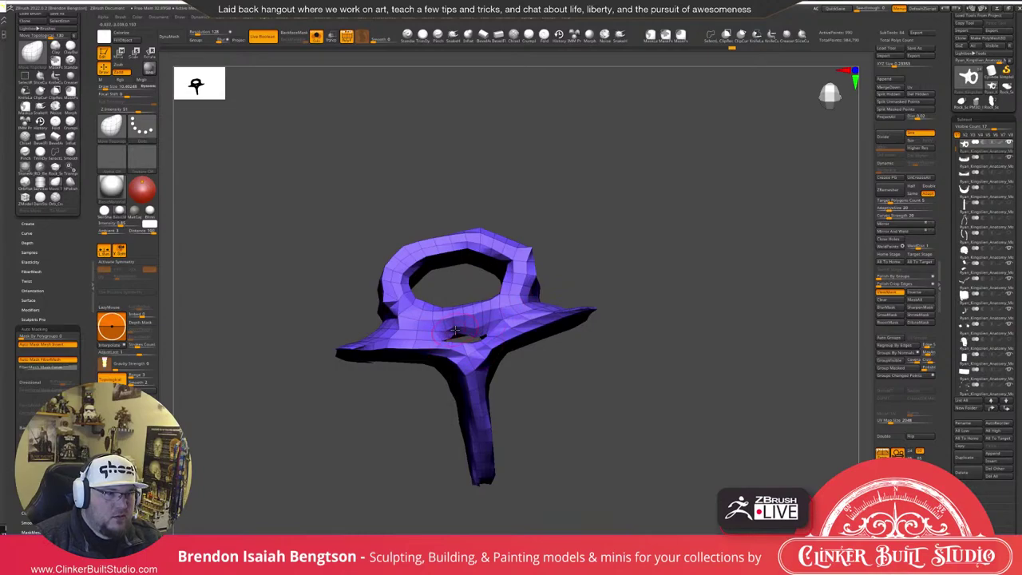
pyautogui.moveTo(455, 330); pyautogui.dragTo(464, 332)
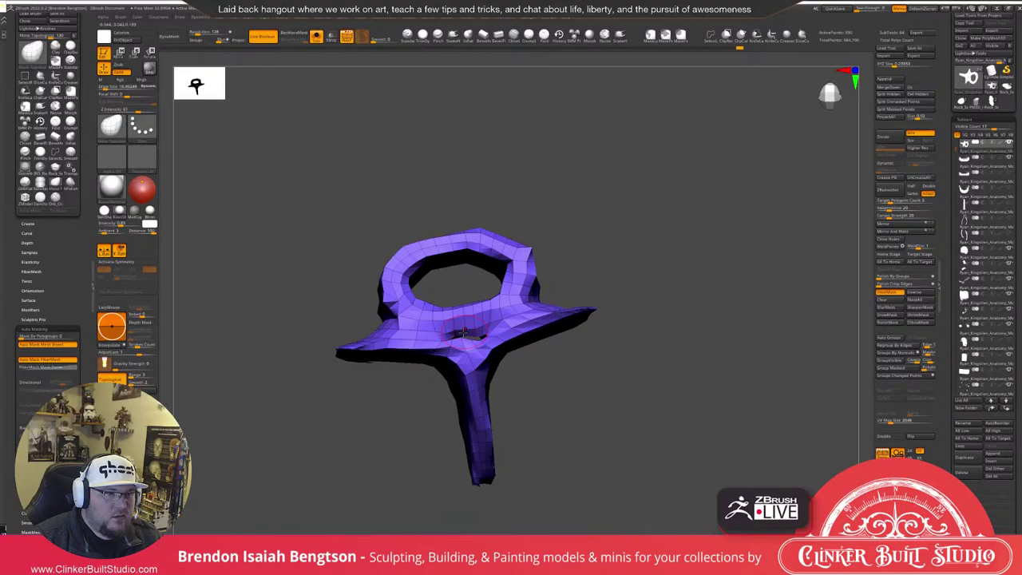
pyautogui.moveTo(463, 332); pyautogui.dragTo(552, 285, button='right')
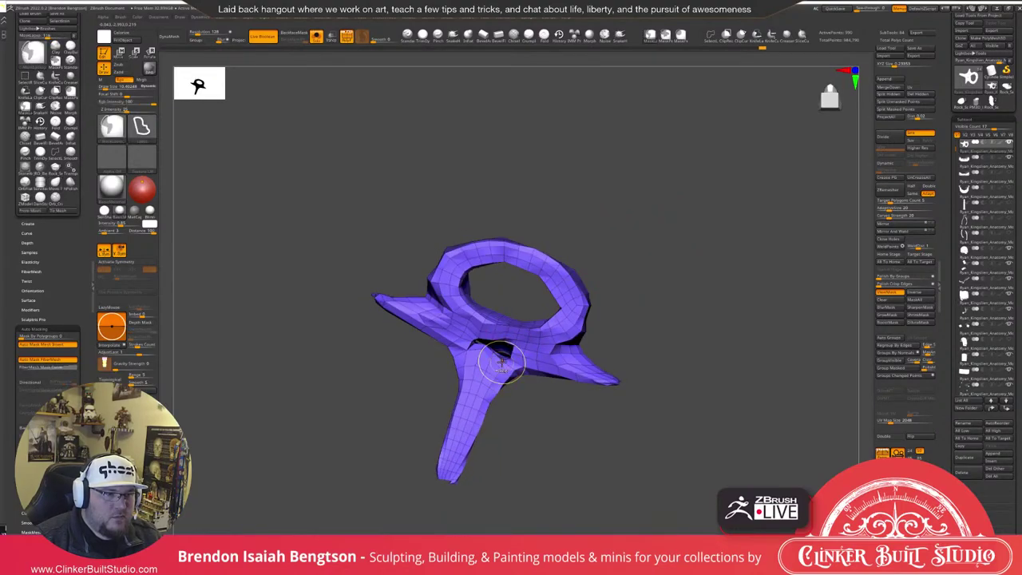
pyautogui.hotkey('ctrl', 'z')
pyautogui.moveTo(498, 345)
pyautogui.mouseDown()
pyautogui.moveTo(500, 362)
pyautogui.moveTo(508, 356)
pyautogui.moveTo(480, 345)
pyautogui.moveTo(499, 352)
pyautogui.mouseUp()
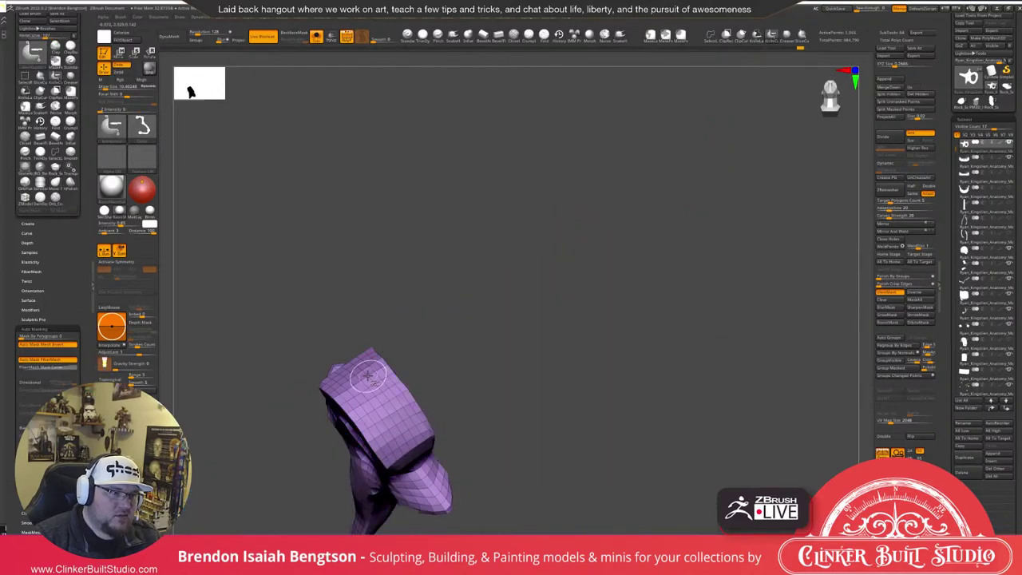
# Narrow the small opening behind the ring of the isolated purple sixth vertebra and show the whole column again.
pyautogui.moveTo(495, 264)
pyautogui.mouseDown()
pyautogui.moveTo(542, 208)
pyautogui.moveTo(671, 219)
pyautogui.mouseUp()
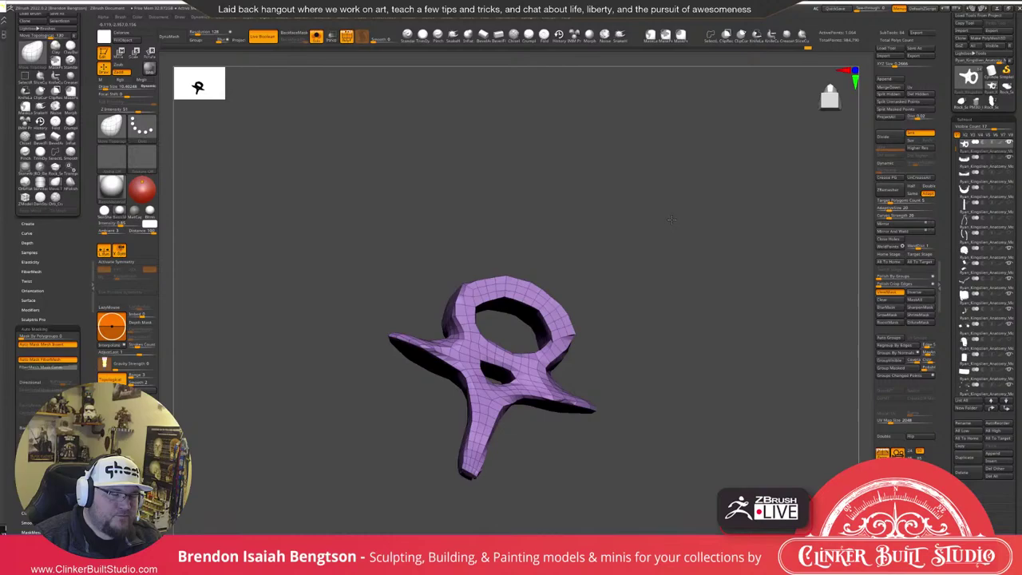
pyautogui.moveTo(671, 220); pyautogui.dragTo(530, 389)
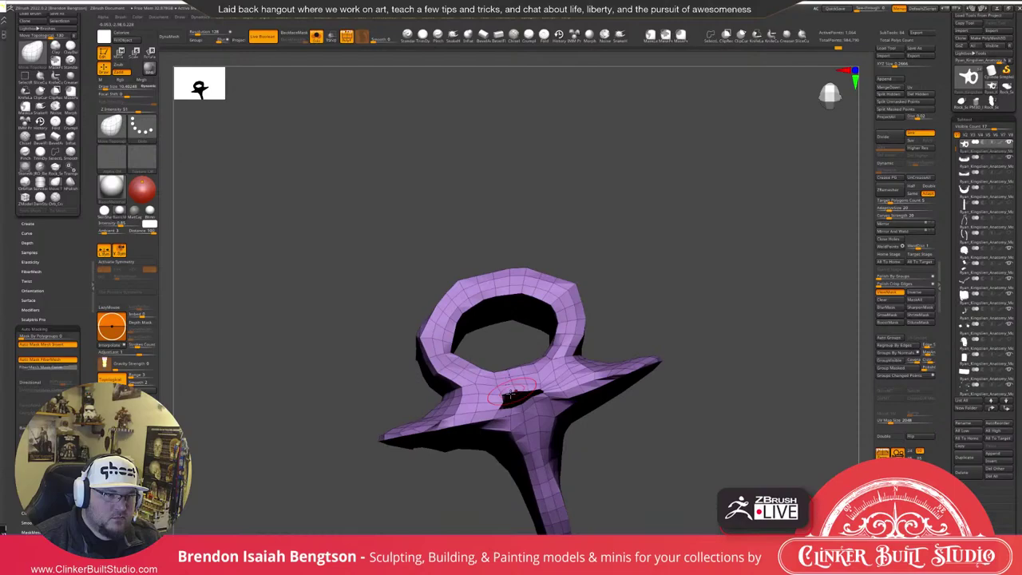
pyautogui.moveTo(680, 351); pyautogui.dragTo(709, 258)
pyautogui.keyDown('ctrl'); pyautogui.keyDown('shift'); pyautogui.click(764, 240); pyautogui.keyUp('shift'); pyautogui.keyUp('ctrl')
# Isolate the blue seventh vertebra and close the opening at the base of its spine process from both faces.
pyautogui.moveTo(764, 240); pyautogui.dragTo(746, 262)
pyautogui.keyDown('ctrl'); pyautogui.keyDown('shift'); pyautogui.click(613, 415); pyautogui.keyUp('shift'); pyautogui.keyUp('ctrl')
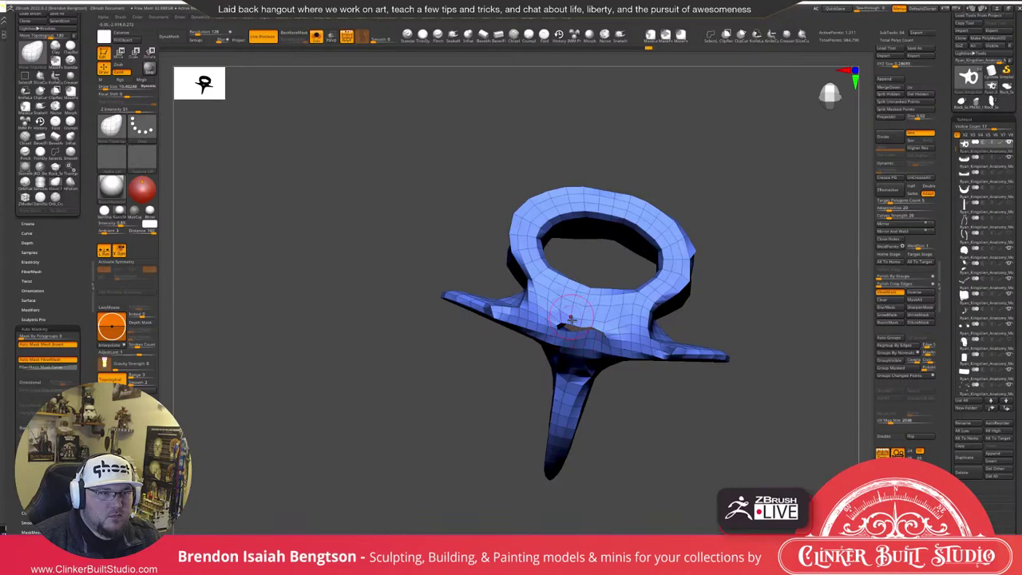
pyautogui.moveTo(562, 330)
pyautogui.mouseDown()
pyautogui.moveTo(578, 316)
pyautogui.moveTo(568, 324)
pyautogui.mouseUp()
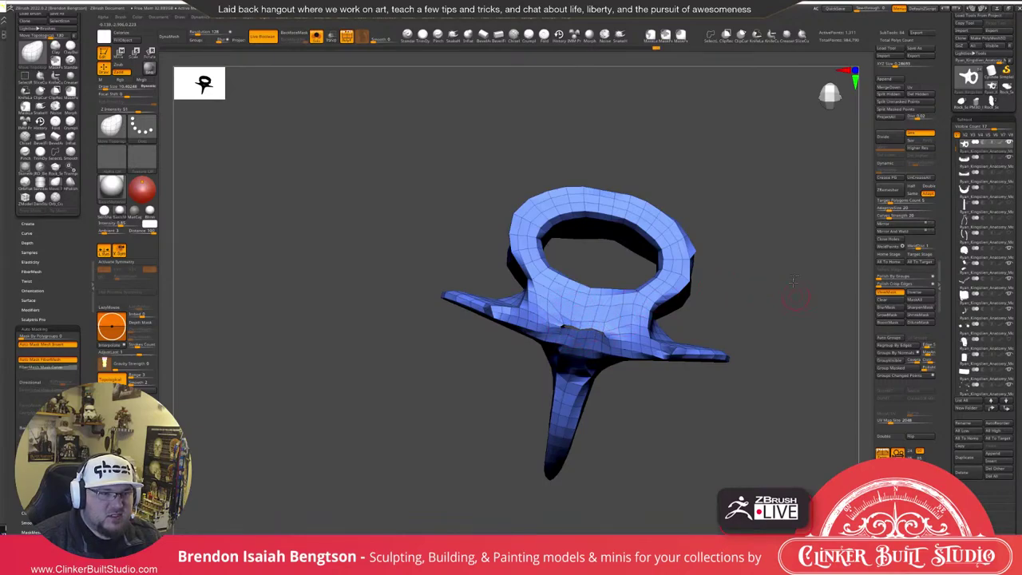
pyautogui.moveTo(798, 296); pyautogui.dragTo(792, 192)
pyautogui.moveTo(771, 277); pyautogui.dragTo(750, 178)
pyautogui.moveTo(704, 260); pyautogui.dragTo(697, 209)
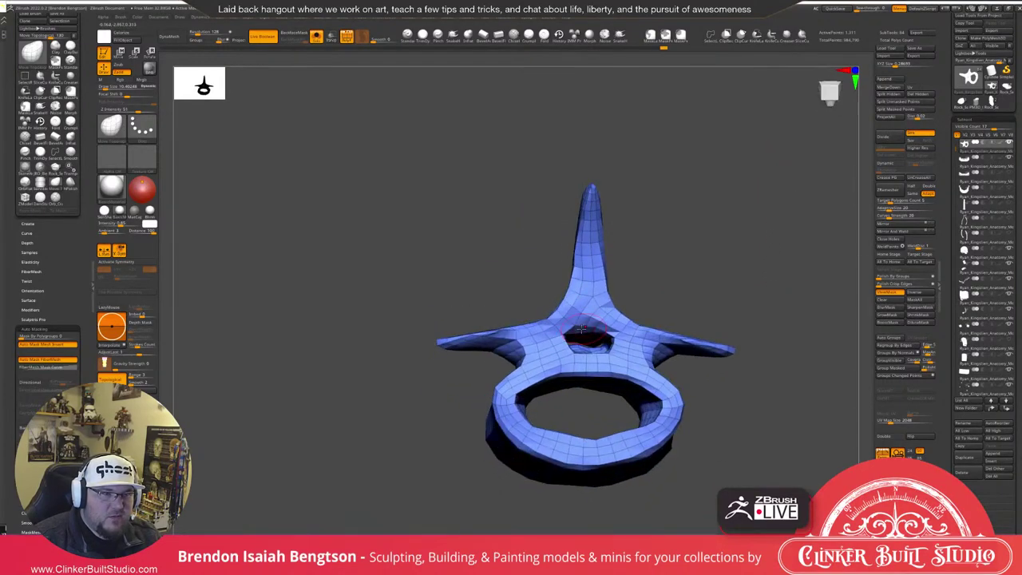
pyautogui.moveTo(570, 332)
pyautogui.mouseDown()
pyautogui.moveTo(577, 368)
pyautogui.moveTo(578, 314)
pyautogui.moveTo(590, 356)
pyautogui.moveTo(609, 343)
pyautogui.mouseUp()
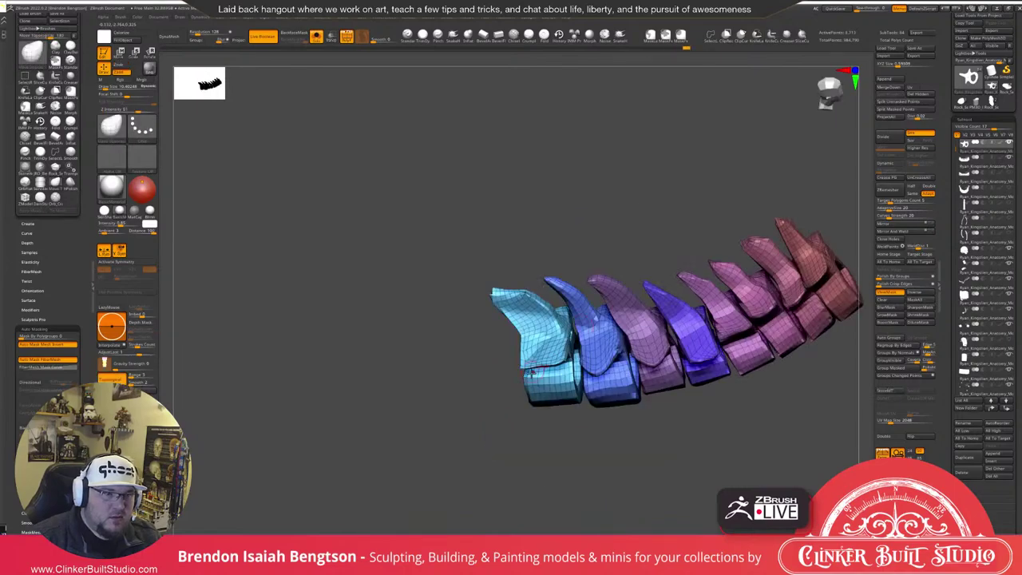
# Isolate the cyan bottom vertebra, push the edges of its small rear opening together on both faces, and show all vertebrae.
pyautogui.keyDown('ctrl'); pyautogui.keyDown('shift'); pyautogui.click(540, 339); pyautogui.keyUp('shift'); pyautogui.keyUp('ctrl')
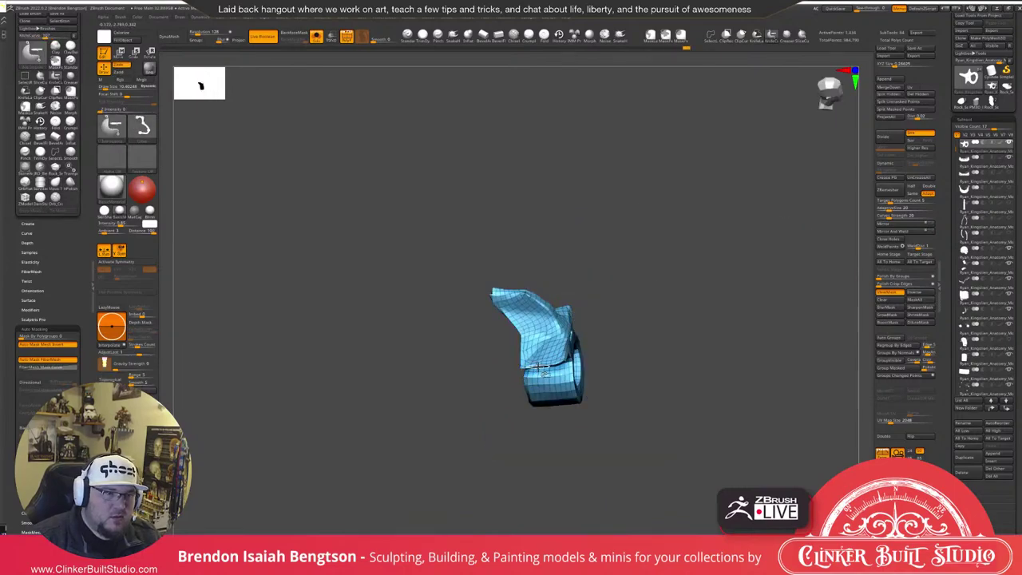
pyautogui.keyDown('alt'); pyautogui.moveTo(712, 233); pyautogui.dragTo(714, 263); pyautogui.keyUp('alt')
pyautogui.moveTo(714, 262); pyautogui.dragTo(704, 223)
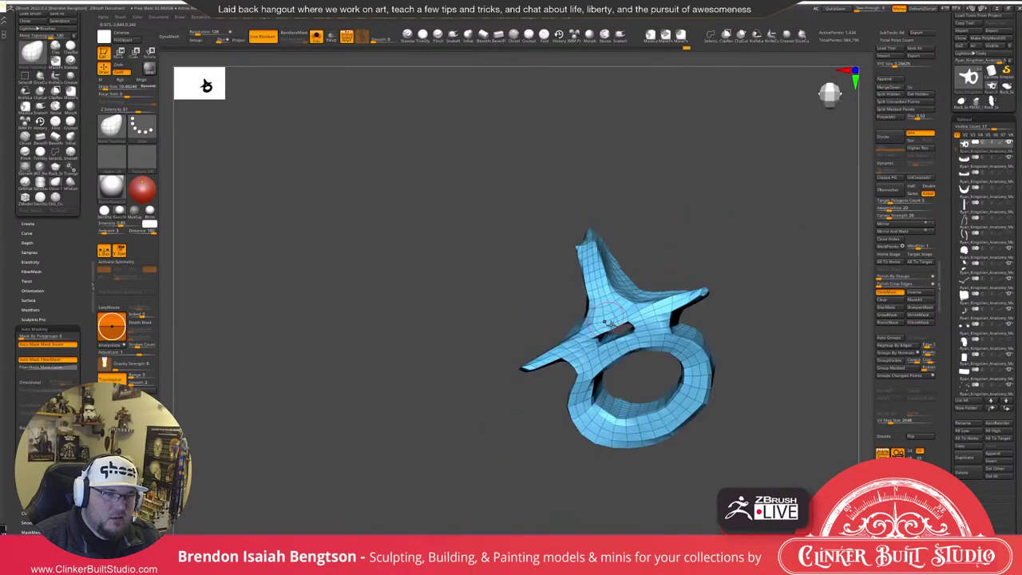
pyautogui.moveTo(623, 324)
pyautogui.mouseDown()
pyautogui.moveTo(601, 340)
pyautogui.moveTo(621, 333)
pyautogui.moveTo(616, 325)
pyautogui.mouseUp()
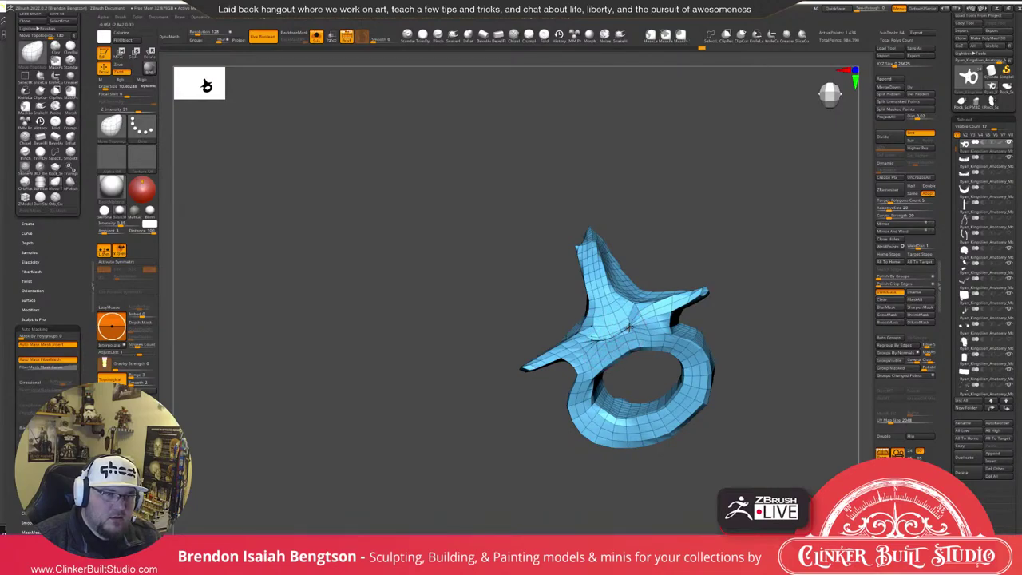
pyautogui.moveTo(696, 240)
pyautogui.mouseDown()
pyautogui.moveTo(809, 201)
pyautogui.moveTo(771, 235)
pyautogui.mouseUp()
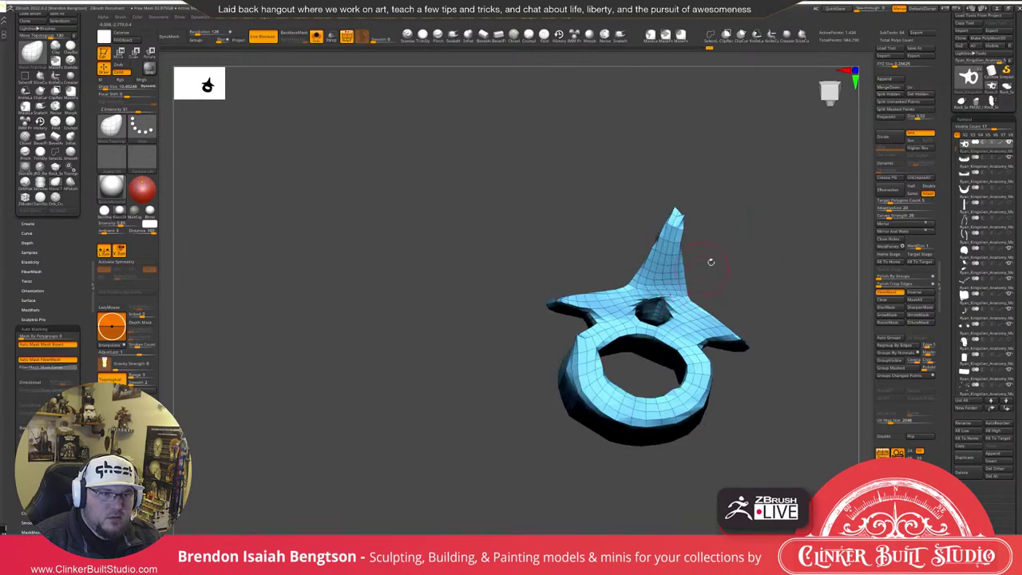
pyautogui.moveTo(711, 261)
pyautogui.mouseDown()
pyautogui.moveTo(699, 291)
pyautogui.moveTo(637, 322)
pyautogui.moveTo(658, 329)
pyautogui.moveTo(643, 334)
pyautogui.moveTo(665, 330)
pyautogui.mouseUp()
pyautogui.moveTo(762, 216); pyautogui.dragTo(782, 297)
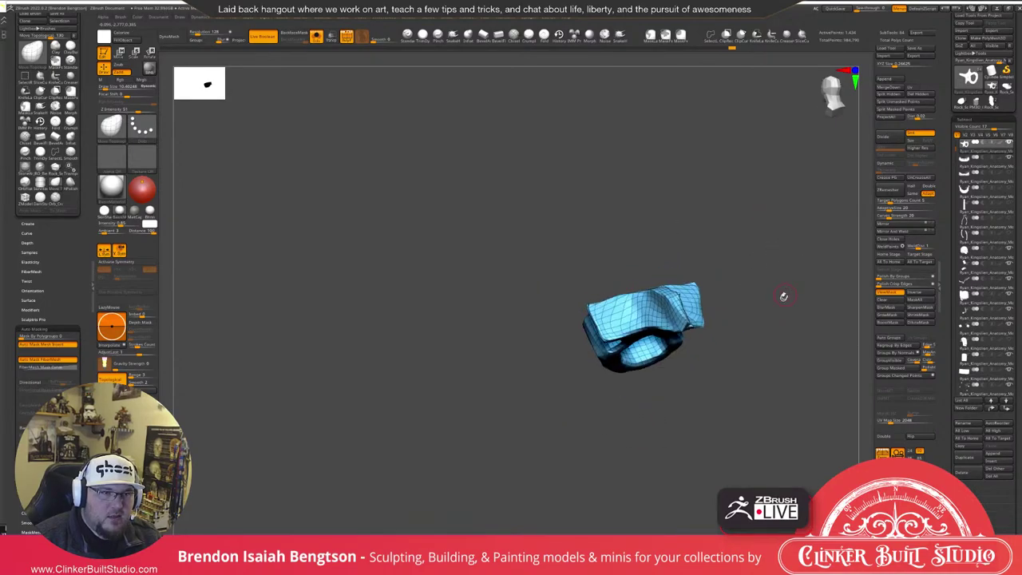
pyautogui.keyDown('ctrl'); pyautogui.keyDown('shift'); pyautogui.click(755, 368); pyautogui.keyUp('shift'); pyautogui.keyUp('ctrl')
# Try to DynaMesh the complete set of vertebrae, and undo the attempt.
pyautogui.moveTo(775, 239)
pyautogui.mouseDown()
pyautogui.moveTo(755, 247)
pyautogui.moveTo(762, 347)
pyautogui.mouseUp()
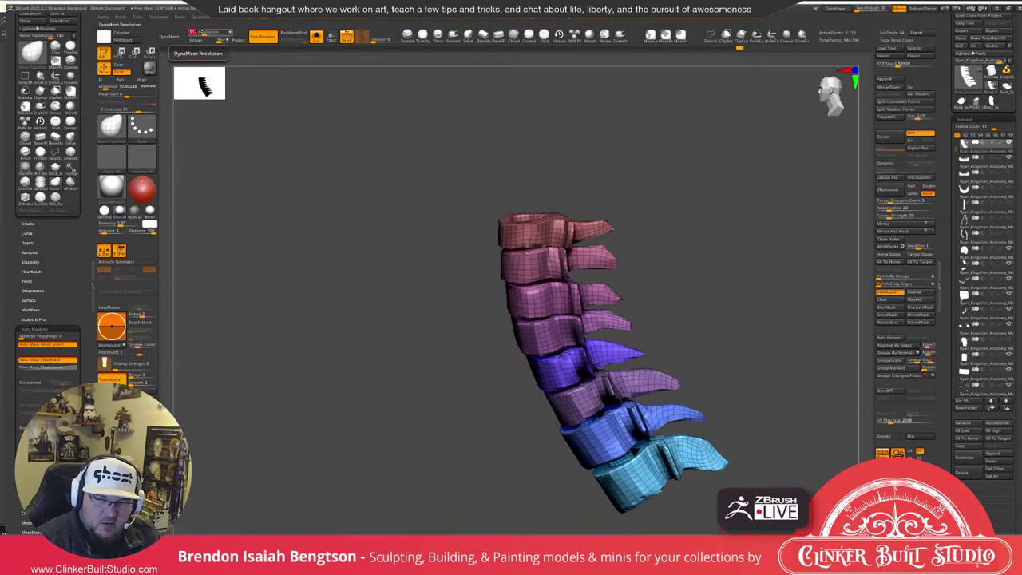
pyautogui.click(171, 37)
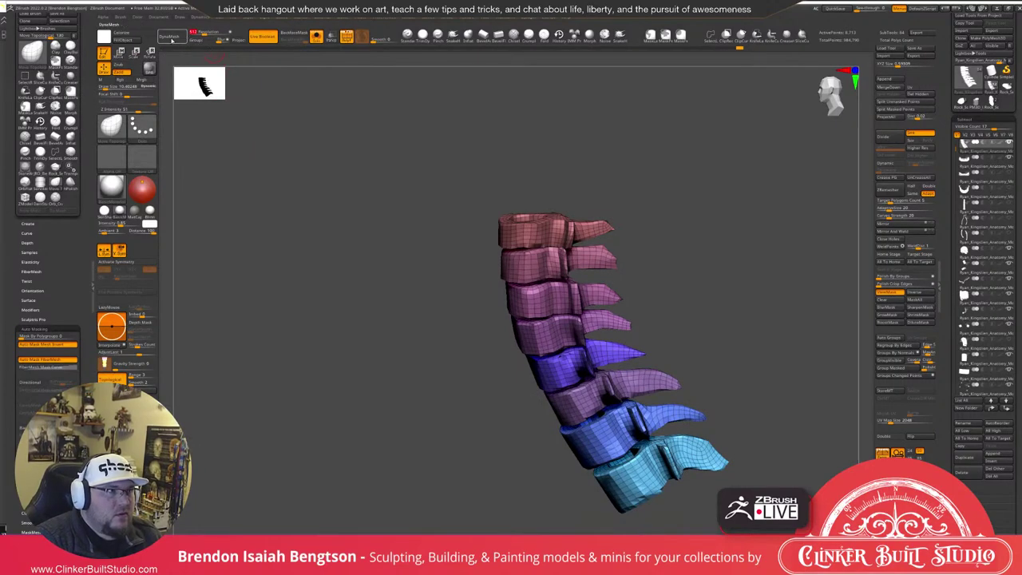
pyautogui.moveTo(625, 210); pyautogui.dragTo(759, 301)
pyautogui.hotkey('ctrl', 'z')
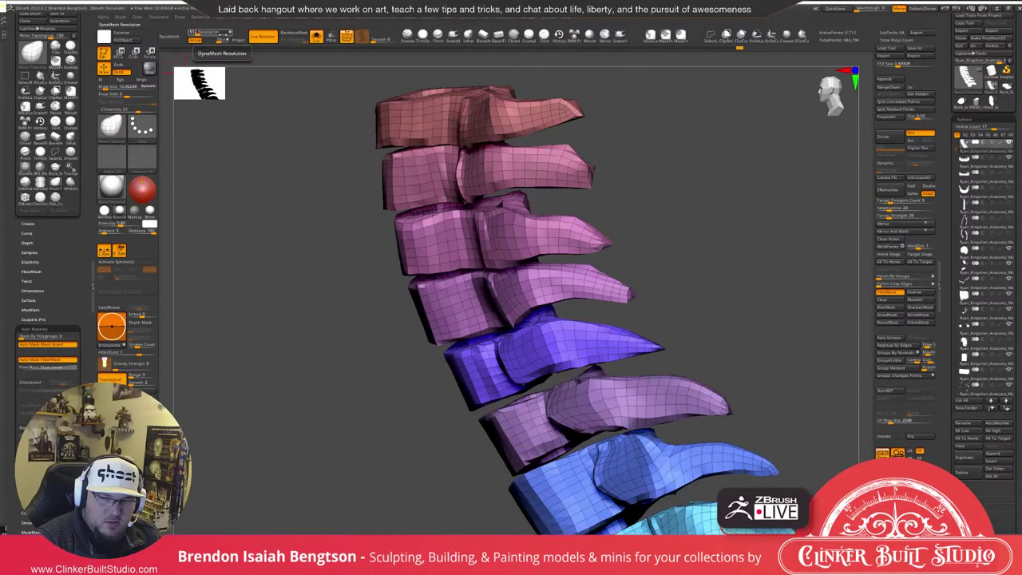
# Set the DynaMesh resolution to 512 and remesh the vertebrae.
pyautogui.keyDown('alt'); pyautogui.moveTo(355, 244); pyautogui.dragTo(335, 206); pyautogui.keyUp('alt')
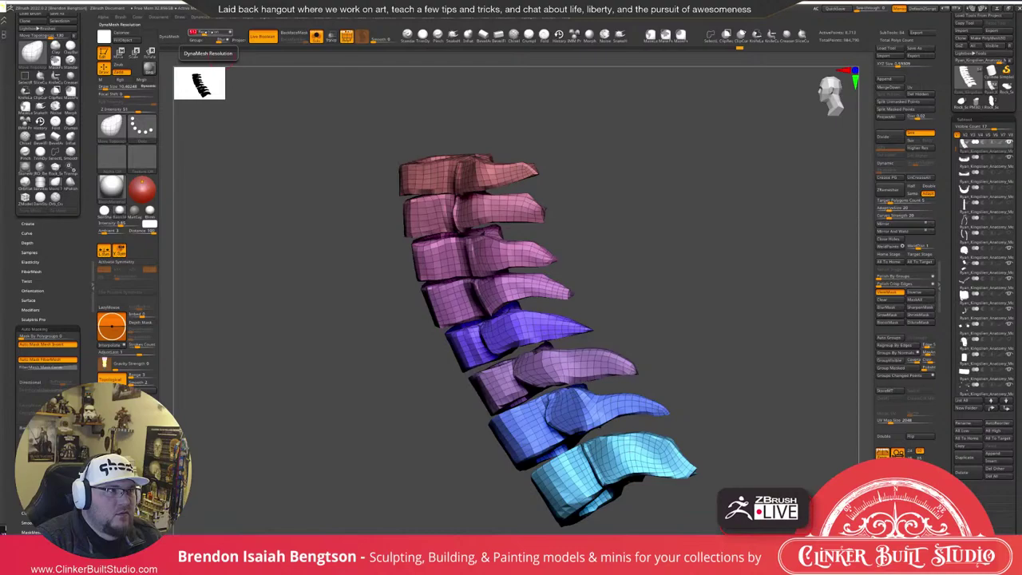
pyautogui.press('Return')
pyautogui.click(170, 36)
pyautogui.moveTo(693, 189); pyautogui.dragTo(695, 167)
pyautogui.keyDown('alt'); pyautogui.moveTo(706, 235); pyautogui.dragTo(680, 170); pyautogui.keyUp('alt')
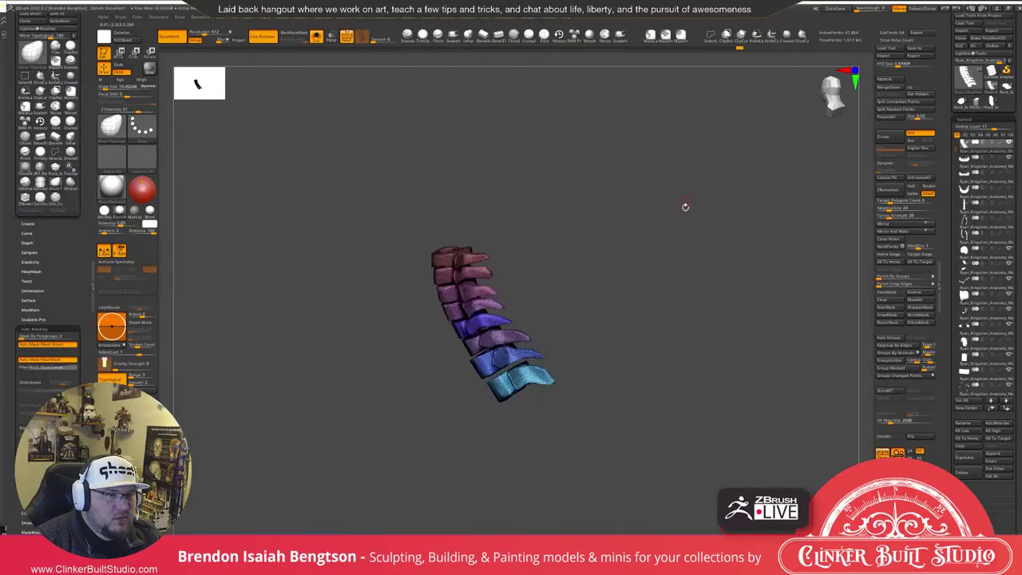
pyautogui.moveTo(685, 208); pyautogui.dragTo(680, 254)
# Return to the full model, select the tube running through the vertebrae and make the surrounding parts transparent.
pyautogui.hotkey('ctrl', 'shift', 'f')
pyautogui.keyDown('alt'); pyautogui.click(506, 259); pyautogui.keyUp('alt')
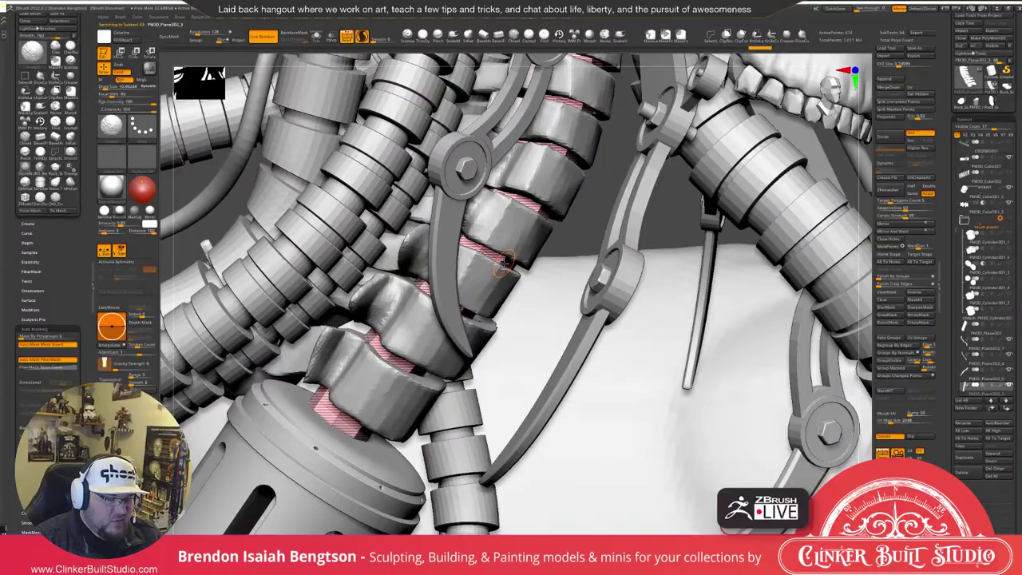
pyautogui.hotkey('shift', 't')
pyautogui.moveTo(545, 207)
pyautogui.mouseDown()
pyautogui.moveTo(514, 190)
pyautogui.moveTo(553, 206)
pyautogui.moveTo(539, 207)
pyautogui.mouseUp()
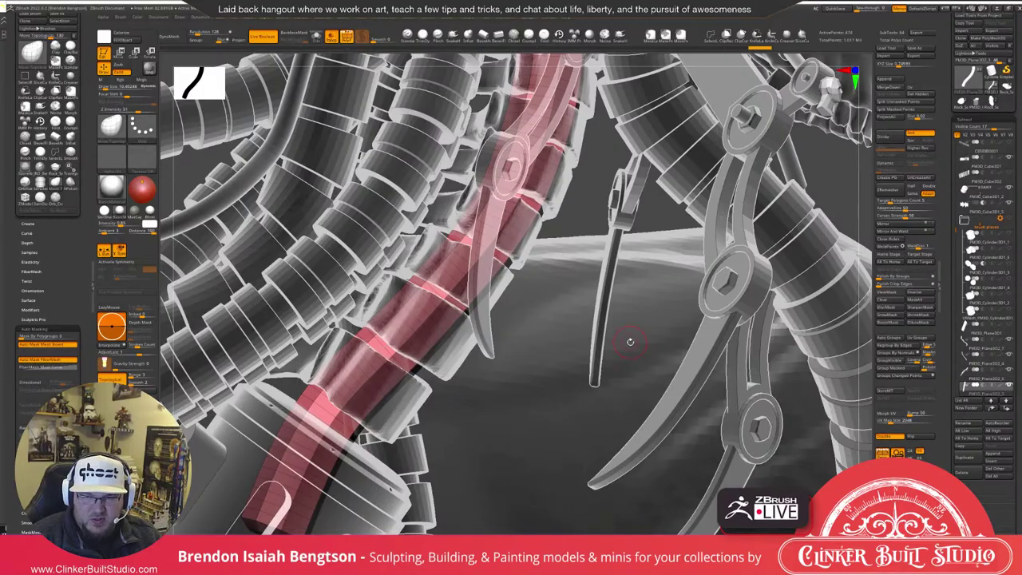
# Examine how the tube runs through the vertebrae from the front and side, viewing it both isolated and within the full model.
pyautogui.keyDown('alt'); pyautogui.moveTo(642, 342); pyautogui.dragTo(715, 277); pyautogui.keyUp('alt')
pyautogui.moveTo(775, 264); pyautogui.dragTo(576, 369)
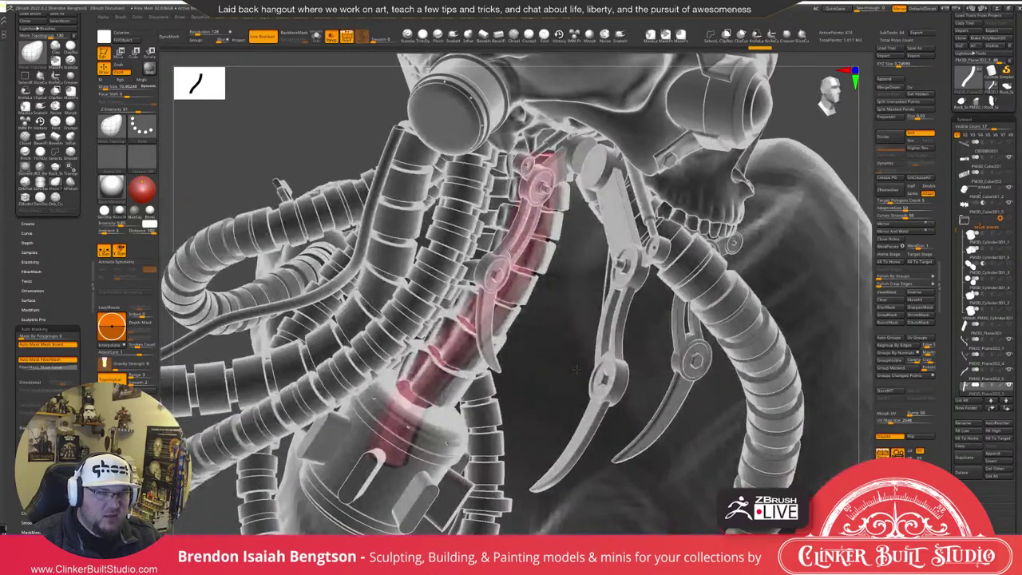
pyautogui.moveTo(573, 319); pyautogui.dragTo(635, 310)
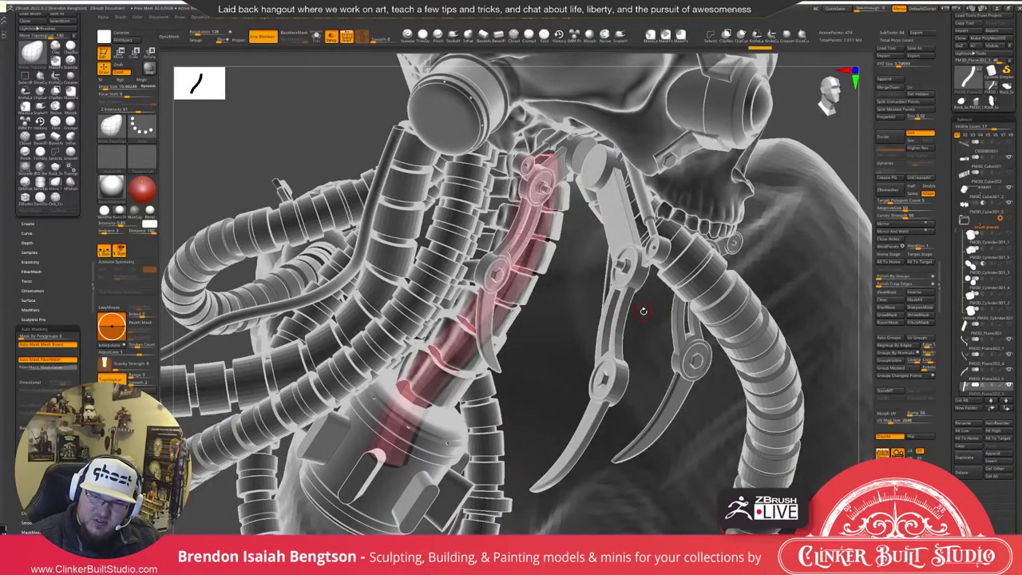
pyautogui.keyDown('alt'); pyautogui.moveTo(556, 350); pyautogui.dragTo(710, 351); pyautogui.keyUp('alt')
pyautogui.moveTo(804, 342); pyautogui.dragTo(591, 292)
pyautogui.press('space')
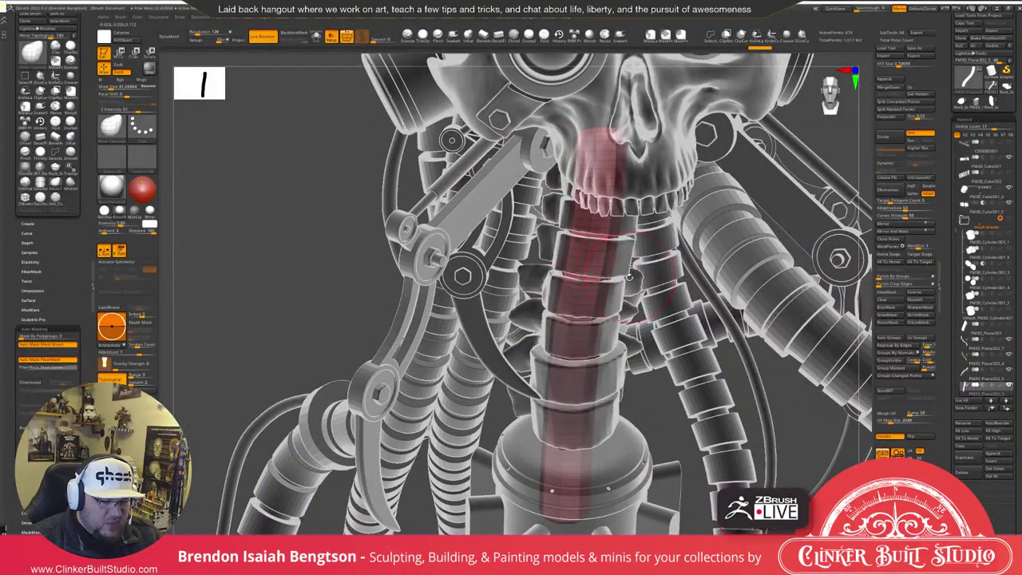
pyautogui.hotkey('shift', 'alt', 's')
pyautogui.moveTo(669, 282)
pyautogui.mouseDown()
pyautogui.moveTo(710, 286)
pyautogui.moveTo(691, 308)
pyautogui.moveTo(677, 301)
pyautogui.moveTo(689, 293)
pyautogui.mouseUp()
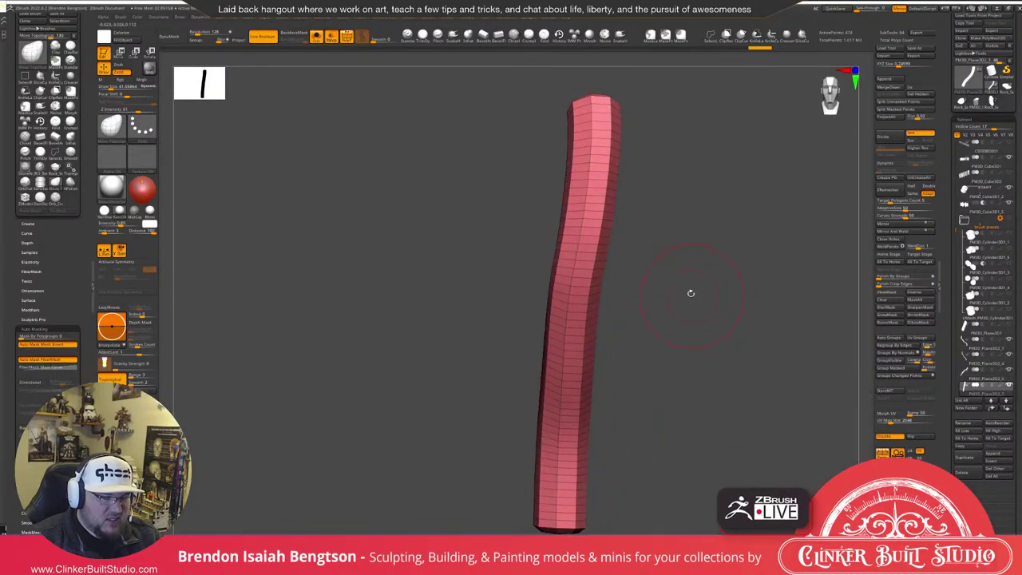
pyautogui.hotkey('shift', 'ctrl', 's')
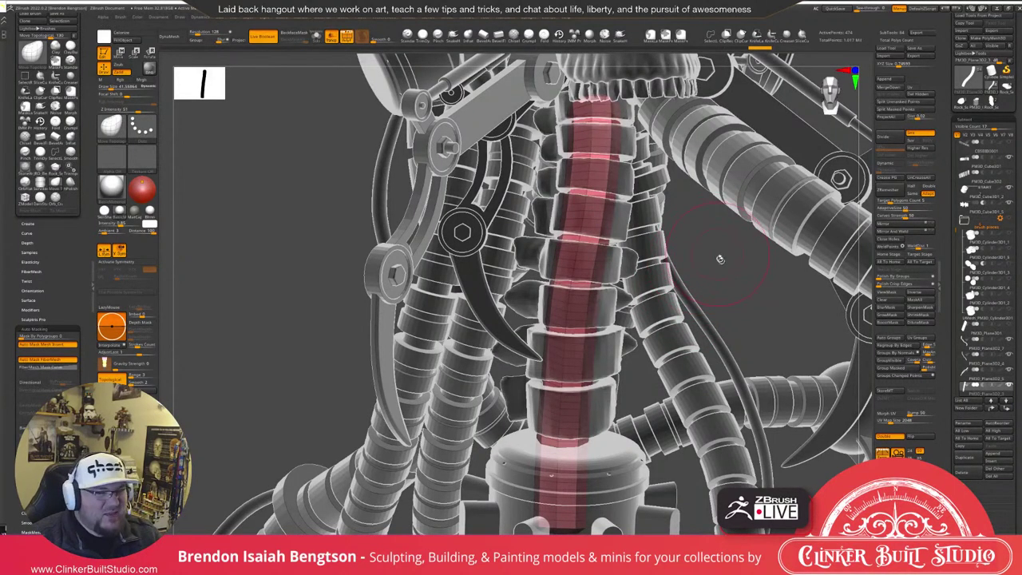
pyautogui.press('space')
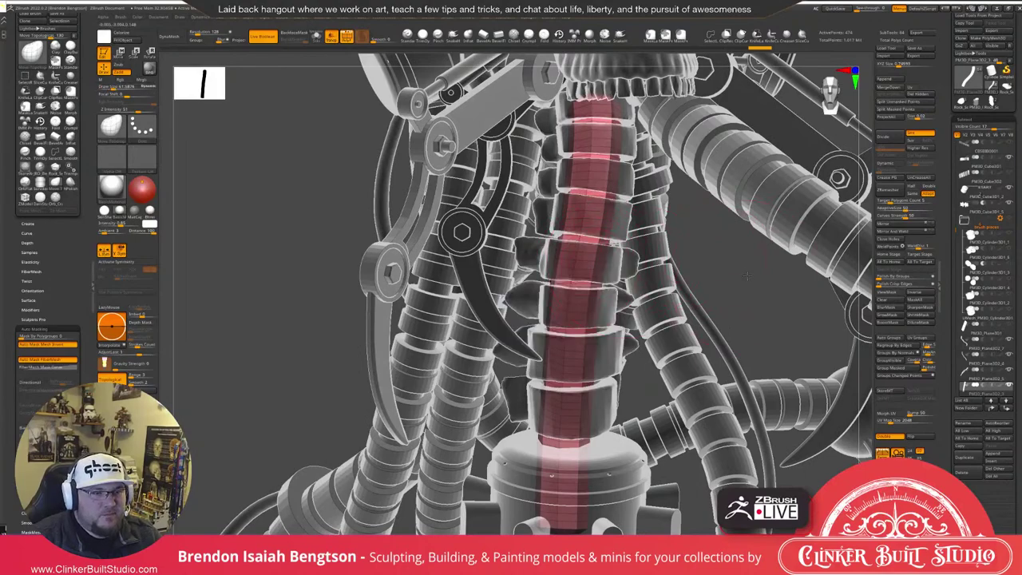
pyautogui.moveTo(732, 278); pyautogui.dragTo(738, 253)
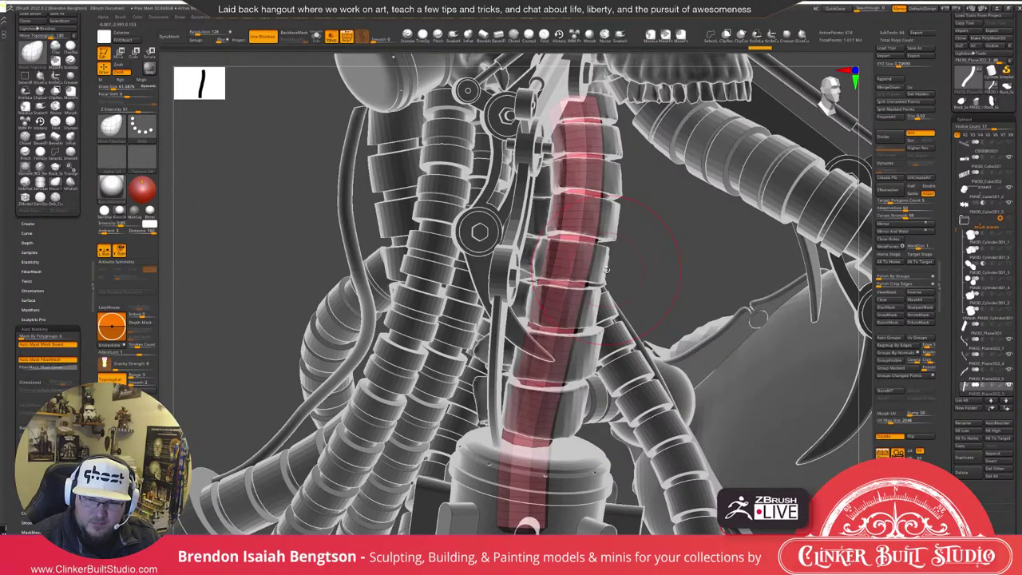
pyautogui.keyDown('alt'); pyautogui.moveTo(606, 270); pyautogui.dragTo(605, 246); pyautogui.keyUp('alt')
pyautogui.moveTo(655, 269)
pyautogui.mouseDown()
pyautogui.moveTo(343, 256)
pyautogui.moveTo(535, 248)
pyautogui.moveTo(684, 260)
pyautogui.moveTo(706, 233)
pyautogui.moveTo(702, 209)
pyautogui.mouseUp()
pyautogui.keyDown('ctrl'); pyautogui.click(692, 260); pyautogui.keyUp('ctrl')
pyautogui.moveTo(740, 150); pyautogui.dragTo(766, 165)
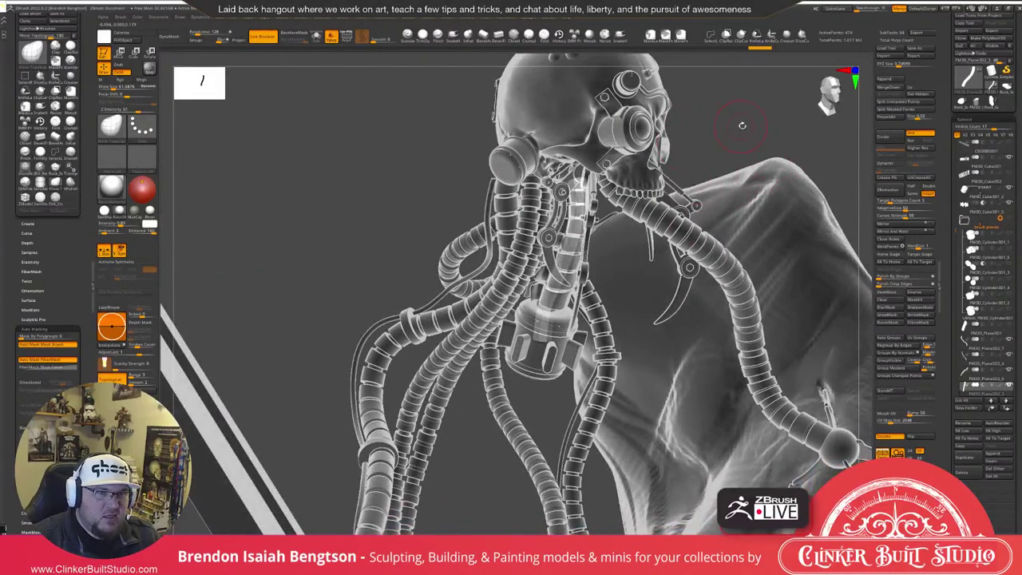
# Select the vertebrae, set their DynaMesh resolution to 1024 and display their polygroup wireframe.
pyautogui.keyDown('alt'); pyautogui.moveTo(741, 125); pyautogui.dragTo(777, 244); pyautogui.keyUp('alt')
pyautogui.keyDown('alt'); pyautogui.click(530, 267); pyautogui.keyUp('alt')
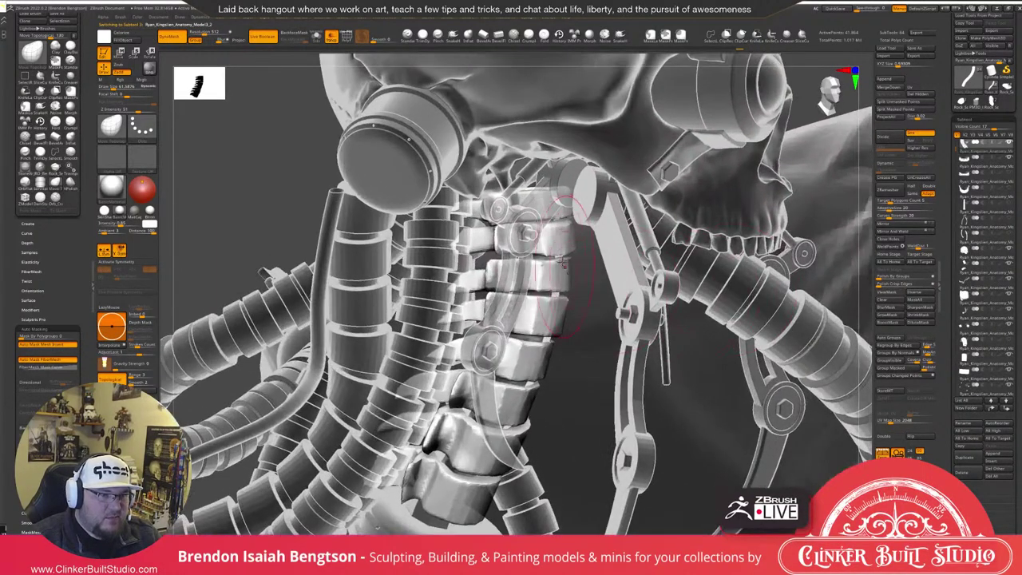
pyautogui.moveTo(598, 304); pyautogui.dragTo(543, 281)
pyautogui.moveTo(565, 318); pyautogui.dragTo(549, 339, button='right')
pyautogui.keyDown('alt'); pyautogui.click(573, 305); pyautogui.keyUp('alt')
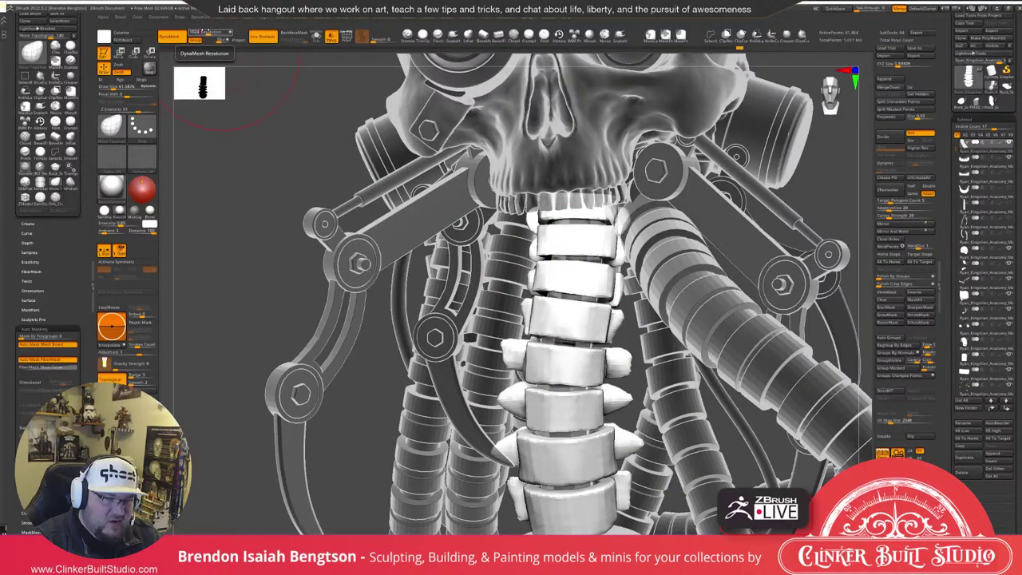
pyautogui.hotkey('shift', 'f')
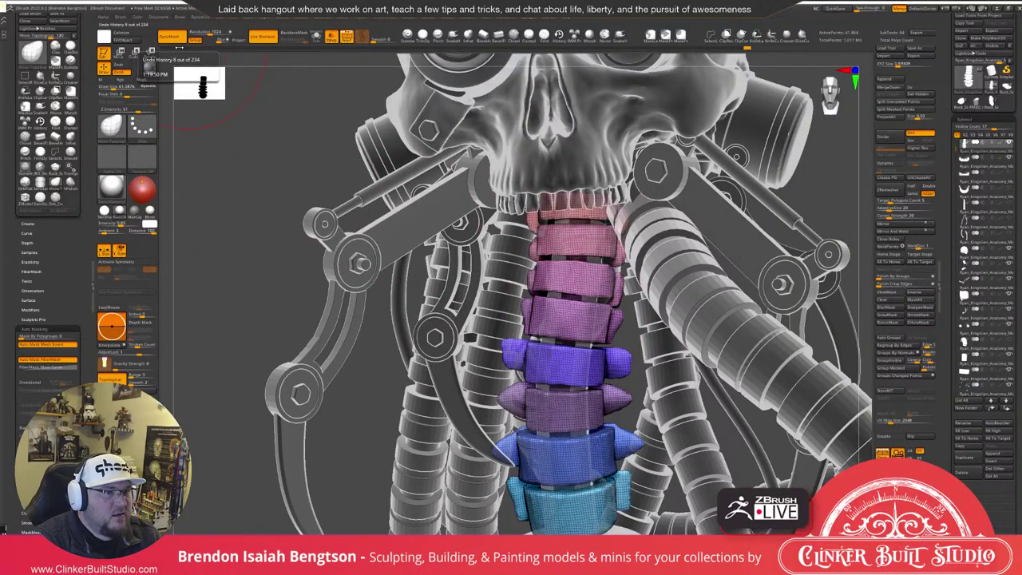
# Isolate the vertebrae and examine their mesh and polygroups from the front and both sides.
pyautogui.press('space')
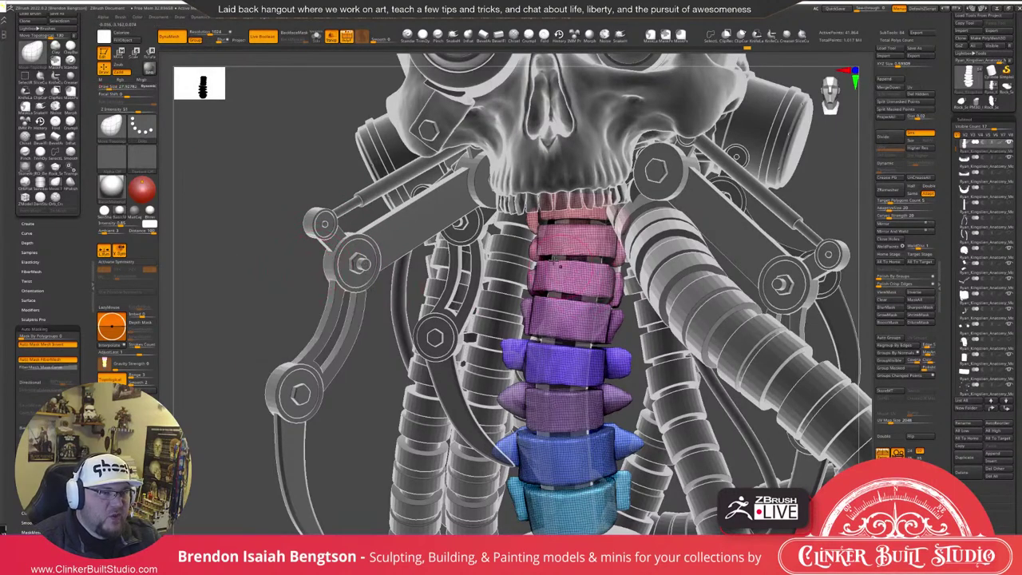
pyautogui.moveTo(576, 297); pyautogui.dragTo(658, 299, button='right')
pyautogui.moveTo(536, 295); pyautogui.dragTo(584, 217, button='right')
pyautogui.hotkey('alt', 's')
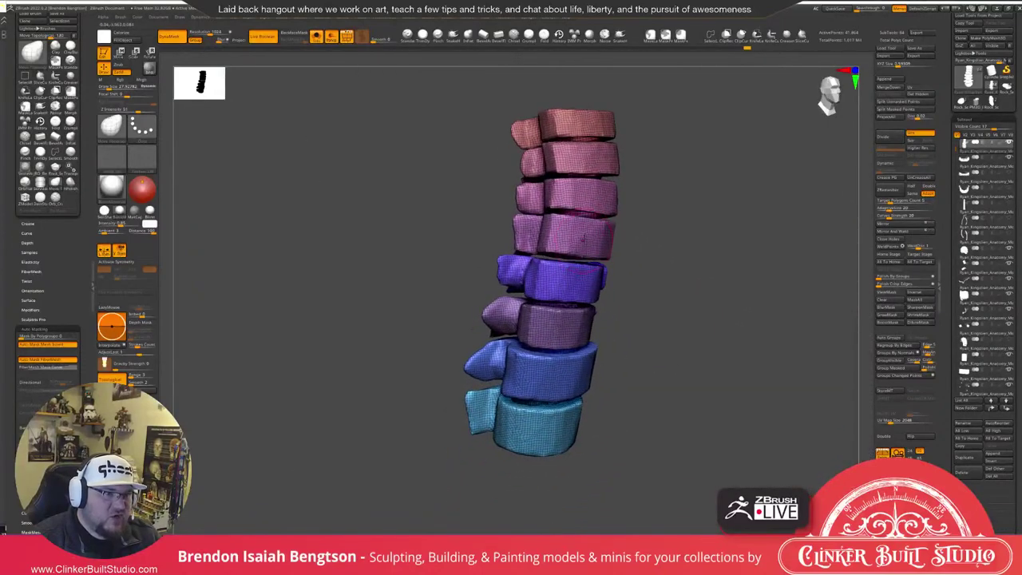
pyautogui.moveTo(563, 255); pyautogui.dragTo(550, 294, button='right')
pyautogui.moveTo(762, 185); pyautogui.dragTo(755, 183)
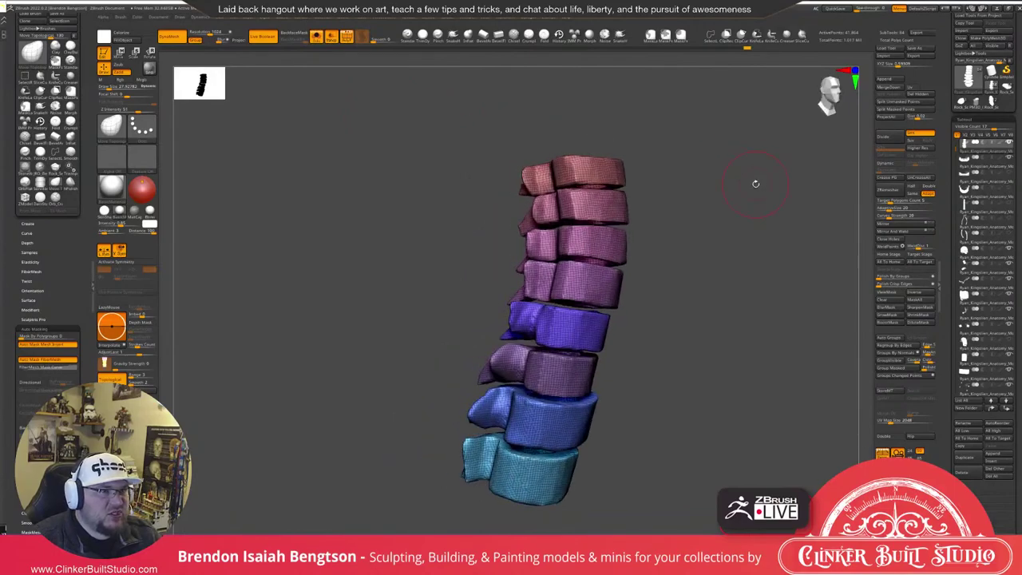
pyautogui.moveTo(766, 240); pyautogui.dragTo(743, 230)
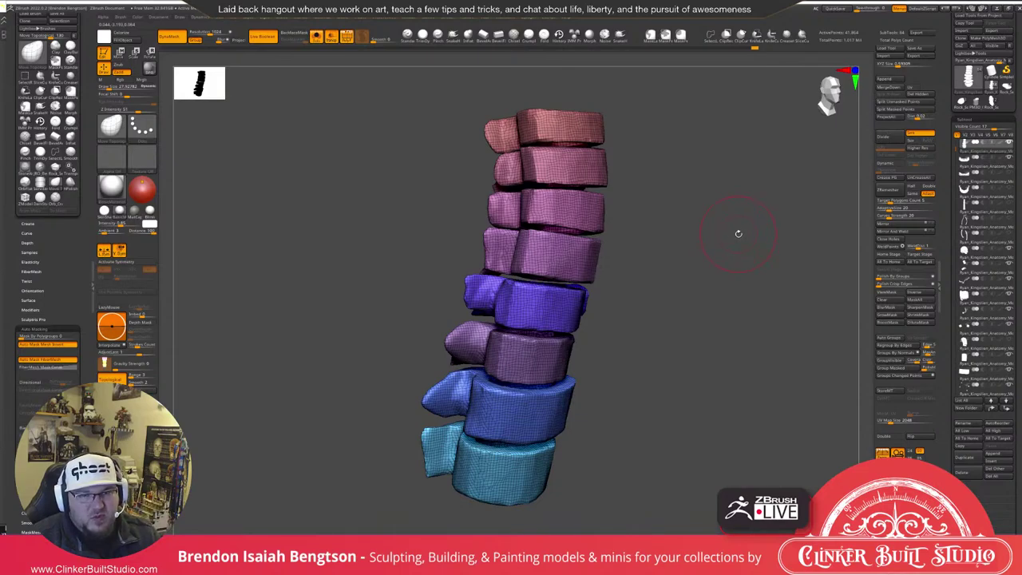
pyautogui.moveTo(750, 241); pyautogui.dragTo(740, 243)
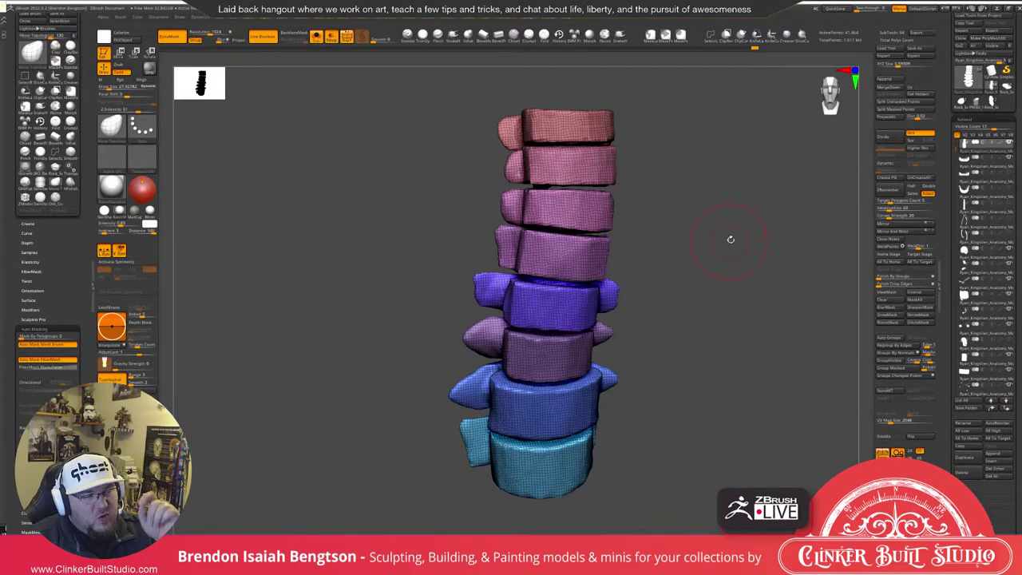
pyautogui.moveTo(731, 239)
pyautogui.mouseDown()
pyautogui.moveTo(712, 215)
pyautogui.moveTo(741, 205)
pyautogui.mouseUp()
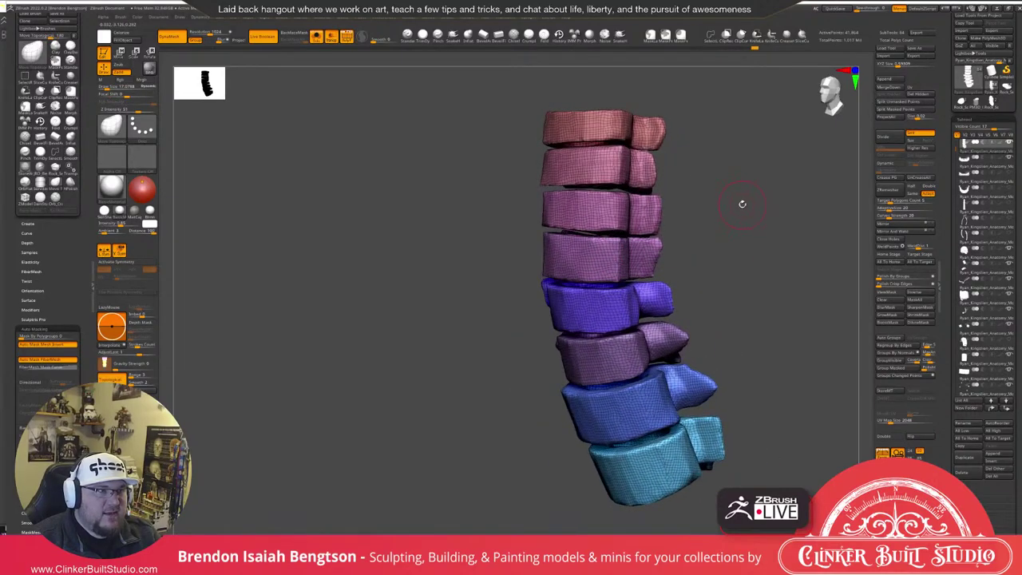
# Remesh the isolated vertebrae with DynaMesh at resolution 1024, switching DynaMesh off and on again to rebuild the whole mesh.
pyautogui.moveTo(449, 342); pyautogui.dragTo(480, 359)
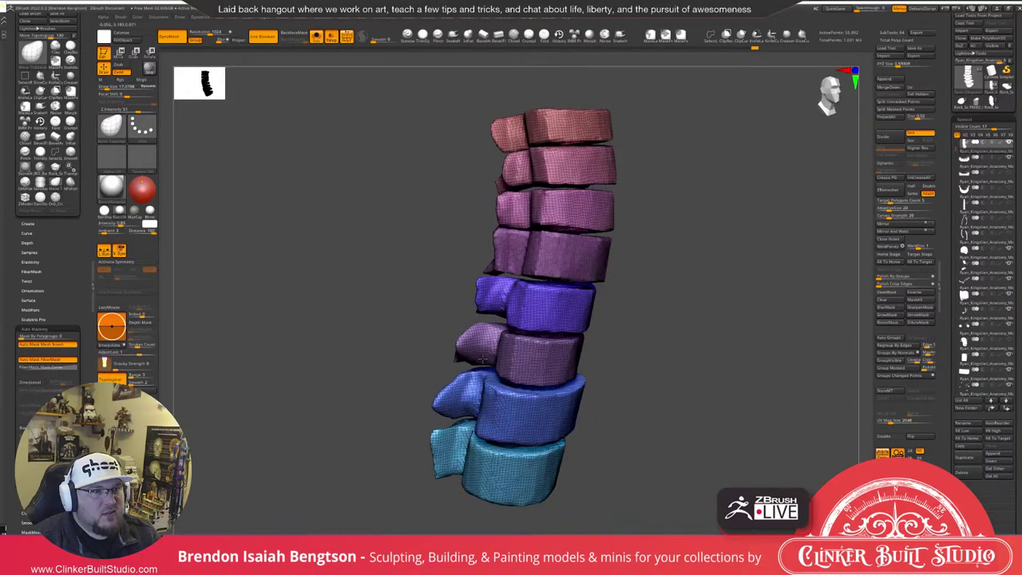
pyautogui.moveTo(481, 358); pyautogui.dragTo(497, 358)
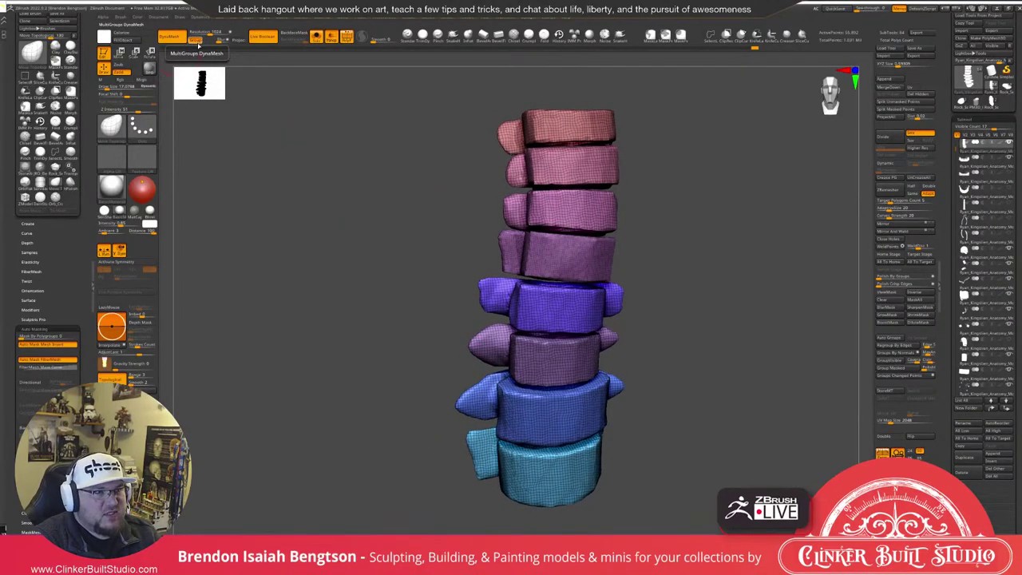
pyautogui.moveTo(643, 209); pyautogui.dragTo(617, 214)
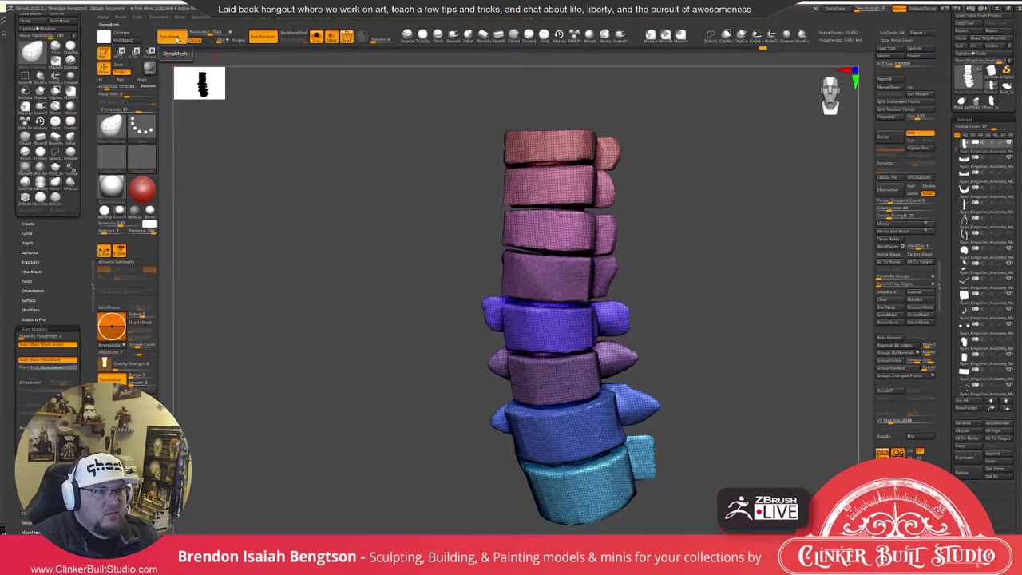
pyautogui.keyDown('ctrl'); pyautogui.moveTo(297, 212); pyautogui.dragTo(381, 310); pyautogui.keyUp('ctrl')
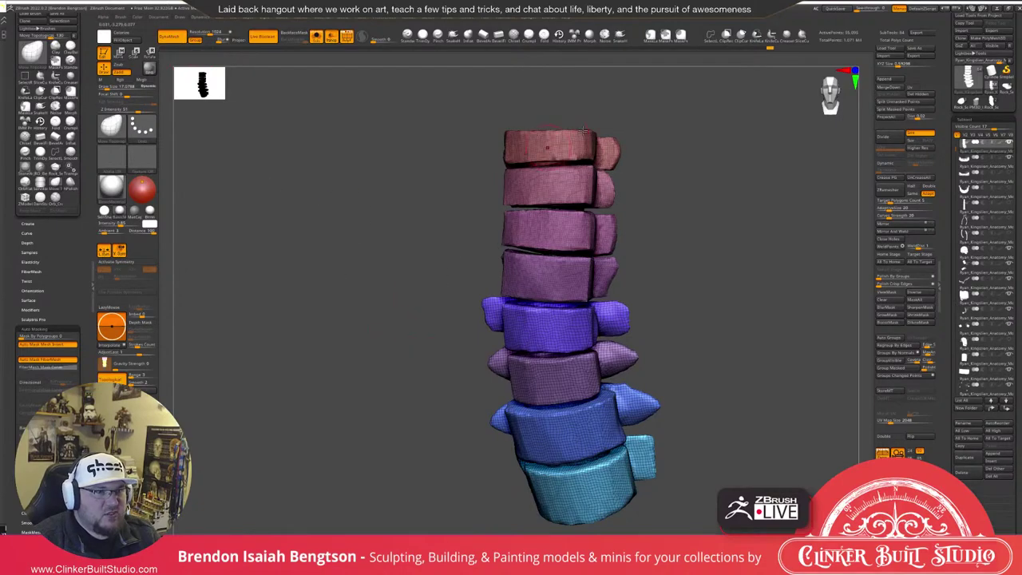
pyautogui.keyDown('alt'); pyautogui.moveTo(755, 263); pyautogui.dragTo(650, 229); pyautogui.keyUp('alt')
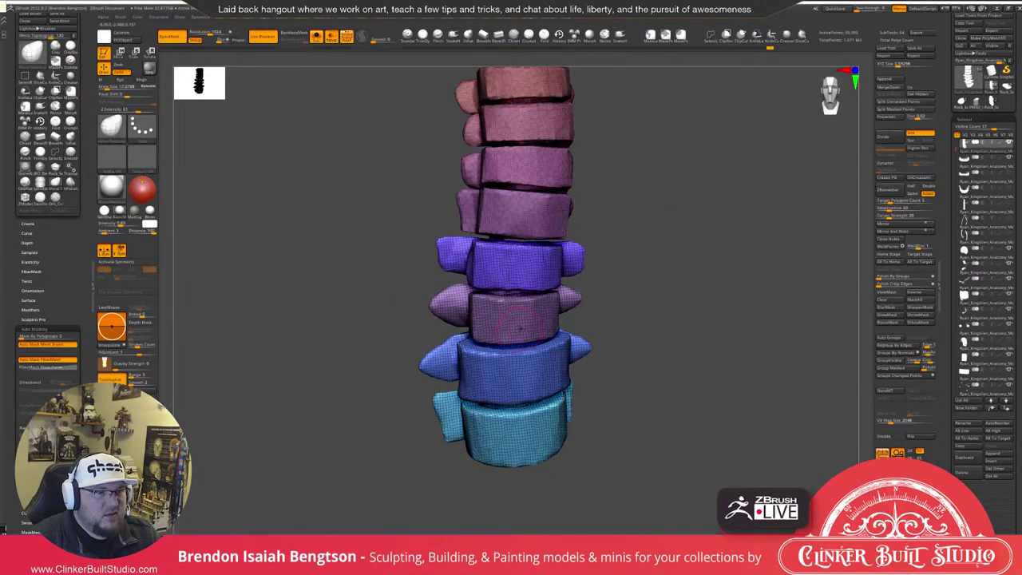
pyautogui.keyDown('shift'); pyautogui.moveTo(523, 376); pyautogui.dragTo(533, 425); pyautogui.keyUp('shift')
pyautogui.moveTo(431, 169); pyautogui.dragTo(411, 165)
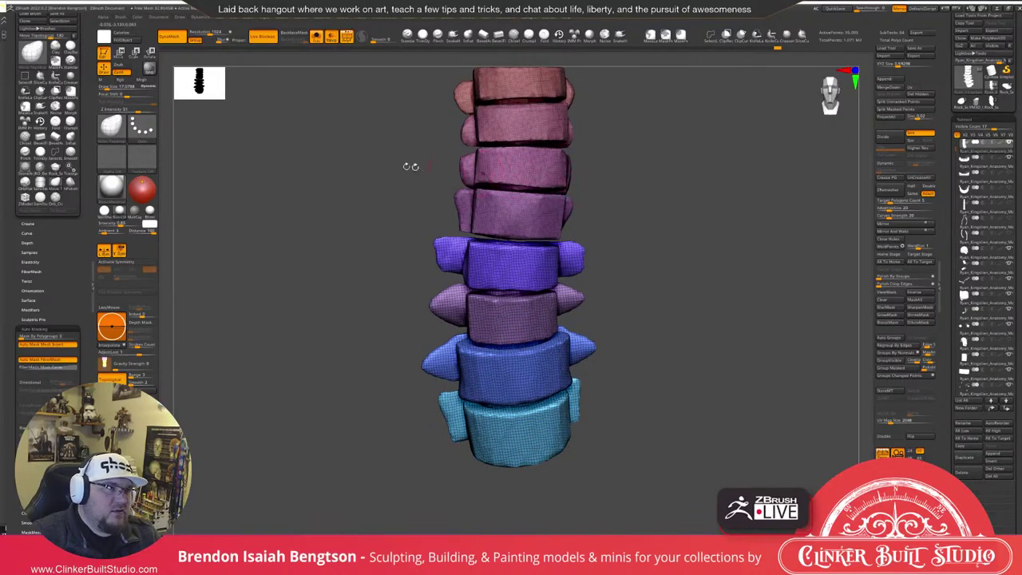
pyautogui.click(171, 37)
pyautogui.click(170, 37)
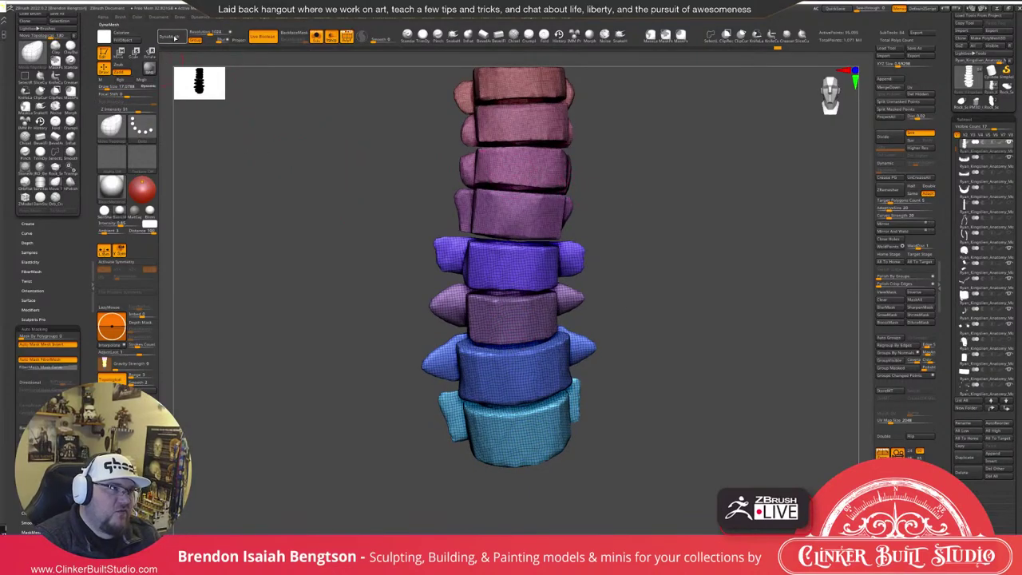
pyautogui.keyDown('alt'); pyautogui.moveTo(707, 214); pyautogui.dragTo(734, 237); pyautogui.keyUp('alt')
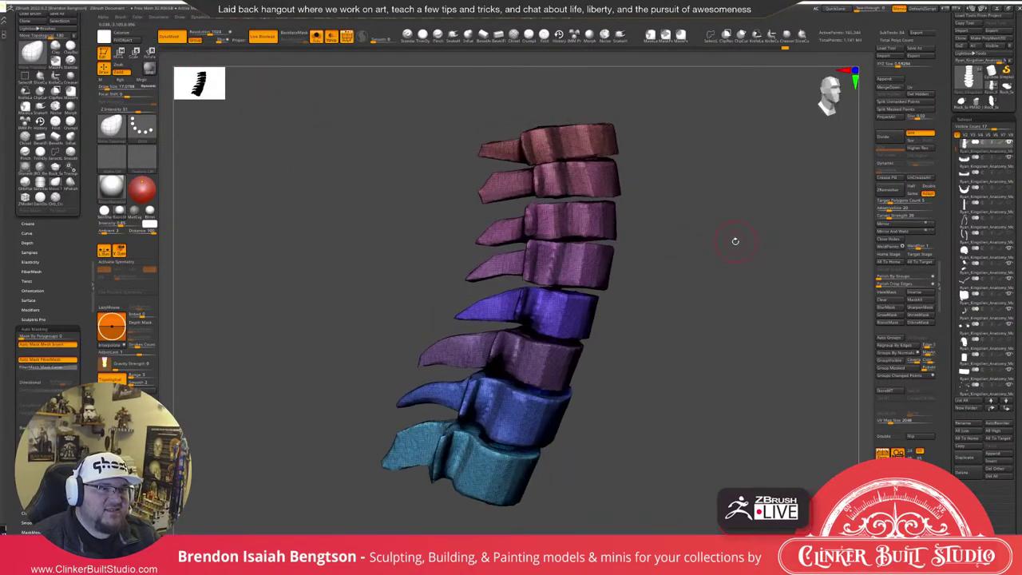
# Hide the polygroup wireframe on the vertebrae and switch to the Move Topological brush.
pyautogui.hotkey('shift', 'f')
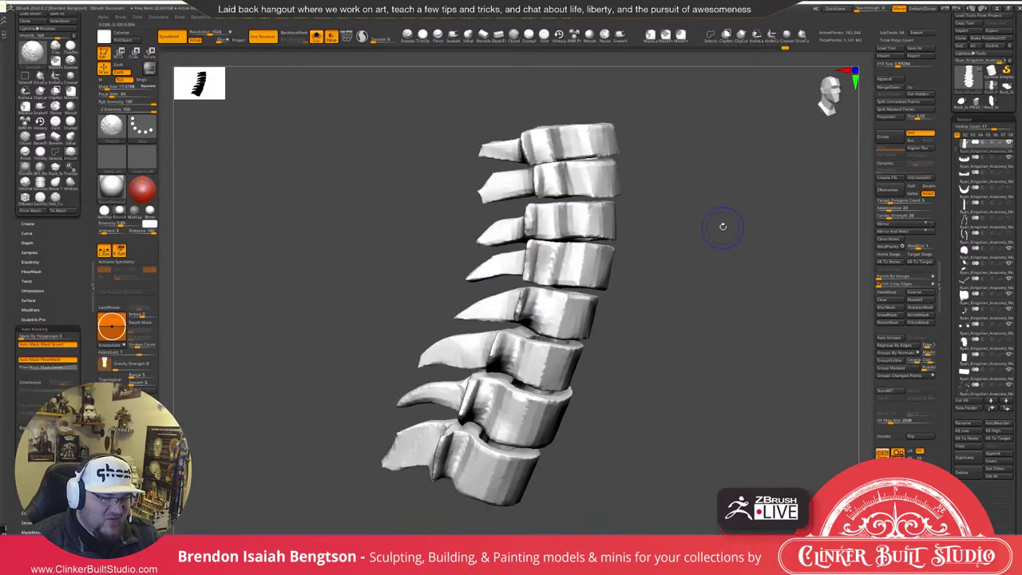
pyautogui.press('b')
pyautogui.press('m')
pyautogui.press('t')
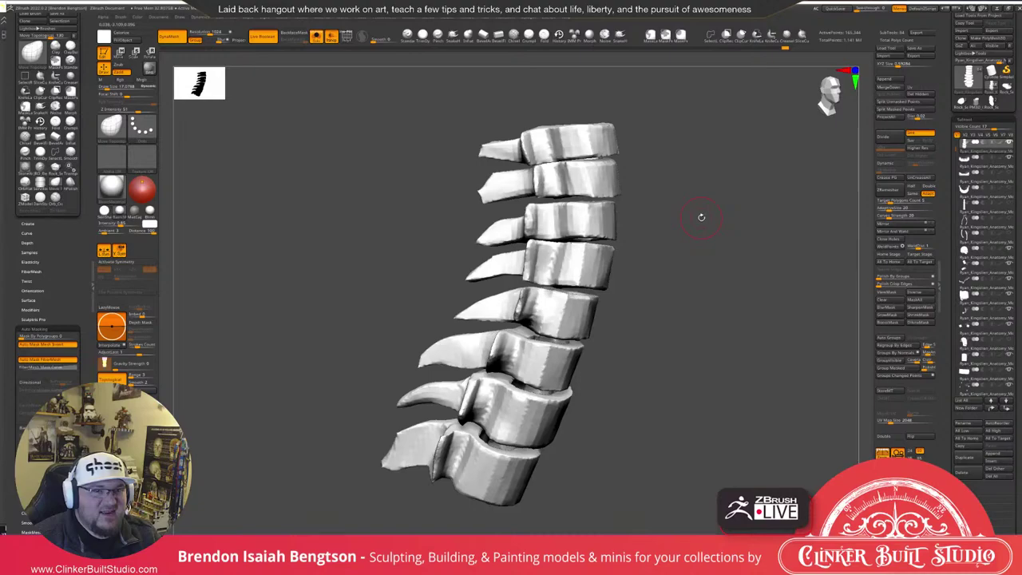
pyautogui.moveTo(701, 217); pyautogui.dragTo(604, 246)
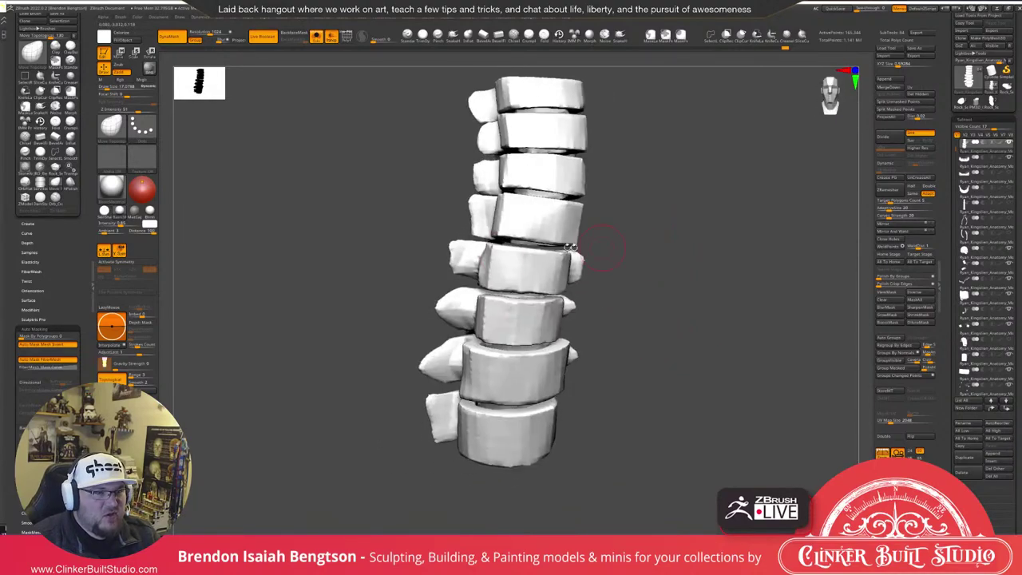
pyautogui.moveTo(691, 231); pyautogui.dragTo(525, 273)
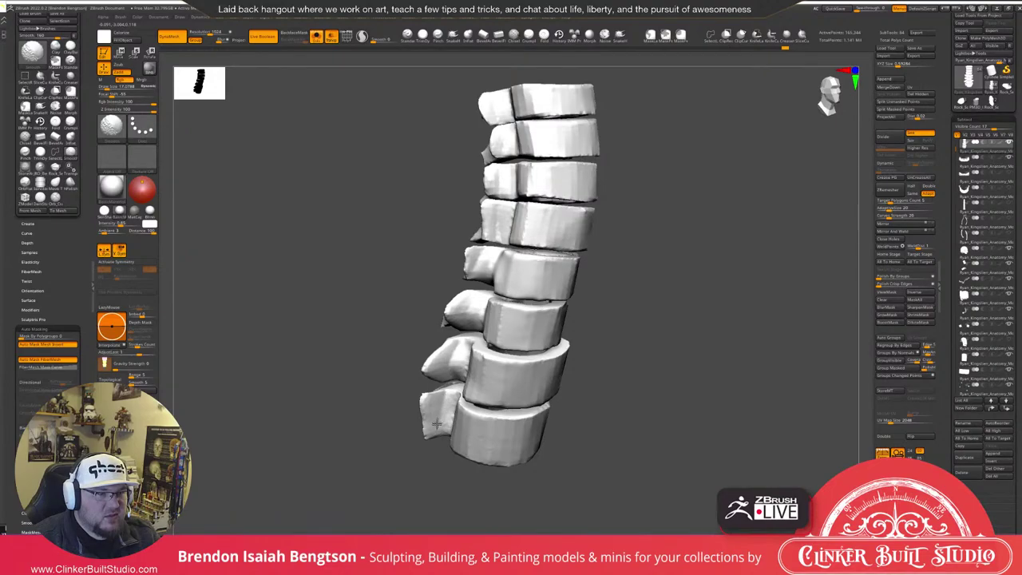
# Apply ClayPolish to the vertebrae and inspect their surfaces from the sides, rear and below.
pyautogui.click(965, 119)
pyautogui.click(966, 129)
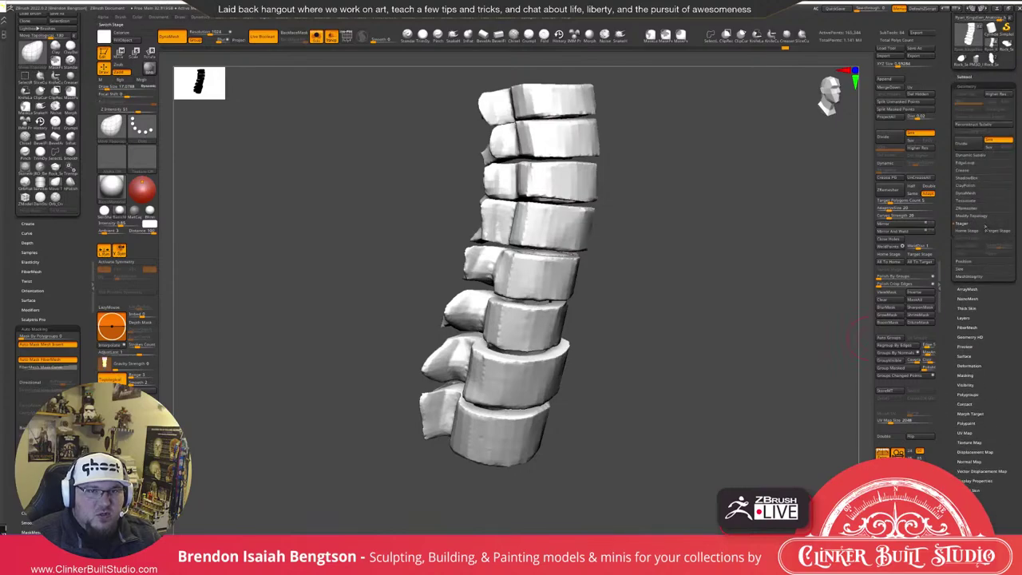
pyautogui.click(966, 185)
pyautogui.moveTo(614, 343); pyautogui.dragTo(692, 345)
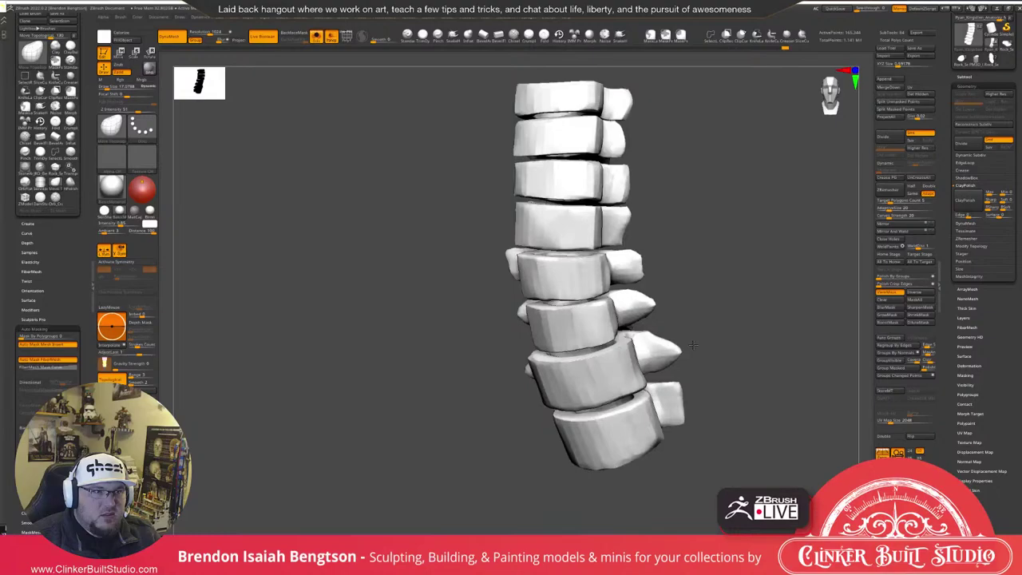
pyautogui.moveTo(693, 345); pyautogui.dragTo(745, 269)
pyautogui.moveTo(673, 359); pyautogui.dragTo(563, 278)
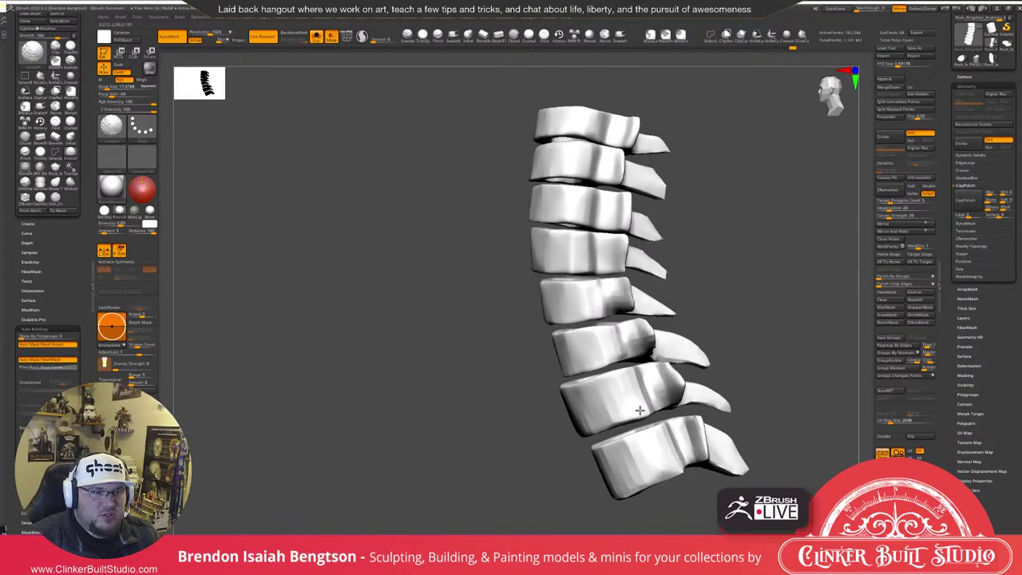
pyautogui.moveTo(822, 343); pyautogui.dragTo(708, 295)
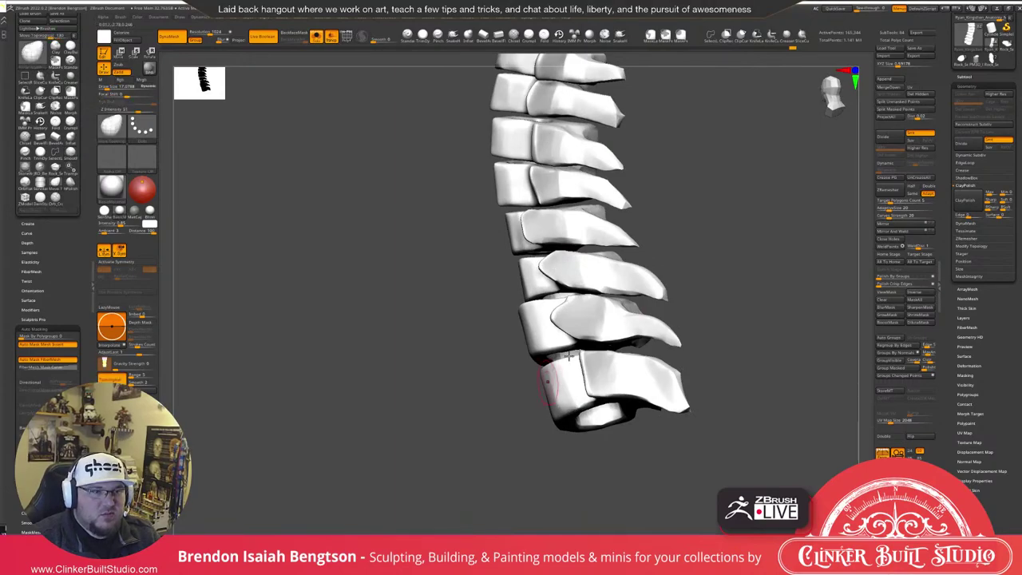
pyautogui.moveTo(703, 335)
pyautogui.mouseDown()
pyautogui.moveTo(714, 296)
pyautogui.moveTo(701, 291)
pyautogui.mouseUp()
pyautogui.press('shift')
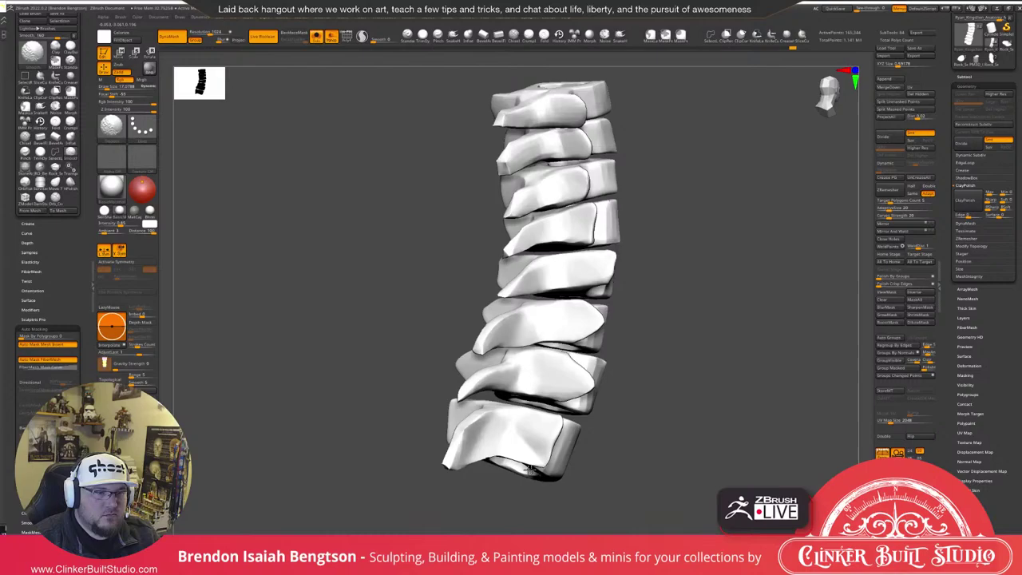
pyautogui.moveTo(670, 351); pyautogui.dragTo(611, 339)
pyautogui.moveTo(447, 144); pyautogui.dragTo(579, 237)
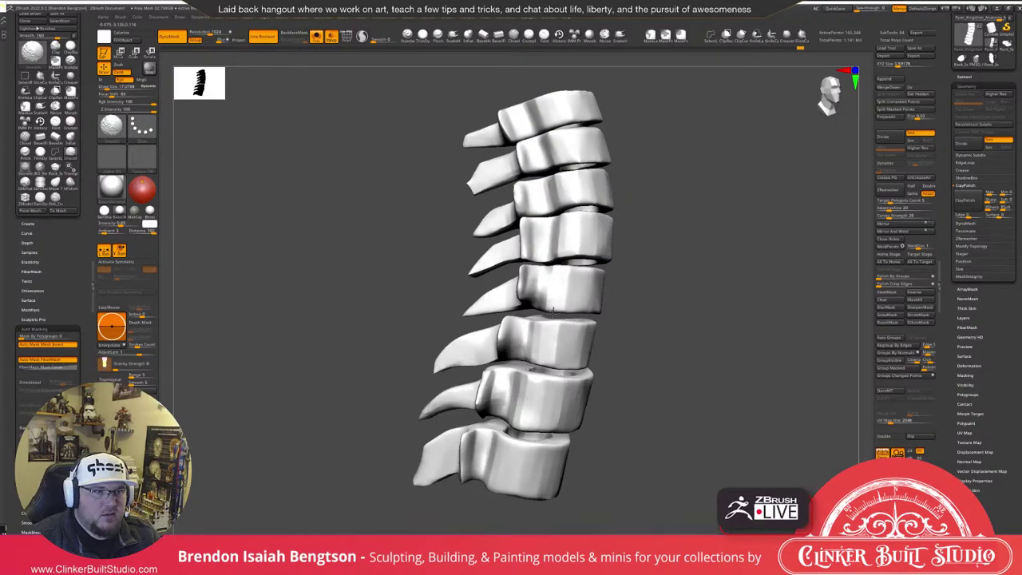
# Bring the rest of the figure back into view around the vertebrae and turn off the wireframe display.
pyautogui.moveTo(550, 313); pyautogui.dragTo(573, 450)
pyautogui.moveTo(721, 380)
pyautogui.keyDown('alt'); pyautogui.mouseDown()
pyautogui.moveTo(753, 439)
pyautogui.moveTo(746, 385)
pyautogui.moveTo(766, 376)
pyautogui.moveTo(744, 409)
pyautogui.mouseUp(); pyautogui.keyUp('alt')
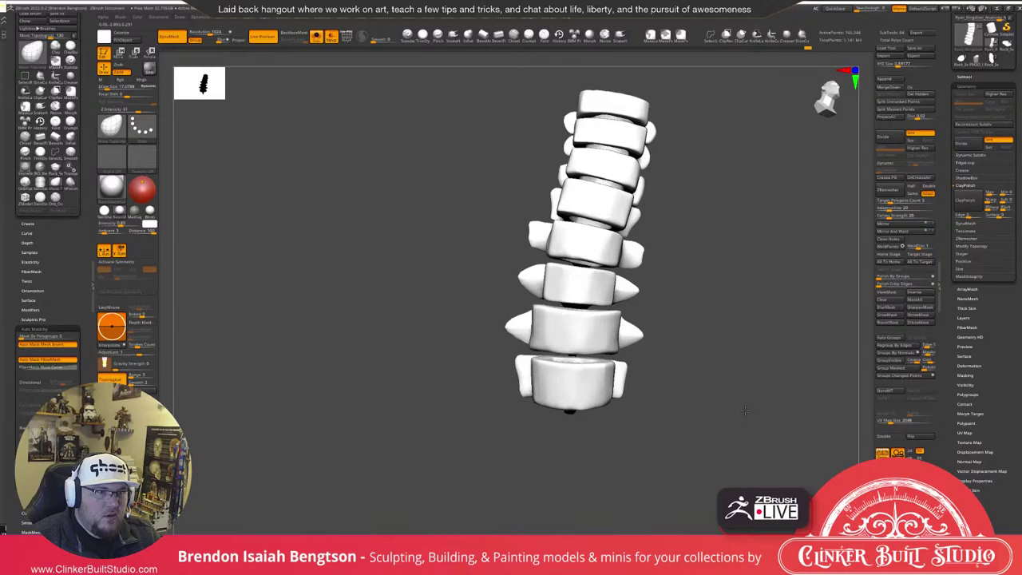
pyautogui.keyDown('alt'); pyautogui.moveTo(744, 409); pyautogui.dragTo(736, 331); pyautogui.keyUp('alt')
pyautogui.hotkey('shift', 's')
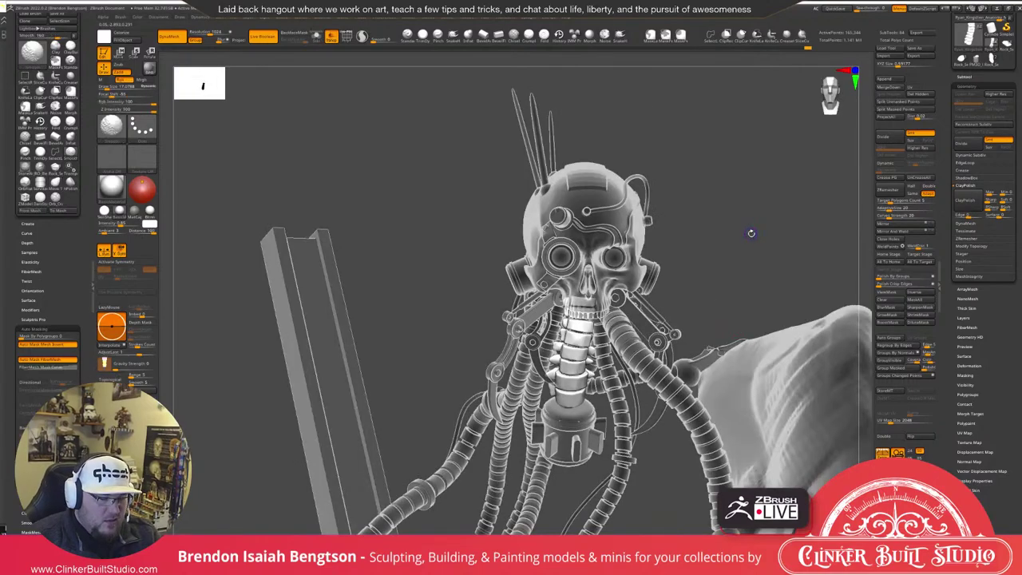
pyautogui.hotkey('shift', 'f')
pyautogui.moveTo(760, 248)
pyautogui.mouseDown()
pyautogui.moveTo(816, 182)
pyautogui.moveTo(802, 159)
pyautogui.moveTo(851, 177)
pyautogui.mouseUp()
pyautogui.hotkey('shift', 'f')
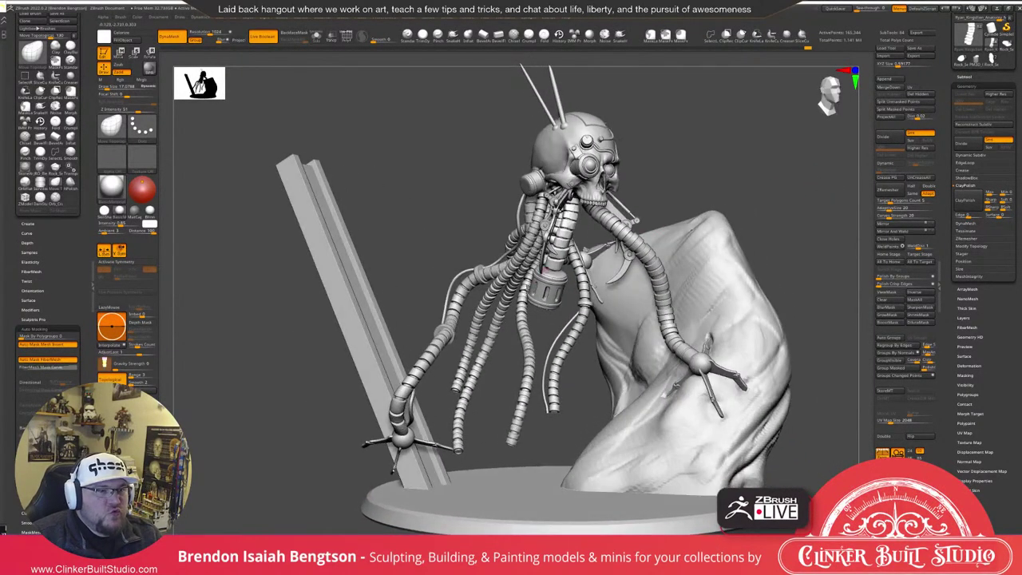
# Examine the full skull figure with its tentacles, beam and rock from the front and the sides.
pyautogui.moveTo(762, 192); pyautogui.dragTo(496, 280)
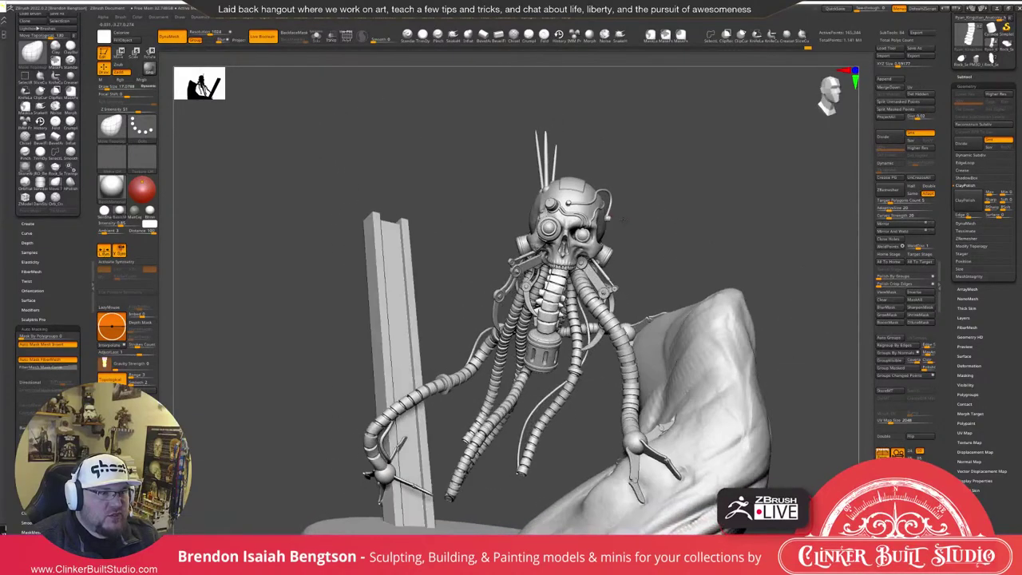
pyautogui.moveTo(432, 239); pyautogui.dragTo(482, 190)
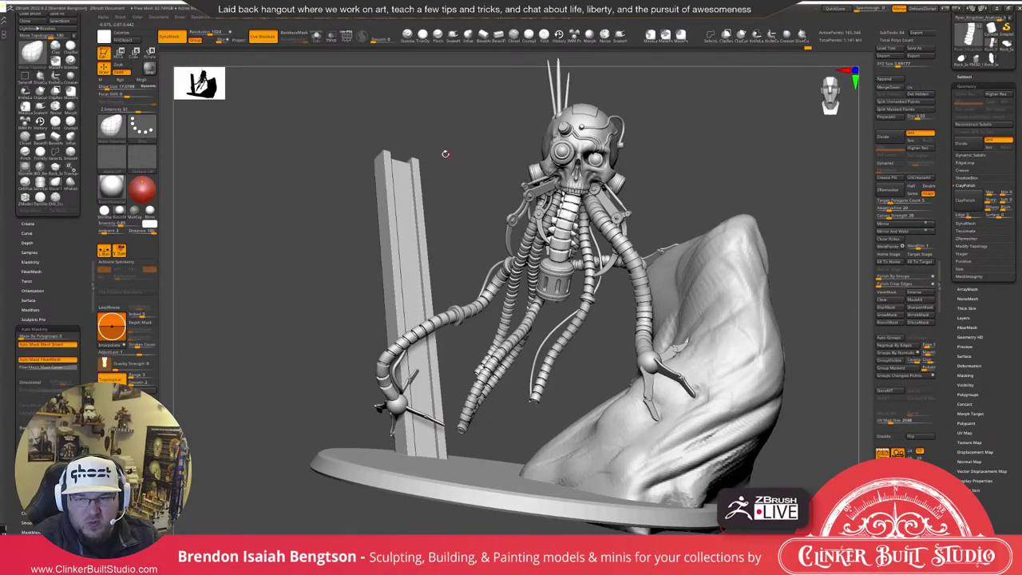
pyautogui.moveTo(445, 154); pyautogui.dragTo(491, 206)
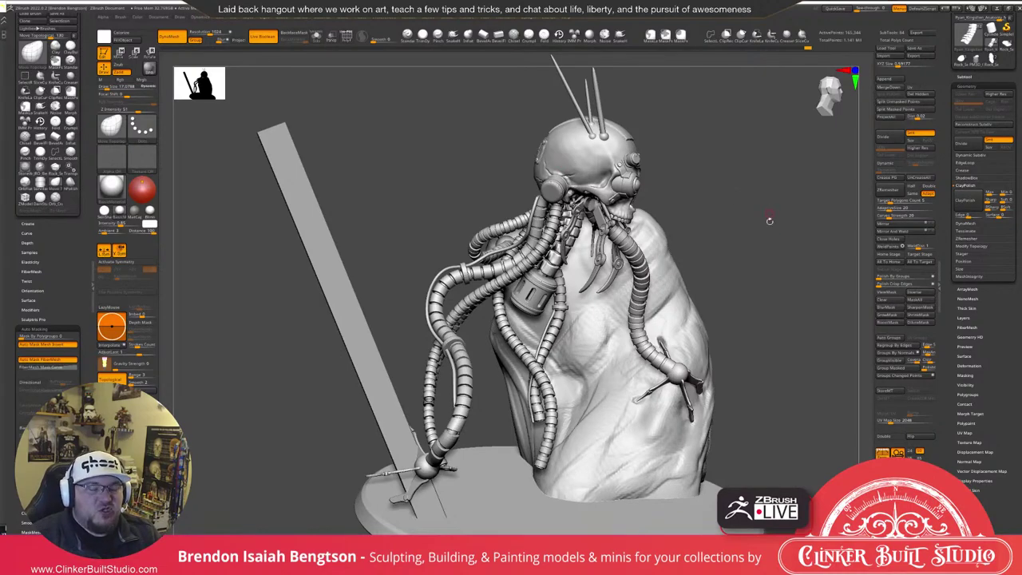
pyautogui.moveTo(771, 222); pyautogui.dragTo(744, 229)
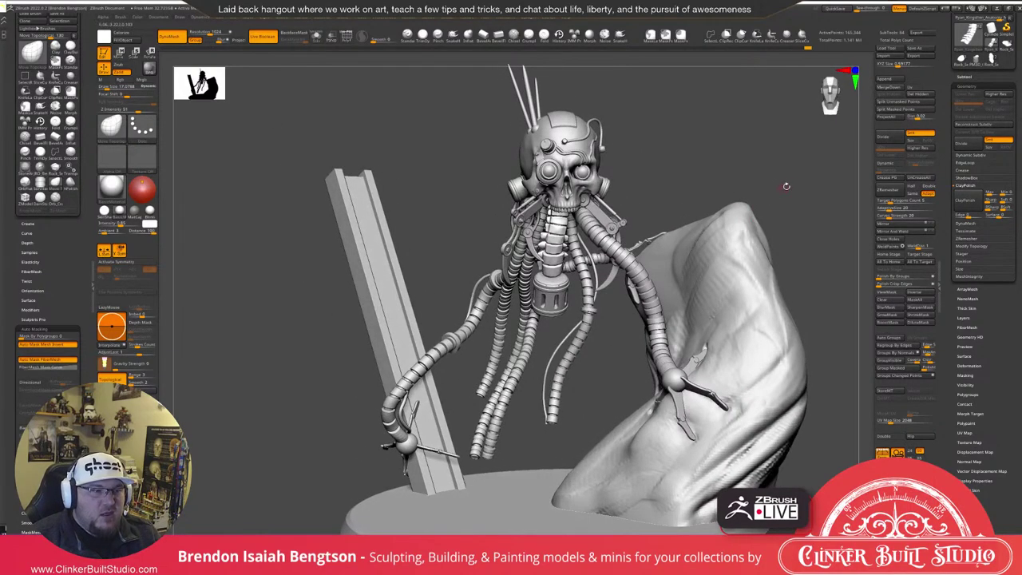
pyautogui.moveTo(787, 187); pyautogui.dragTo(795, 183)
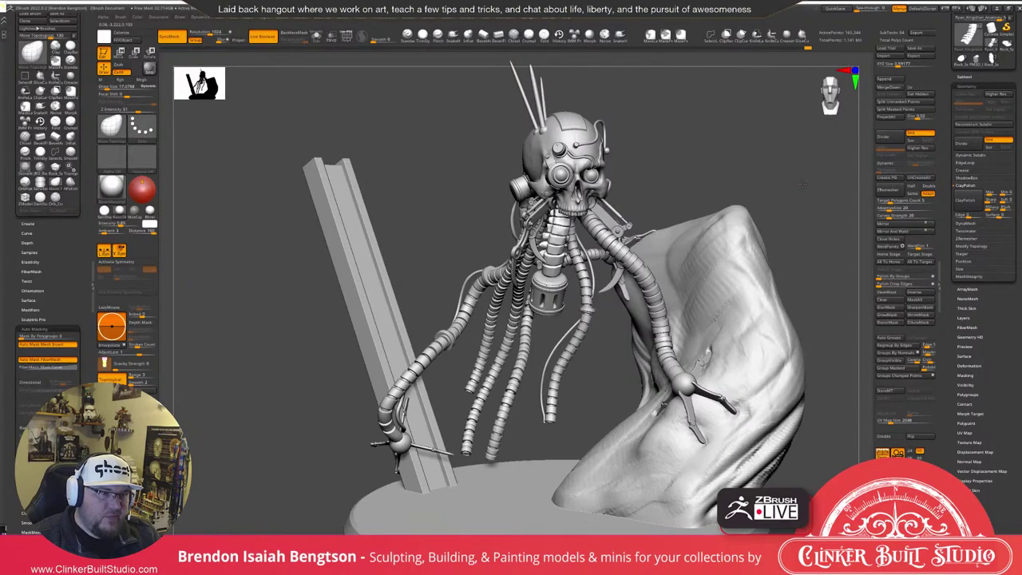
pyautogui.moveTo(802, 184)
pyautogui.mouseDown()
pyautogui.moveTo(833, 181)
pyautogui.moveTo(784, 149)
pyautogui.mouseUp()
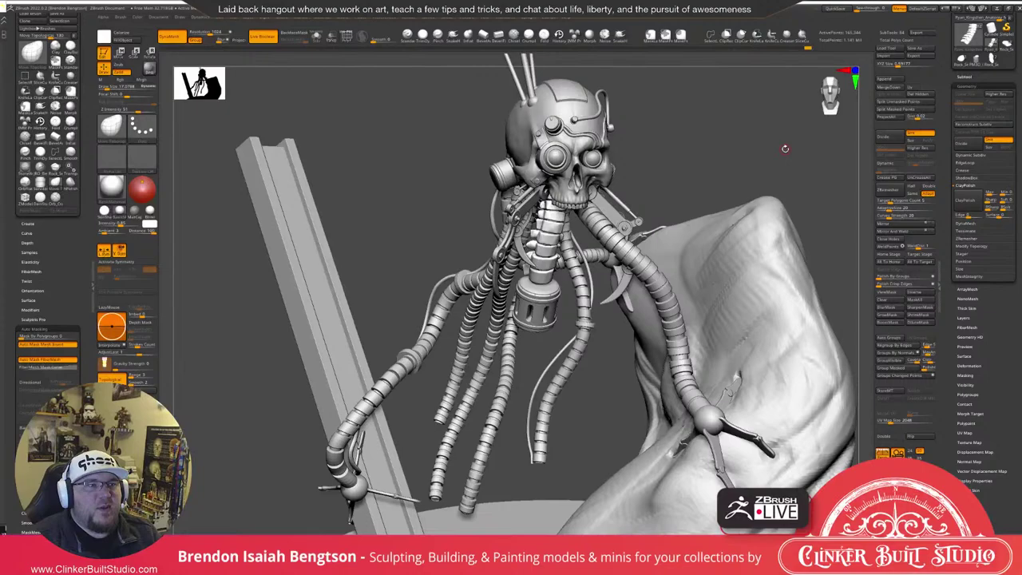
pyautogui.moveTo(785, 149); pyautogui.dragTo(743, 185)
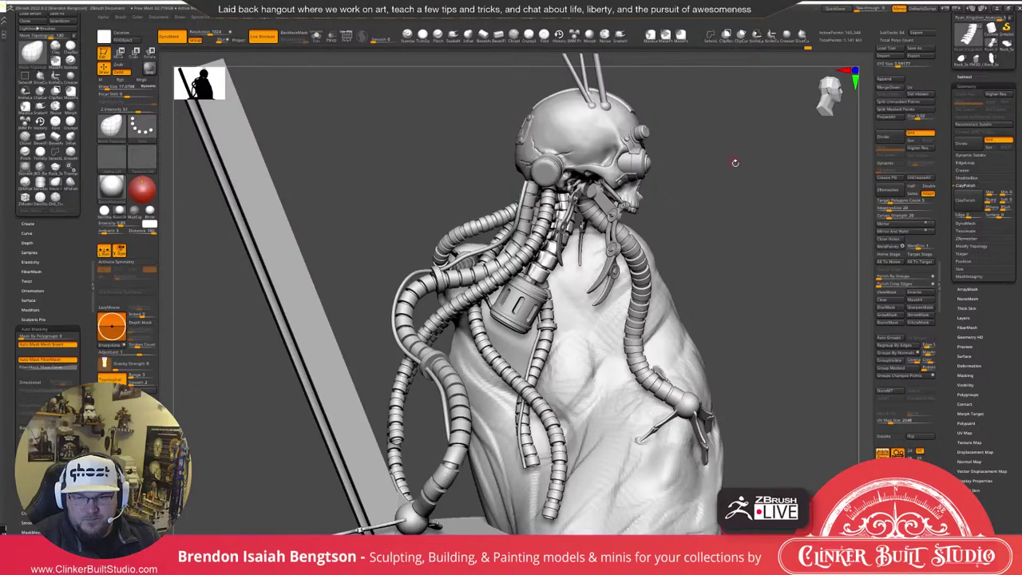
pyautogui.moveTo(734, 162)
pyautogui.mouseDown()
pyautogui.moveTo(762, 204)
pyautogui.moveTo(769, 197)
pyautogui.moveTo(723, 169)
pyautogui.moveTo(694, 169)
pyautogui.mouseUp()
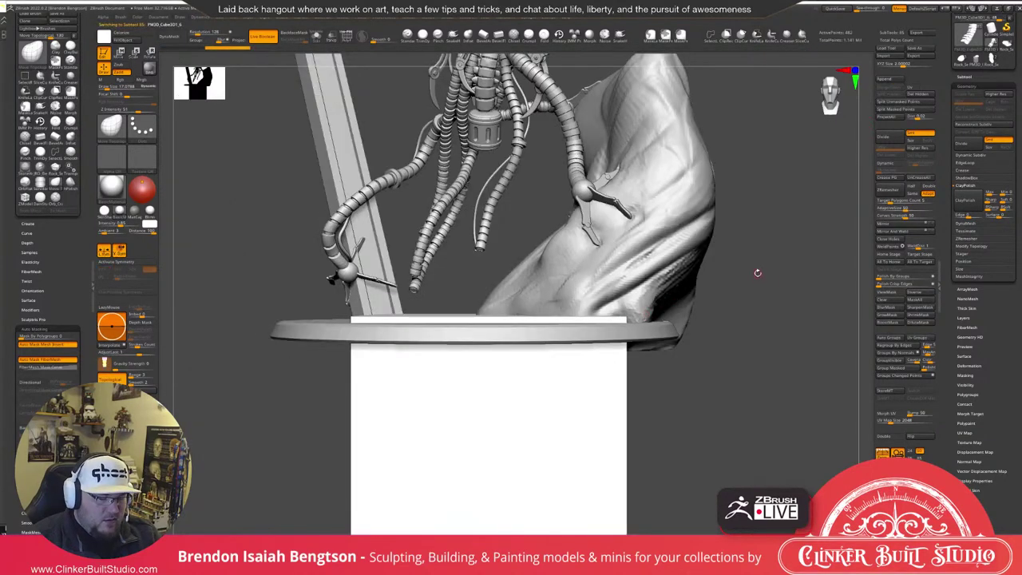
# Isolate the cube subtool under the base, turn on its wireframe display and view it from an upper corner.
pyautogui.hotkey('alt', 's')
pyautogui.moveTo(760, 288); pyautogui.dragTo(785, 317)
pyautogui.hotkey('shift', 'f')
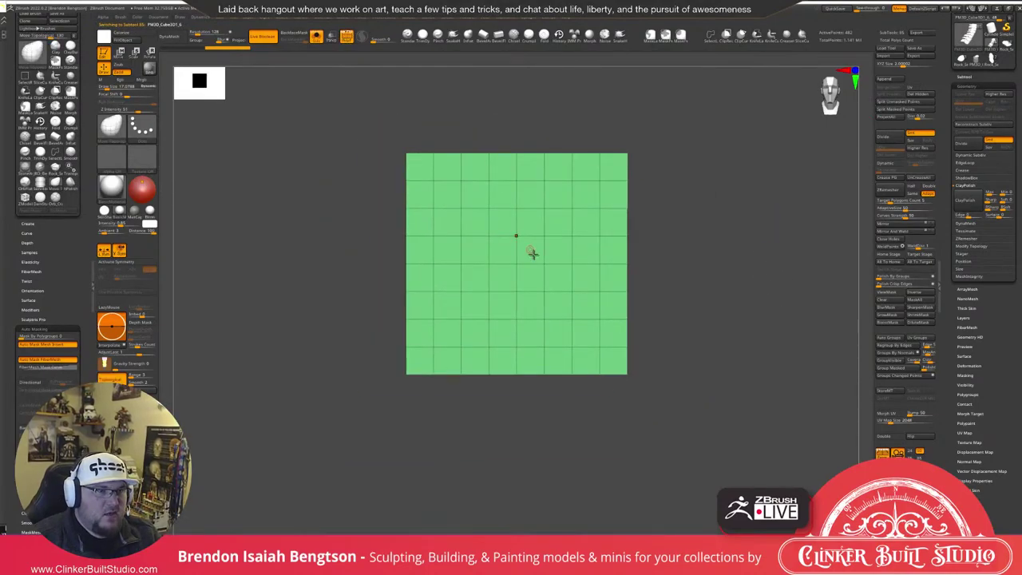
pyautogui.moveTo(566, 265); pyautogui.dragTo(577, 267, button='right')
pyautogui.moveTo(576, 268); pyautogui.dragTo(591, 271)
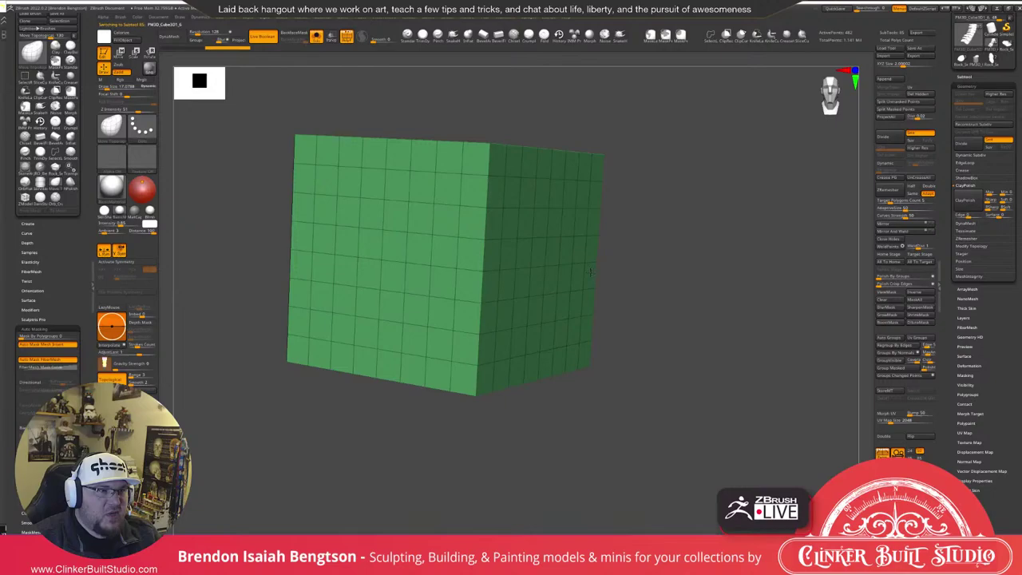
pyautogui.moveTo(591, 271); pyautogui.dragTo(582, 223)
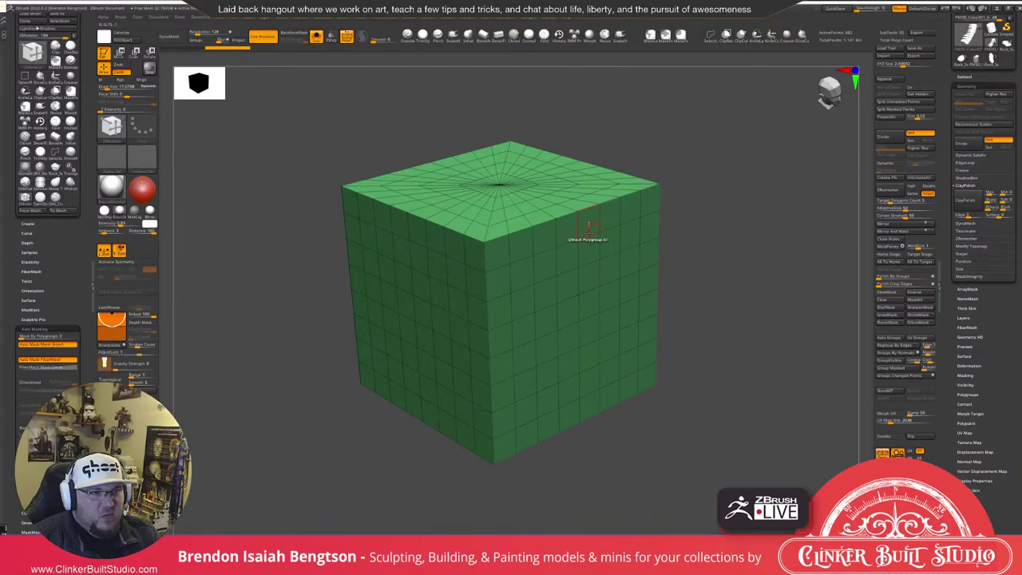
# Set the ZModeler QMesh polygon action to A Single Poly and pull out faces near the cube's upper edge.
pyautogui.press('space')
pyautogui.click(621, 209)
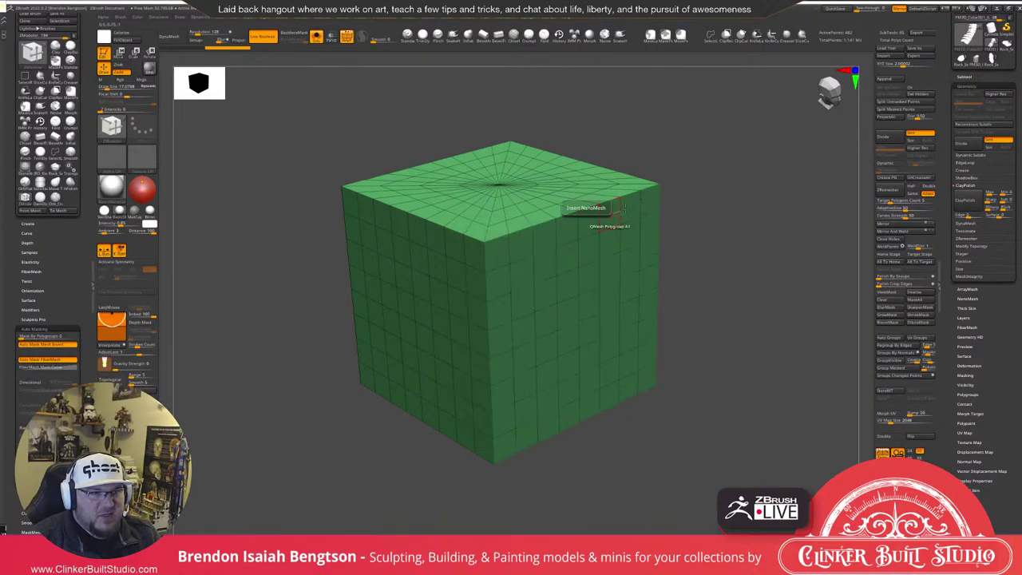
pyautogui.keyDown('alt'); pyautogui.moveTo(774, 136); pyautogui.dragTo(749, 162); pyautogui.keyUp('alt')
pyautogui.press('space')
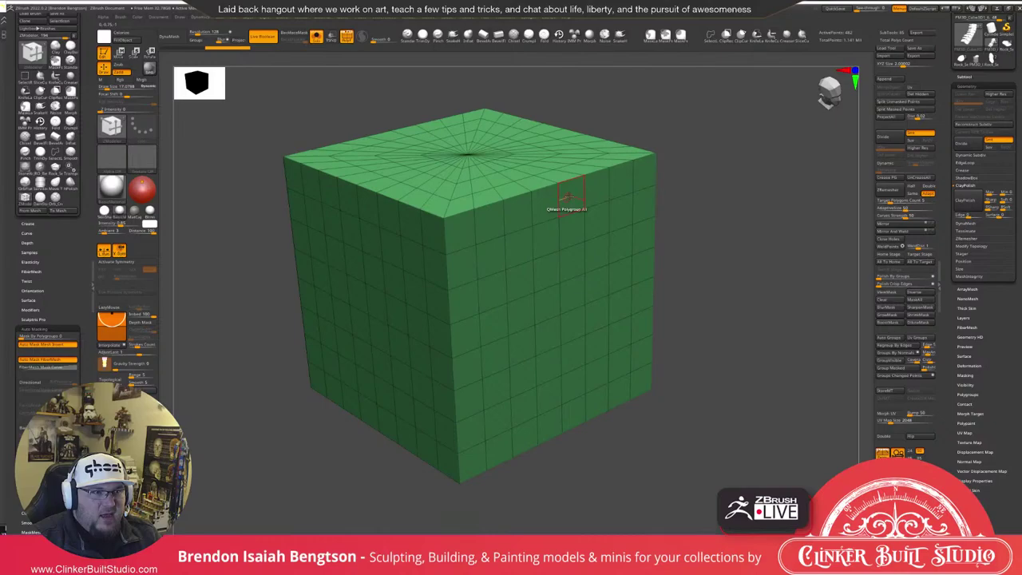
pyautogui.press('space')
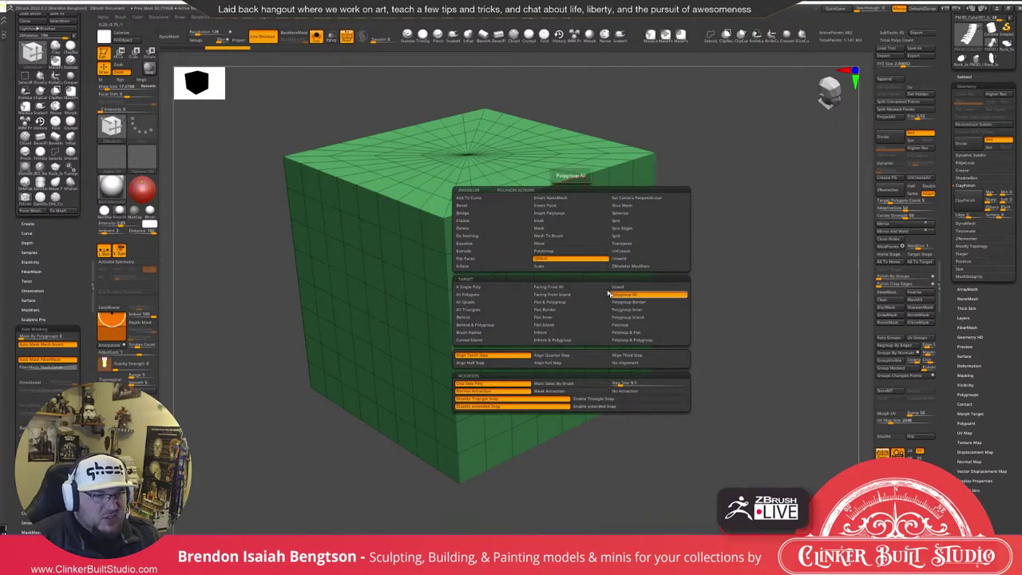
pyautogui.click(486, 292)
pyautogui.moveTo(584, 230); pyautogui.dragTo(723, 200)
pyautogui.moveTo(656, 223); pyautogui.dragTo(695, 169)
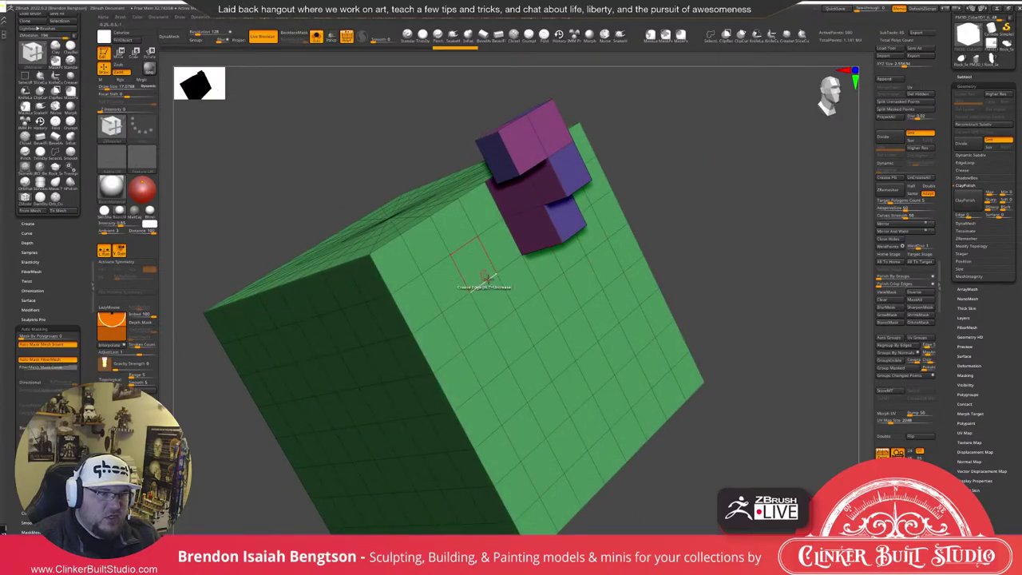
# Mark a patch of neighbouring faces on the cube's side as a temporary polygroup and QMesh it outward into a block.
pyautogui.moveTo(472, 267)
pyautogui.keyDown('alt'); pyautogui.mouseDown()
pyautogui.moveTo(452, 285)
pyautogui.moveTo(481, 276)
pyautogui.mouseUp(); pyautogui.keyUp('alt')
pyautogui.moveTo(752, 169); pyautogui.dragTo(768, 194)
pyautogui.moveTo(477, 273); pyautogui.dragTo(717, 229)
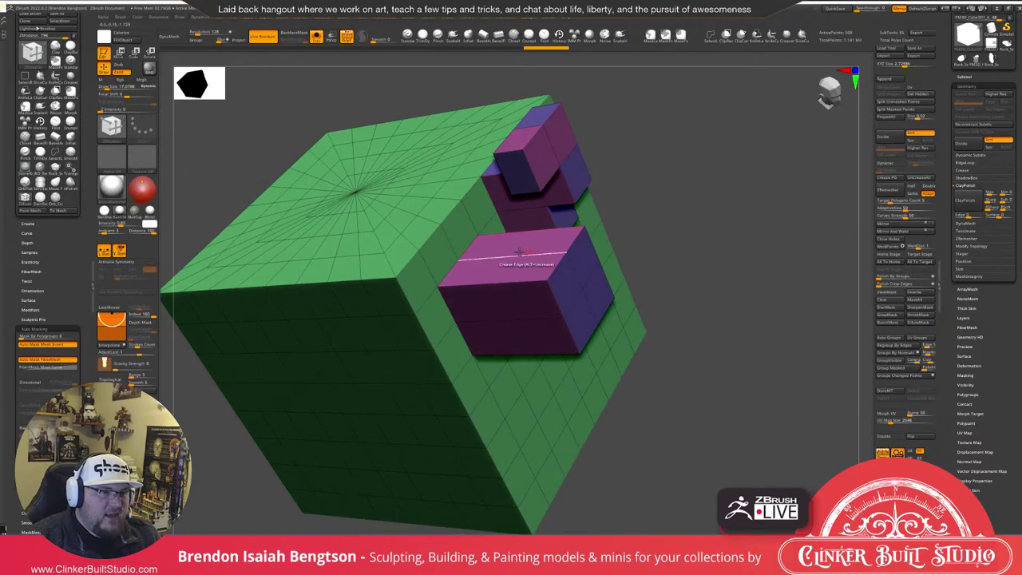
# Set the QMesh target to Flat Island and extend the larger block by pulling its whole end face outward.
pyautogui.press('space')
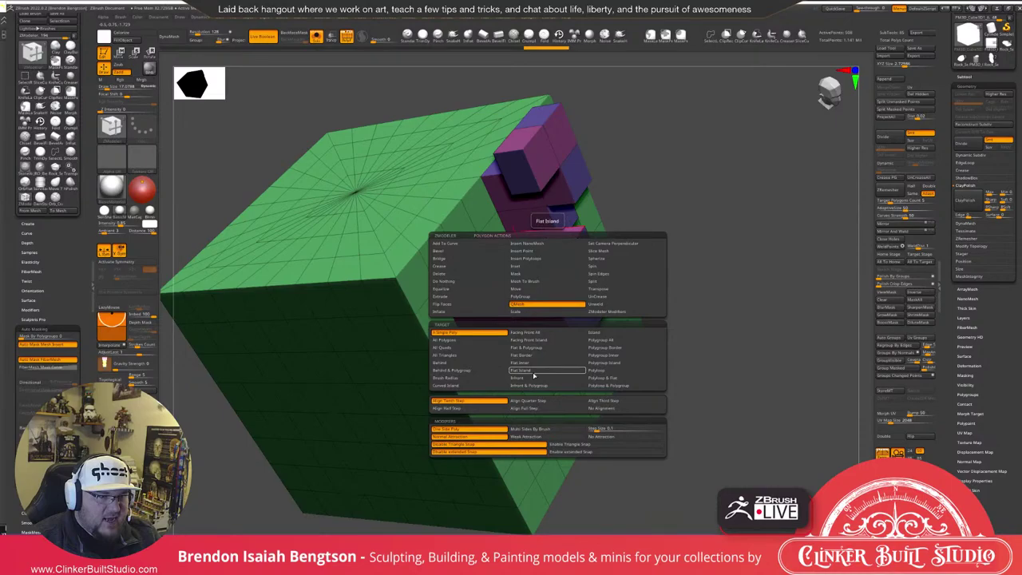
pyautogui.click(533, 371)
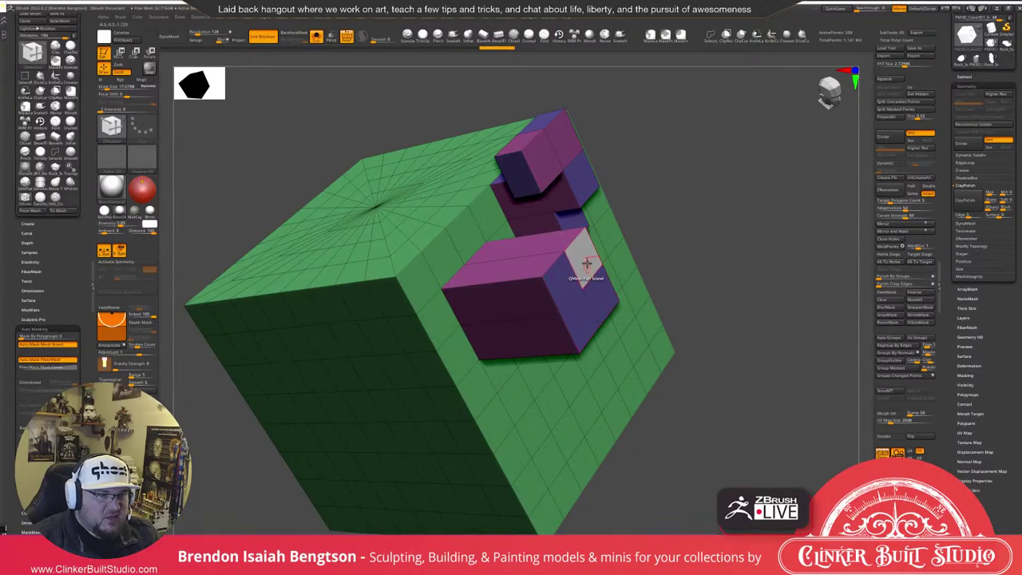
pyautogui.press('space')
pyautogui.click(566, 383)
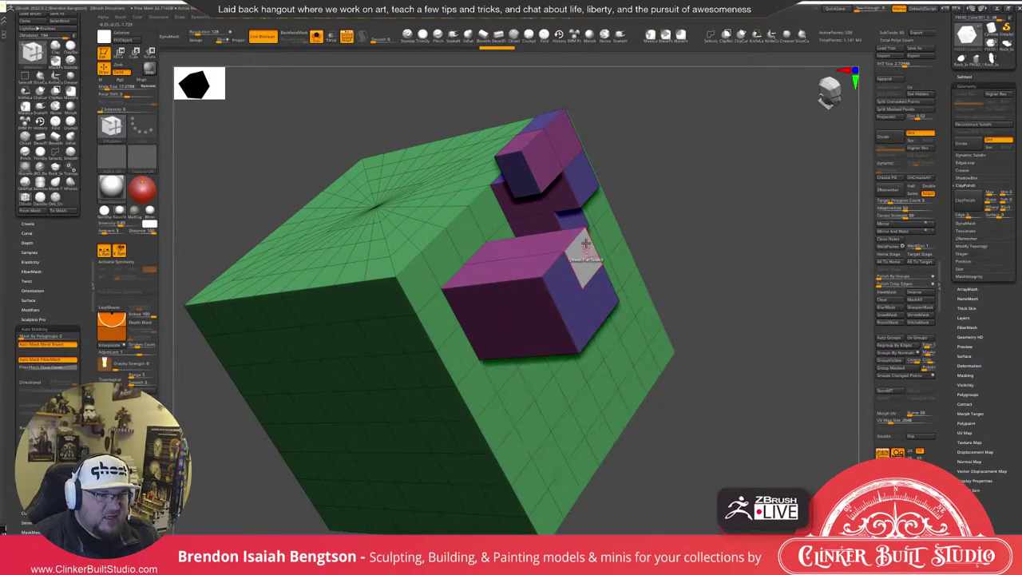
pyautogui.moveTo(581, 257); pyautogui.dragTo(653, 260)
pyautogui.moveTo(720, 210)
pyautogui.mouseDown()
pyautogui.moveTo(778, 220)
pyautogui.moveTo(719, 213)
pyautogui.mouseUp()
pyautogui.moveTo(707, 176); pyautogui.dragTo(652, 181)
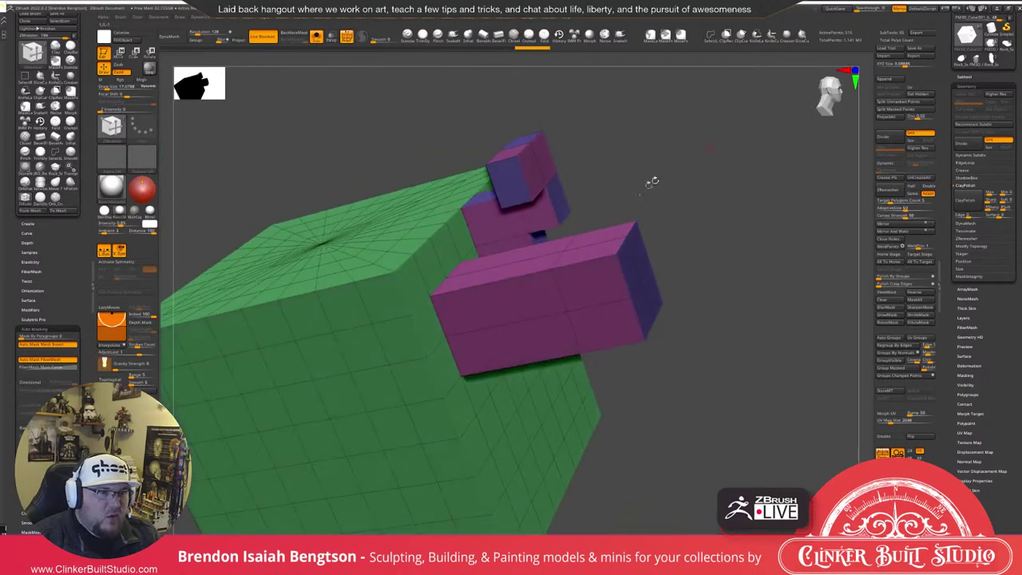
# Set the QMesh polygon target to Polyloop and extrude the loop around the projecting beam's end outward into a thicker collar.
pyautogui.moveTo(710, 164); pyautogui.dragTo(721, 215)
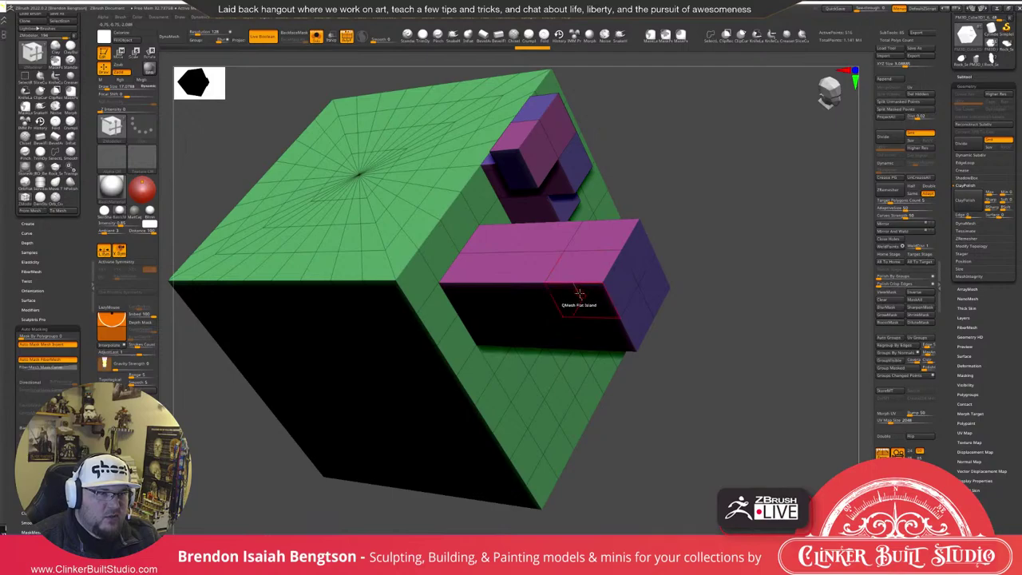
pyautogui.press('space')
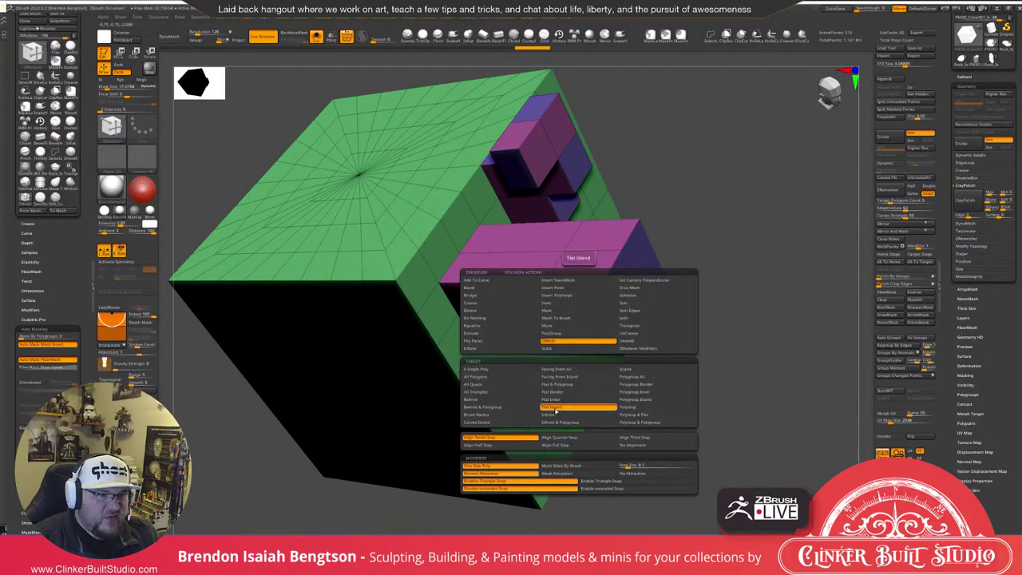
pyautogui.click(641, 407)
pyautogui.moveTo(702, 235); pyautogui.dragTo(696, 188)
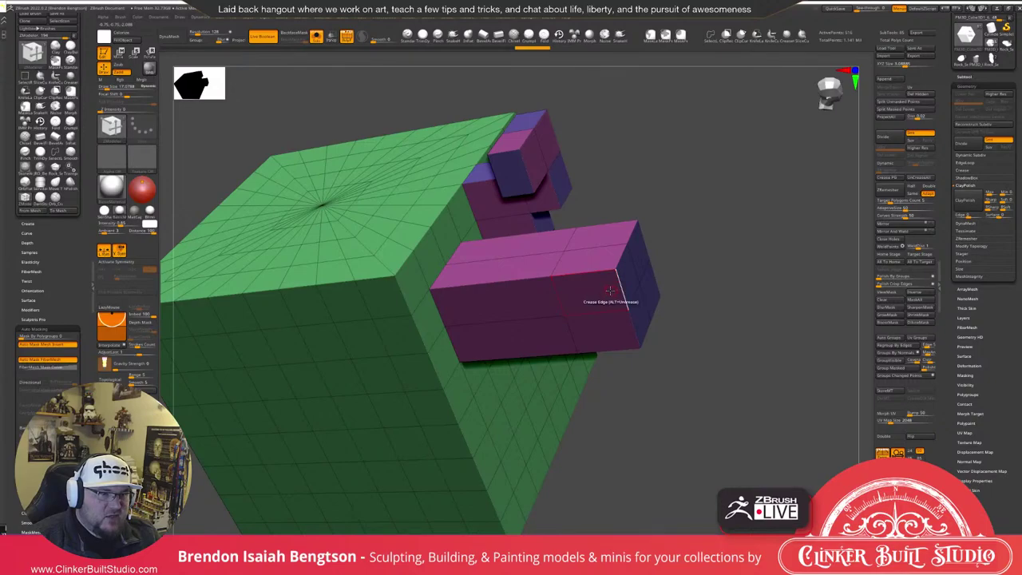
pyautogui.moveTo(609, 291); pyautogui.dragTo(615, 333)
pyautogui.hotkey('ctrl', 'z')
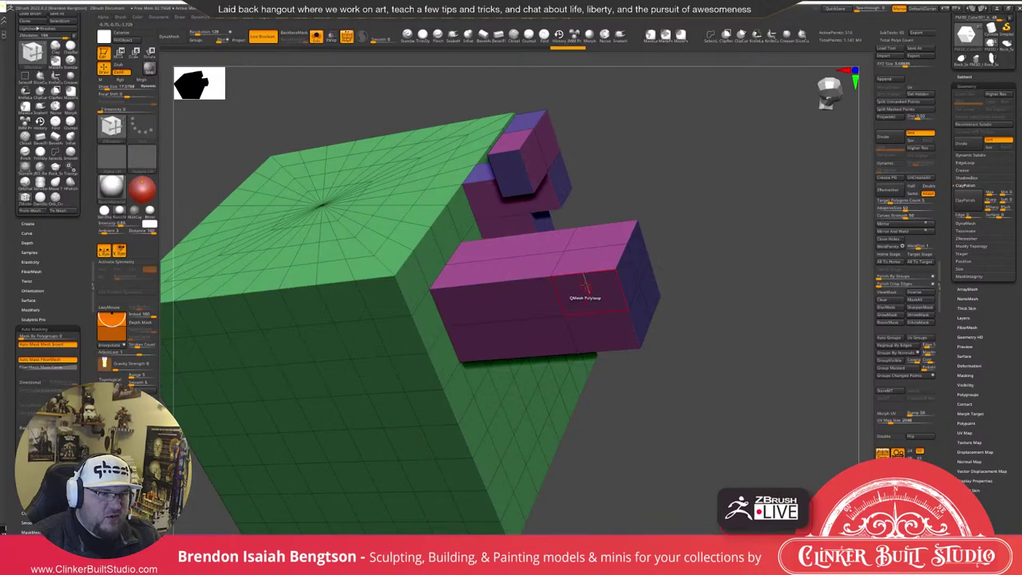
pyautogui.moveTo(585, 286); pyautogui.dragTo(660, 281)
pyautogui.moveTo(786, 289); pyautogui.dragTo(595, 240)
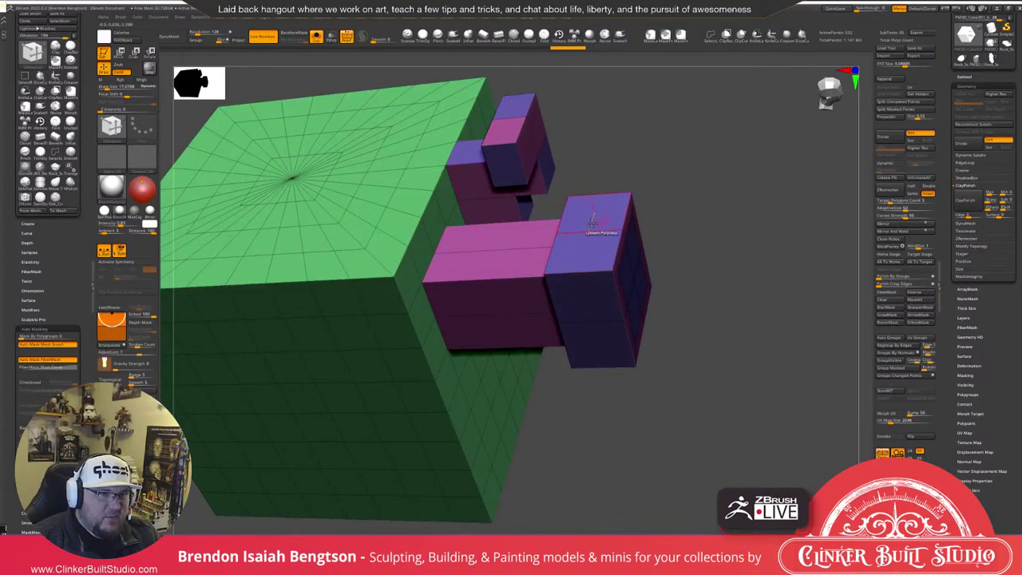
pyautogui.moveTo(700, 181); pyautogui.dragTo(589, 231)
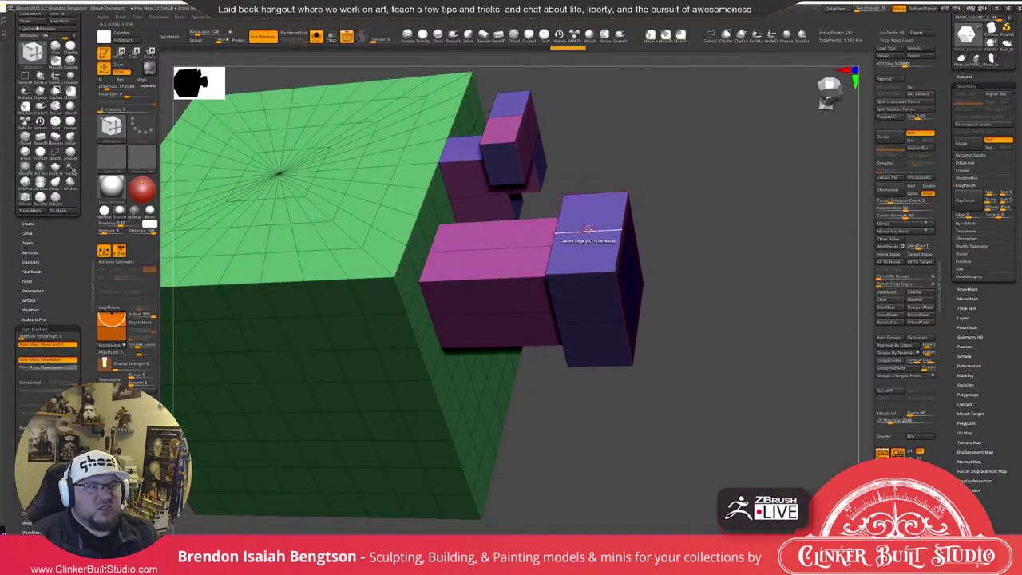
# Set the edge action to Insert with Single EdgeLoop and divide the beam's end collar into bands with edge loops.
pyautogui.press('space')
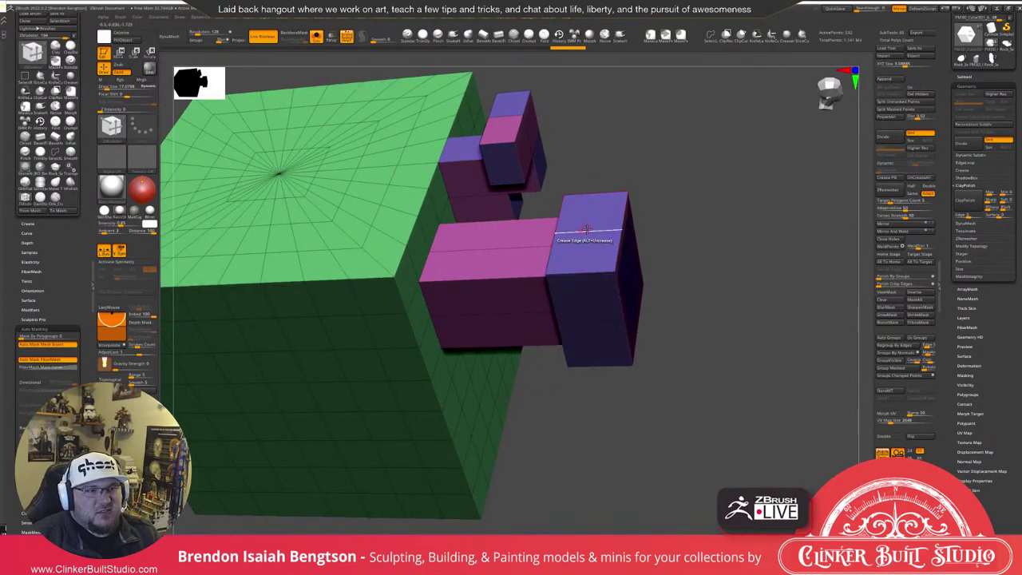
pyautogui.press('space')
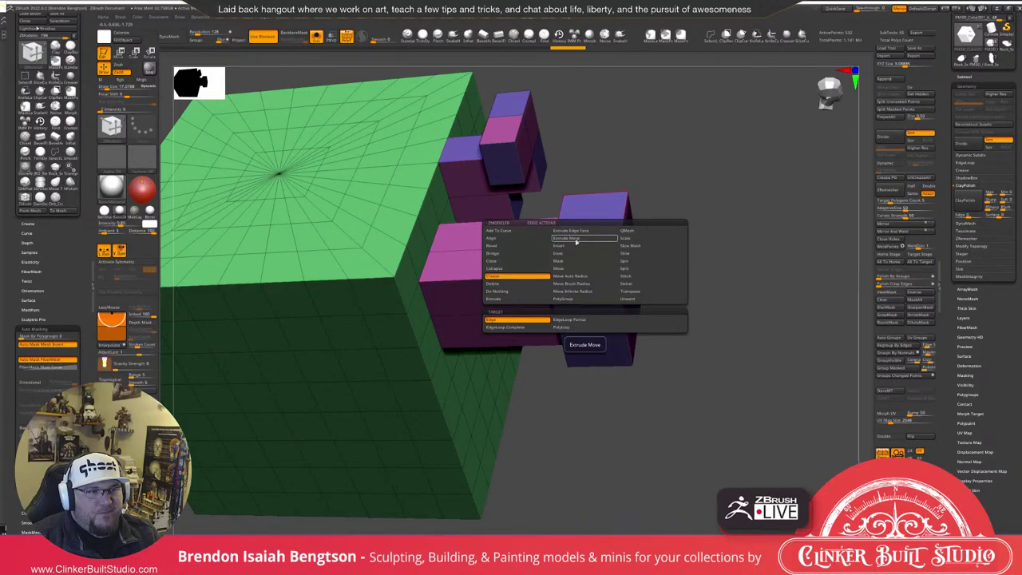
pyautogui.click(575, 245)
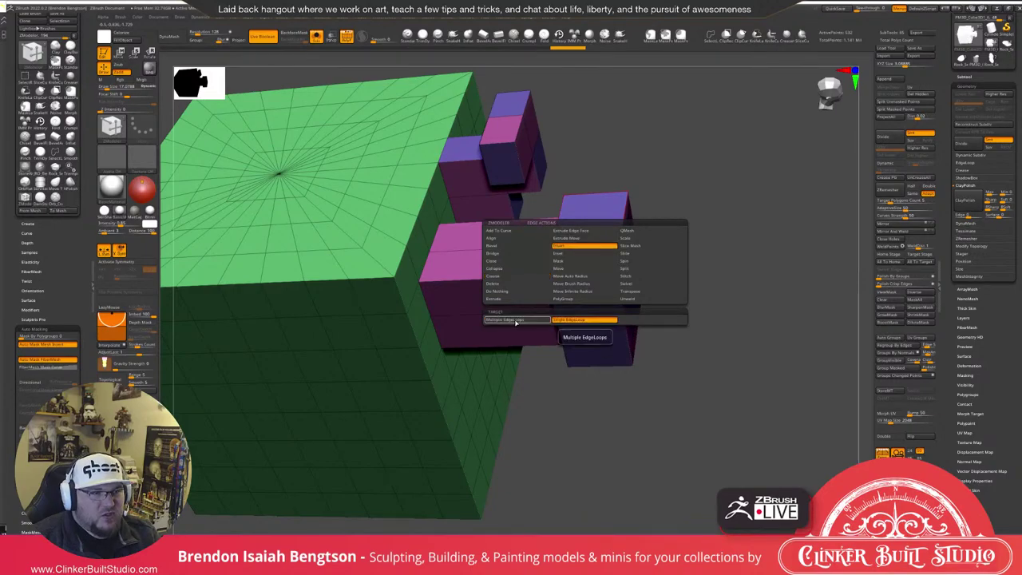
pyautogui.click(559, 320)
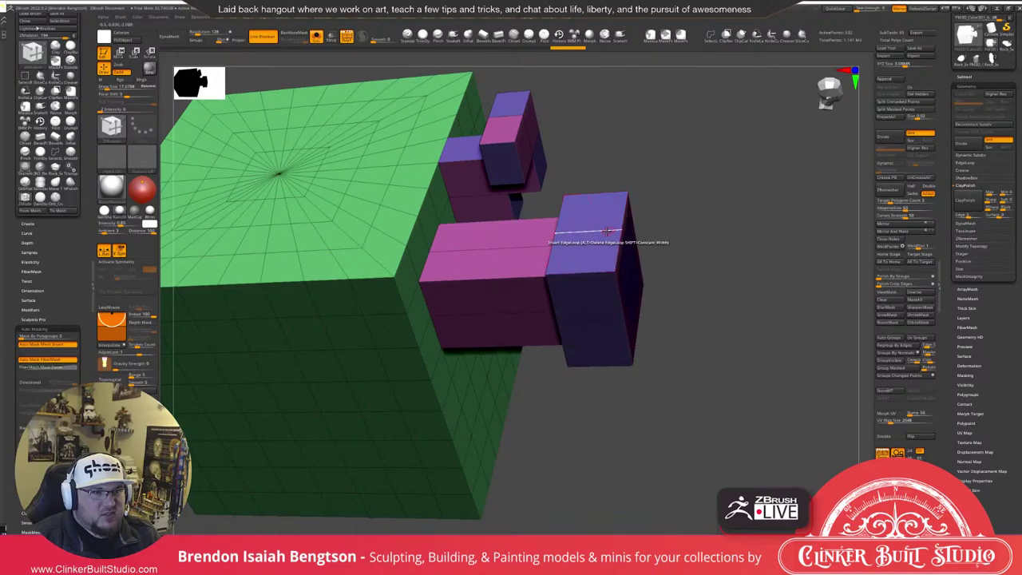
pyautogui.click(603, 231)
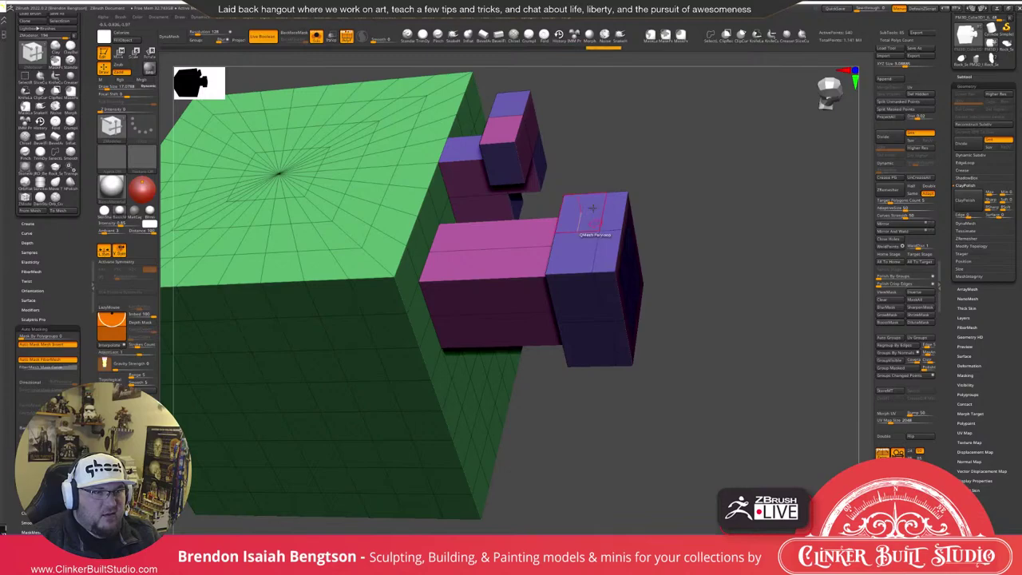
pyautogui.moveTo(738, 209); pyautogui.dragTo(779, 177)
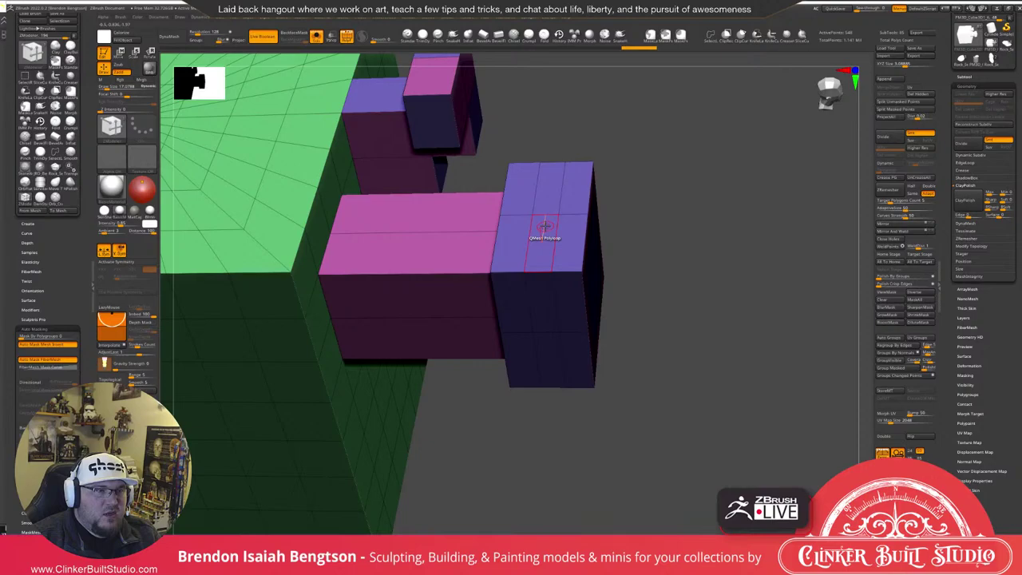
# Extrude the middle polyloop of the collar outward with QMesh to form a raised band around it.
pyautogui.moveTo(545, 226); pyautogui.dragTo(539, 231, button='right')
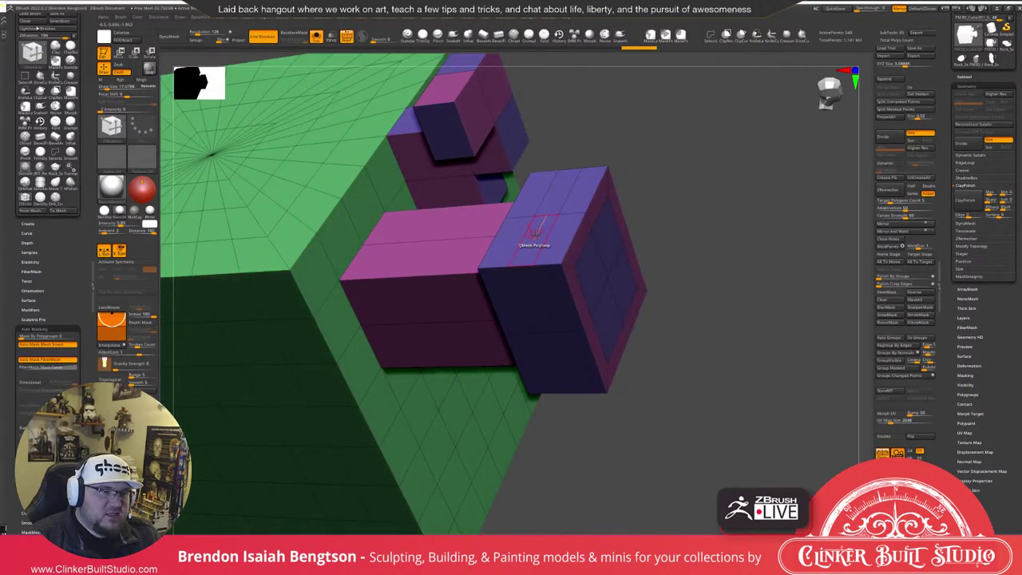
pyautogui.press('space')
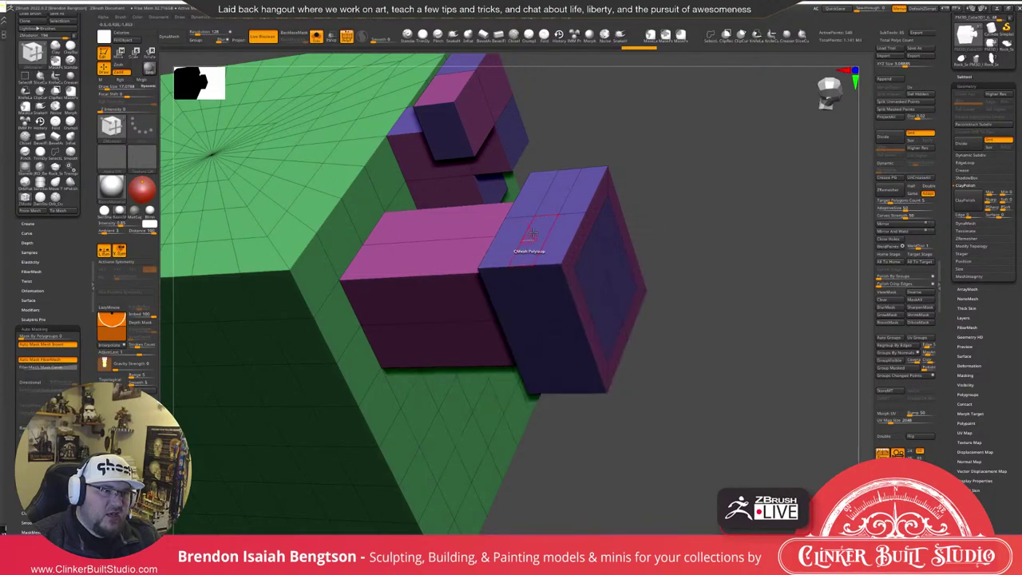
pyautogui.moveTo(538, 220); pyautogui.dragTo(559, 188)
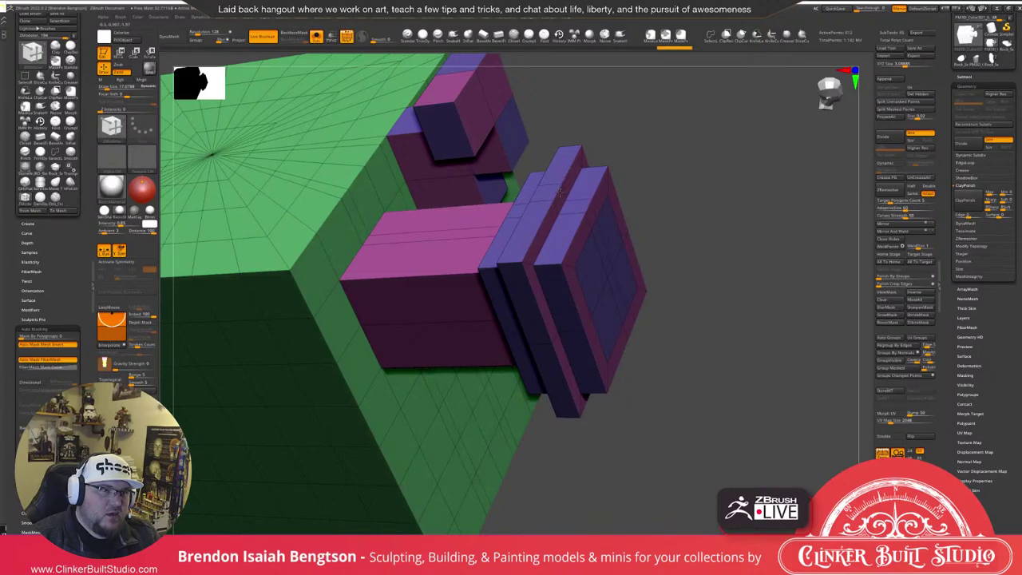
# Try extruding individual polygons on and beside the raised band with QMesh targeting A Single Poly.
pyautogui.press('space')
pyautogui.click(456, 288)
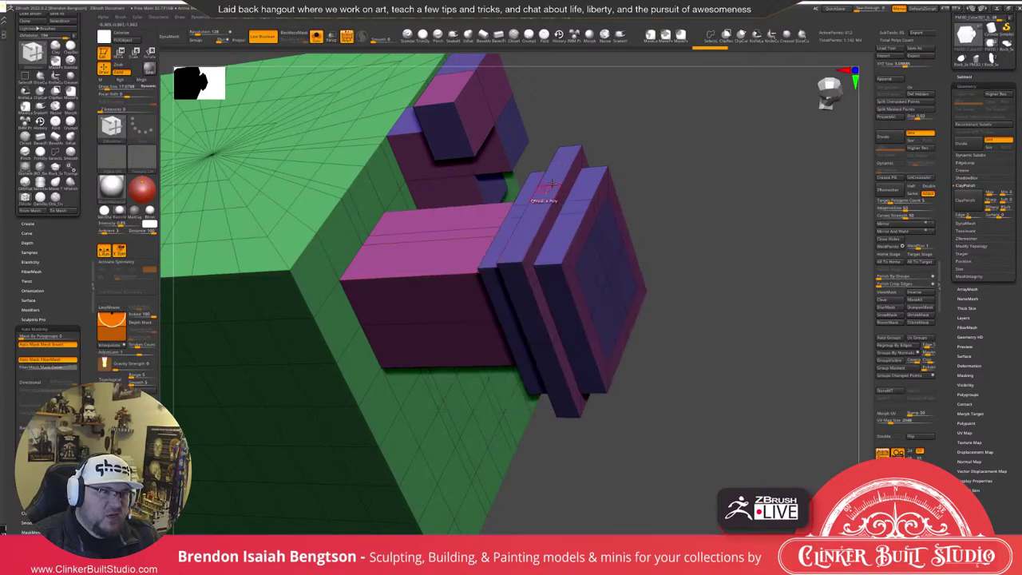
pyautogui.moveTo(546, 191); pyautogui.dragTo(555, 180)
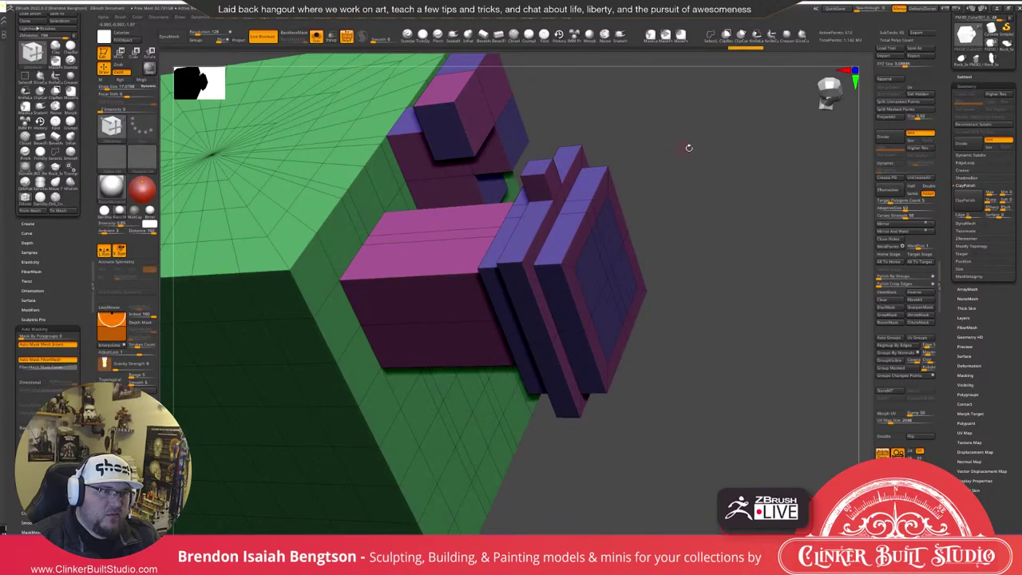
pyautogui.moveTo(689, 147); pyautogui.dragTo(562, 199)
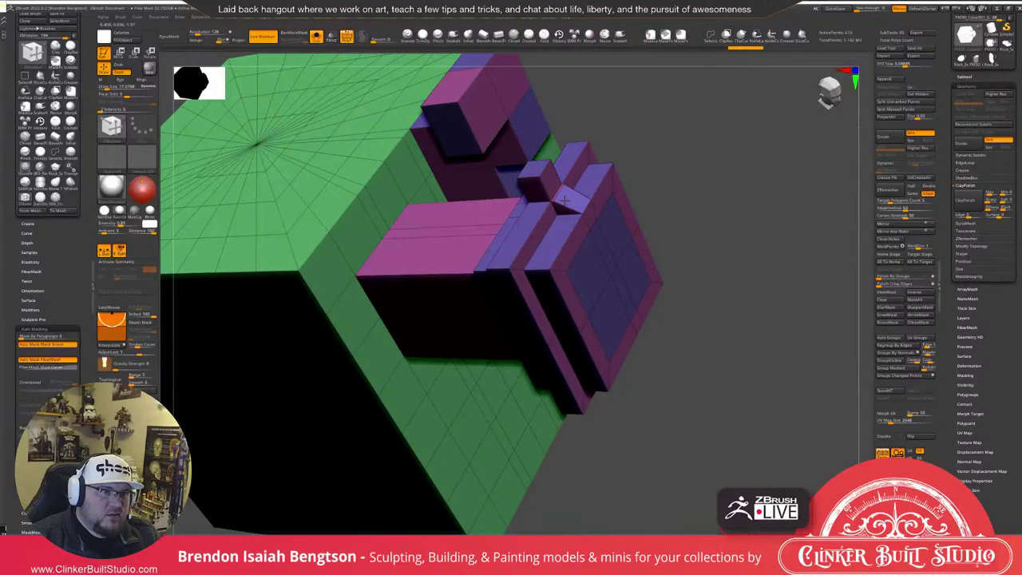
pyautogui.hotkey('ctrl', 'z')
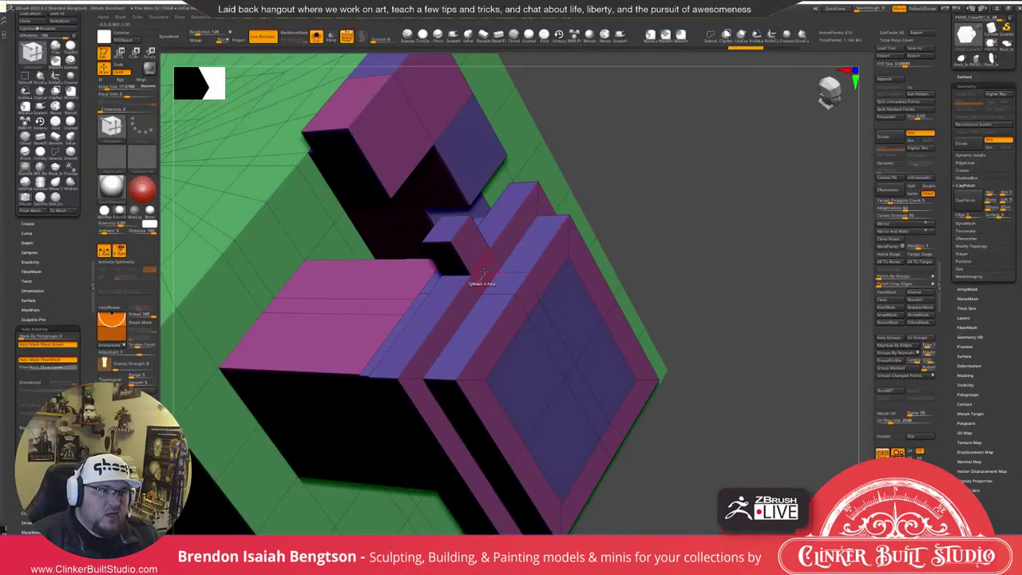
pyautogui.moveTo(483, 267); pyautogui.dragTo(493, 271)
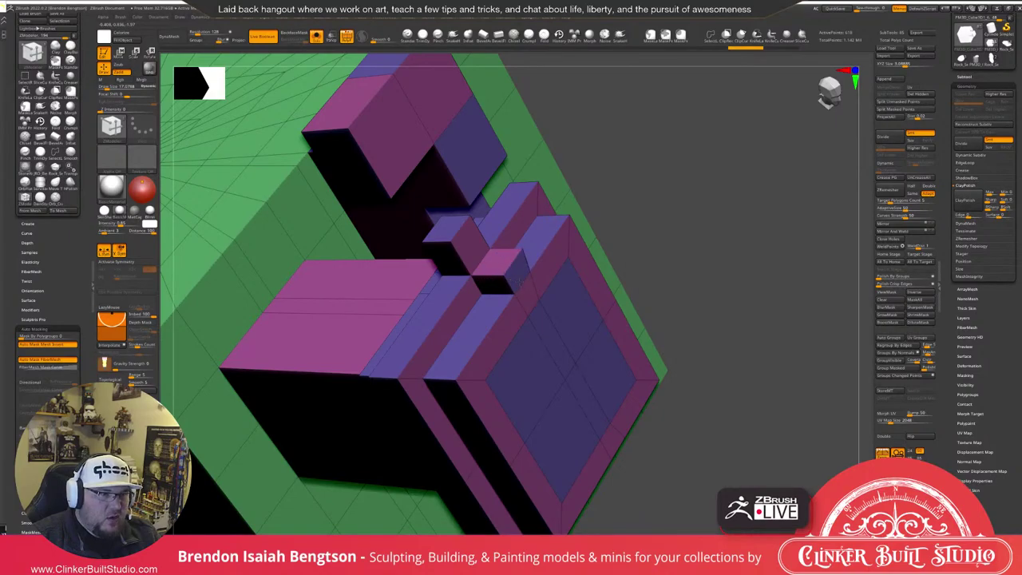
pyautogui.moveTo(634, 224); pyautogui.dragTo(730, 147)
pyautogui.moveTo(743, 192); pyautogui.dragTo(643, 209)
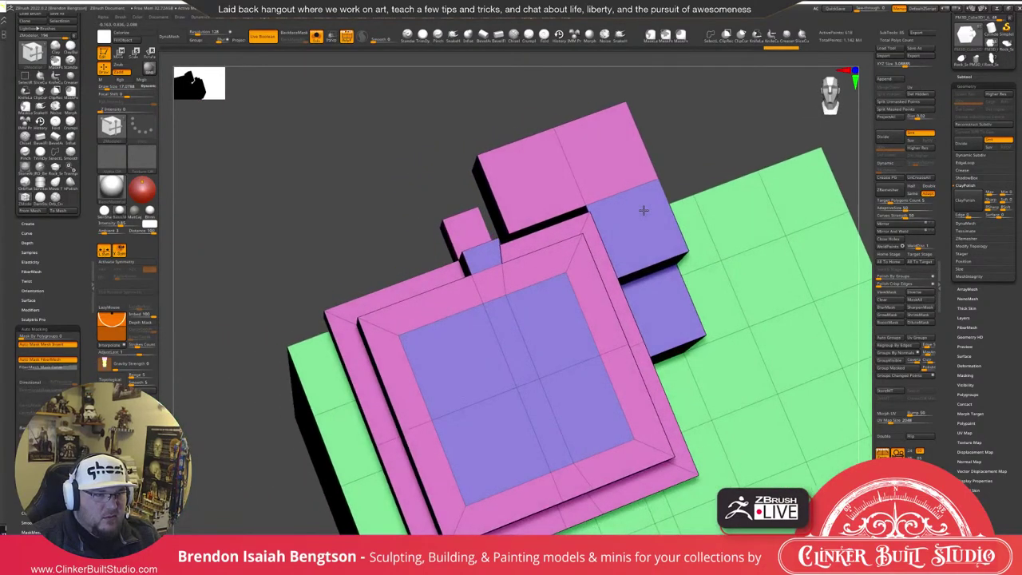
pyautogui.moveTo(643, 210); pyautogui.dragTo(490, 264)
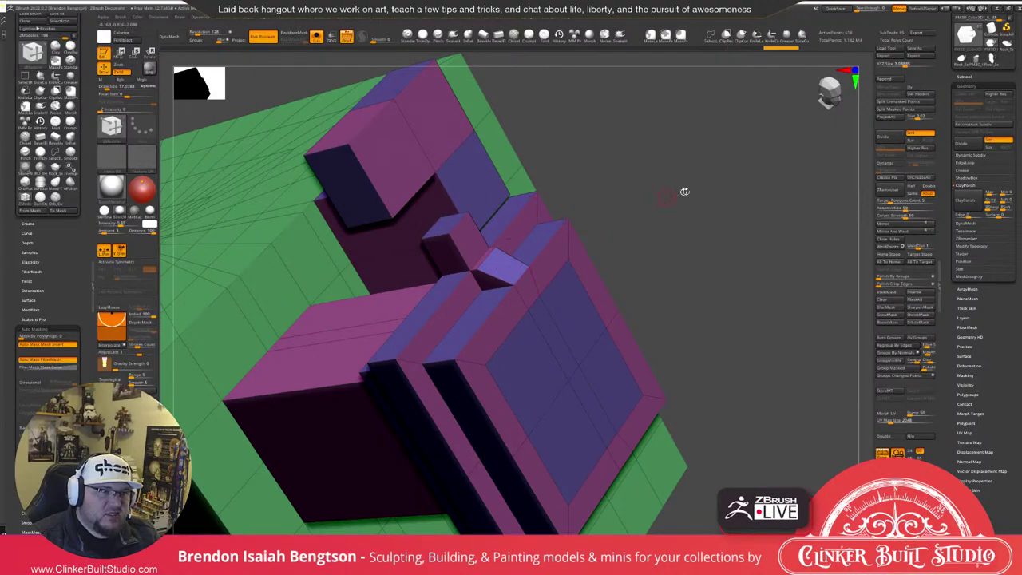
pyautogui.moveTo(680, 192)
pyautogui.mouseDown()
pyautogui.moveTo(699, 157)
pyautogui.moveTo(682, 174)
pyautogui.mouseUp()
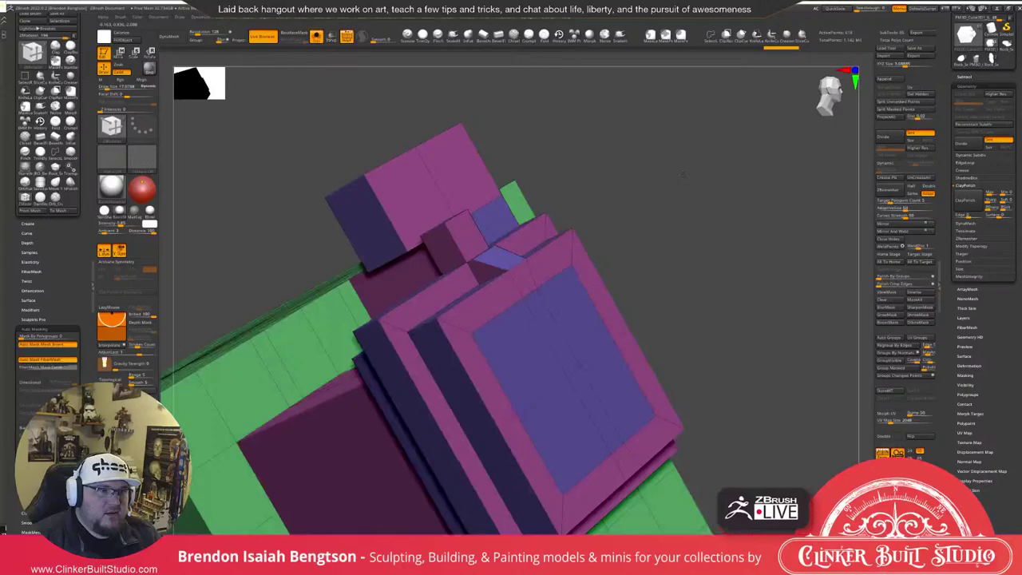
pyautogui.moveTo(682, 174); pyautogui.dragTo(631, 185)
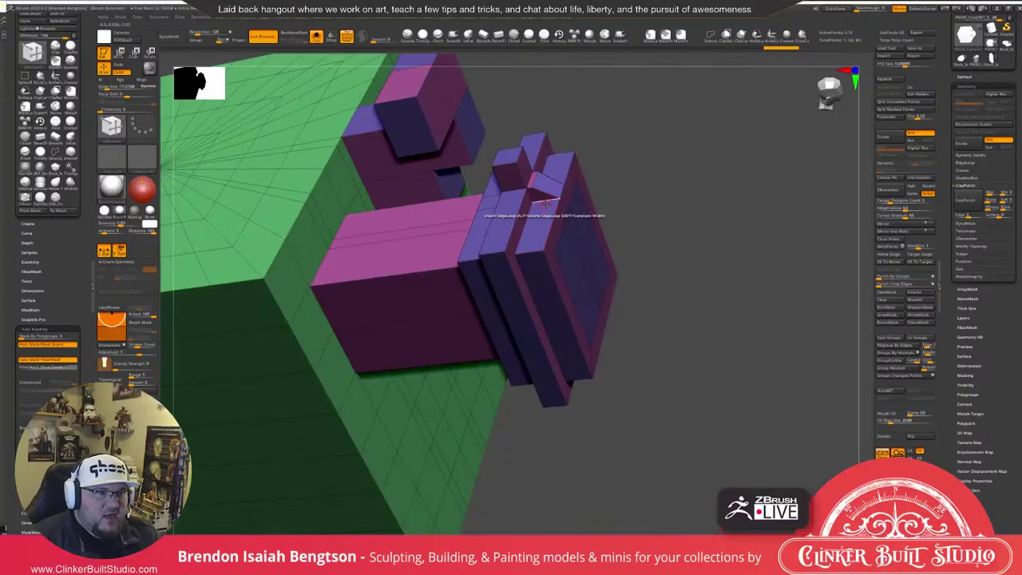
pyautogui.press('space')
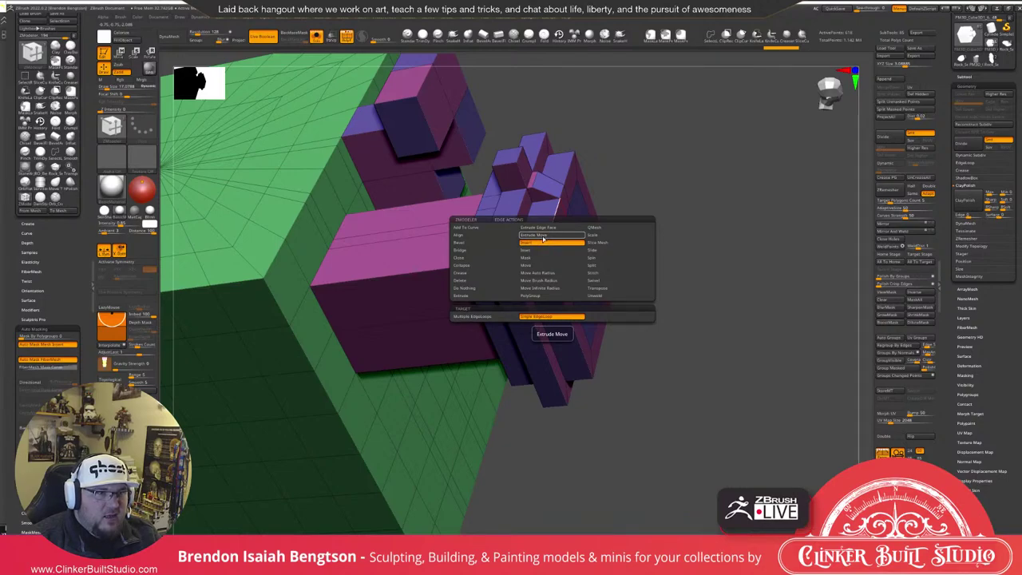
pyautogui.click(542, 237)
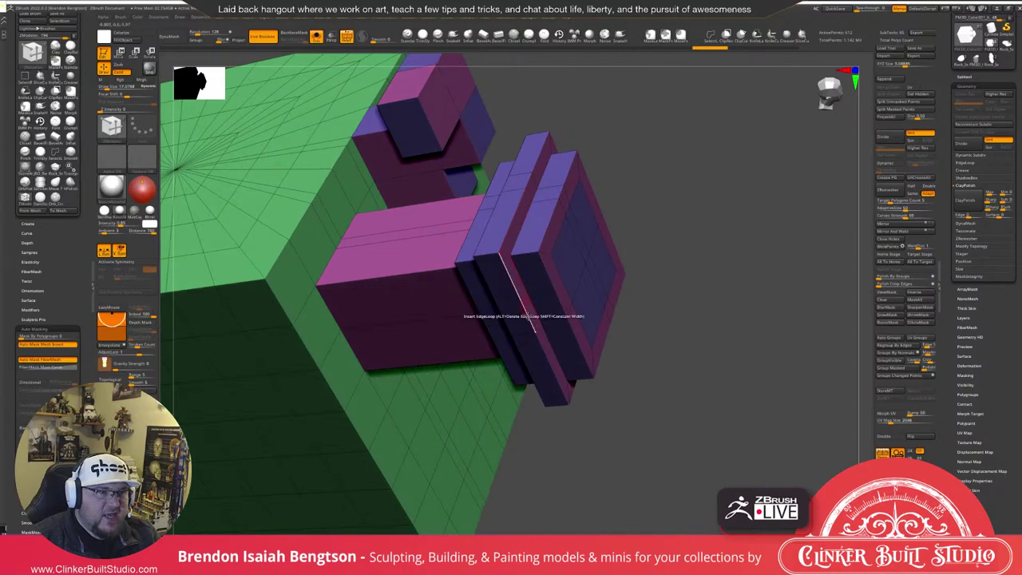
# Set the edge action to Slide with EdgeLoop Complete and slide the raised band's edge loop to slope its side.
pyautogui.moveTo(651, 137); pyautogui.dragTo(607, 191)
pyautogui.press('space')
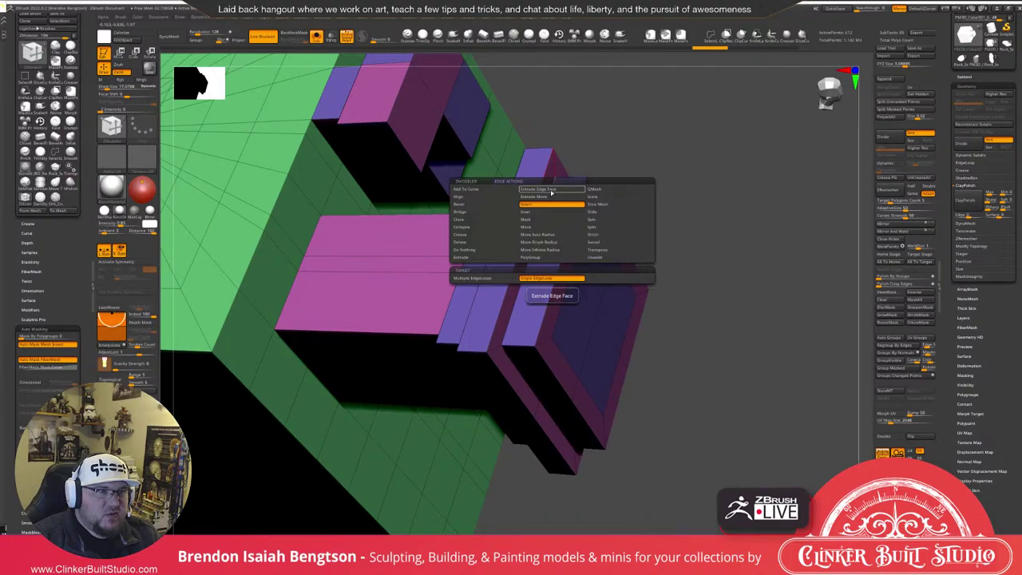
pyautogui.click(594, 211)
pyautogui.click(543, 279)
pyautogui.moveTo(592, 197); pyautogui.dragTo(586, 175)
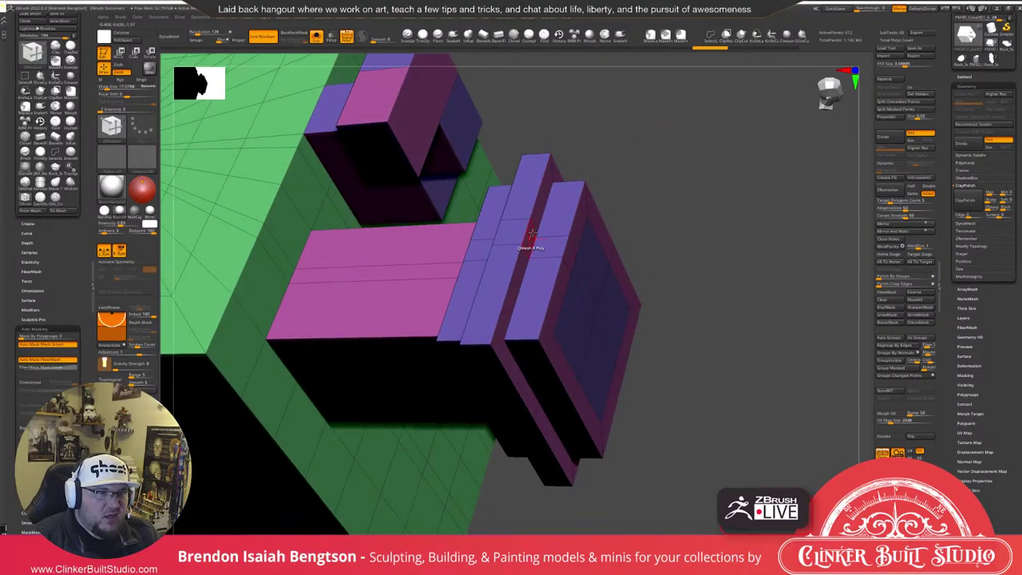
pyautogui.hotkey('ctrl', 'shift', 'z')
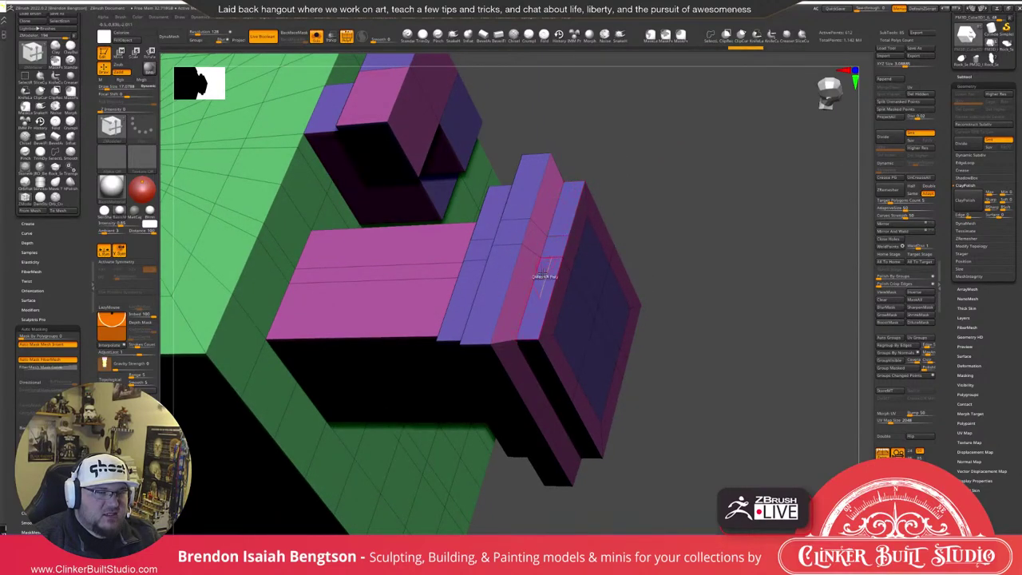
pyautogui.moveTo(695, 130); pyautogui.dragTo(526, 257)
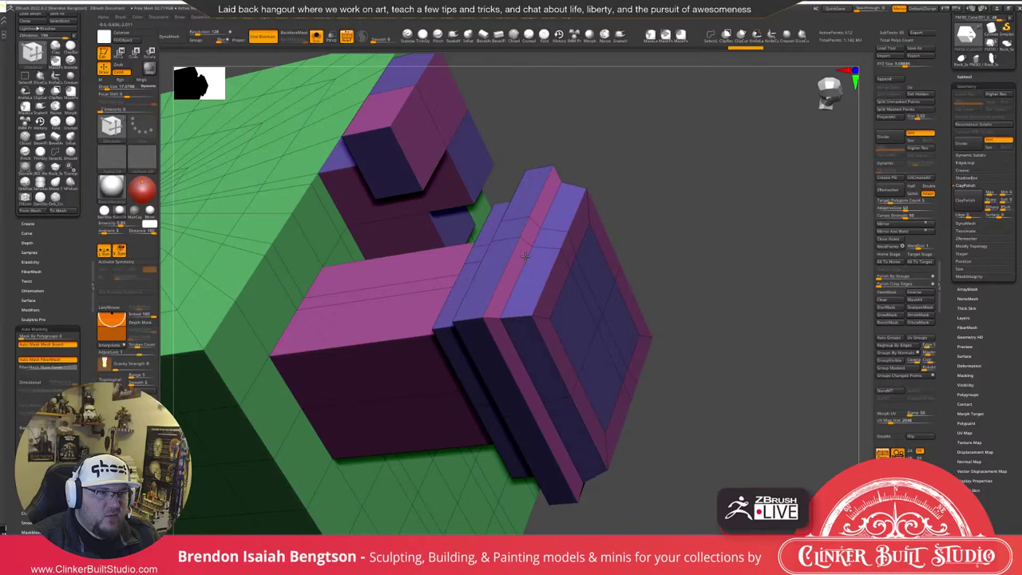
pyautogui.click(525, 256)
# Set the QMesh target to Polygroup All and push the inner panel of the collar's end face inward to form a recess.
pyautogui.moveTo(698, 183); pyautogui.dragTo(639, 164)
pyautogui.press('space')
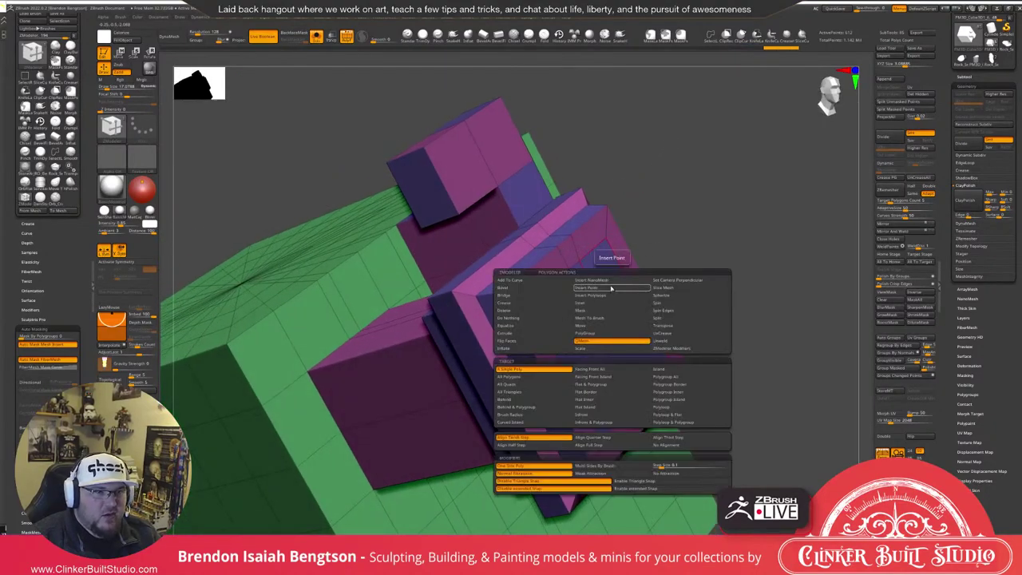
pyautogui.click(666, 376)
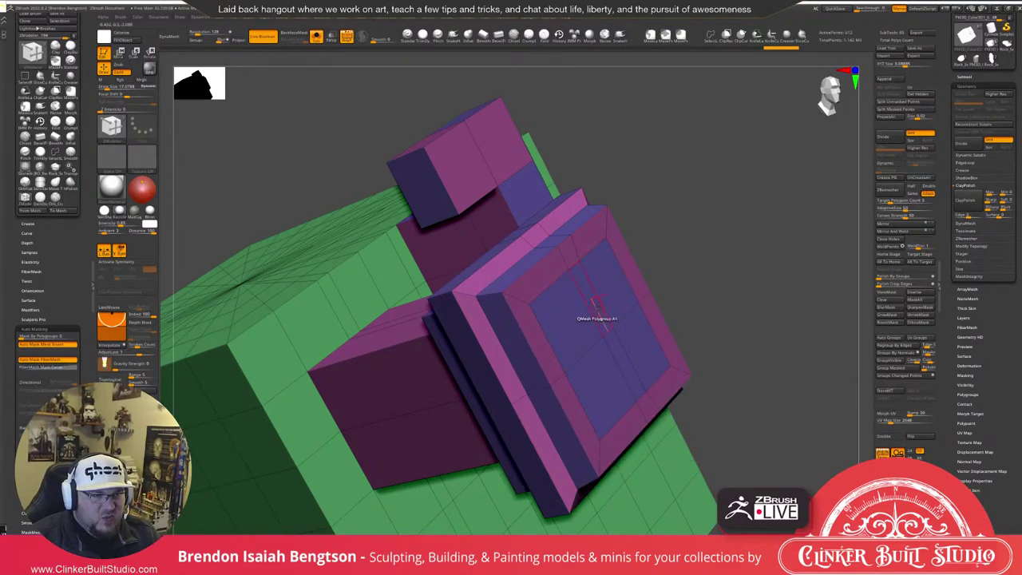
pyautogui.moveTo(691, 185); pyautogui.dragTo(694, 209)
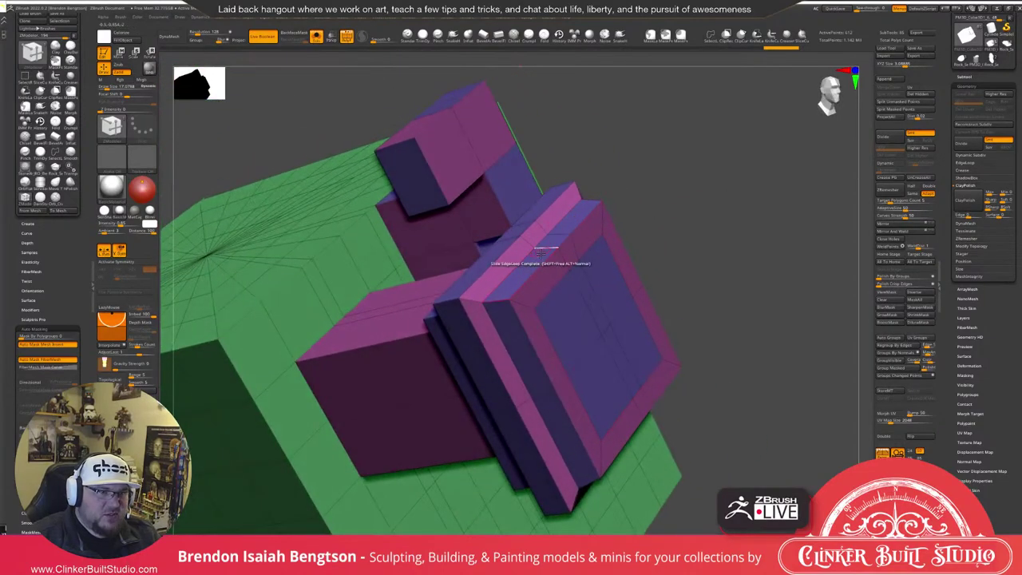
pyautogui.keyDown('alt'); pyautogui.moveTo(565, 341); pyautogui.dragTo(611, 314); pyautogui.keyUp('alt')
pyautogui.moveTo(693, 223); pyautogui.dragTo(736, 224)
pyautogui.moveTo(604, 296); pyautogui.dragTo(584, 285)
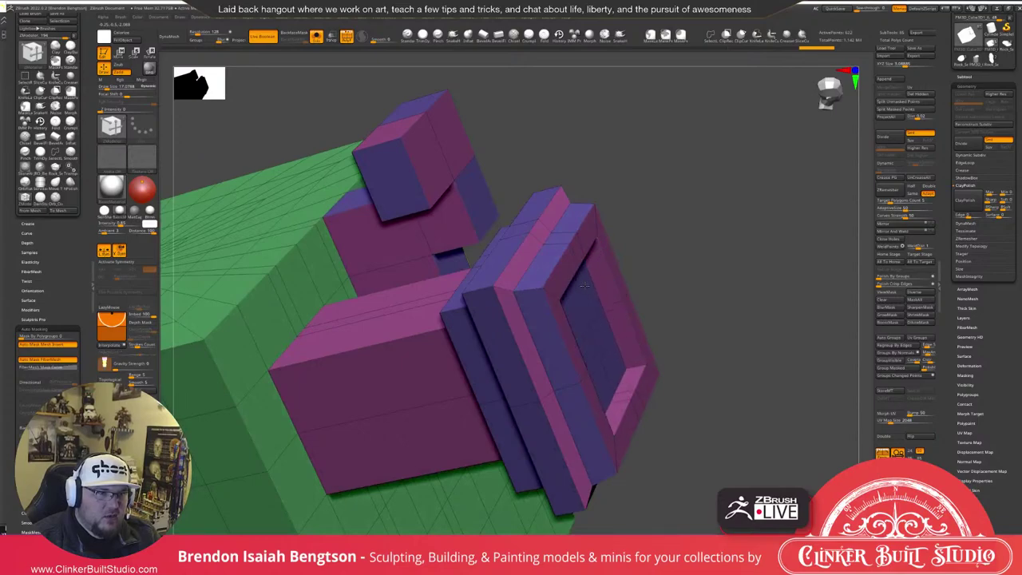
pyautogui.moveTo(786, 230); pyautogui.dragTo(747, 243)
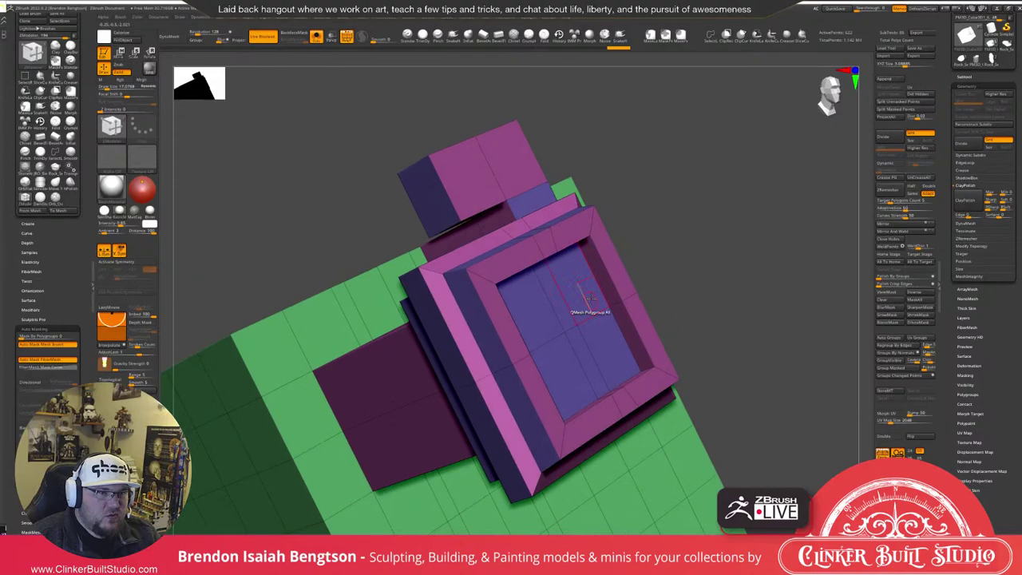
# Set the polygon action to Inset with the Flat Island target and inset the recessed panel in the collar's end face.
pyautogui.keyDown('shift'); pyautogui.moveTo(590, 297); pyautogui.dragTo(570, 296, button='right'); pyautogui.keyUp('shift')
pyautogui.press('space')
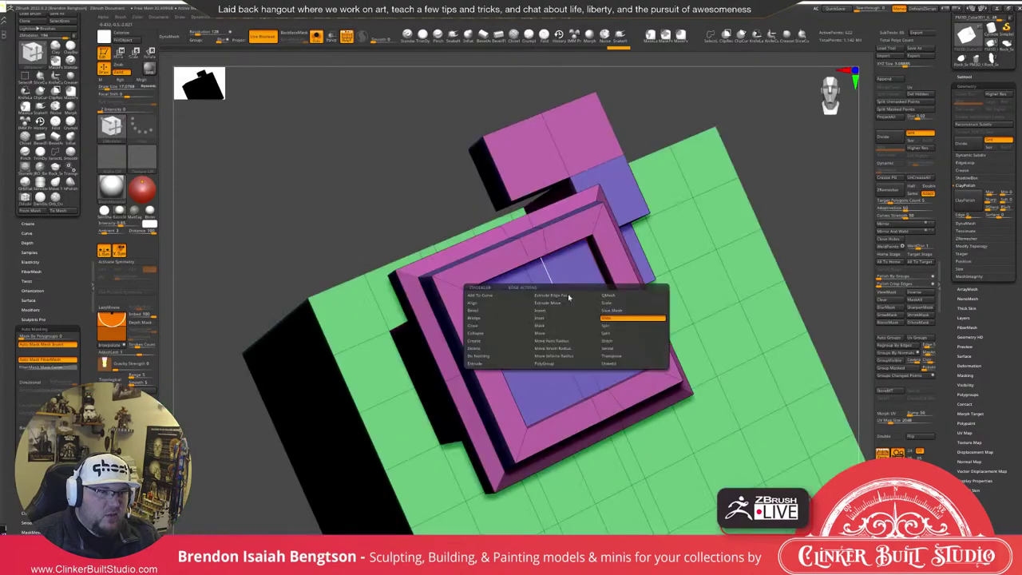
pyautogui.press('space')
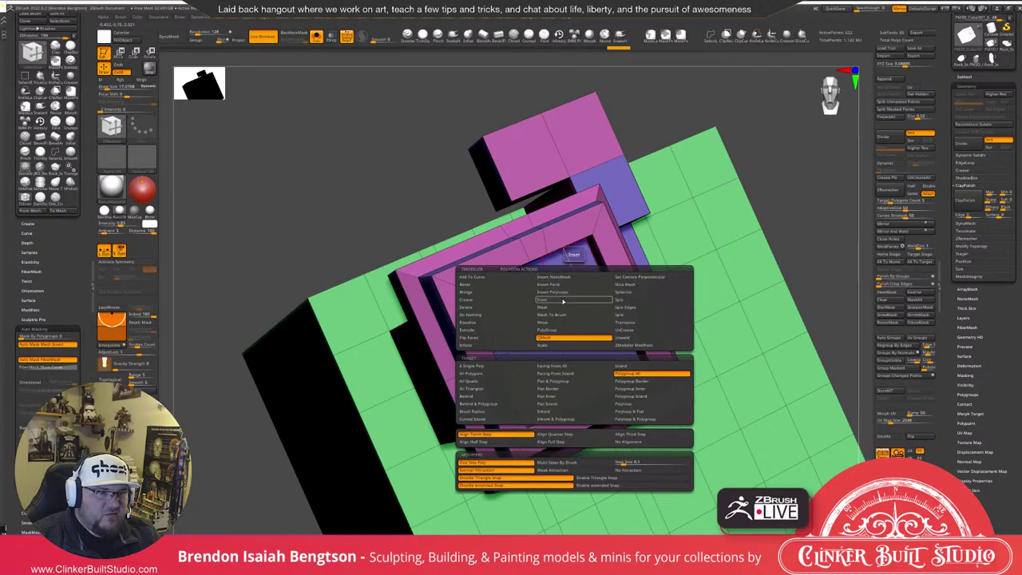
pyautogui.click(564, 301)
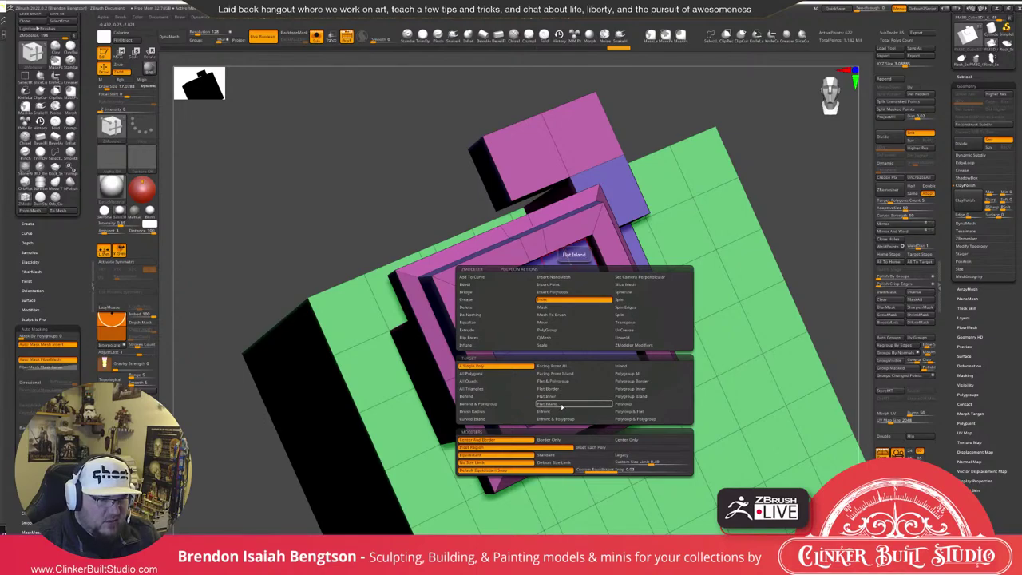
pyautogui.click(562, 406)
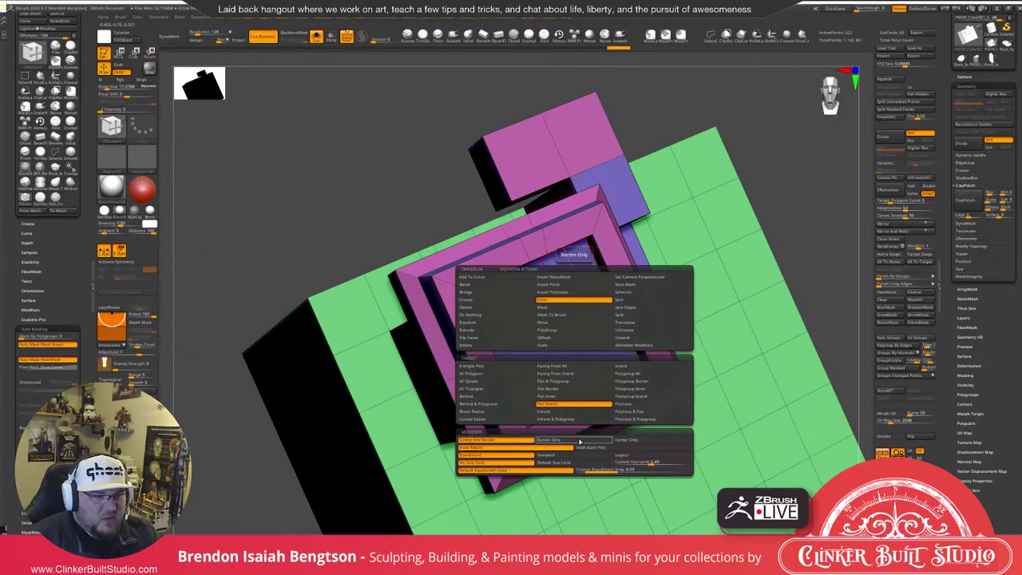
pyautogui.click(558, 456)
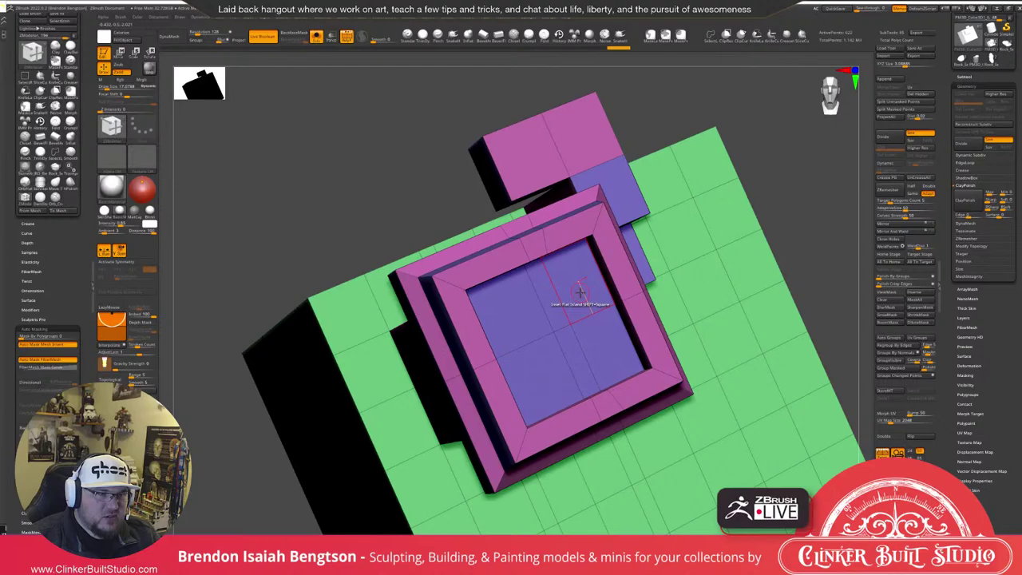
pyautogui.moveTo(580, 293); pyautogui.dragTo(573, 303)
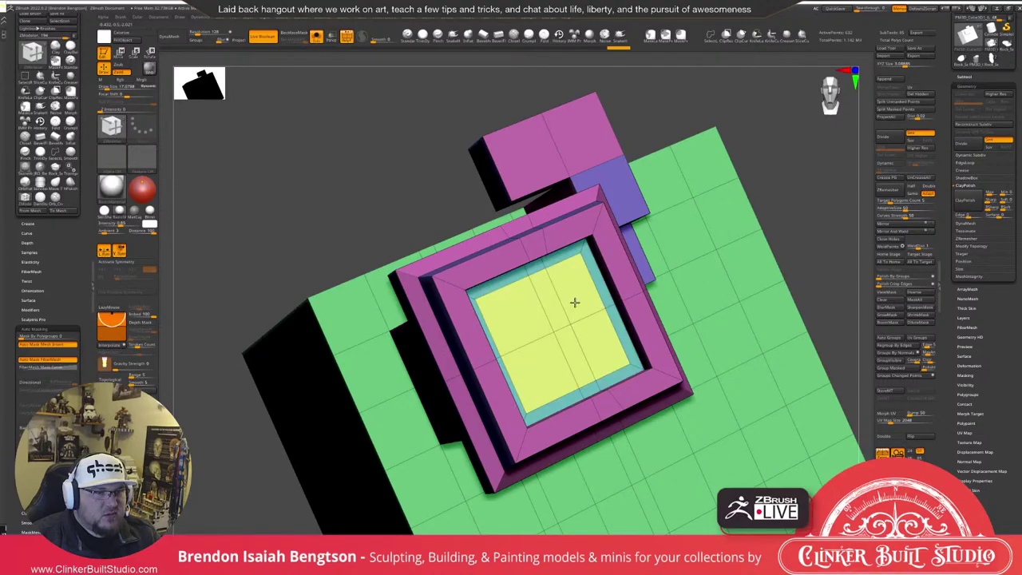
# Switch the polygon action back to QMesh with Polygroup All and try extruding the inset panel.
pyautogui.moveTo(786, 169); pyautogui.dragTo(807, 158)
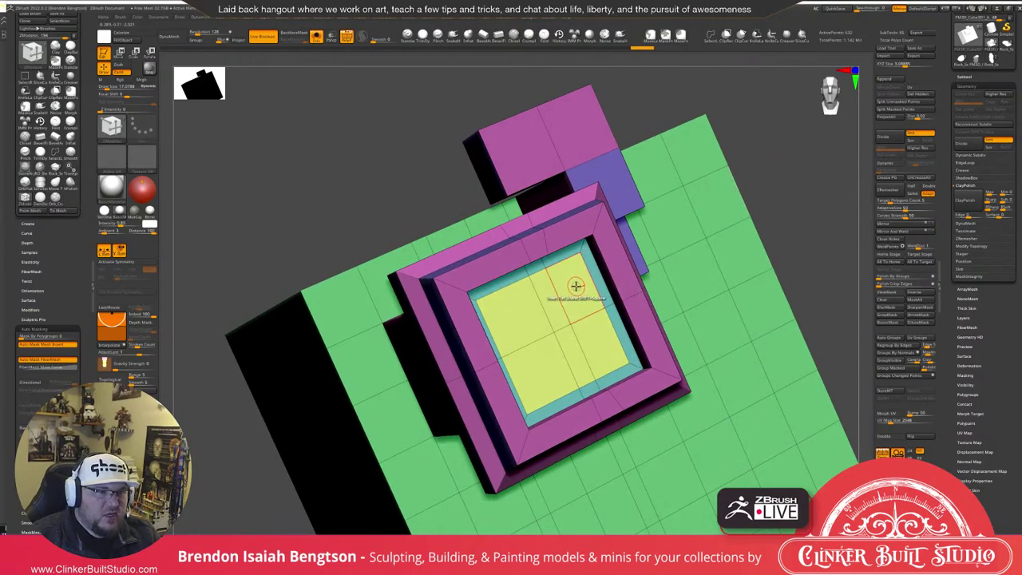
pyautogui.press('space')
pyautogui.click(562, 341)
pyautogui.click(569, 369)
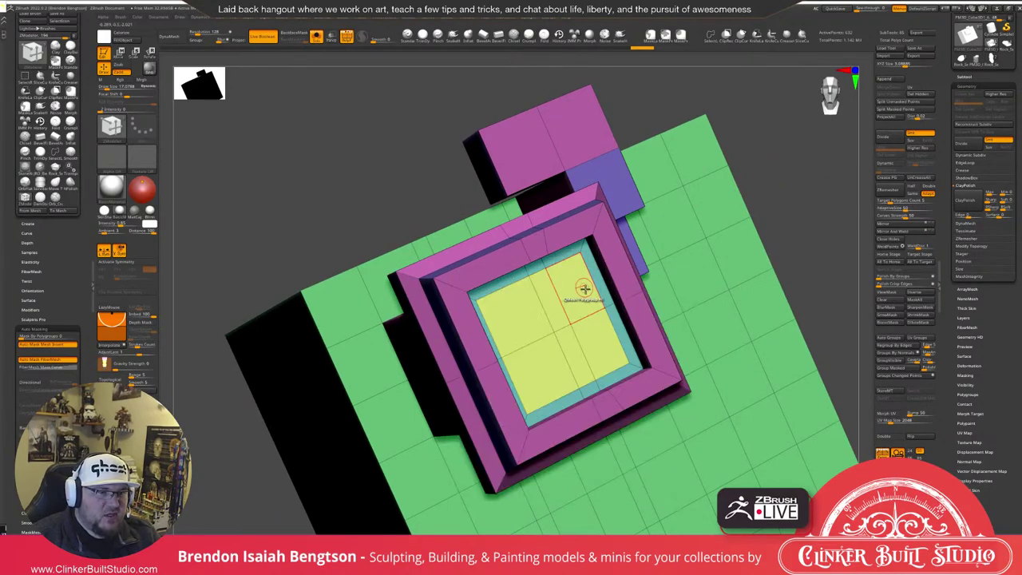
pyautogui.moveTo(584, 289); pyautogui.dragTo(751, 316)
pyautogui.moveTo(800, 195); pyautogui.dragTo(737, 202)
pyautogui.hotkey('ctrl', 'z')
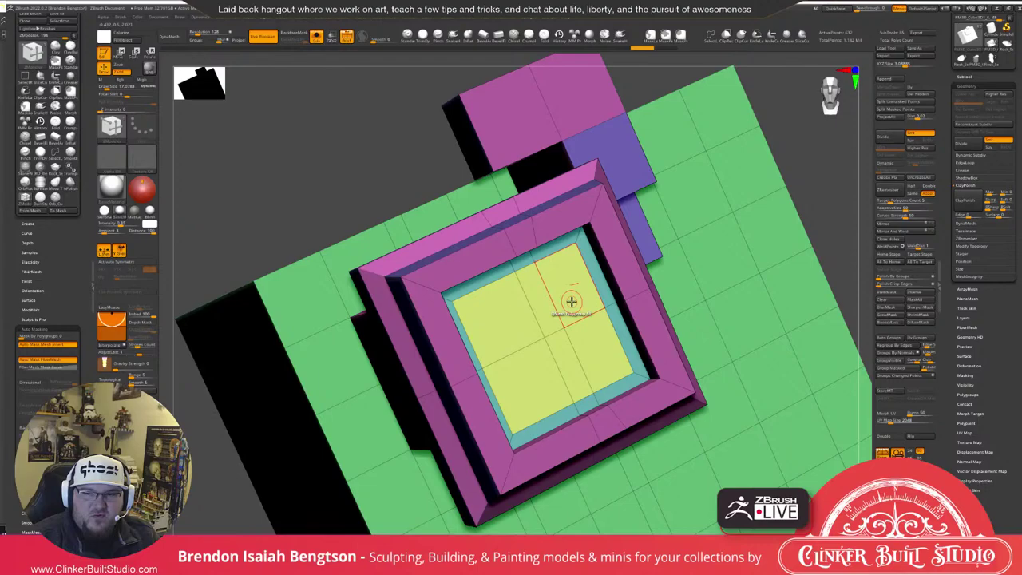
# Try raising the inset panel out of the collar's recess with QMesh.
pyautogui.moveTo(572, 302); pyautogui.dragTo(561, 230, button='right')
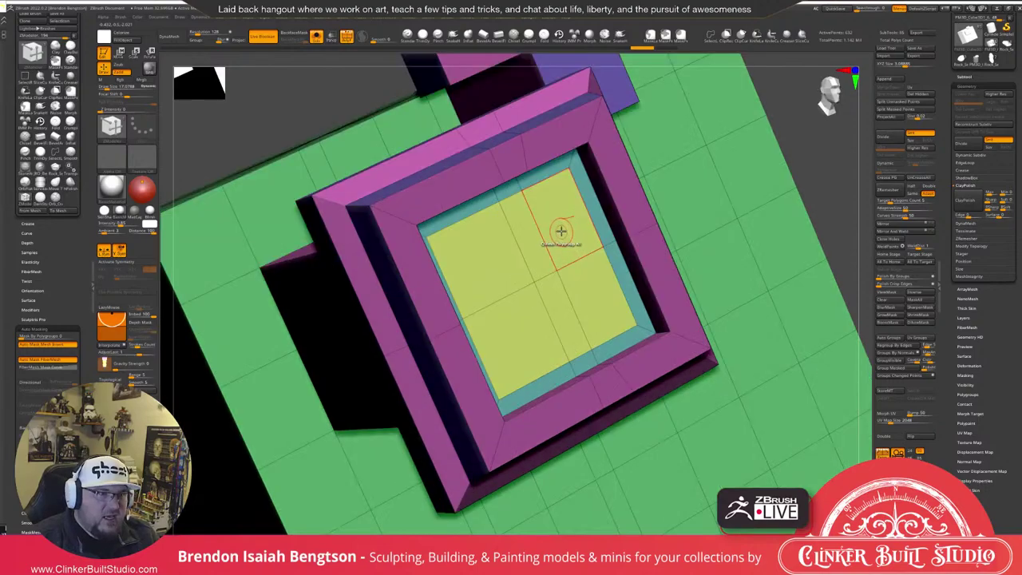
pyautogui.moveTo(561, 231); pyautogui.dragTo(643, 258)
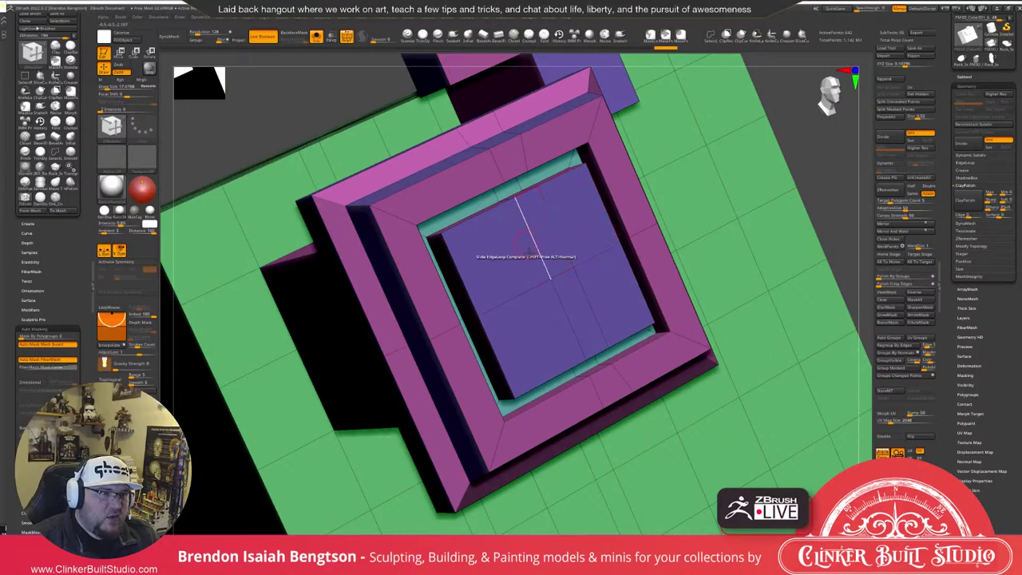
pyautogui.moveTo(525, 243); pyautogui.dragTo(520, 231, button='right')
pyautogui.moveTo(600, 239); pyautogui.dragTo(573, 202, button='right')
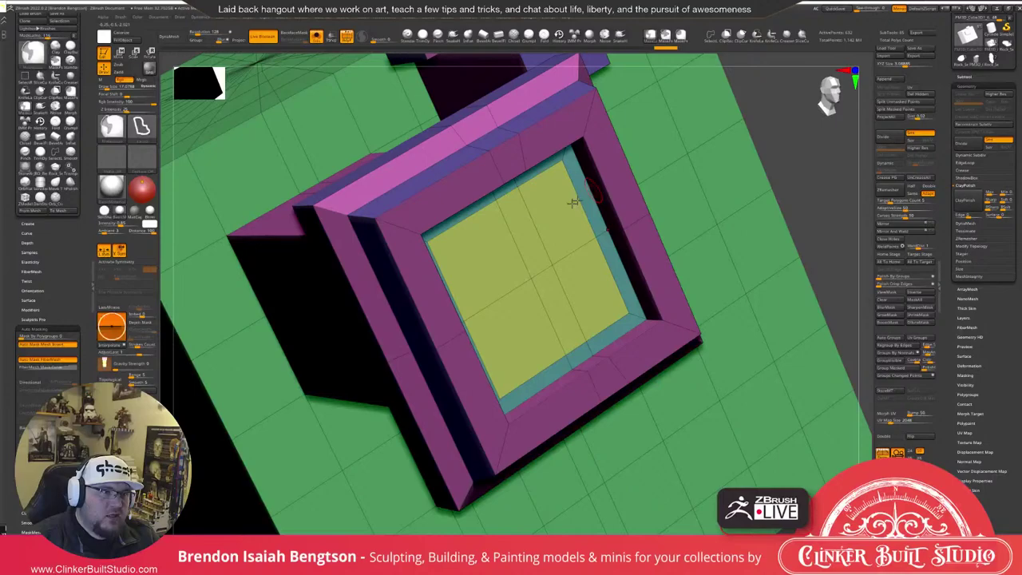
# Undo the raised panel and push the inset panel inward with QMesh so its surrounding border slopes.
pyautogui.hotkey('ctrl', 'z')
pyautogui.hotkey('ctrl', 'z')
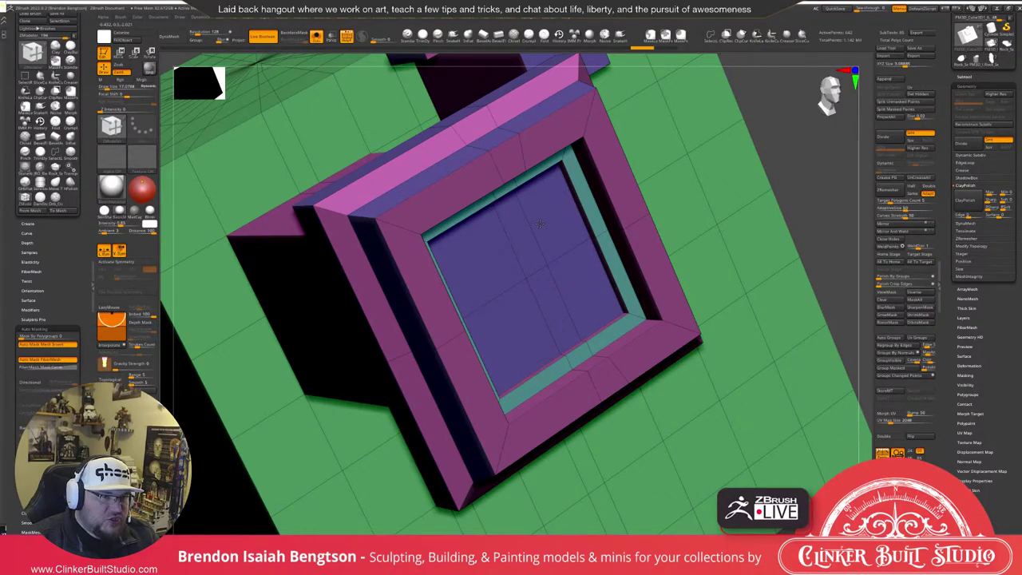
pyautogui.moveTo(511, 221)
pyautogui.mouseDown()
pyautogui.moveTo(519, 233)
pyautogui.moveTo(643, 248)
pyautogui.moveTo(521, 223)
pyautogui.mouseUp()
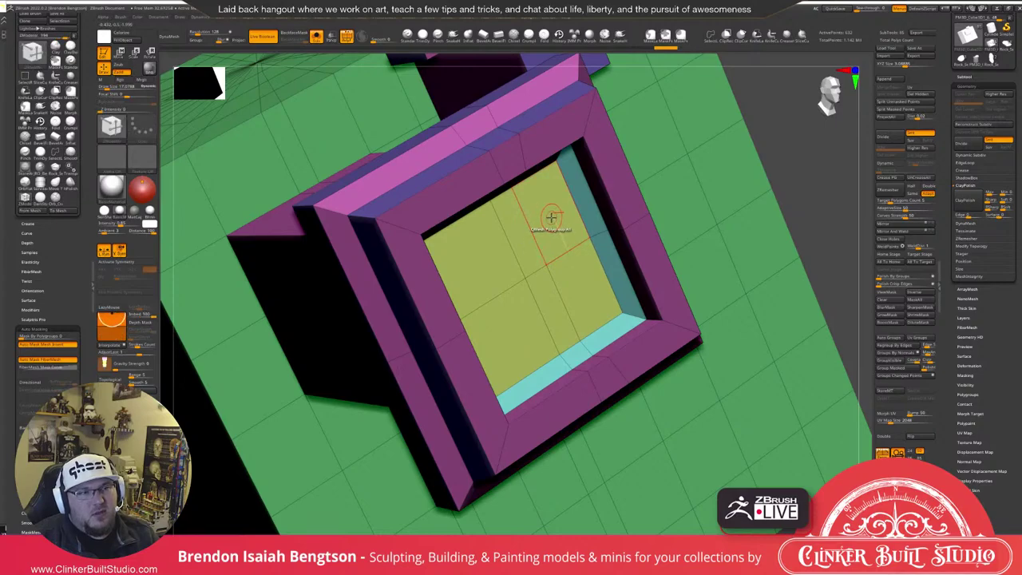
# Set the polygon action to Inset with Flat Island and inset the sunken panel again.
pyautogui.press('space')
pyautogui.click(537, 237)
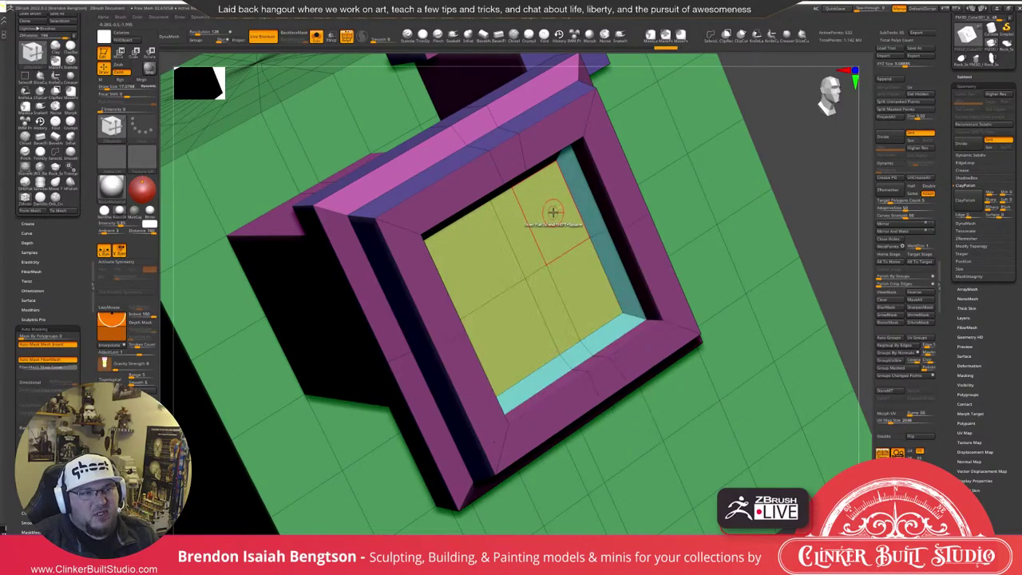
pyautogui.click(548, 216)
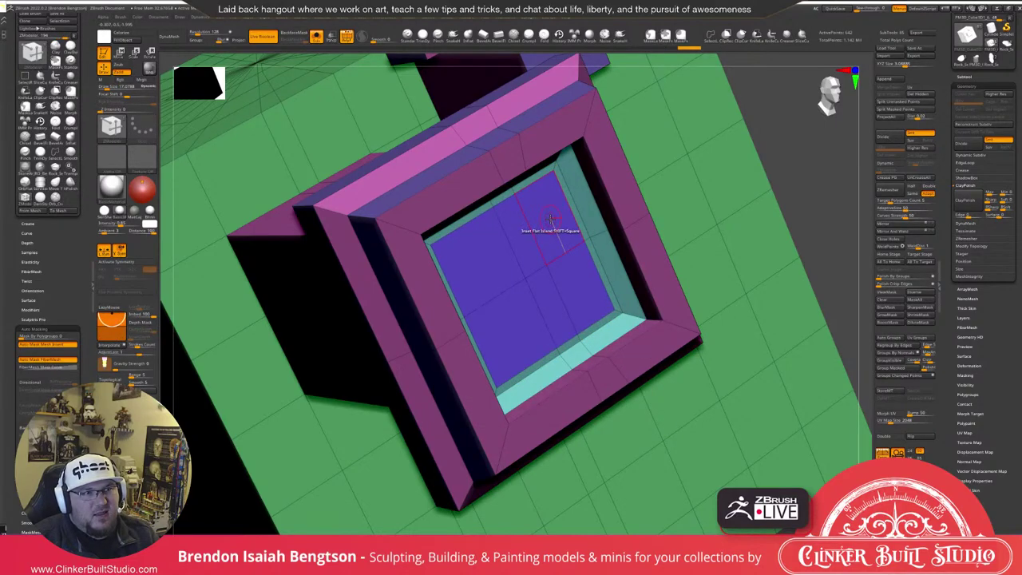
# Switch the polygon action to QMesh and pull the innermost panel of the recess outward.
pyautogui.press('space')
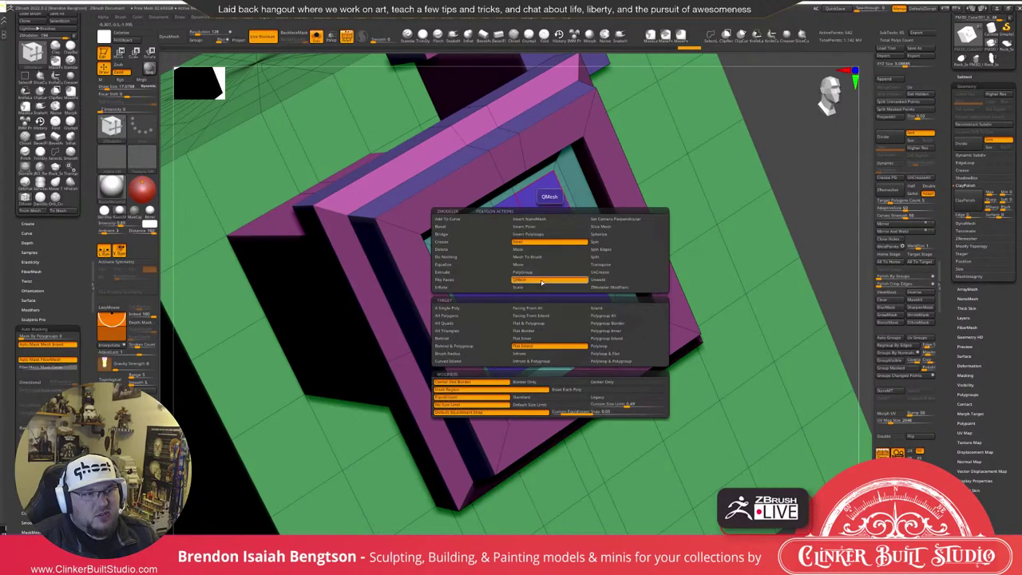
pyautogui.click(542, 283)
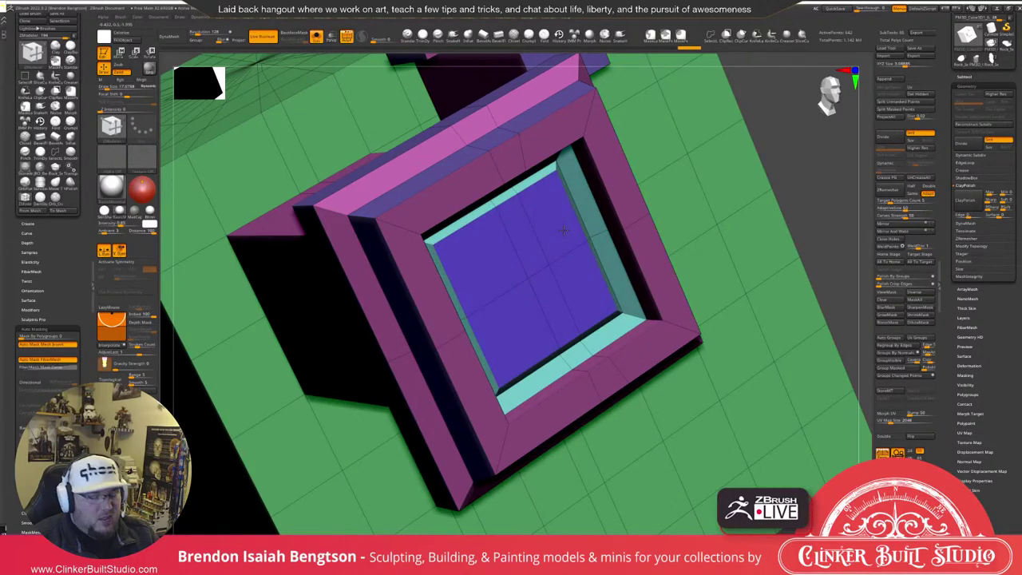
pyautogui.moveTo(563, 230); pyautogui.dragTo(611, 244)
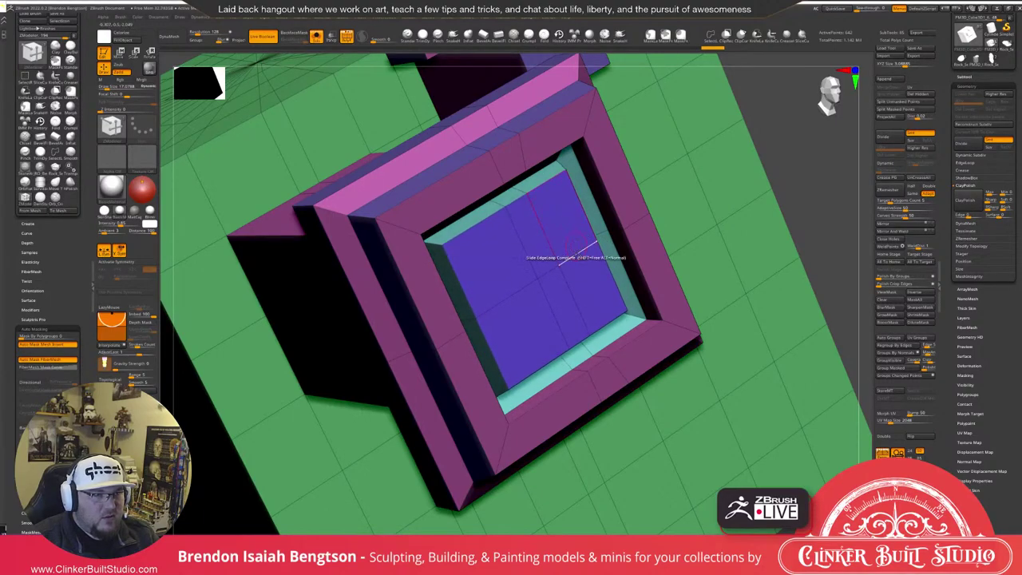
# Set the edge action to Insert with Single EdgeLoop and add an edge loop around the beam near the collar.
pyautogui.moveTo(599, 245); pyautogui.dragTo(562, 266, button='right')
pyautogui.moveTo(578, 222); pyautogui.dragTo(569, 296)
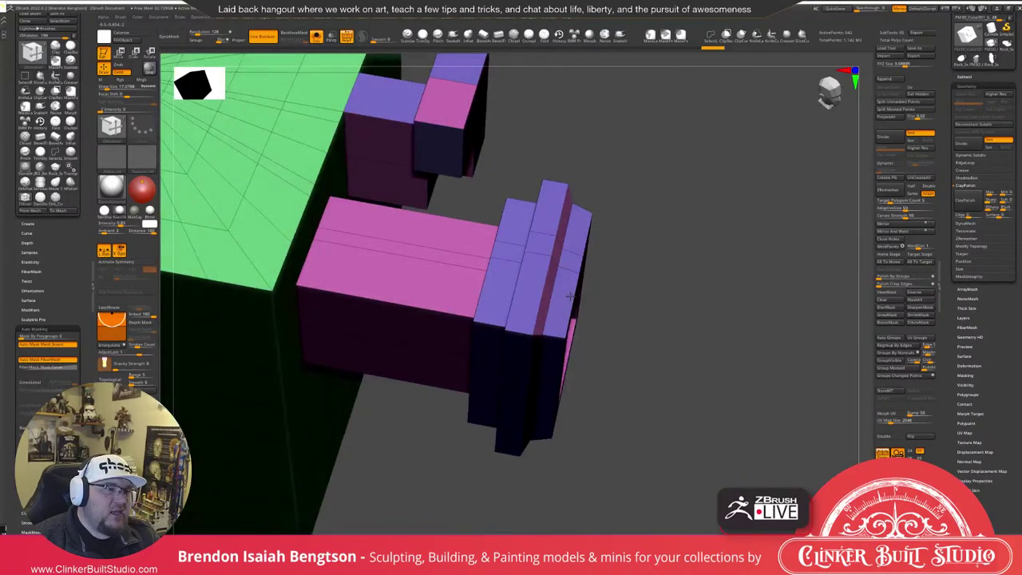
pyautogui.moveTo(569, 296); pyautogui.dragTo(503, 276)
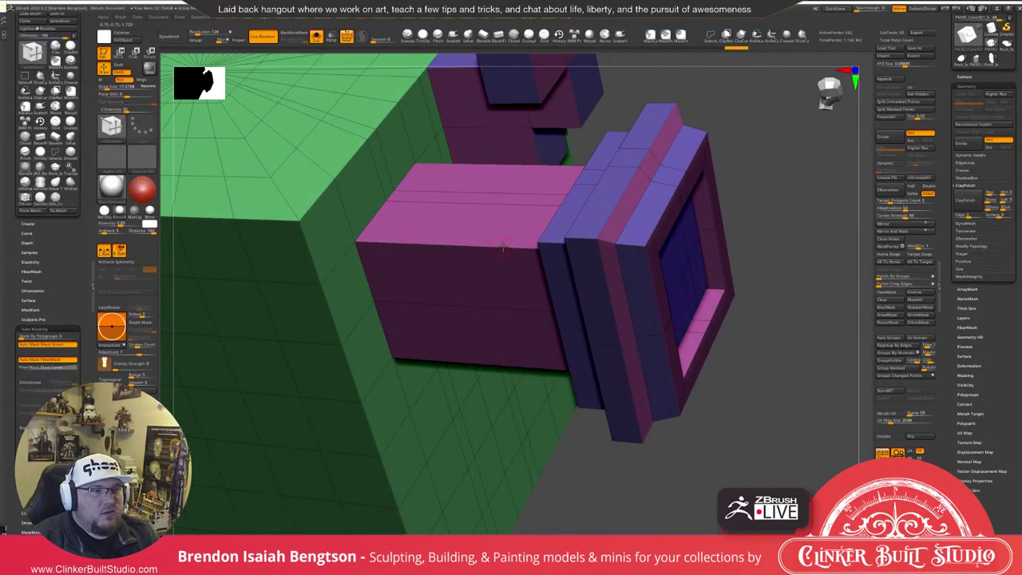
pyautogui.press('space')
pyautogui.click(491, 261)
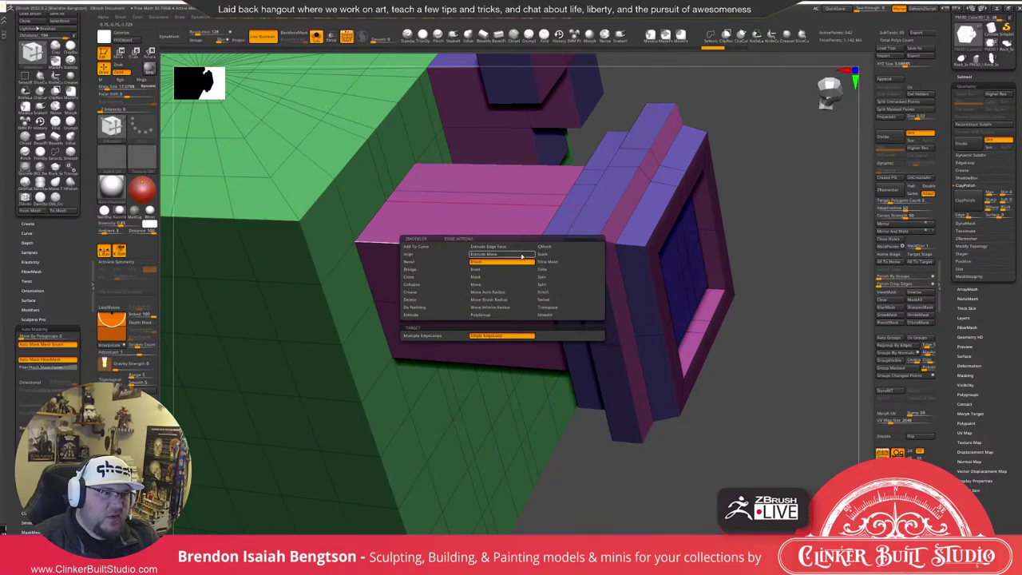
pyautogui.click(488, 244)
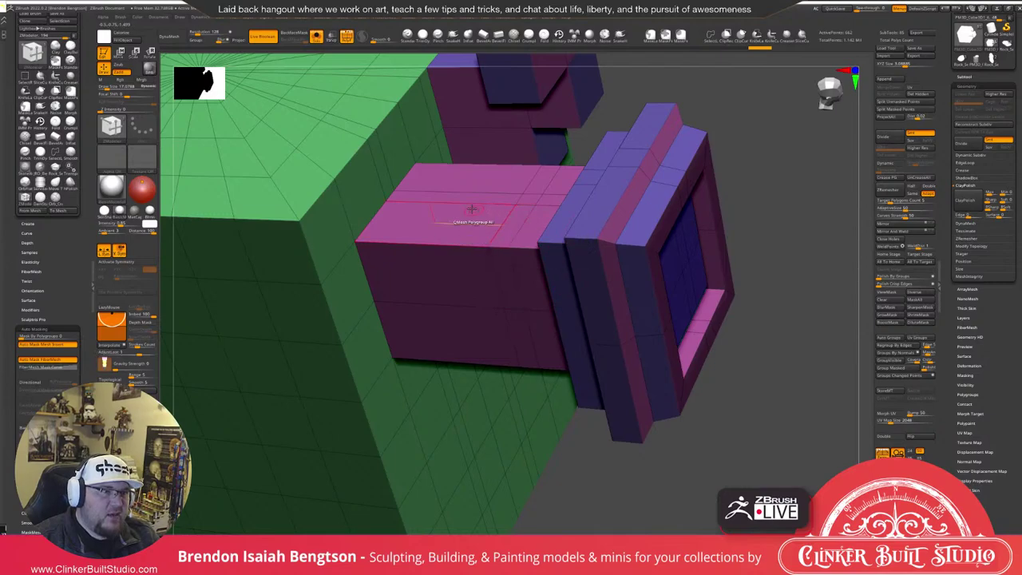
pyautogui.moveTo(502, 235)
pyautogui.mouseDown(button='right')
pyautogui.moveTo(522, 234)
pyautogui.moveTo(511, 221)
pyautogui.mouseUp(button='right')
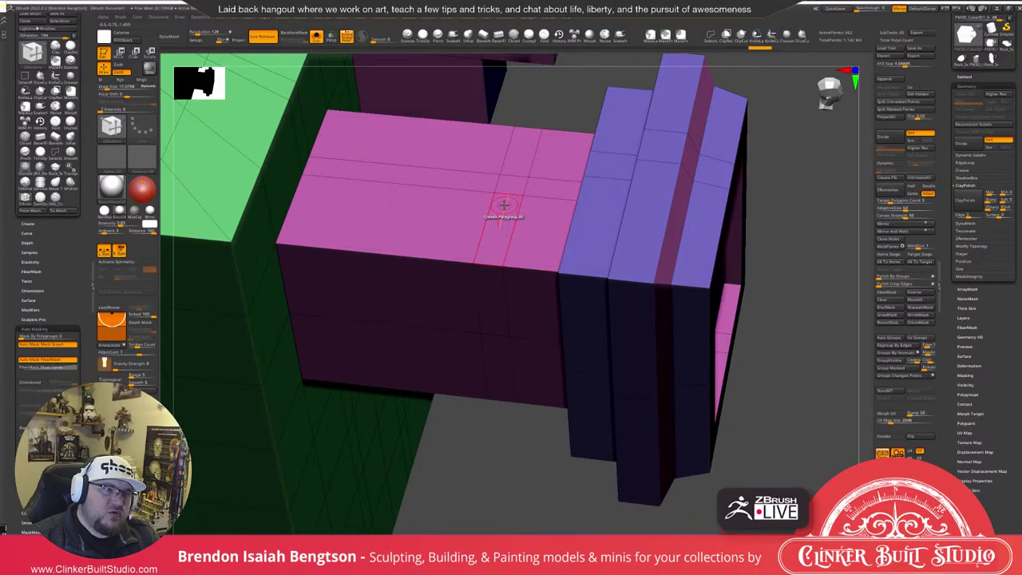
# Try extruding the narrow polyloop around the beam inward and outward with QMesh targeting Polyloop.
pyautogui.click(503, 205)
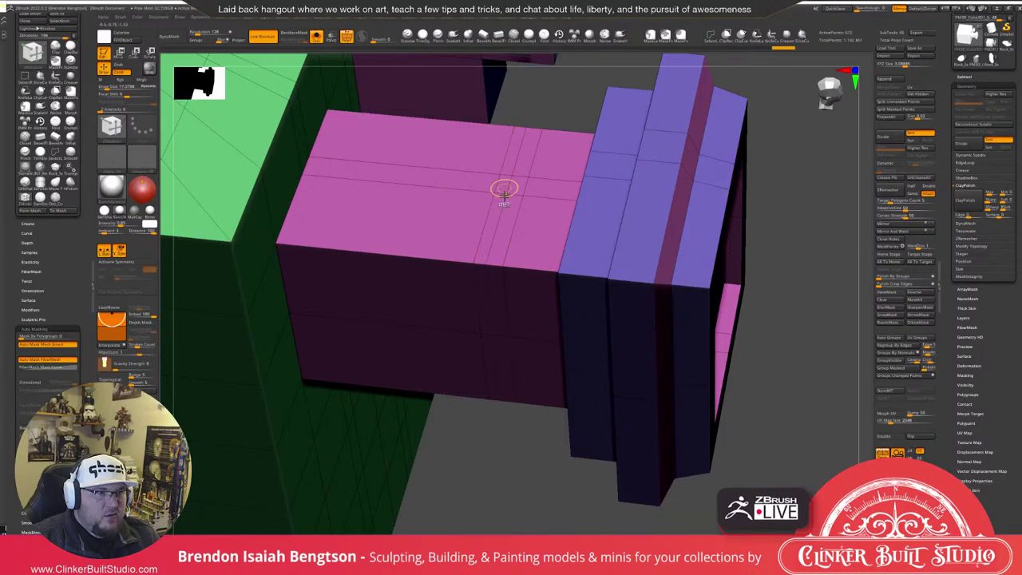
pyautogui.moveTo(503, 194); pyautogui.dragTo(512, 192)
pyautogui.moveTo(512, 192)
pyautogui.mouseDown(button='right')
pyautogui.moveTo(513, 227)
pyautogui.moveTo(519, 204)
pyautogui.mouseUp(button='right')
pyautogui.click(518, 203)
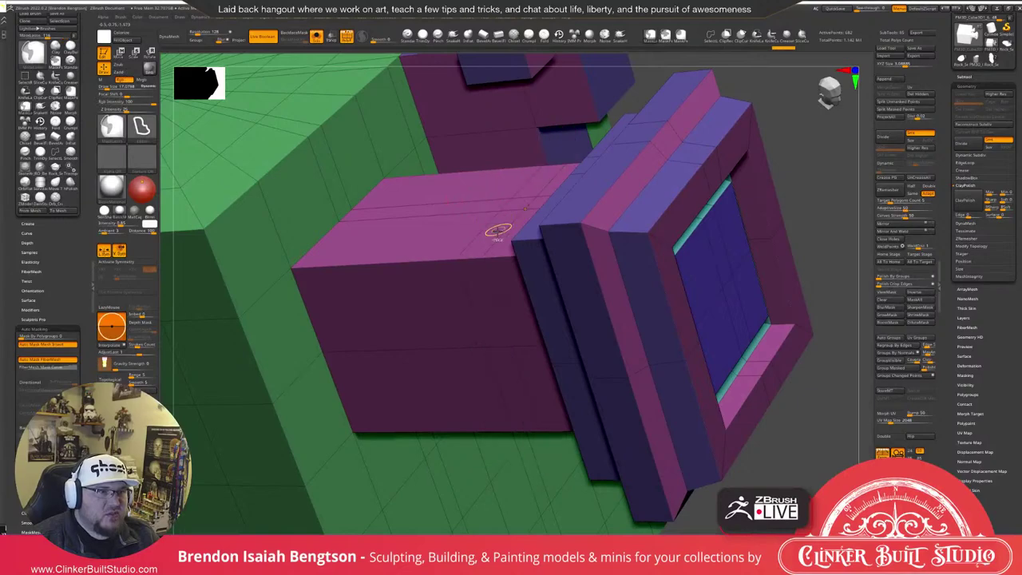
pyautogui.hotkey('ctrl', 'z')
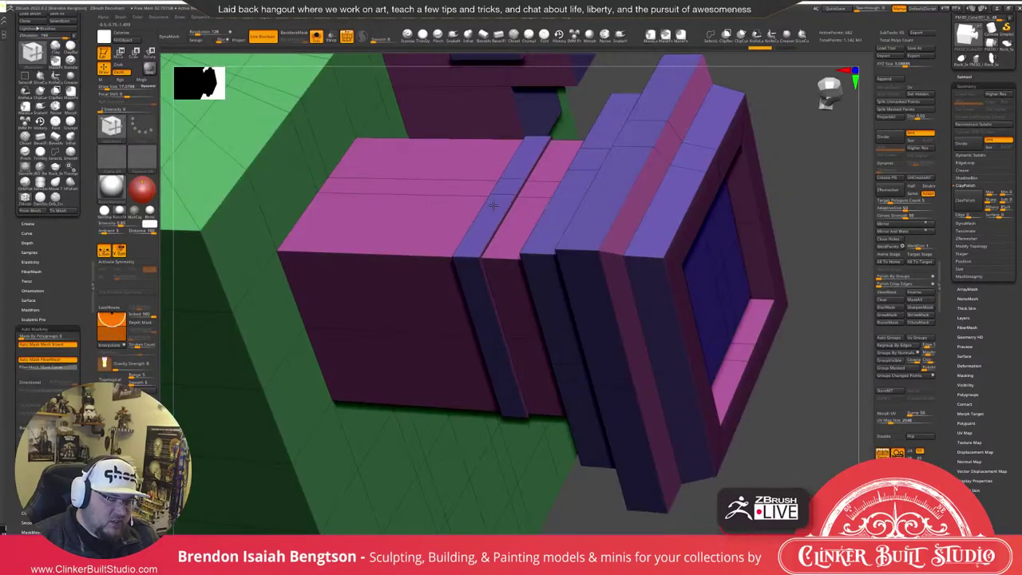
pyautogui.click(495, 206)
pyautogui.moveTo(501, 217)
pyautogui.mouseDown()
pyautogui.moveTo(479, 191)
pyautogui.moveTo(483, 170)
pyautogui.moveTo(502, 218)
pyautogui.mouseUp()
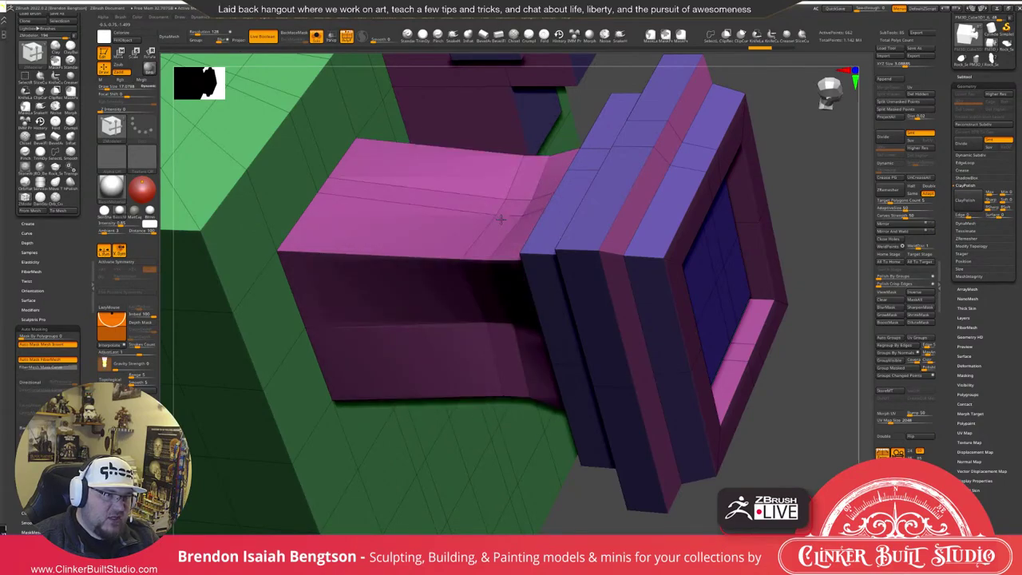
pyautogui.moveTo(501, 219); pyautogui.dragTo(481, 195)
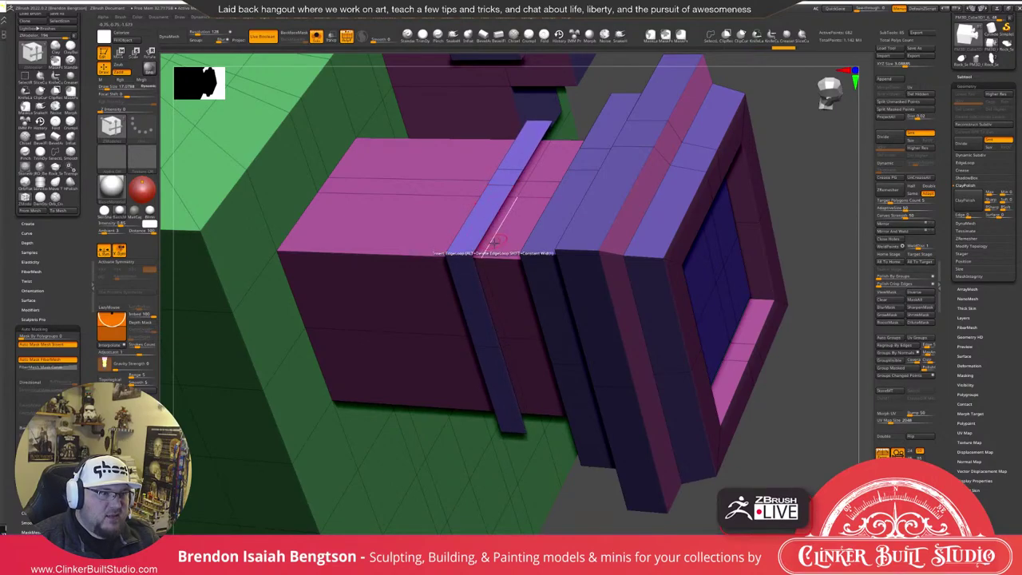
# Isolate the polygroup of the raised band around the beam to inspect it and restore the full view.
pyautogui.moveTo(489, 250)
pyautogui.mouseDown(button='right')
pyautogui.moveTo(515, 214)
pyautogui.moveTo(535, 225)
pyautogui.moveTo(492, 246)
pyautogui.mouseUp(button='right')
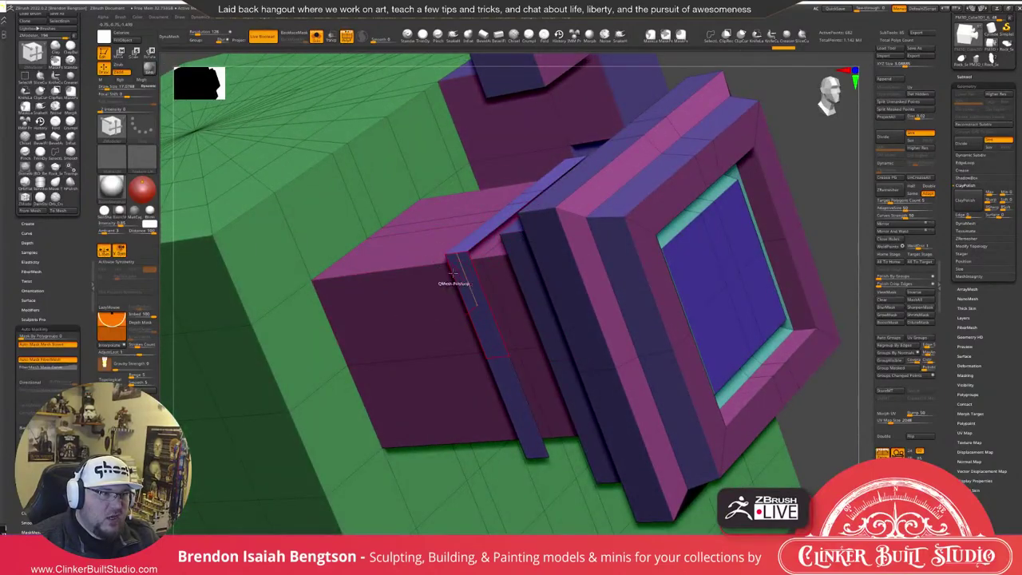
pyautogui.moveTo(451, 273); pyautogui.dragTo(469, 249, button='right')
pyautogui.keyDown('ctrl'); pyautogui.keyDown('shift'); pyautogui.click(474, 256); pyautogui.keyUp('shift'); pyautogui.keyUp('ctrl')
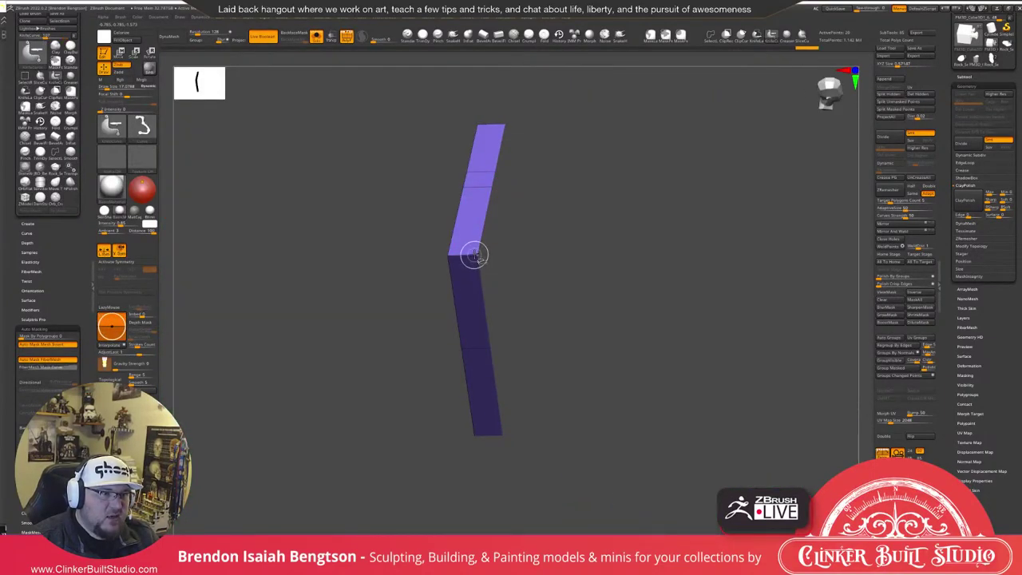
pyautogui.keyDown('ctrl'); pyautogui.keyDown('shift'); pyautogui.click(474, 255); pyautogui.keyUp('shift'); pyautogui.keyUp('ctrl')
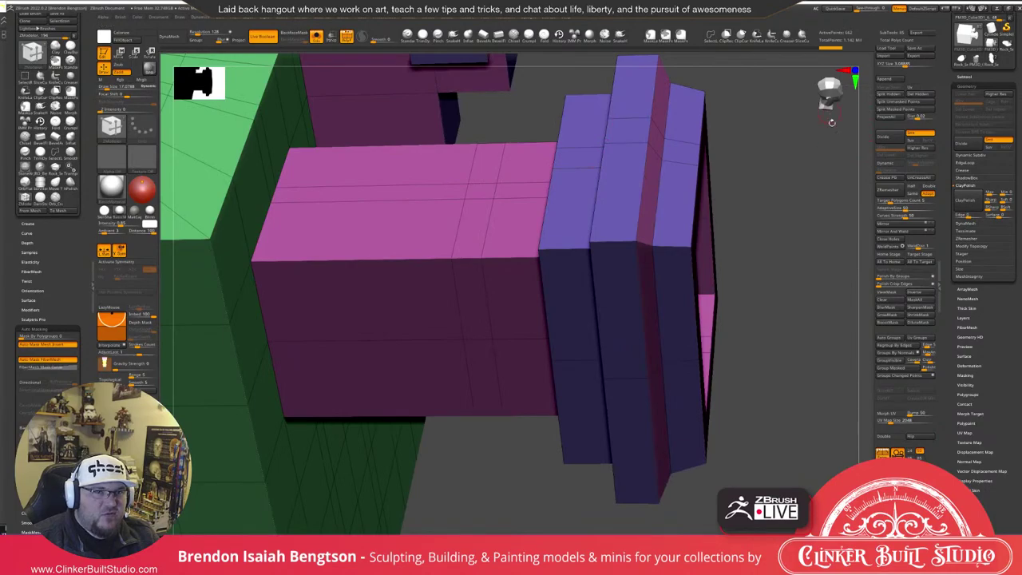
pyautogui.moveTo(543, 275); pyautogui.dragTo(498, 209, button='right')
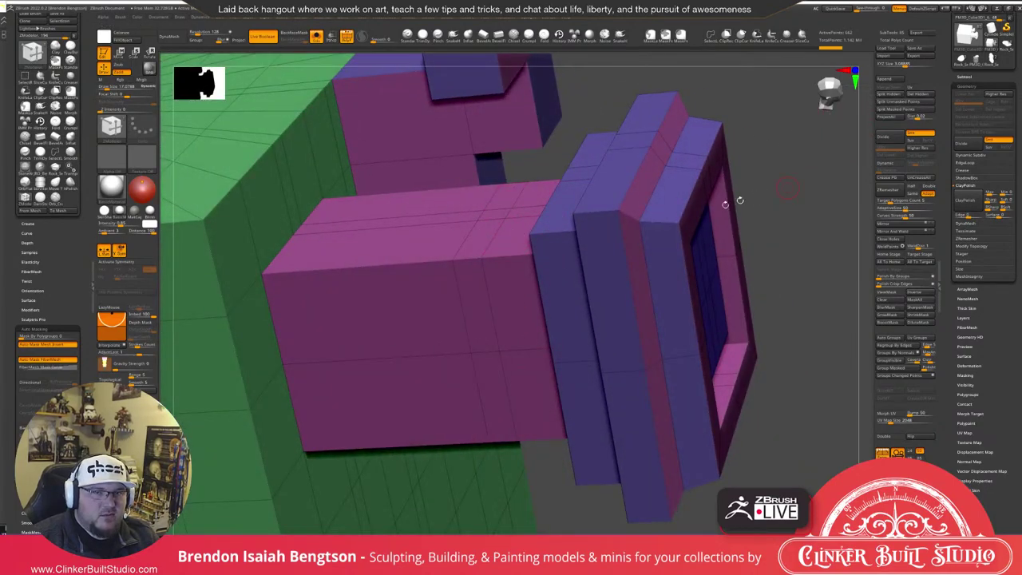
pyautogui.keyDown('ctrl'); pyautogui.moveTo(335, 152); pyautogui.dragTo(479, 264, button='right'); pyautogui.keyUp('ctrl')
pyautogui.moveTo(631, 331); pyautogui.dragTo(588, 244, button='right')
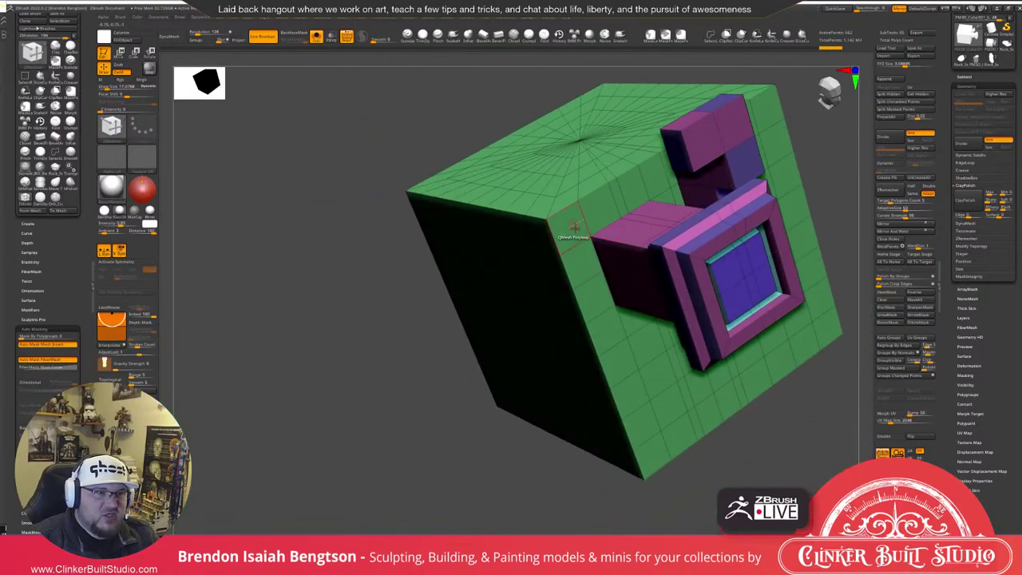
pyautogui.press('space')
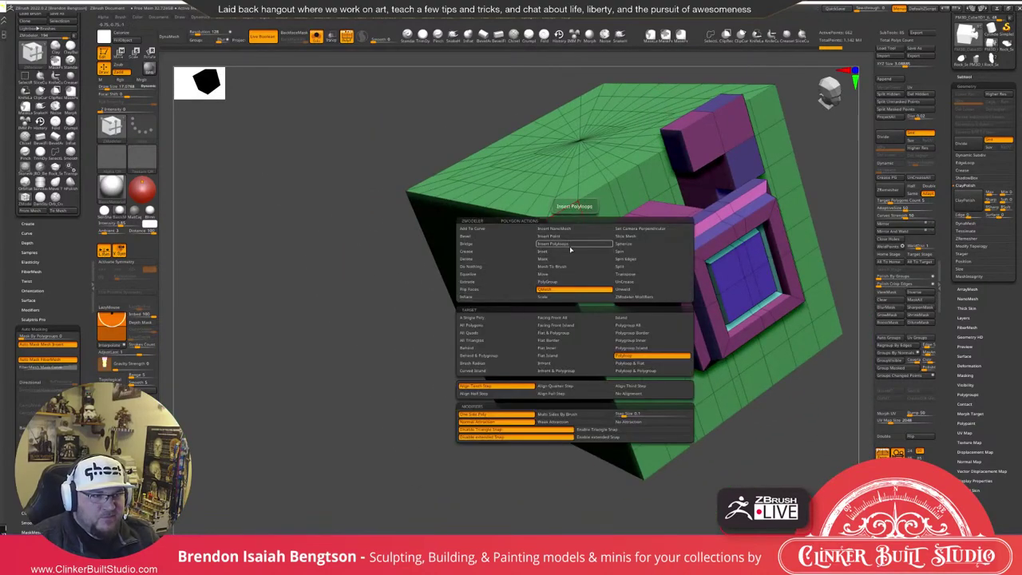
pyautogui.click(574, 259)
pyautogui.keyDown('shift'); pyautogui.moveTo(600, 264); pyautogui.dragTo(659, 251, button='right'); pyautogui.keyUp('shift')
pyautogui.keyDown('alt'); pyautogui.moveTo(728, 254); pyautogui.dragTo(547, 248, button='right'); pyautogui.keyUp('alt')
# Set the polygon action to Scale with the Polyloop target and try scaling the narrow loop around the beam from Mesh Center.
pyautogui.press('space')
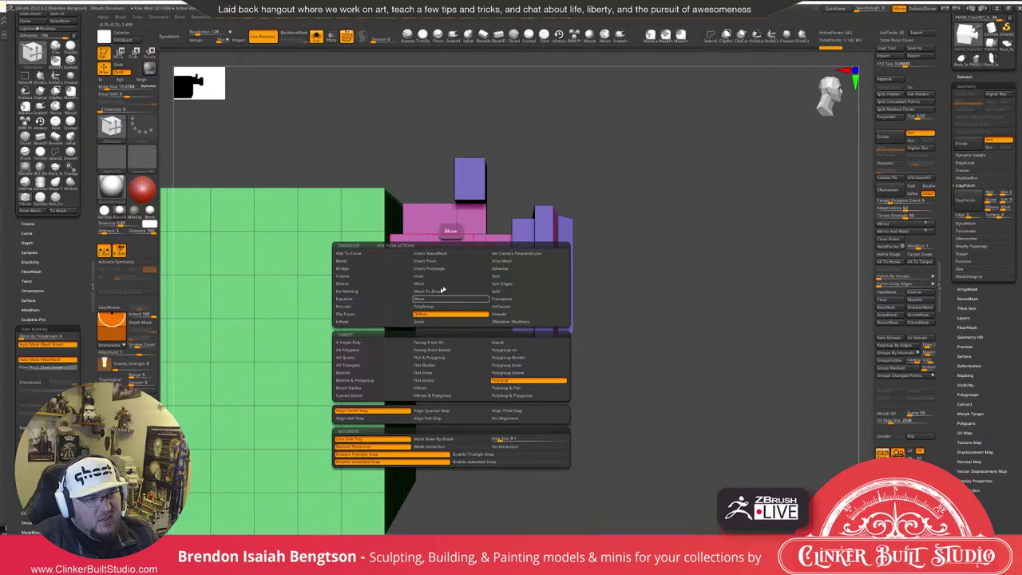
pyautogui.click(423, 322)
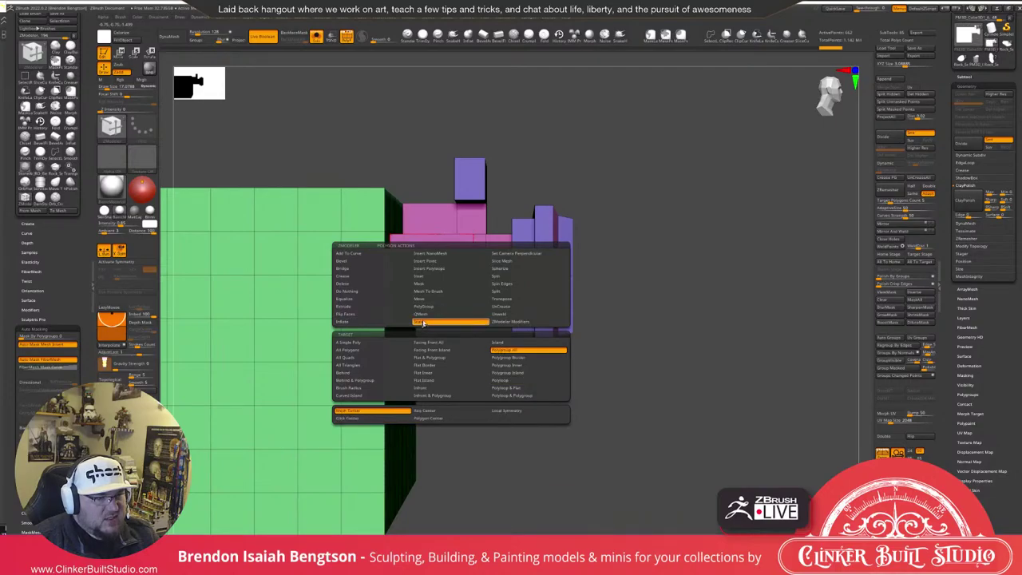
pyautogui.moveTo(742, 212); pyautogui.dragTo(625, 228)
pyautogui.keyDown('alt'); pyautogui.moveTo(721, 197); pyautogui.dragTo(656, 231); pyautogui.keyUp('alt')
pyautogui.press('space')
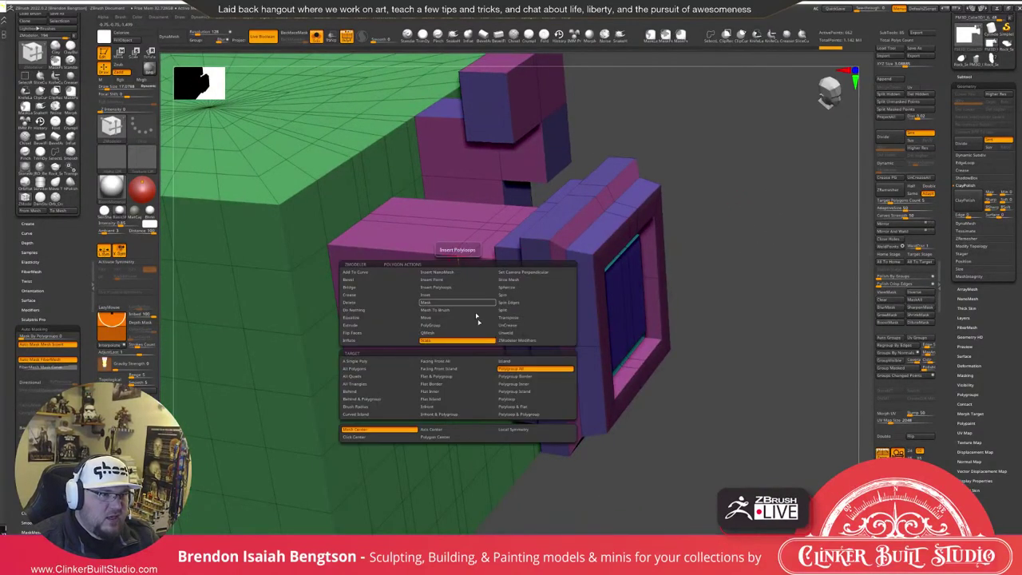
pyautogui.click(512, 399)
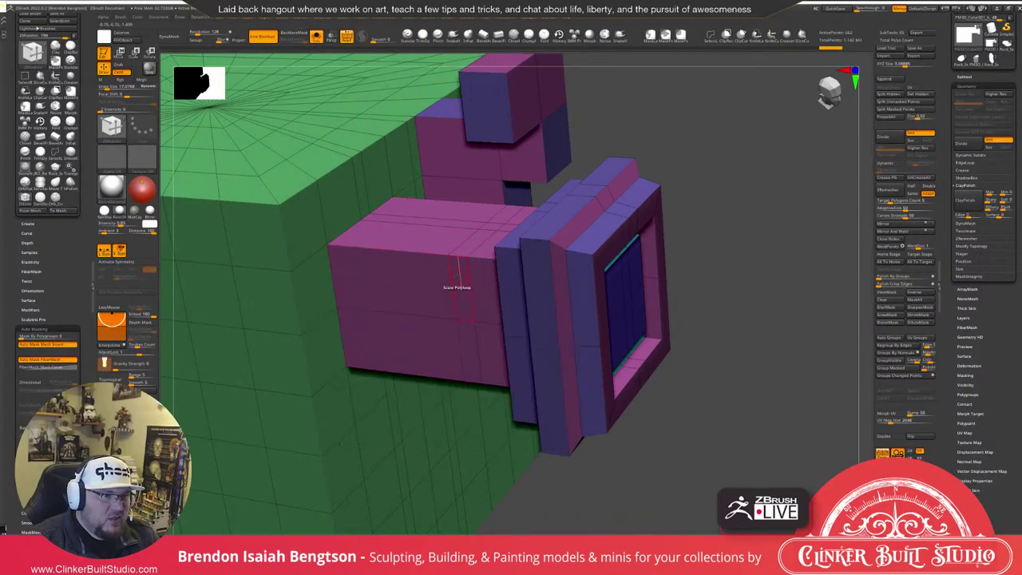
pyautogui.moveTo(458, 272); pyautogui.dragTo(461, 269)
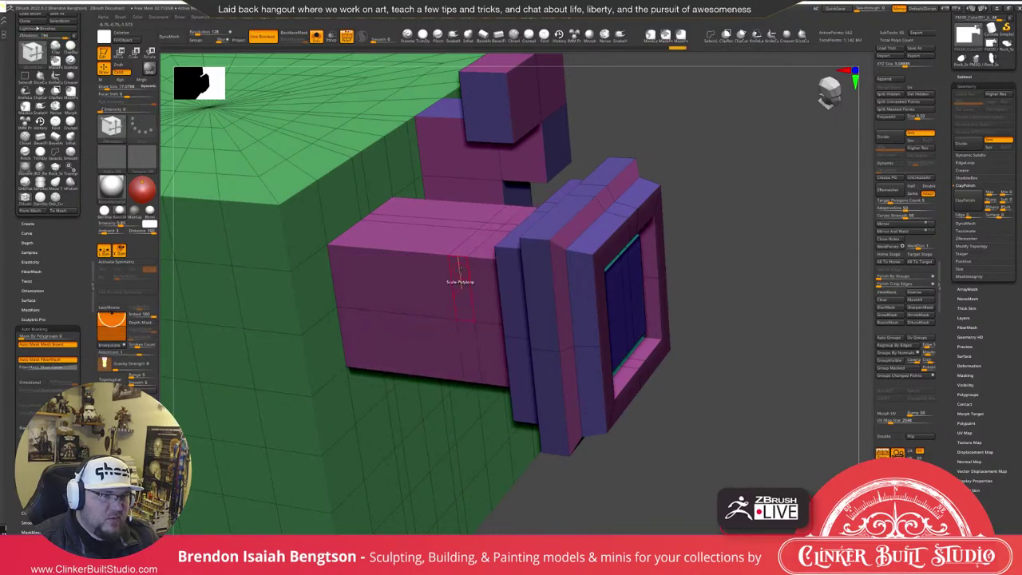
# Try scaling the beam's narrow polyloop with Polygon Center, switch to Axis Center for another attempt, and undo the scaling.
pyautogui.press('space')
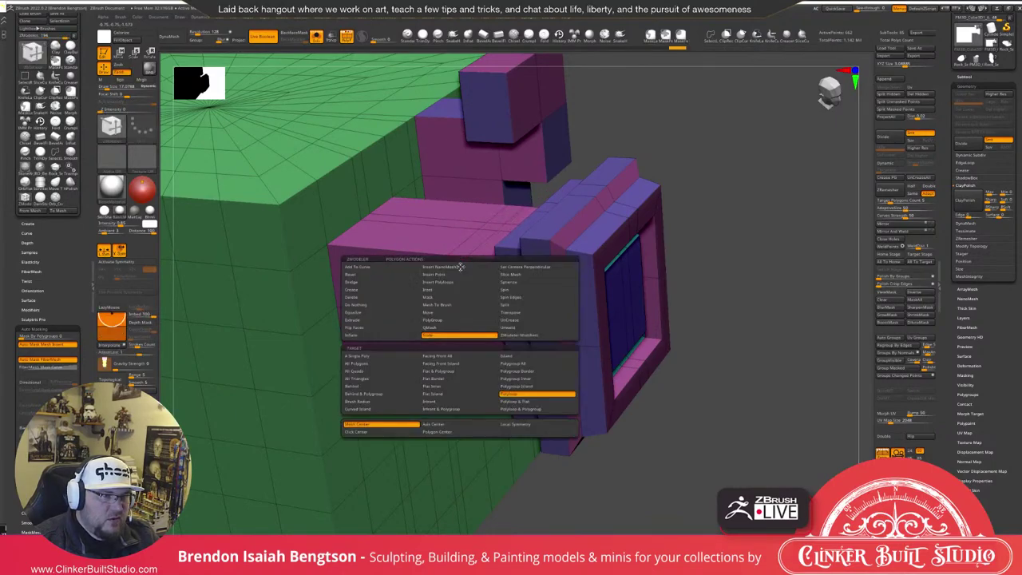
pyautogui.click(444, 432)
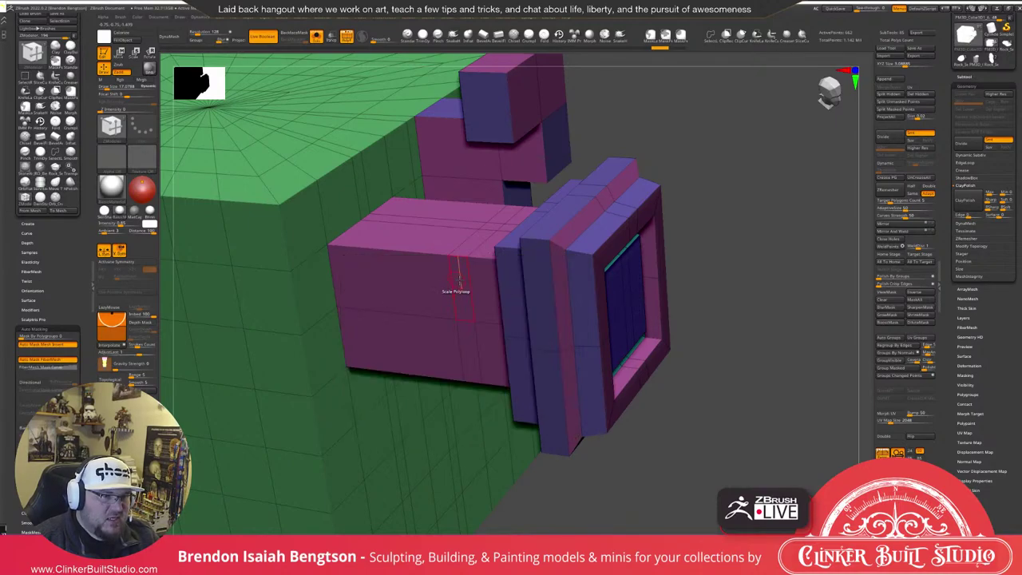
pyautogui.moveTo(459, 277); pyautogui.dragTo(465, 270)
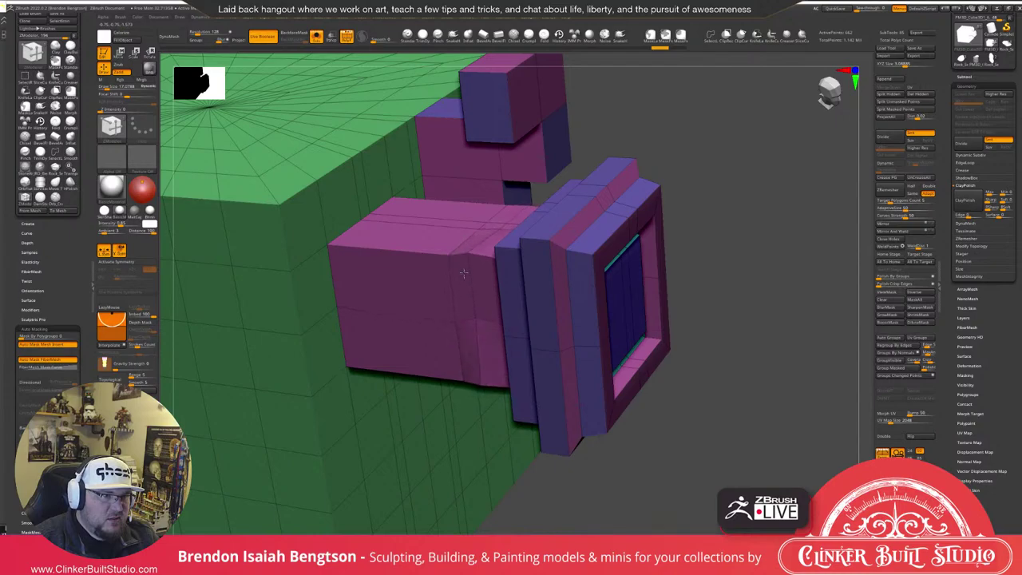
pyautogui.rightClick(459, 281)
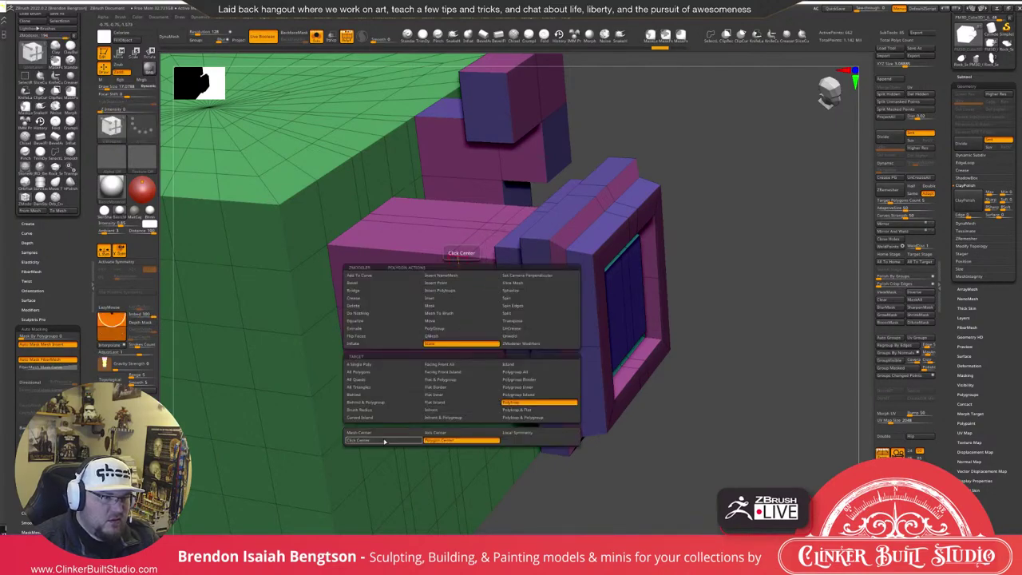
pyautogui.click(438, 432)
pyautogui.moveTo(458, 279); pyautogui.dragTo(448, 300)
pyautogui.hotkey('ctrl', 'z')
pyautogui.moveTo(746, 200)
pyautogui.keyDown('alt'); pyautogui.mouseDown()
pyautogui.moveTo(769, 153)
pyautogui.moveTo(733, 204)
pyautogui.mouseUp(); pyautogui.keyUp('alt')
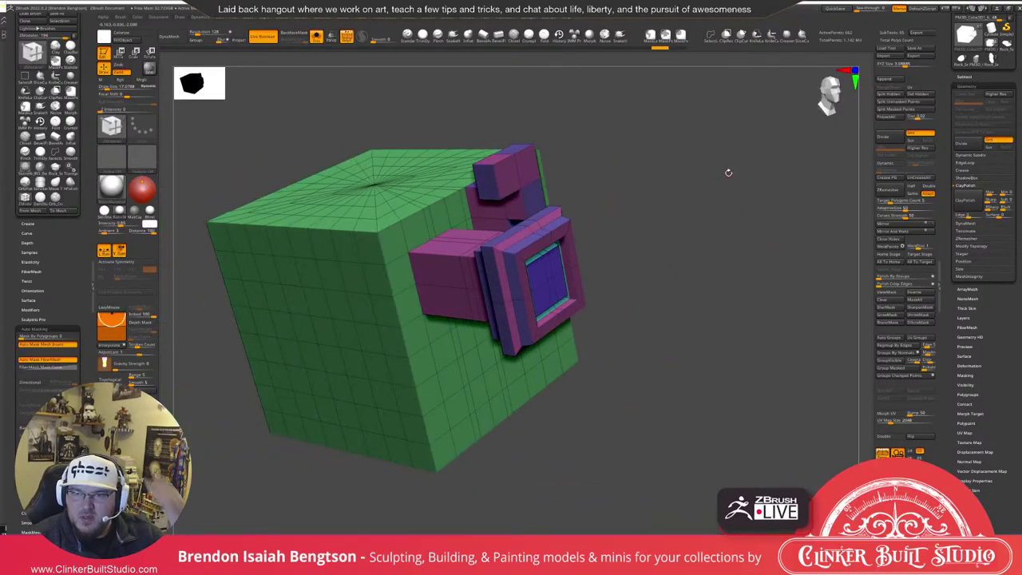
# Set the edge action to Crease with the EdgeLoop Complete target.
pyautogui.moveTo(696, 304)
pyautogui.mouseDown()
pyautogui.moveTo(702, 276)
pyautogui.moveTo(708, 294)
pyautogui.mouseUp()
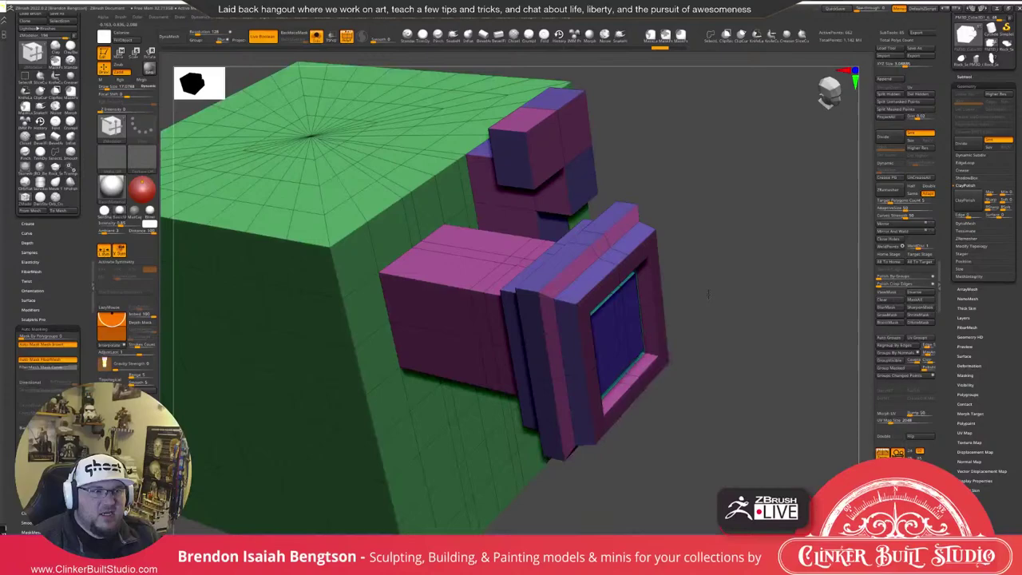
pyautogui.moveTo(707, 295); pyautogui.dragTo(519, 288)
pyautogui.press('space')
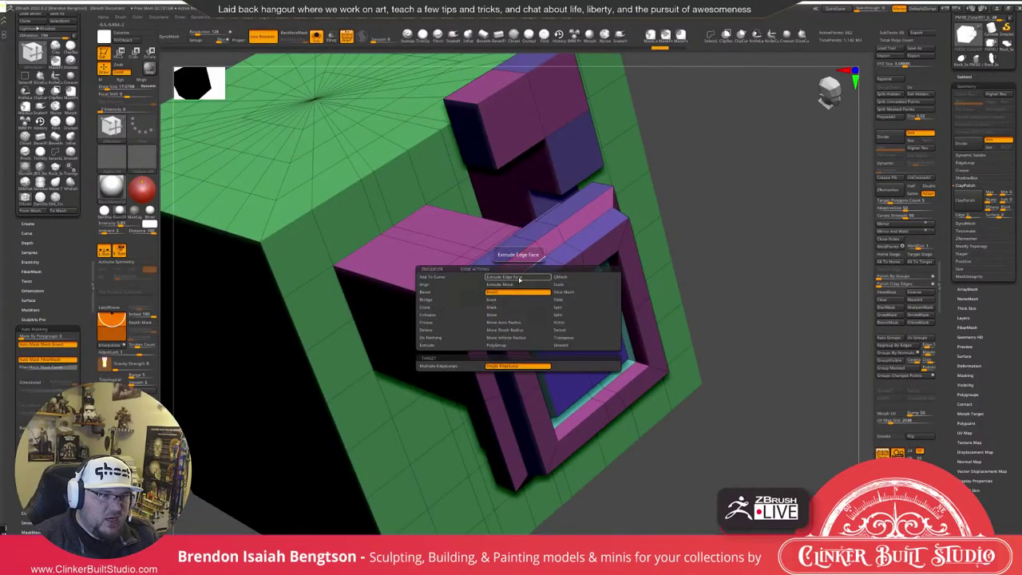
pyautogui.click(439, 322)
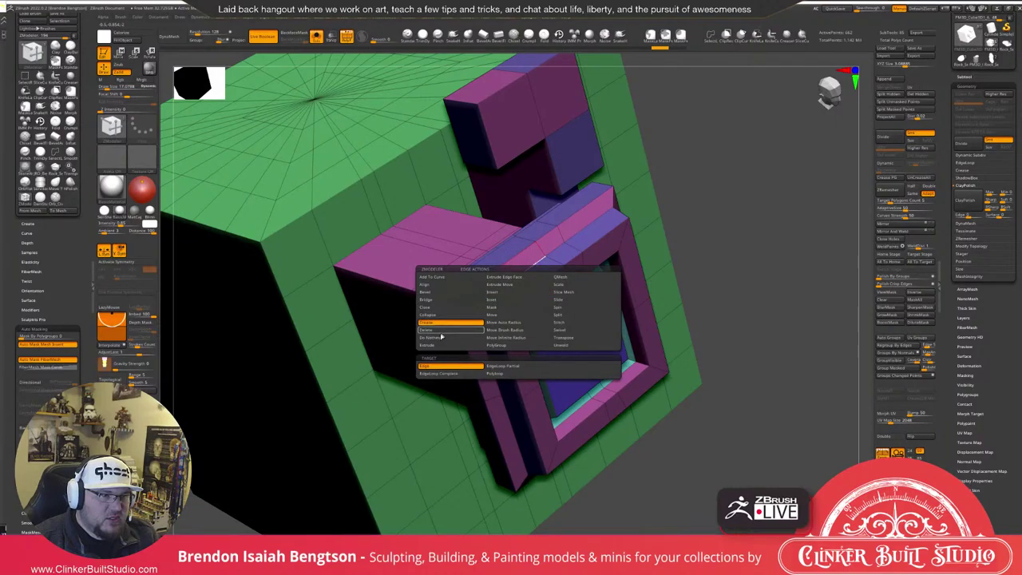
pyautogui.click(439, 373)
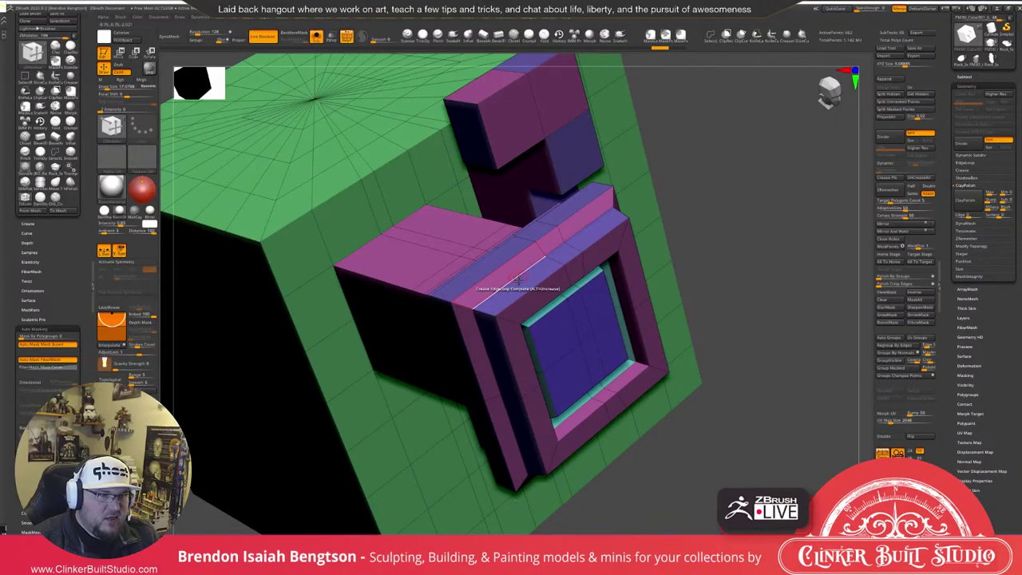
# Inspect the recessed end panel and collar up close and toggle the dynamic subdivision preview on and off.
pyautogui.keyDown('ctrl'); pyautogui.moveTo(518, 280); pyautogui.dragTo(530, 231, button='right'); pyautogui.keyUp('ctrl')
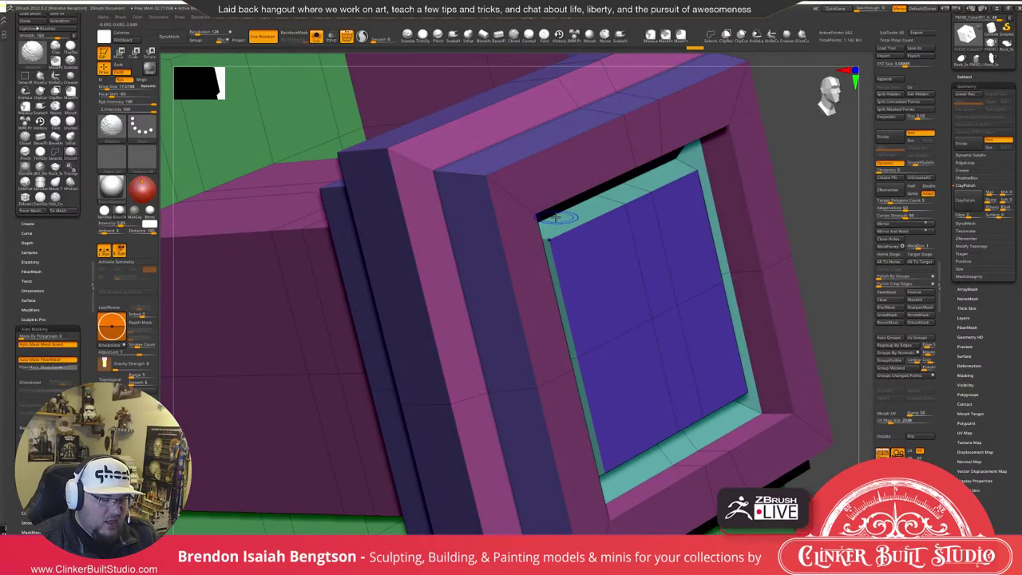
pyautogui.press('f')
pyautogui.moveTo(672, 182); pyautogui.dragTo(700, 176, button='right')
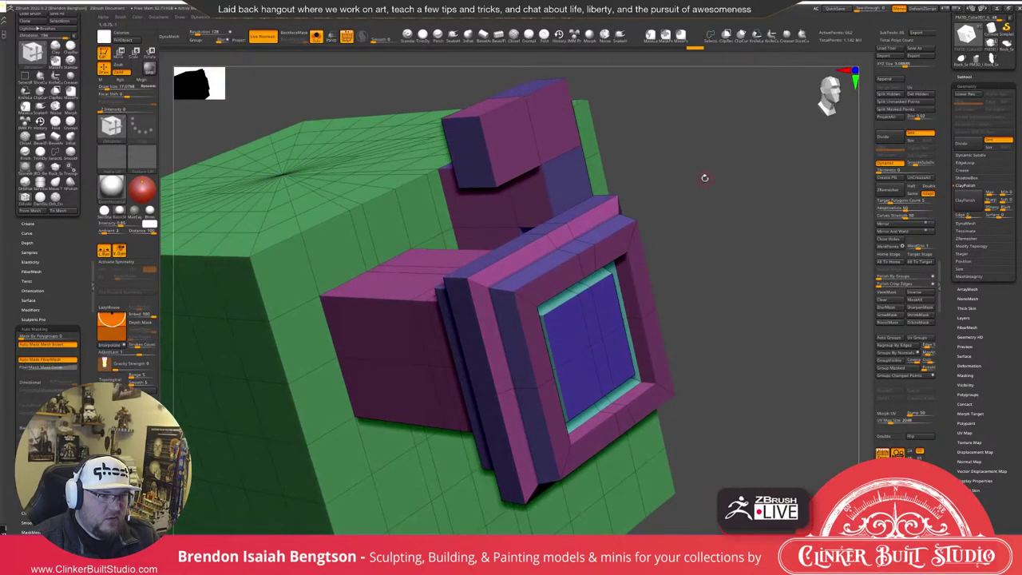
pyautogui.press('d')
pyautogui.hotkey('shift', 'd')
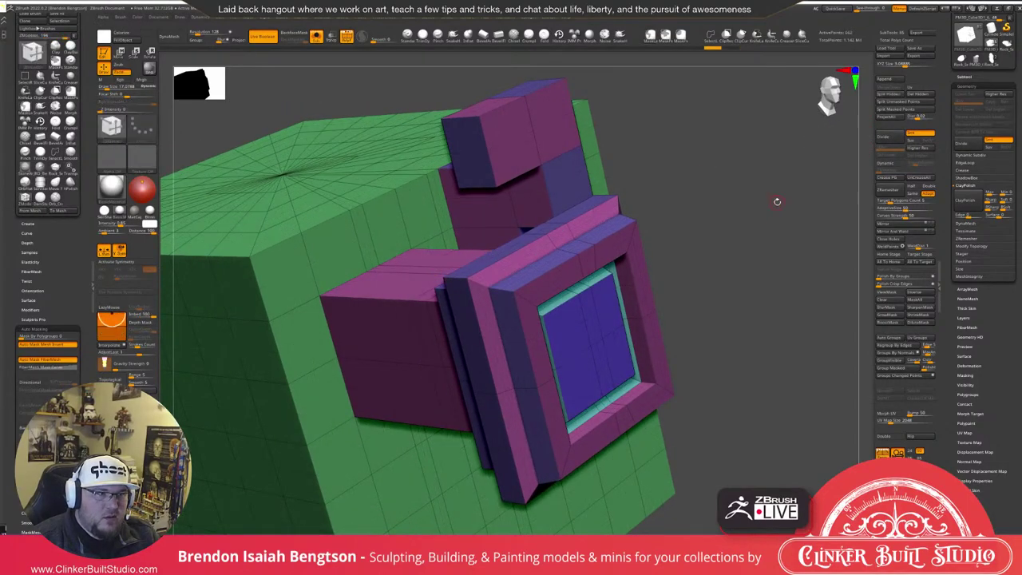
# Step back through the undo history to restore the raised band around the beam.
pyautogui.moveTo(774, 201); pyautogui.dragTo(772, 219, button='right')
pyautogui.hotkey('ctrl', 'z')
pyautogui.hotkey('ctrl', 'z')
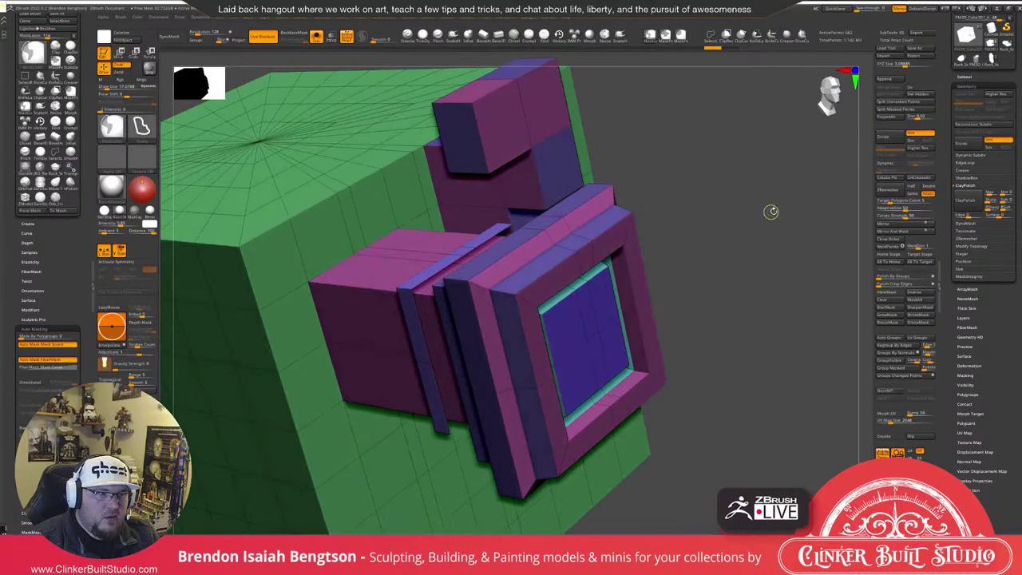
# Preview the whole model with dynamic subdivision smoothing, inspect the rounded collar and block, and turn the preview off.
pyautogui.press('d')
pyautogui.moveTo(771, 212); pyautogui.dragTo(746, 263, button='right')
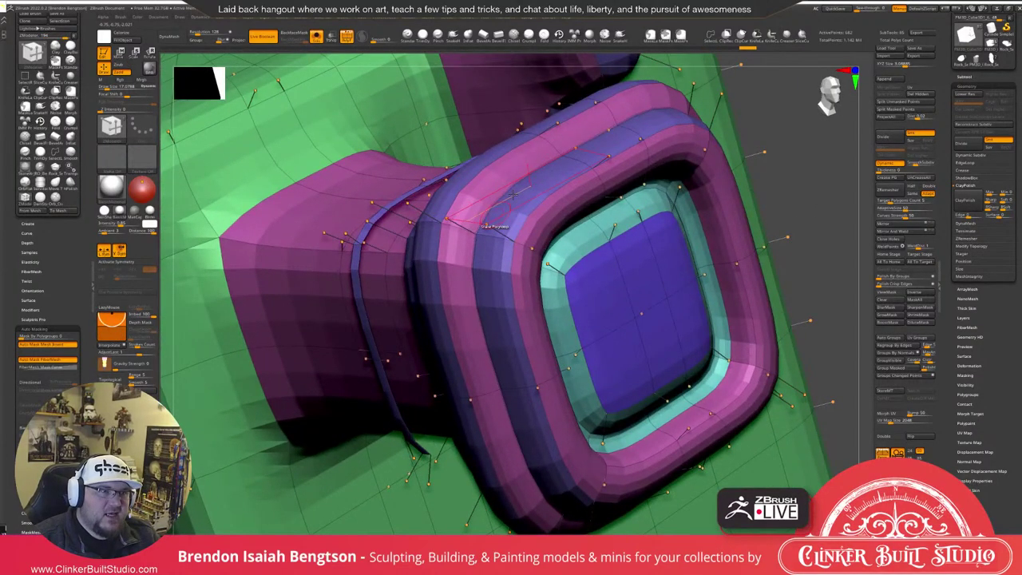
pyautogui.keyDown('ctrl'); pyautogui.moveTo(513, 195); pyautogui.dragTo(579, 284, button='right'); pyautogui.keyUp('ctrl')
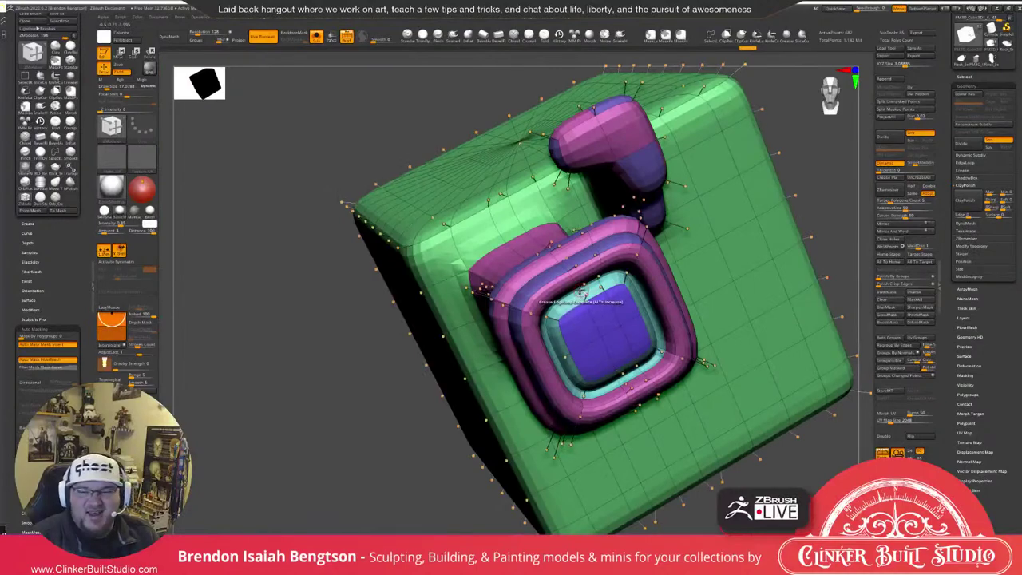
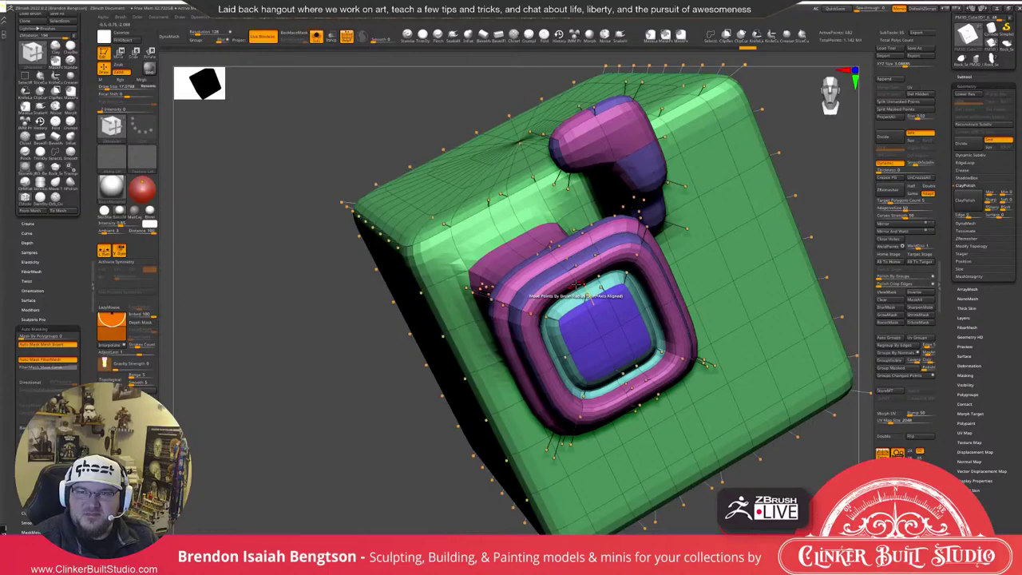
pyautogui.hotkey('shift', 'd')
# Mark a stepped, Z-shaped patch of polygons on the block's plain side face as a temporary polygroup.
pyautogui.moveTo(576, 284); pyautogui.dragTo(603, 302, button='right')
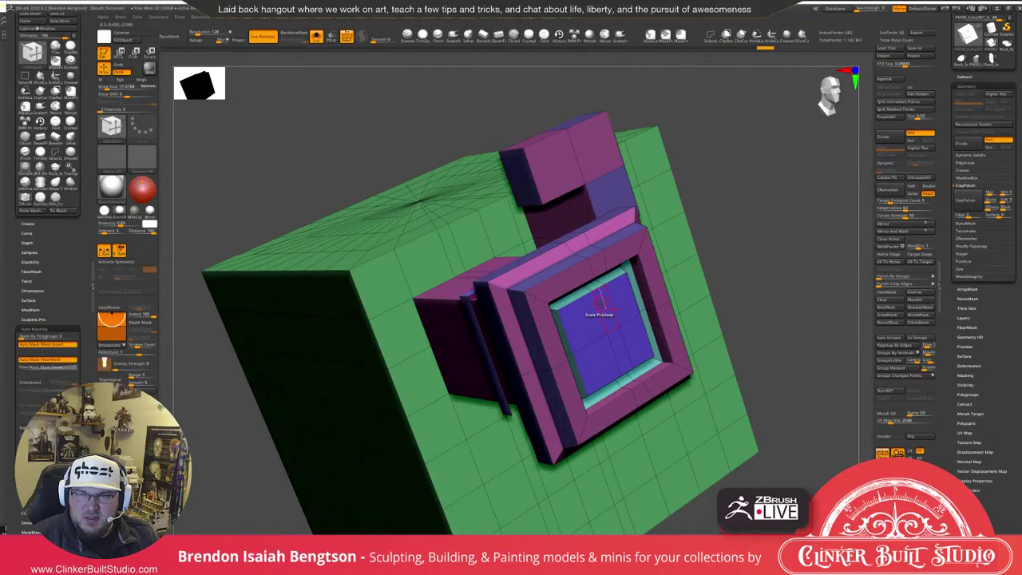
pyautogui.moveTo(600, 303)
pyautogui.mouseDown(button='right')
pyautogui.moveTo(618, 321)
pyautogui.moveTo(609, 316)
pyautogui.mouseUp(button='right')
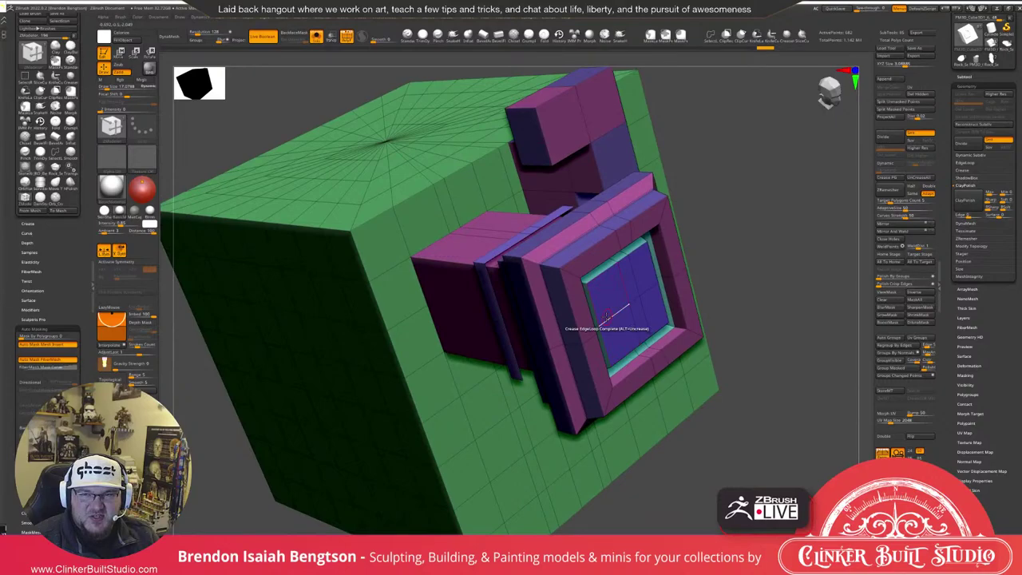
pyautogui.moveTo(595, 307); pyautogui.dragTo(511, 256, button='right')
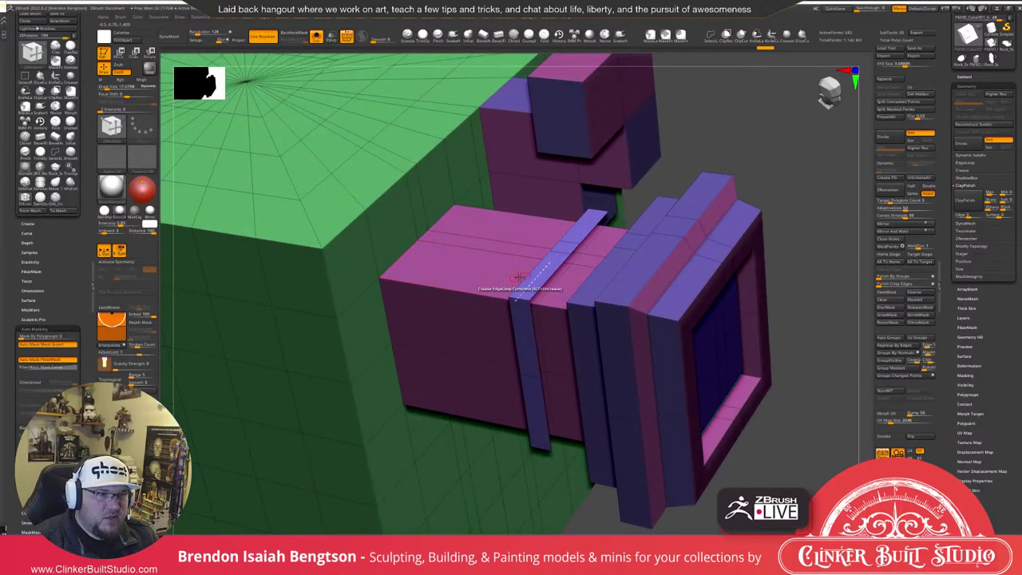
pyautogui.moveTo(447, 321); pyautogui.dragTo(522, 255, button='right')
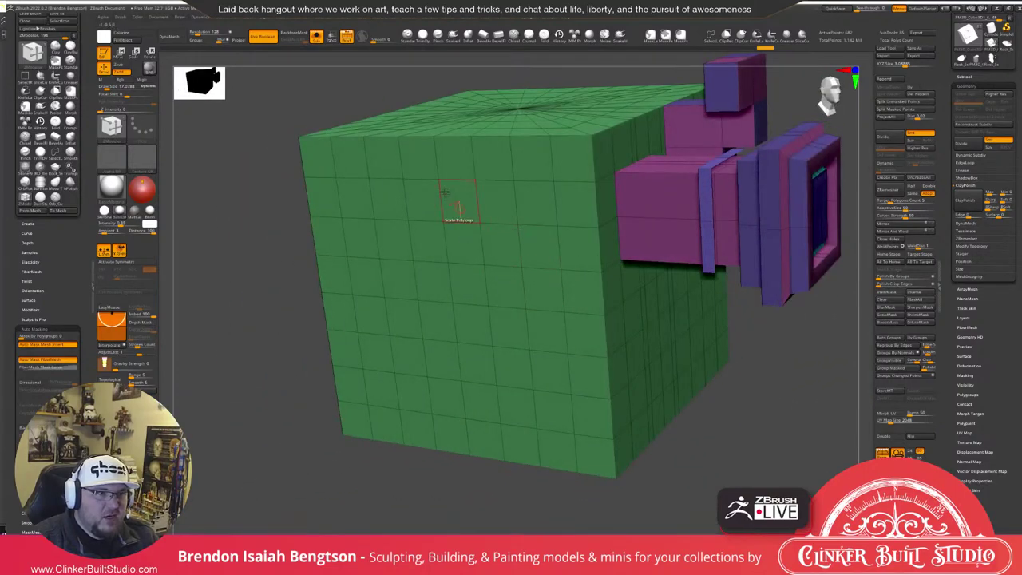
pyautogui.moveTo(496, 209)
pyautogui.keyDown('alt'); pyautogui.mouseDown()
pyautogui.moveTo(531, 201)
pyautogui.moveTo(500, 249)
pyautogui.moveTo(433, 239)
pyautogui.moveTo(435, 275)
pyautogui.mouseUp(); pyautogui.keyUp('alt')
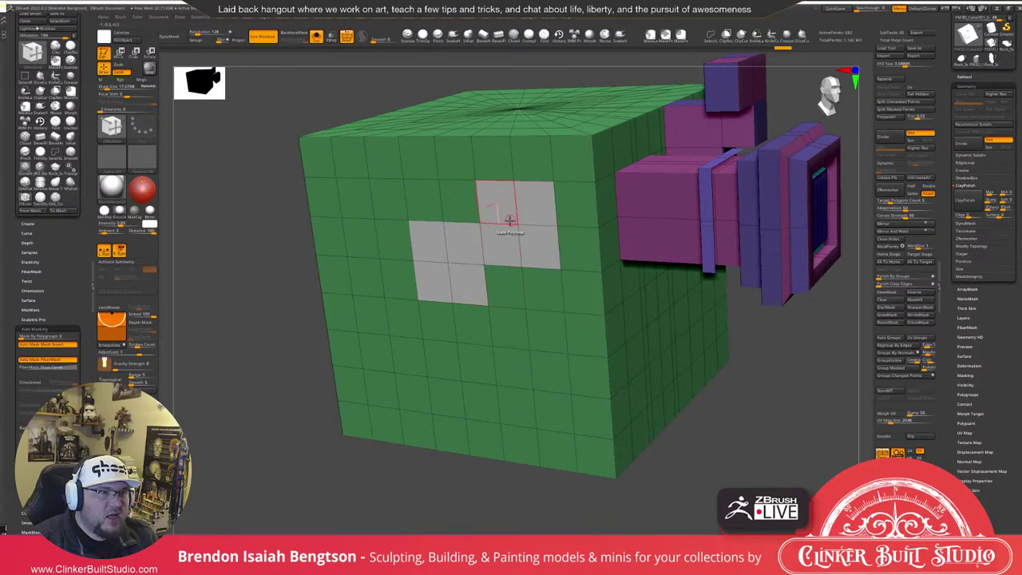
pyautogui.moveTo(509, 220); pyautogui.dragTo(505, 281, button='right')
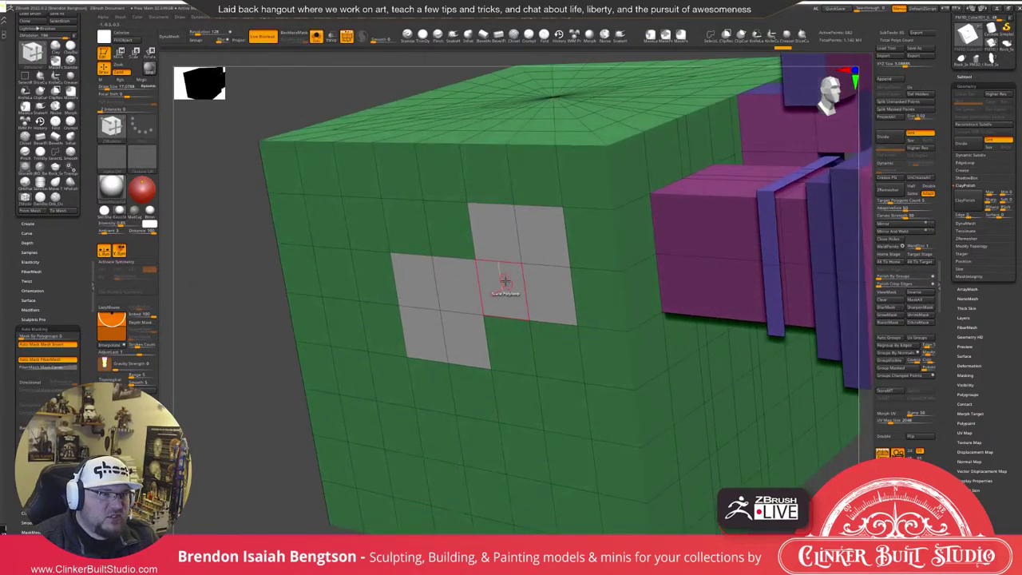
# Switch the polygon action to QMesh with Polygroup All and extrude the Z-shaped patch outward in two stages, re-marking its raised polygons in between.
pyautogui.press('space')
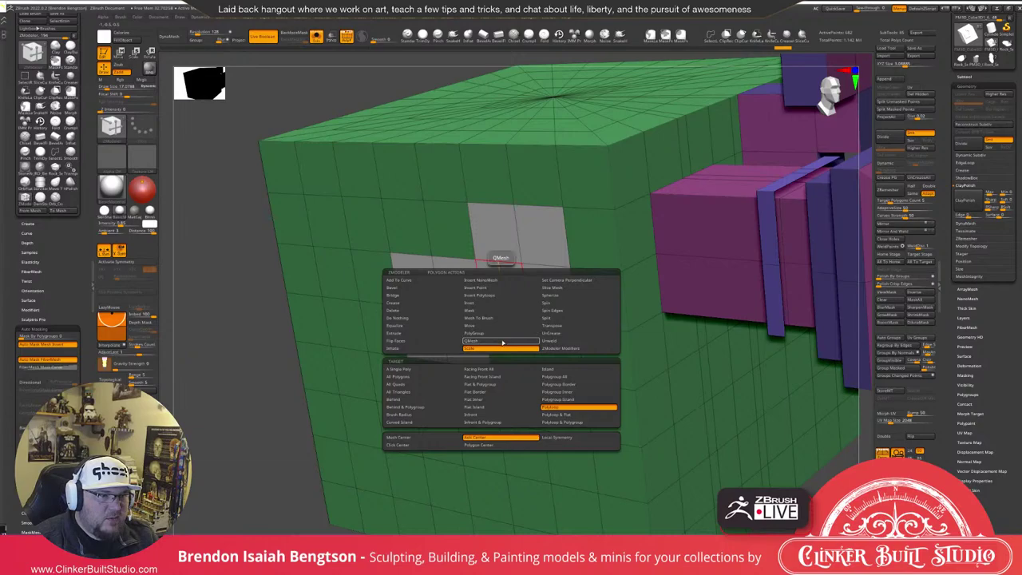
pyautogui.click(502, 341)
pyautogui.moveTo(495, 285); pyautogui.dragTo(479, 260, button='right')
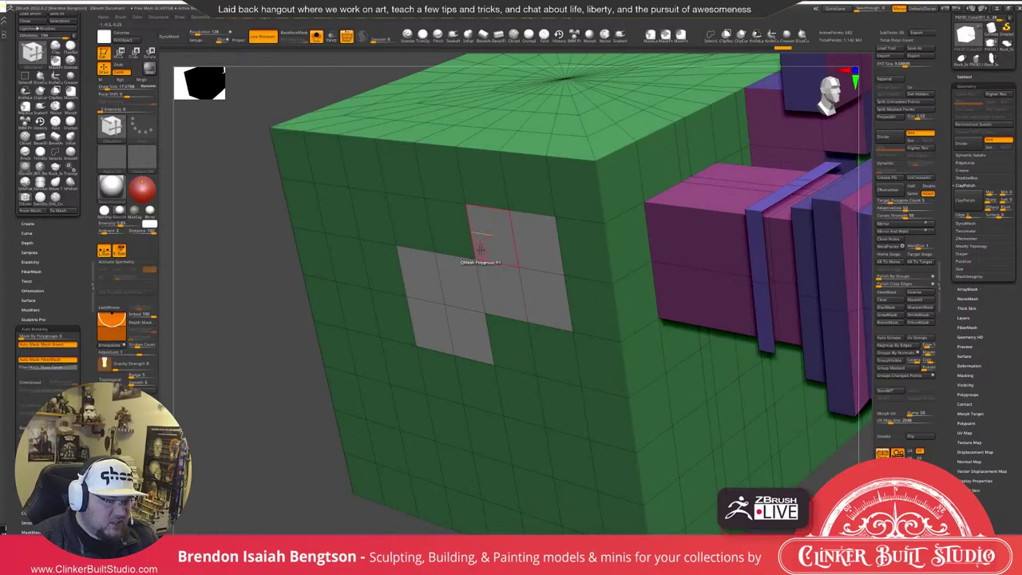
pyautogui.moveTo(480, 249); pyautogui.dragTo(404, 316)
pyautogui.hotkey('ctrl', 'z')
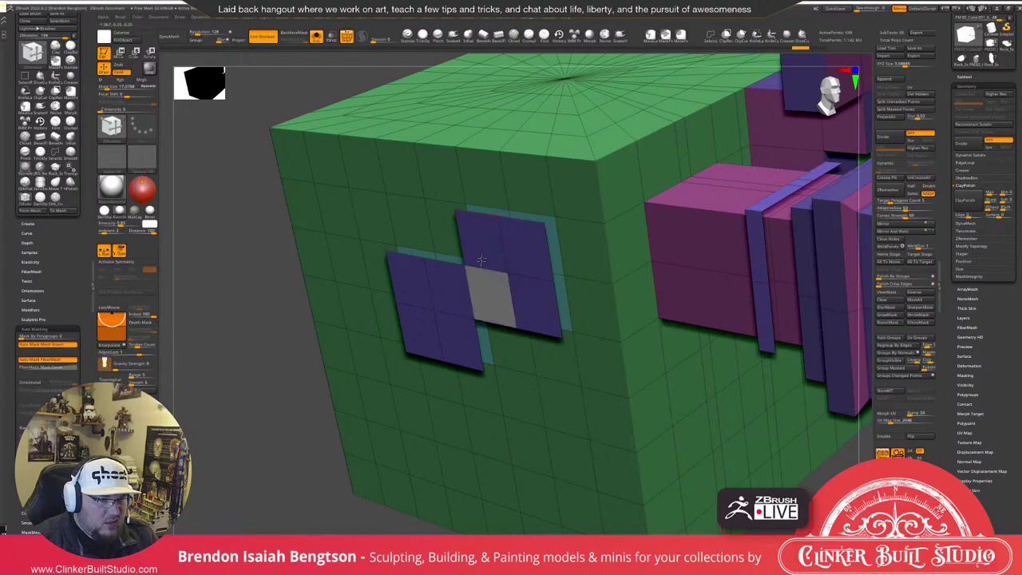
pyautogui.moveTo(481, 260)
pyautogui.keyDown('alt'); pyautogui.mouseDown()
pyautogui.moveTo(507, 296)
pyautogui.moveTo(456, 324)
pyautogui.moveTo(423, 292)
pyautogui.mouseUp(); pyautogui.keyUp('alt')
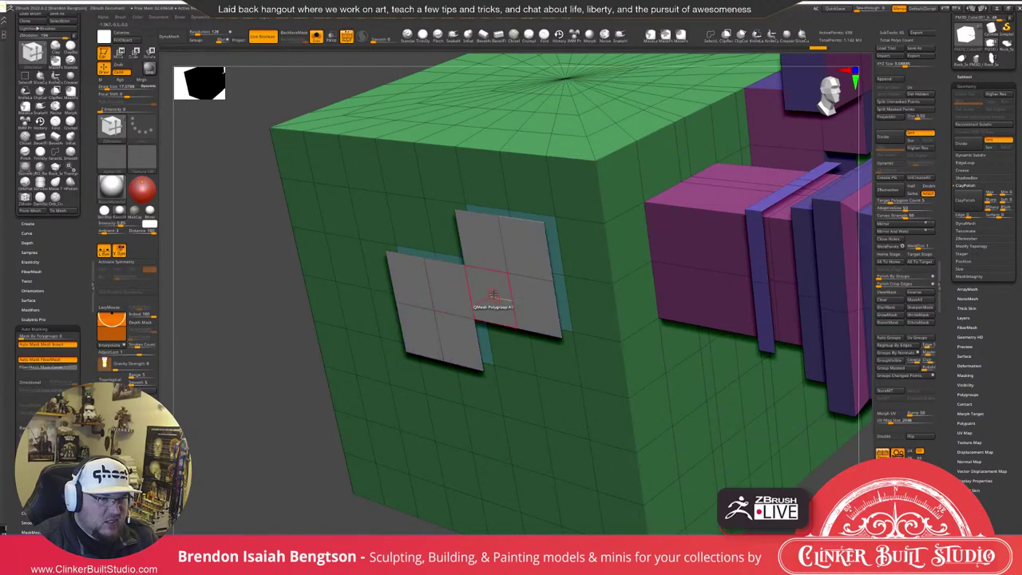
pyautogui.moveTo(487, 293); pyautogui.dragTo(428, 316)
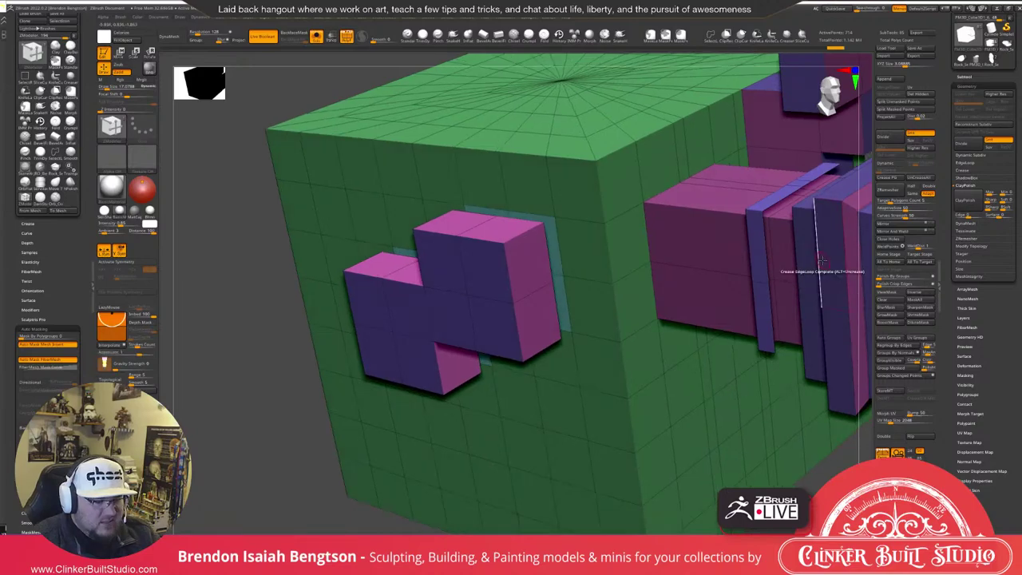
# Auto-group the block mesh, hide the raised Z-shaped polygroup and split the hidden part into its own subtool.
pyautogui.click(888, 338)
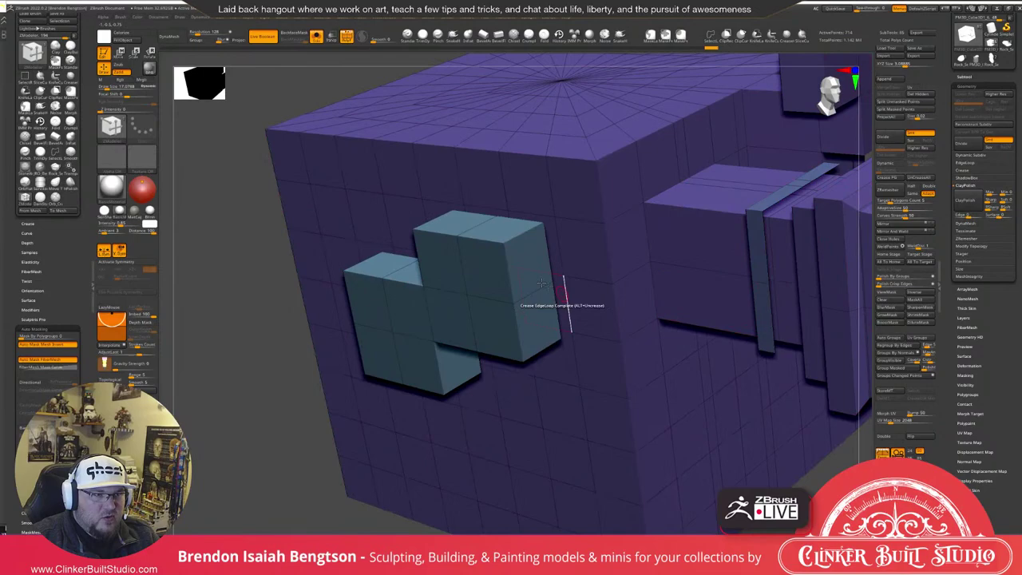
pyautogui.keyDown('ctrl'); pyautogui.keyDown('shift'); pyautogui.click(504, 243); pyautogui.keyUp('shift'); pyautogui.keyUp('ctrl')
pyautogui.keyDown('ctrl'); pyautogui.keyDown('shift'); pyautogui.click(502, 246); pyautogui.keyUp('shift'); pyautogui.keyUp('ctrl')
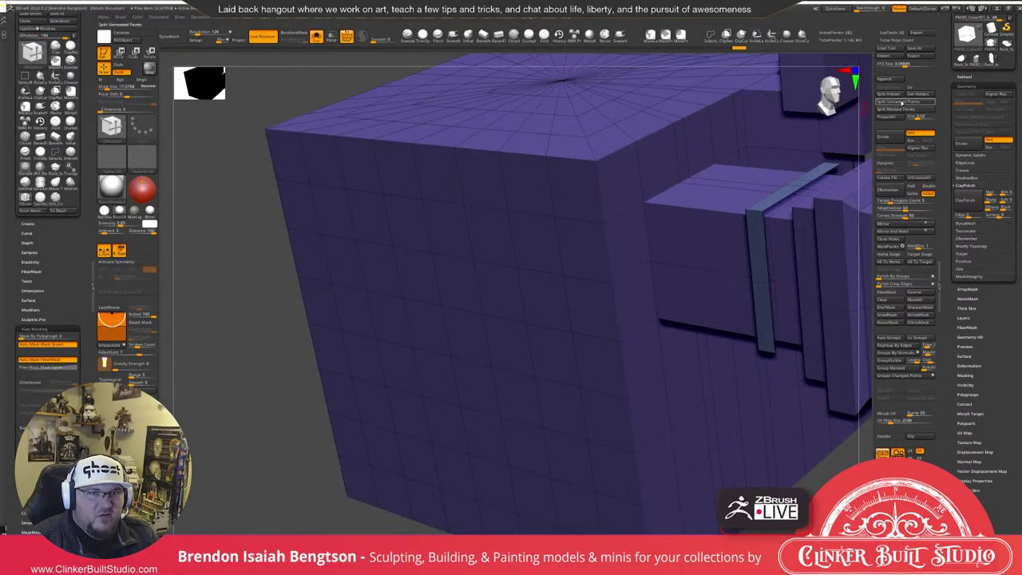
pyautogui.click(890, 95)
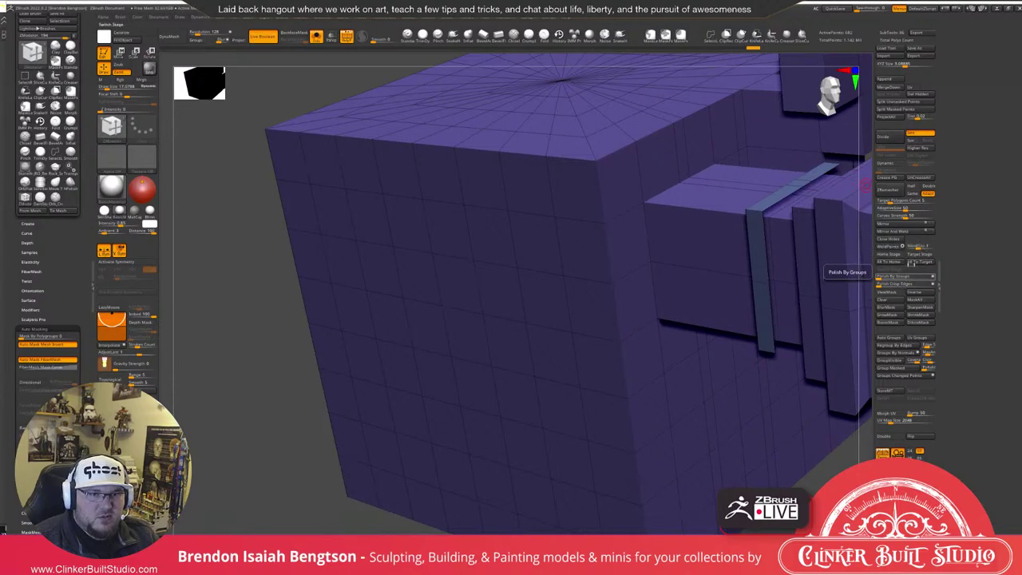
# Dock the Tool palette in the side tray and make the split-off Z-shaped piece the active subtool.
pyautogui.click(486, 20)
pyautogui.click(485, 25)
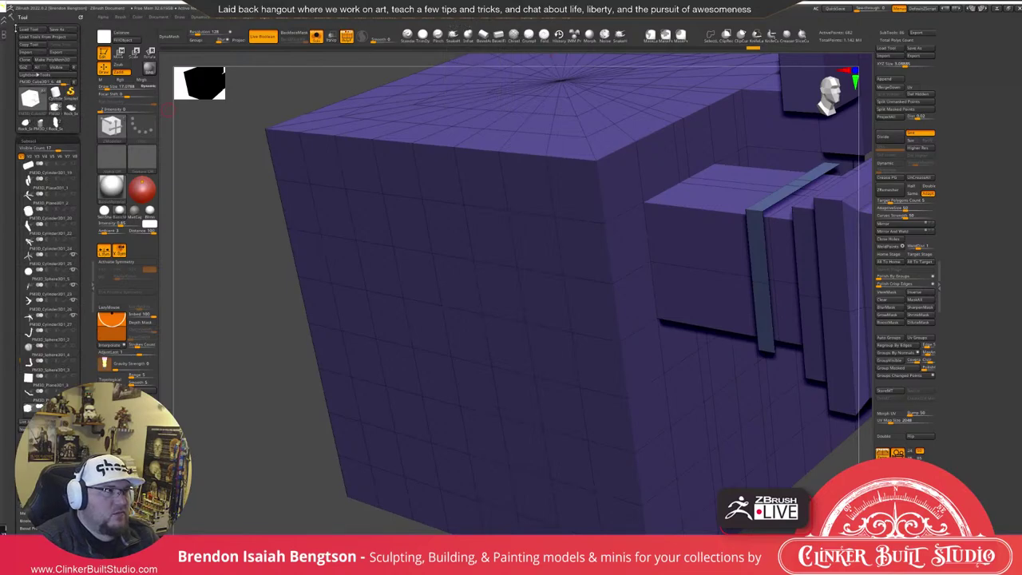
pyautogui.click(79, 16)
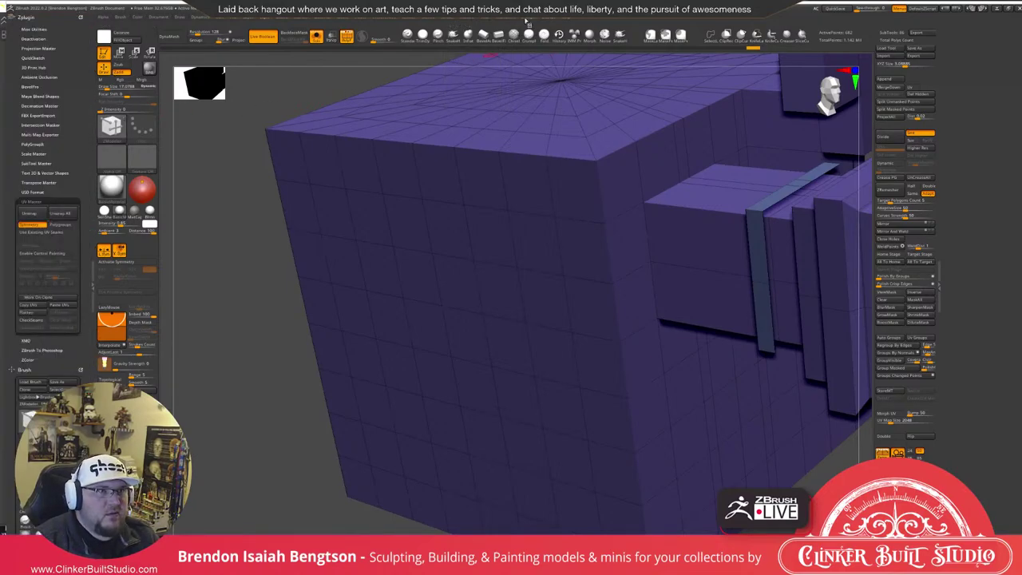
pyautogui.click(483, 18)
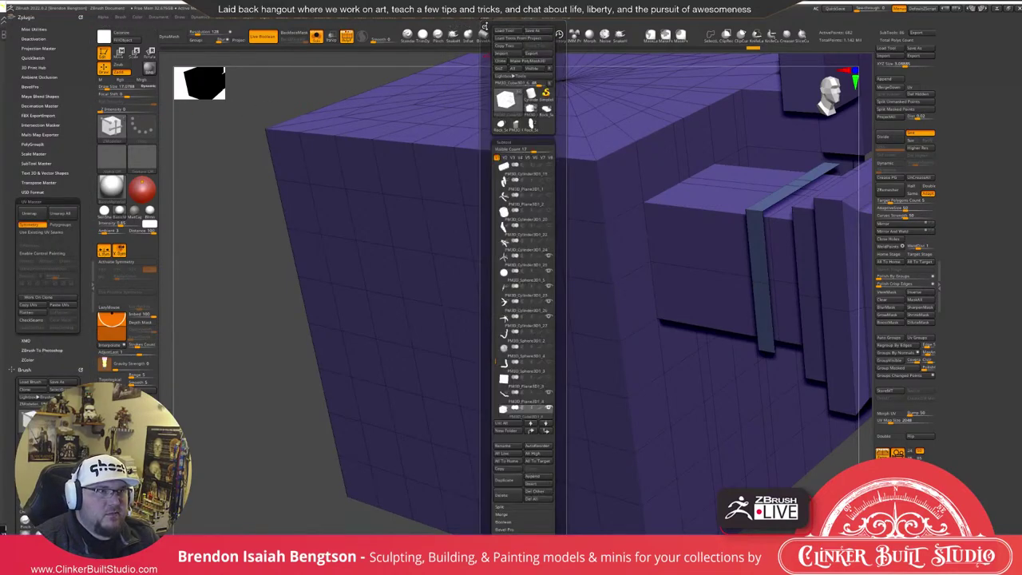
pyautogui.moveTo(484, 27); pyautogui.dragTo(958, 79)
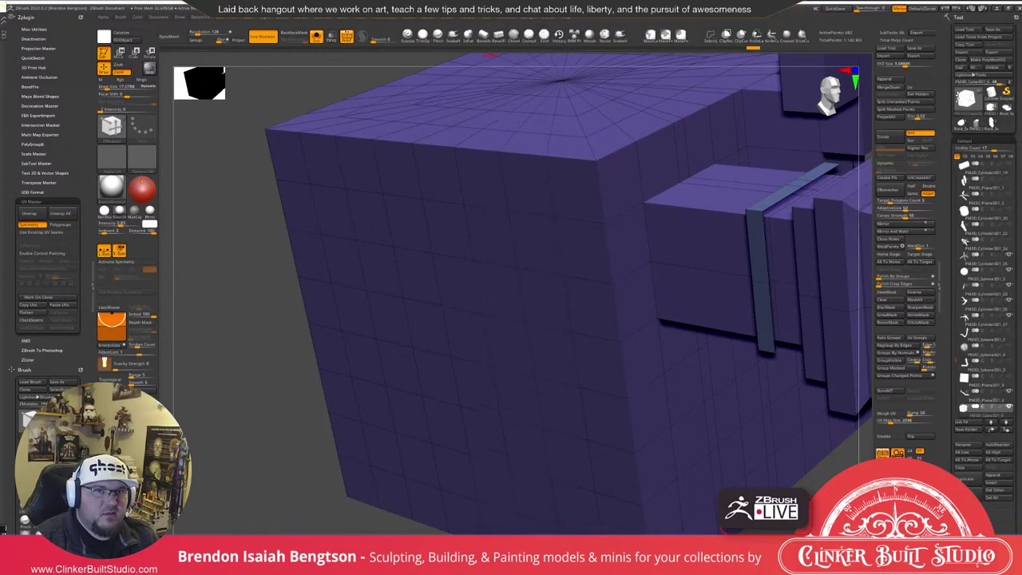
pyautogui.moveTo(955, 360); pyautogui.dragTo(956, 371)
pyautogui.moveTo(961, 369)
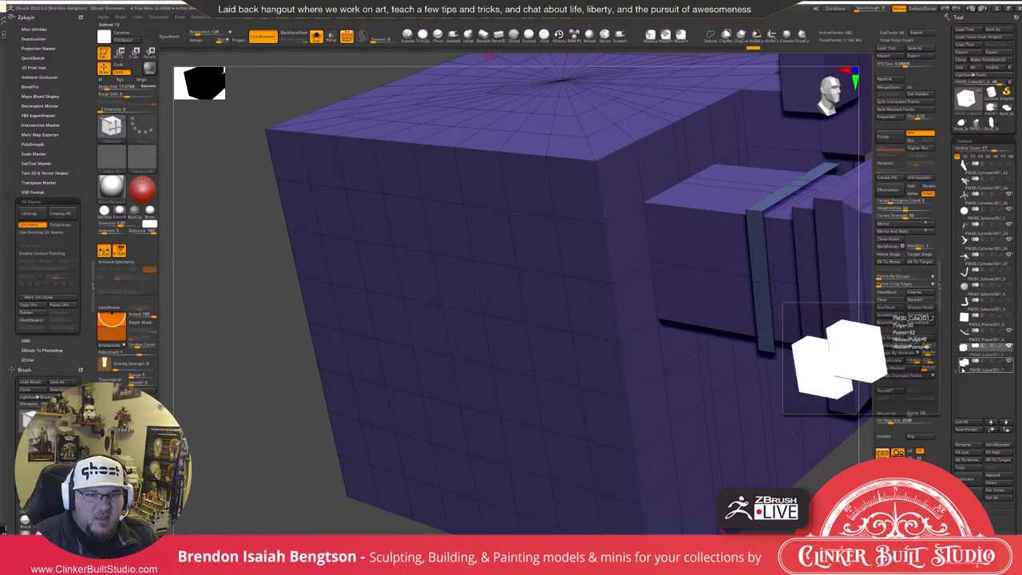
pyautogui.click(963, 369)
# Move the Z-shaped piece with the gizmo into the block's side face.
pyautogui.moveTo(529, 210); pyautogui.dragTo(512, 292, button='right')
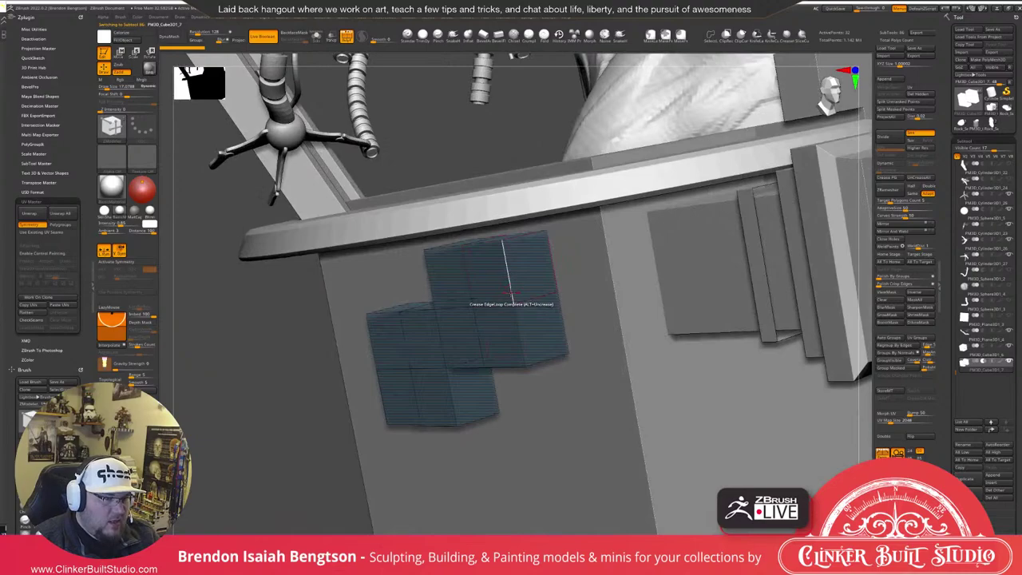
pyautogui.press('w')
pyautogui.moveTo(589, 364); pyautogui.dragTo(613, 359)
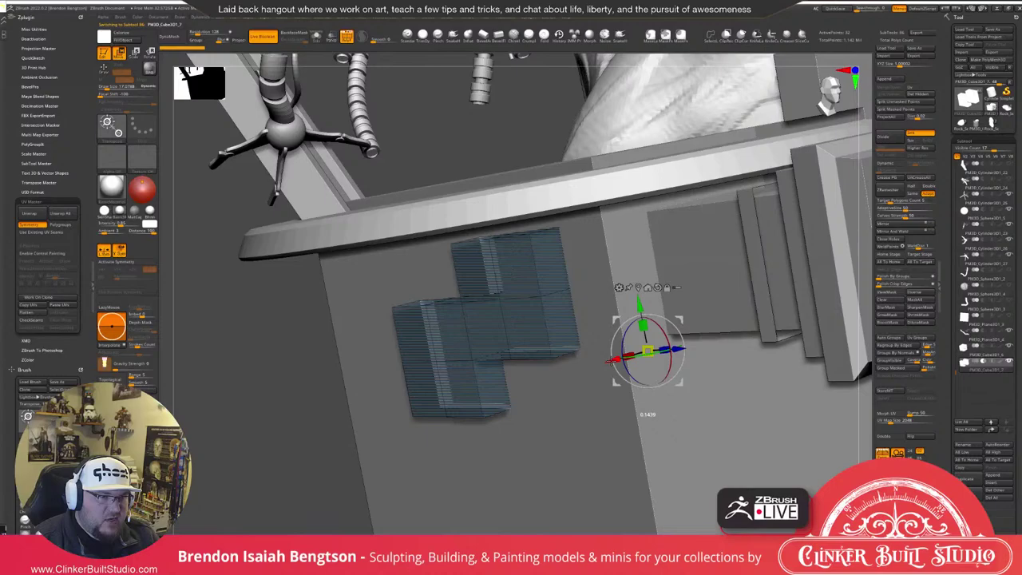
pyautogui.moveTo(613, 359); pyautogui.dragTo(532, 358, button='right')
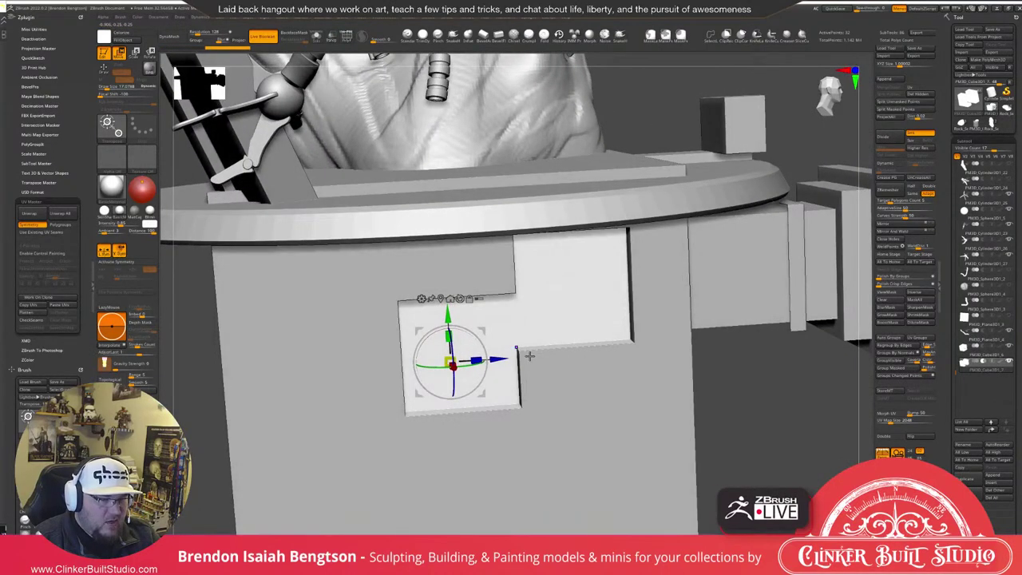
# Smooth the Z-shaped piece with dynamic subdivision and inspect it on the block from several angles.
pyautogui.press('d')
pyautogui.moveTo(618, 369)
pyautogui.mouseDown(button='right')
pyautogui.moveTo(588, 383)
pyautogui.moveTo(598, 388)
pyautogui.mouseUp(button='right')
pyautogui.press('q')
pyautogui.moveTo(597, 389); pyautogui.dragTo(620, 402)
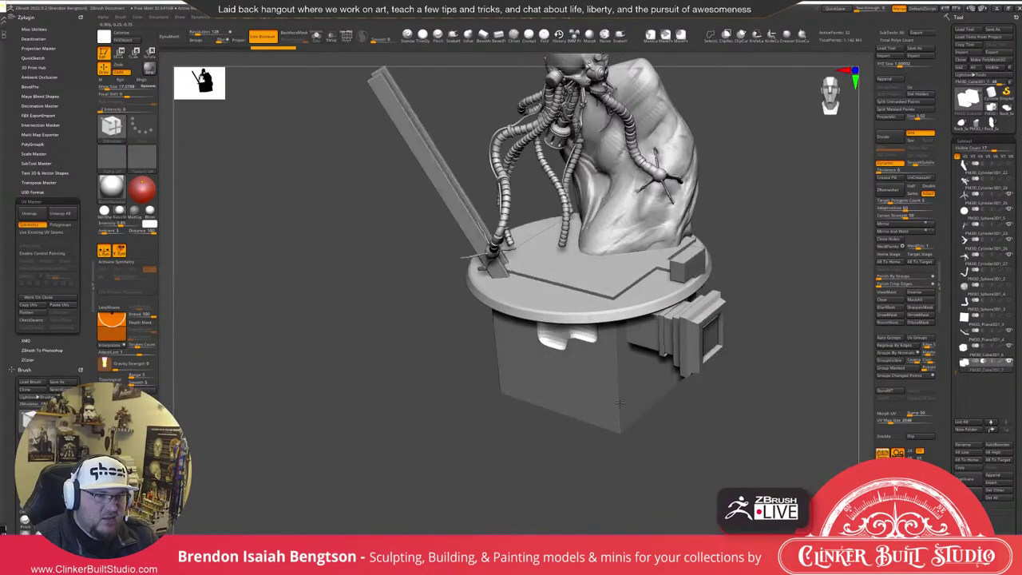
pyautogui.moveTo(619, 402); pyautogui.dragTo(644, 412, button='right')
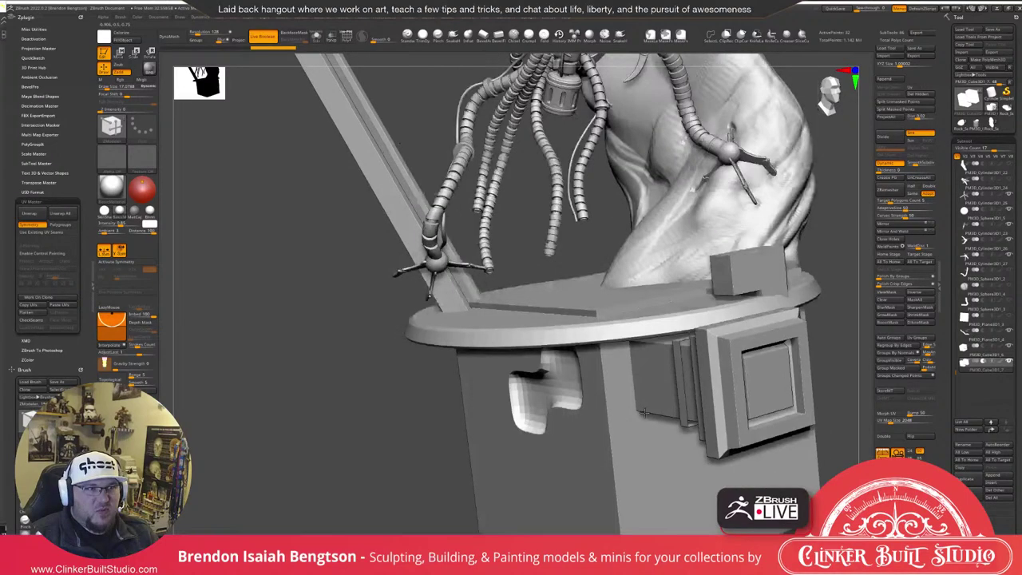
pyautogui.keyDown('shift'); pyautogui.moveTo(644, 411); pyautogui.dragTo(390, 315, button='right'); pyautogui.keyUp('shift')
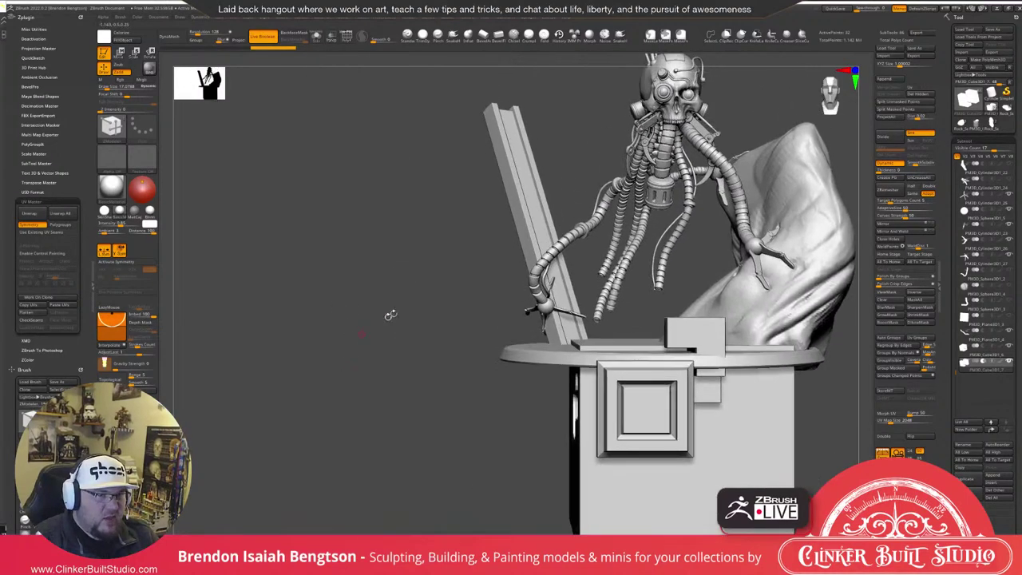
pyautogui.moveTo(443, 314)
pyautogui.mouseDown()
pyautogui.moveTo(390, 400)
pyautogui.moveTo(367, 394)
pyautogui.mouseUp()
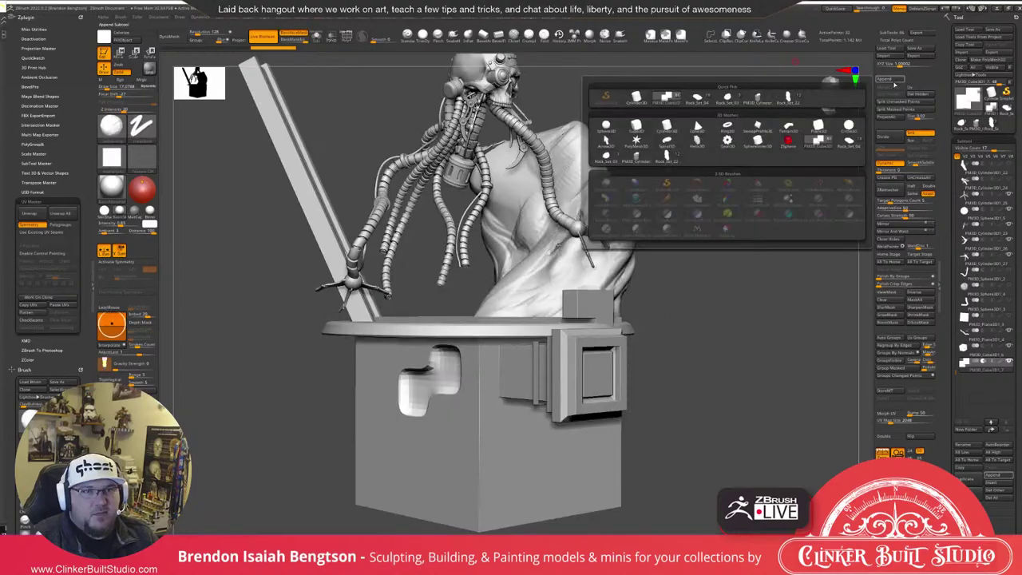
# Append a cylinder as a new subtool and show it on its own with its polygon wireframe.
pyautogui.click(669, 133)
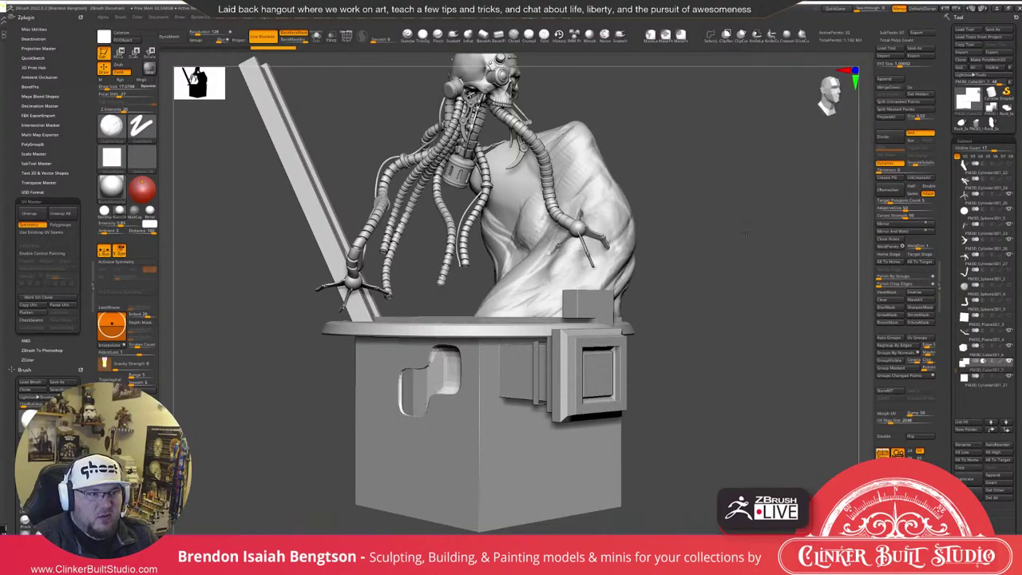
pyautogui.keyDown('alt'); pyautogui.moveTo(744, 233); pyautogui.dragTo(735, 221); pyautogui.keyUp('alt')
pyautogui.keyDown('alt'); pyautogui.click(431, 380); pyautogui.keyUp('alt')
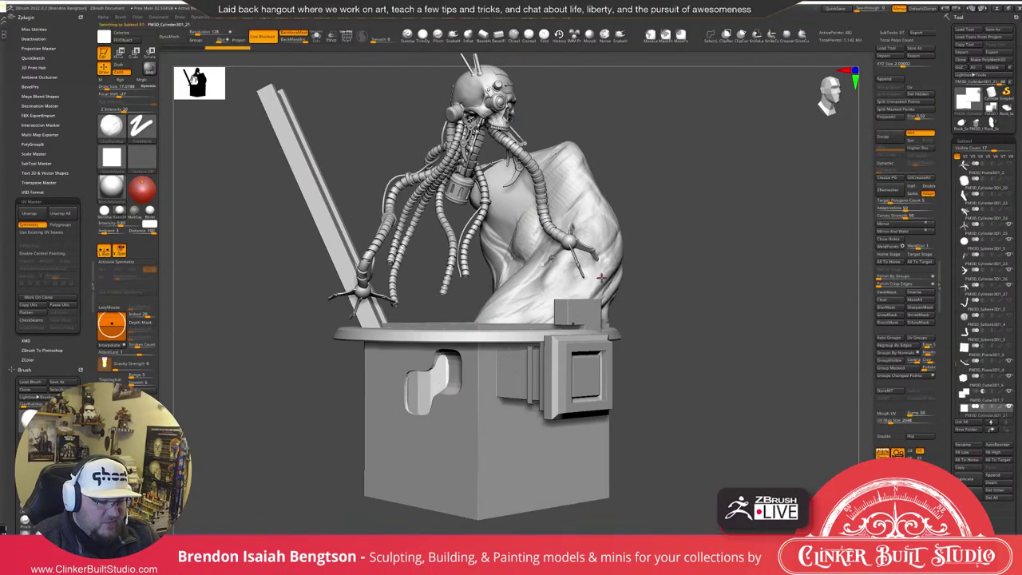
pyautogui.hotkey('alt', 's')
pyautogui.keyDown('alt'); pyautogui.moveTo(636, 256); pyautogui.dragTo(791, 185); pyautogui.keyUp('alt')
pyautogui.hotkey('shift', 'f')
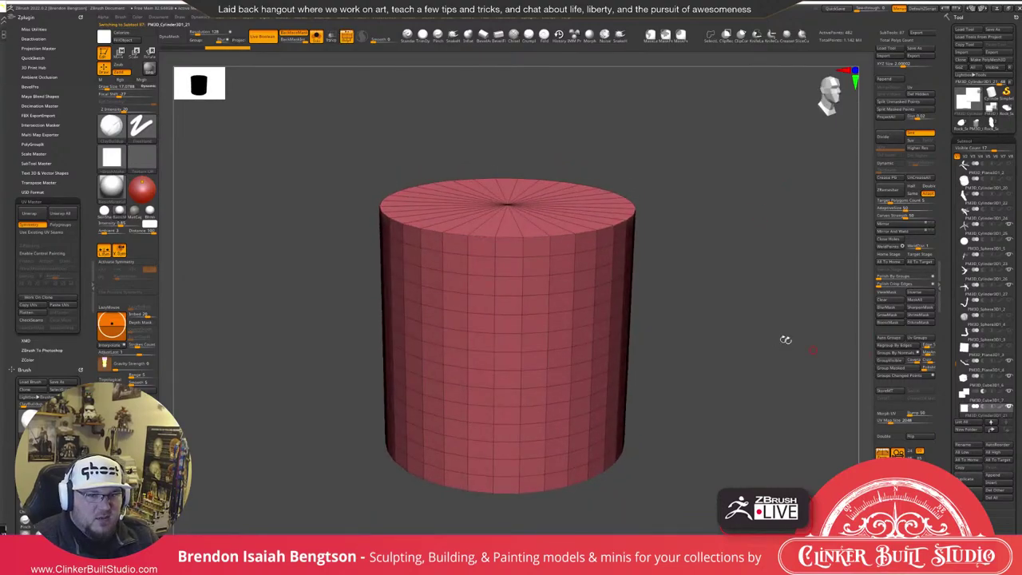
# Group the cylinder's polygons by normals, isolate its side wall from the caps and turn on double-sided display.
pyautogui.moveTo(785, 339); pyautogui.dragTo(803, 297)
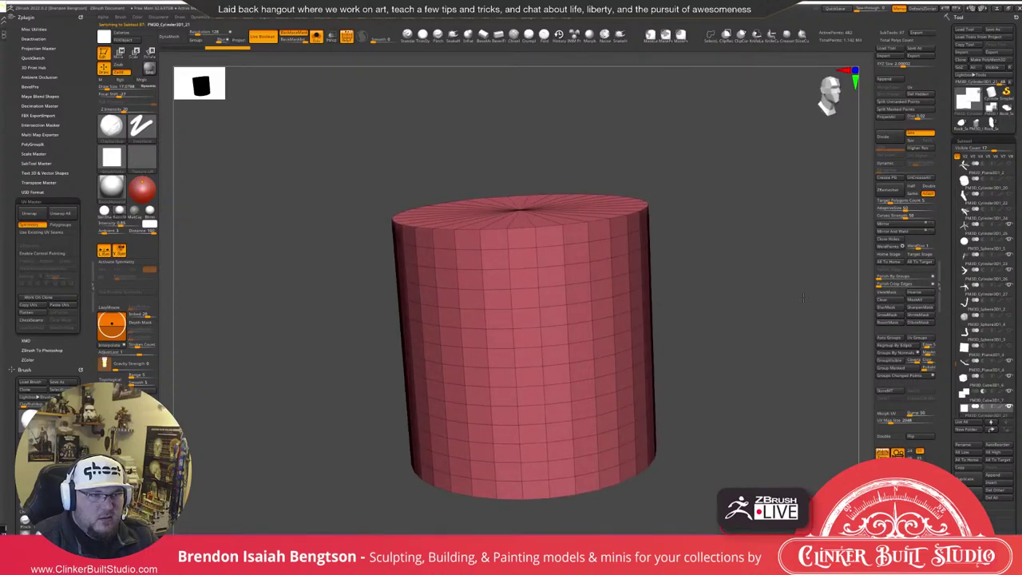
pyautogui.click(894, 353)
pyautogui.moveTo(791, 290); pyautogui.dragTo(794, 319)
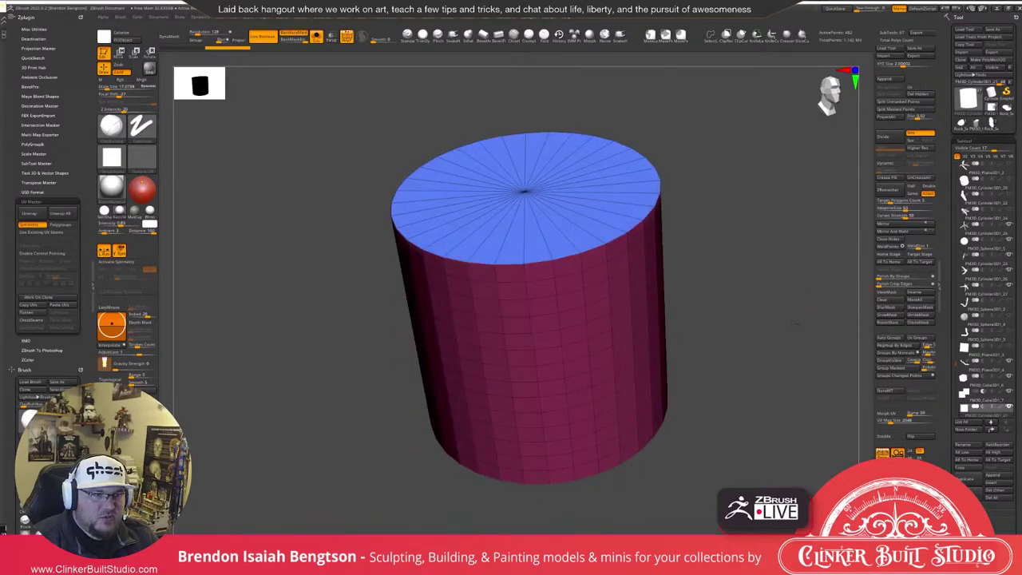
pyautogui.keyDown('ctrl'); pyautogui.keyDown('shift'); pyautogui.click(634, 344); pyautogui.keyUp('shift'); pyautogui.keyUp('ctrl')
pyautogui.click(888, 435)
pyautogui.moveTo(778, 423); pyautogui.dragTo(756, 304)
pyautogui.moveTo(757, 264)
pyautogui.mouseDown()
pyautogui.moveTo(757, 223)
pyautogui.moveTo(770, 215)
pyautogui.moveTo(758, 256)
pyautogui.mouseUp()
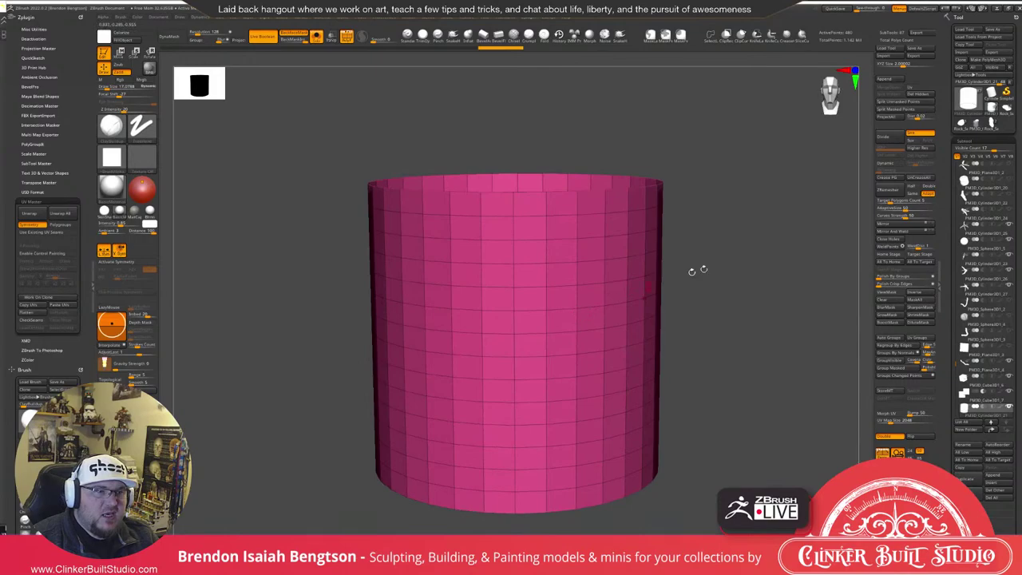
pyautogui.moveTo(695, 269); pyautogui.dragTo(673, 210)
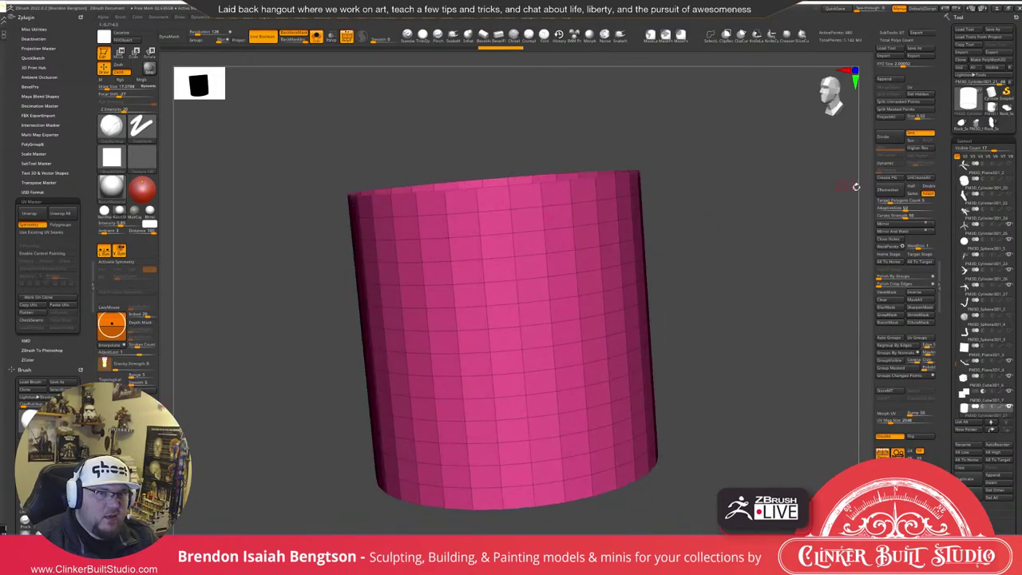
pyautogui.moveTo(855, 186); pyautogui.dragTo(696, 266)
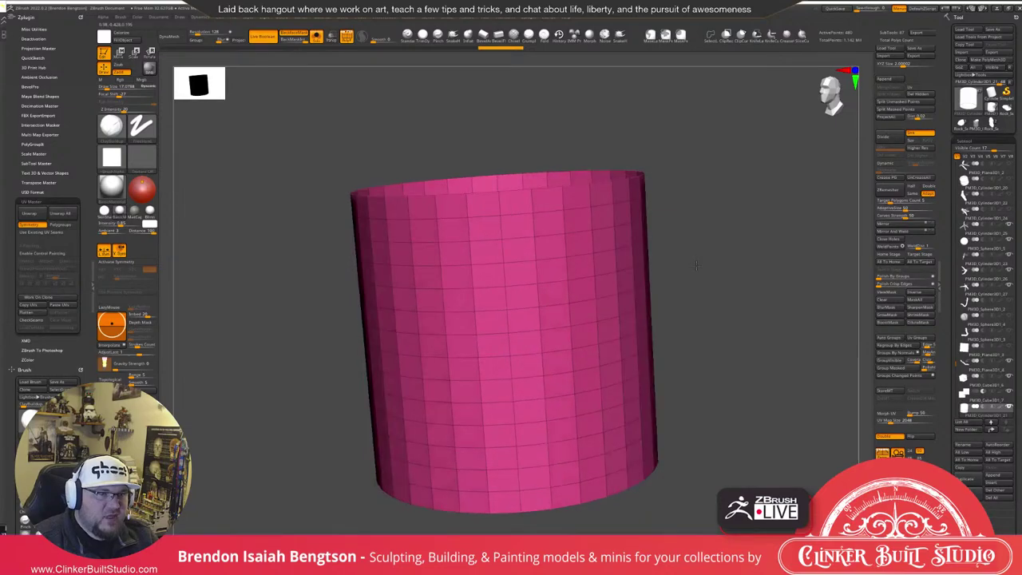
# Set the ZModeler polygon action to QMesh with Polyloop and extrude a ring outward around the cylinder's upper half.
pyautogui.press('b')
pyautogui.press('z')
pyautogui.press('m')
pyautogui.press('space')
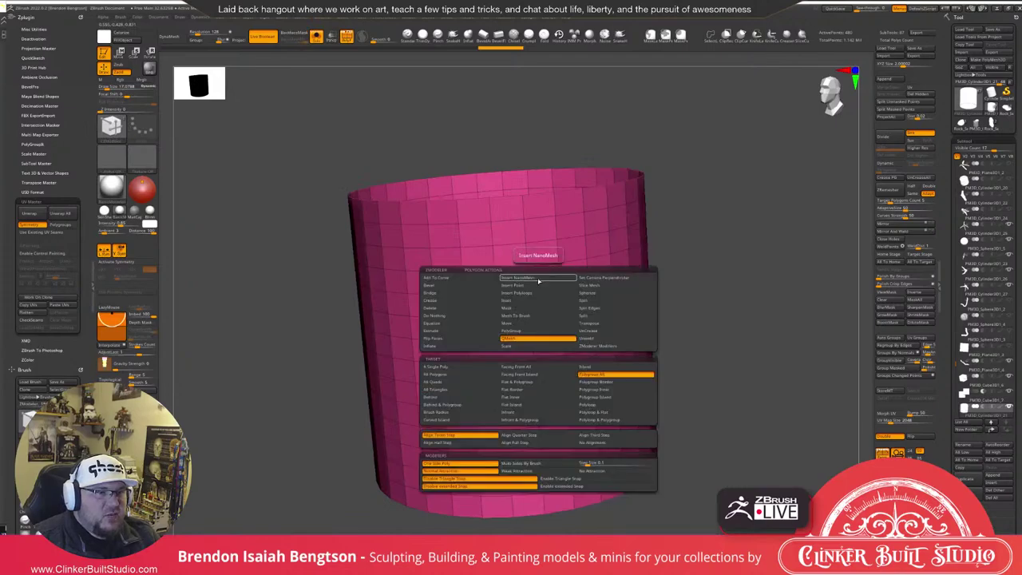
pyautogui.click(588, 404)
pyautogui.moveTo(689, 214); pyautogui.dragTo(586, 258)
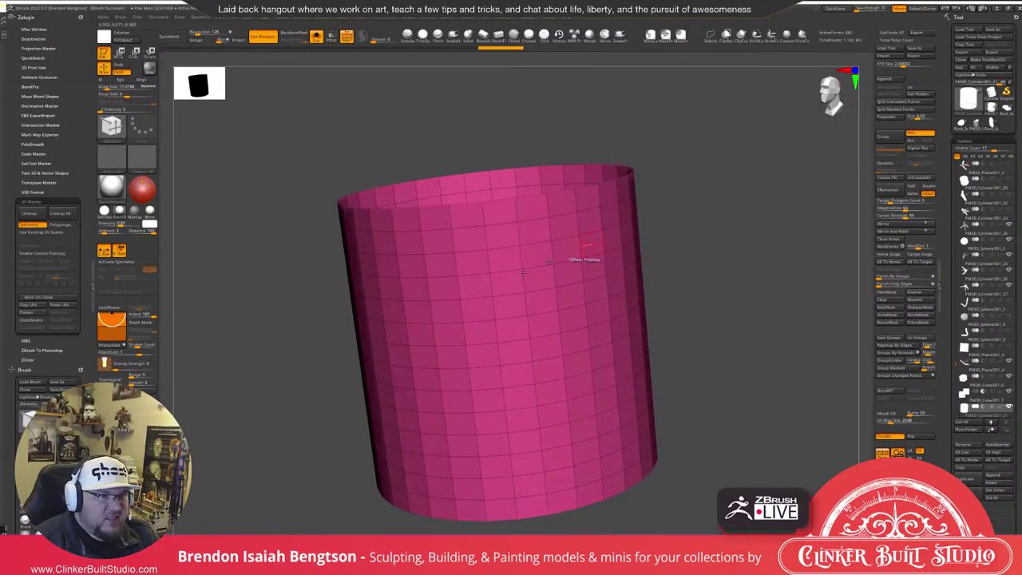
pyautogui.moveTo(410, 309); pyautogui.dragTo(356, 328)
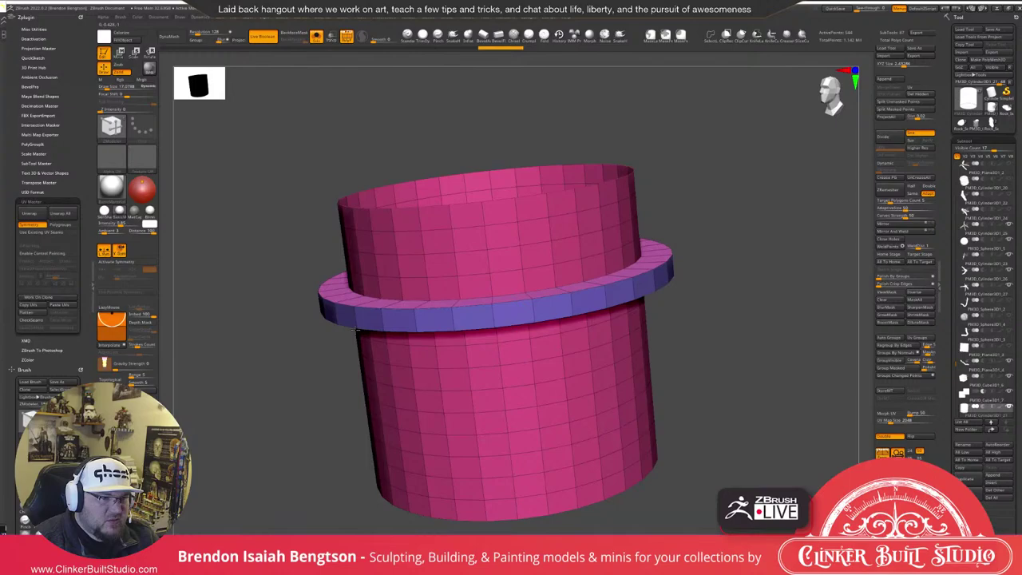
# Extend the raised ring down the cylinder into a wide band with QMesh on neighbouring loops, undoing a detached lower ring.
pyautogui.moveTo(692, 319); pyautogui.dragTo(639, 166)
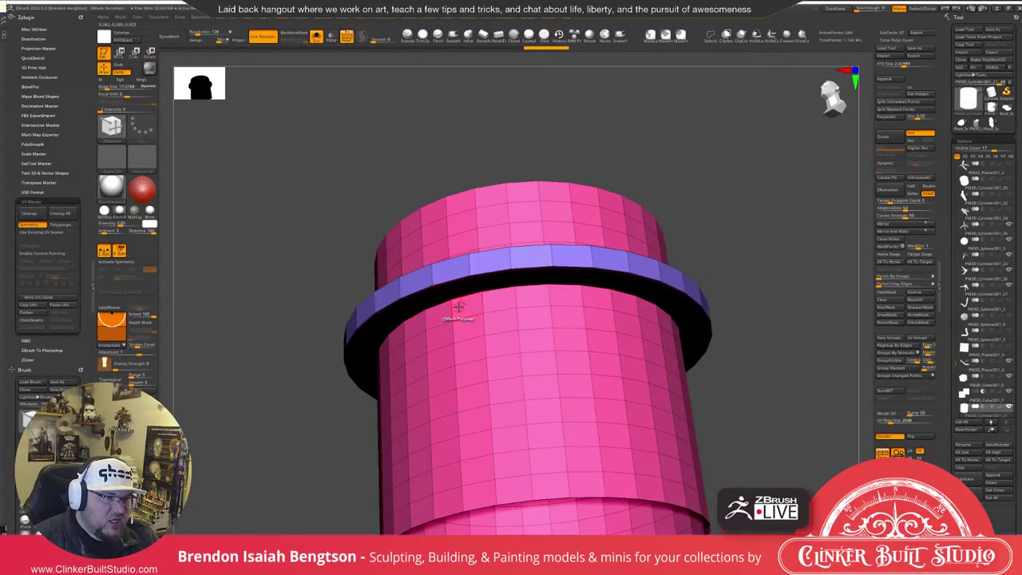
pyautogui.moveTo(743, 176); pyautogui.dragTo(738, 156)
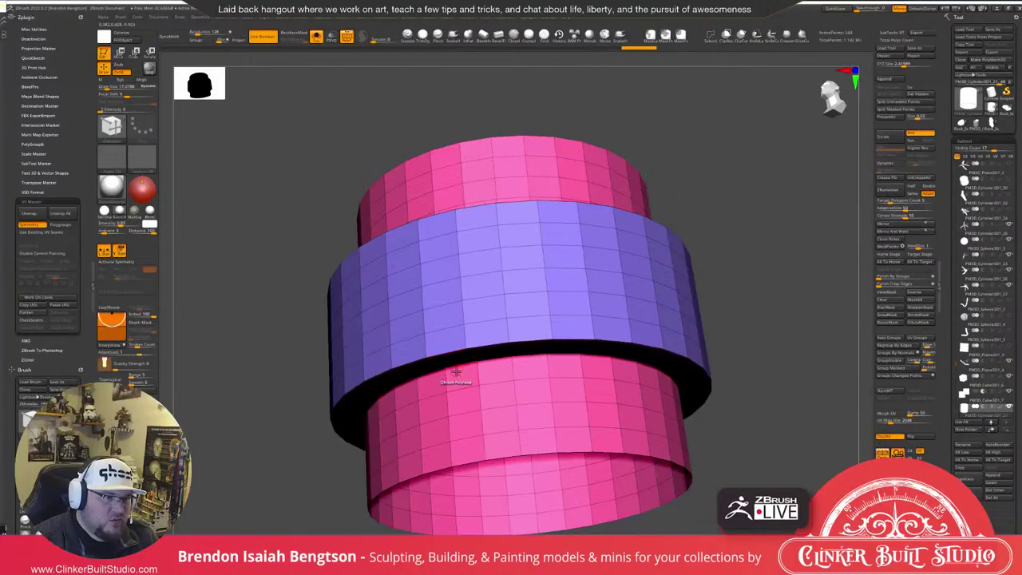
pyautogui.click(456, 376)
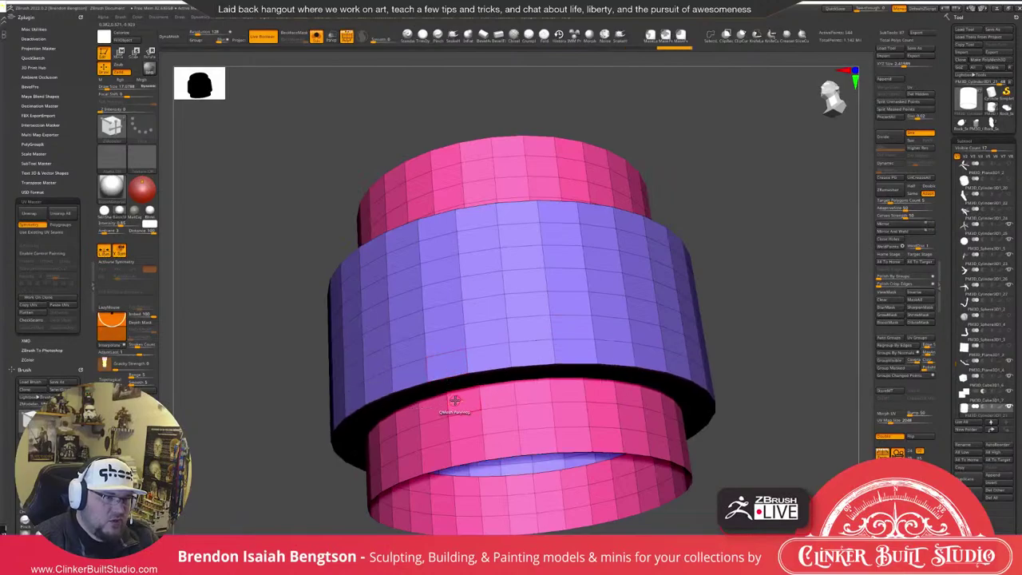
pyautogui.moveTo(462, 118); pyautogui.dragTo(475, 197)
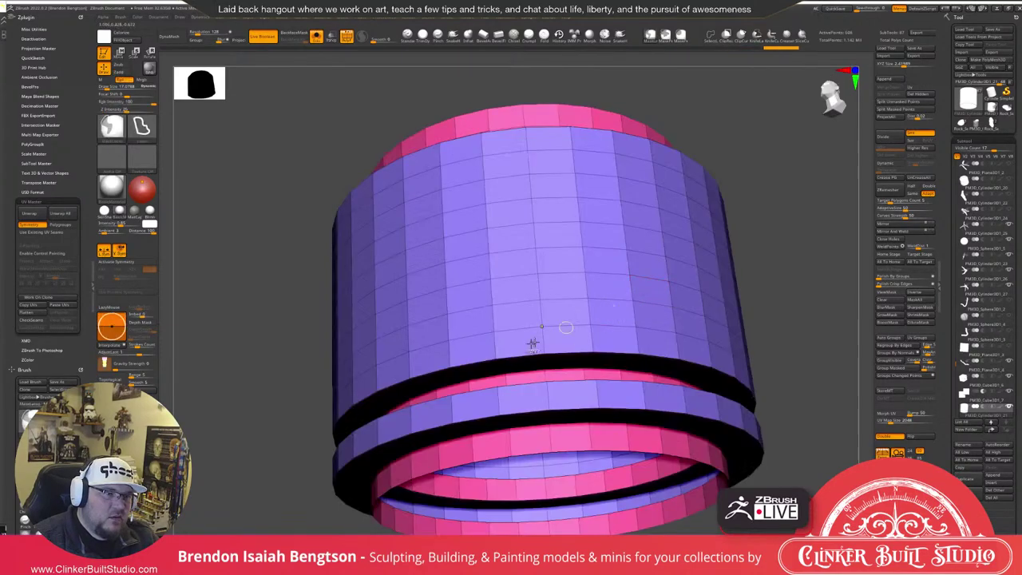
pyautogui.hotkey('ctrl', 'z')
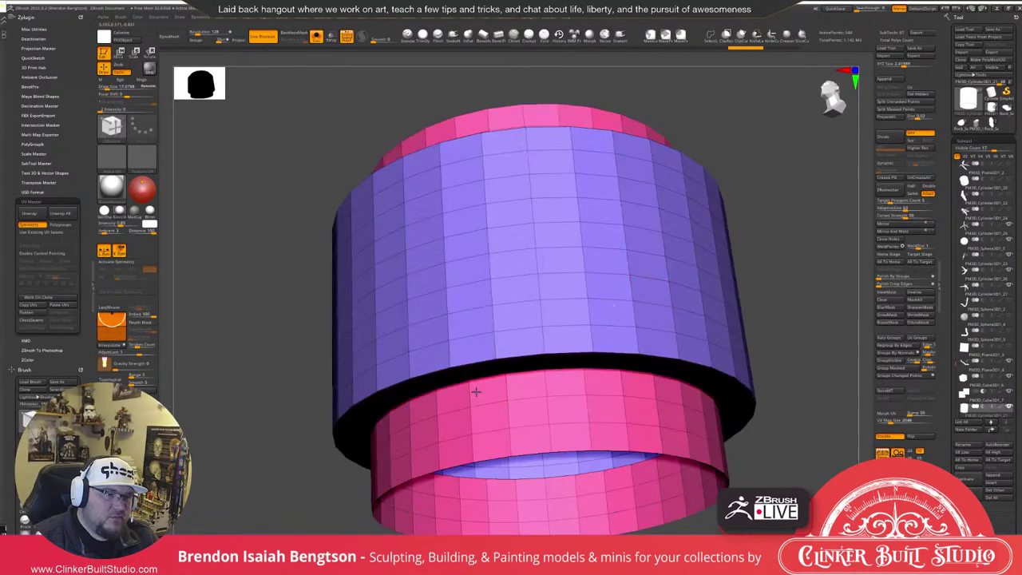
pyautogui.click(477, 390)
# Push the middle polygon loops of the raised band inward to form a groove, and check it side-on with perspective off.
pyautogui.moveTo(810, 226); pyautogui.dragTo(772, 240, button='right')
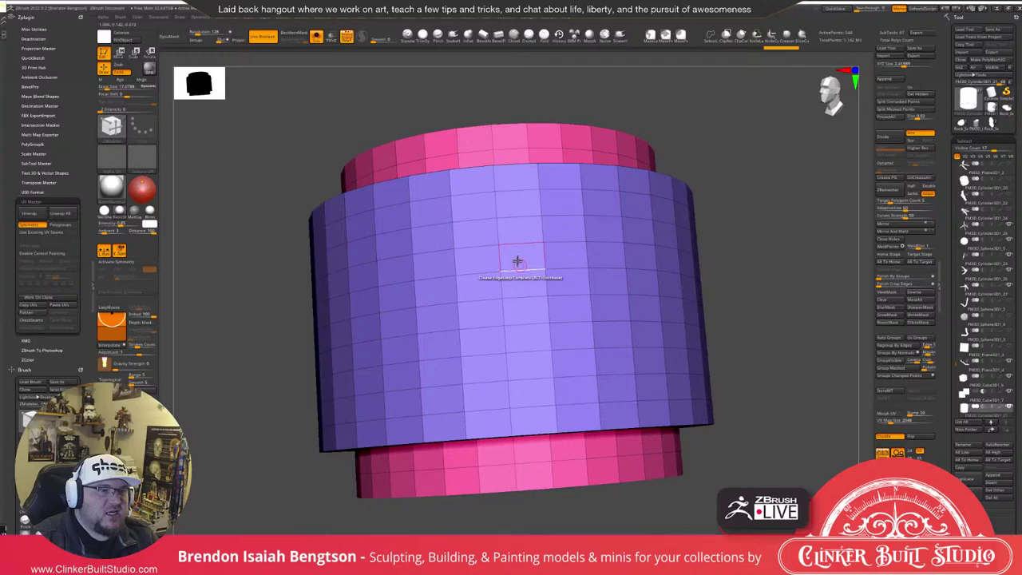
pyautogui.moveTo(490, 287); pyautogui.dragTo(567, 301)
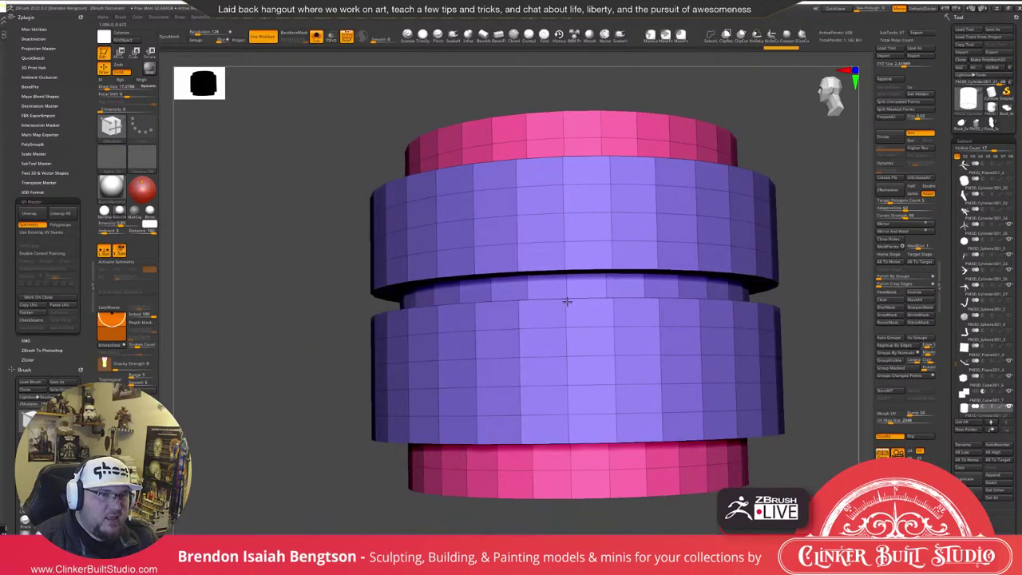
pyautogui.moveTo(772, 118); pyautogui.dragTo(767, 121)
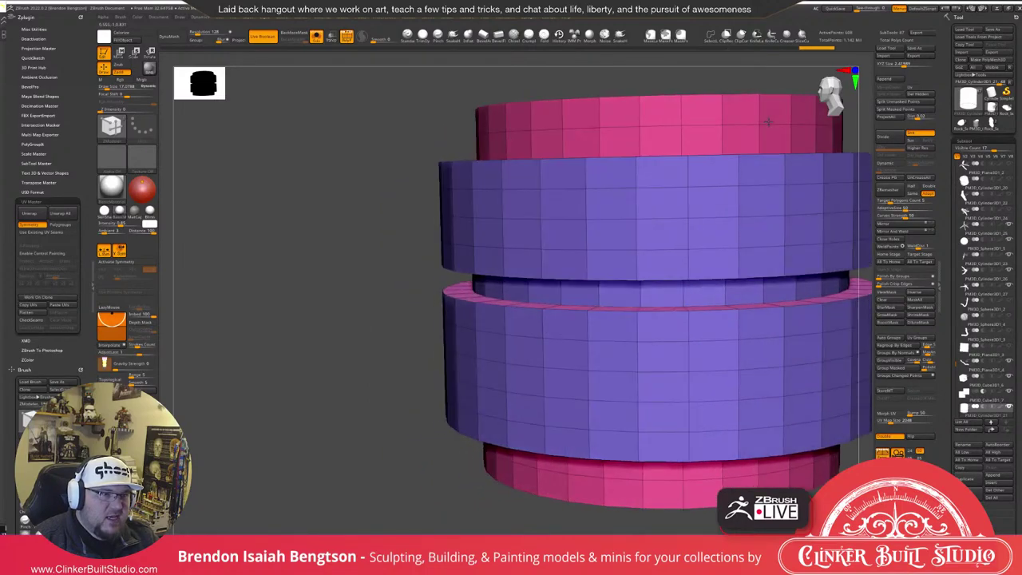
pyautogui.moveTo(335, 471); pyautogui.dragTo(309, 415)
pyautogui.keyDown('alt'); pyautogui.moveTo(801, 147); pyautogui.dragTo(707, 163); pyautogui.keyUp('alt')
pyautogui.click(882, 453)
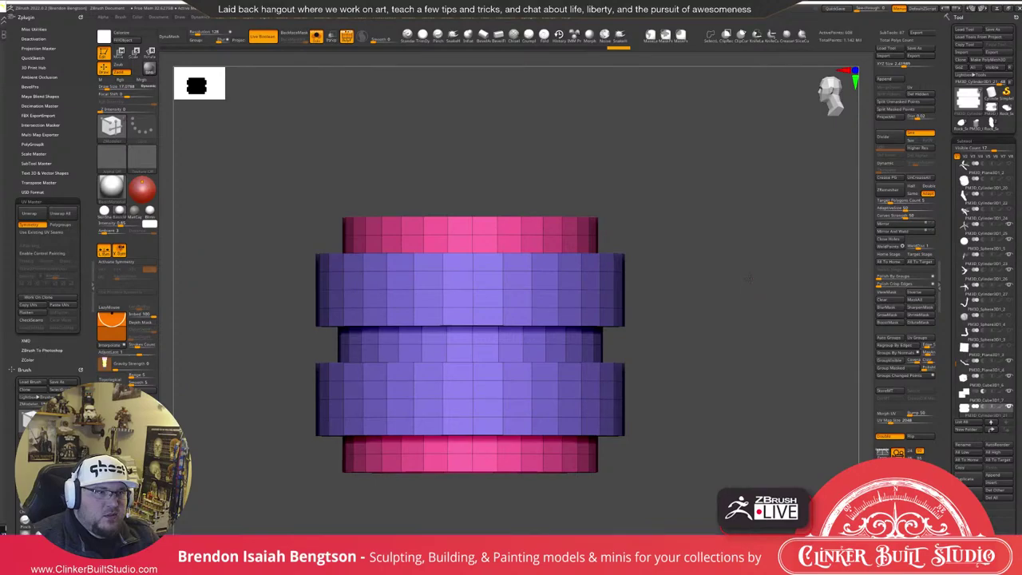
# Set the ZModeler edge action to Insert and delete the extra edge loops around the cylinder's upper and lower end collars.
pyautogui.moveTo(748, 278); pyautogui.dragTo(758, 294)
pyautogui.press('space')
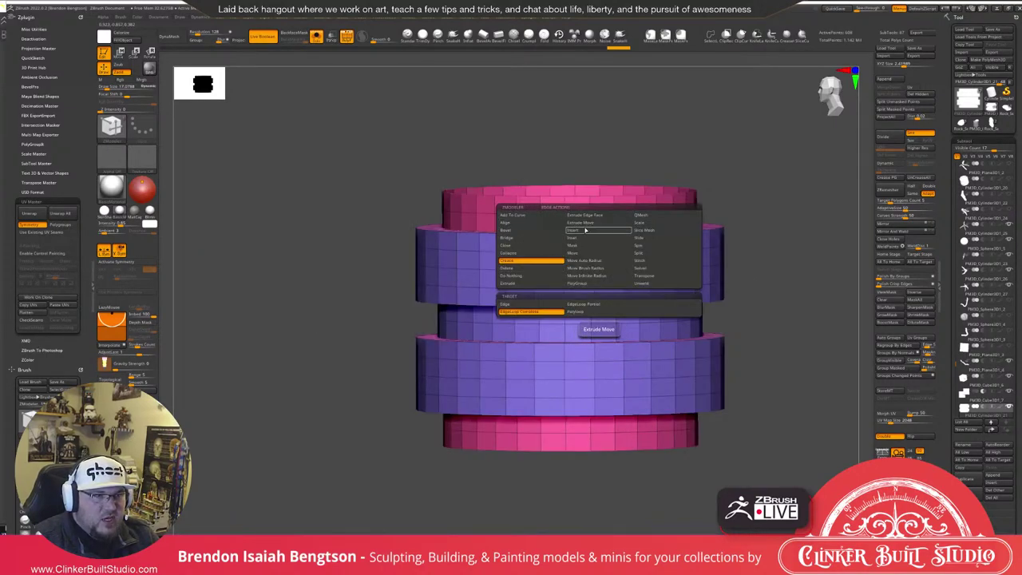
pyautogui.click(587, 231)
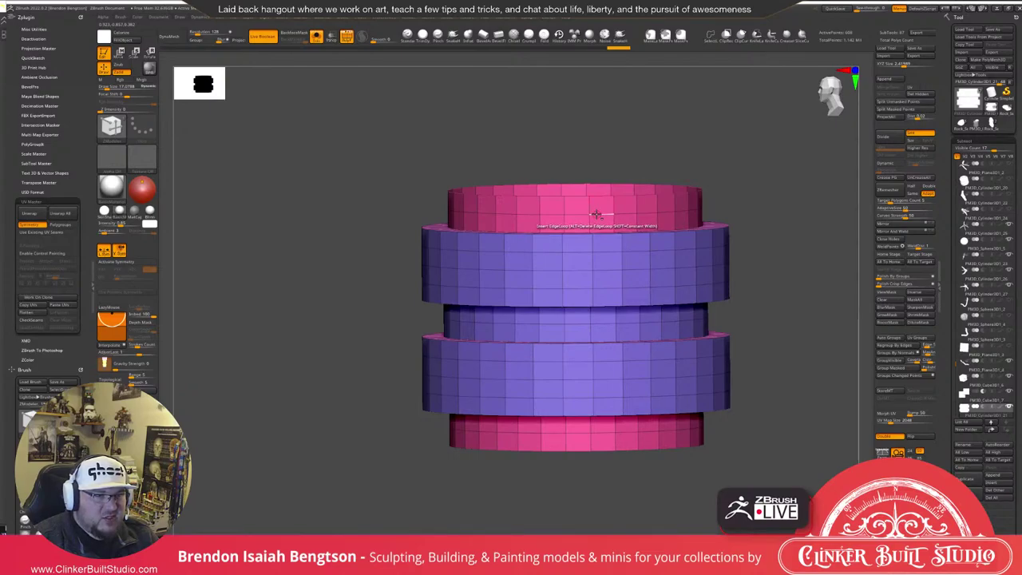
pyautogui.moveTo(755, 145); pyautogui.dragTo(779, 131)
pyautogui.keyDown('alt'); pyautogui.click(602, 432); pyautogui.keyUp('alt')
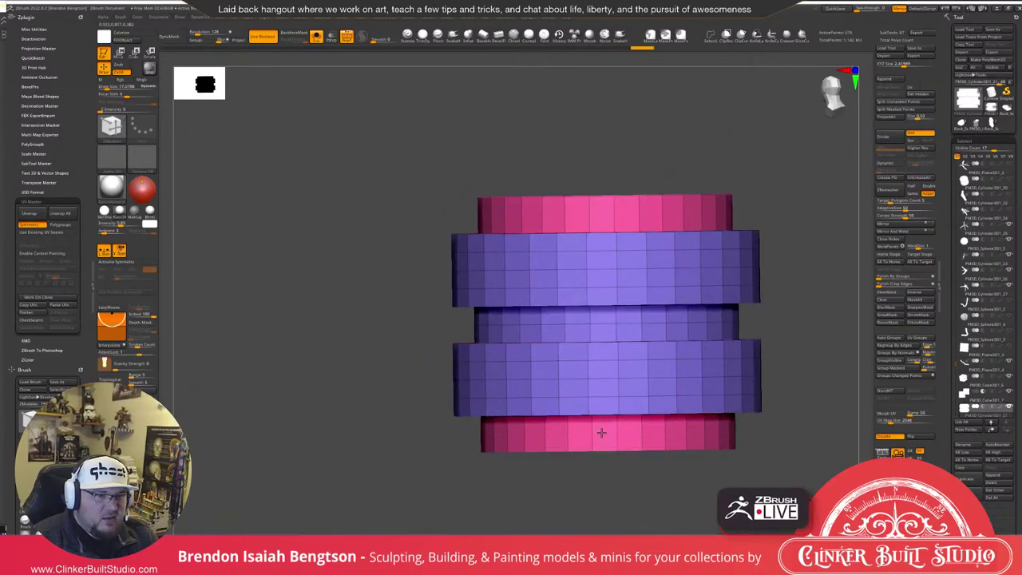
pyautogui.moveTo(838, 298); pyautogui.dragTo(738, 295)
pyautogui.keyDown('alt'); pyautogui.click(557, 299); pyautogui.keyUp('alt')
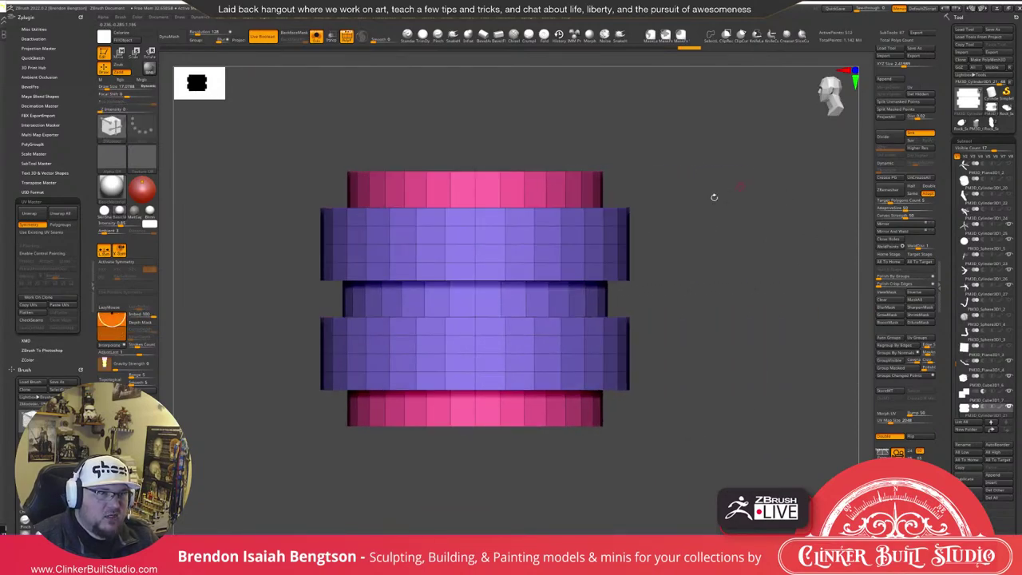
# Choose the lasso masking brush and mask the cylinder's top rim from a straight side view.
pyautogui.keyDown('alt'); pyautogui.moveTo(604, 125); pyautogui.dragTo(671, 150); pyautogui.keyUp('alt')
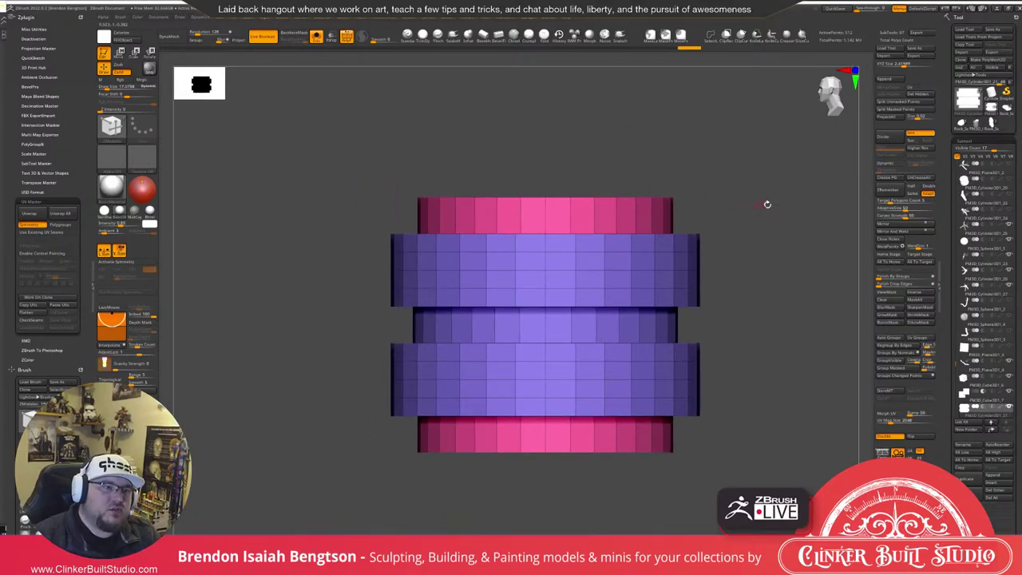
pyautogui.keyDown('alt'); pyautogui.moveTo(766, 204); pyautogui.dragTo(746, 207); pyautogui.keyUp('alt')
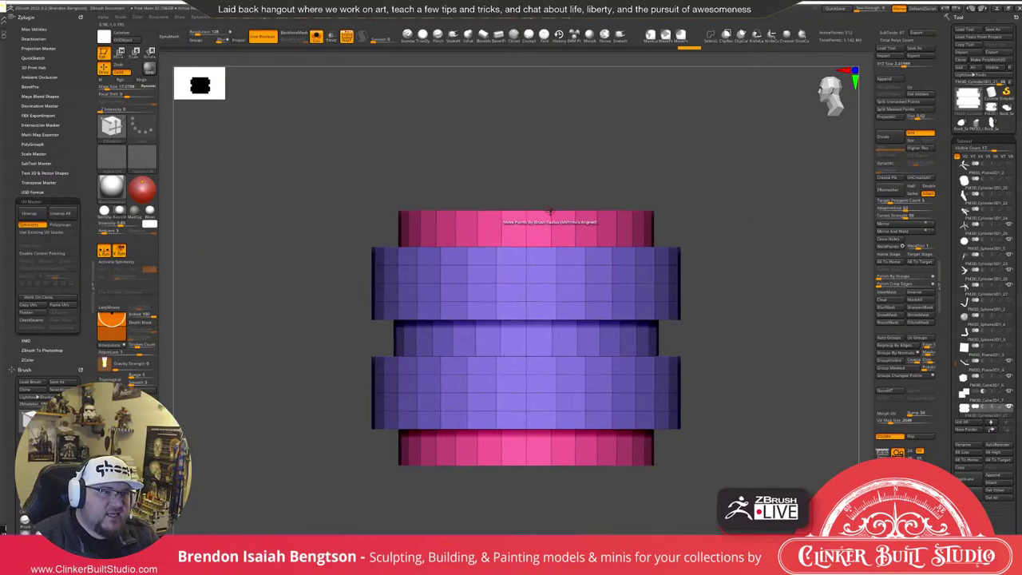
pyautogui.moveTo(673, 157); pyautogui.dragTo(674, 158)
pyautogui.keyDown('shift'); pyautogui.moveTo(588, 178); pyautogui.dragTo(592, 178); pyautogui.keyUp('shift')
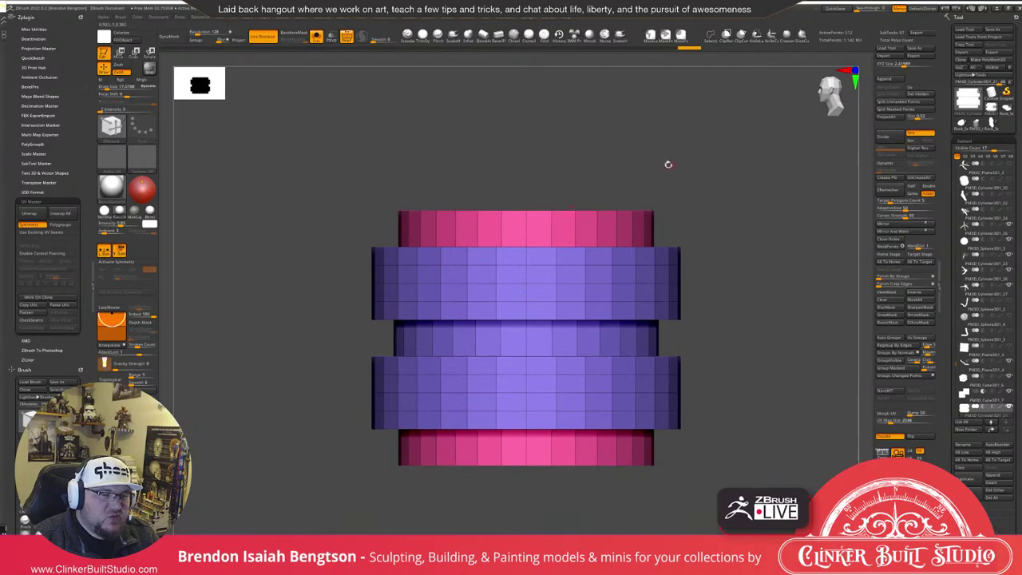
pyautogui.press('ctrl')
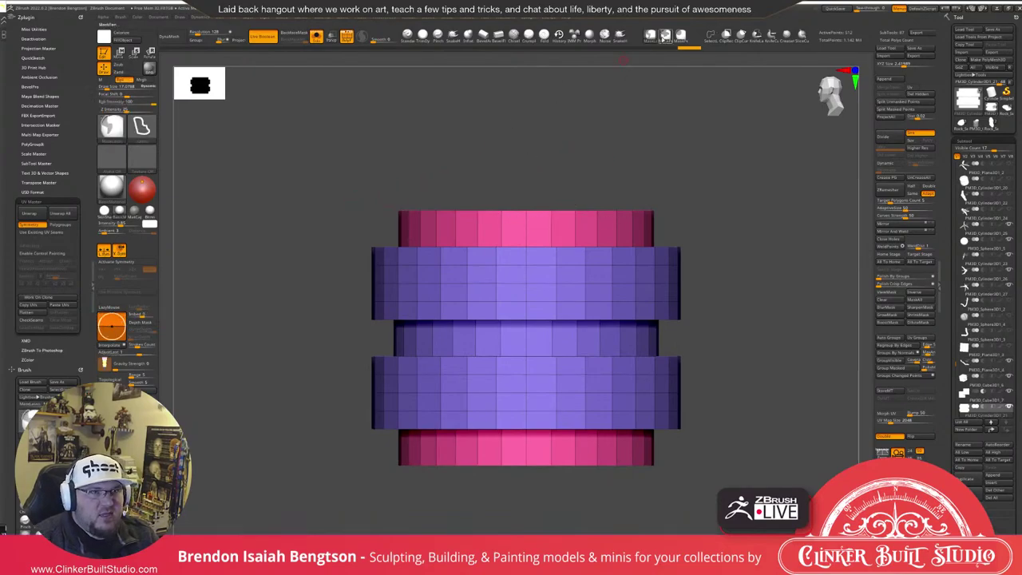
pyautogui.keyDown('ctrl'); pyautogui.click(650, 36); pyautogui.keyUp('ctrl')
pyautogui.moveTo(370, 225)
pyautogui.mouseDown()
pyautogui.moveTo(562, 119)
pyautogui.moveTo(492, 173)
pyautogui.mouseUp()
pyautogui.moveTo(536, 220)
pyautogui.keyDown('ctrl'); pyautogui.mouseDown()
pyautogui.moveTo(830, 206)
pyautogui.moveTo(869, 217)
pyautogui.mouseUp(); pyautogui.keyUp('ctrl')
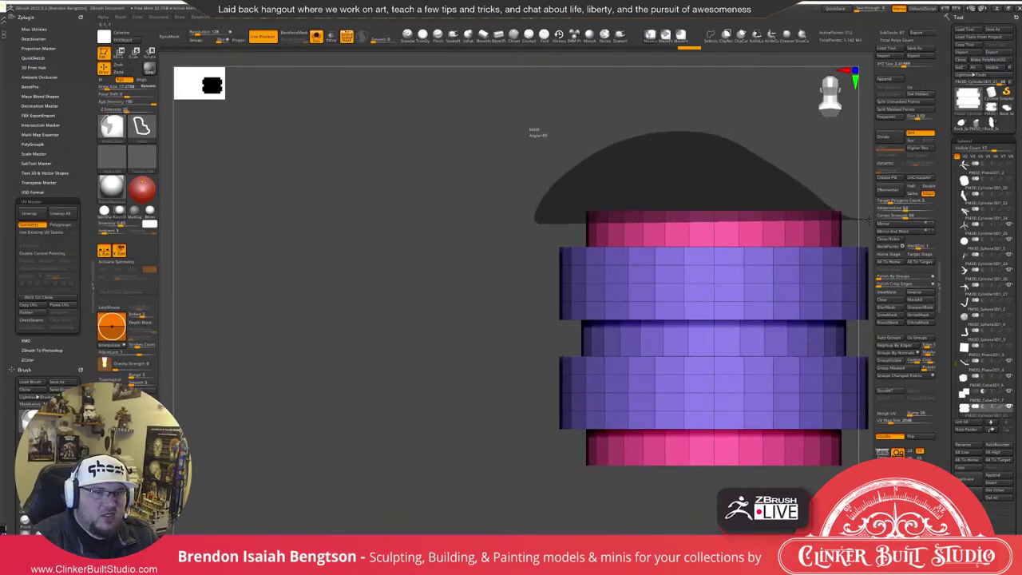
pyautogui.keyDown('ctrl'); pyautogui.moveTo(868, 220); pyautogui.dragTo(868, 220); pyautogui.keyUp('ctrl')
pyautogui.press('f')
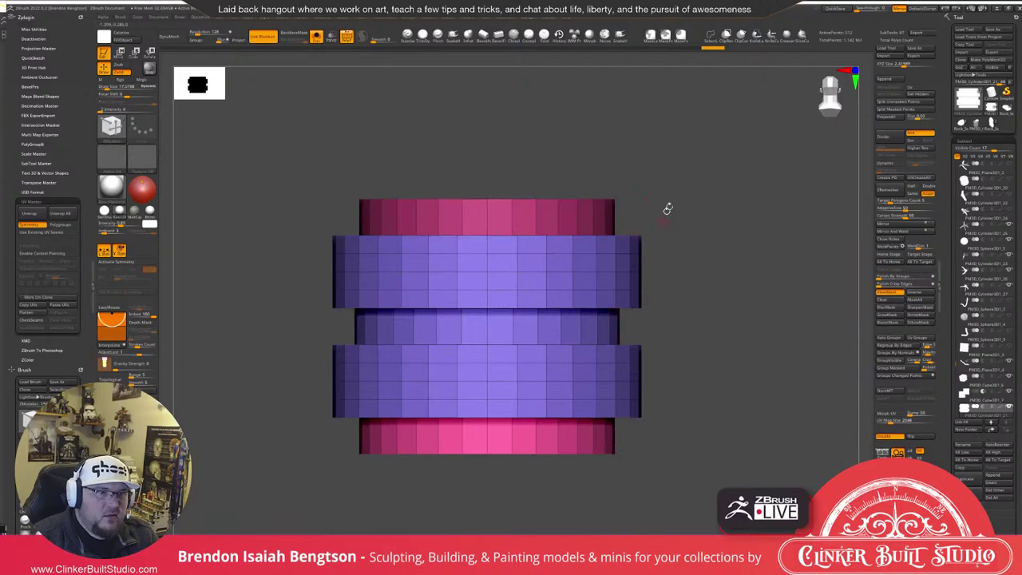
# Invert the mask and move the top rim down by about 0.14 to shorten the upper collar.
pyautogui.keyDown('ctrl'); pyautogui.click(693, 162); pyautogui.keyUp('ctrl')
pyautogui.press('w')
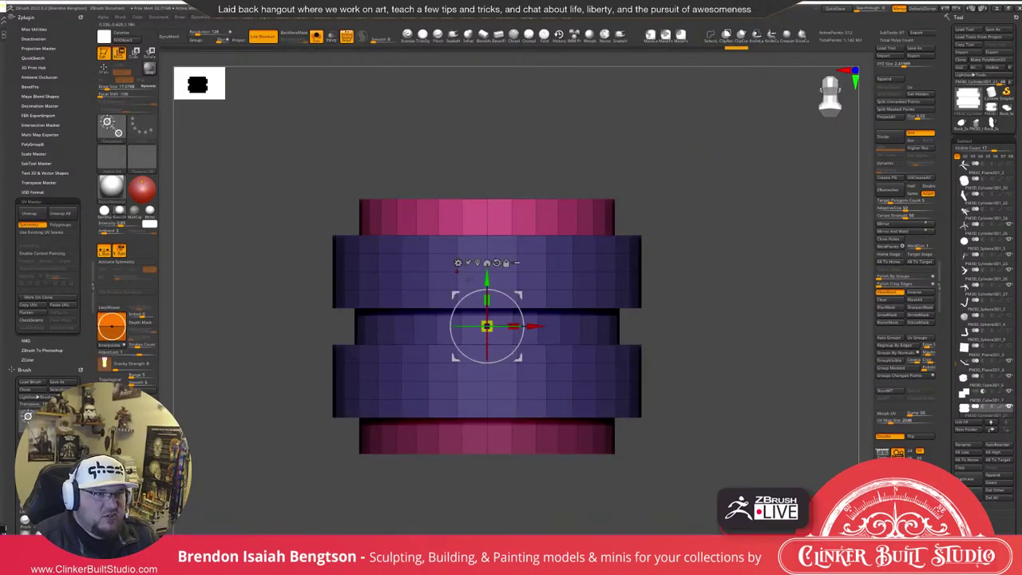
pyautogui.moveTo(486, 275); pyautogui.dragTo(489, 295)
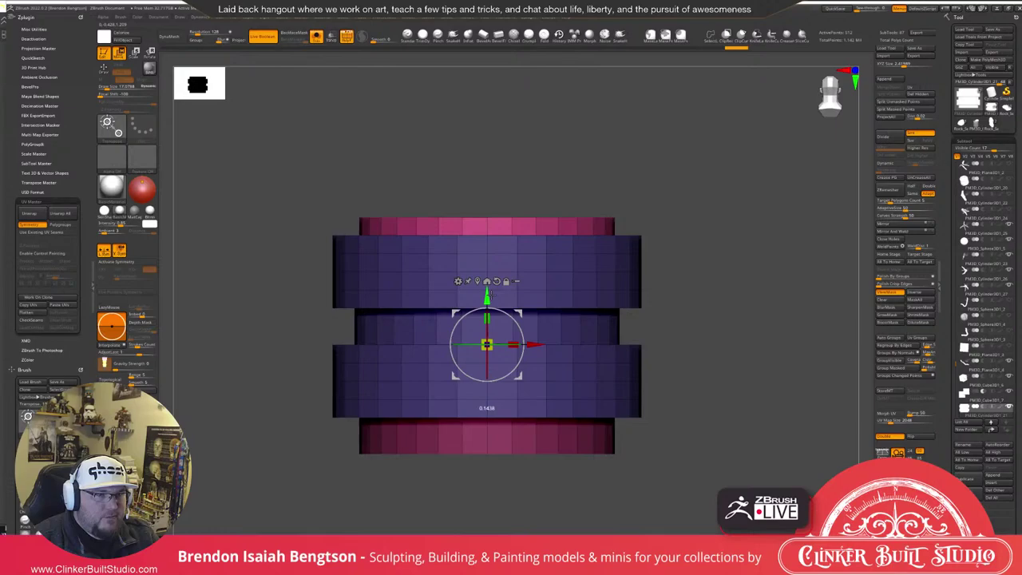
# Isolate the bottom rim with masking, move it up to shorten the lower collar, and clear the mask.
pyautogui.hotkey('ctrl', 'i')
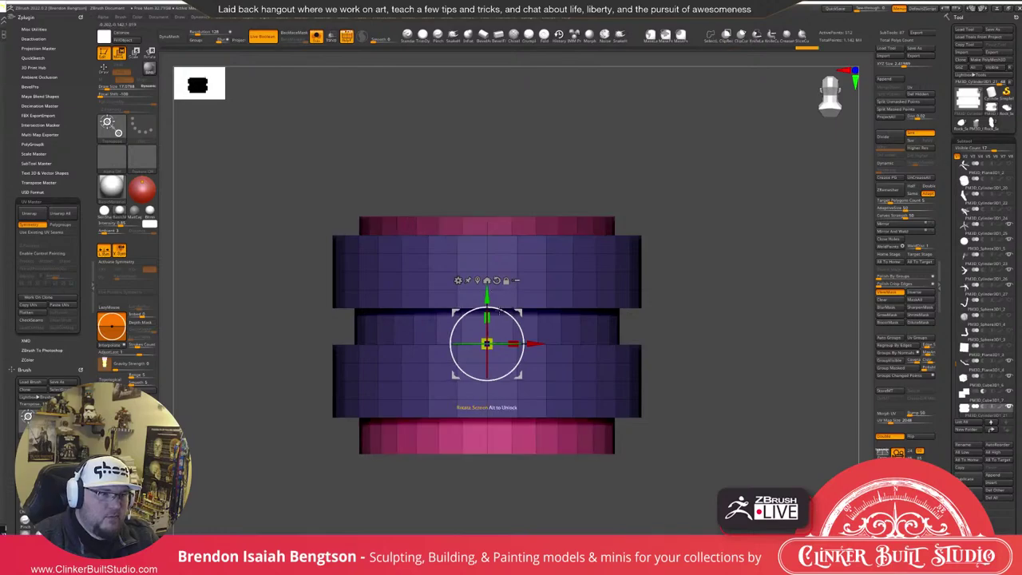
pyautogui.moveTo(488, 295); pyautogui.dragTo(487, 281)
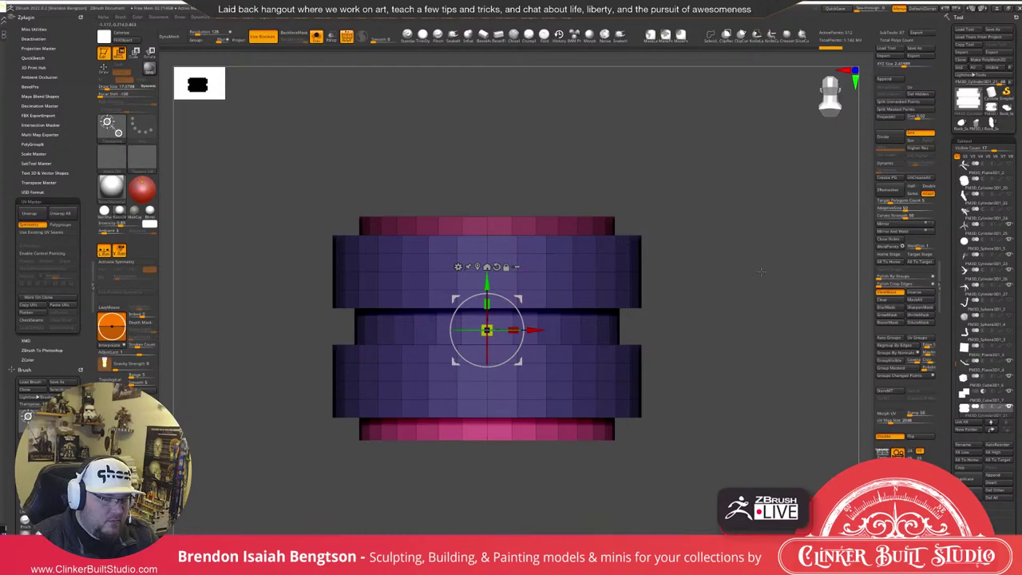
pyautogui.moveTo(762, 272)
pyautogui.keyDown('alt'); pyautogui.mouseDown()
pyautogui.moveTo(757, 255)
pyautogui.moveTo(766, 279)
pyautogui.mouseUp(); pyautogui.keyUp('alt')
pyautogui.press('q')
pyautogui.keyDown('ctrl'); pyautogui.moveTo(753, 242); pyautogui.dragTo(767, 267); pyautogui.keyUp('ctrl')
pyautogui.moveTo(768, 271)
pyautogui.mouseDown()
pyautogui.moveTo(777, 287)
pyautogui.moveTo(775, 247)
pyautogui.moveTo(786, 341)
pyautogui.moveTo(766, 319)
pyautogui.moveTo(774, 302)
pyautogui.mouseUp()
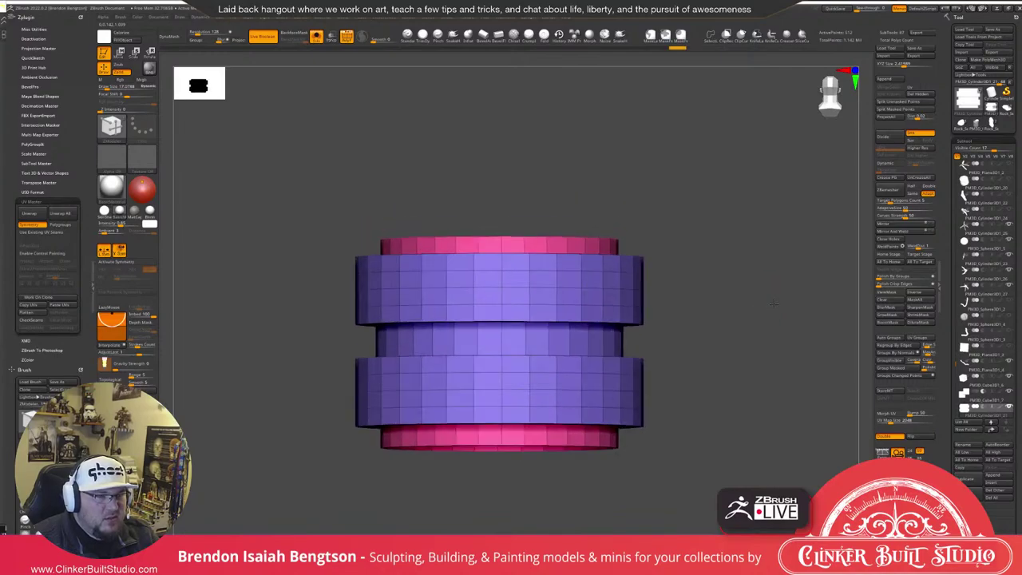
# Set the ZModeler edge action to Slide with EdgeLoop Complete and slide the raised bands' edge loops so their shoulders slope.
pyautogui.moveTo(668, 146); pyautogui.dragTo(729, 175)
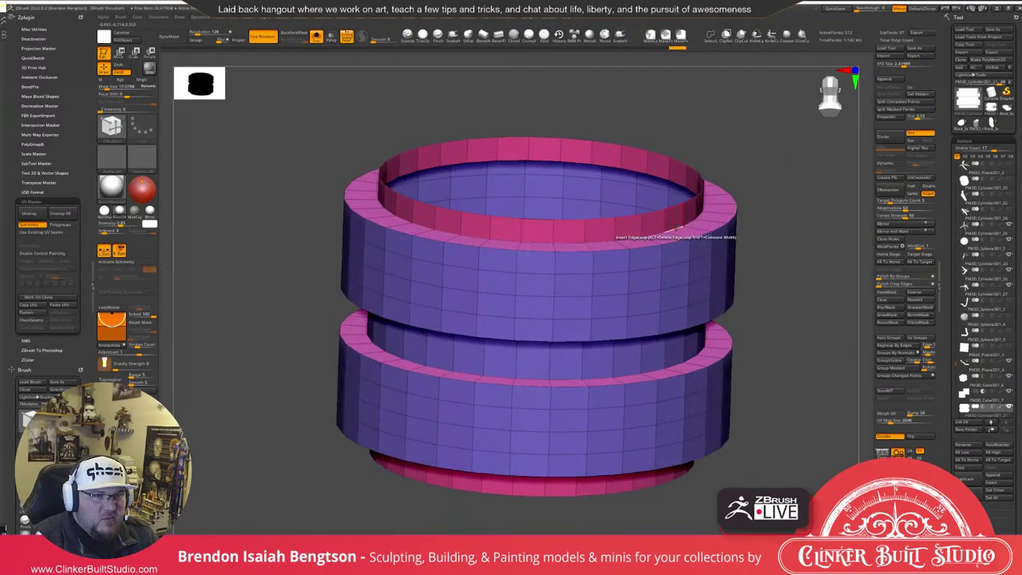
pyautogui.press('space')
pyautogui.click(741, 249)
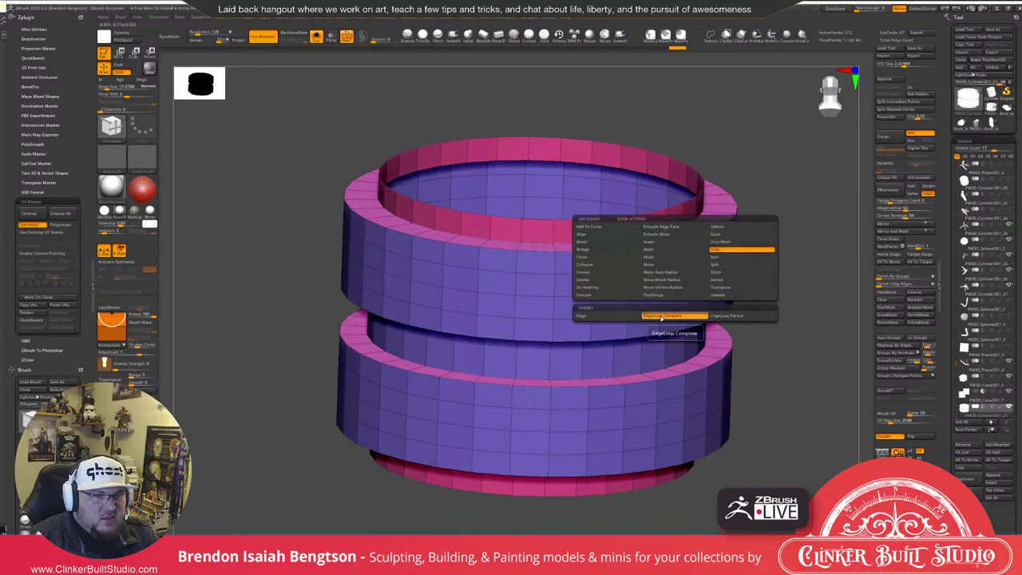
pyautogui.click(661, 318)
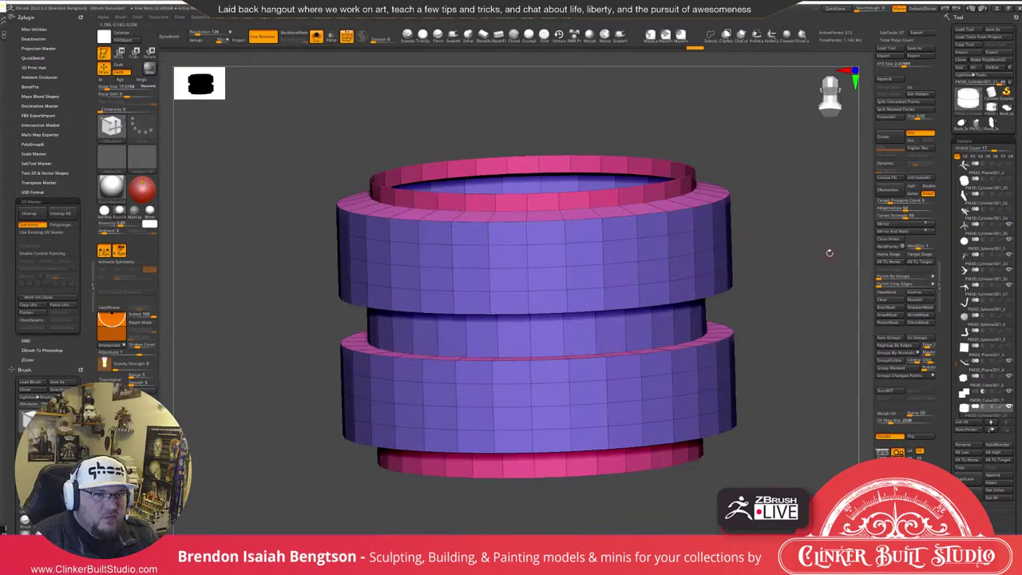
pyautogui.moveTo(828, 254); pyautogui.dragTo(684, 330)
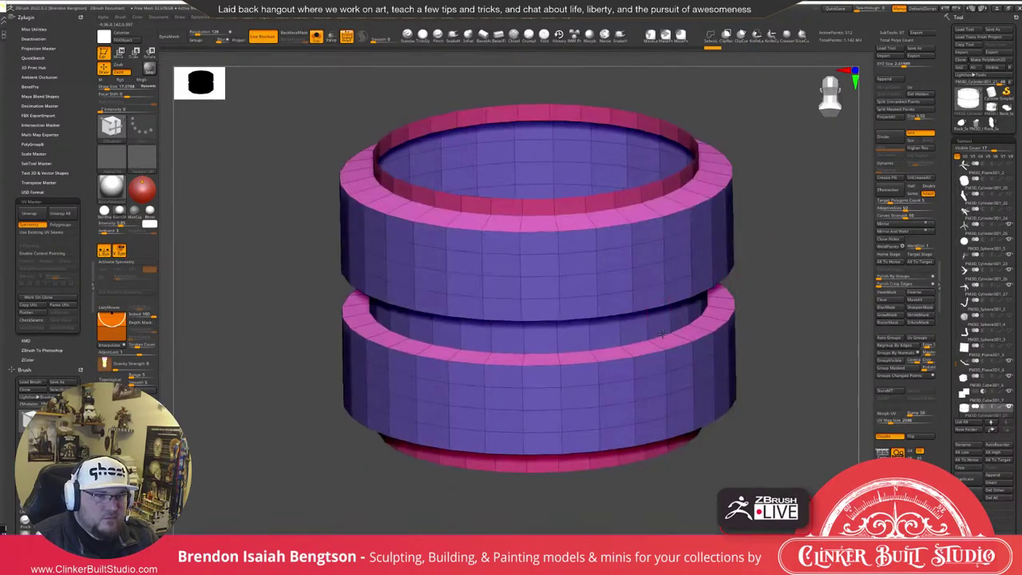
pyautogui.keyDown('alt'); pyautogui.moveTo(796, 419); pyautogui.dragTo(790, 320); pyautogui.keyUp('alt')
pyautogui.moveTo(817, 235); pyautogui.dragTo(790, 288)
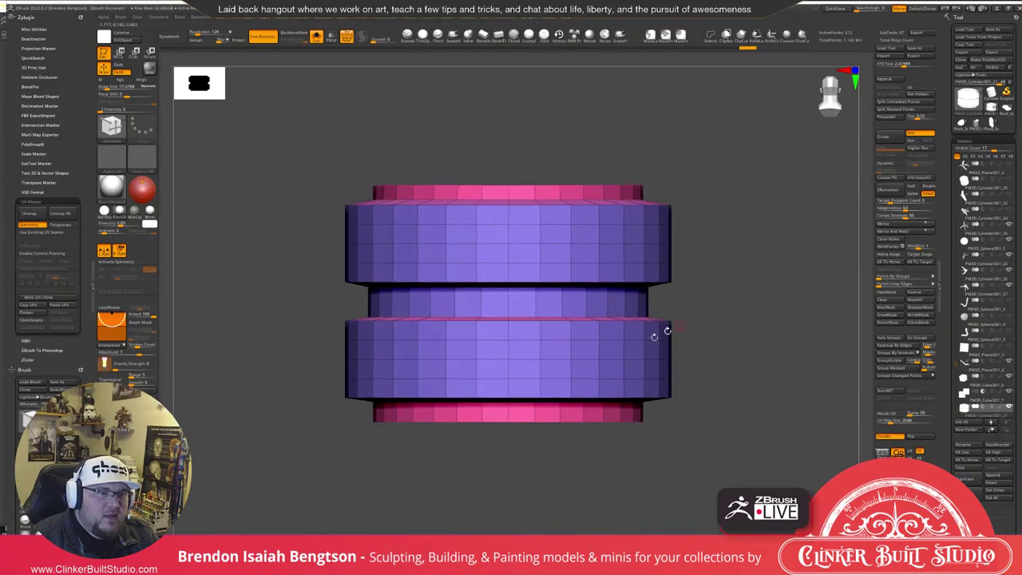
# Mask everything except both end rims, stretch them vertically by about 1.15 to lengthen the collars, and clear the mask.
pyautogui.keyDown('ctrl'); pyautogui.keyDown('shift'); pyautogui.moveTo(670, 414); pyautogui.dragTo(283, 413); pyautogui.keyUp('shift'); pyautogui.keyUp('ctrl')
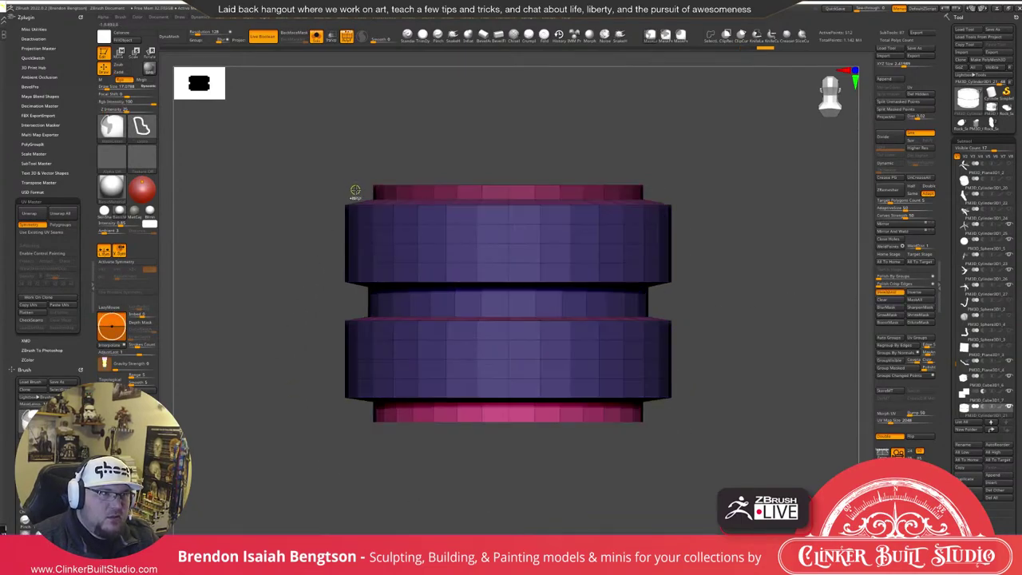
pyautogui.moveTo(355, 190)
pyautogui.keyDown('ctrl'); pyautogui.keyDown('shift'); pyautogui.mouseDown()
pyautogui.moveTo(535, 107)
pyautogui.moveTo(714, 190)
pyautogui.mouseUp(); pyautogui.keyUp('shift'); pyautogui.keyUp('ctrl')
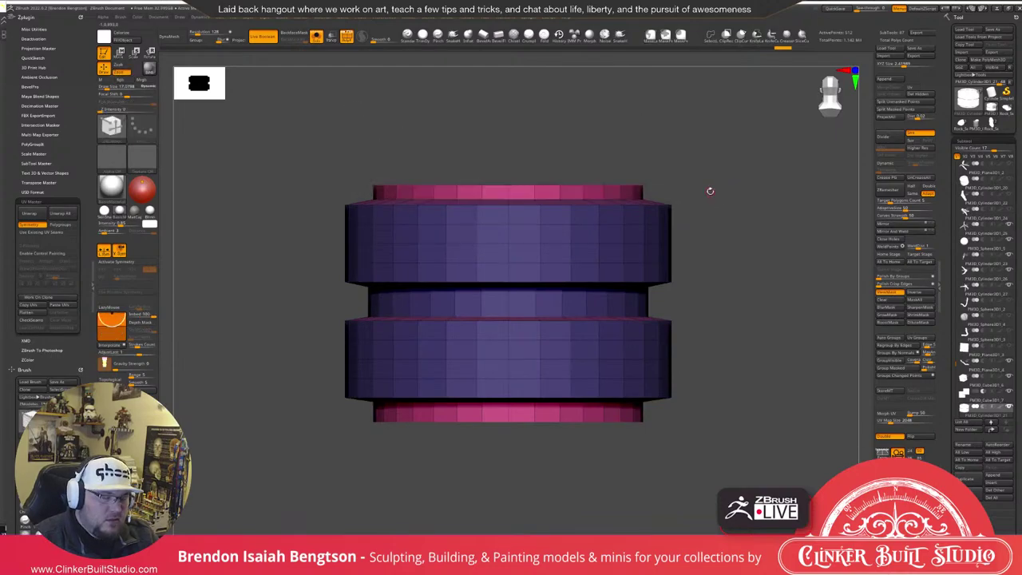
pyautogui.press('w')
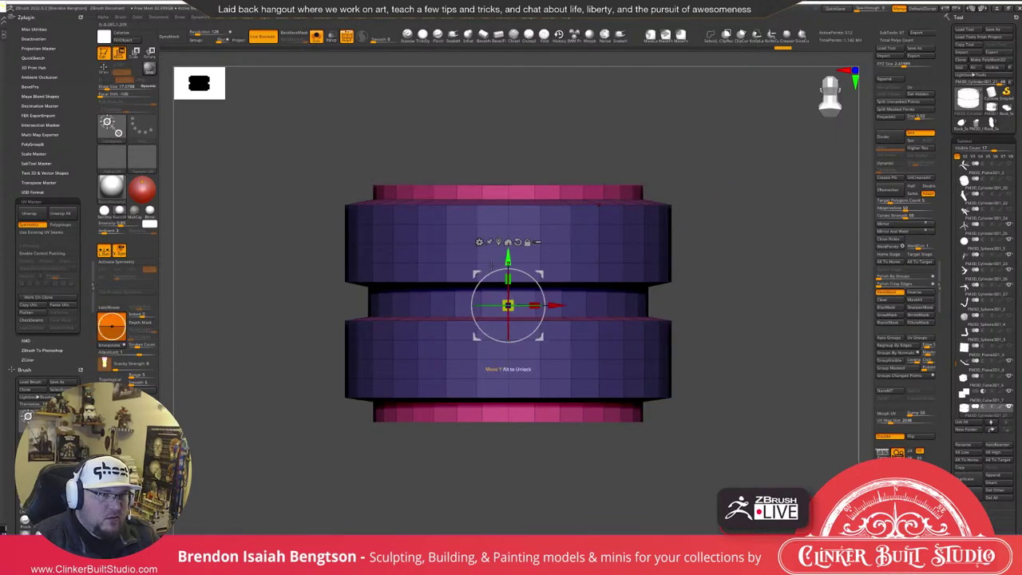
pyautogui.moveTo(506, 262); pyautogui.dragTo(506, 253)
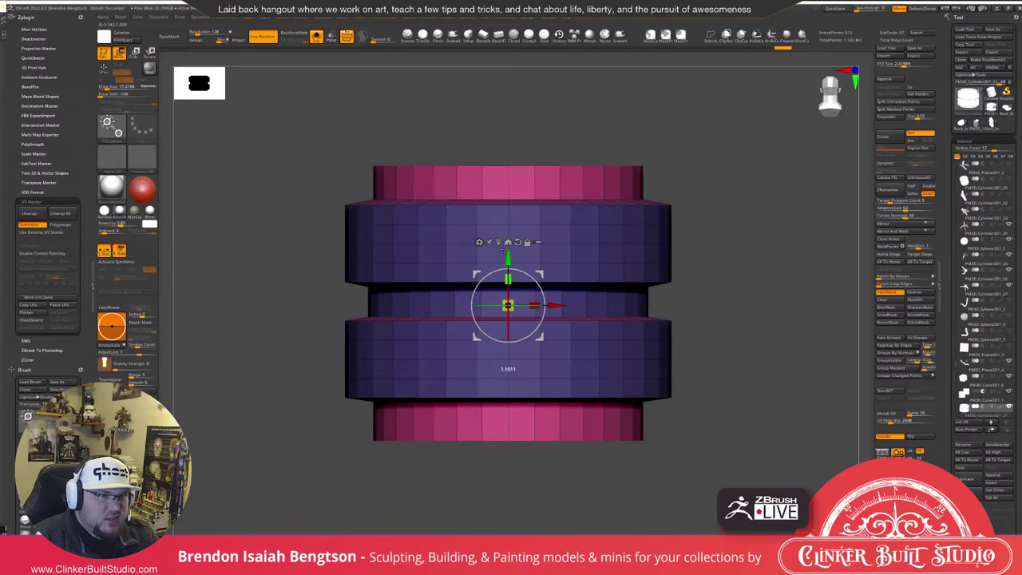
pyautogui.press('q')
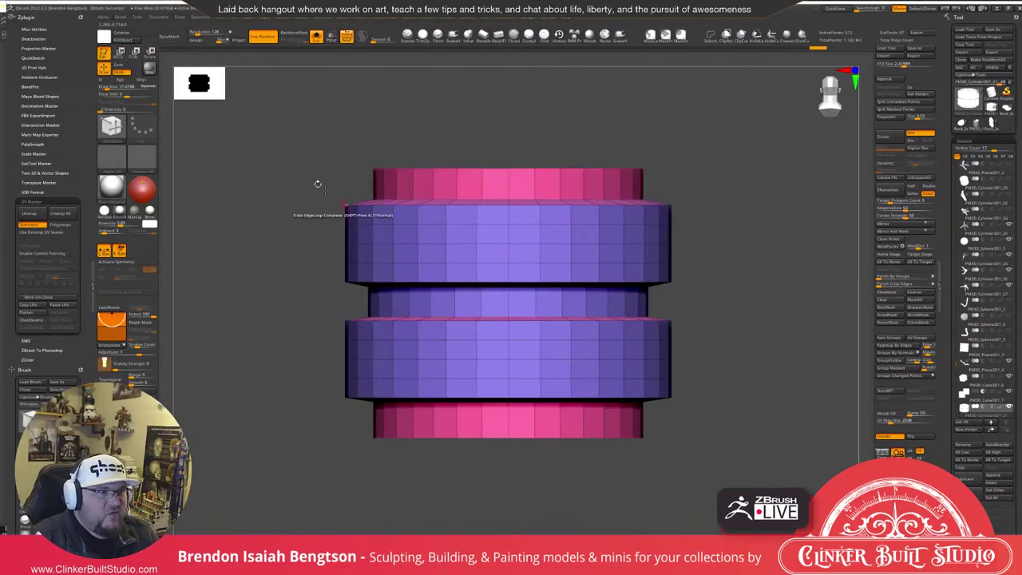
# Open the brush creation options and merge the whole cylinder into a single polygroup.
pyautogui.keyDown('alt'); pyautogui.moveTo(266, 196); pyautogui.dragTo(340, 258); pyautogui.keyUp('alt')
pyautogui.moveTo(51, 356); pyautogui.dragTo(51, 299)
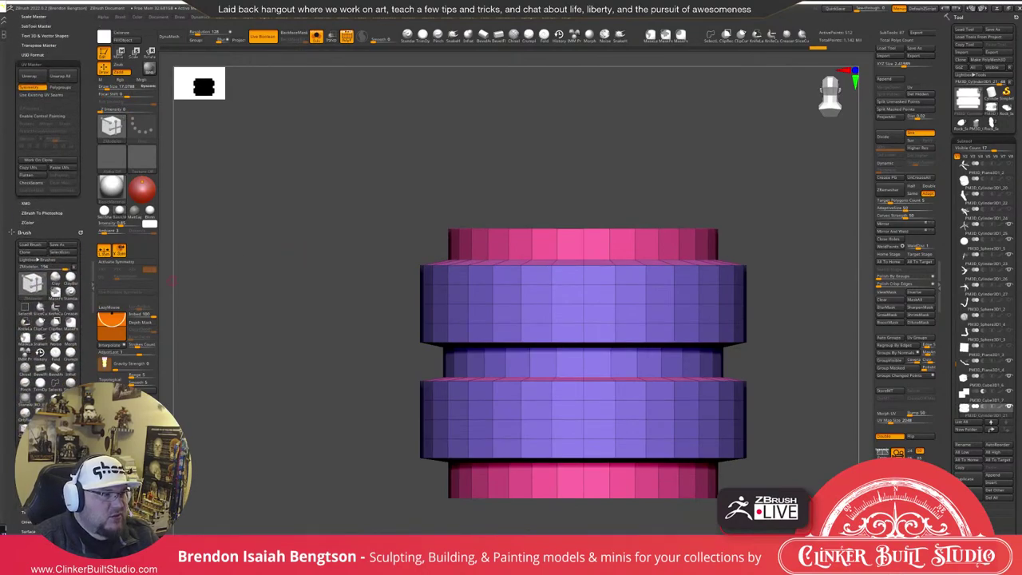
pyautogui.click(29, 454)
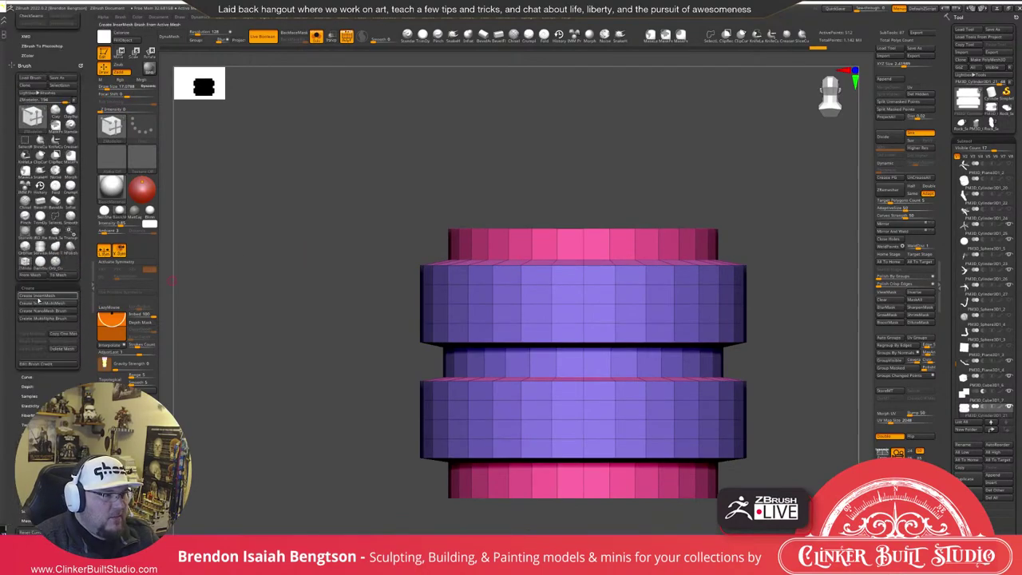
pyautogui.press('ctrl')
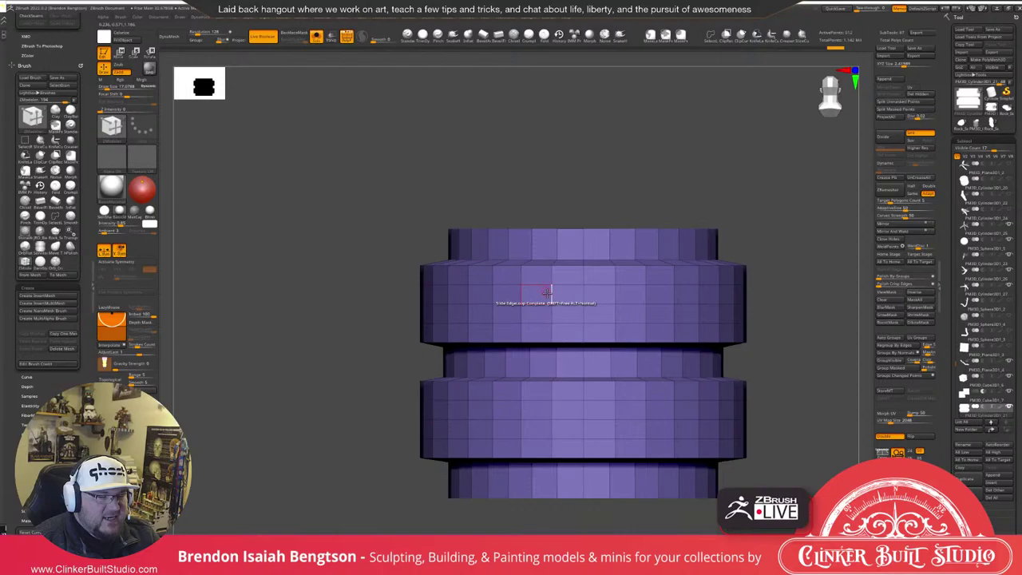
# Delete the surplus horizontal edge loops from the bands with ZModeler, and create an InsertMesh brush from the cylinder.
pyautogui.press('space')
pyautogui.click(524, 299)
pyautogui.keyDown('alt'); pyautogui.click(531, 286); pyautogui.keyUp('alt')
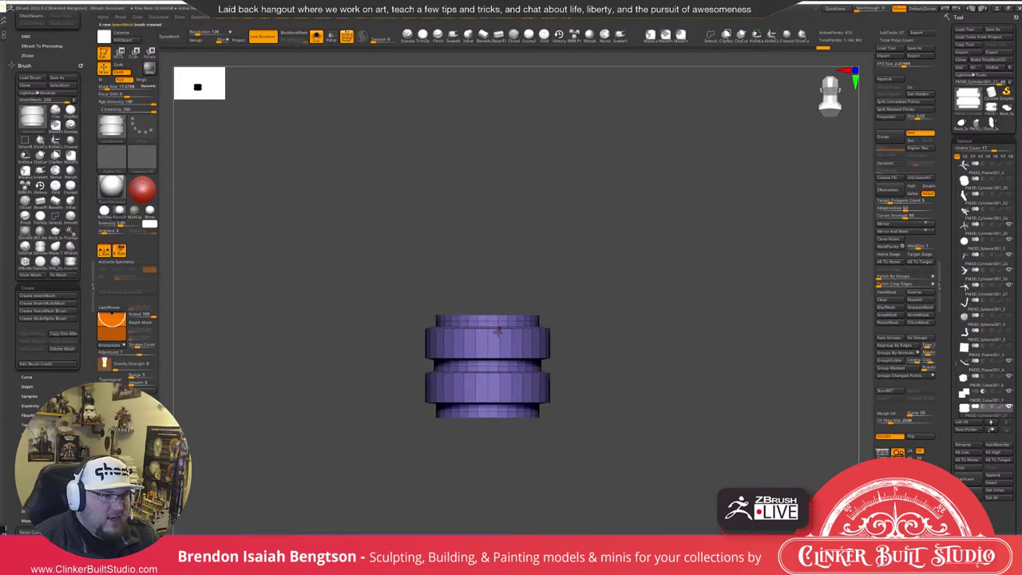
# Undo a trial stroke of the new InsertMesh brush, and turn on Curve Mode with Tri Parts and Weld Points.
pyautogui.moveTo(498, 338)
pyautogui.mouseDown()
pyautogui.moveTo(582, 246)
pyautogui.moveTo(589, 251)
pyautogui.mouseUp()
pyautogui.hotkey('ctrl', 'z')
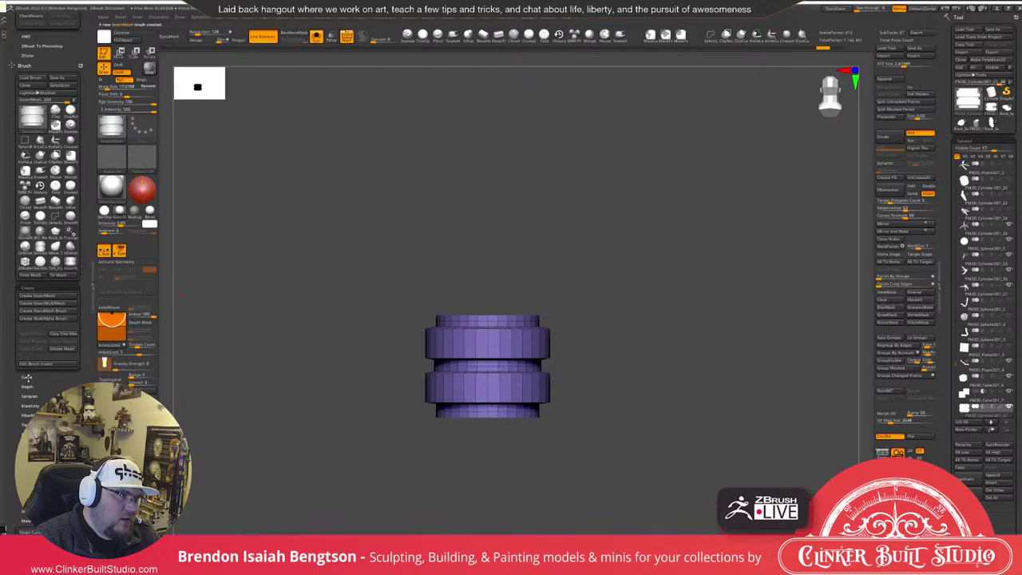
pyautogui.click(27, 375)
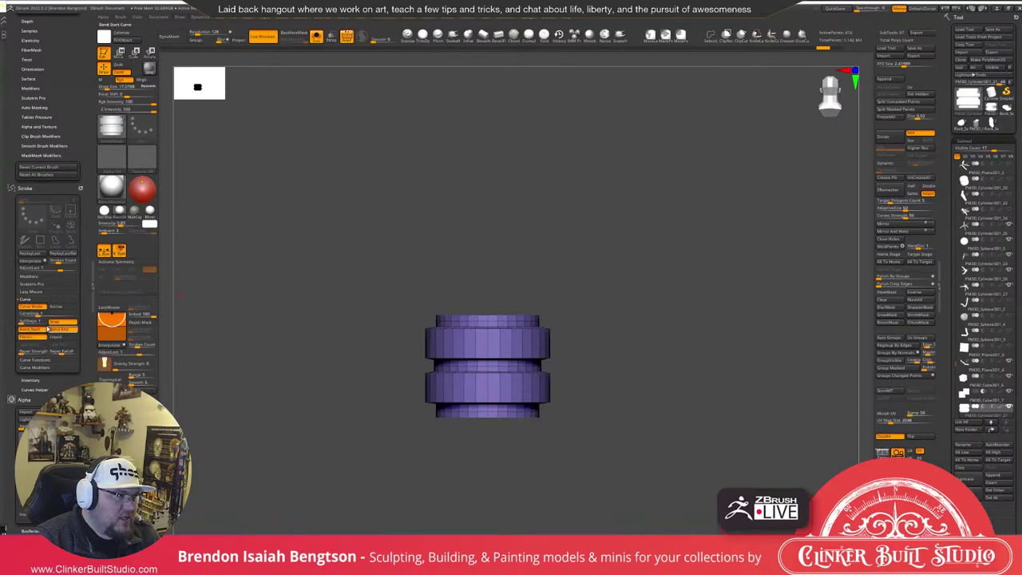
pyautogui.scroll(3, 73, 147)
pyautogui.scroll(1, 72, 147)
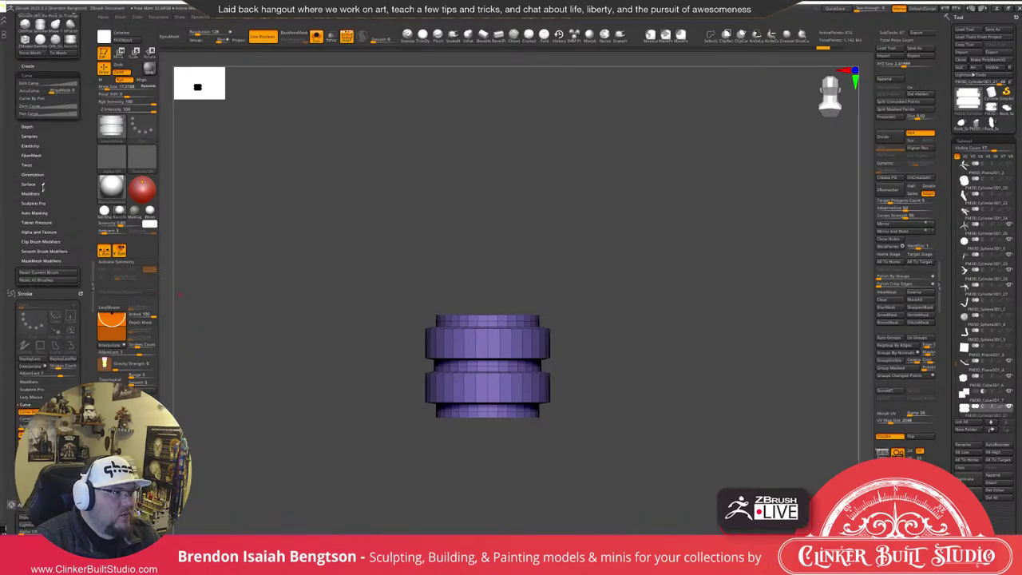
pyautogui.click(34, 193)
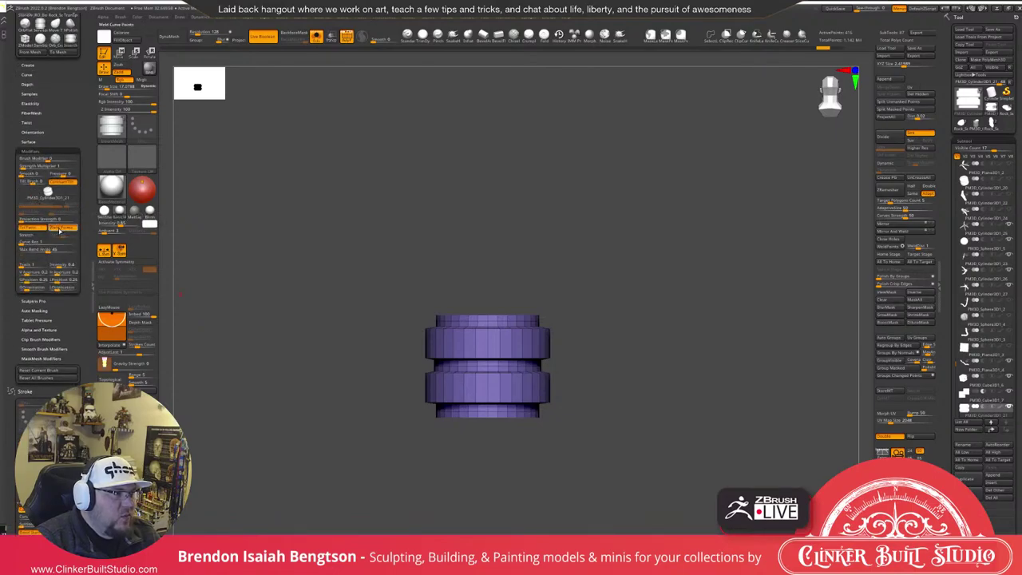
# Draw an S-shaped curve outward from the cylinder's upper band with the InsertMesh brush to form a ribbed hose.
pyautogui.moveTo(515, 332); pyautogui.dragTo(727, 120)
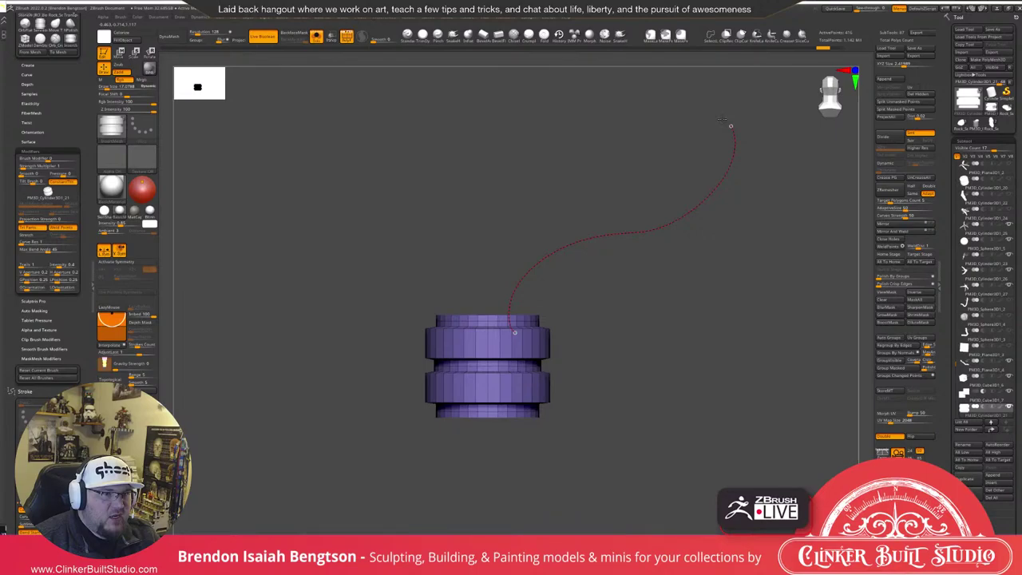
pyautogui.moveTo(725, 311)
pyautogui.keyDown('alt'); pyautogui.mouseDown()
pyautogui.moveTo(732, 378)
pyautogui.moveTo(719, 375)
pyautogui.mouseUp(); pyautogui.keyUp('alt')
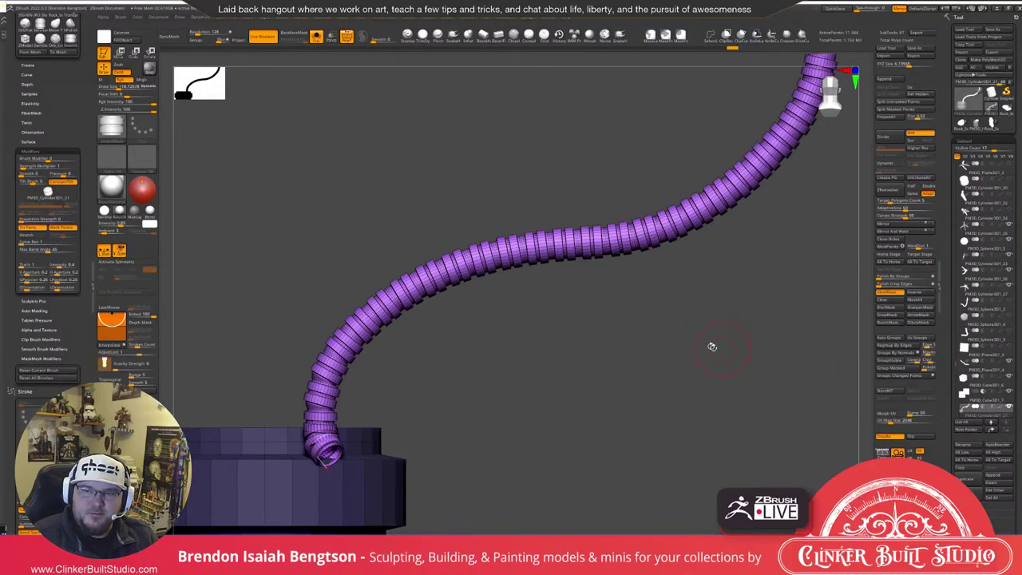
# Regenerate the ribbed hose along its S-shaped curve by reapplying the InsertMesh brush at several points.
pyautogui.moveTo(663, 339); pyautogui.dragTo(662, 323)
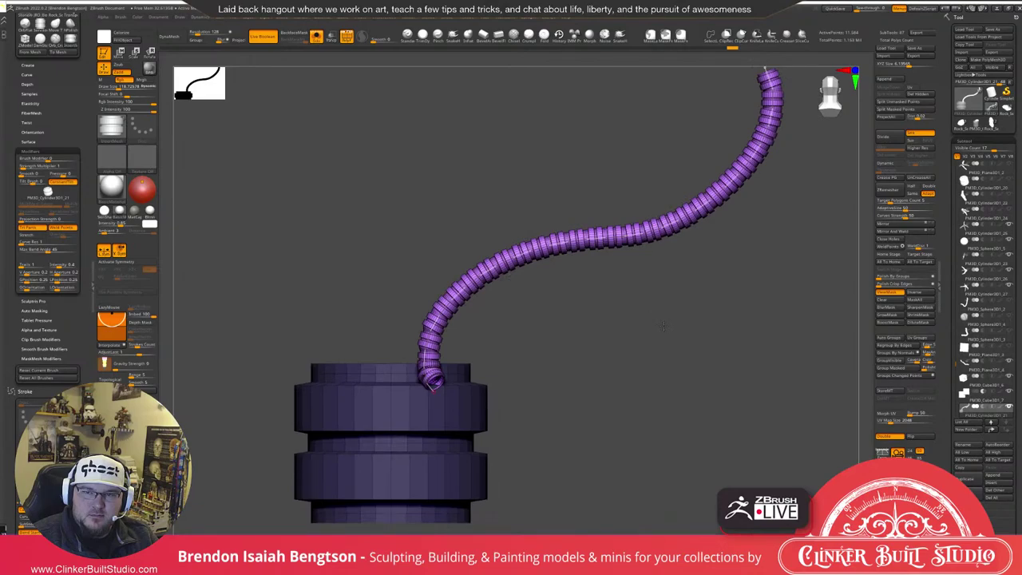
pyautogui.moveTo(662, 326); pyautogui.dragTo(670, 378)
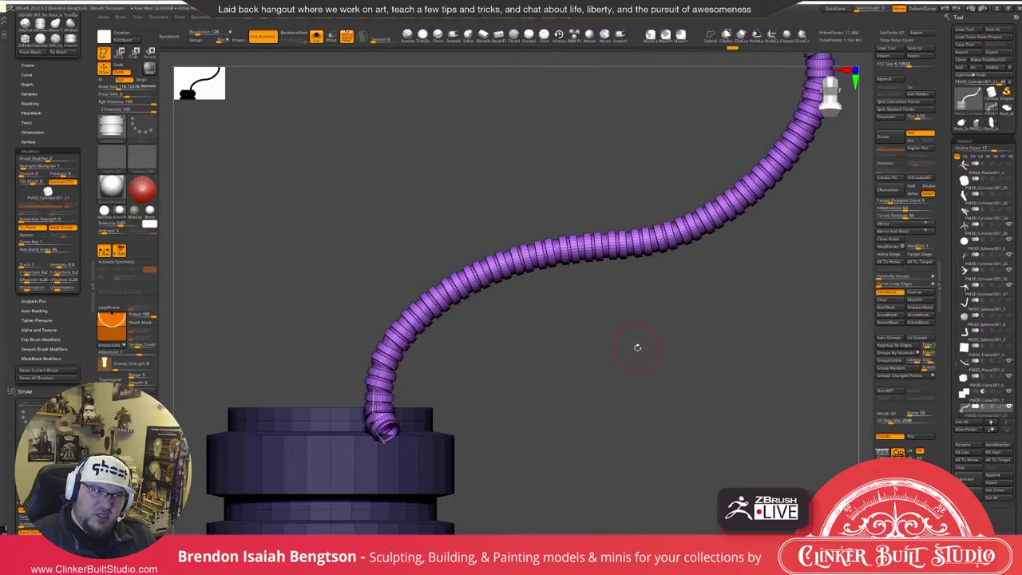
pyautogui.keyDown('alt'); pyautogui.moveTo(686, 338); pyautogui.dragTo(661, 303); pyautogui.keyUp('alt')
pyautogui.moveTo(683, 255); pyautogui.dragTo(705, 242)
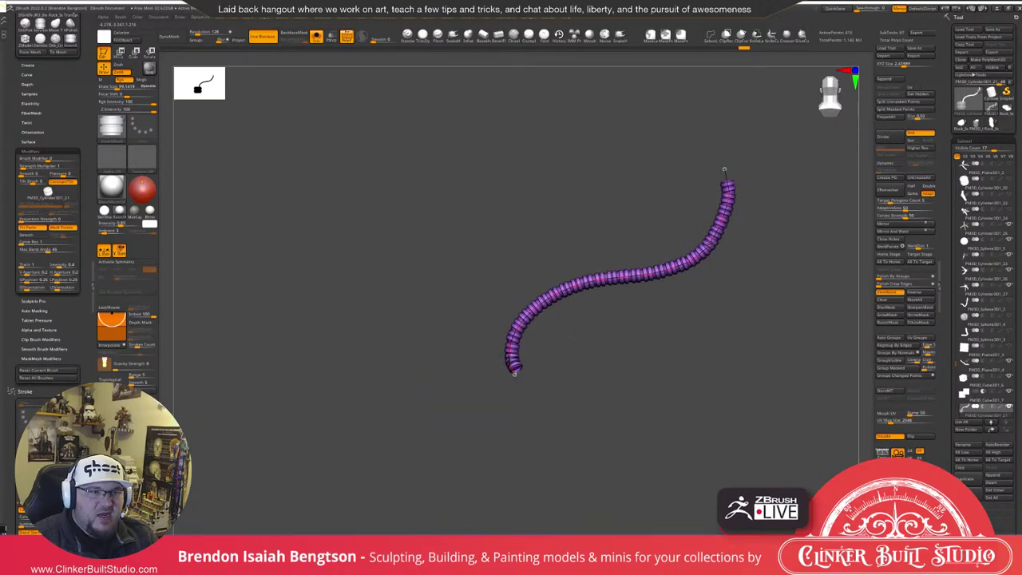
pyautogui.click(584, 285)
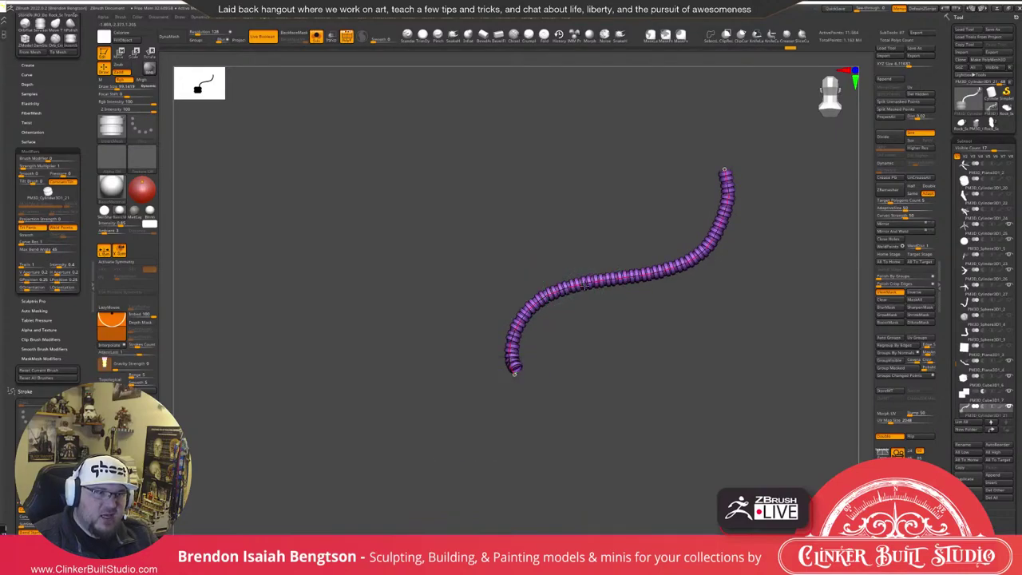
pyautogui.click(654, 273)
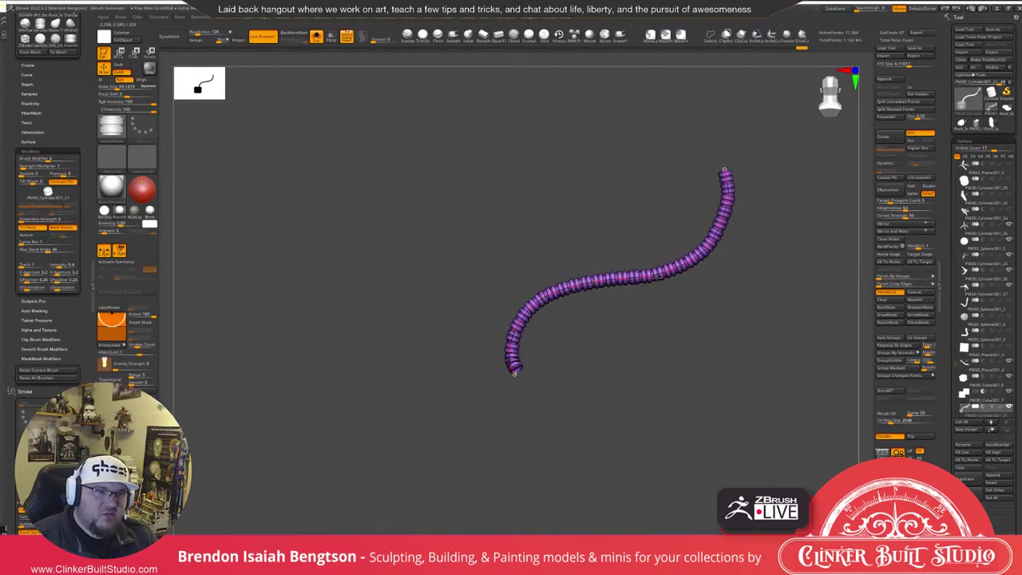
pyautogui.click(677, 268)
pyautogui.click(690, 259)
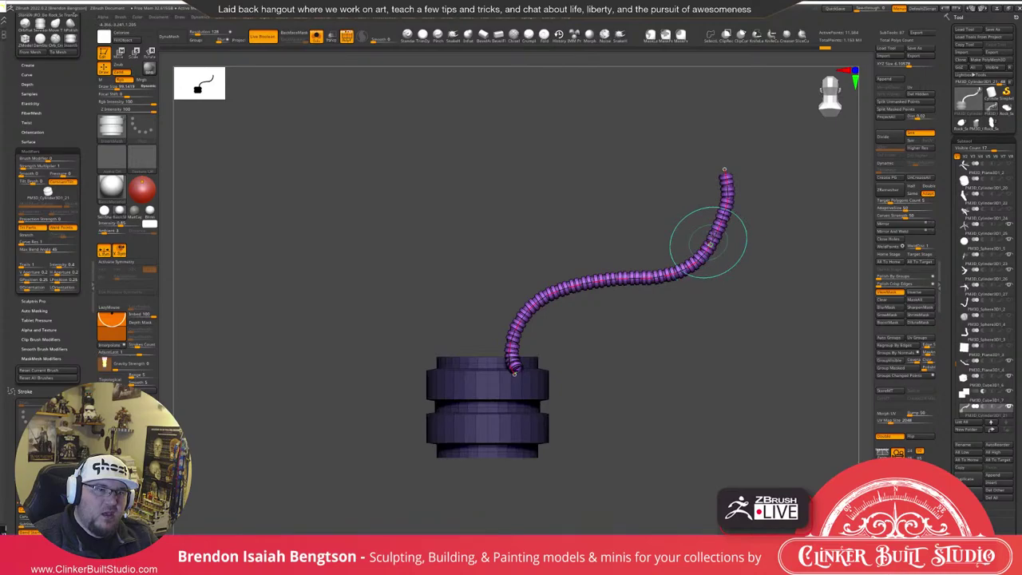
# Examine the hose's open end against the cylinder's upper band with the polygon wireframe off and on.
pyautogui.moveTo(738, 363); pyautogui.dragTo(785, 405)
pyautogui.keyDown('alt'); pyautogui.moveTo(606, 348); pyautogui.dragTo(723, 248); pyautogui.keyUp('alt')
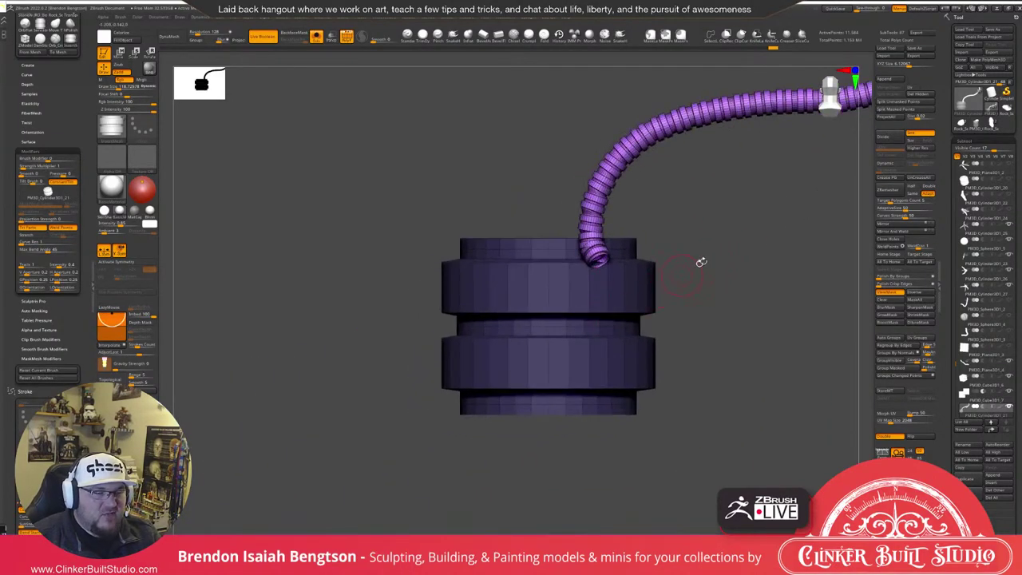
pyautogui.hotkey('shift', 'f')
pyautogui.keyDown('alt'); pyautogui.moveTo(711, 257); pyautogui.dragTo(753, 251); pyautogui.keyUp('alt')
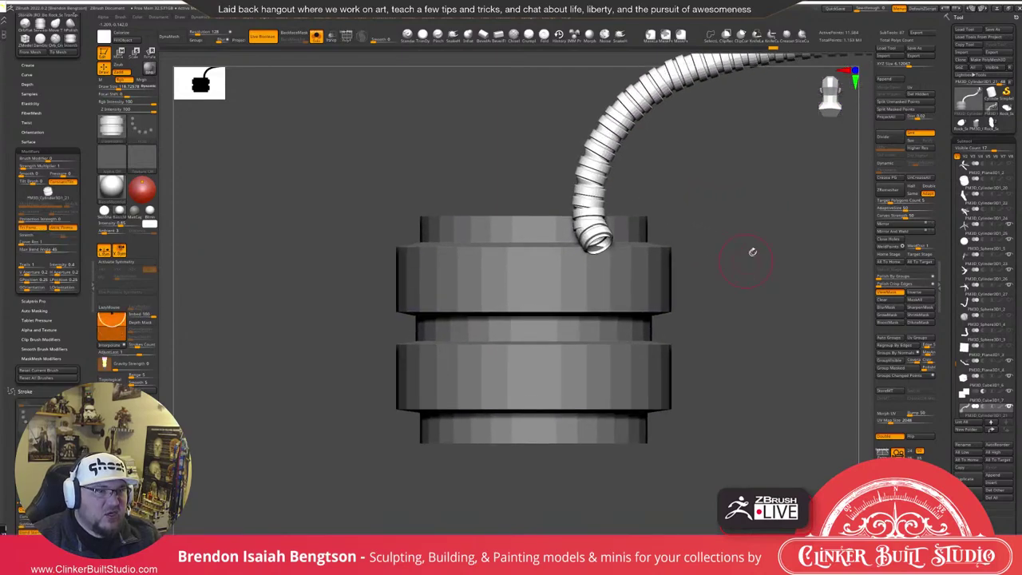
pyautogui.hotkey('shift', 'f')
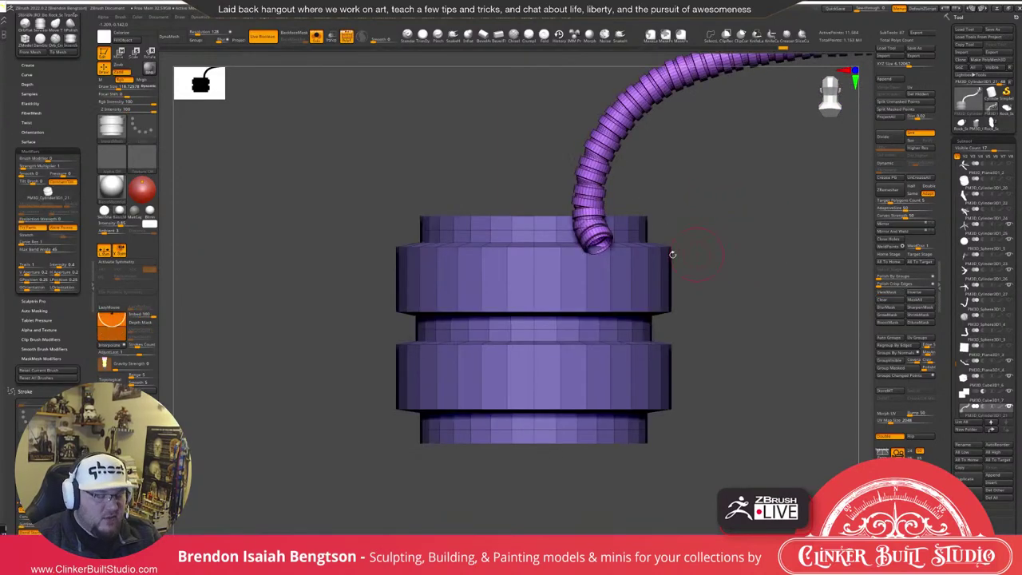
# Switch to the ZModeler brush and show its polygon actions on the cylinder's upper band.
pyautogui.press('b')
pyautogui.press('z')
pyautogui.press('m')
pyautogui.press('space')
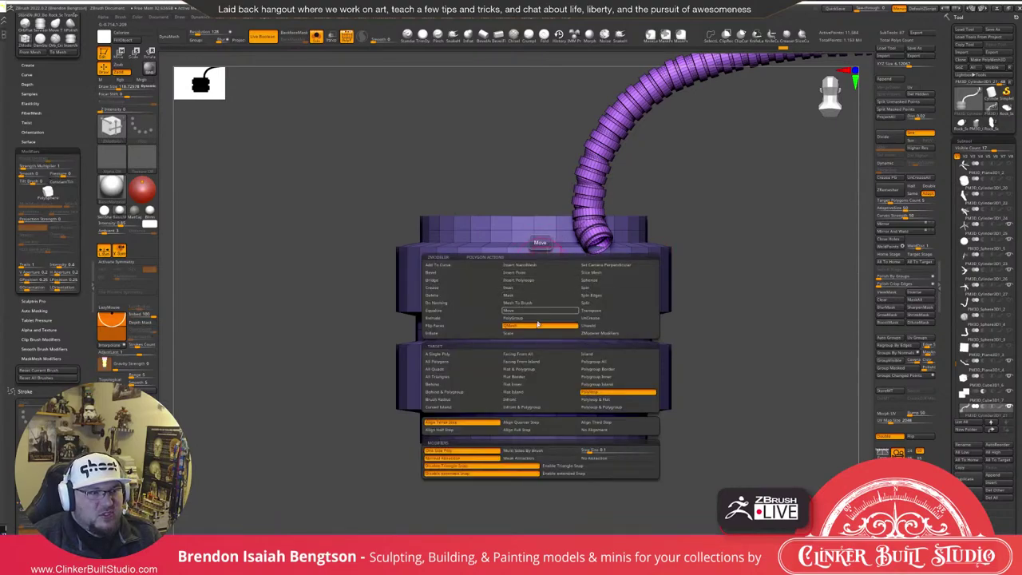
pyautogui.keyDown('alt'); pyautogui.moveTo(820, 229); pyautogui.dragTo(822, 280); pyautogui.keyUp('alt')
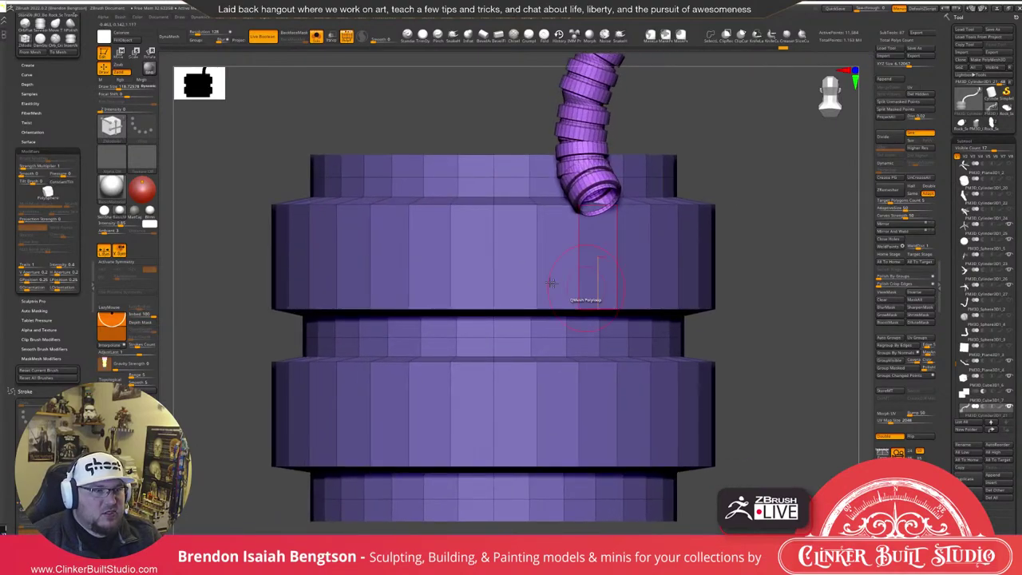
# Choose Move as the ZModeler point action on the upper band's rim and show its target options.
pyautogui.press('space')
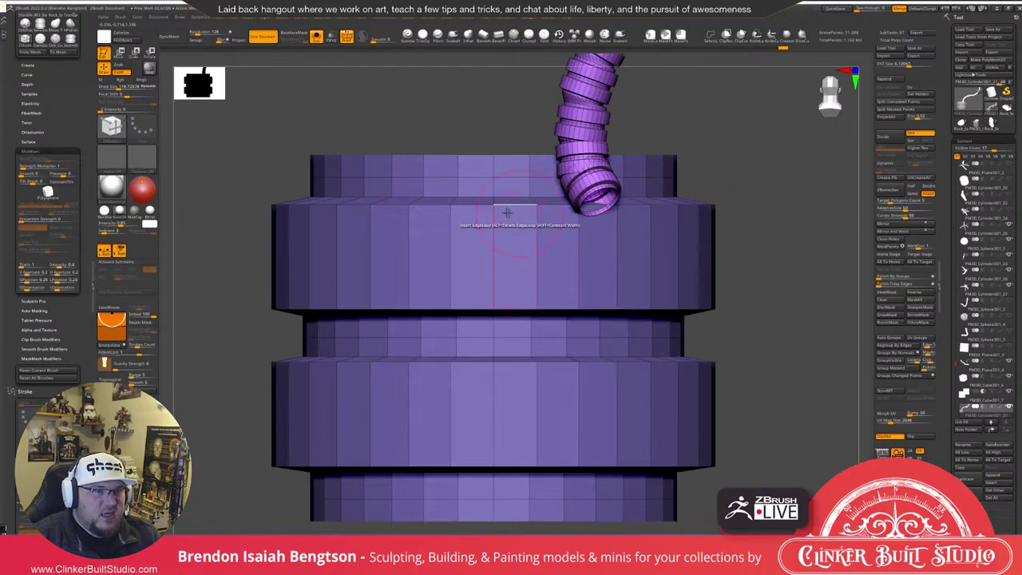
pyautogui.press('space')
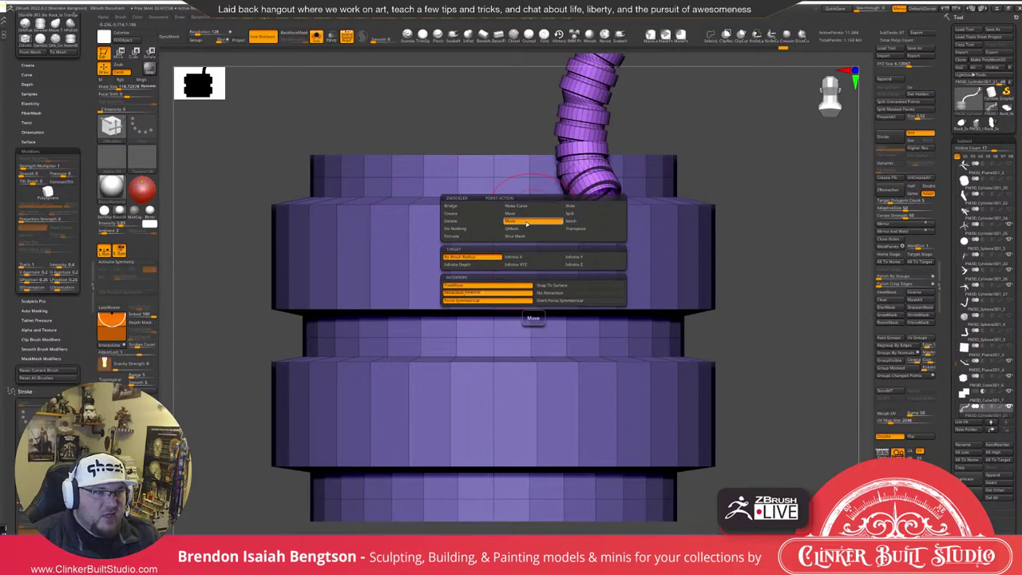
pyautogui.click(527, 222)
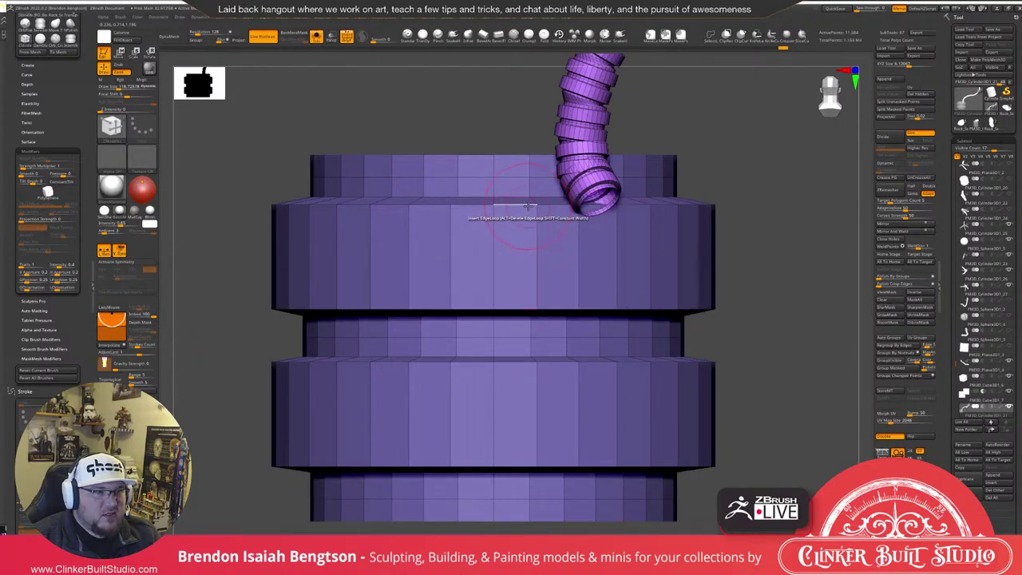
pyautogui.moveTo(530, 202)
pyautogui.mouseDown()
pyautogui.moveTo(536, 192)
pyautogui.moveTo(546, 204)
pyautogui.mouseUp()
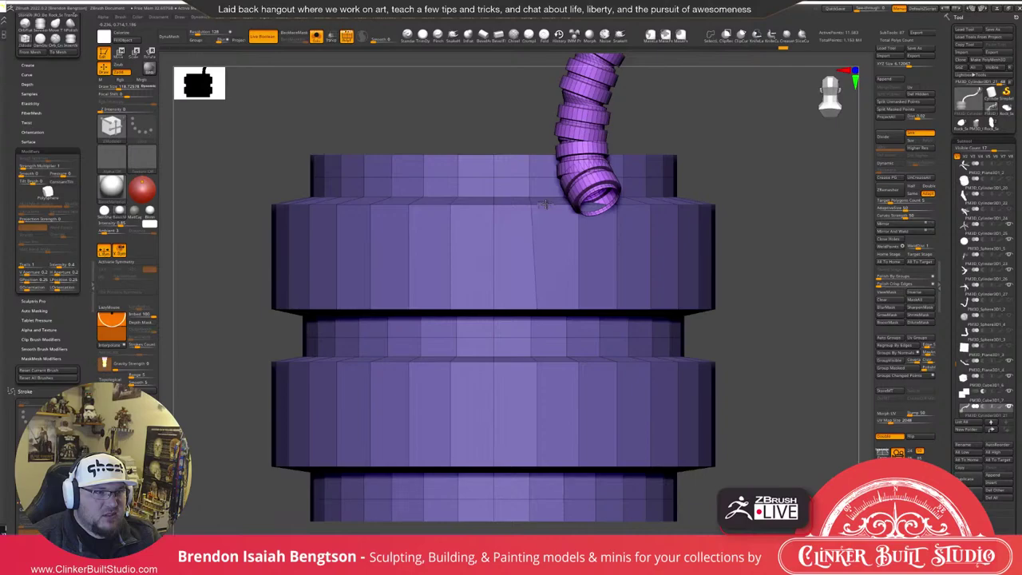
pyautogui.press('space')
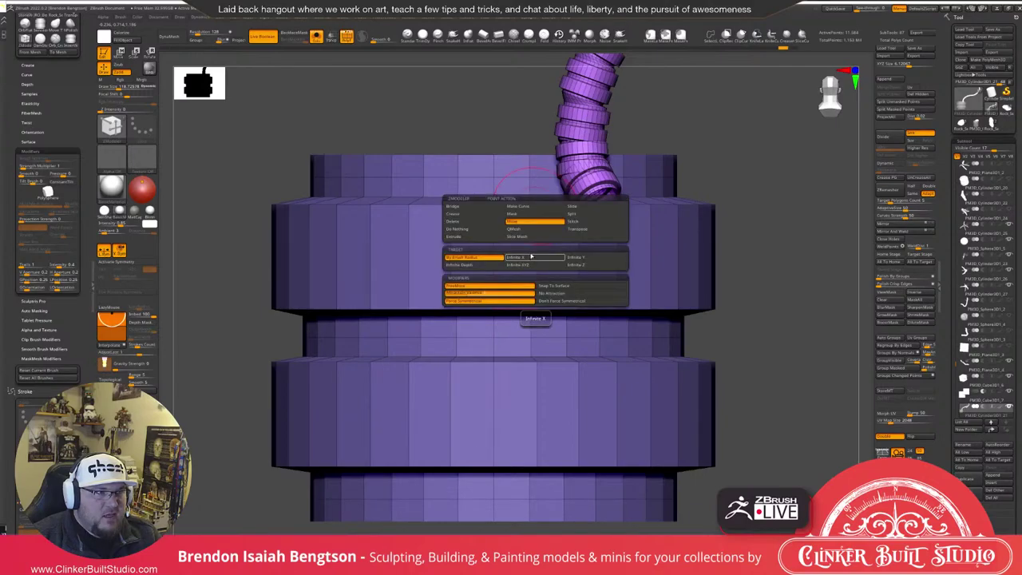
pyautogui.keyDown('alt'); pyautogui.moveTo(770, 212); pyautogui.dragTo(768, 192); pyautogui.keyUp('alt')
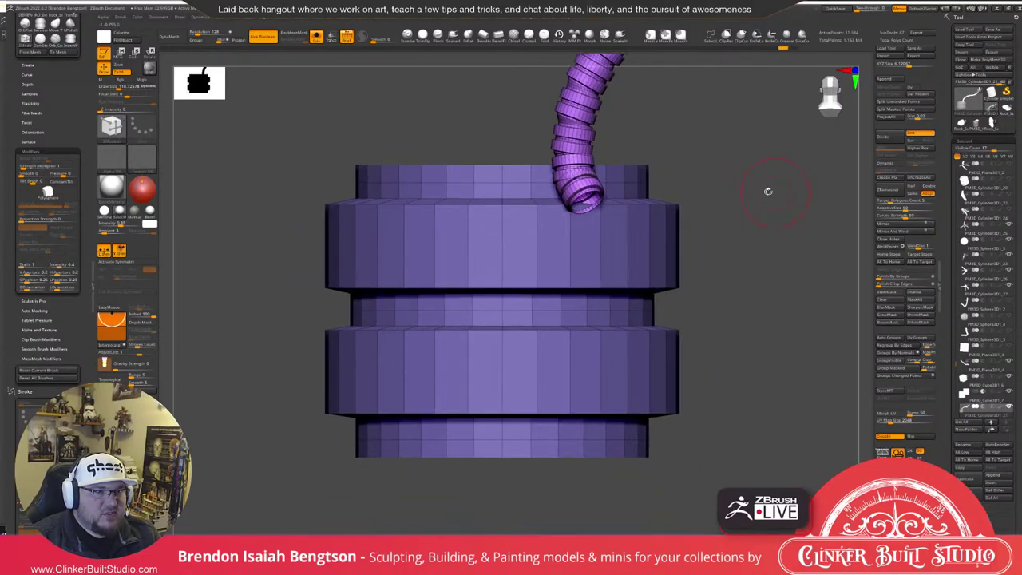
pyautogui.moveTo(421, 73); pyautogui.dragTo(429, 121)
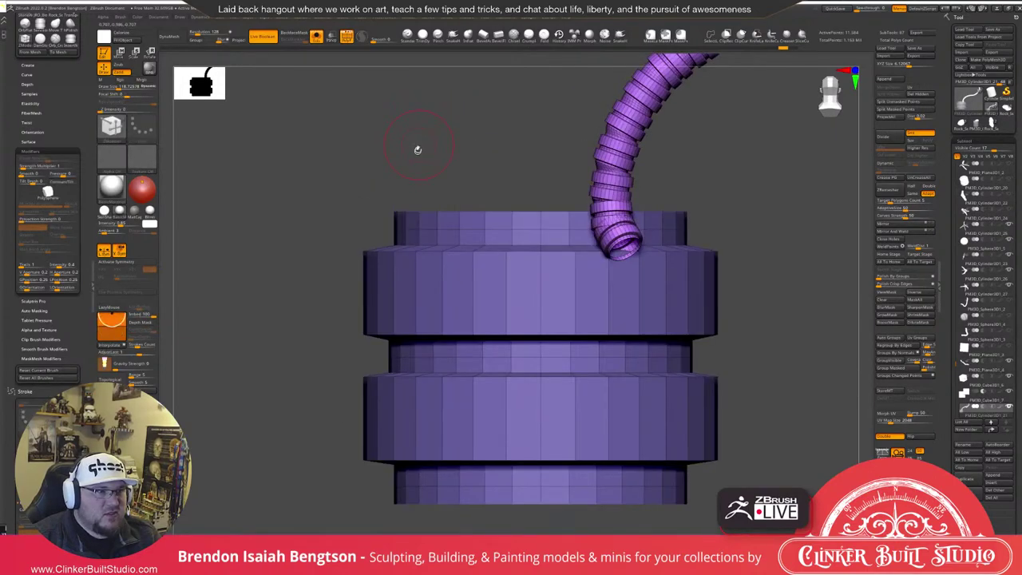
# Show the Infinite X target for the Move point action at the outer corner of the upper band.
pyautogui.press('space')
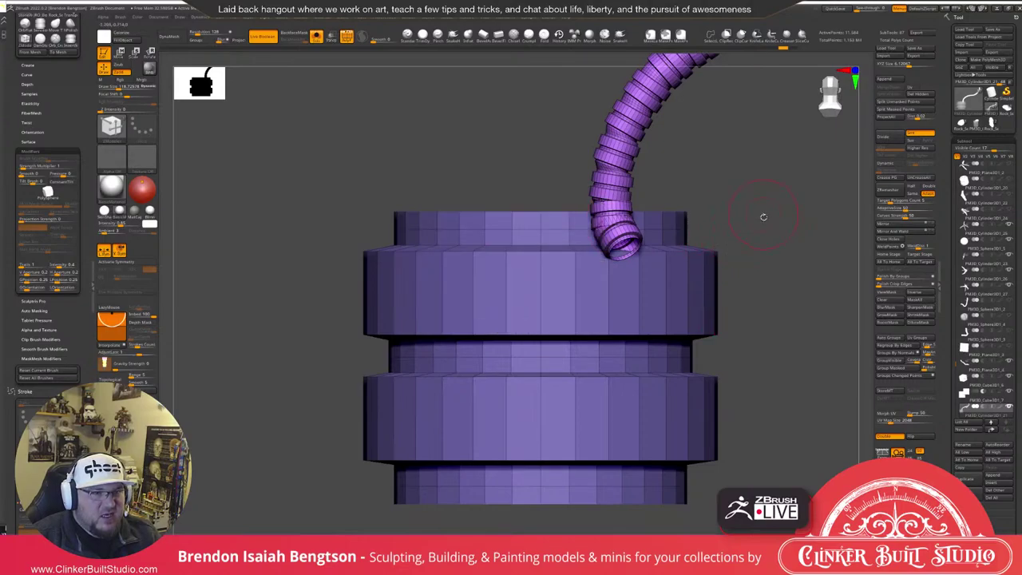
pyautogui.moveTo(761, 221); pyautogui.dragTo(705, 160)
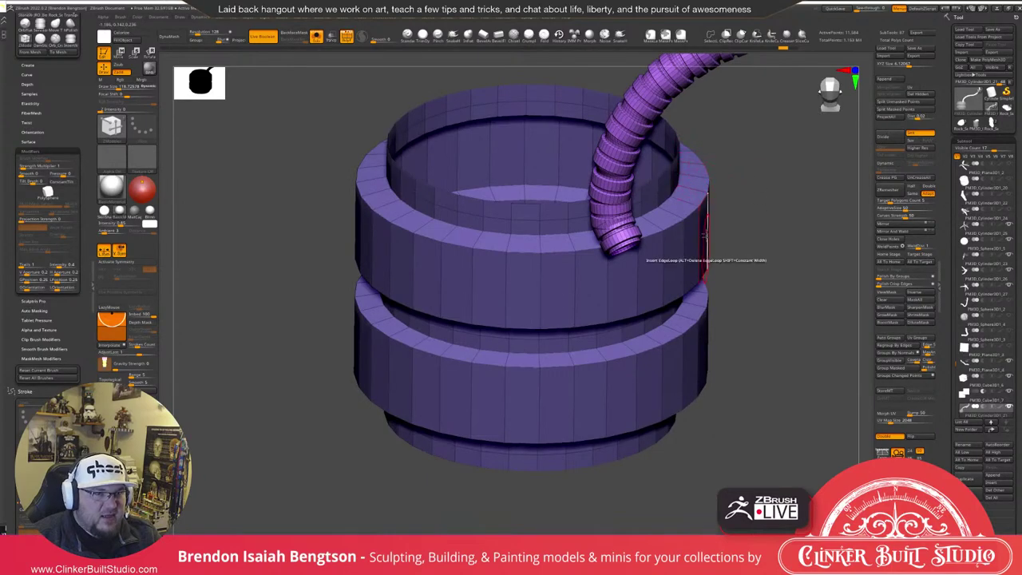
pyautogui.moveTo(779, 269); pyautogui.dragTo(710, 242)
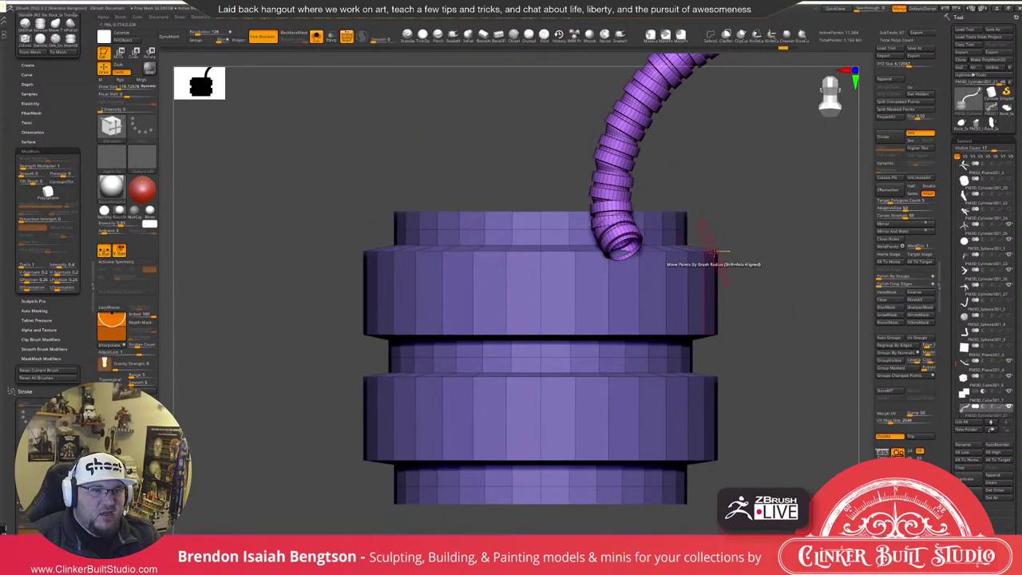
pyautogui.press('space')
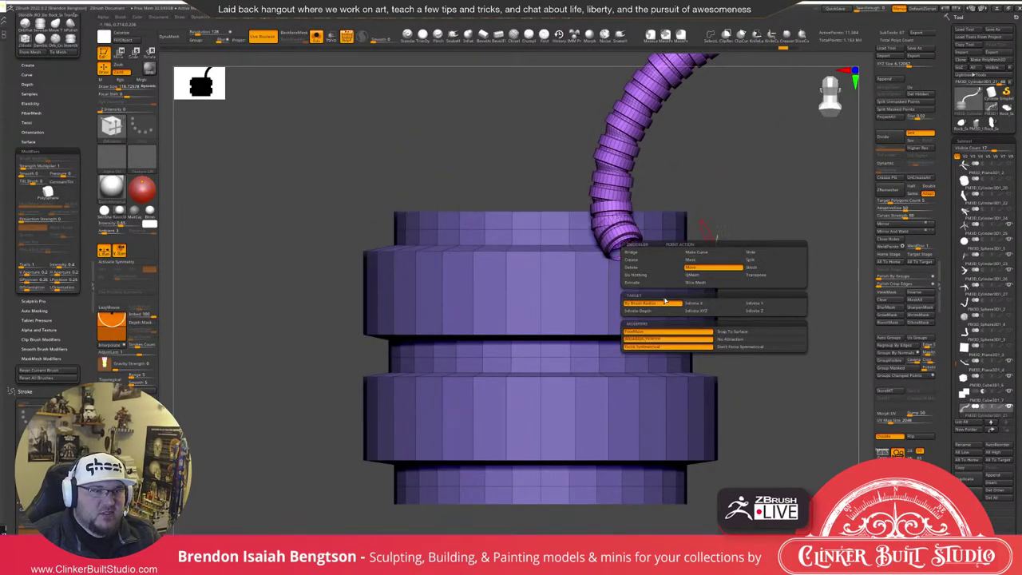
pyautogui.click(702, 305)
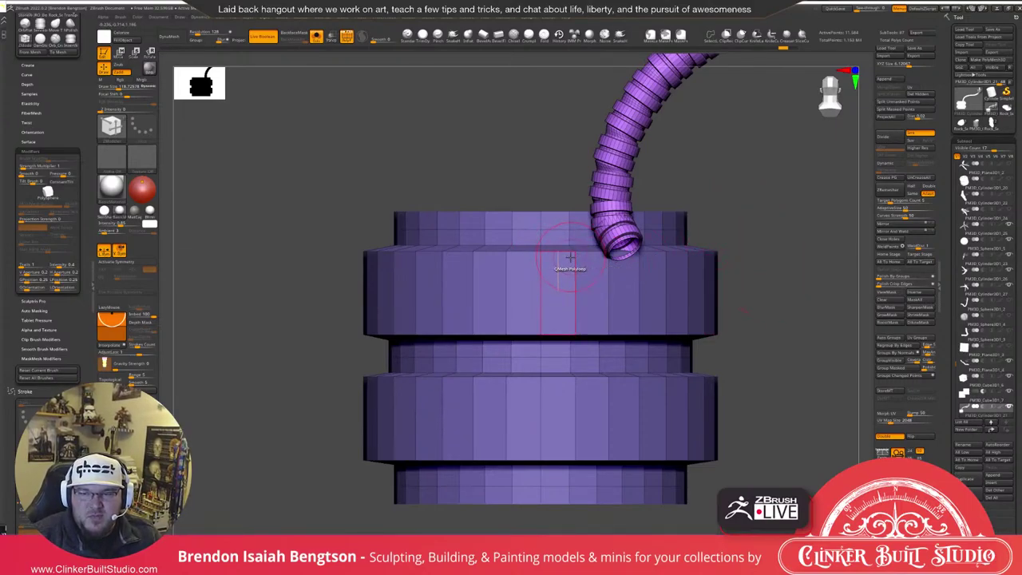
# Review the ZModeler polygon actions on the banded cylinder, including Insert Polyloops.
pyautogui.press('space')
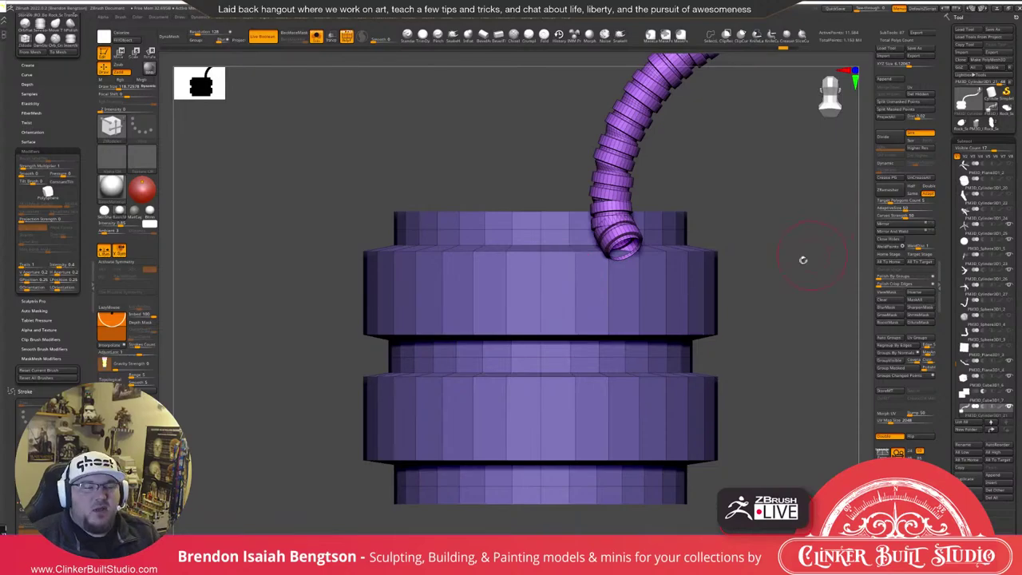
pyautogui.moveTo(802, 260); pyautogui.dragTo(814, 274)
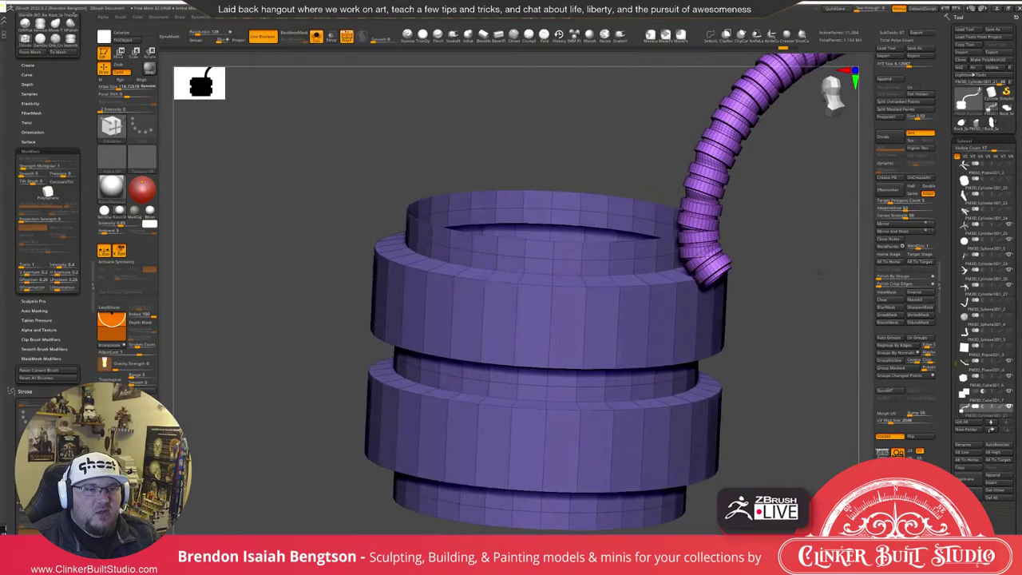
pyautogui.press('space')
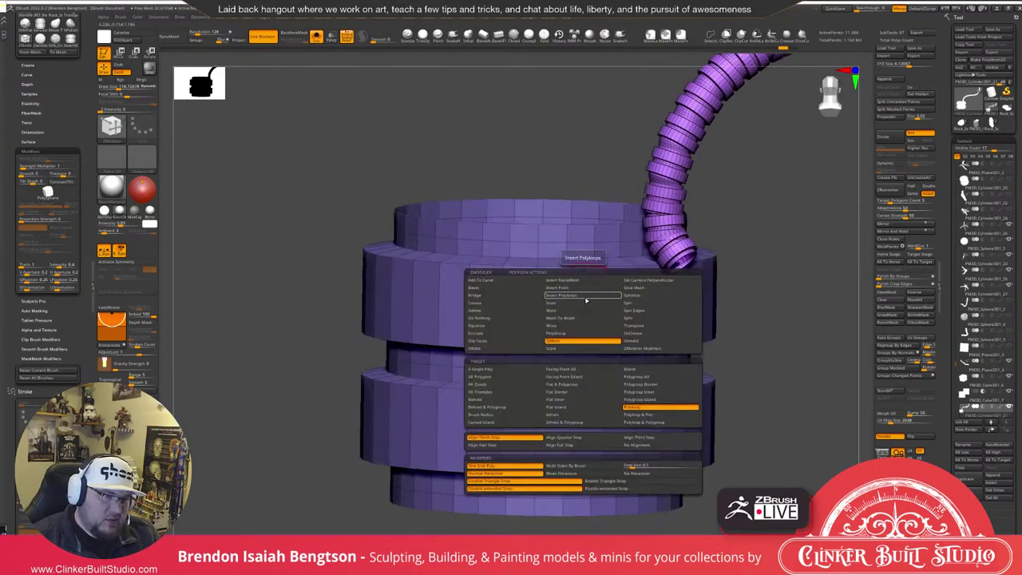
pyautogui.moveTo(747, 292); pyautogui.dragTo(811, 289)
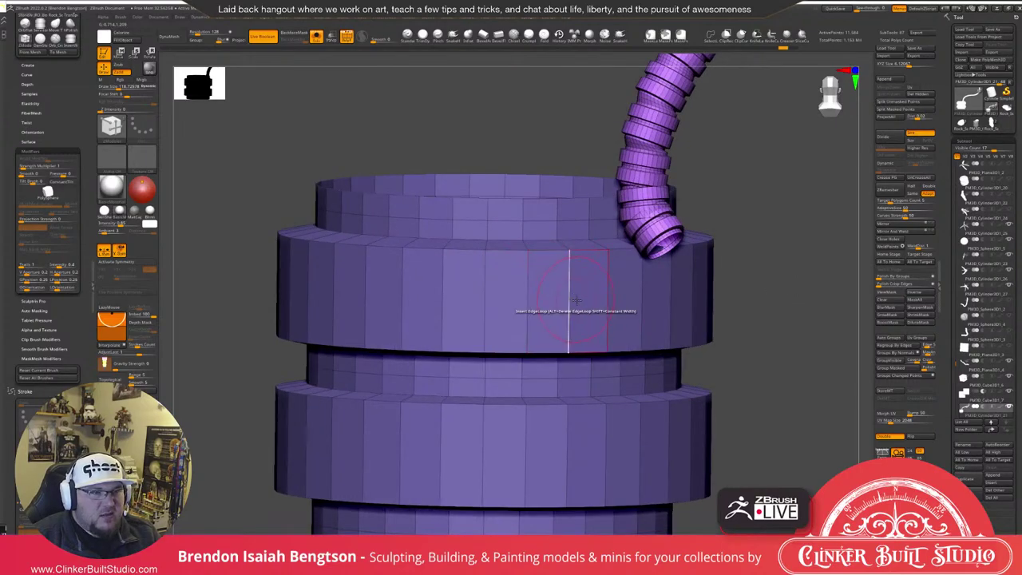
pyautogui.keyDown('shift'); pyautogui.moveTo(775, 256); pyautogui.dragTo(737, 218); pyautogui.keyUp('shift')
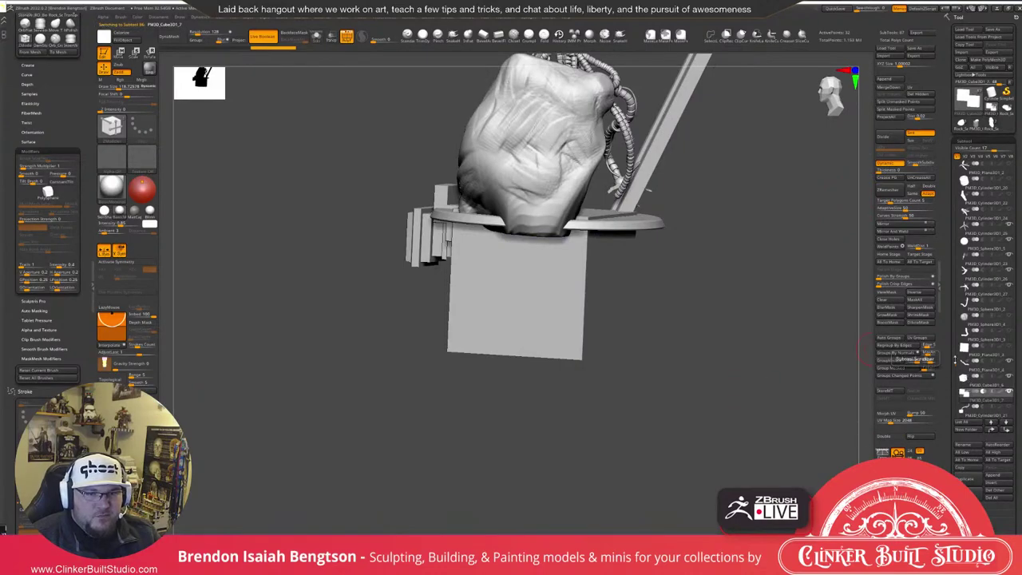
# Select the PM3D_Cylinder3D1_21 subtool to locate it in the full model, and return to the PM3D_Cube3D1_7 subtool.
pyautogui.moveTo(955, 360); pyautogui.dragTo(956, 368)
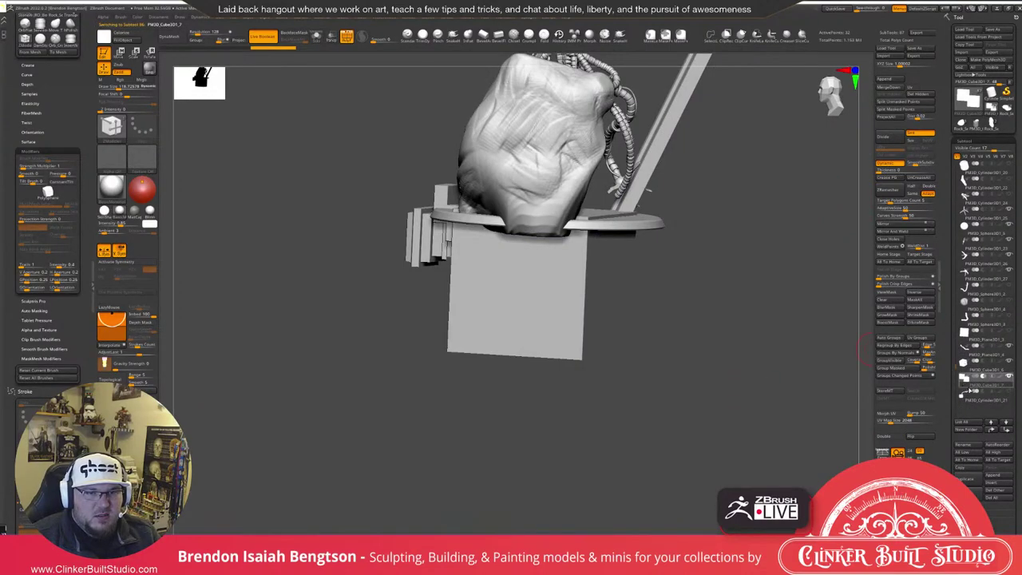
pyautogui.moveTo(962, 391)
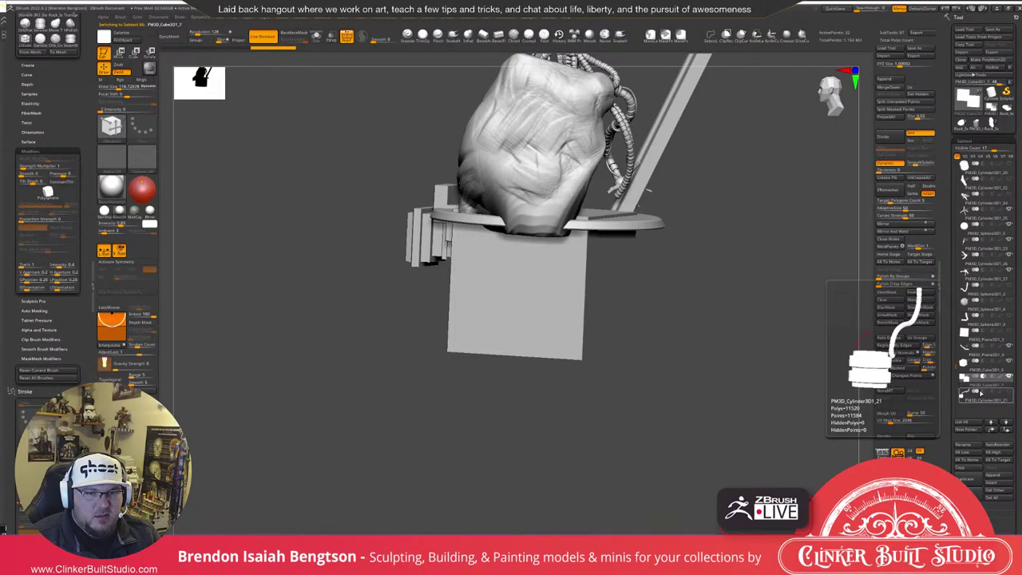
pyautogui.click(980, 393)
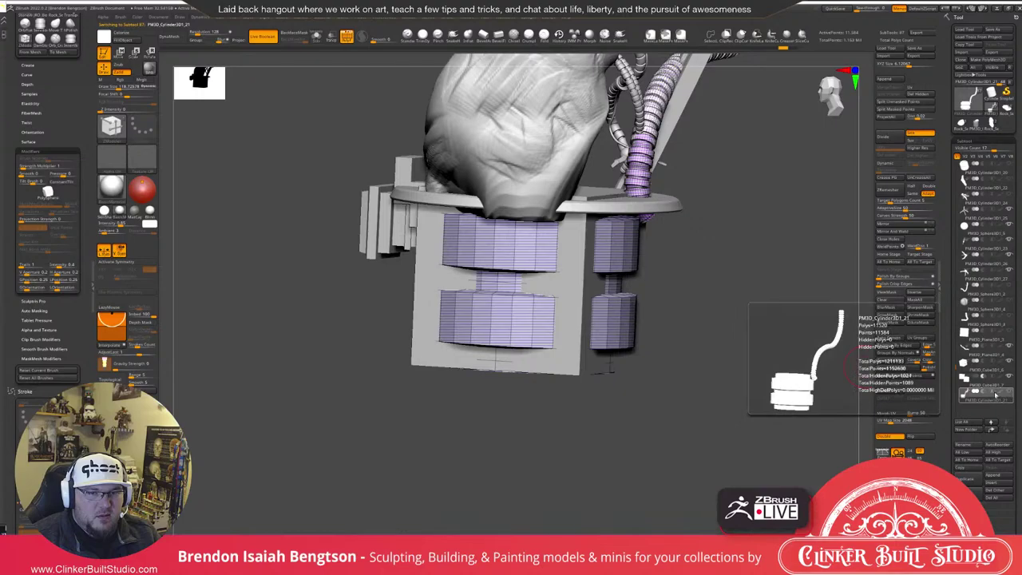
pyautogui.click(989, 378)
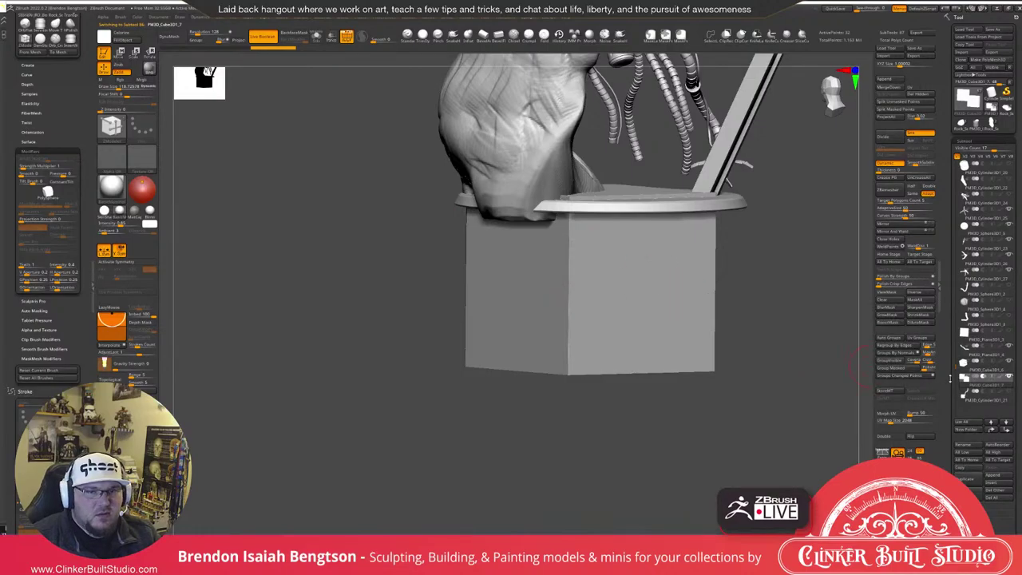
# Turn off the polygon wireframe on the stepped cube subtool at the side of the square base.
pyautogui.moveTo(965, 387)
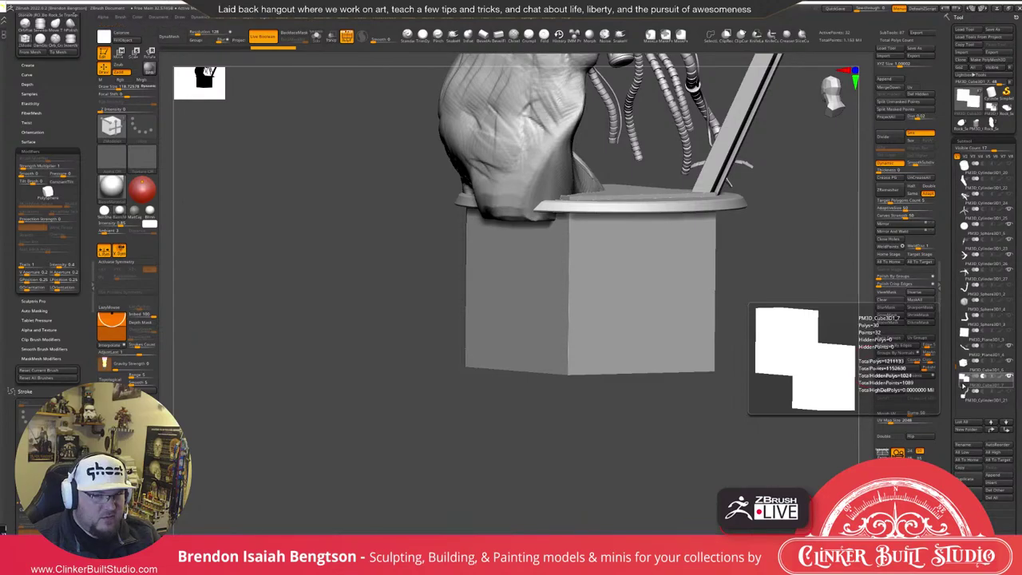
pyautogui.moveTo(822, 407); pyautogui.dragTo(752, 417)
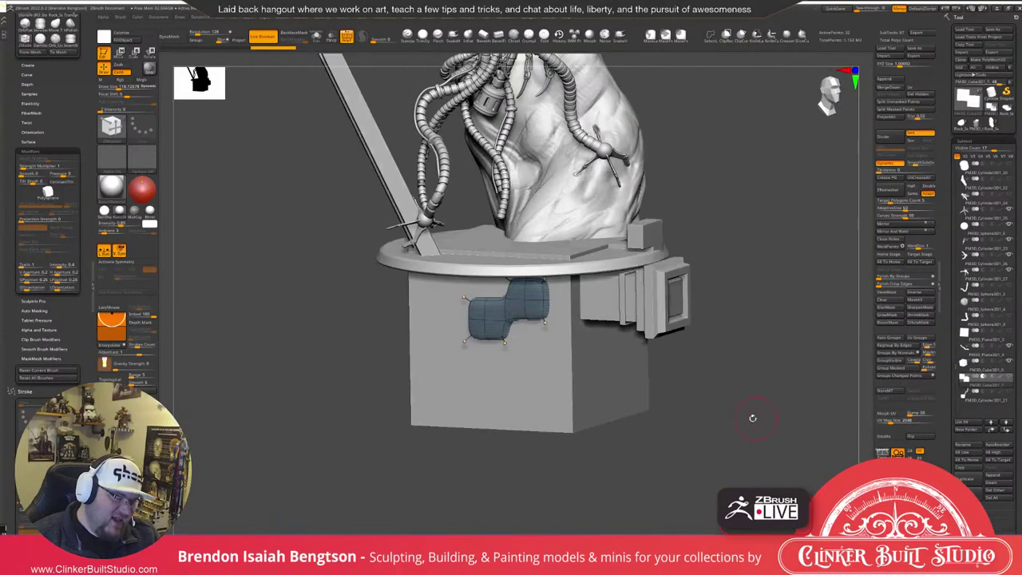
pyautogui.hotkey('shift', 'f')
pyautogui.keyDown('alt'); pyautogui.moveTo(801, 367); pyautogui.dragTo(812, 369); pyautogui.keyUp('alt')
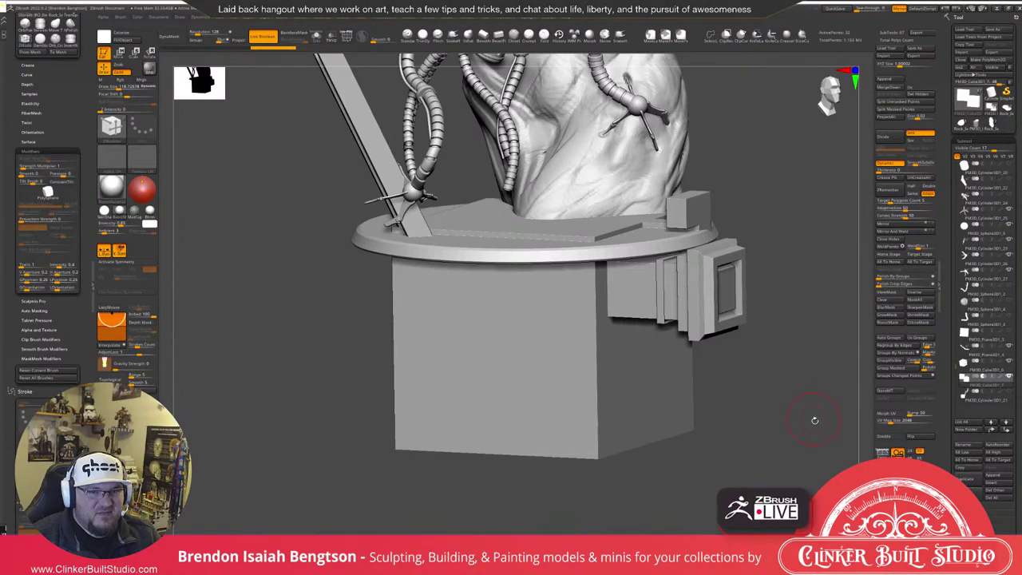
# Select the square base block subtool PM3D_Cube3D1_6 and delete it.
pyautogui.moveTo(814, 420); pyautogui.dragTo(770, 356)
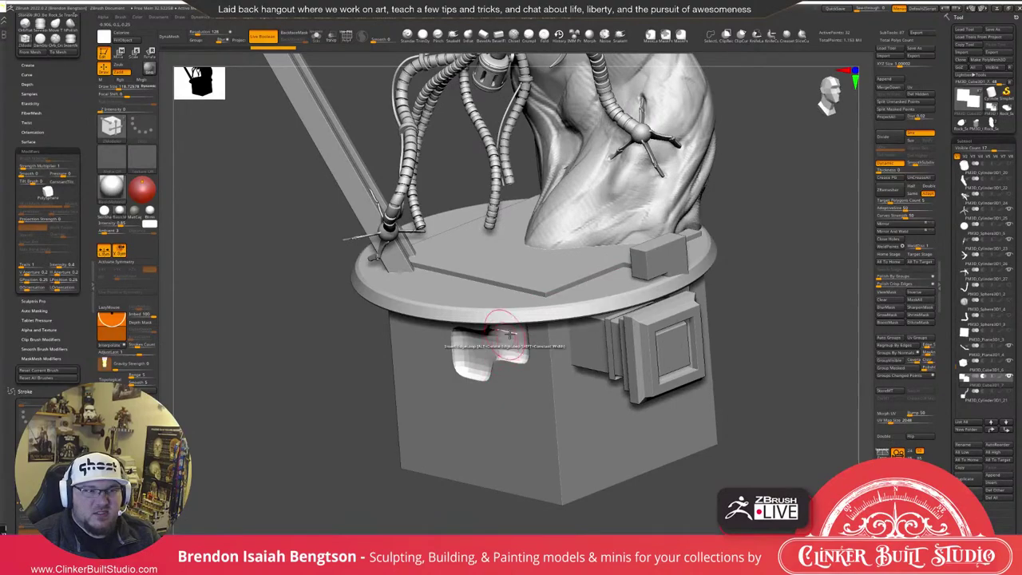
pyautogui.keyDown('ctrl'); pyautogui.moveTo(510, 335); pyautogui.dragTo(527, 365, button='right'); pyautogui.keyUp('ctrl')
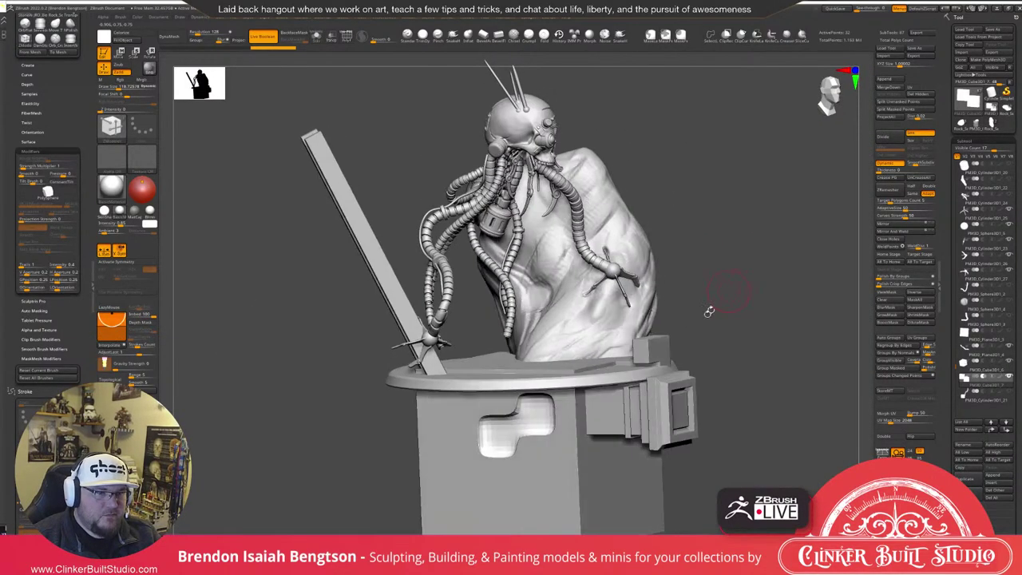
pyautogui.keyDown('alt'); pyautogui.click(653, 420); pyautogui.keyUp('alt')
pyautogui.keyDown('alt'); pyautogui.moveTo(751, 382); pyautogui.dragTo(735, 276); pyautogui.keyUp('alt')
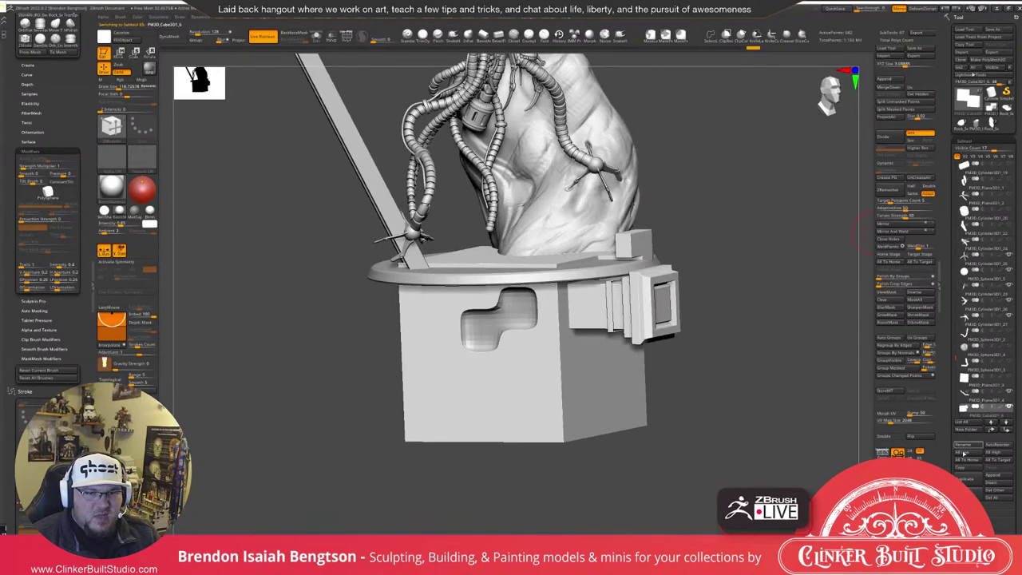
pyautogui.click(969, 489)
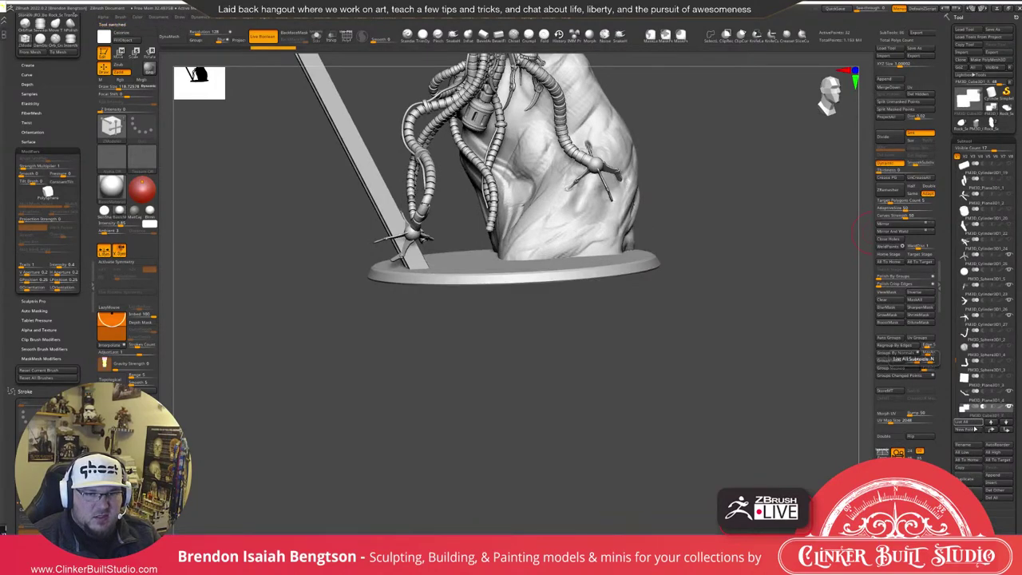
# Delete the stepped cube and banded cylinder subtools, and show the whole model instead of the isolated part.
pyautogui.hotkey('alt', 's')
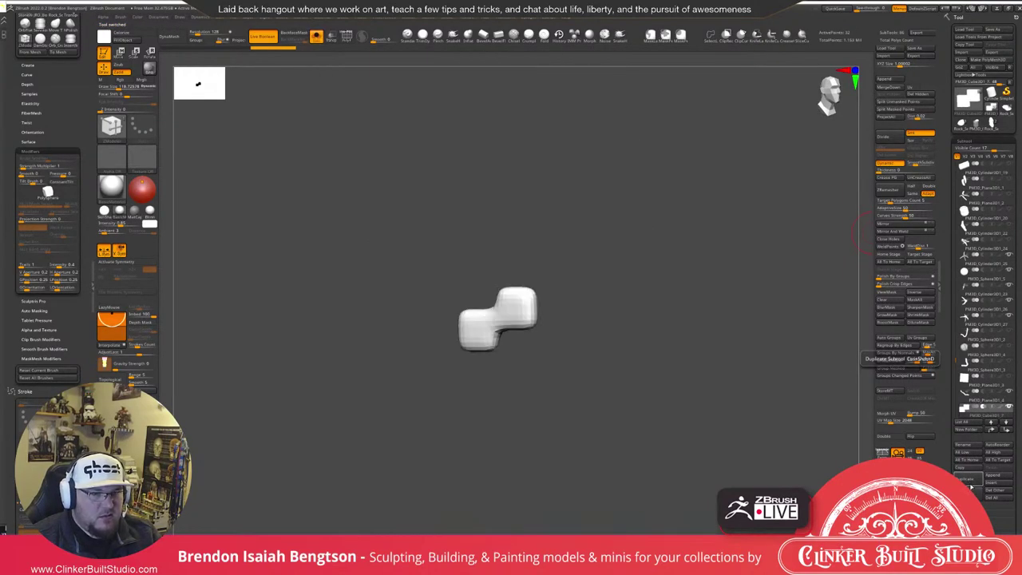
pyautogui.click(909, 358)
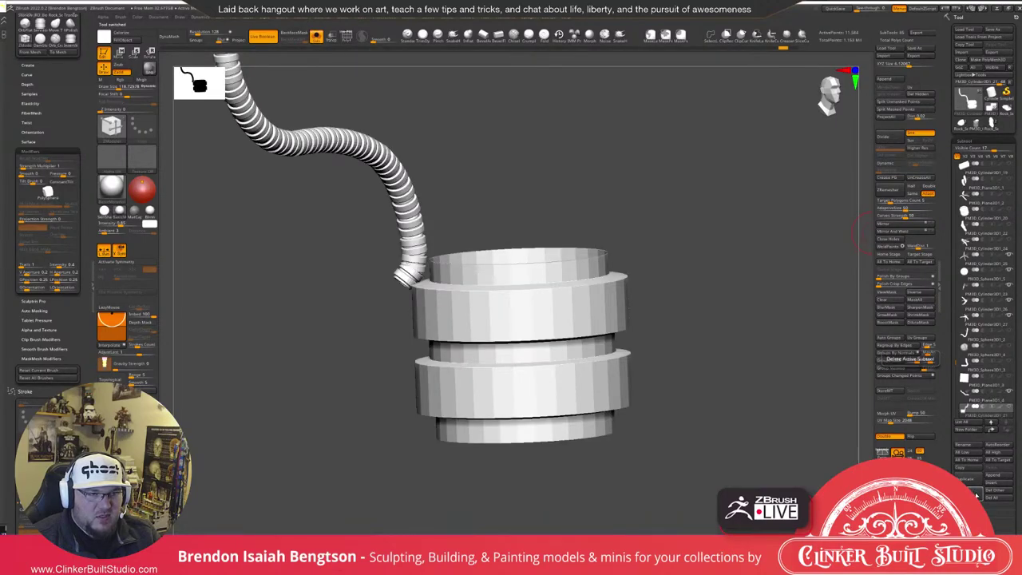
pyautogui.click(908, 359)
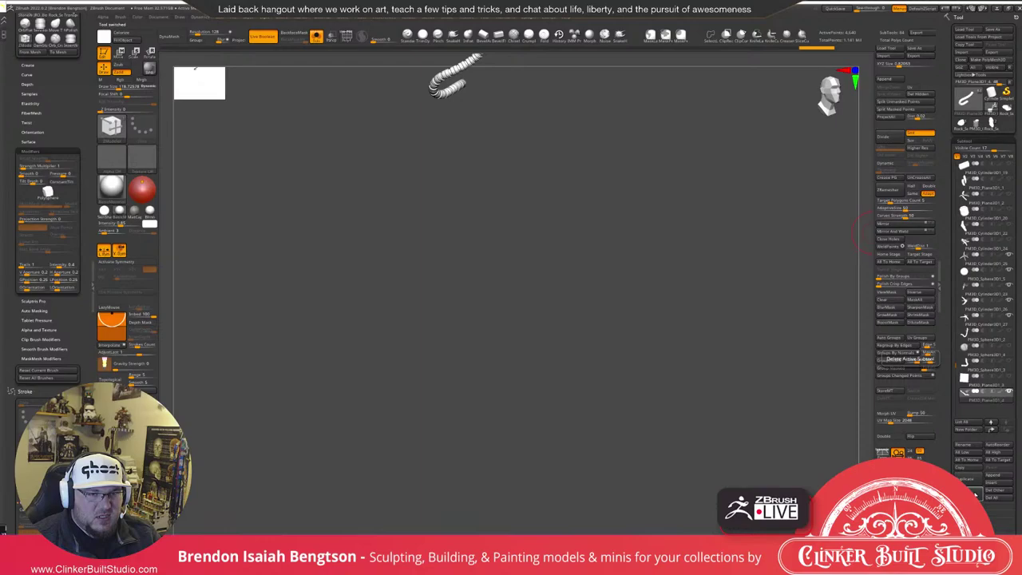
pyautogui.hotkey('shift', 's')
# Make the skull the active subtool.
pyautogui.keyDown('alt'); pyautogui.moveTo(519, 235); pyautogui.dragTo(534, 331, button='right'); pyautogui.keyUp('alt')
pyautogui.moveTo(535, 331); pyautogui.dragTo(492, 279, button='right')
pyautogui.keyDown('alt'); pyautogui.moveTo(442, 221); pyautogui.dragTo(611, 264, button='right'); pyautogui.keyUp('alt')
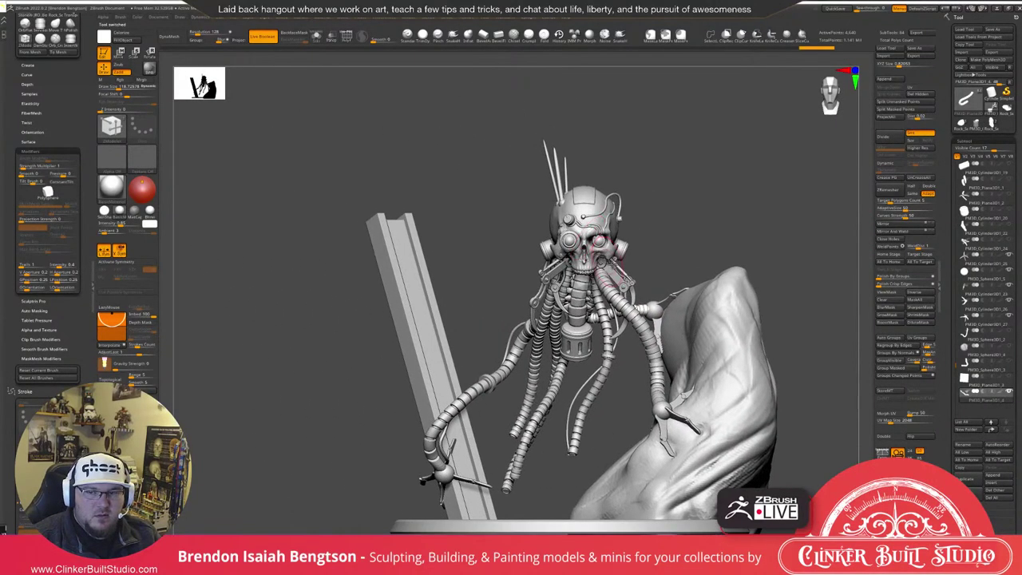
pyautogui.moveTo(610, 260); pyautogui.dragTo(609, 292)
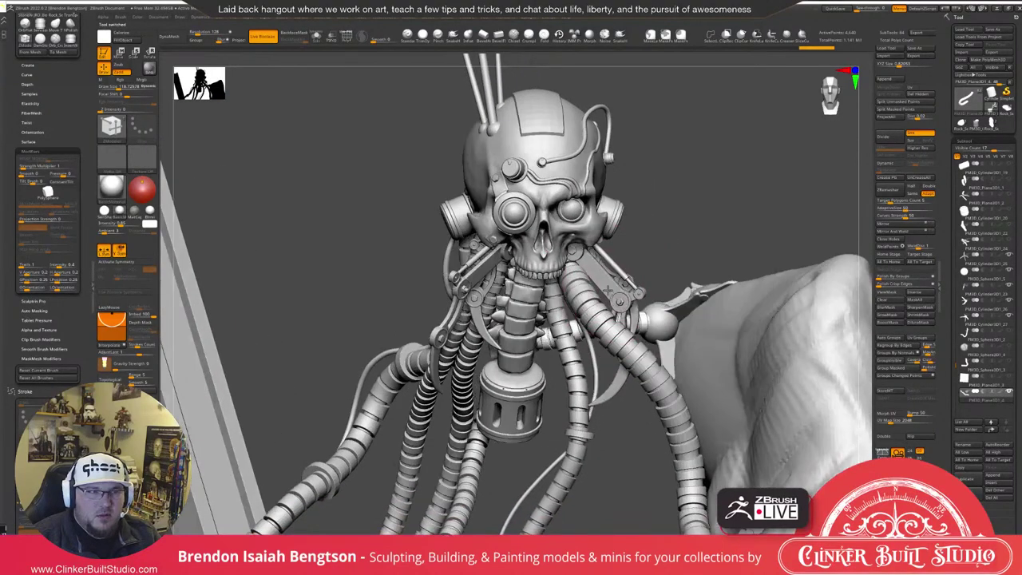
pyautogui.moveTo(608, 289); pyautogui.dragTo(562, 287)
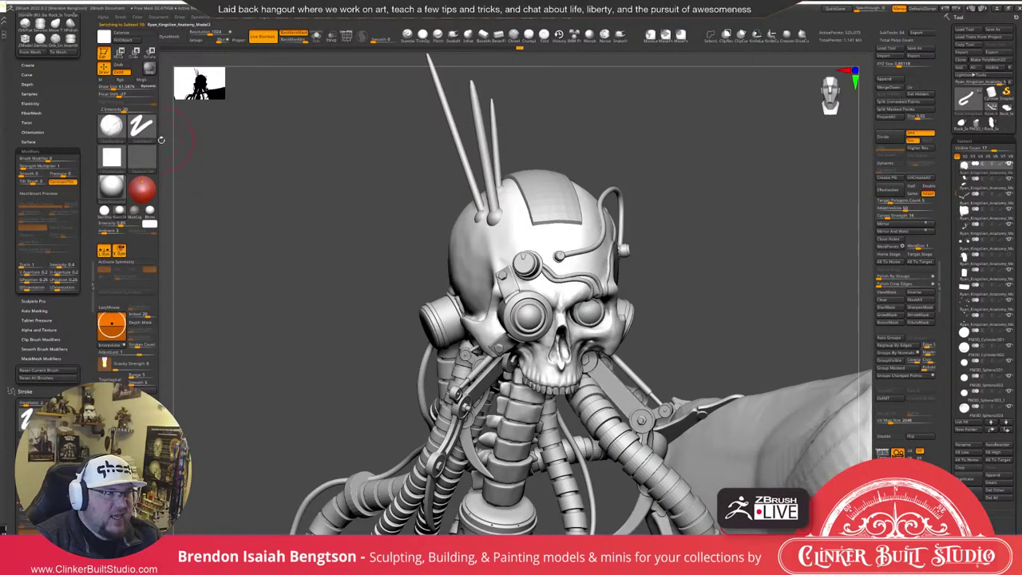
# Demonstrate switching brushes with MoveTopological, hPolish and DamStandard in turn.
pyautogui.press('b')
pyautogui.press('m')
pyautogui.press('t')
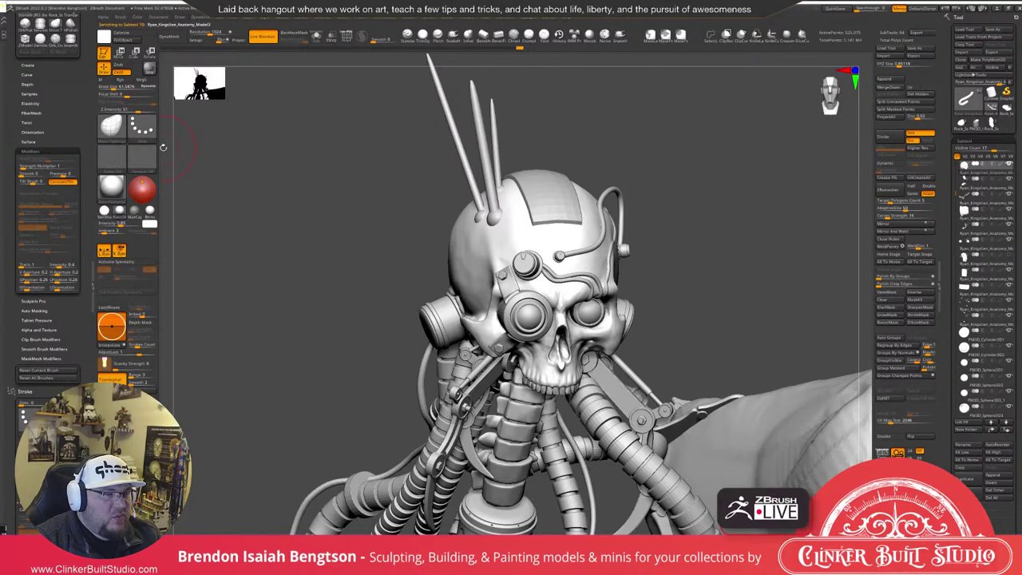
pyautogui.press('6')
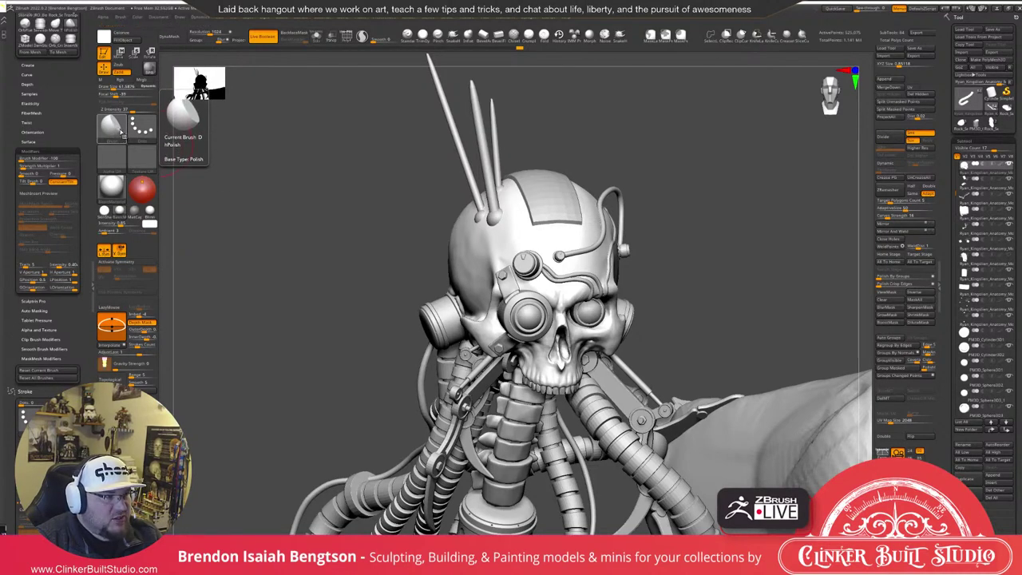
pyautogui.press('b')
pyautogui.press('d')
pyautogui.press('s')
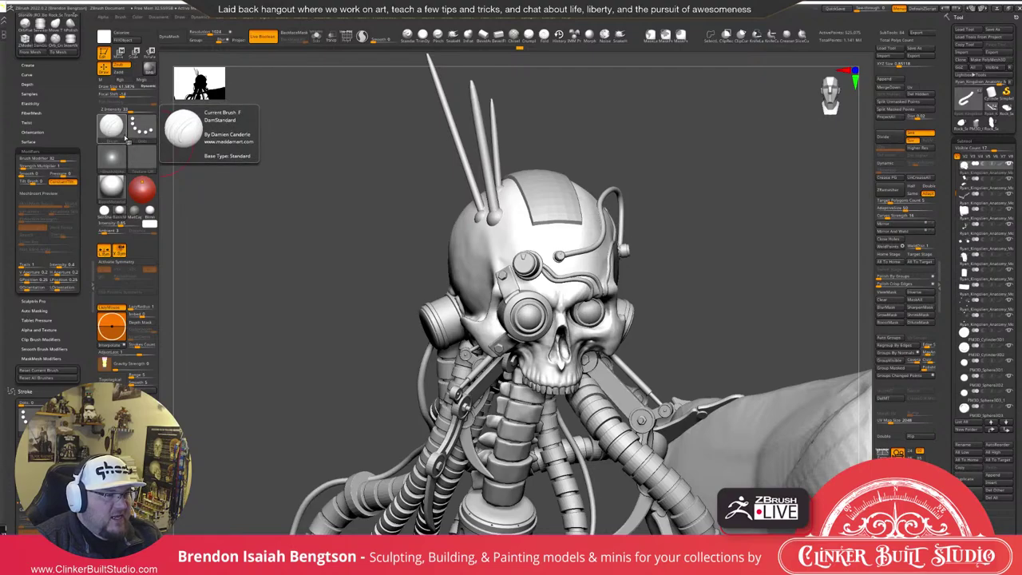
# Demonstrate switching to the ZModeler brush and on to the IMM Primitives brush.
pyautogui.press('b')
pyautogui.press('z')
pyautogui.press('m')
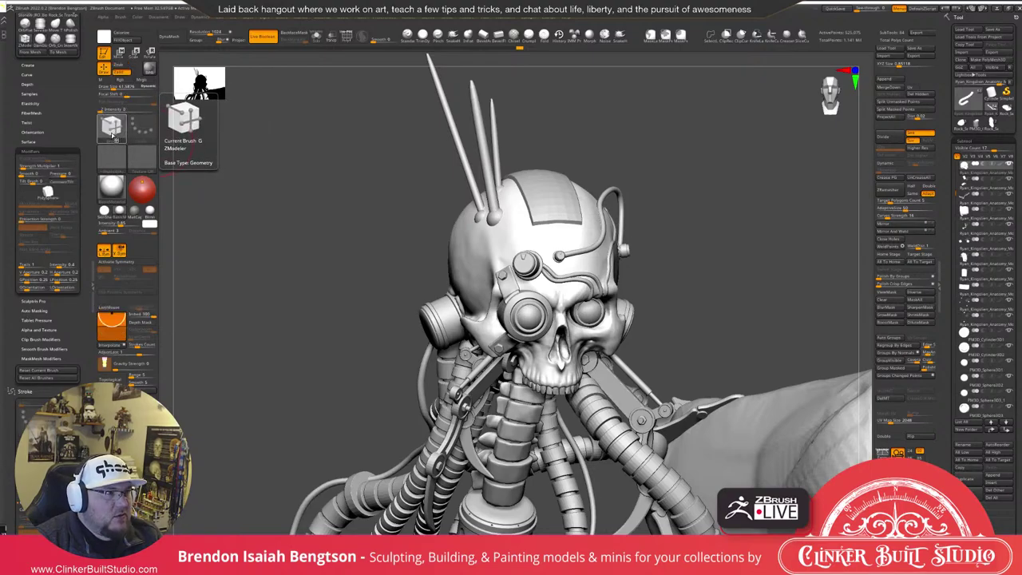
pyautogui.press('b')
pyautogui.press('i')
pyautogui.press('p')
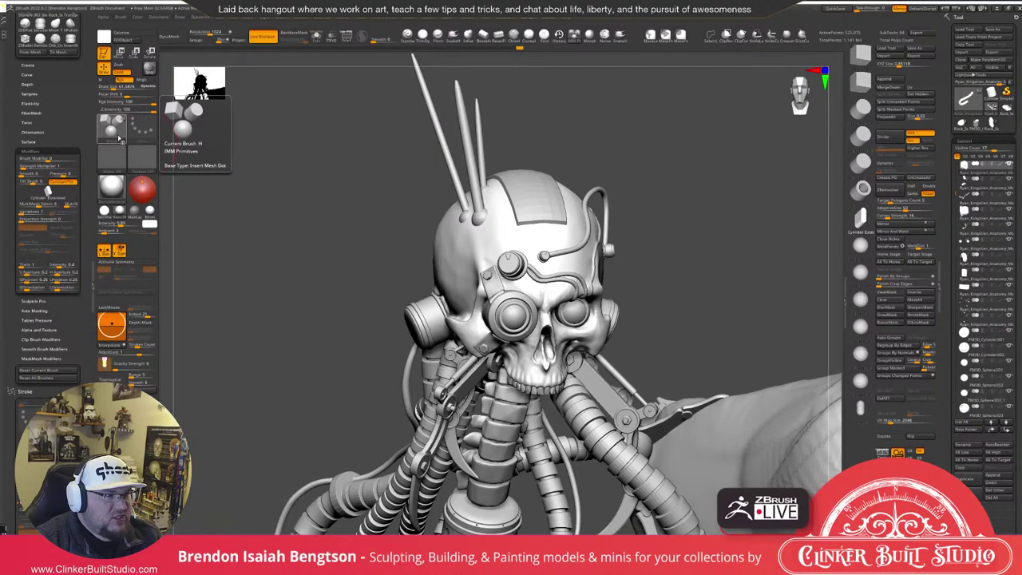
pyautogui.moveTo(342, 260)
pyautogui.mouseDown()
pyautogui.moveTo(440, 222)
pyautogui.moveTo(474, 143)
pyautogui.mouseUp()
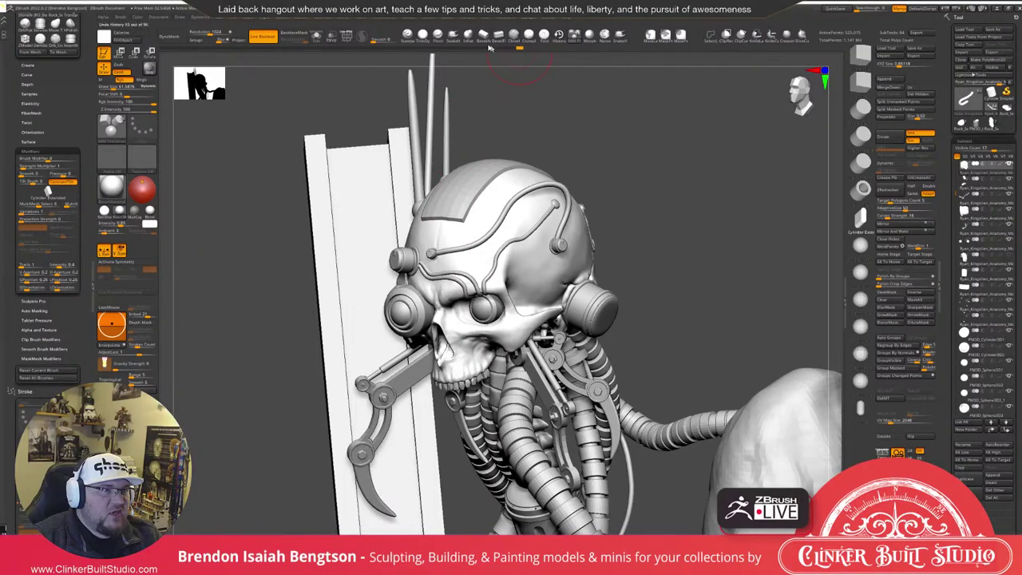
# Switch to the ClayBuildup brush with a draw size of about 33 and collapse the brush settings tray.
pyautogui.moveTo(586, 120)
pyautogui.mouseDown()
pyautogui.moveTo(681, 153)
pyautogui.moveTo(678, 212)
pyautogui.moveTo(635, 201)
pyautogui.moveTo(663, 199)
pyautogui.mouseUp()
pyautogui.press('b')
pyautogui.press('c')
pyautogui.press('b')
pyautogui.click(93, 287)
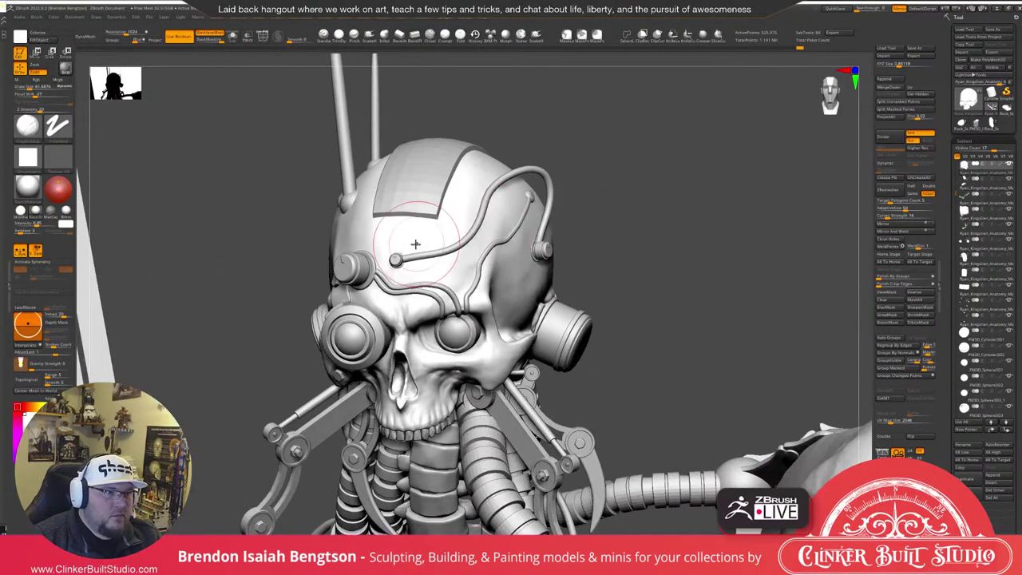
pyautogui.press('space')
pyautogui.moveTo(409, 249); pyautogui.dragTo(405, 248)
# Append a cylinder as a new subtool and make it the active subtool.
pyautogui.moveTo(650, 184)
pyautogui.mouseDown()
pyautogui.moveTo(669, 192)
pyautogui.moveTo(575, 280)
pyautogui.moveTo(450, 292)
pyautogui.moveTo(481, 360)
pyautogui.mouseUp()
pyautogui.moveTo(570, 215); pyautogui.dragTo(598, 195)
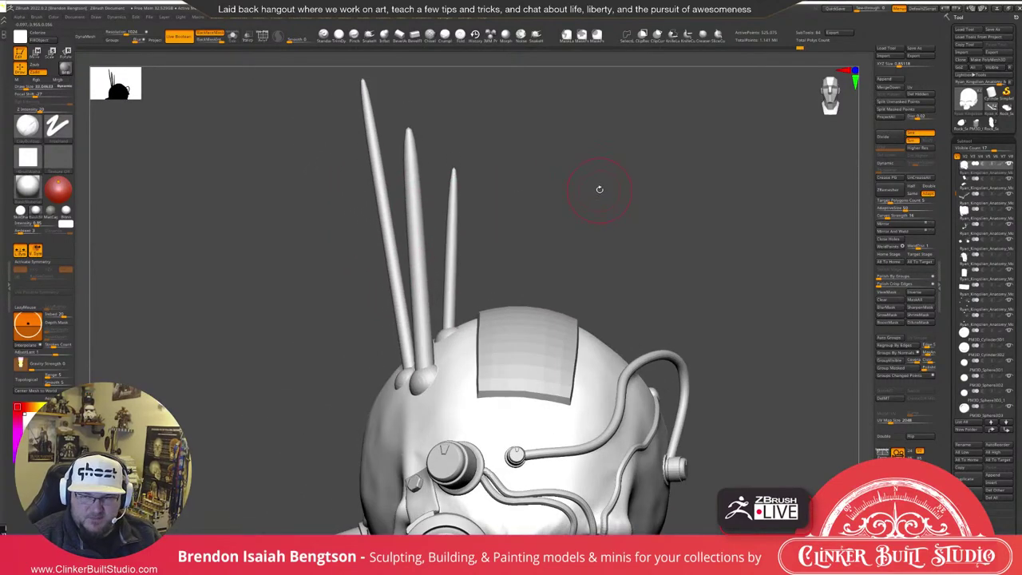
pyautogui.moveTo(666, 198); pyautogui.dragTo(514, 255)
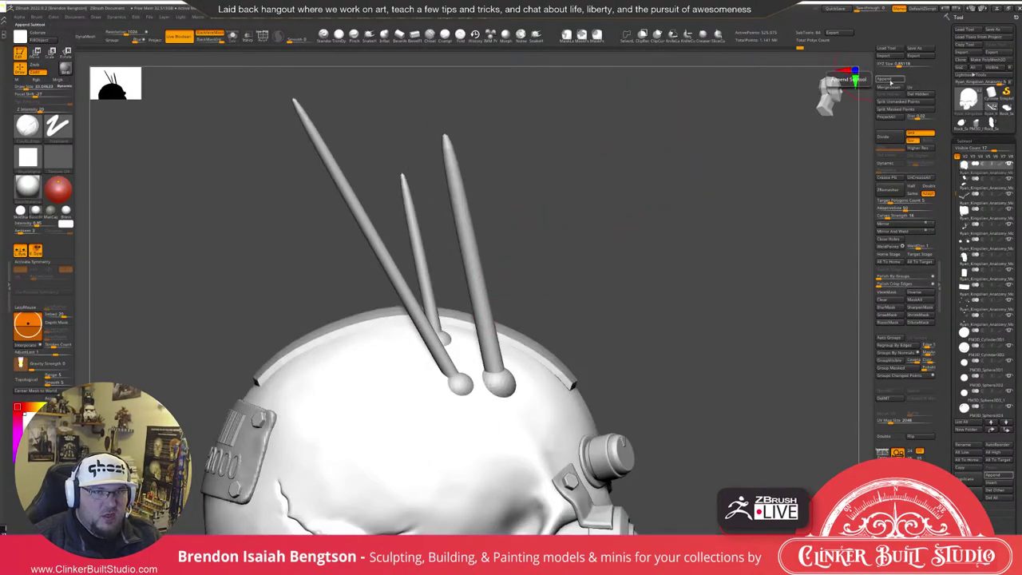
pyautogui.click(889, 81)
pyautogui.click(670, 129)
pyautogui.keyDown('alt'); pyautogui.moveTo(711, 282); pyautogui.dragTo(721, 59); pyautogui.keyUp('alt')
pyautogui.moveTo(725, 214); pyautogui.dragTo(606, 307)
pyautogui.keyDown('alt'); pyautogui.click(534, 435); pyautogui.keyUp('alt')
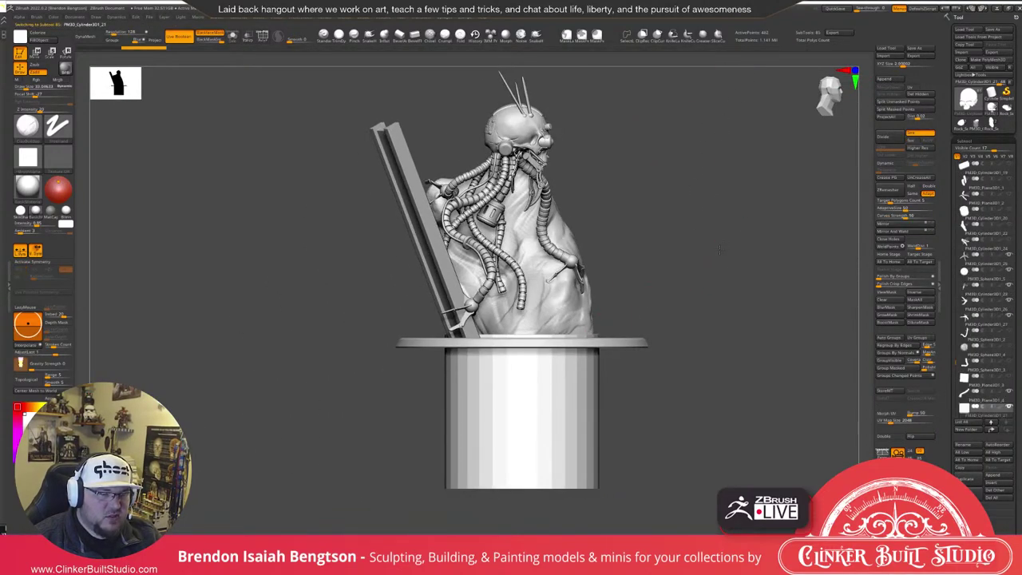
# Raise the cylinder above the skull with the Move gizmo and scale it down uniformly.
pyautogui.keyDown('alt'); pyautogui.moveTo(713, 240); pyautogui.dragTo(654, 297); pyautogui.keyUp('alt')
pyautogui.press('w')
pyautogui.moveTo(463, 422); pyautogui.dragTo(463, 103)
pyautogui.keyDown('alt'); pyautogui.moveTo(722, 120); pyautogui.dragTo(765, 336); pyautogui.keyUp('alt')
pyautogui.moveTo(498, 294); pyautogui.dragTo(392, 393)
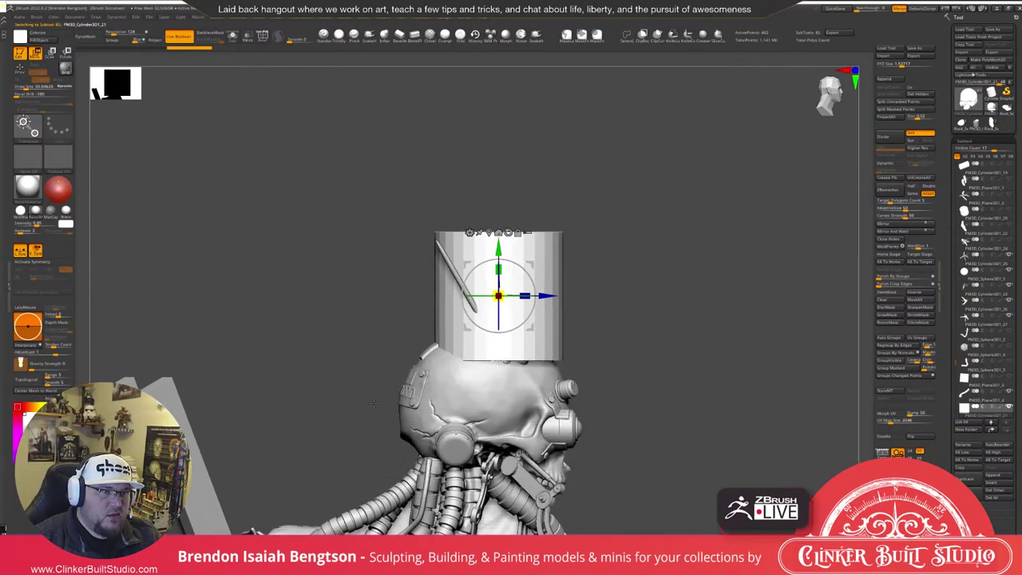
# Turn on the polygon wireframe and reshape the cylinder into a thin, tall rod above the skull.
pyautogui.keyDown('alt'); pyautogui.moveTo(693, 239); pyautogui.dragTo(685, 291); pyautogui.keyUp('alt')
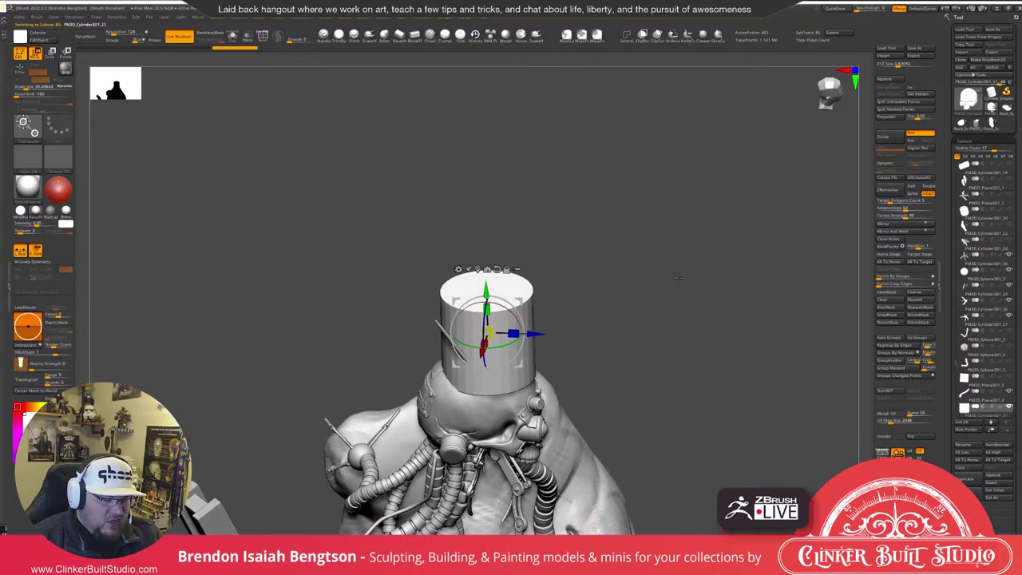
pyautogui.hotkey('shift', 'f')
pyautogui.keyDown('alt'); pyautogui.moveTo(702, 239); pyautogui.dragTo(736, 270); pyautogui.keyUp('alt')
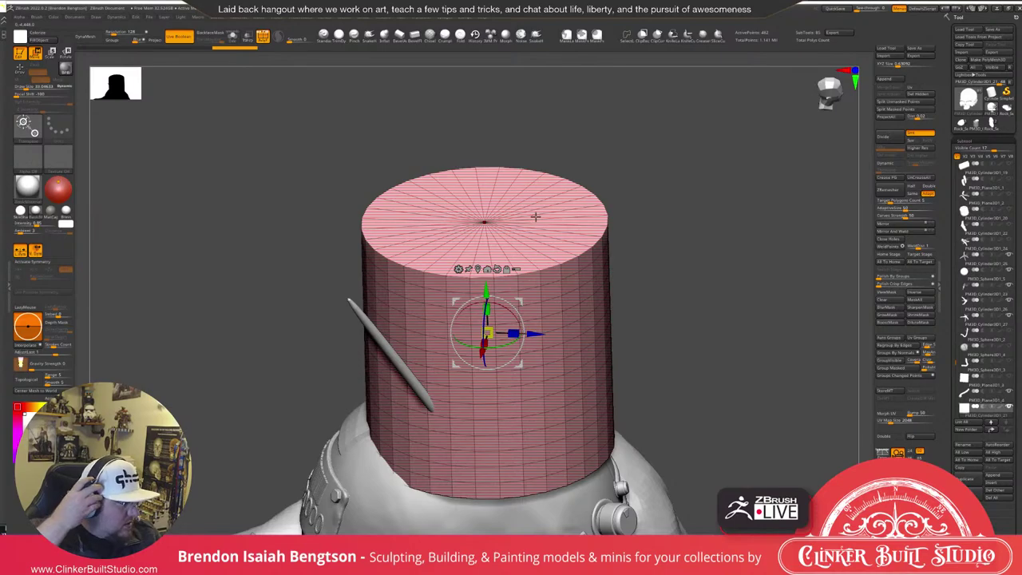
pyautogui.moveTo(737, 267); pyautogui.dragTo(741, 246)
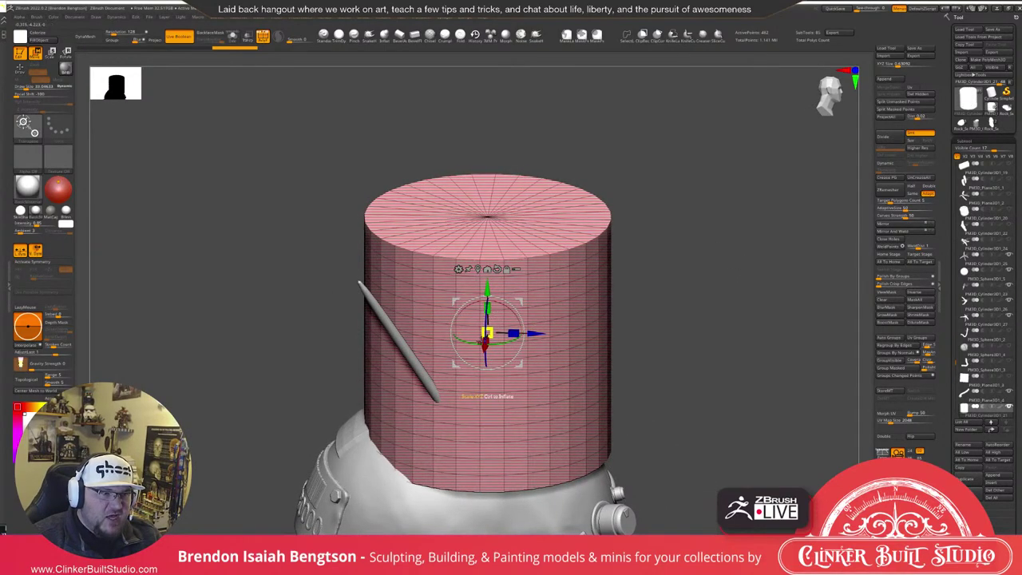
pyautogui.moveTo(487, 333); pyautogui.dragTo(479, 333)
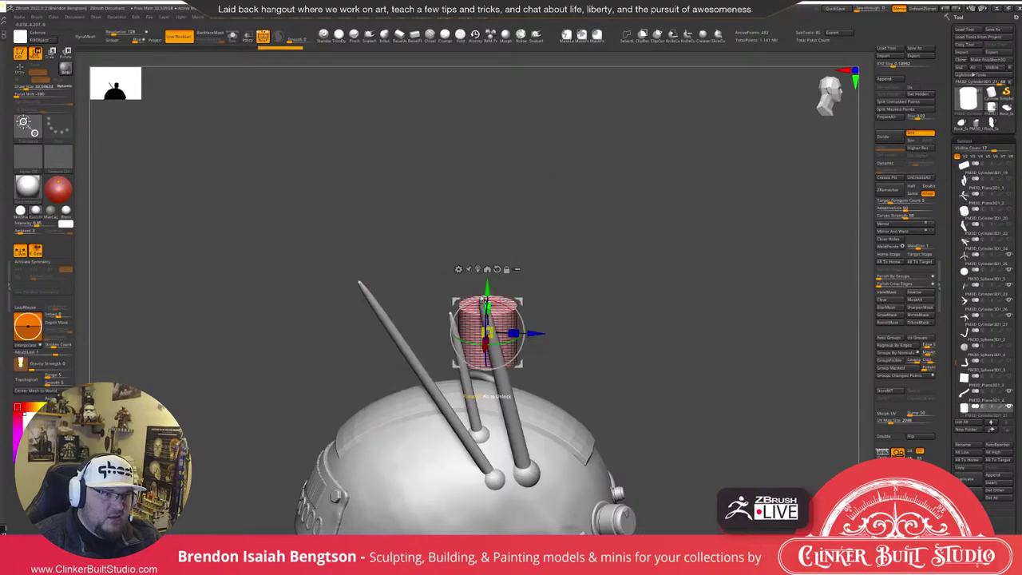
pyautogui.moveTo(487, 307); pyautogui.dragTo(489, 260)
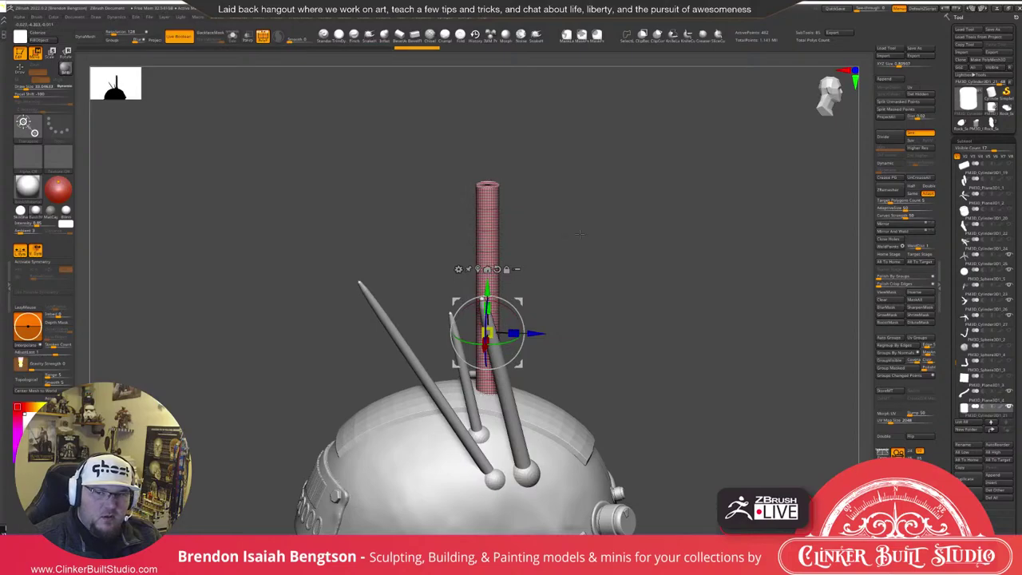
# Scale the rod down uniformly to make a slender antenna standing on the crown of the skull.
pyautogui.keyDown('shift'); pyautogui.moveTo(693, 291); pyautogui.dragTo(724, 261); pyautogui.keyUp('shift')
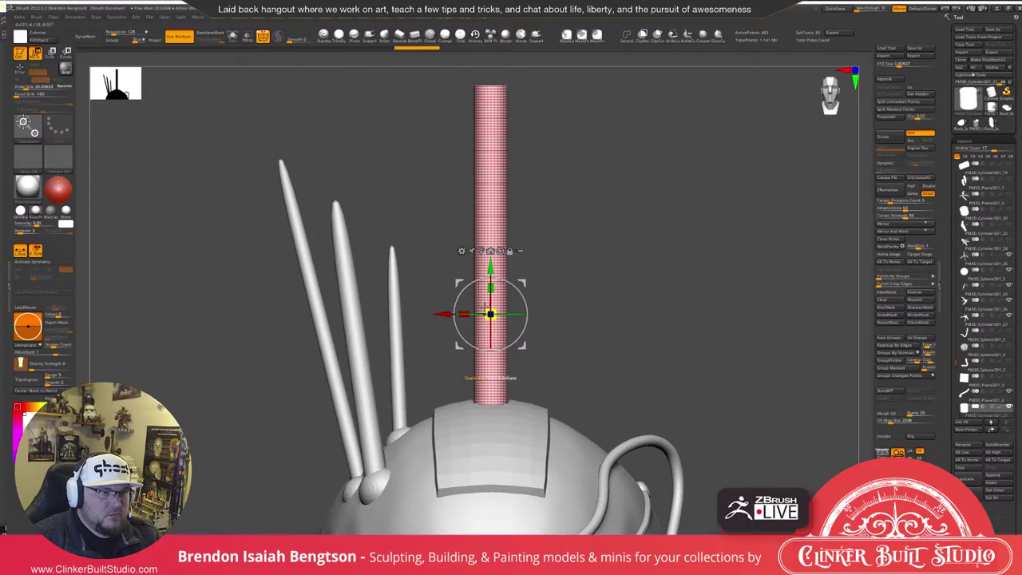
pyautogui.moveTo(489, 311); pyautogui.dragTo(447, 347)
pyautogui.keyDown('alt'); pyautogui.moveTo(716, 245); pyautogui.dragTo(700, 113); pyautogui.keyUp('alt')
pyautogui.moveTo(700, 160); pyautogui.dragTo(597, 189)
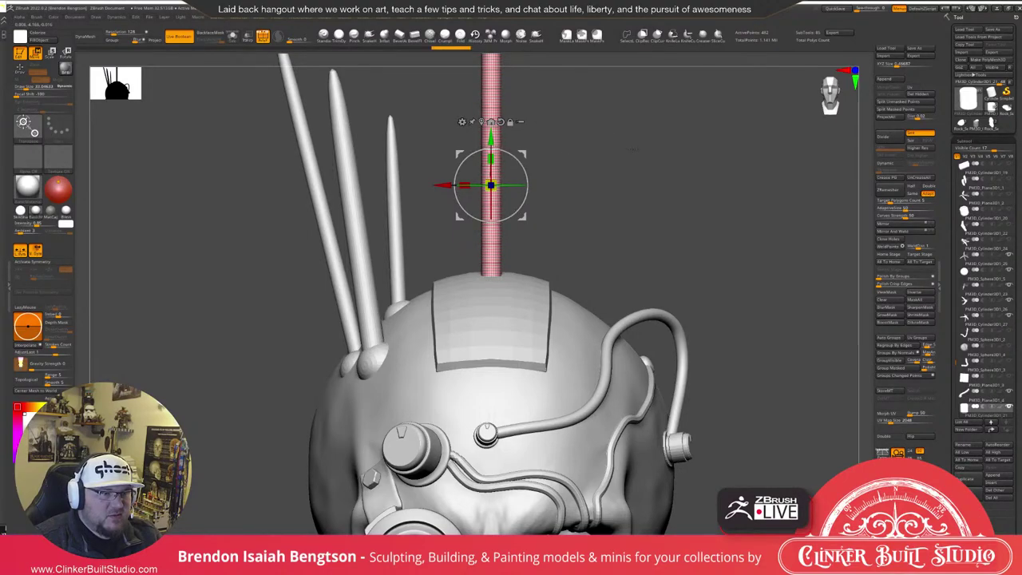
# Isolate the rod and bring up the ZModeler point actions at one of its edge rings.
pyautogui.moveTo(633, 149); pyautogui.dragTo(642, 201)
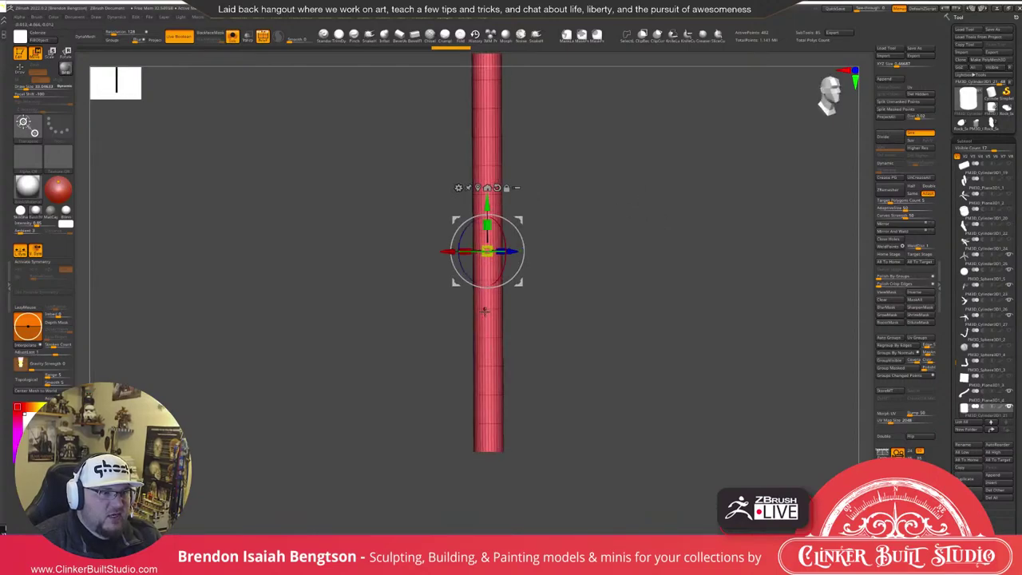
pyautogui.press('q')
pyautogui.keyDown('alt'); pyautogui.moveTo(640, 200); pyautogui.dragTo(641, 225); pyautogui.keyUp('alt')
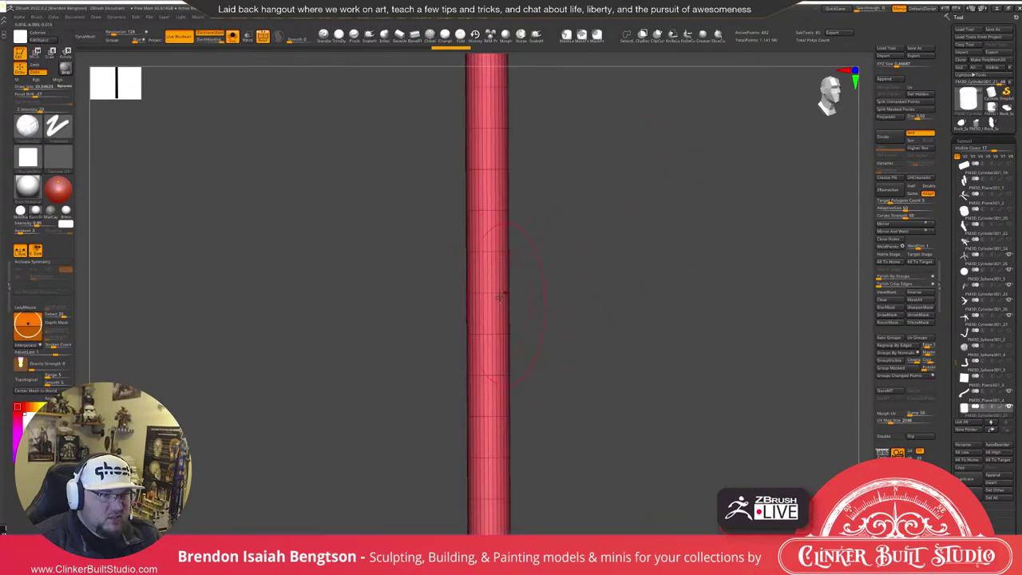
pyautogui.press('b')
pyautogui.press('z')
pyautogui.press('m')
pyautogui.press('space')
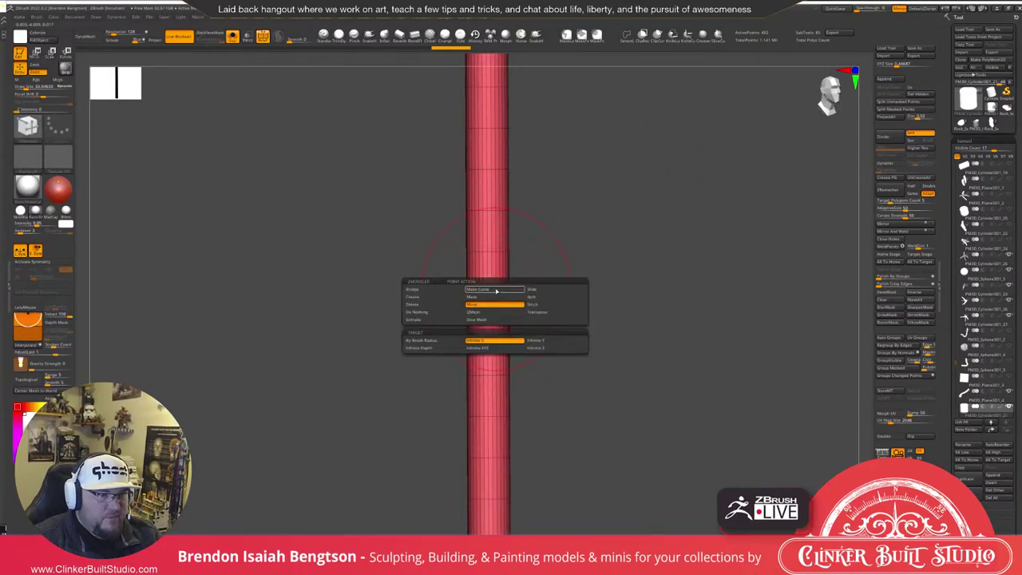
# Return to the ClayBuildup brush, reduce its draw size and show the whole model with the rod again.
pyautogui.press('b')
pyautogui.press('c')
pyautogui.press('b')
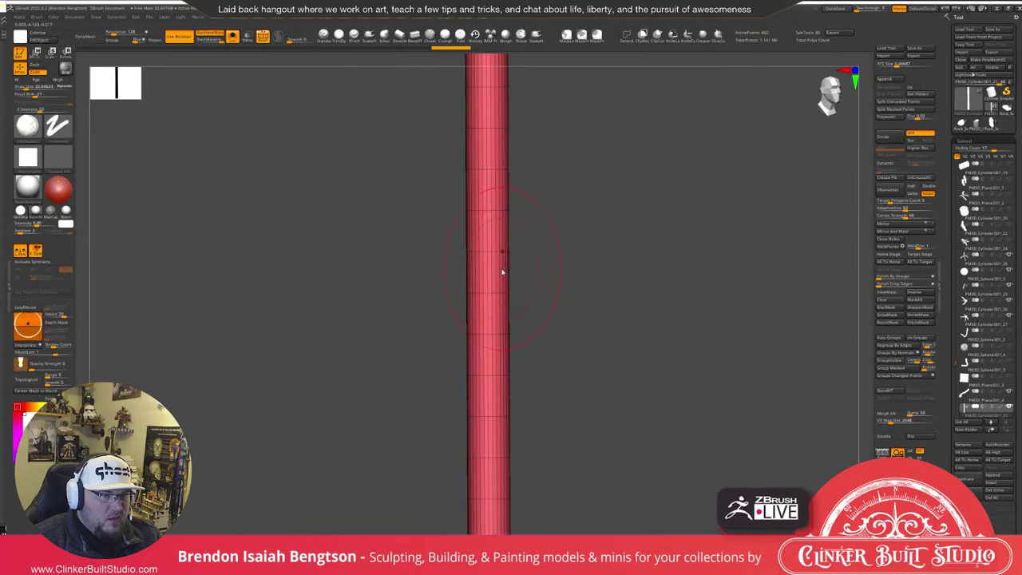
pyautogui.press('space')
pyautogui.keyDown('alt'); pyautogui.moveTo(586, 260); pyautogui.dragTo(609, 194); pyautogui.keyUp('alt')
pyautogui.hotkey('alt', 's')
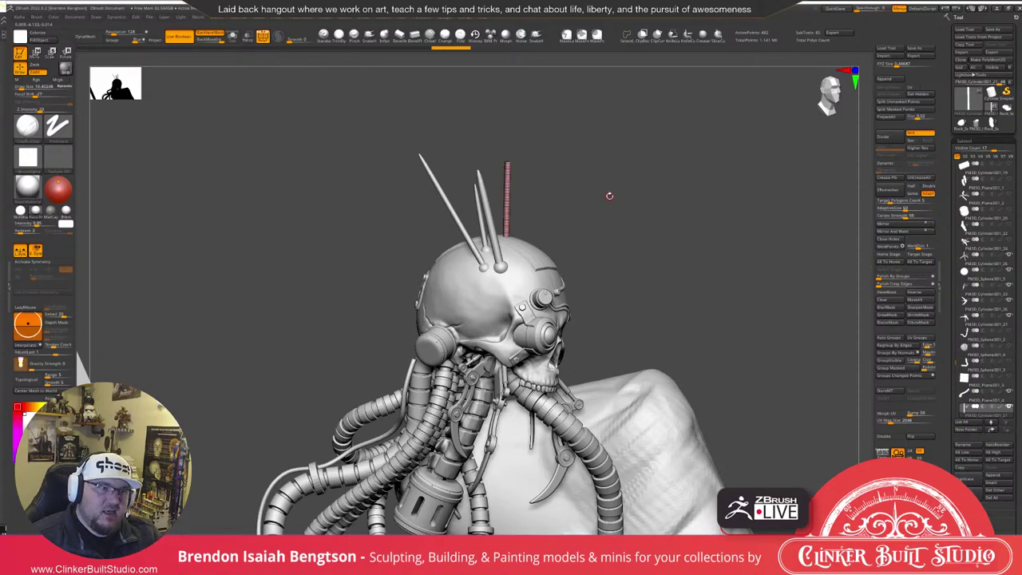
pyautogui.moveTo(577, 205); pyautogui.dragTo(497, 210)
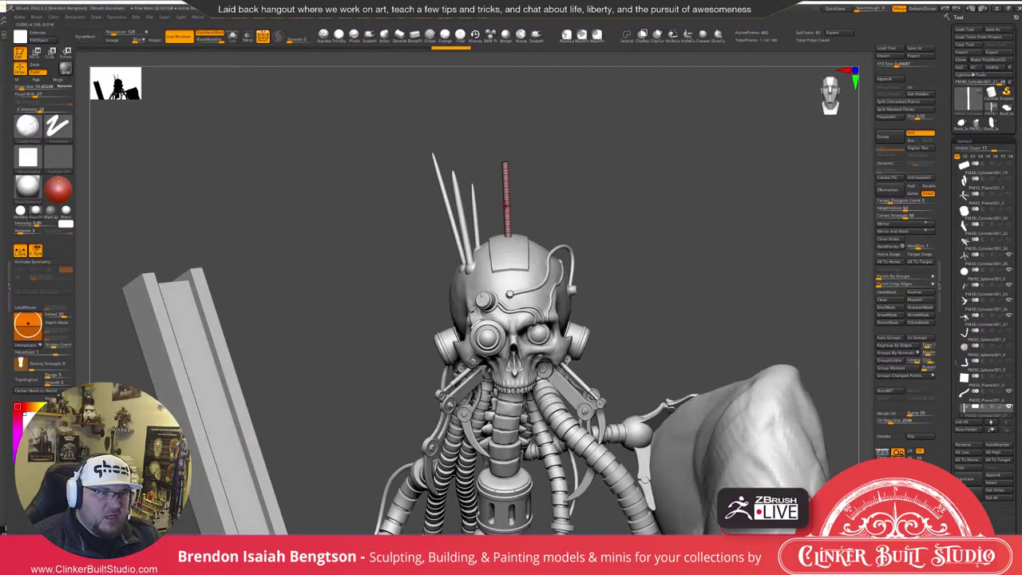
pyautogui.moveTo(587, 201); pyautogui.dragTo(511, 171)
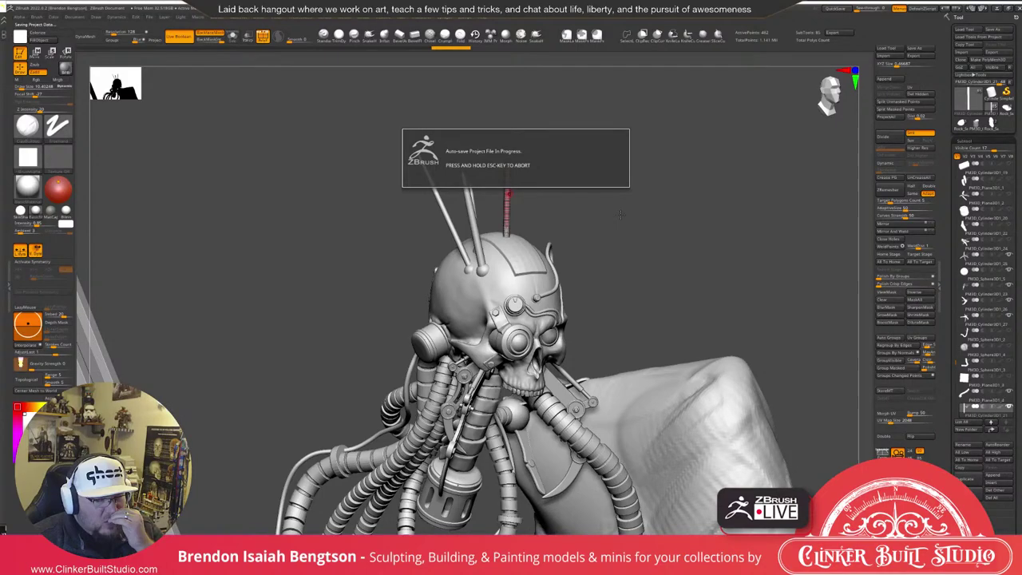
# Store the upright rod's placement above the crown as its home stage.
pyautogui.moveTo(620, 214); pyautogui.dragTo(621, 175)
pyautogui.press('w')
pyautogui.moveTo(542, 192); pyautogui.dragTo(724, 186)
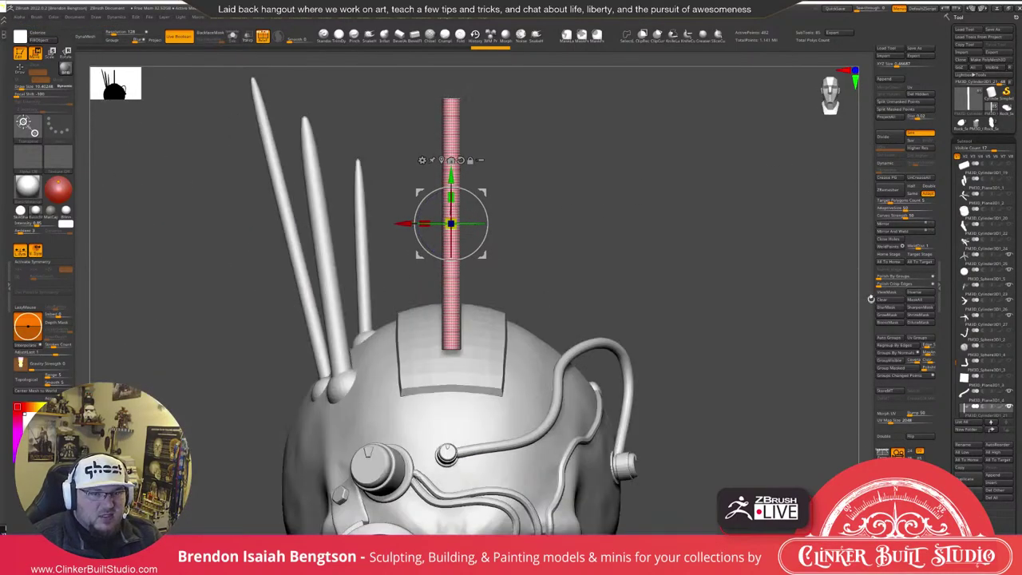
pyautogui.click(887, 256)
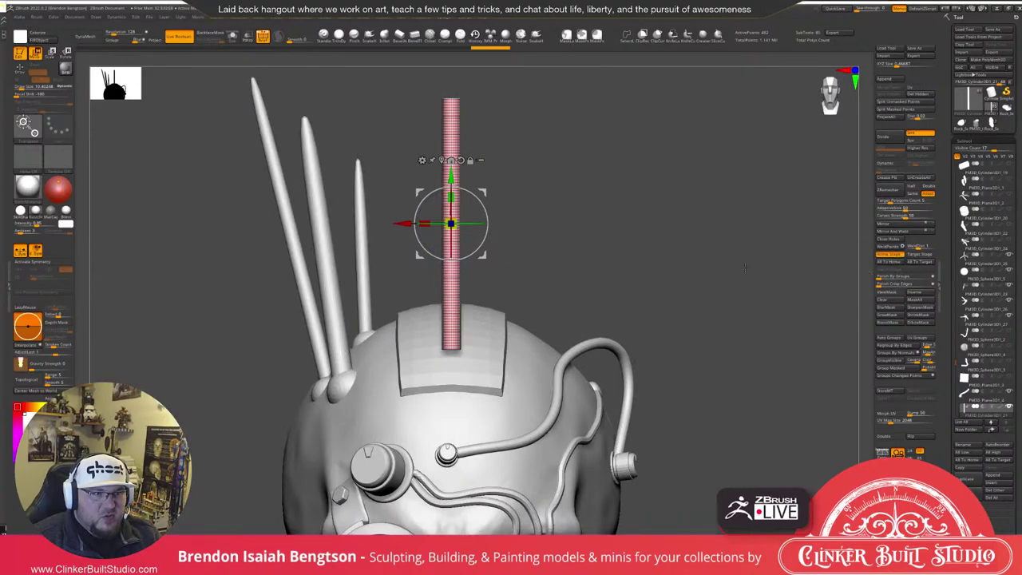
# Move the rod onto the middle spike's position on the skull, then tilt and scale it to match the spike.
pyautogui.moveTo(741, 259); pyautogui.dragTo(764, 257)
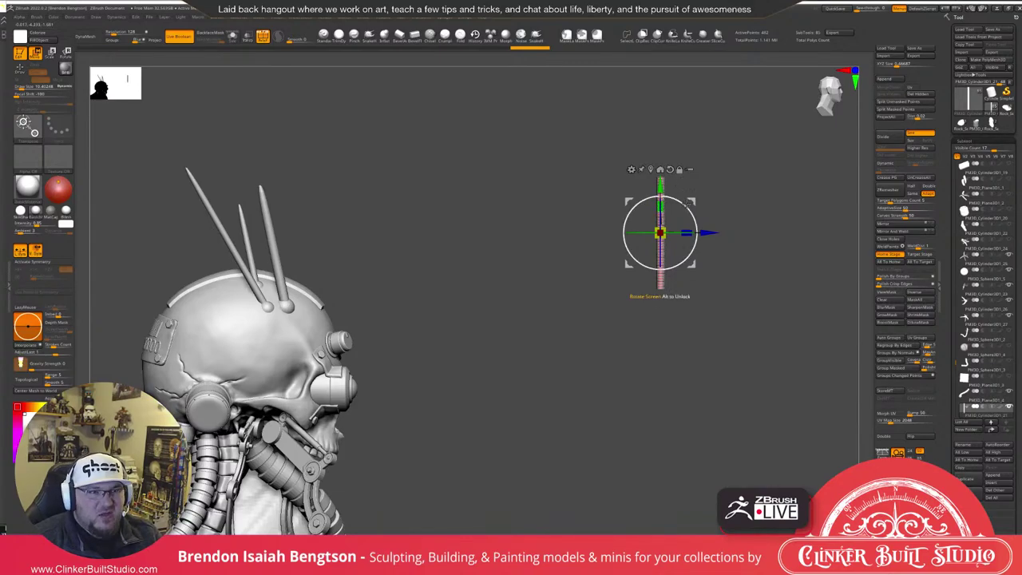
pyautogui.moveTo(689, 201); pyautogui.dragTo(315, 215)
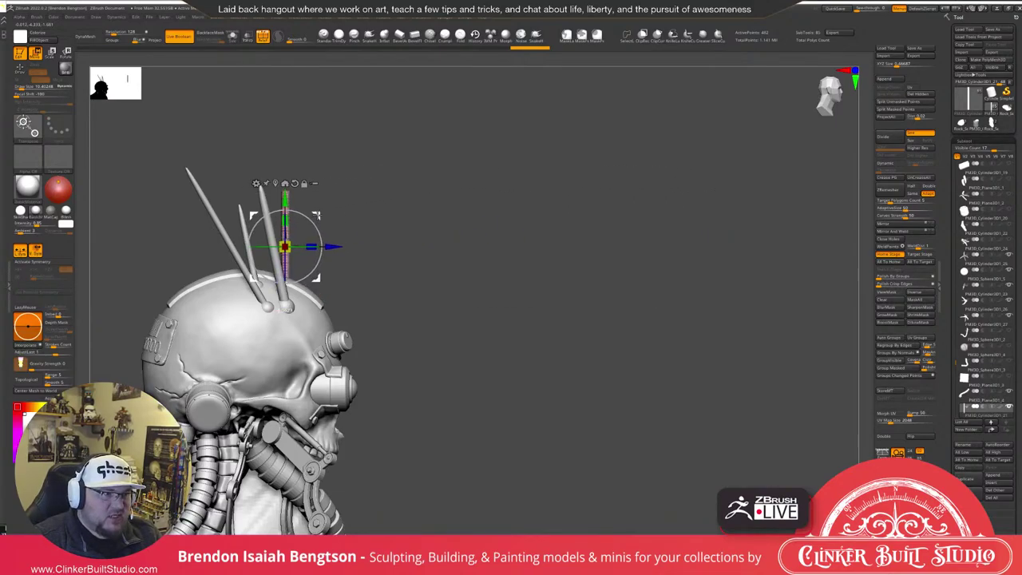
pyautogui.moveTo(543, 214); pyautogui.dragTo(415, 214)
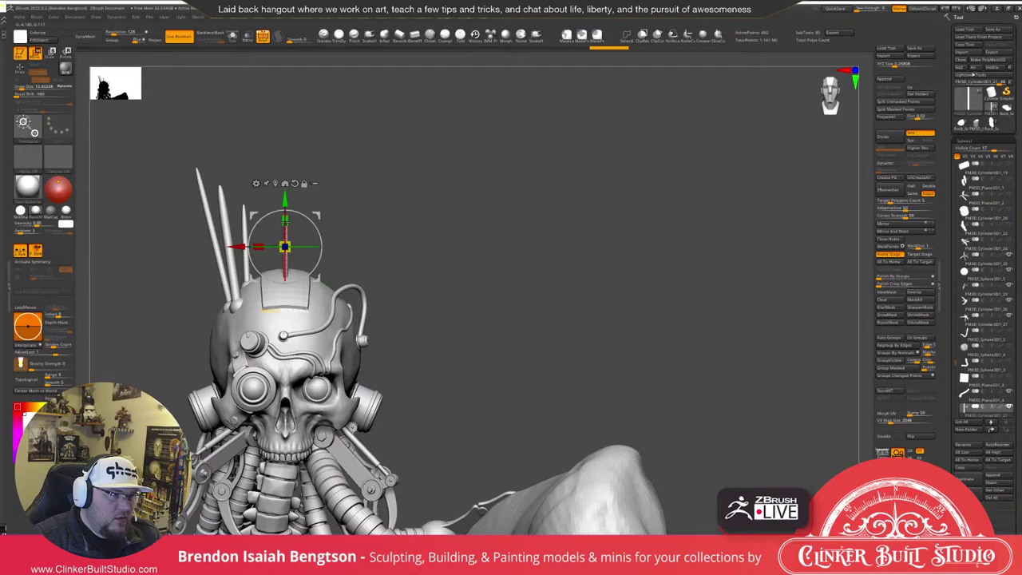
pyautogui.moveTo(285, 245); pyautogui.dragTo(230, 263)
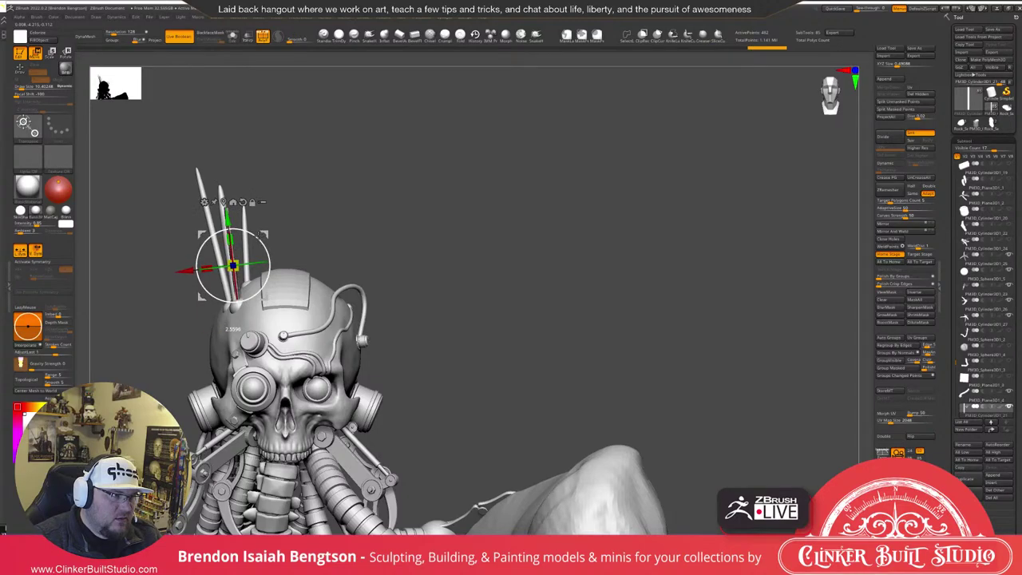
pyautogui.moveTo(335, 232); pyautogui.dragTo(463, 233)
pyautogui.moveTo(259, 240); pyautogui.dragTo(251, 227)
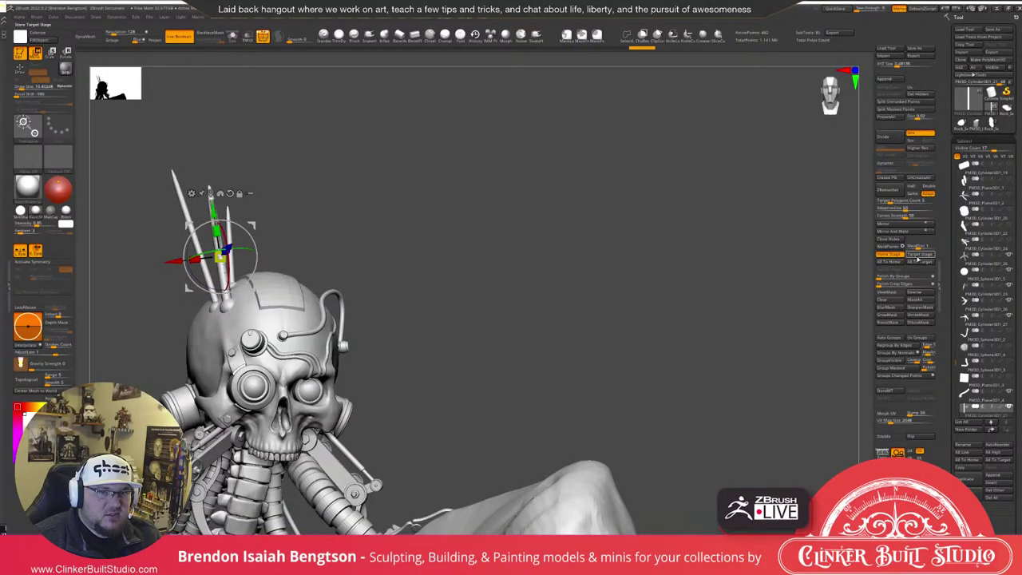
# Store the tilted placement as the rod's target stage and switch back to the upright home stage in Draw mode.
pyautogui.click(917, 254)
pyautogui.click(888, 261)
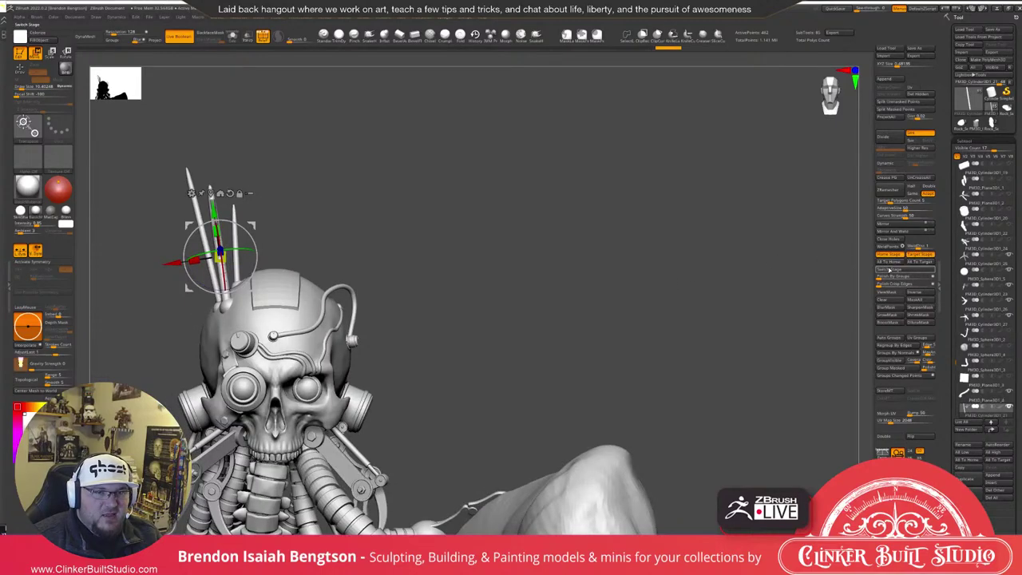
pyautogui.click(888, 270)
pyautogui.press('f')
pyautogui.press('q')
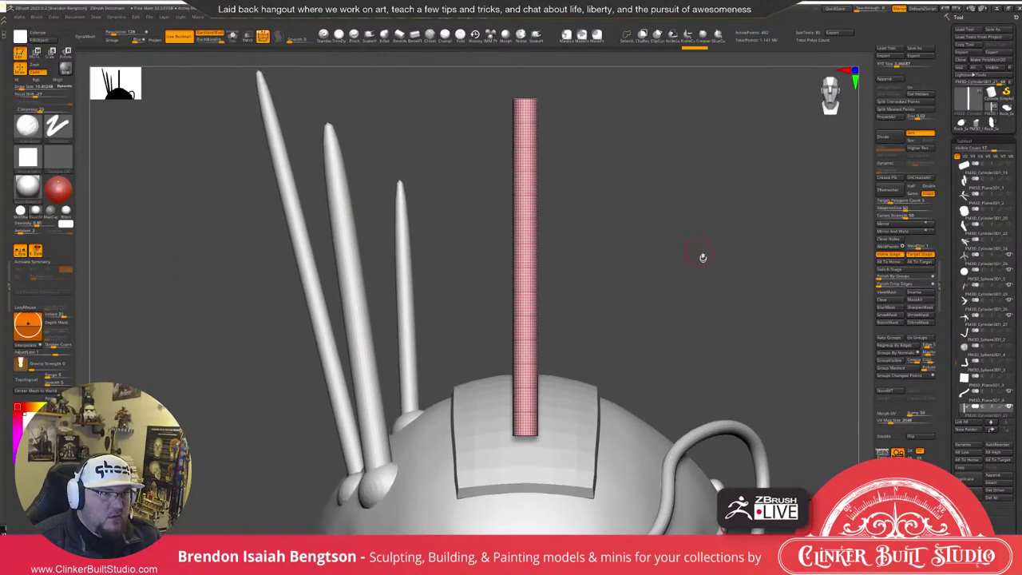
# Reset the transform gizmo's position and orientation to the upright rod and scale the rod up uniformly.
pyautogui.keyDown('alt'); pyautogui.moveTo(703, 258); pyautogui.dragTo(705, 277); pyautogui.keyUp('alt')
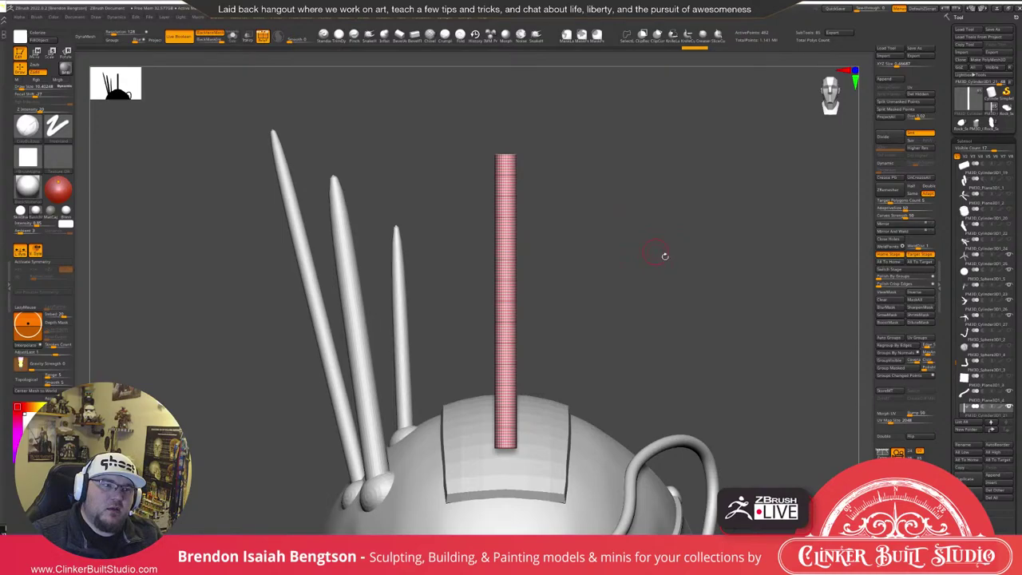
pyautogui.moveTo(665, 256); pyautogui.dragTo(684, 225)
pyautogui.press('w')
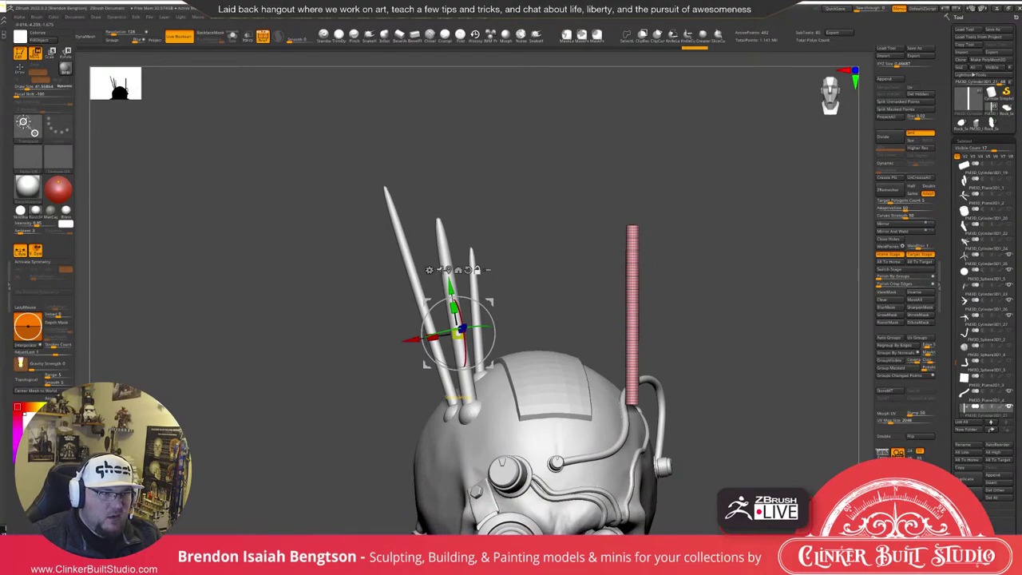
pyautogui.keyDown('alt'); pyautogui.click(451, 271); pyautogui.keyUp('alt')
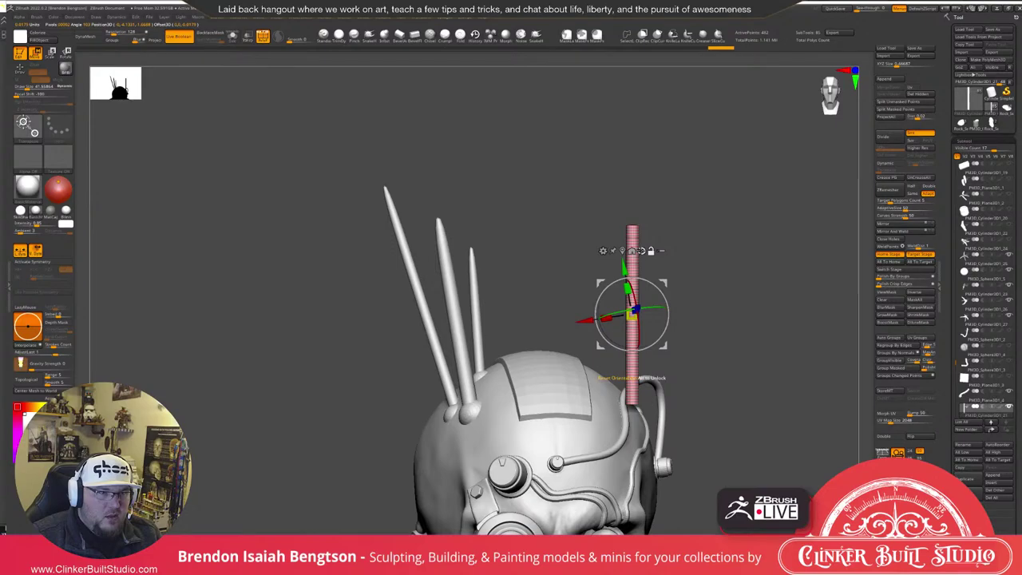
pyautogui.click(641, 251)
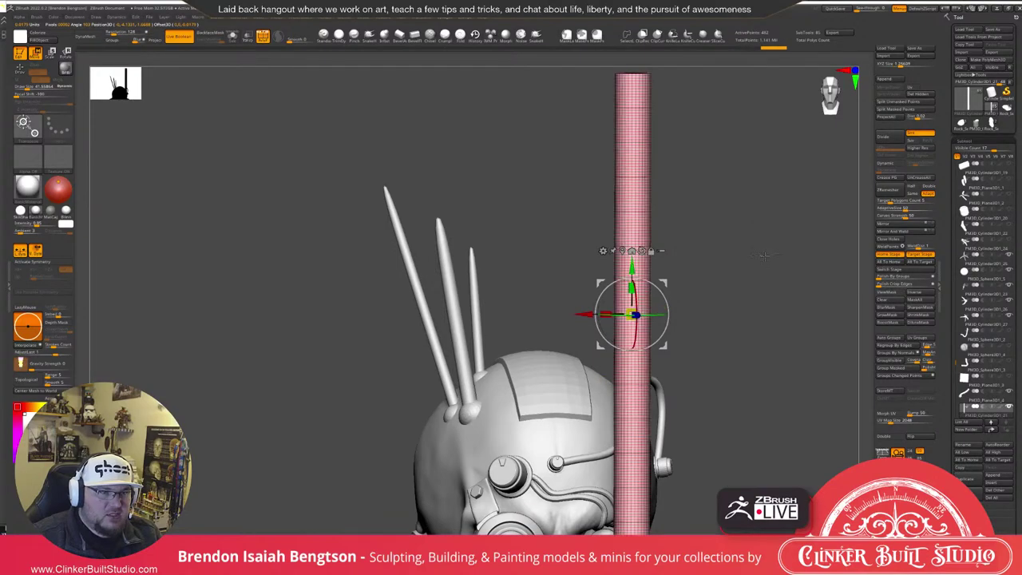
pyautogui.keyDown('alt'); pyautogui.moveTo(765, 255); pyautogui.dragTo(792, 201); pyautogui.keyUp('alt')
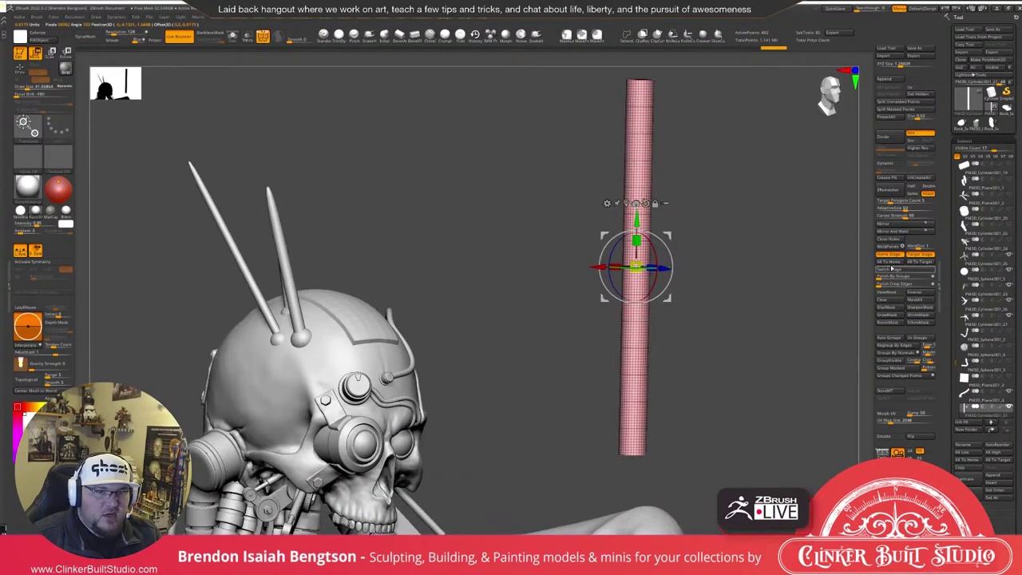
# Switch the enlarged rod between its home and target stages to compare both placements.
pyautogui.click(894, 272)
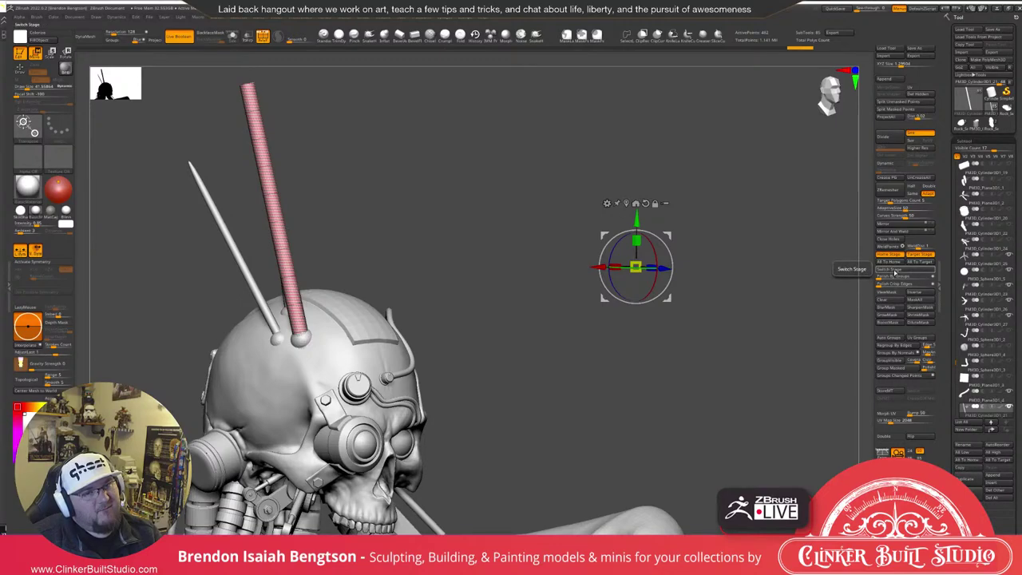
pyautogui.click(892, 272)
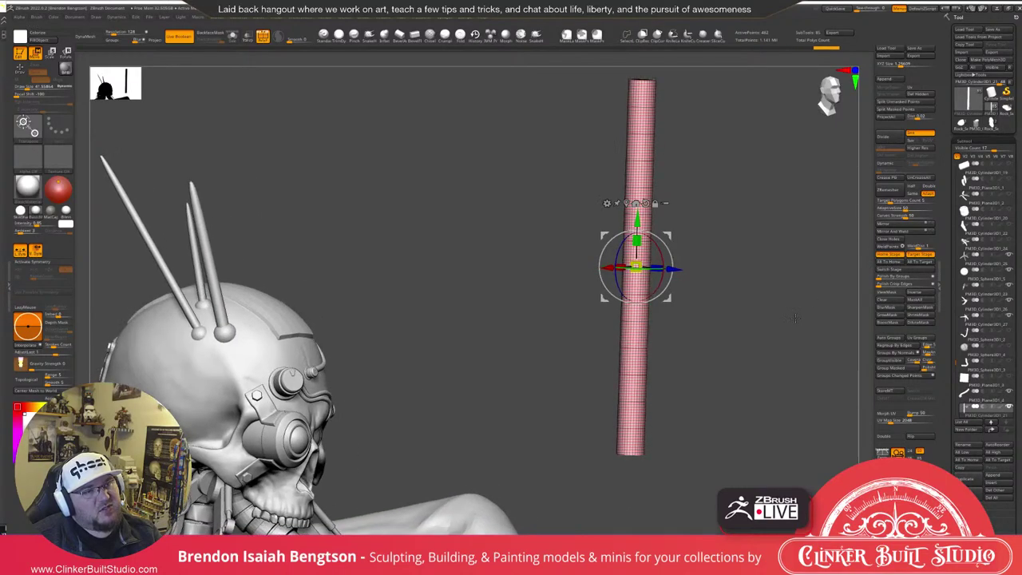
pyautogui.moveTo(795, 318); pyautogui.dragTo(800, 291)
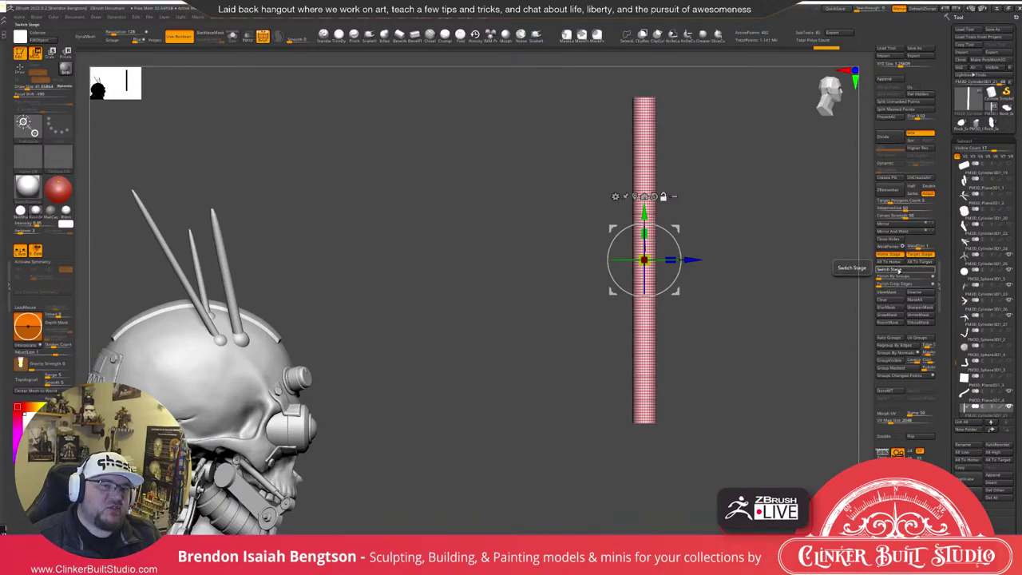
pyautogui.click(897, 272)
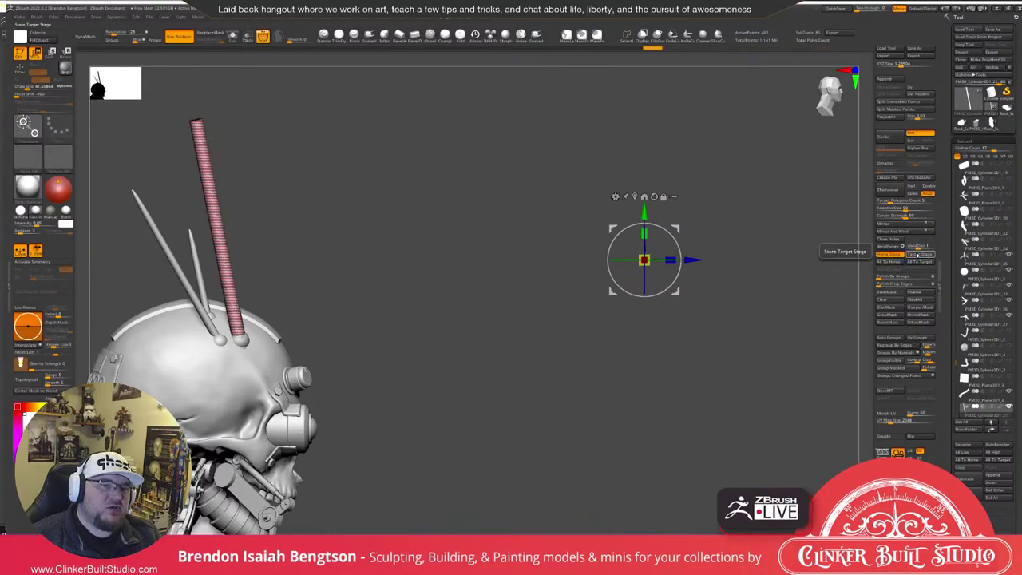
# Try shrinking the tilted rod down to spike size, seating it on the skull and storing that as the target stage.
pyautogui.click(635, 197)
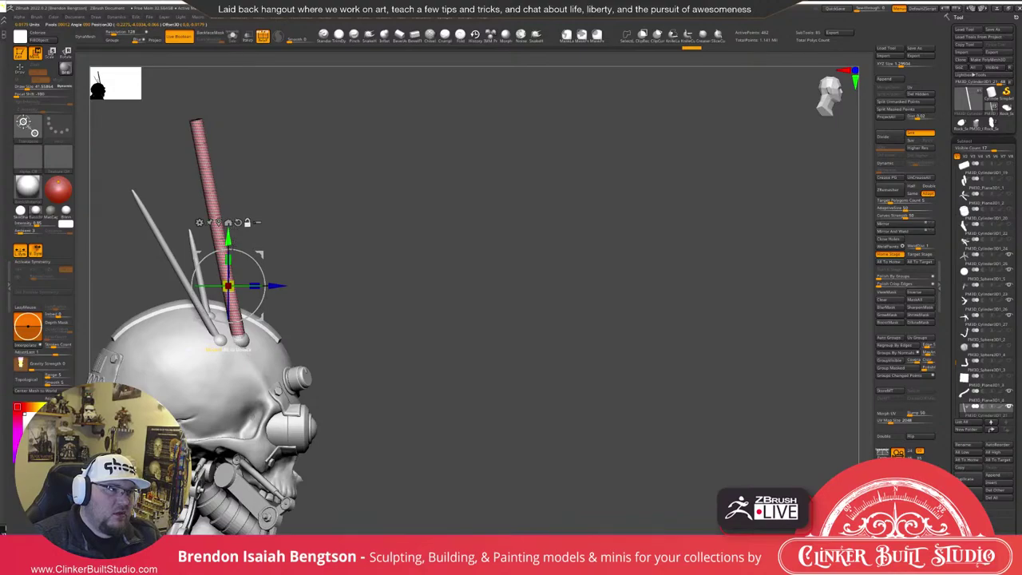
pyautogui.keyDown('alt'); pyautogui.moveTo(242, 251); pyautogui.dragTo(235, 248); pyautogui.keyUp('alt')
pyautogui.moveTo(229, 285); pyautogui.dragTo(220, 320)
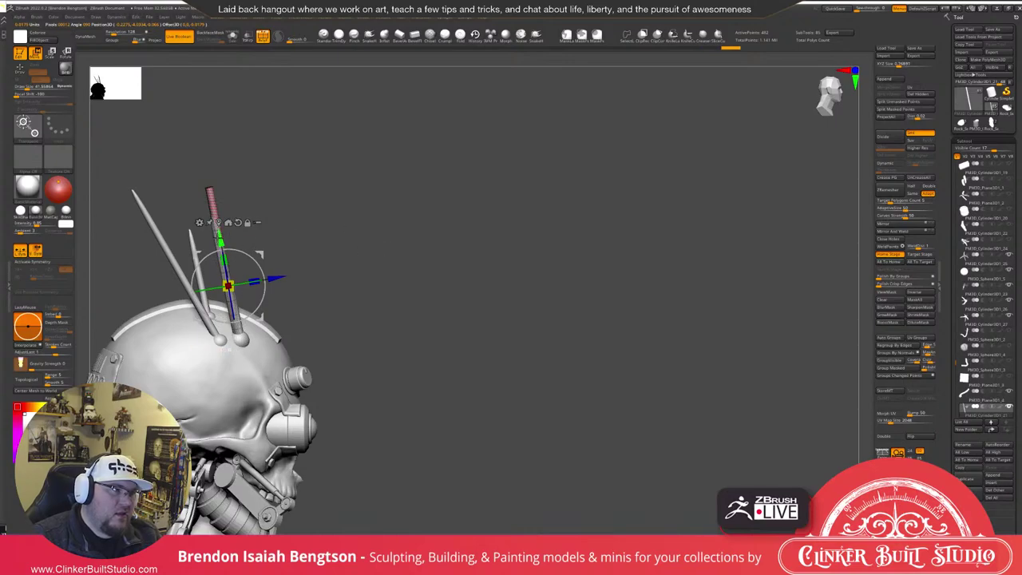
pyautogui.moveTo(222, 238); pyautogui.dragTo(223, 250)
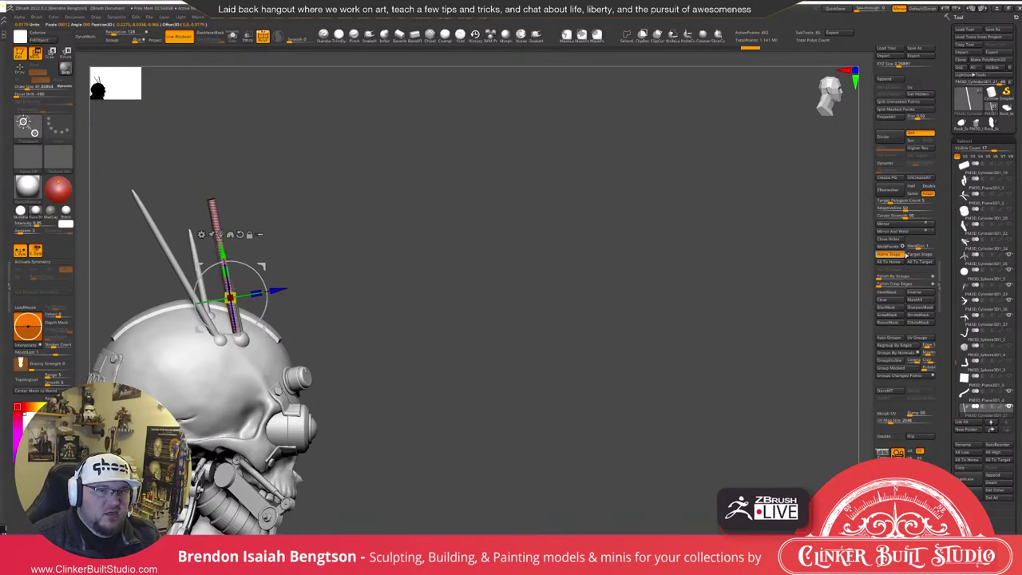
pyautogui.click(909, 254)
pyautogui.moveTo(786, 324); pyautogui.dragTo(753, 309)
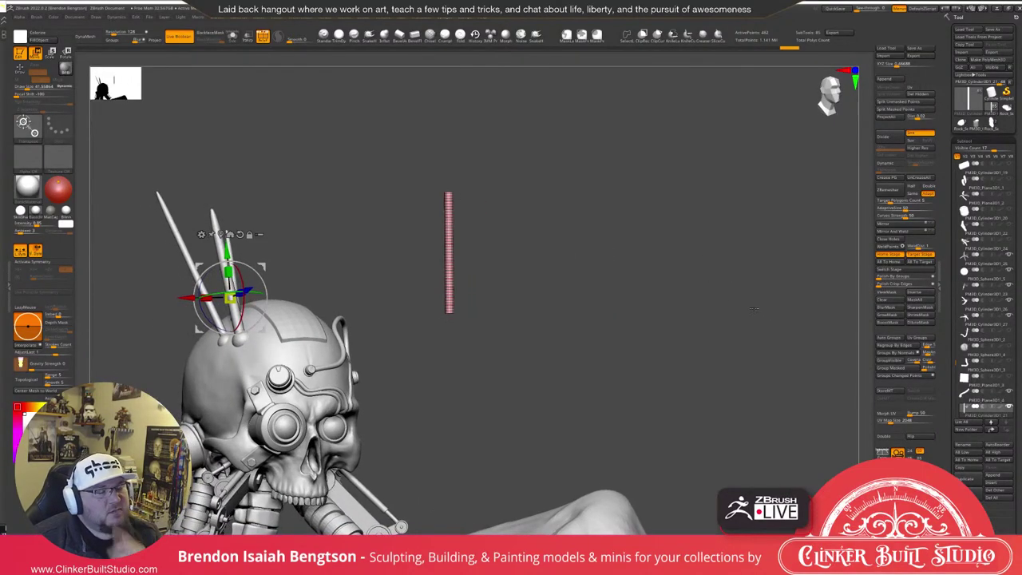
# Undo the shrinking and stage changes made to the tilted rod.
pyautogui.hotkey('ctrl', 'z')
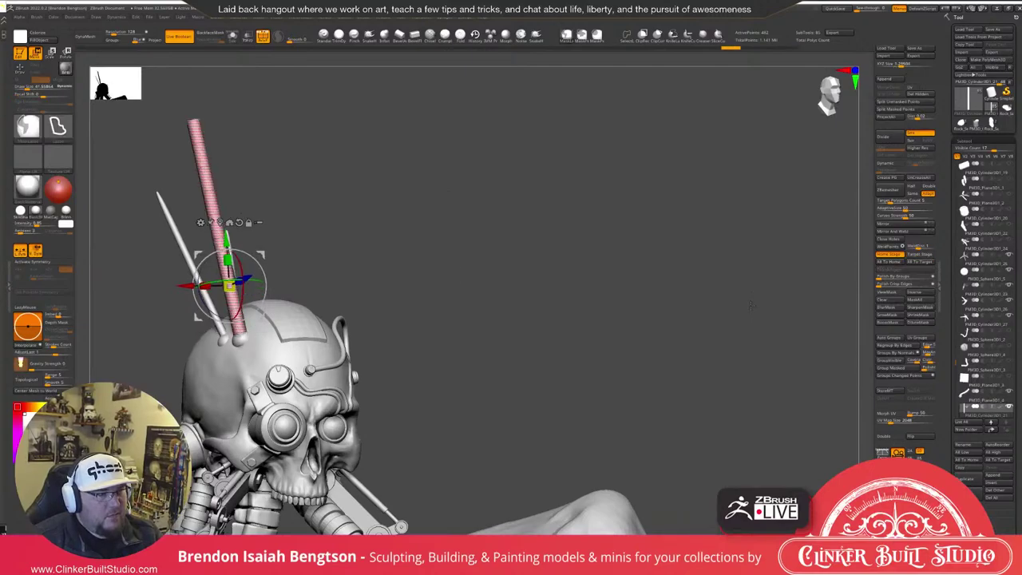
pyautogui.hotkey('ctrl', 'z')
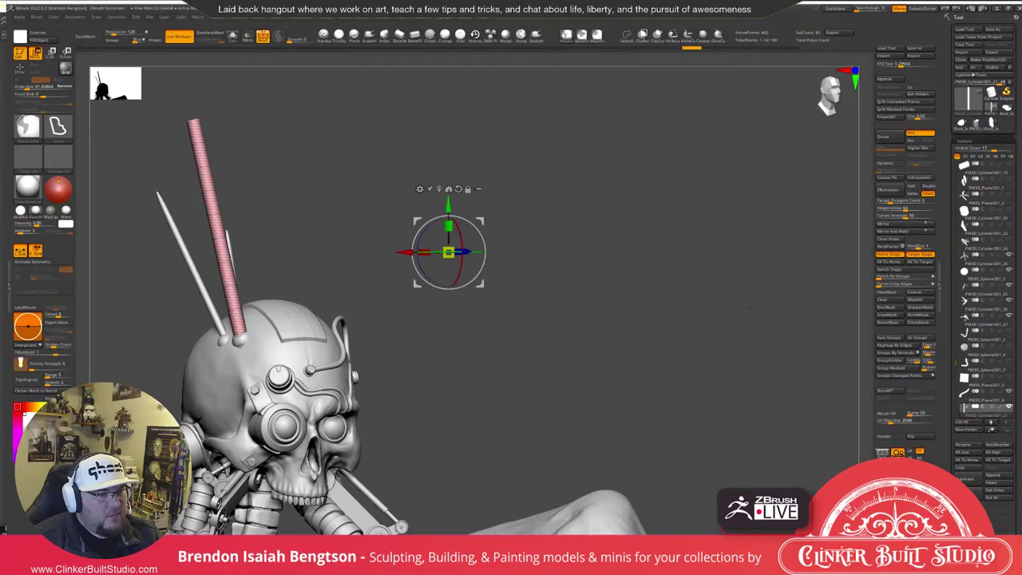
pyautogui.hotkey('ctrl', 'z')
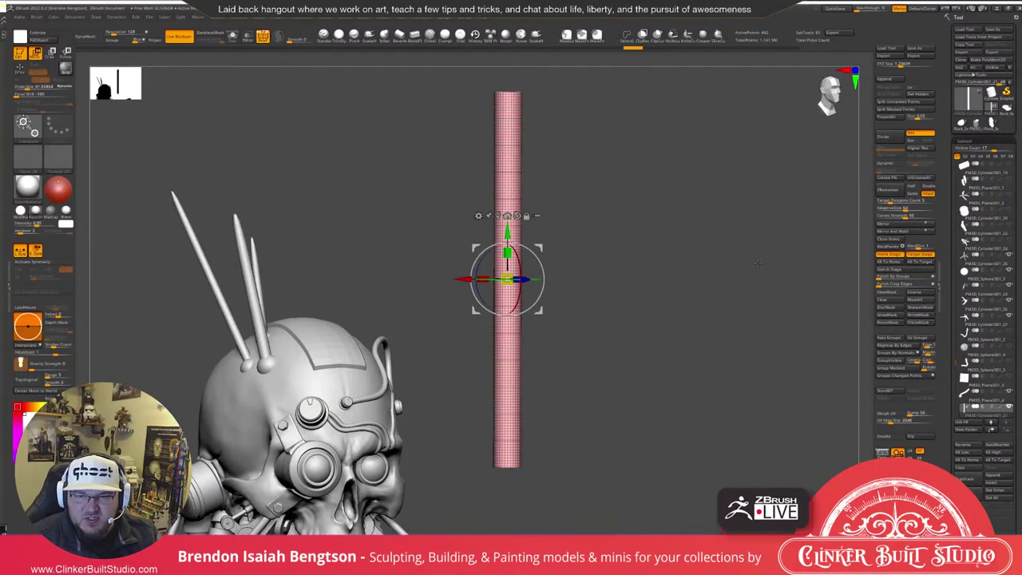
# Turn off the rod's dynamic subdivision and set the ZModeler edge action to Insert with a Single EdgeLoop target.
pyautogui.moveTo(757, 262)
pyautogui.mouseDown()
pyautogui.moveTo(720, 250)
pyautogui.moveTo(708, 233)
pyautogui.moveTo(710, 244)
pyautogui.moveTo(699, 222)
pyautogui.mouseUp()
pyautogui.press('q')
pyautogui.hotkey('shift', 'd')
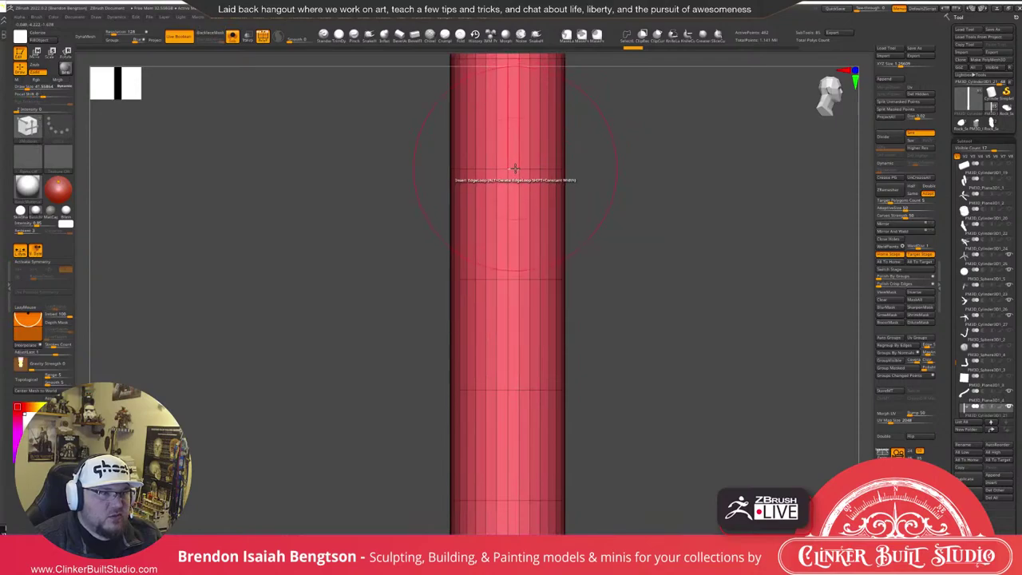
pyautogui.press('space')
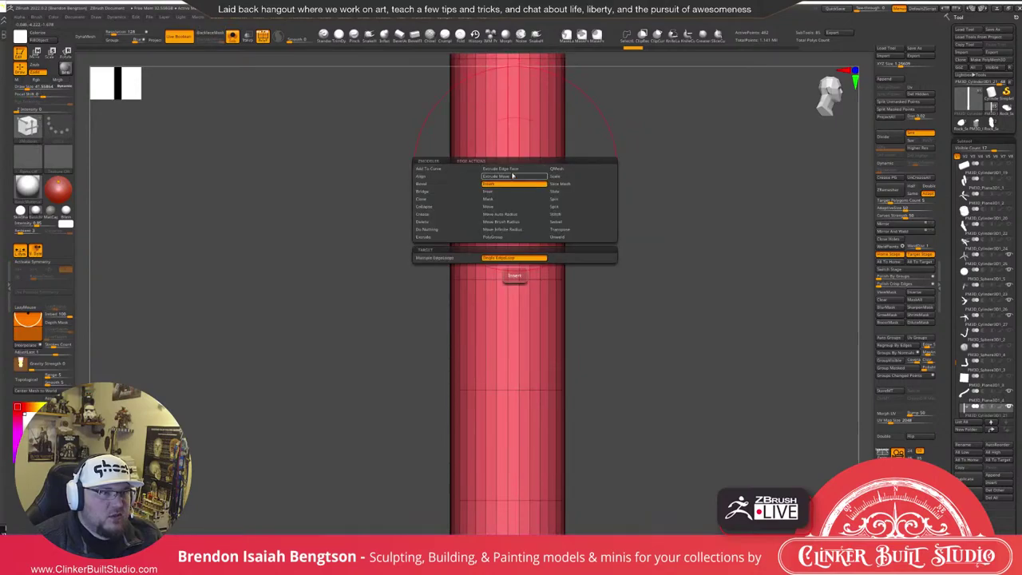
pyautogui.click(506, 254)
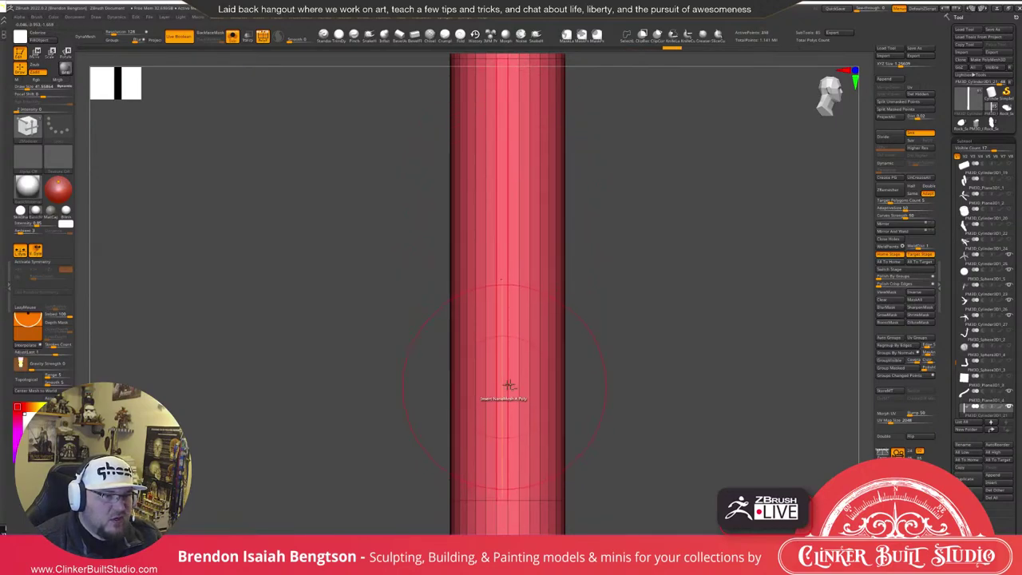
# Delete the horizontal edge loops along the rod's length with the ZModeler Insert action.
pyautogui.keyDown('ctrl'); pyautogui.moveTo(508, 384); pyautogui.dragTo(508, 342, button='right'); pyautogui.keyUp('ctrl')
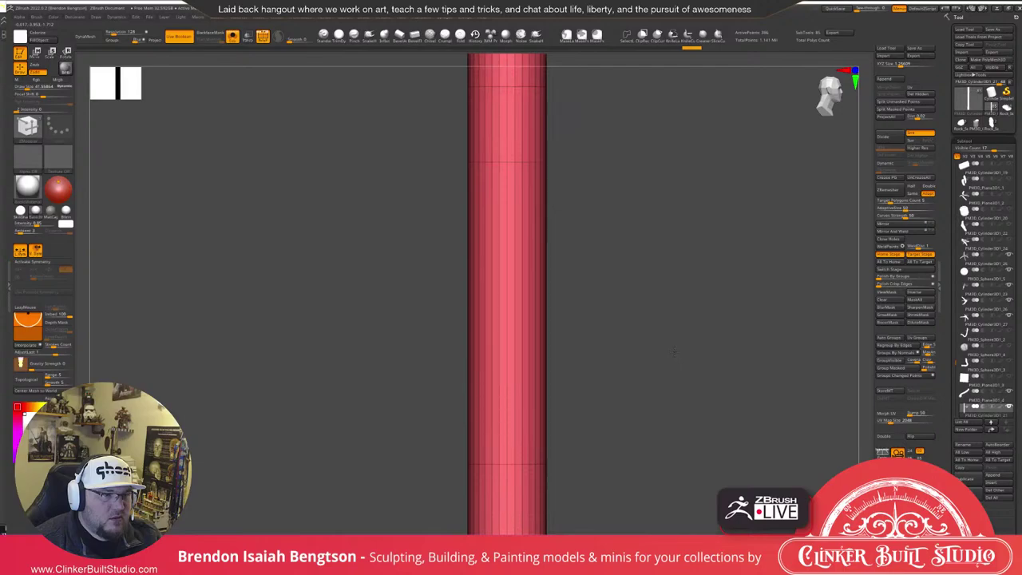
pyautogui.moveTo(674, 352)
pyautogui.keyDown('alt'); pyautogui.mouseDown(button='right')
pyautogui.moveTo(700, 351)
pyautogui.moveTo(666, 295)
pyautogui.moveTo(691, 341)
pyautogui.mouseUp(button='right'); pyautogui.keyUp('alt')
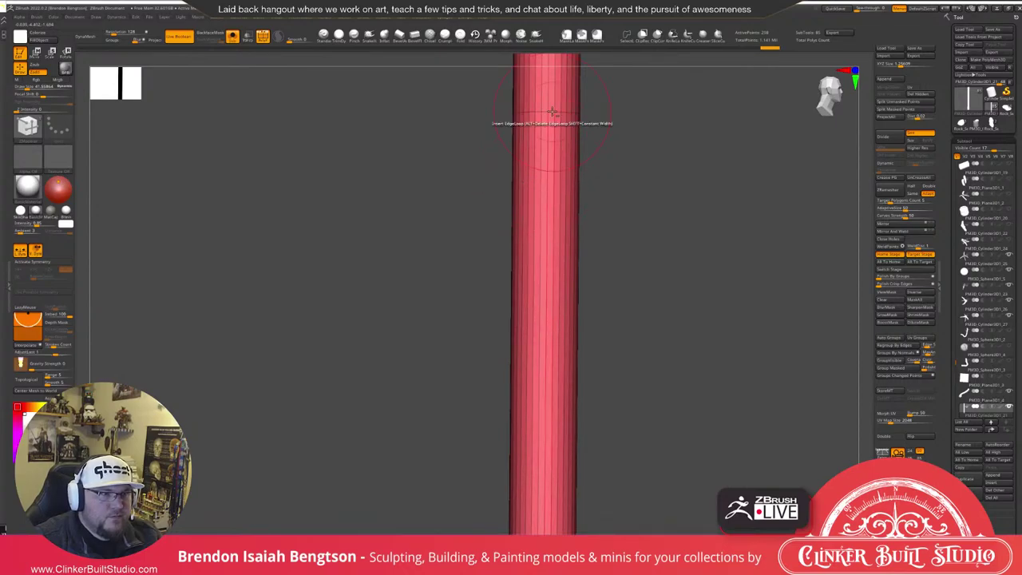
pyautogui.keyDown('alt'); pyautogui.moveTo(552, 111); pyautogui.dragTo(561, 200, button='right'); pyautogui.keyUp('alt')
pyautogui.keyDown('ctrl'); pyautogui.moveTo(672, 177); pyautogui.dragTo(704, 246, button='right'); pyautogui.keyUp('ctrl')
pyautogui.keyDown('alt'); pyautogui.moveTo(704, 245); pyautogui.dragTo(683, 455, button='right'); pyautogui.keyUp('alt')
pyautogui.moveTo(688, 207); pyautogui.dragTo(696, 296, button='right')
# Insert an edge loop on the rod's top cap, close to its outer rim.
pyautogui.press('space')
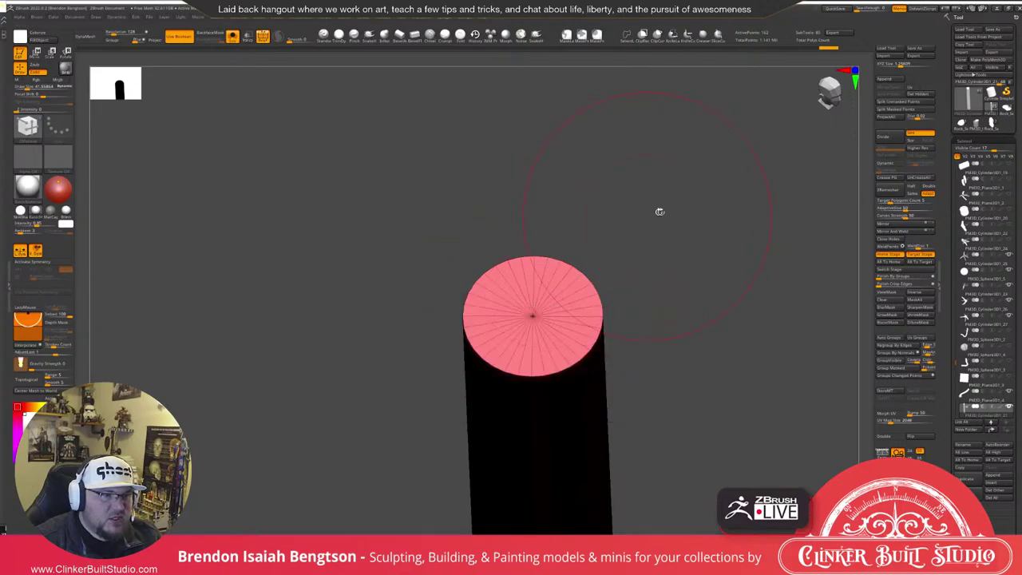
pyautogui.moveTo(659, 211); pyautogui.dragTo(597, 317)
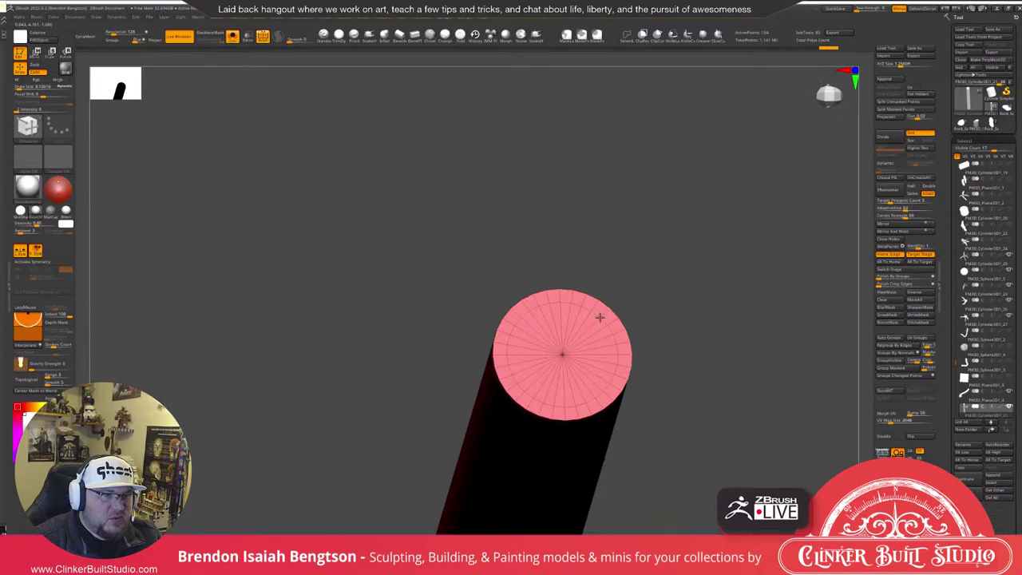
pyautogui.moveTo(599, 317); pyautogui.dragTo(689, 164)
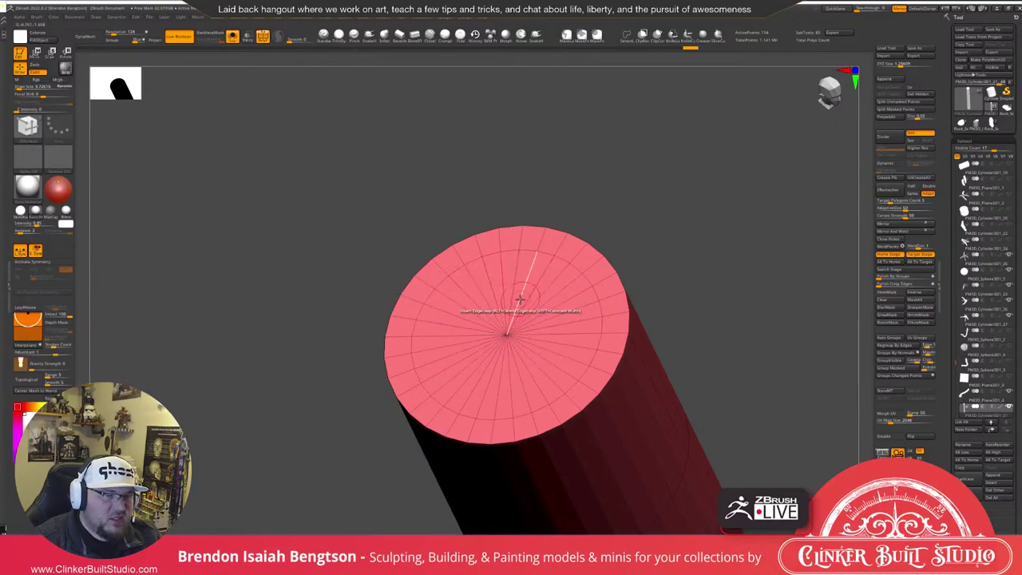
# Mark the faces inside the new loop on the top cap as a temporary polygroup.
pyautogui.keyDown('alt'); pyautogui.click(510, 280); pyautogui.keyUp('alt')
pyautogui.hotkey('ctrl', 'z')
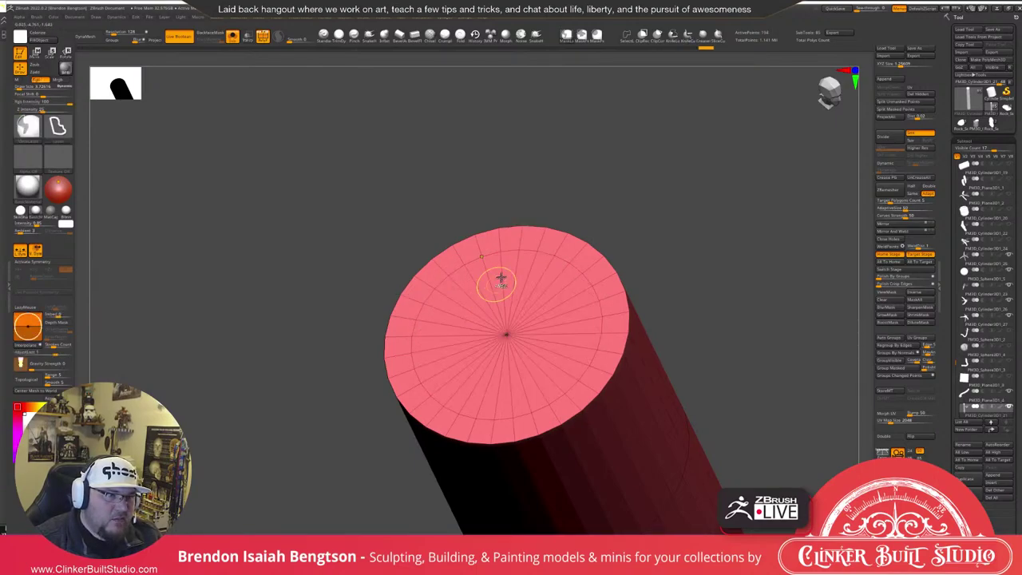
pyautogui.moveTo(507, 272)
pyautogui.keyDown('alt'); pyautogui.mouseDown()
pyautogui.moveTo(468, 303)
pyautogui.moveTo(565, 353)
pyautogui.moveTo(513, 278)
pyautogui.mouseUp(); pyautogui.keyUp('alt')
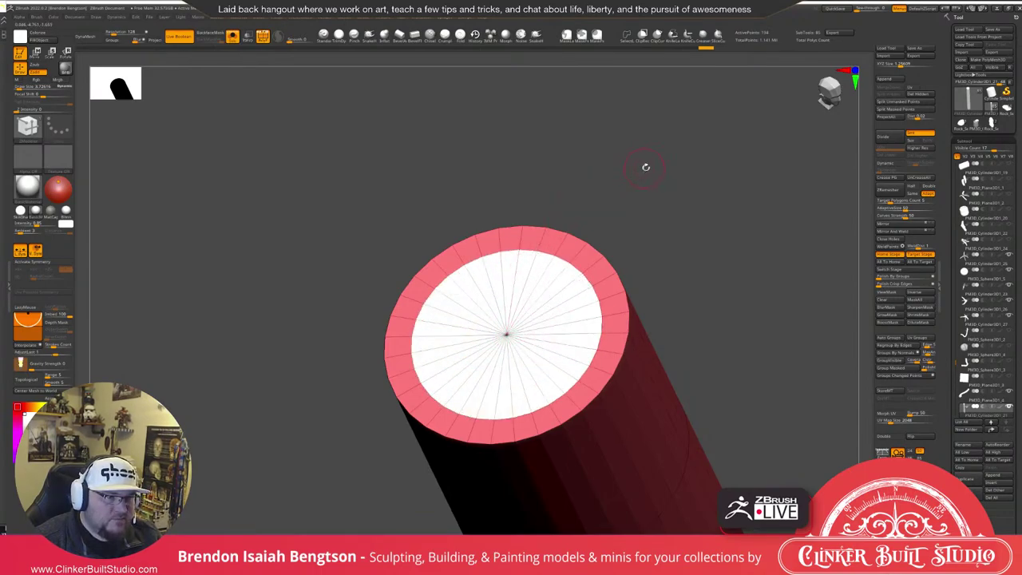
# Undo the temporary marking on the top cap and extrude the cap's inner faces upward with QMesh into a narrower stub.
pyautogui.hotkey('ctrl', 'z')
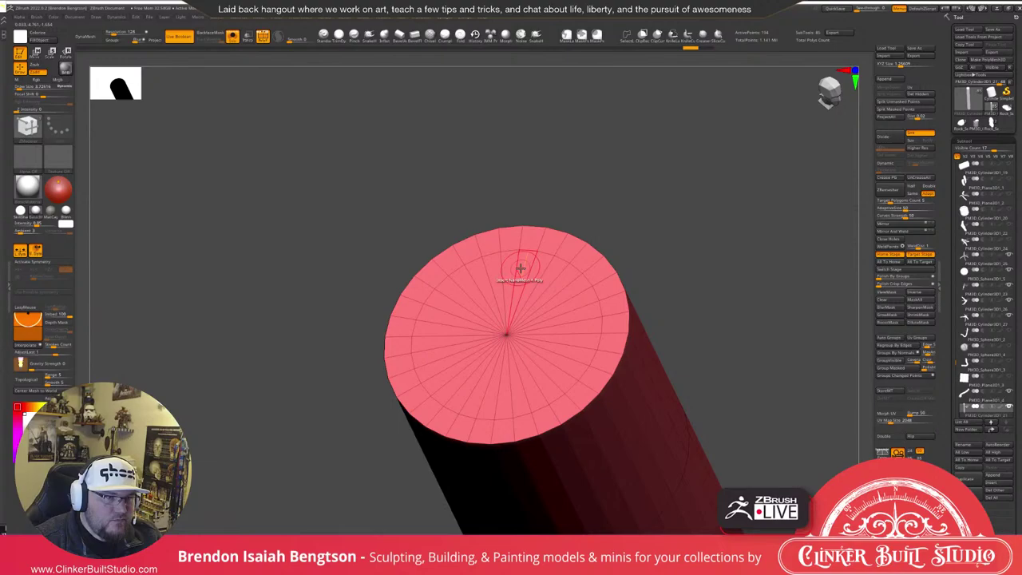
pyautogui.press('space')
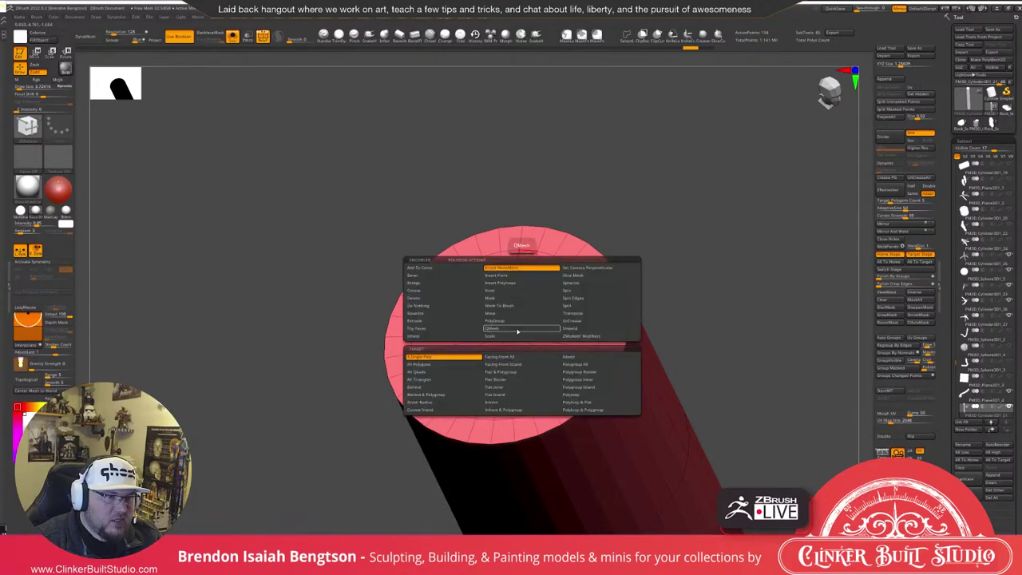
pyautogui.click(517, 331)
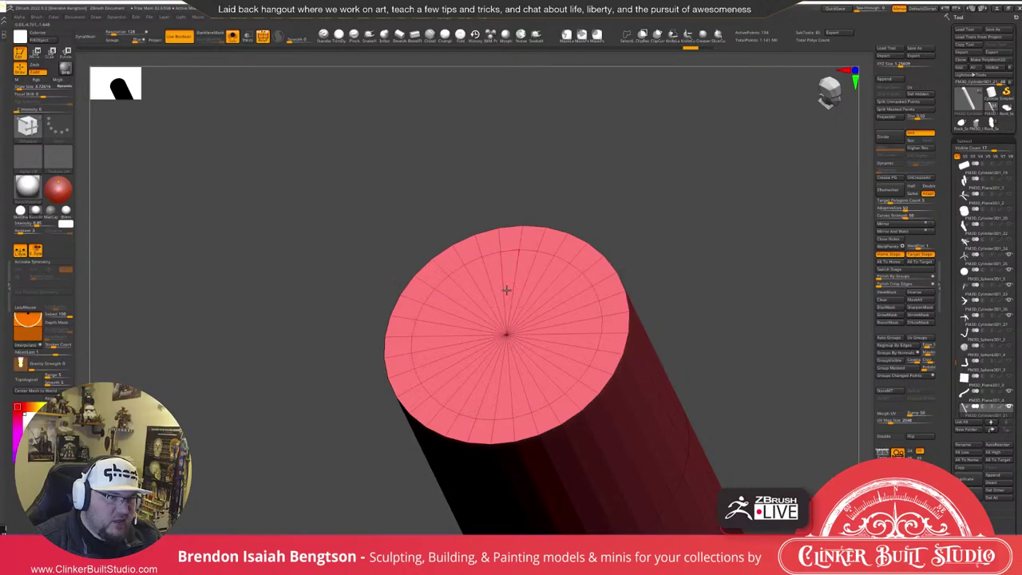
pyautogui.moveTo(506, 290); pyautogui.dragTo(471, 203)
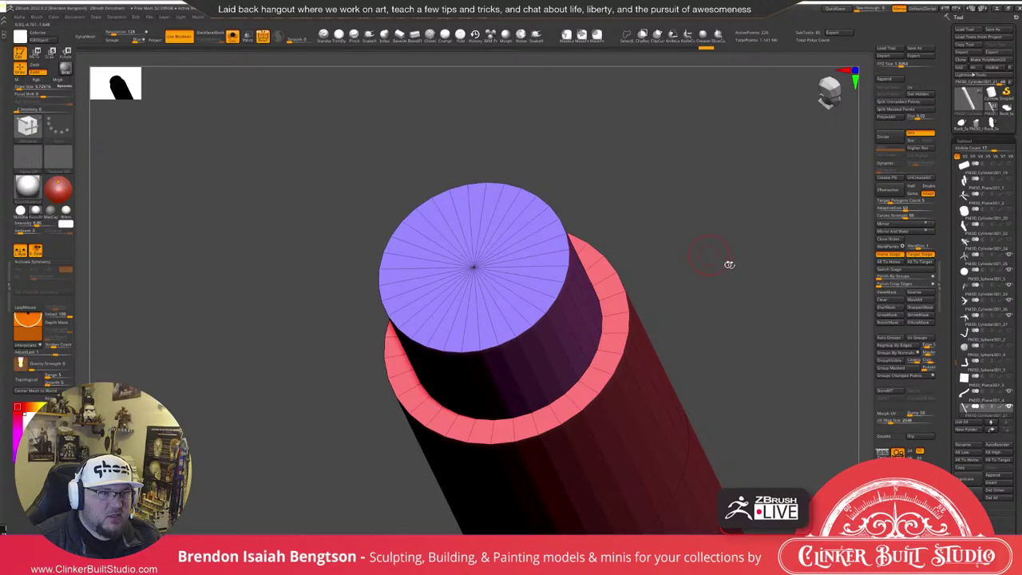
pyautogui.keyDown('shift'); pyautogui.moveTo(729, 264); pyautogui.dragTo(636, 205); pyautogui.keyUp('shift')
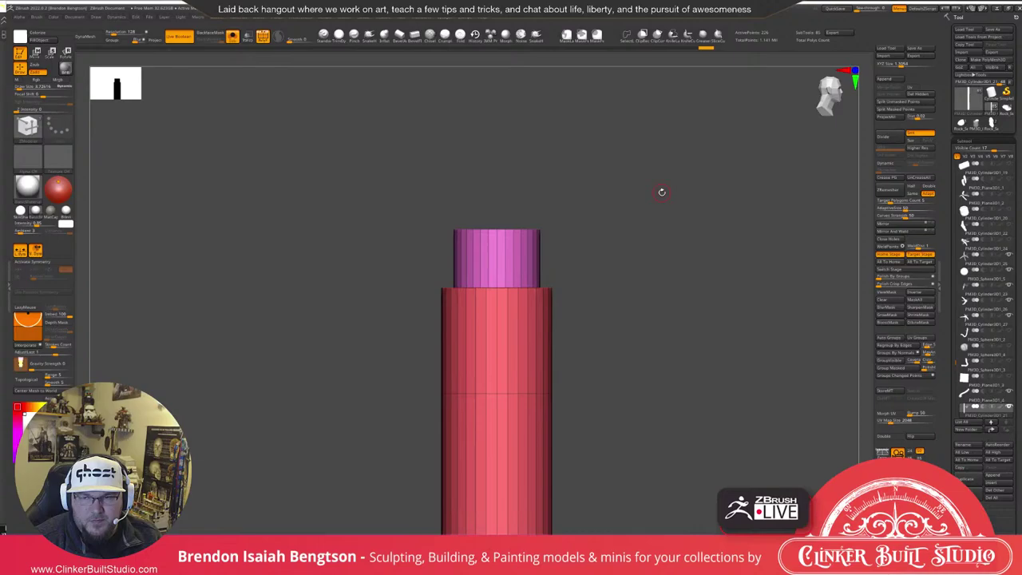
pyautogui.moveTo(662, 191); pyautogui.dragTo(700, 269)
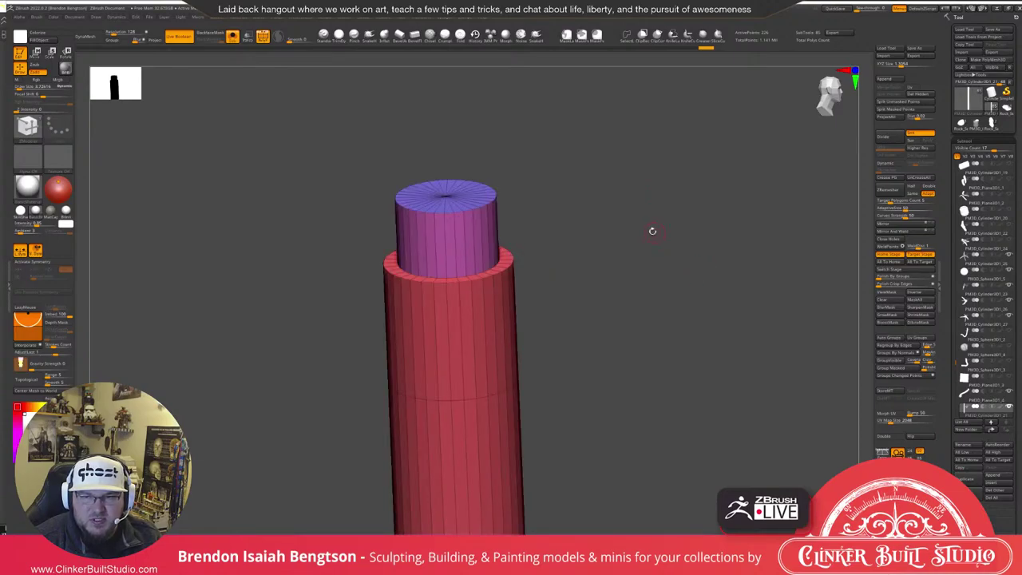
pyautogui.moveTo(699, 272); pyautogui.dragTo(684, 235)
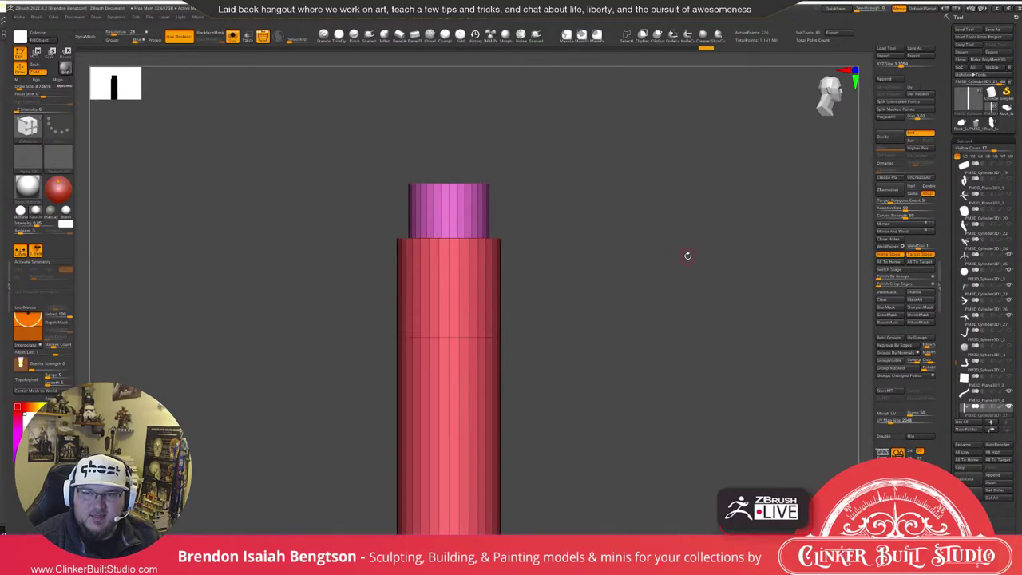
# Assign the entire stepped rod, including its new stub, to one single polygroup.
pyautogui.keyDown('alt'); pyautogui.moveTo(688, 265); pyautogui.dragTo(649, 280); pyautogui.keyUp('alt')
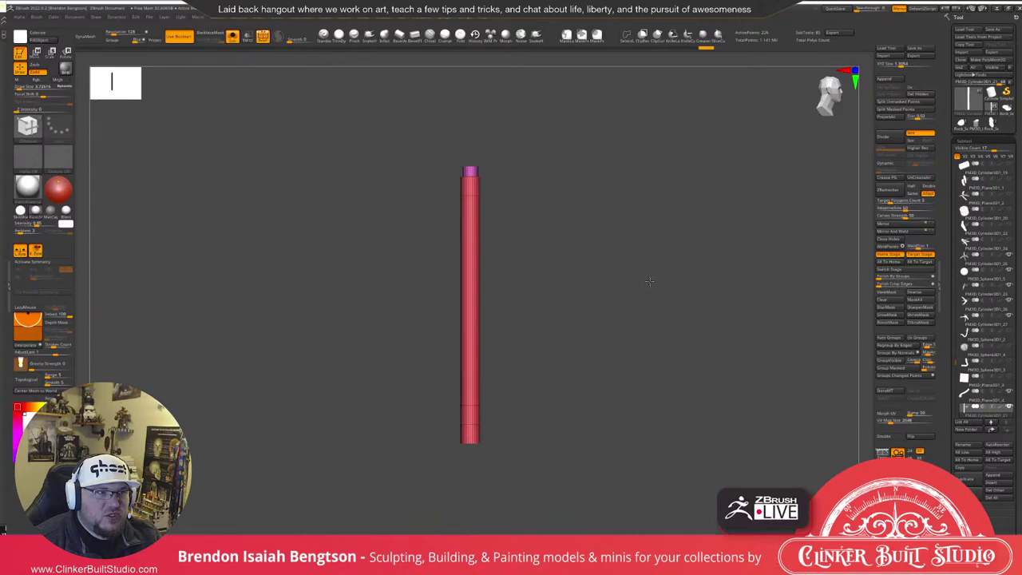
pyautogui.keyDown('alt'); pyautogui.moveTo(650, 281); pyautogui.dragTo(655, 286); pyautogui.keyUp('alt')
pyautogui.hotkey('ctrl', 'w')
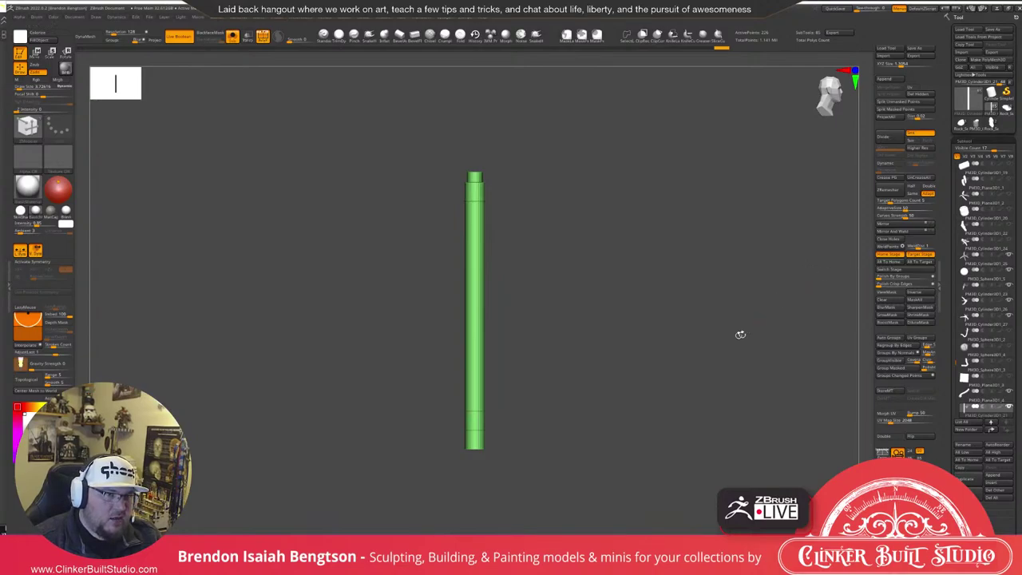
pyautogui.keyDown('alt'); pyautogui.moveTo(737, 335); pyautogui.dragTo(645, 306); pyautogui.keyUp('alt')
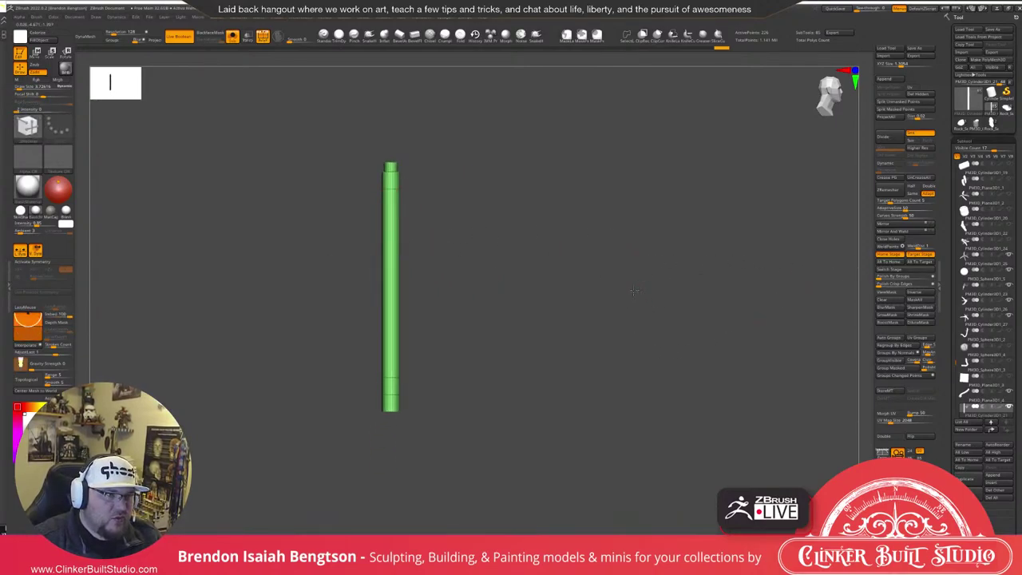
pyautogui.keyDown('alt'); pyautogui.moveTo(615, 282); pyautogui.dragTo(584, 305); pyautogui.keyUp('alt')
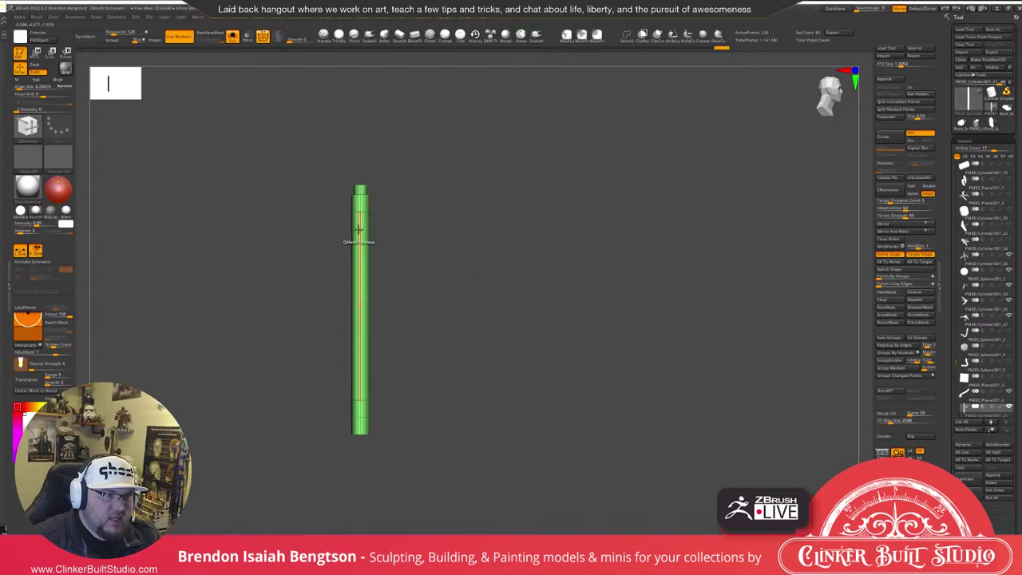
# Copy the rod sideways with the Move gizmo and widen the gap between the copy and the original.
pyautogui.press('w')
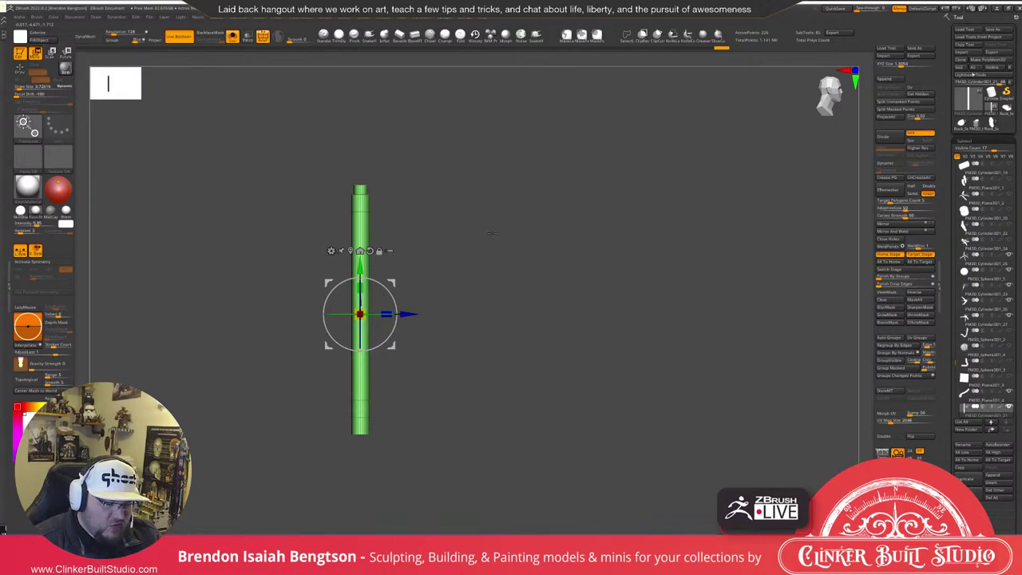
pyautogui.press('ctrl')
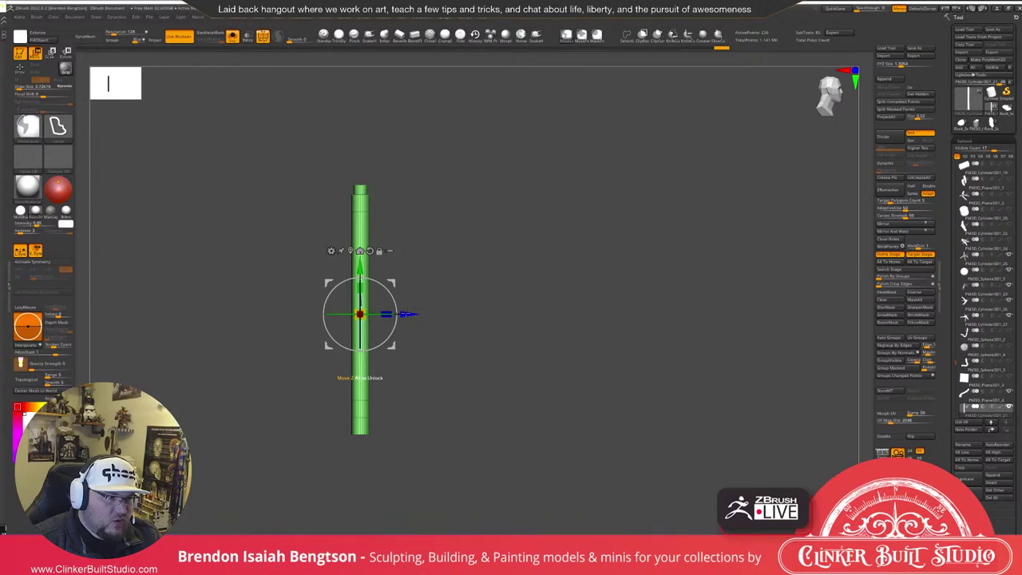
pyautogui.keyDown('ctrl'); pyautogui.moveTo(408, 314); pyautogui.dragTo(443, 314); pyautogui.keyUp('ctrl')
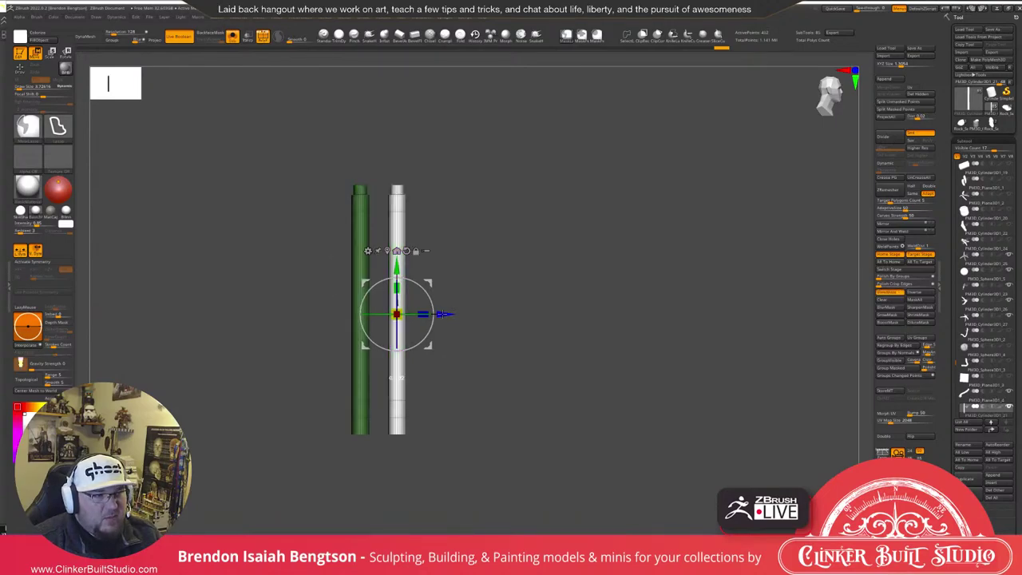
pyautogui.moveTo(444, 314)
pyautogui.mouseDown()
pyautogui.moveTo(432, 313)
pyautogui.moveTo(445, 314)
pyautogui.mouseUp()
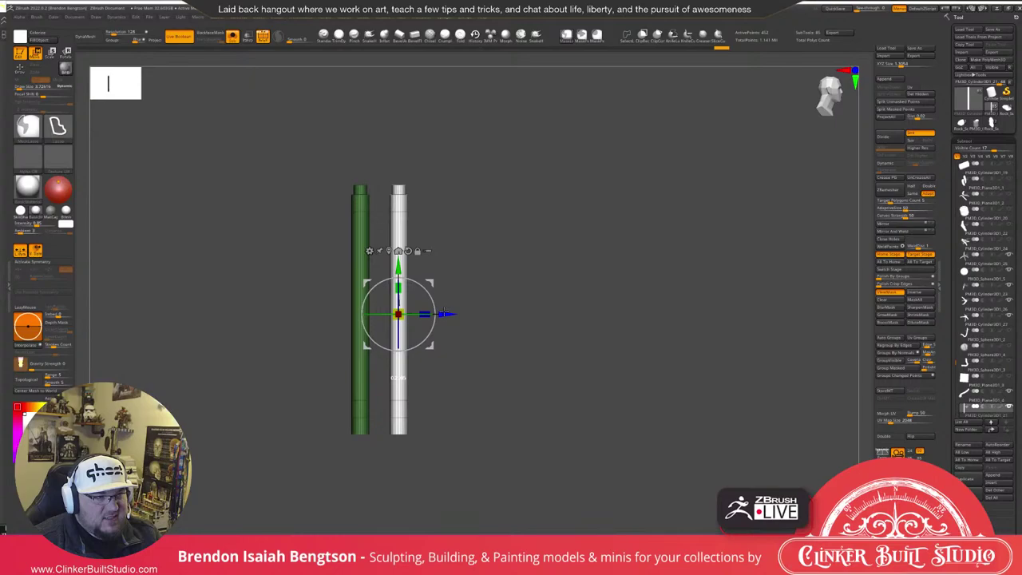
pyautogui.moveTo(444, 314); pyautogui.dragTo(460, 314)
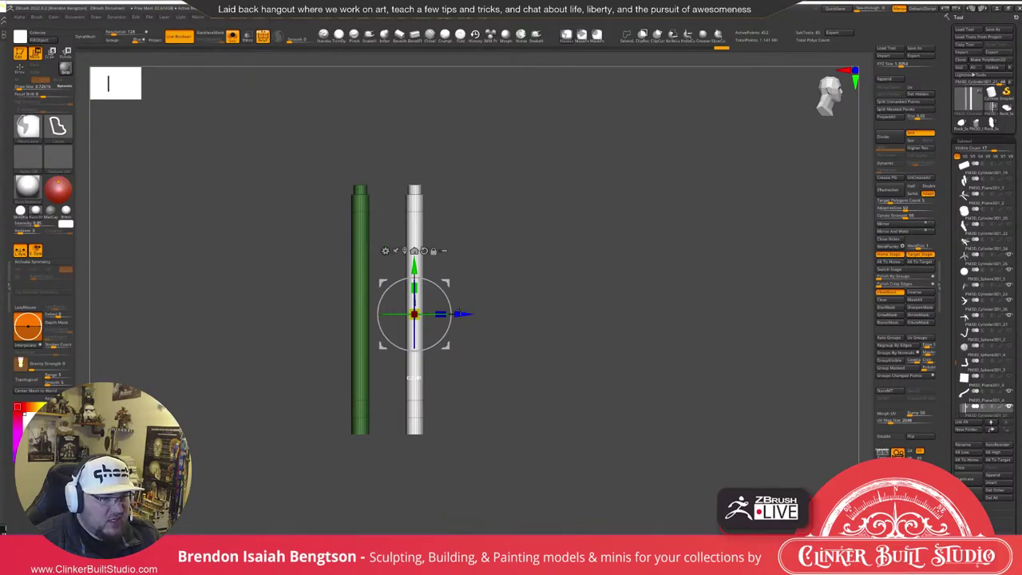
# Repeat the sideways copy at the same spacing to build a row of nine rods.
pyautogui.keyDown('ctrl'); pyautogui.moveTo(460, 314); pyautogui.dragTo(539, 305); pyautogui.keyUp('ctrl')
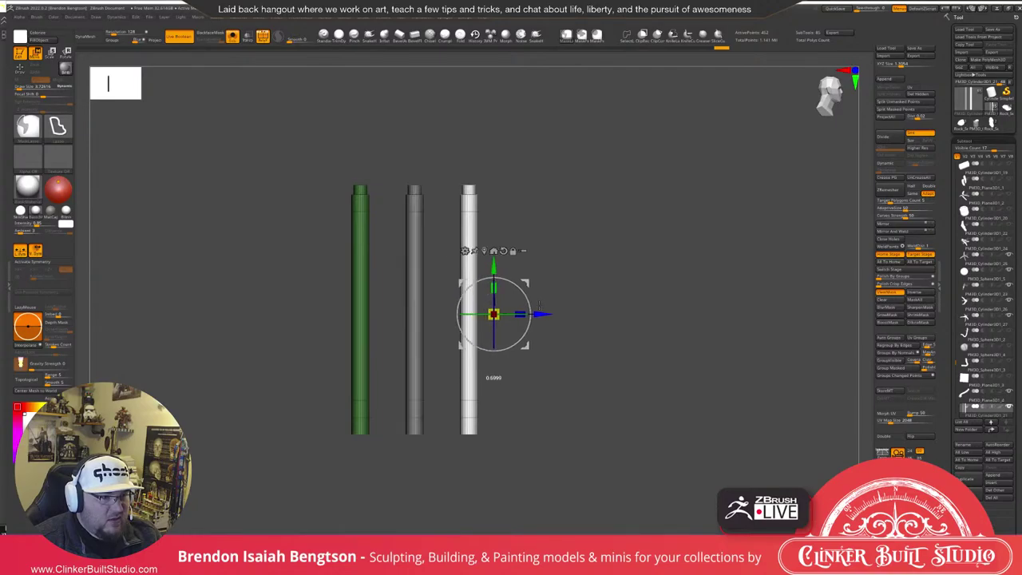
pyautogui.keyDown('ctrl'); pyautogui.moveTo(539, 305); pyautogui.dragTo(843, 310); pyautogui.keyUp('ctrl')
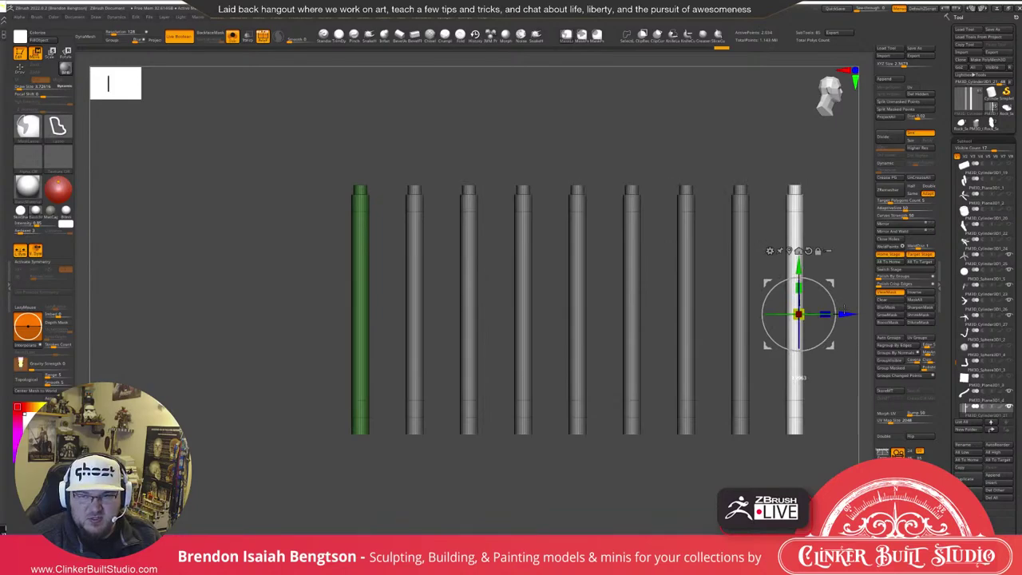
pyautogui.keyDown('alt'); pyautogui.moveTo(273, 391); pyautogui.dragTo(271, 359); pyautogui.keyUp('alt')
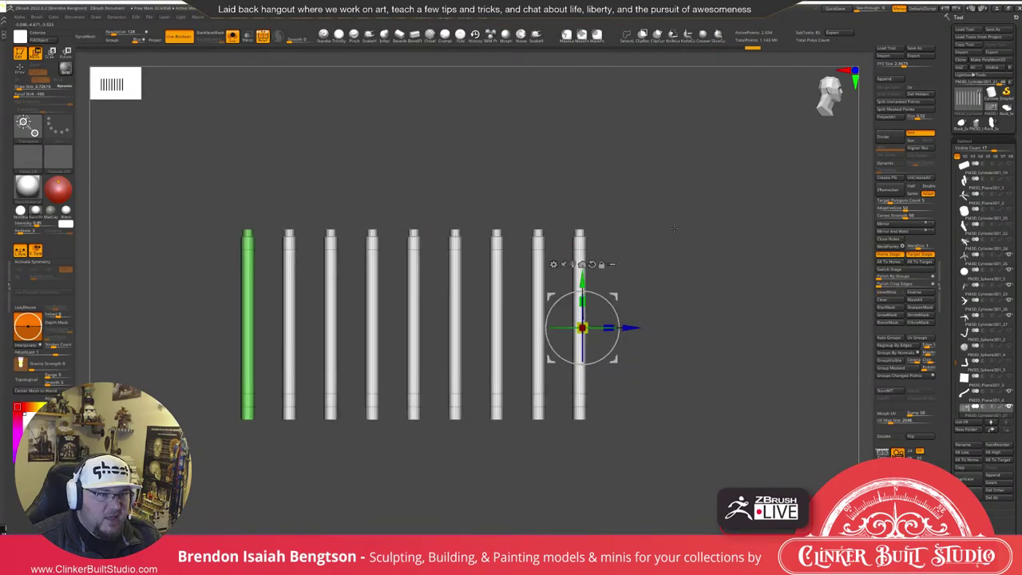
# Duplicate the row of rods as a separate subtool, shift it between the originals and rotate its rods crosswise to them.
pyautogui.click(964, 481)
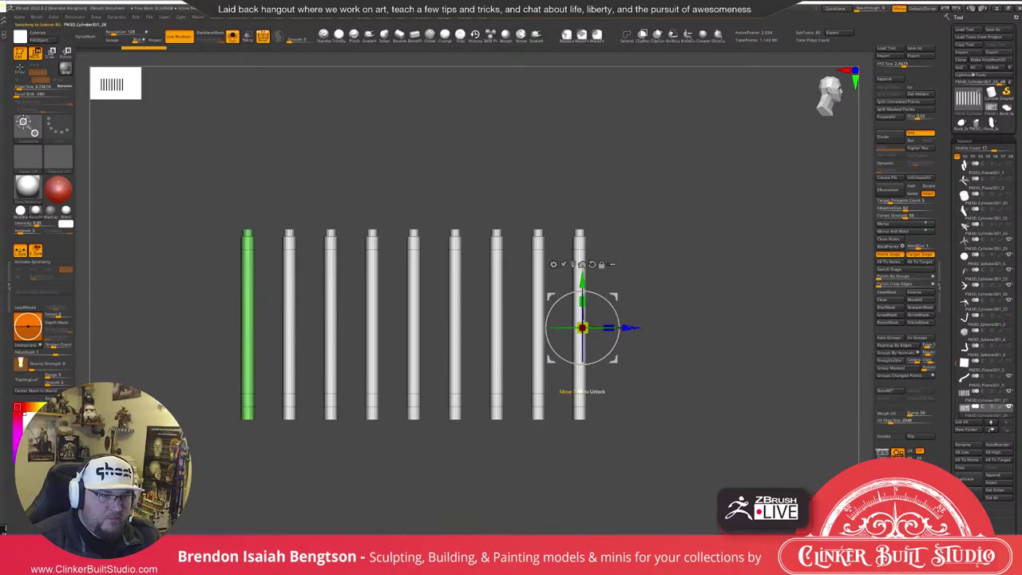
pyautogui.moveTo(631, 327); pyautogui.dragTo(613, 328)
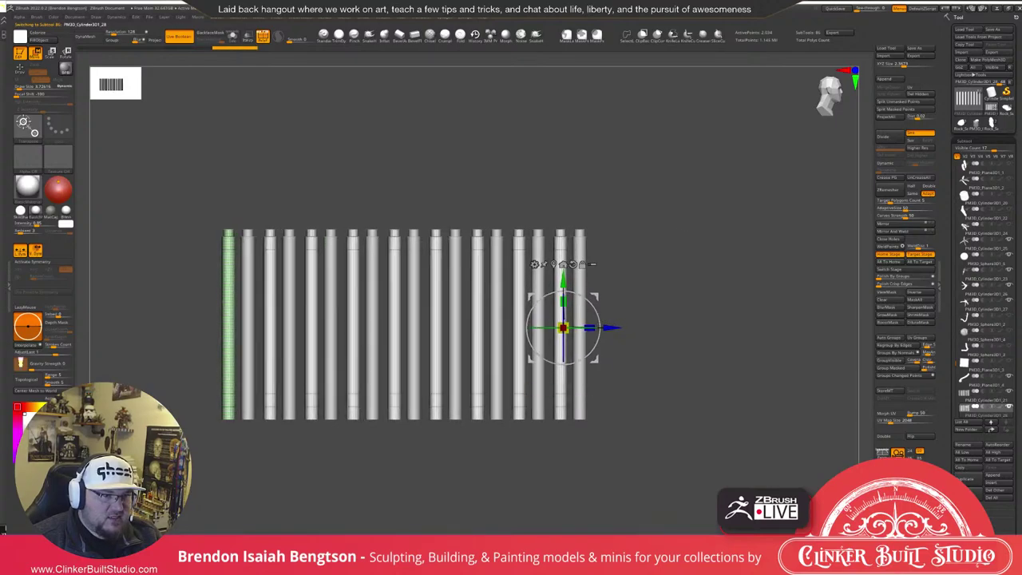
pyautogui.moveTo(730, 237); pyautogui.dragTo(653, 232)
pyautogui.moveTo(544, 305); pyautogui.dragTo(514, 361)
pyautogui.moveTo(730, 216); pyautogui.dragTo(761, 186)
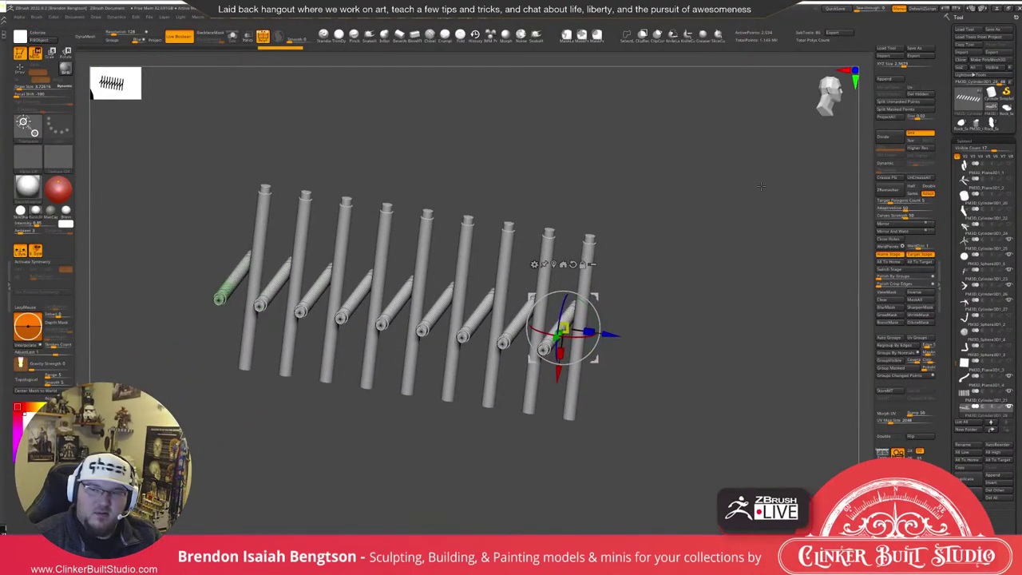
pyautogui.moveTo(760, 186); pyautogui.dragTo(723, 280)
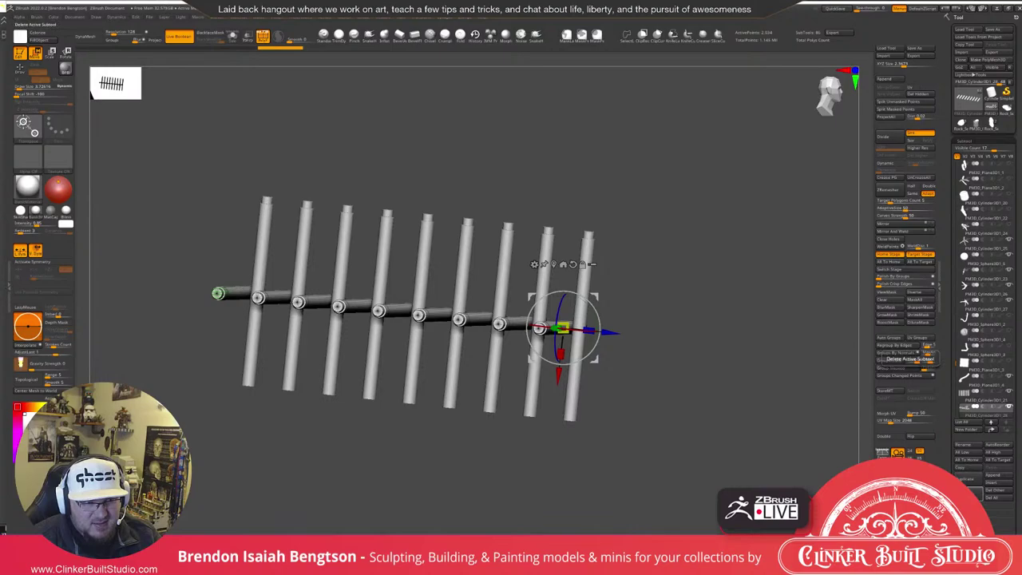
# Delete the duplicate subtool of crossed rods and show the whole character model beside the remaining row.
pyautogui.click(926, 355)
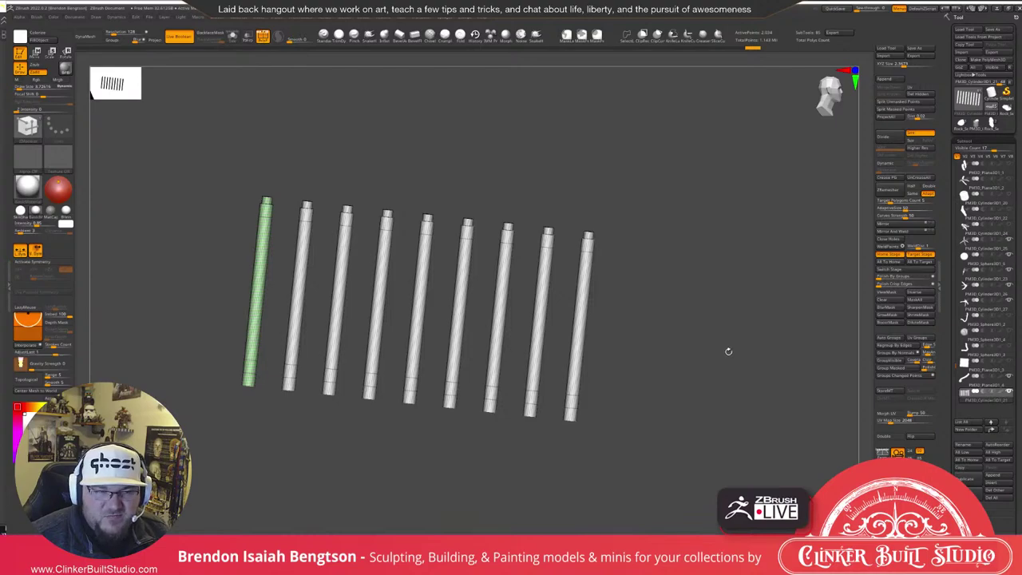
pyautogui.moveTo(728, 351)
pyautogui.mouseDown()
pyautogui.moveTo(747, 371)
pyautogui.moveTo(738, 377)
pyautogui.moveTo(718, 353)
pyautogui.moveTo(744, 273)
pyautogui.moveTo(780, 273)
pyautogui.moveTo(775, 296)
pyautogui.mouseUp()
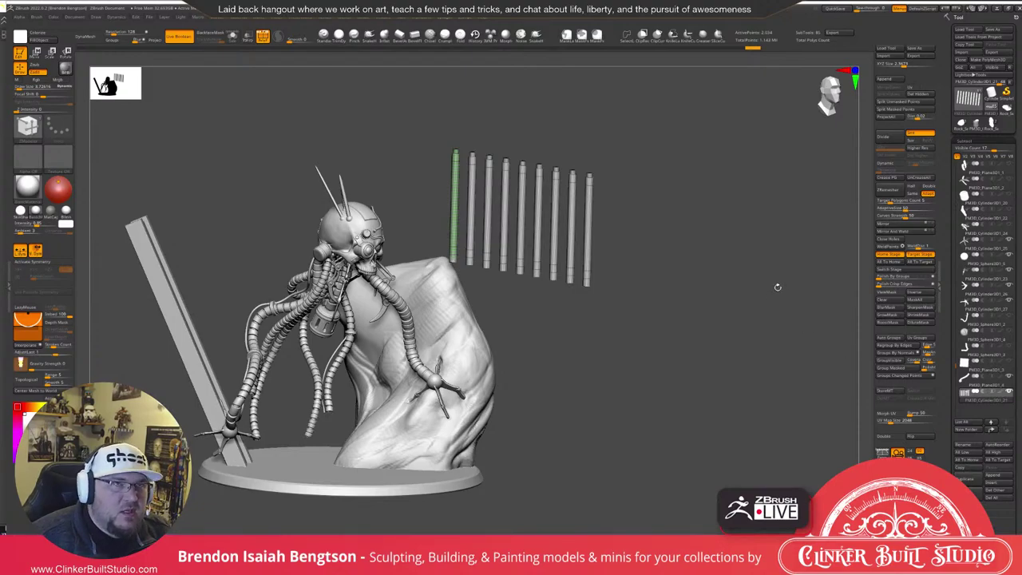
pyautogui.moveTo(762, 317); pyautogui.dragTo(786, 335)
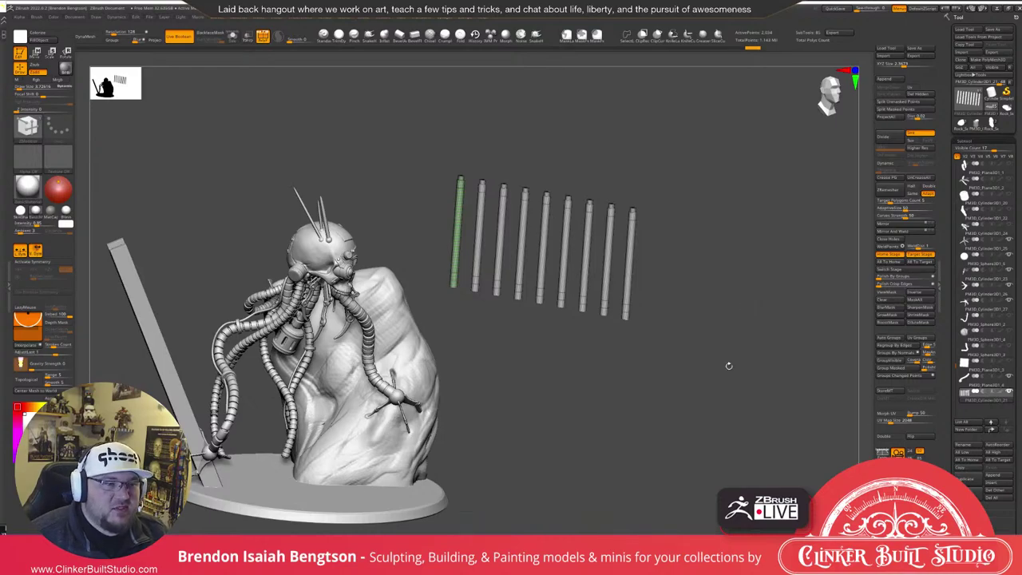
pyautogui.moveTo(721, 364); pyautogui.dragTo(702, 344)
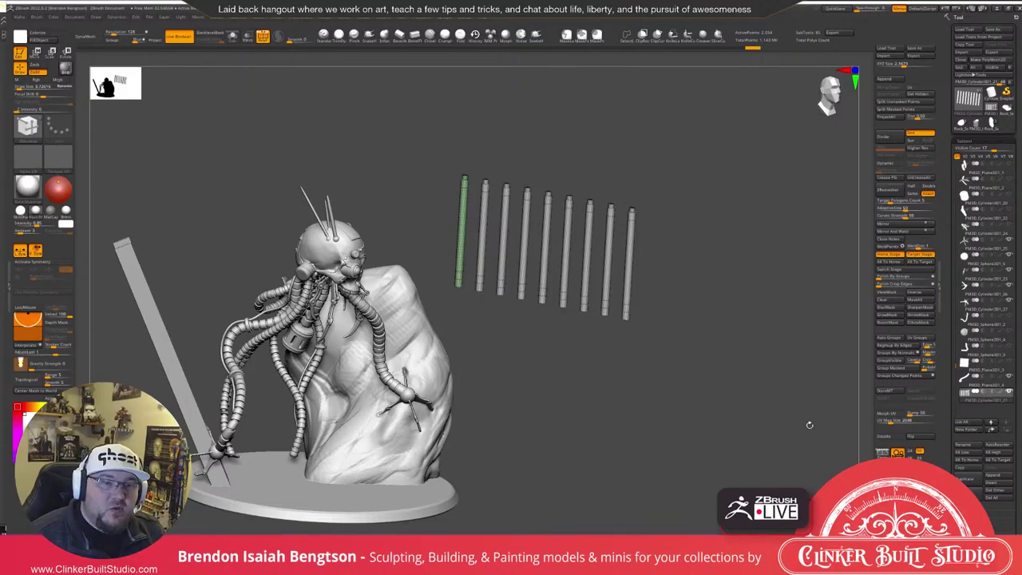
pyautogui.moveTo(809, 424); pyautogui.dragTo(779, 436)
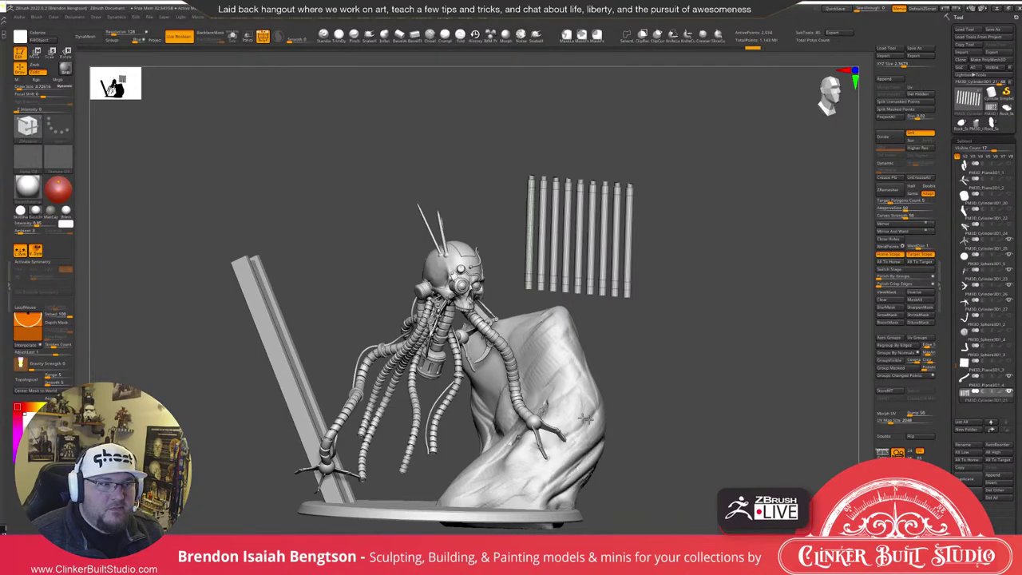
pyautogui.moveTo(585, 418); pyautogui.dragTo(607, 365)
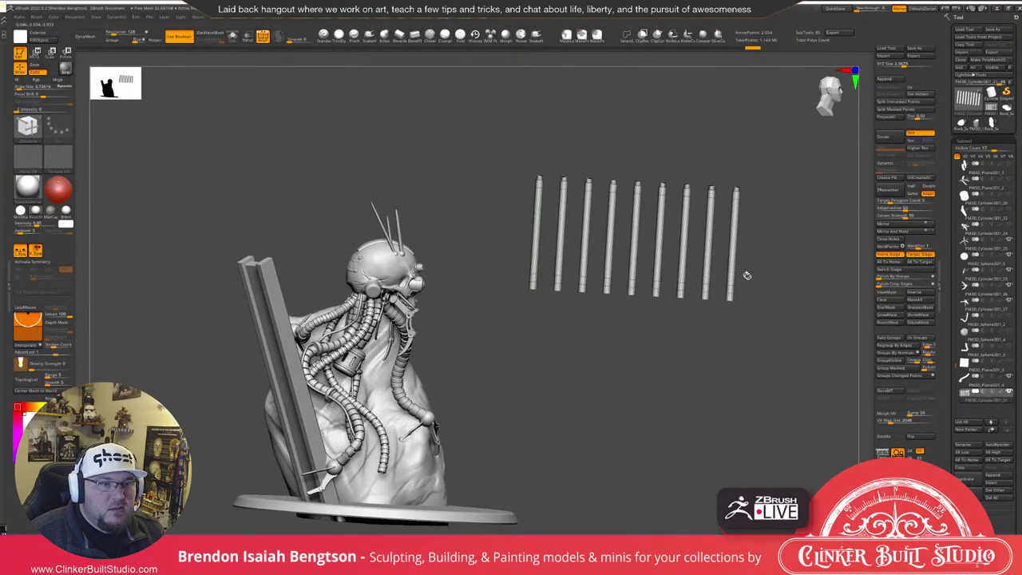
# Undo the row of rod copies, keeping only the single rod with its narrower top stub.
pyautogui.keyDown('alt'); pyautogui.moveTo(814, 285); pyautogui.dragTo(817, 308); pyautogui.keyUp('alt')
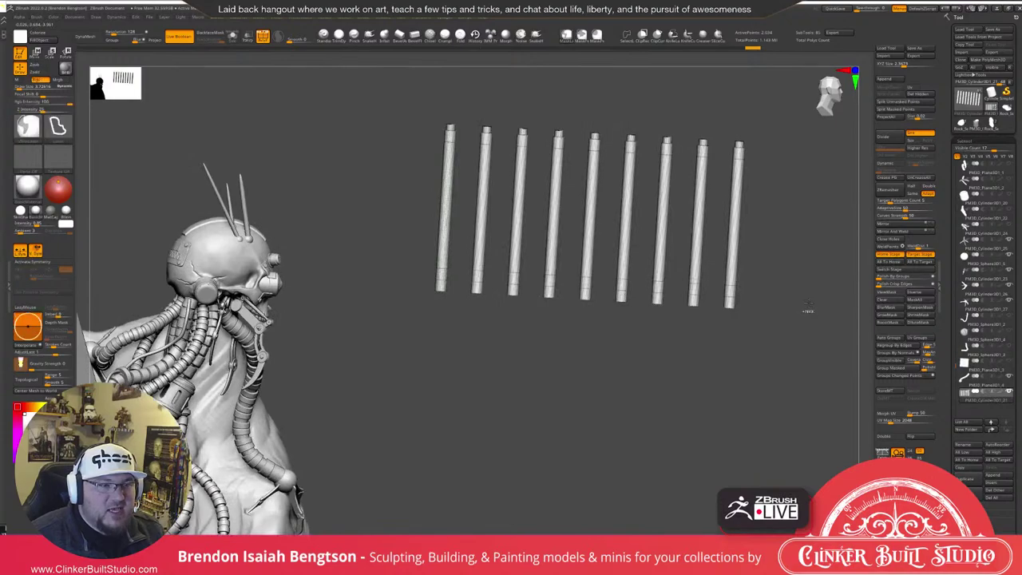
pyautogui.hotkey('ctrl', 'h')
pyautogui.hotkey('ctrl', 'z')
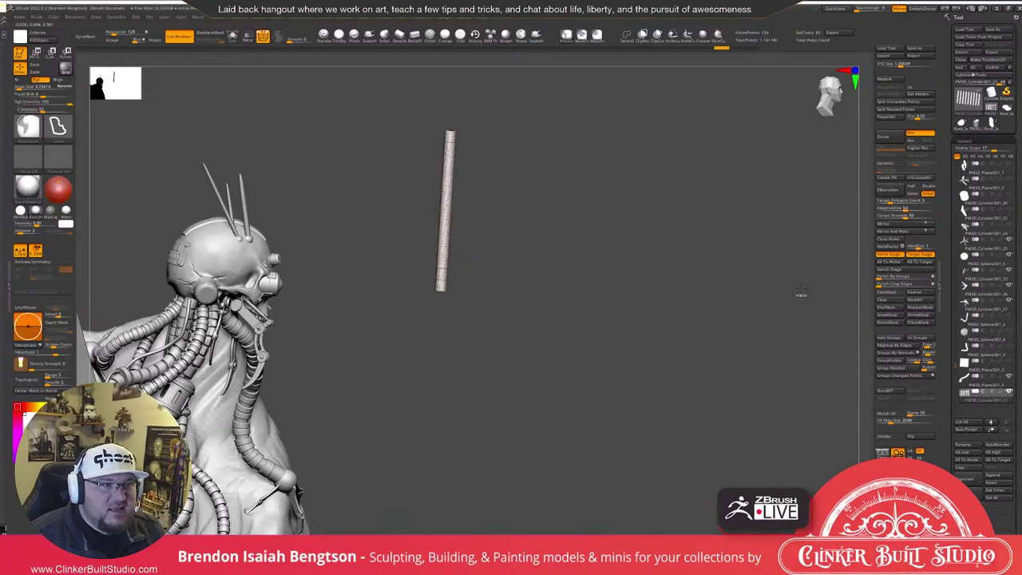
pyautogui.hotkey('ctrl', 'z')
pyautogui.keyDown('alt'); pyautogui.moveTo(725, 289); pyautogui.dragTo(725, 378); pyautogui.keyUp('alt')
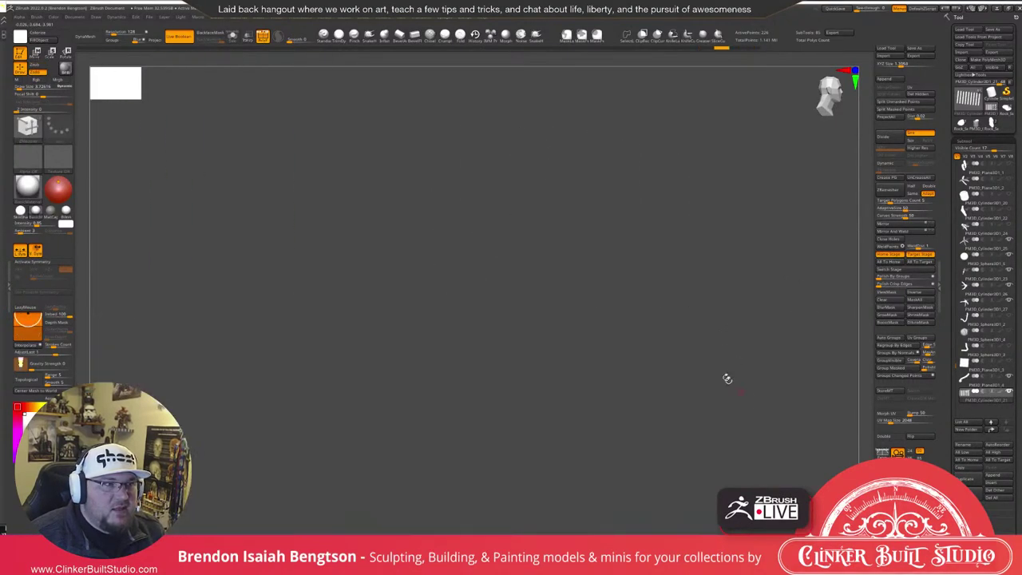
pyautogui.hotkey('ctrl', 'shift', 'z')
pyautogui.press('f')
pyautogui.moveTo(633, 365)
pyautogui.keyDown('alt'); pyautogui.mouseDown()
pyautogui.moveTo(617, 318)
pyautogui.moveTo(621, 293)
pyautogui.moveTo(691, 238)
pyautogui.mouseUp(); pyautogui.keyUp('alt')
pyautogui.moveTo(691, 238)
pyautogui.mouseDown()
pyautogui.moveTo(643, 368)
pyautogui.moveTo(671, 314)
pyautogui.moveTo(643, 320)
pyautogui.mouseUp()
pyautogui.press('shift')
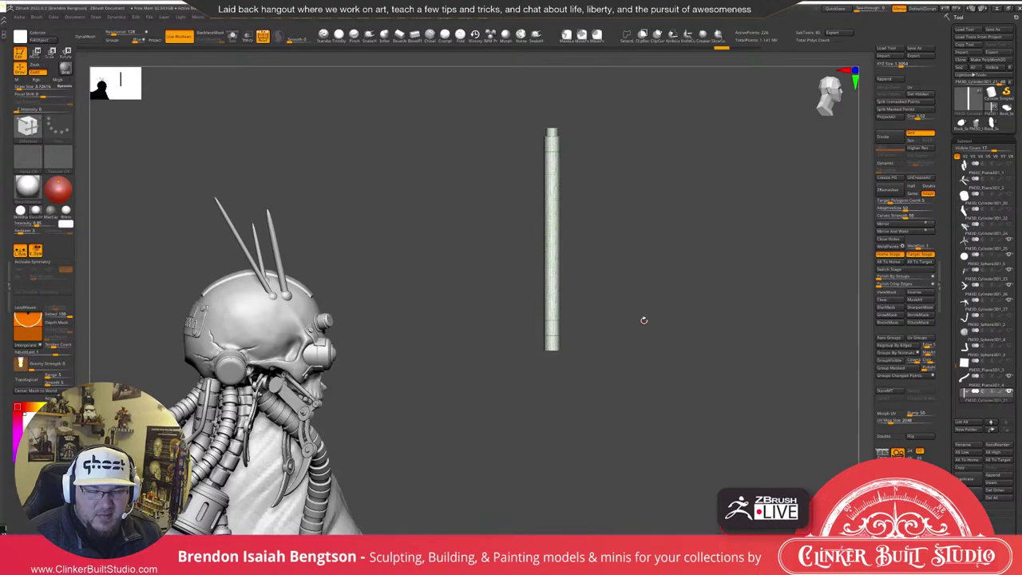
pyautogui.moveTo(660, 378); pyautogui.dragTo(655, 374)
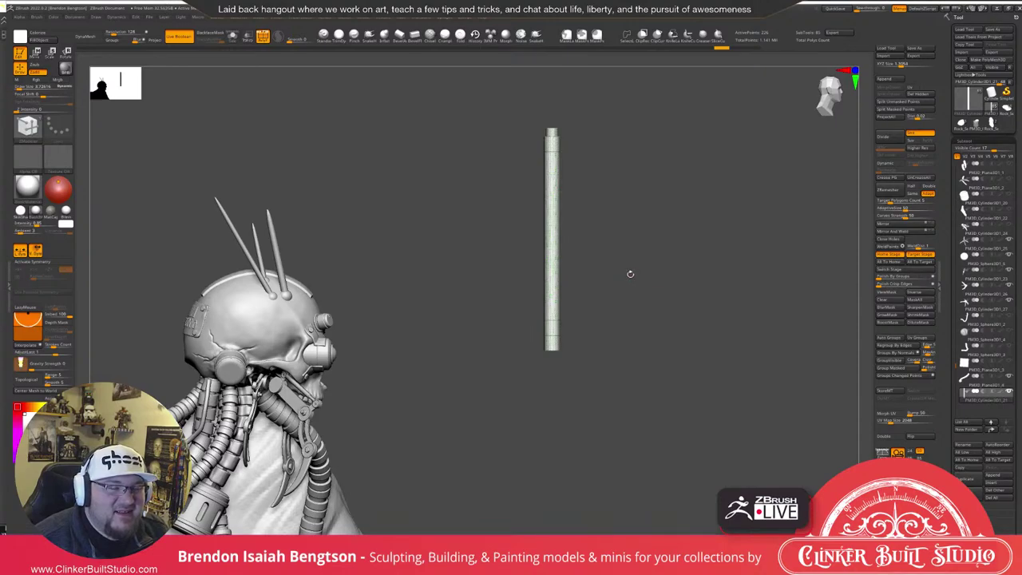
pyautogui.keyDown('alt'); pyautogui.moveTo(551, 153); pyautogui.dragTo(525, 292, button='right'); pyautogui.keyUp('alt')
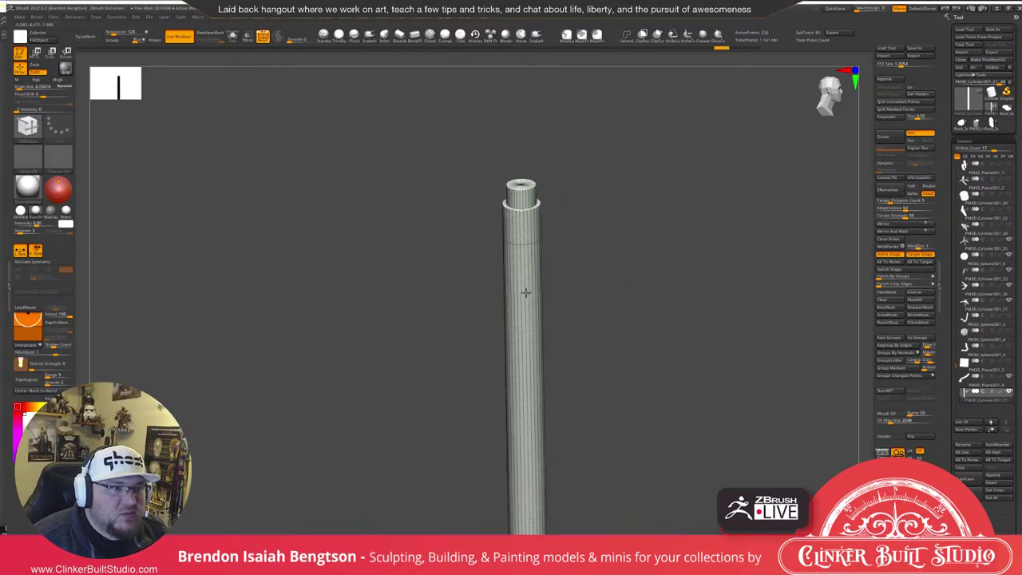
# Examine the finished rod beside the skull character, rock and beam from several angles, toggling the PolyFrame display.
pyautogui.keyDown('shift'); pyautogui.moveTo(706, 254); pyautogui.dragTo(702, 244); pyautogui.keyUp('shift')
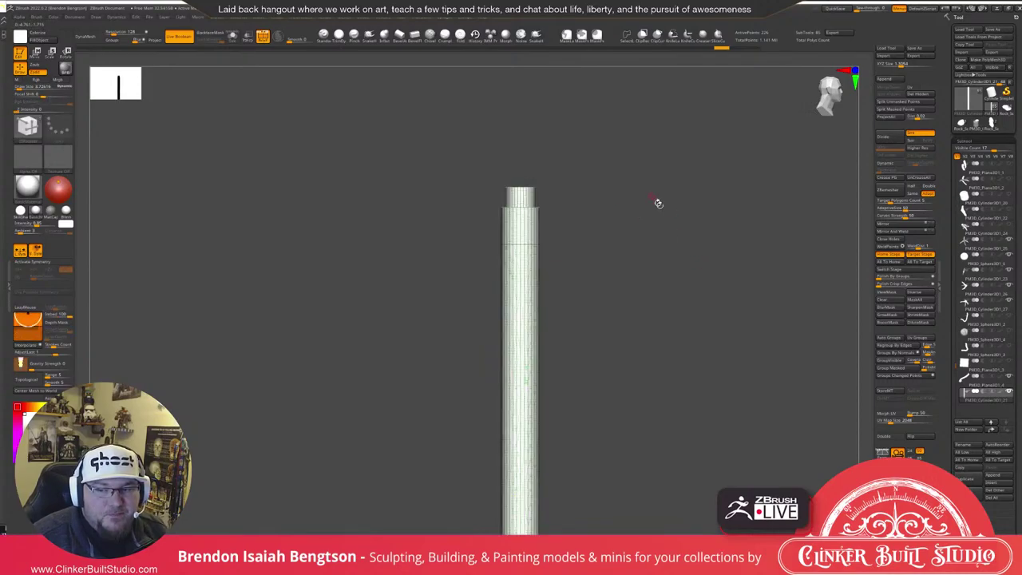
pyautogui.keyDown('alt'); pyautogui.moveTo(516, 316); pyautogui.dragTo(540, 247, button='right'); pyautogui.keyUp('alt')
pyautogui.keyDown('ctrl'); pyautogui.moveTo(543, 317); pyautogui.dragTo(520, 297, button='right'); pyautogui.keyUp('ctrl')
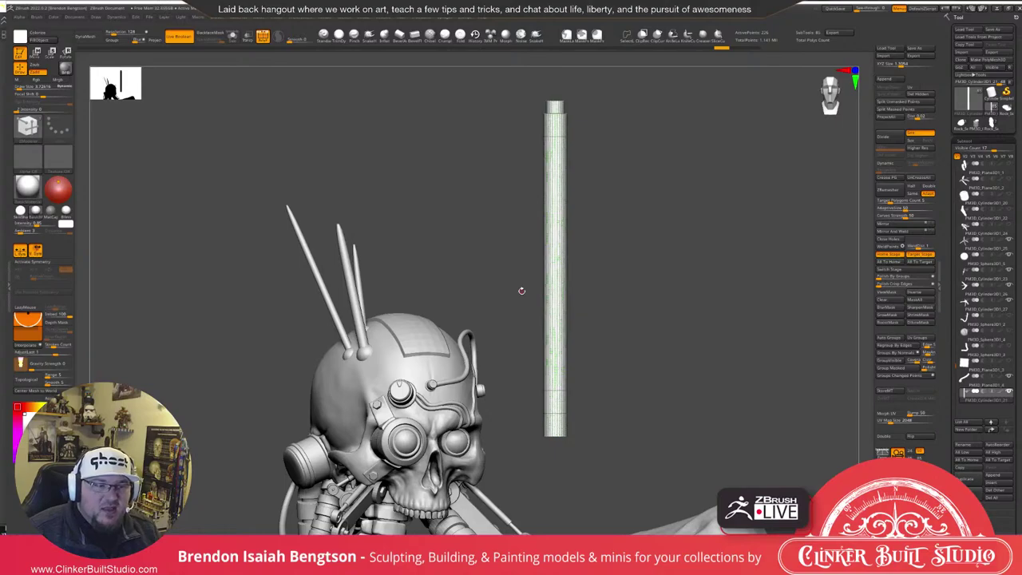
pyautogui.moveTo(703, 372)
pyautogui.mouseDown()
pyautogui.moveTo(755, 260)
pyautogui.moveTo(790, 280)
pyautogui.moveTo(771, 247)
pyautogui.moveTo(785, 276)
pyautogui.mouseUp()
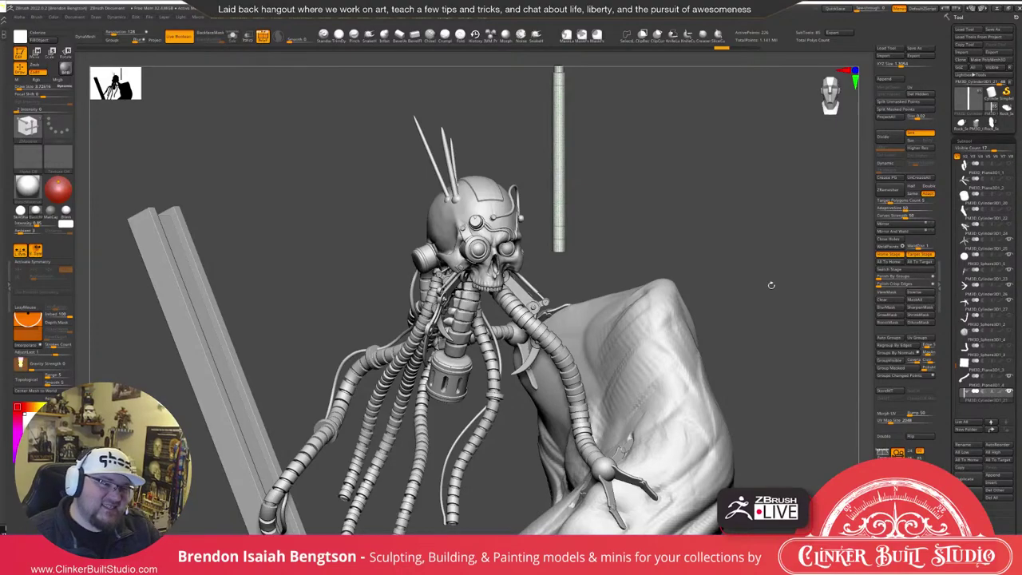
pyautogui.moveTo(736, 304); pyautogui.dragTo(764, 308)
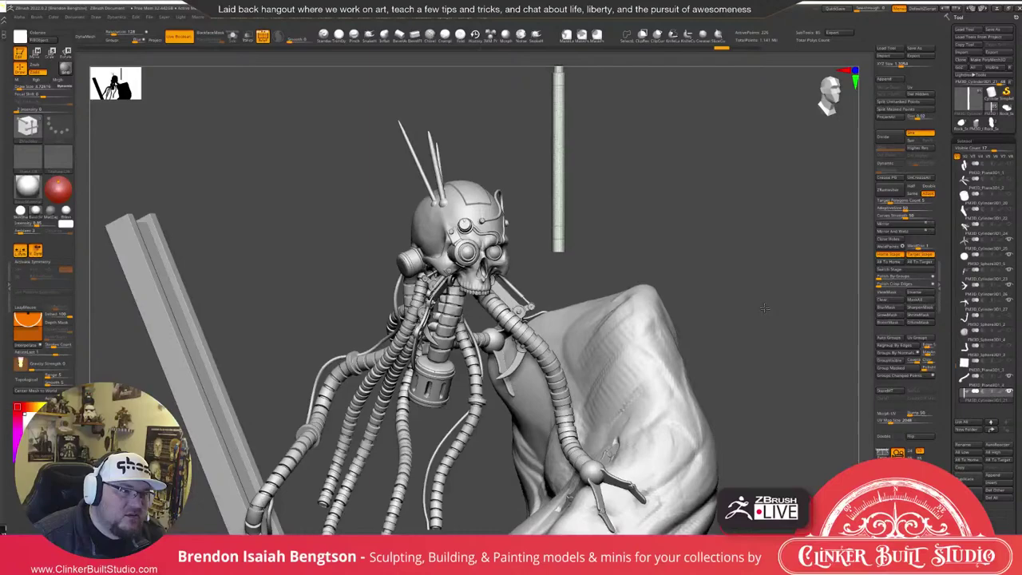
pyautogui.hotkey('shift', 'f')
pyautogui.moveTo(763, 308)
pyautogui.keyDown('alt'); pyautogui.mouseDown()
pyautogui.moveTo(753, 251)
pyautogui.moveTo(766, 303)
pyautogui.mouseUp(); pyautogui.keyUp('alt')
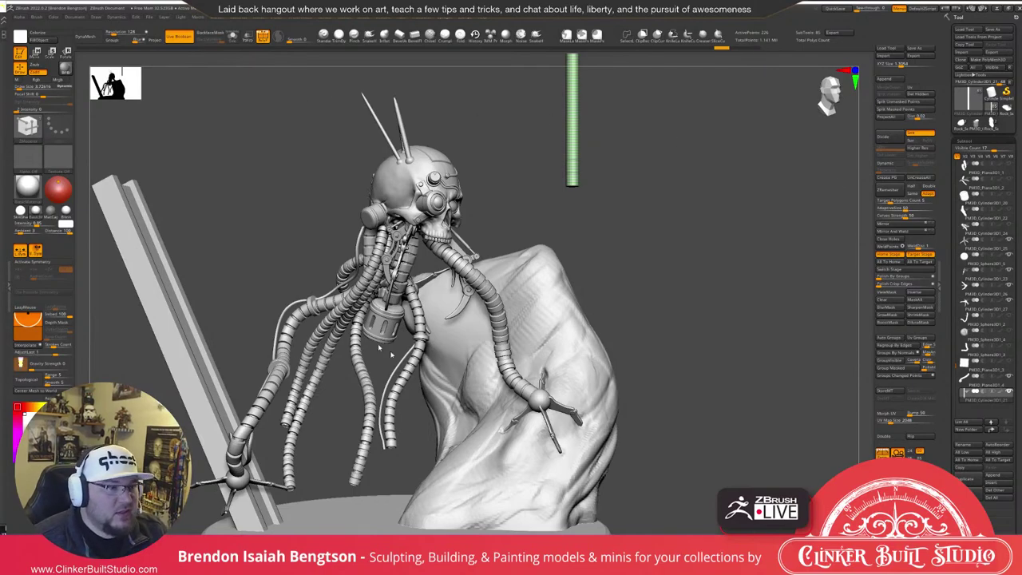
pyautogui.moveTo(515, 420); pyautogui.dragTo(474, 416, button='right')
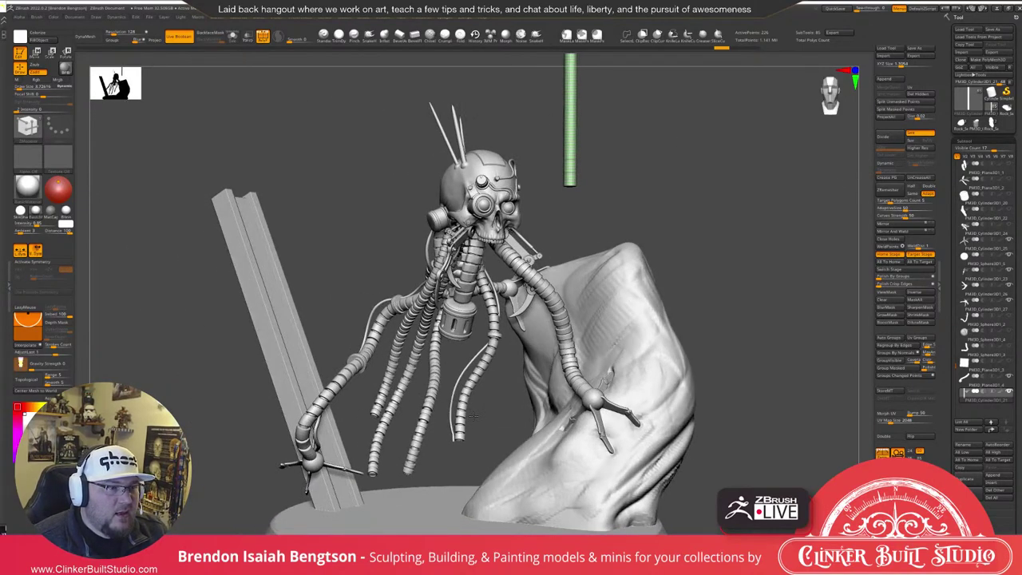